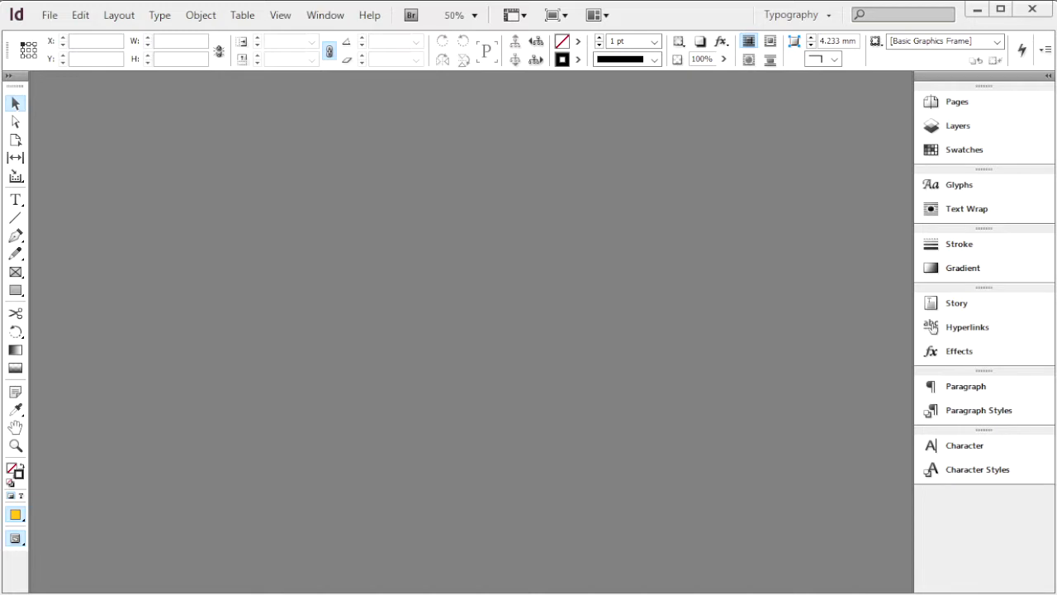
- Start a new print document with a custom page size of 323 mm width and 470 mm height
click(49, 15)
mouse_move(77, 37)
click(353, 37)
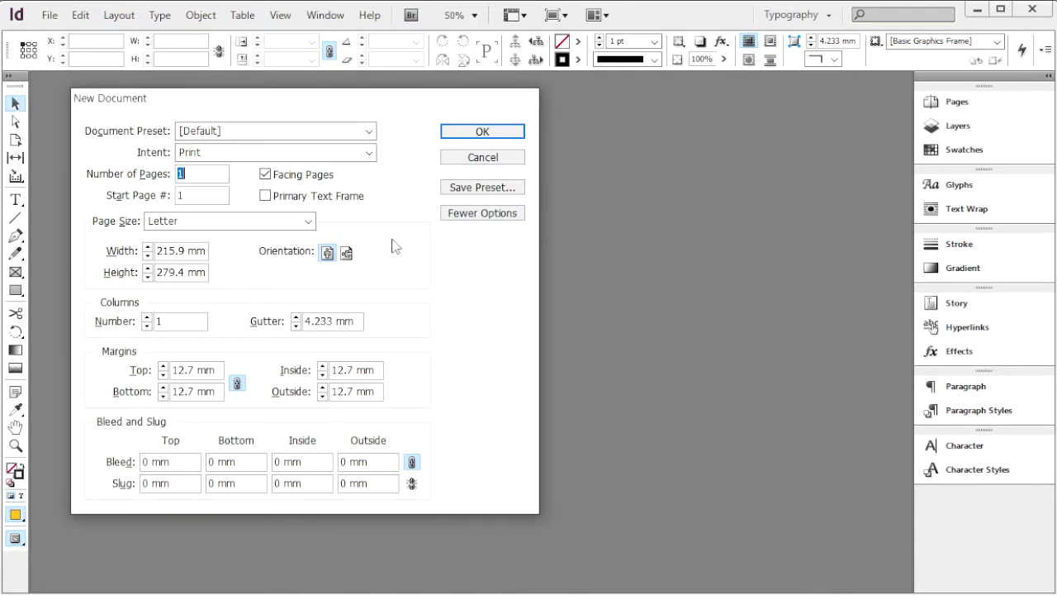
key(Tab)
key(Tab)
key(Tab)
key(Tab)
key(Tab)
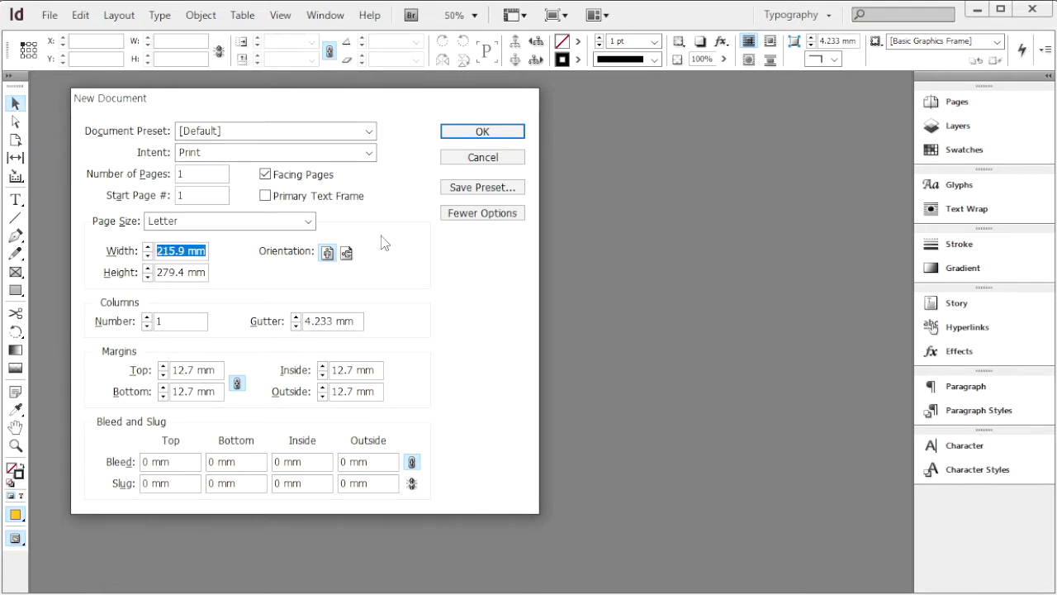
text(323)
key(Tab)
text(47)
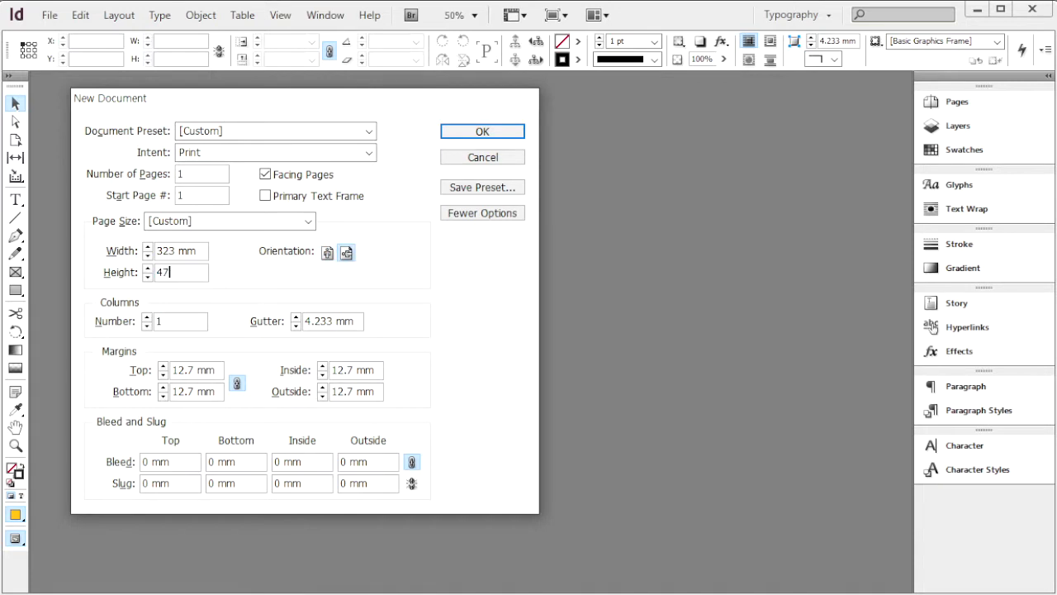
text(0)
key(Tab)
key(Tab)
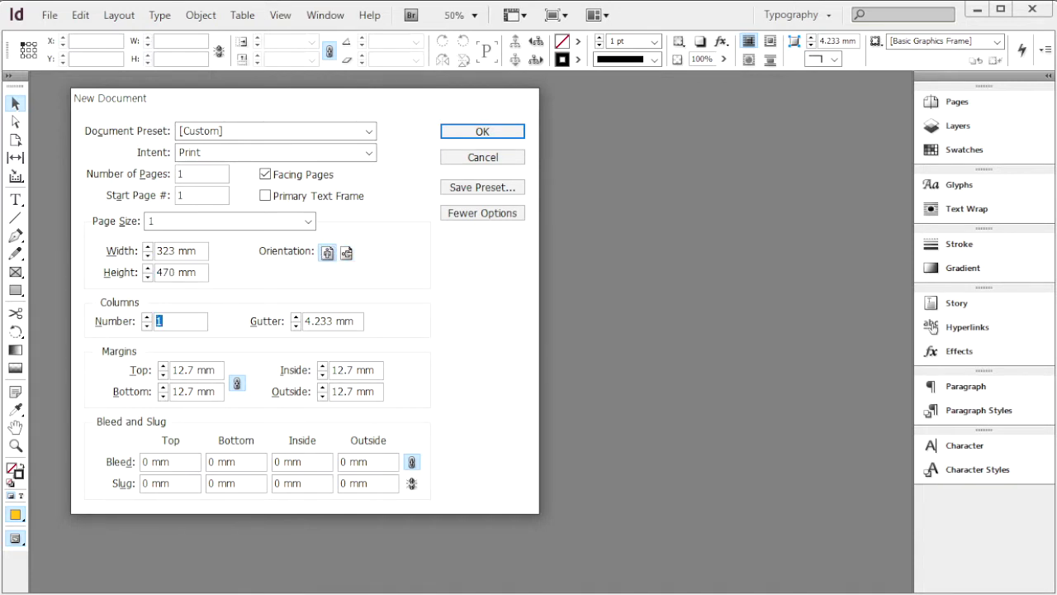
- Set the new document's layout to 3 columns with a 5 mm gutter
text(3)
key(Tab)
text(5)
key(Tab)
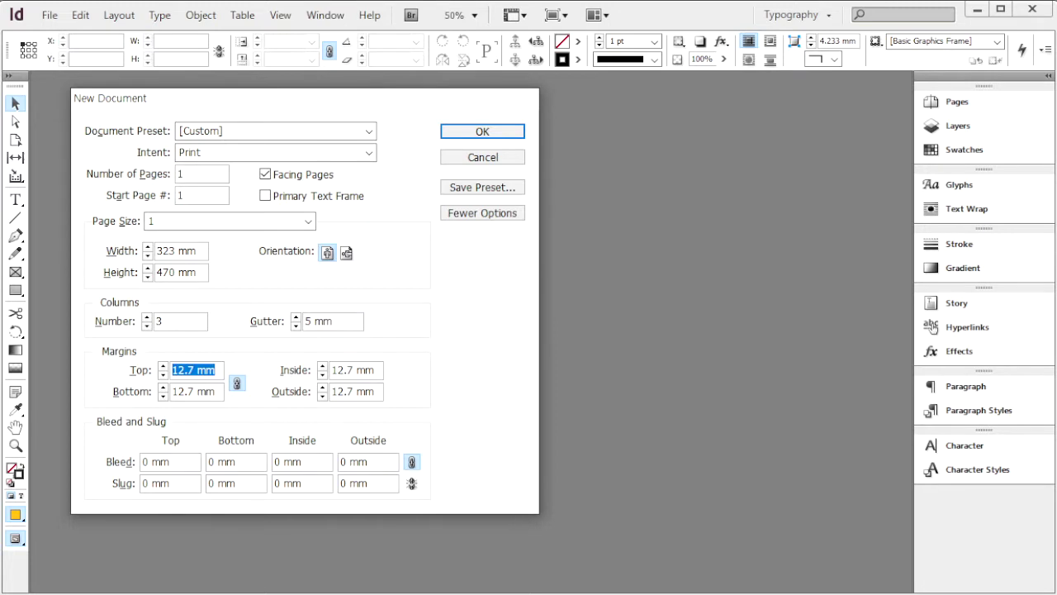
- Set the top, bottom and inside margins to 20 mm, the outside margin to 30 mm and the bleed to 3 mm, and create the document
text(20)
key(Tab)
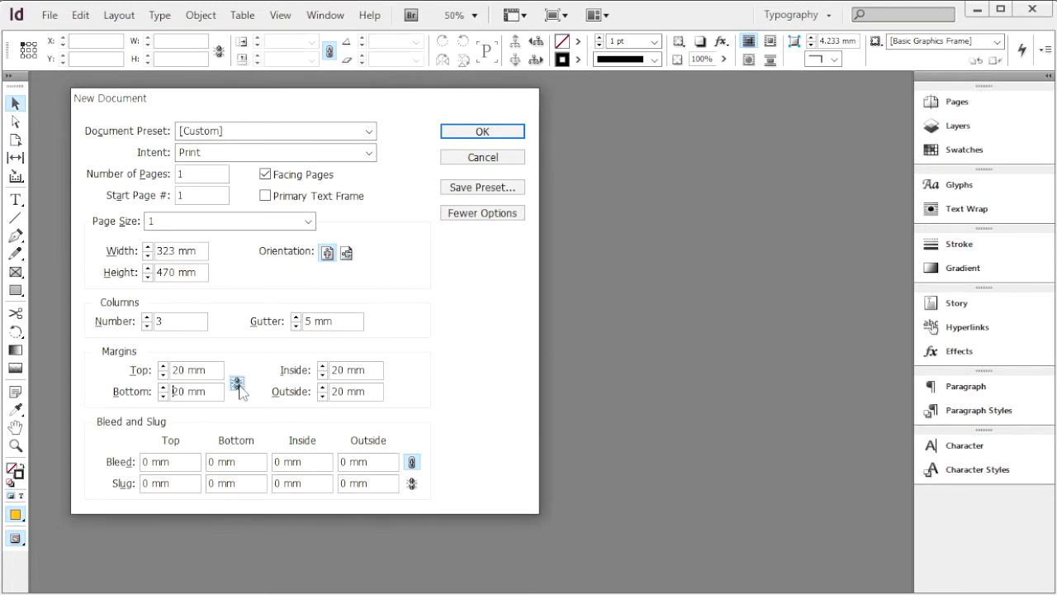
double_click(348, 392)
click(347, 391)
text(30)
key(Tab)
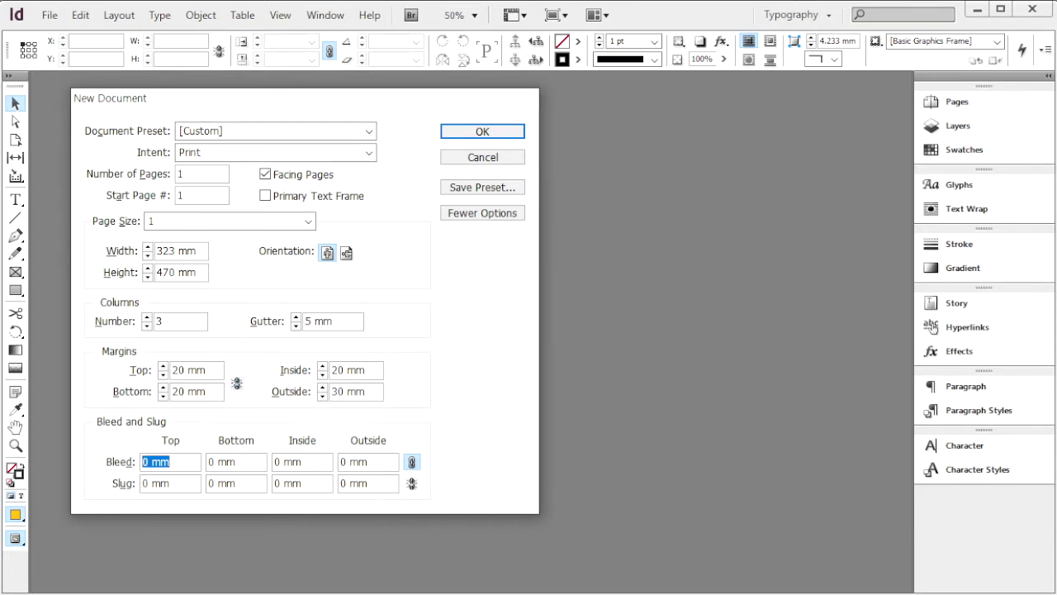
text(3)
key(Return)
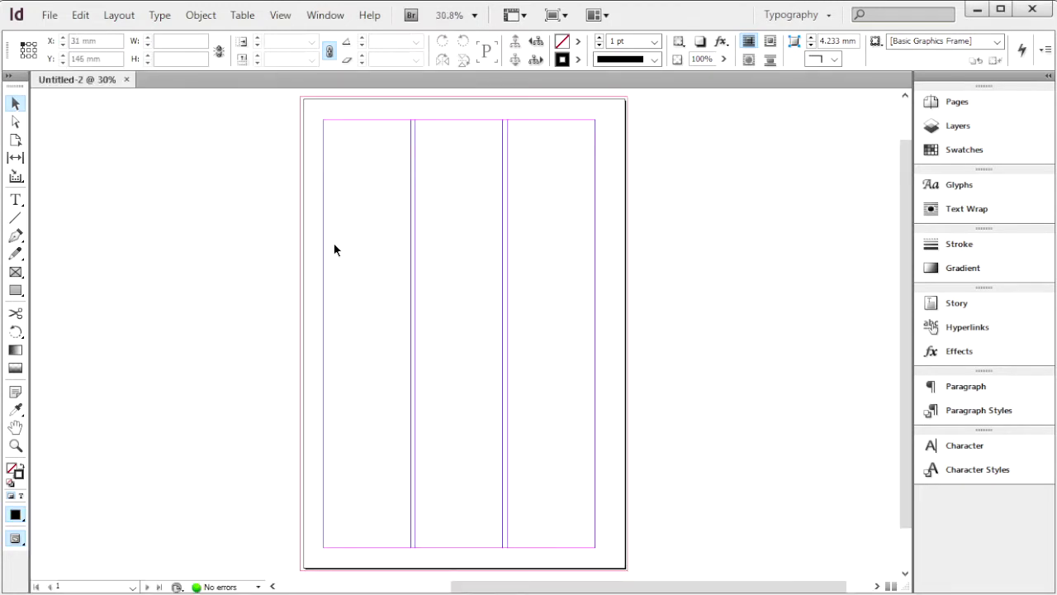
- Choose the Typography workspace for the panel layout
click(317, 15)
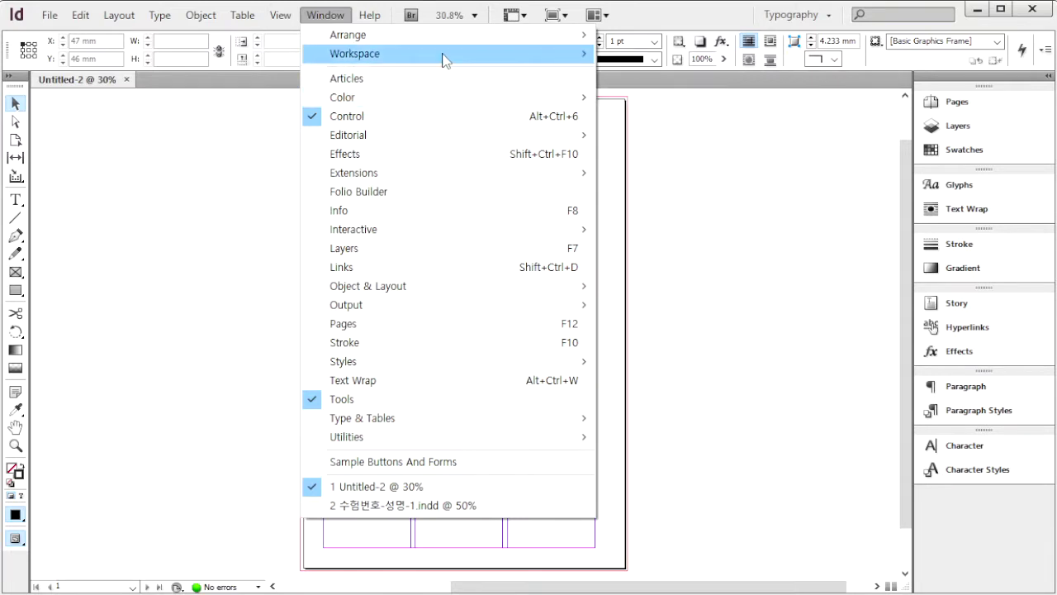
mouse_move(585, 53)
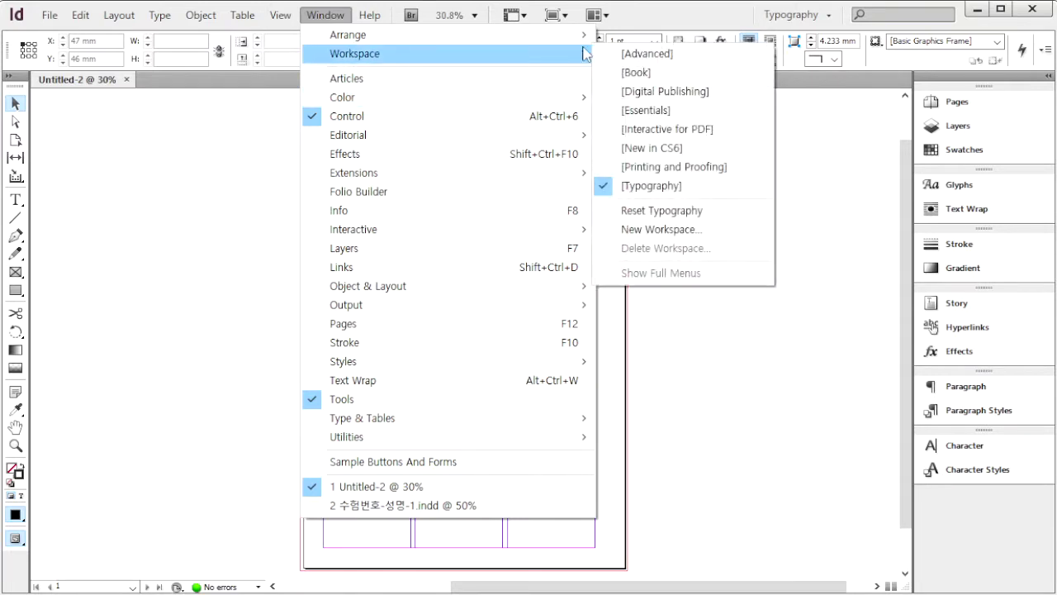
click(692, 187)
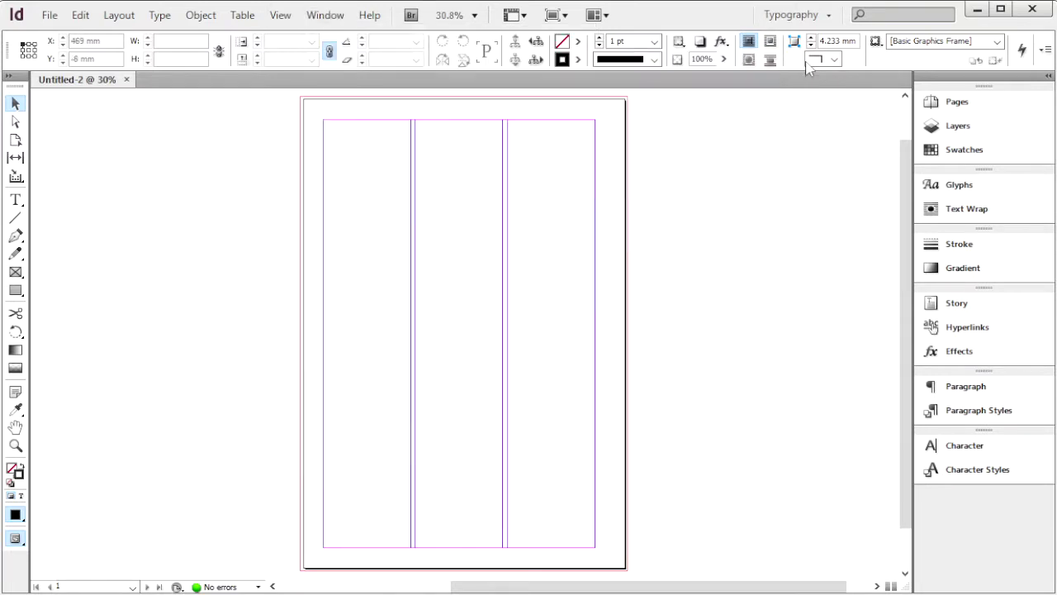
click(827, 14)
click(841, 197)
- Show the guides and the rulers in the document
click(280, 15)
mouse_move(328, 334)
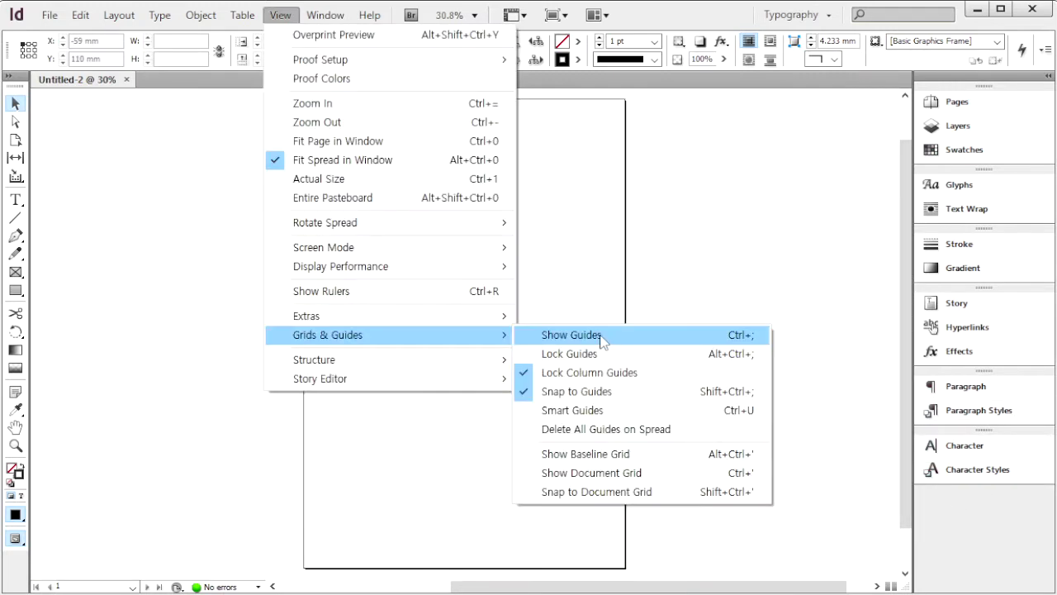
click(602, 340)
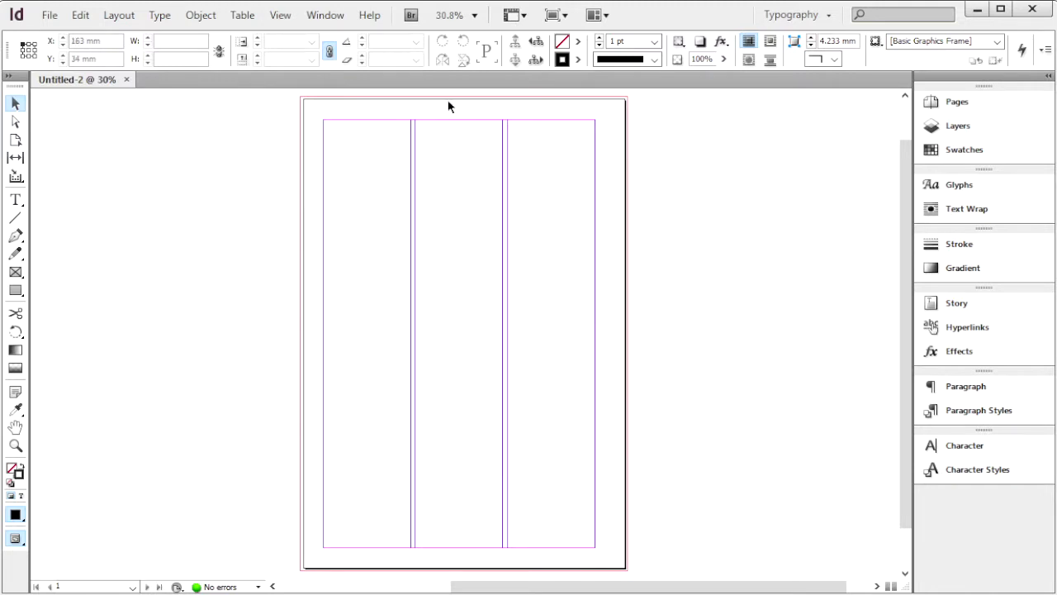
click(280, 15)
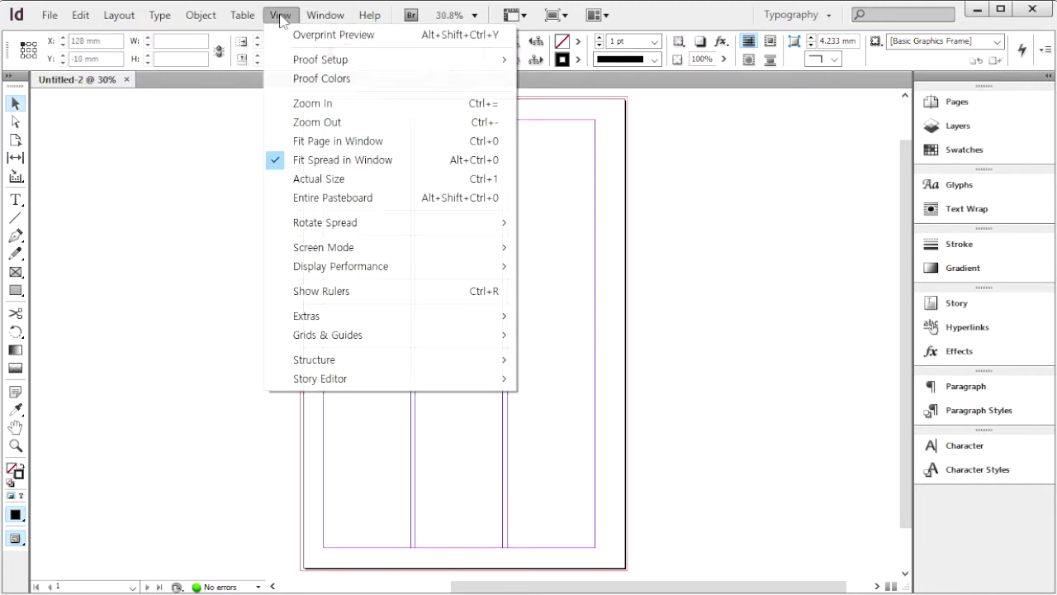
click(383, 291)
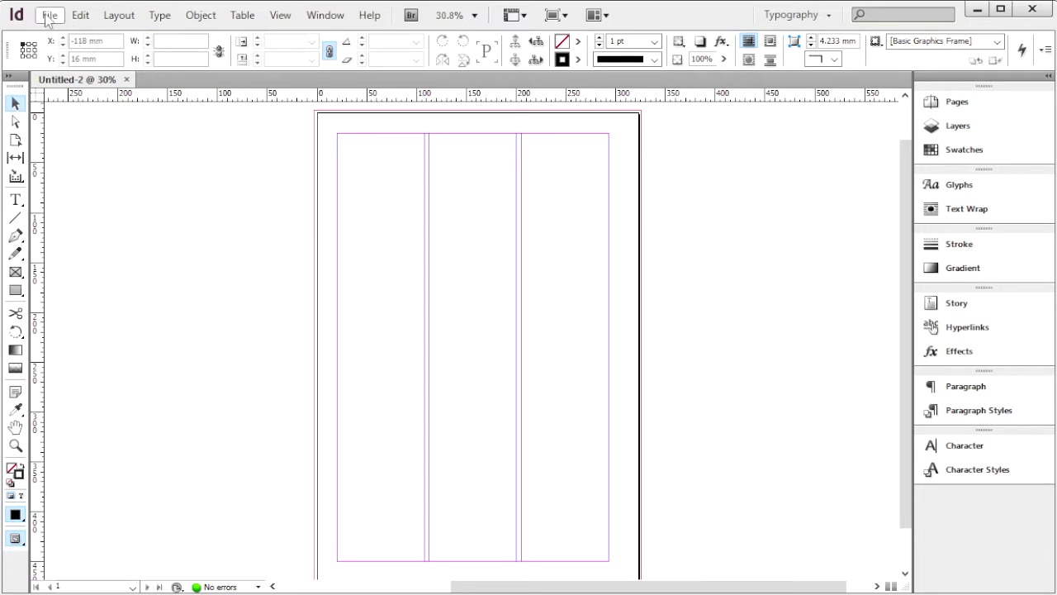
- Save the document in the GTO folder as 수험번호-성명-1 in InDesign CS6 document format
key(ctrl+shift+s)
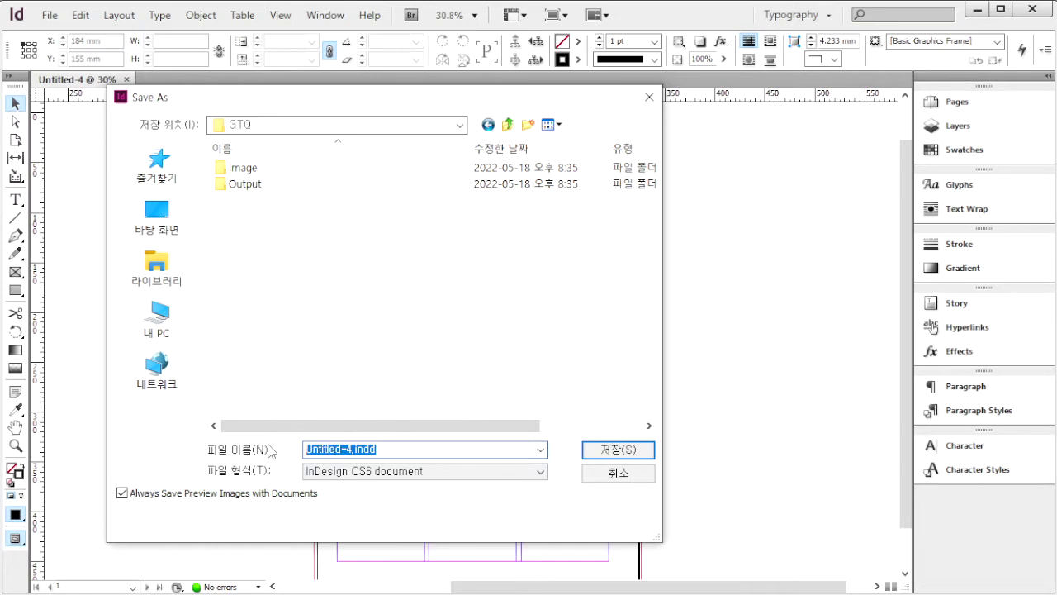
text(ㅅ)
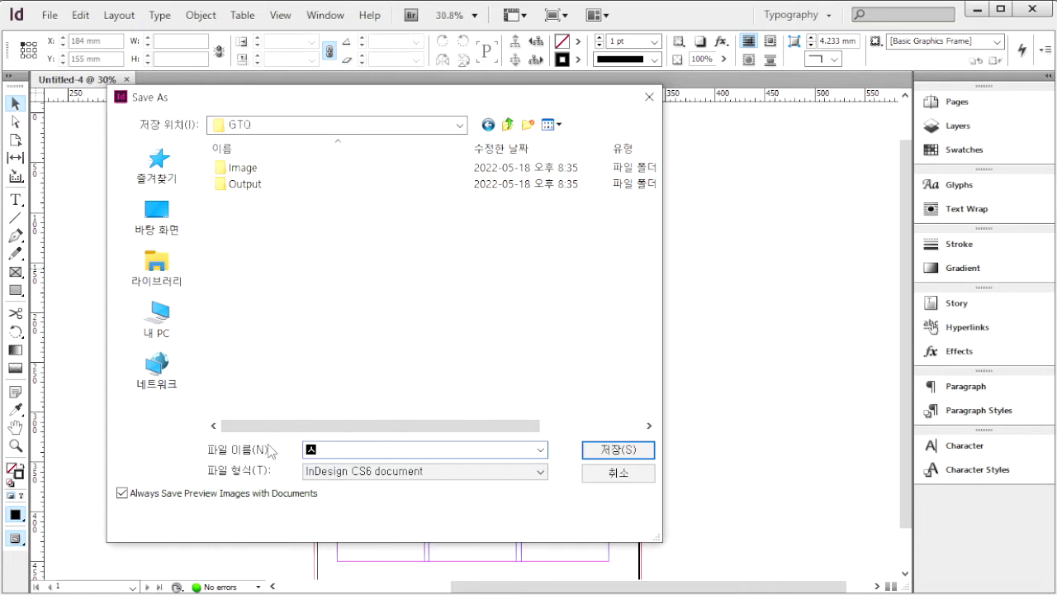
text(험번호-ㅅ)
text(ㅓㅇ명ㅓ)
text(1)
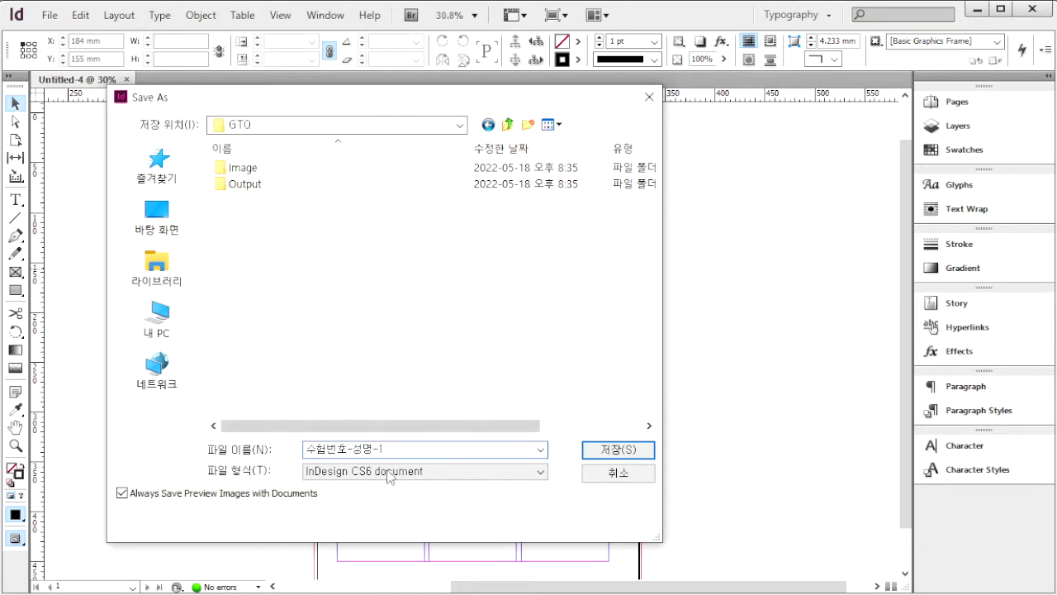
click(619, 450)
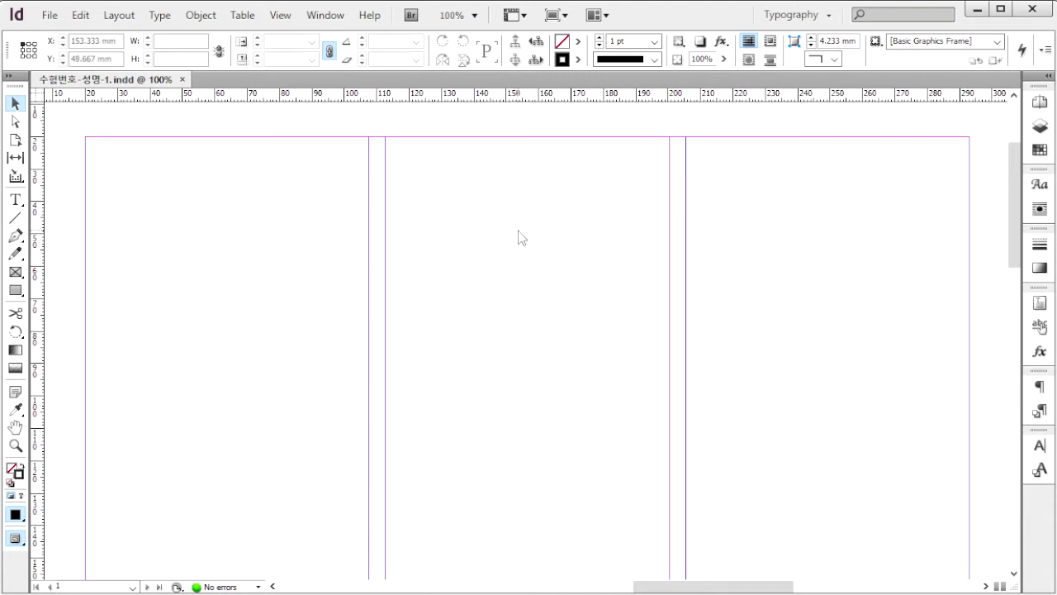
- Place 1급-1.ai from the Image folder at the page's upper left, about 116 mm wide and 70 mm high
key(ctrl+d)
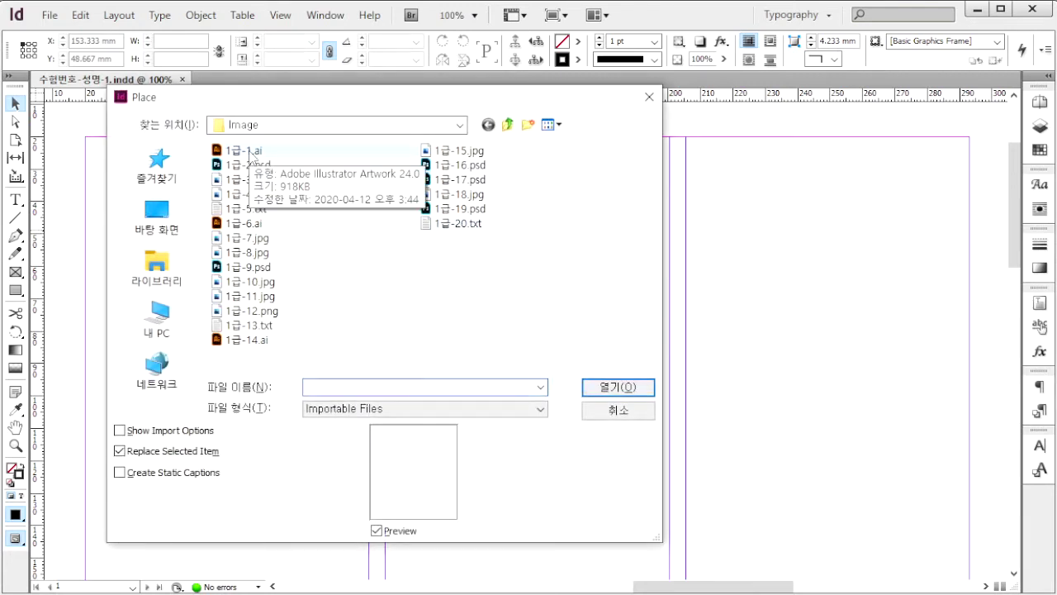
click(250, 151)
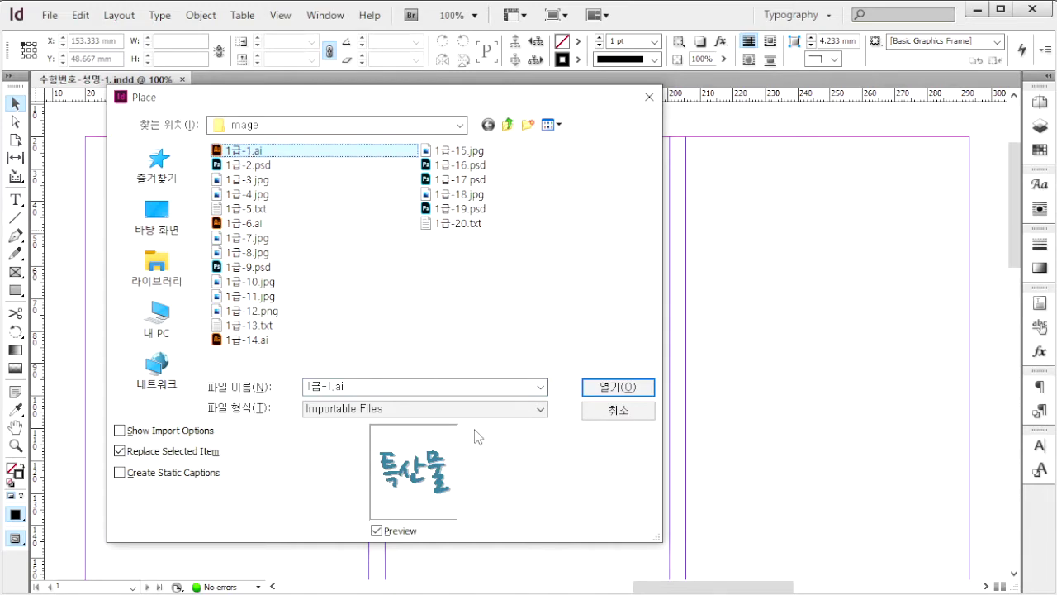
click(617, 391)
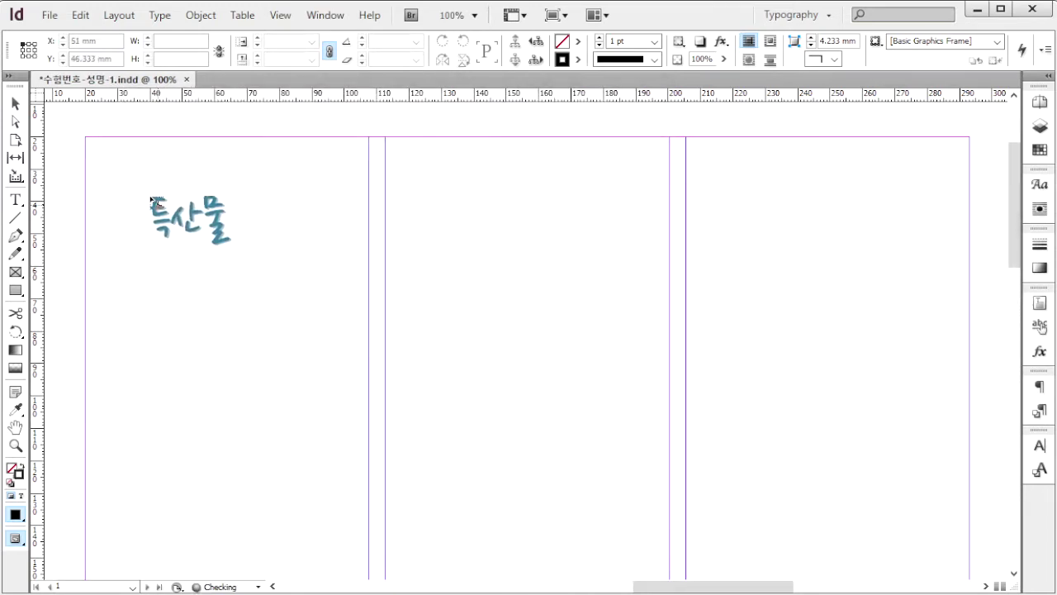
click(126, 174)
drag(126, 174, 473, 443)
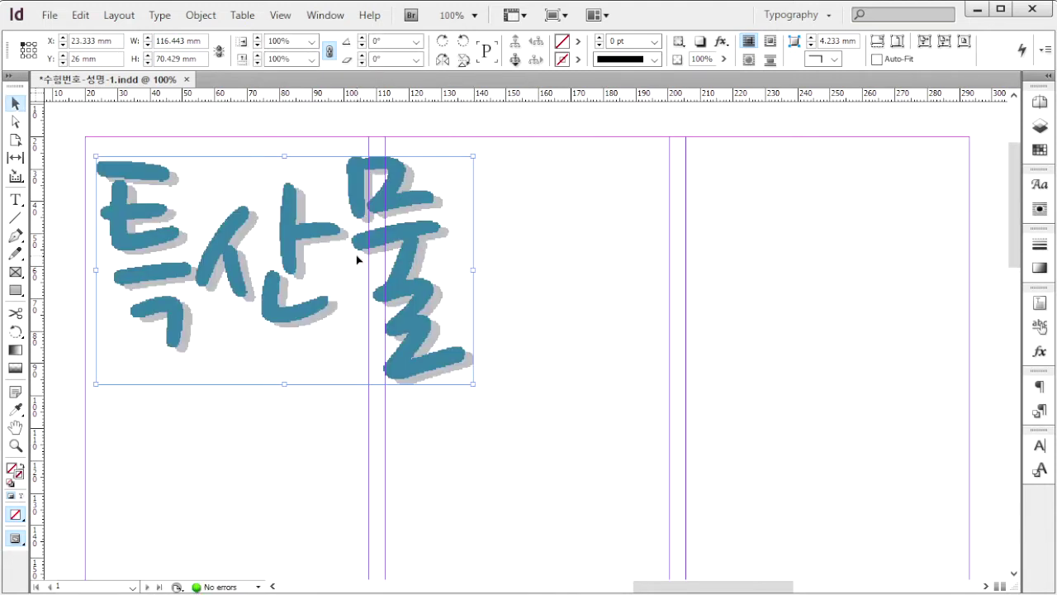
- Set the display performance to High Quality Display
click(280, 15)
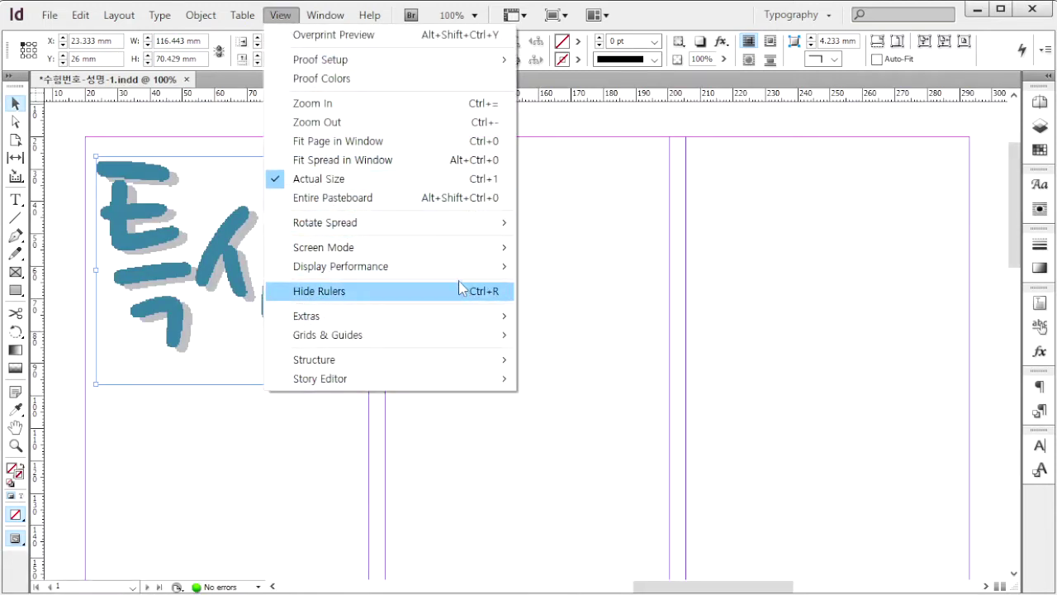
mouse_move(455, 260)
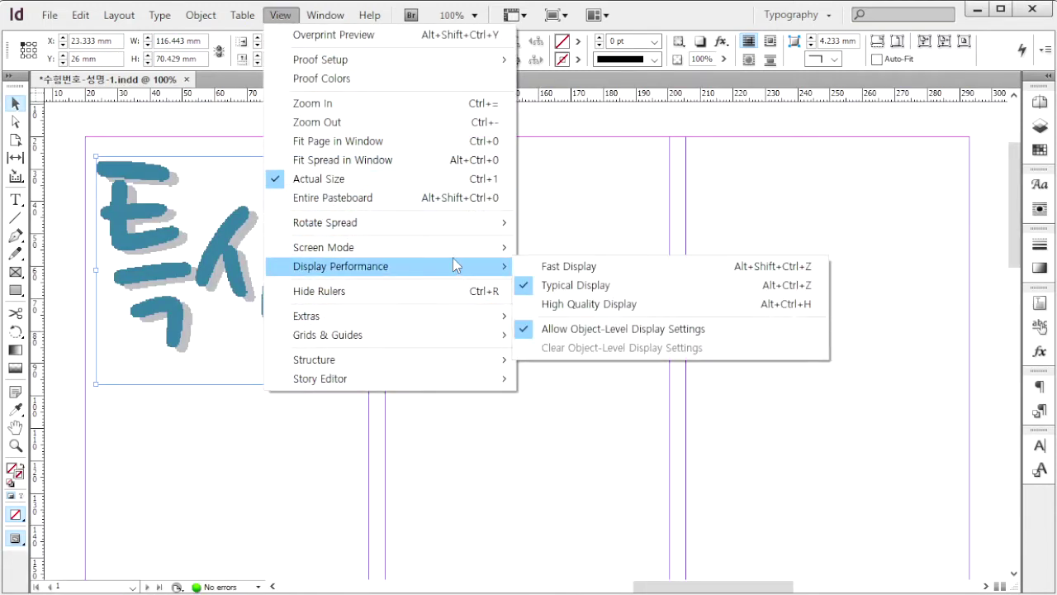
click(658, 305)
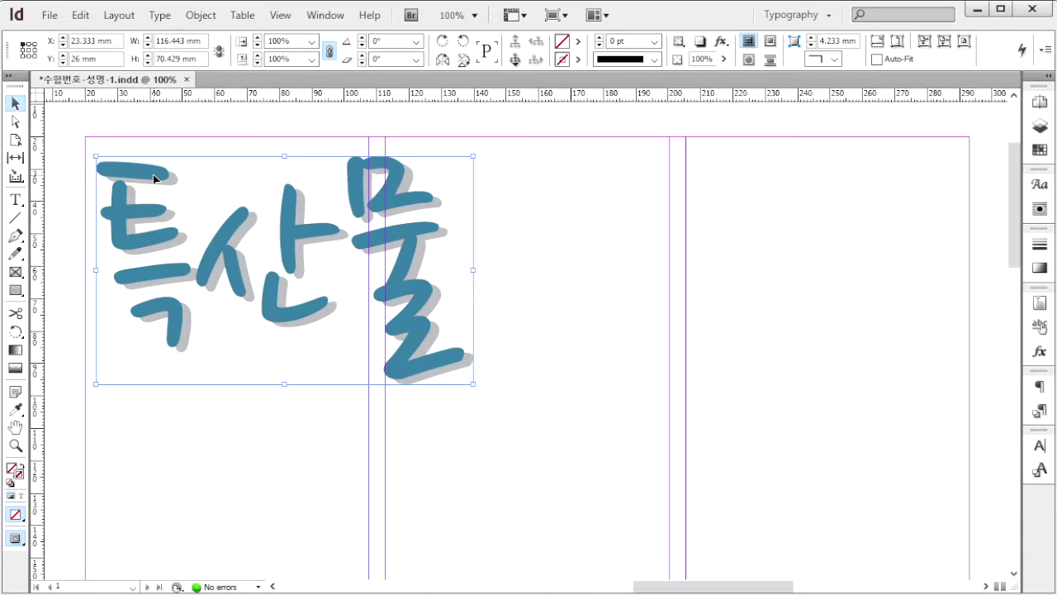
- Apply a Detect Edges clipping path to the placed 특산물 lettering, keeping the default threshold and tolerance
click(201, 14)
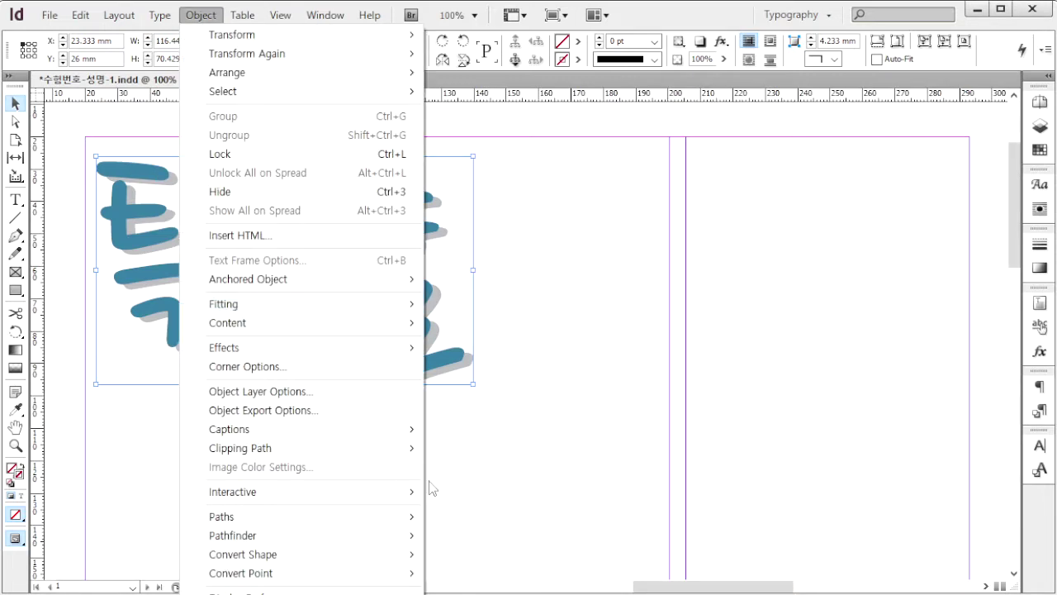
mouse_move(391, 448)
click(469, 447)
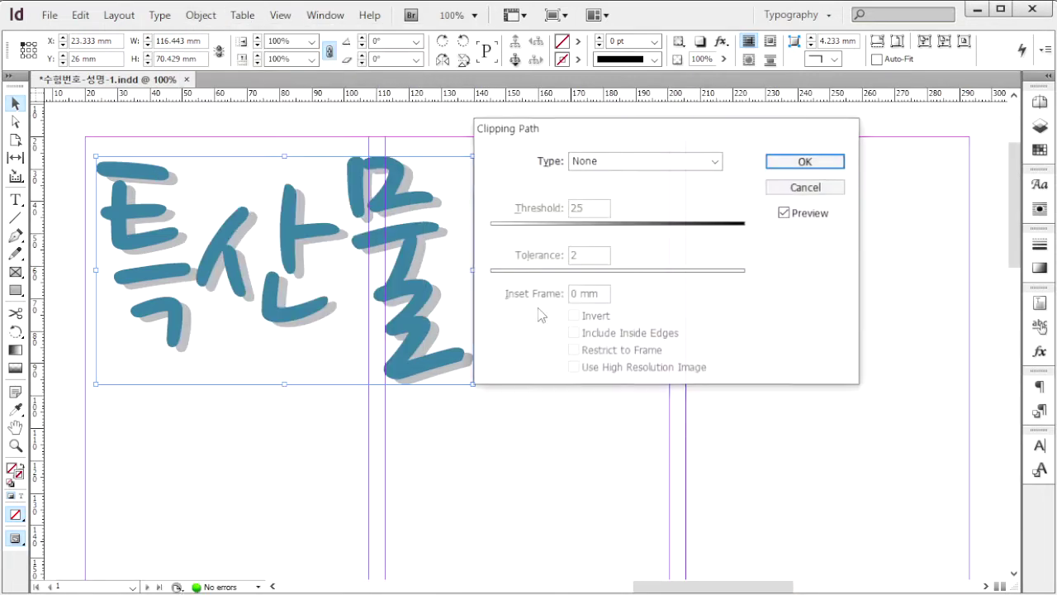
click(644, 161)
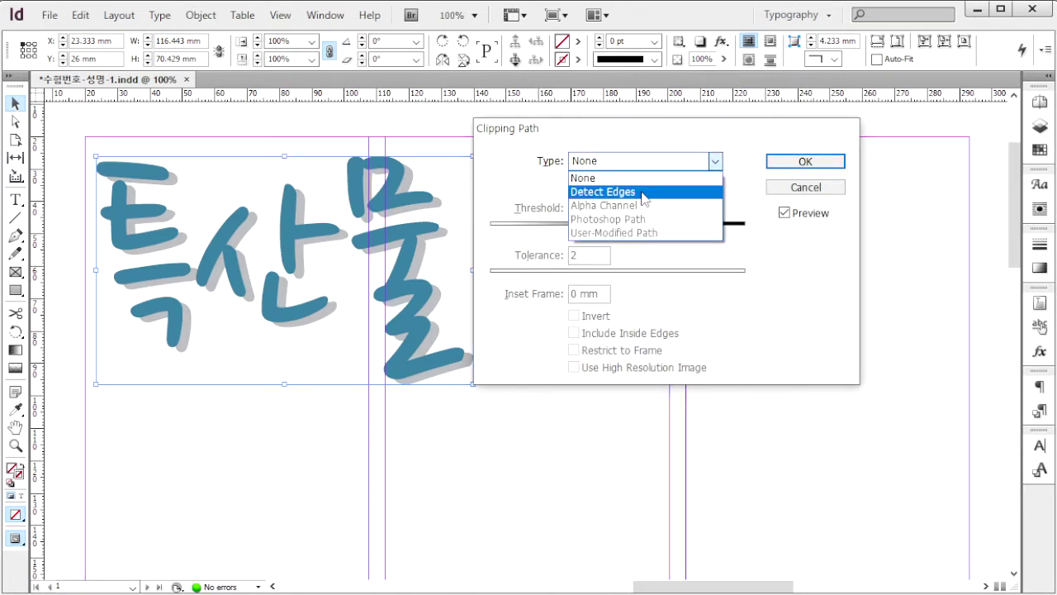
click(644, 192)
click(785, 213)
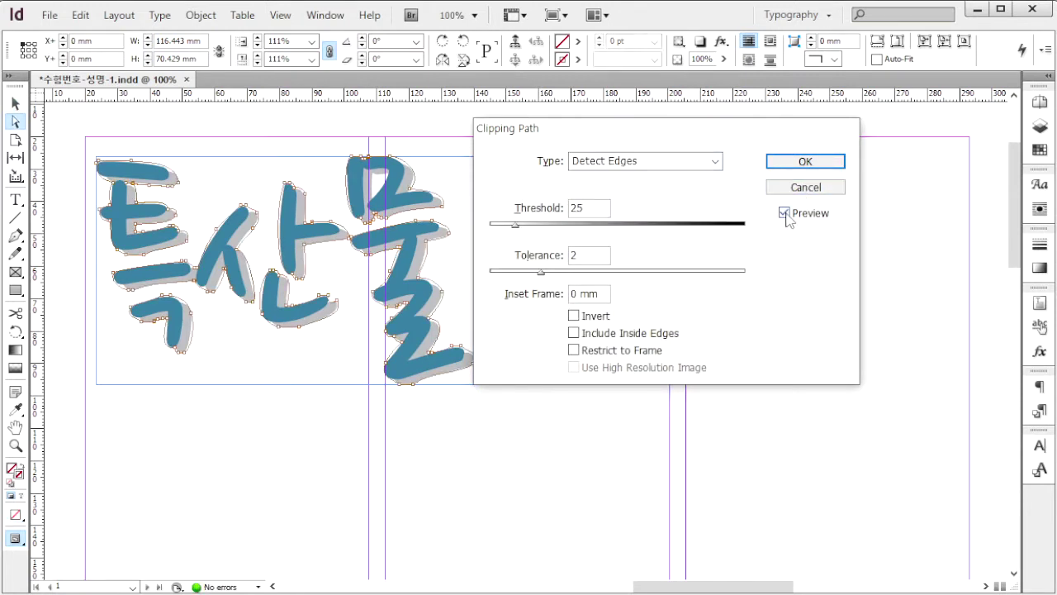
click(784, 213)
click(805, 161)
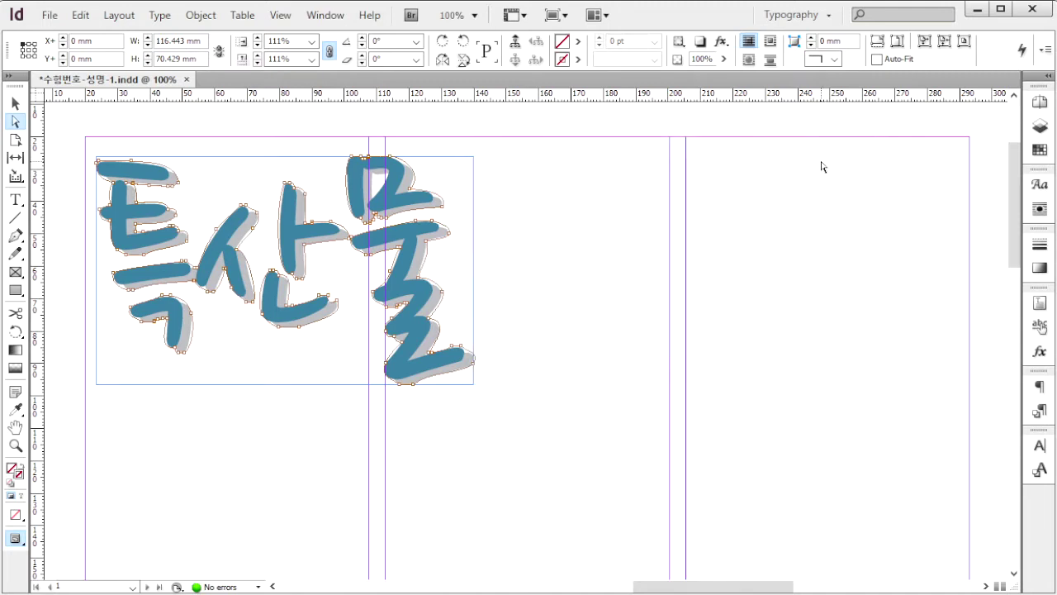
- Wrap text around the object shape of the 특산물 lettering with a 7 mm offset
click(326, 15)
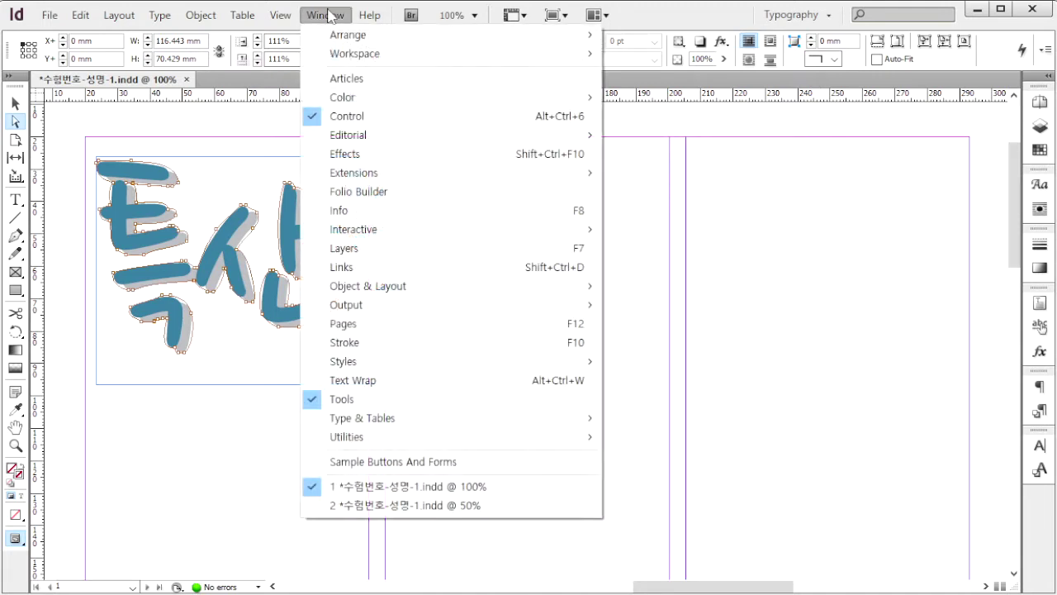
click(493, 381)
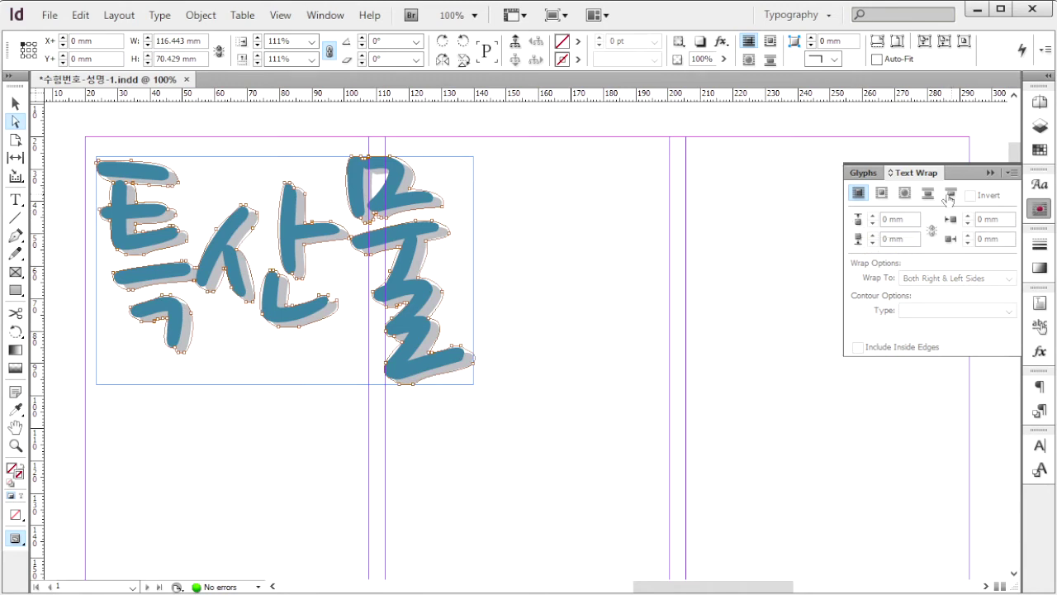
click(905, 196)
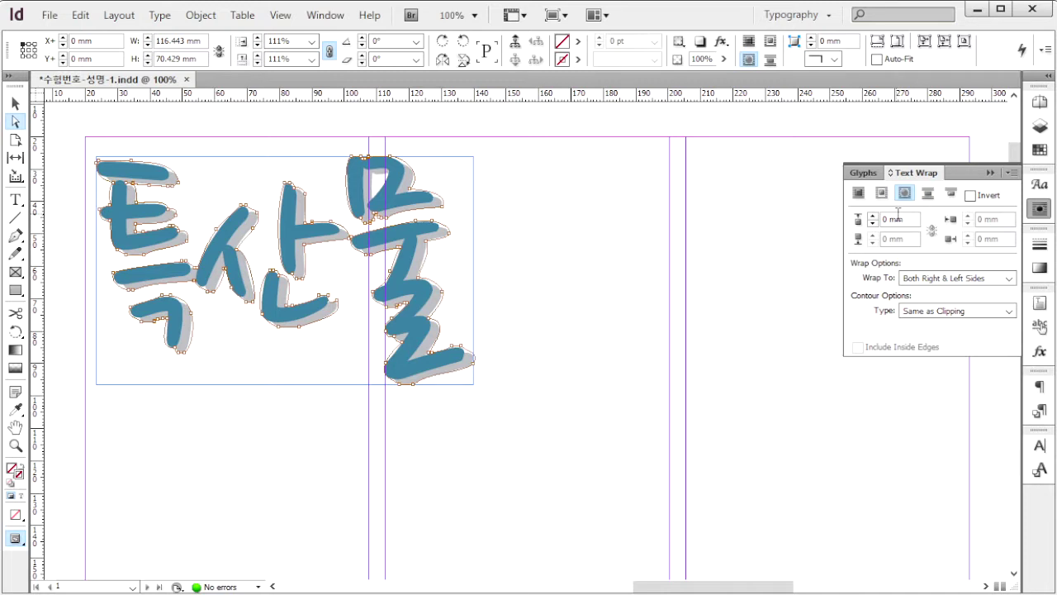
double_click(907, 218)
text(7)
key(Return)
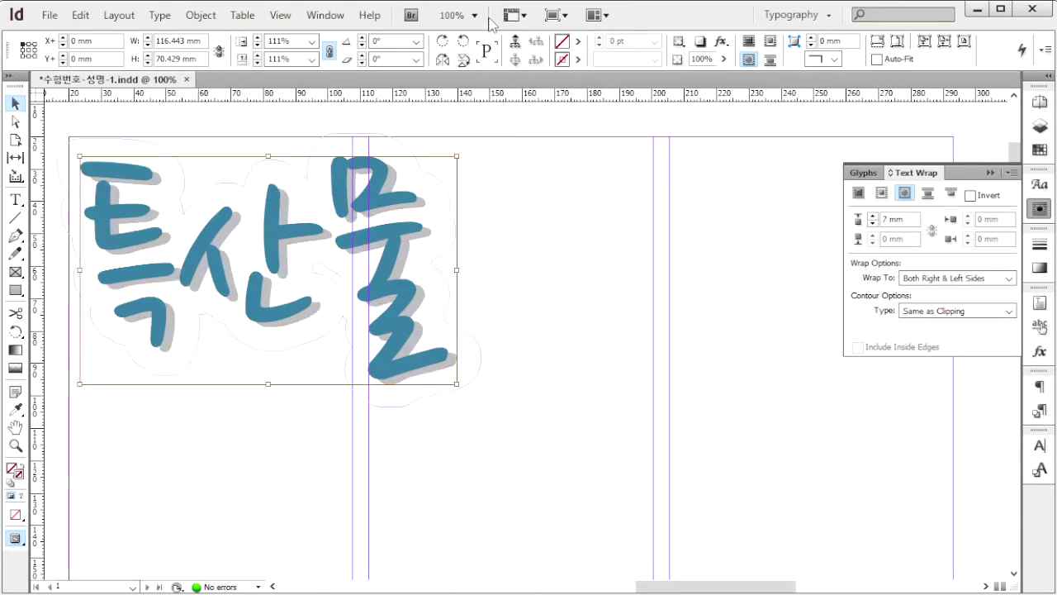
- Check the reference picture 1급-101.jpg and move the 특산물 lettering to the page's upper right, slightly over the right margin
click(475, 15)
click(477, 114)
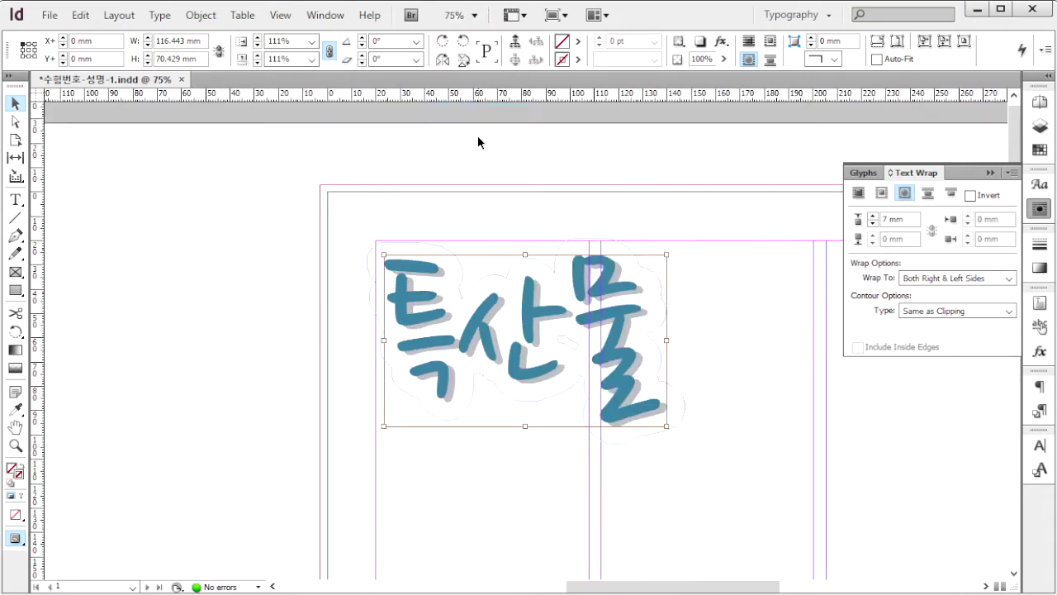
drag(630, 340, 337, 244)
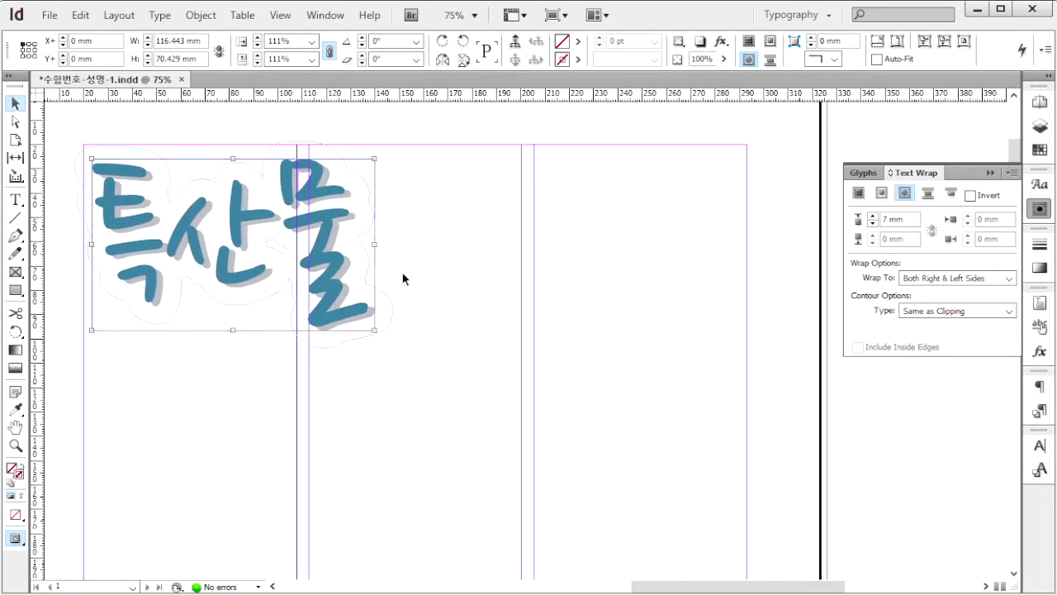
key(alt+Tab)
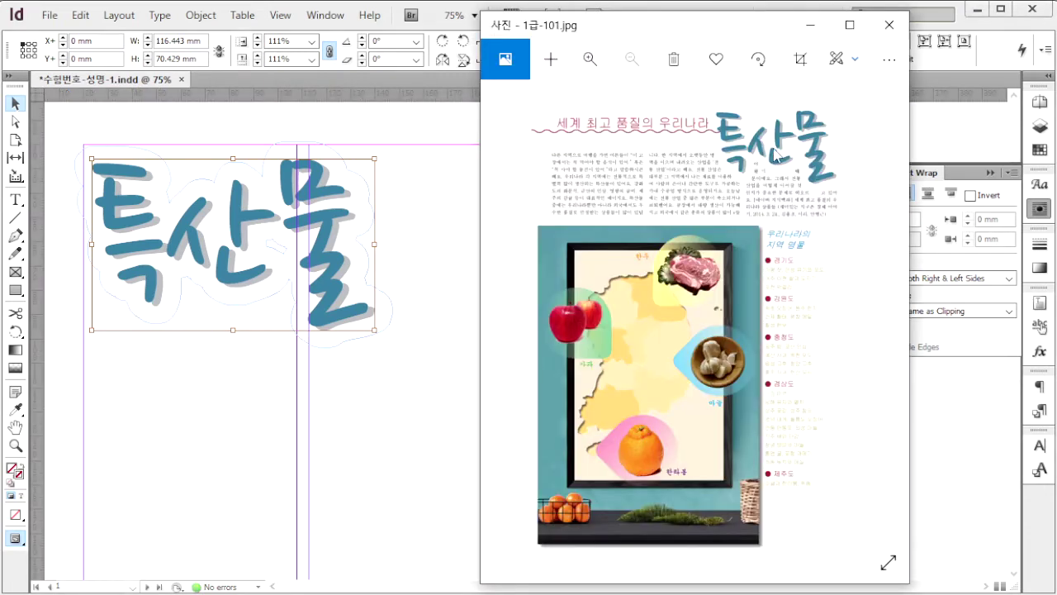
click(405, 397)
click(164, 133)
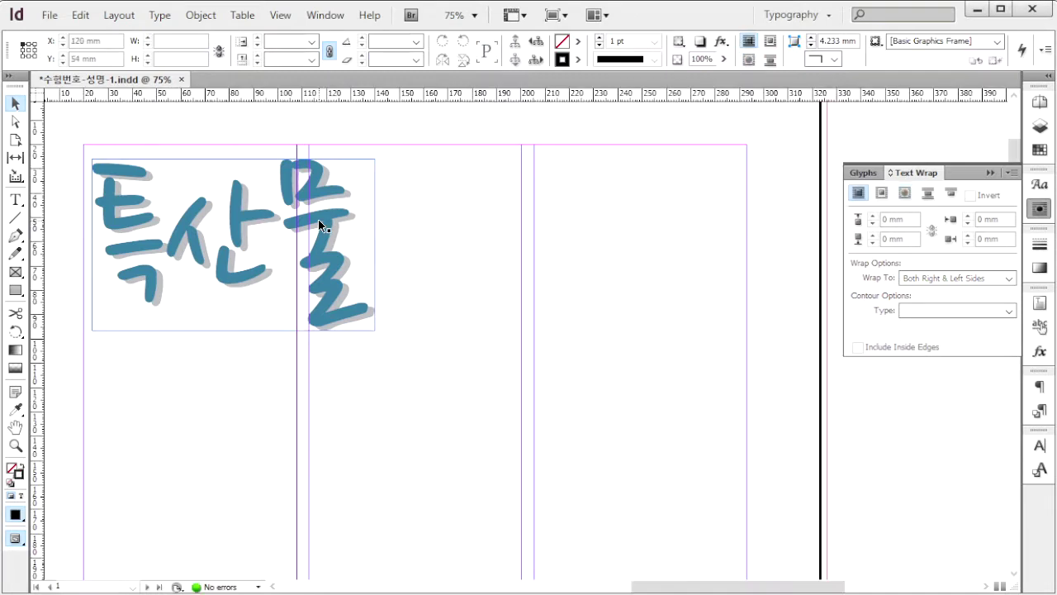
drag(320, 239, 726, 232)
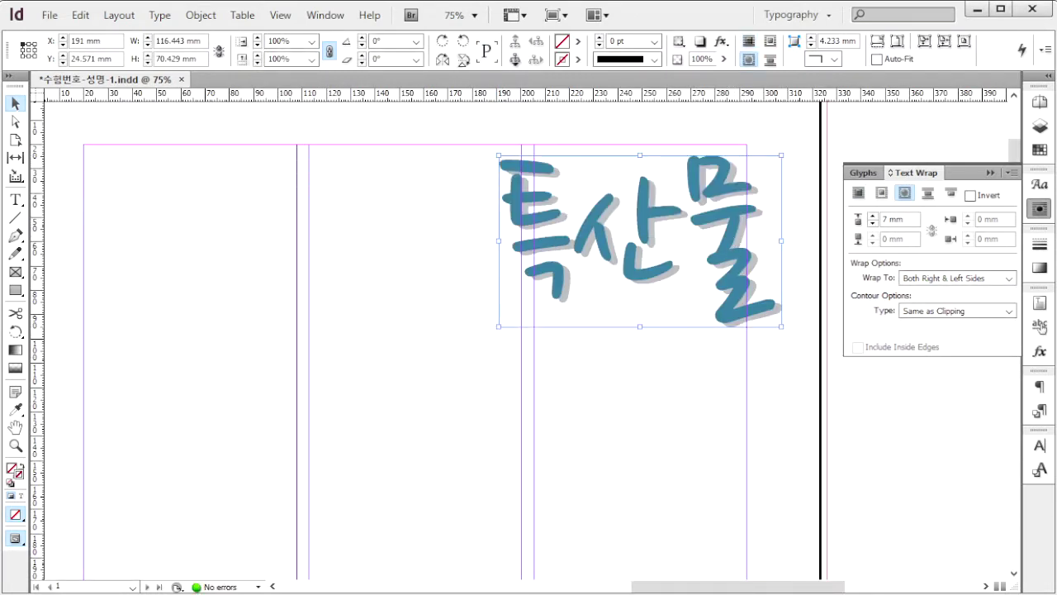
key(alt+Tab)
click(393, 294)
mouse_move(674, 211)
mouse_down()
mouse_move(637, 210)
mouse_move(660, 208)
mouse_up()
click(548, 354)
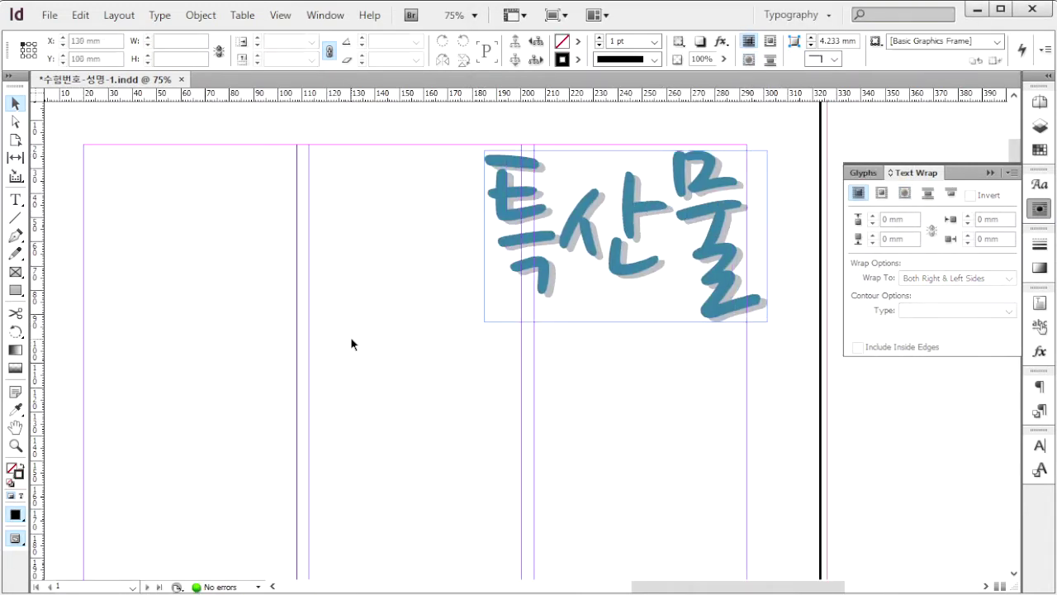
- Place 1급-2.psd from the Image folder in the first column, about 87 mm wide and 125 mm high
key(ctrl+d)
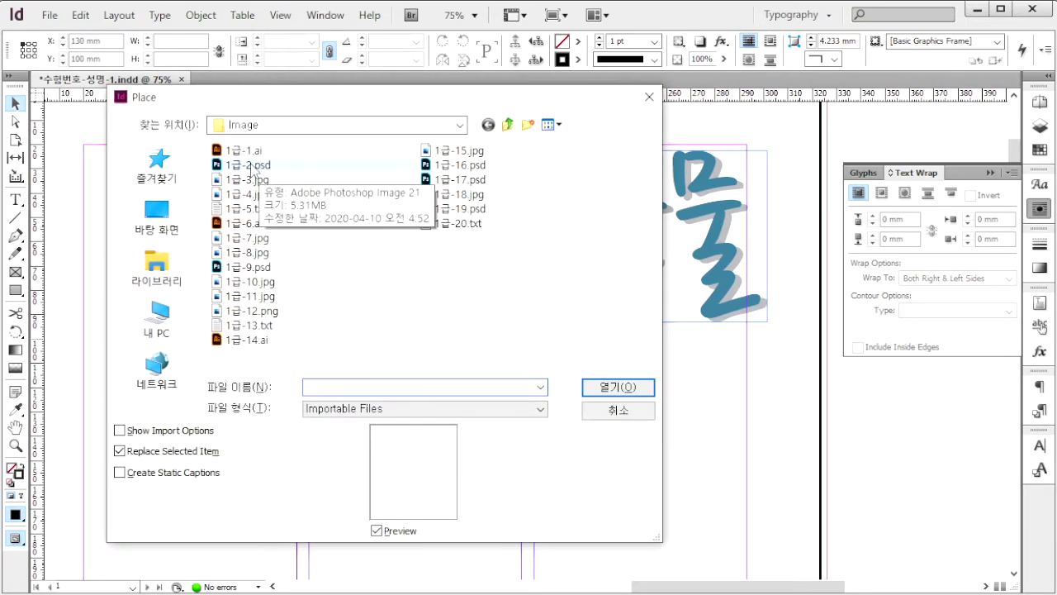
click(253, 165)
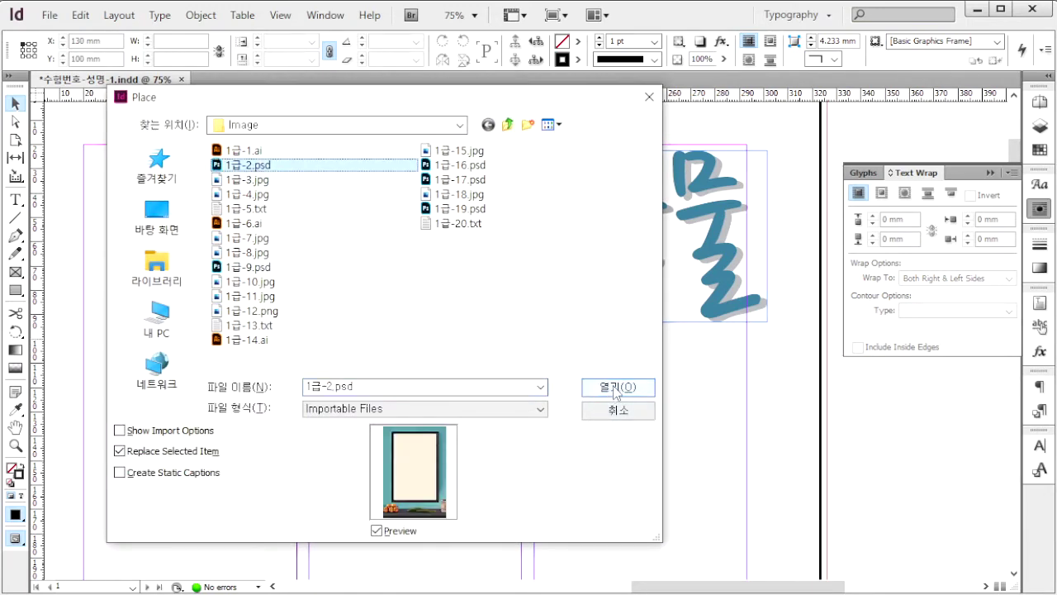
click(615, 387)
drag(93, 217, 347, 522)
key(ctrl+minus)
click(474, 15)
click(443, 75)
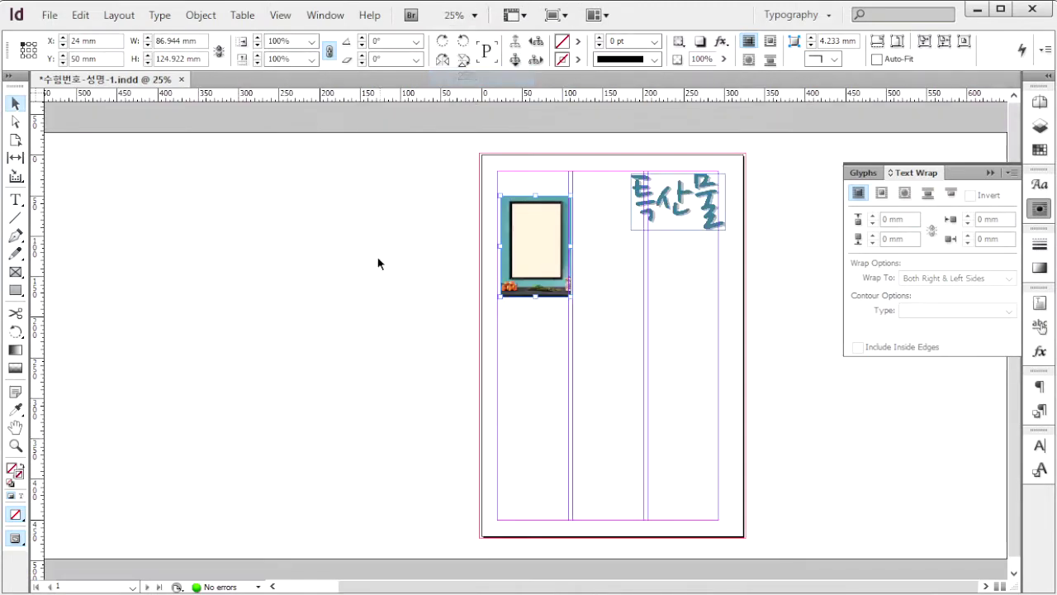
- Move the picture-frame image to the left bleed edge at X -3 mm and enlarge it to about 228 × 330 mm
drag(547, 253, 533, 311)
drag(529, 313, 529, 314)
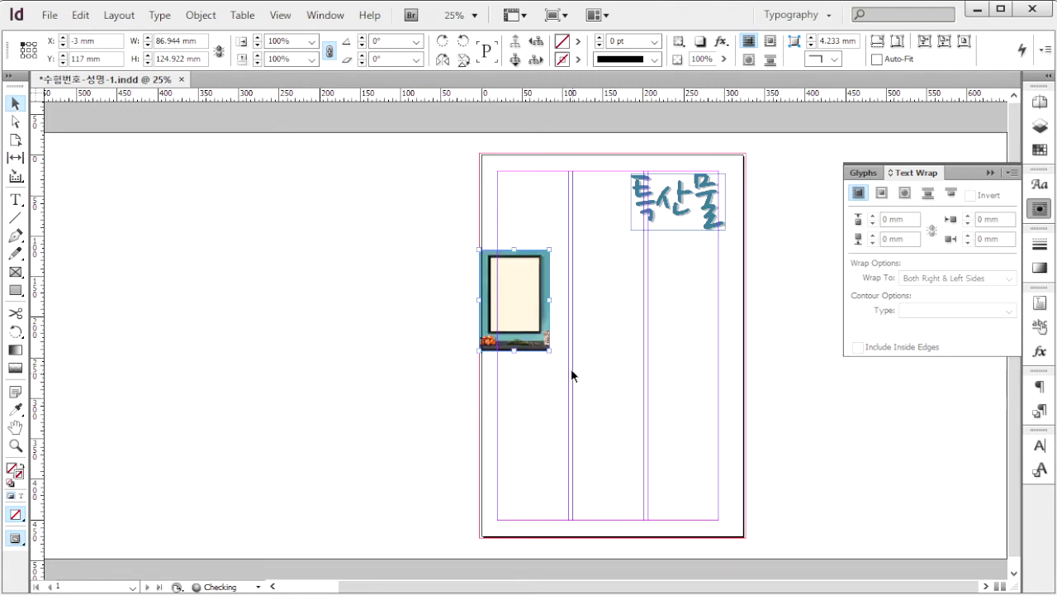
drag(549, 350, 656, 523)
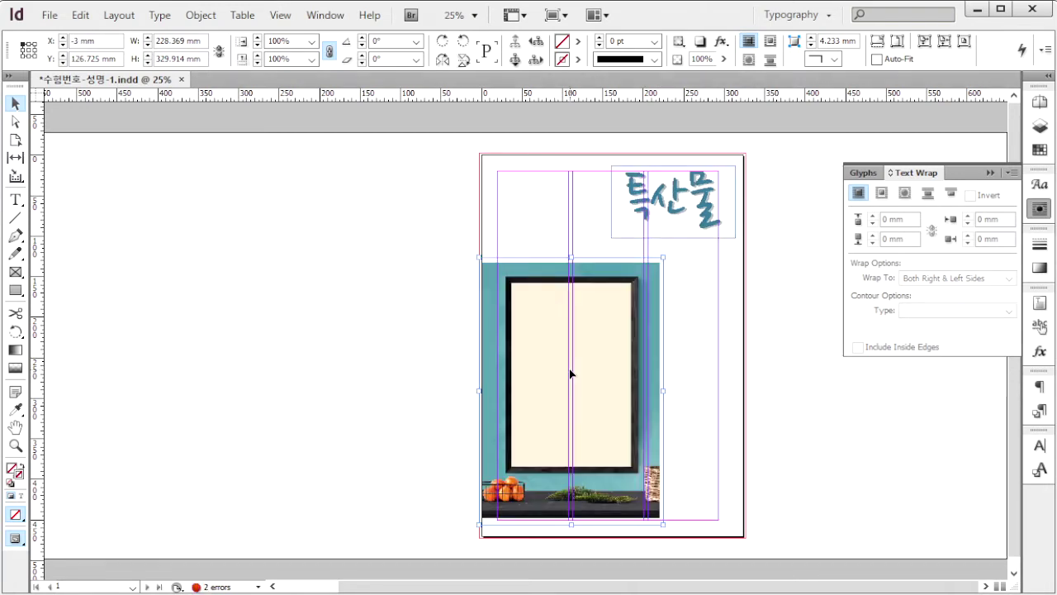
- Apply a Drop Shadow effect with 50% opacity to the picture-frame image
click(200, 15)
mouse_move(336, 329)
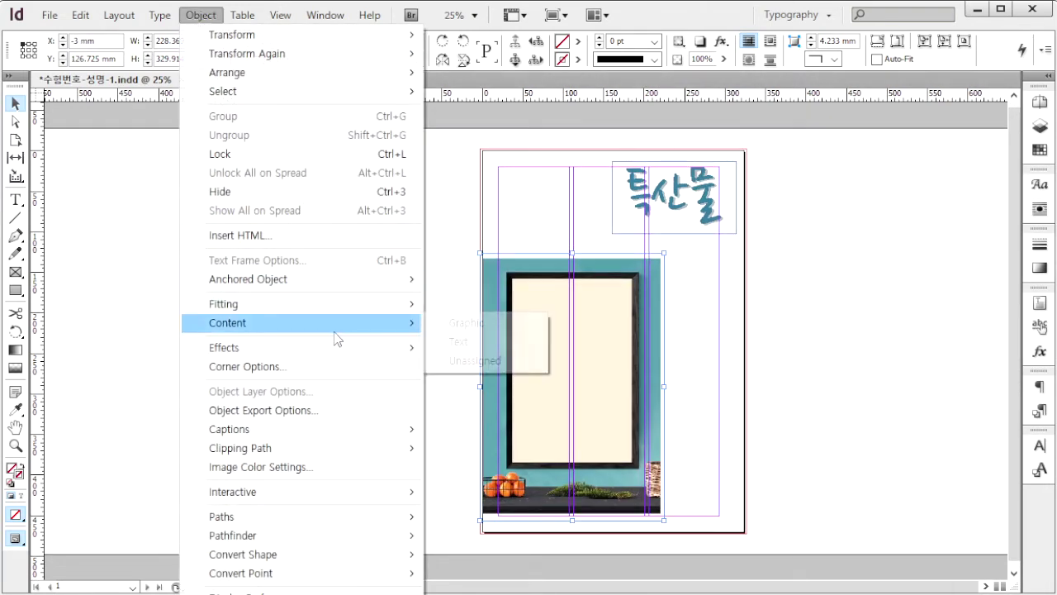
mouse_move(346, 351)
click(556, 383)
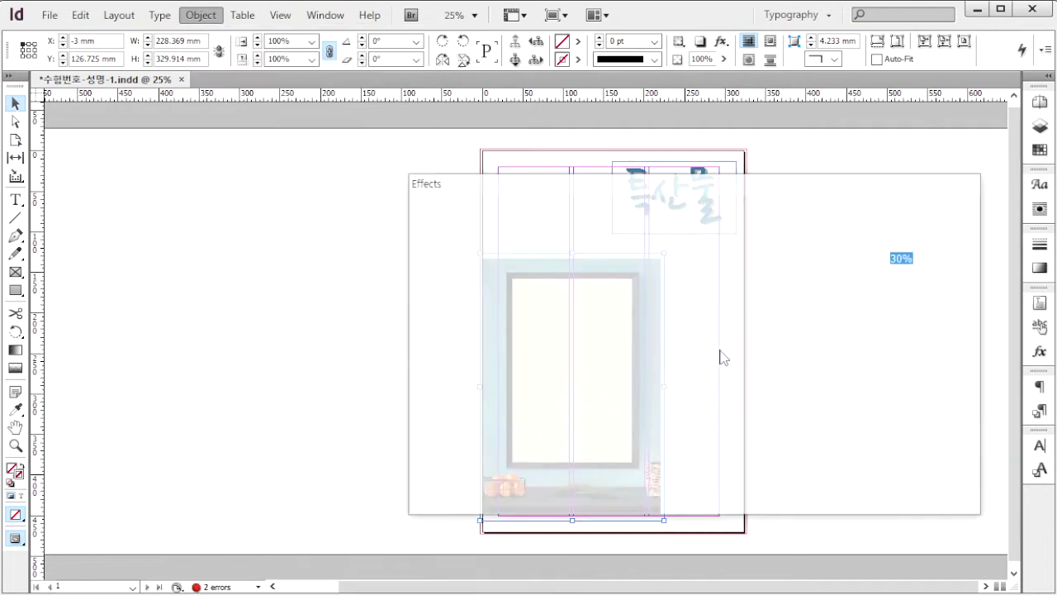
drag(780, 197, 396, 103)
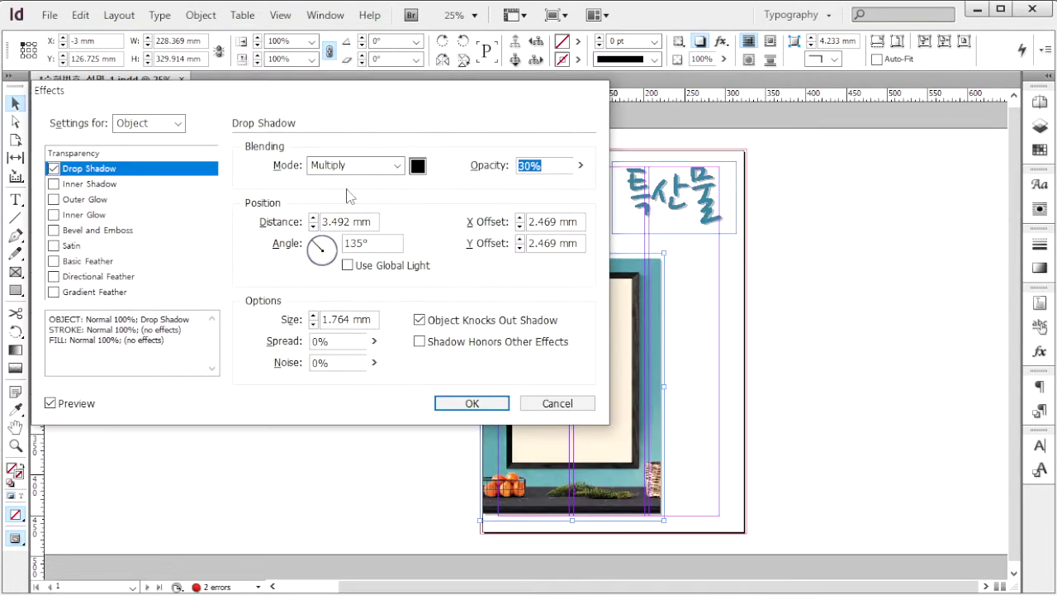
text(50)
key(Return)
click(715, 312)
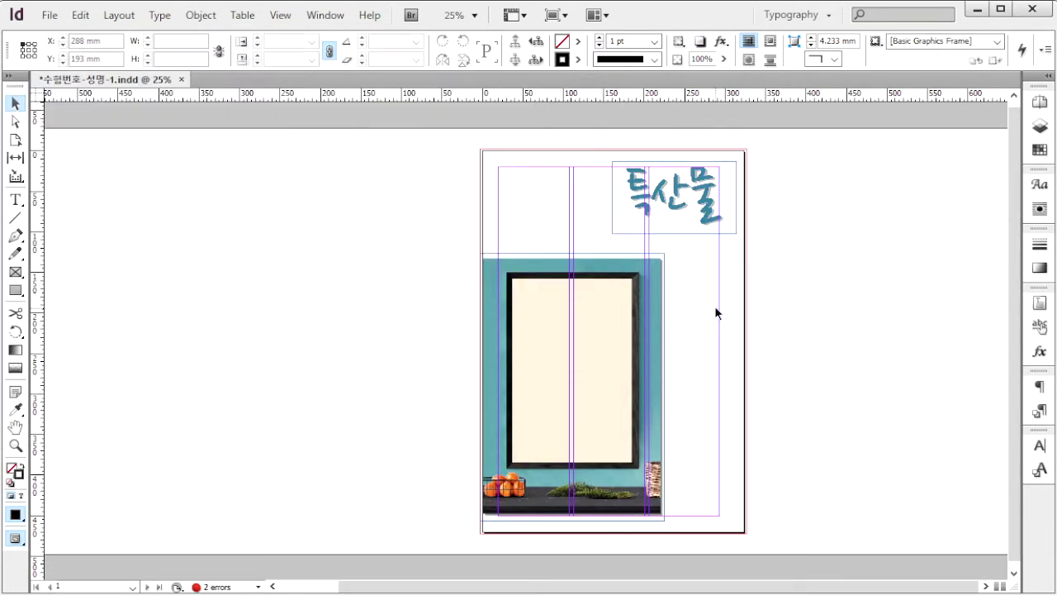
- Place the map 1급-4.jpg from the Image folder inside the picture frame, about 145 mm wide and 189 mm high
key(ctrl+d)
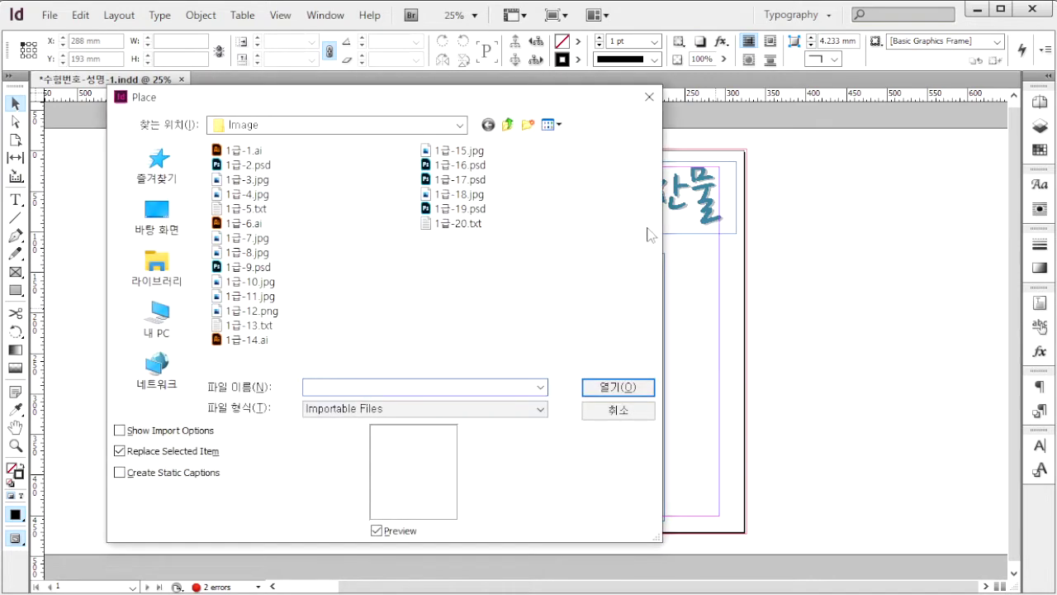
click(253, 198)
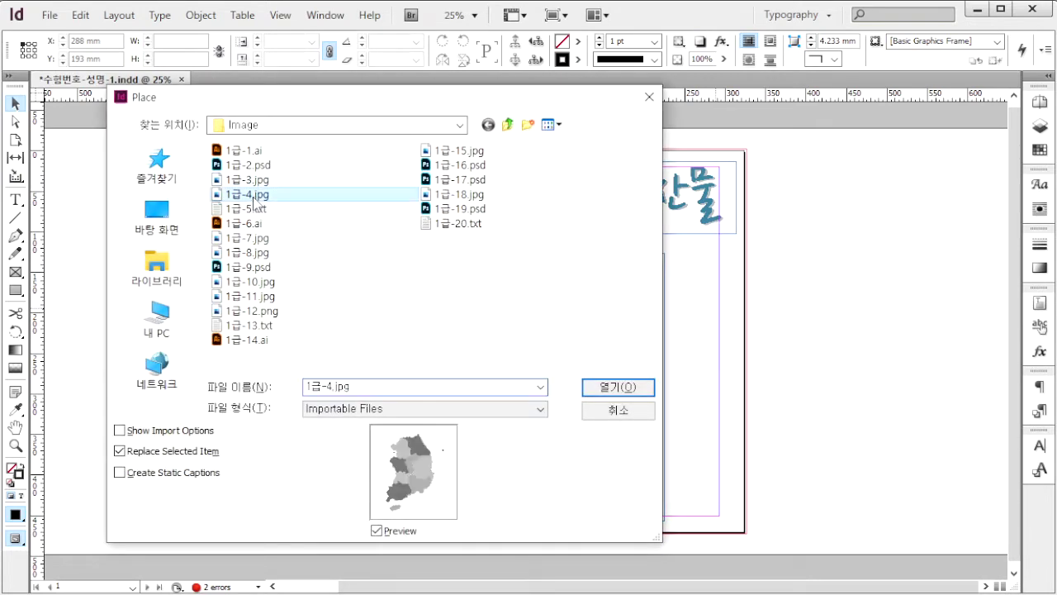
click(621, 388)
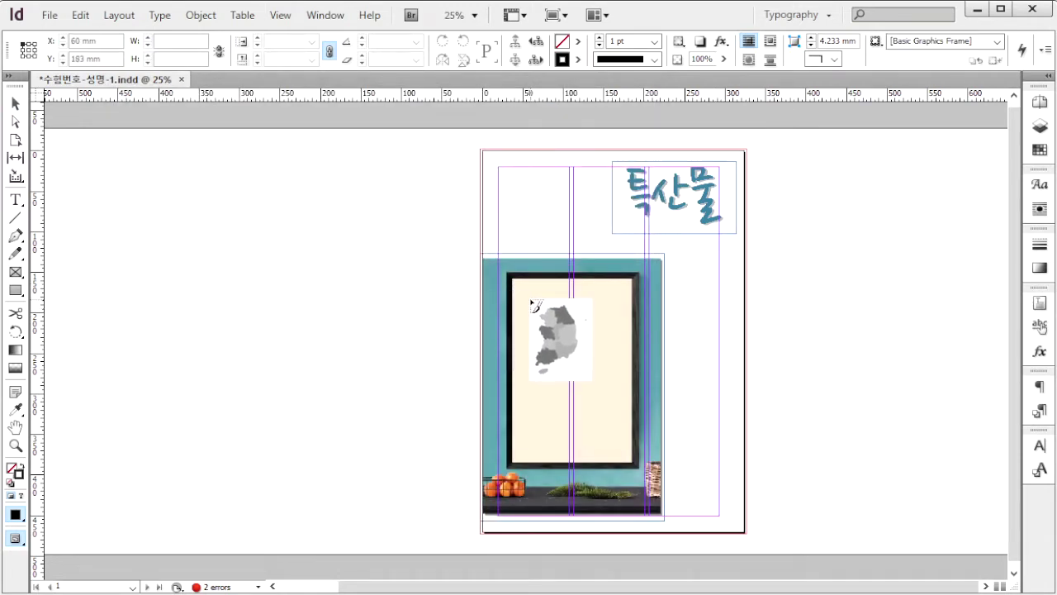
click(517, 288)
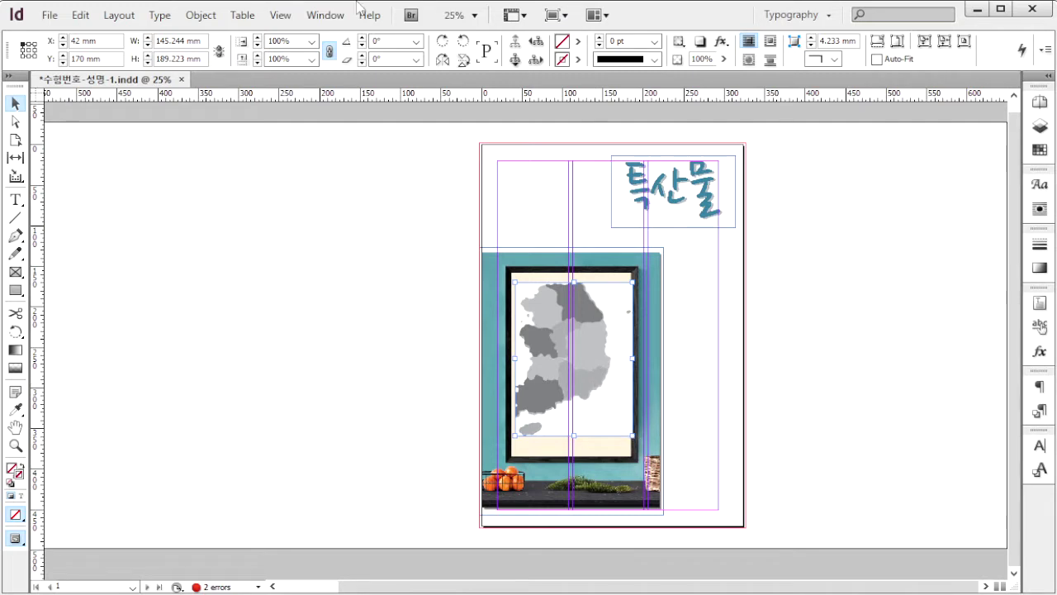
- Apply a Detect Edges clipping path to the map image with threshold 25 and tolerance 2
click(202, 15)
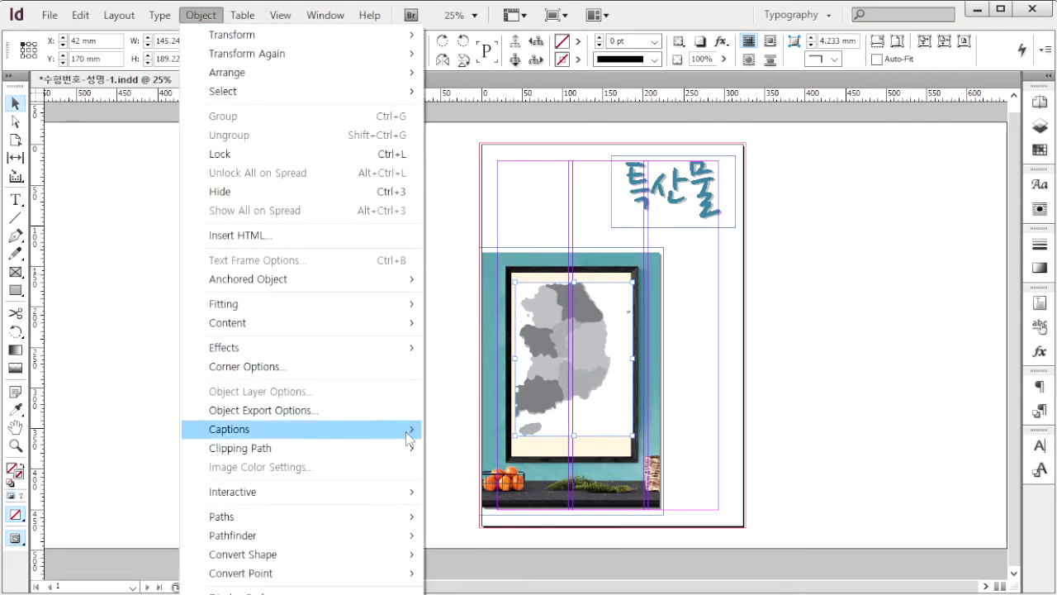
mouse_move(360, 449)
click(497, 449)
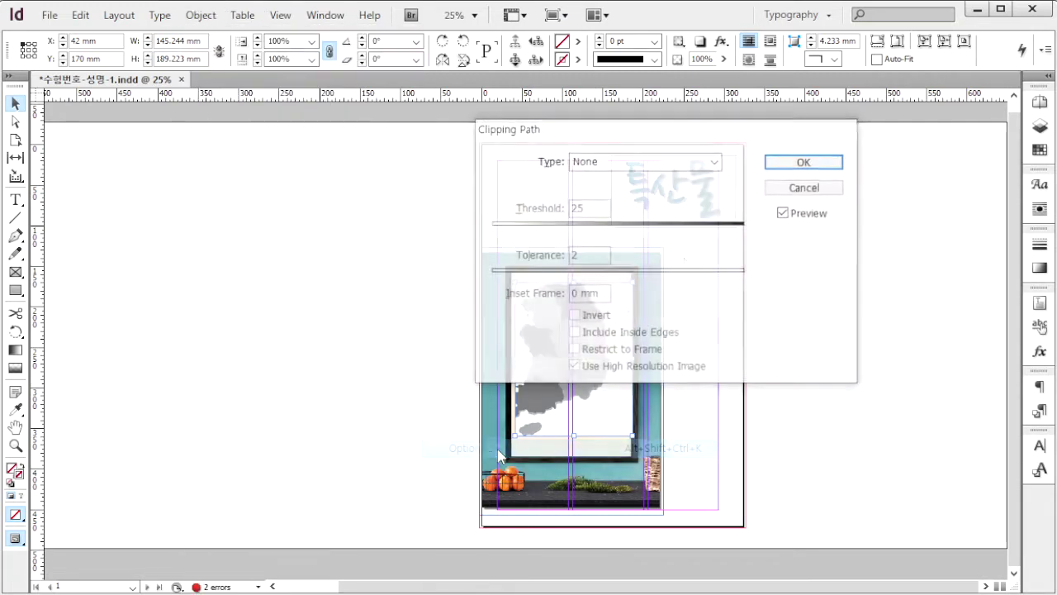
click(684, 161)
click(687, 175)
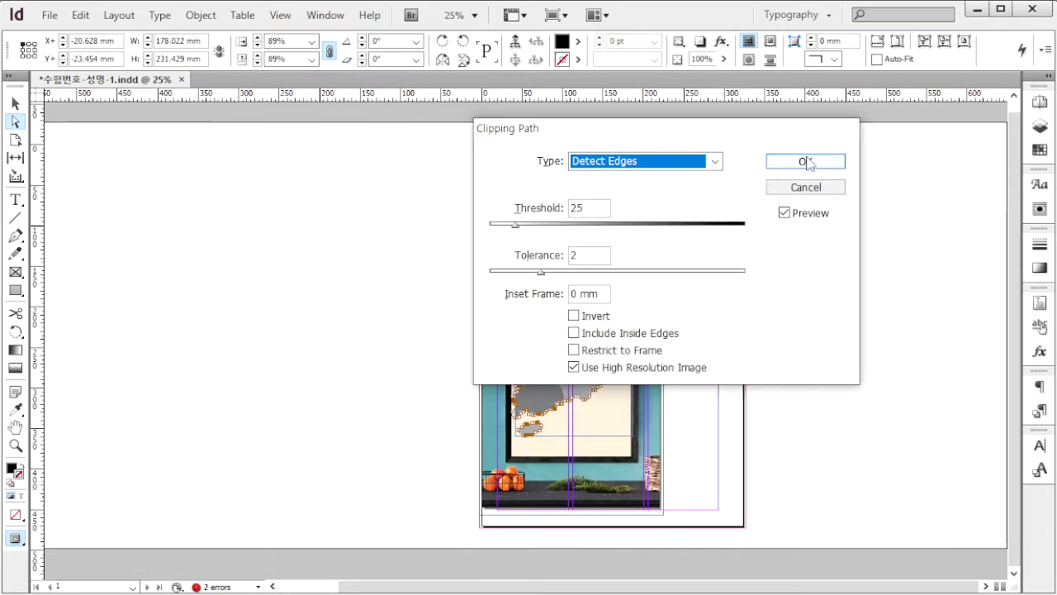
click(805, 162)
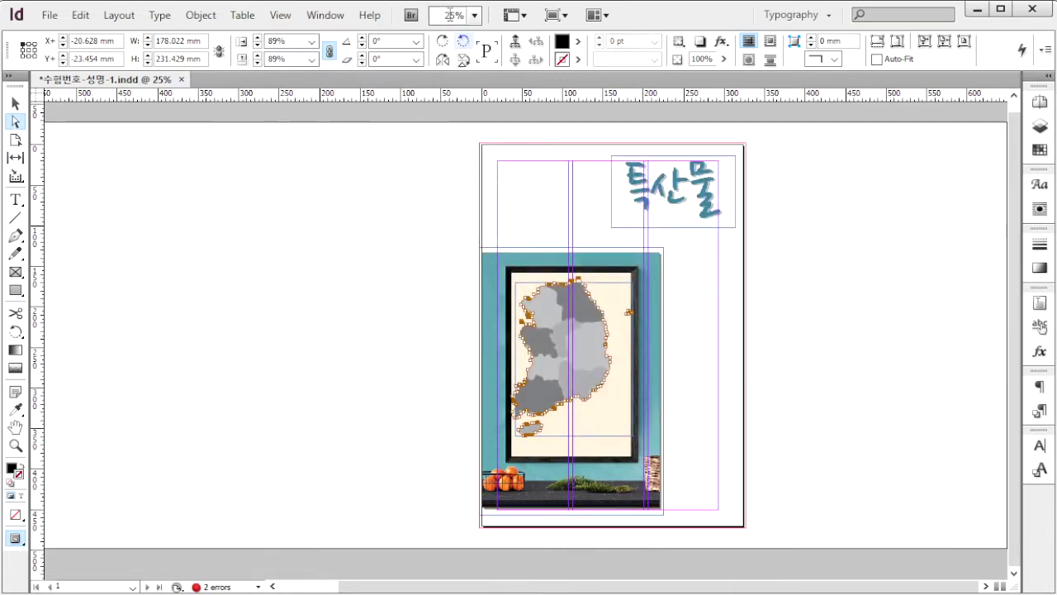
- Recolour the grayscale map image's content with the CMYK colour C 0, M 30, Y 100, K 0
click(474, 16)
click(475, 113)
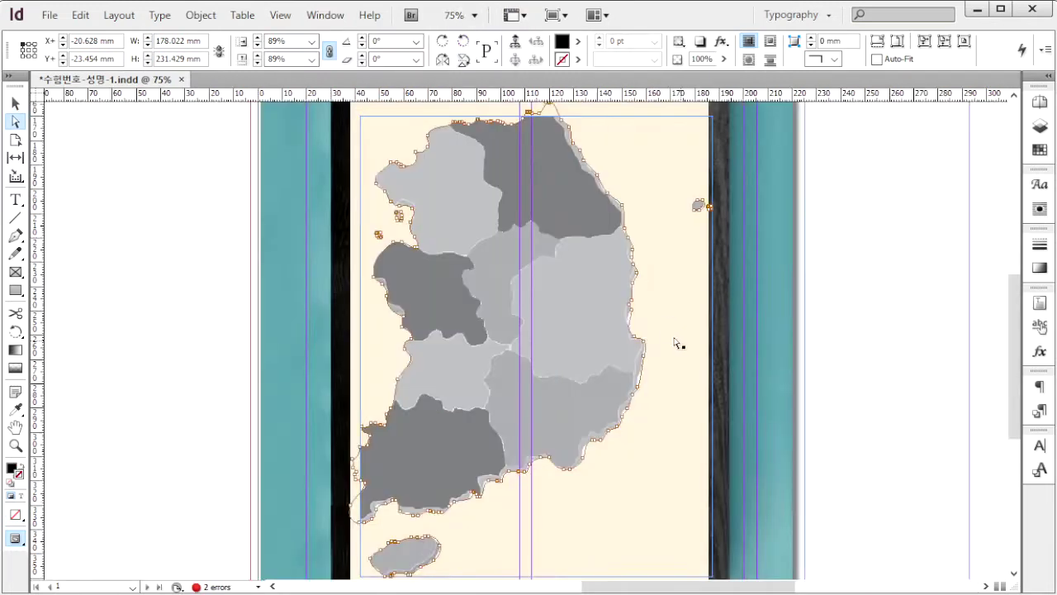
key(v)
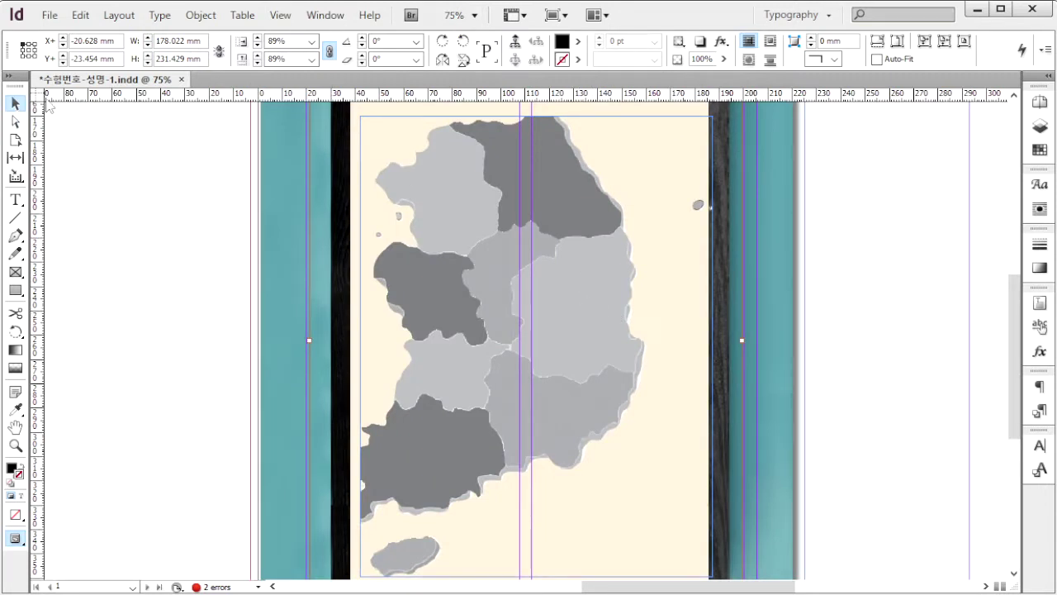
key(a)
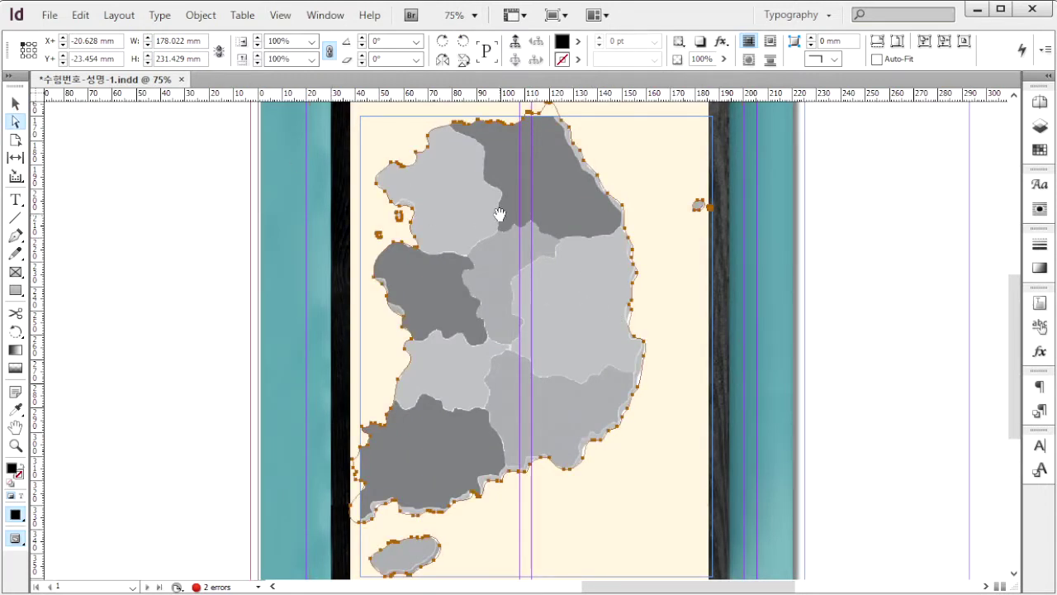
double_click(563, 42)
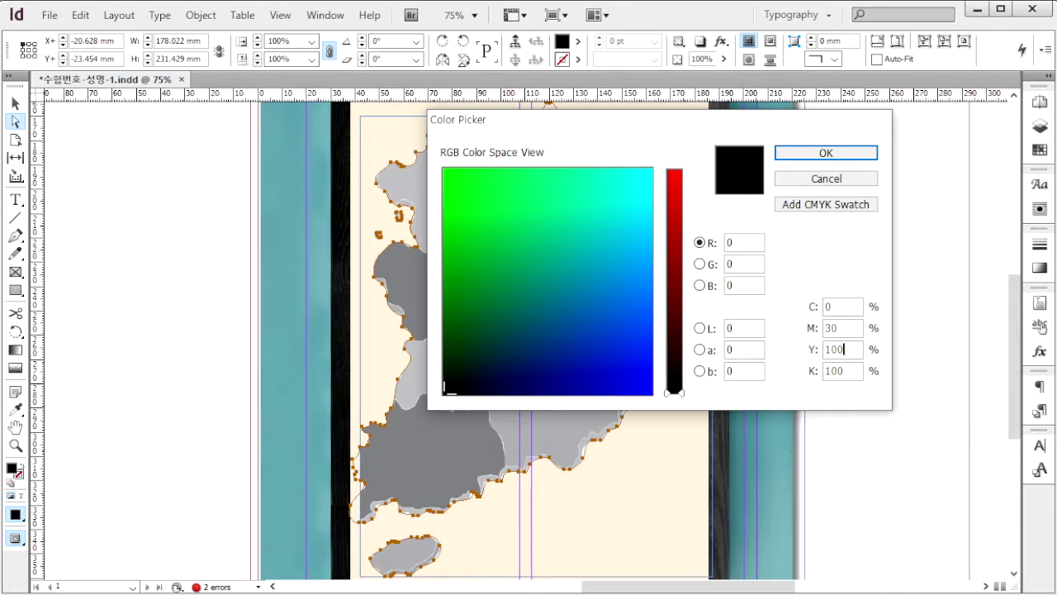
key(Tab)
text(0)
click(862, 151)
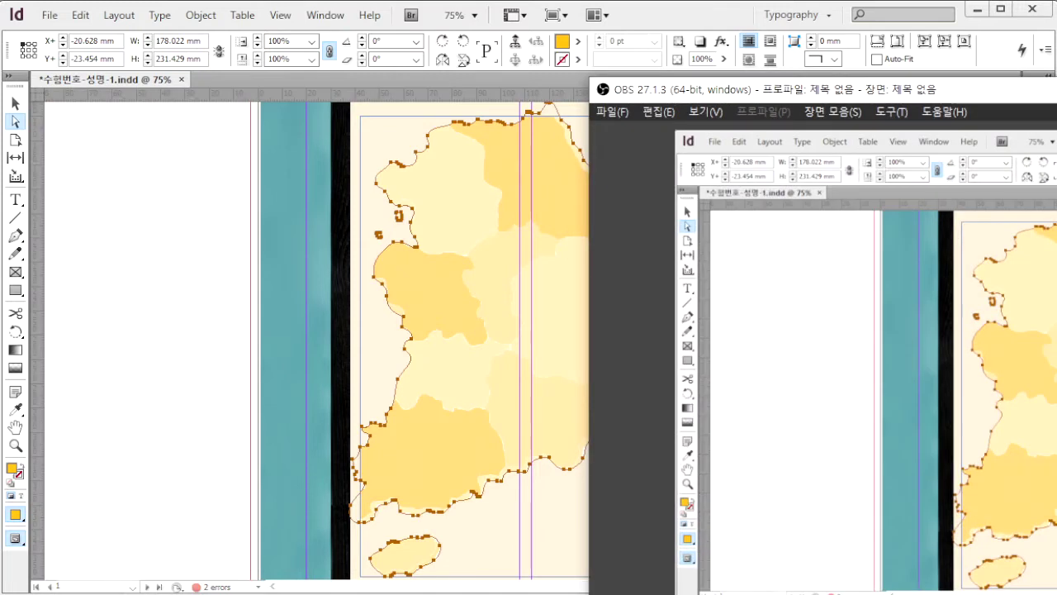
click(402, 387)
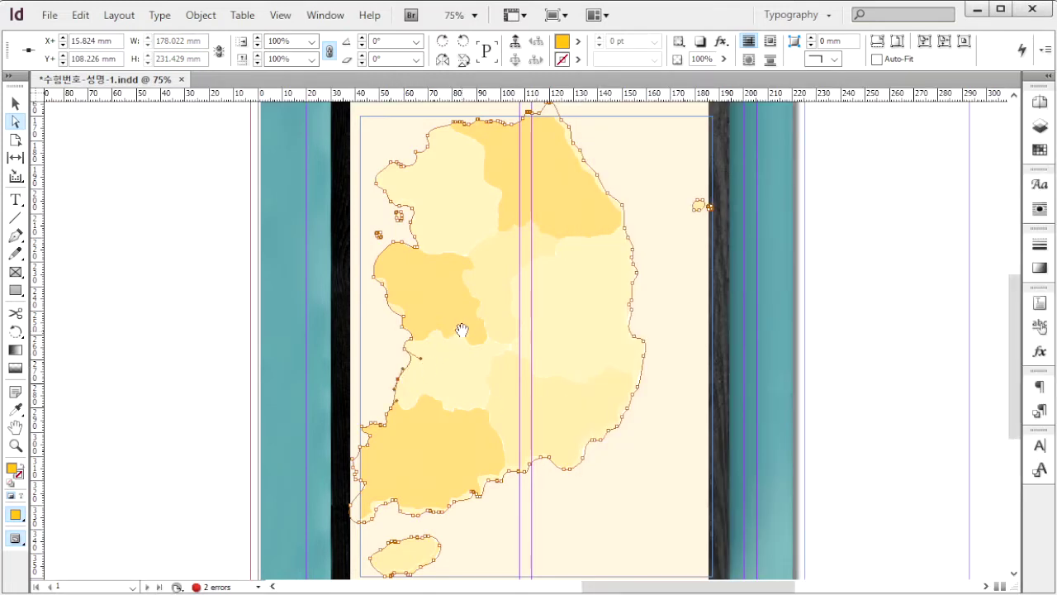
- Apply an Inner Shadow effect to the map graphic, keeping Multiply, 75% opacity, 120° angle and 2.469 mm distance and size
click(15, 103)
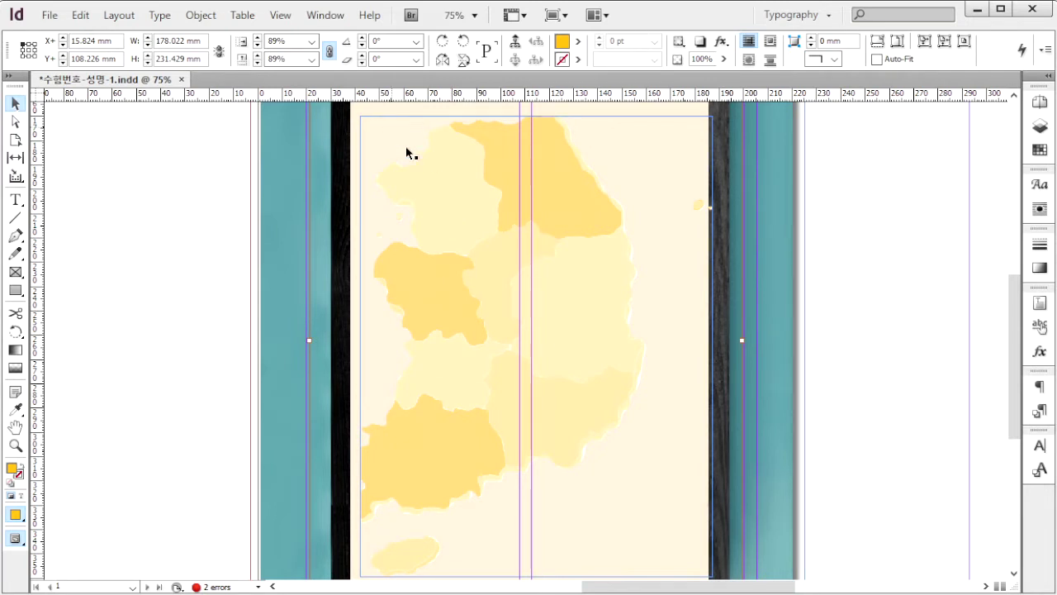
right_click(443, 171)
mouse_move(636, 380)
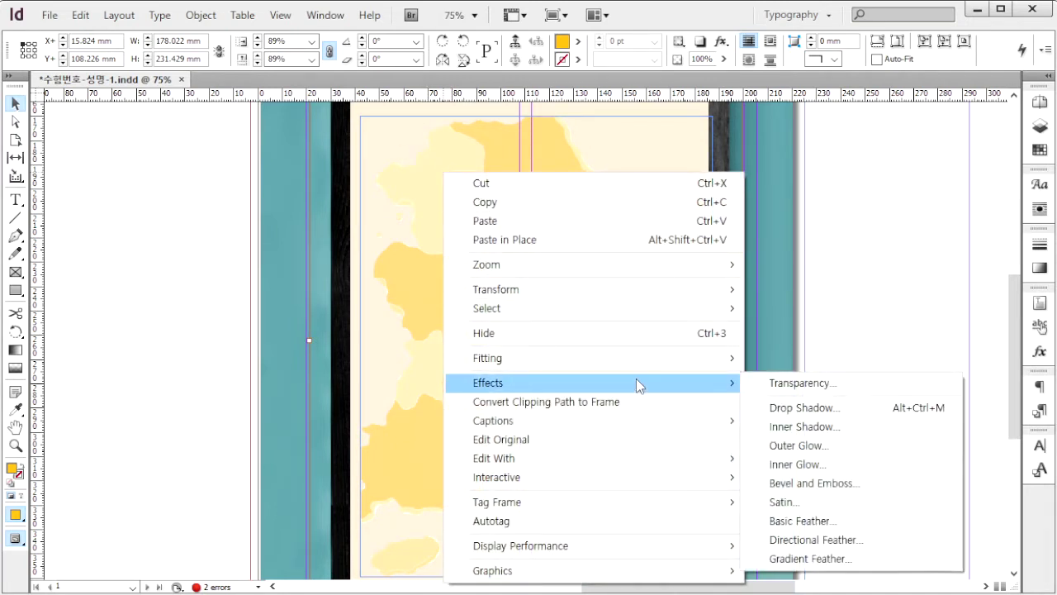
click(805, 426)
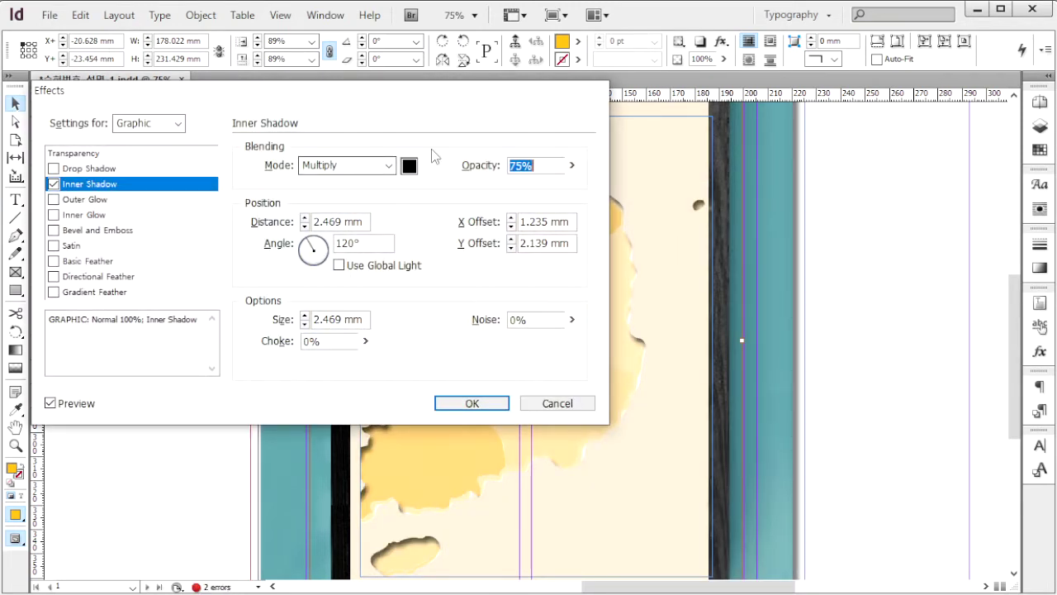
key(Right)
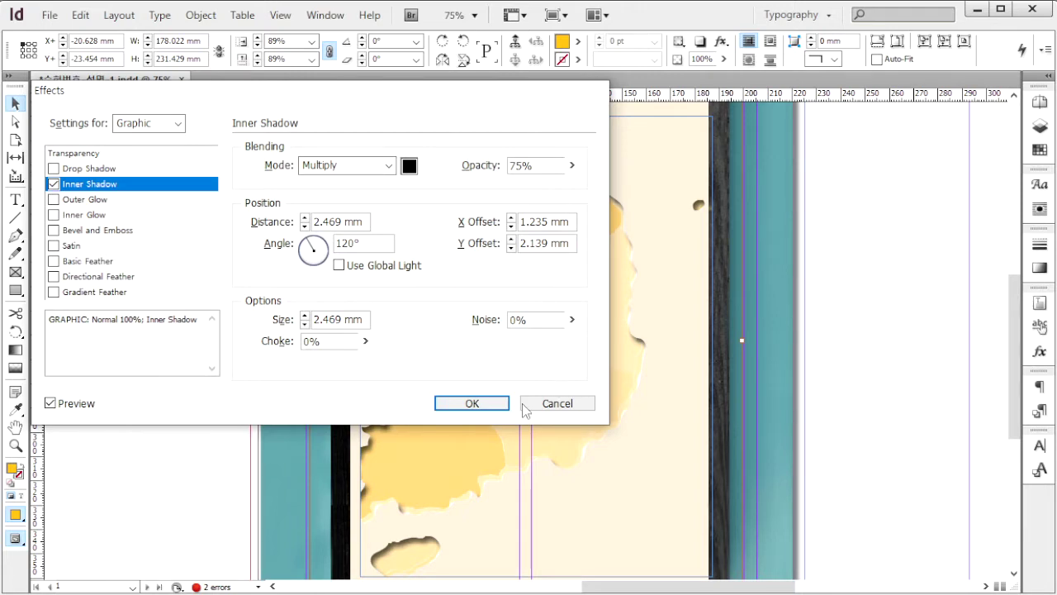
drag(410, 97, 809, 75)
click(450, 378)
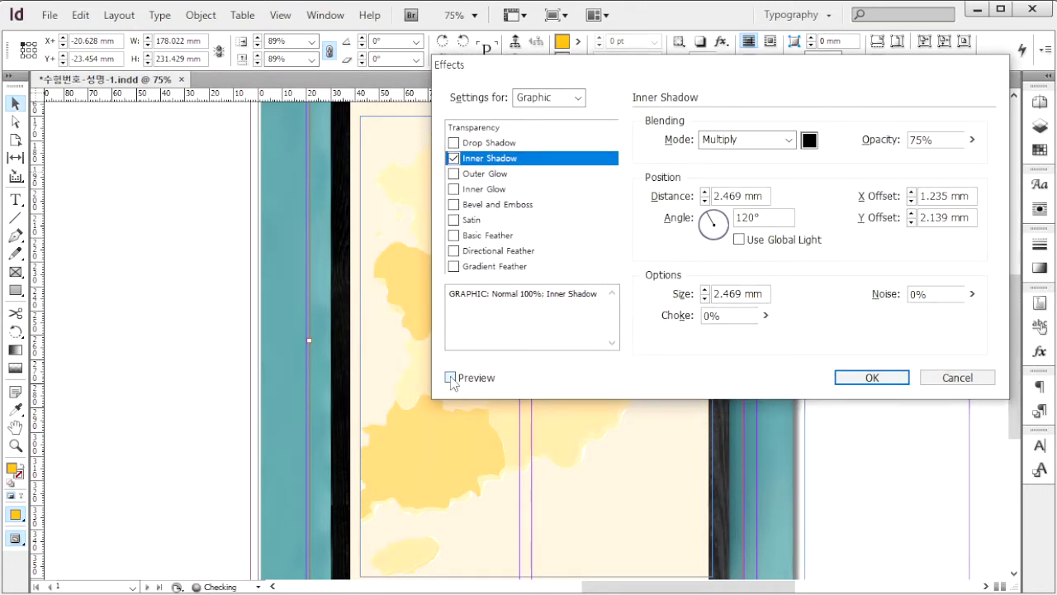
click(451, 377)
click(868, 380)
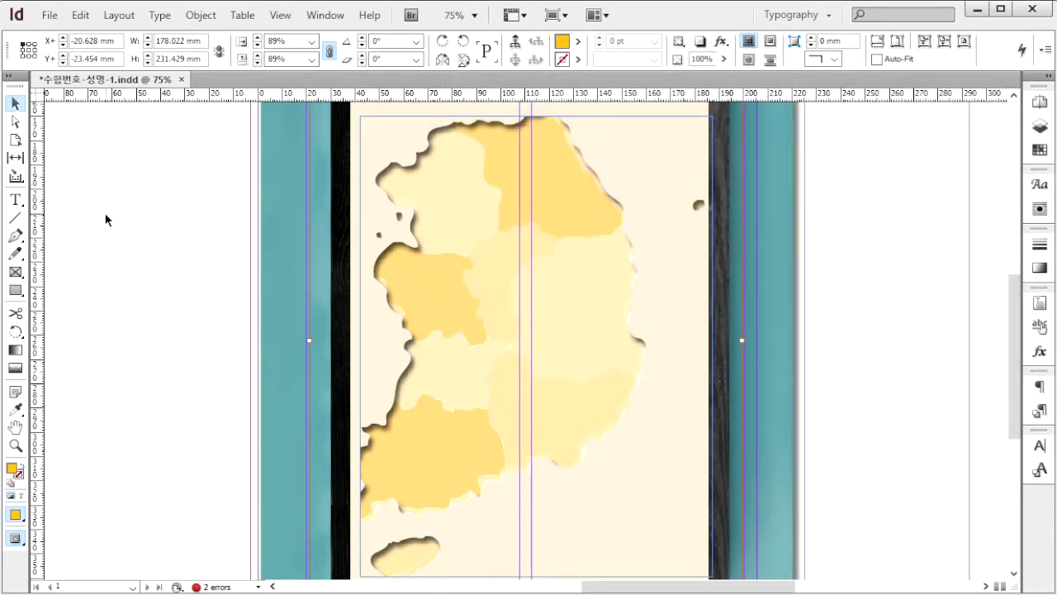
- Draw a circular graphic frame about 66 mm in diameter, starting on the pasteboard beside the page
click(87, 163)
click(14, 272)
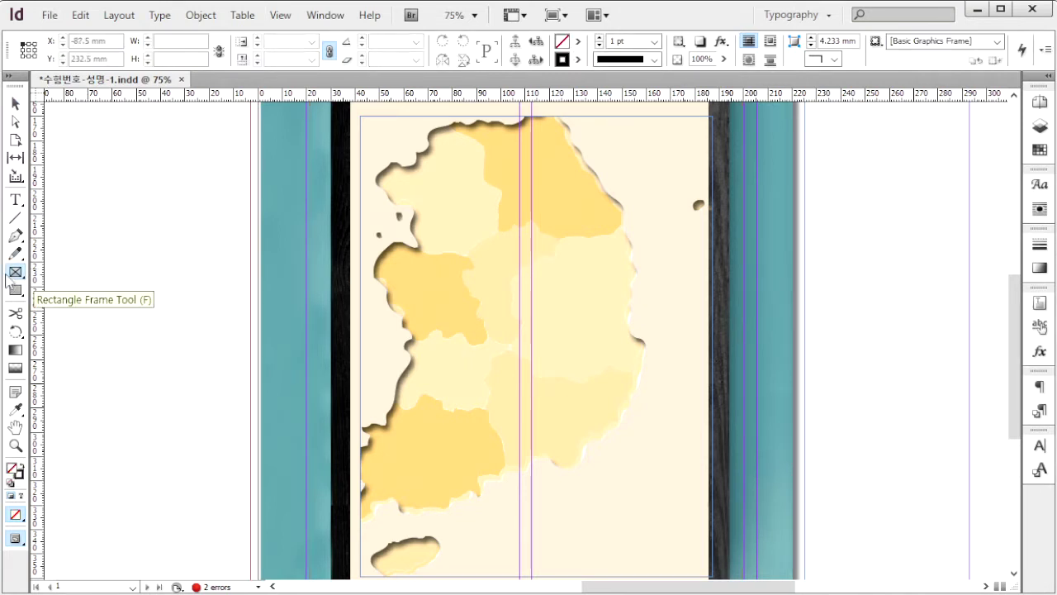
drag(15, 277, 70, 289)
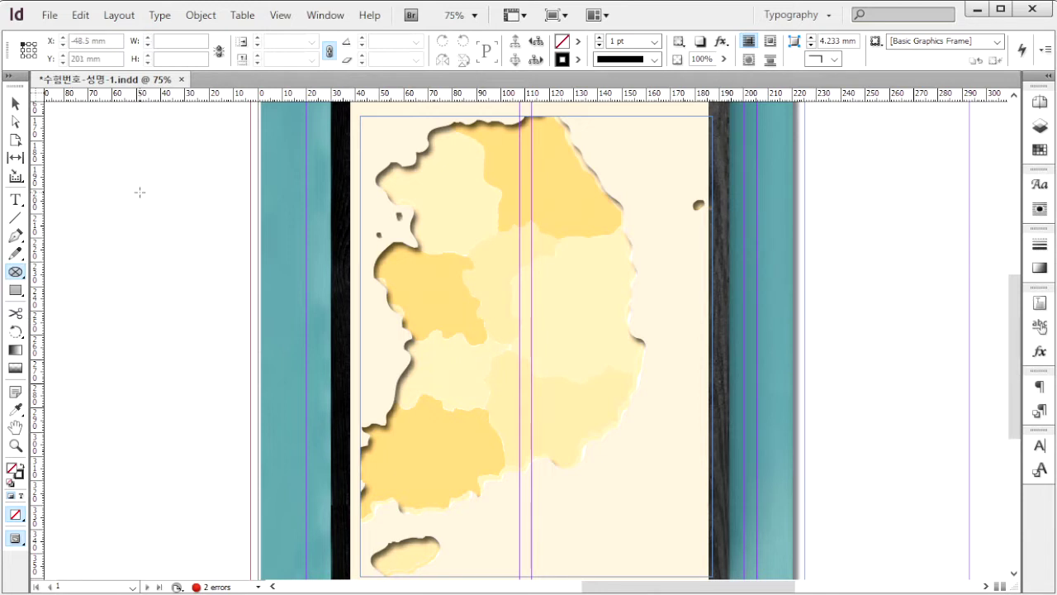
drag(118, 184, 278, 353)
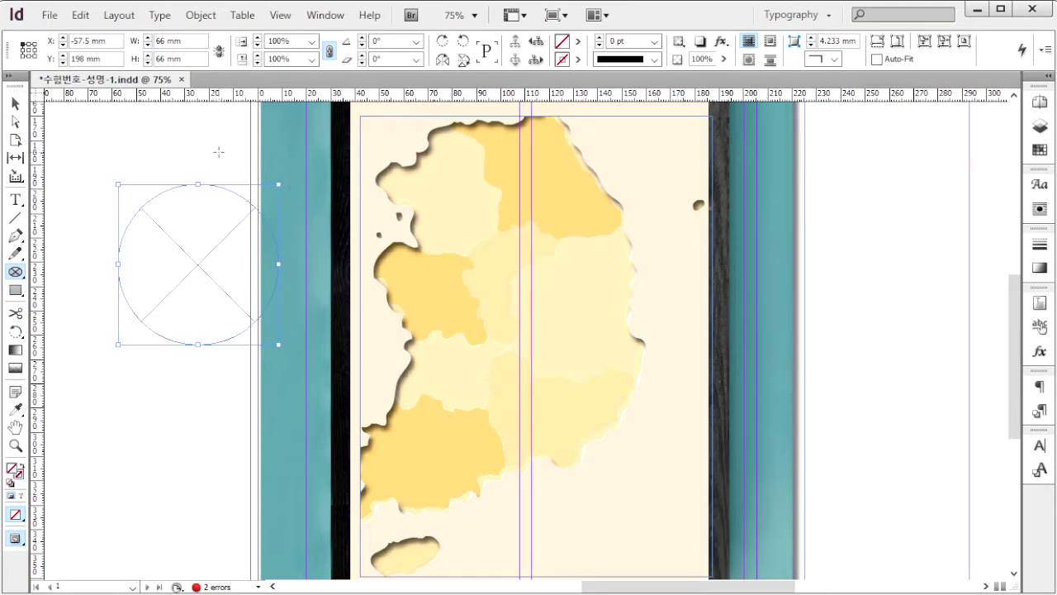
- Place 1급-3.jpg in the circular frame, sized to about 58 mm and positioned over the picture frame's left edge
key(ctrl+d)
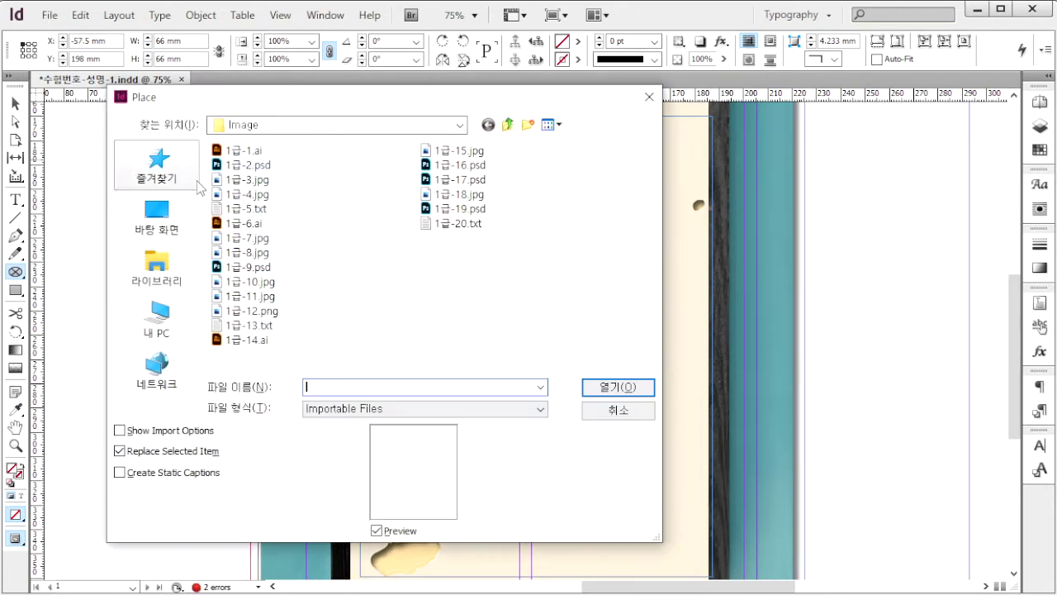
click(247, 179)
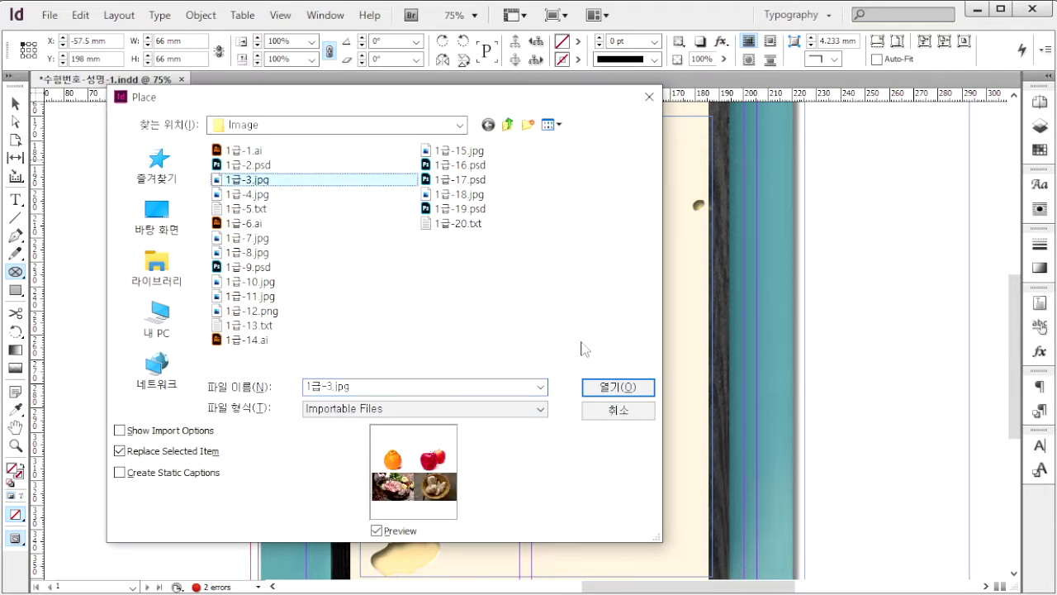
click(617, 386)
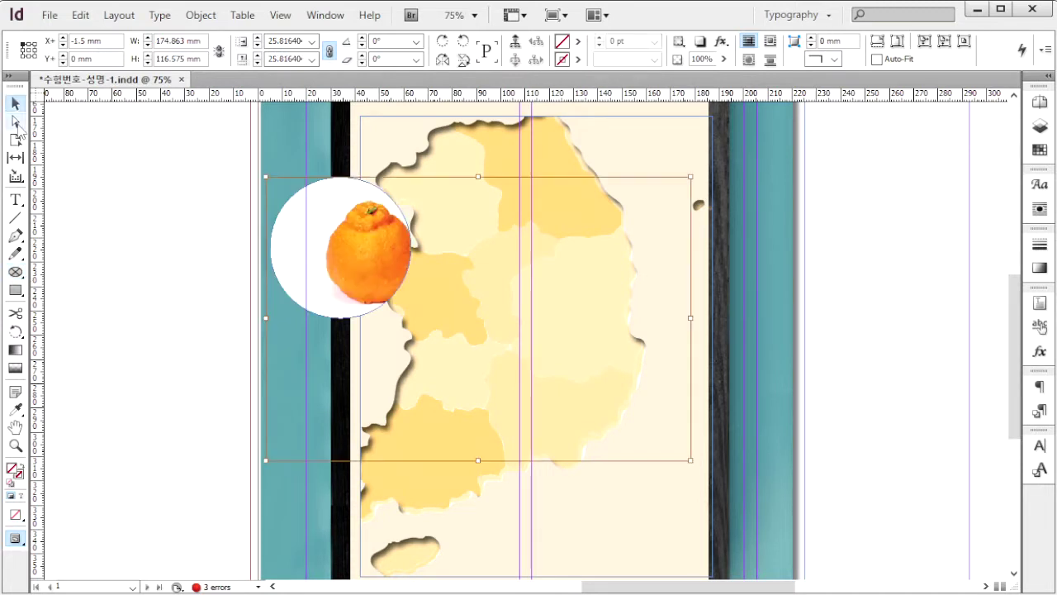
- Shift the image inside the circle so the red apples are centred, and compare with the reference 1급-101.jpg
click(15, 122)
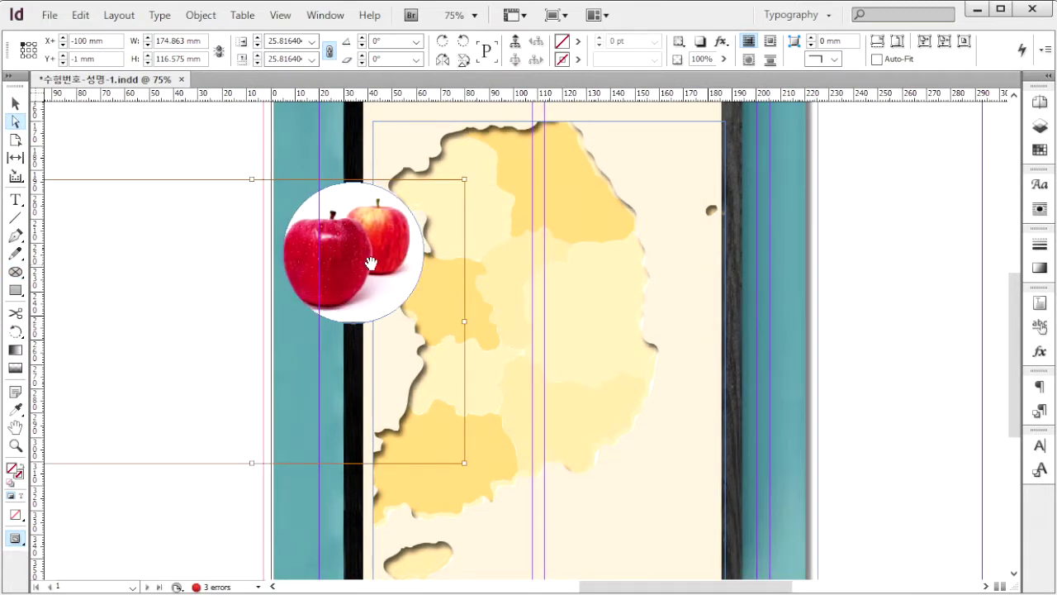
drag(364, 251, 370, 245)
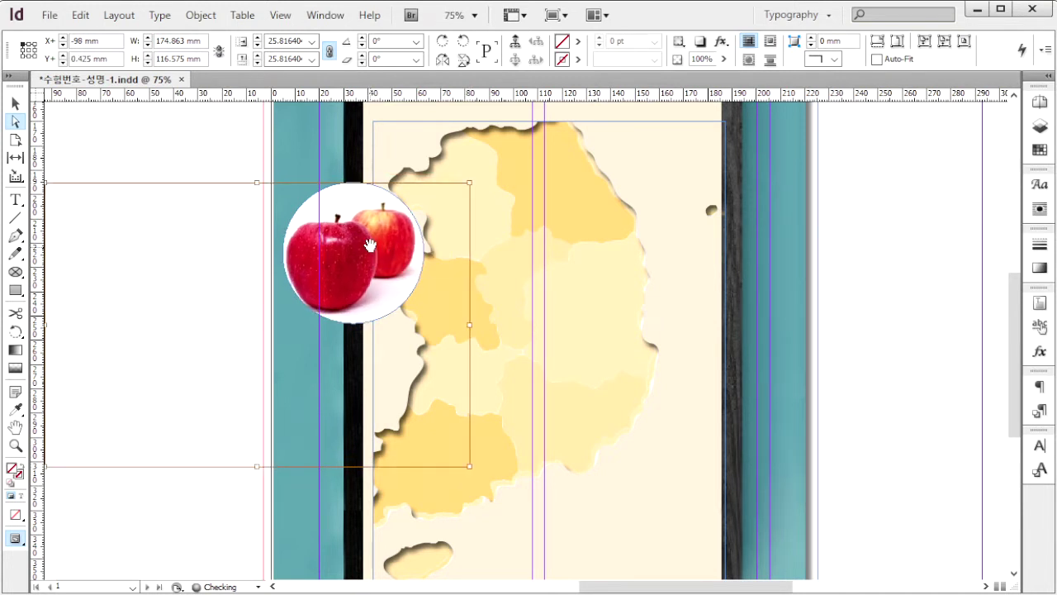
key(alt+Tab)
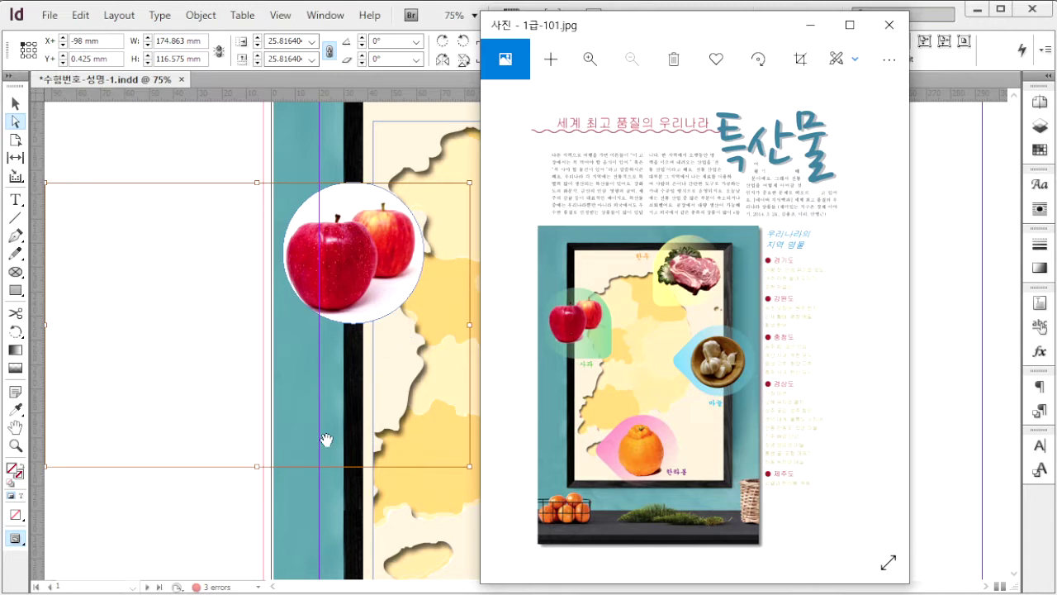
click(223, 507)
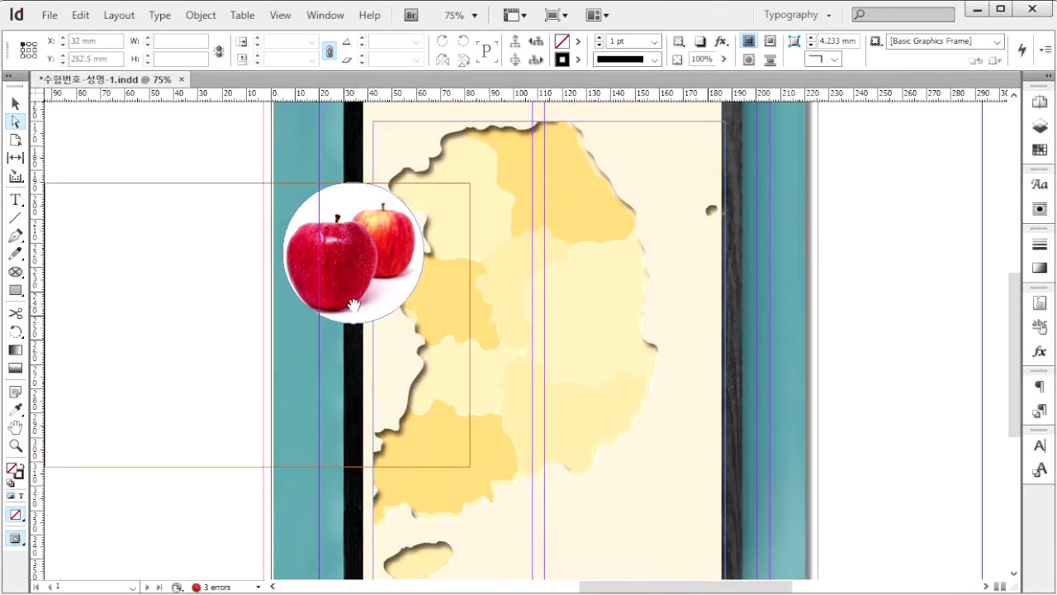
- Duplicate the apple circle onto the picture frame's upper-right corner at about X 132 mm, Y 139 mm, following the reference image
click(15, 104)
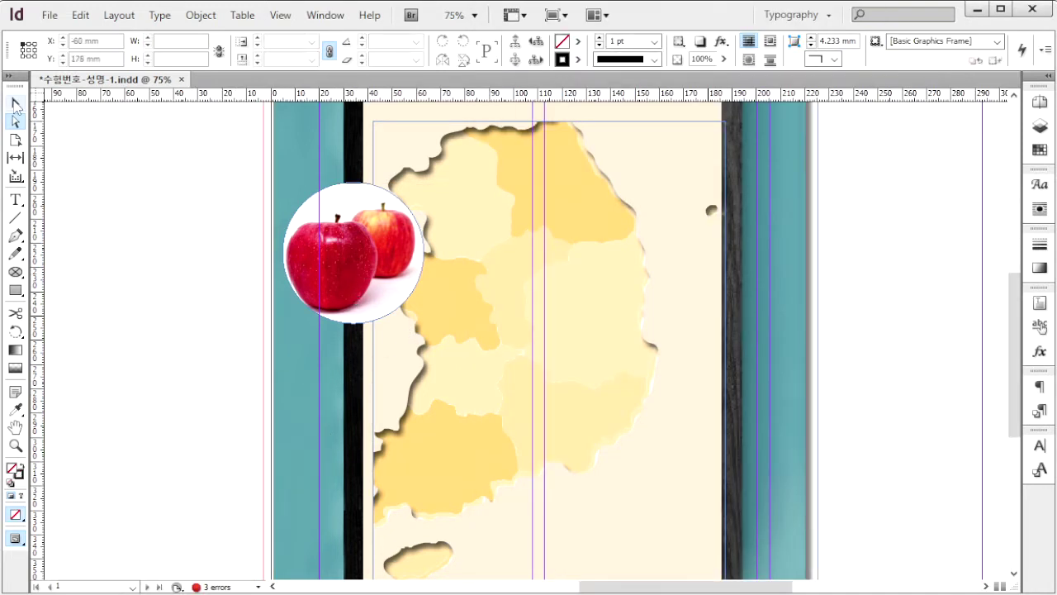
click(367, 245)
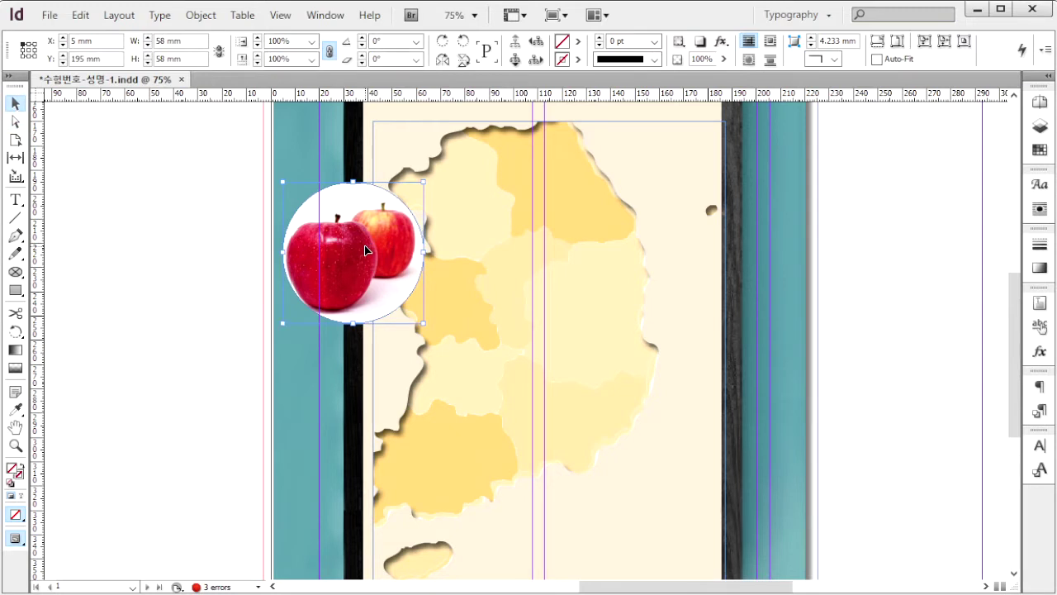
drag(344, 283, 635, 205)
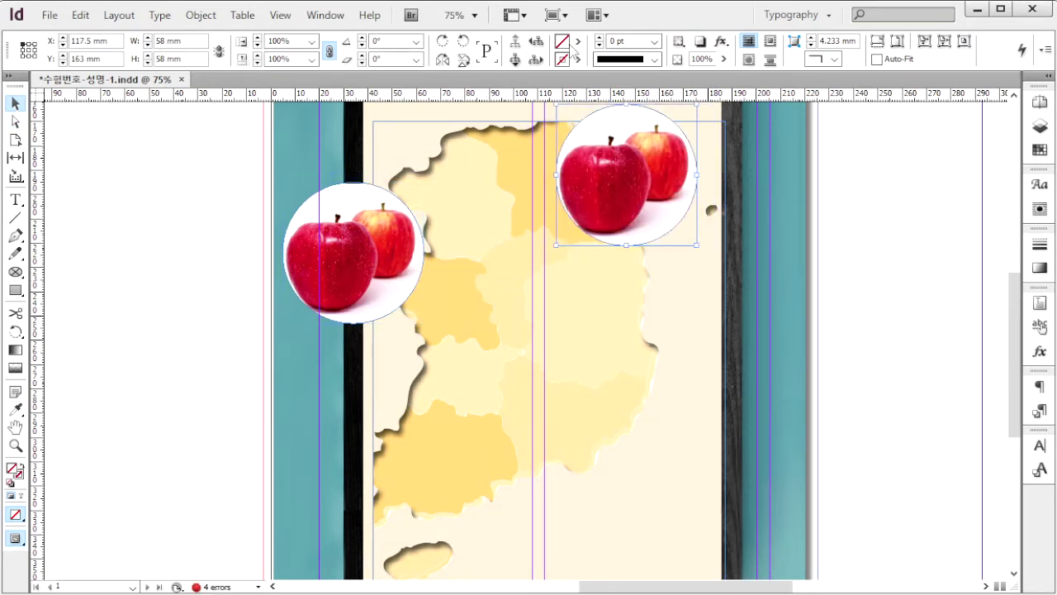
click(476, 15)
click(471, 91)
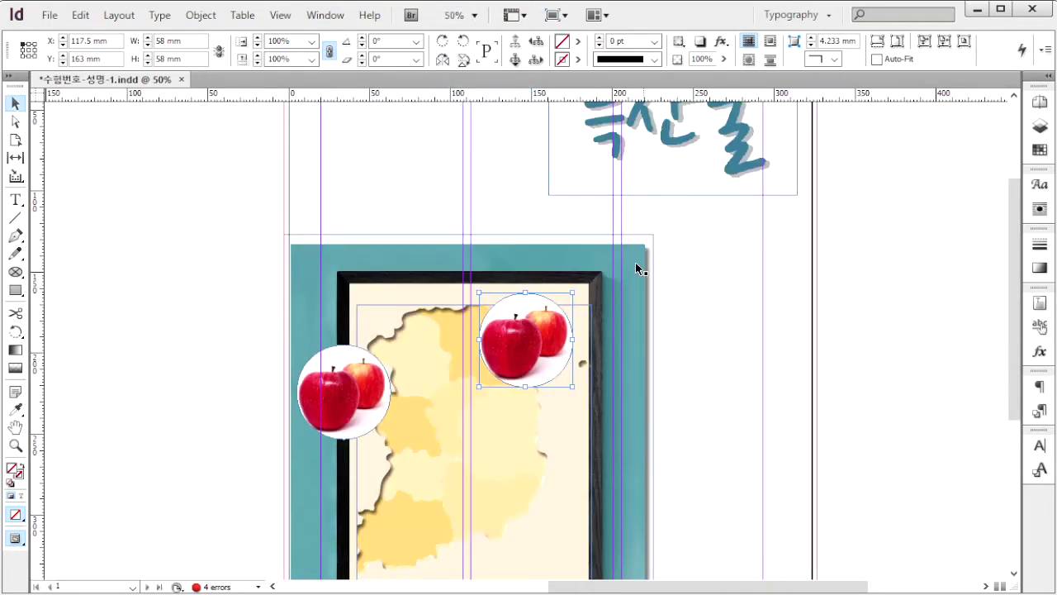
key(alt+Tab)
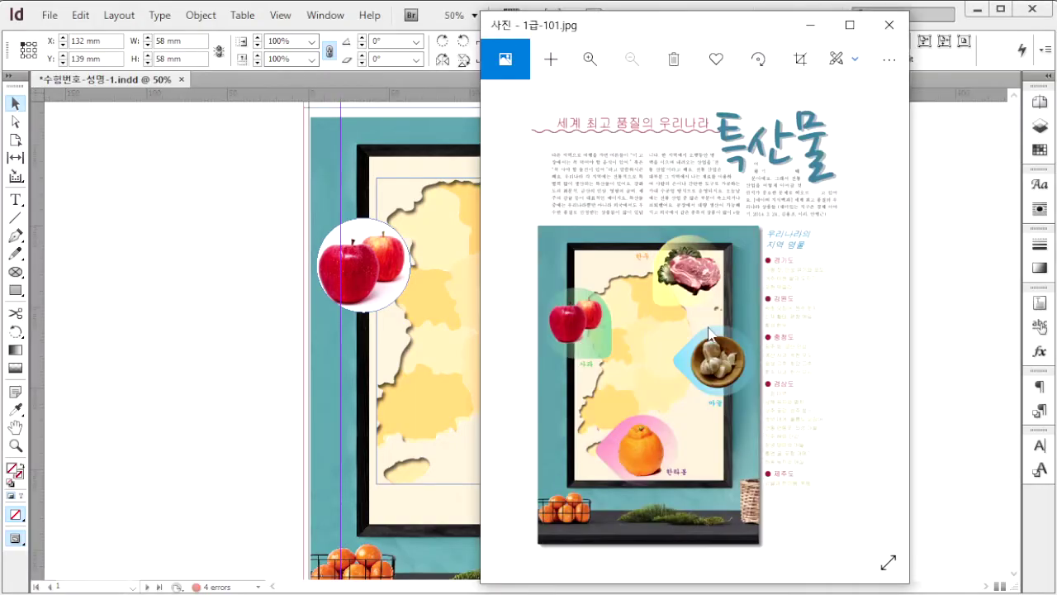
key(alt+Tab)
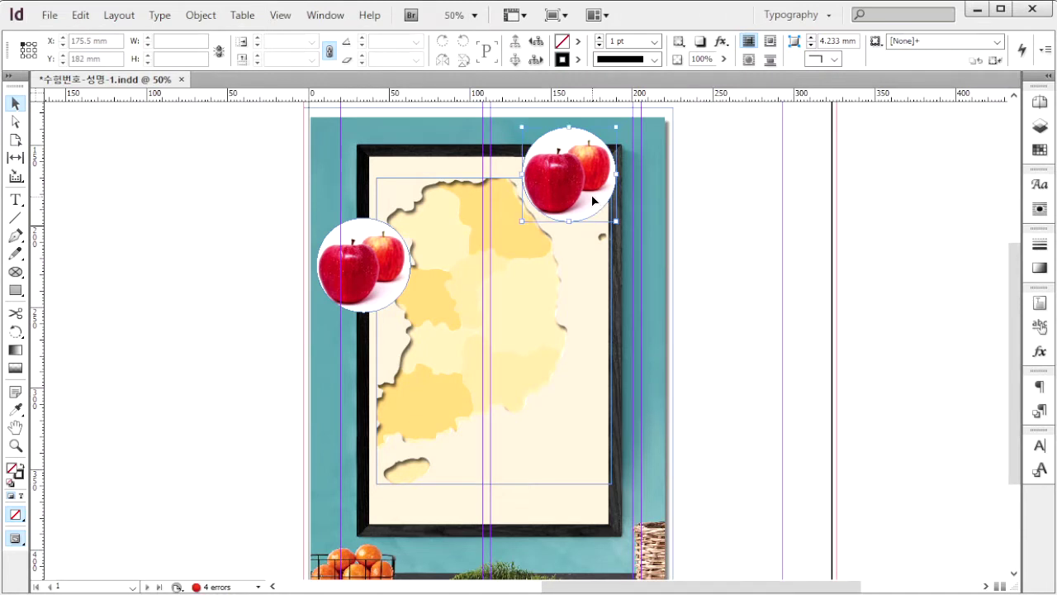
- Add two more copies of the apple circle, at about X 140, Y 223 mm and X 60, Y 327 mm
drag(597, 193, 611, 330)
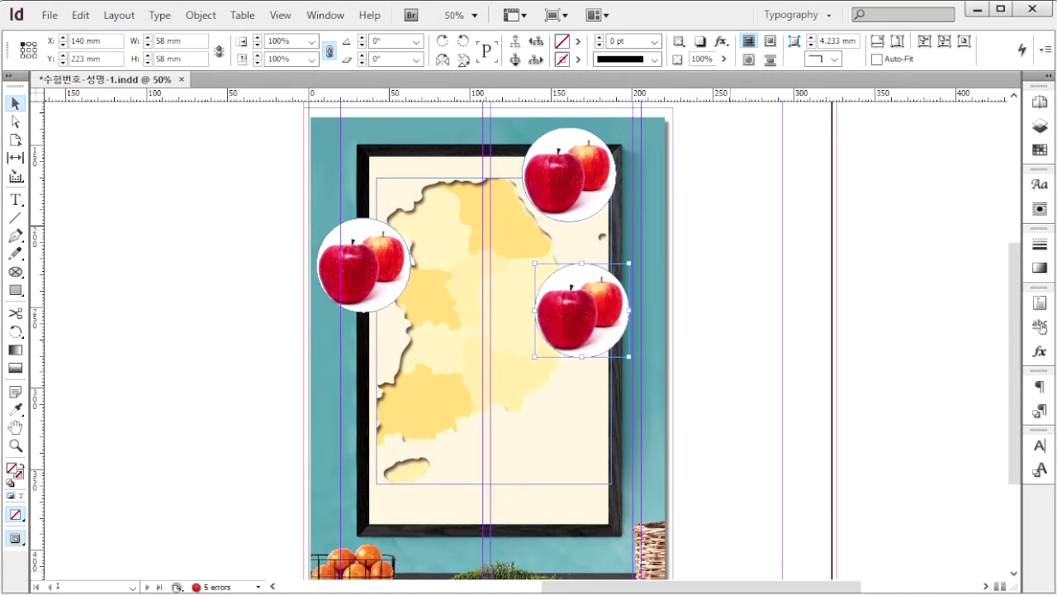
key(alt+Tab)
key(alt+Tab)
drag(585, 314, 462, 484)
- Shift the image inside the upper-right circle so the raw meat fills it, as in the reference image
click(582, 171)
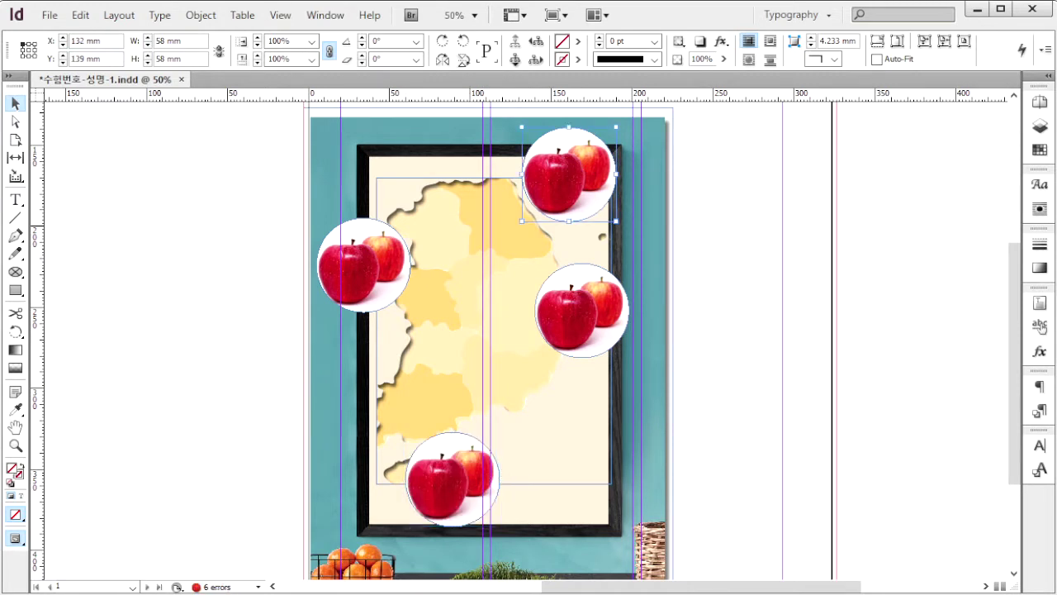
key(alt+Tab)
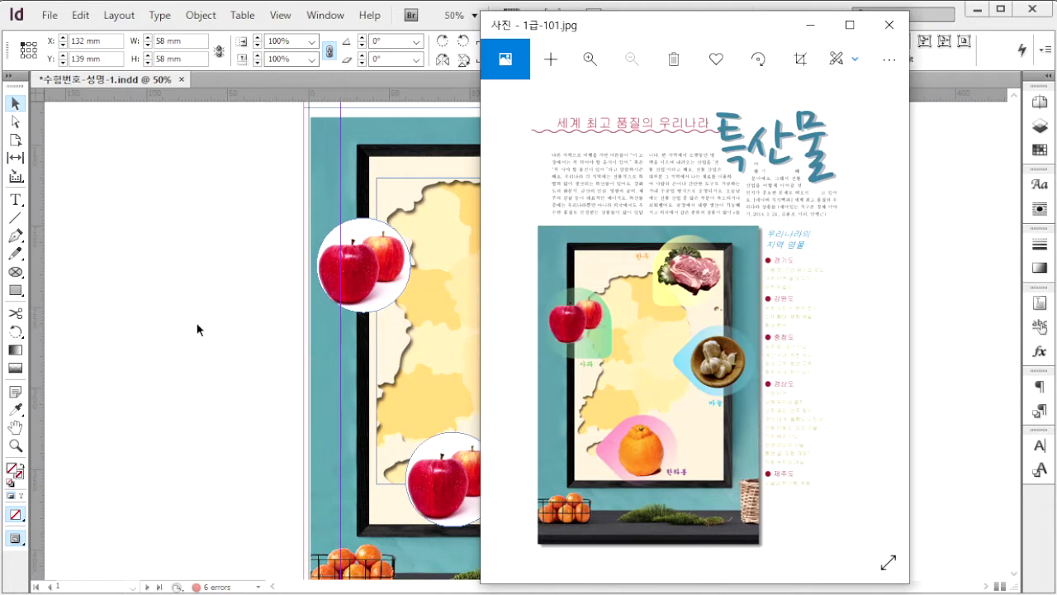
key(alt+Tab)
click(560, 188)
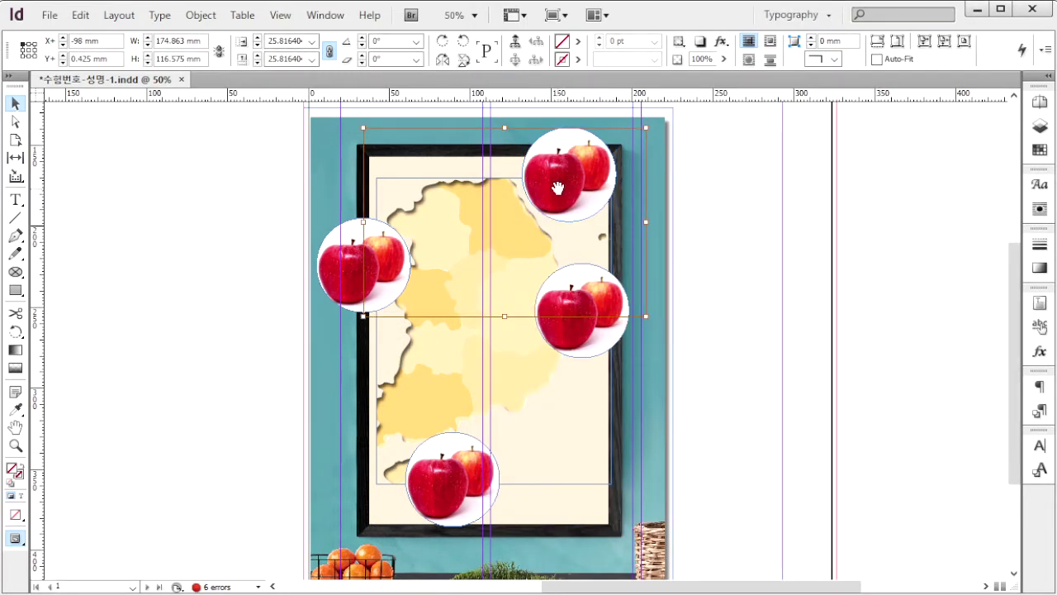
drag(558, 188, 572, 159)
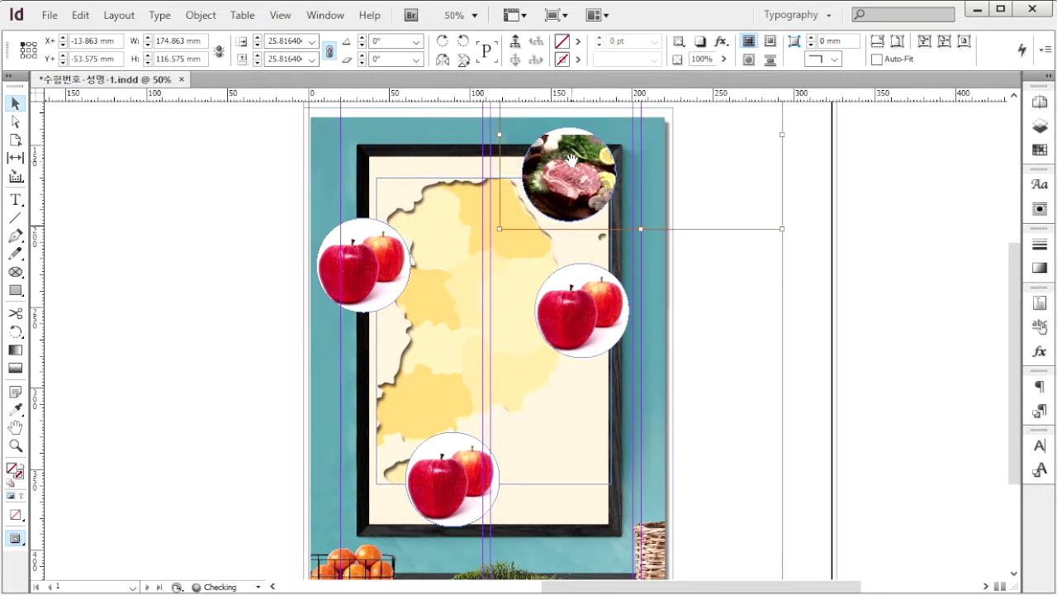
- Shift the images inside the remaining two copies to show the garlic bowl in the right circle and the orange in the lower one
click(586, 330)
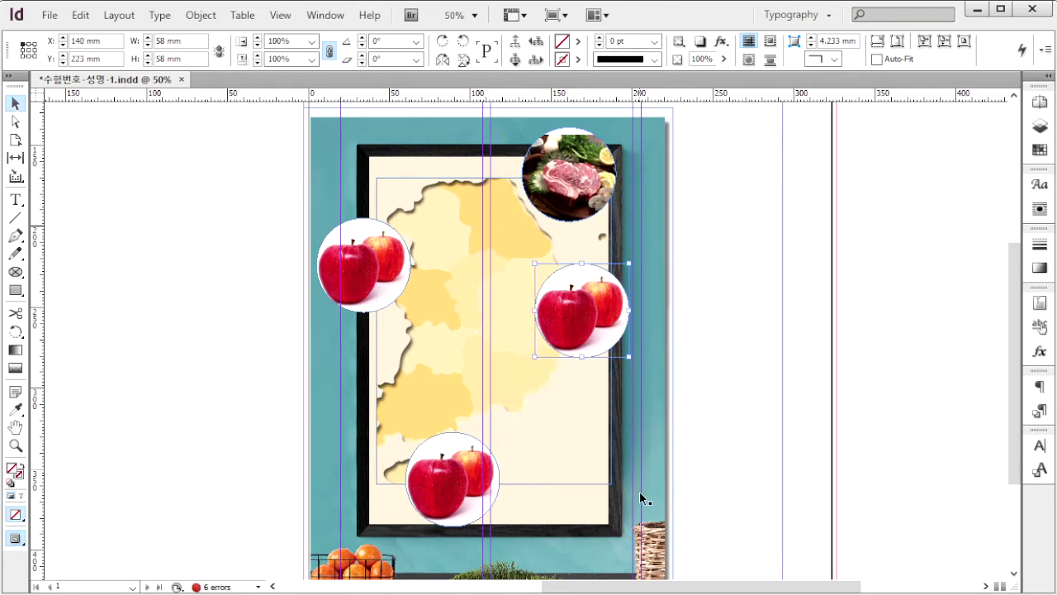
double_click(589, 315)
mouse_move(575, 318)
mouse_down()
mouse_move(585, 302)
mouse_move(640, 299)
mouse_move(589, 330)
mouse_move(570, 314)
mouse_move(567, 289)
mouse_move(589, 319)
mouse_up()
click(466, 505)
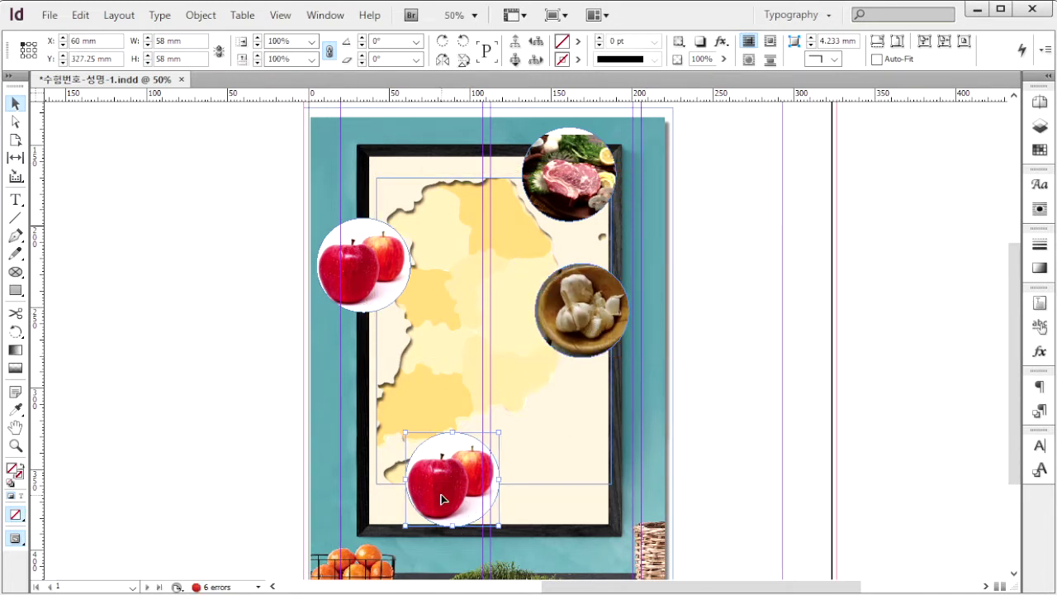
drag(362, 483, 454, 483)
- Cut out the apples with a Photoshop Path clipping path using Path3
click(369, 266)
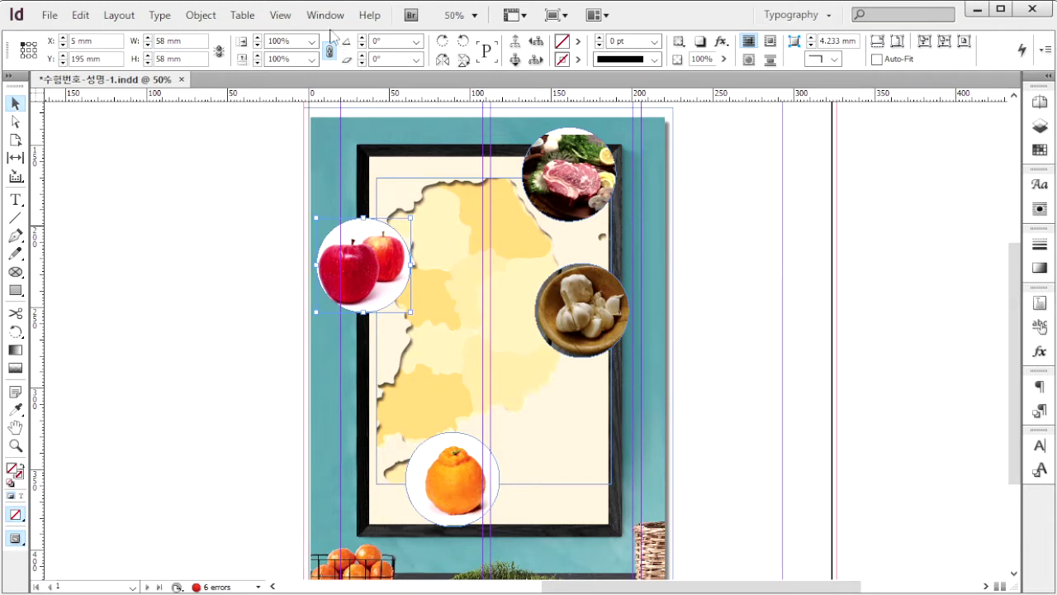
click(206, 20)
mouse_move(347, 446)
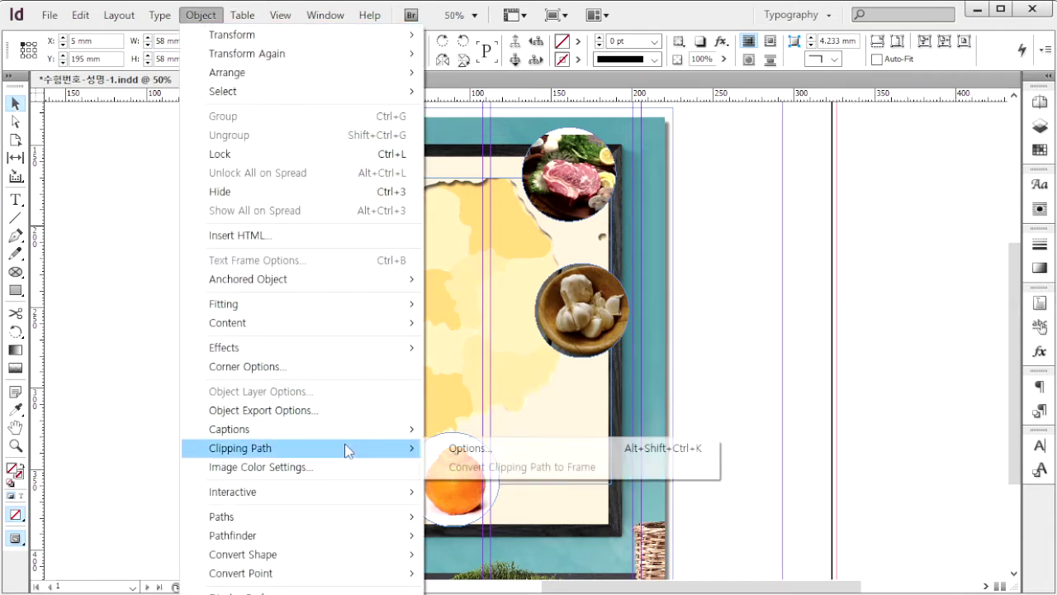
click(468, 448)
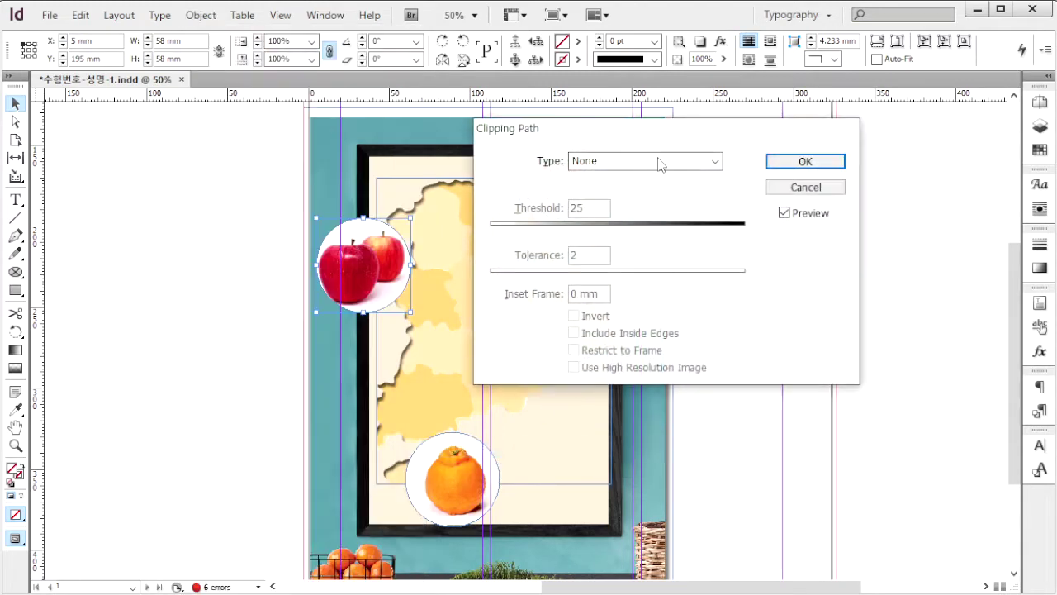
click(660, 162)
click(646, 217)
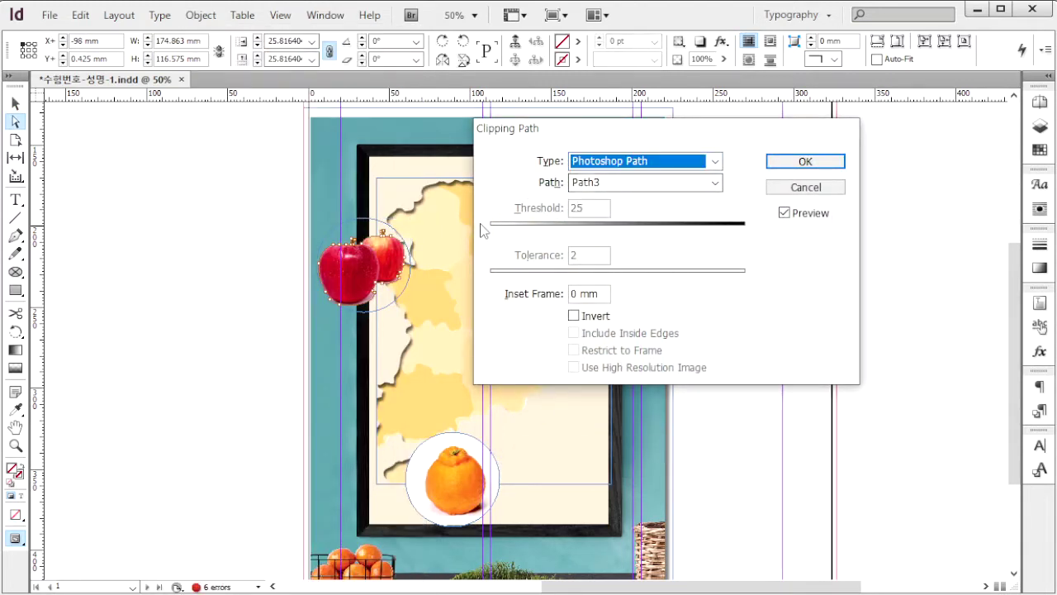
click(802, 162)
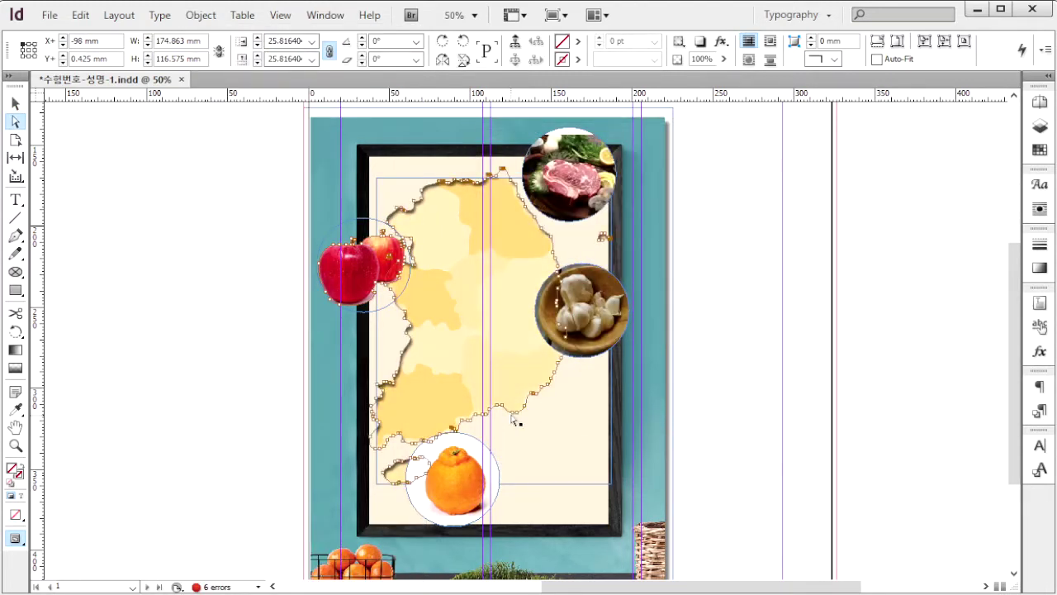
- Cut out the orange in the lower circle with a Photoshop Path clipping path using Path4
click(467, 487)
click(15, 103)
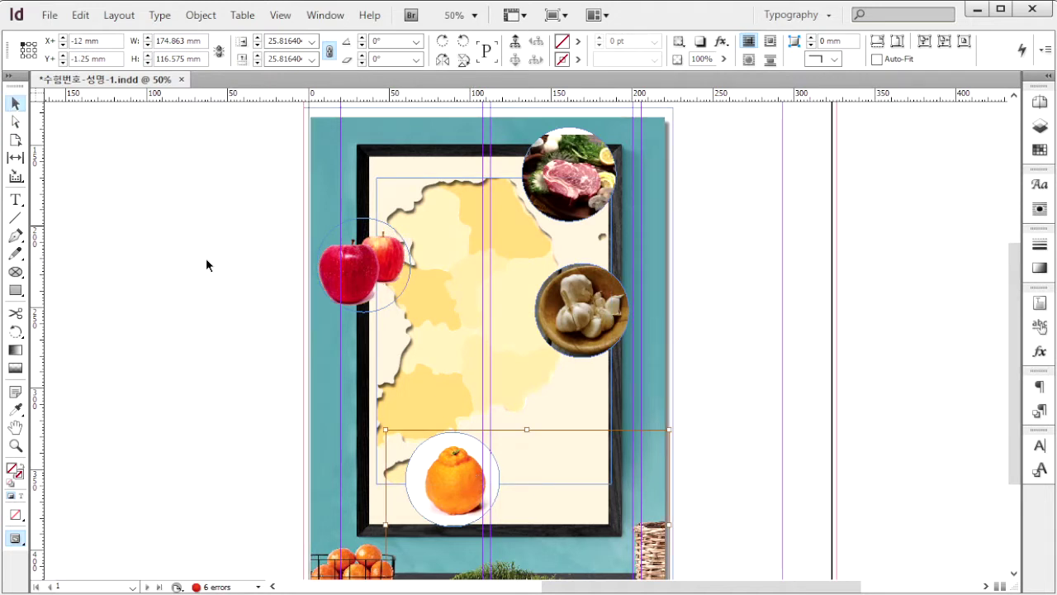
click(188, 408)
click(487, 489)
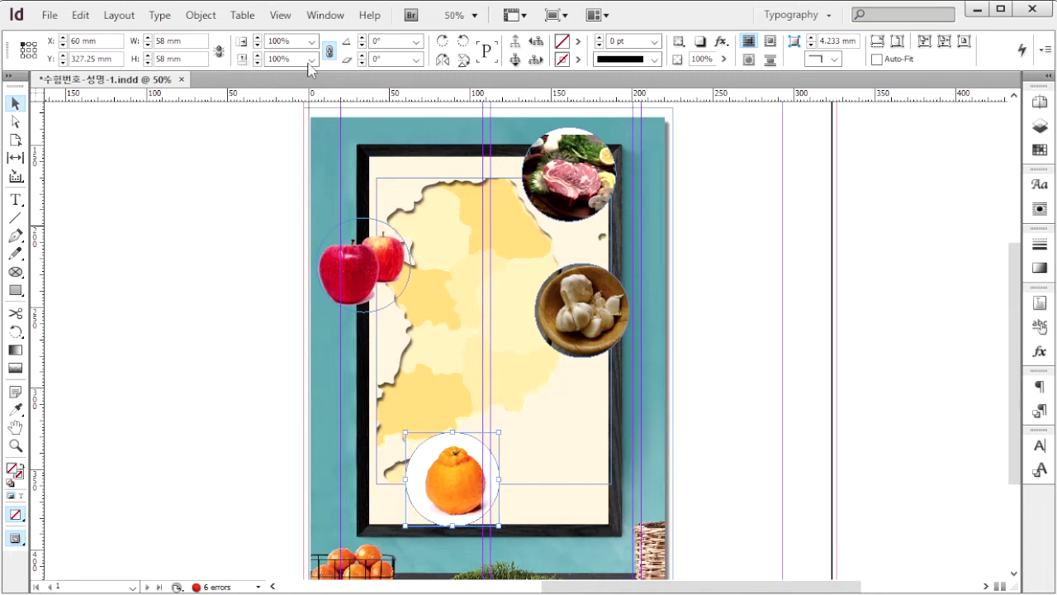
click(201, 15)
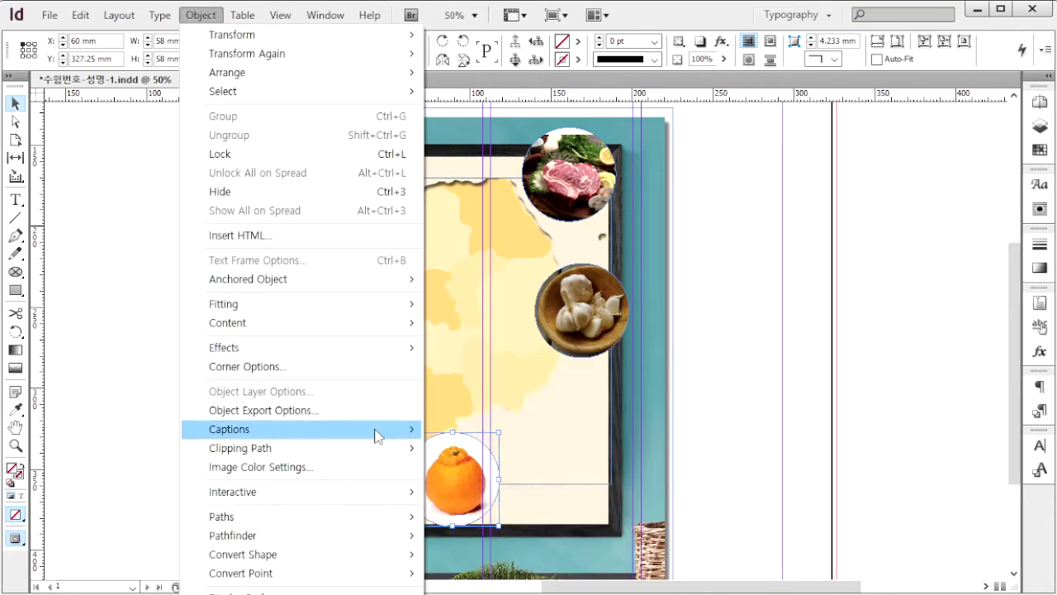
mouse_move(377, 448)
click(512, 450)
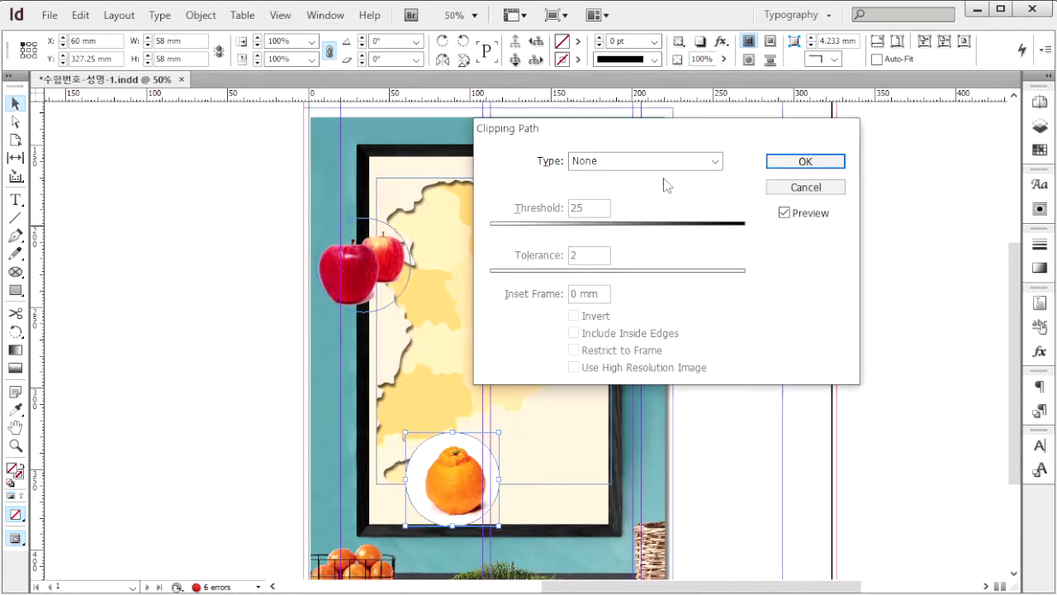
click(660, 161)
click(656, 218)
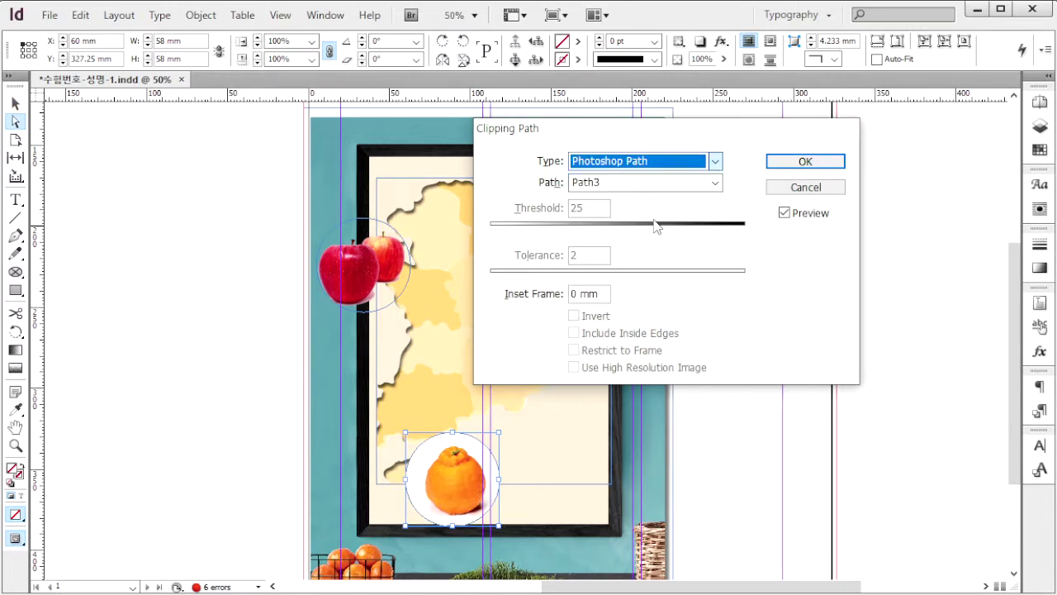
click(636, 182)
click(610, 198)
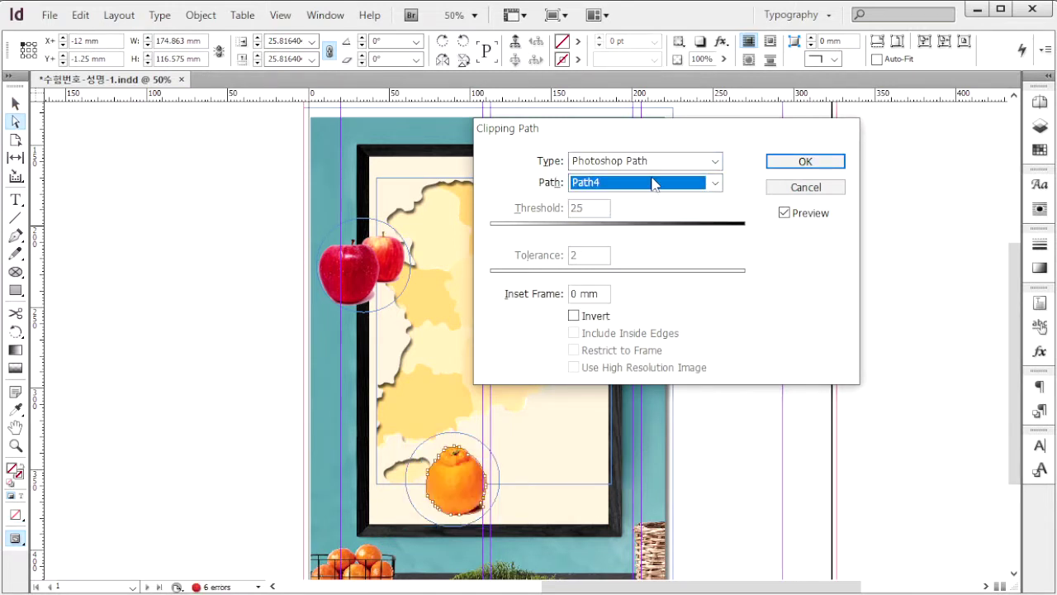
click(805, 161)
key(v)
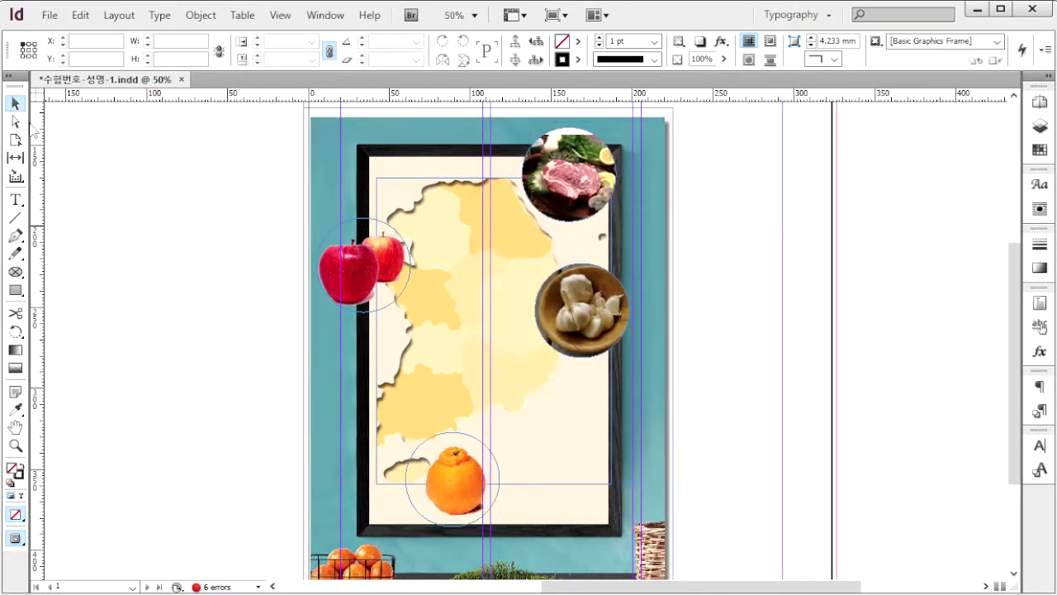
- Cut out the raw meat in the upper circle with a Photoshop Path clipping path using Path2
click(592, 167)
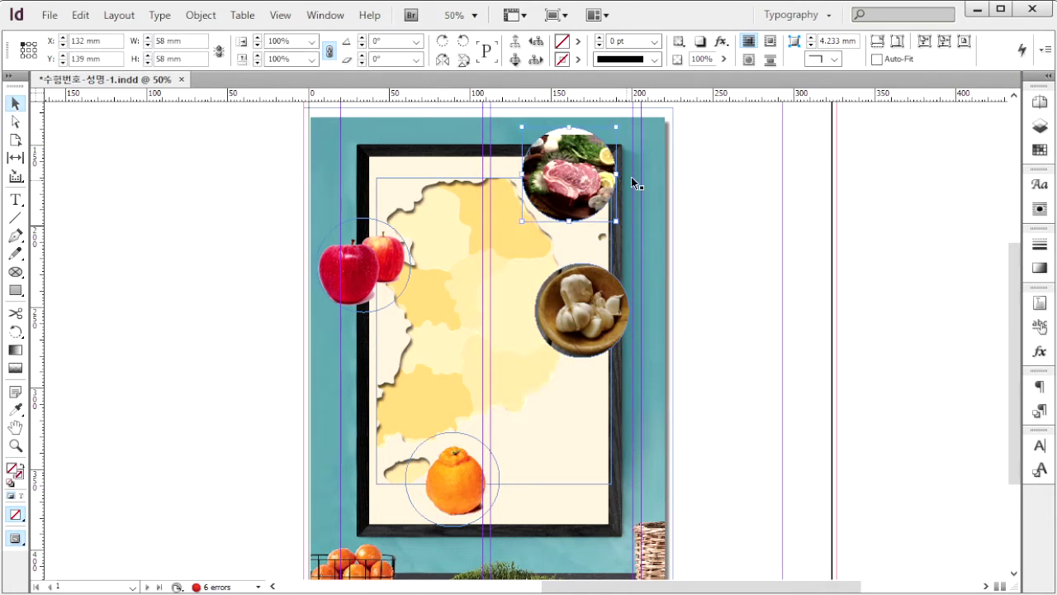
click(201, 14)
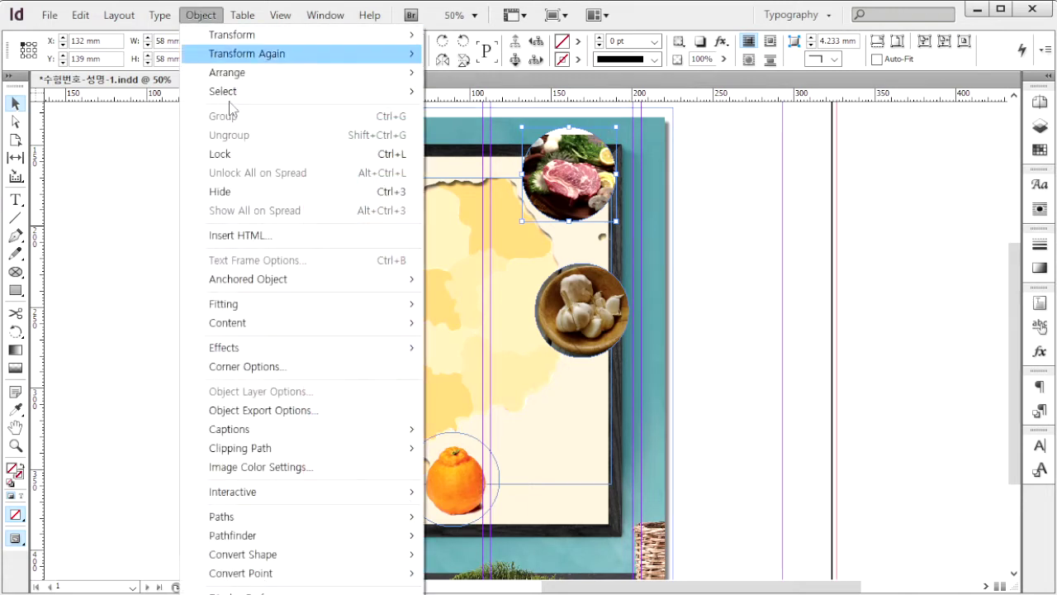
mouse_move(375, 447)
click(497, 448)
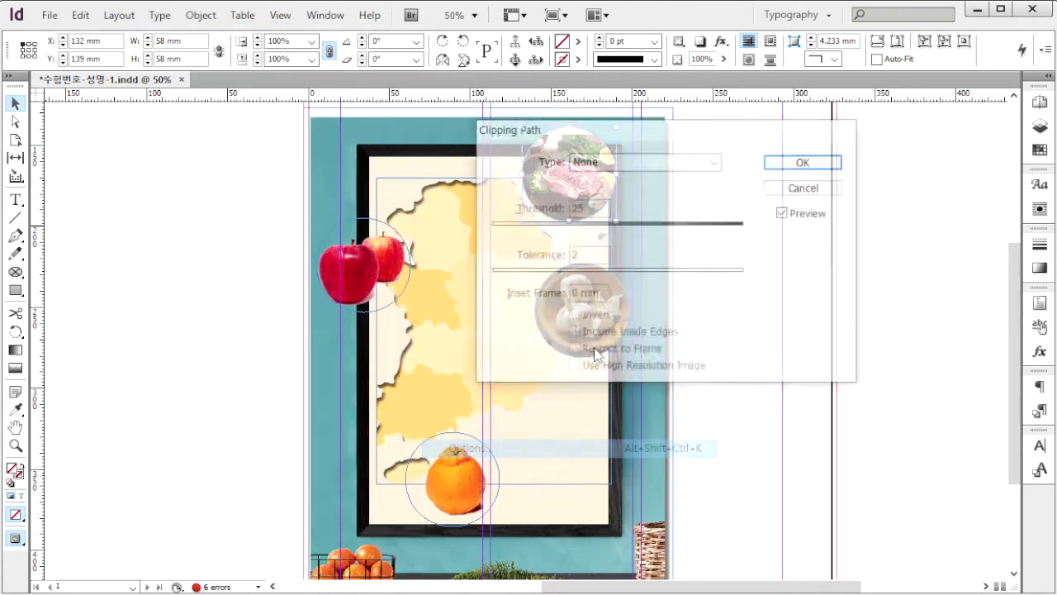
click(684, 165)
click(636, 221)
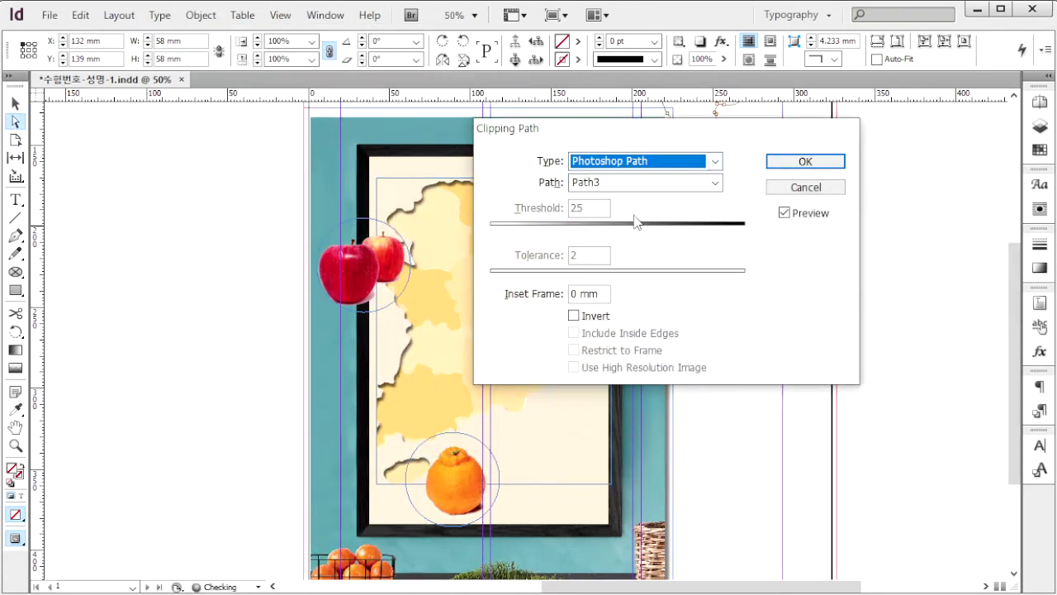
click(644, 181)
key(Escape)
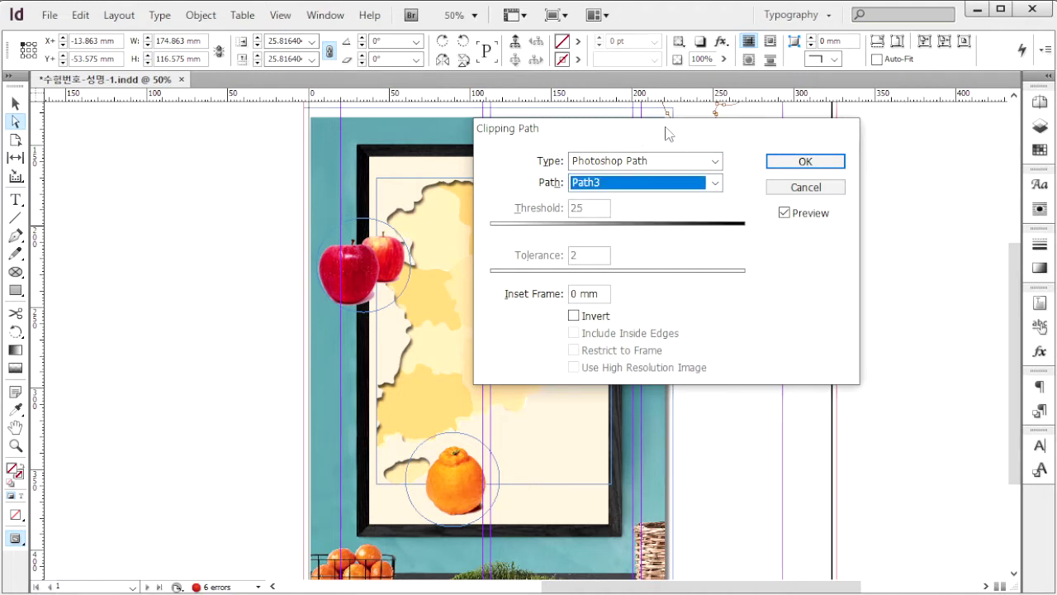
drag(669, 134, 305, 157)
click(217, 200)
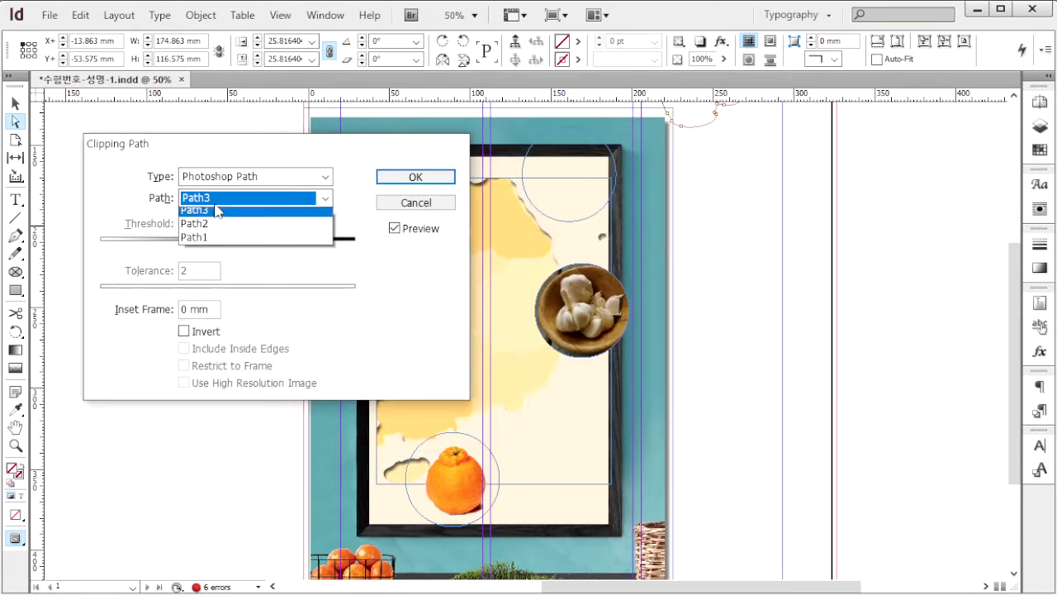
click(231, 241)
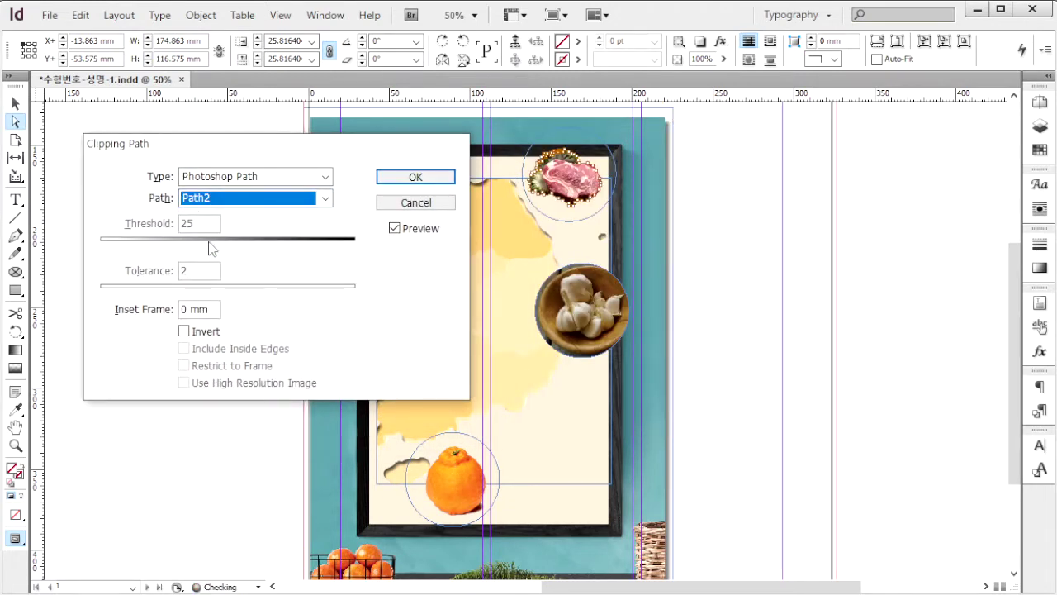
click(434, 176)
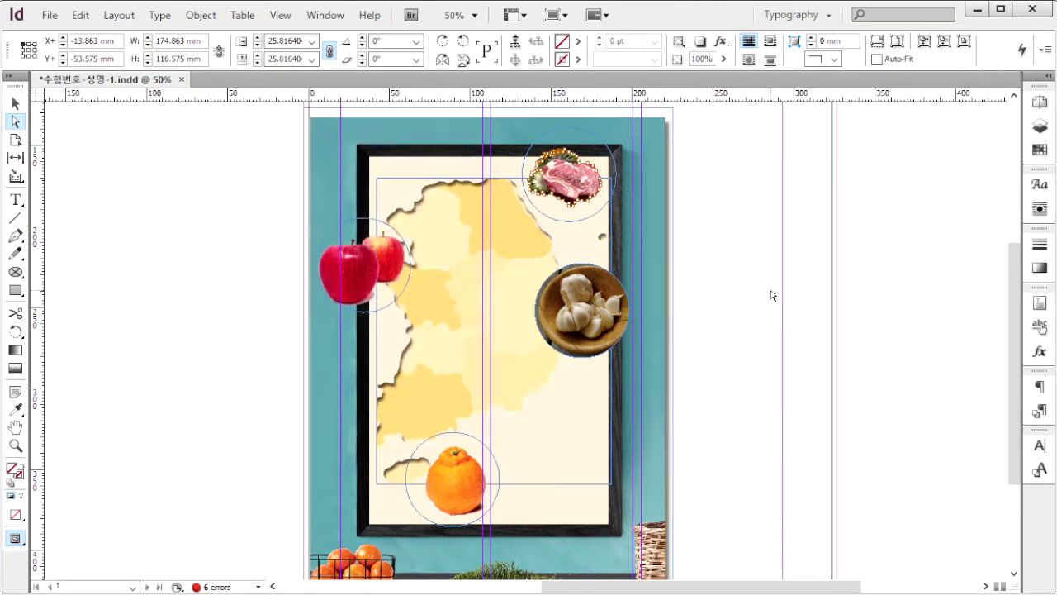
- Cut out the garlic bowl in the right circle with a Photoshop Path clipping path using Path1
click(551, 337)
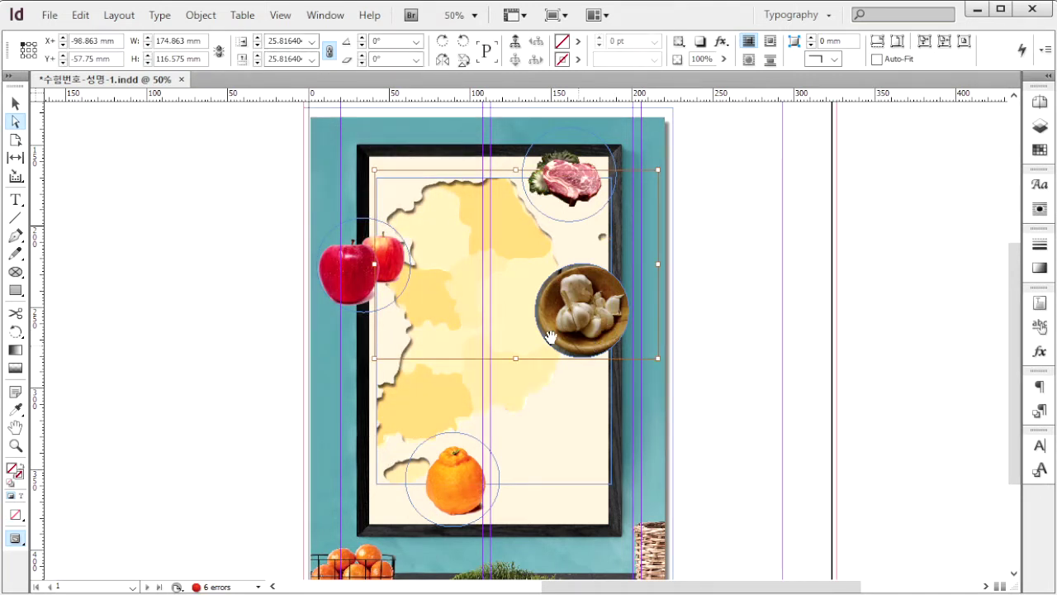
click(15, 103)
click(201, 15)
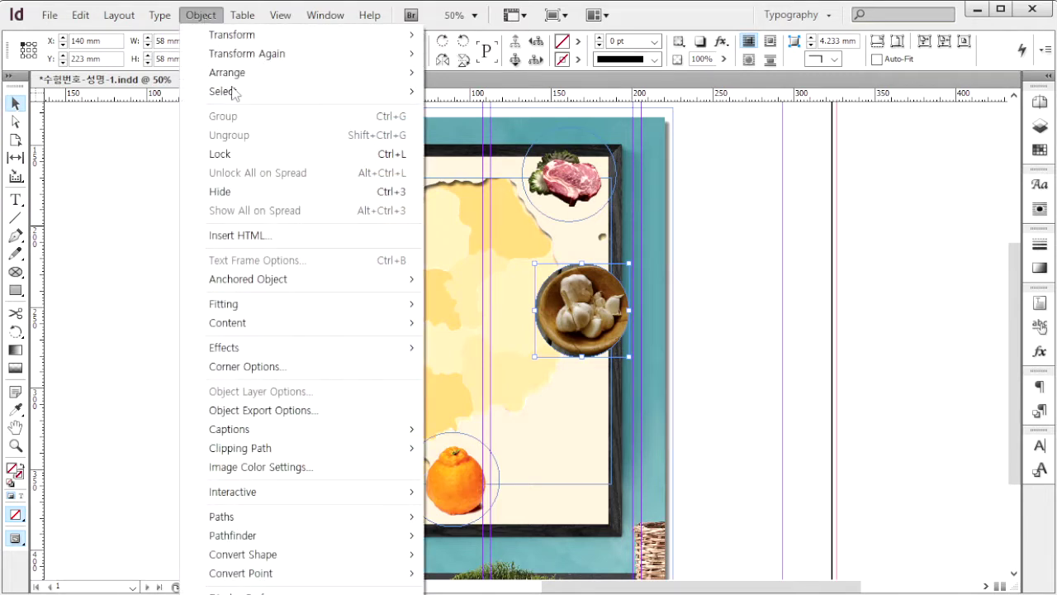
mouse_move(399, 455)
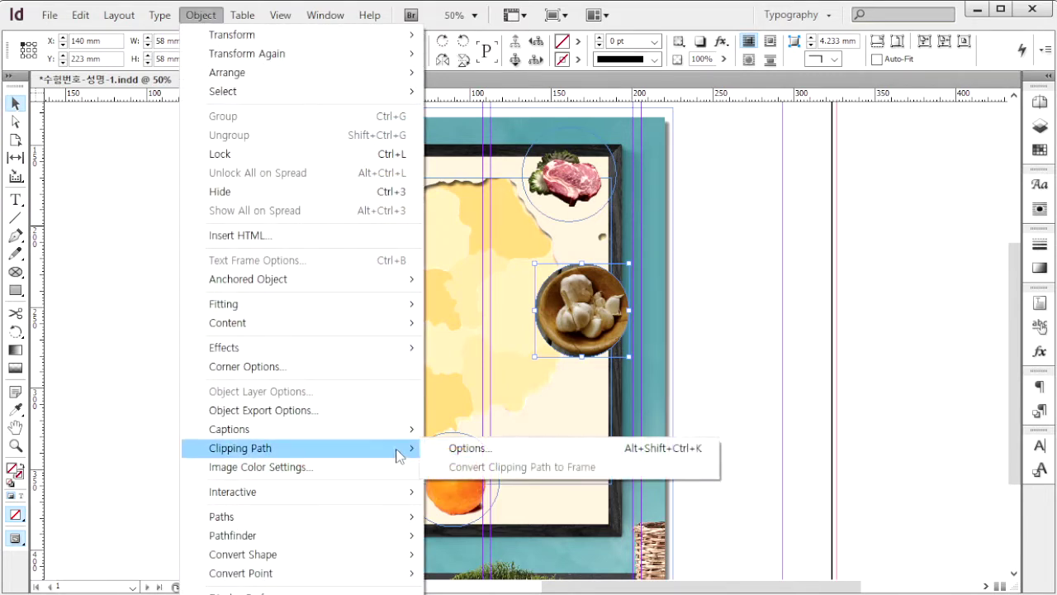
click(463, 447)
click(325, 177)
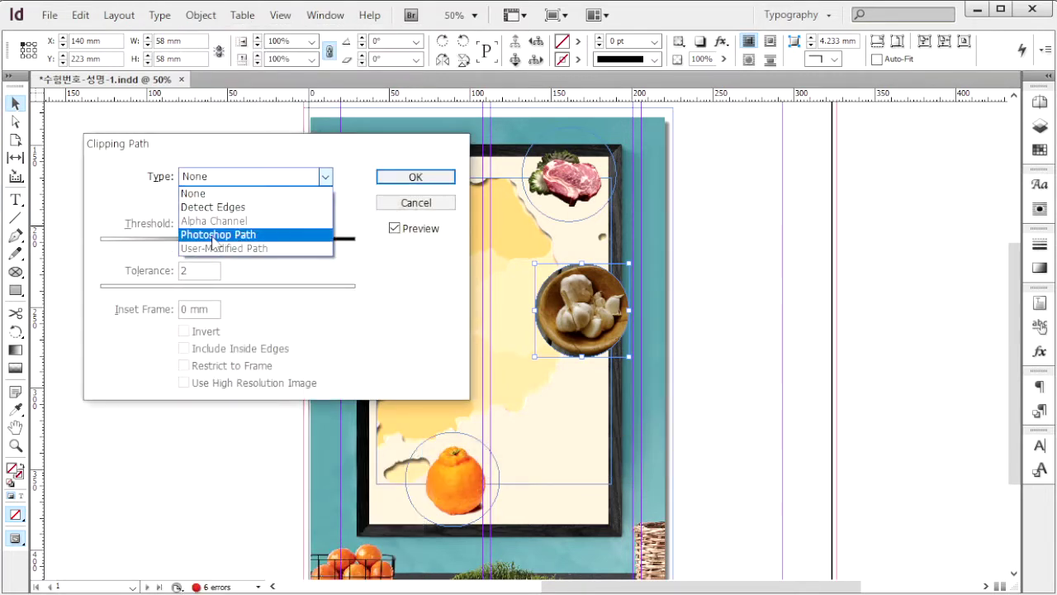
click(221, 233)
click(269, 199)
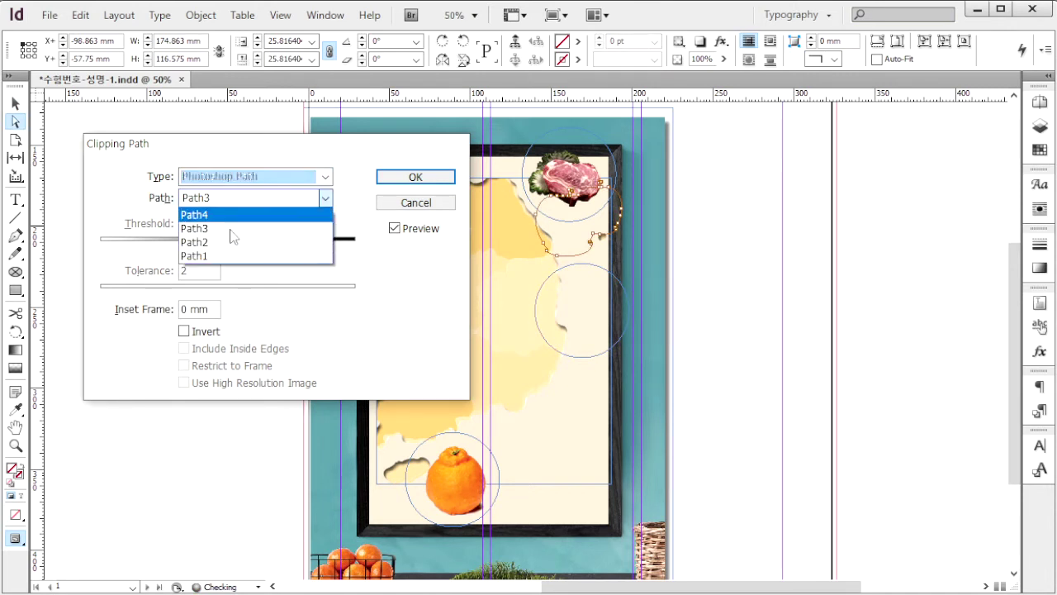
click(196, 256)
click(419, 178)
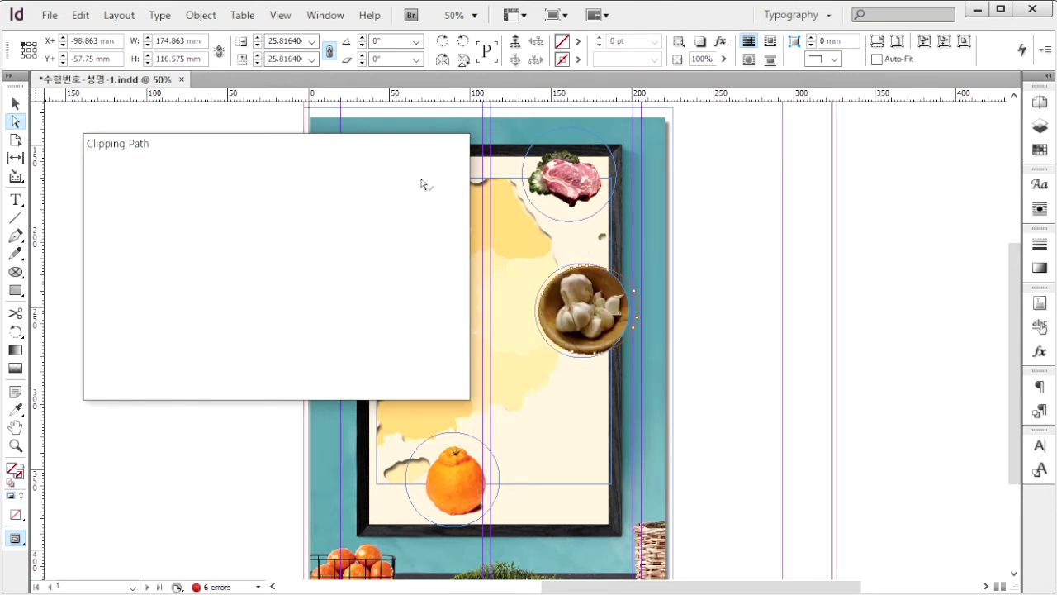
click(756, 289)
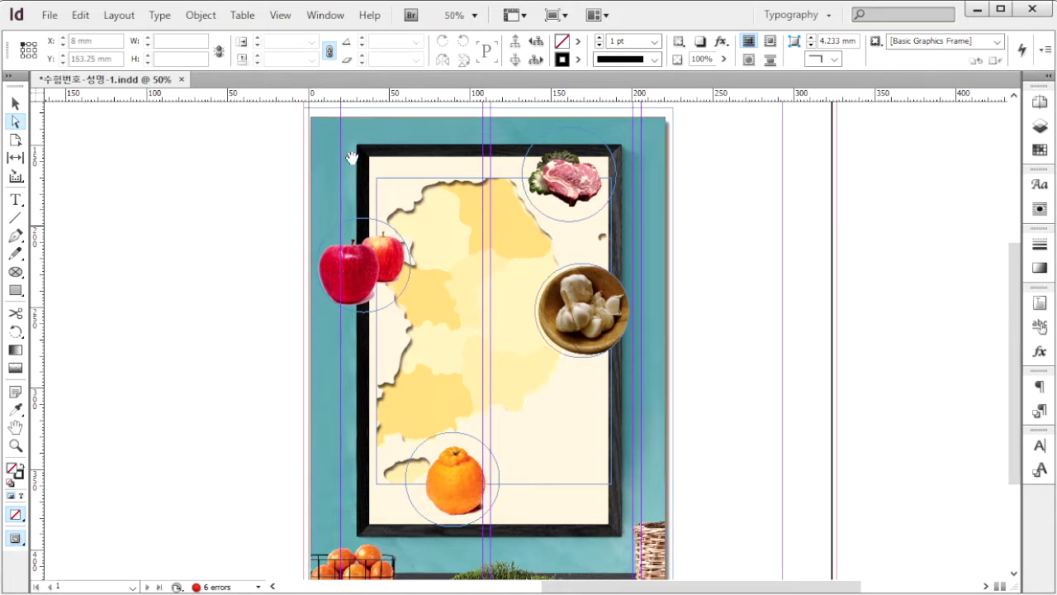
- Compare the layout's title area at 75% zoom with the subtitle and wavy line in reference image 1급-101.jpg
click(436, 219)
key(ctrl+shift+a)
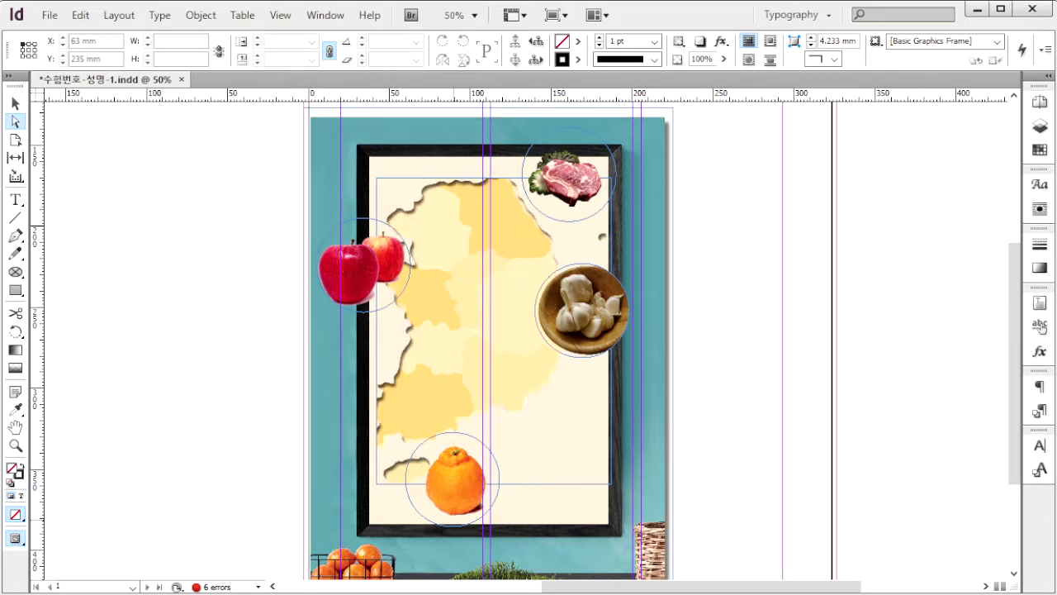
key(alt+Tab)
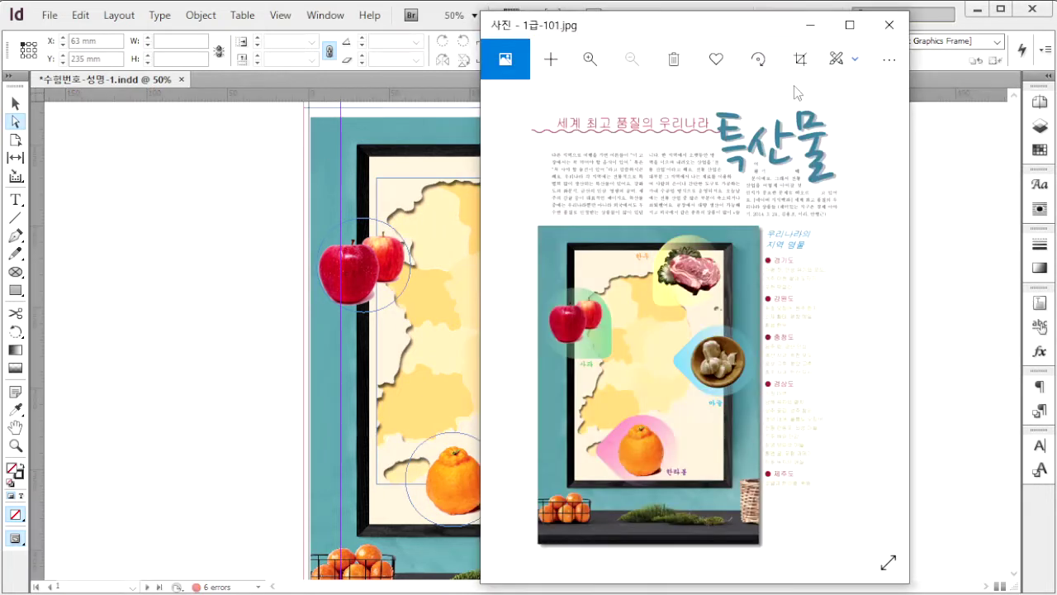
key(alt+Tab)
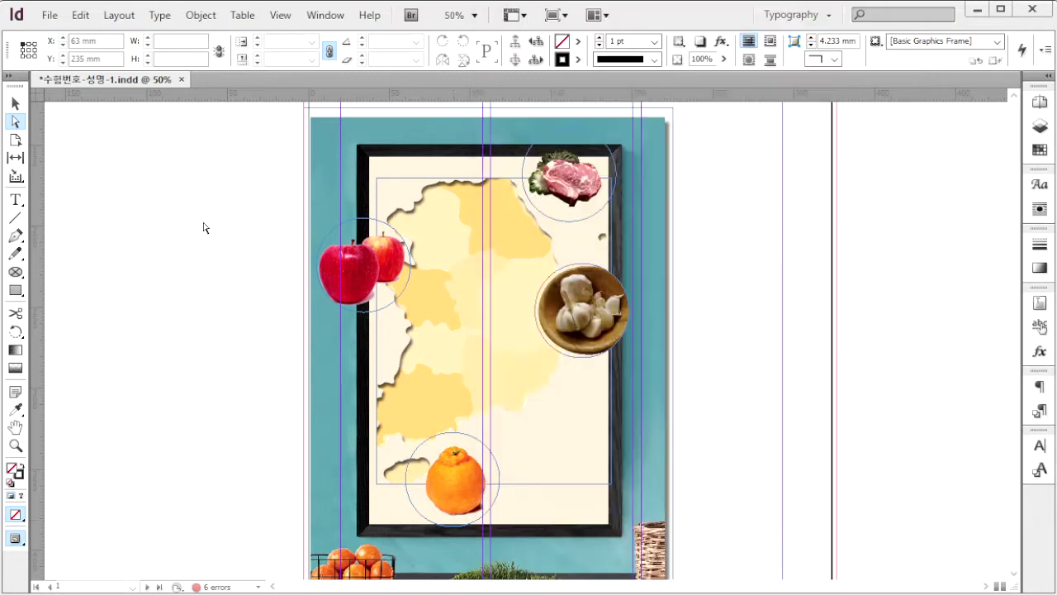
click(475, 16)
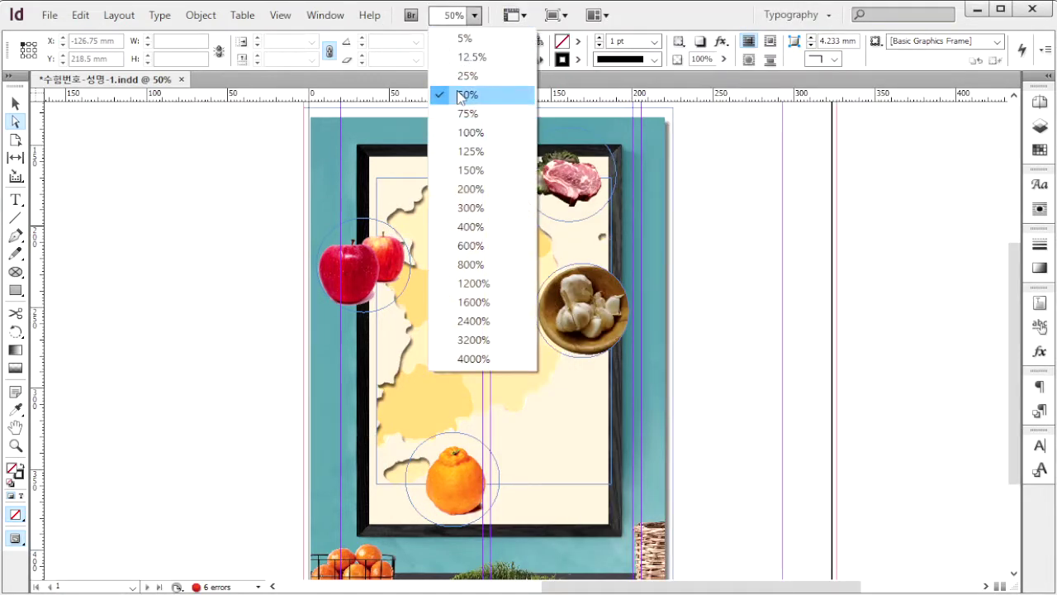
click(471, 110)
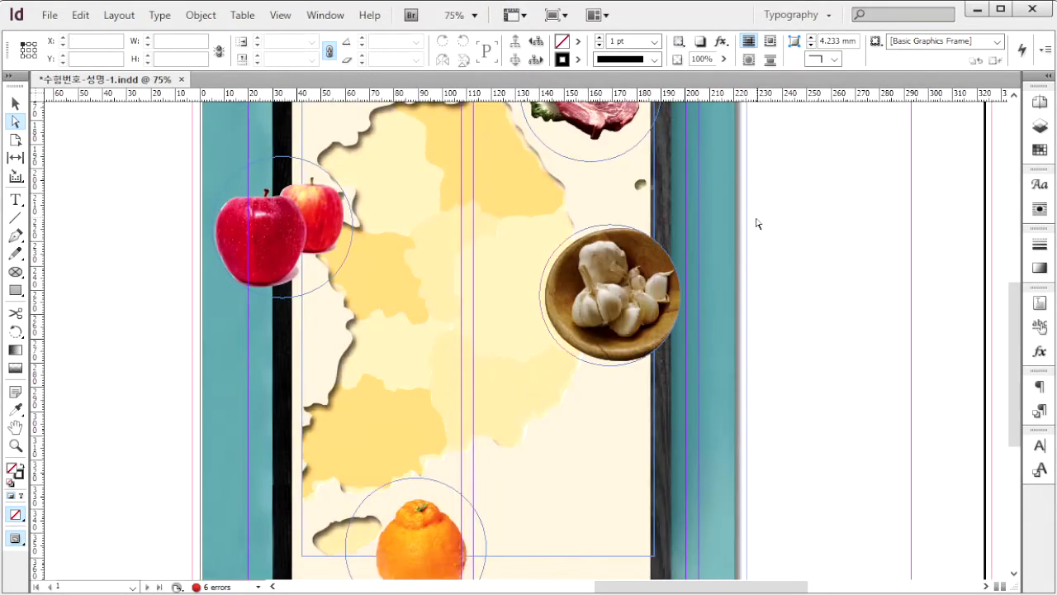
click(661, 240)
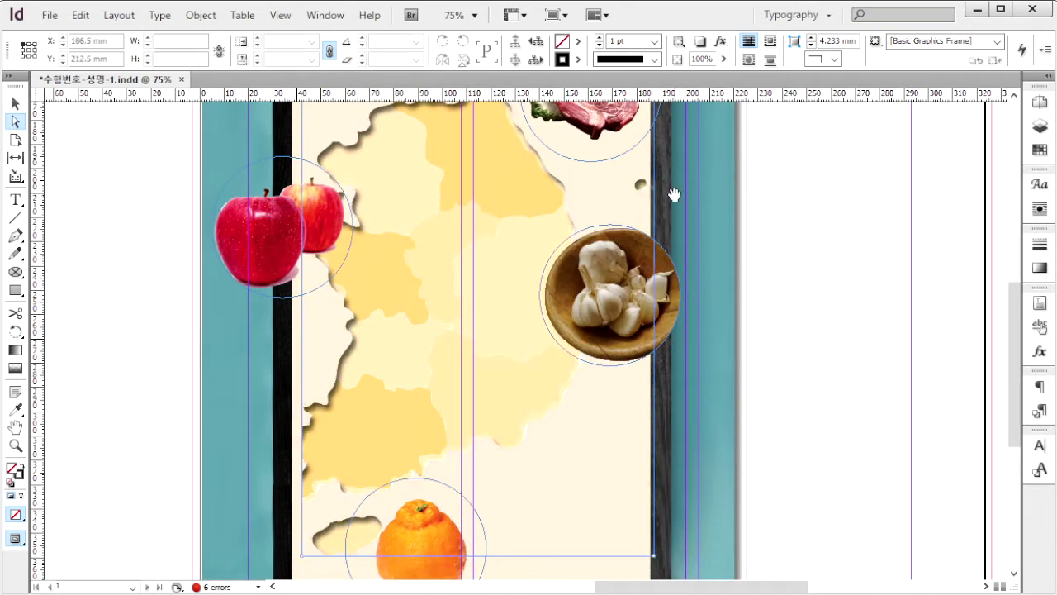
click(626, 182)
drag(626, 182, 641, 304)
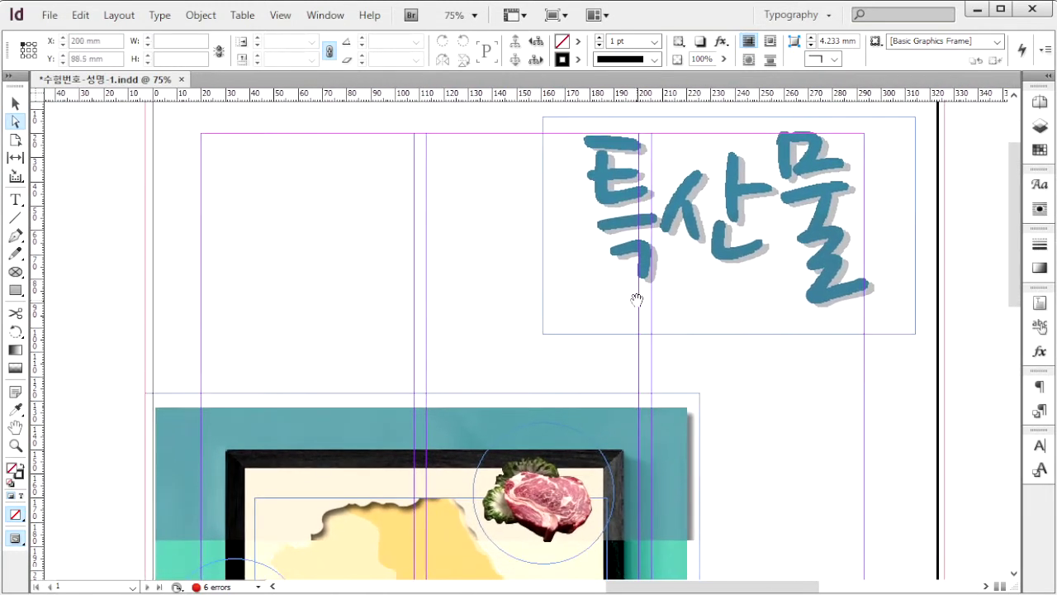
key(alt+Tab)
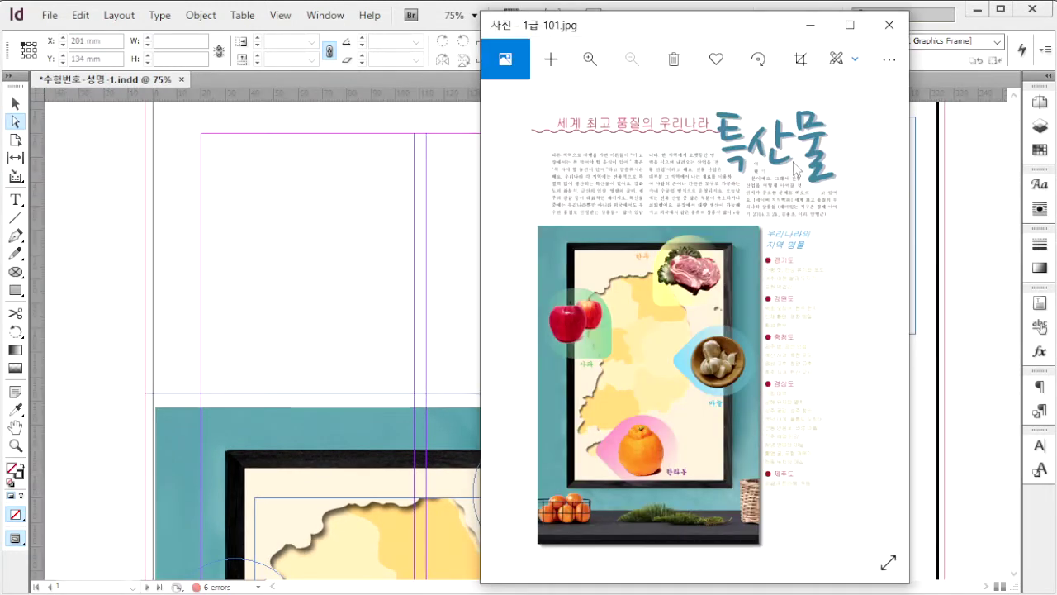
key(alt+Tab)
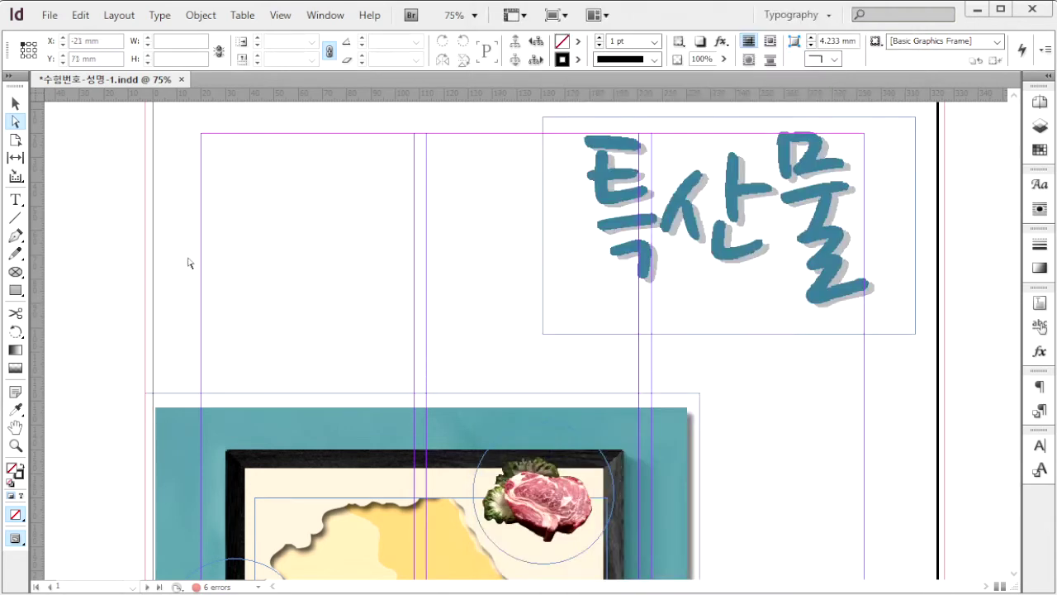
mouse_move(503, 206)
mouse_down()
mouse_move(491, 231)
mouse_move(489, 217)
mouse_up()
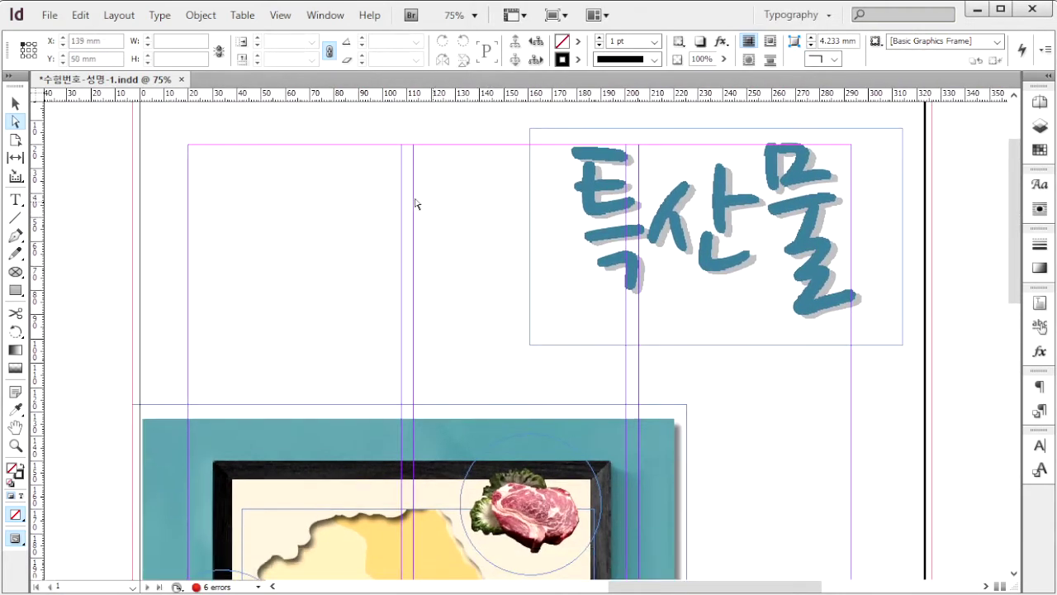
- Draw a horizontal line beside the 특산물 title and set its length to 190 mm
click(15, 218)
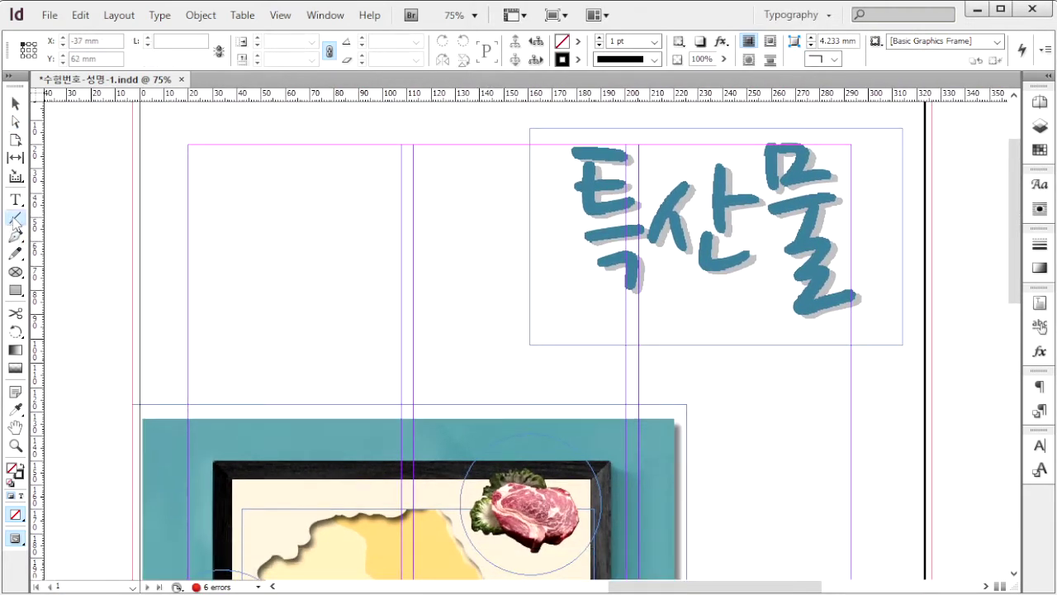
drag(99, 176, 477, 176)
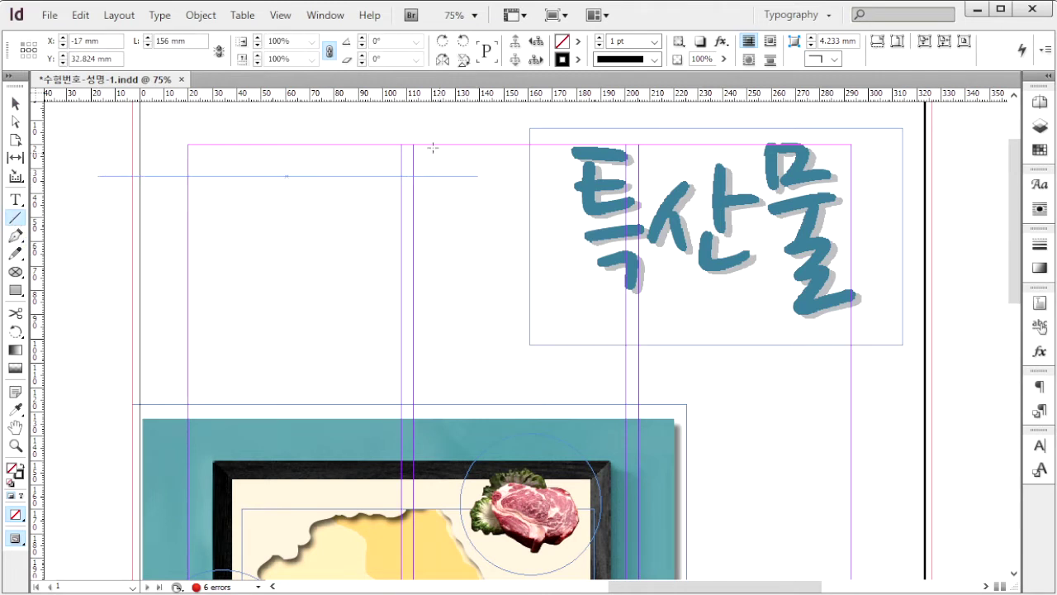
click(199, 41)
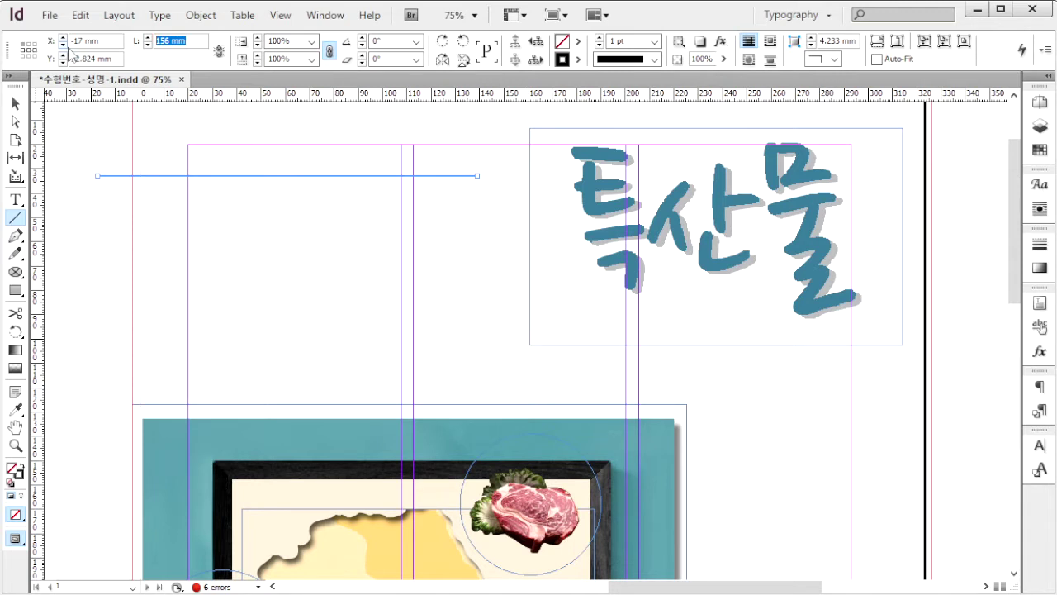
text(190)
key(Return)
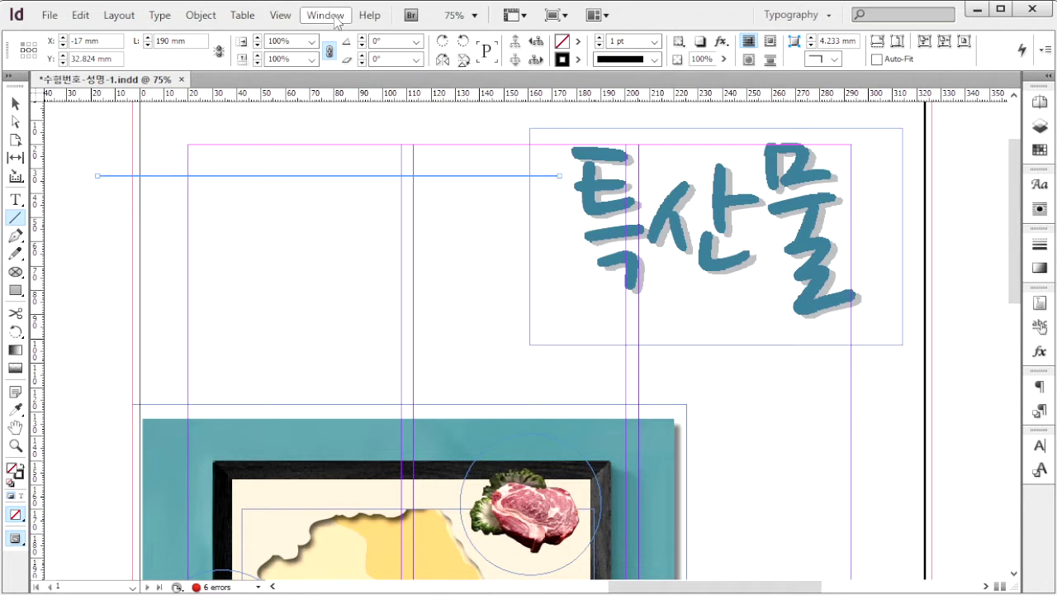
- Give the horizontal line a 10 pt stroke weight and the wavy stroke type
key(F10)
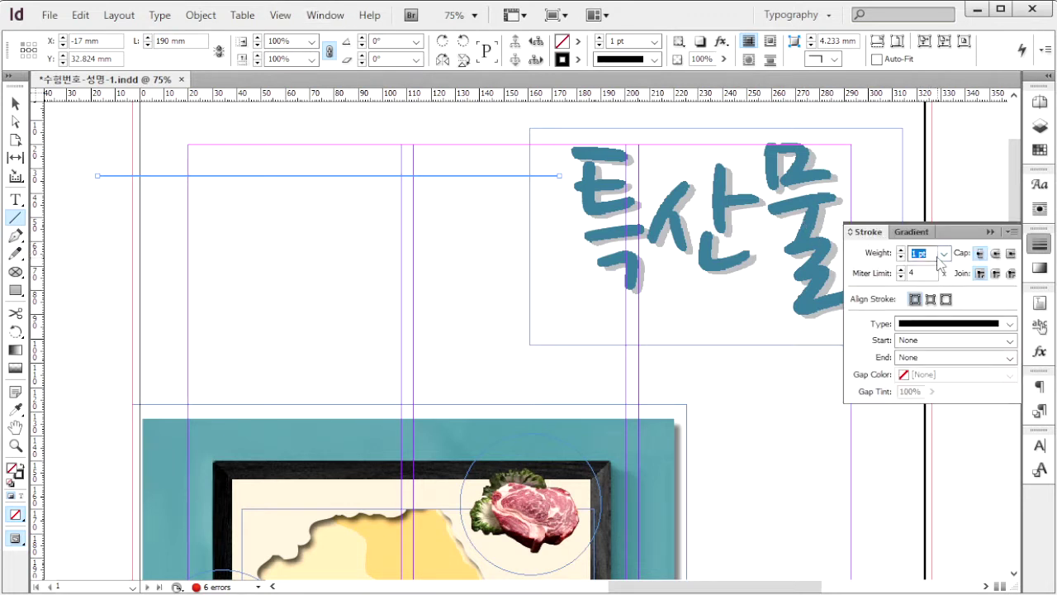
text(10)
key(Return)
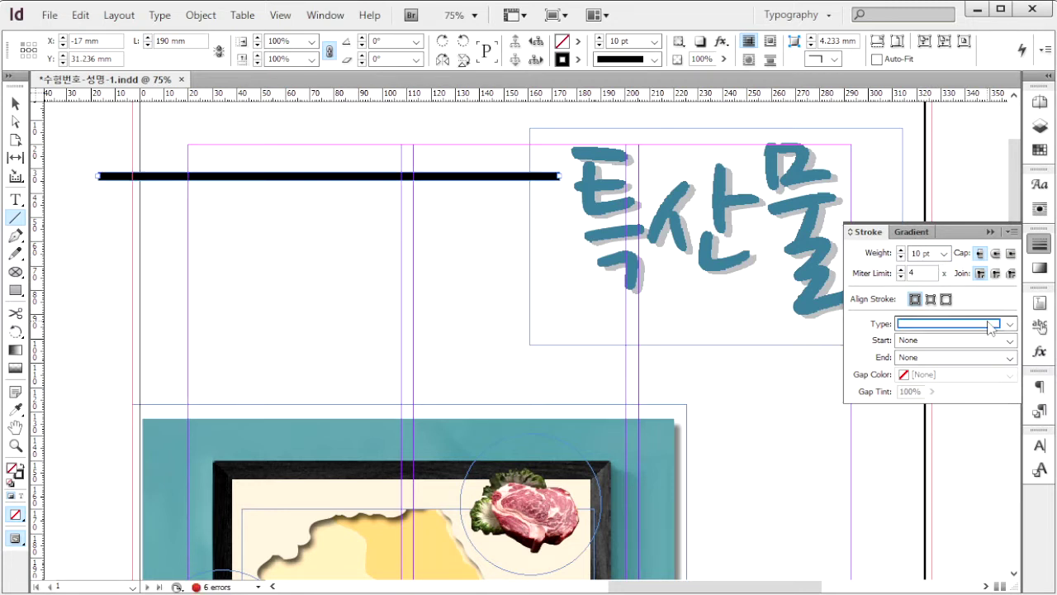
click(990, 324)
click(984, 533)
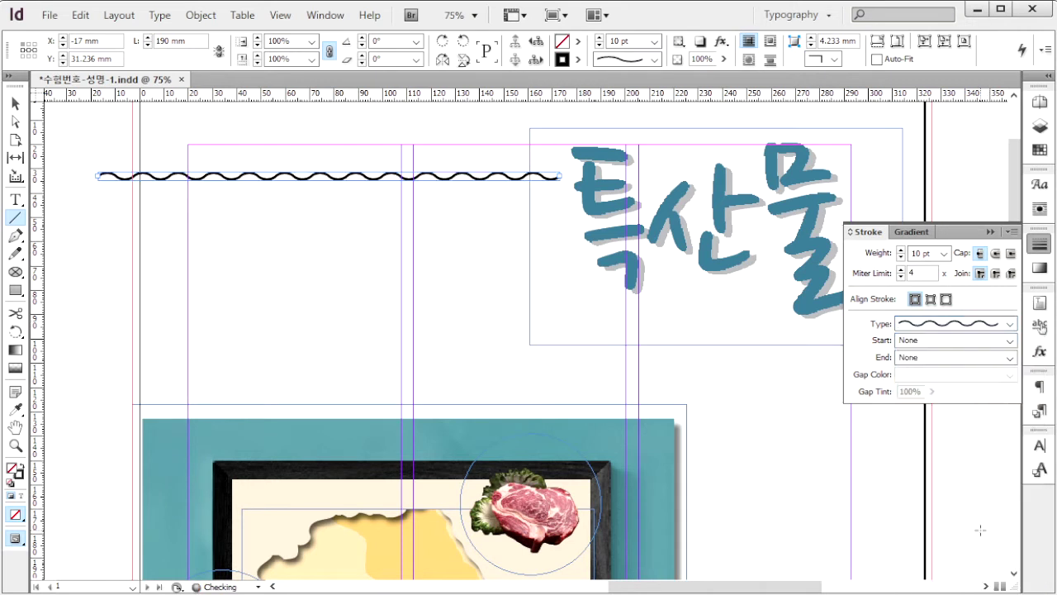
- Set the wavy line's stroke colour to CMYK C 40, M 100, Y 100, K 0
key(F6)
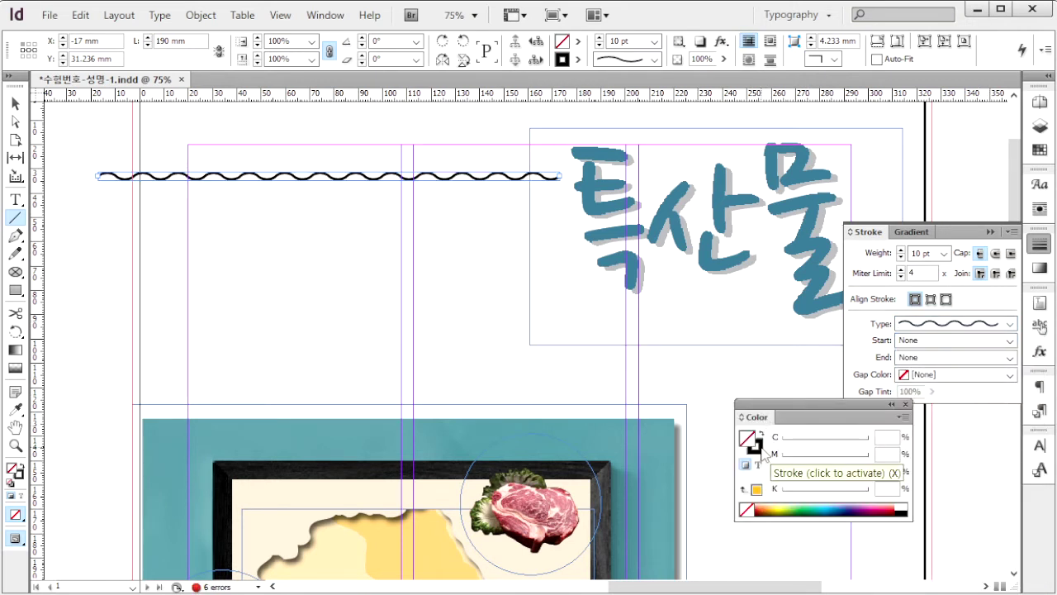
drag(766, 422, 420, 244)
click(408, 269)
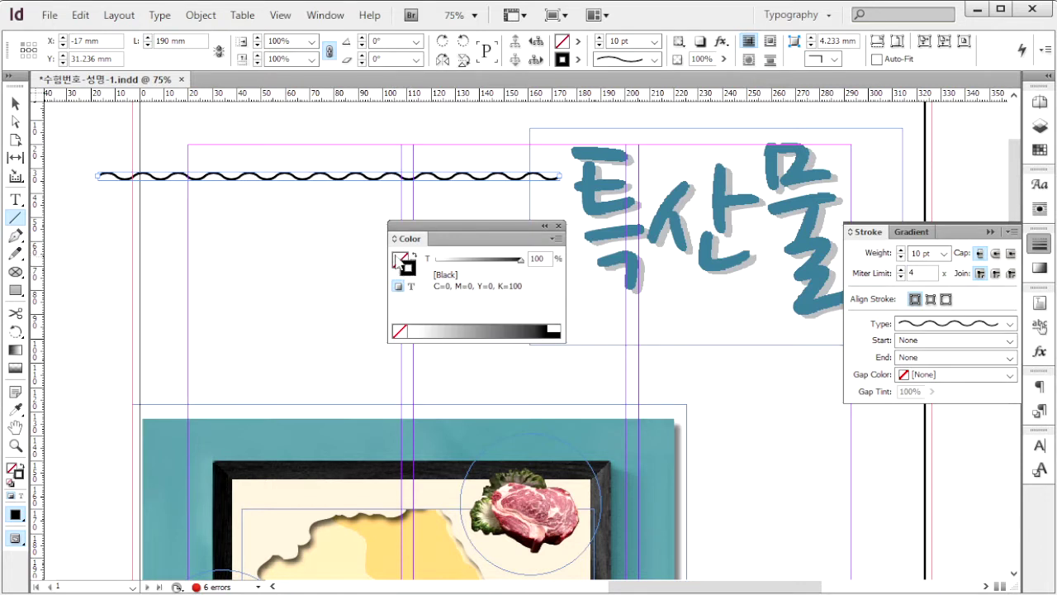
click(555, 237)
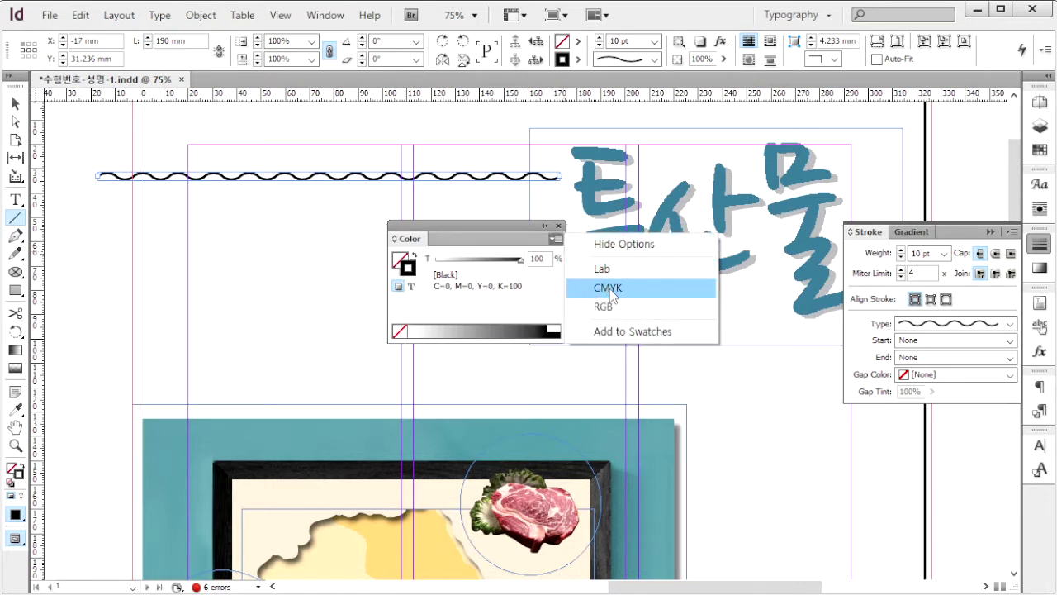
click(589, 287)
click(545, 260)
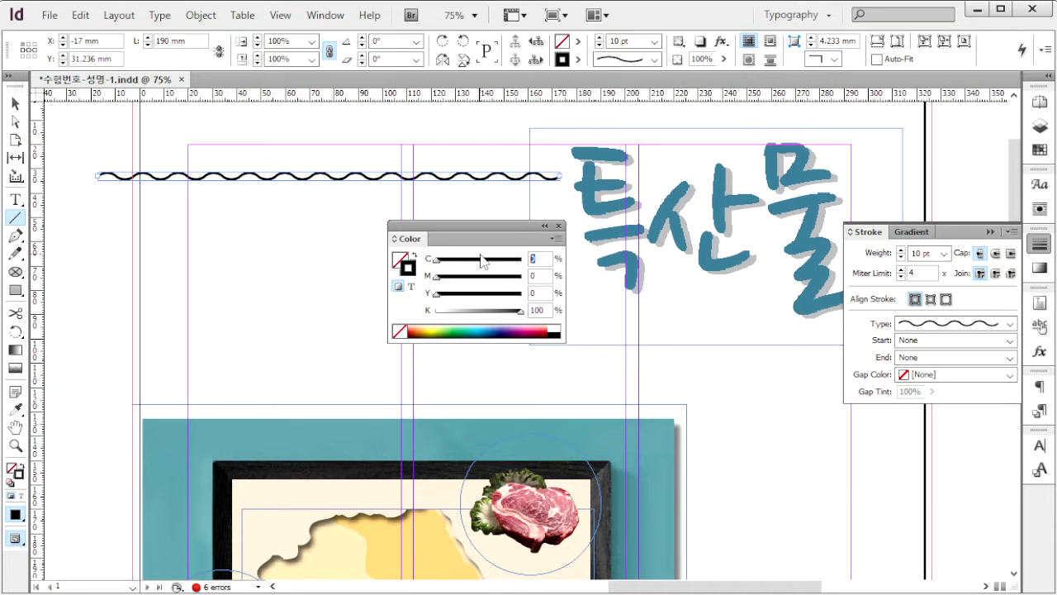
text(40)
key(Tab)
text(100)
key(Tab)
text(100)
key(Tab)
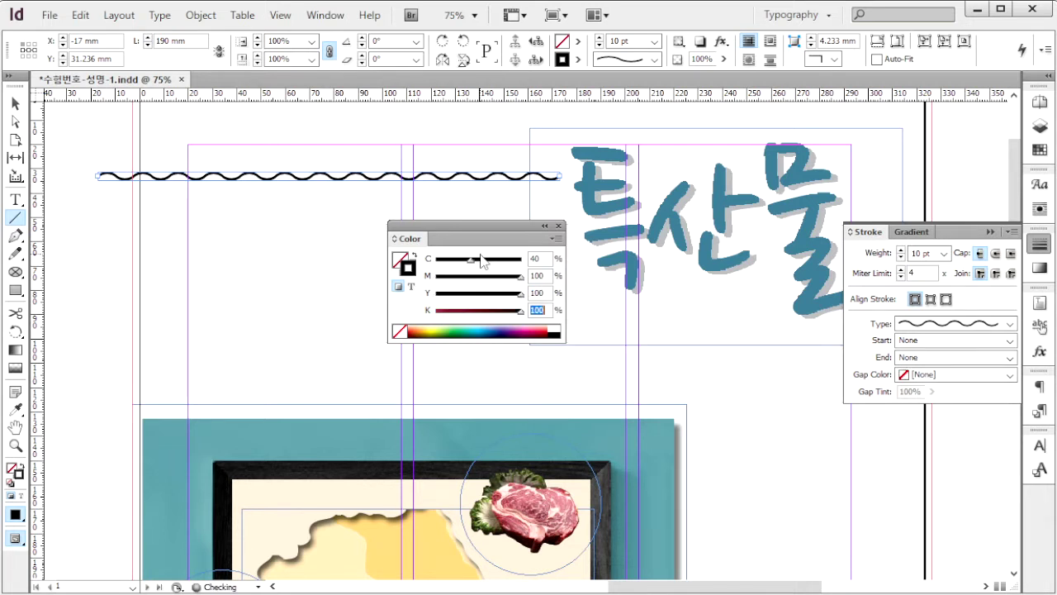
text(0)
key(Return)
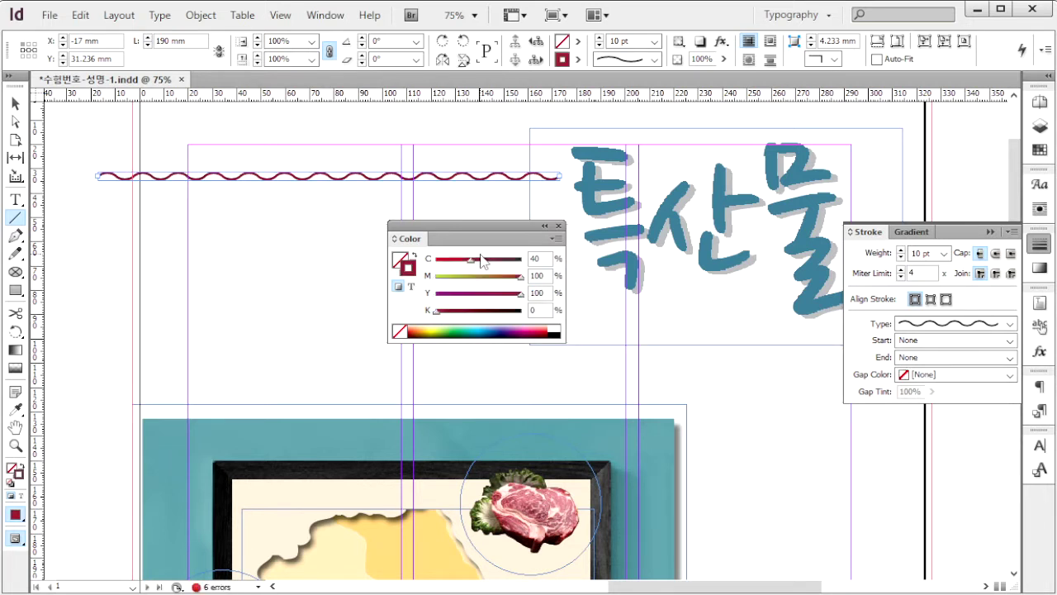
click(600, 340)
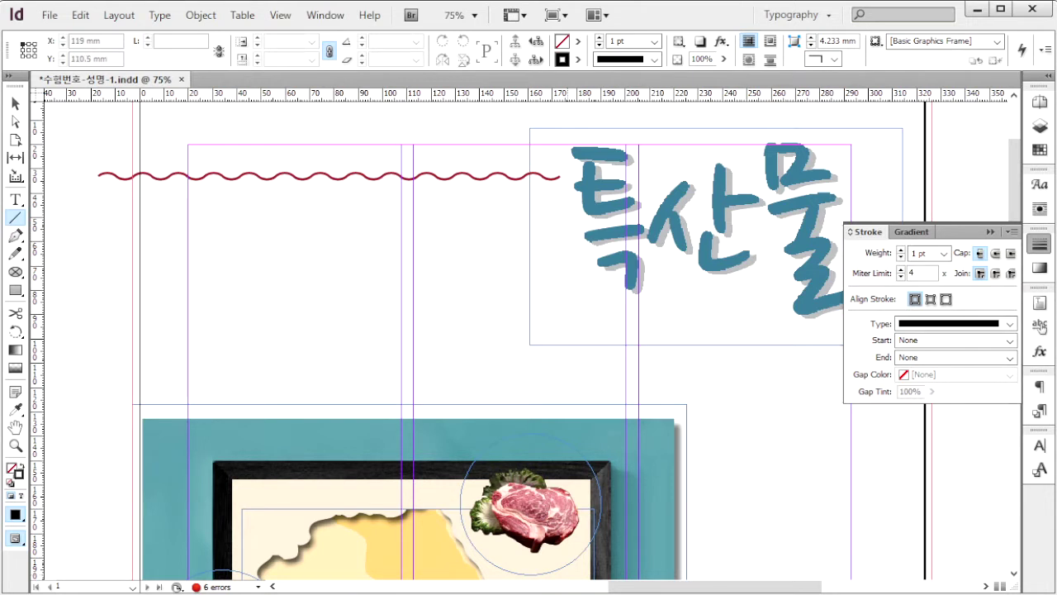
- Draw a 70 × 70 mm circle below the wavy line and give it a black fill without a stroke
key(alt+Tab)
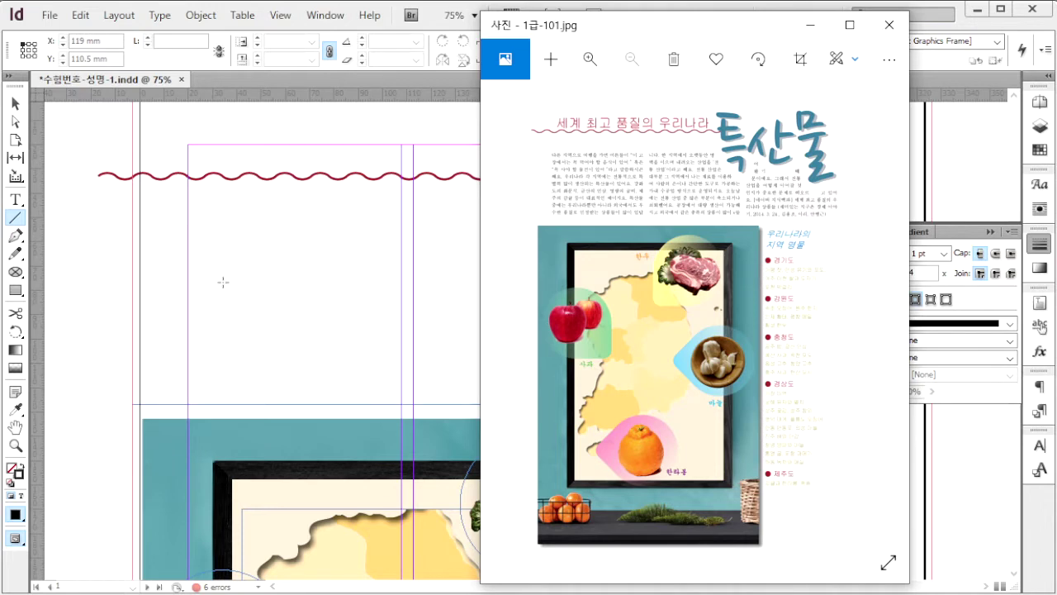
click(15, 291)
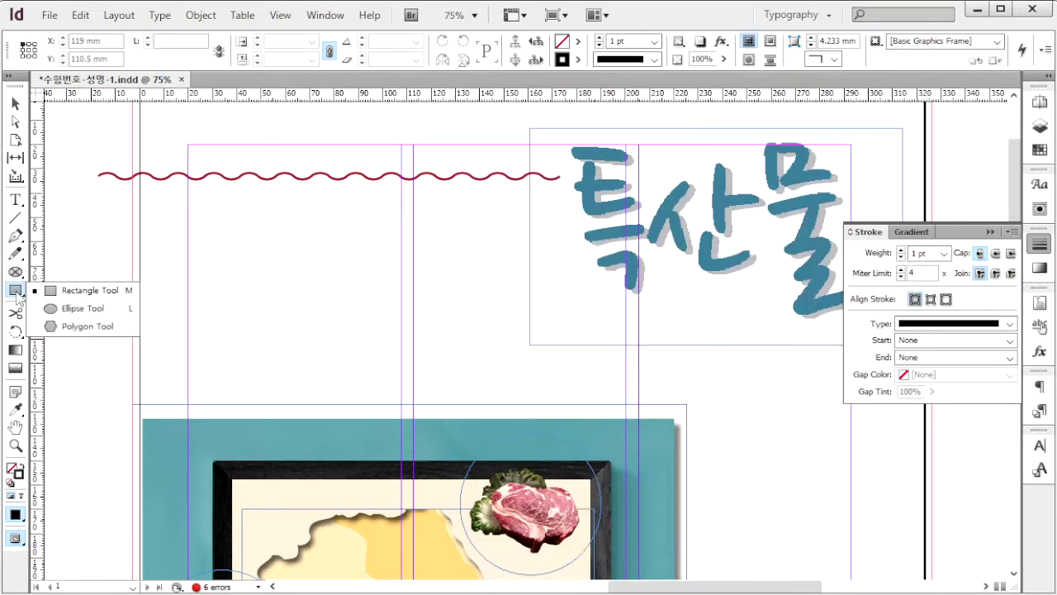
click(91, 307)
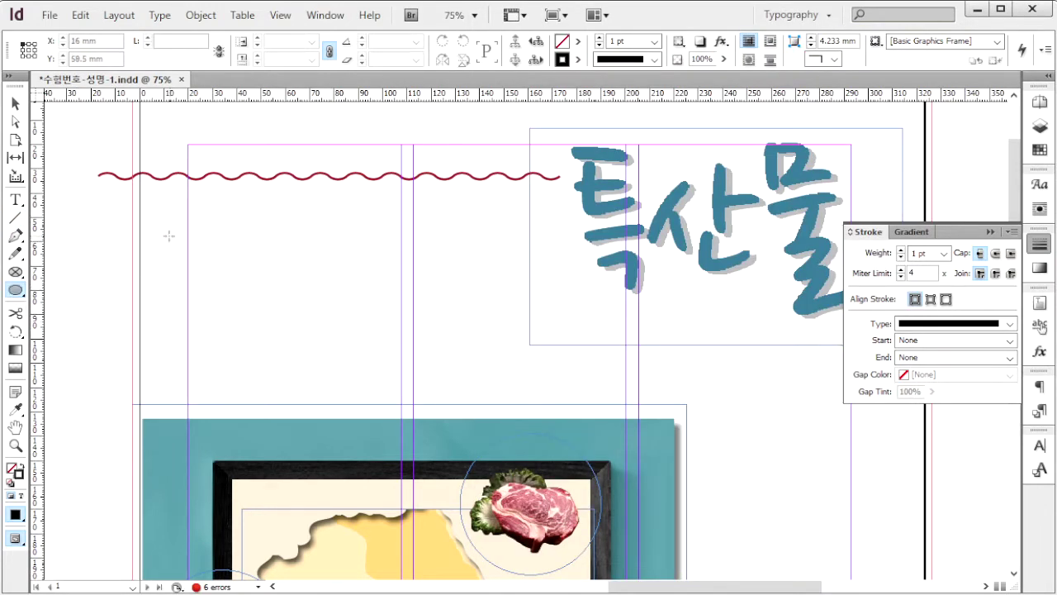
click(108, 231)
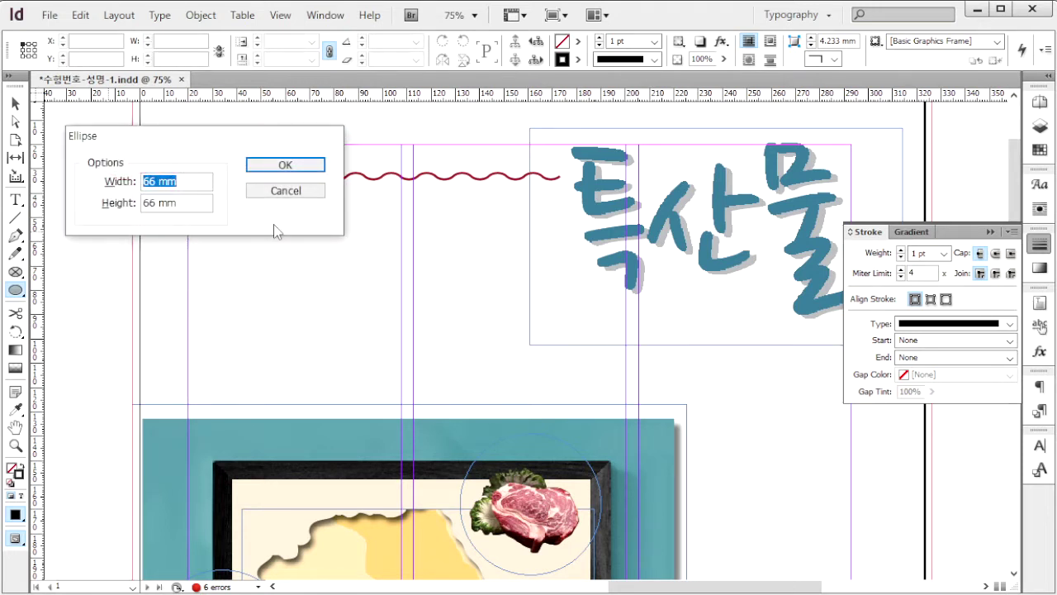
text(70)
key(Tab)
text(70)
key(Return)
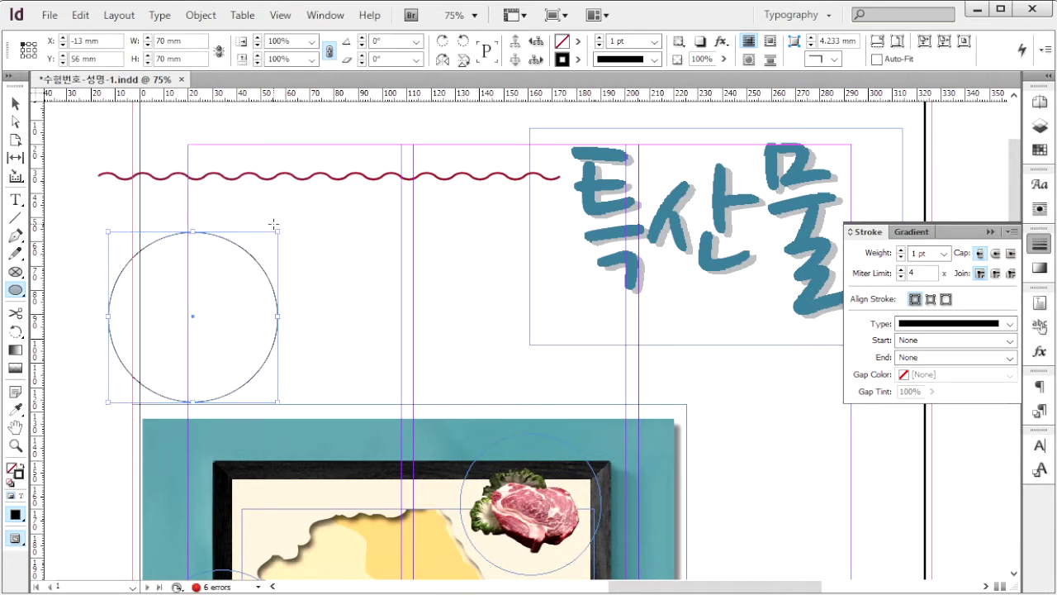
click(21, 464)
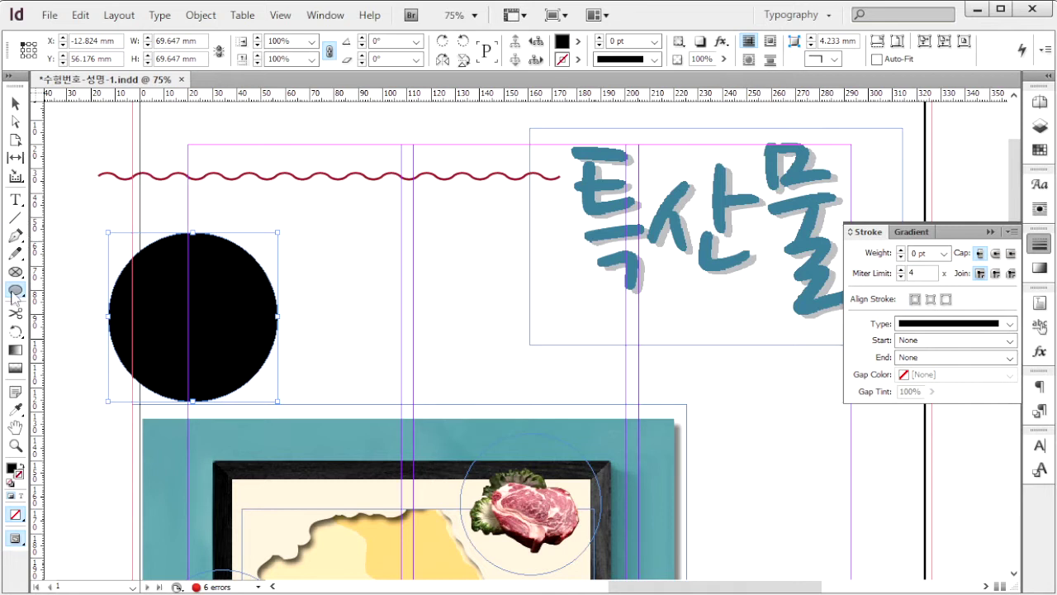
- Draw a 40 × 40 mm square overlapping the circle and give it a black fill without a stroke
drag(14, 296, 70, 290)
drag(193, 196, 299, 314)
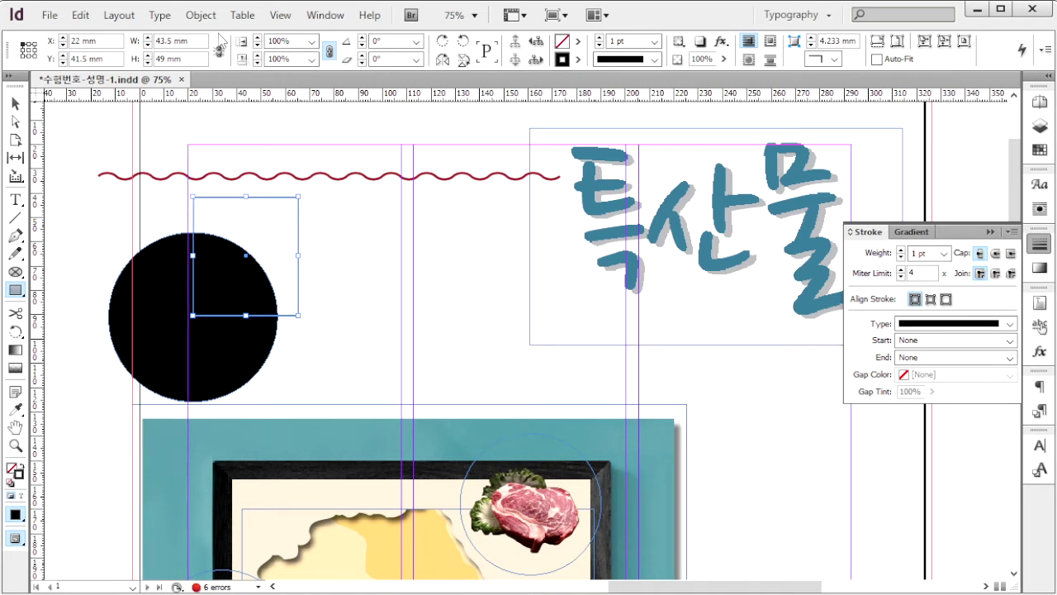
click(191, 40)
text(40)
key(Tab)
text(40)
key(Return)
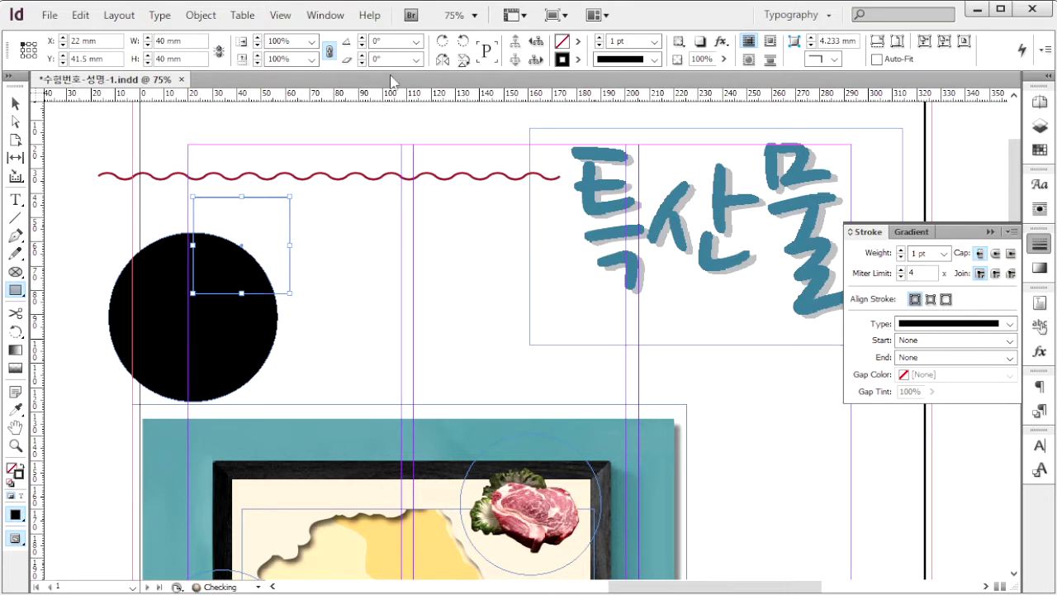
click(24, 465)
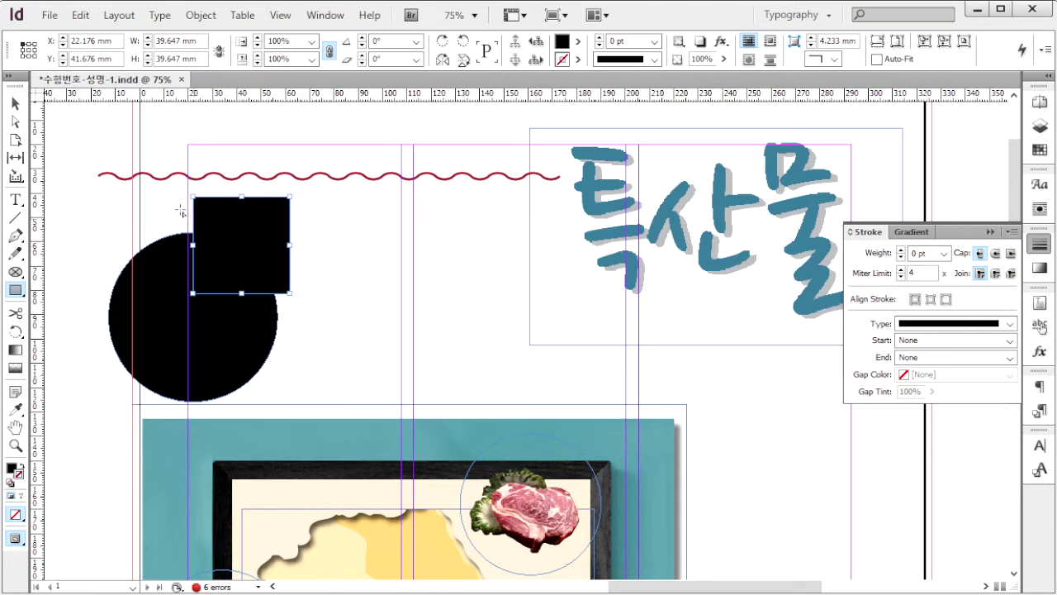
- Move the square over the circle's lower-right part and give it Rounded corners of 10 mm
click(15, 106)
drag(267, 243, 276, 361)
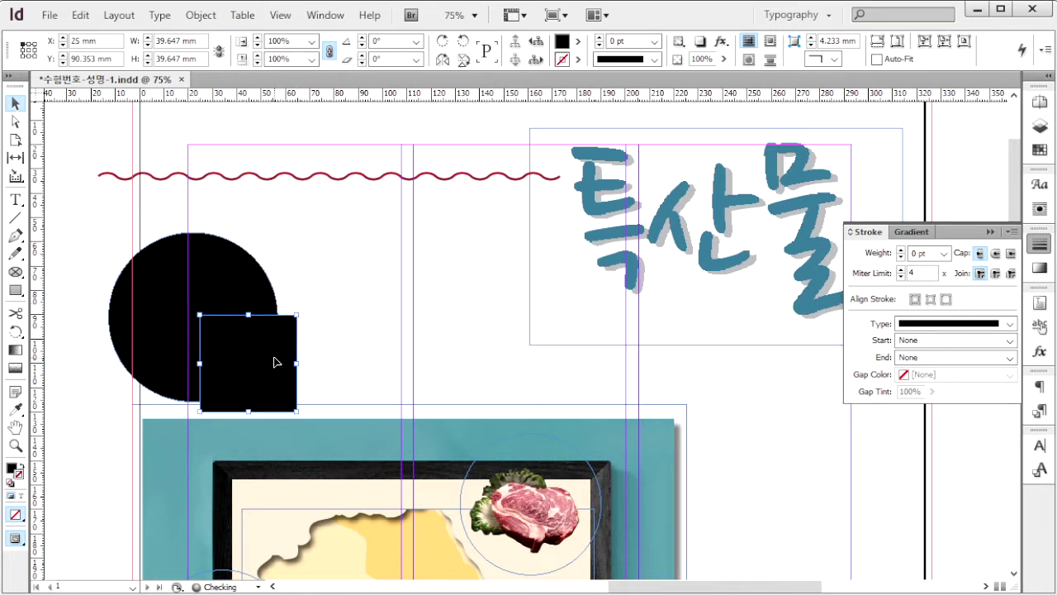
click(201, 15)
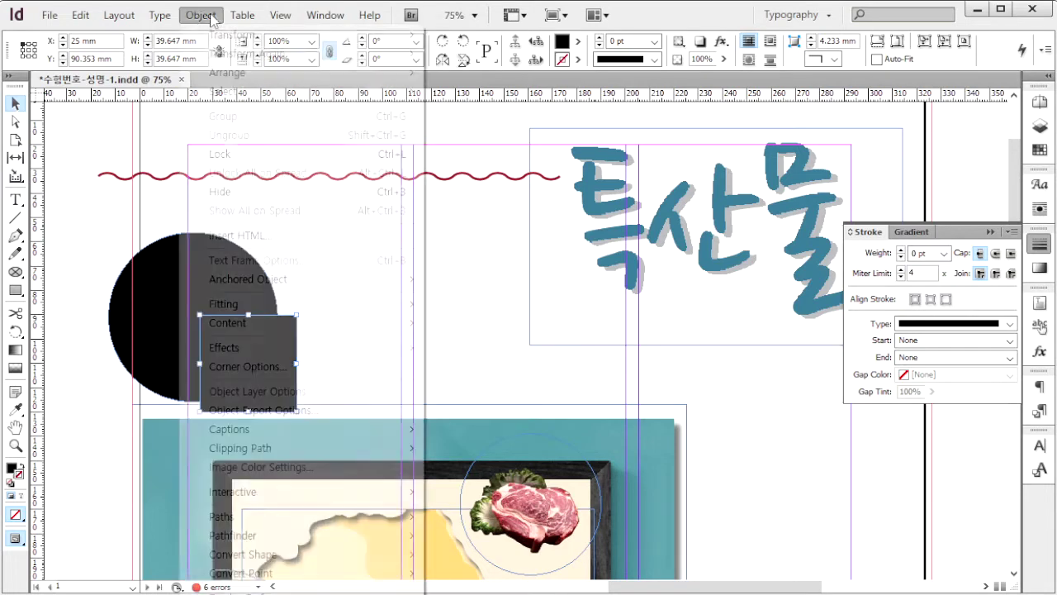
click(376, 378)
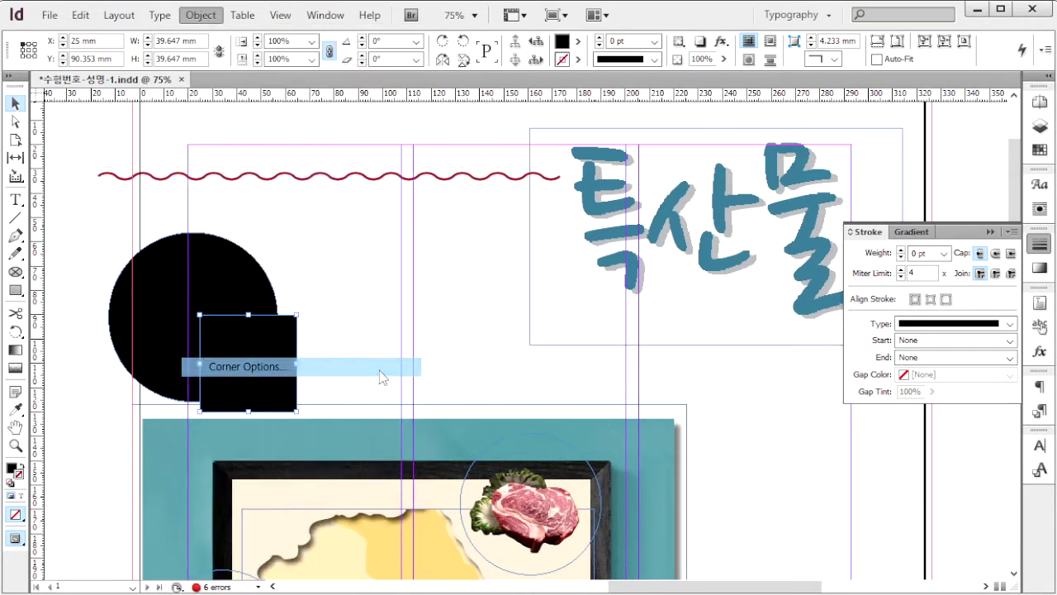
click(524, 281)
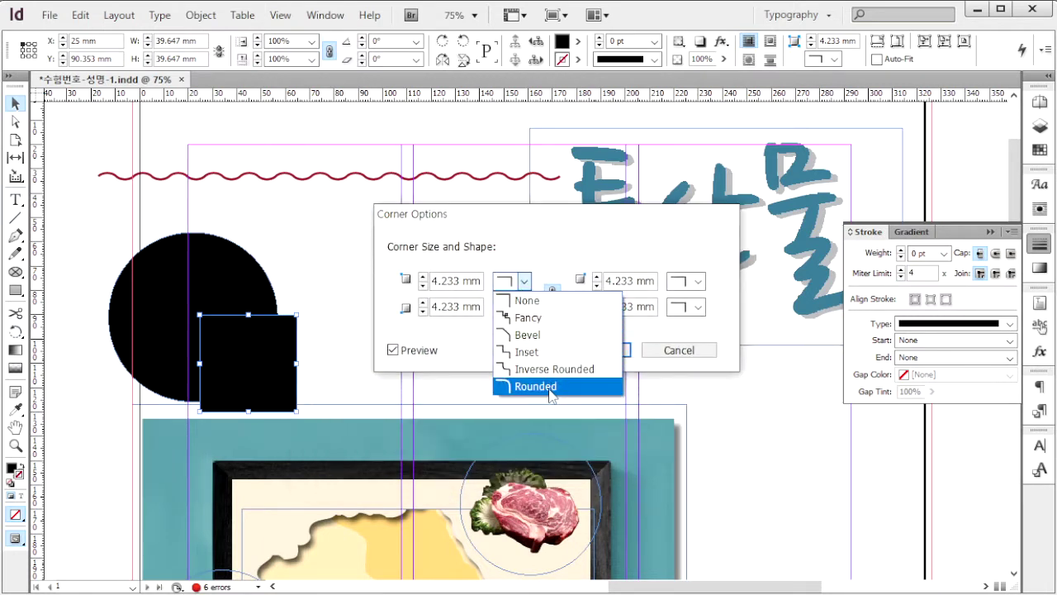
click(551, 386)
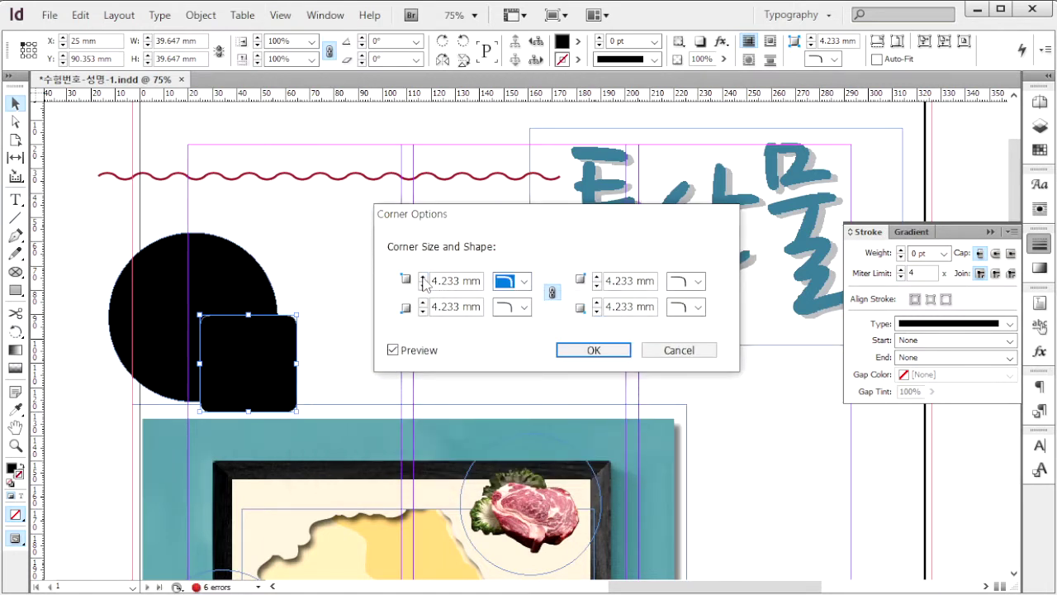
click(472, 282)
drag(433, 282, 494, 284)
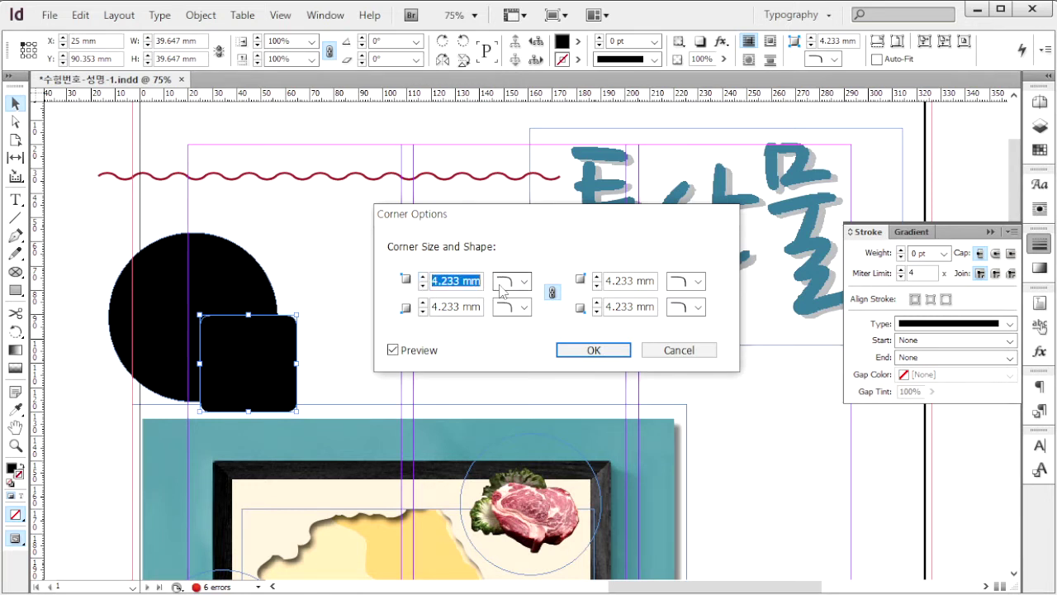
text(10)
key(Return)
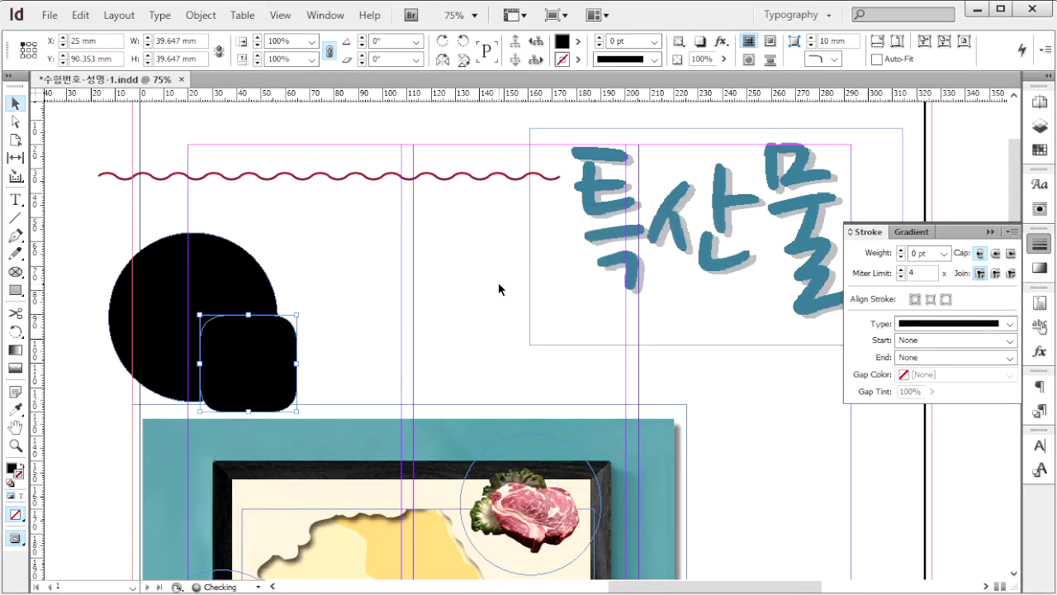
- Align the rounded square with the circle's lower-right edges and resize both shapes together to 70 × 70 mm
drag(273, 369, 254, 360)
shift+click(198, 263)
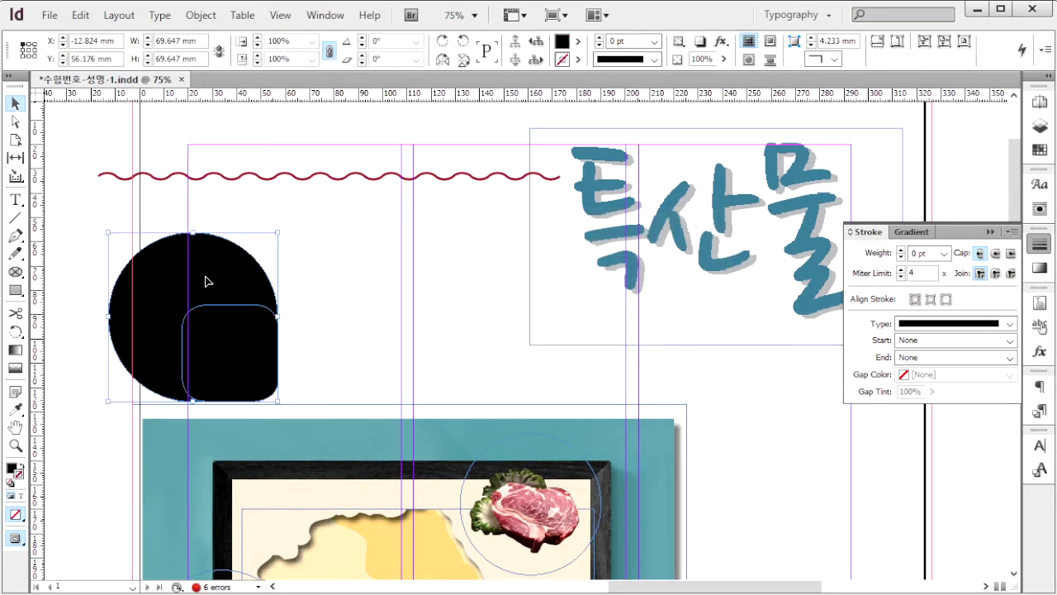
shift+click(259, 356)
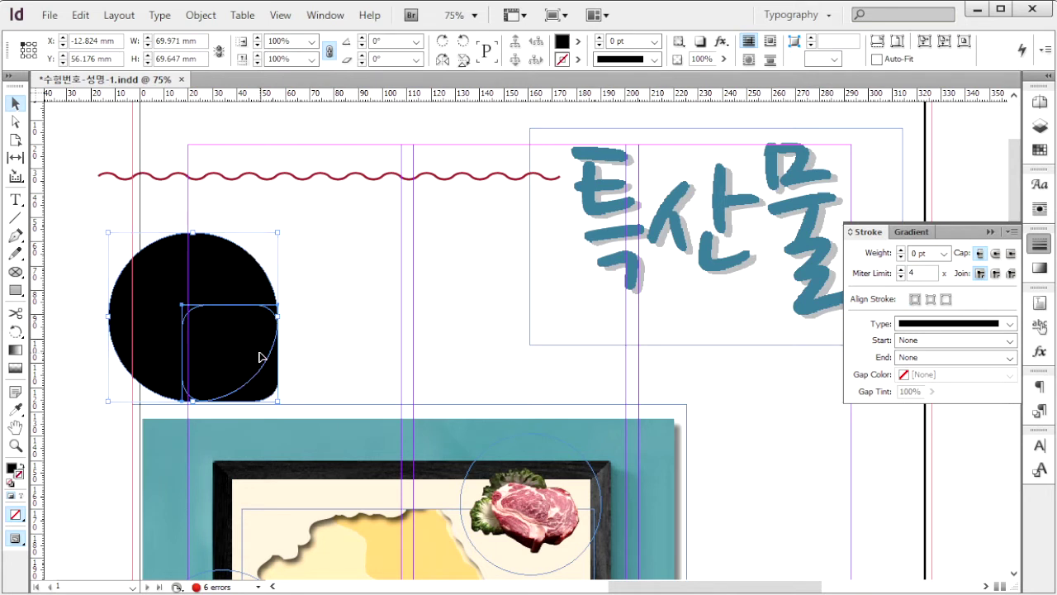
click(202, 42)
text(70)
key(Return)
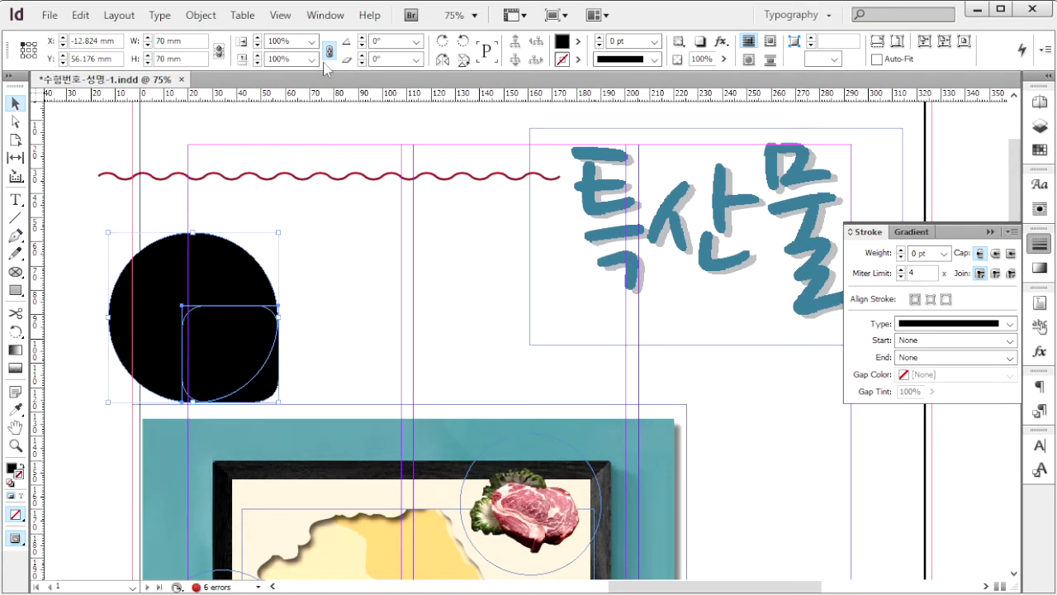
- Merge the circle and rounded square into one drop shape with Pathfinder Add
click(201, 15)
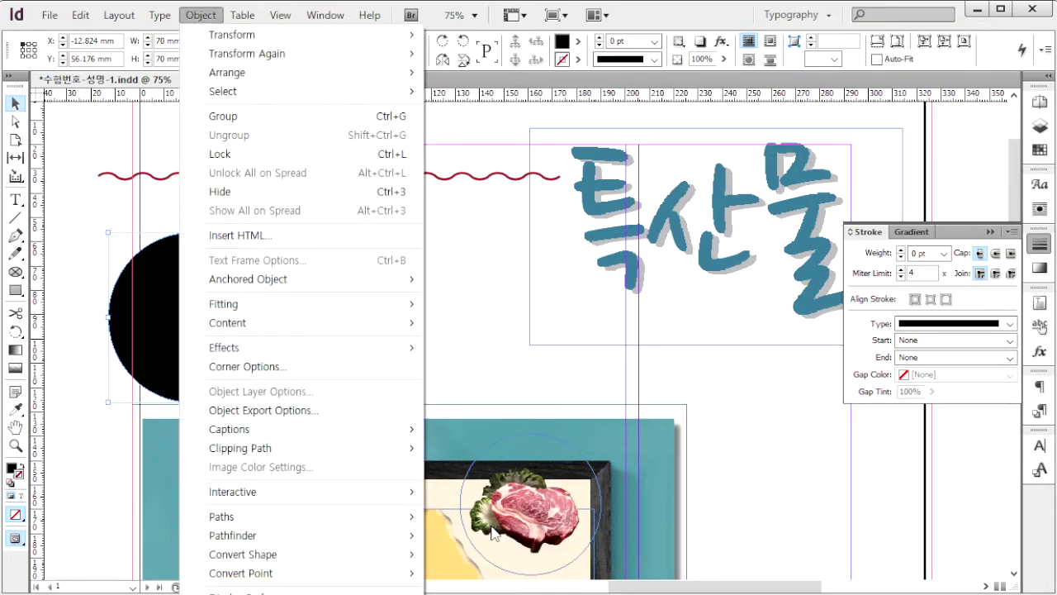
mouse_move(409, 535)
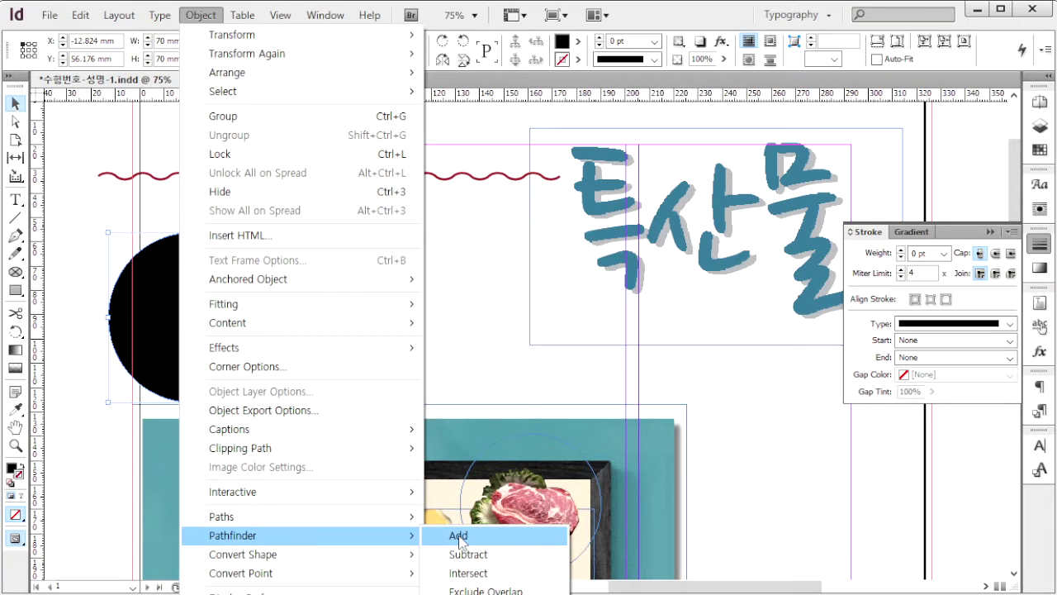
click(458, 536)
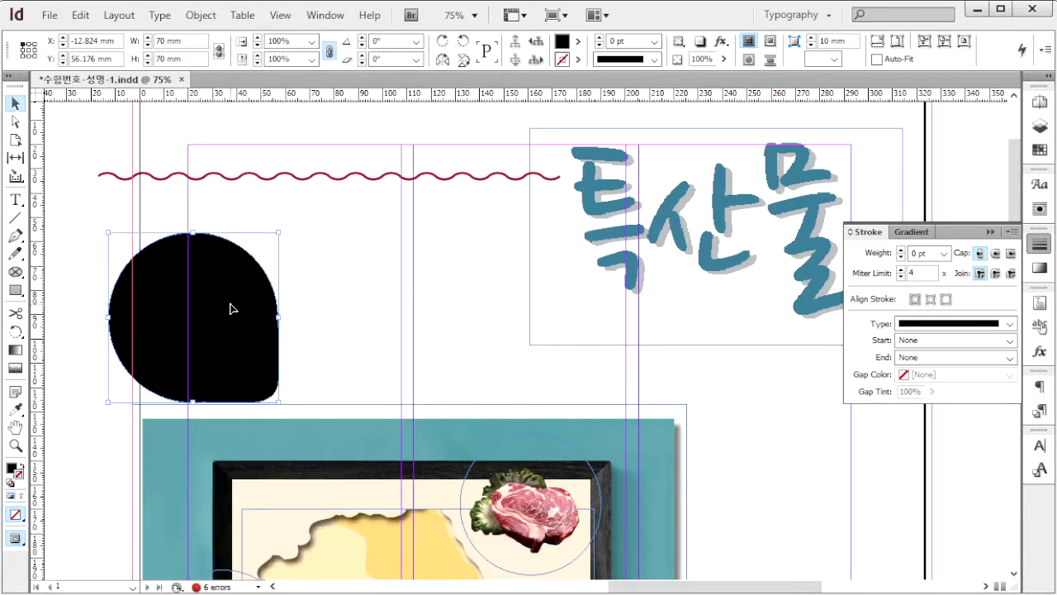
click(188, 40)
key(Tab)
click(432, 309)
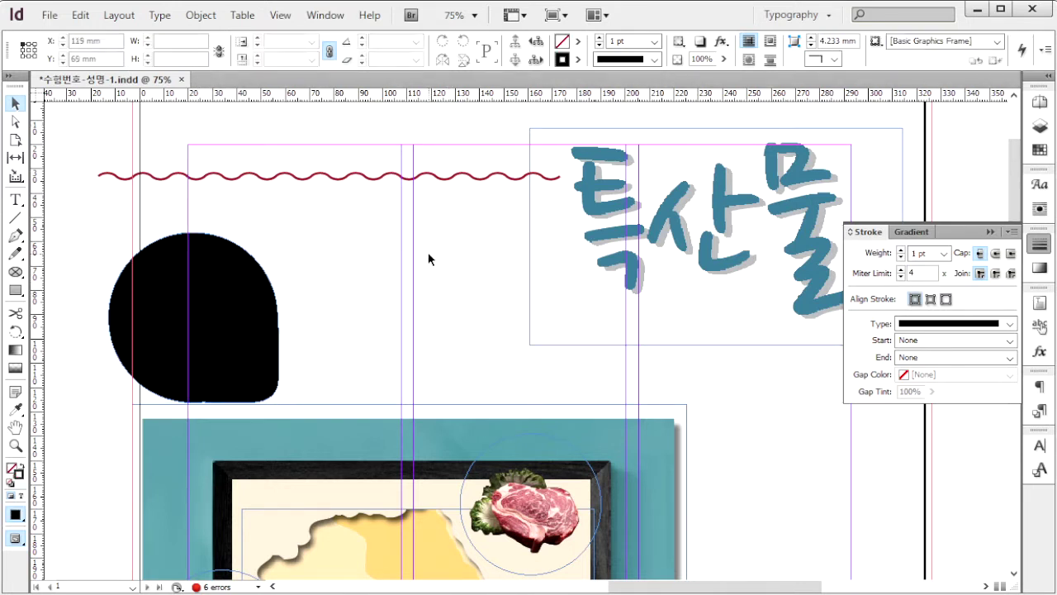
- Fill the black drop shape with a CMYK colour of C 50, M 0, Y 50, K 0
click(277, 315)
key(F6)
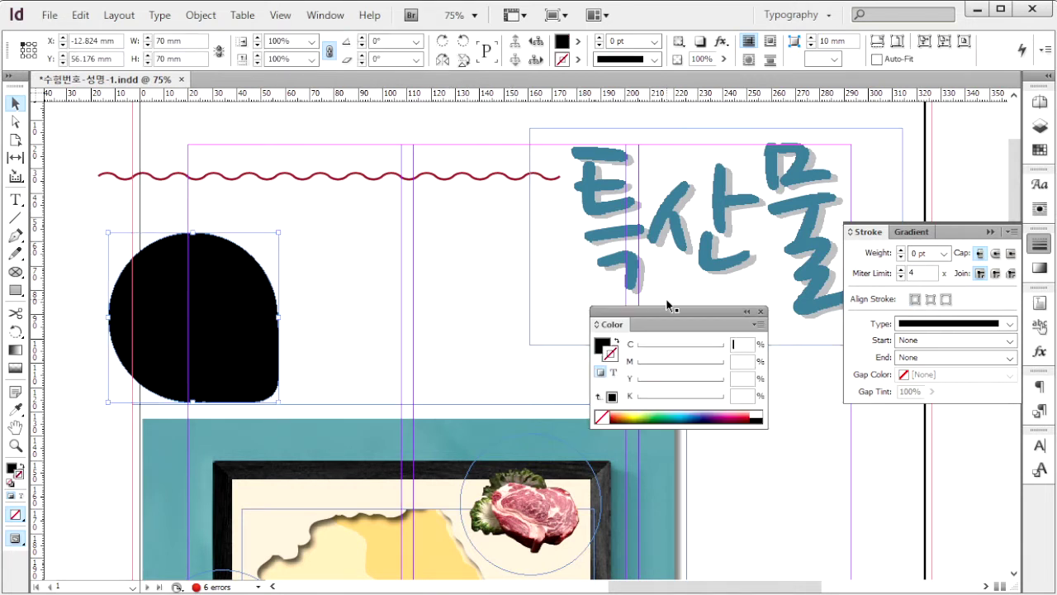
drag(667, 304, 399, 211)
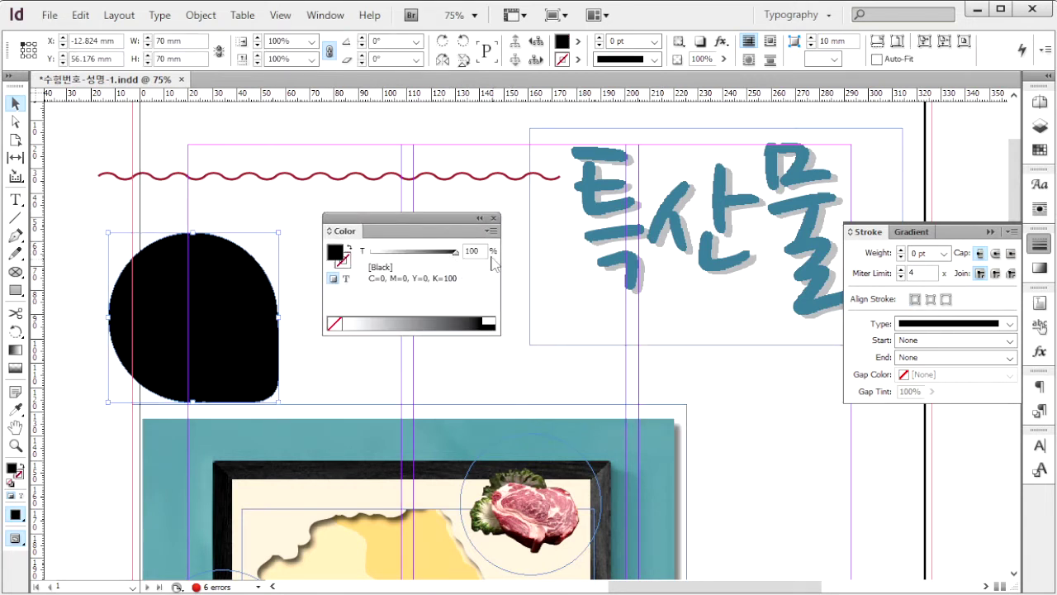
click(490, 230)
click(536, 278)
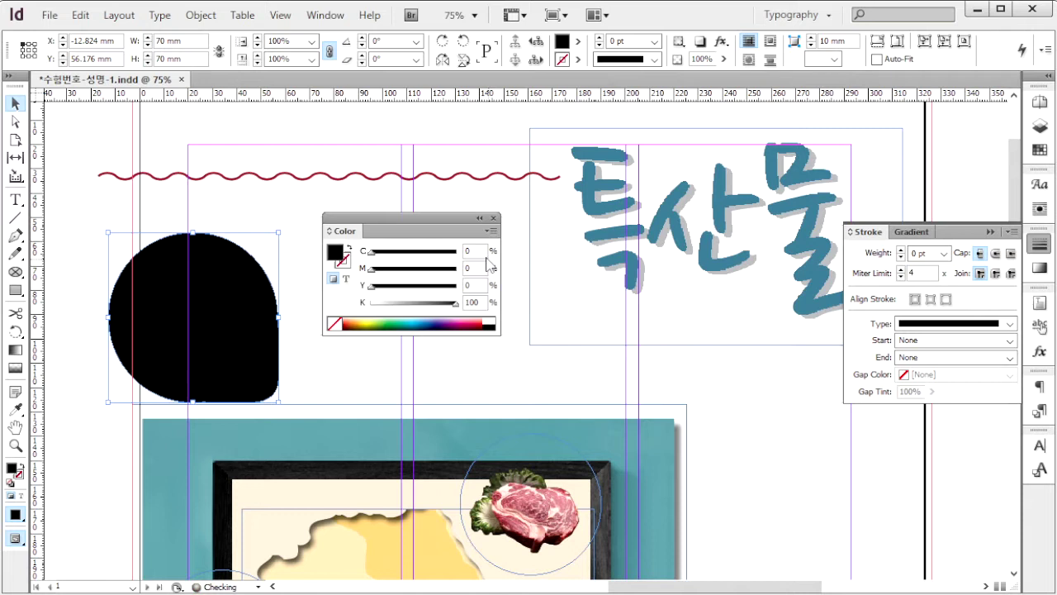
click(468, 250)
text(50)
key(Tab)
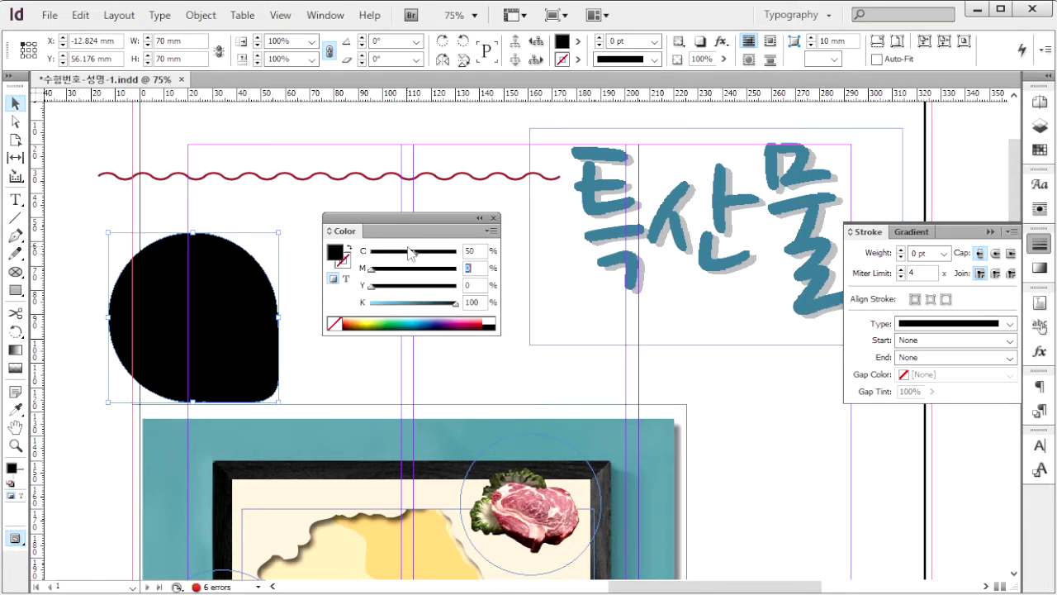
key(Tab)
text(50)
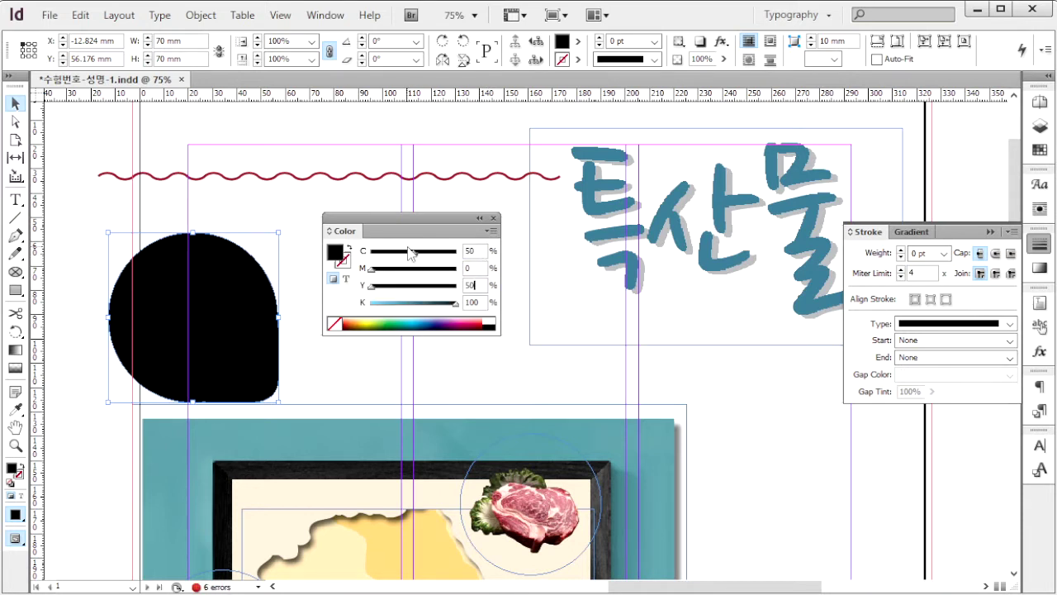
key(Tab)
text(0)
key(Return)
- Check the drop's placement in 1급-101.jpg and move the green drop over the apples, at about X -3 mm, Y 187.5 mm
scroll(392, 368, down, 3)
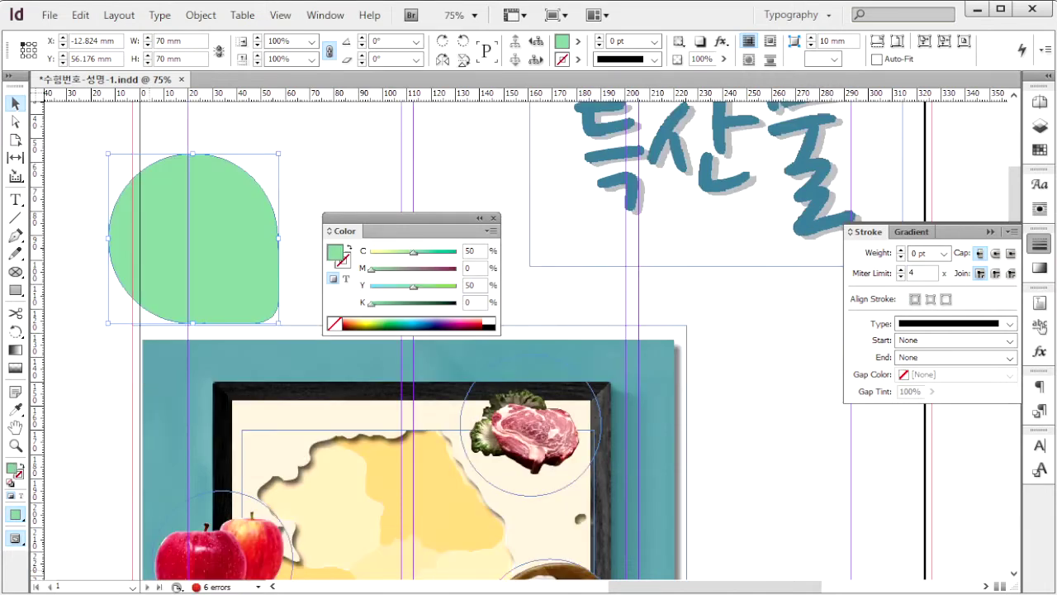
key(alt+Tab)
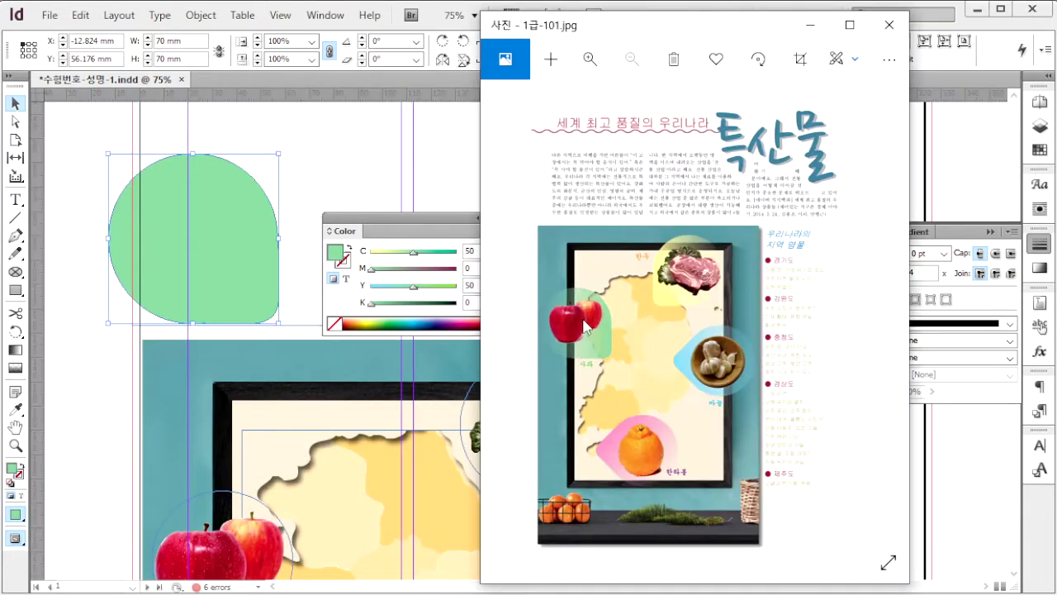
click(132, 347)
click(233, 252)
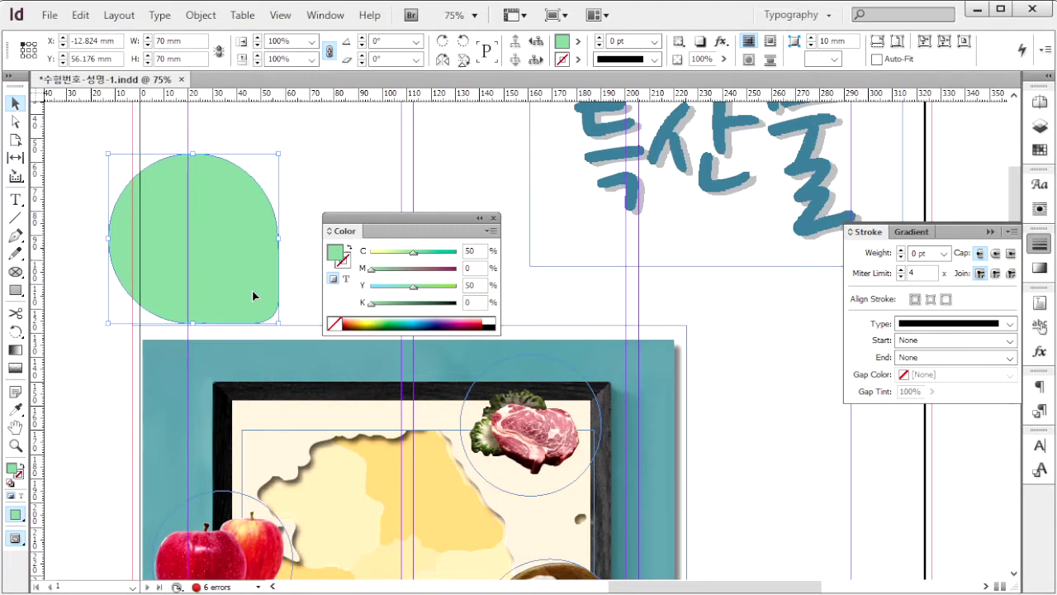
scroll(254, 295, down, 5)
drag(268, 160, 284, 472)
- Send the green drop backward until it lies directly behind the apples
click(201, 15)
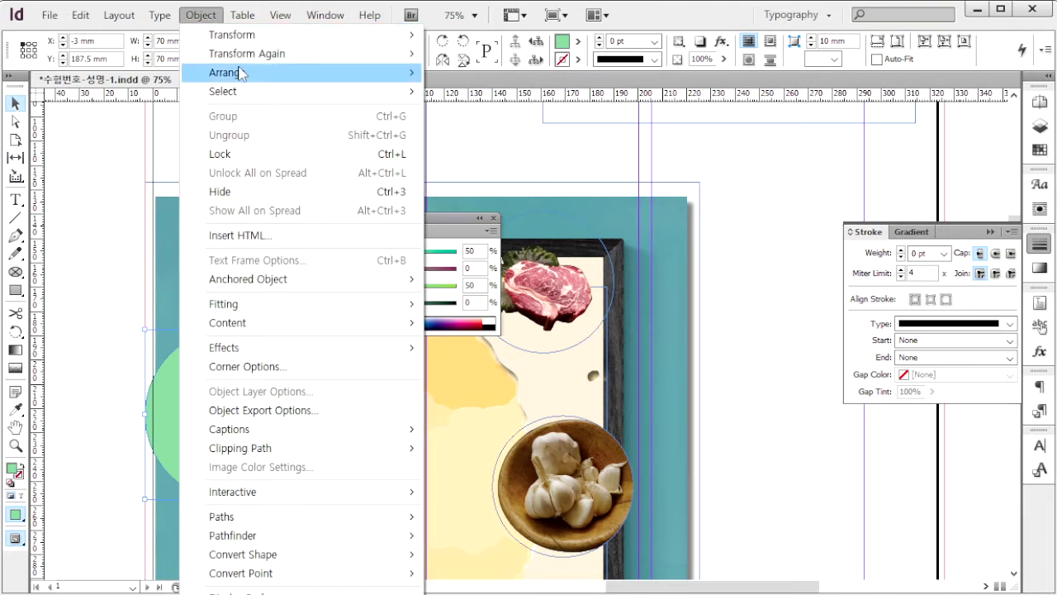
mouse_move(241, 73)
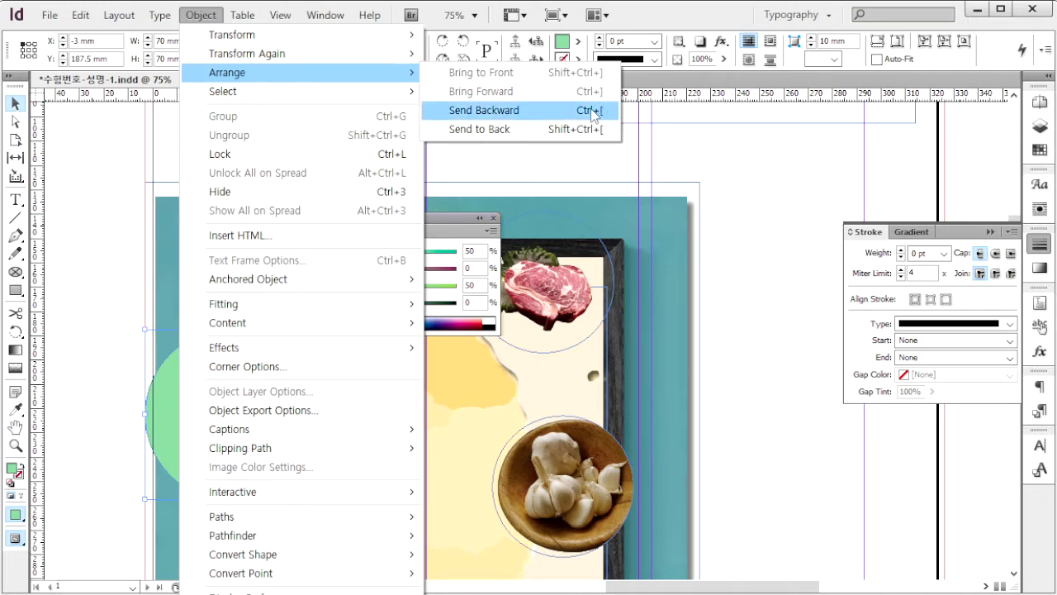
click(484, 110)
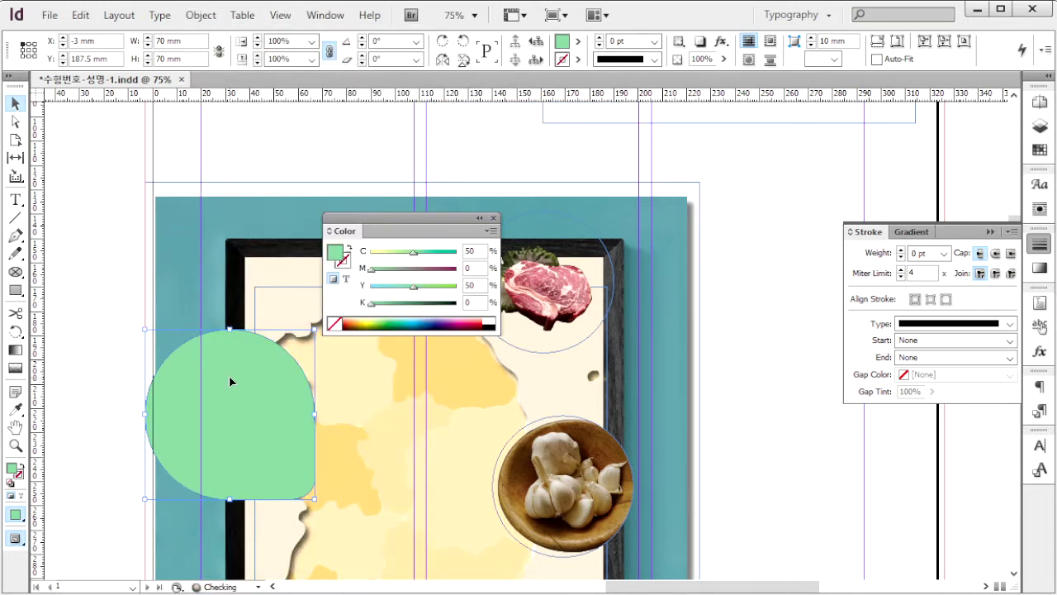
key(ctrl+bracketleft)
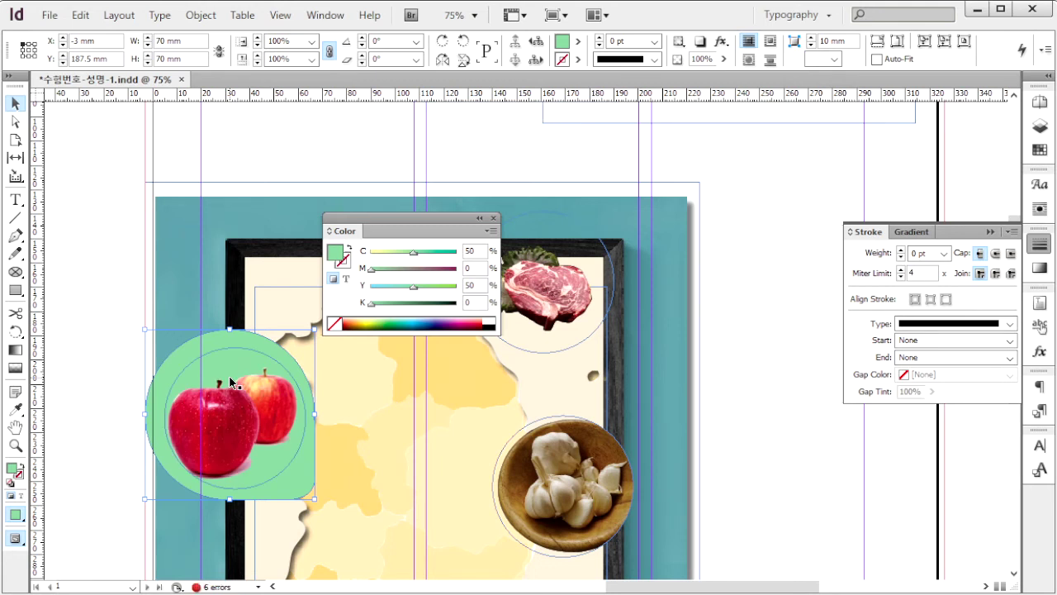
- Copy the green drop behind the meat at about X 127.5 mm, Y 130 mm and rotate the copy to -90°
drag(413, 218, 859, 149)
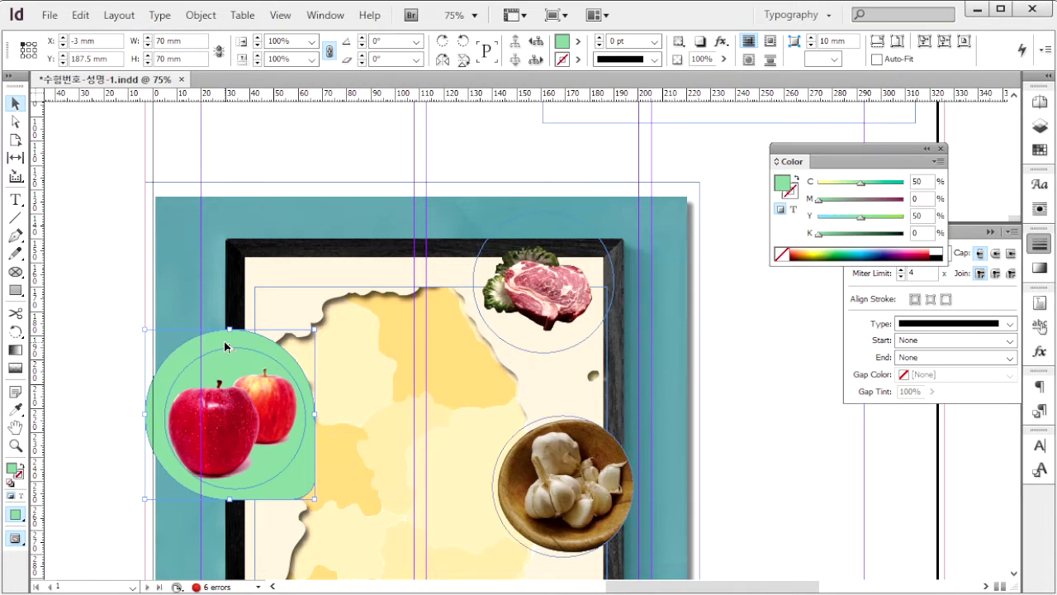
alt+drag(223, 345, 541, 206)
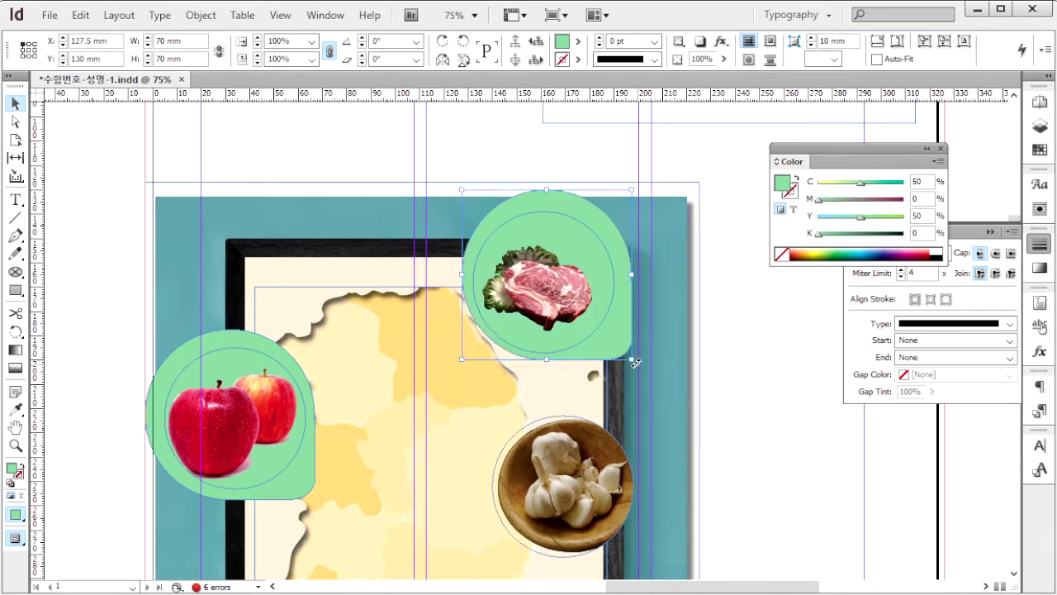
drag(636, 361, 457, 357)
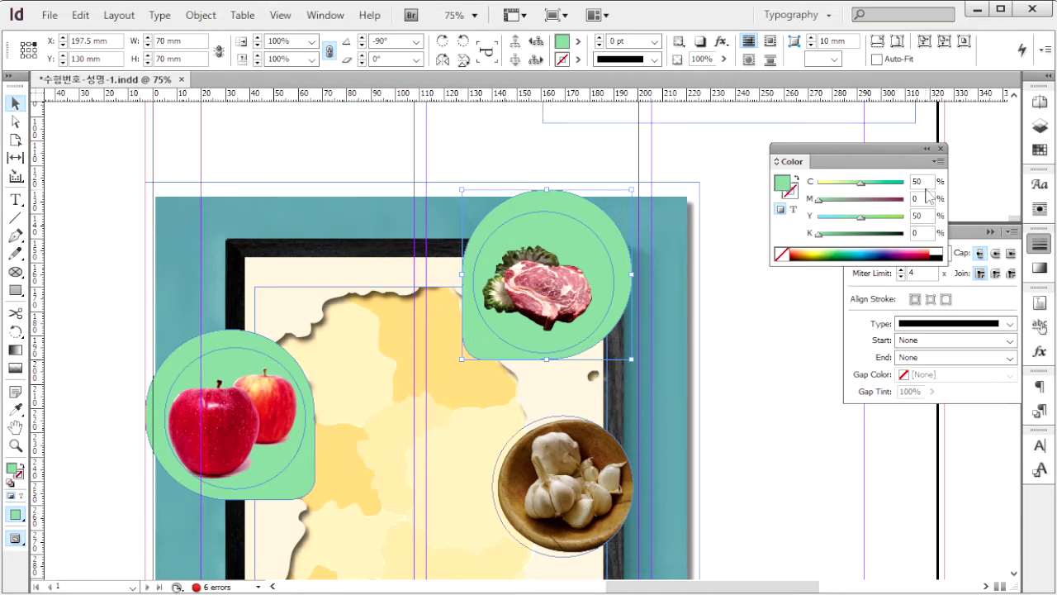
- Change the meat drop's fill to yellow by setting its cyan to 0%
click(928, 182)
text(0)
key(Tab)
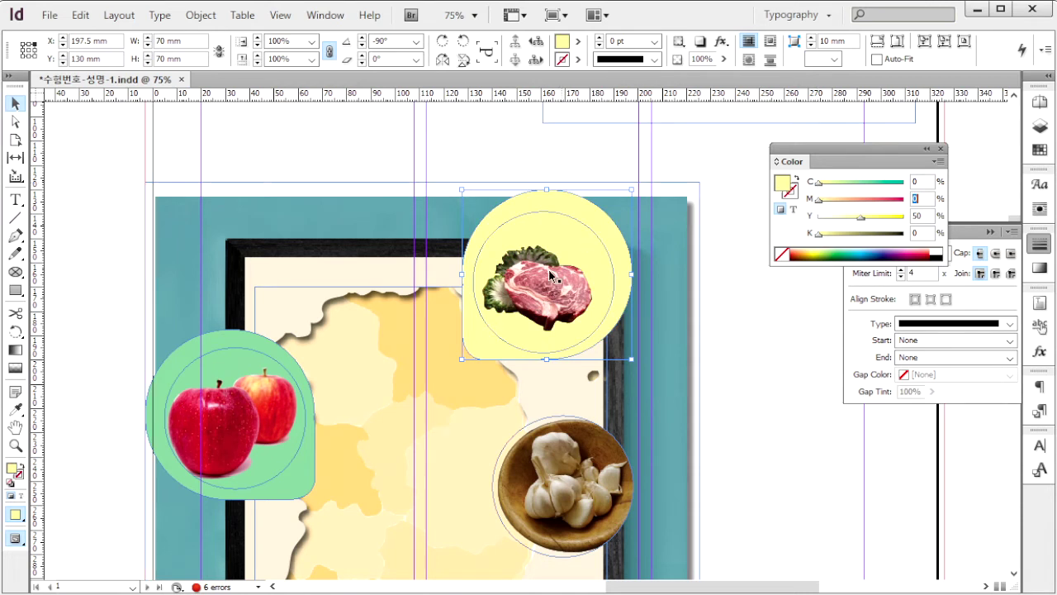
- Copy the yellow drop behind the garlic bowl and rotate the copy to about -131° so its tip faces the map
scroll(548, 269, down, 3)
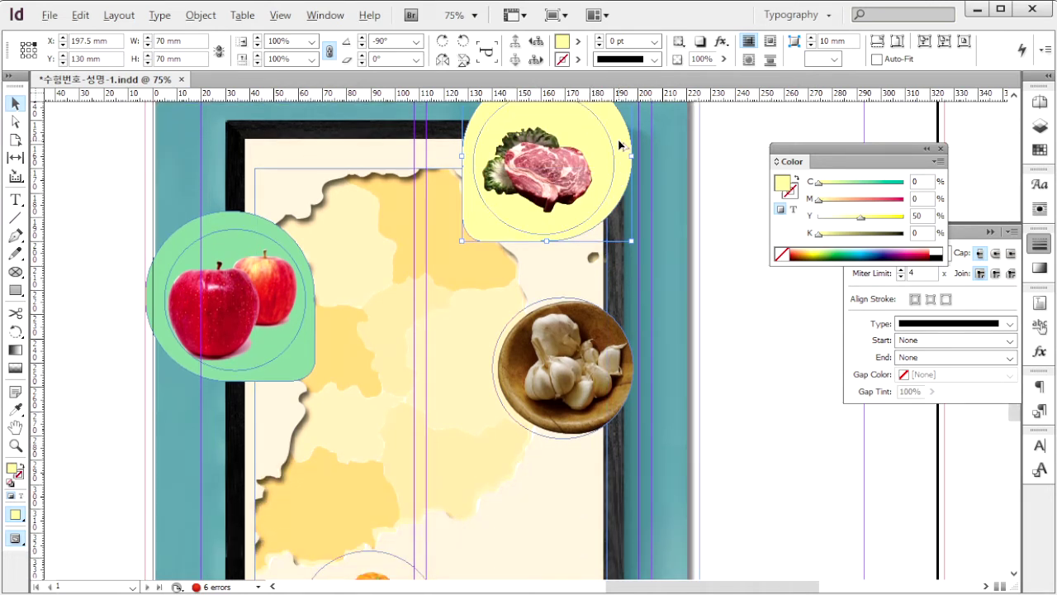
click(629, 363)
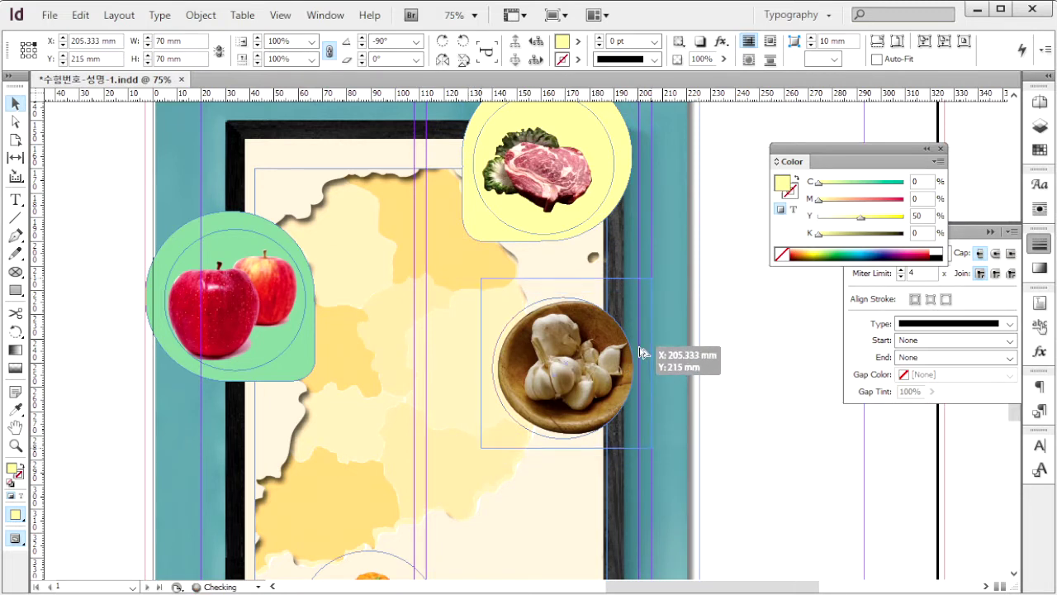
drag(640, 353, 636, 354)
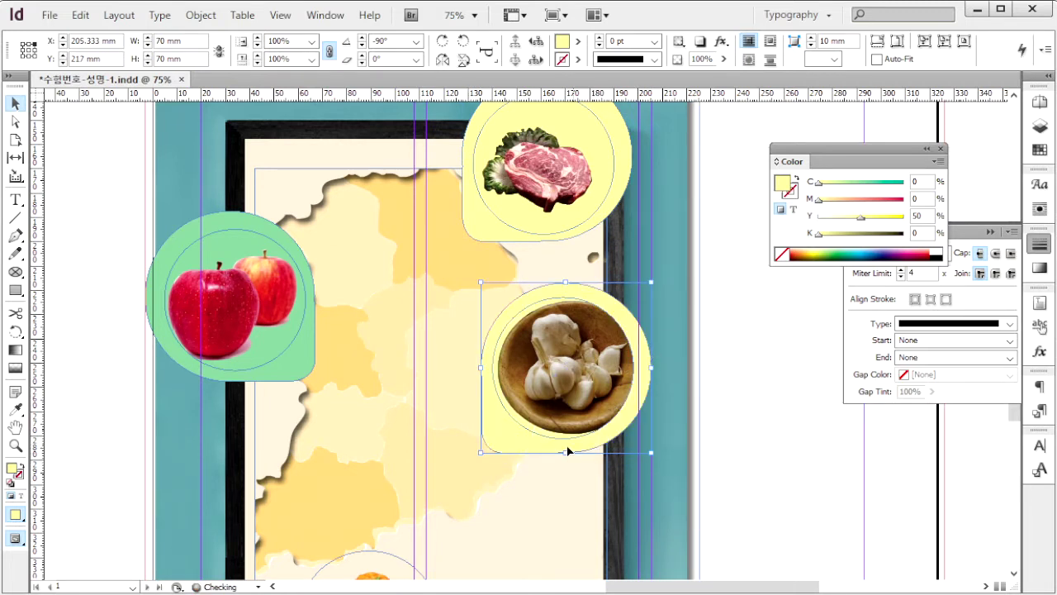
drag(477, 460, 438, 377)
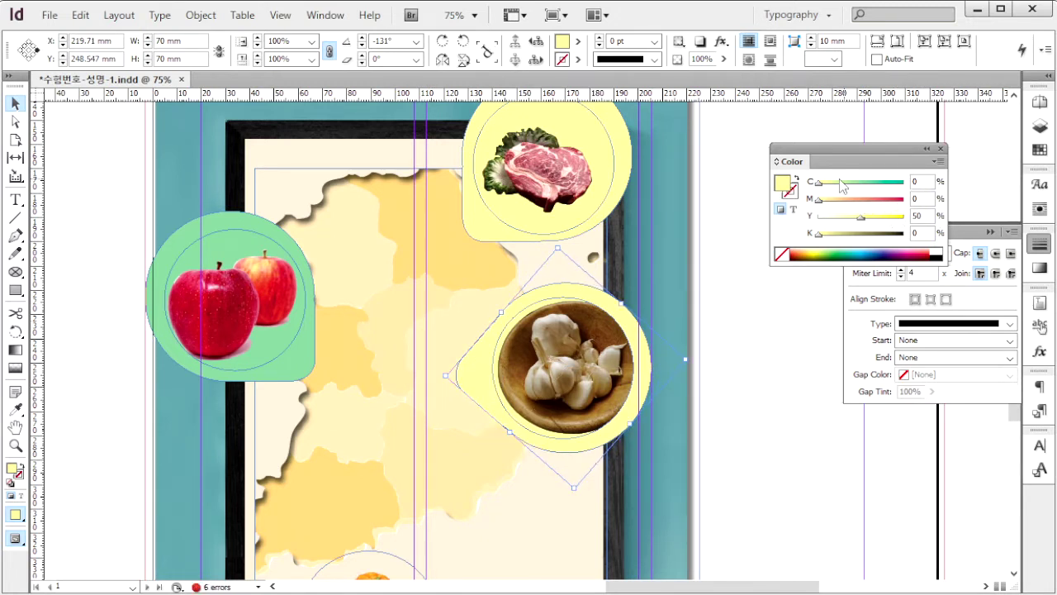
- Change the garlic drop's fill to light blue with C 50, M 0, Y 0, K 0
double_click(921, 182)
text(50)
key(Tab)
key(Tab)
text(0)
key(Tab)
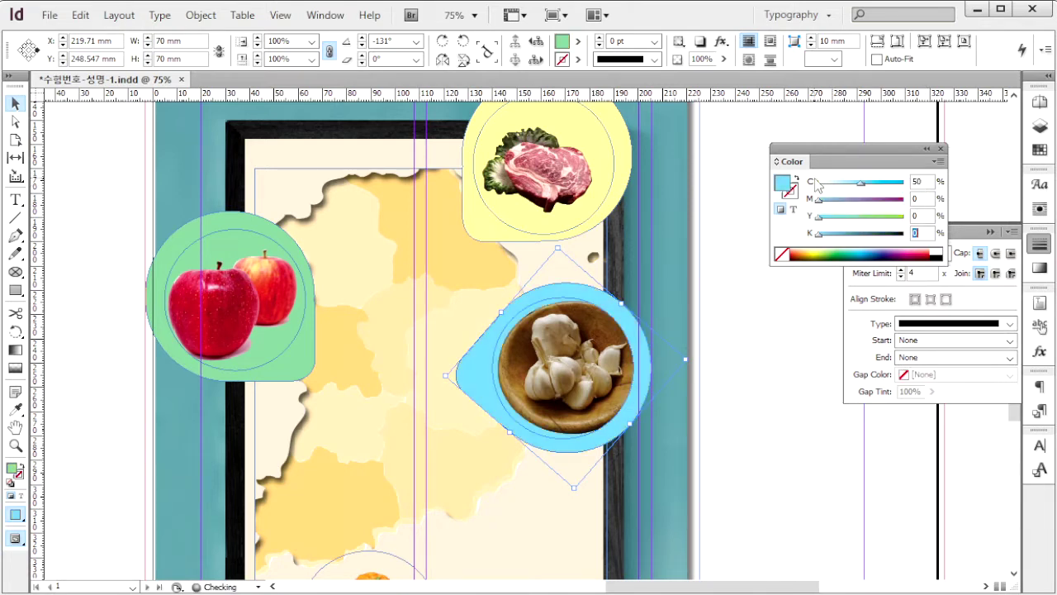
- Copy the blue drop behind the single orange and change the copy's fill to pink with C 0, M 50, Y 0, K 0
scroll(669, 309, down, 5)
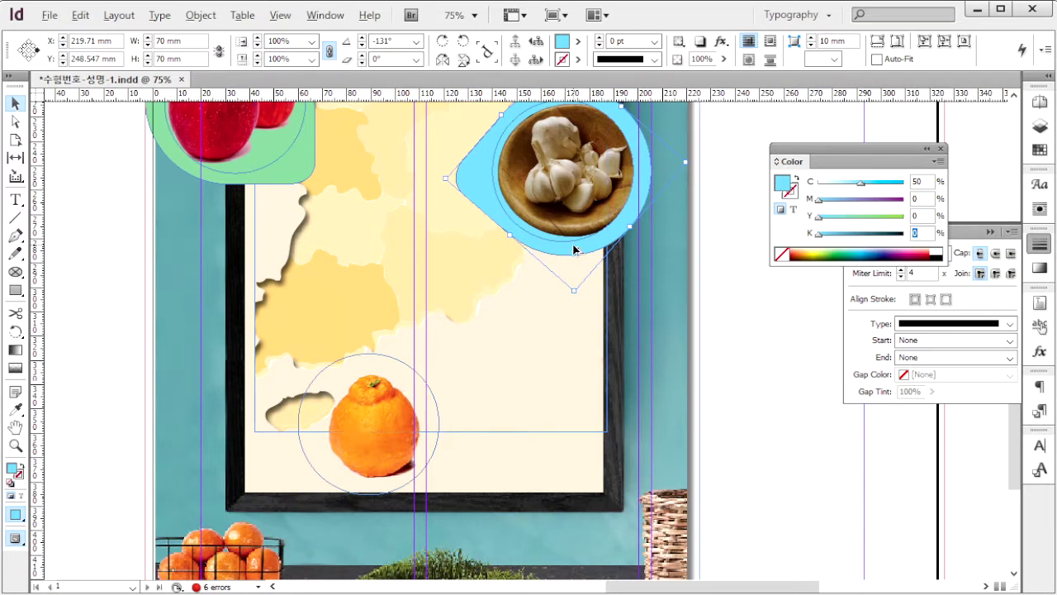
drag(574, 249, 384, 503)
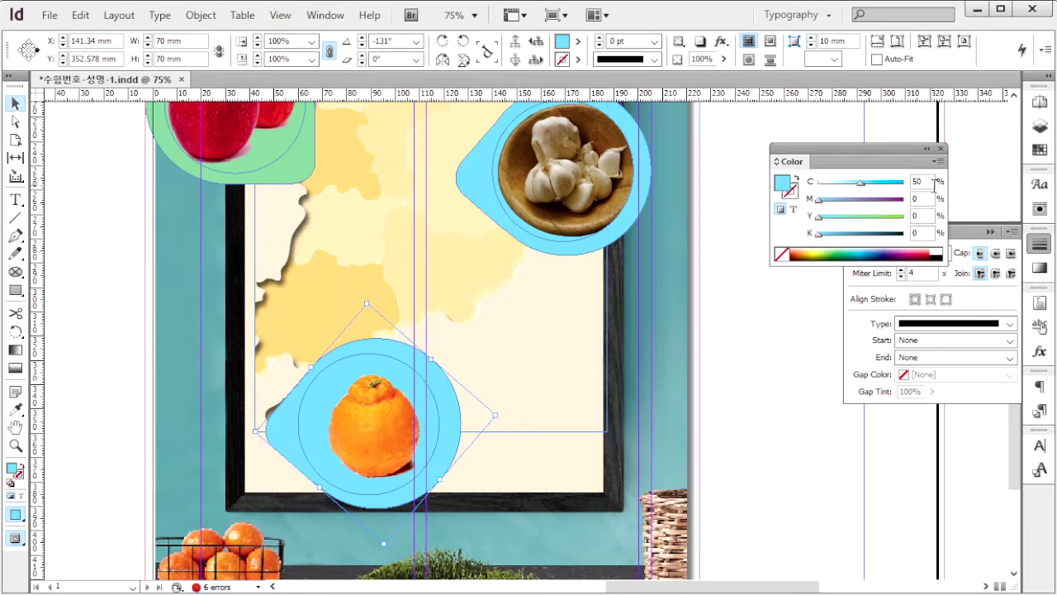
double_click(932, 181)
text(0)
key(Return)
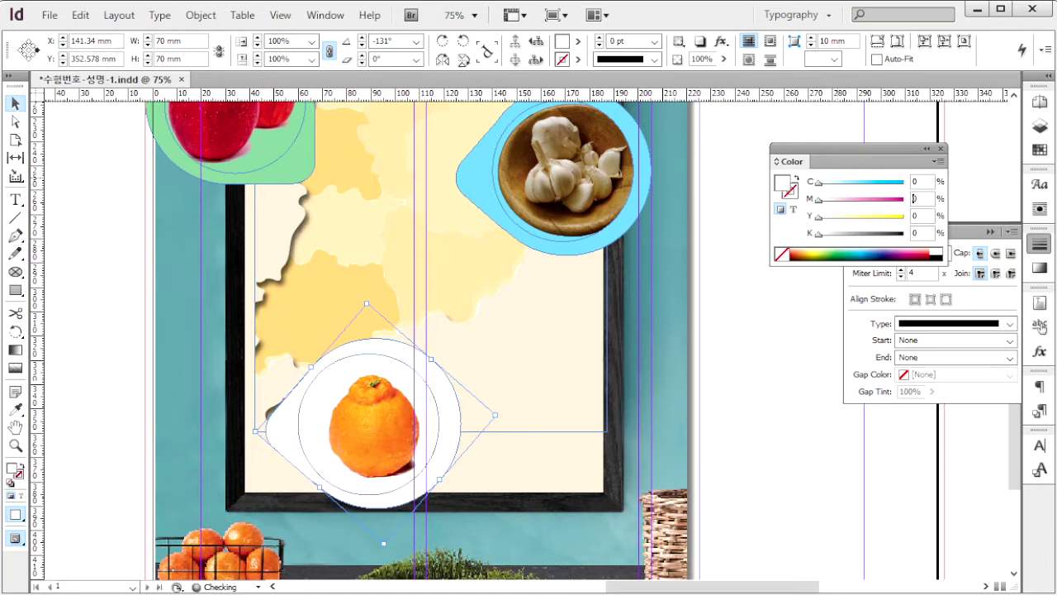
text(50)
key(Return)
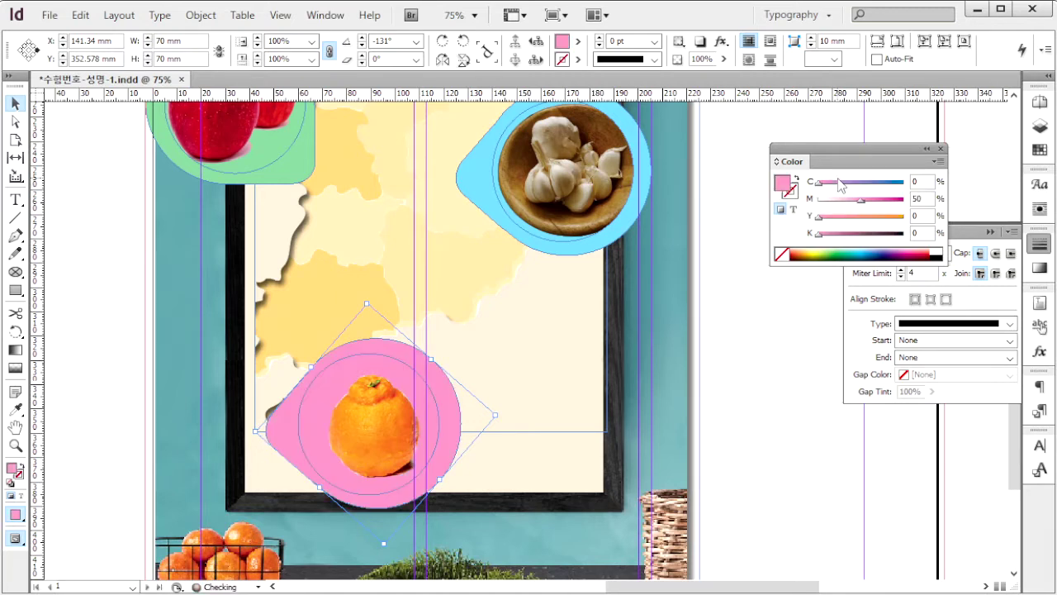
- Compare with 1급-101.jpg and apply a linear Gradient Feather at about 151° to the green drop behind the apples
scroll(652, 426, up, 5)
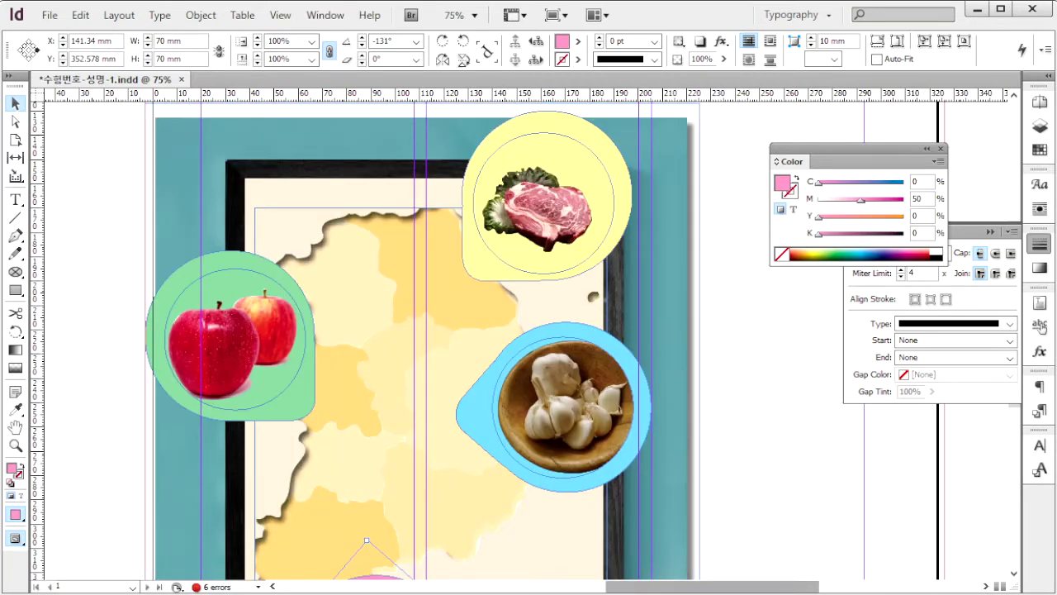
key(alt+Tab)
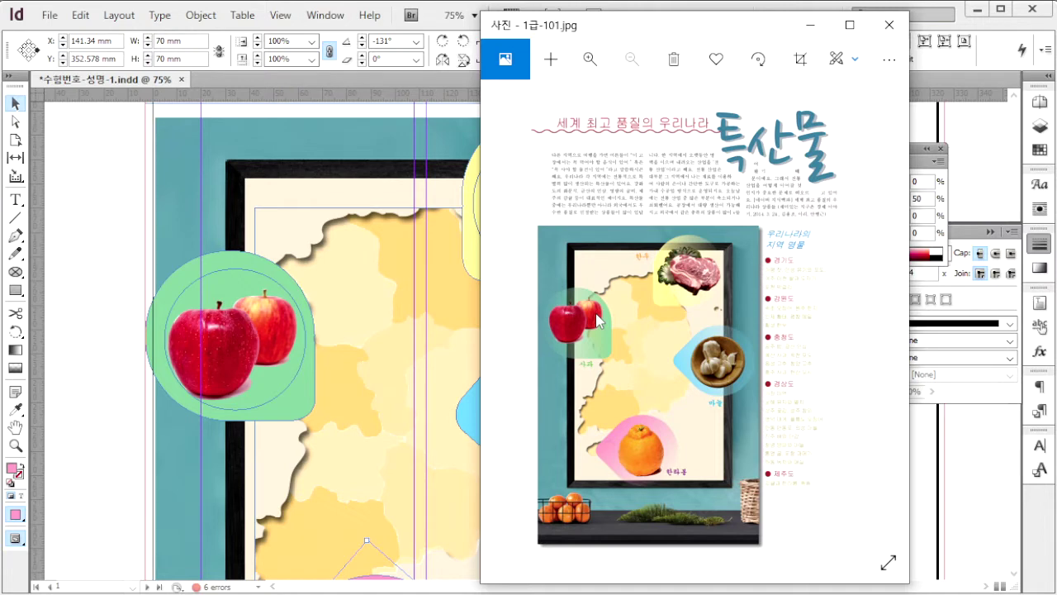
click(213, 269)
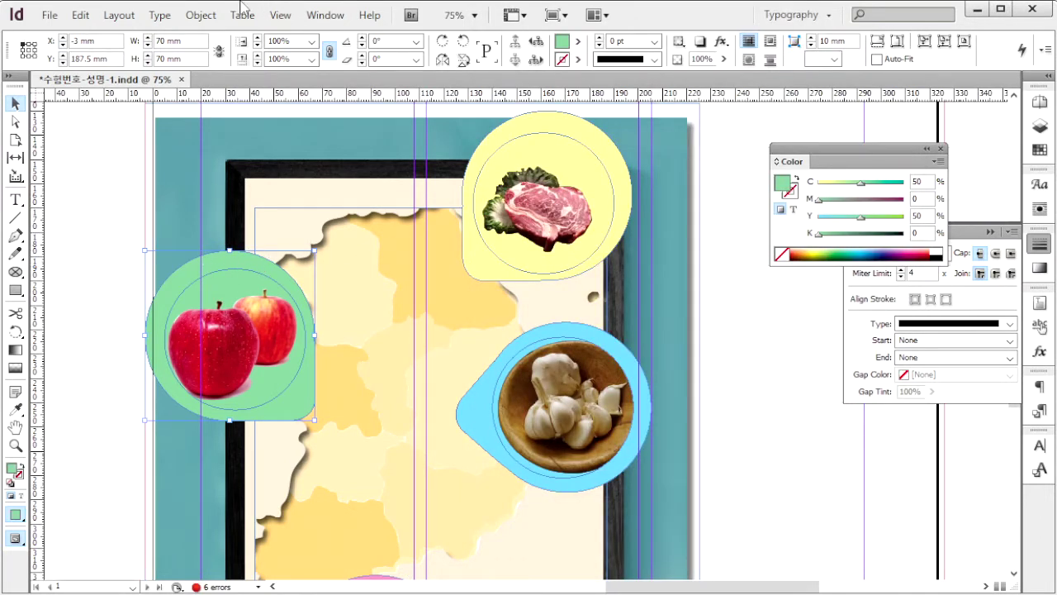
click(201, 15)
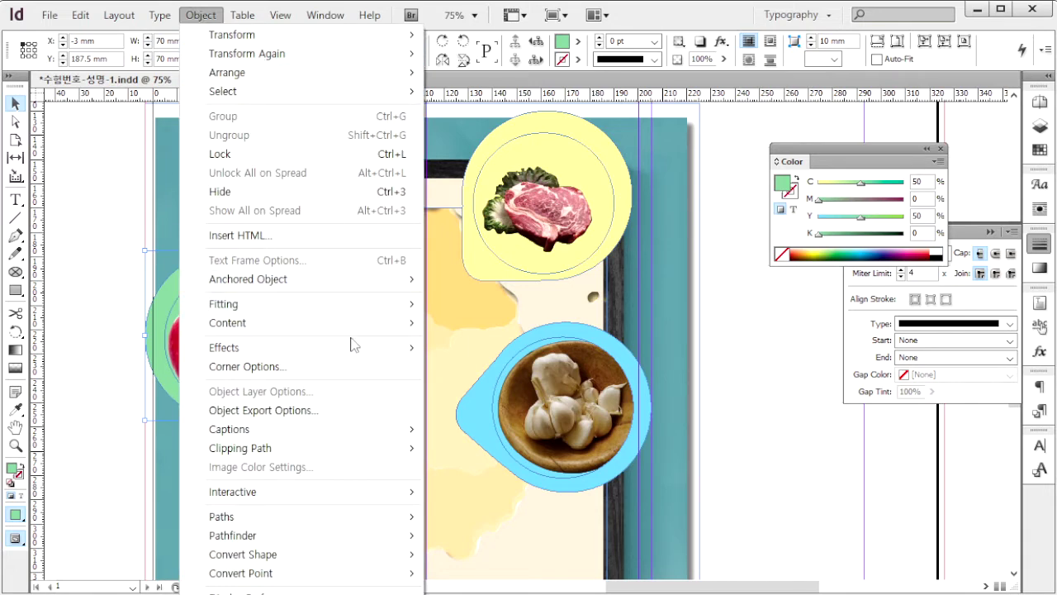
mouse_move(355, 350)
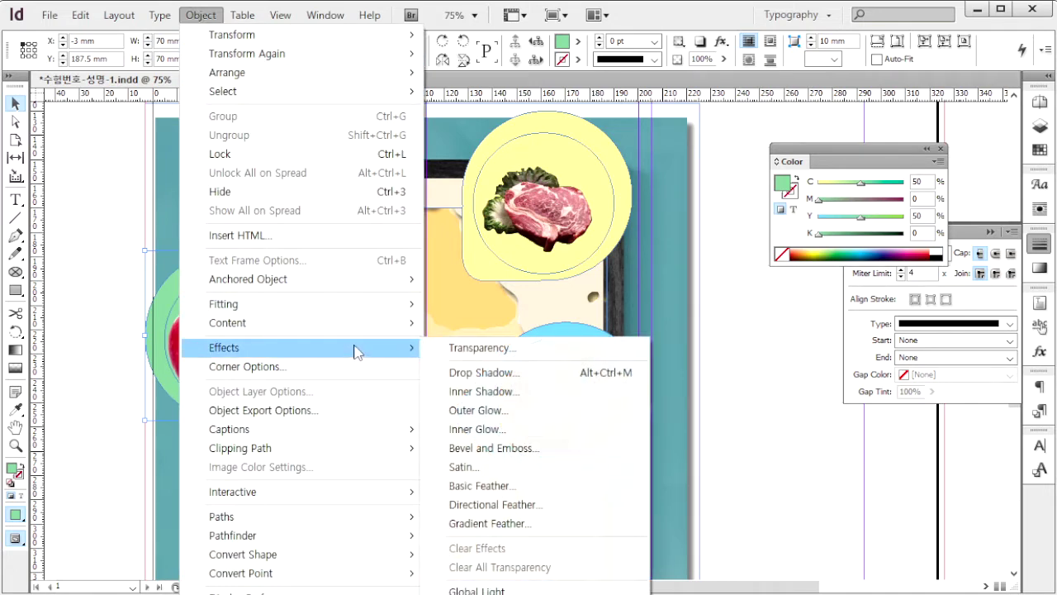
click(587, 523)
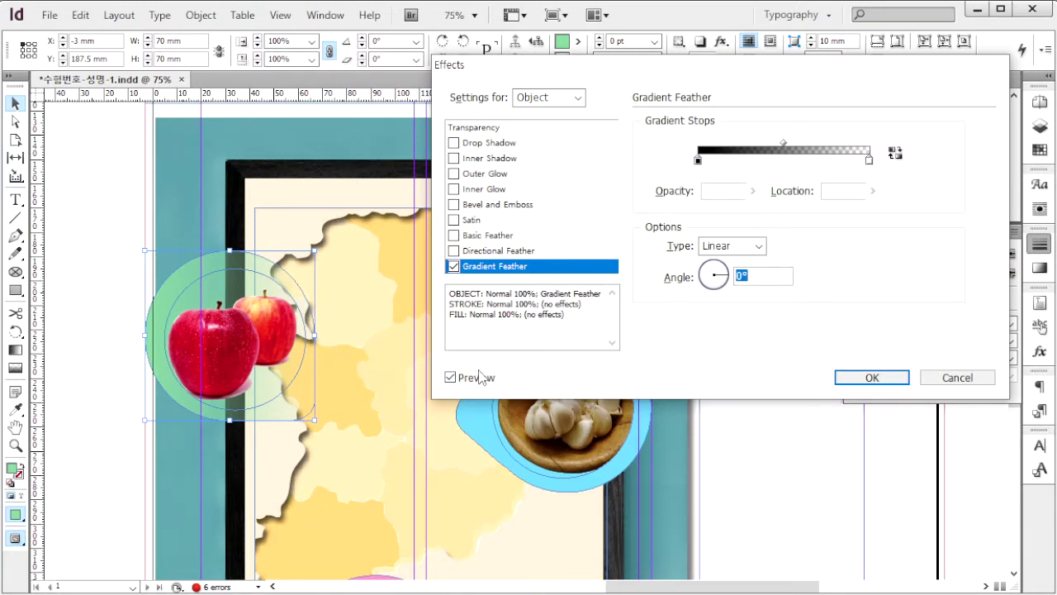
drag(723, 281, 702, 269)
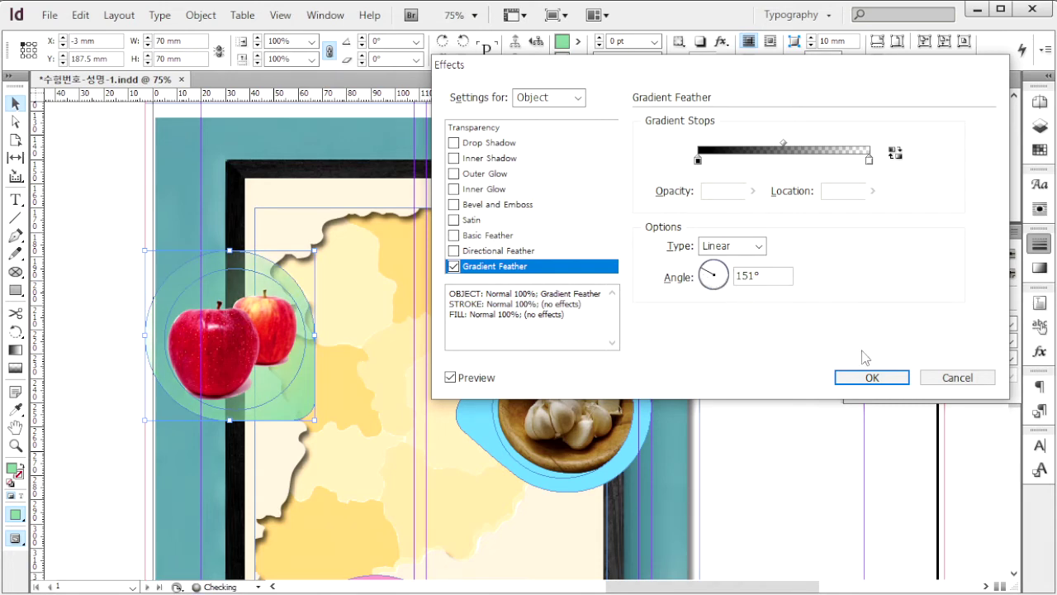
click(872, 378)
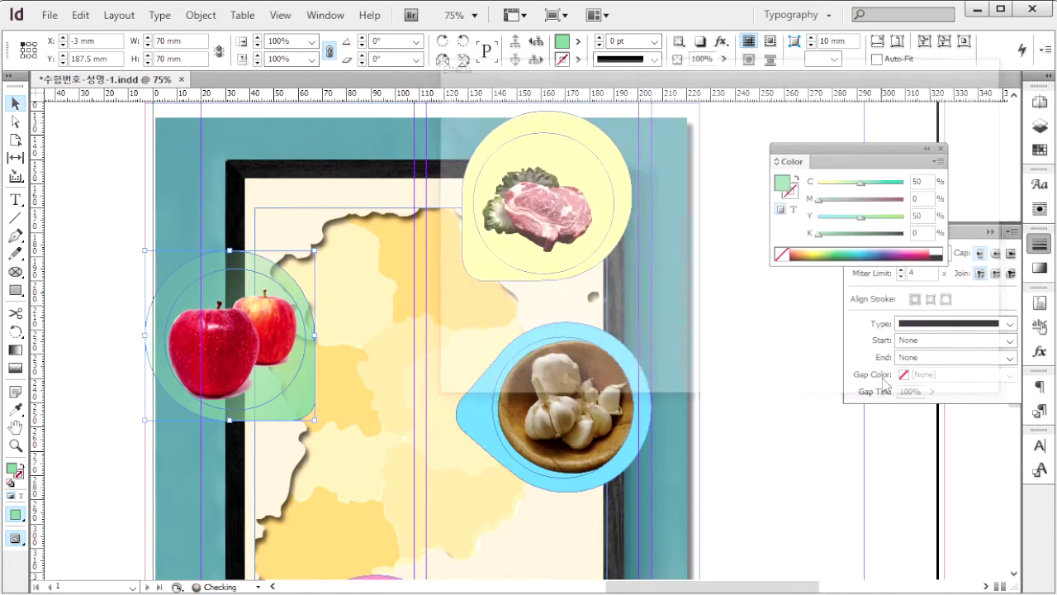
- Apply a linear Gradient Feather at about 65° to the yellow drop behind the meat
click(612, 157)
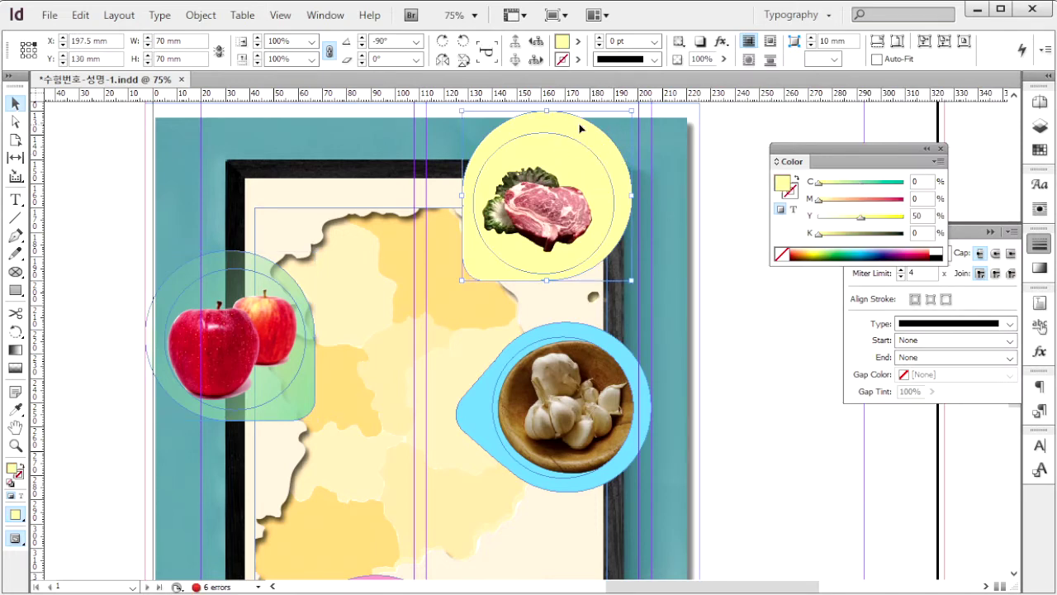
click(200, 17)
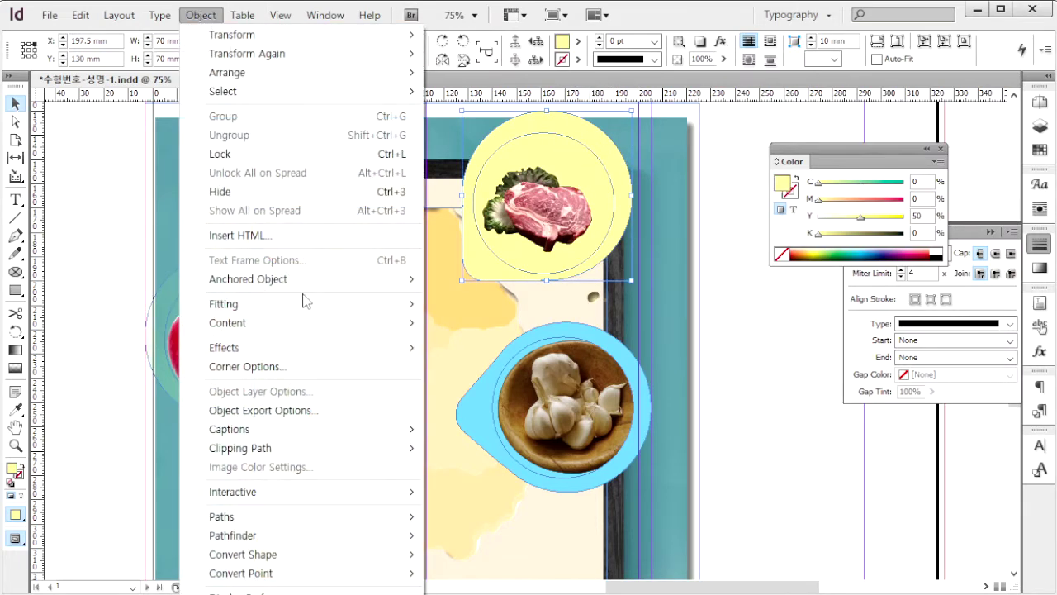
mouse_move(353, 349)
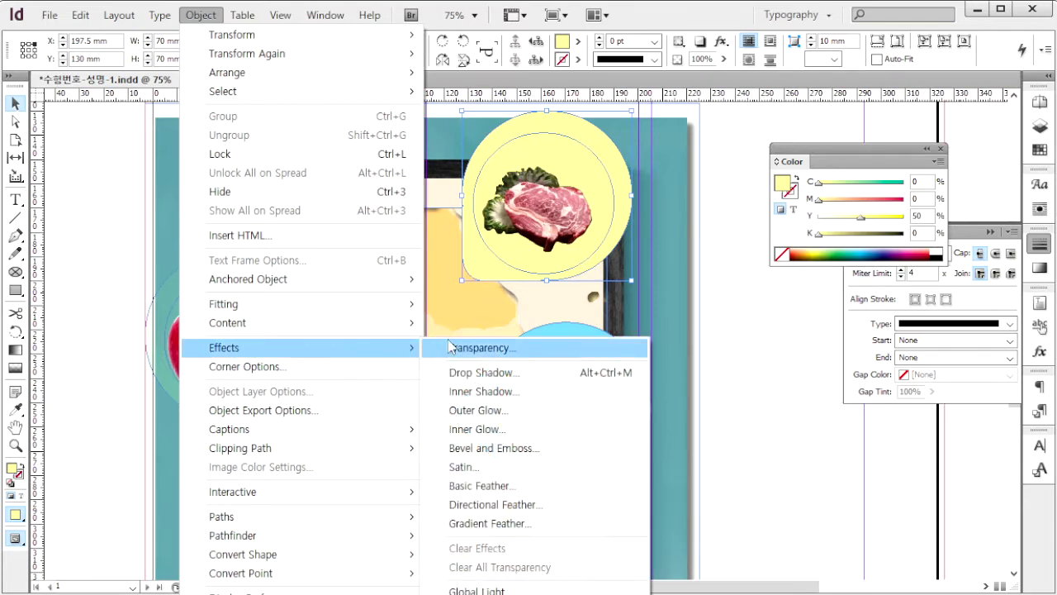
click(494, 523)
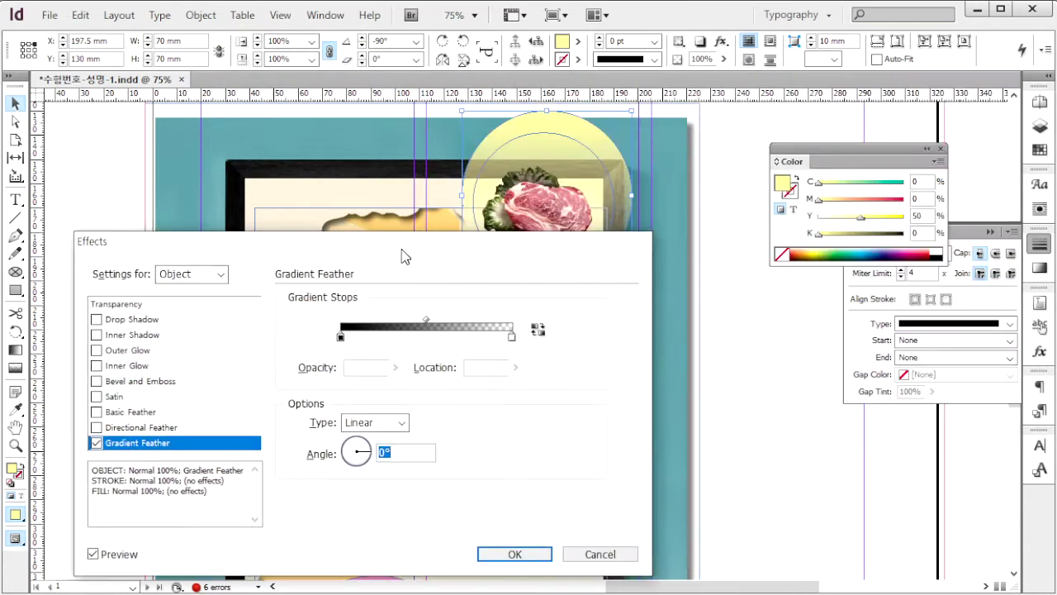
mouse_move(402, 255)
mouse_down()
mouse_move(513, 226)
mouse_move(326, 151)
mouse_move(873, 153)
mouse_move(331, 229)
mouse_move(328, 205)
mouse_up()
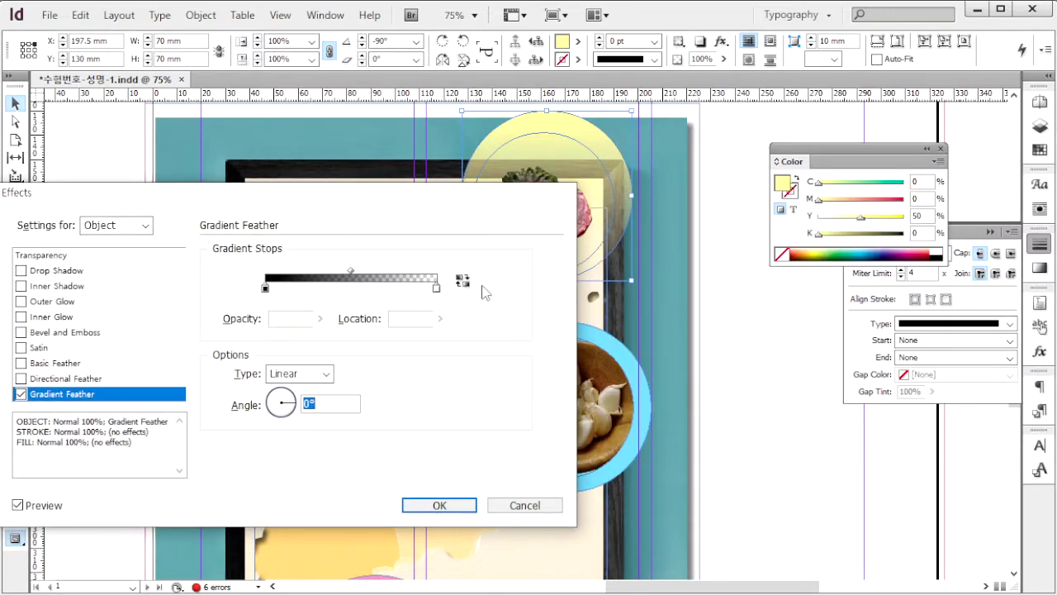
click(286, 395)
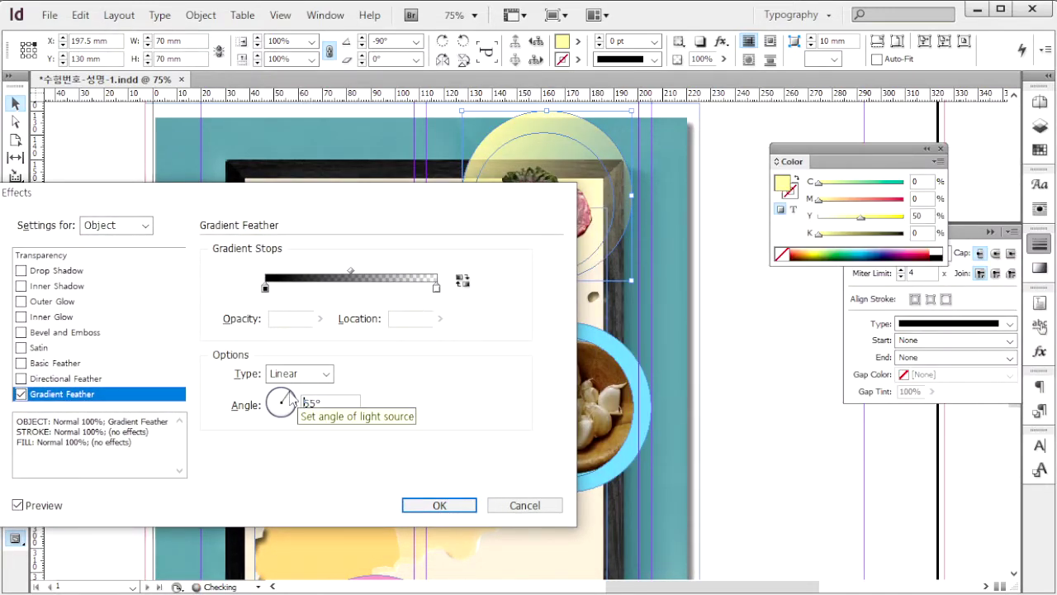
click(440, 504)
- Apply a linear Gradient Feather at about 104° to the light blue drop behind the garlic bowl
scroll(676, 343, down, 2)
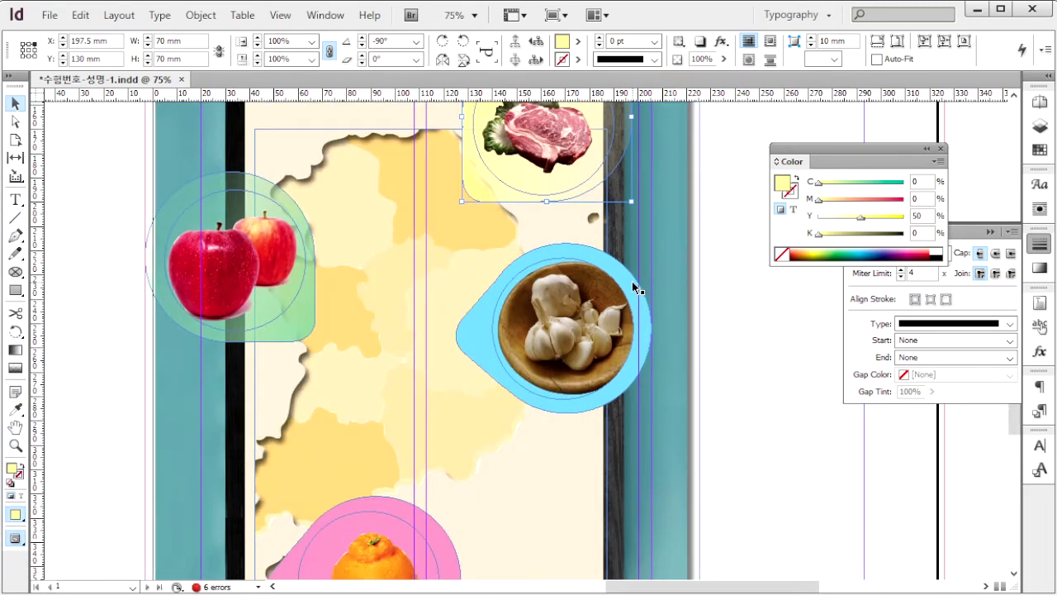
click(634, 287)
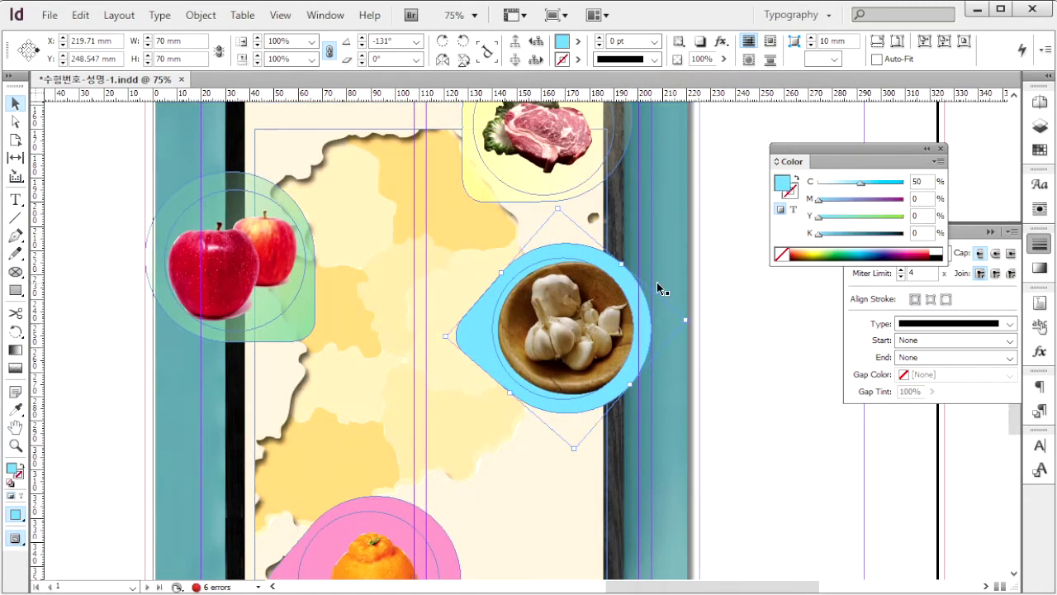
click(201, 15)
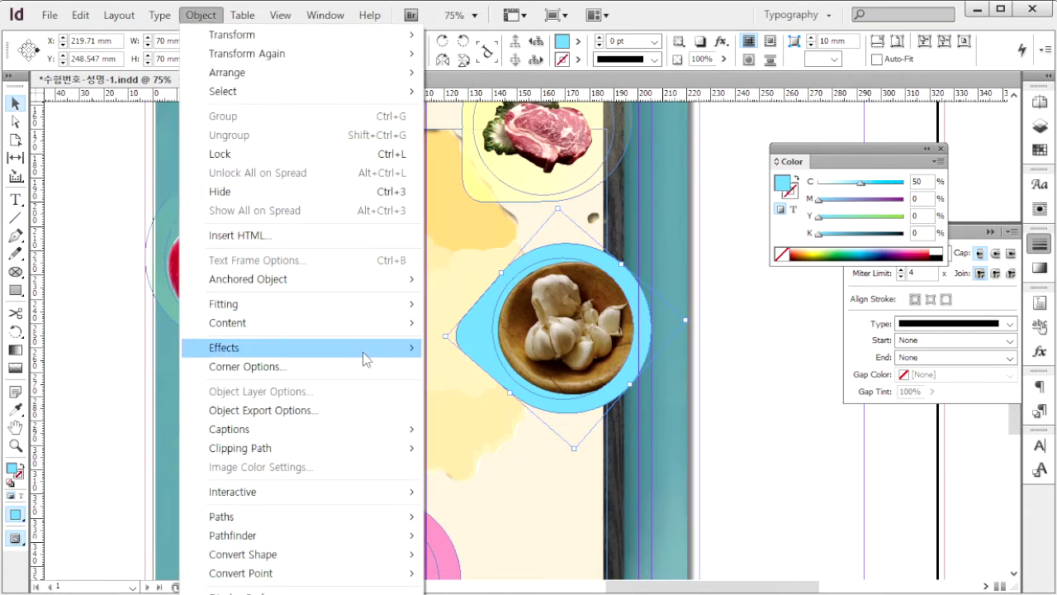
mouse_move(368, 356)
click(525, 521)
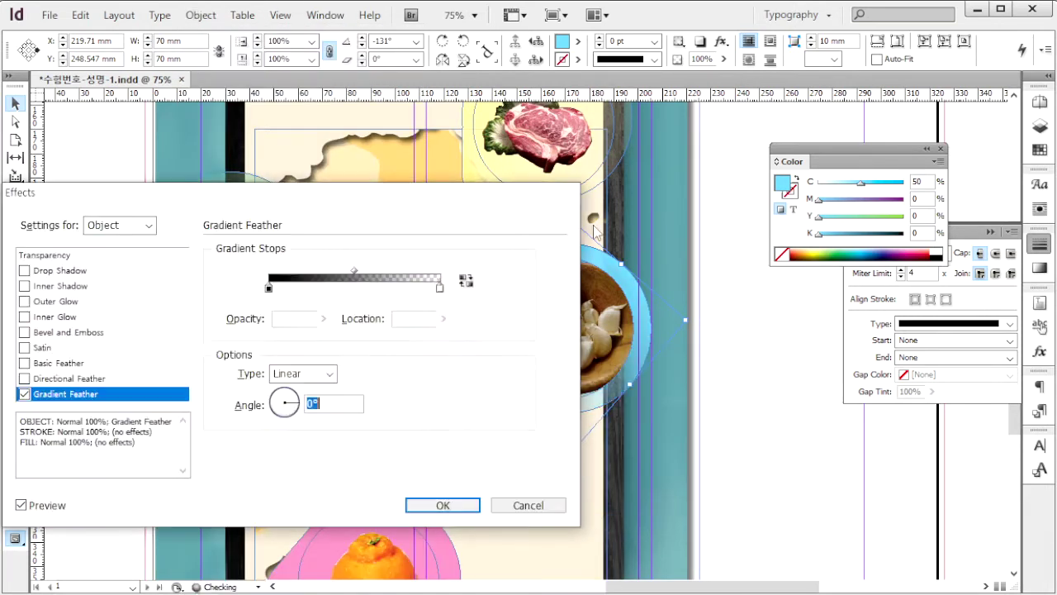
drag(302, 410, 290, 399)
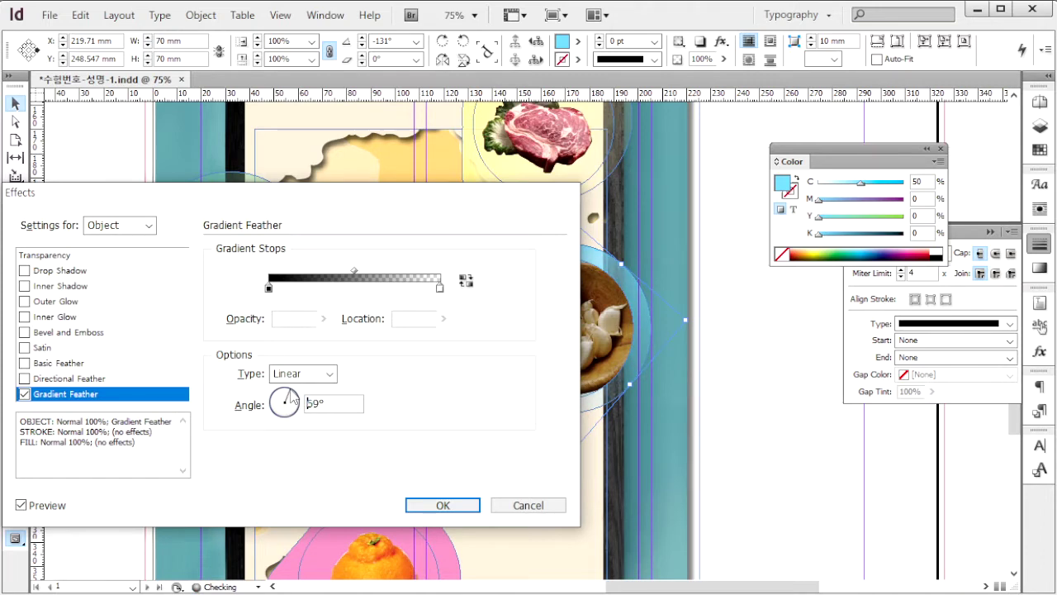
drag(383, 199, 329, 167)
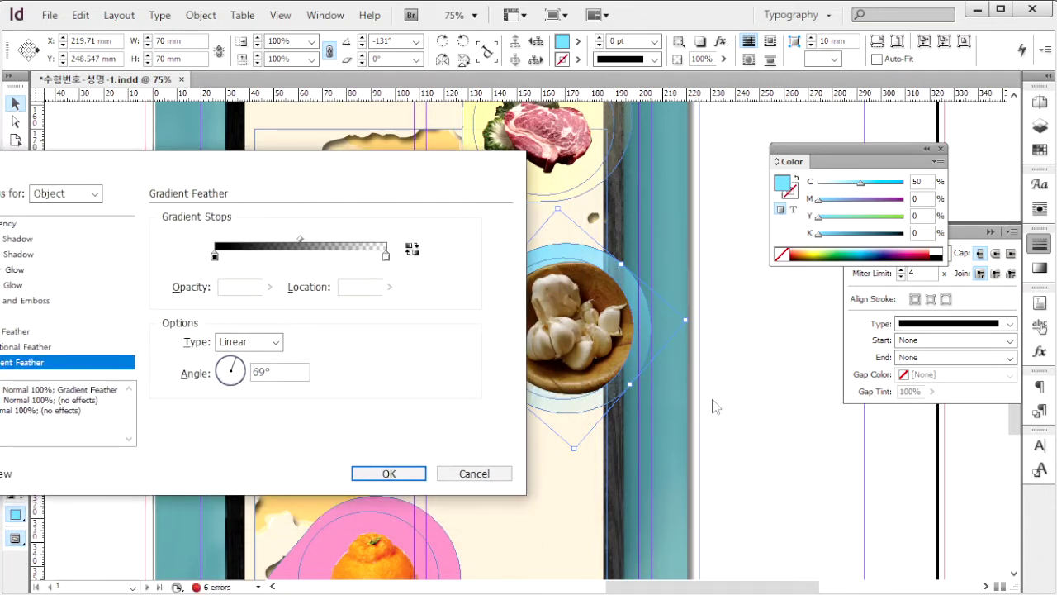
key(shift+Up)
click(229, 364)
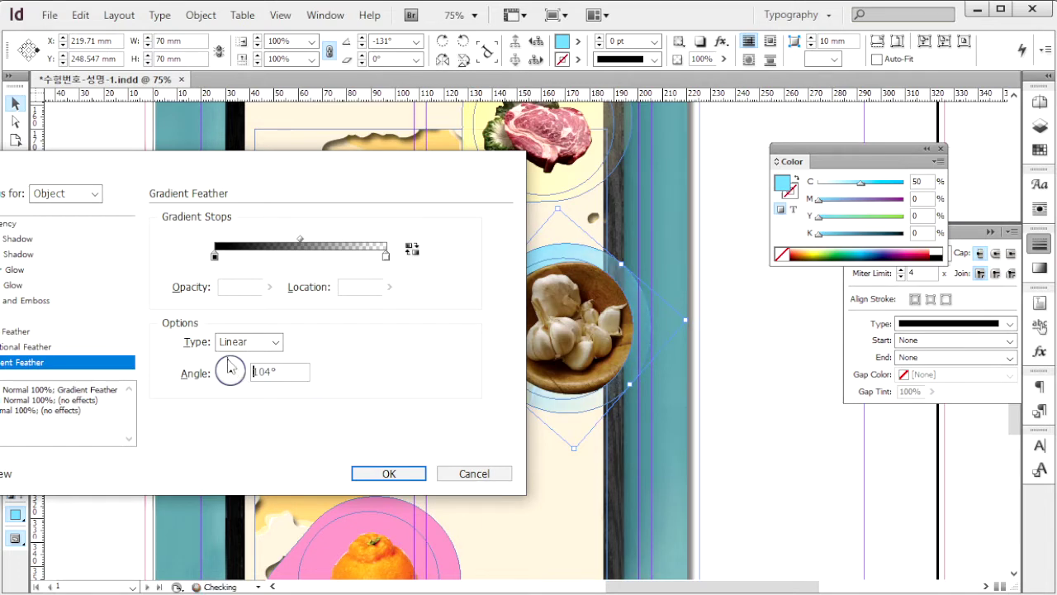
click(389, 474)
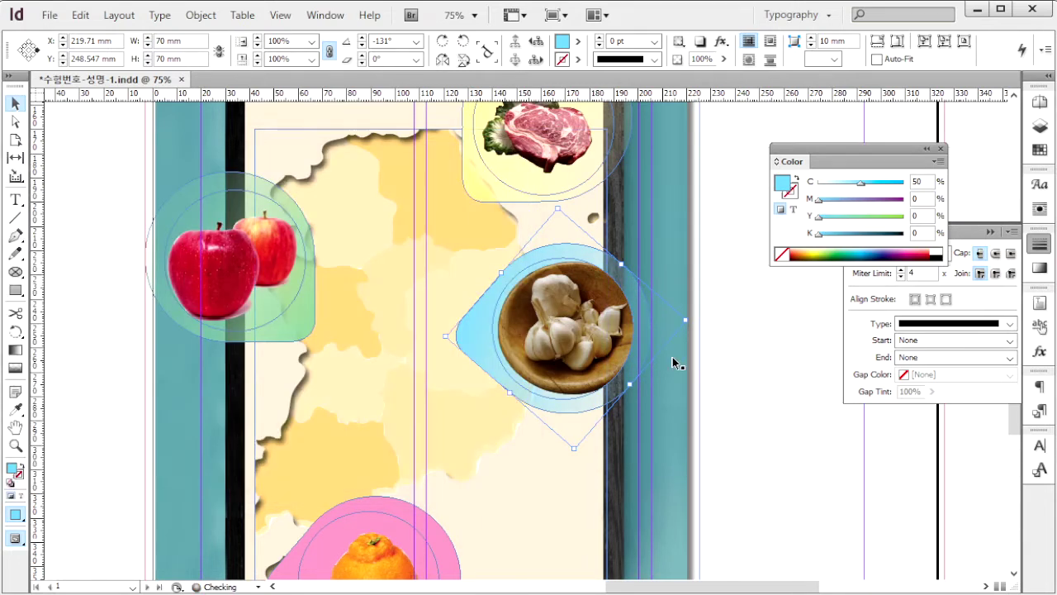
- Select the pink drop behind the single orange
scroll(672, 361, down, 2)
scroll(672, 361, left, 3)
scroll(734, 466, right, 3)
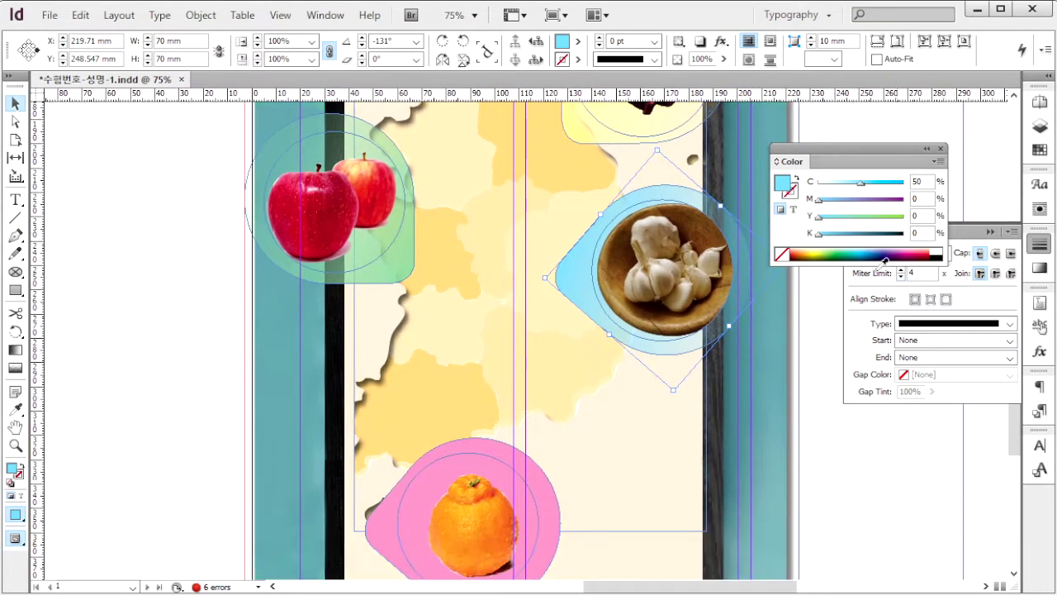
drag(734, 465, 726, 290)
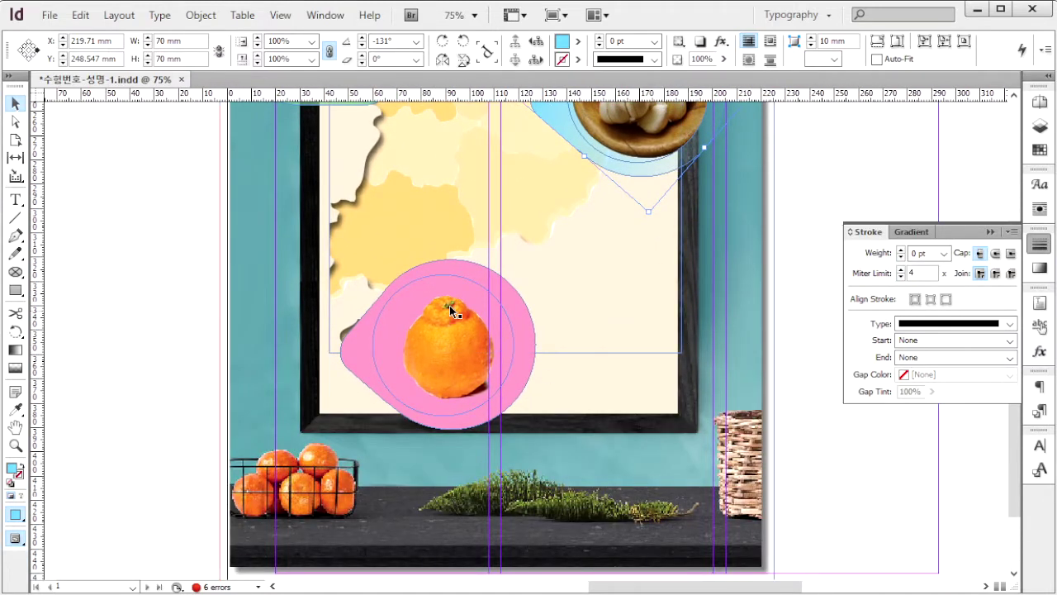
click(506, 289)
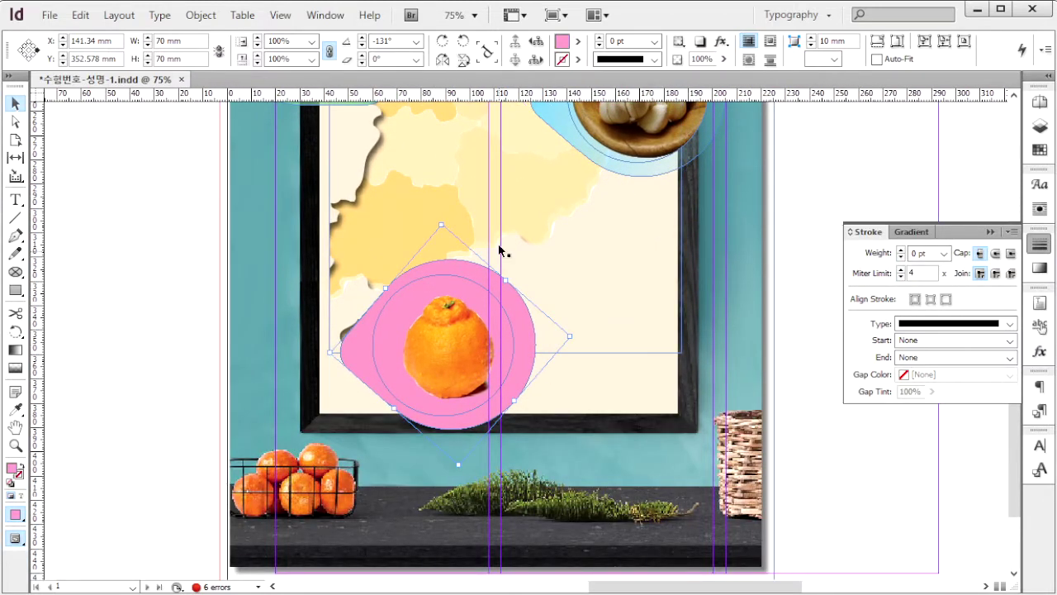
click(201, 15)
mouse_move(333, 349)
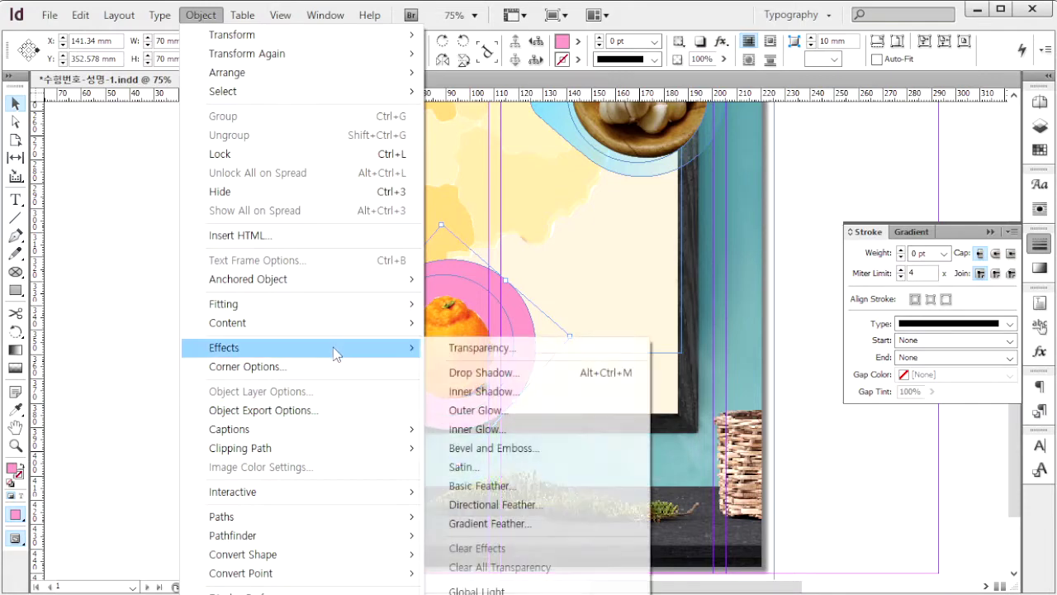
click(503, 539)
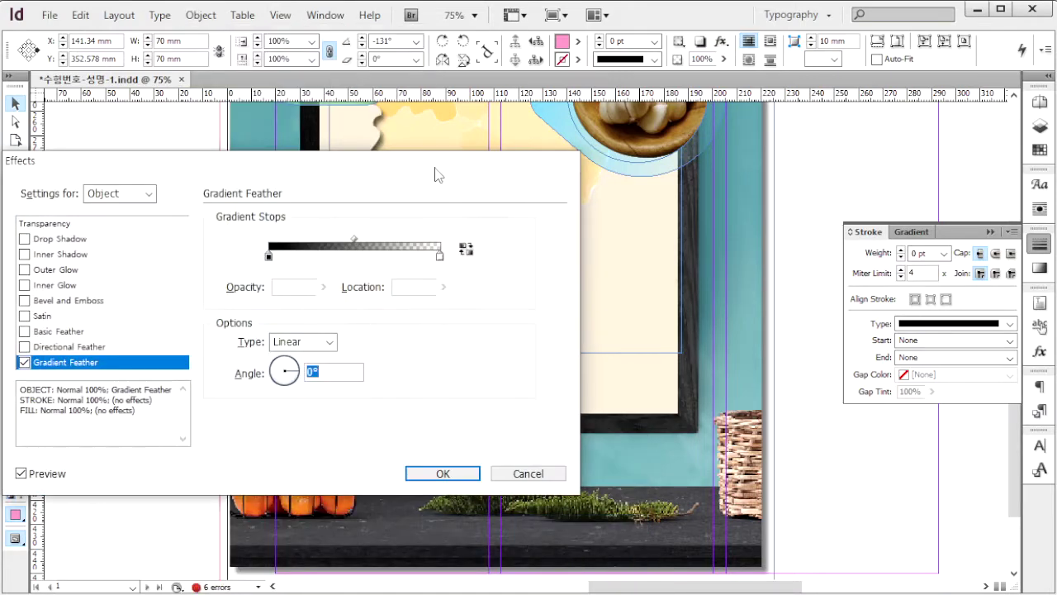
mouse_move(435, 173)
mouse_down()
mouse_move(878, 132)
mouse_move(773, 141)
mouse_up()
click(863, 443)
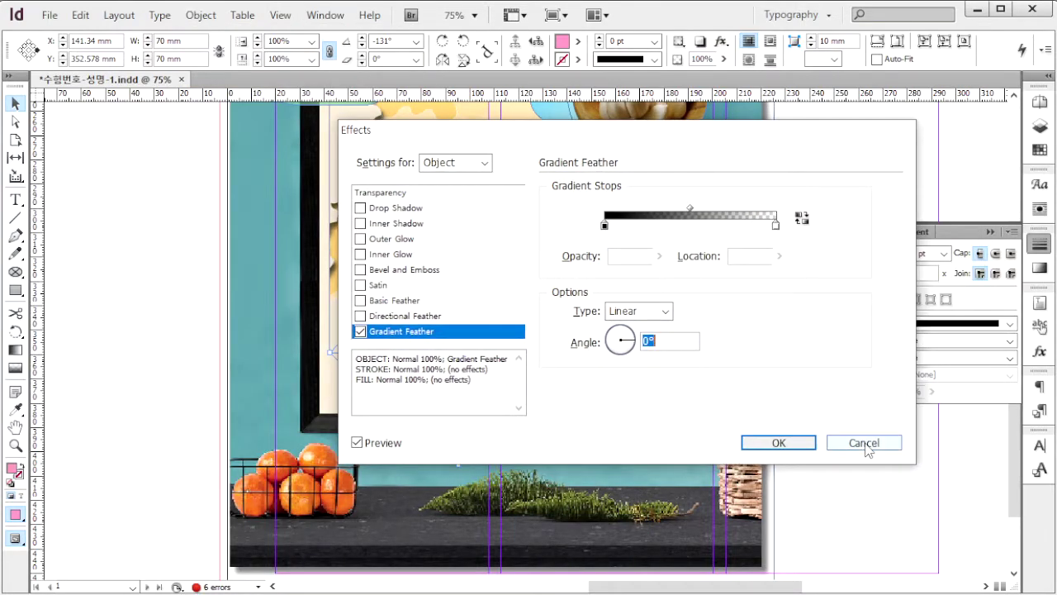
- Apply a linear Gradient Feather at about 97° to the pink drop behind the single orange
scroll(734, 396, right, 5)
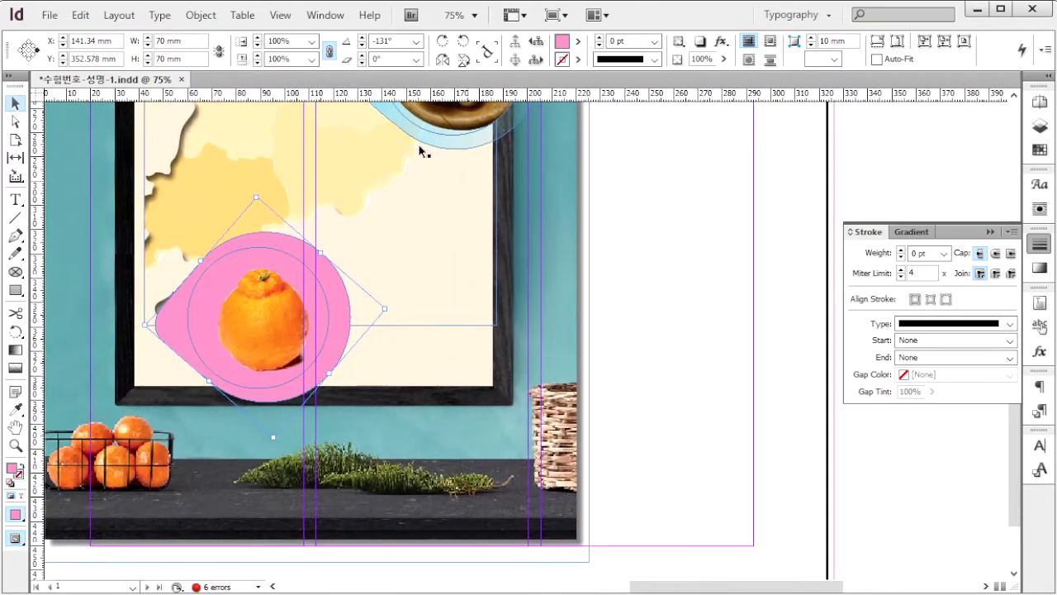
click(200, 15)
mouse_move(385, 351)
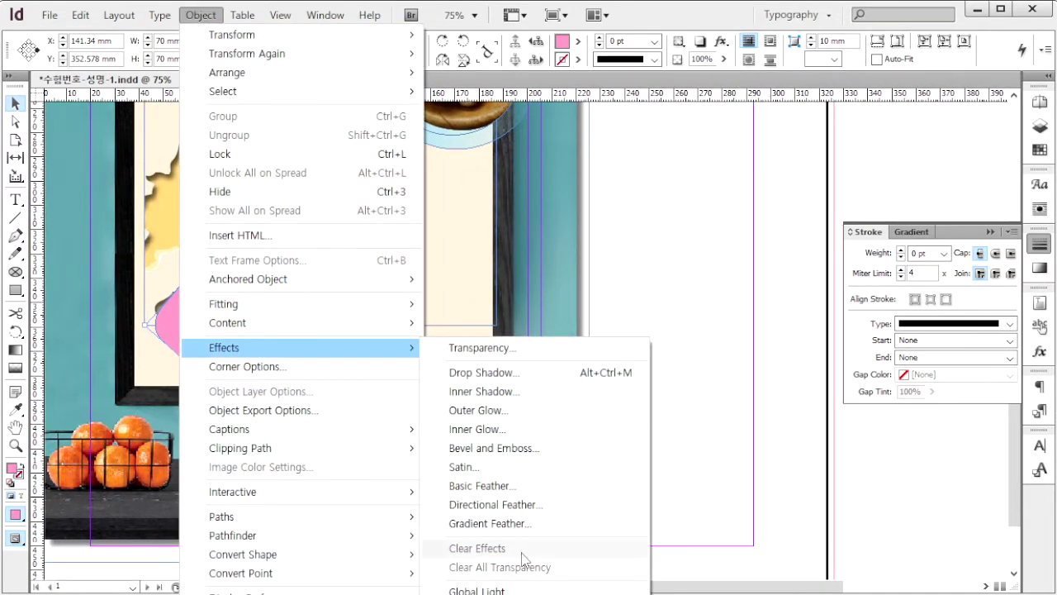
click(495, 523)
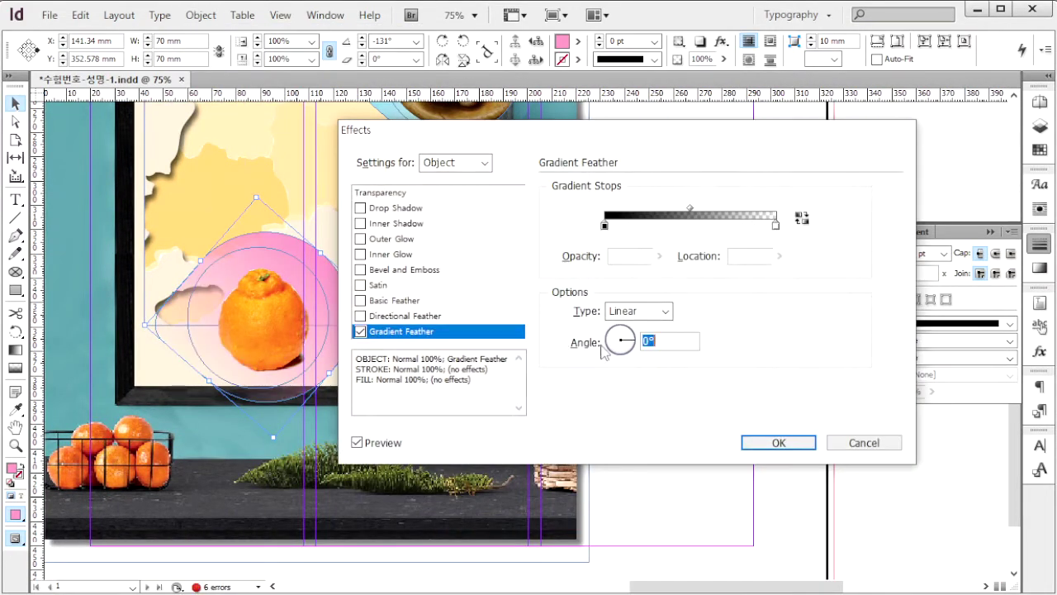
click(621, 337)
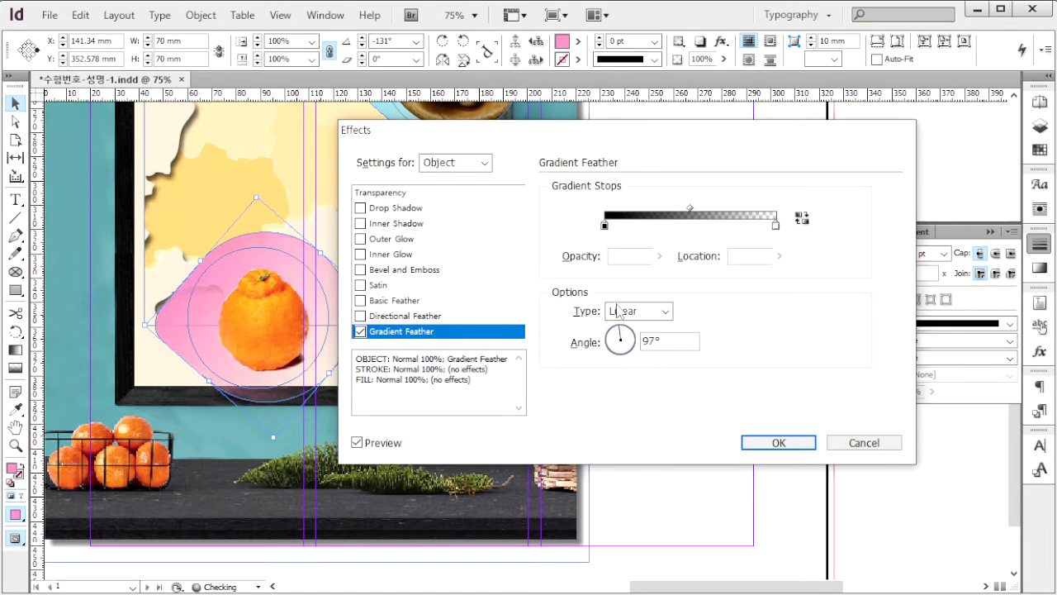
drag(618, 309, 621, 313)
click(752, 442)
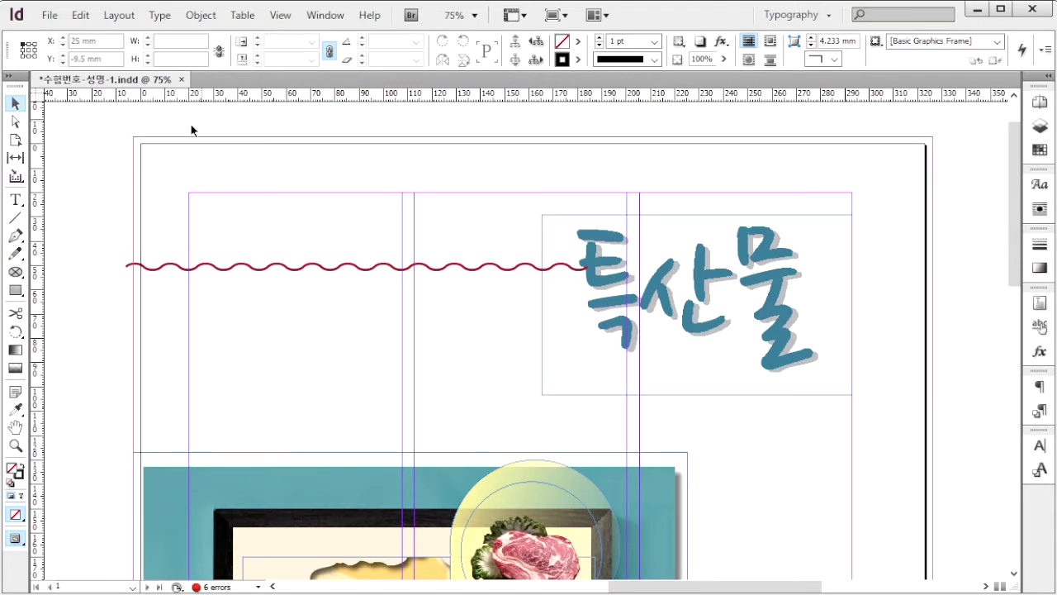
- Draw a text frame about 150 mm wide above the wavy line and set its font to Gulim at 36 pt
click(15, 200)
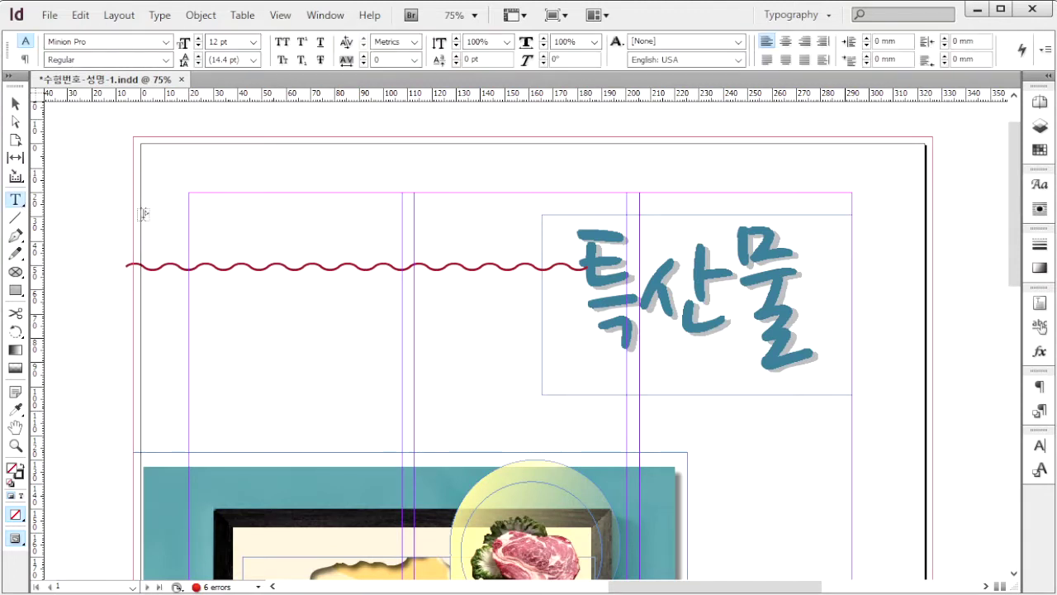
drag(158, 206, 526, 245)
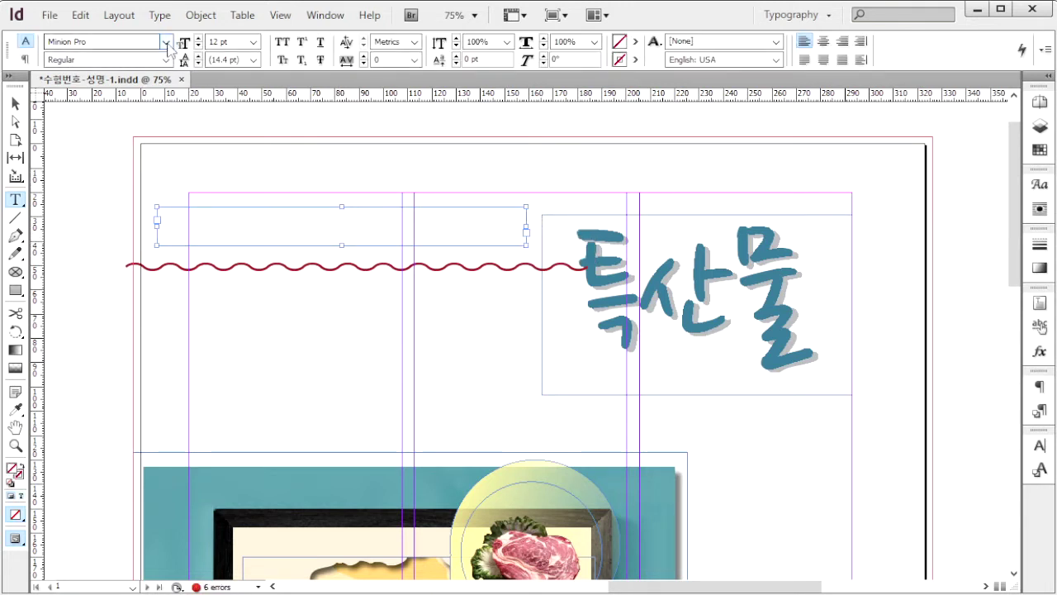
click(168, 43)
click(120, 25)
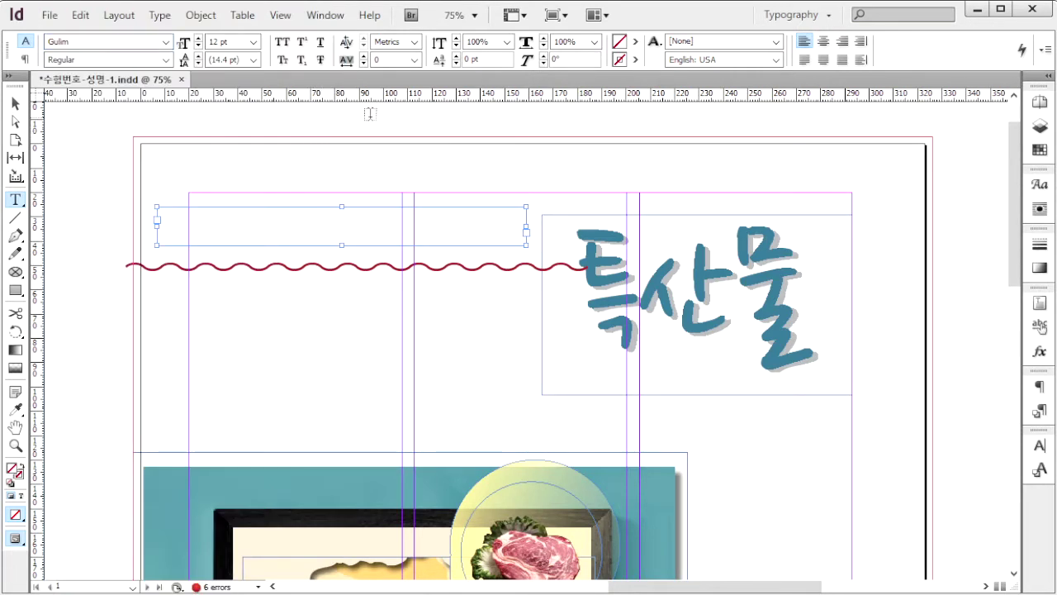
click(253, 41)
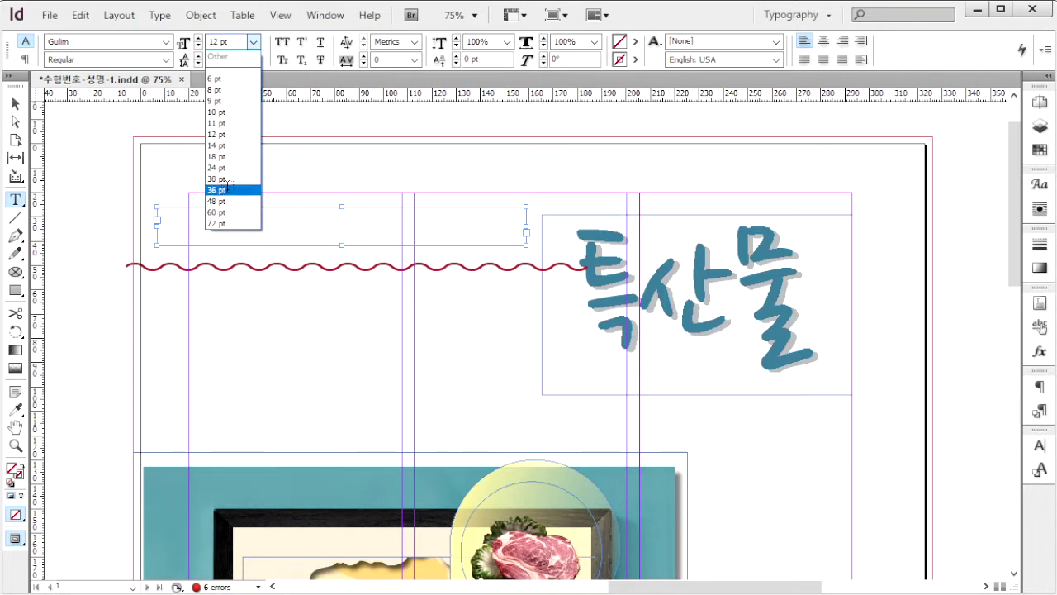
click(233, 181)
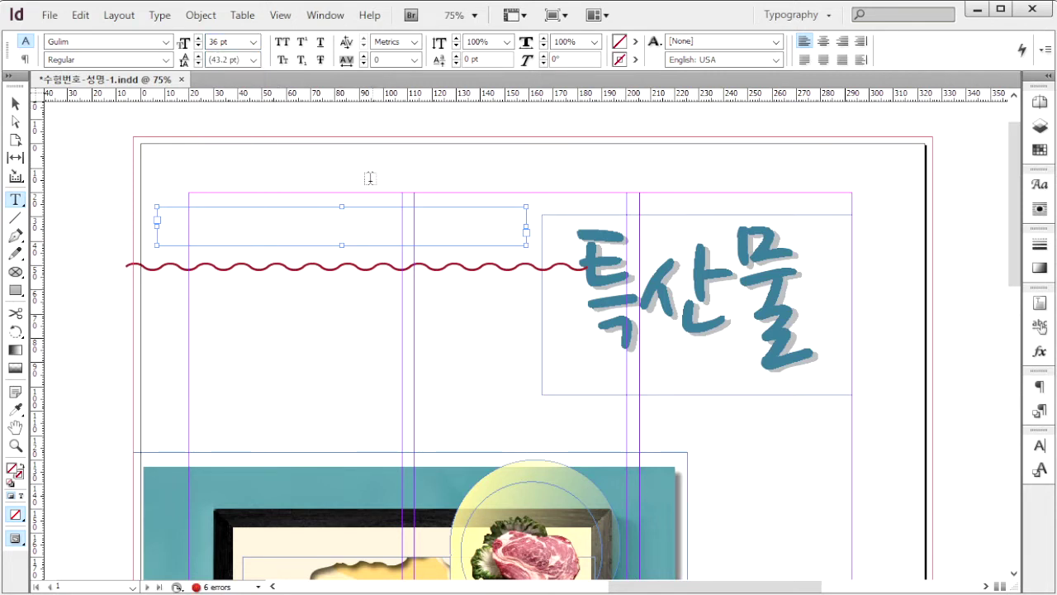
- Set the text colour in the frame above the wavy line to CMYK values C 40, M 100, Y 100, K 0
click(317, 228)
key(F6)
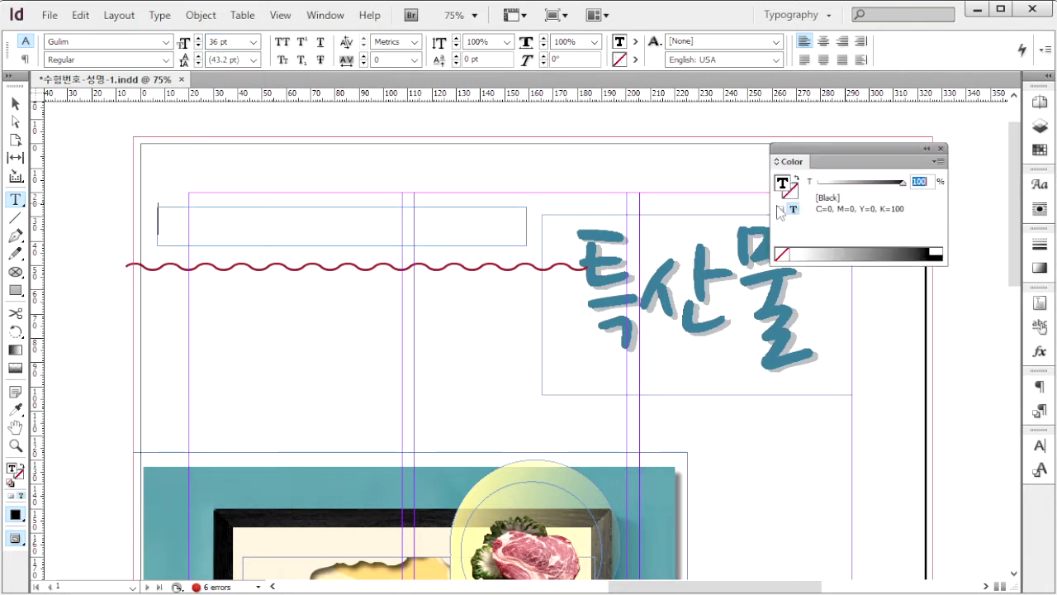
drag(933, 162, 711, 127)
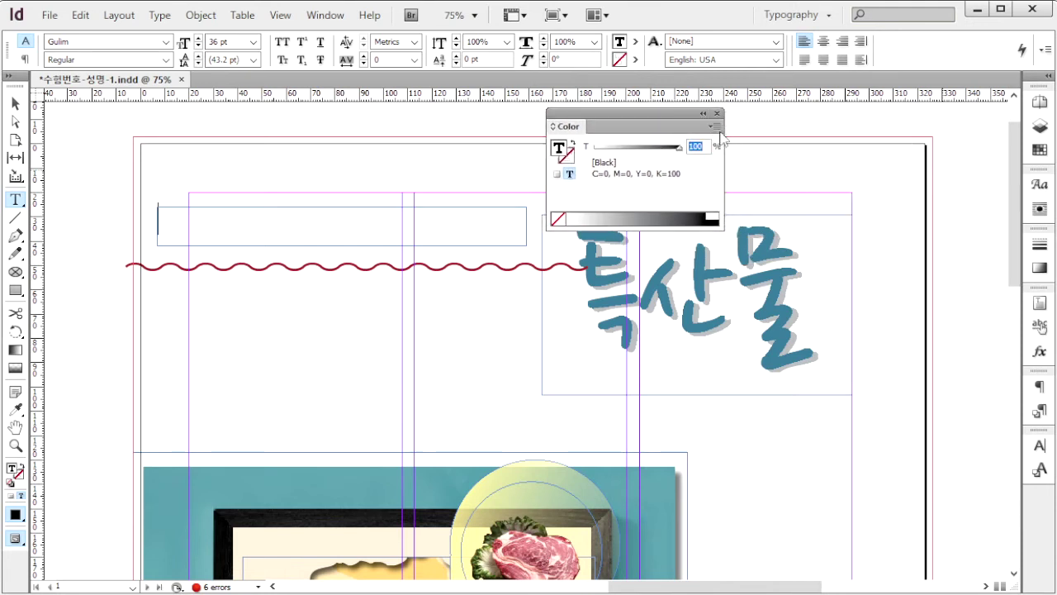
click(716, 126)
click(764, 175)
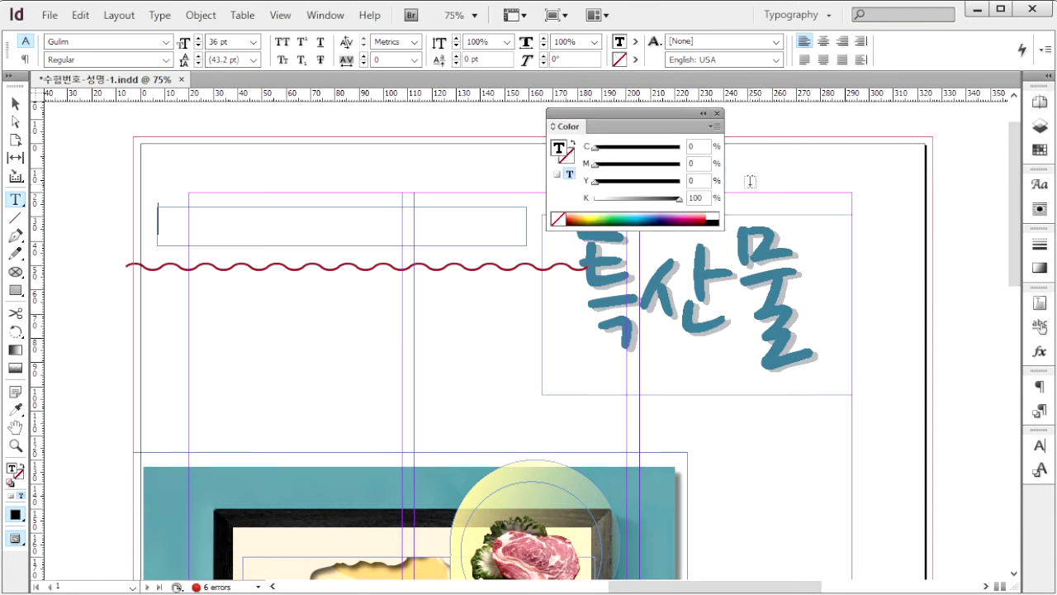
click(699, 146)
text(40)
key(Tab)
text(100)
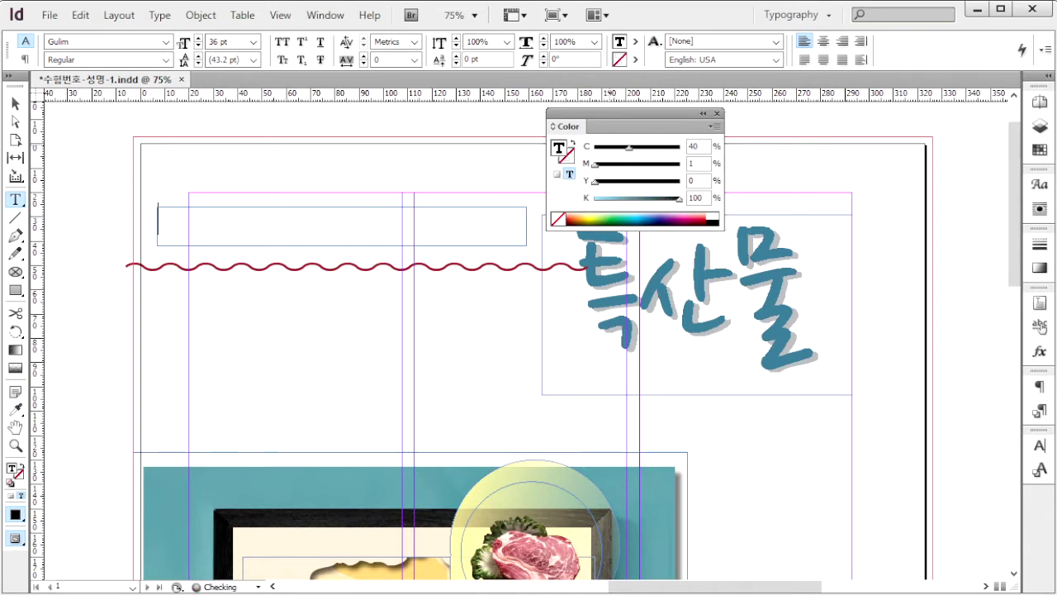
key(Tab)
text(100)
key(Tab)
text(0)
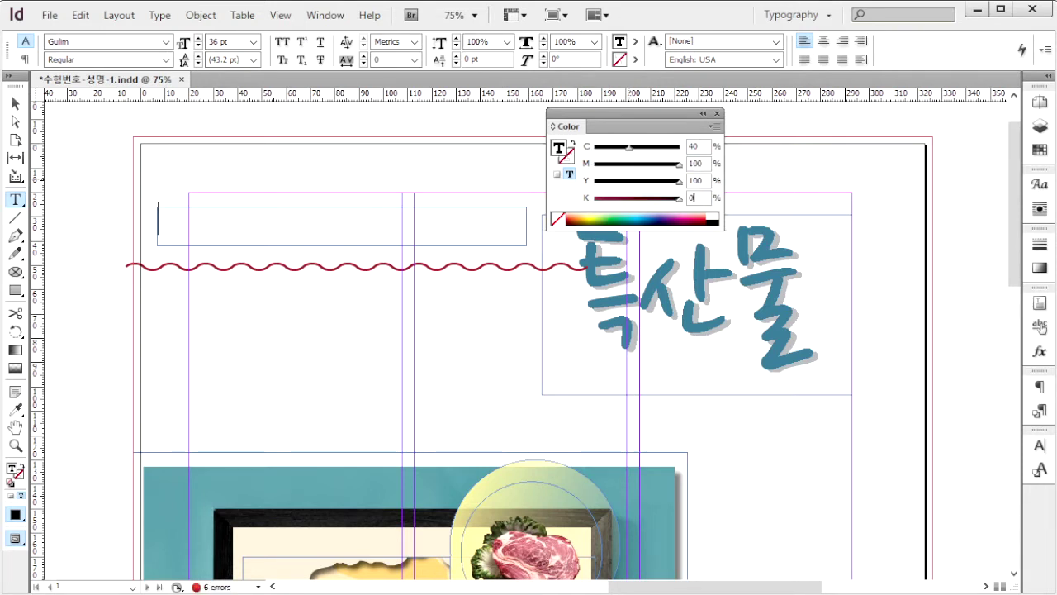
- Enter the headline 세계 최고 품질의 우리나라 in the text frame above the wavy line
key(Return)
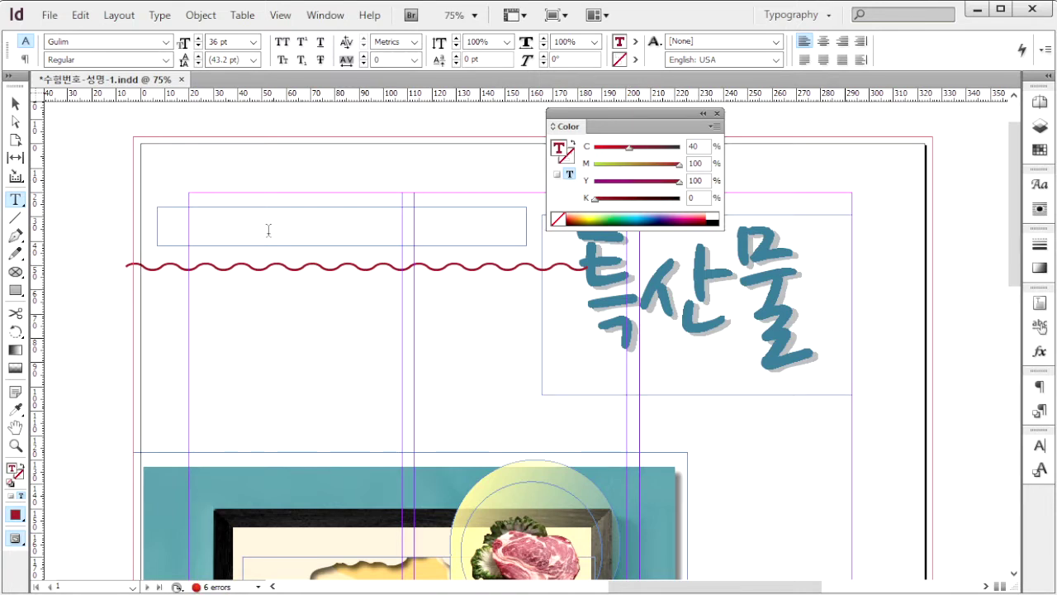
text(세계 최고 품)
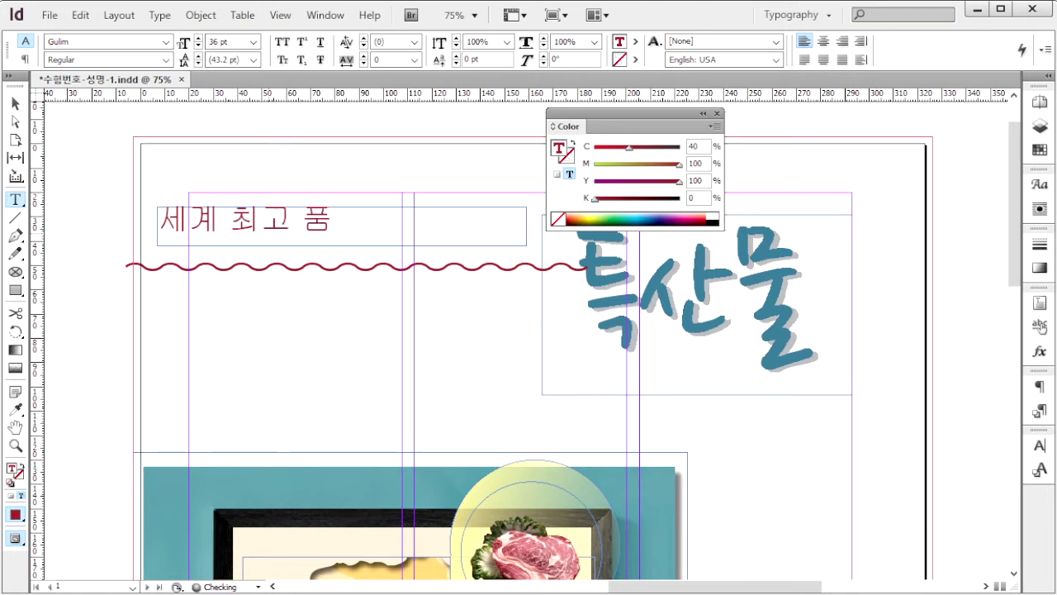
text(질의 우리나)
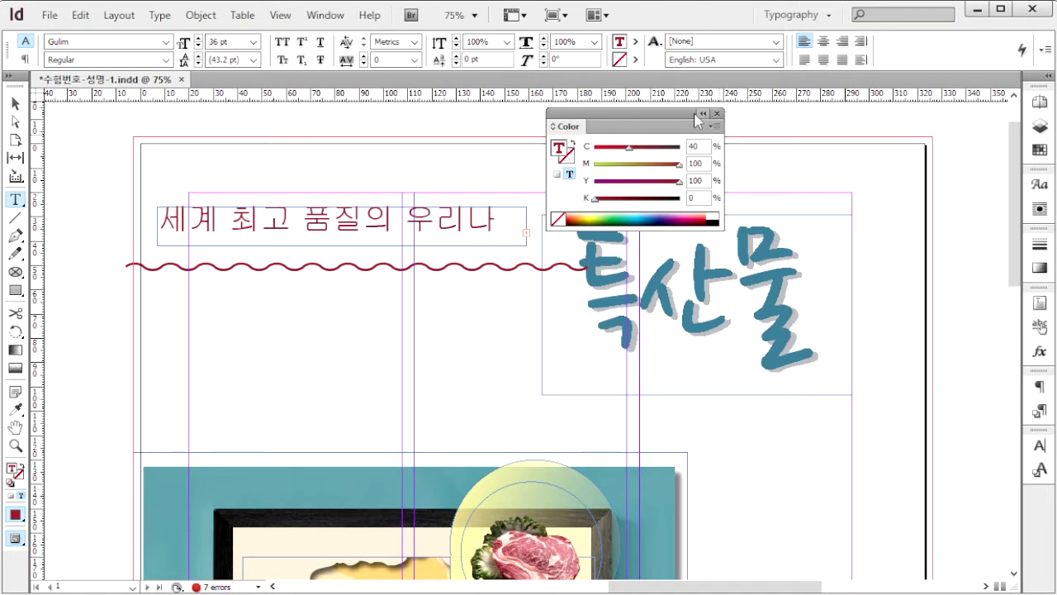
drag(673, 120, 869, 421)
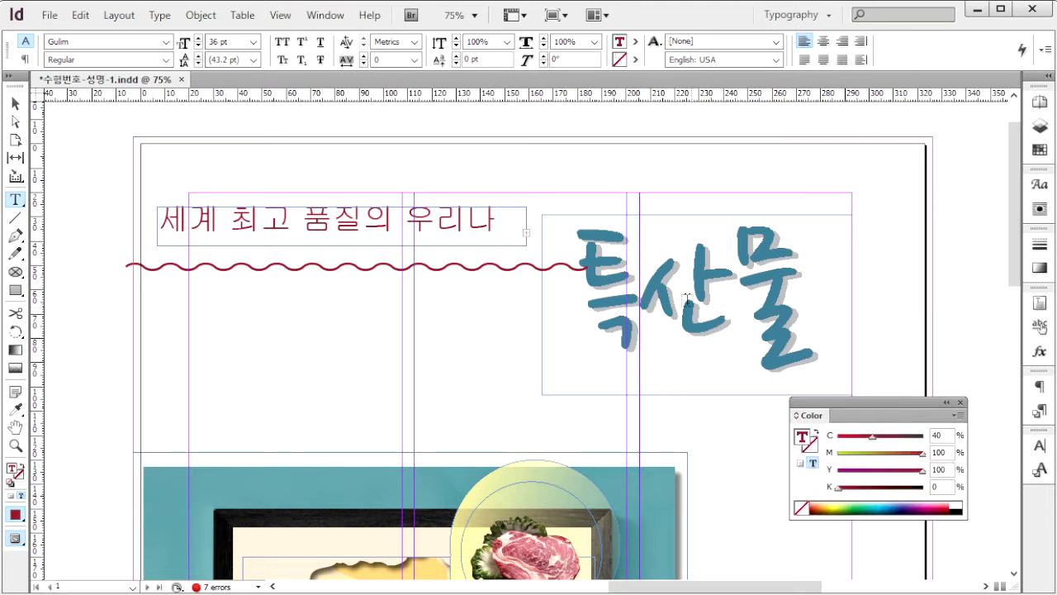
- Compare with the reference image and move the 특산물 title up and right to about X 185.5 mm, Y 16 mm
click(15, 104)
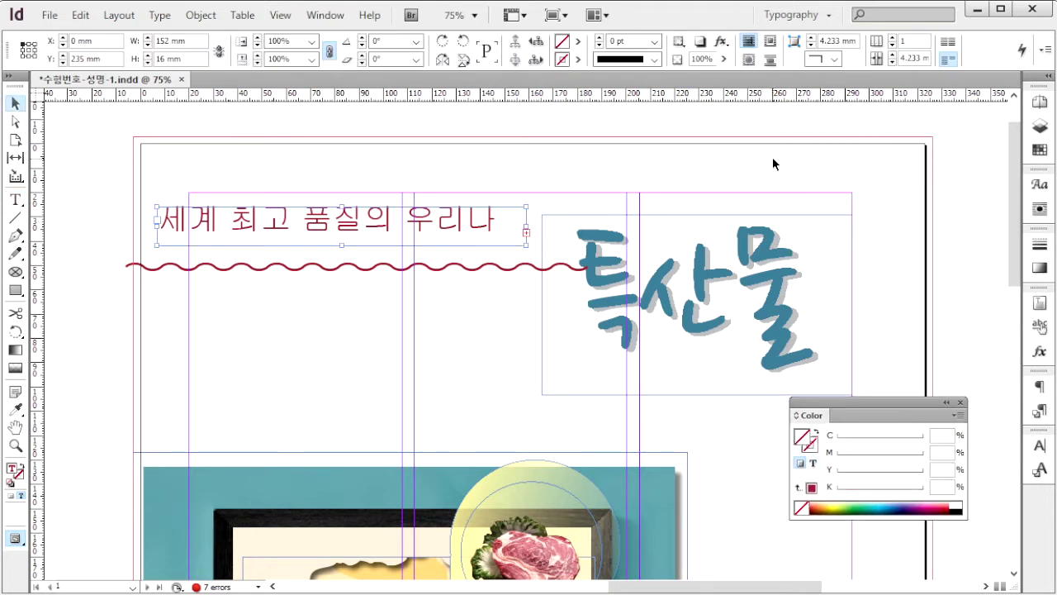
click(693, 291)
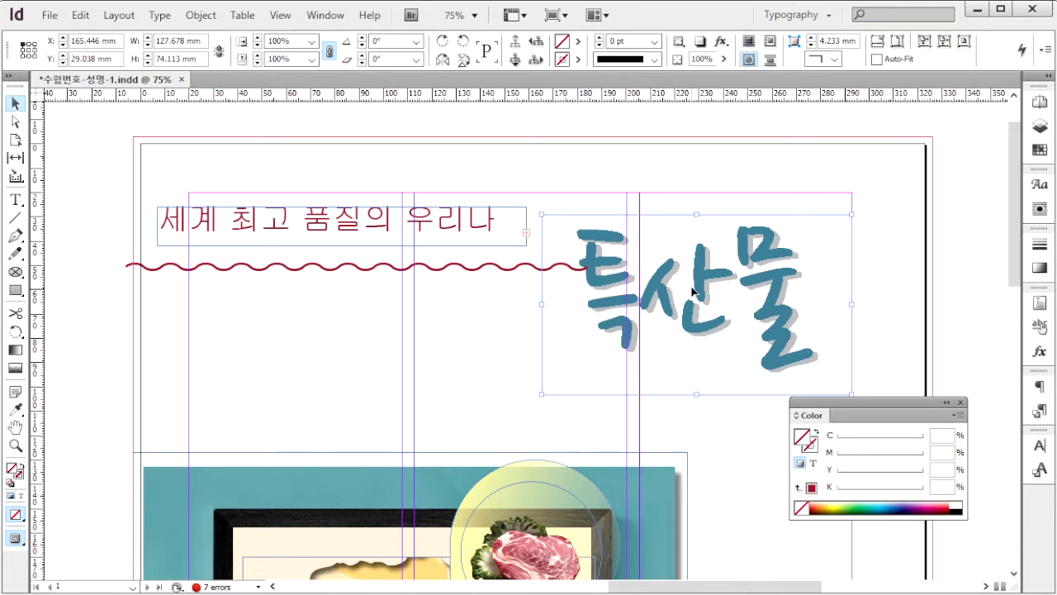
drag(700, 276, 728, 260)
key(alt+Tab)
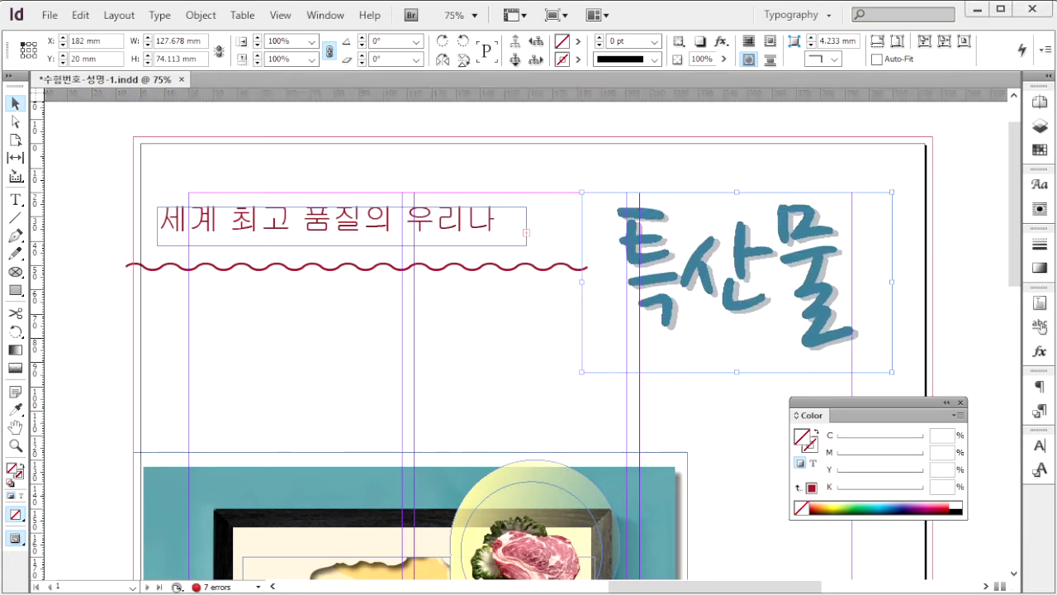
click(960, 230)
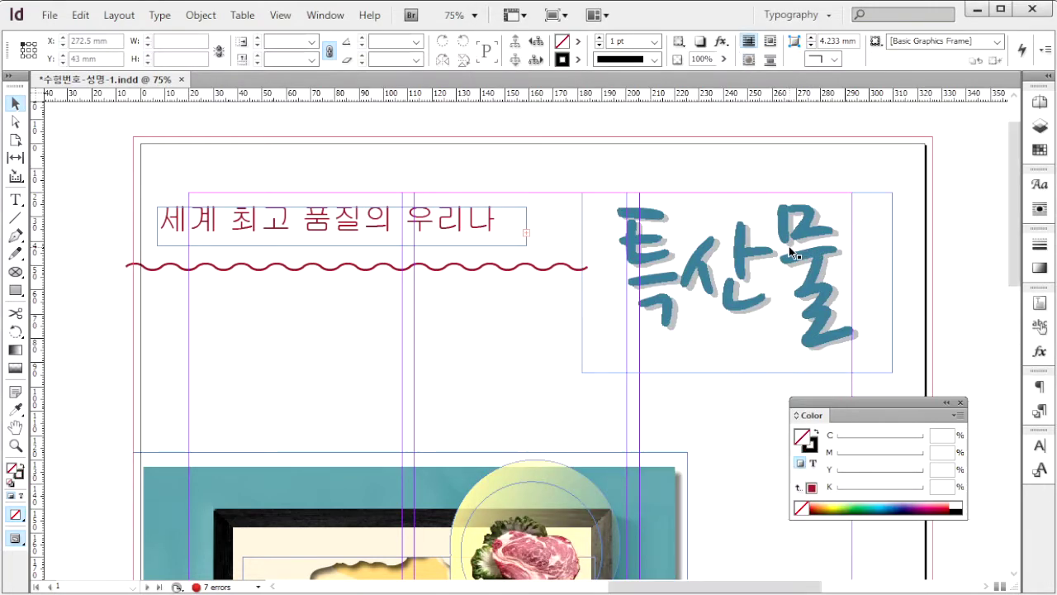
mouse_move(805, 256)
mouse_down()
mouse_move(826, 238)
mouse_move(797, 245)
mouse_up()
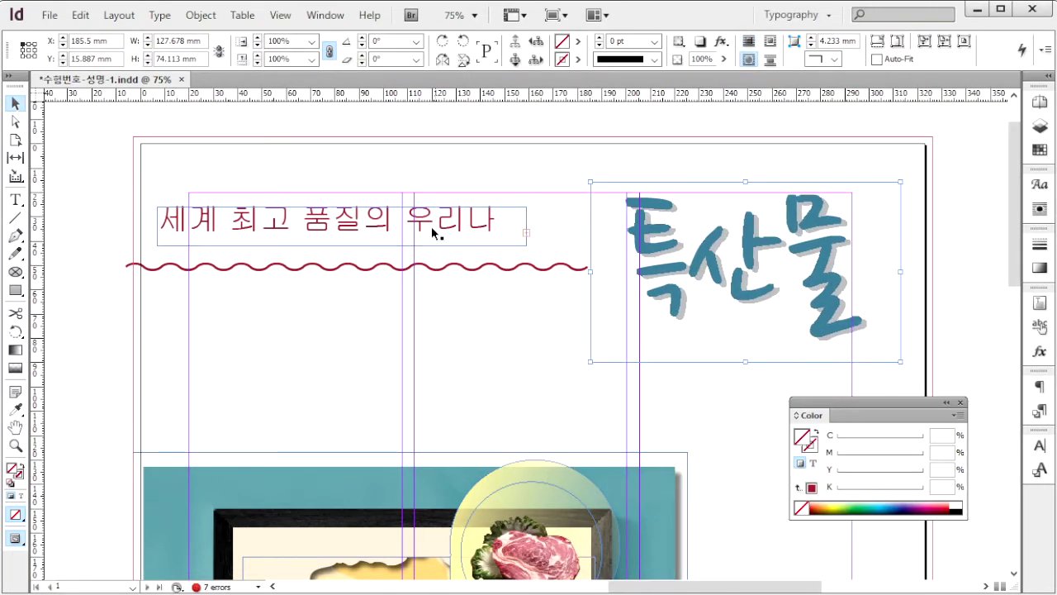
- Widen the headline frame to about 161 mm, place it on the wavy line, and shift the 특산물 title to X 184.5 mm, Y 15 mm
click(528, 226)
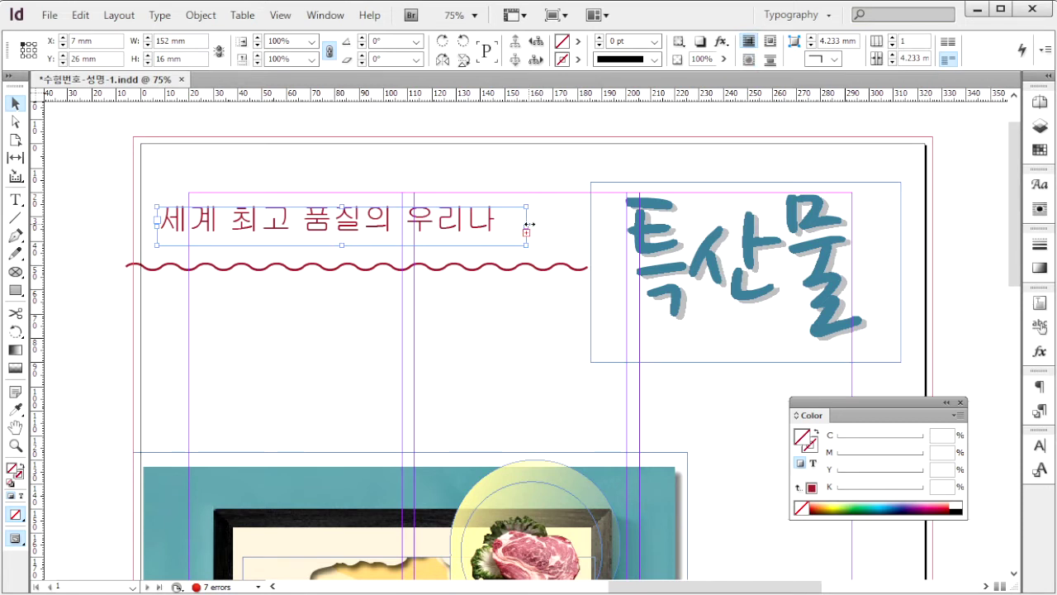
mouse_move(528, 227)
mouse_down()
mouse_move(546, 231)
mouse_move(497, 223)
mouse_move(530, 244)
mouse_up()
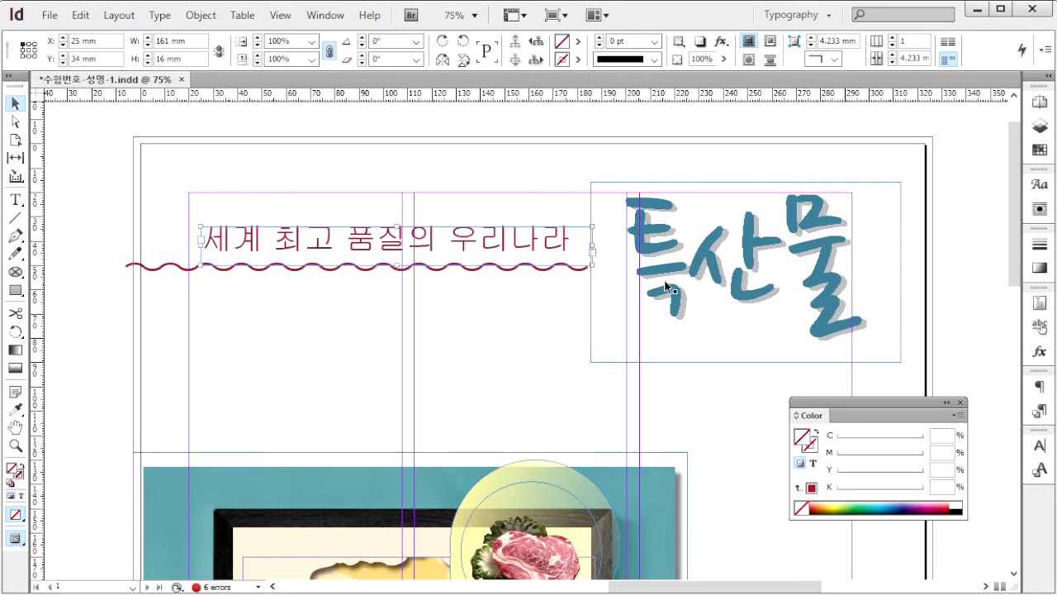
drag(801, 227, 827, 272)
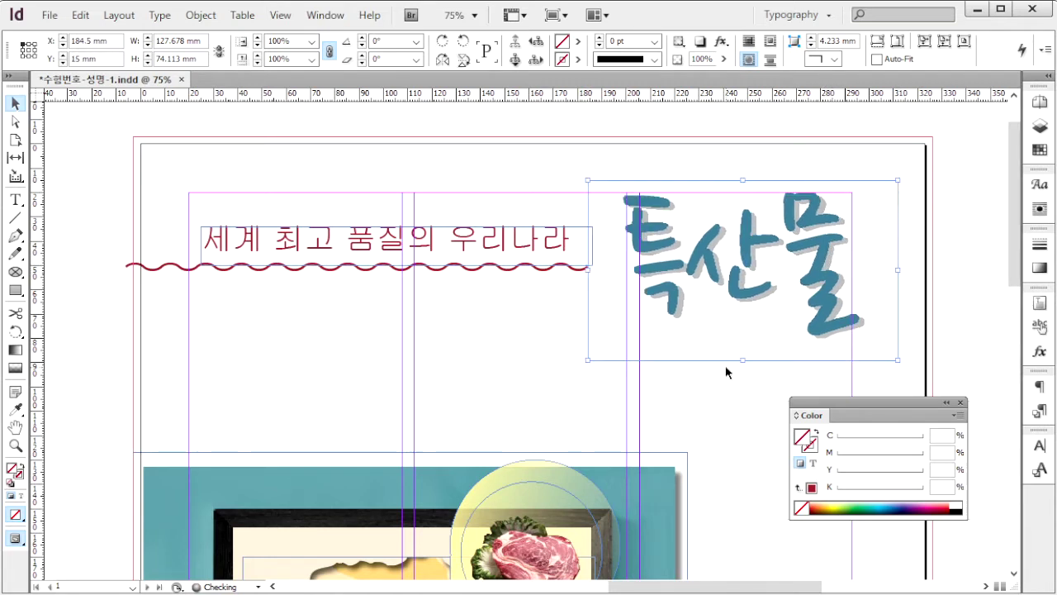
- Examine the character formatting and CMYK colour of the 우리나라의 지역 명물 text beside the map
scroll(752, 330, down, 5)
click(752, 294)
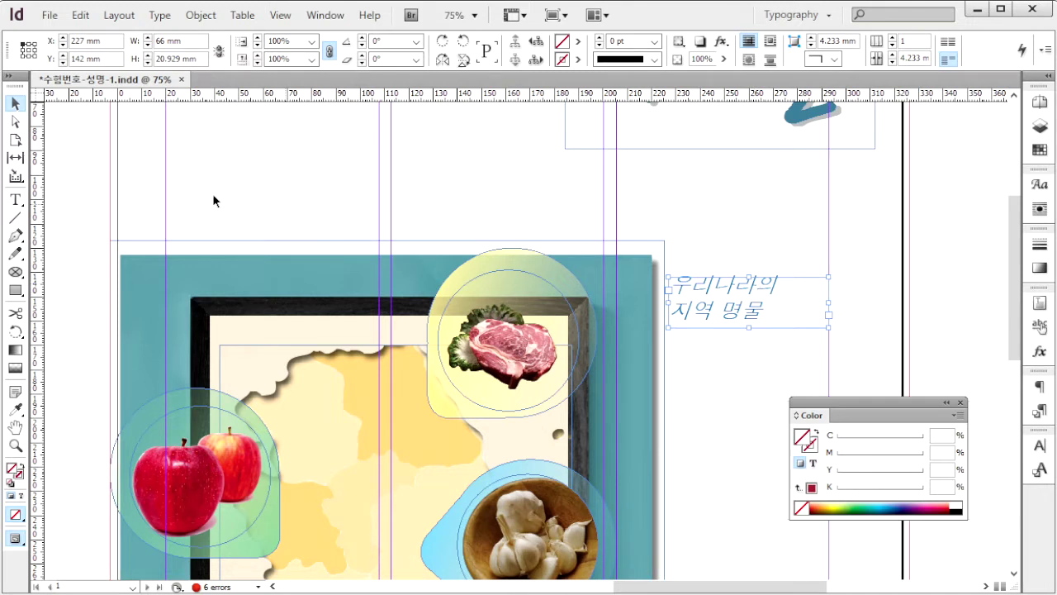
click(16, 200)
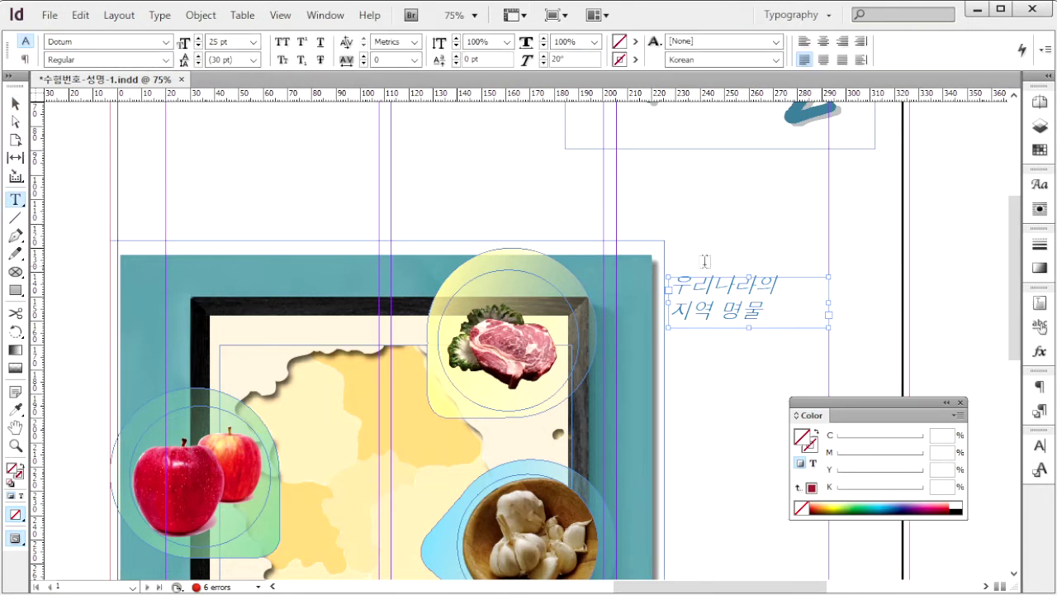
key(ctrl+a)
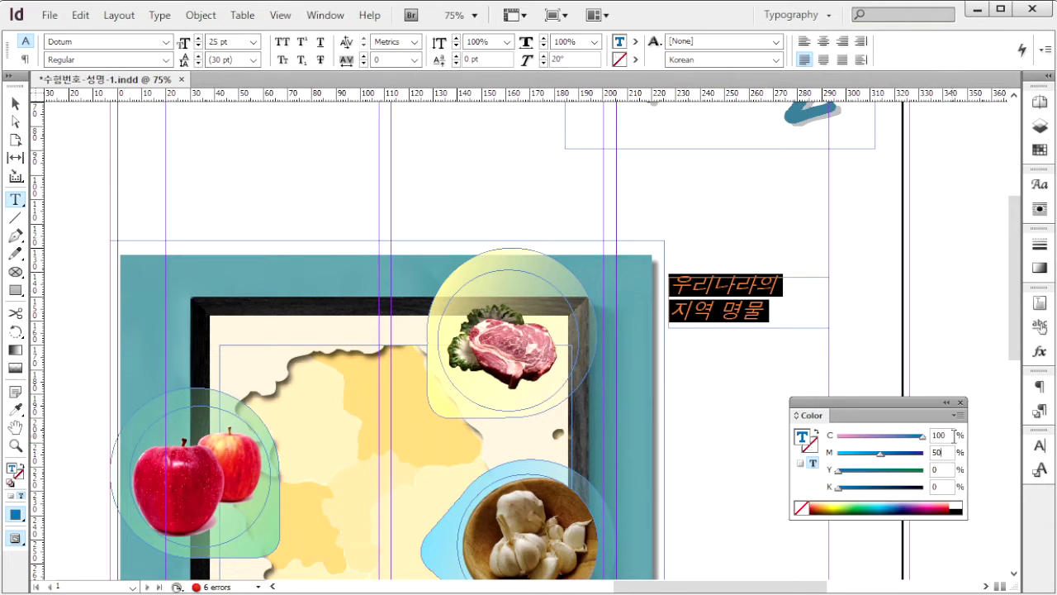
drag(580, 61, 498, 62)
click(748, 312)
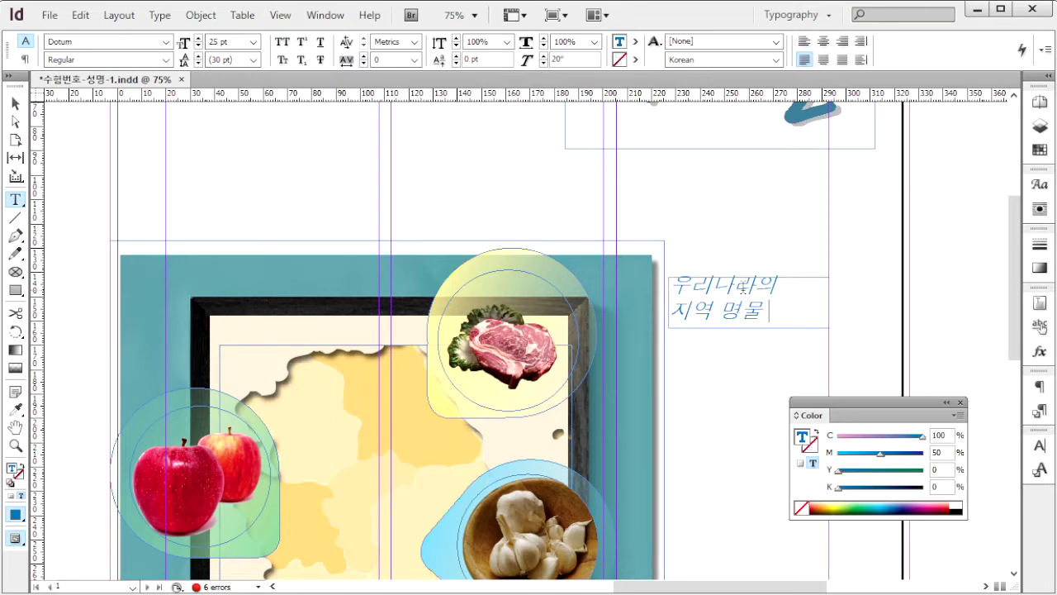
drag(676, 285, 776, 312)
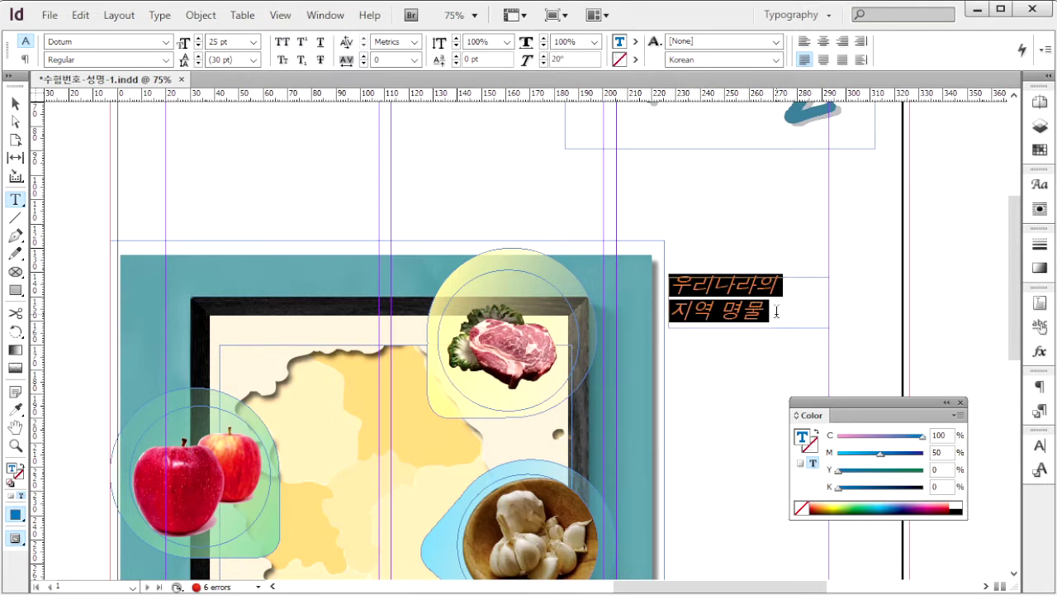
click(788, 307)
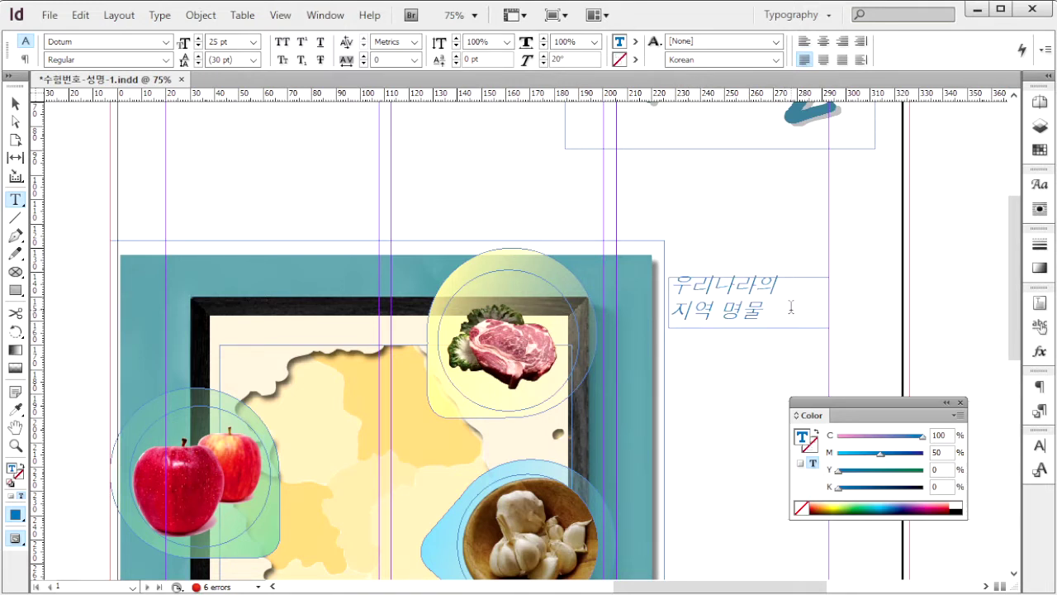
- Draw a text frame about 22.5 × 14 mm beside the meat drop and set its font to Gungsuh at 20 pt
drag(372, 277, 427, 312)
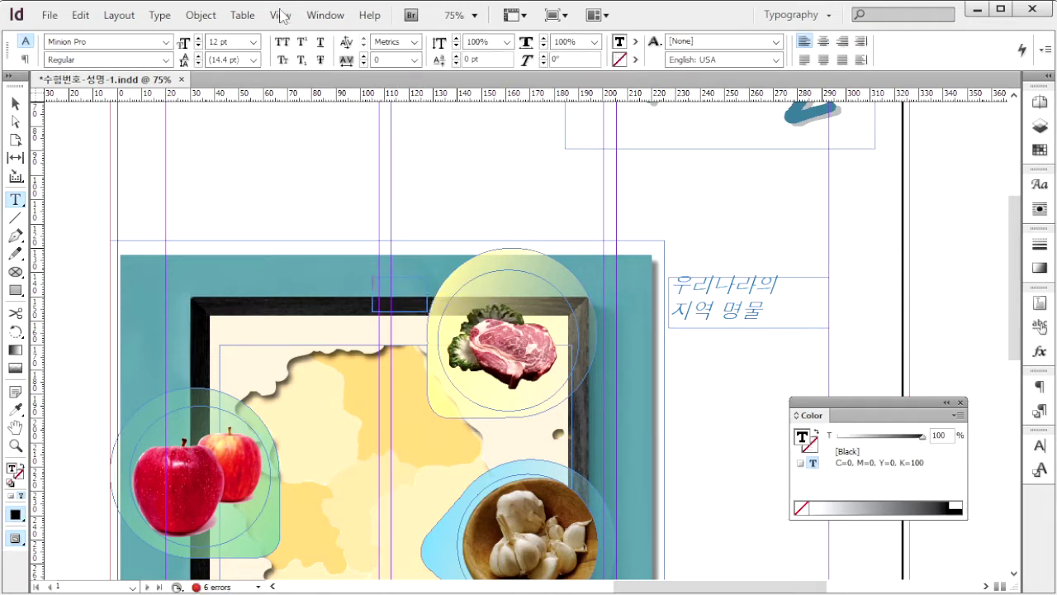
click(166, 42)
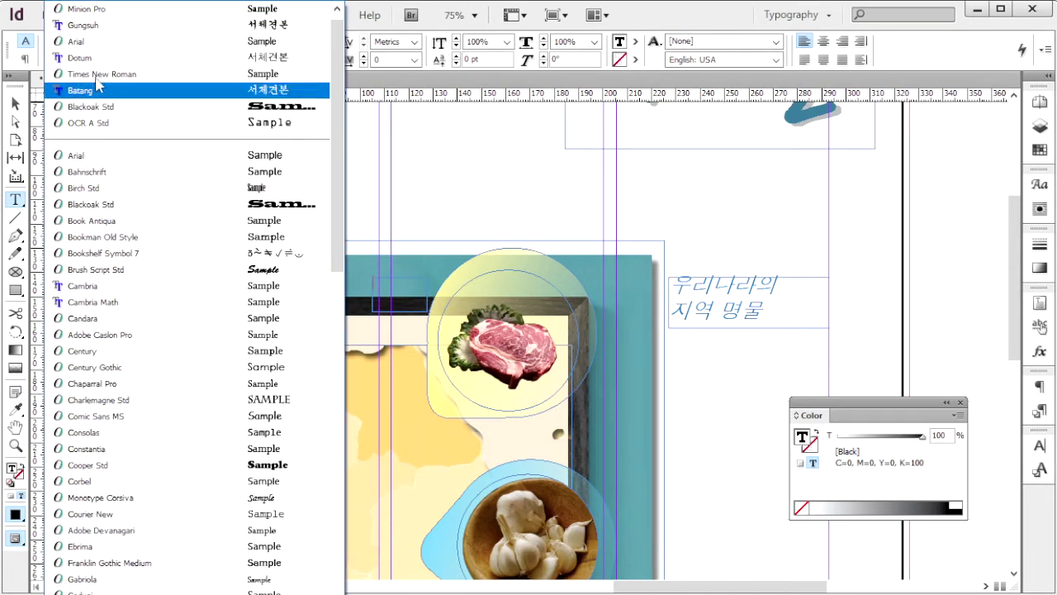
click(107, 27)
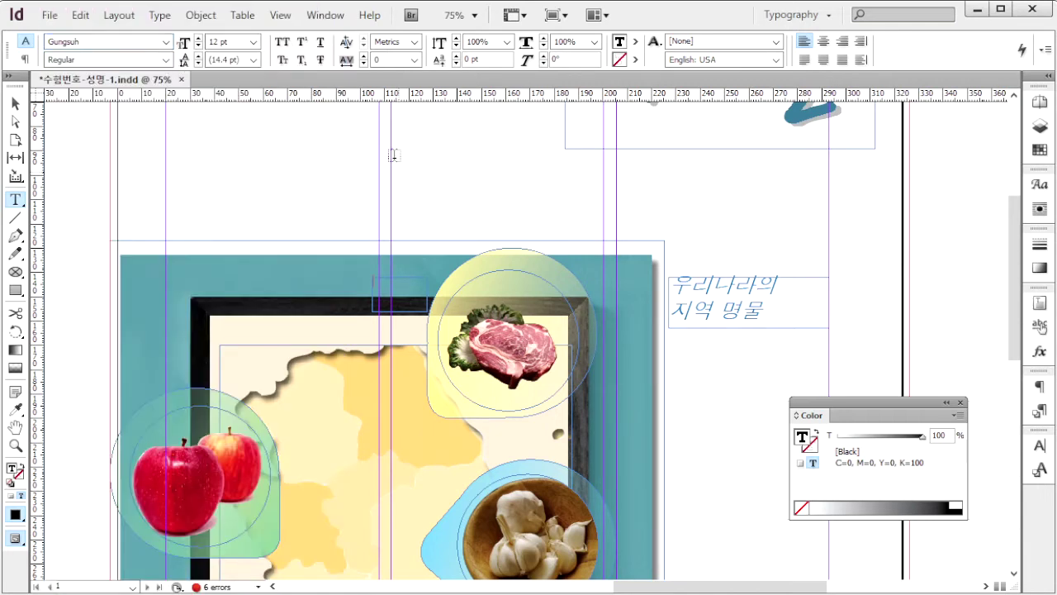
click(254, 42)
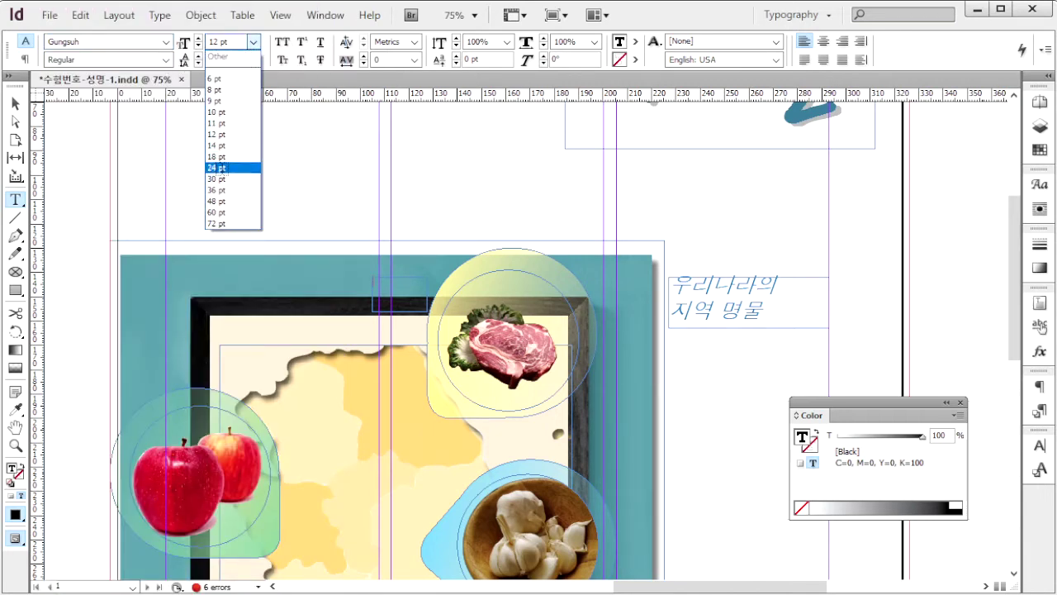
click(222, 41)
text(20)
key(Return)
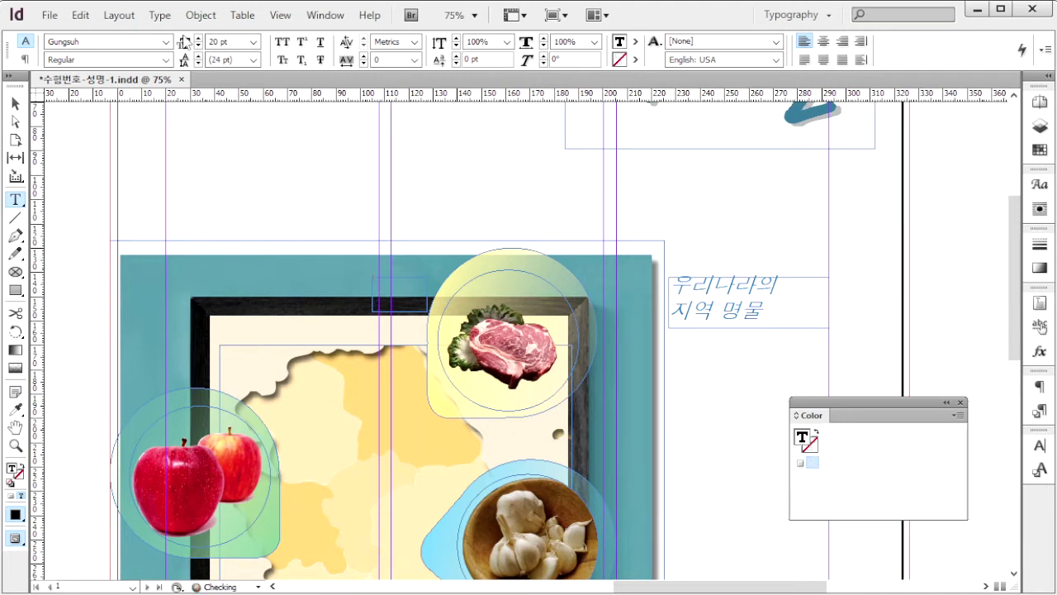
- Set the new frame's text colour to CMYK values C 0, M 50, Y 100, K 0 and enter the label 한우
click(958, 415)
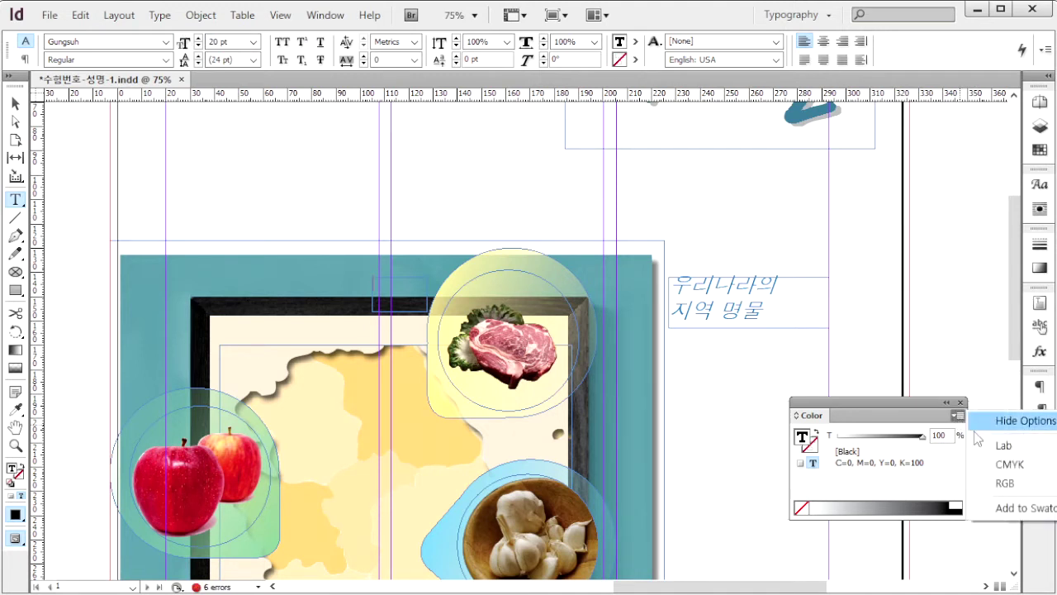
click(999, 463)
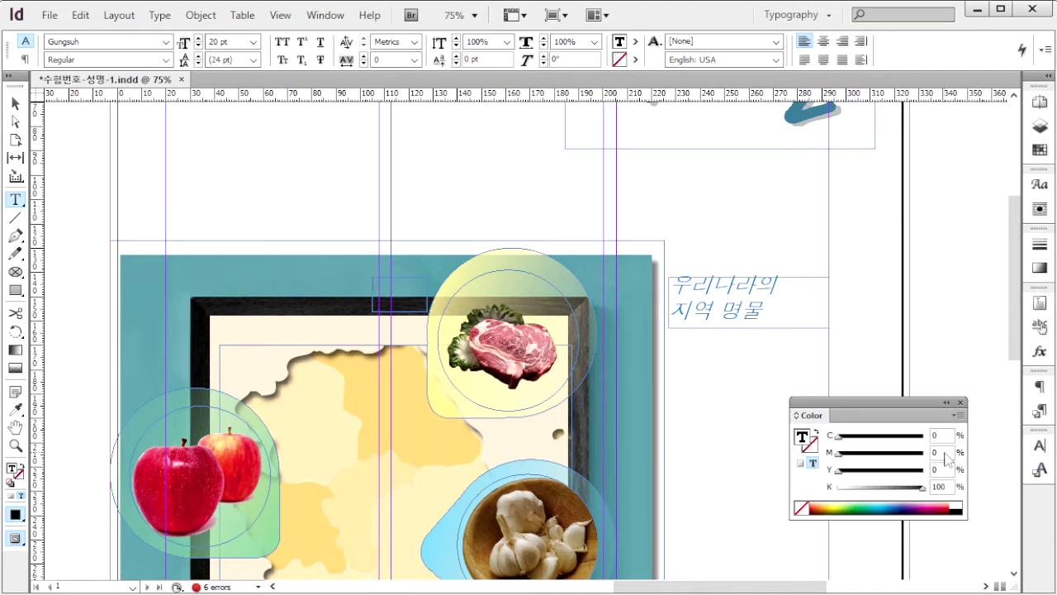
click(943, 452)
key(Tab)
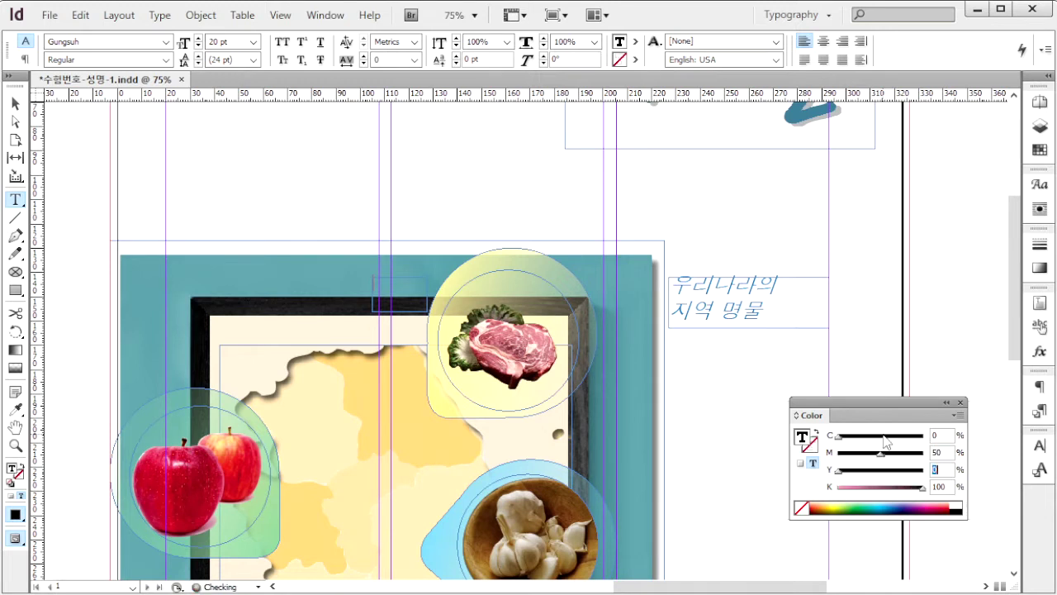
key(Tab)
text(0)
key(Return)
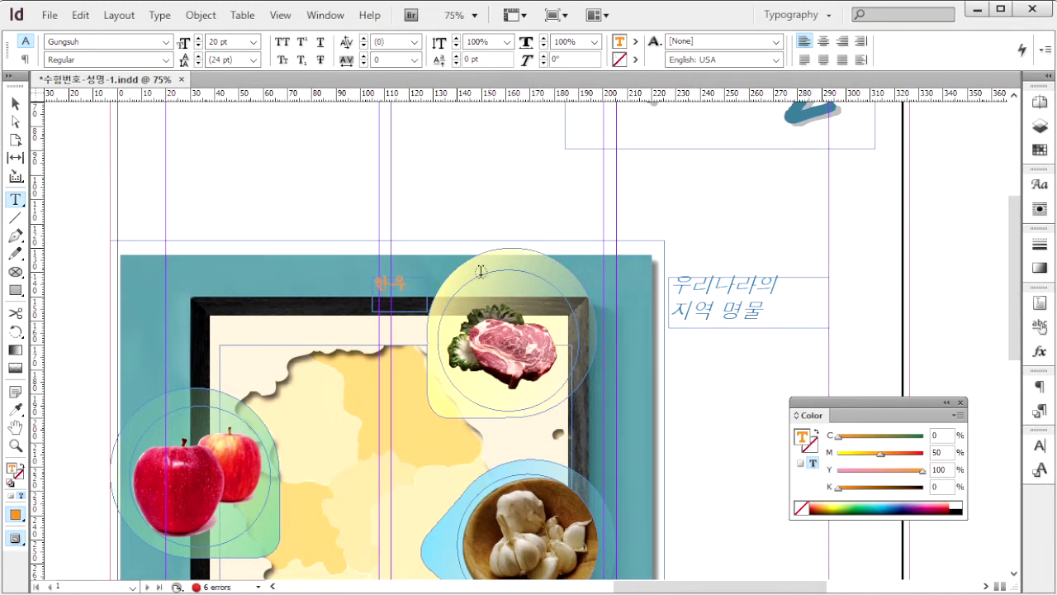
key(Escape)
- Duplicate the 한우 label and, following the reference image, place the copy below the apple drop at X 31 mm, Y 261.5 mm
scroll(480, 271, down, 3)
drag(437, 158, 222, 420)
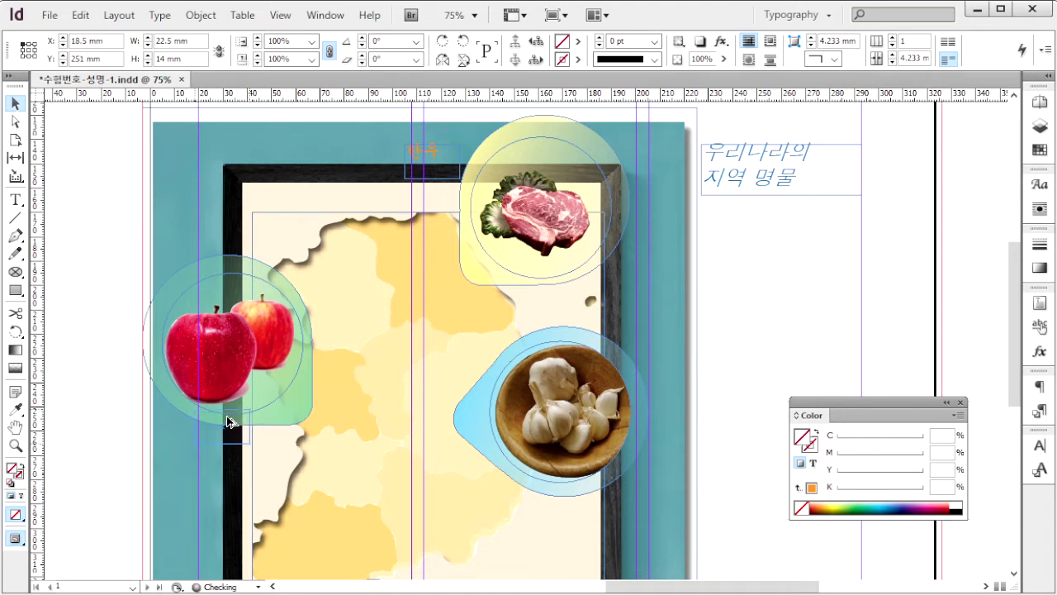
key(alt+Tab)
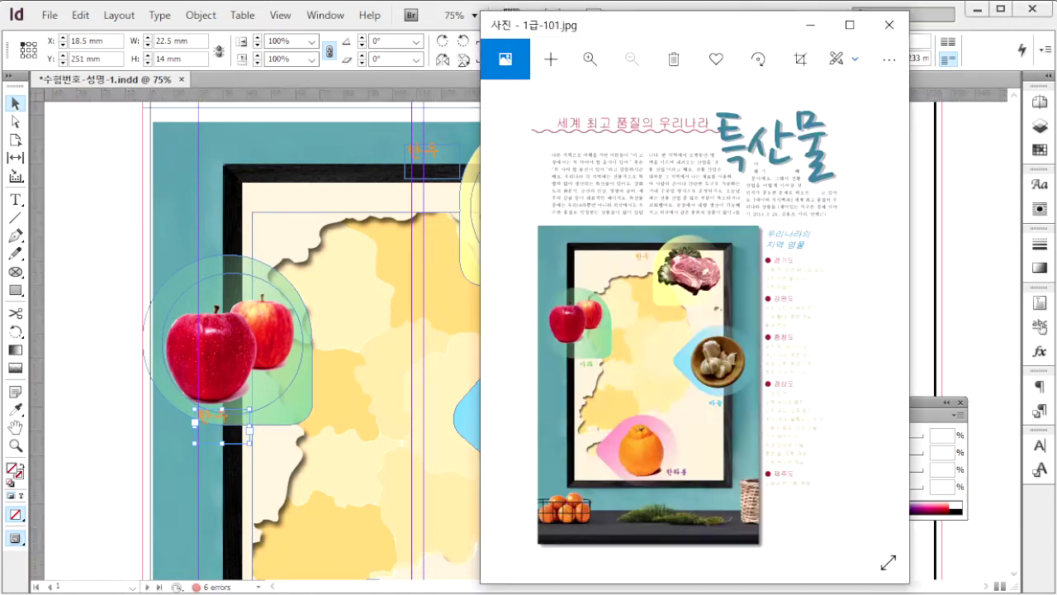
click(168, 417)
drag(225, 424, 253, 448)
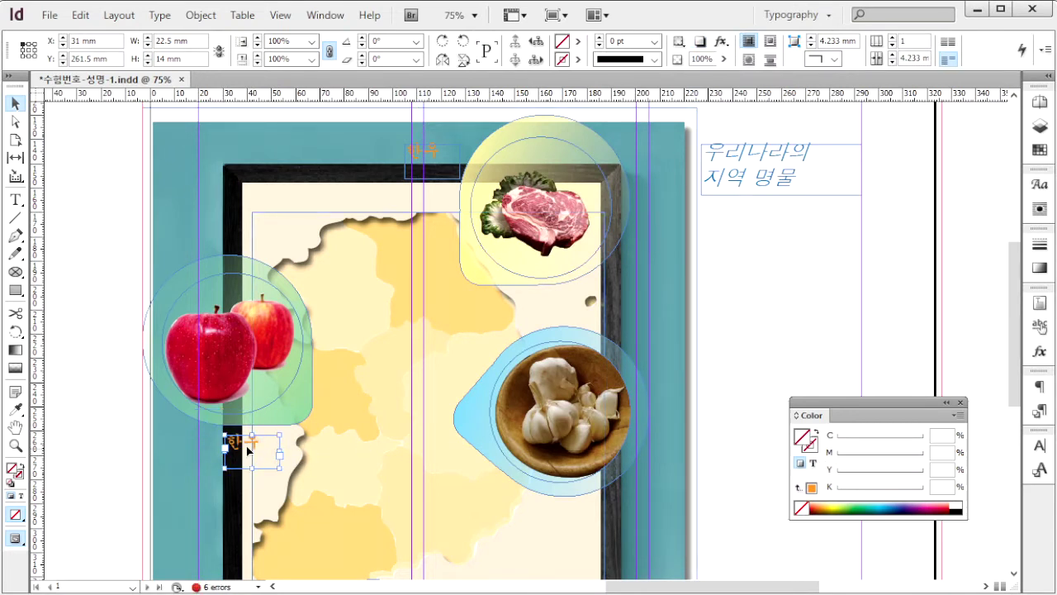
- Set the text colour of the label copy below the apples to C 70, M 0, Y 100, K 0, and select its frame
click(15, 200)
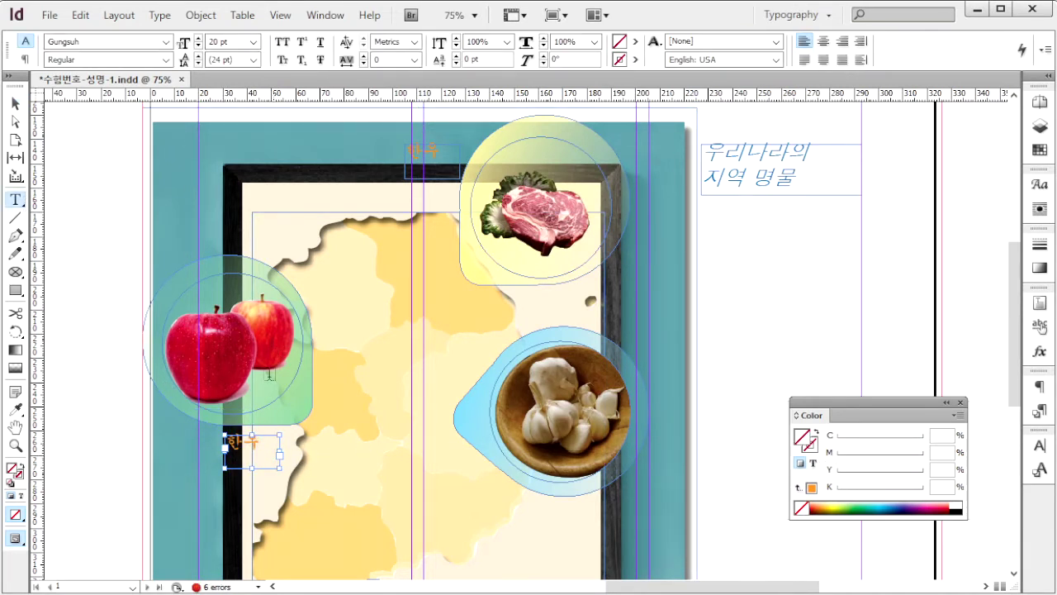
double_click(265, 444)
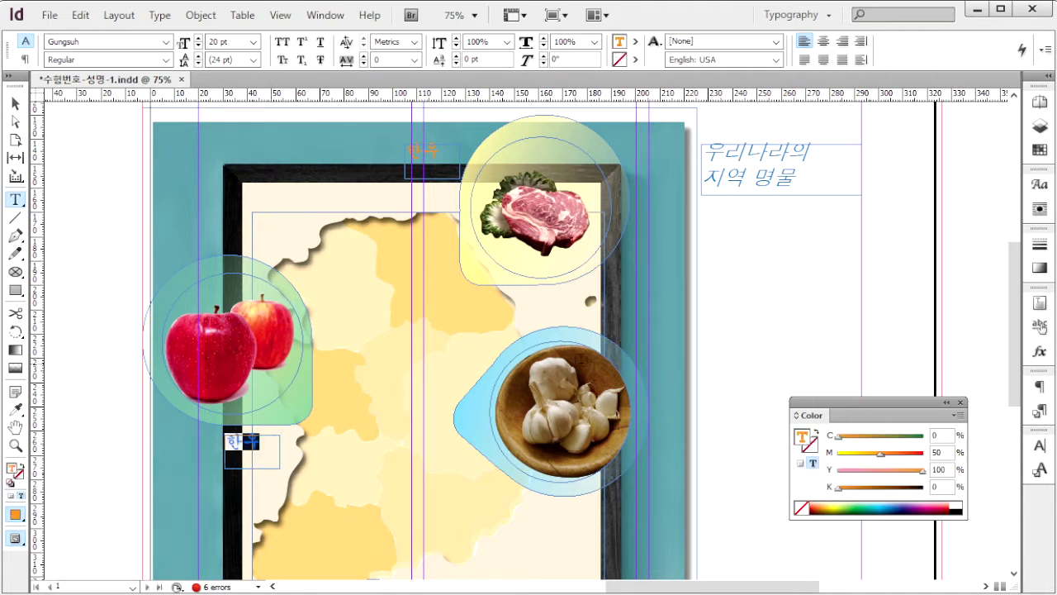
click(944, 439)
text(70)
key(Tab)
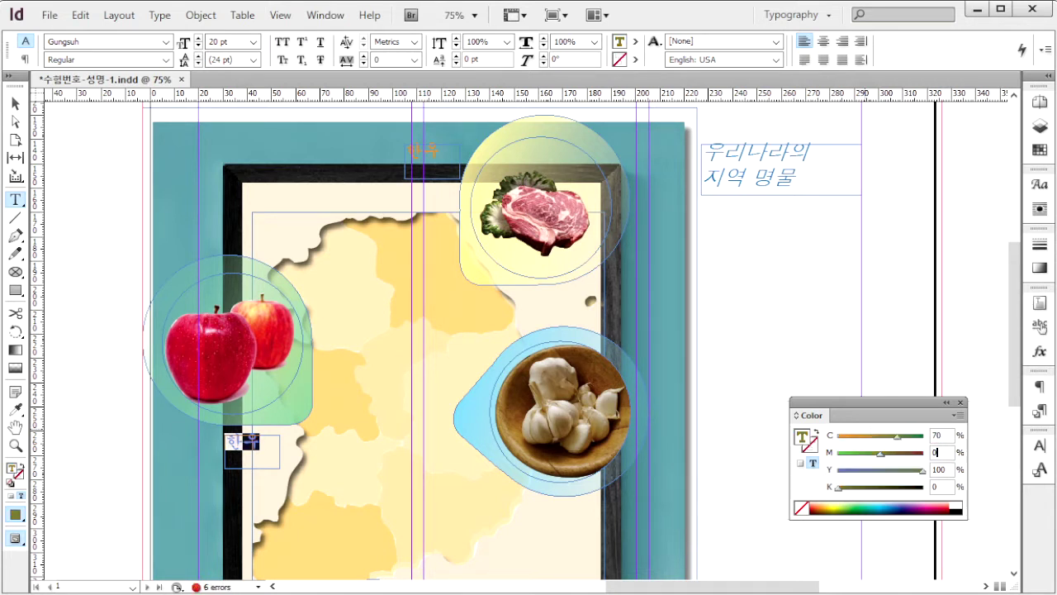
text(0)
key(Return)
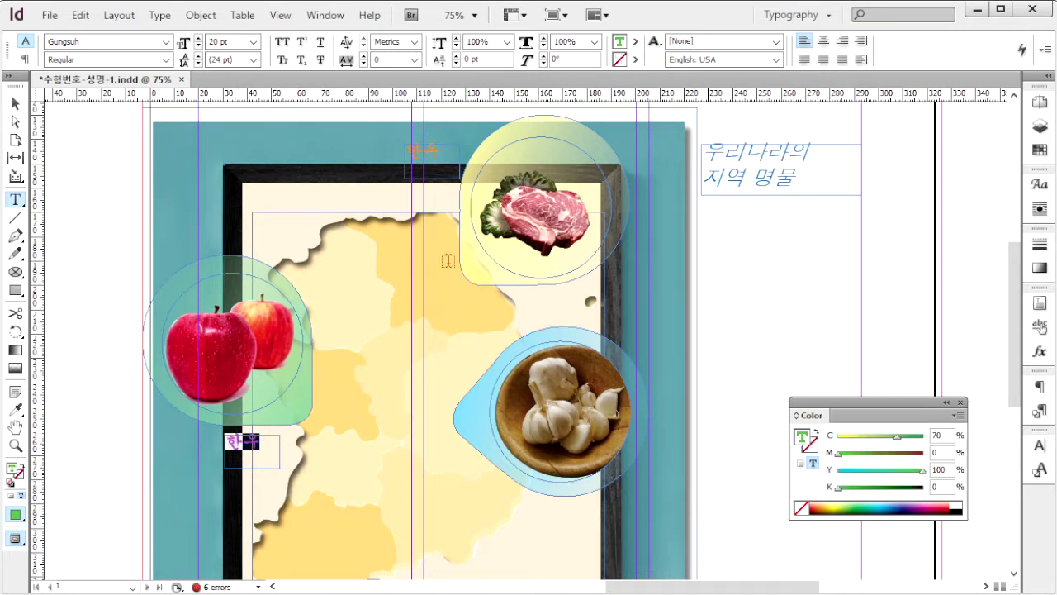
click(15, 103)
click(239, 454)
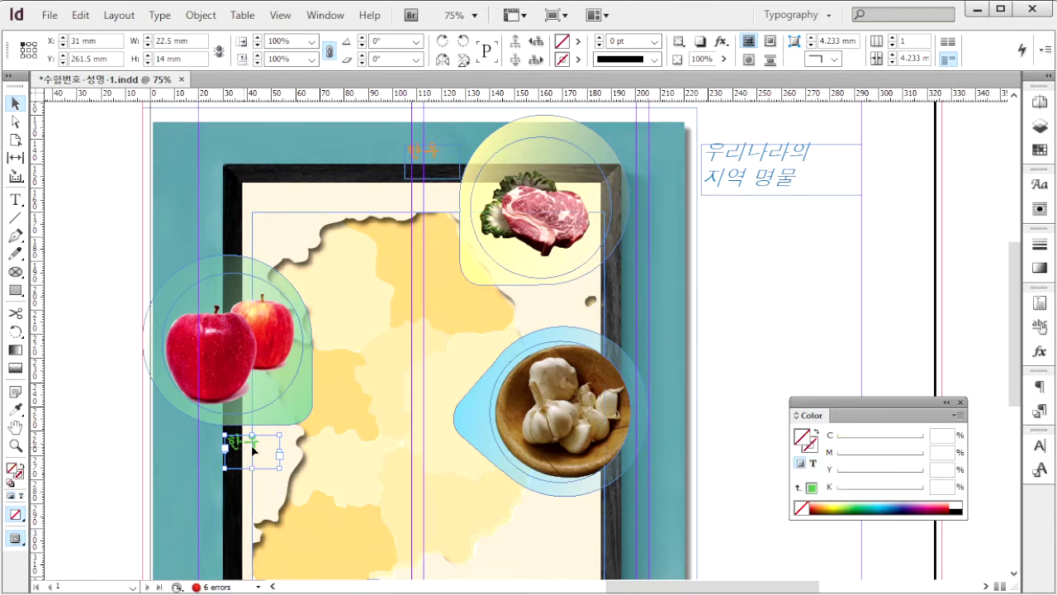
- Check the reference image and duplicate the green label below the apples, placing the copy below the garlic drop at X 160.5 mm, Y 290 mm
key(alt+Tab)
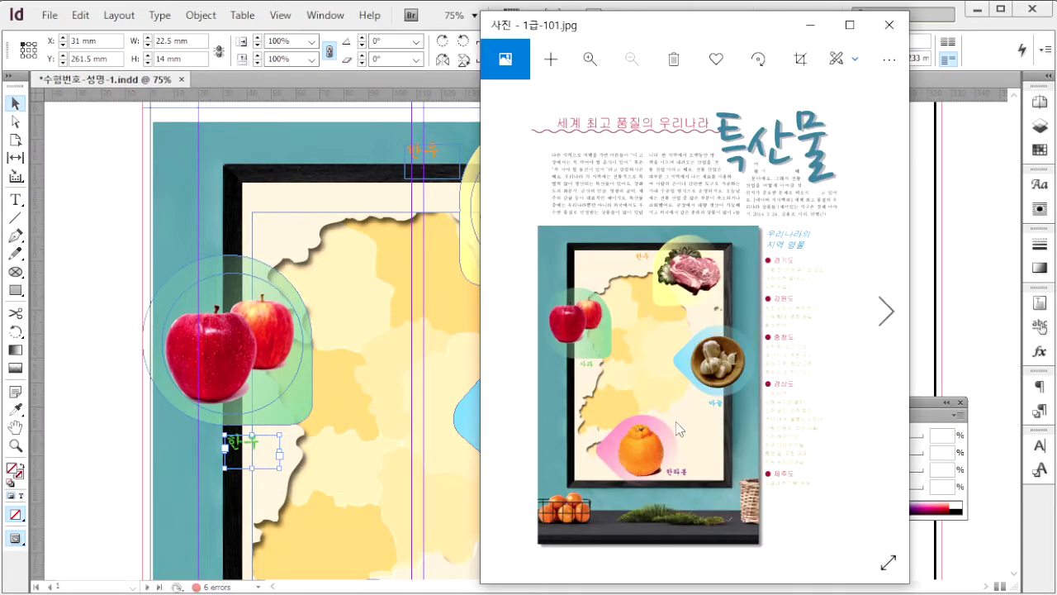
click(247, 446)
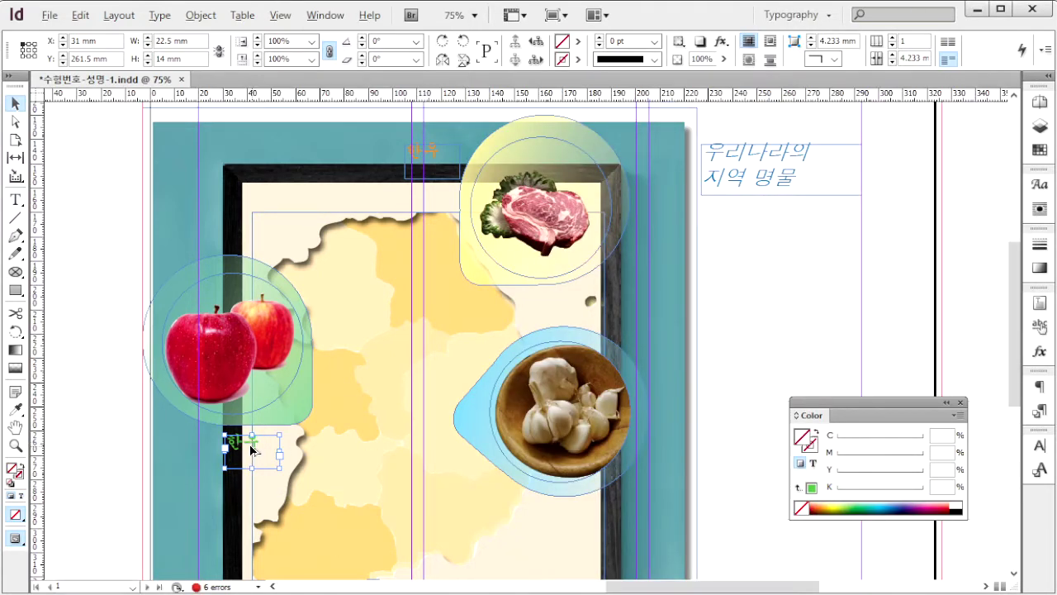
drag(252, 451, 567, 520)
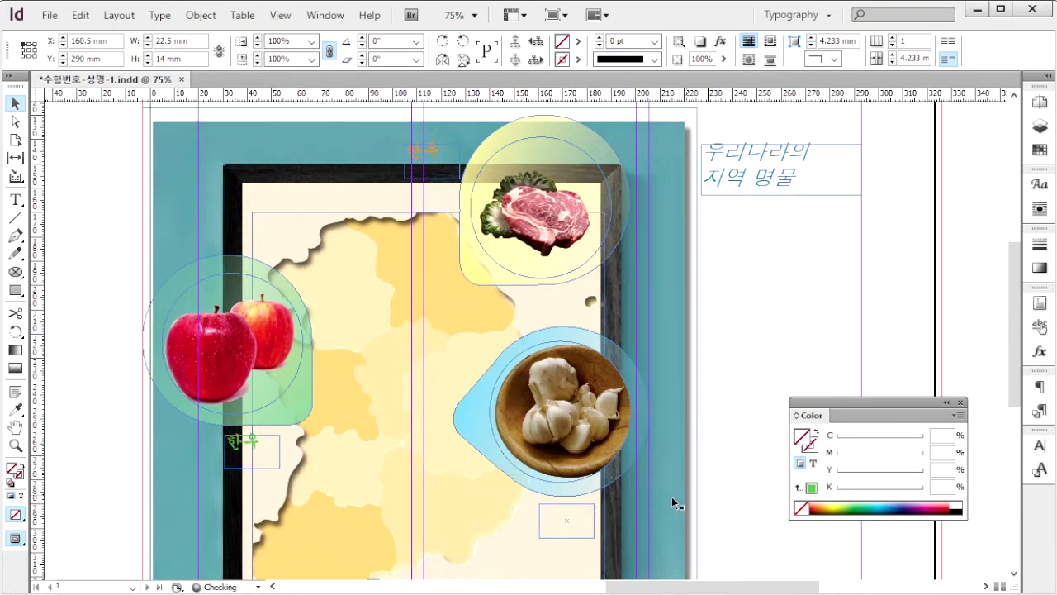
- Replace the text of the label below the apples with 사과 and the label below the garlic with 마늘
click(16, 201)
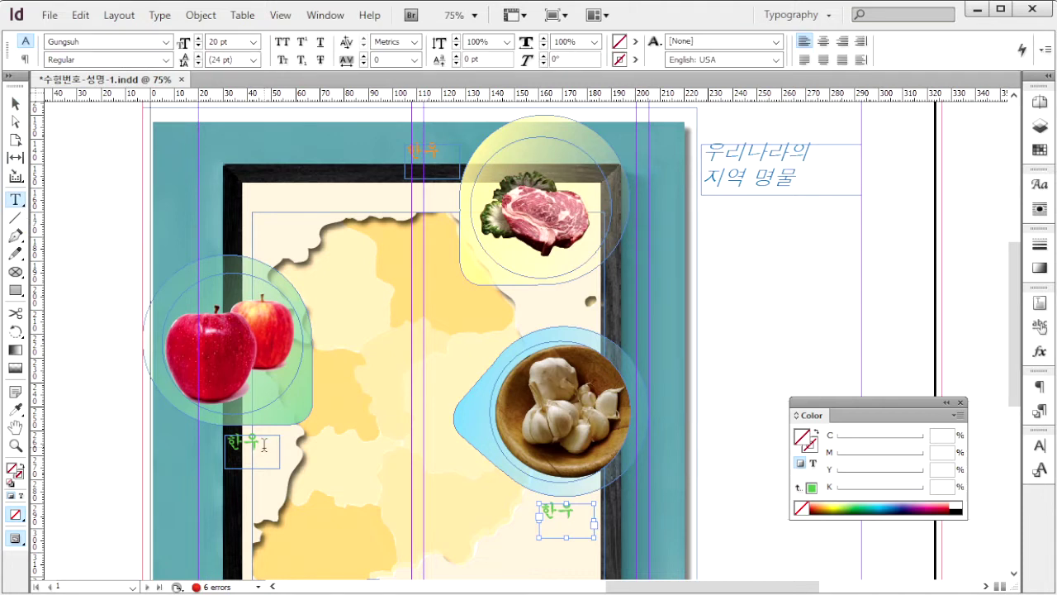
drag(265, 446, 195, 436)
text(사)
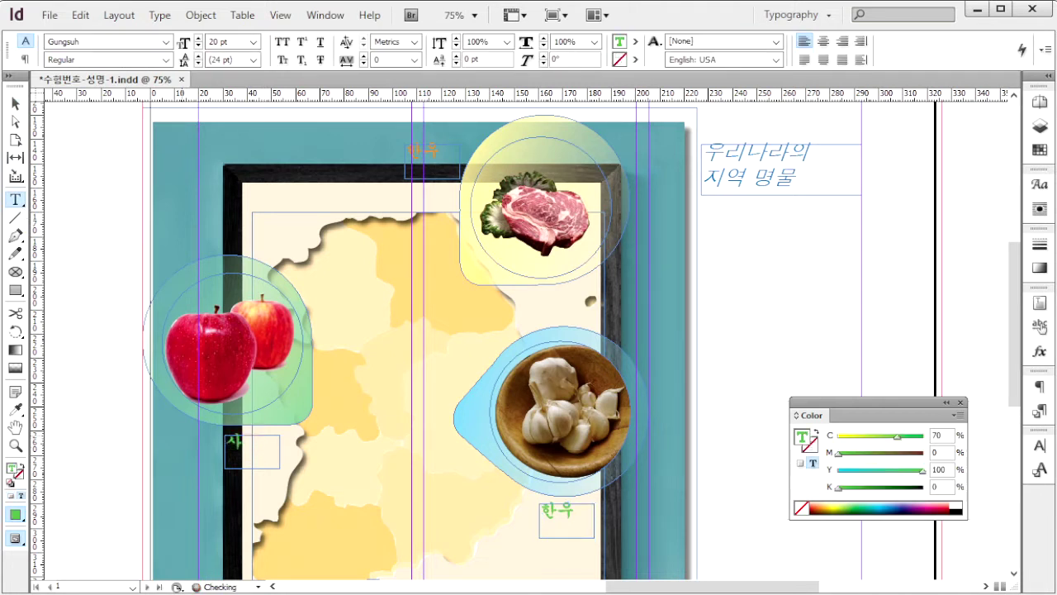
text(과)
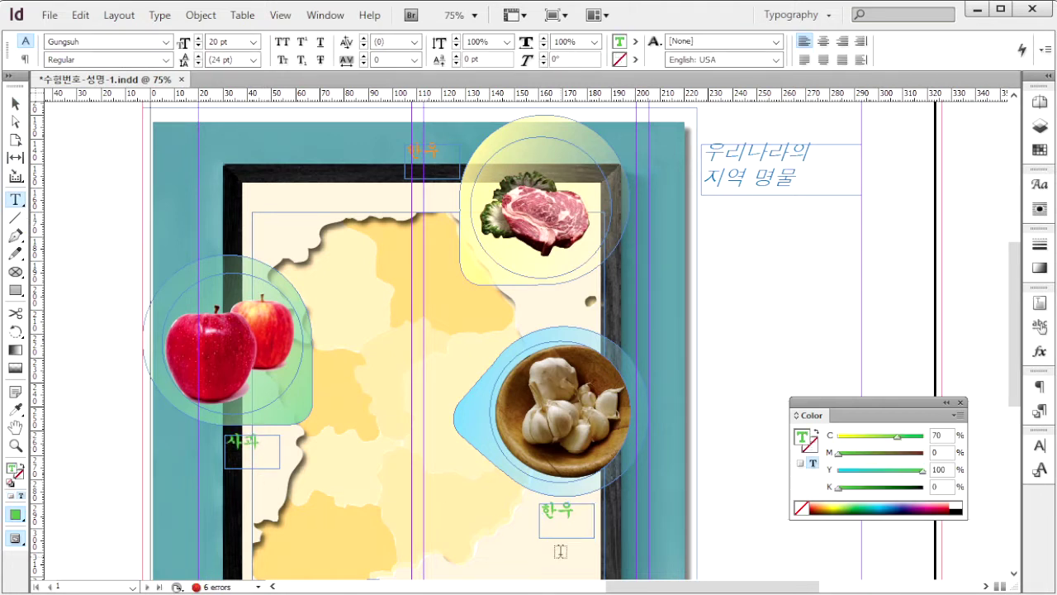
drag(580, 514, 541, 510)
text(마늘)
- Set the garlic label's text colour to C 100, M 0, Y 0, K 0 and re-enter its text 마늘
drag(591, 520, 495, 509)
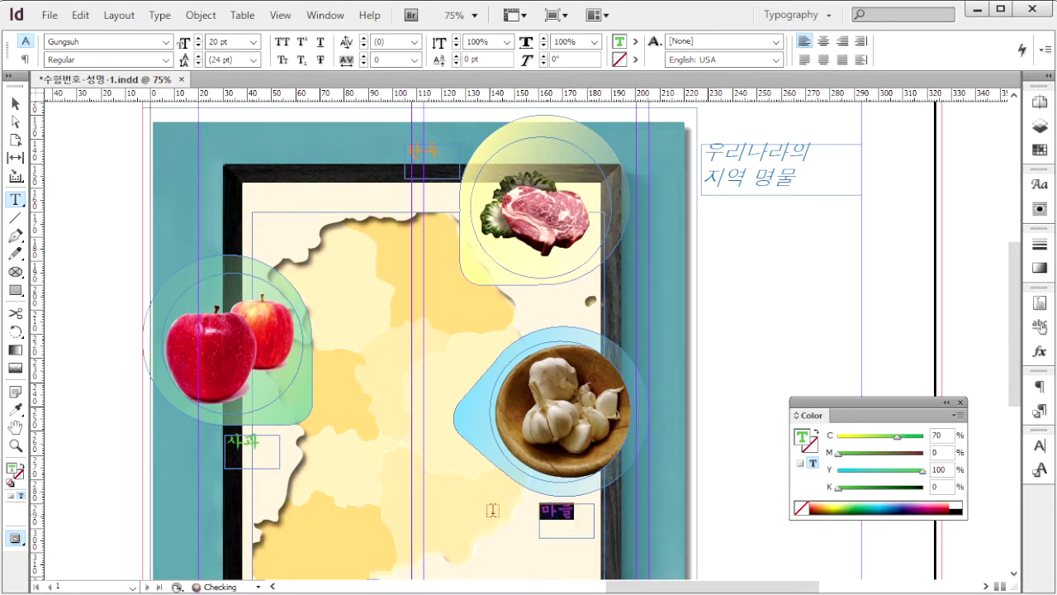
click(953, 436)
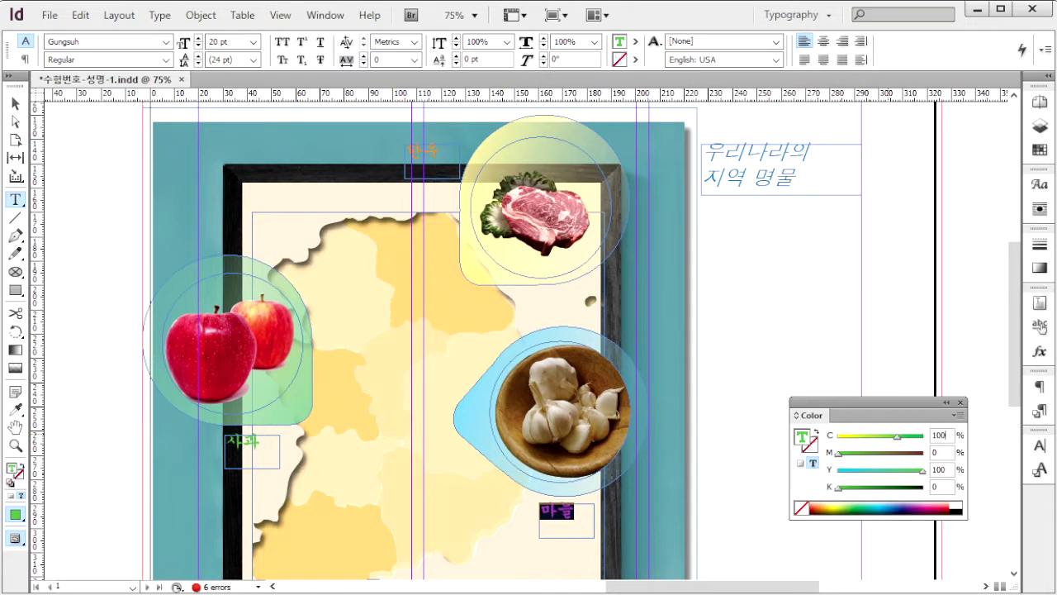
key(Tab)
key(Tab)
text(0)
key(Return)
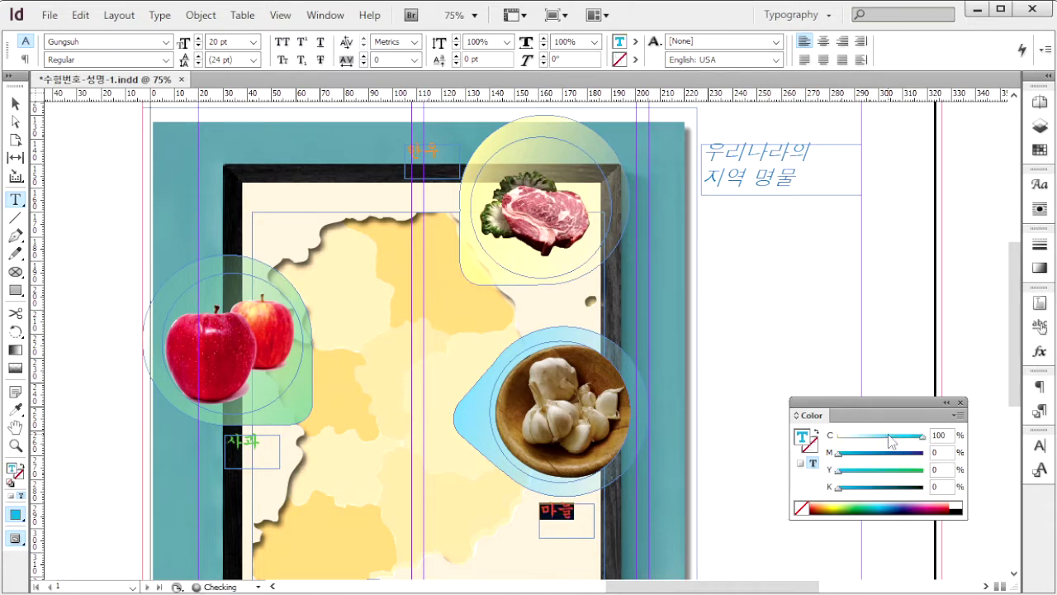
scroll(661, 360, down, 5)
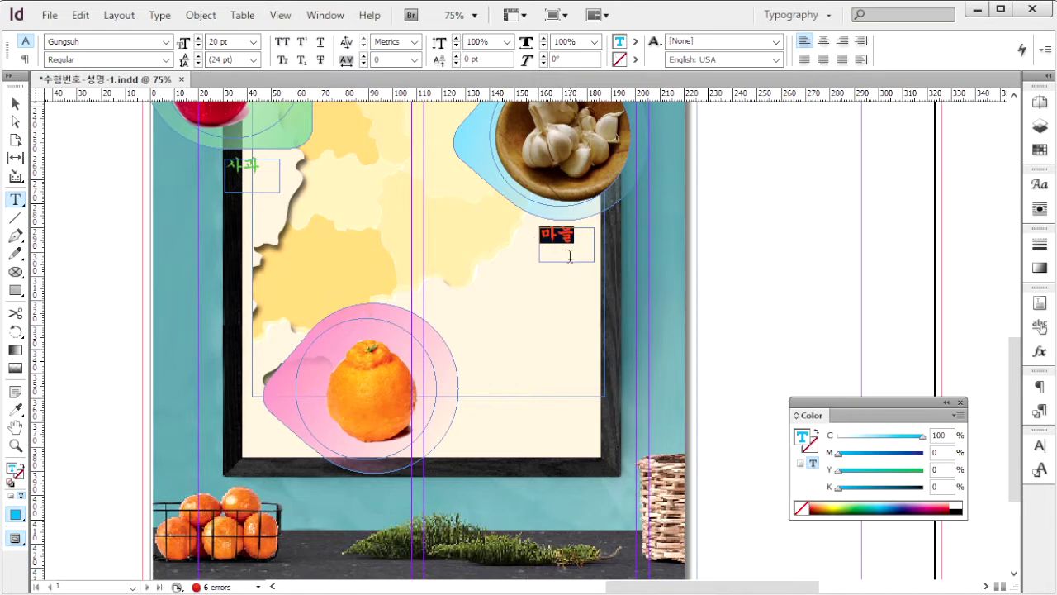
text(ㅍ)
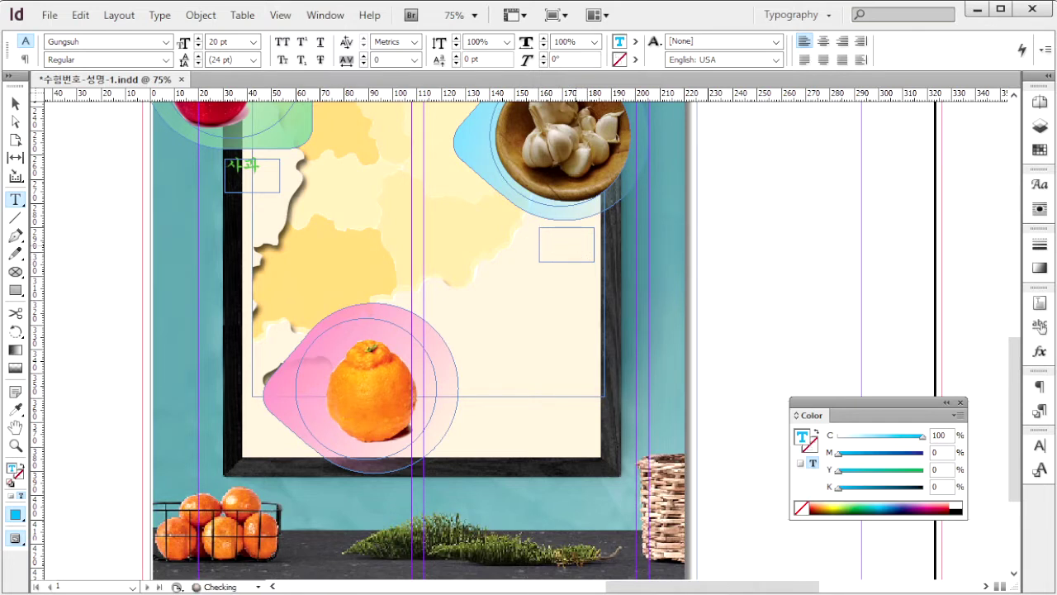
text(마을)
- Duplicate the 마늘 label and, following the reference image, place the copy beside the pink orange drop at X 124 mm, Y 368.5 mm
click(17, 103)
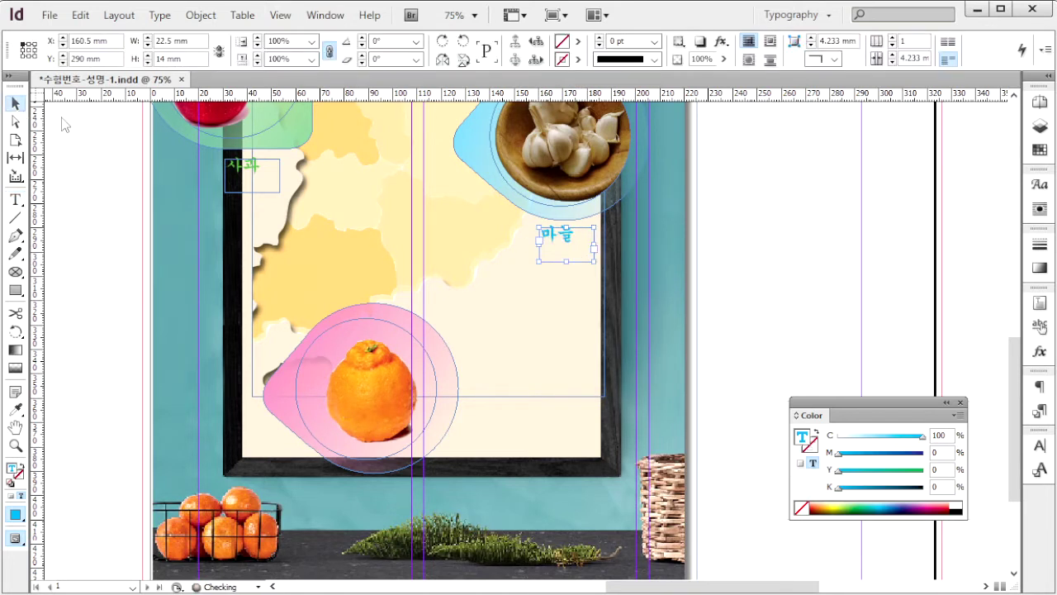
click(562, 241)
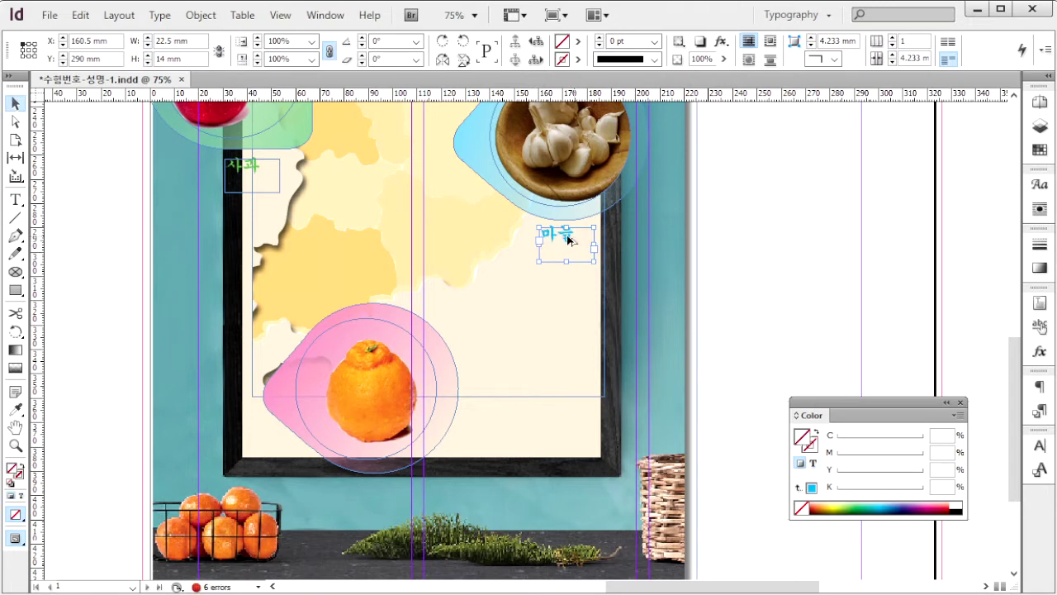
drag(567, 240, 363, 500)
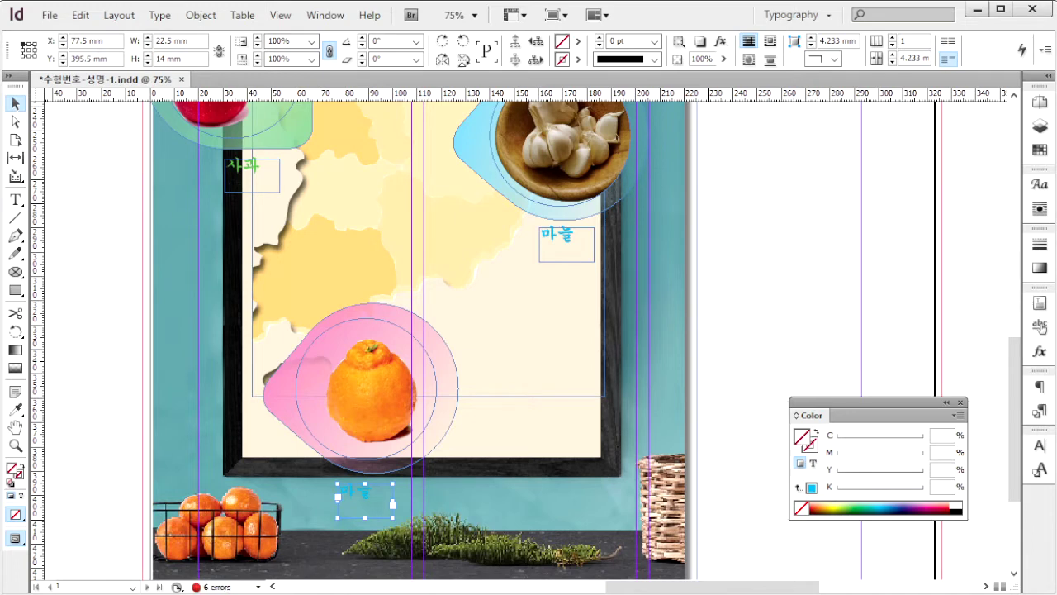
key(alt+Tab)
key(alt+Tab)
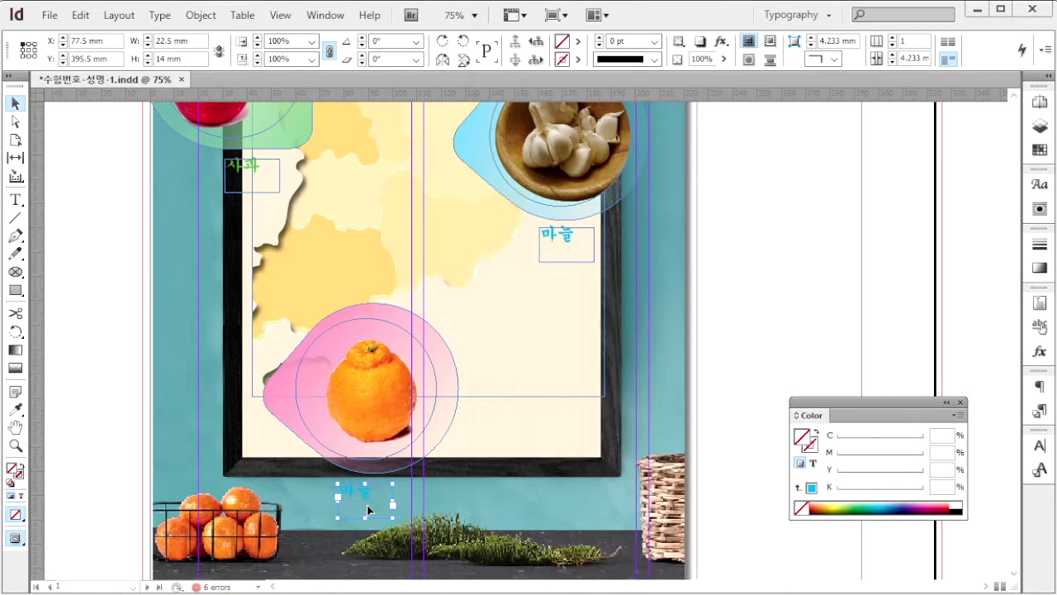
drag(367, 505, 479, 432)
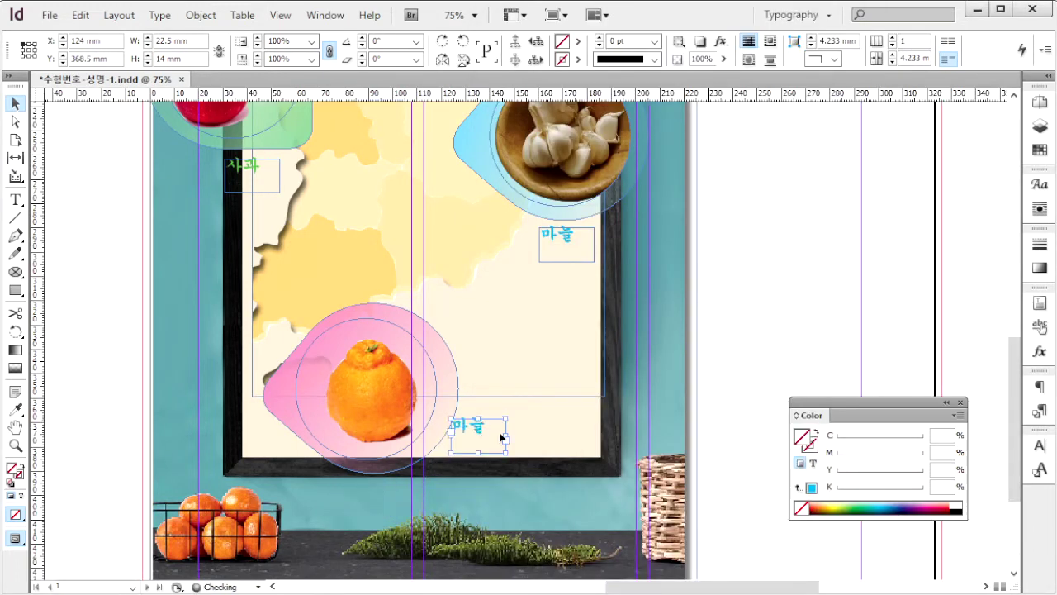
- Replace the text of the label copy beside the orange drop with 한라봉
click(15, 200)
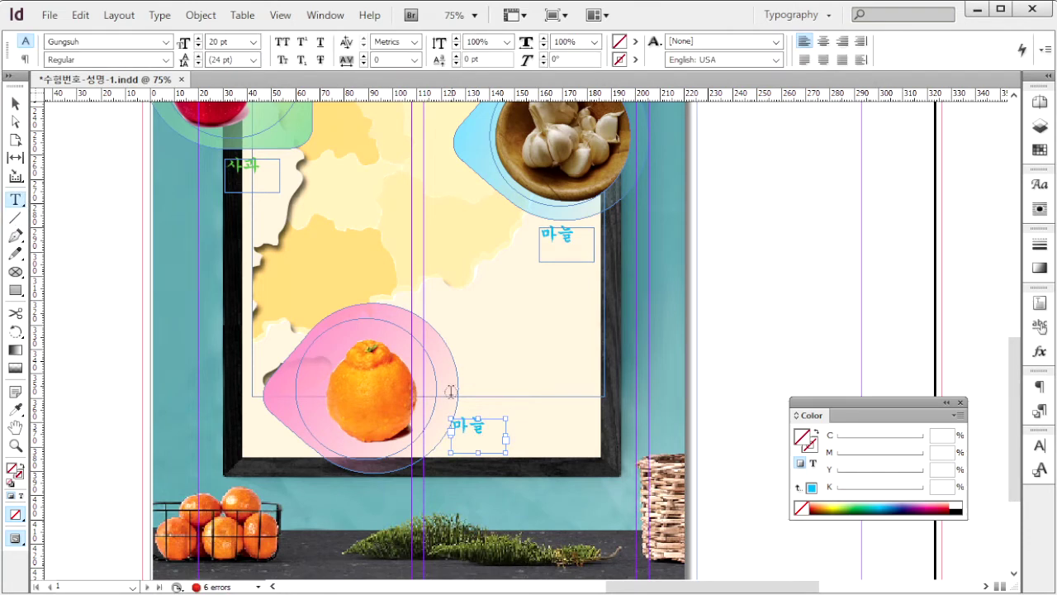
drag(486, 428, 392, 407)
text(하)
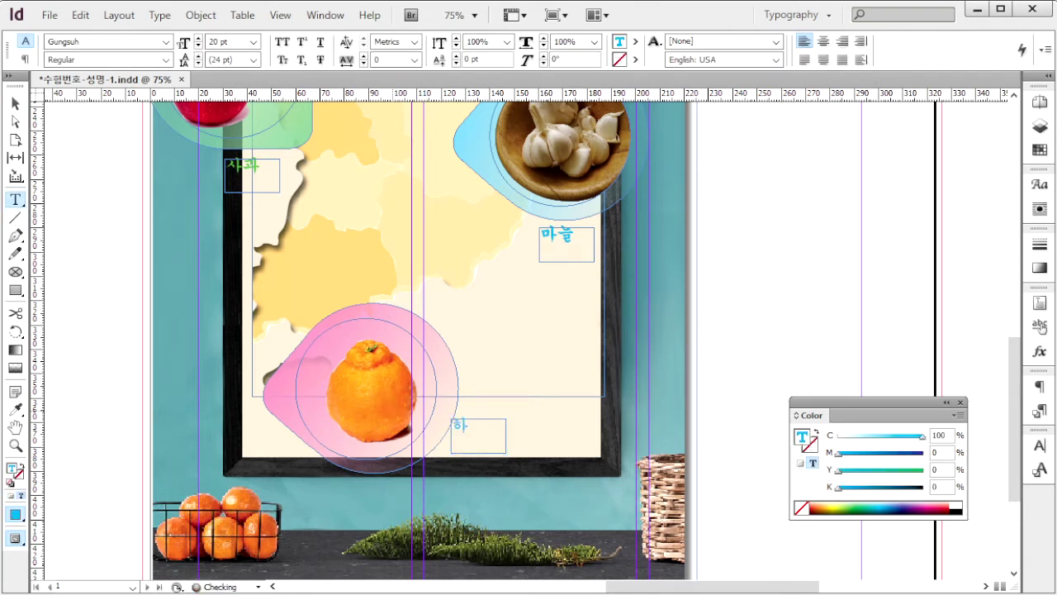
text(라보)
- Set the 한라봉 label's text colour to C 60, M 100, Y 0, K 0 and deselect the frame
key(ctrl+a)
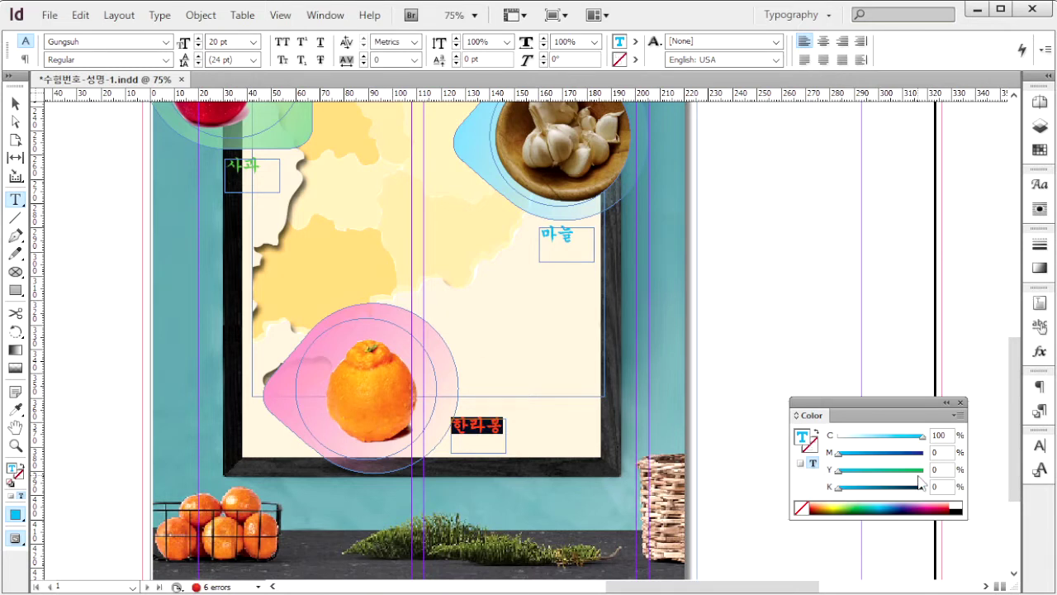
click(945, 435)
text(60)
key(Tab)
key(Escape)
click(810, 329)
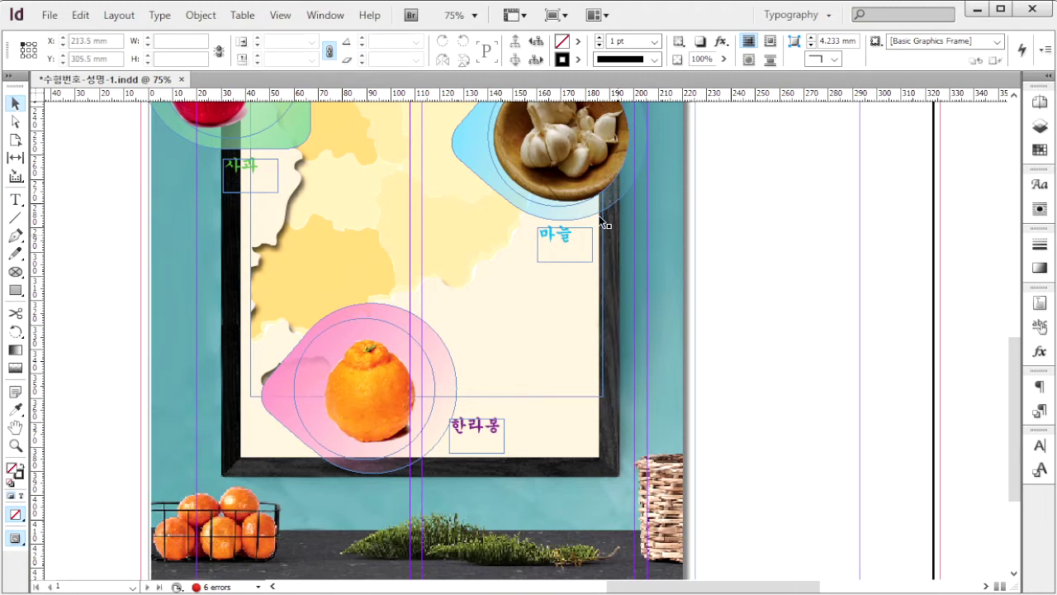
- Add a new CMYK process colour swatch with C=0, M=0, Y=0, K=100
key(F5)
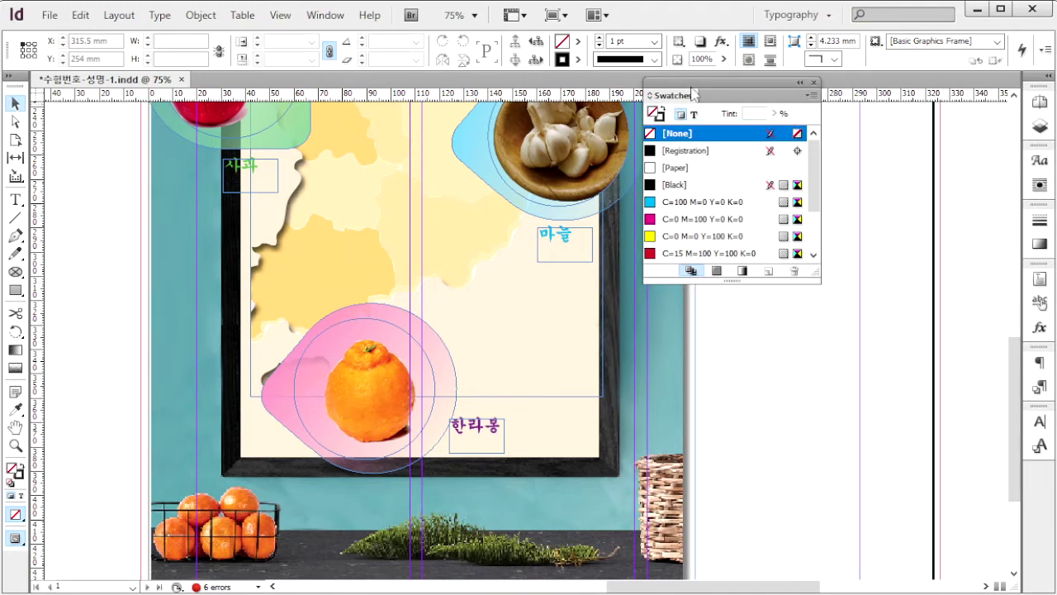
click(812, 97)
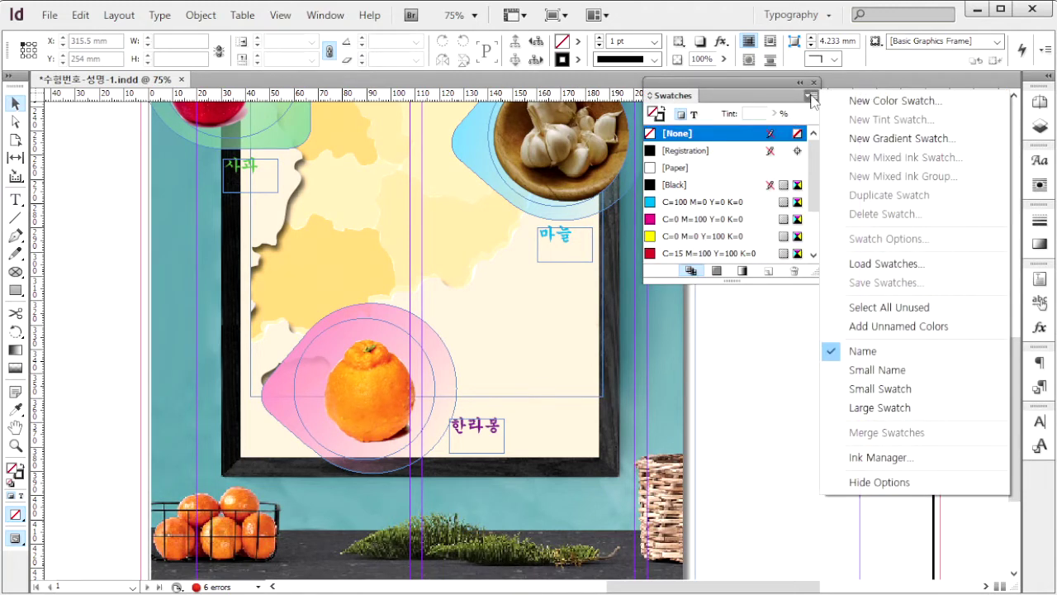
click(876, 102)
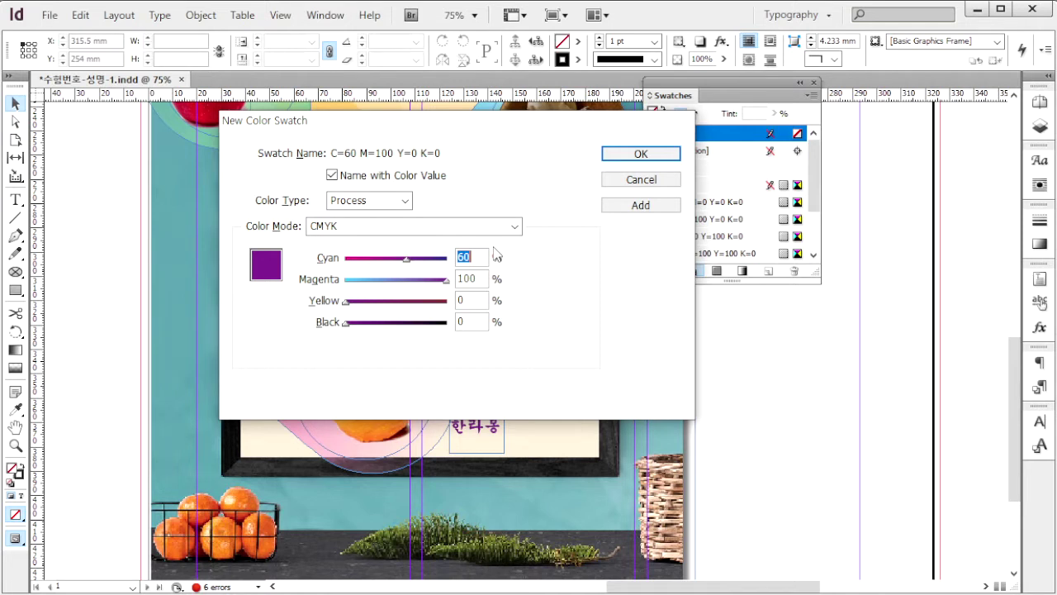
text(0)
key(Tab)
text(0)
key(Tab)
key(Tab)
text(100)
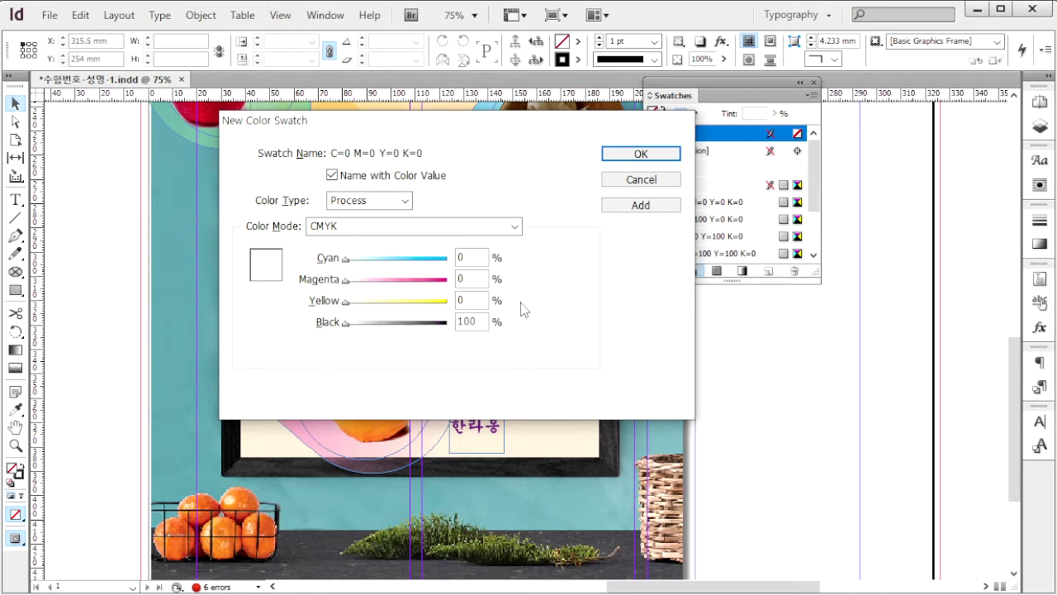
click(639, 205)
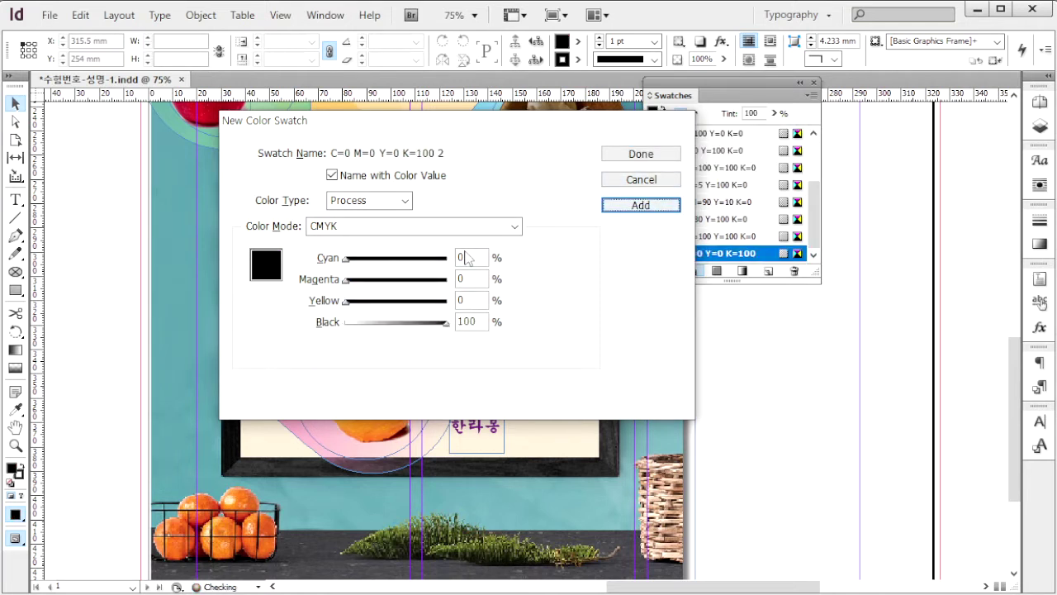
- Add another CMYK process colour swatch with C=30, M=30, Y=100, K=30
key(Tab)
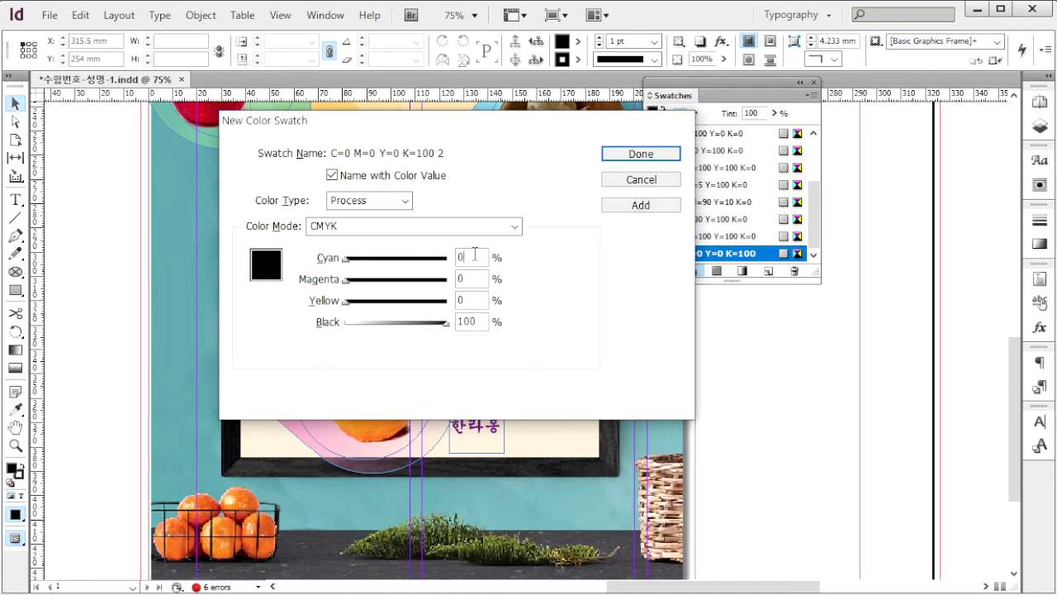
text(30)
key(Tab)
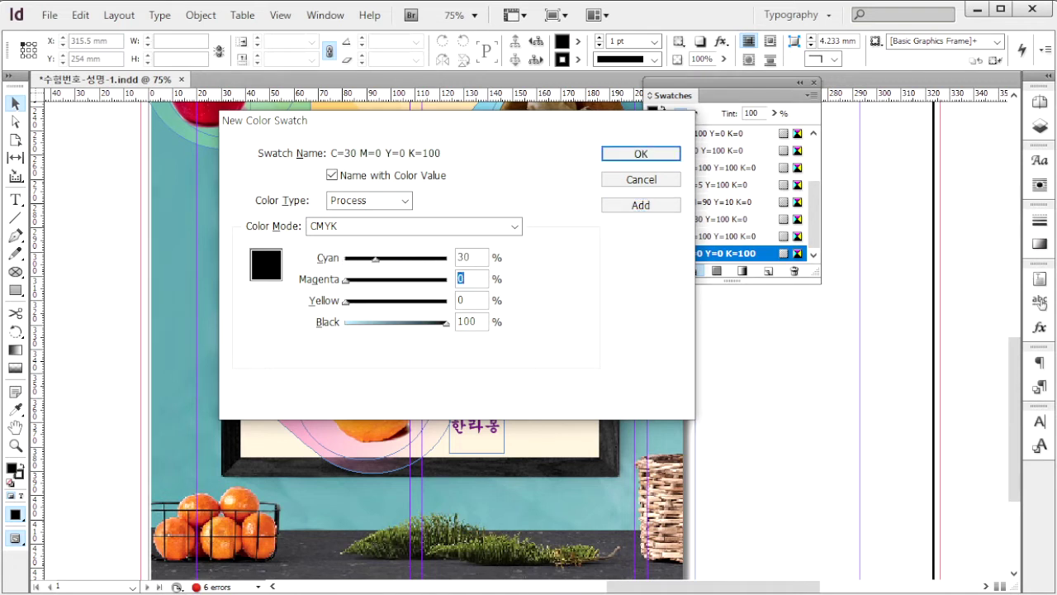
text(30)
key(Tab)
text(100)
key(Tab)
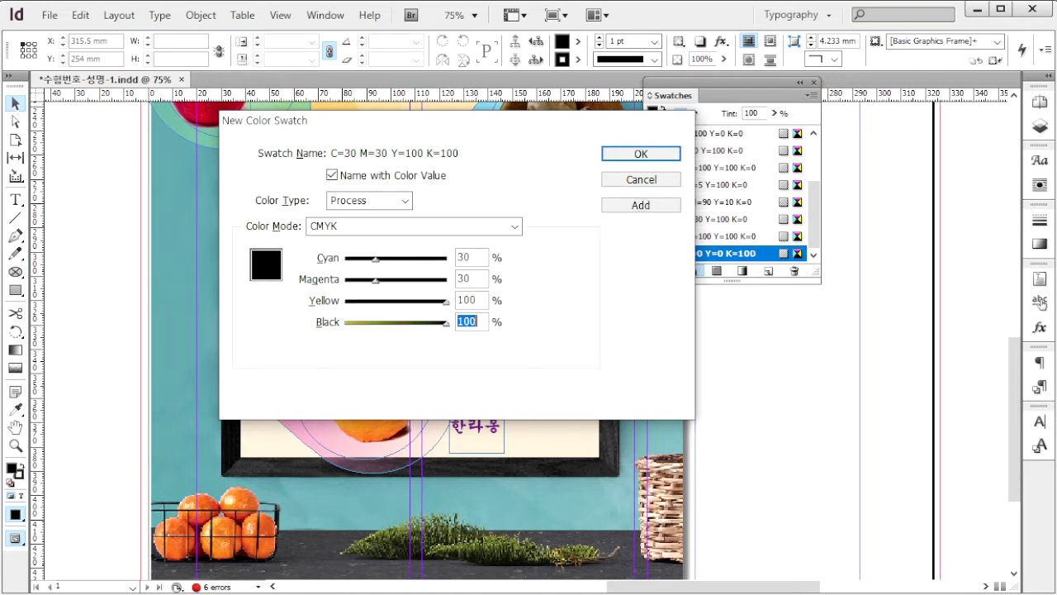
text(30)
click(640, 205)
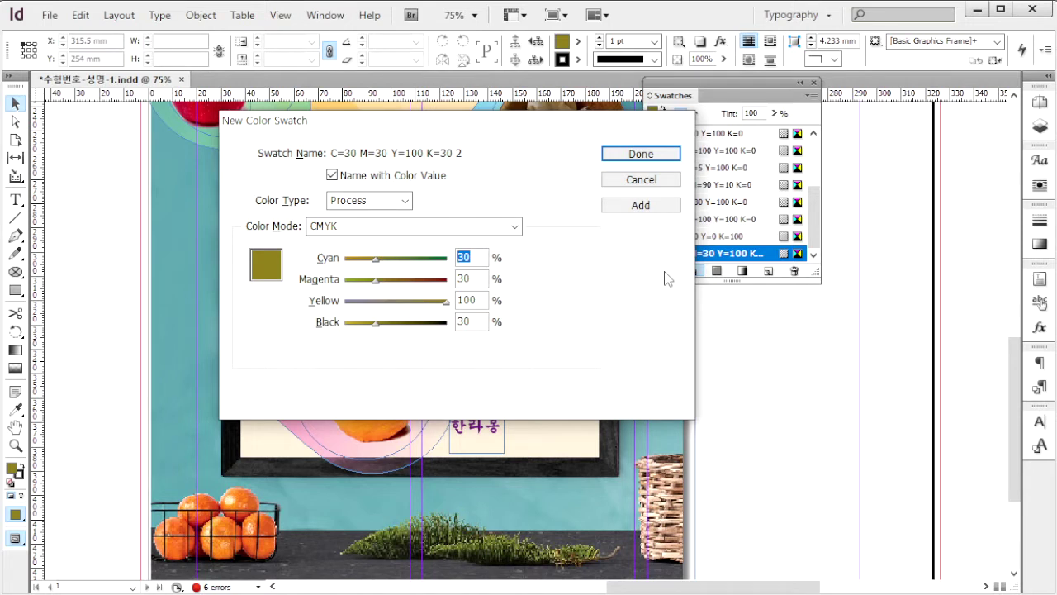
- Add a third CMYK process swatch with C=40, M=100, Y=100, K=0 and finish creating swatches
text(40)
key(Tab)
text(100)
key(Tab)
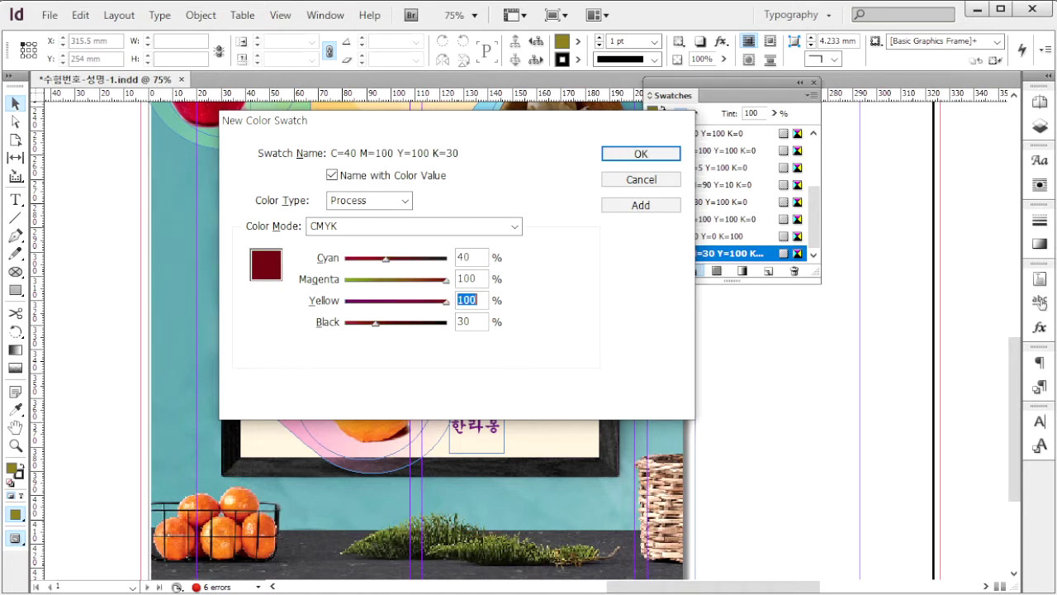
key(Tab)
text(0)
click(653, 204)
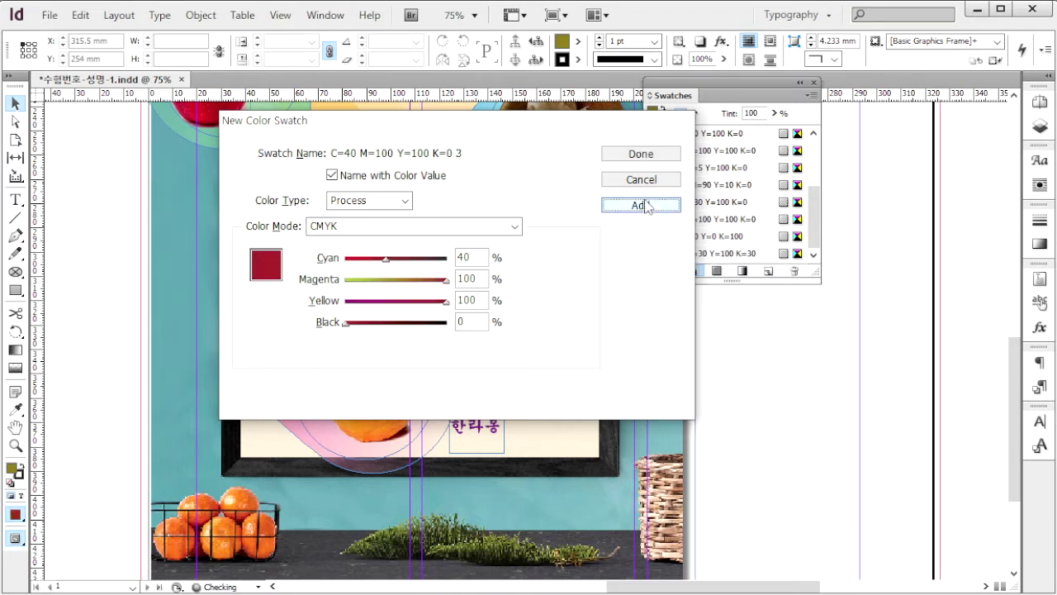
click(658, 156)
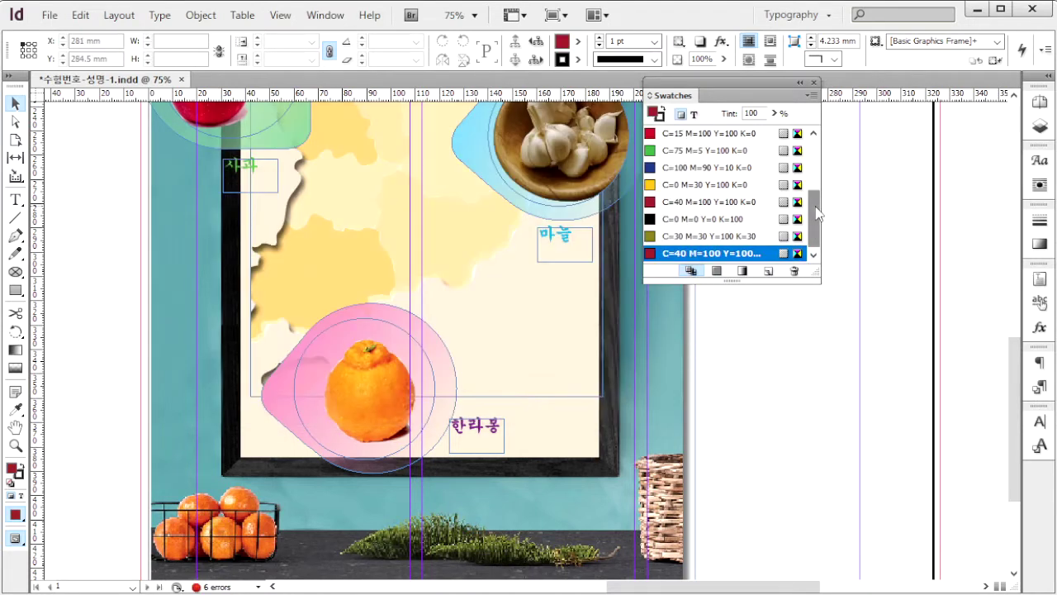
- Look through the three new swatches and make C=0 M=0 Y=0 K=100 the current fill colour
click(707, 220)
click(715, 237)
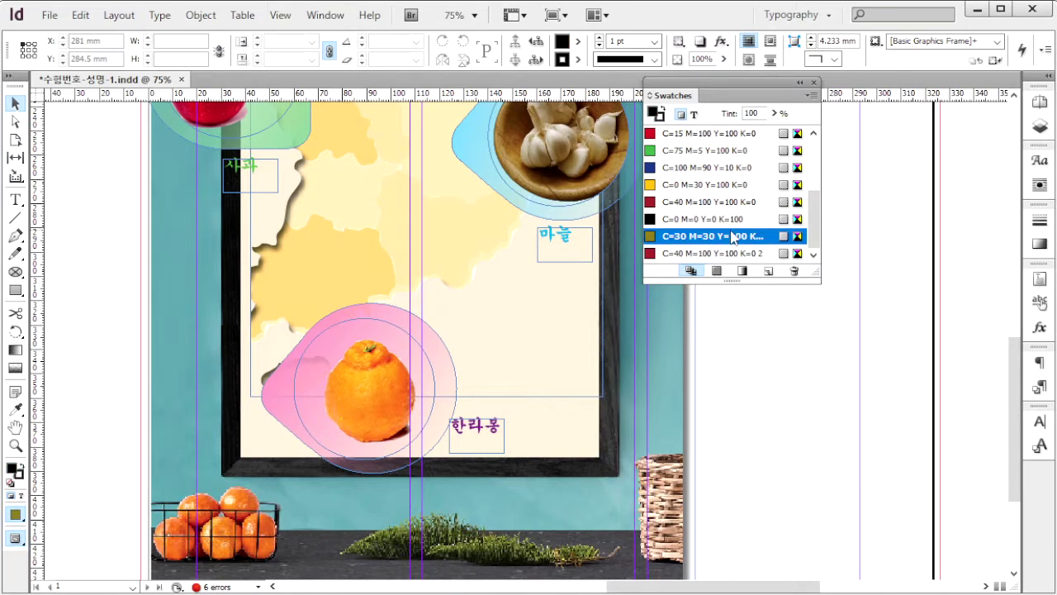
click(731, 247)
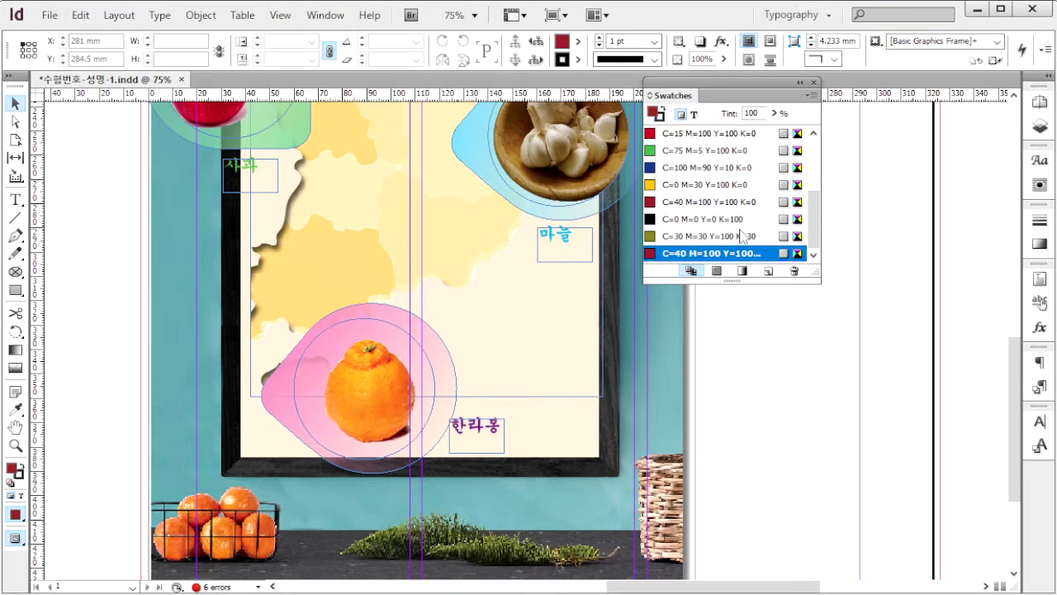
click(697, 219)
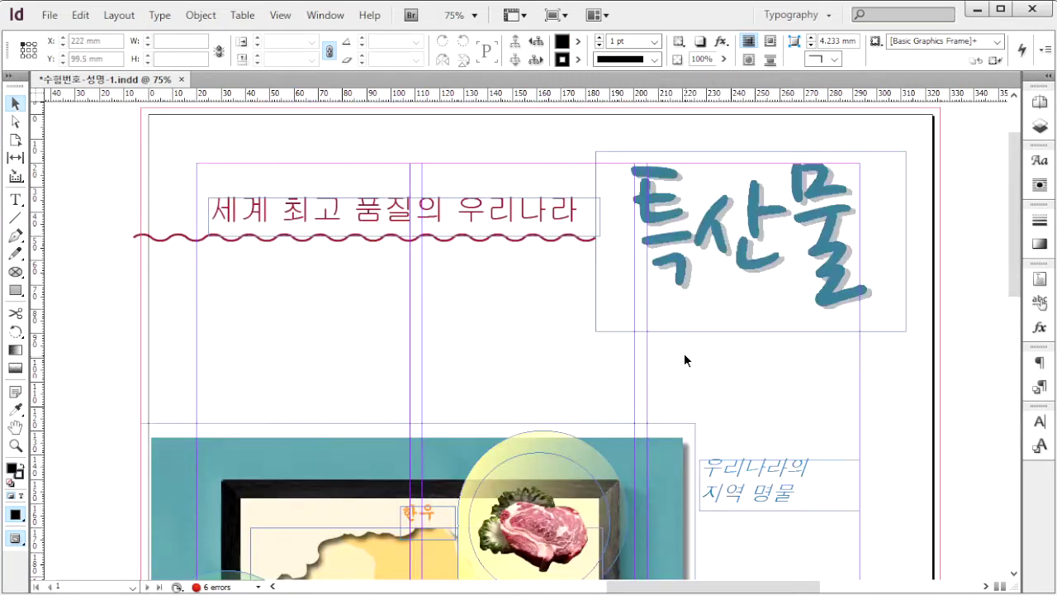
- Try placing 1급-5.txt in a frame of about 206 × 67.5 mm below the wavy line, with its text set in Gulim
key(ctrl+d)
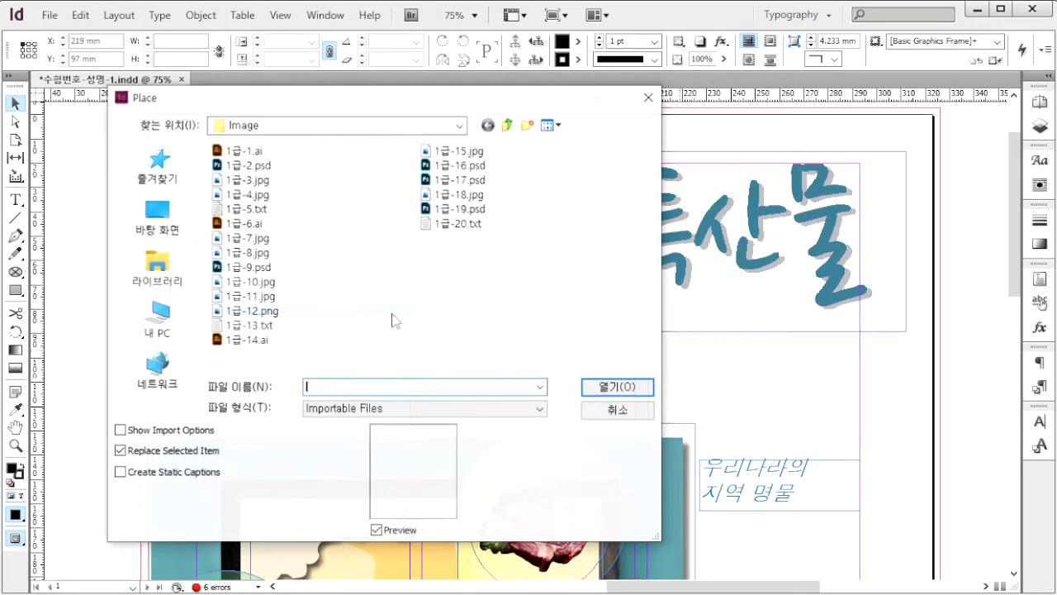
click(254, 209)
click(590, 386)
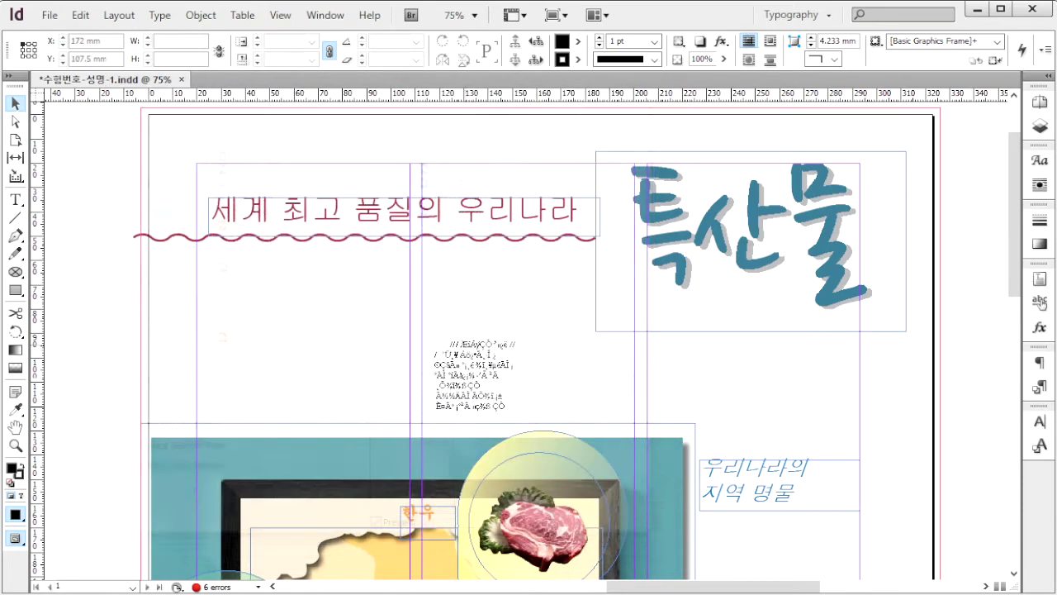
drag(142, 258, 650, 421)
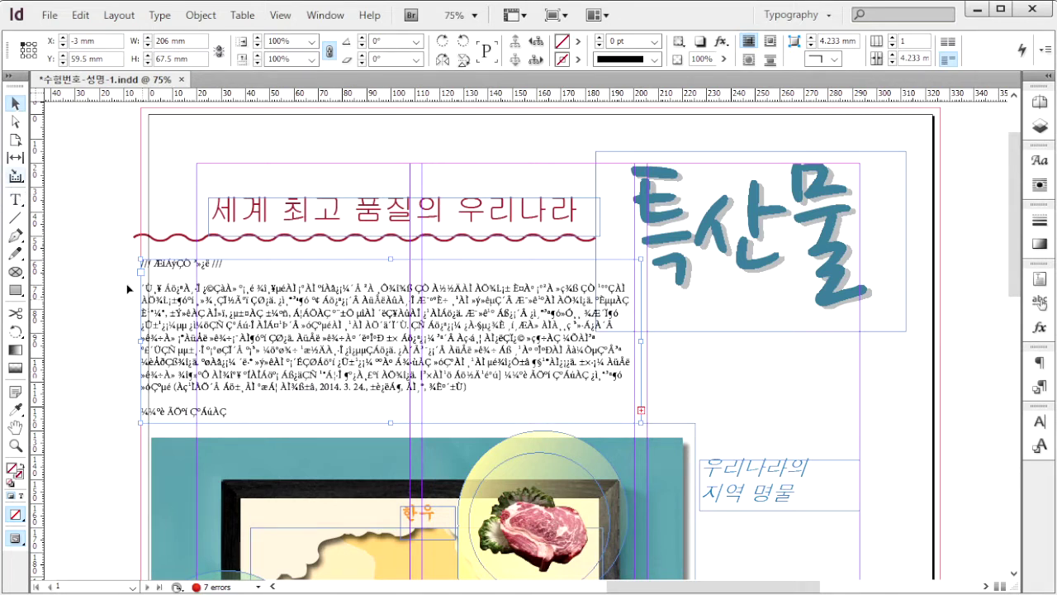
click(23, 202)
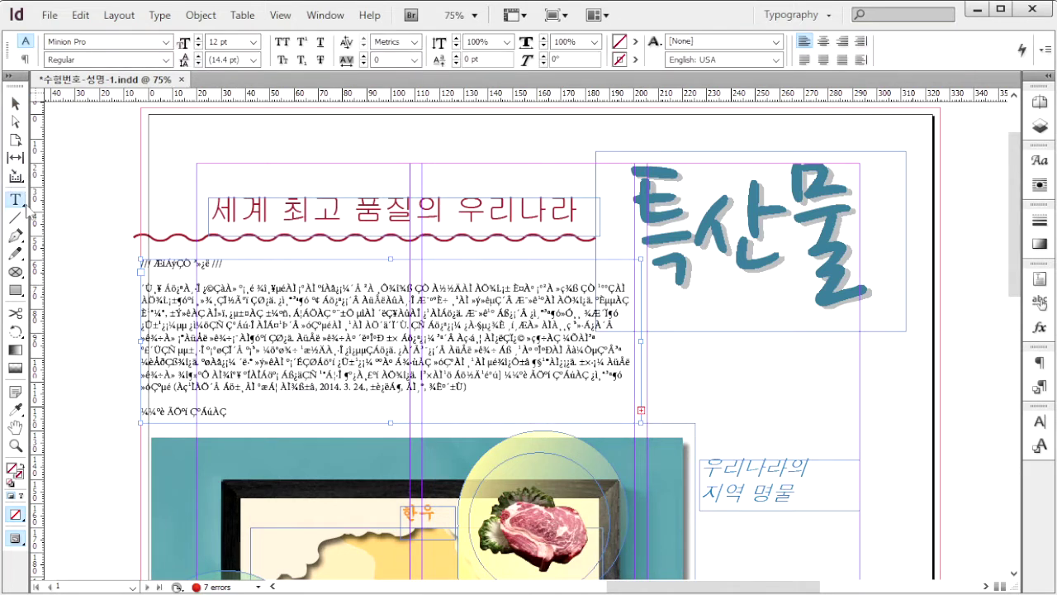
key(ctrl+a)
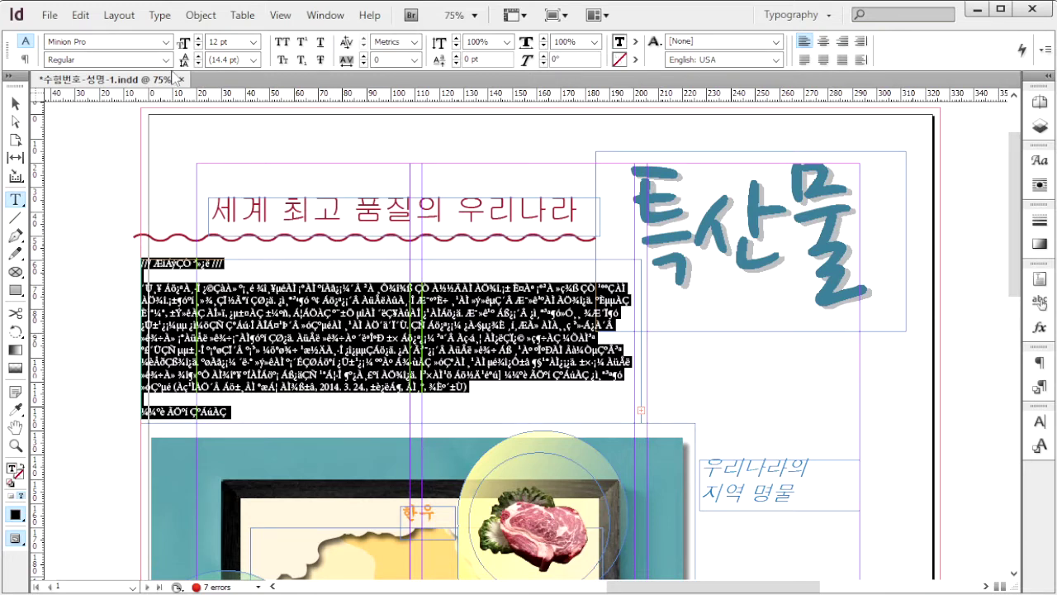
click(168, 41)
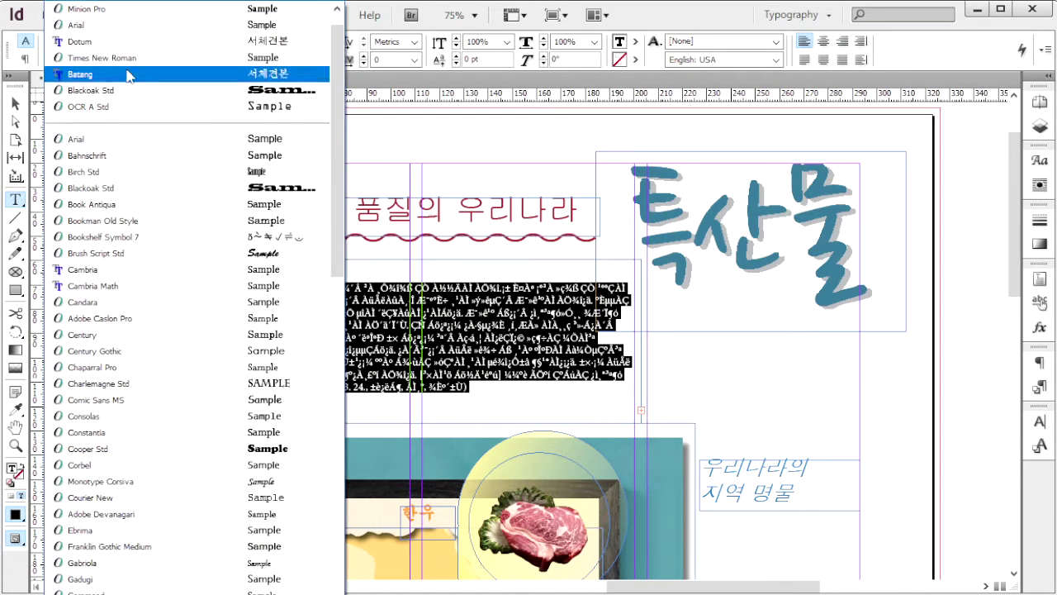
key(Escape)
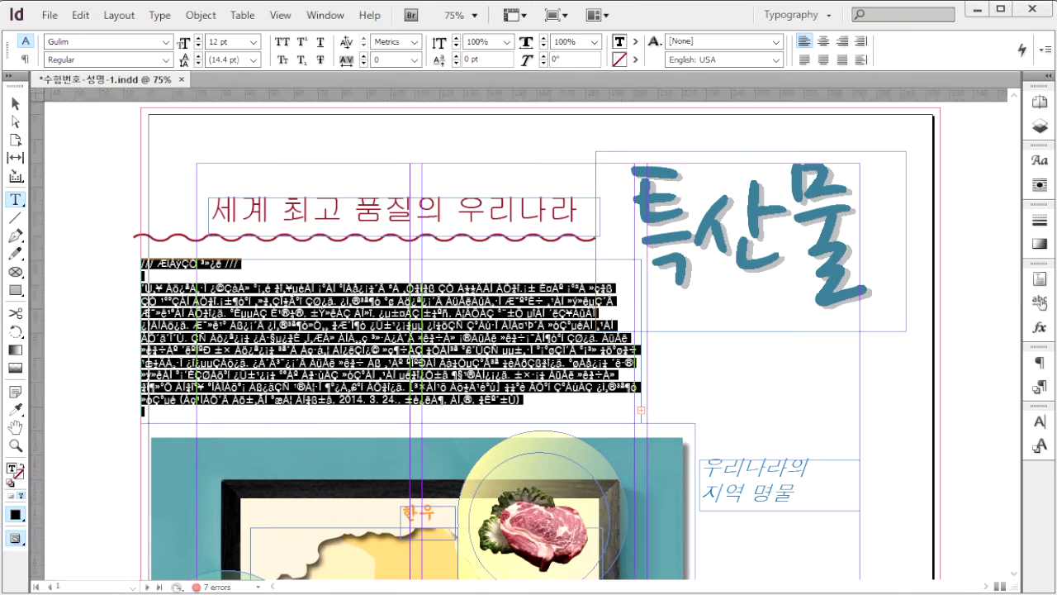
- Copy the introductory paragraph from 1급-5.txt in Notepad, then delete the garbled text frame in the InDesign layout
key(alt+Tab)
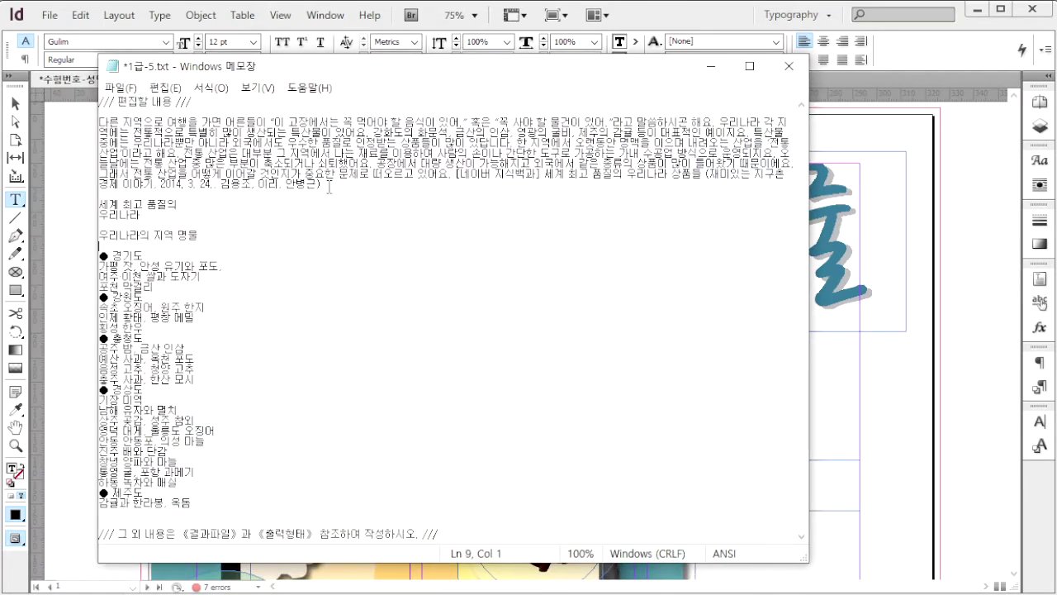
drag(330, 187, 99, 123)
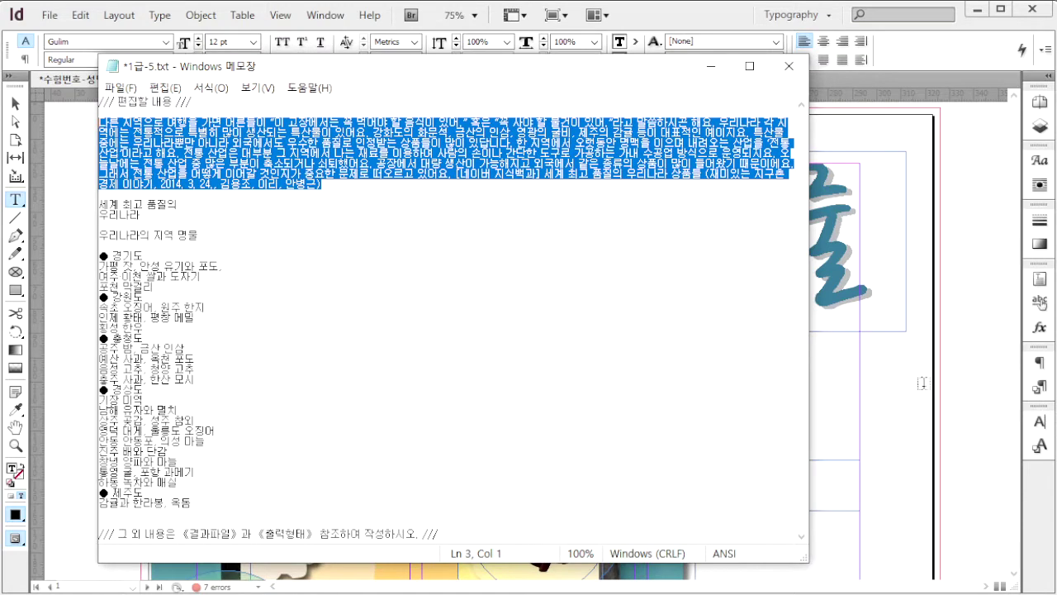
click(708, 26)
key(ctrl+v)
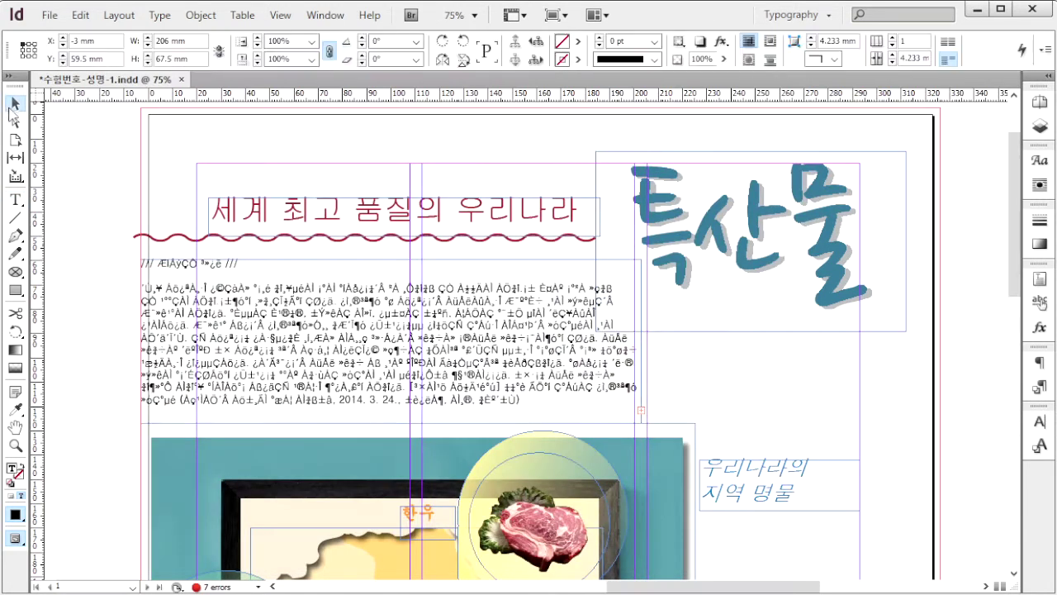
key(Delete)
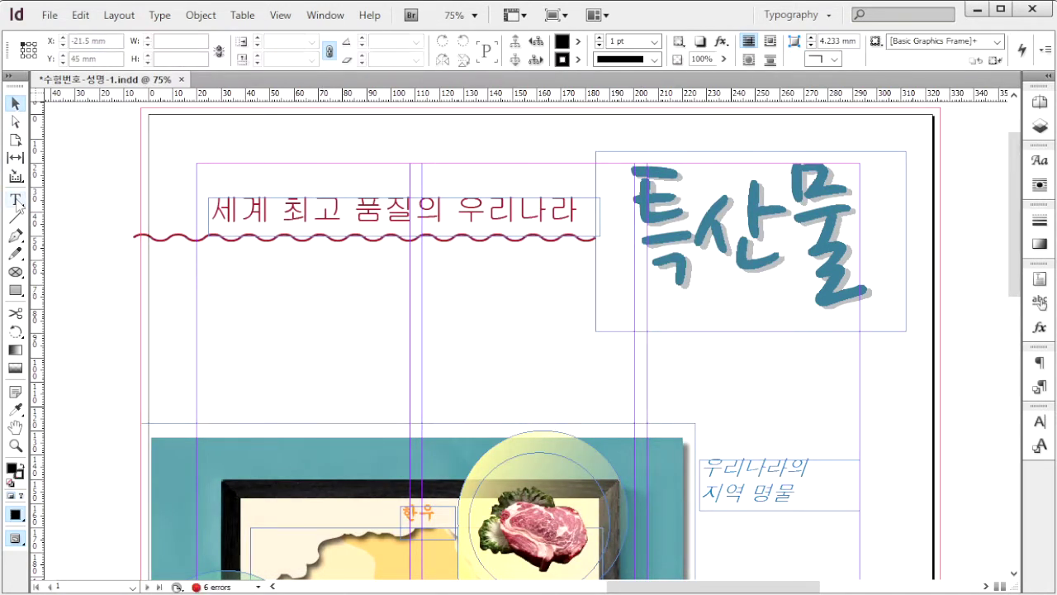
- Paste the copied paragraph into a new text frame about 218 × 57 mm below the wavy line and set its font to Dotum
click(16, 200)
drag(104, 271, 634, 409)
key(ctrl+v)
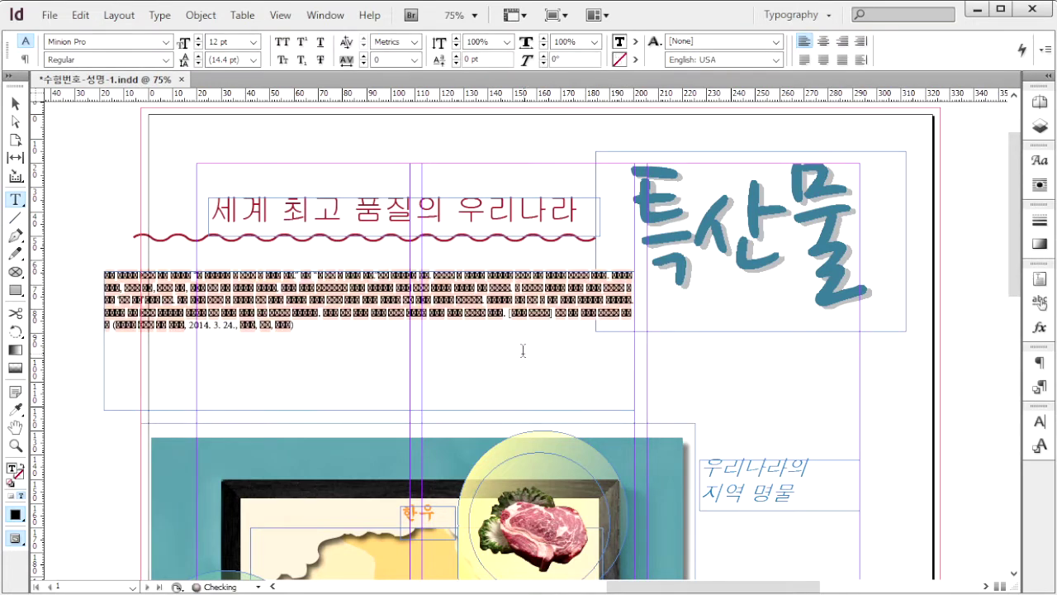
key(ctrl+a)
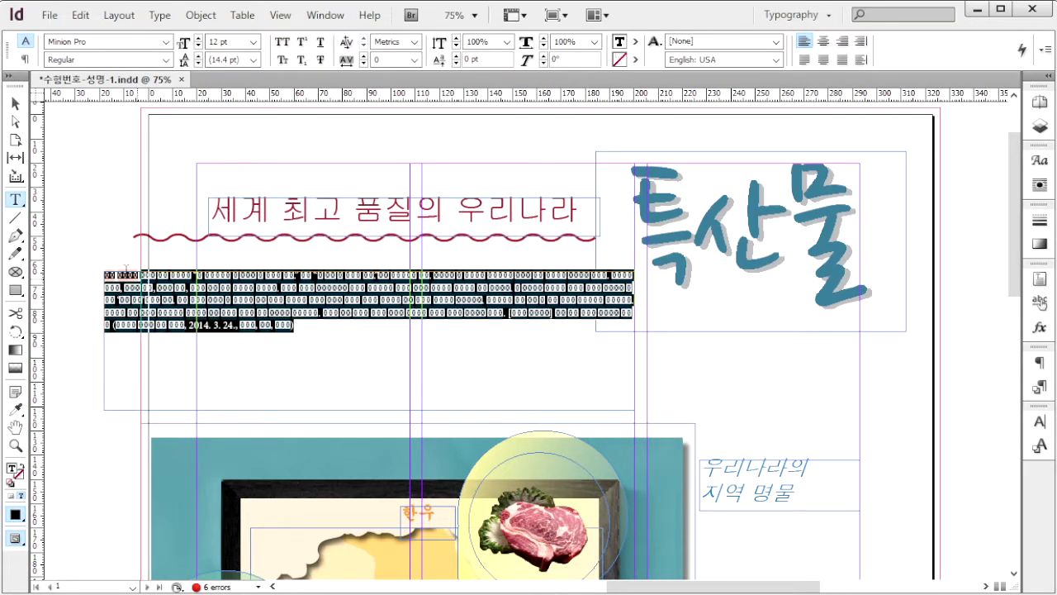
click(167, 41)
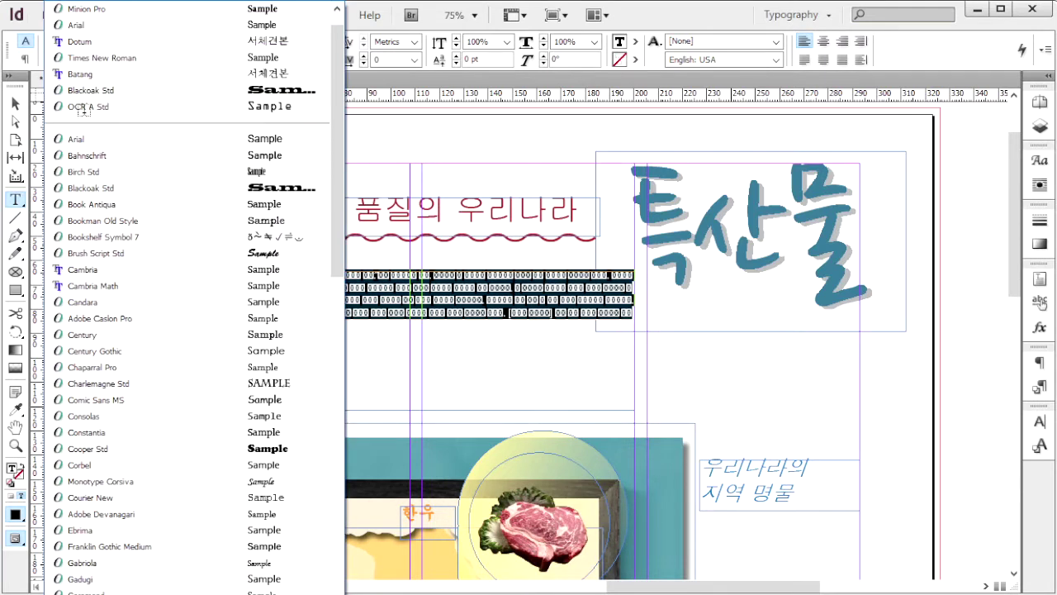
click(108, 43)
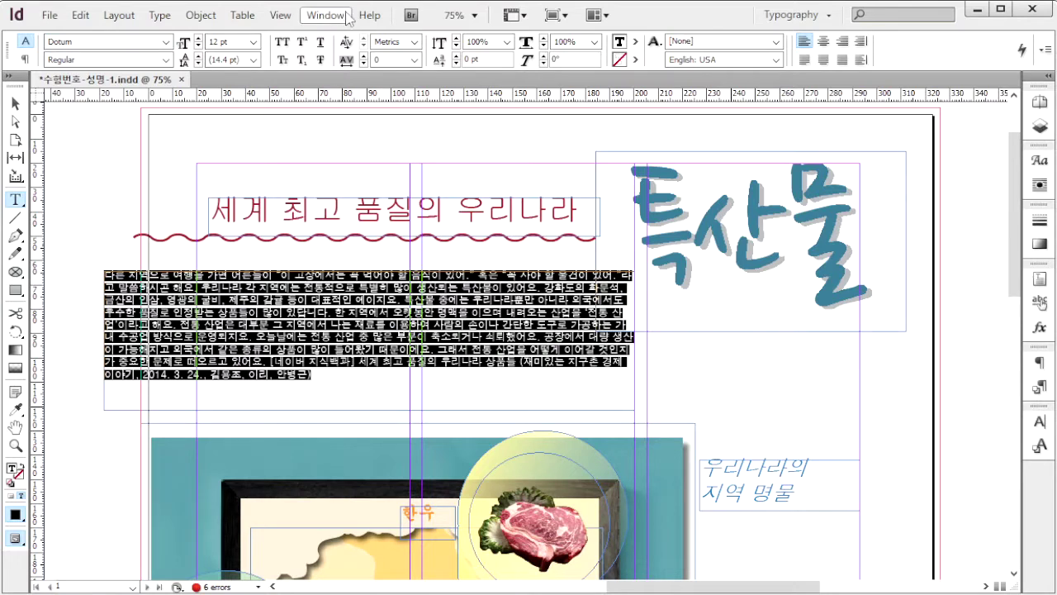
- Start a new paragraph style named 본문1 and show its basic character formats
key(F11)
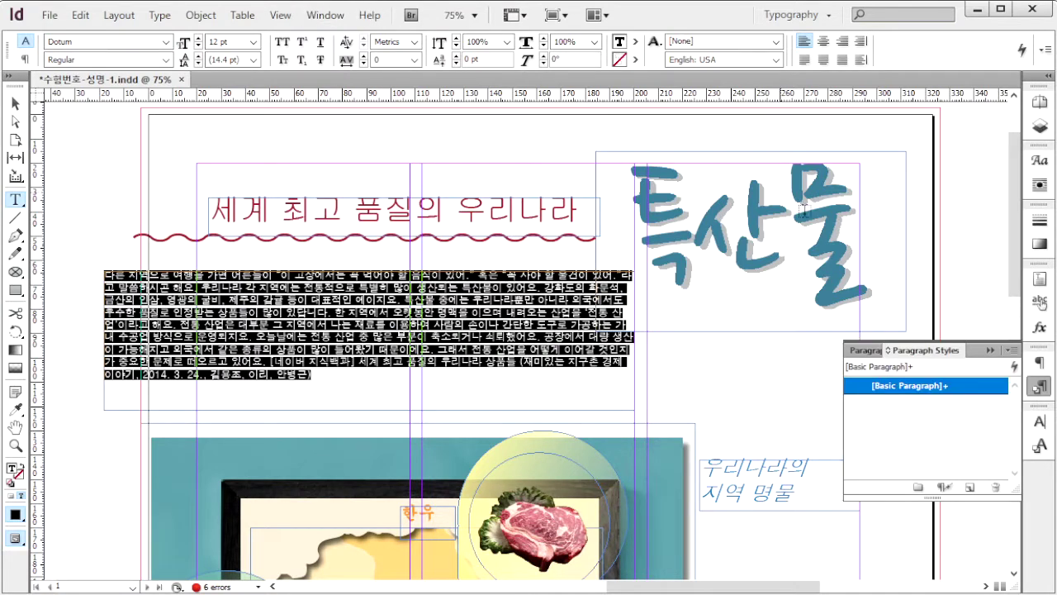
drag(937, 352, 716, 142)
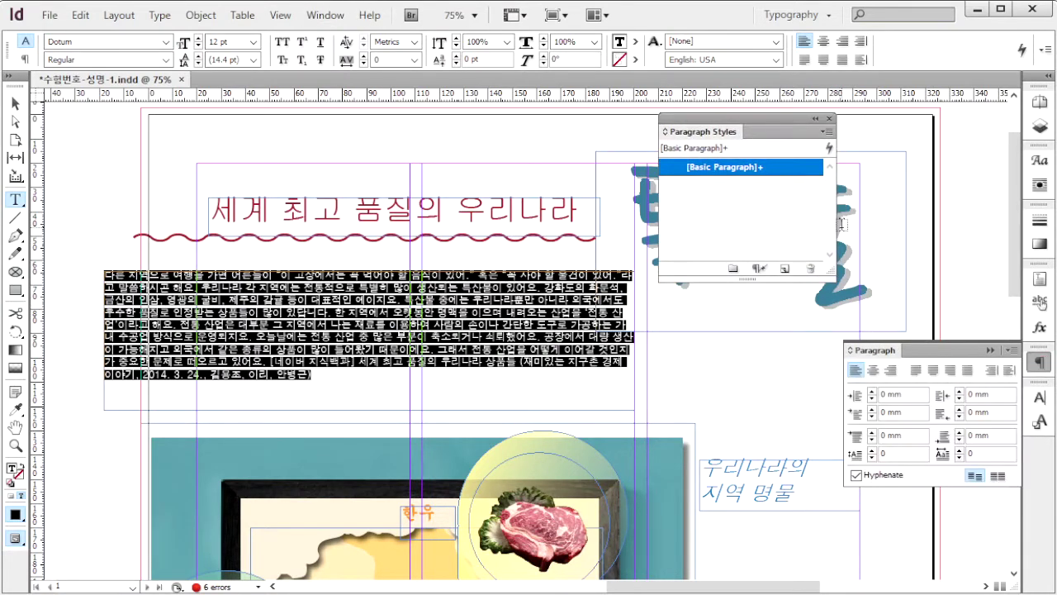
drag(818, 125, 718, 125)
click(713, 125)
click(780, 130)
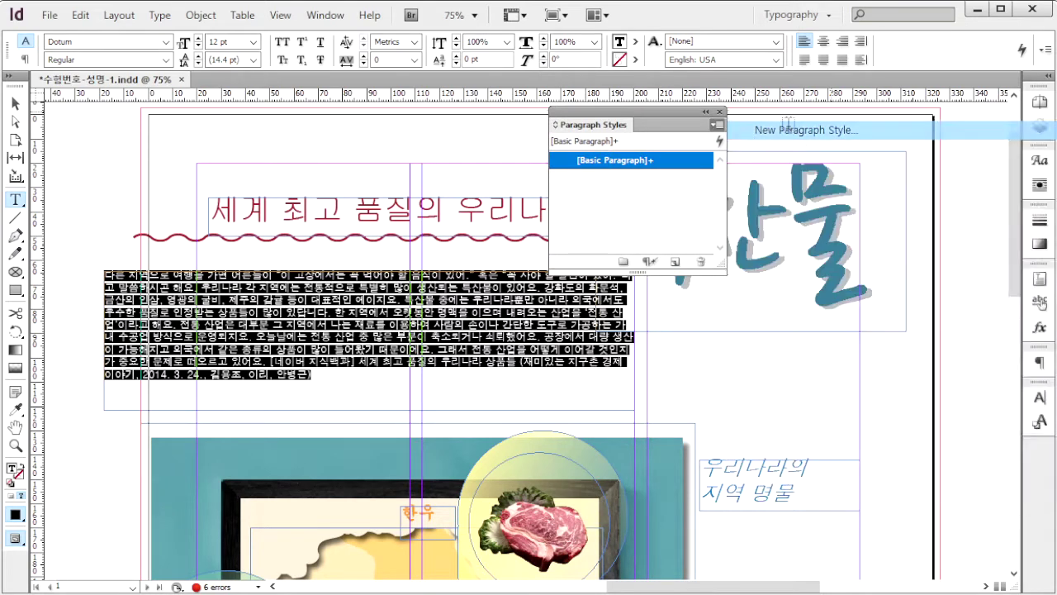
drag(1056, 198, 528, 60)
click(422, 103)
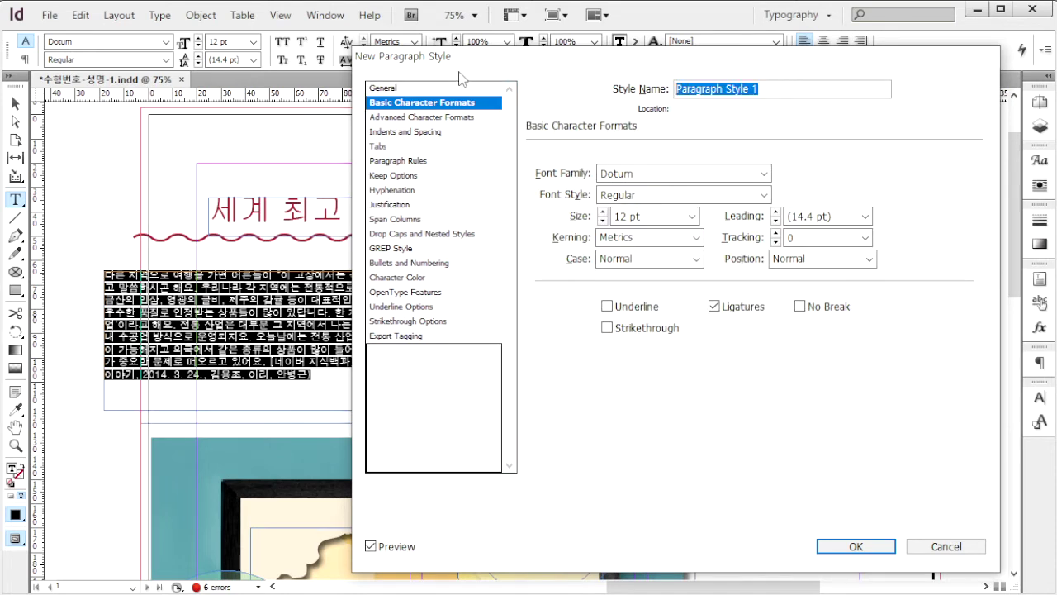
text(ㅂ)
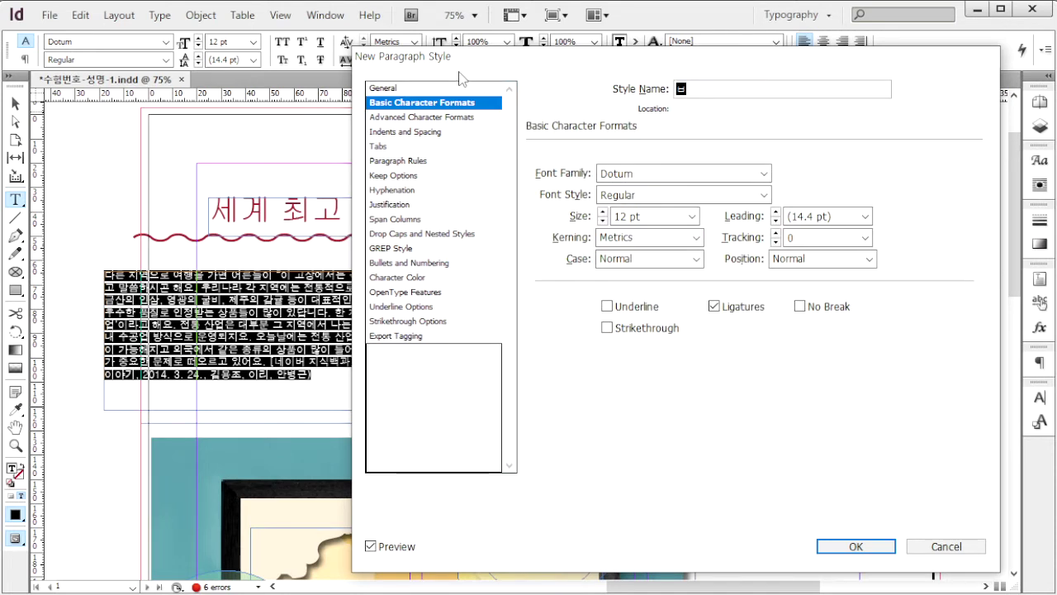
text(본문1)
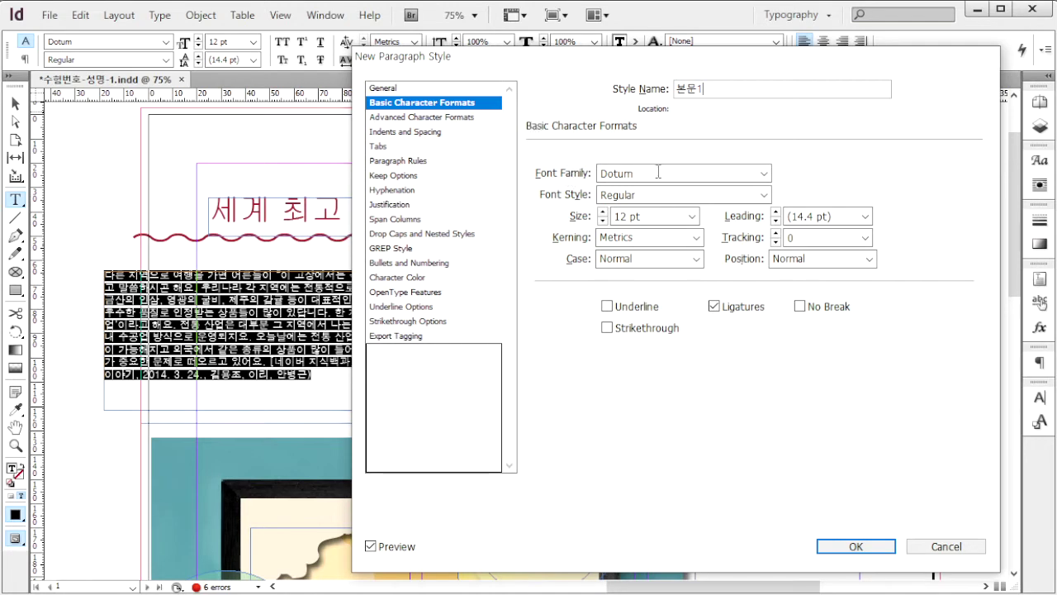
- Set the style's font to Batang, size 14 pt, leading 20 pt and tracking -50
click(764, 173)
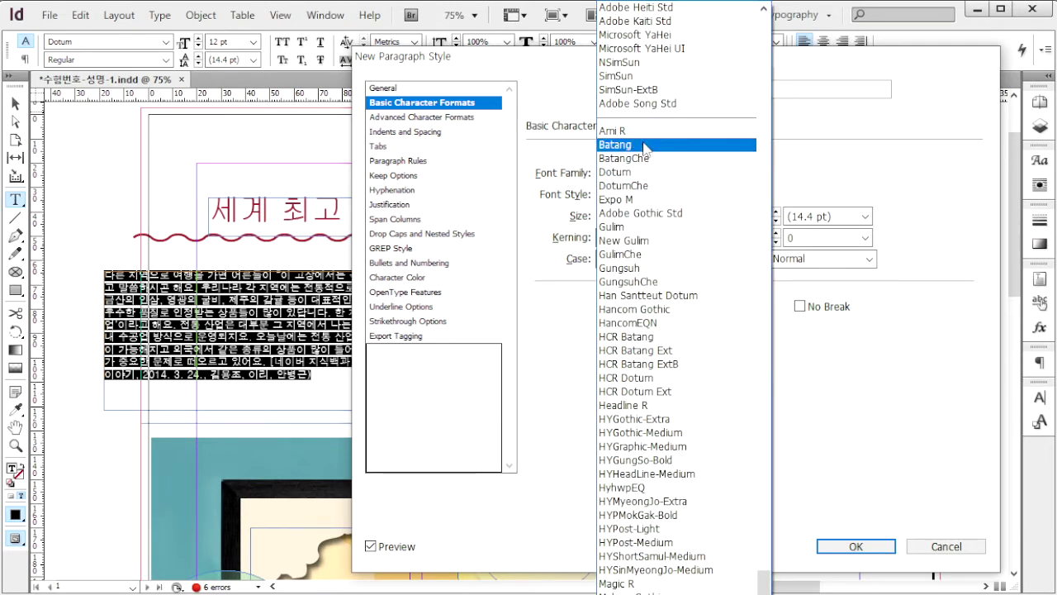
click(644, 145)
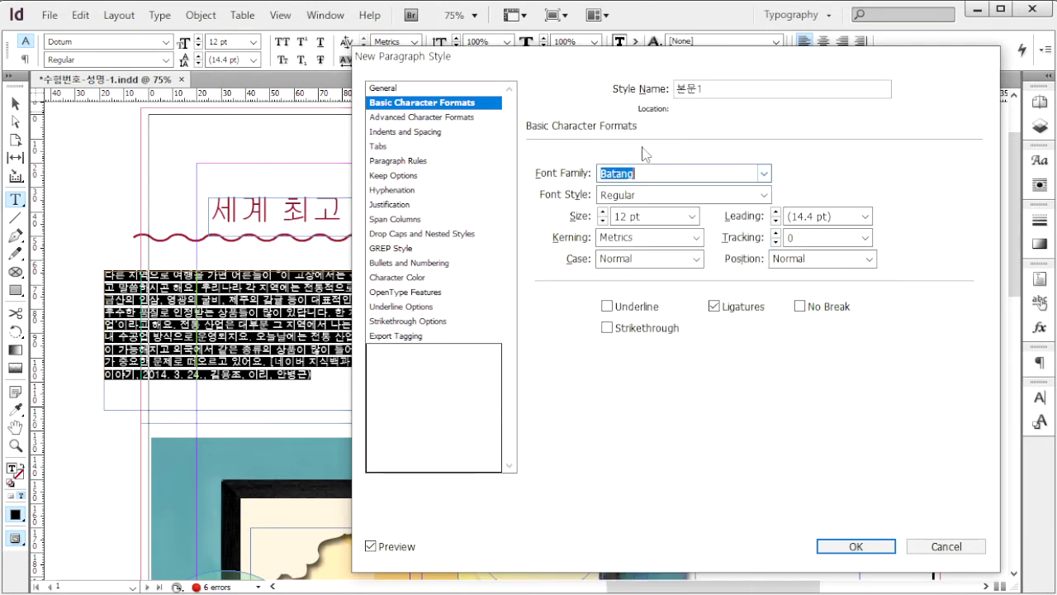
click(691, 217)
click(663, 316)
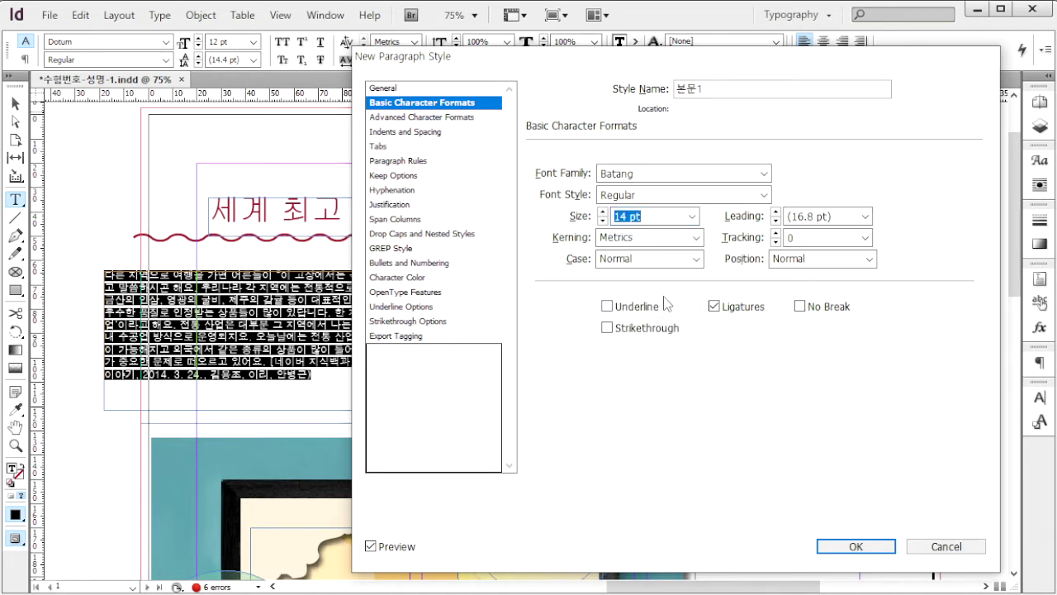
click(865, 217)
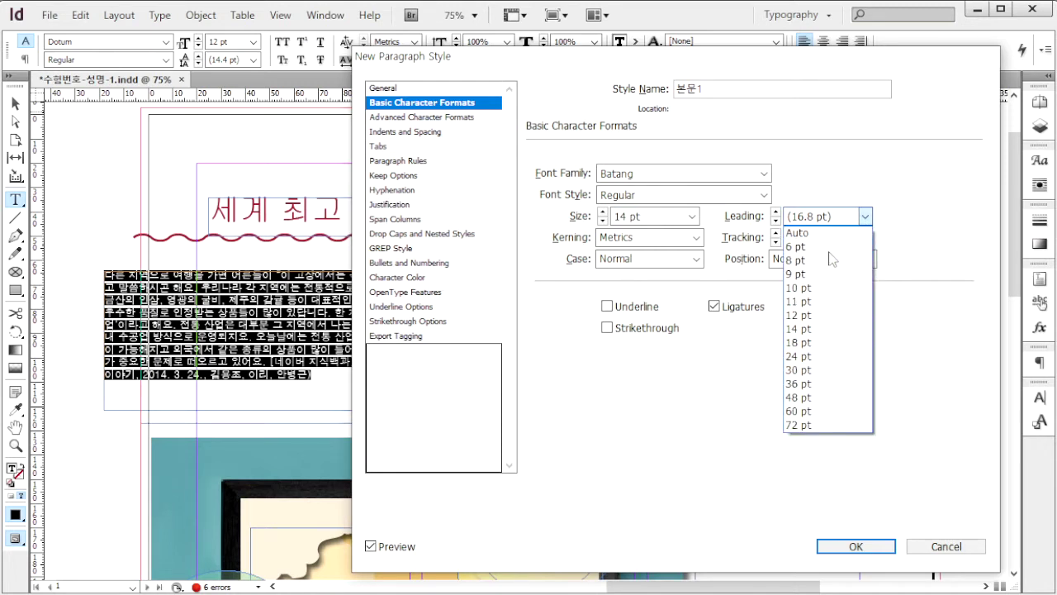
click(849, 229)
text(20)
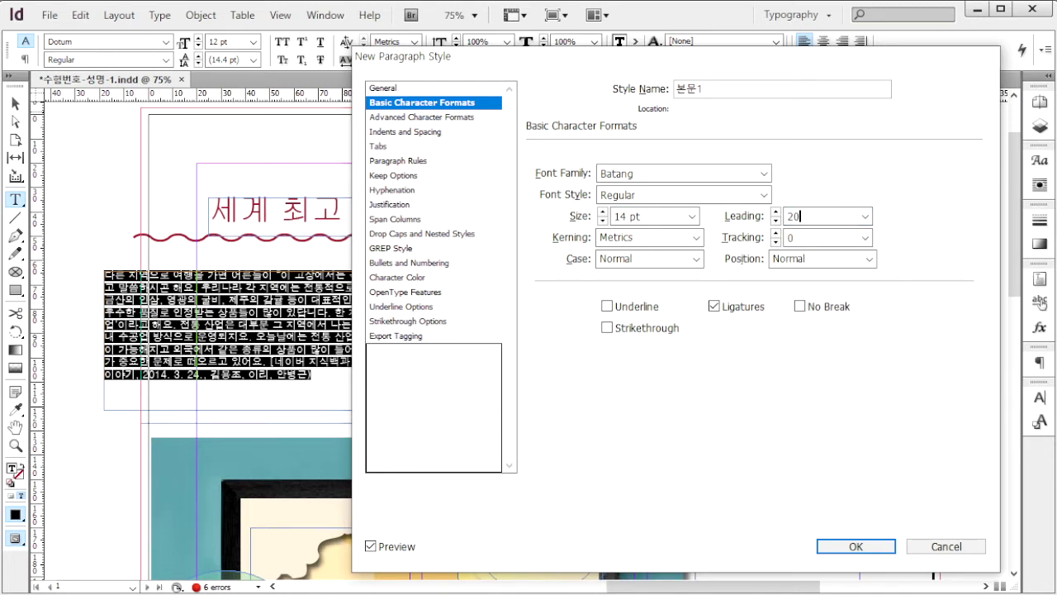
key(Tab)
click(864, 238)
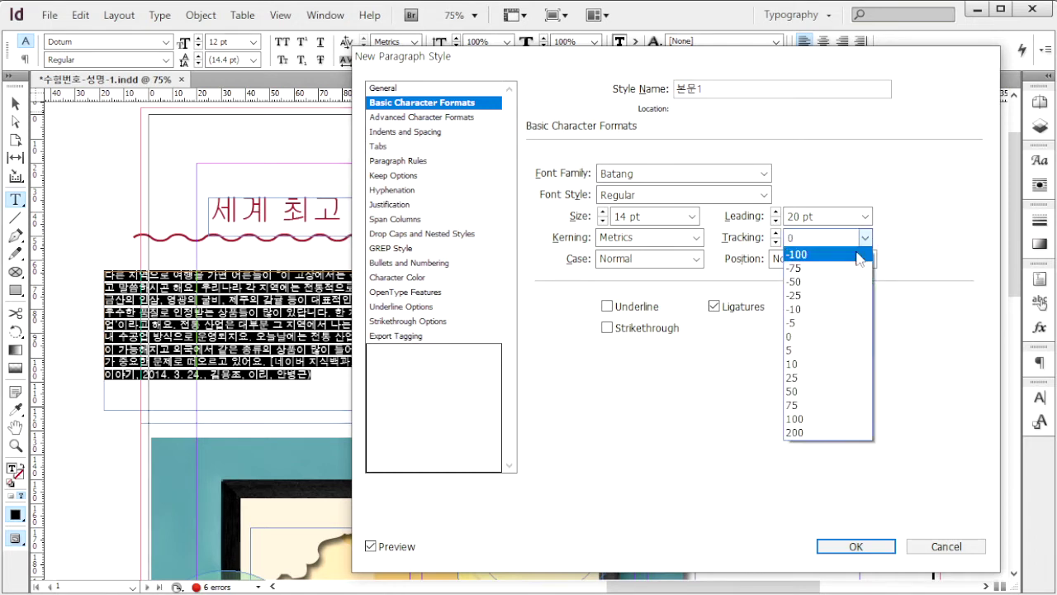
click(828, 284)
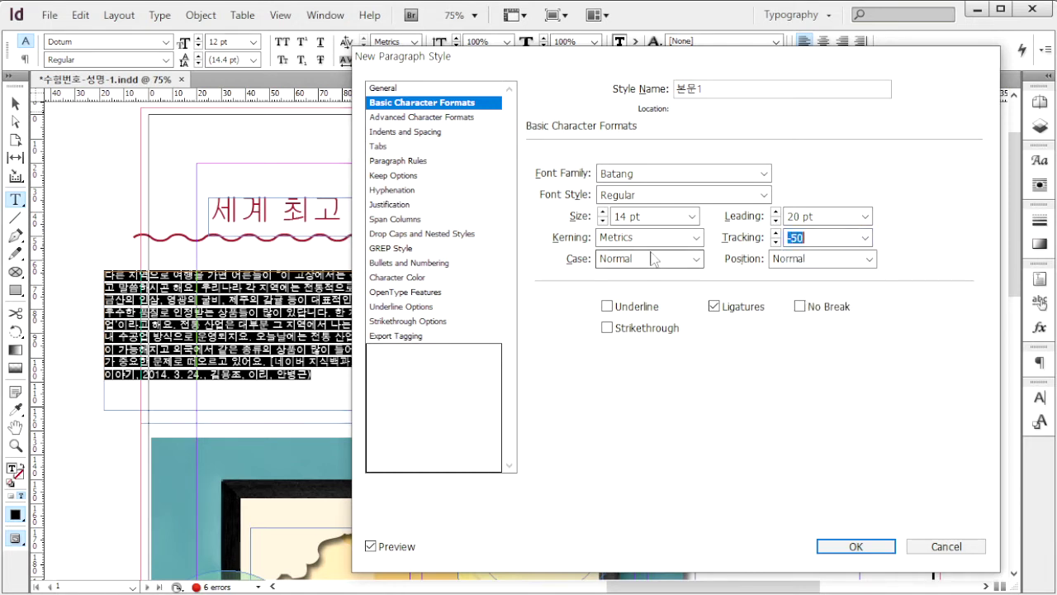
- Give the style the character colour C=0 M=0 Y=0 K=100 and finish creating it
click(395, 277)
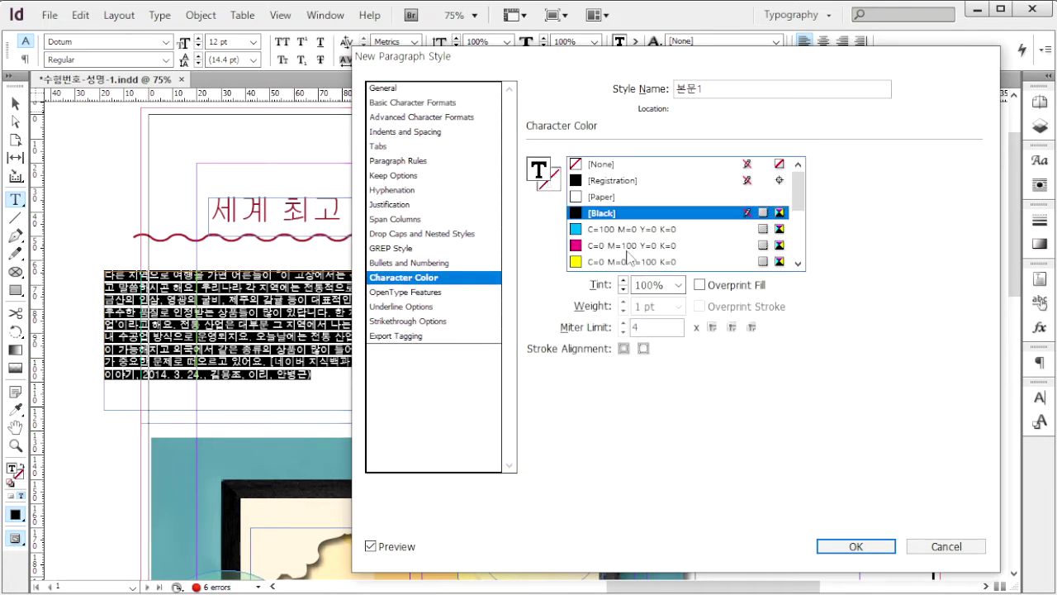
scroll(798, 211, down, 1)
drag(798, 210, 795, 256)
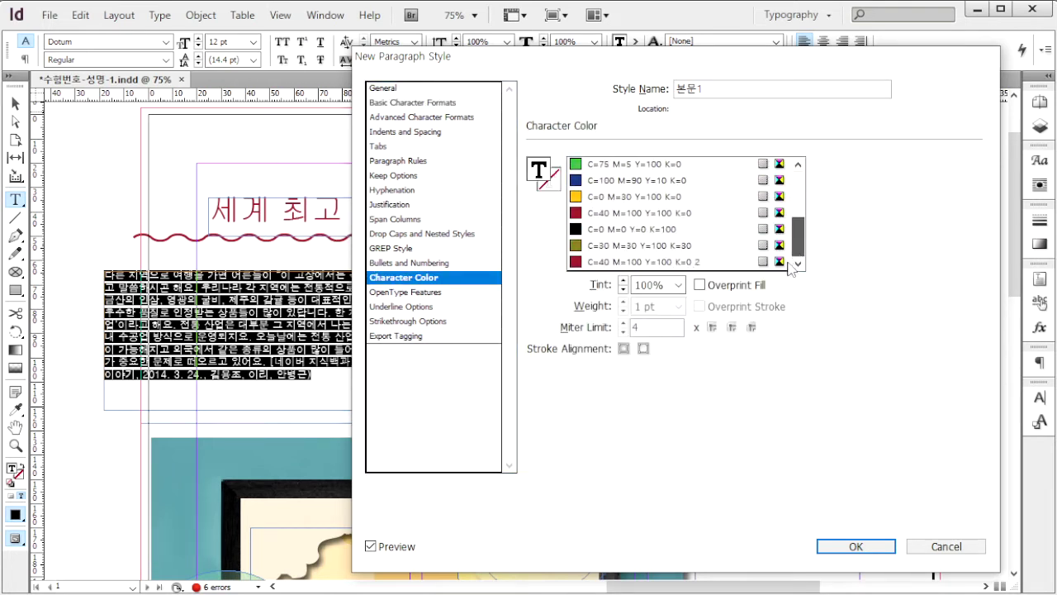
click(679, 231)
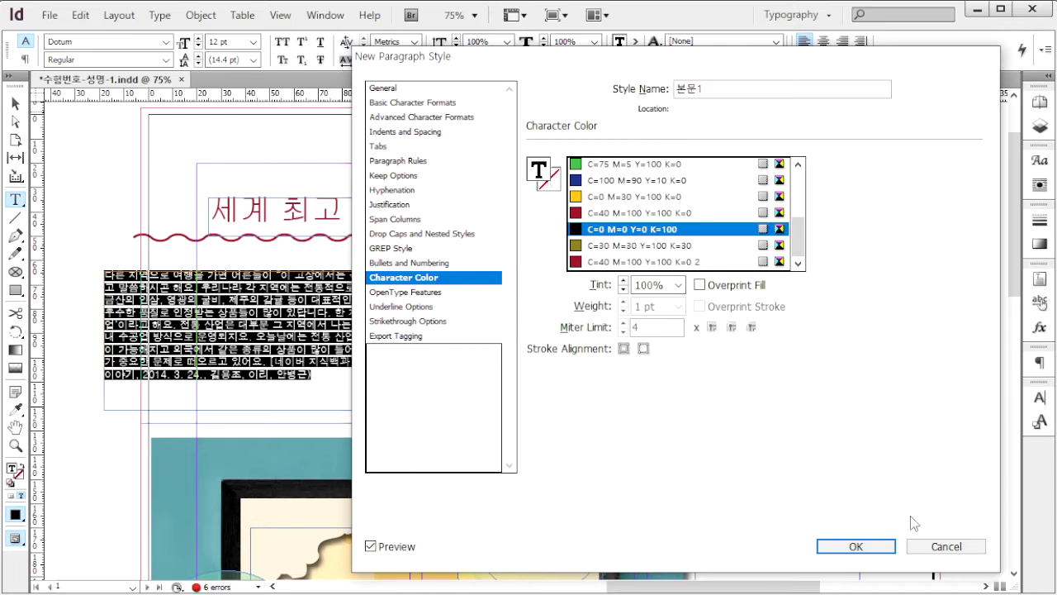
click(877, 556)
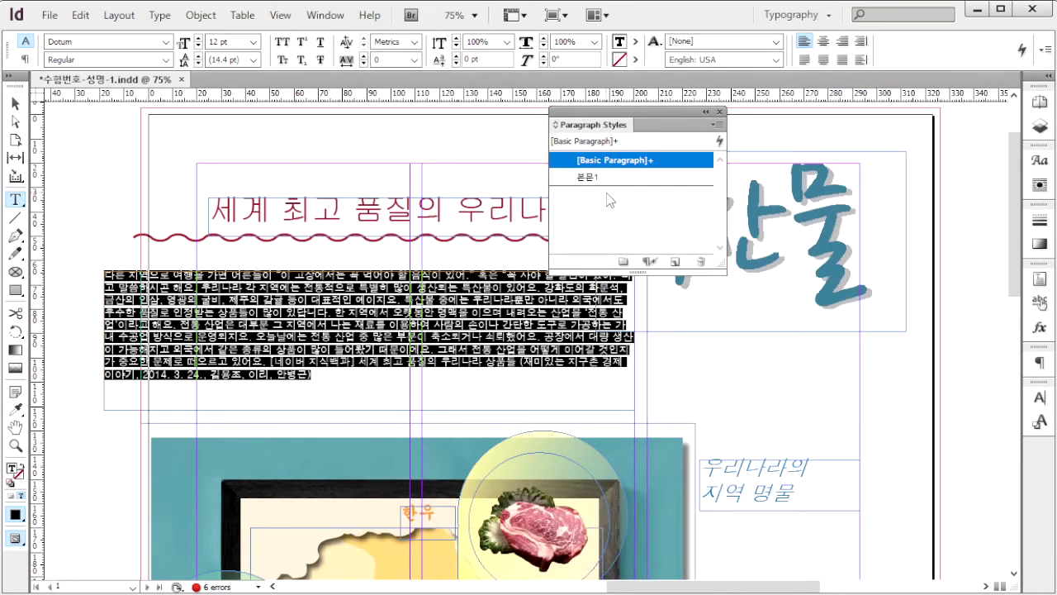
- Apply the 본문1 style to the introductory paragraph and move its text frame to X 0 mm, Y 59 mm
click(603, 177)
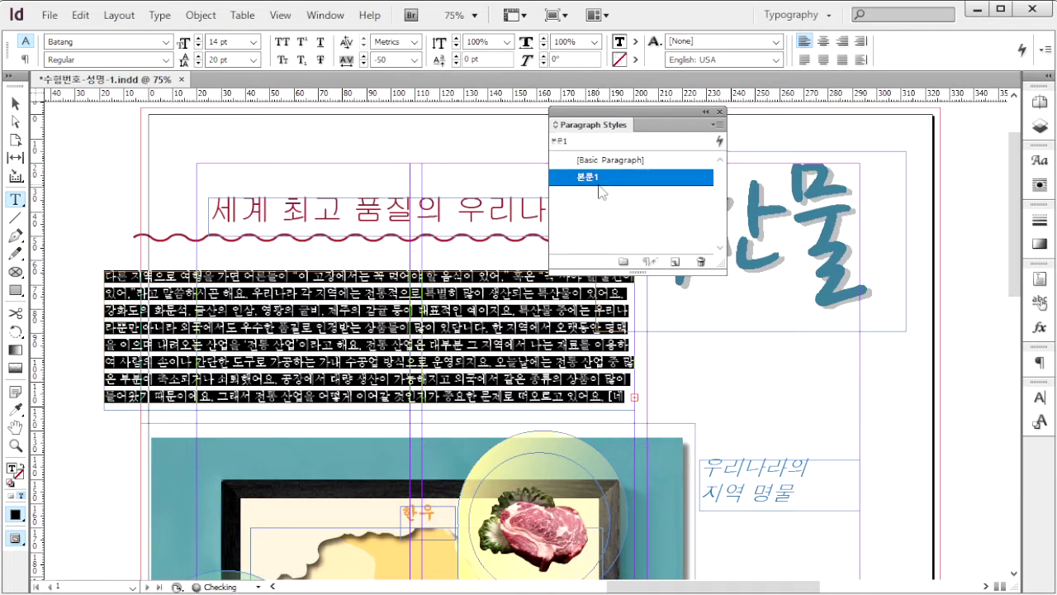
drag(673, 113, 919, 121)
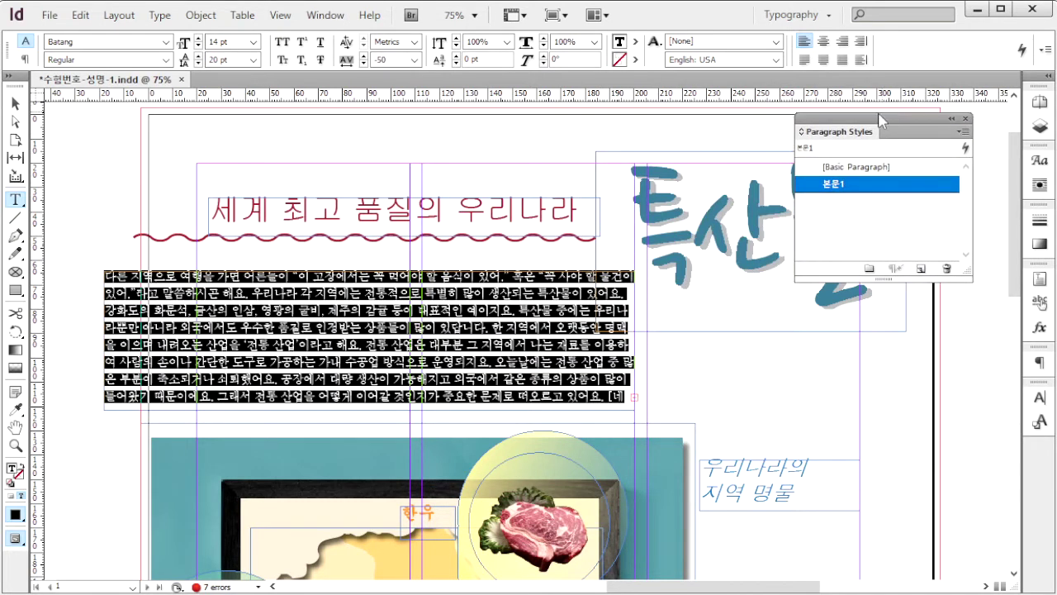
click(14, 104)
drag(322, 297, 330, 275)
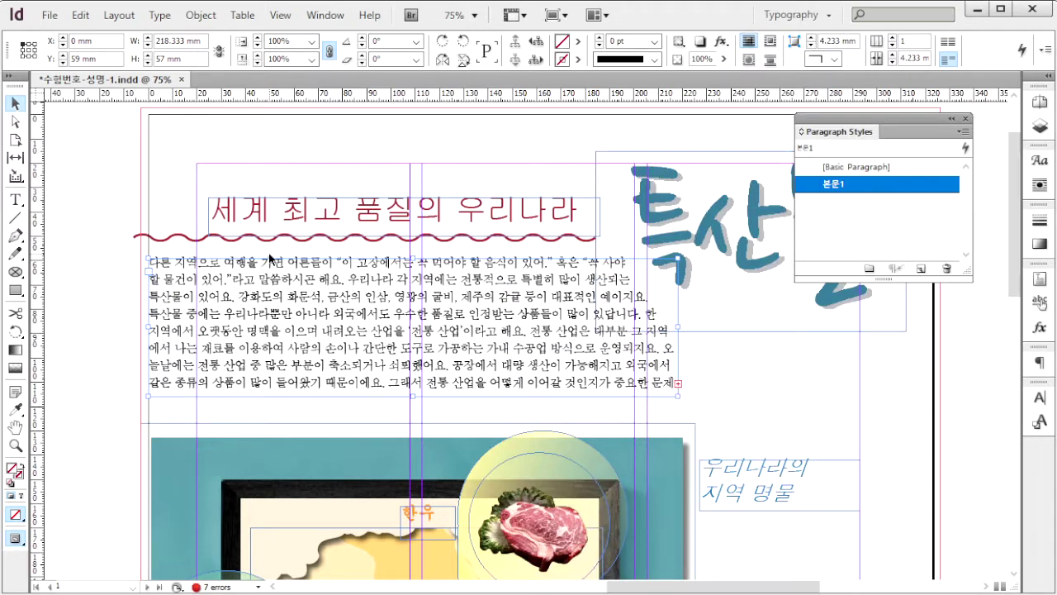
- Move the introductory text frame to X 20 mm, Y 61 mm and resize it to 273 × 67 mm
drag(271, 261, 318, 266)
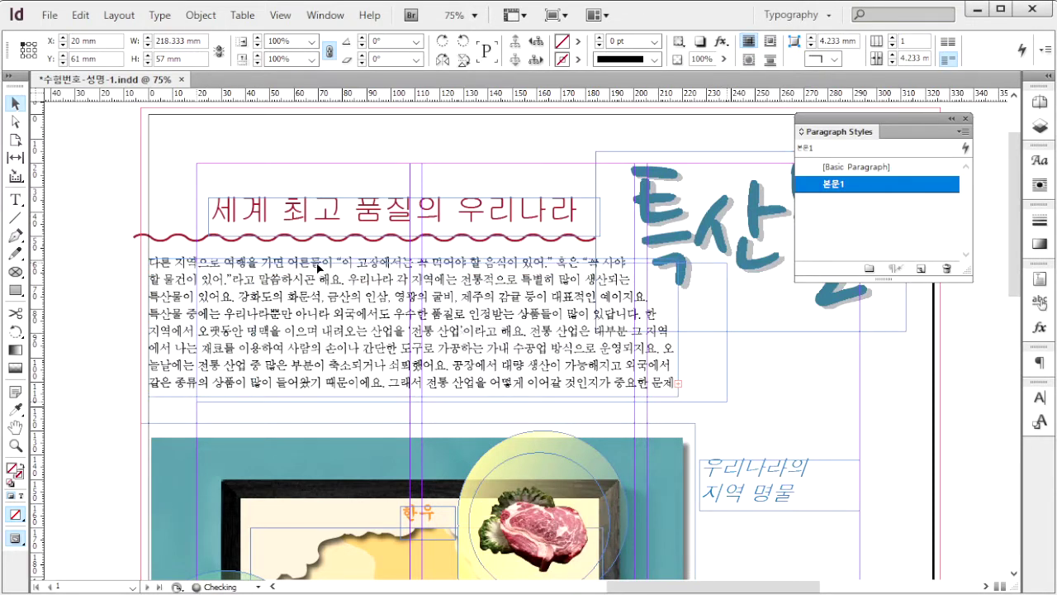
drag(726, 331, 859, 332)
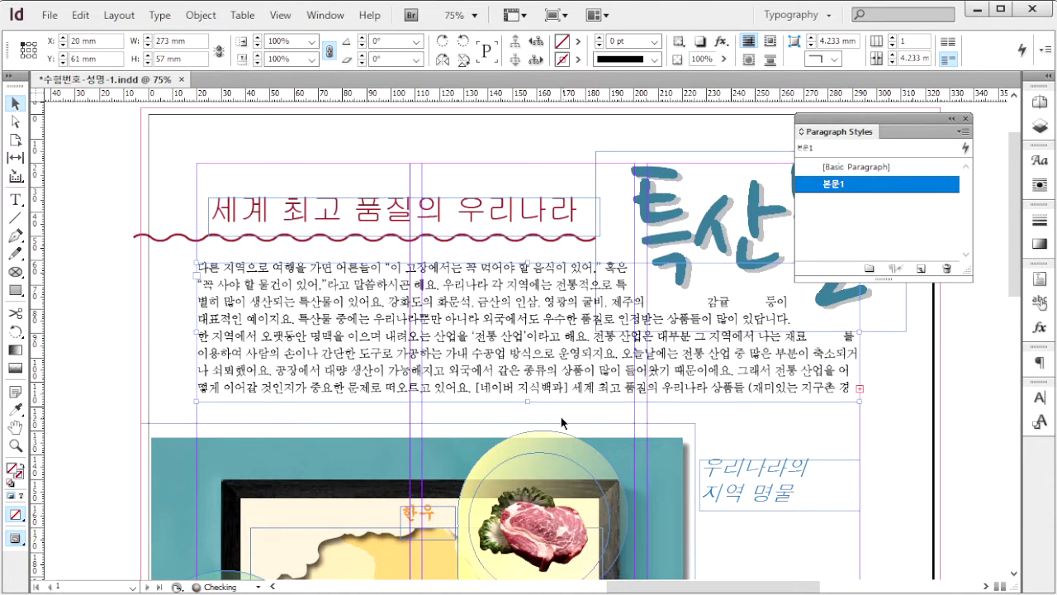
drag(526, 401, 527, 425)
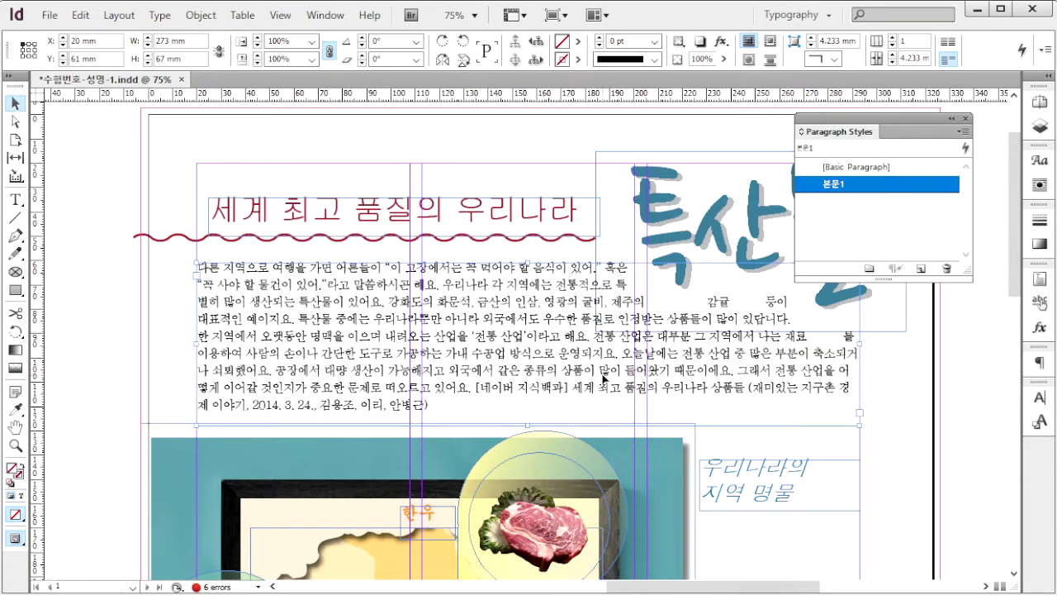
- Check the intro layout in 1급-101.jpg and split the introductory text frame into three columns with a 5 mm gutter
key(alt+Tab)
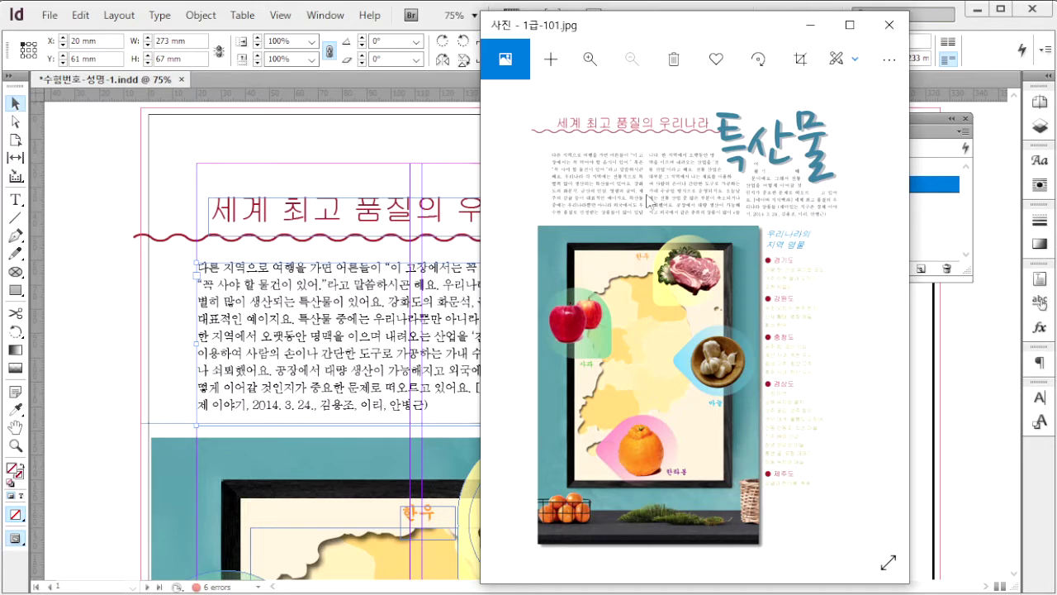
click(228, 141)
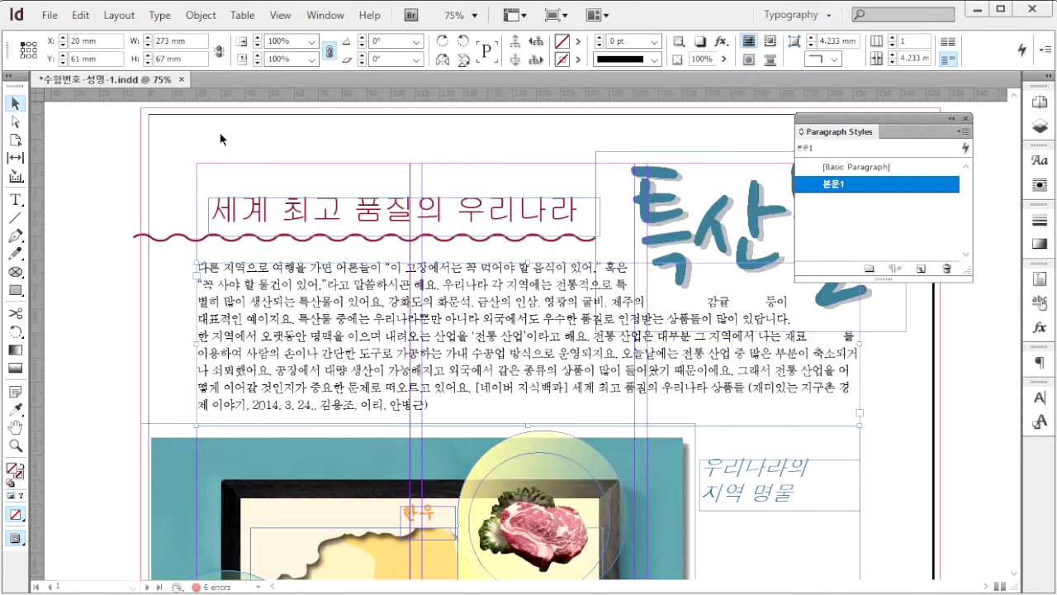
click(491, 316)
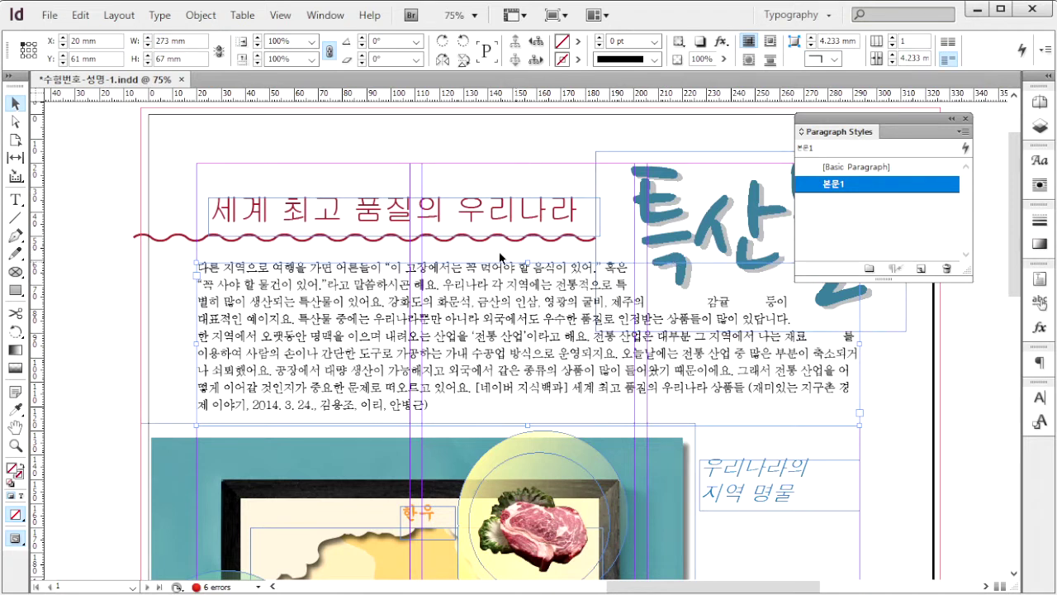
click(892, 39)
click(892, 39)
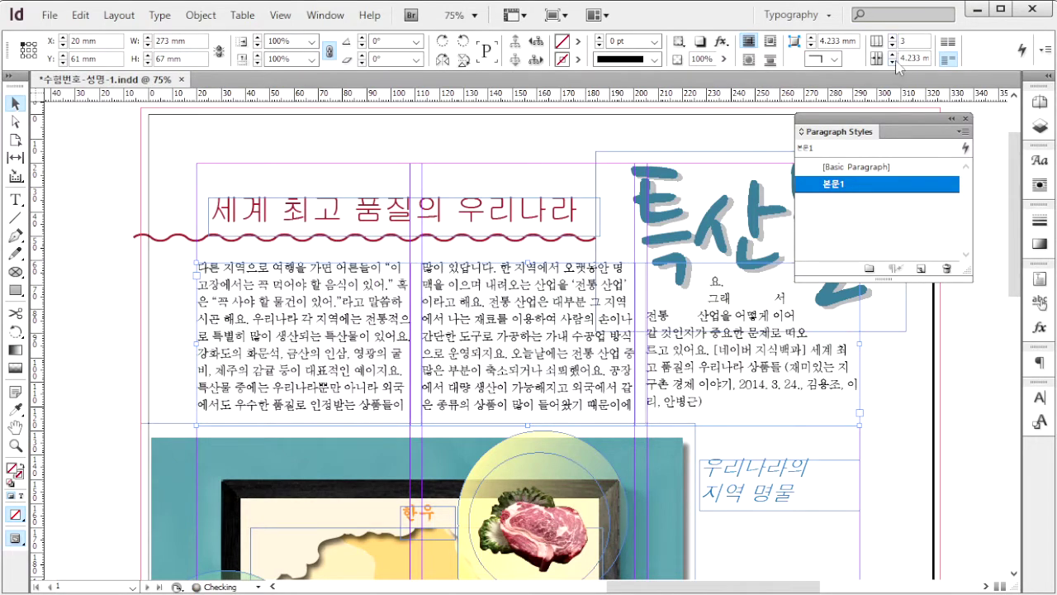
click(893, 61)
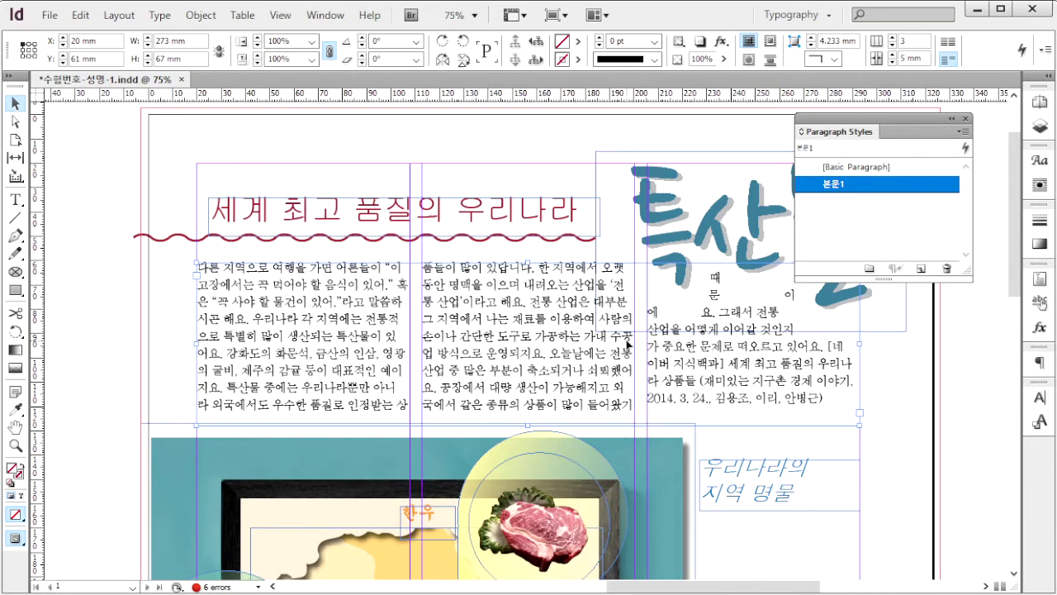
- Switch to 1급-5.txt in Notepad and copy the regional produce list from ● 경기도 through the ● 제주도 entries
scroll(626, 339, down, 8)
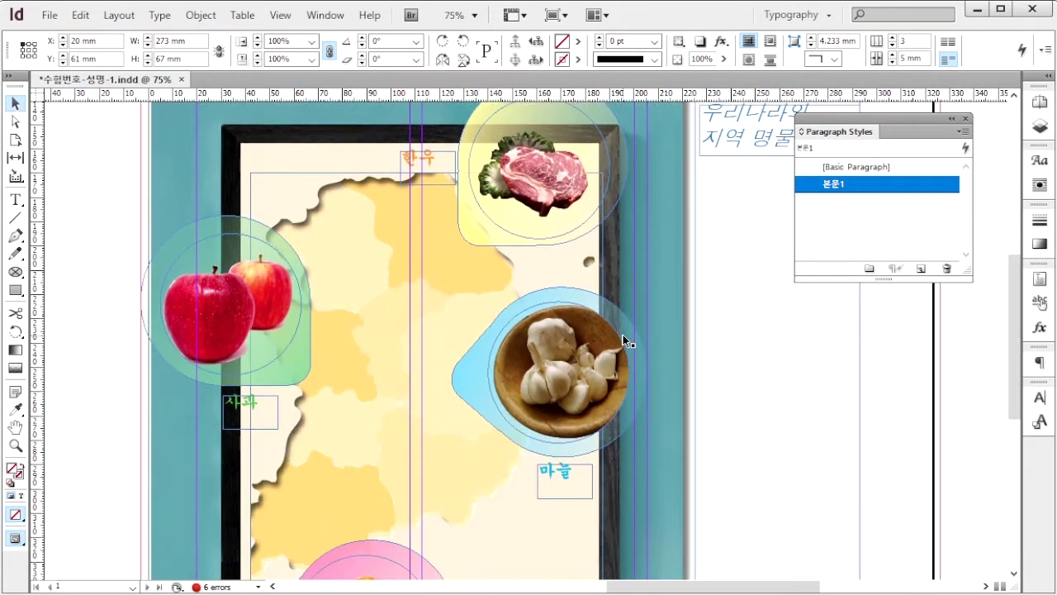
scroll(626, 339, down, 1)
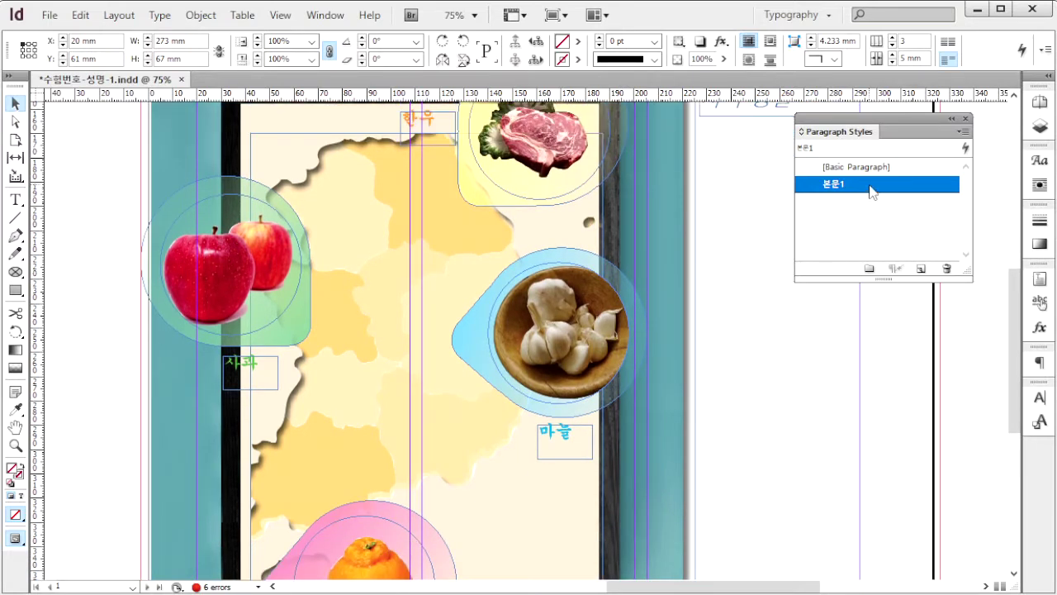
drag(761, 327, 595, 309)
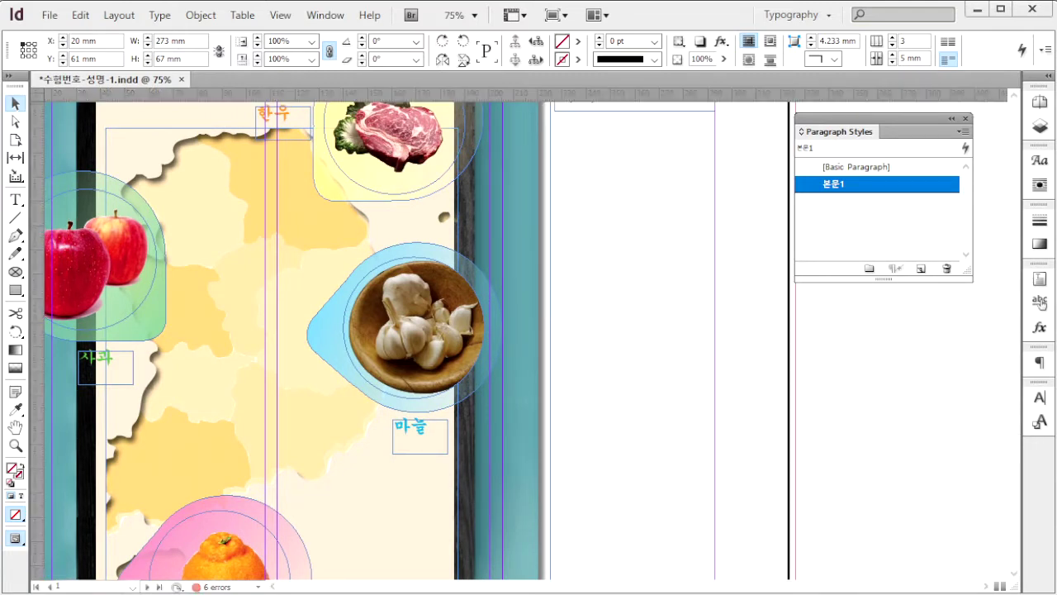
key(alt+Tab)
click(283, 204)
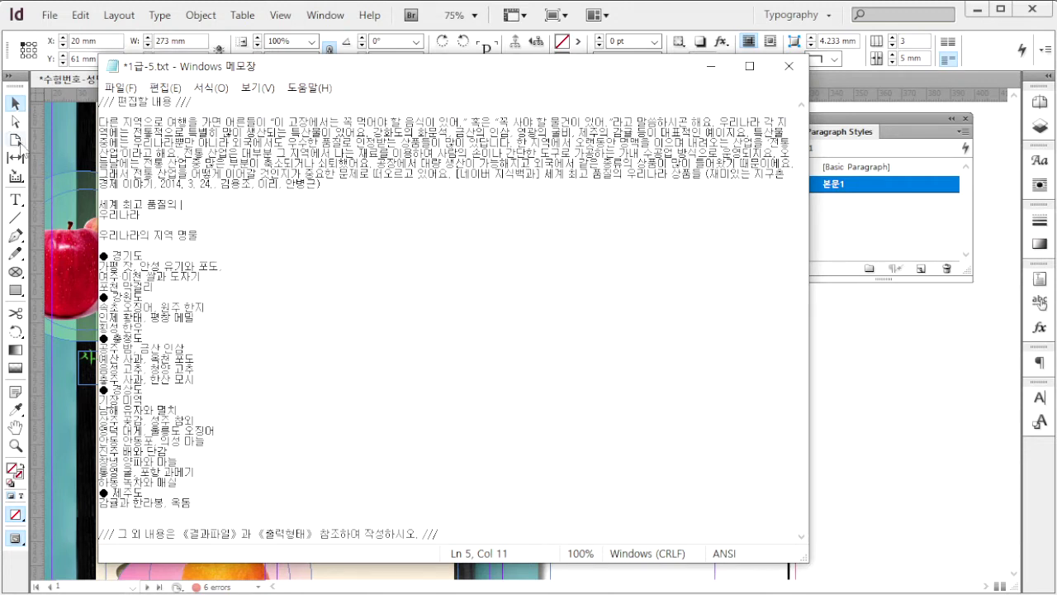
drag(101, 255, 223, 503)
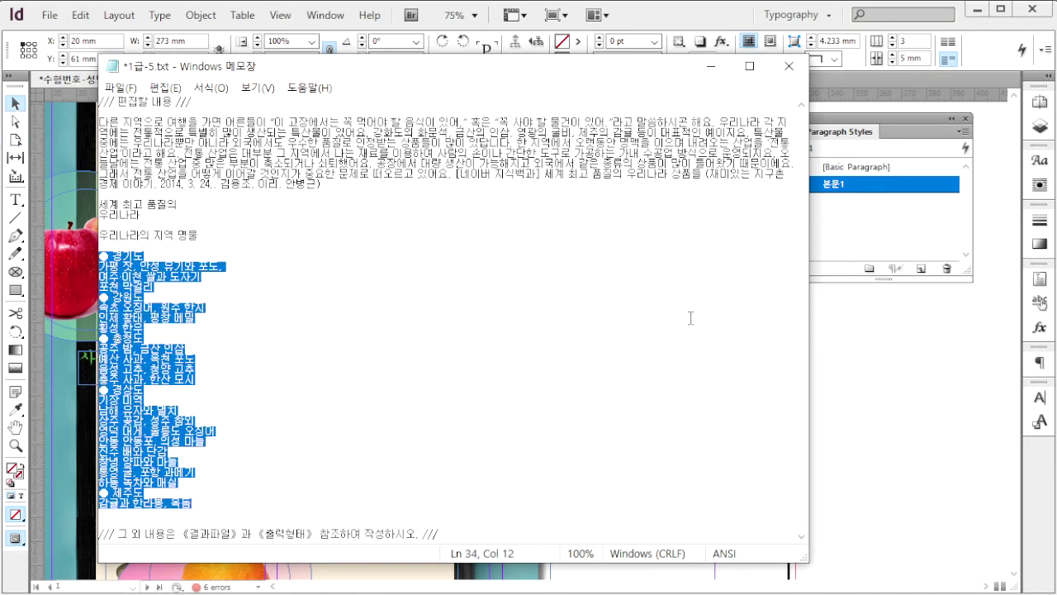
click(694, 16)
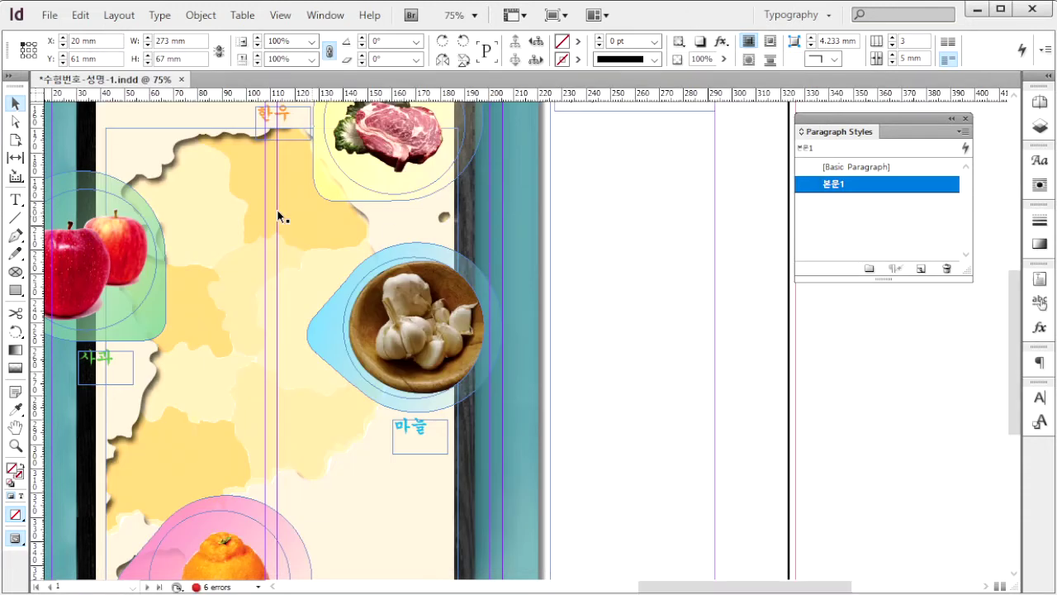
- Back in InDesign, draw a tall text frame in the blank column beside the map, set its font to Gulim and paste the regional list
key(t)
drag(551, 128, 714, 569)
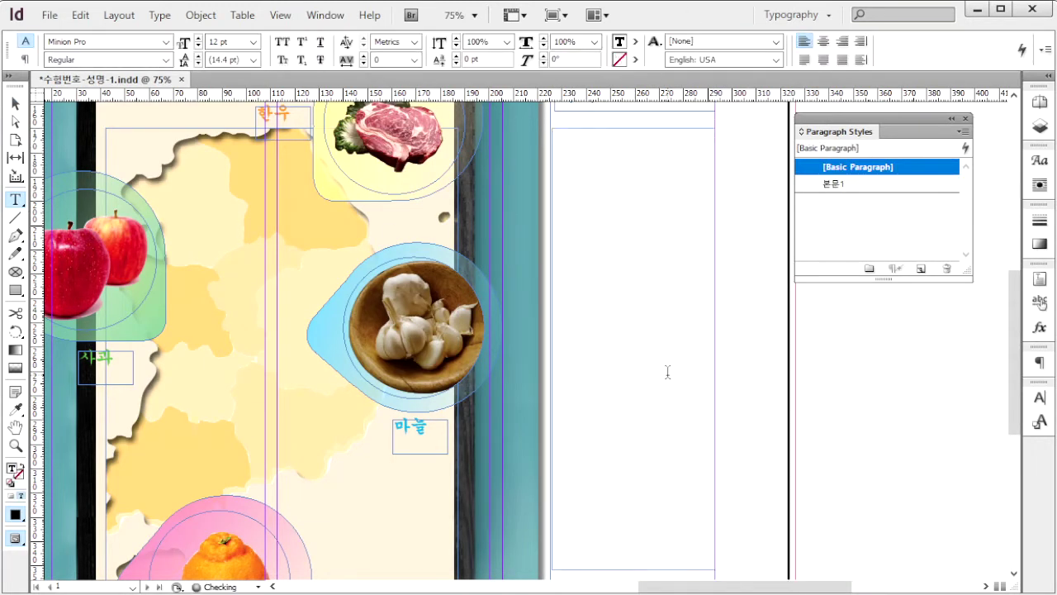
click(166, 41)
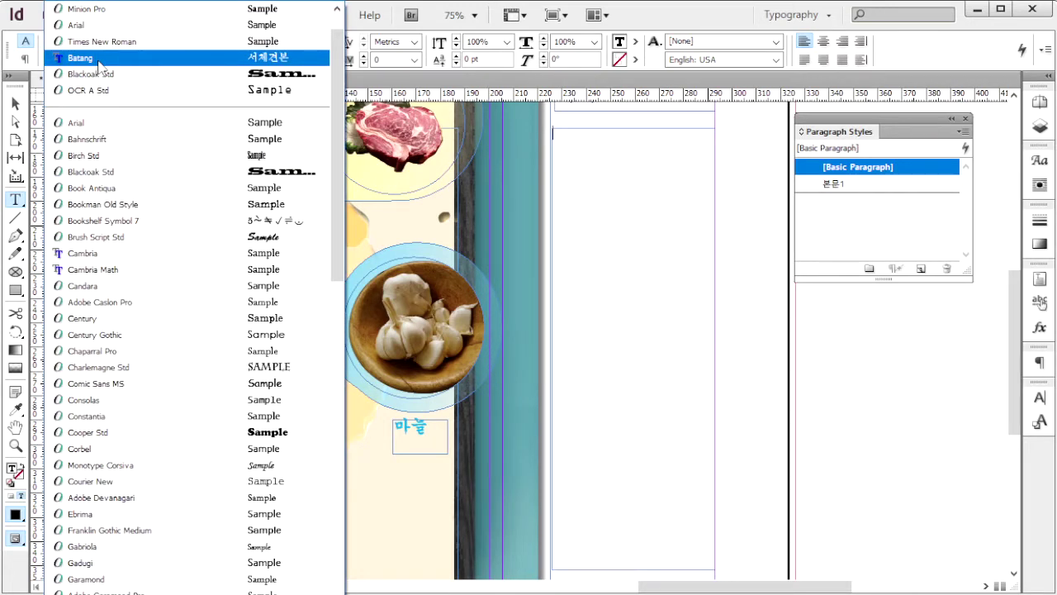
scroll(99, 64, up, 3)
click(103, 26)
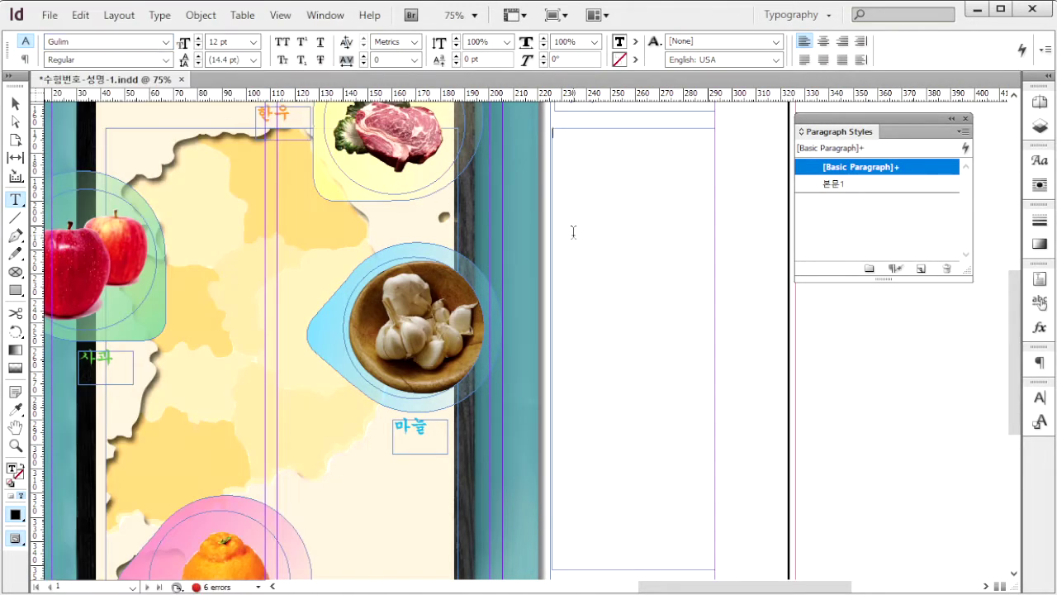
key(ctrl+v)
- With all the pasted list text selected, start a new paragraph style named 본문2 and show its basic character formats
key(ctrl+a)
drag(883, 121, 721, 108)
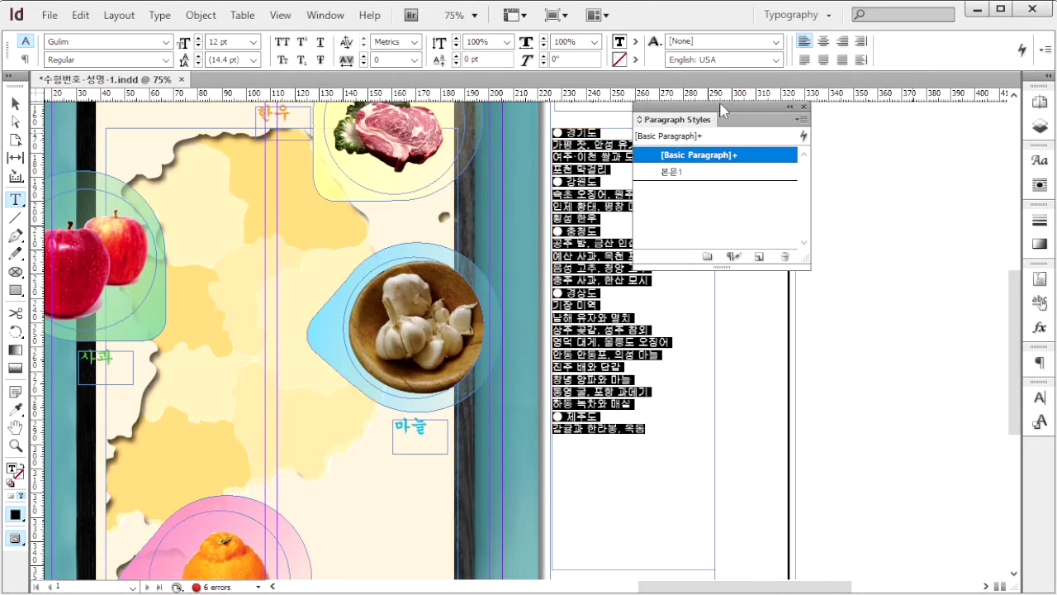
click(801, 120)
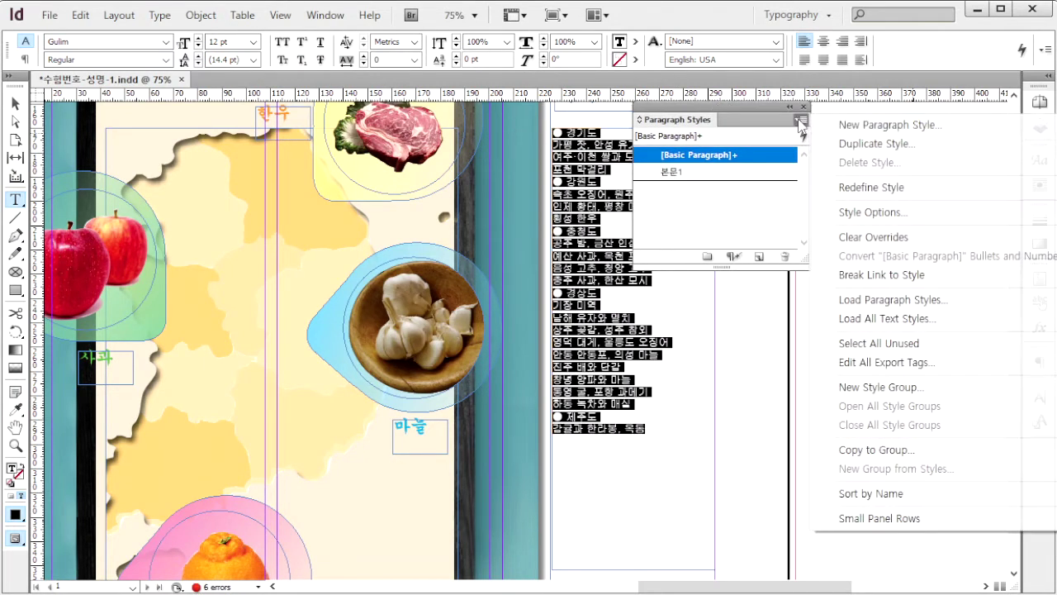
click(878, 124)
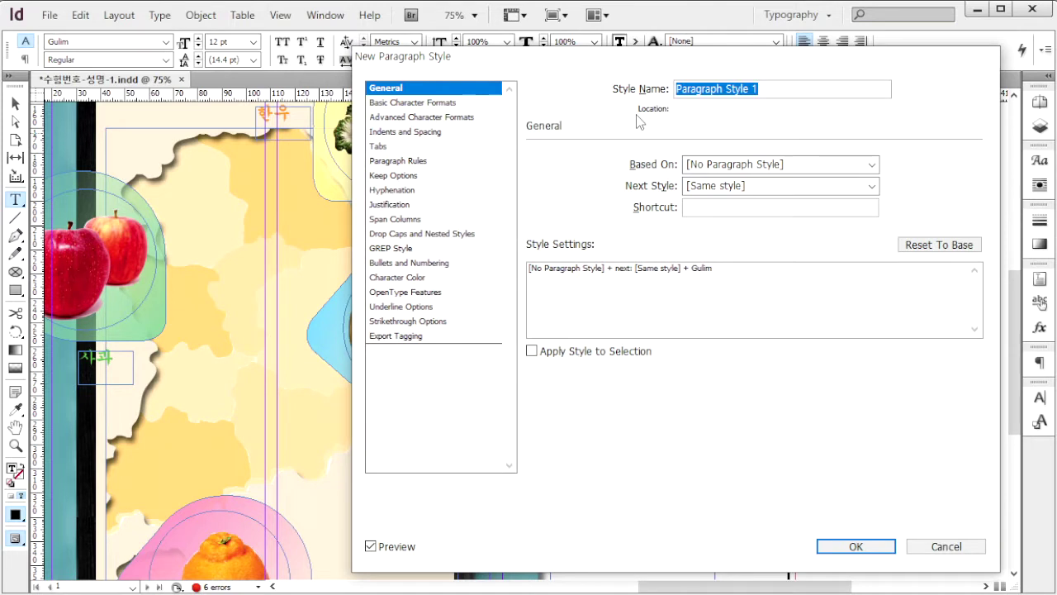
click(458, 116)
click(472, 103)
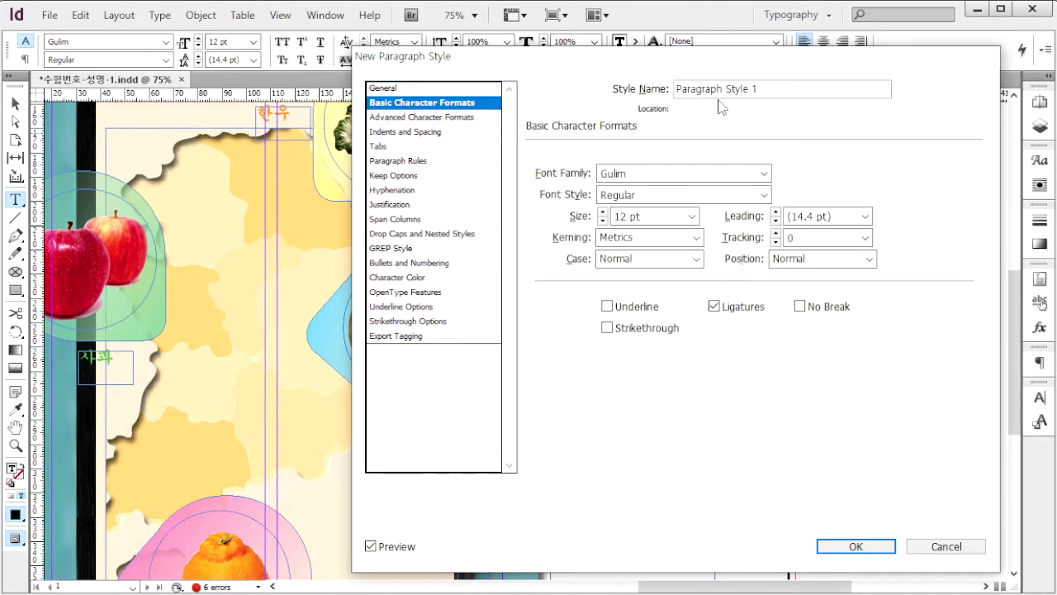
key(Tab)
text(ㅌ)
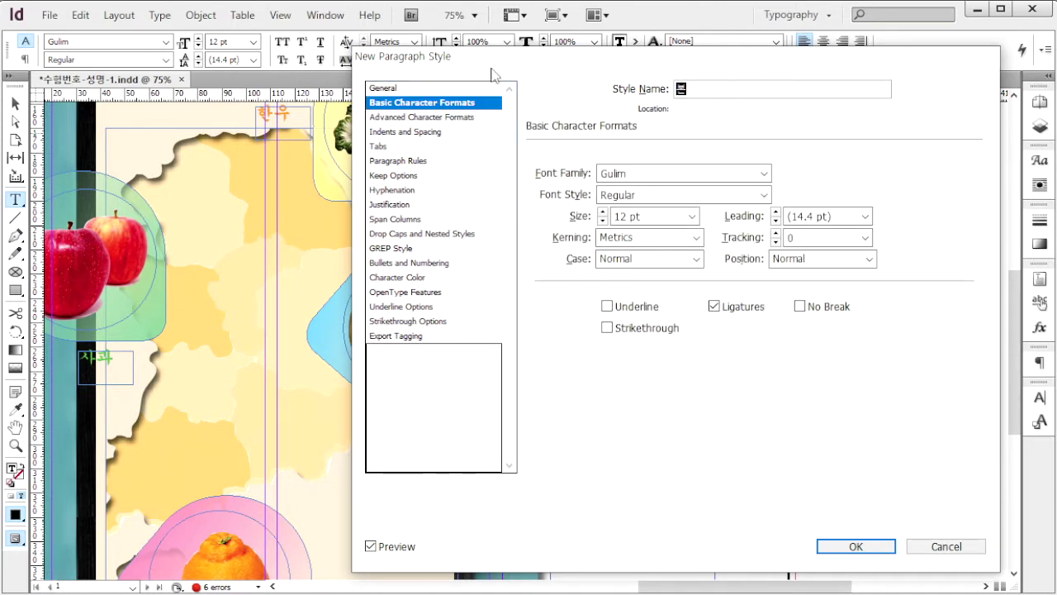
text(문2)
- Set the 본문2 style's size to 16 pt, leading to 24 pt and tracking to -80
click(648, 216)
click(692, 217)
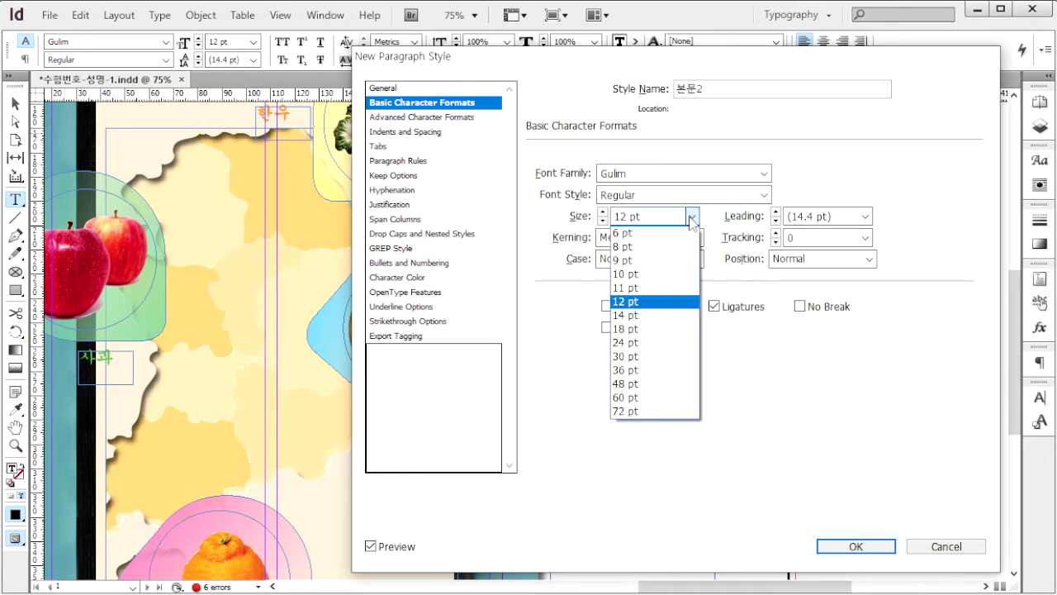
click(691, 216)
drag(643, 216, 615, 216)
text(6)
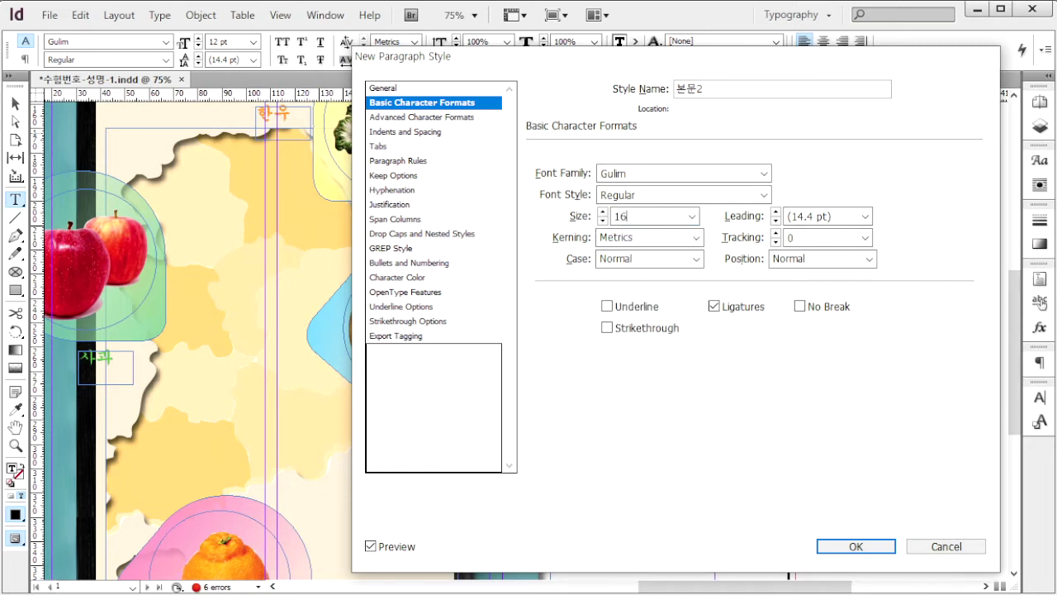
key(Tab)
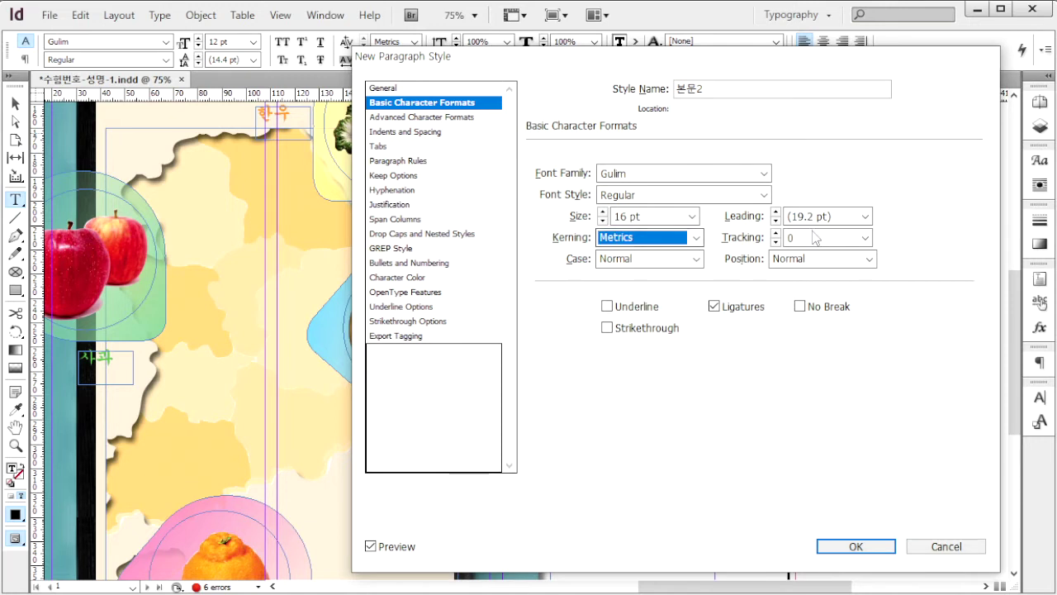
drag(836, 216, 748, 216)
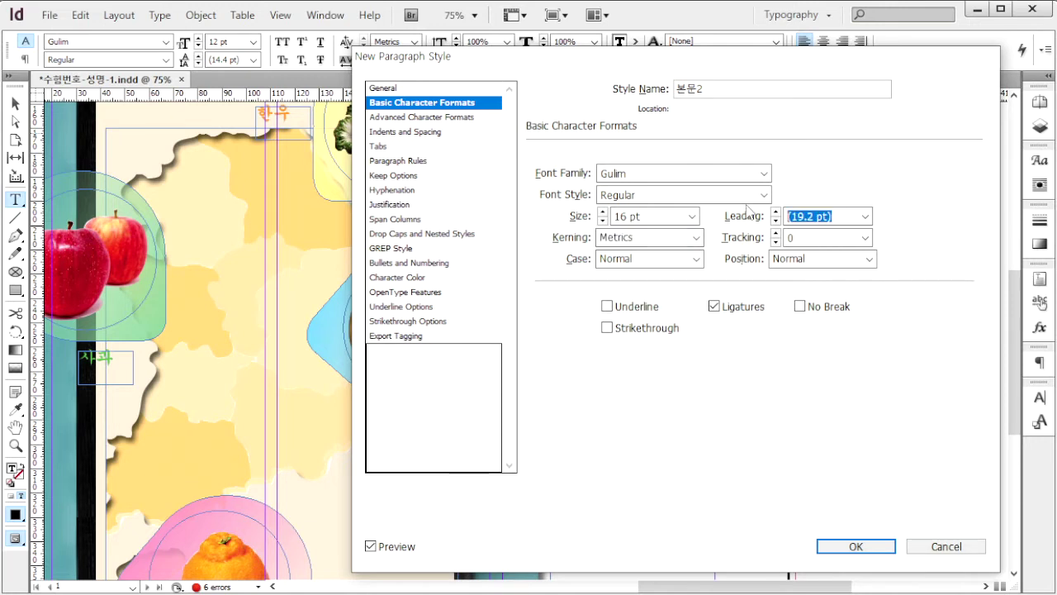
text(24)
key(Tab)
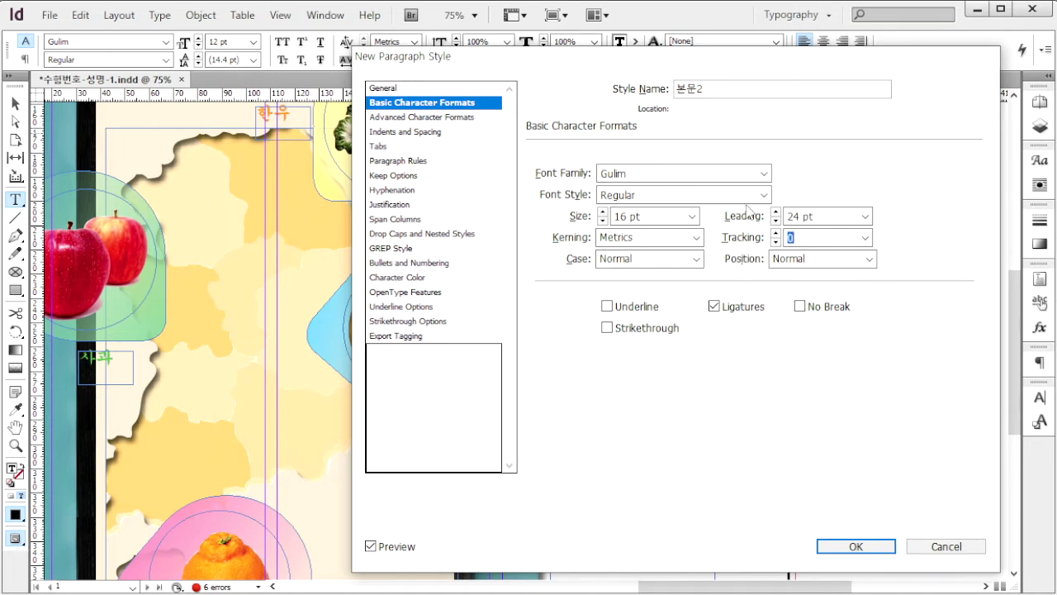
click(865, 238)
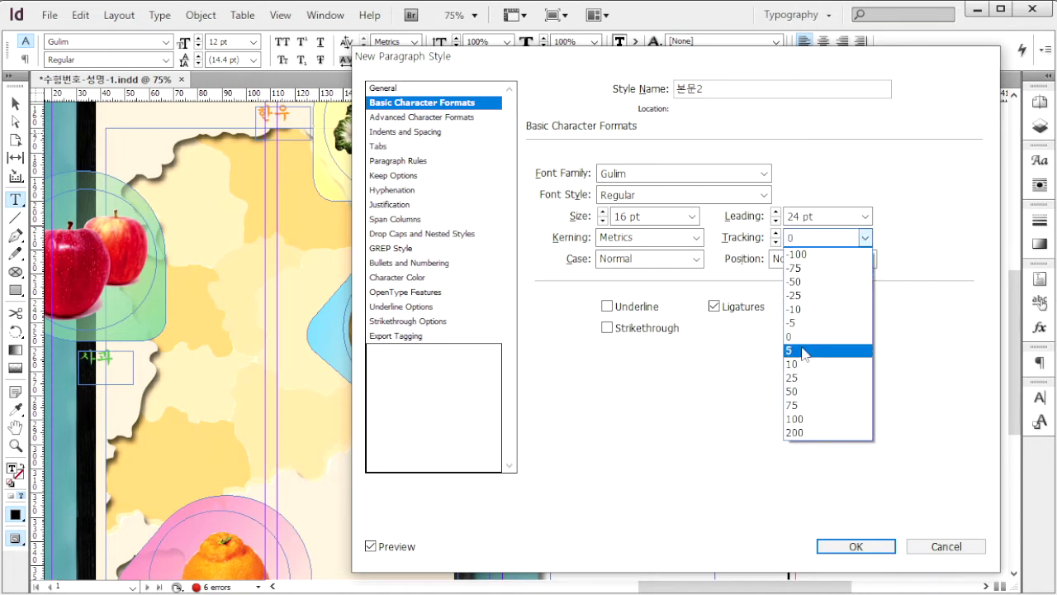
click(808, 269)
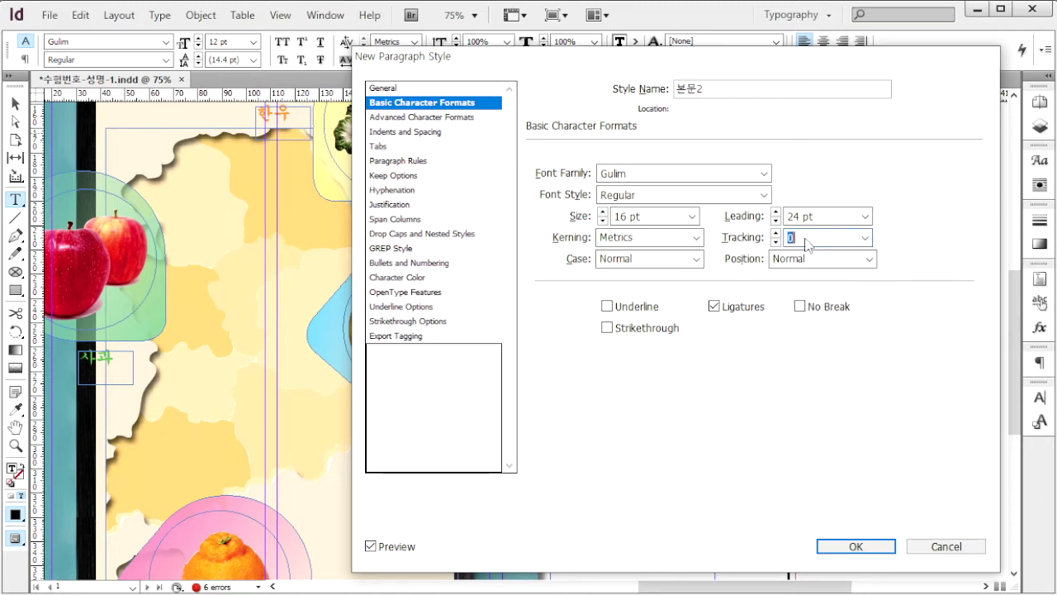
text(-8)
- Finish the 본문2 style with character colour C=30 M=30 Y=100 K=30 and apply it to the regional produce list
click(404, 279)
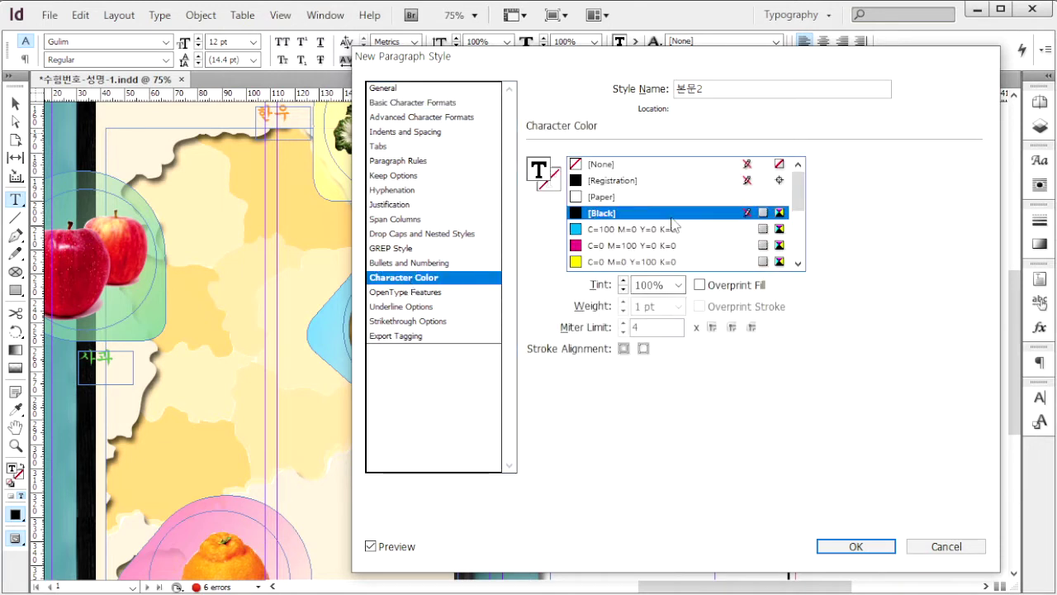
scroll(798, 198, down, 5)
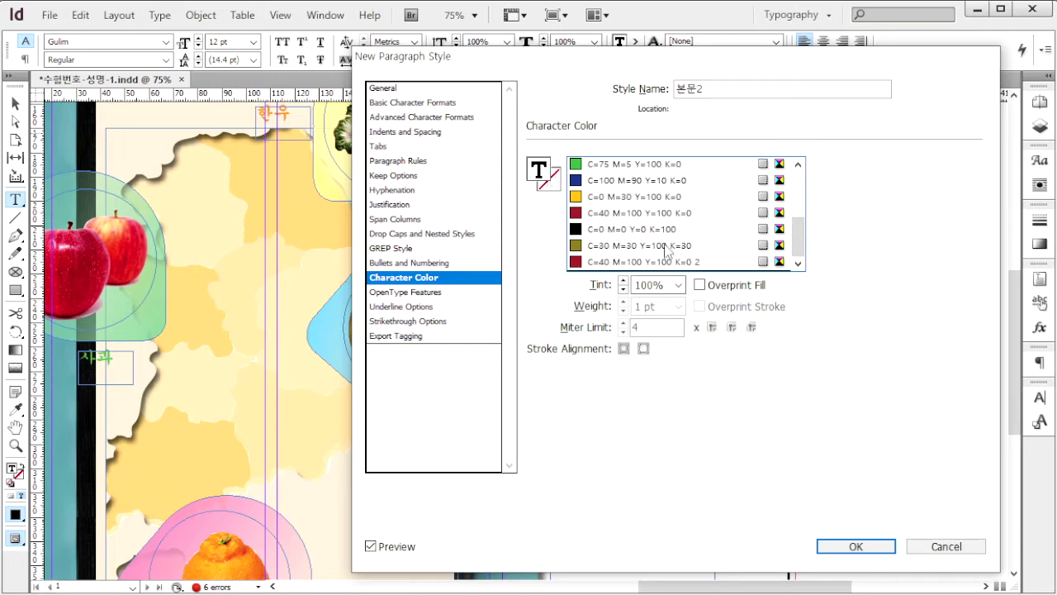
click(691, 248)
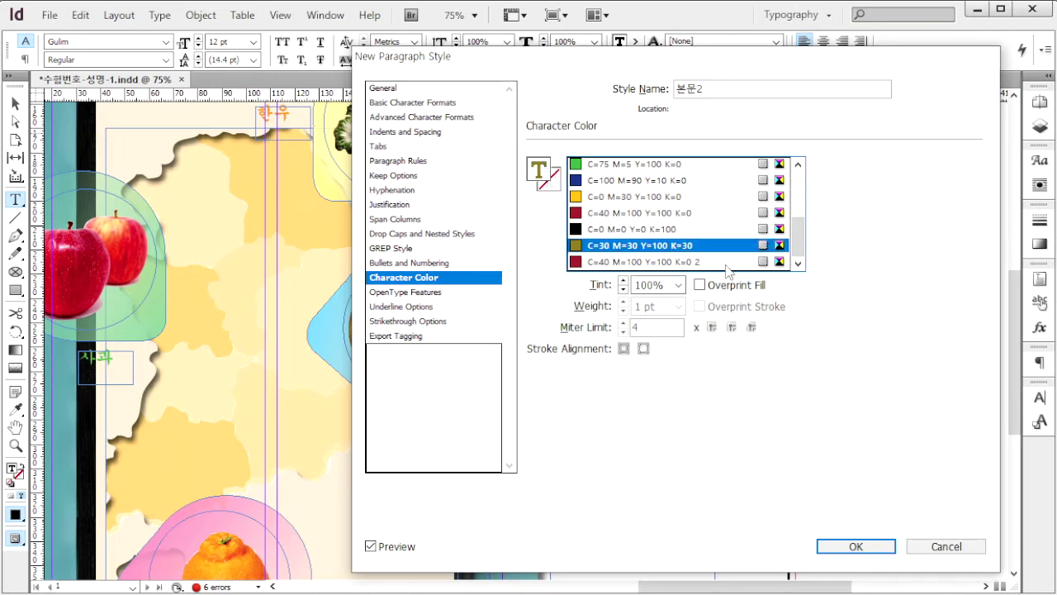
click(867, 547)
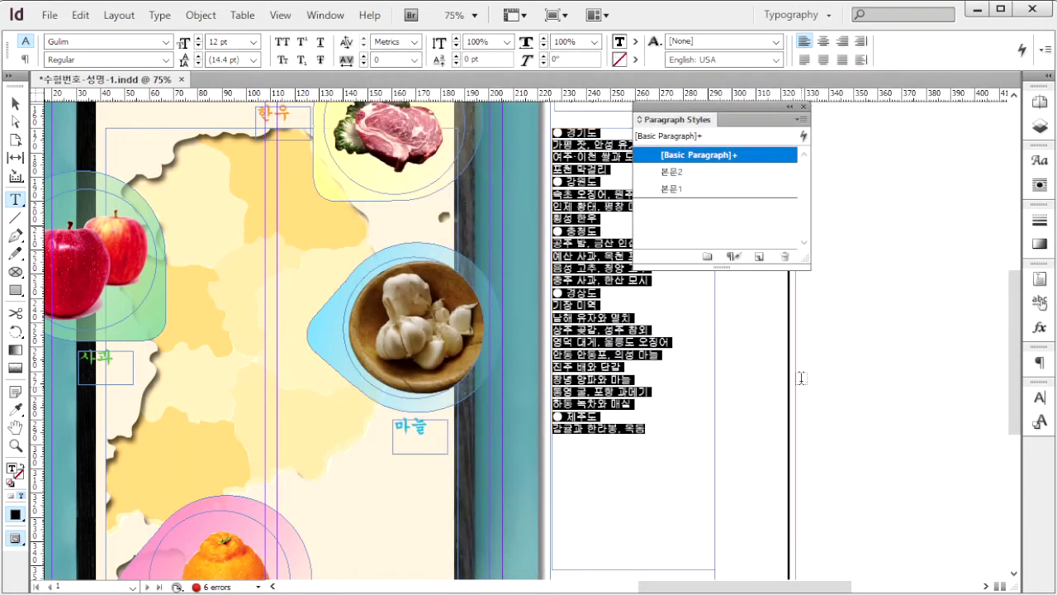
click(696, 171)
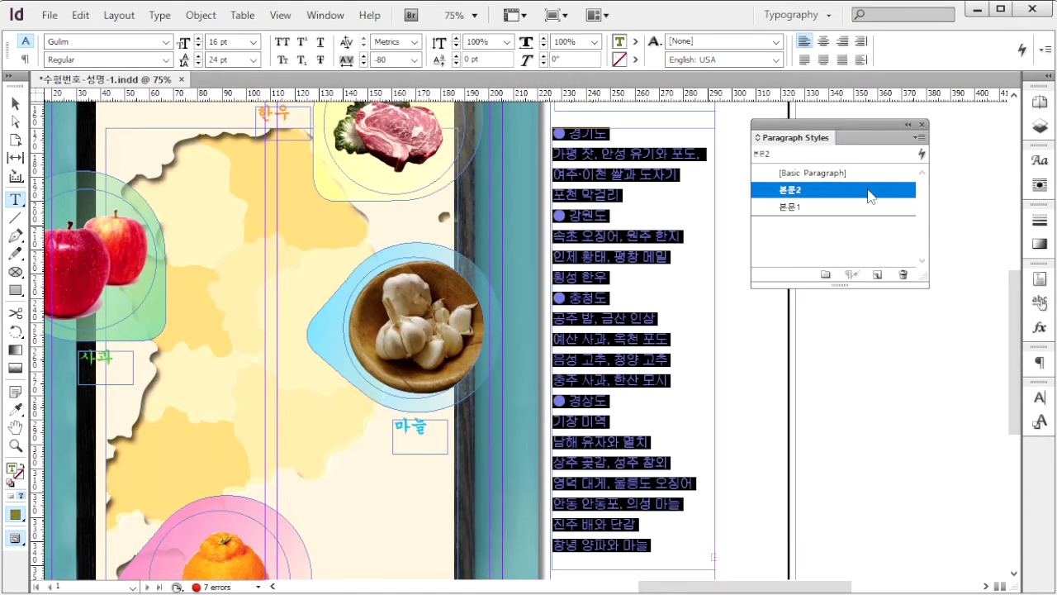
key(alt+Tab)
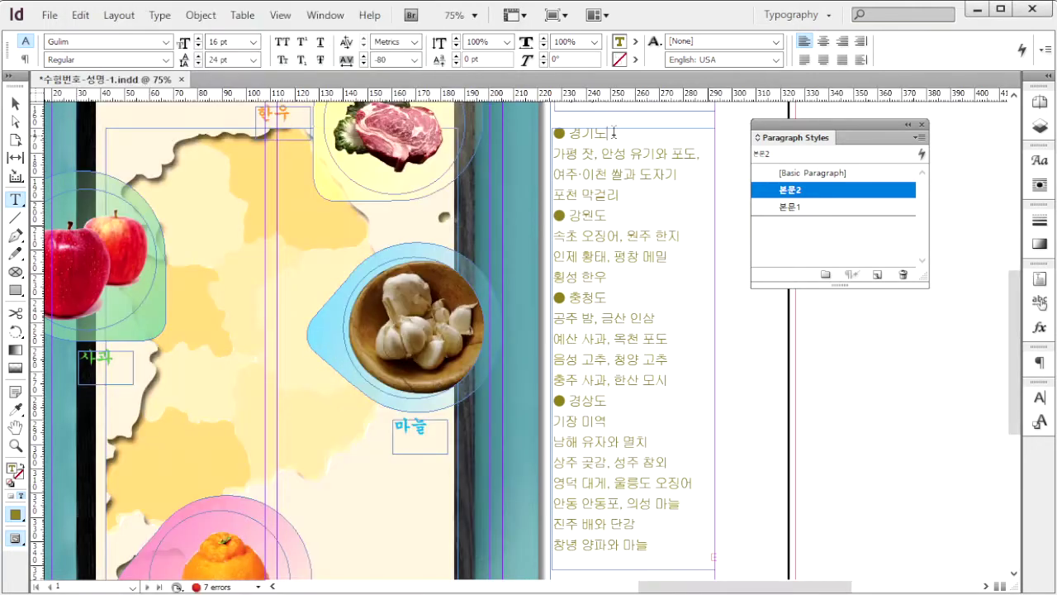
- With the ● 경기도 heading line selected, start a new paragraph style named 소제목 and show its basic character formats
key(alt+Tab)
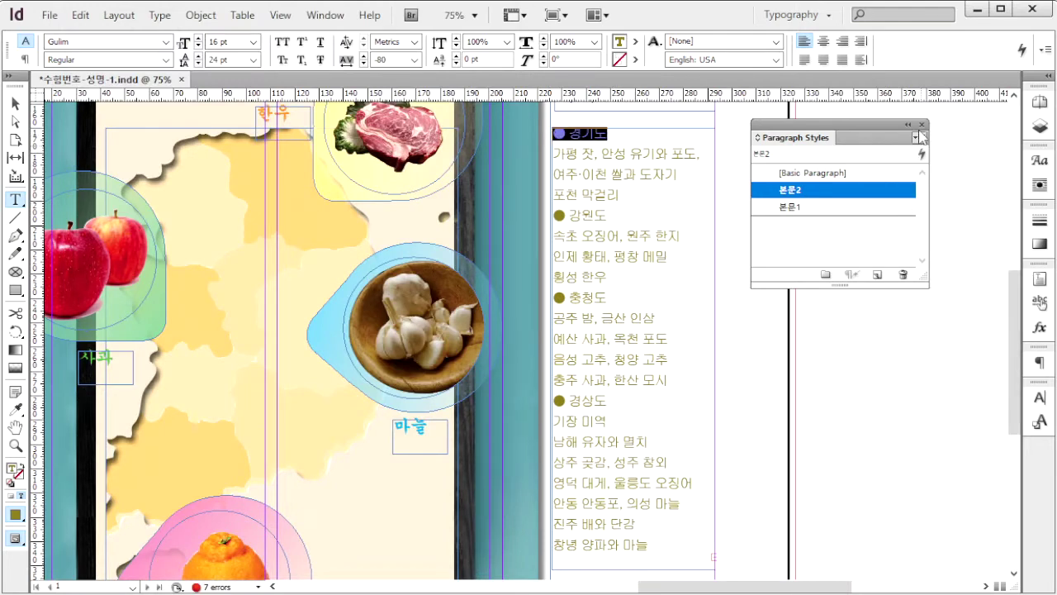
drag(878, 130, 700, 110)
click(741, 118)
click(809, 122)
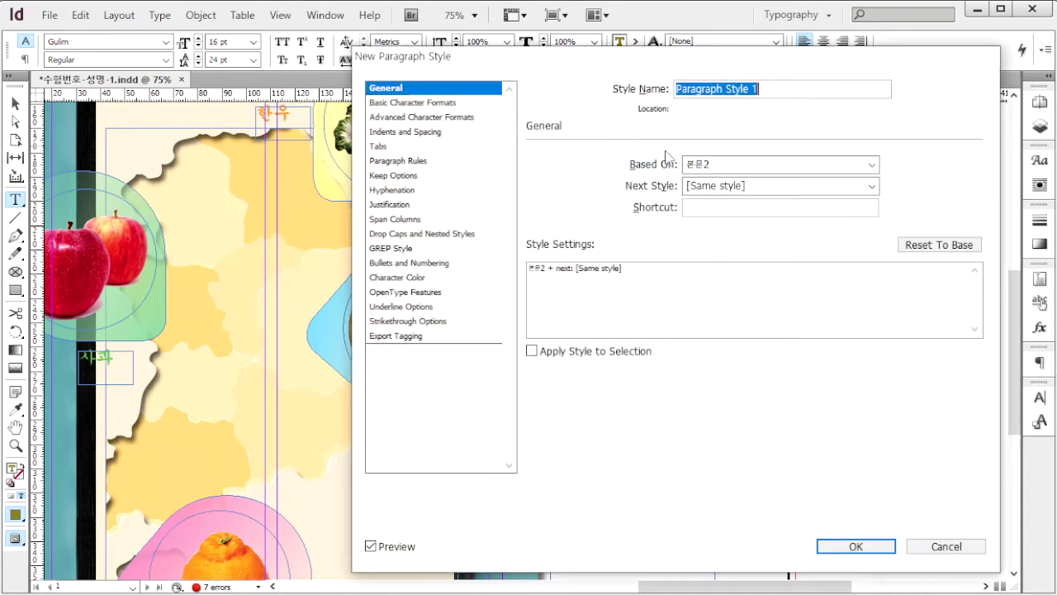
click(496, 104)
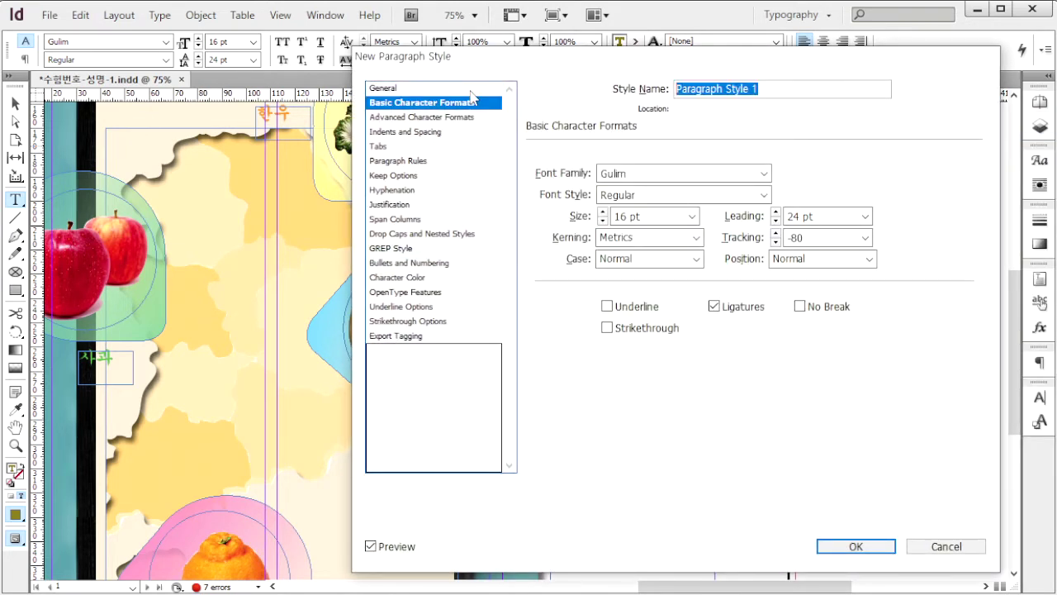
text(소)
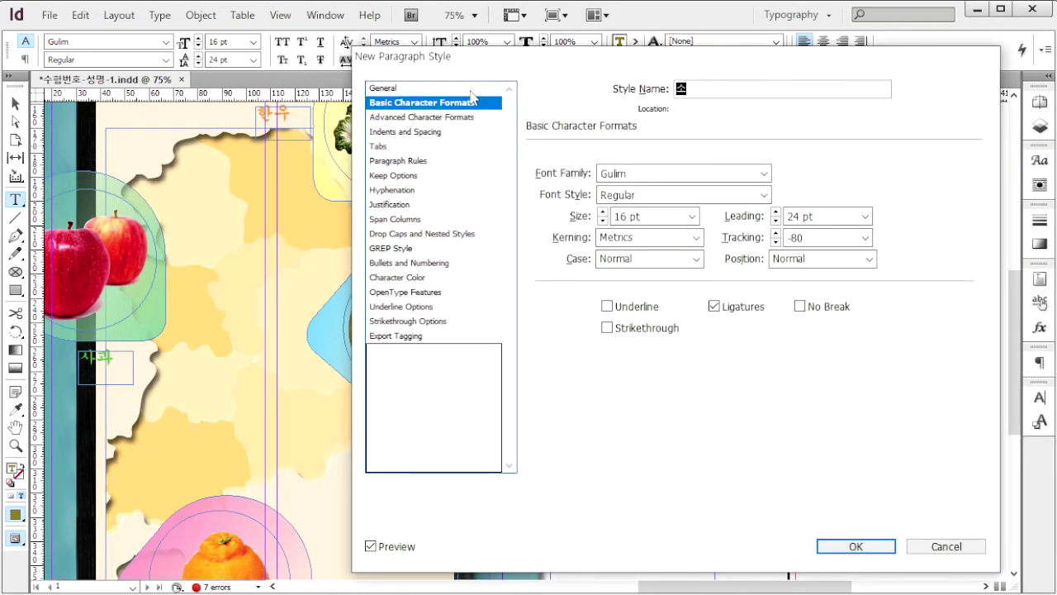
text(제목)
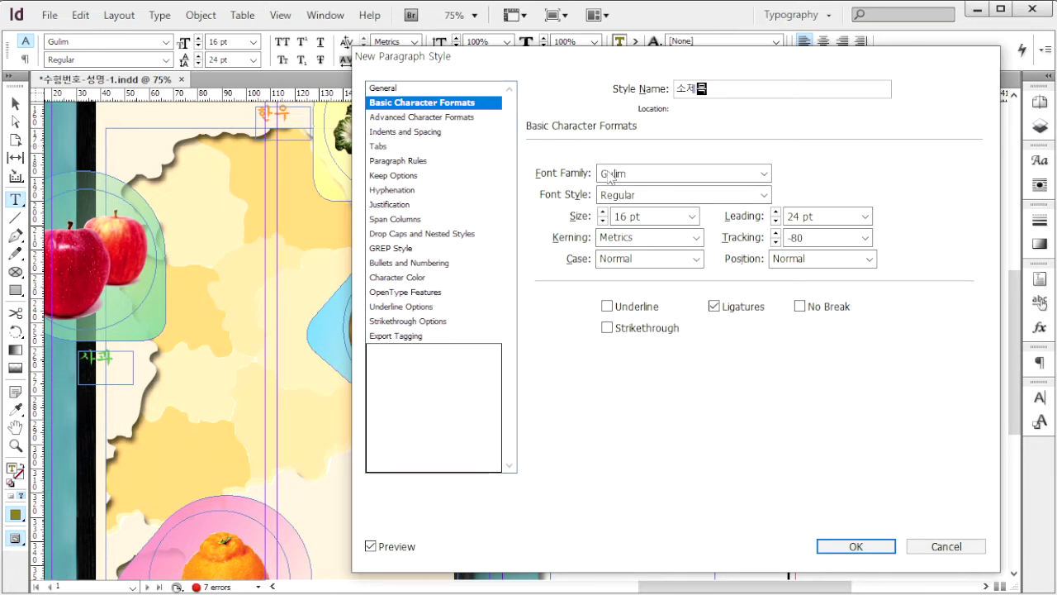
- Set the 소제목 style's size to 20 pt and open its leading value for editing
triple_click(633, 216)
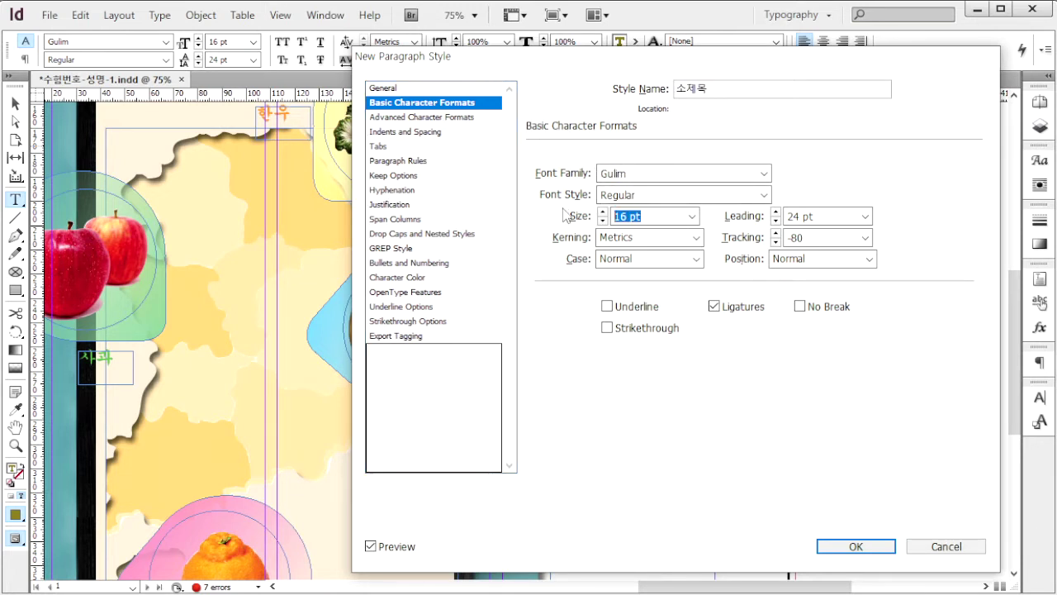
text(20)
key(Tab)
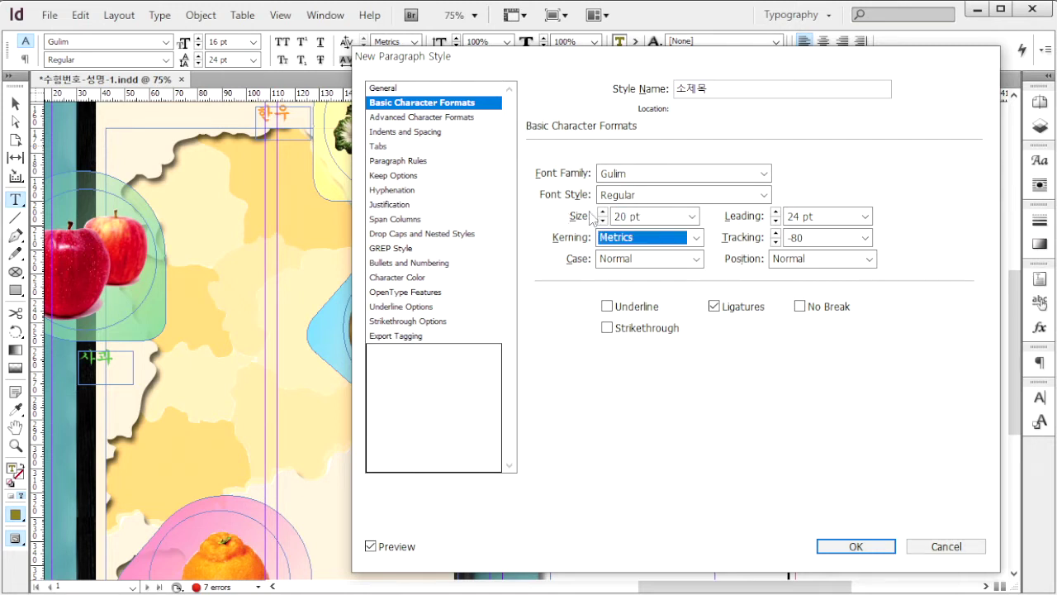
click(733, 218)
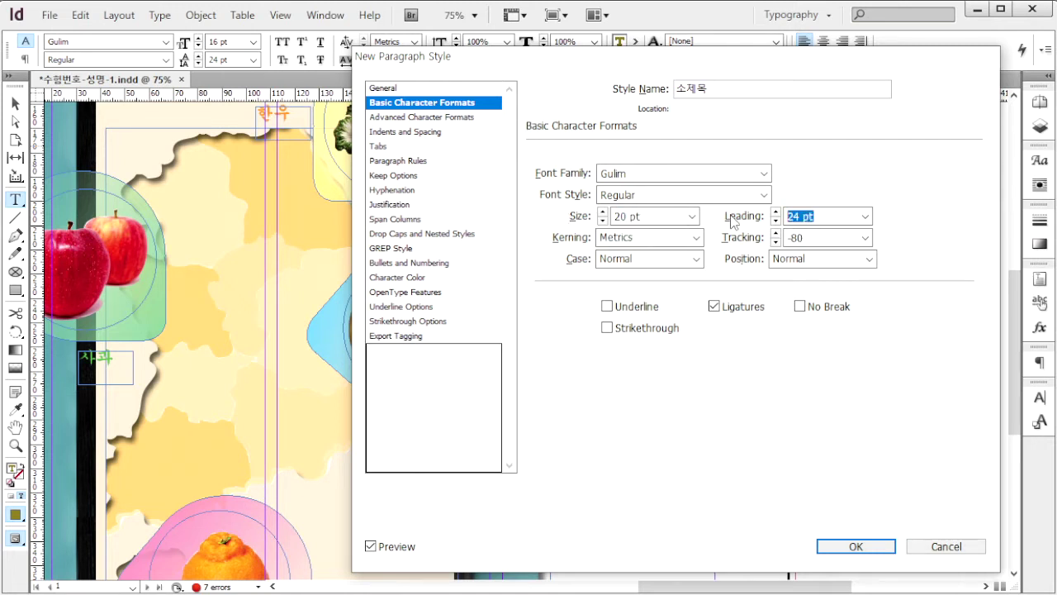
- Finish the 소제목 paragraph style with 24 pt leading, -30 tracking and character color C=40 M=100 Y=100 K=0 2
text(24)
key(Tab)
text(-)
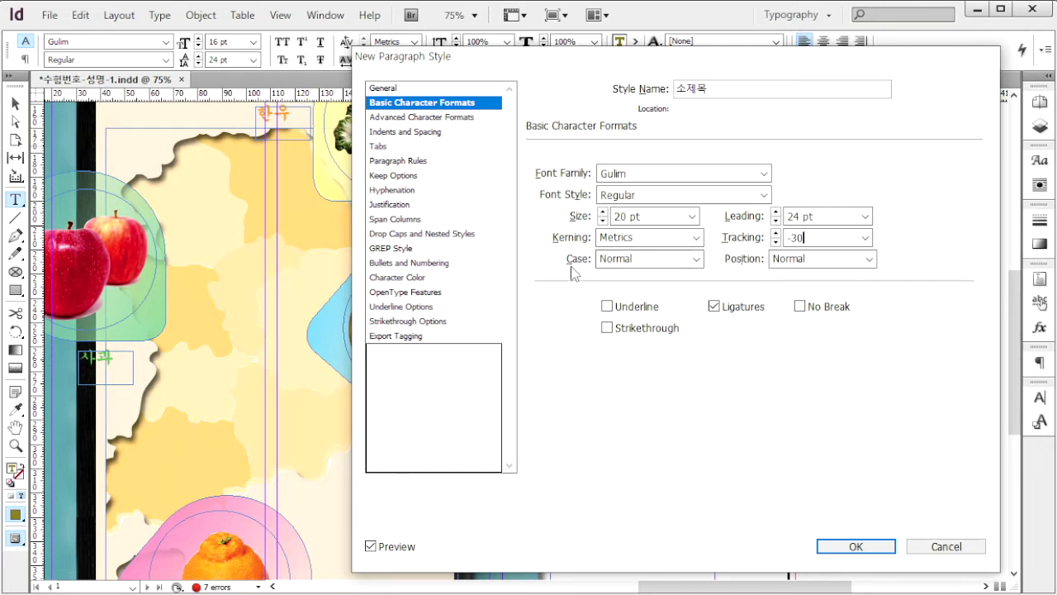
click(408, 262)
click(400, 278)
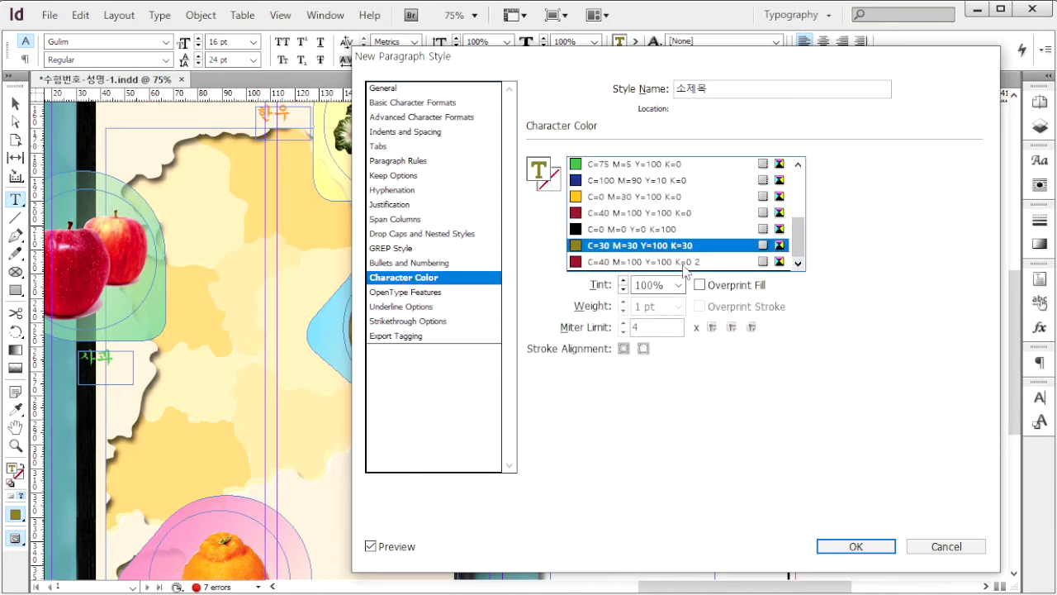
click(684, 262)
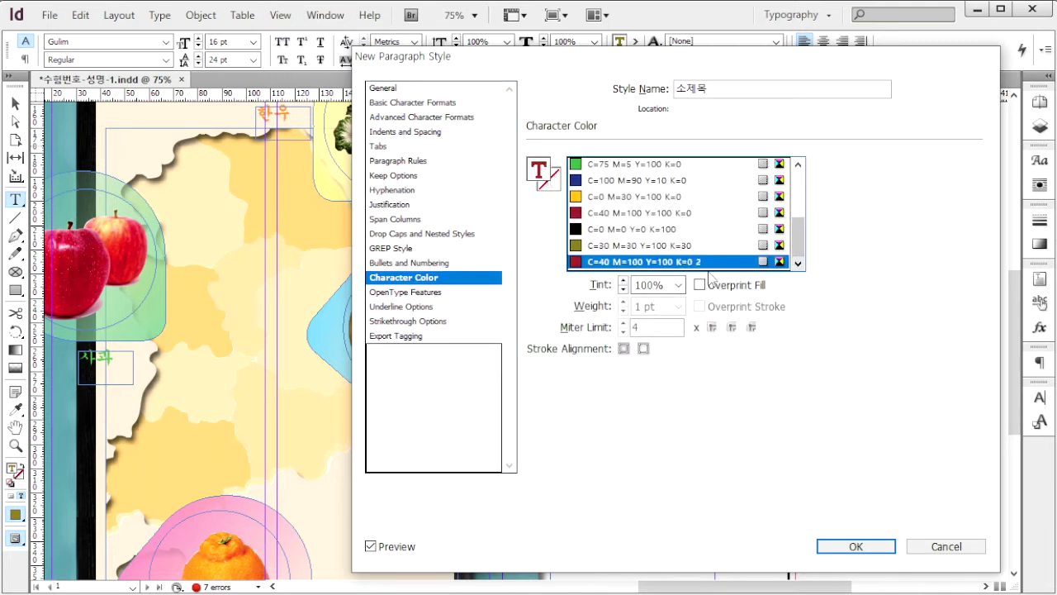
click(889, 552)
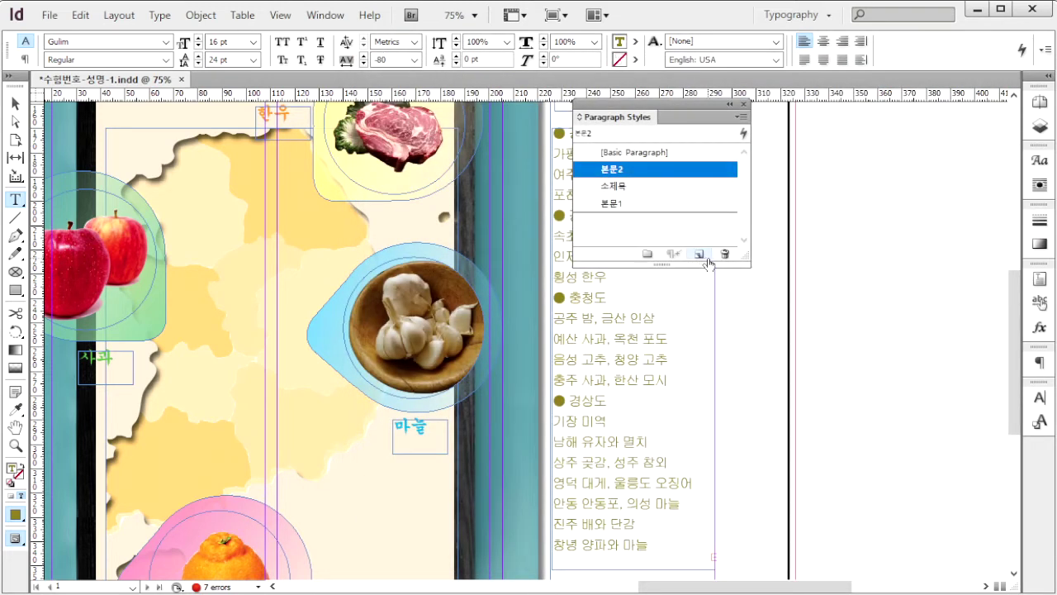
- Apply the 소제목 paragraph style to the 경기도, 강원도, 충청도 and 경상도 headings
drag(683, 105, 871, 120)
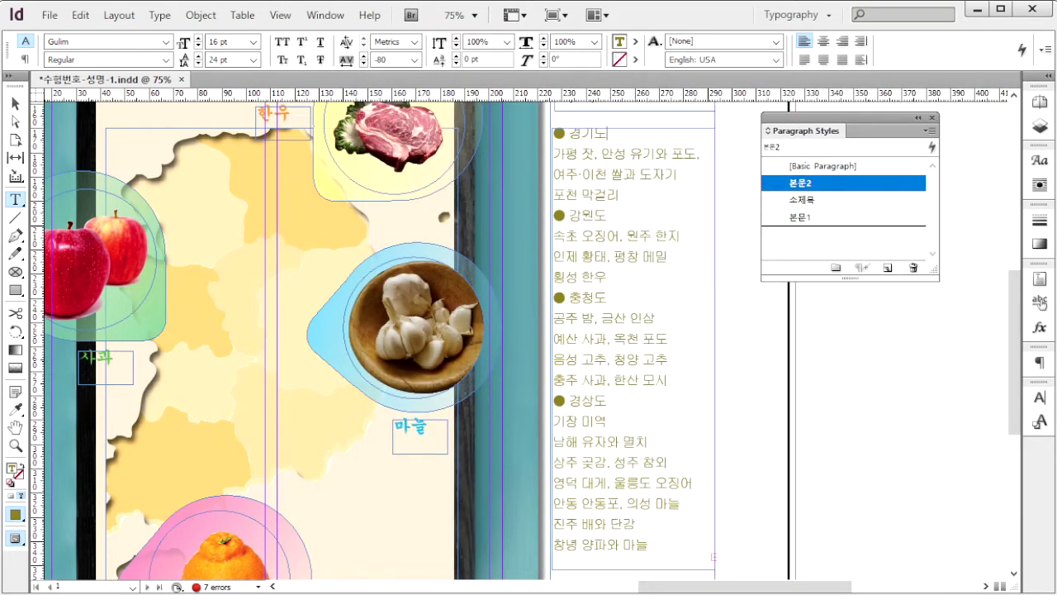
drag(617, 134, 534, 130)
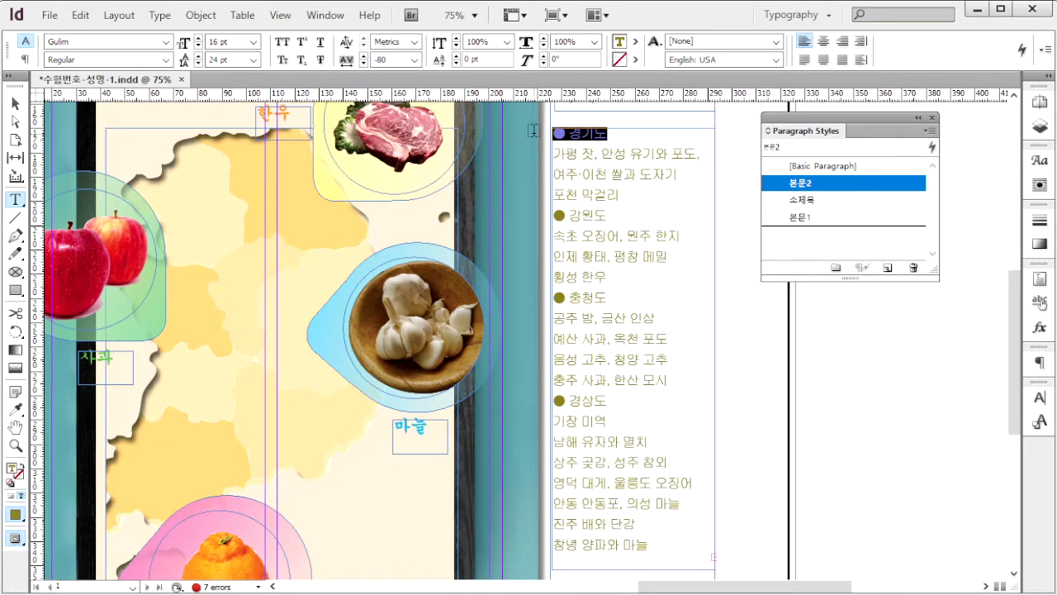
click(843, 202)
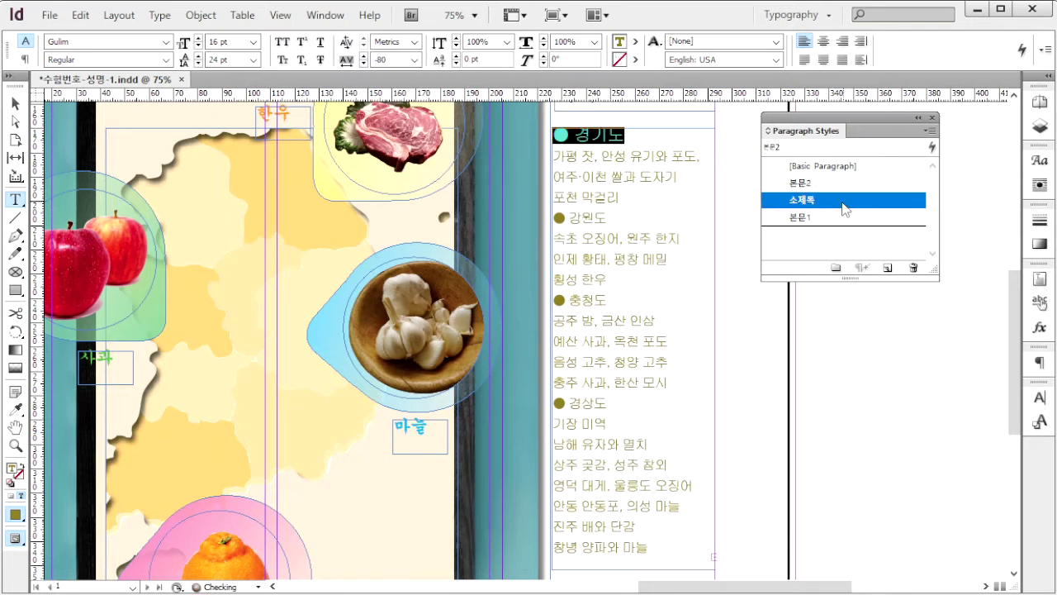
click(627, 137)
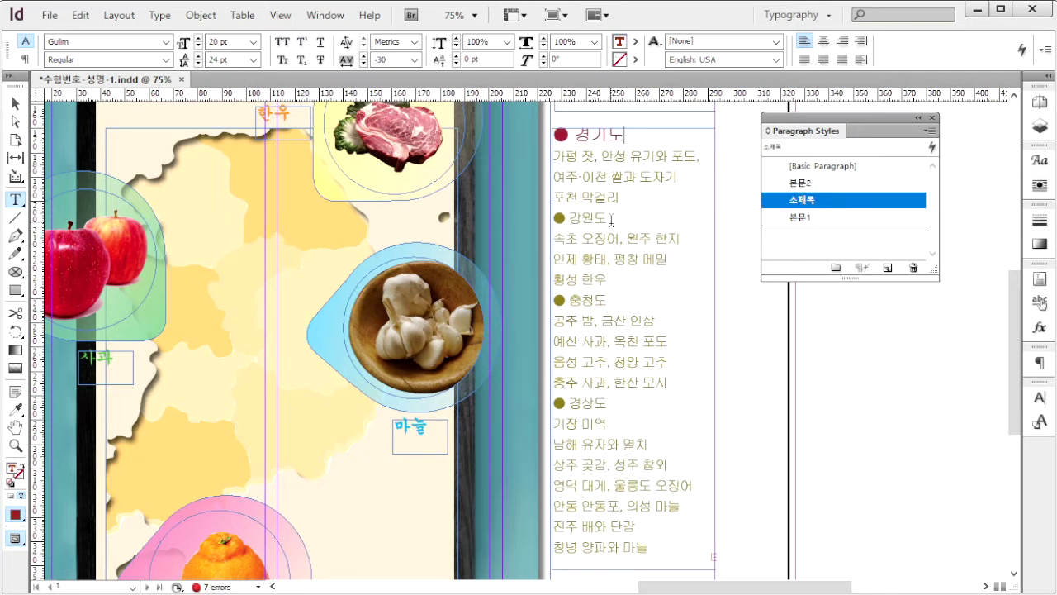
drag(613, 218, 547, 219)
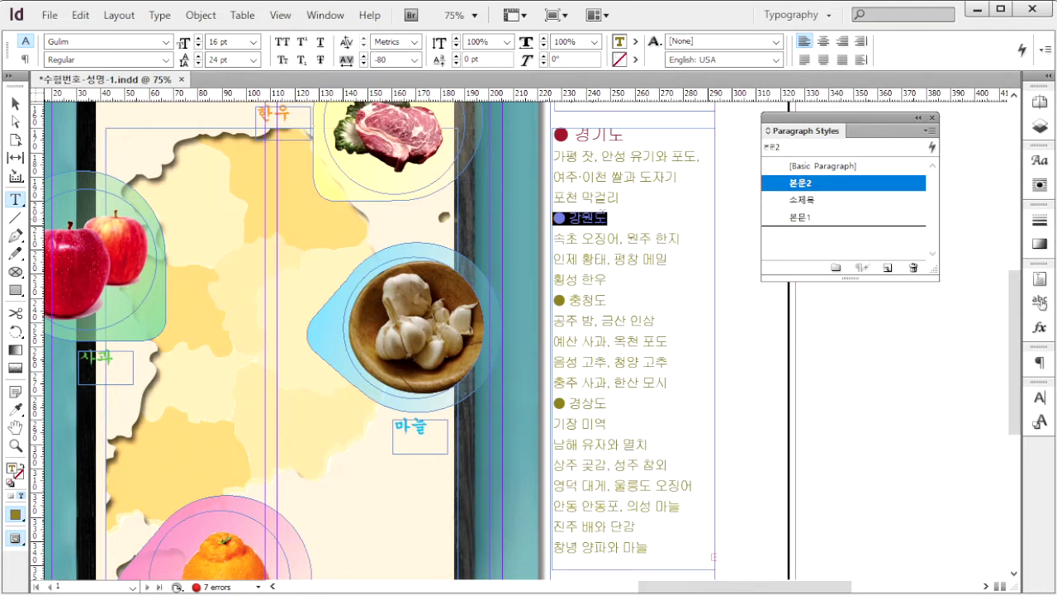
click(834, 201)
drag(613, 300, 541, 301)
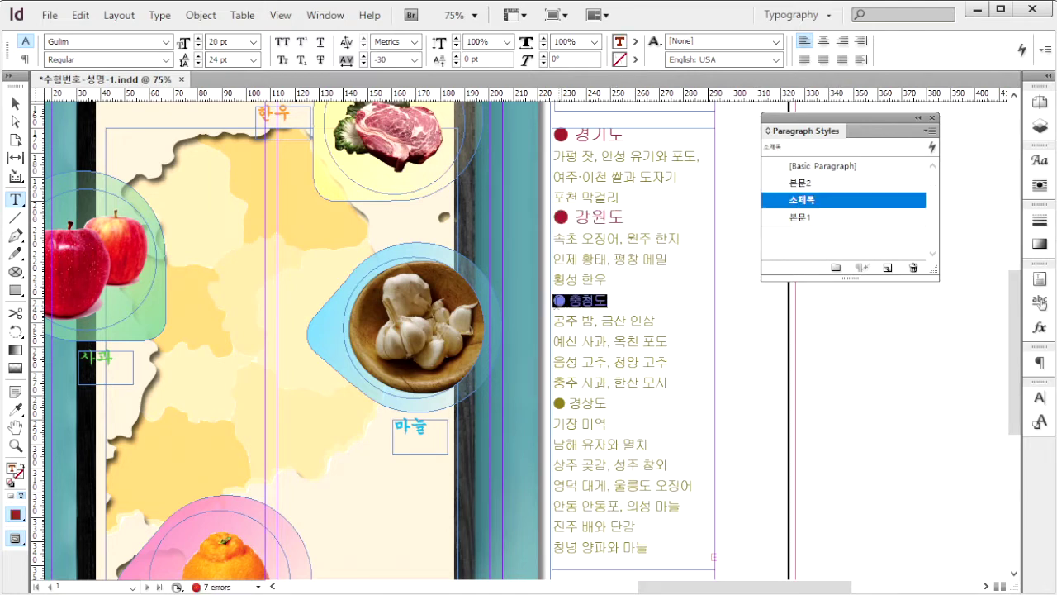
click(805, 201)
scroll(626, 389, down, 1)
drag(612, 364, 555, 364)
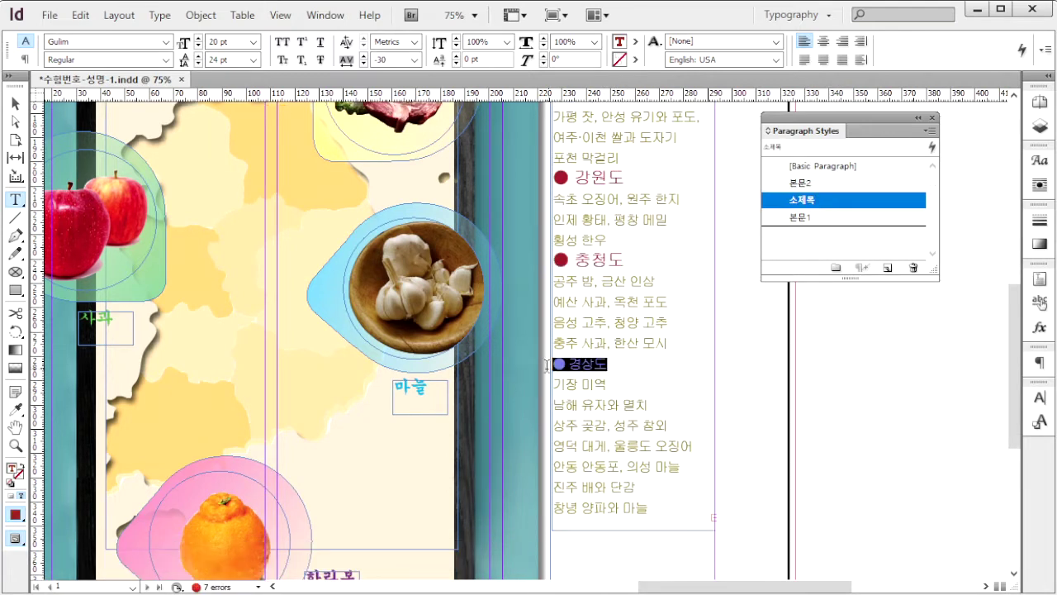
click(828, 201)
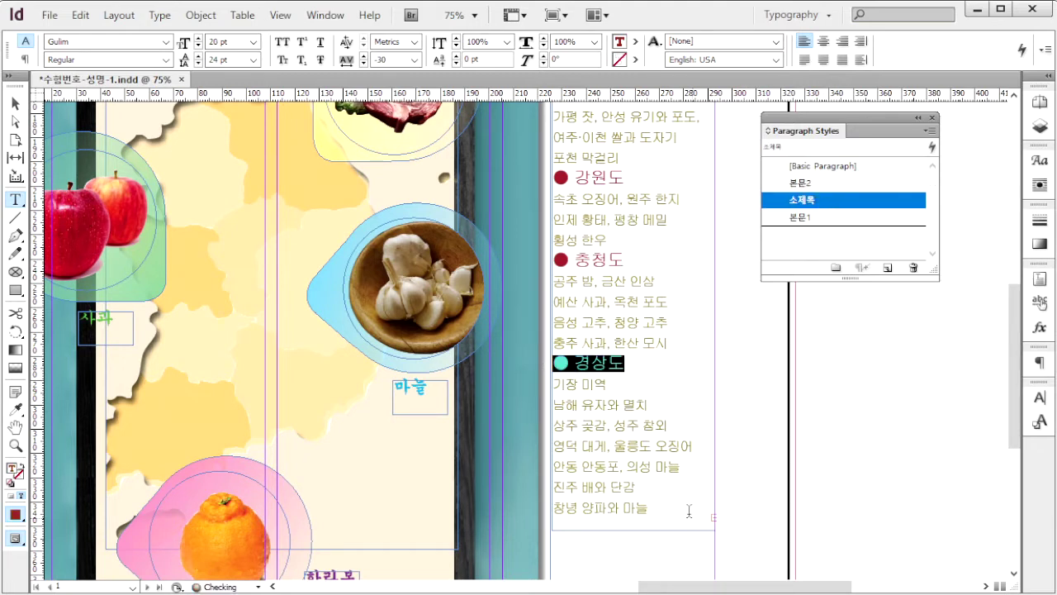
- Extend the region list's text frame downward to a height of about 235.5 mm
scroll(667, 457, down, 3)
click(13, 103)
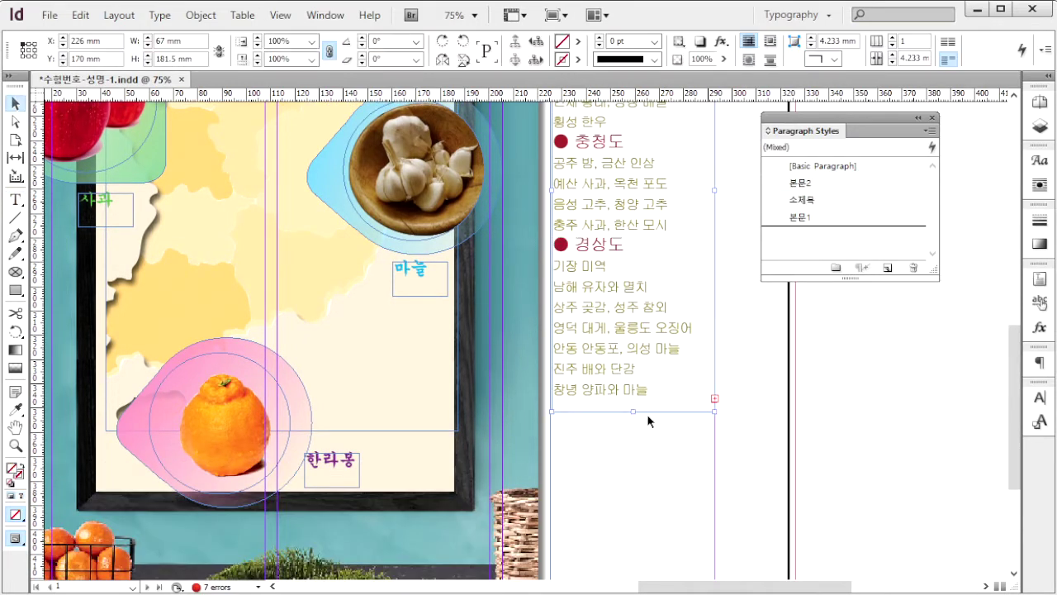
drag(634, 412, 635, 542)
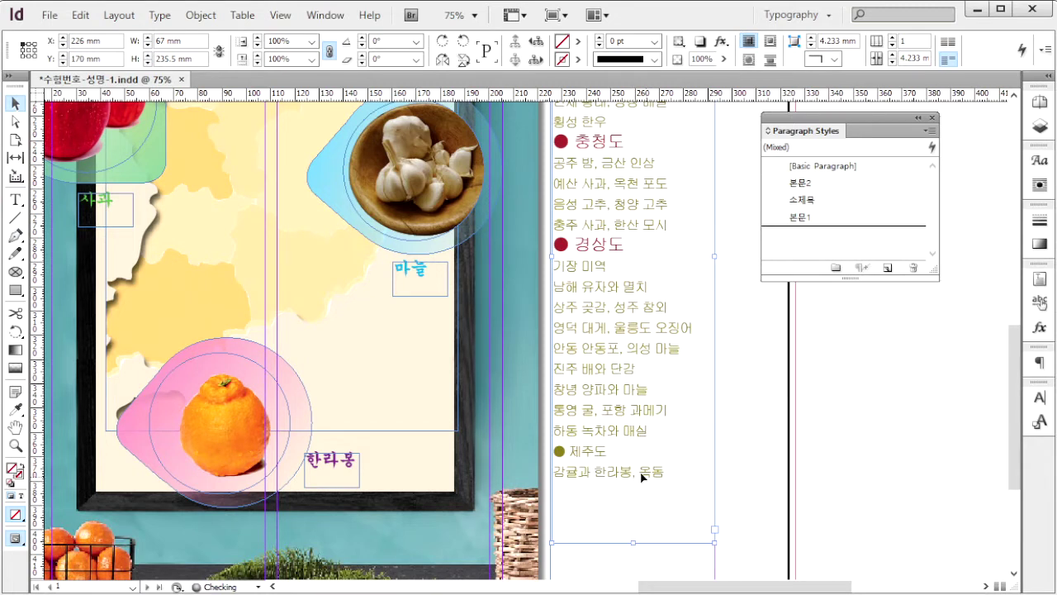
- Apply the 소제목 paragraph style to the 제주도 heading and save the document
click(15, 199)
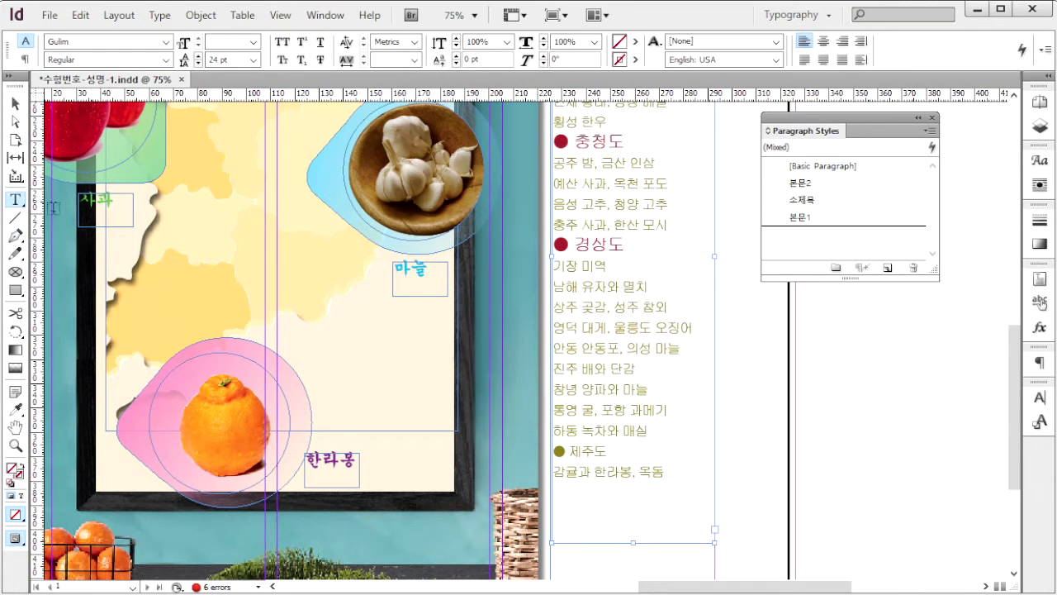
triple_click(605, 455)
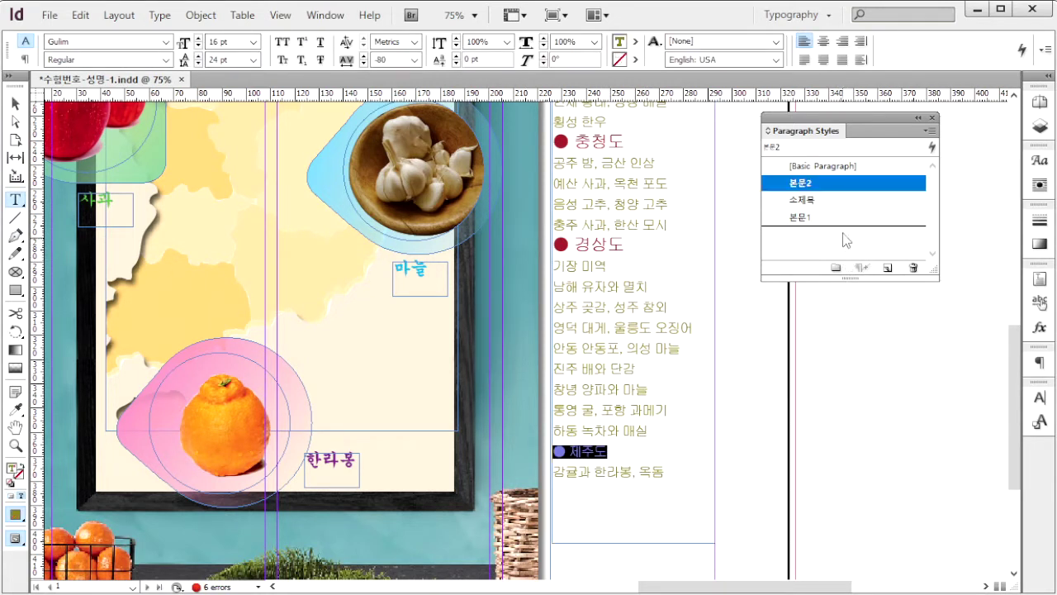
click(830, 200)
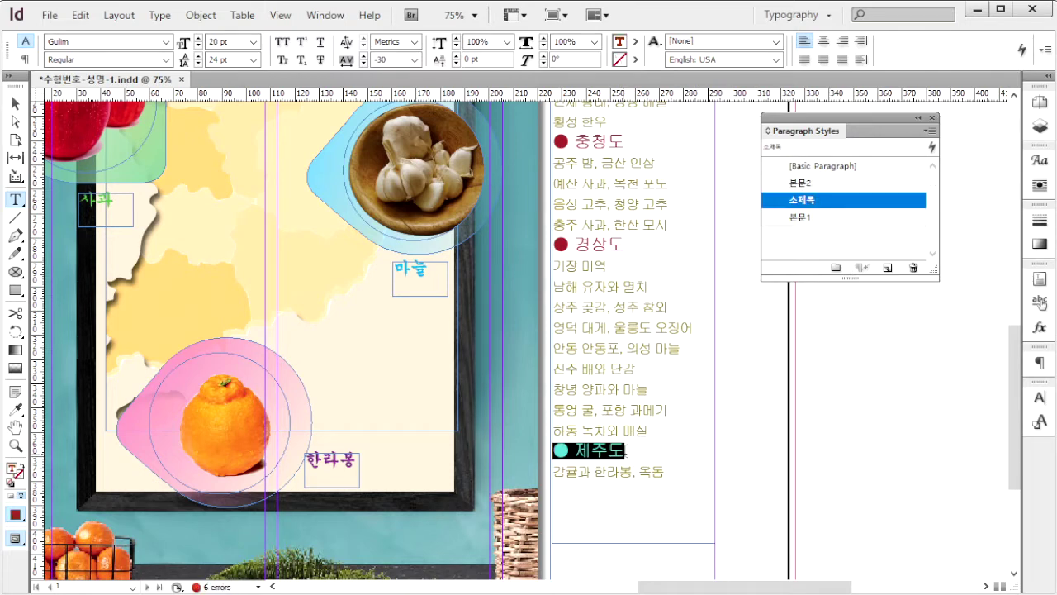
key(Right)
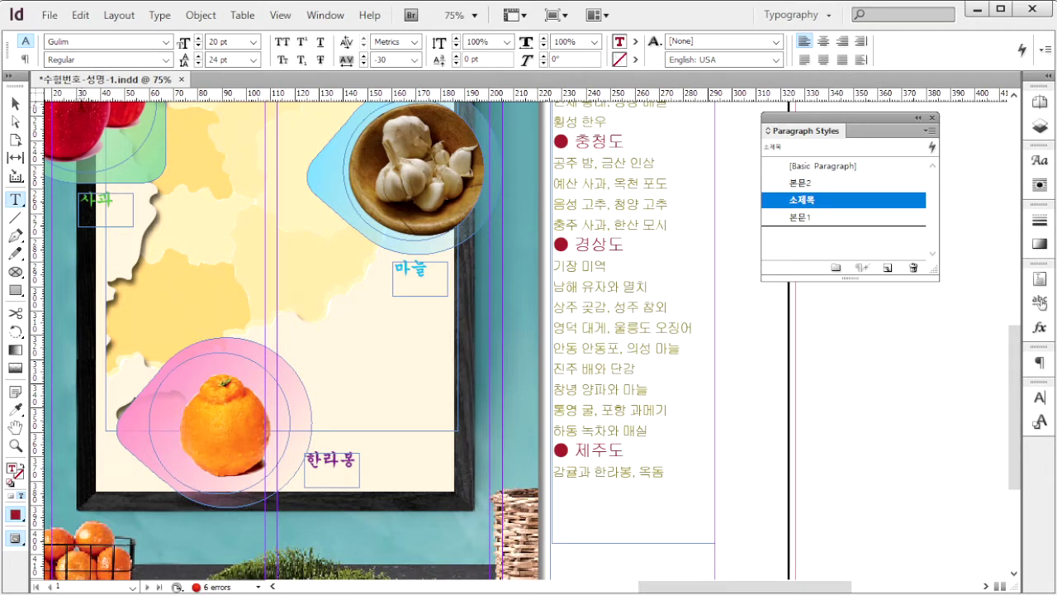
key(ctrl+s)
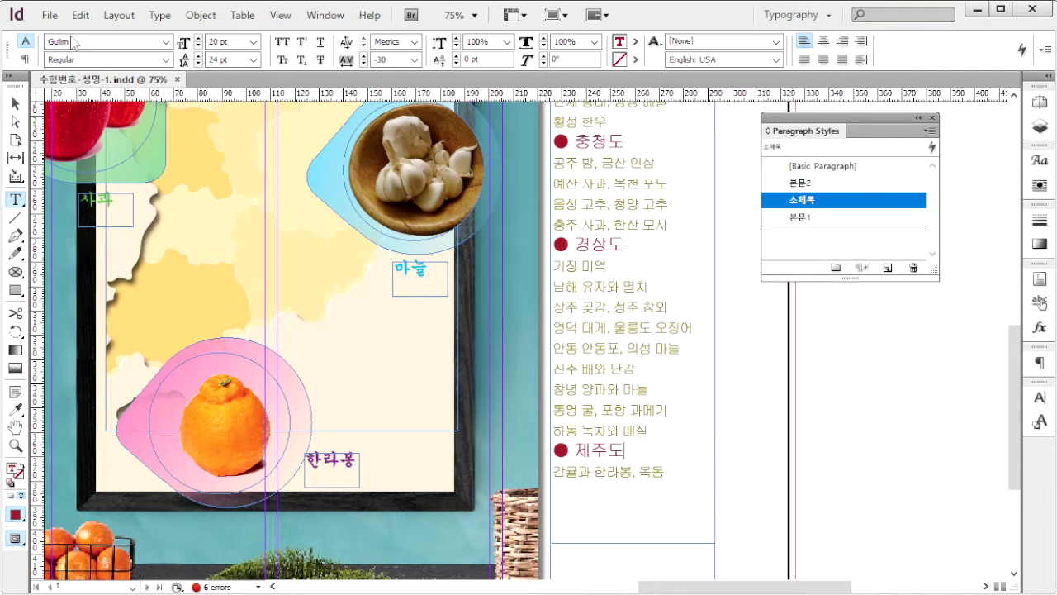
- Export the document to the GTQ folder as 수험번호-성명-1.pdf in Adobe PDF (Print) format with all printer's marks
click(50, 16)
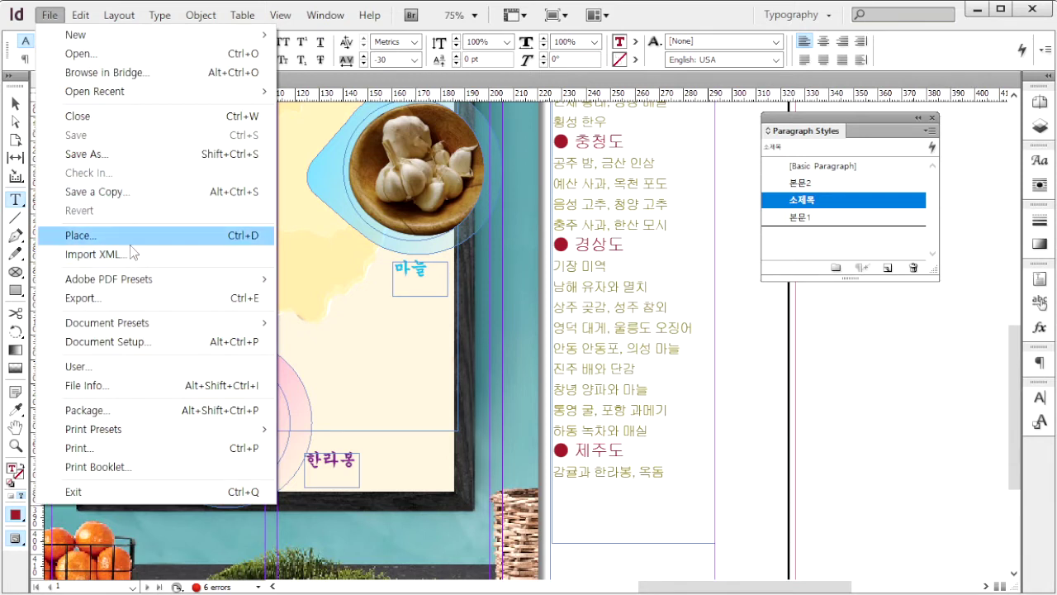
click(157, 308)
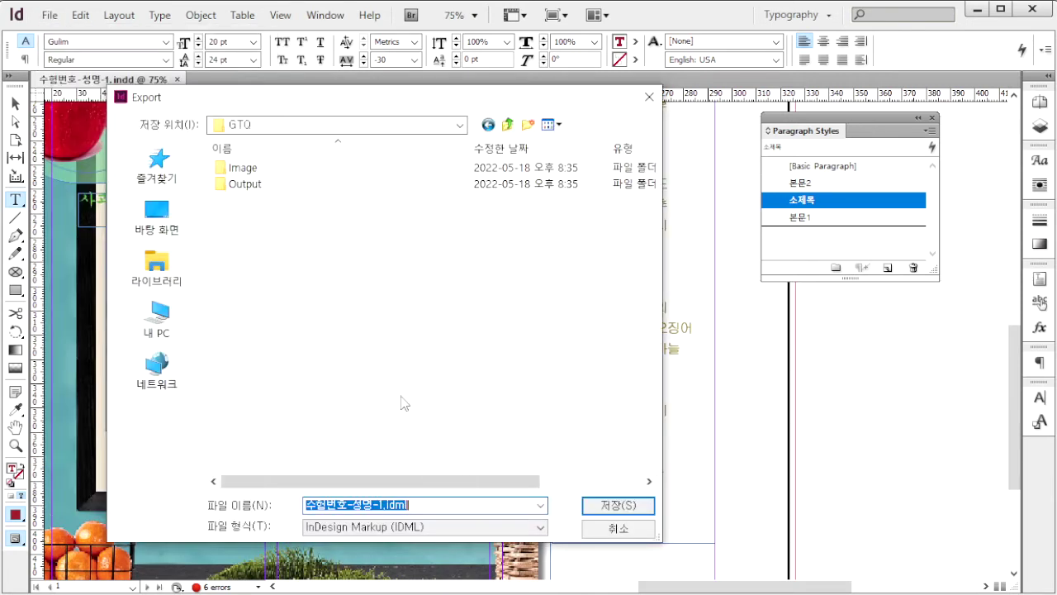
click(413, 527)
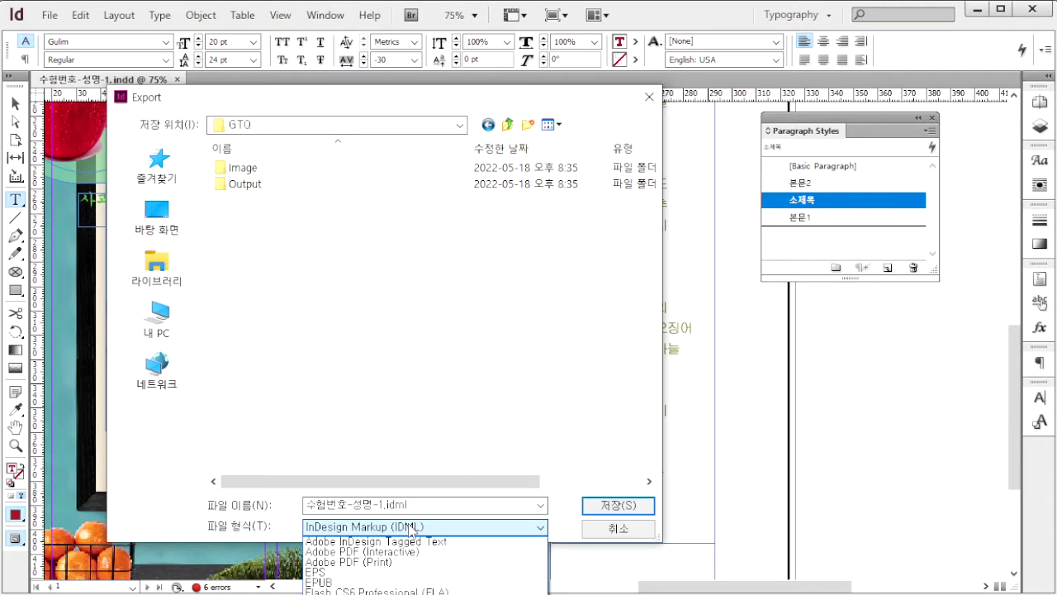
click(376, 563)
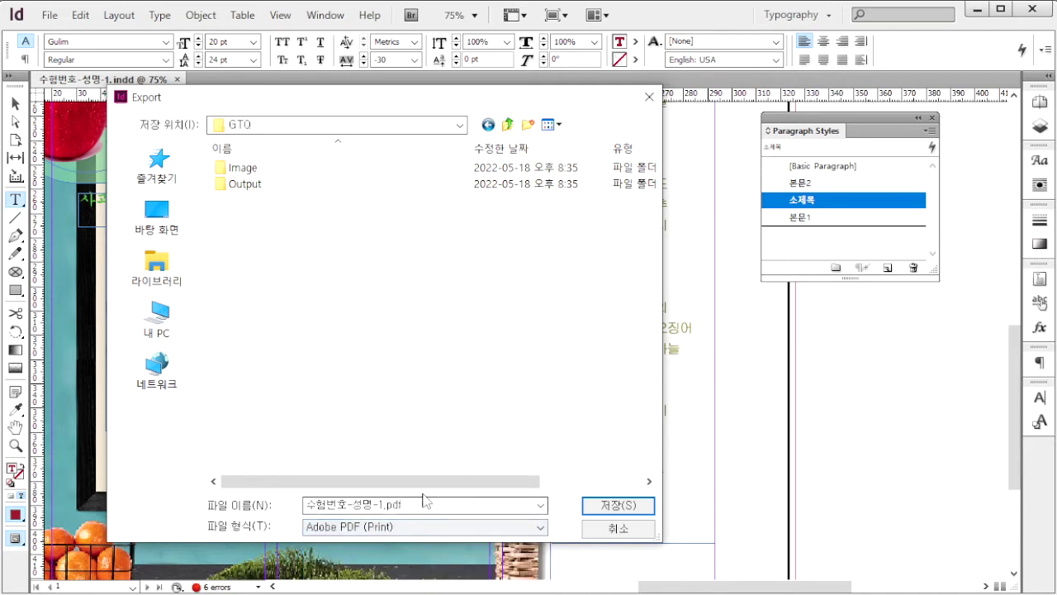
click(618, 505)
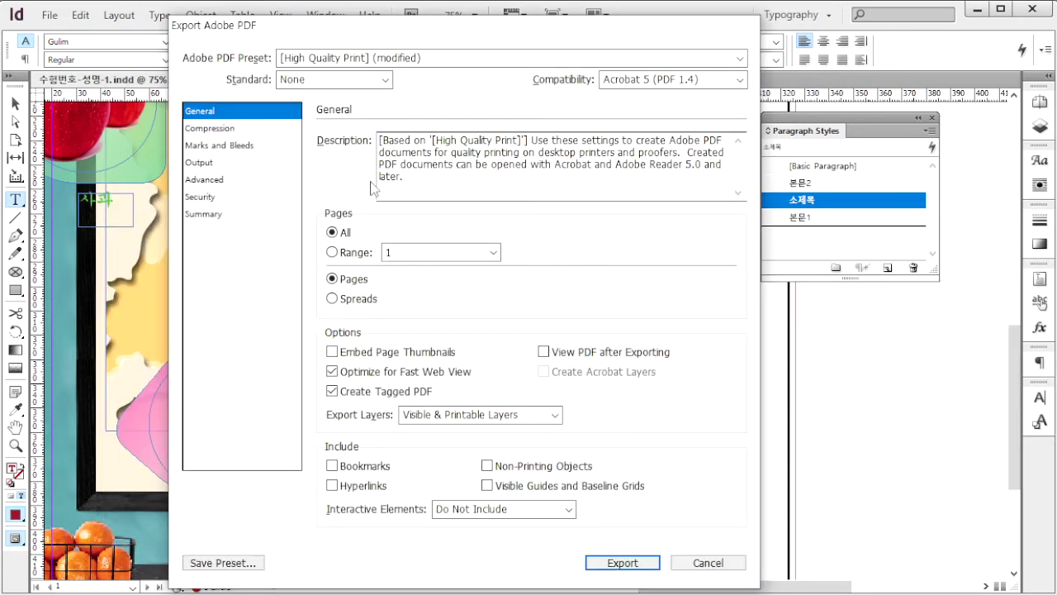
click(218, 145)
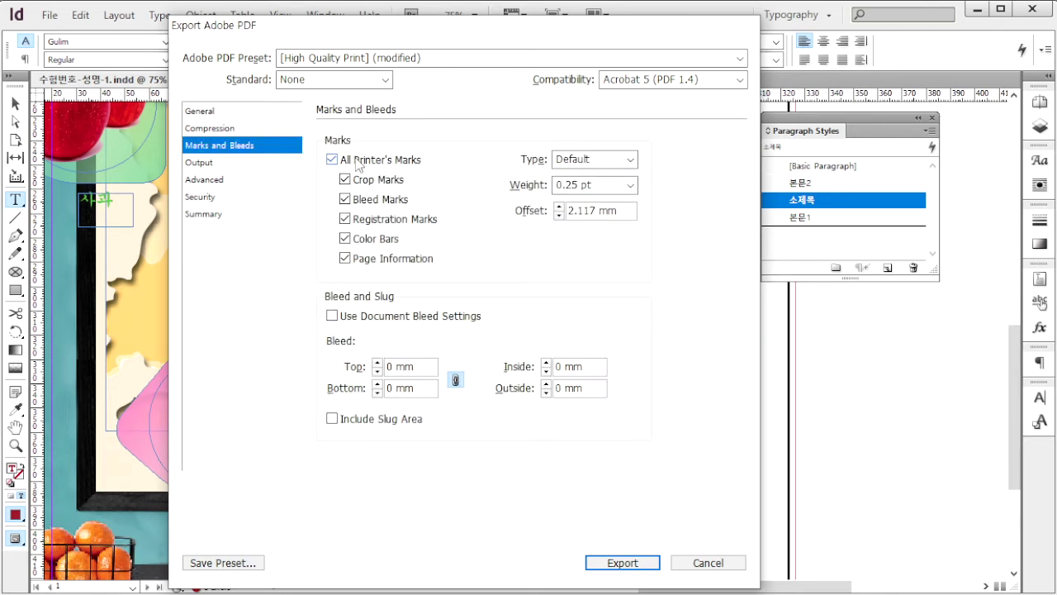
click(623, 562)
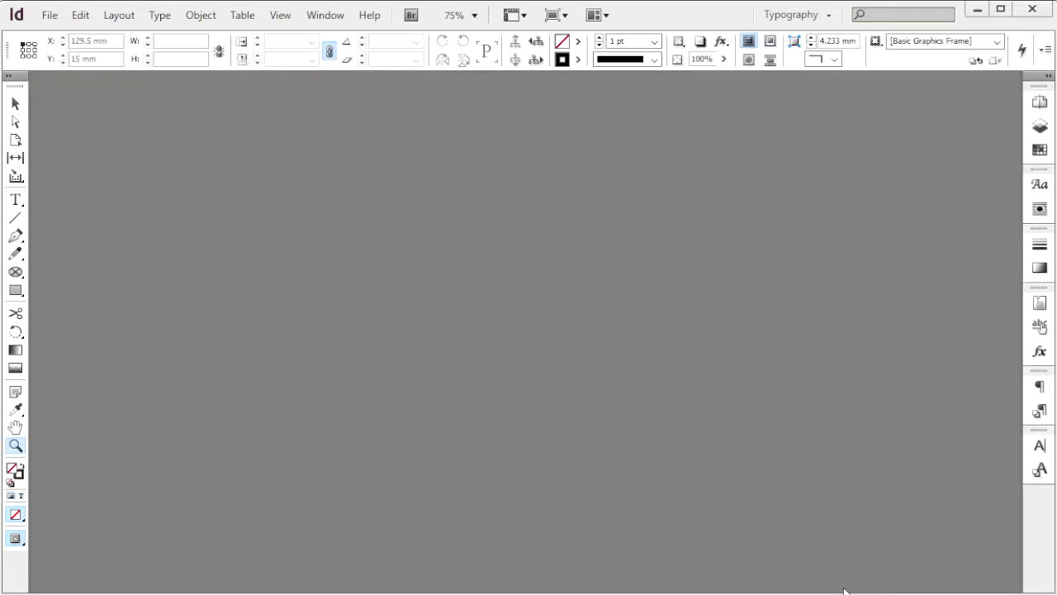
- Begin a new print document and set its number of pages to 6
click(50, 15)
mouse_move(144, 40)
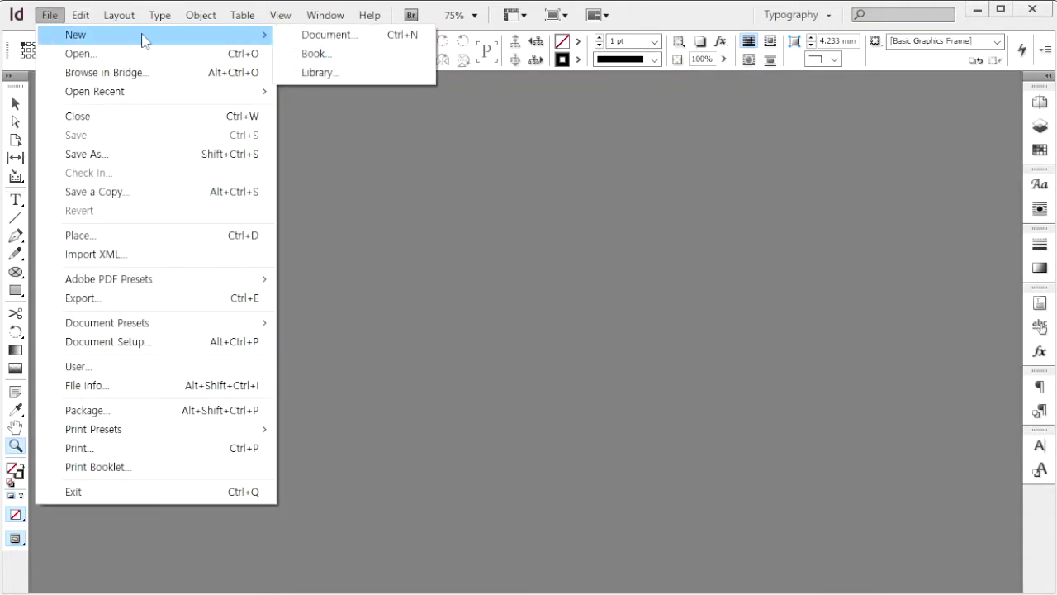
click(334, 37)
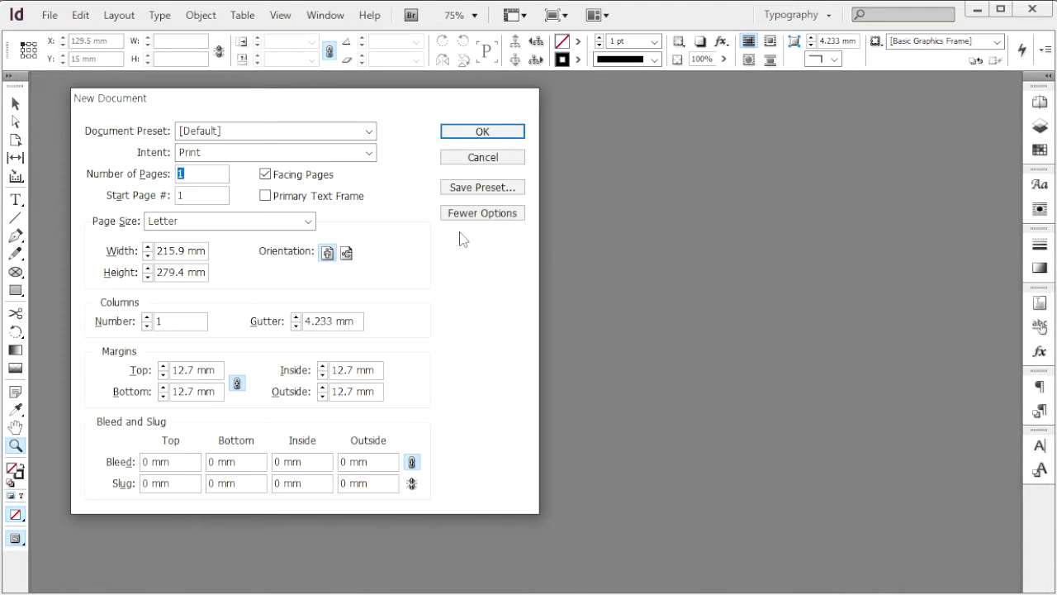
text(6)
key(Tab)
key(Tab)
key(Tab)
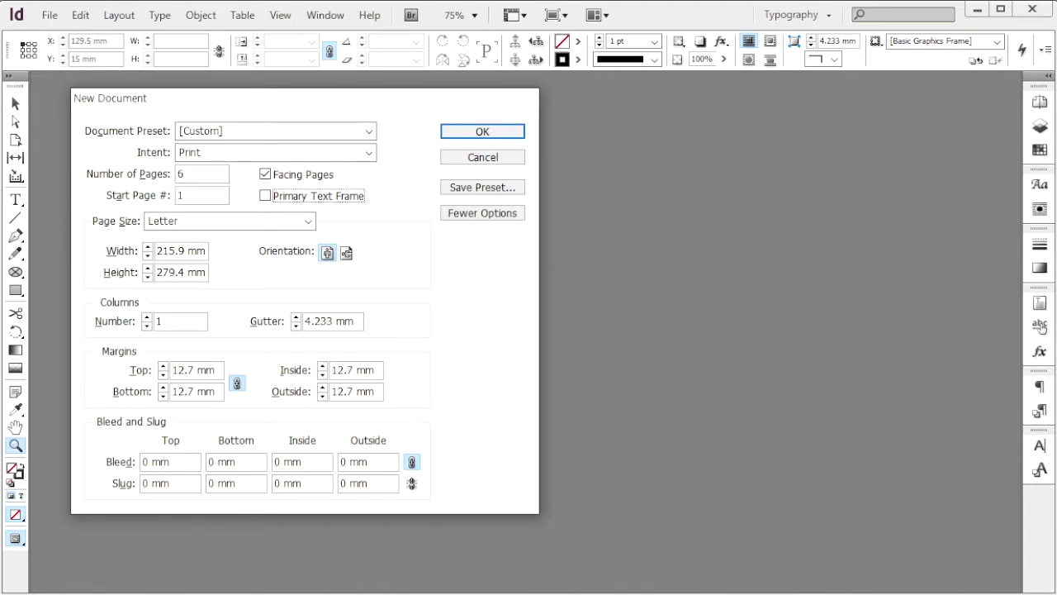
- Set the new document's page size to 160 mm wide and 195 mm high
key(Tab)
key(Tab)
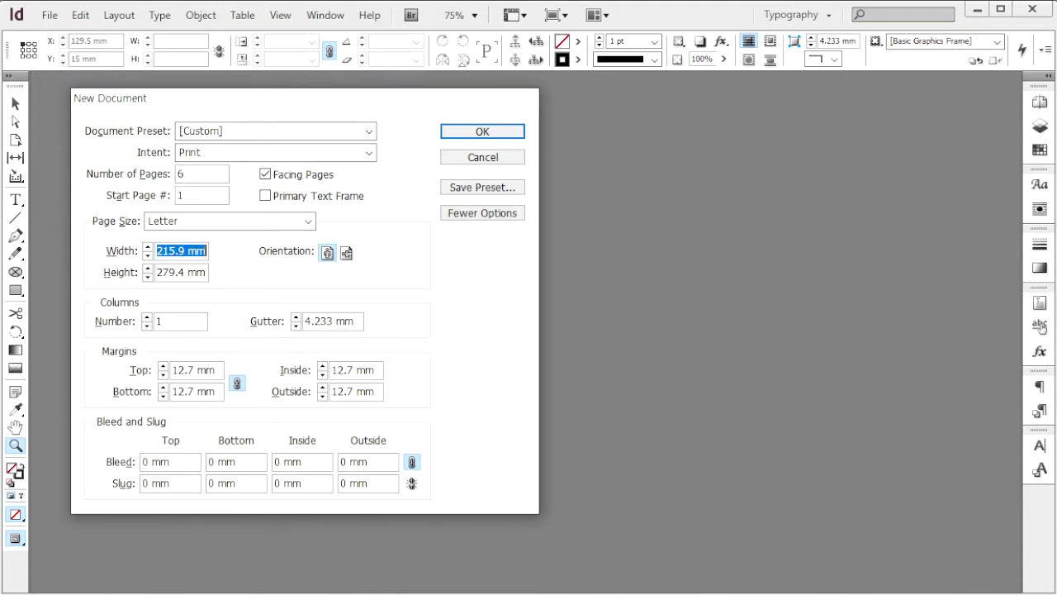
text(160)
key(Tab)
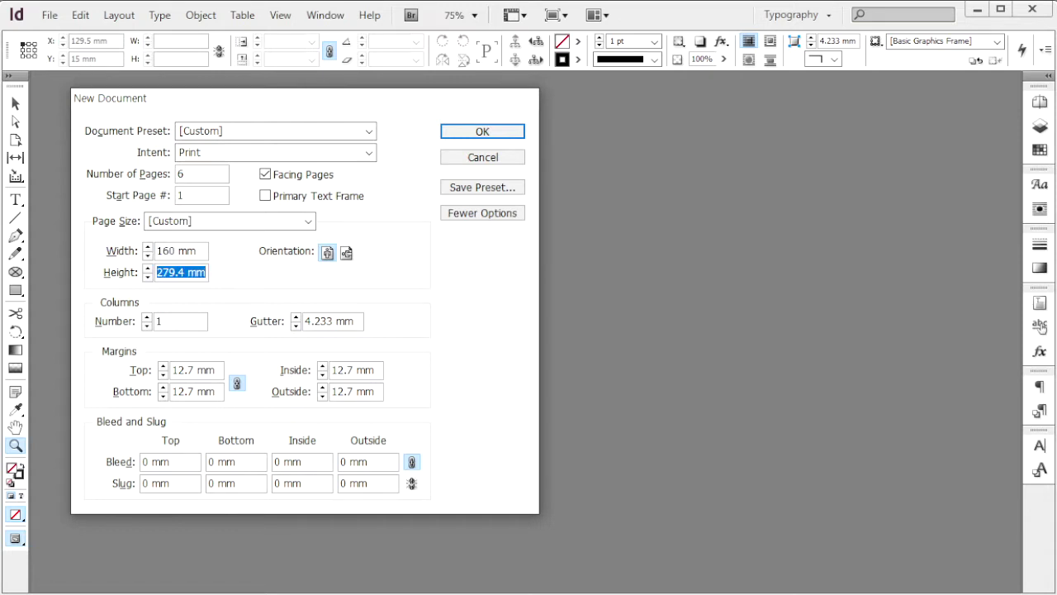
text(195)
key(Tab)
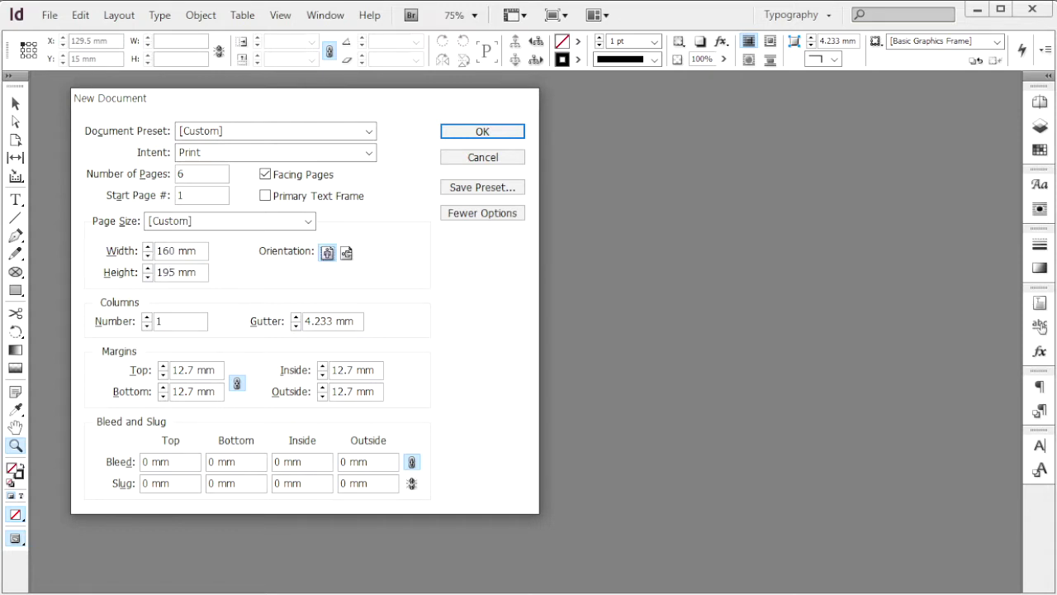
- Set the new document to 3 columns with a 5 mm gutter, and unlink its margin values
key(Tab)
text(3)
key(Tab)
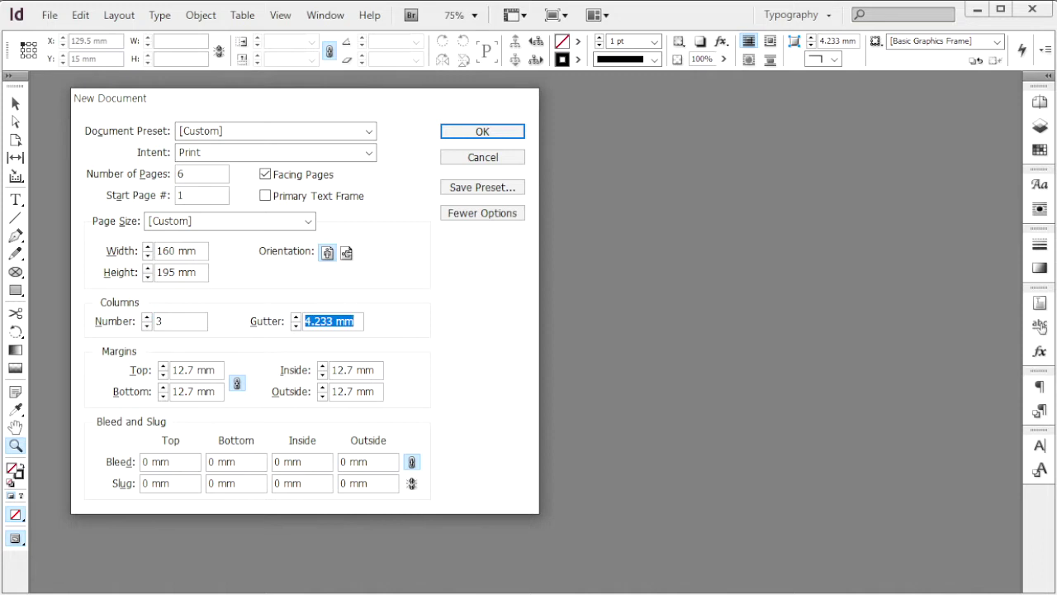
text(5)
key(Tab)
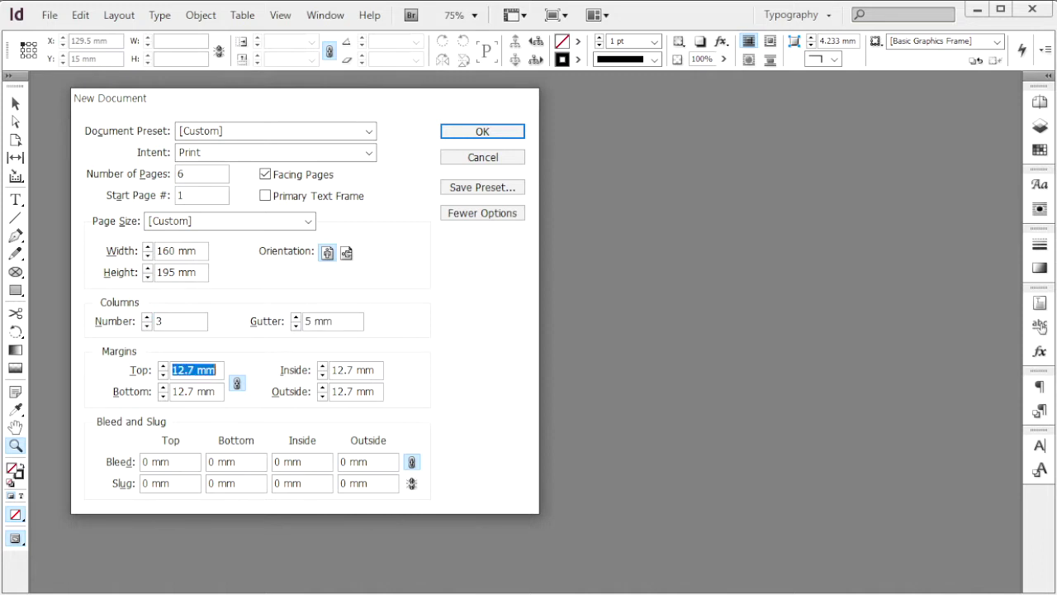
key(Home)
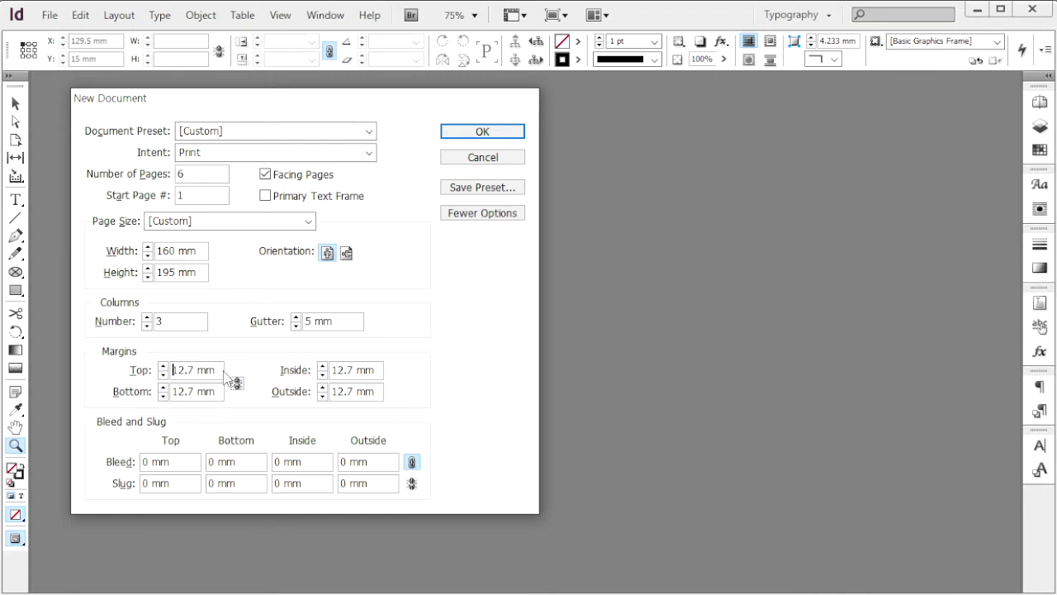
- Set the new document's margins to 18 mm top, 25 mm bottom, 10 mm inside and 10 mm outside
key(shift+End)
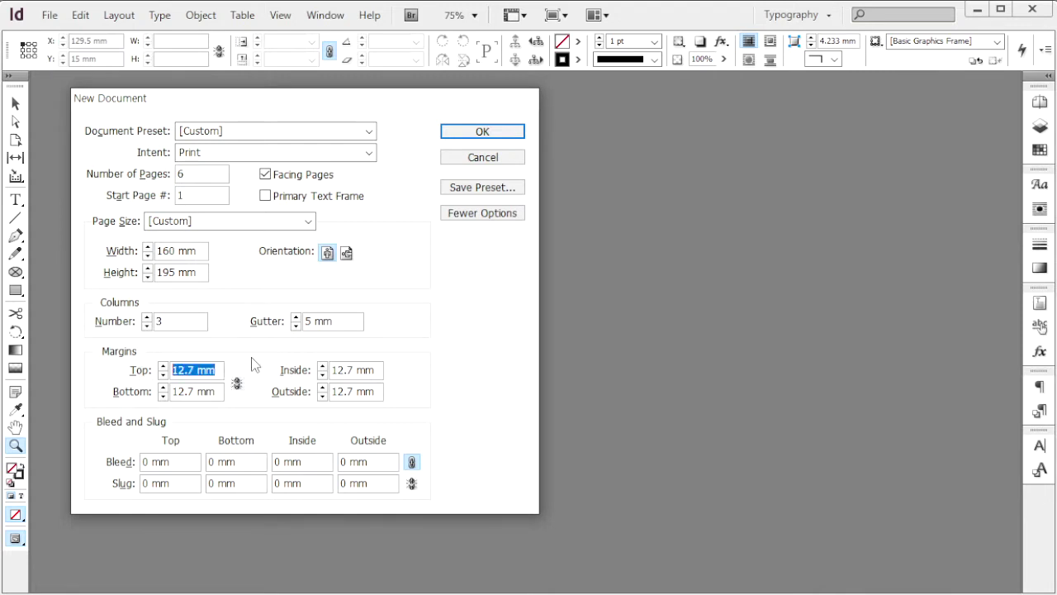
text(18)
key(Tab)
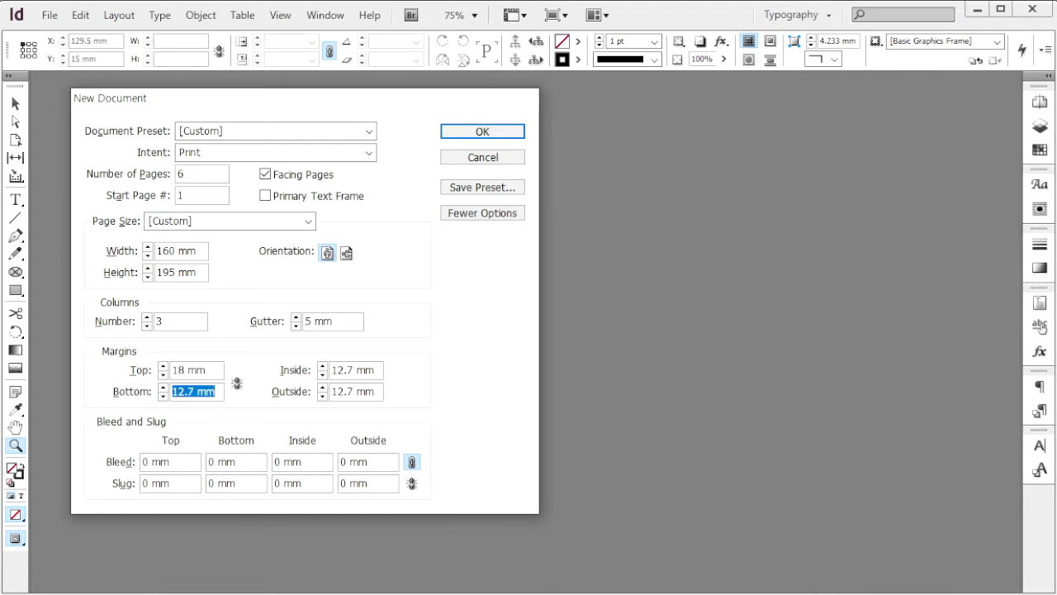
text(25)
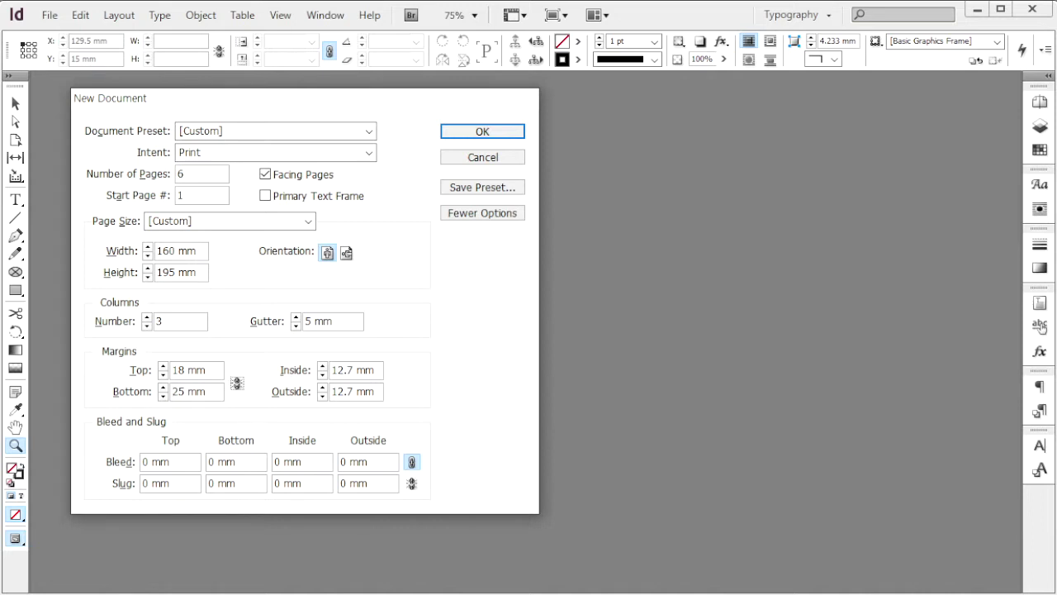
key(Tab)
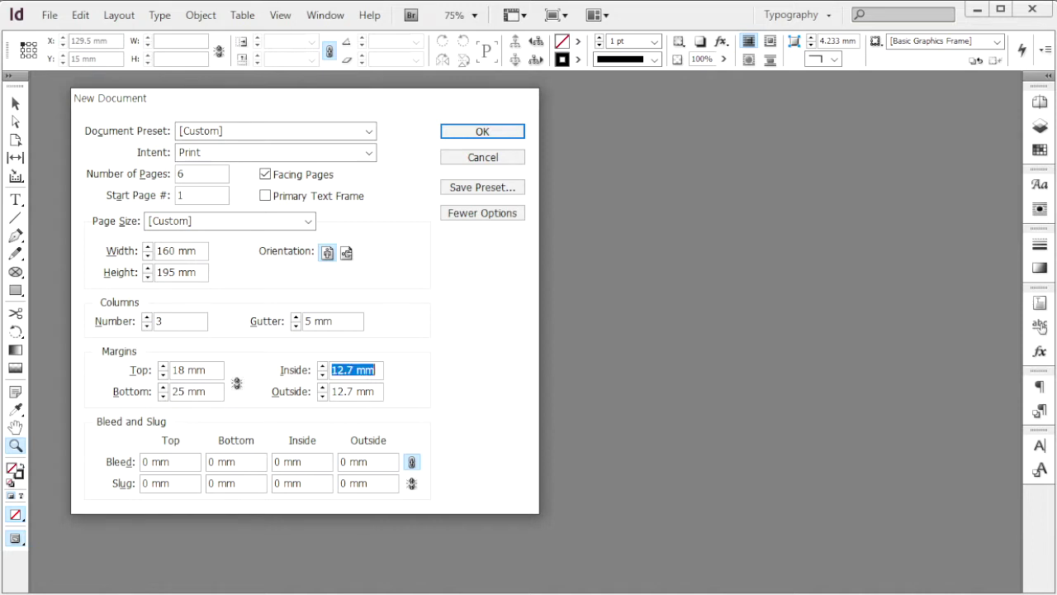
text(10)
key(Tab)
text(10)
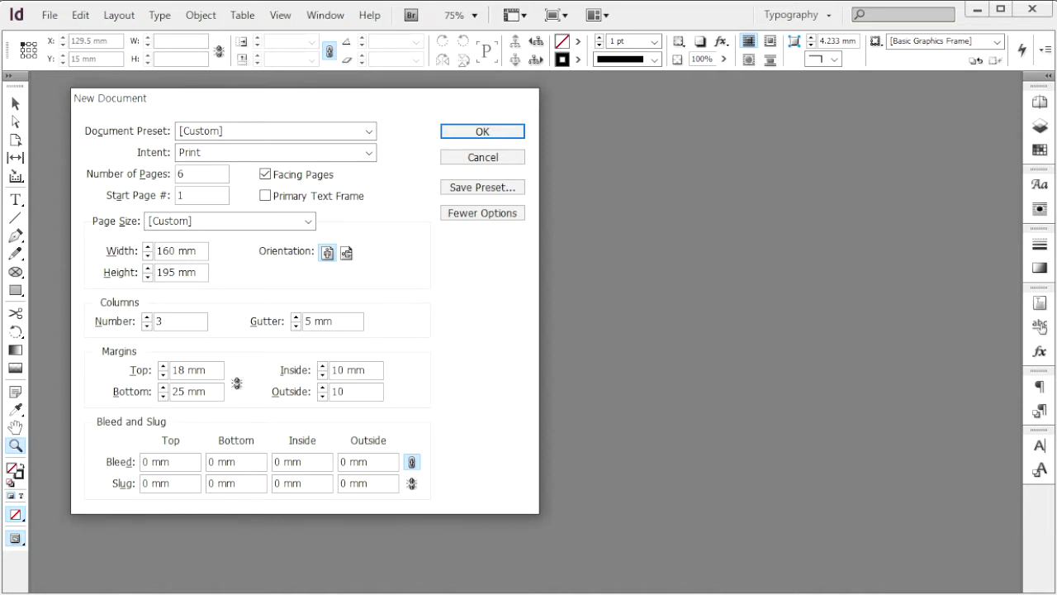
- Set the bleed to 3 mm on all sides and create the document
key(Tab)
text(3)
key(Tab)
key(Return)
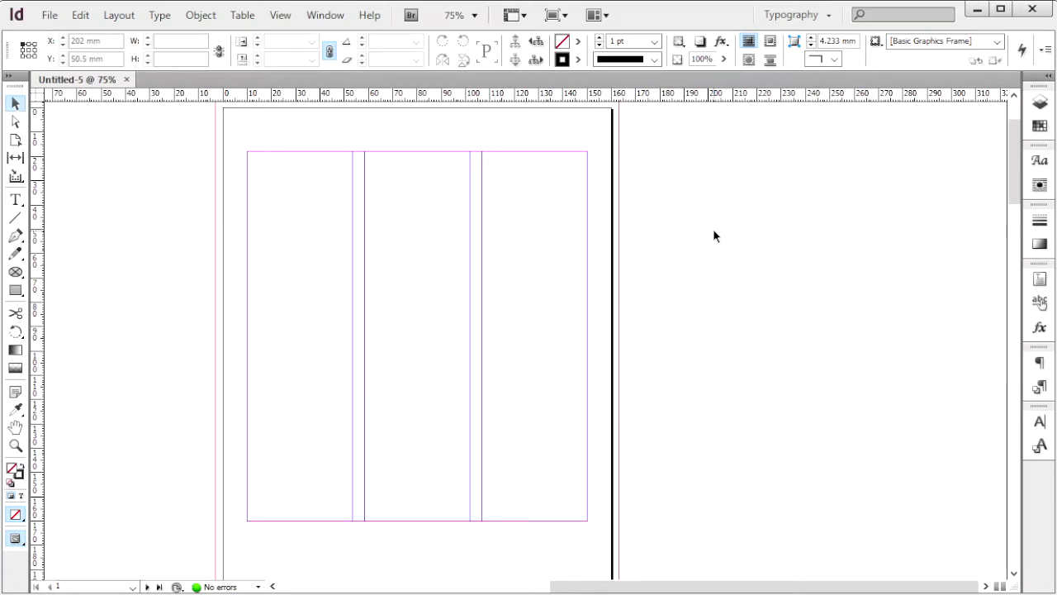
- Disallow document page shuffling and move page 6 in front of page 1, so the pages pair into three spreads
key(F12)
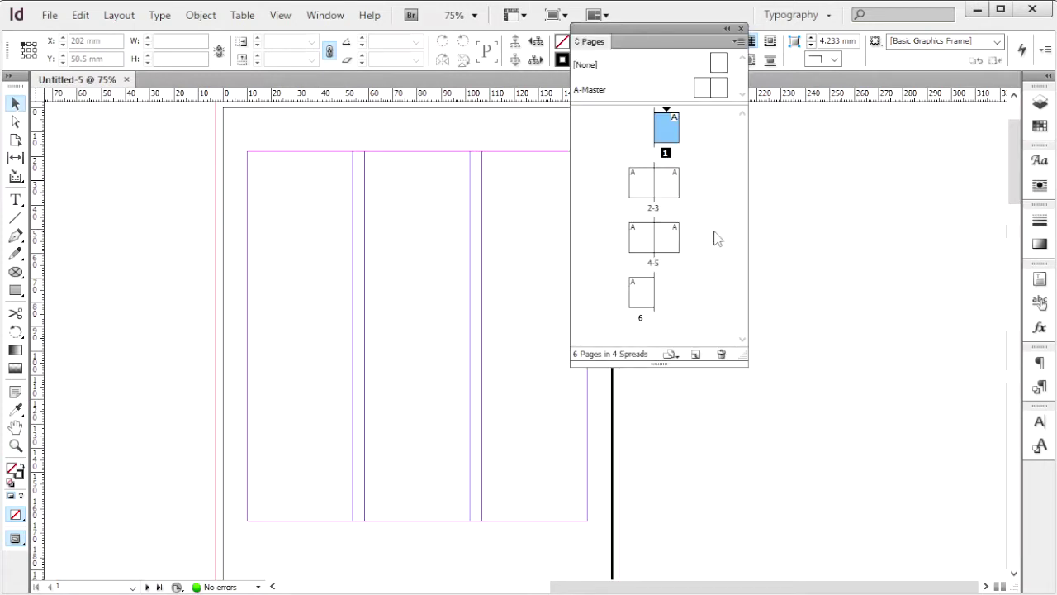
right_click(645, 298)
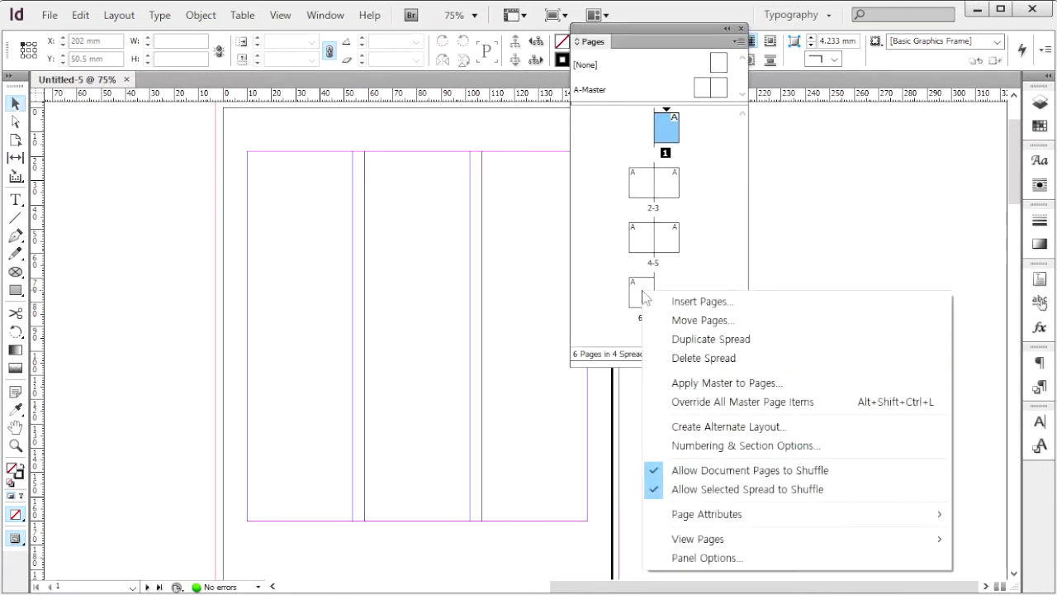
click(696, 473)
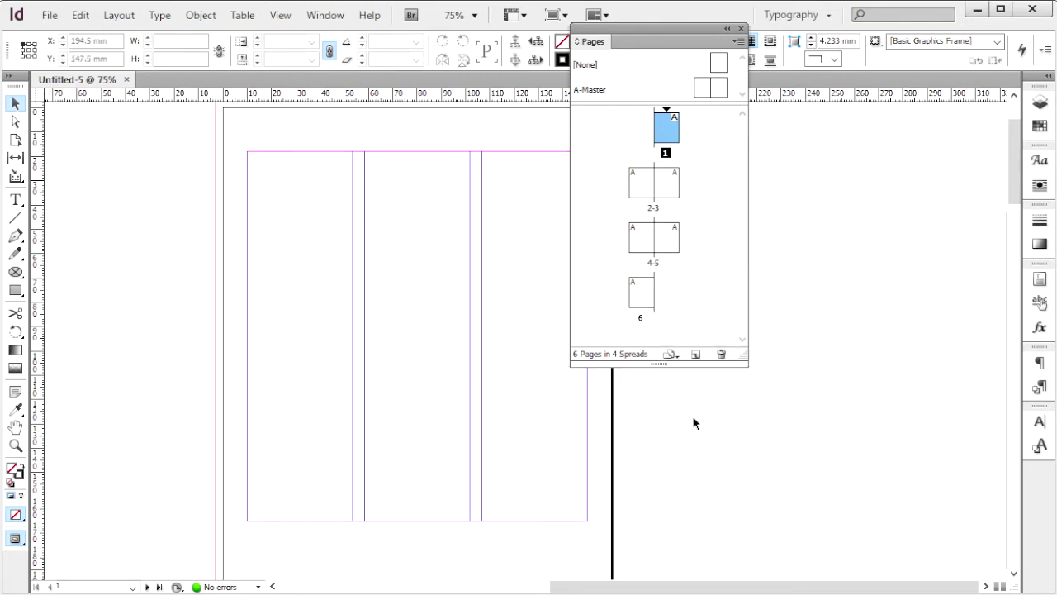
click(641, 297)
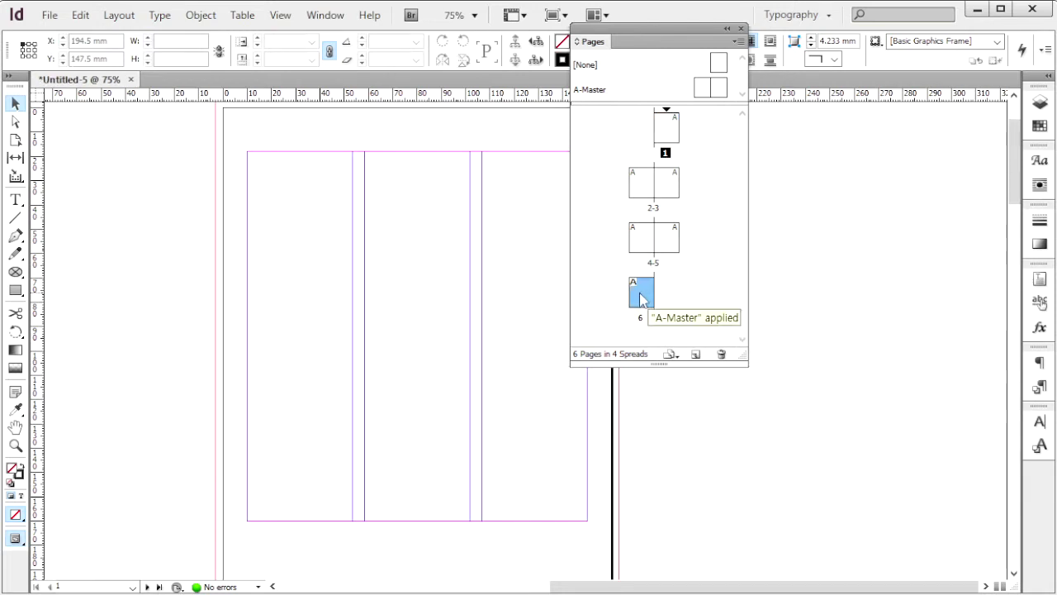
drag(642, 299, 649, 140)
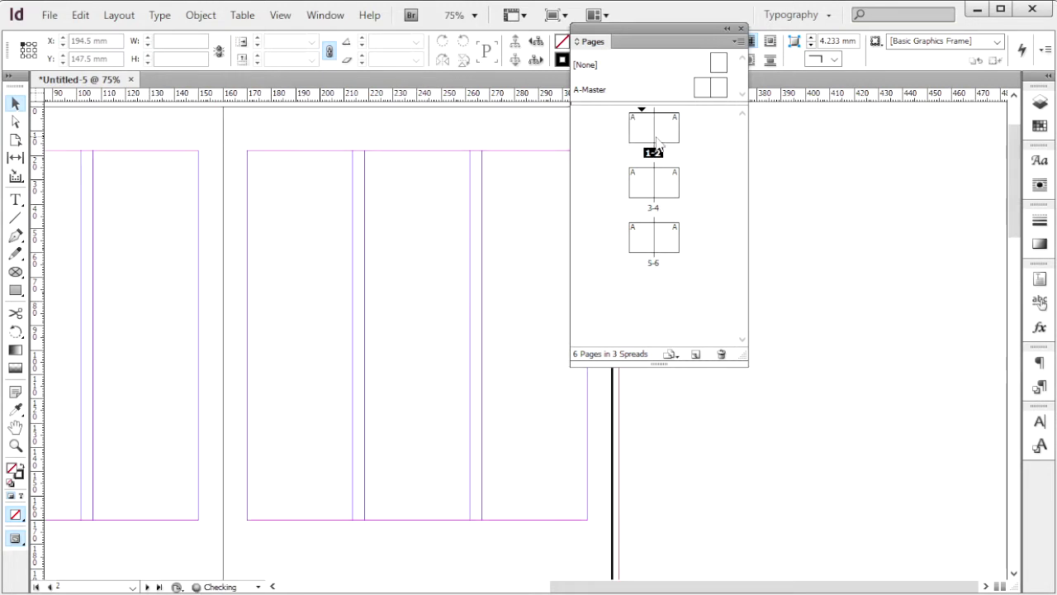
- Save the document in the GTQ folder as 수험번호-성명-2 in InDesign CS6 format
click(49, 15)
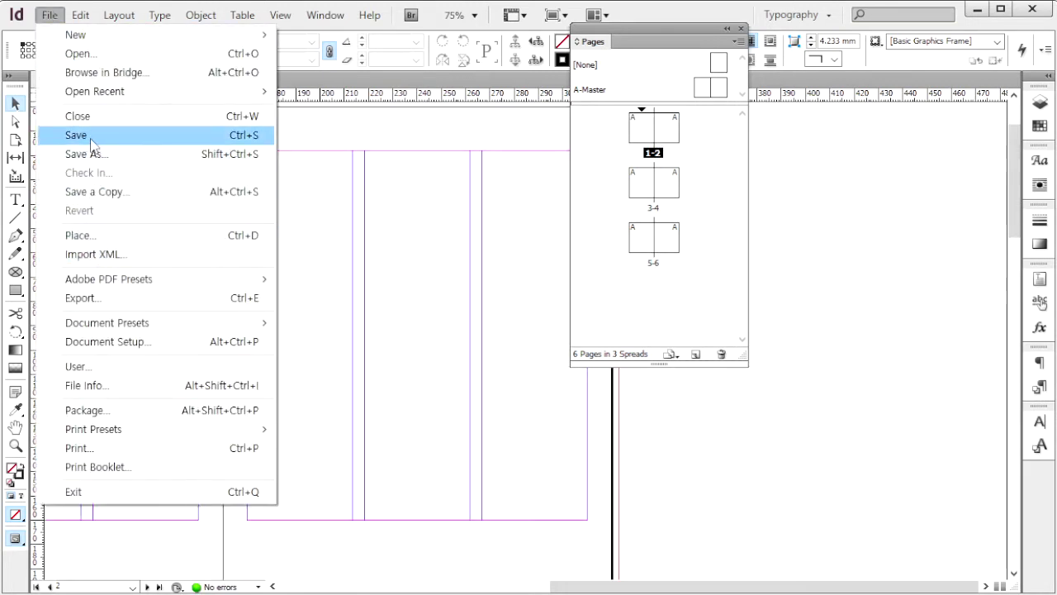
click(79, 134)
text(수험)
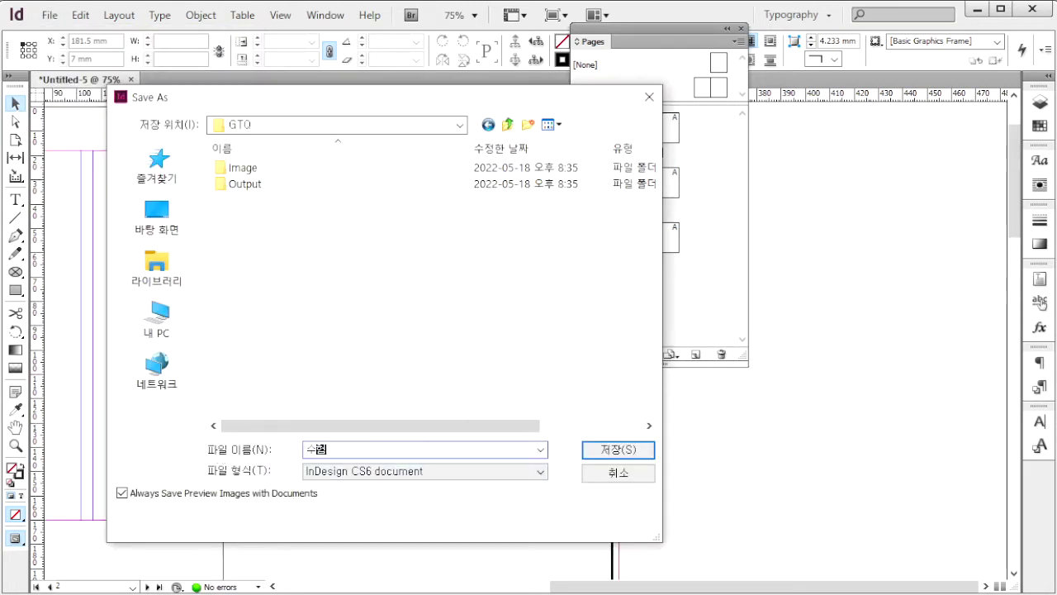
text(번호-성명)
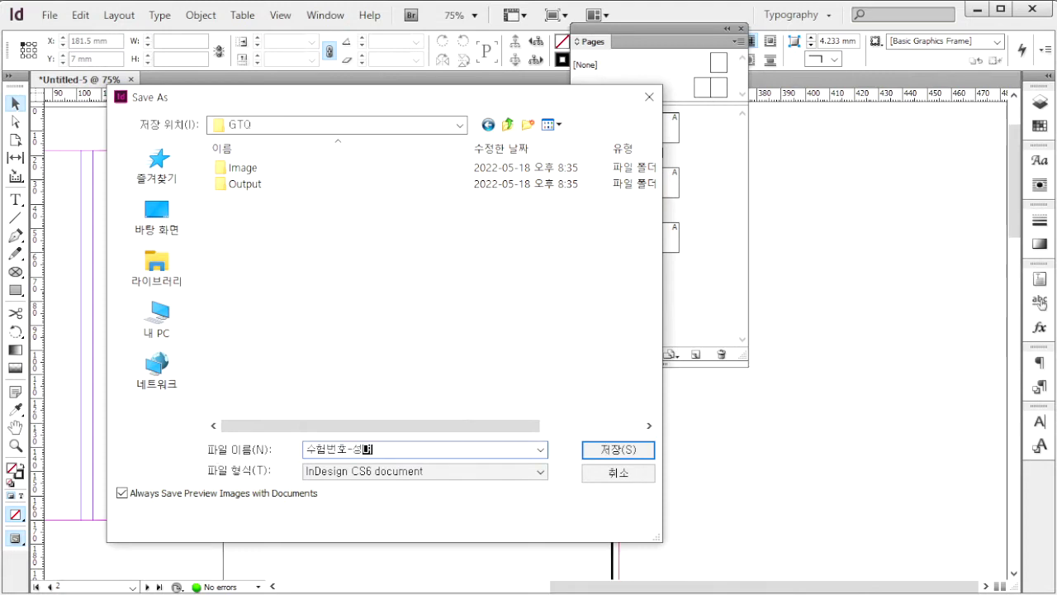
text(ㅓ)
text(2)
click(587, 451)
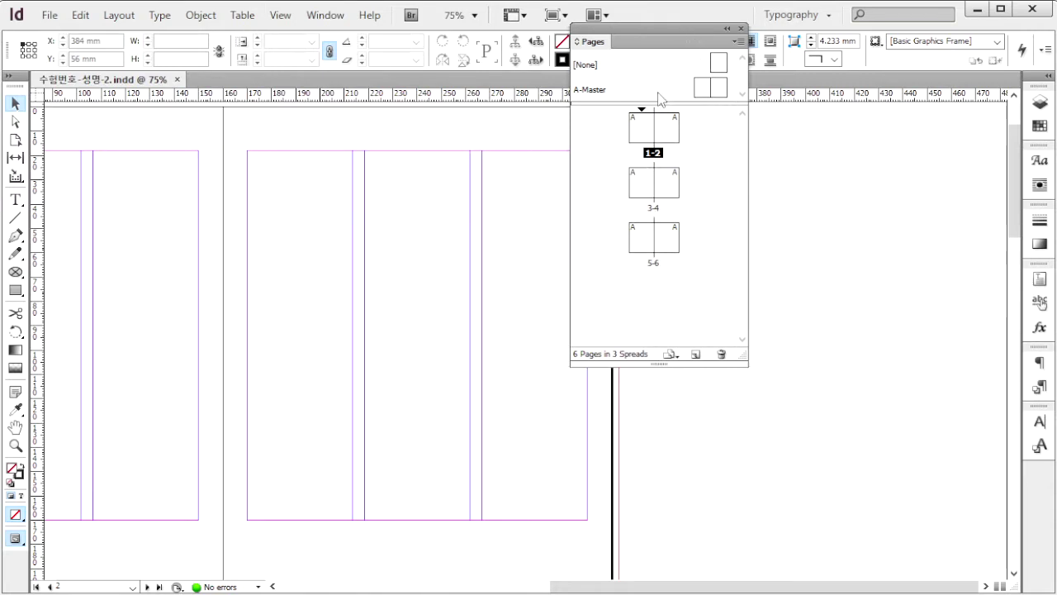
- Open the left page of A-Master for editing at its lower-left area and activate the Type tool
double_click(706, 93)
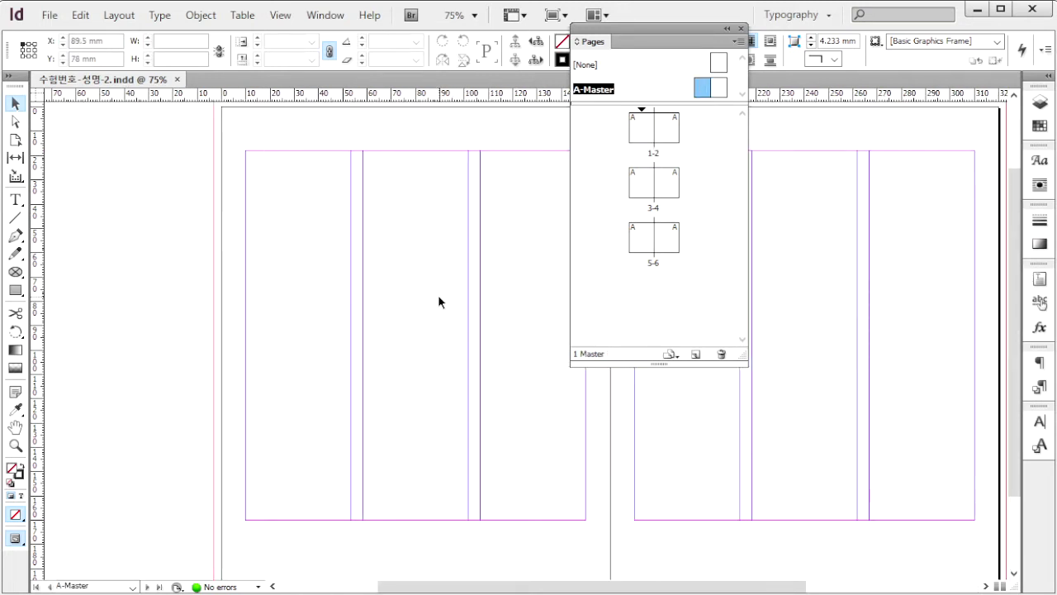
key(ctrl+1)
click(479, 16)
click(466, 152)
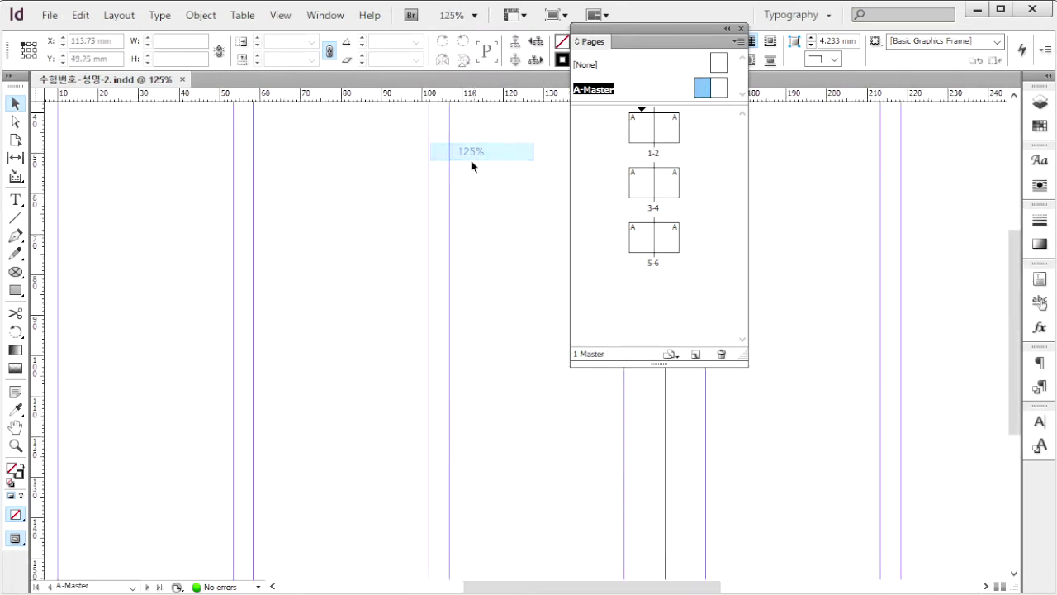
drag(220, 364, 239, 180)
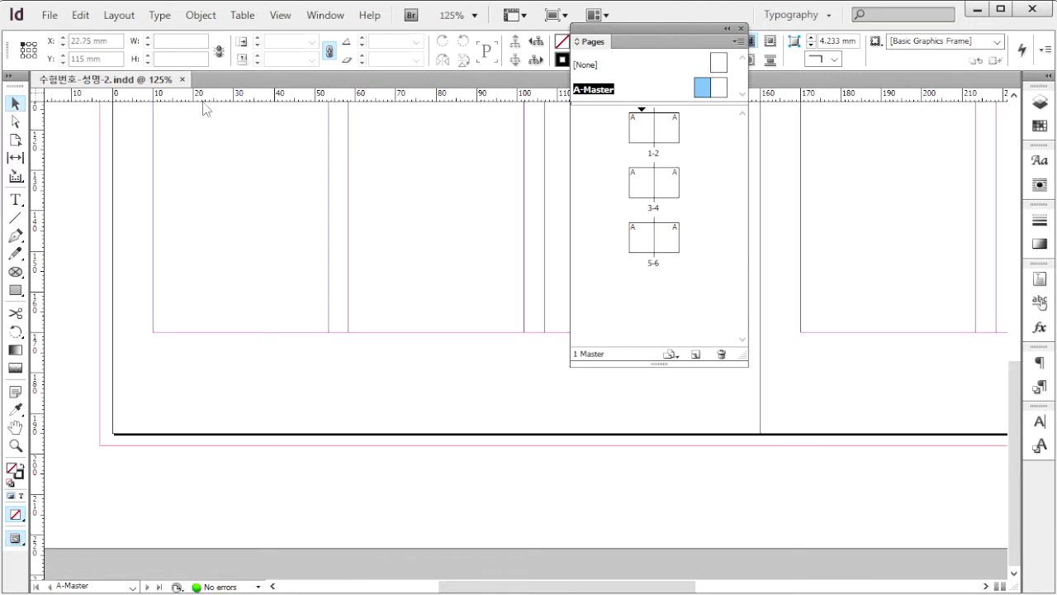
click(16, 200)
drag(144, 320, 462, 384)
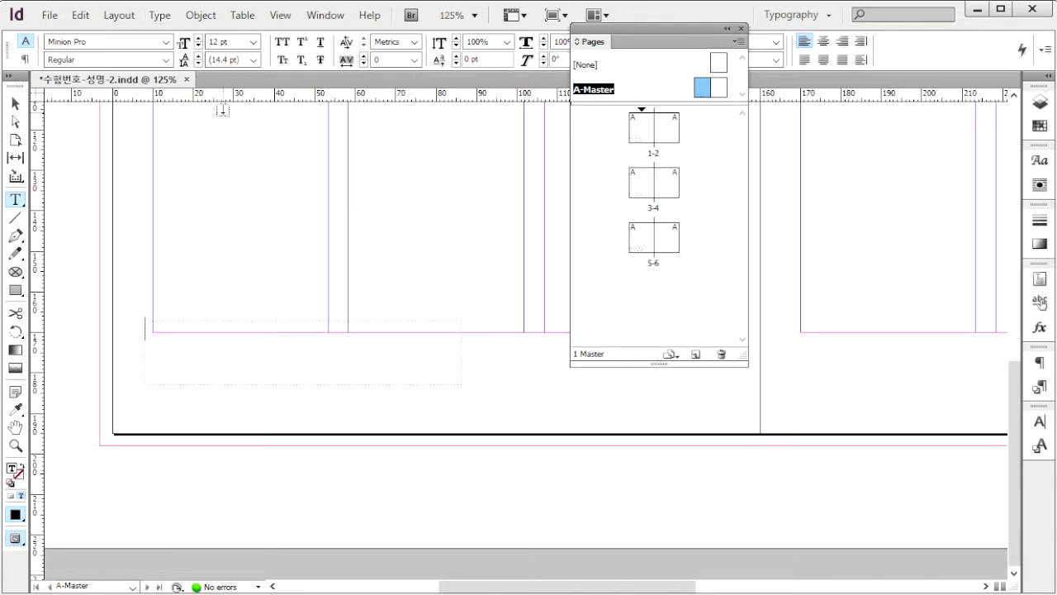
click(167, 265)
key(ctrl+z)
- Create a text frame about 79 × 15 mm at the left master page's lower-left margin and insert the current page number marker
drag(142, 320, 460, 381)
key(ctrl+alt)
key(ctrl+alt+shift+n)
- Format the page number marker in Times New Roman Bold at 14 pt
drag(171, 329, 132, 332)
click(153, 329)
click(194, 344)
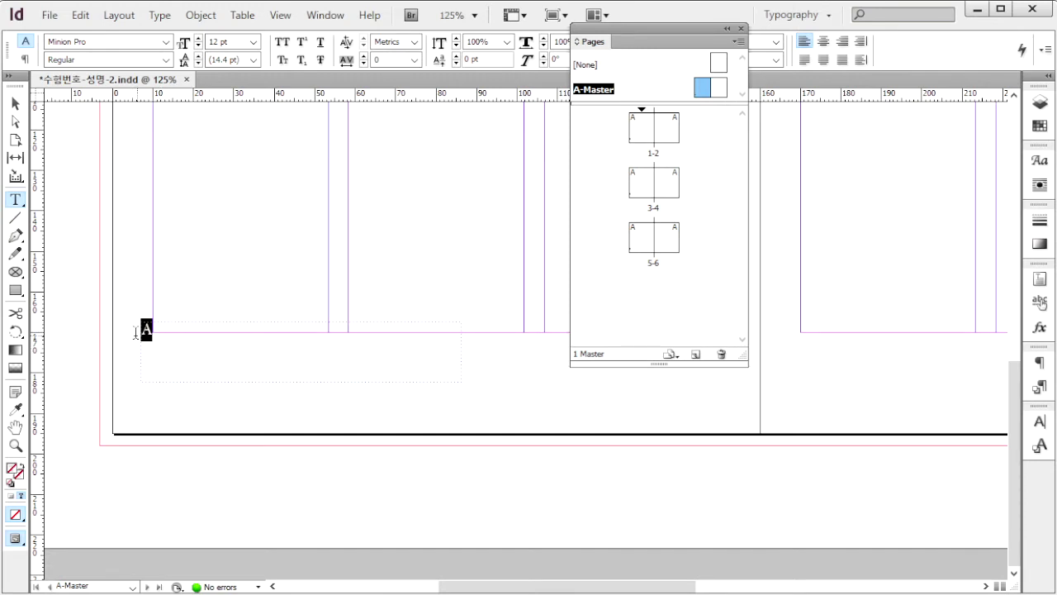
click(166, 42)
click(141, 47)
click(166, 59)
click(90, 104)
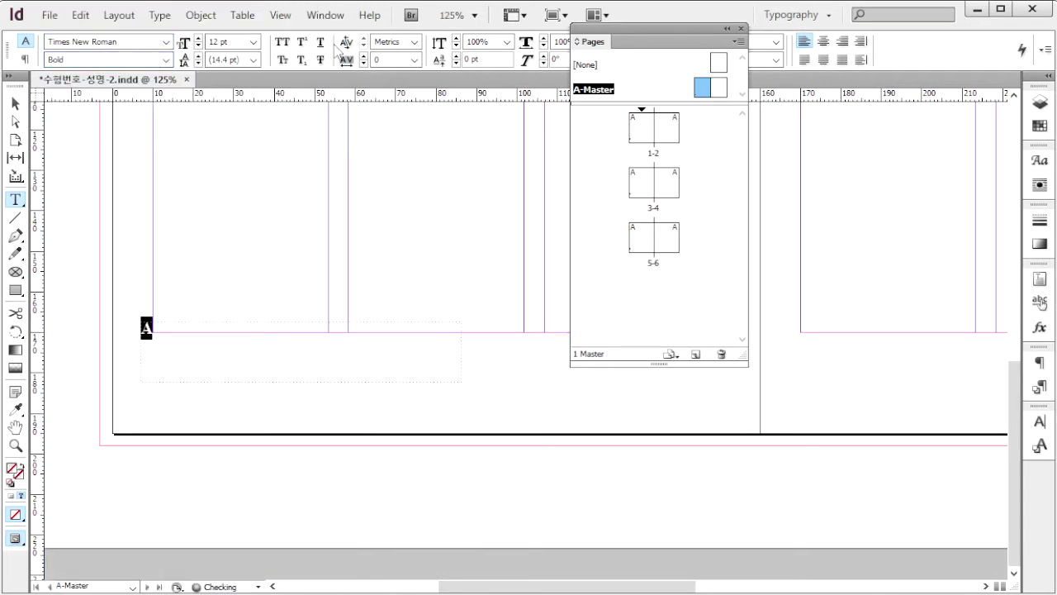
click(254, 41)
click(229, 144)
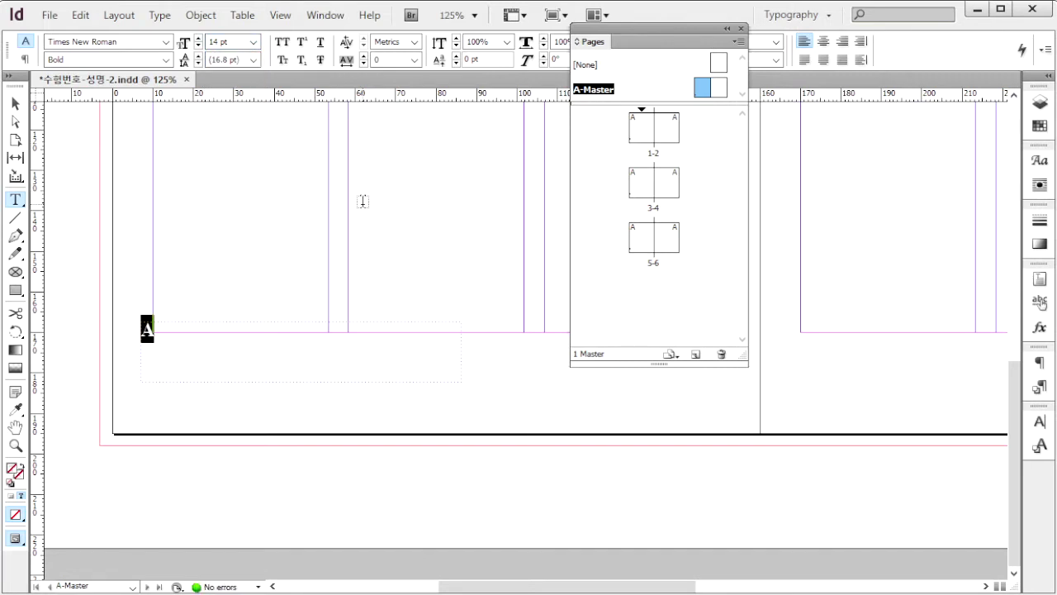
- Colour the page number marker's text with C 0, M 40, Y 100, K 0
key(F6)
drag(814, 405, 372, 162)
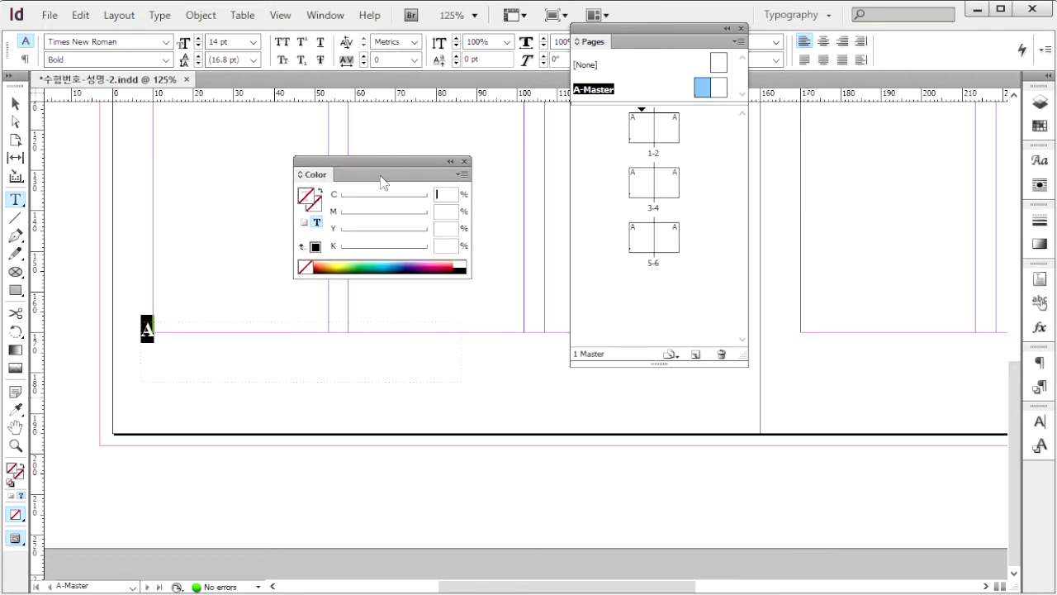
click(431, 212)
text(40)
key(Tab)
text(100)
key(Tab)
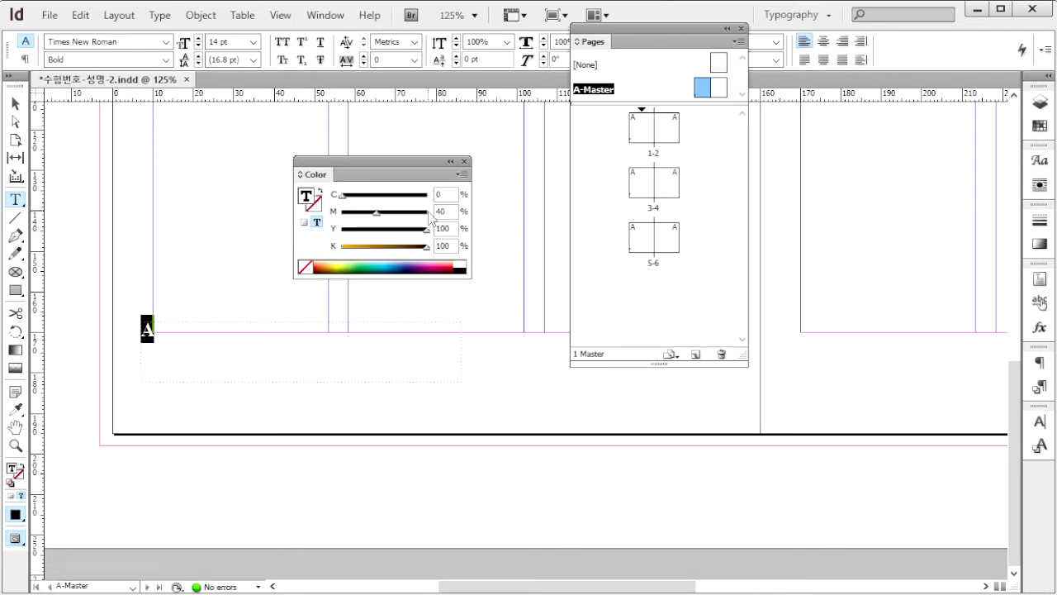
click(15, 104)
click(574, 588)
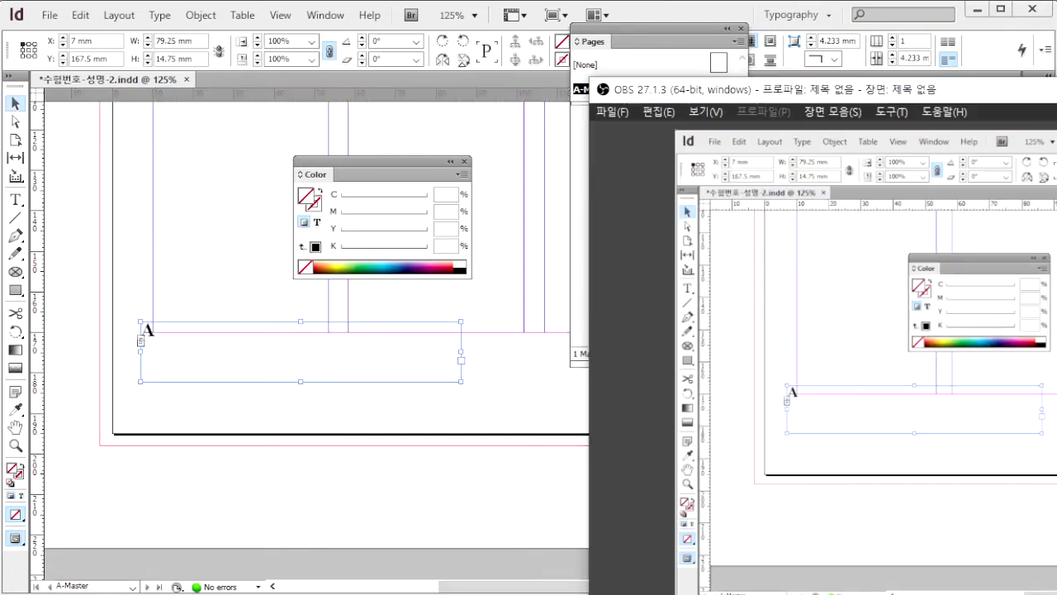
key(t)
click(354, 371)
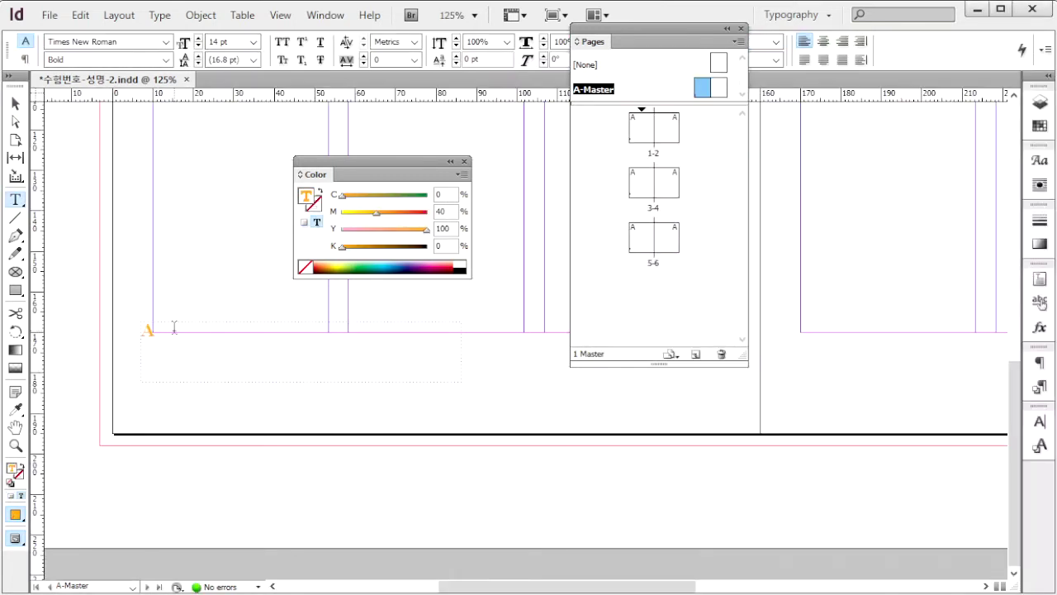
drag(174, 328, 125, 327)
- Switch to the Output folder in File Explorer and view the reference image 1급-201.jpg, then return to the layout
key(alt+Tab)
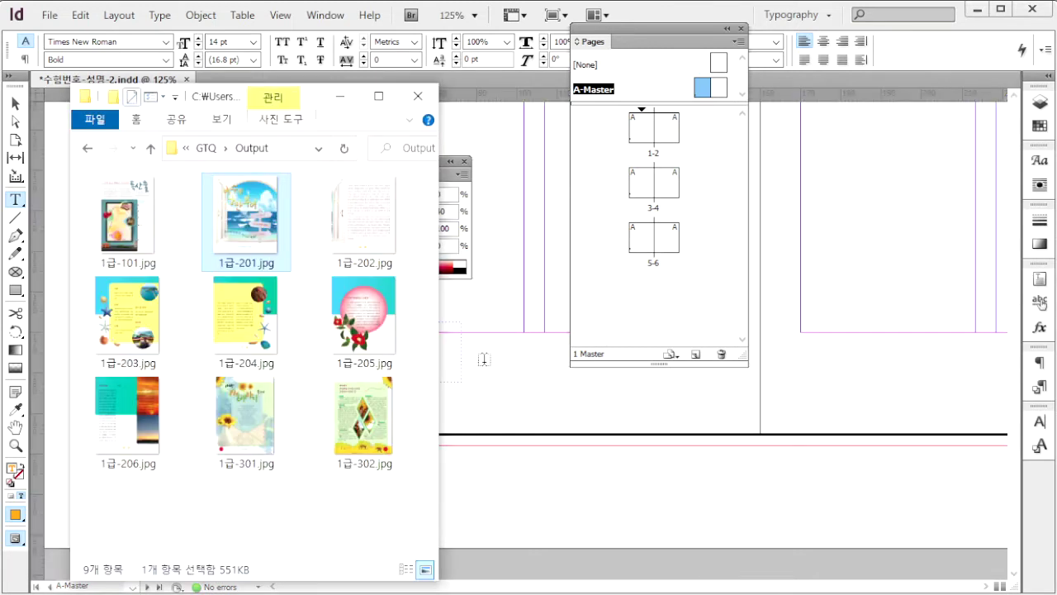
double_click(244, 208)
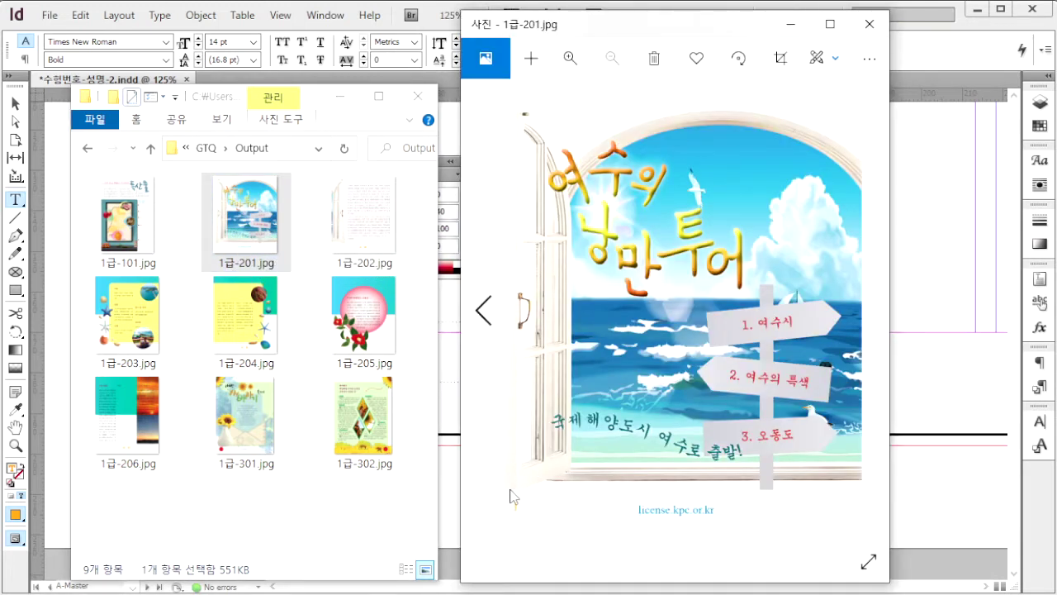
click(913, 471)
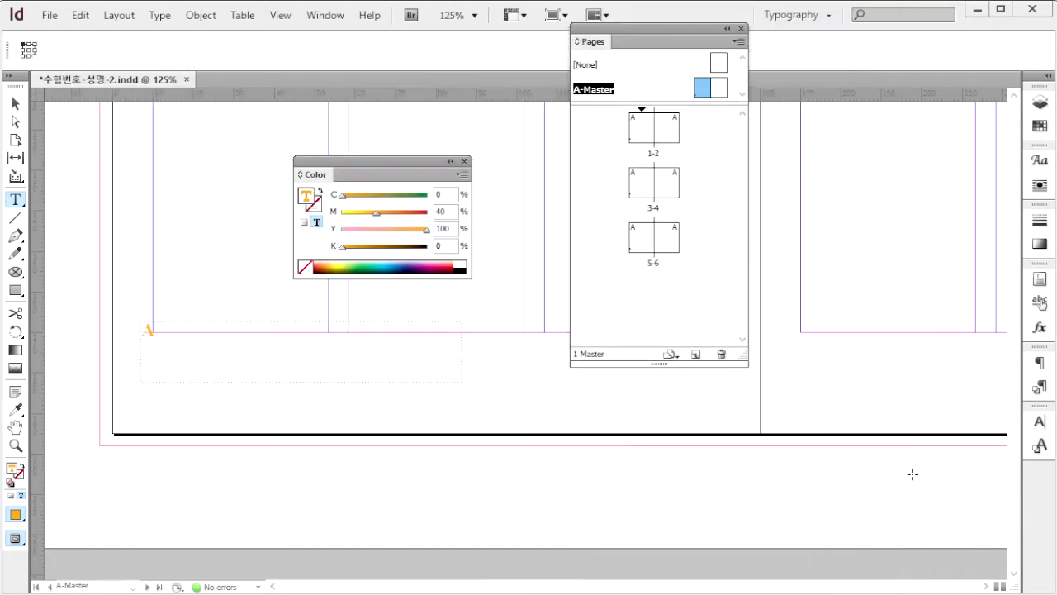
- Resize the page number frame to about 75 × 8 mm and place it just below the bottom margin at about X 9, Y 174 mm
click(15, 105)
click(154, 365)
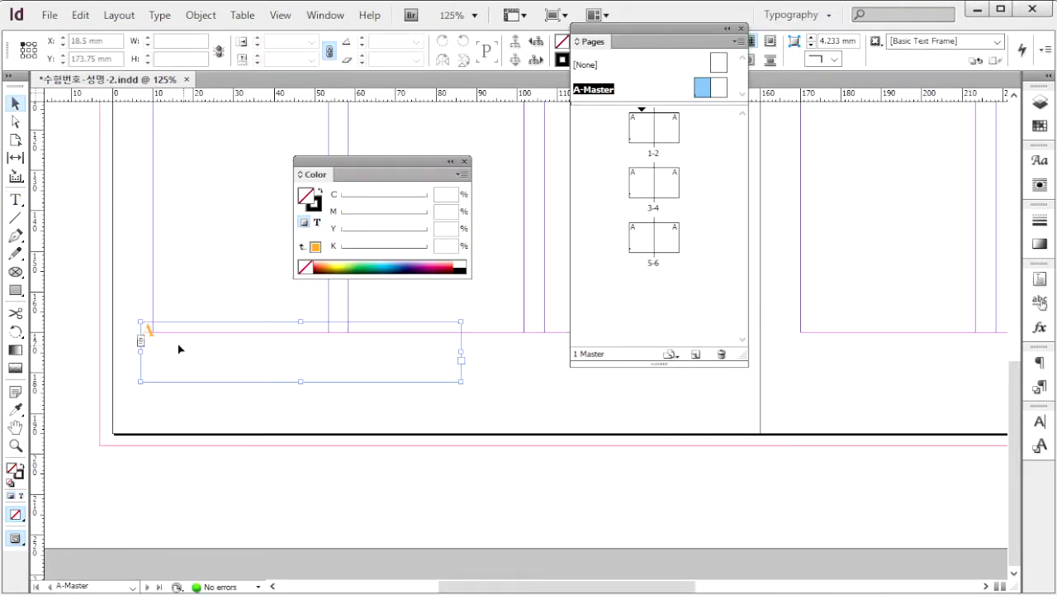
drag(141, 351, 157, 355)
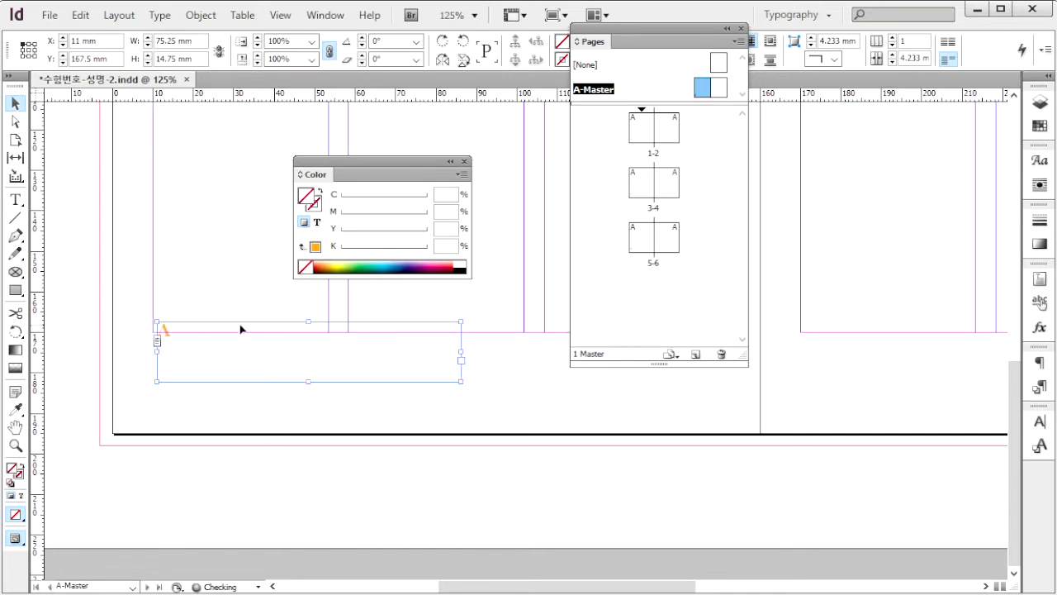
drag(243, 325, 232, 354)
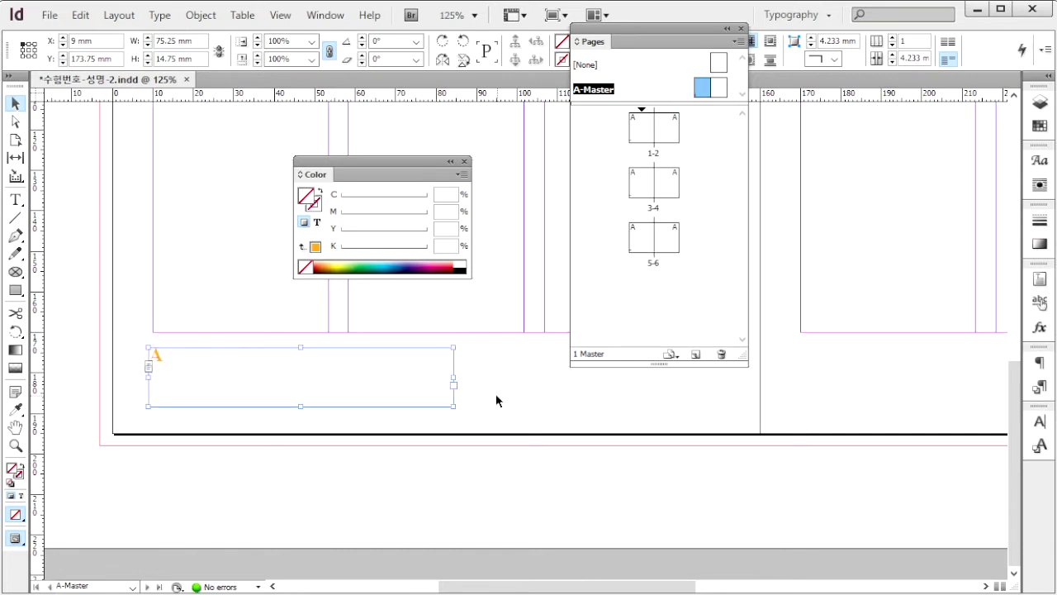
click(495, 393)
key(ctrl+1)
drag(96, 419, 177, 475)
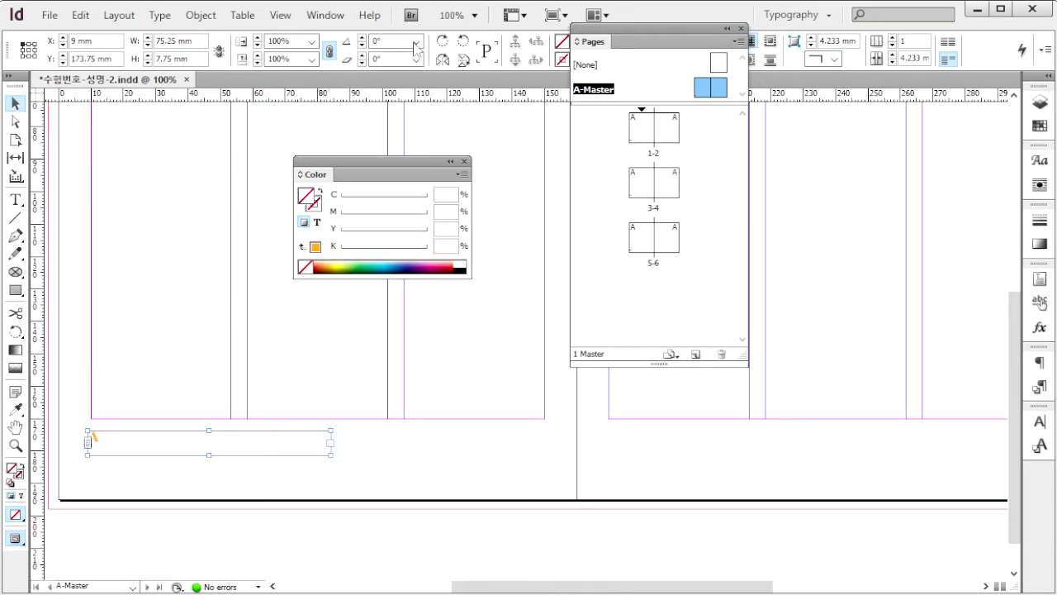
- Duplicate the page number frame onto the right-hand master page, below the bottom margin at about X 237, Y 174 mm
click(474, 16)
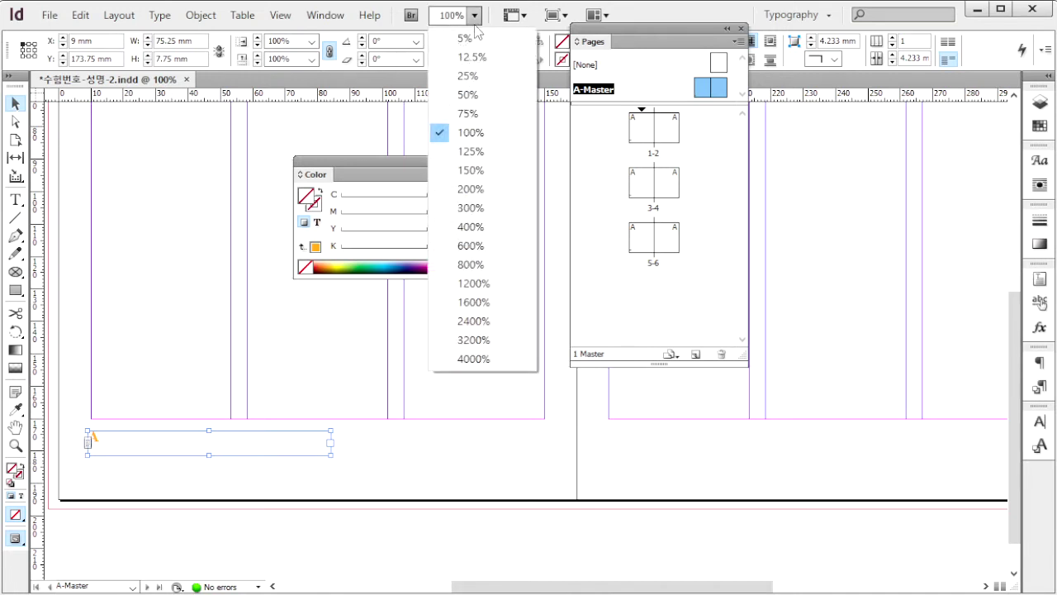
click(468, 95)
scroll(491, 439, right, 2)
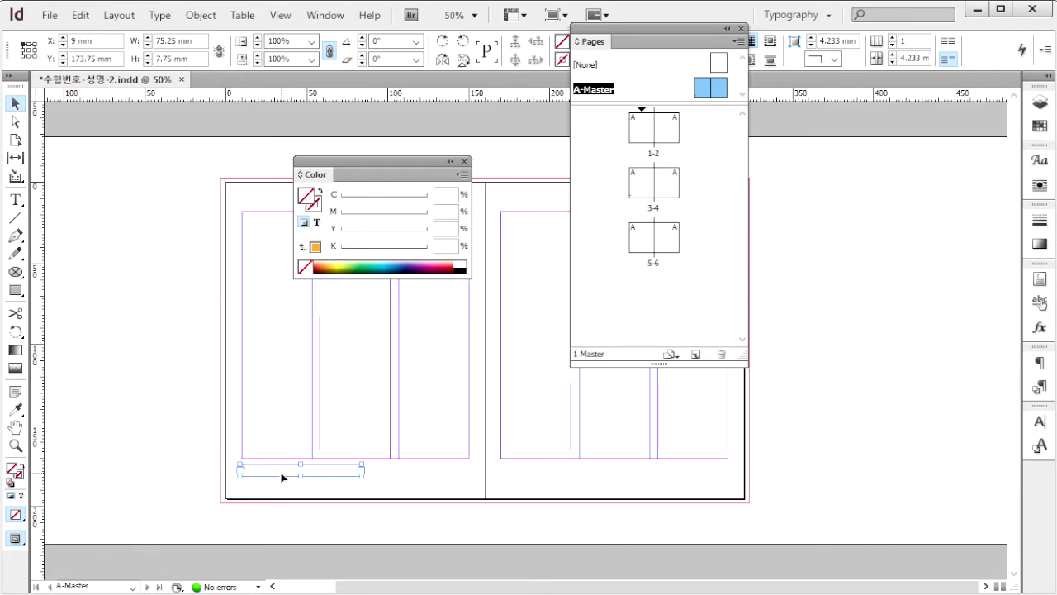
drag(256, 474, 625, 473)
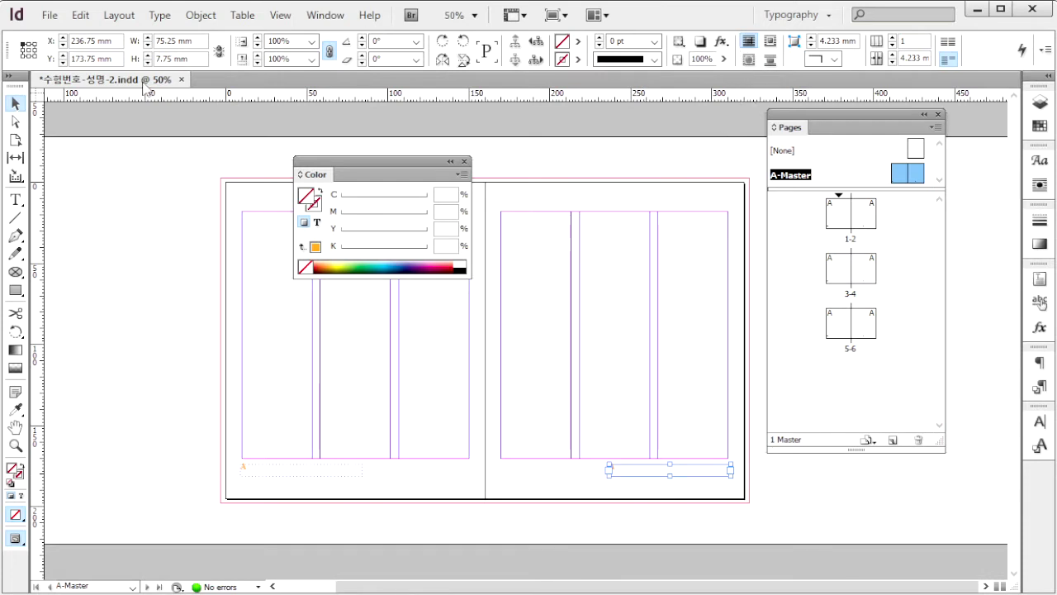
- Align the text of the right-hand master page's number frame to the right and deselect the frame
click(15, 199)
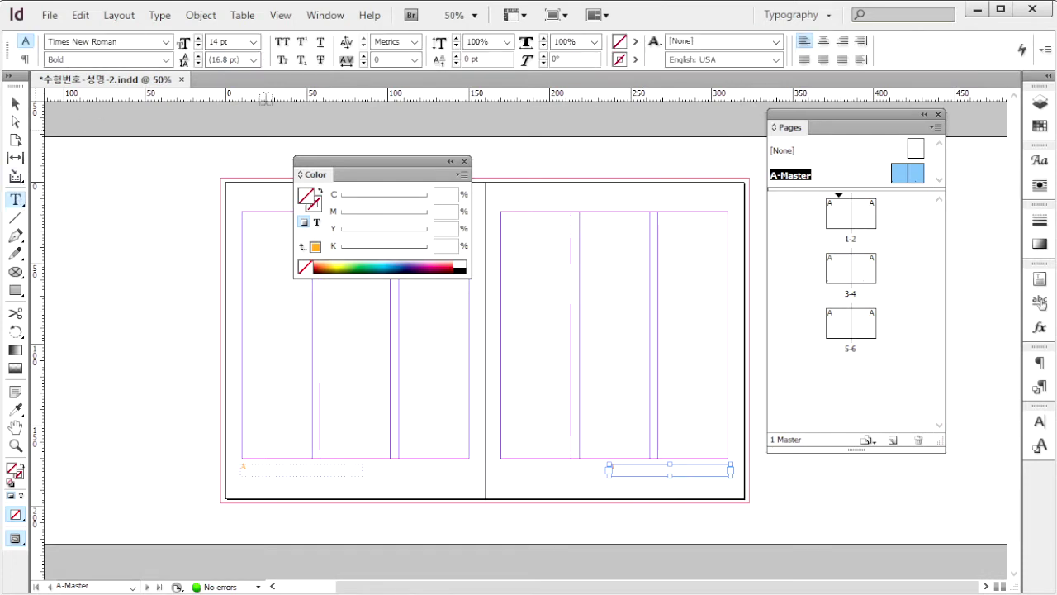
click(842, 42)
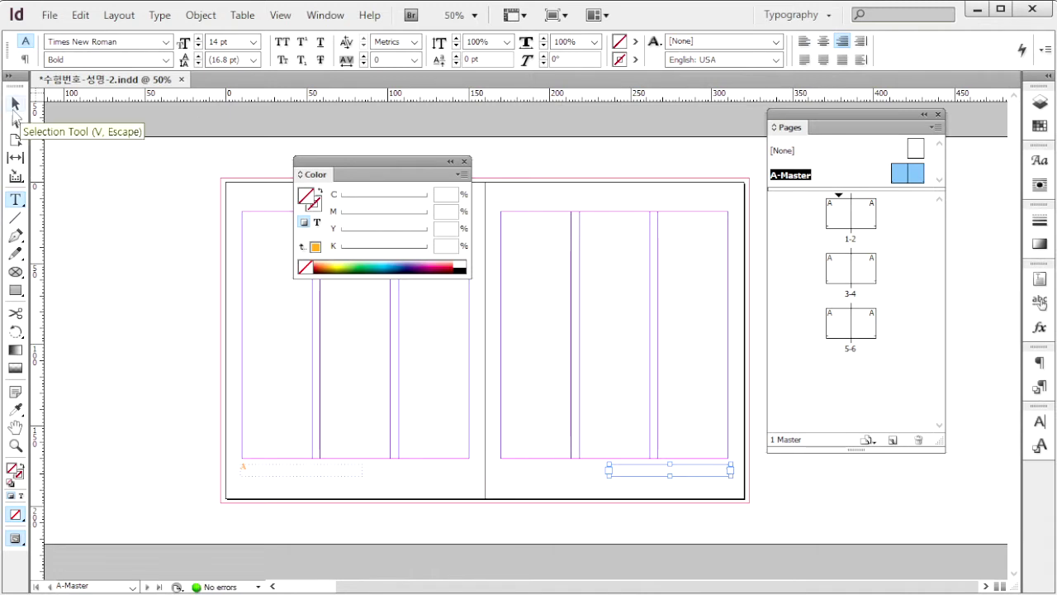
click(15, 103)
click(661, 494)
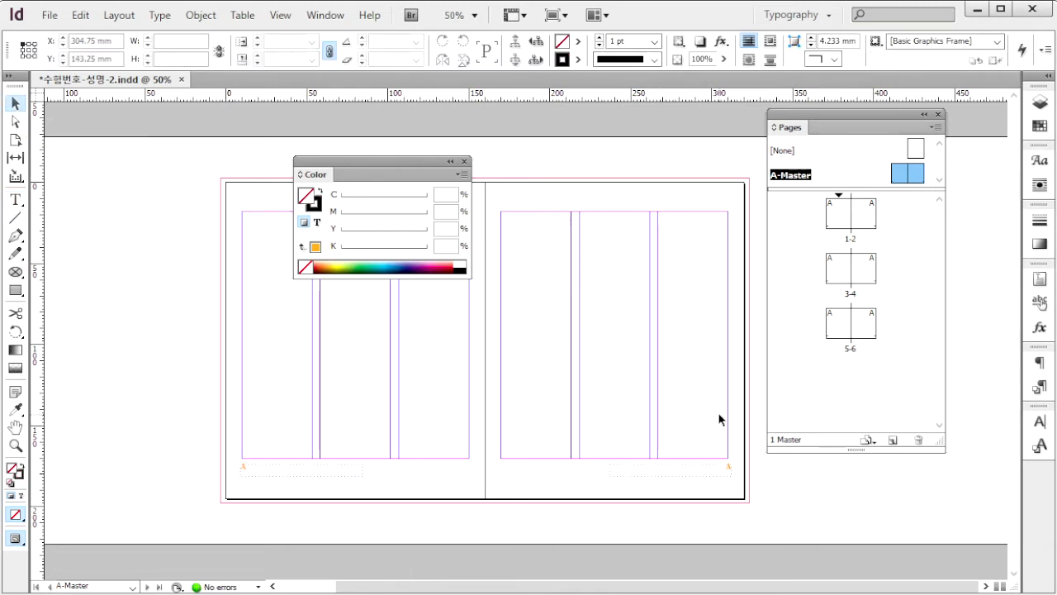
- Check the page numbering on the A-Master and page 1 against the reference image 1급-201.jpg, then return to the layout
double_click(838, 213)
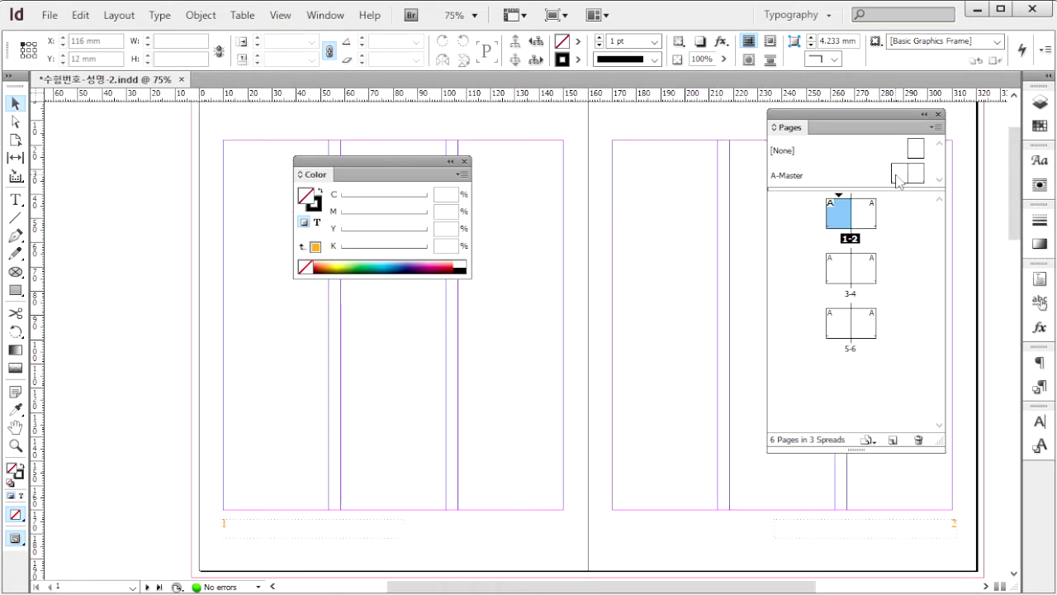
double_click(903, 178)
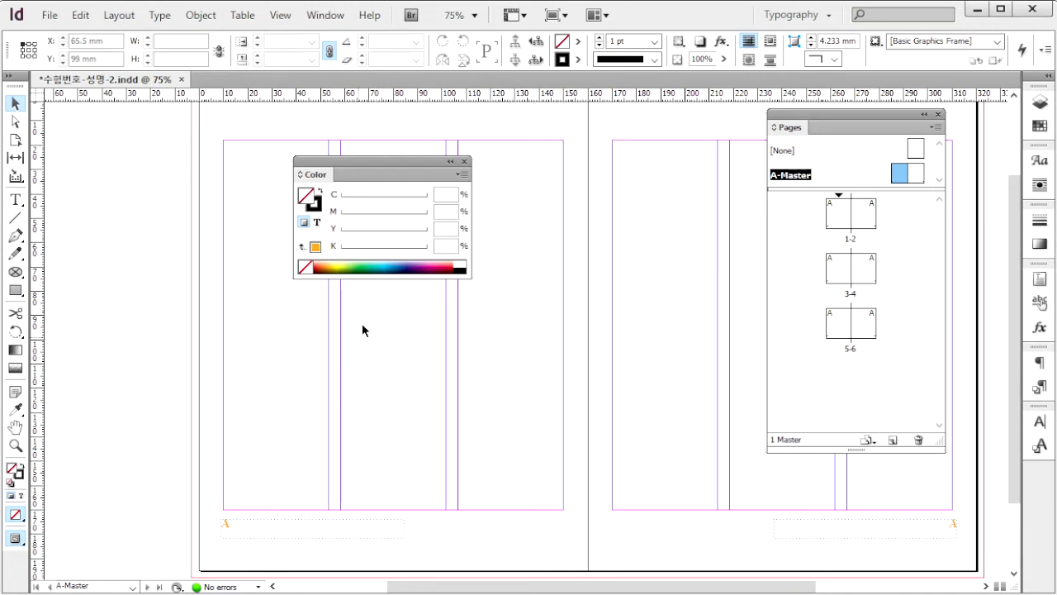
click(476, 20)
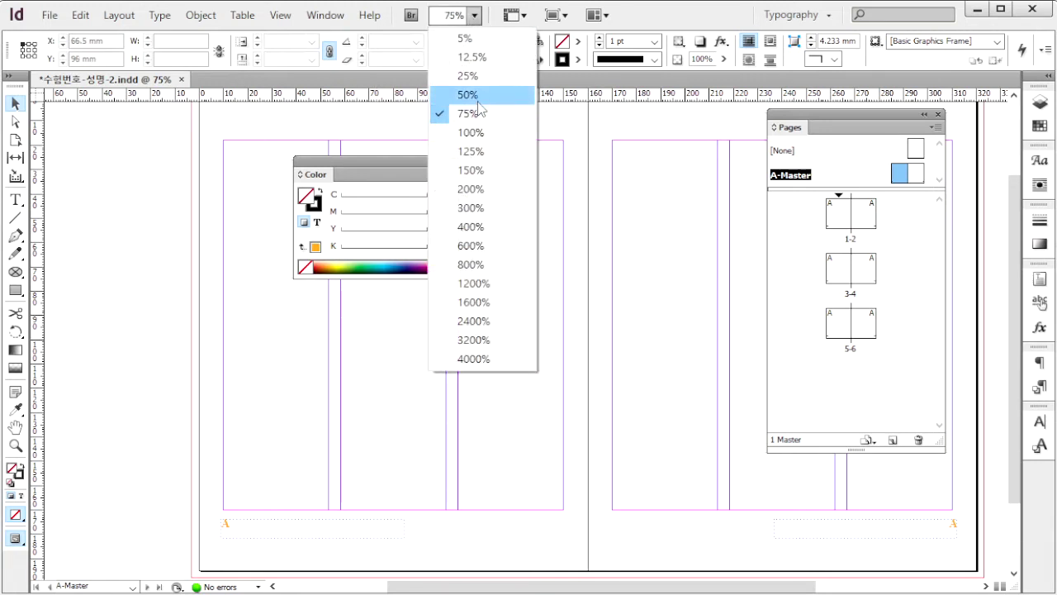
click(476, 132)
key(ctrl+equal)
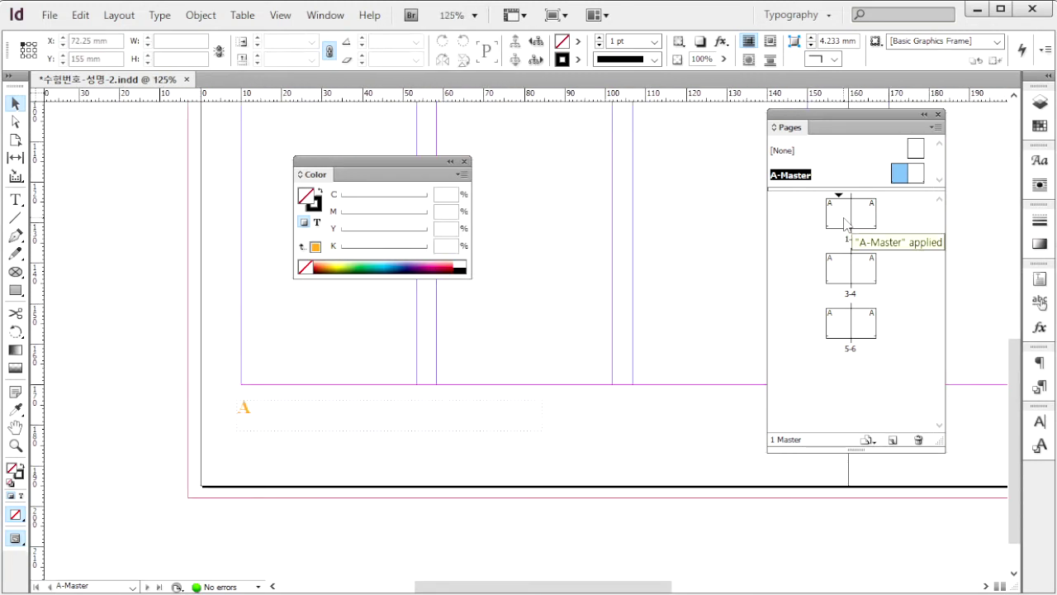
double_click(844, 223)
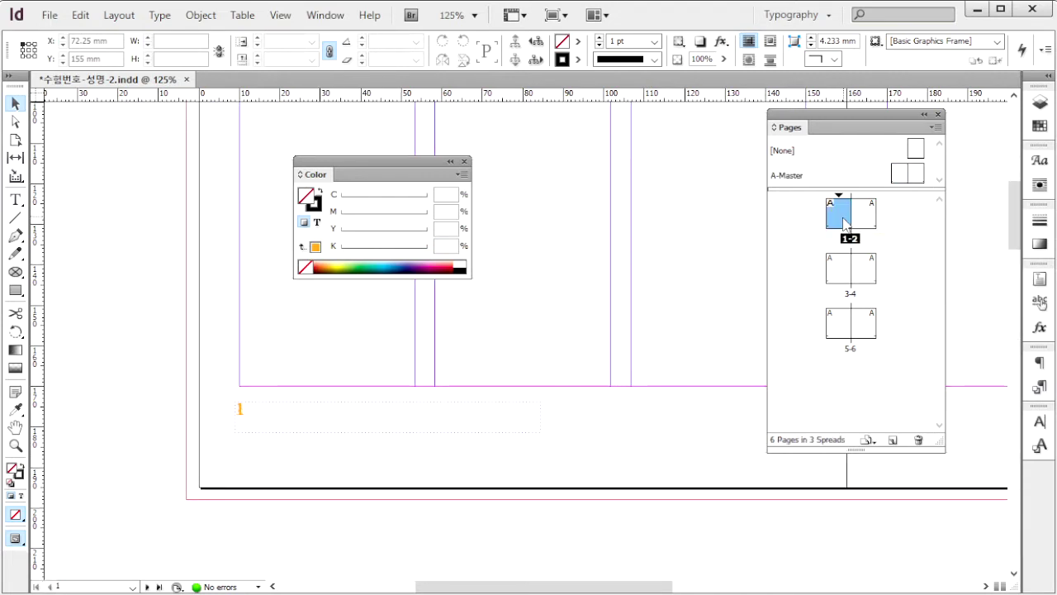
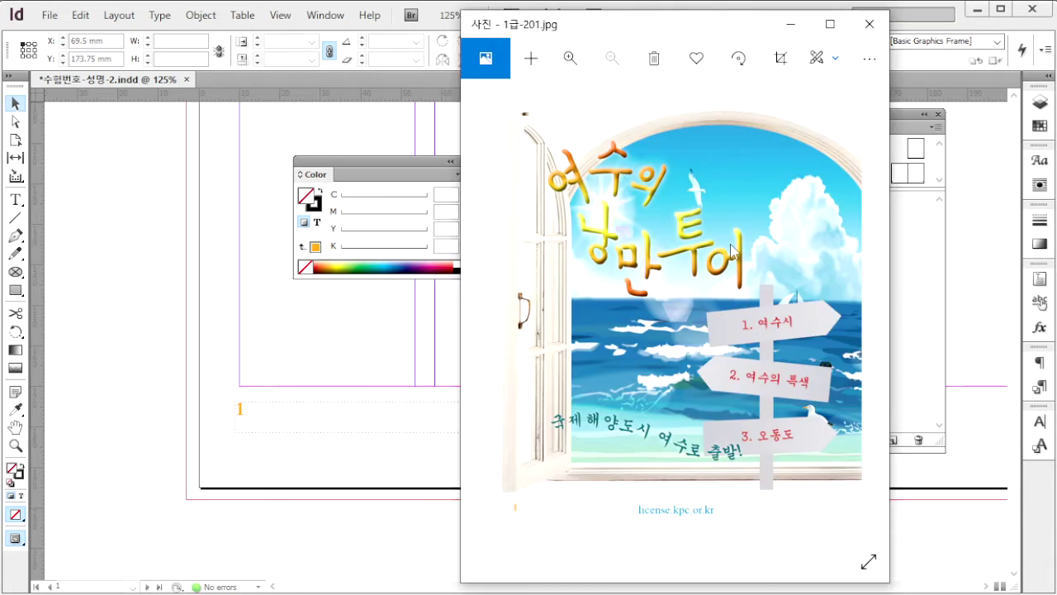
click(267, 464)
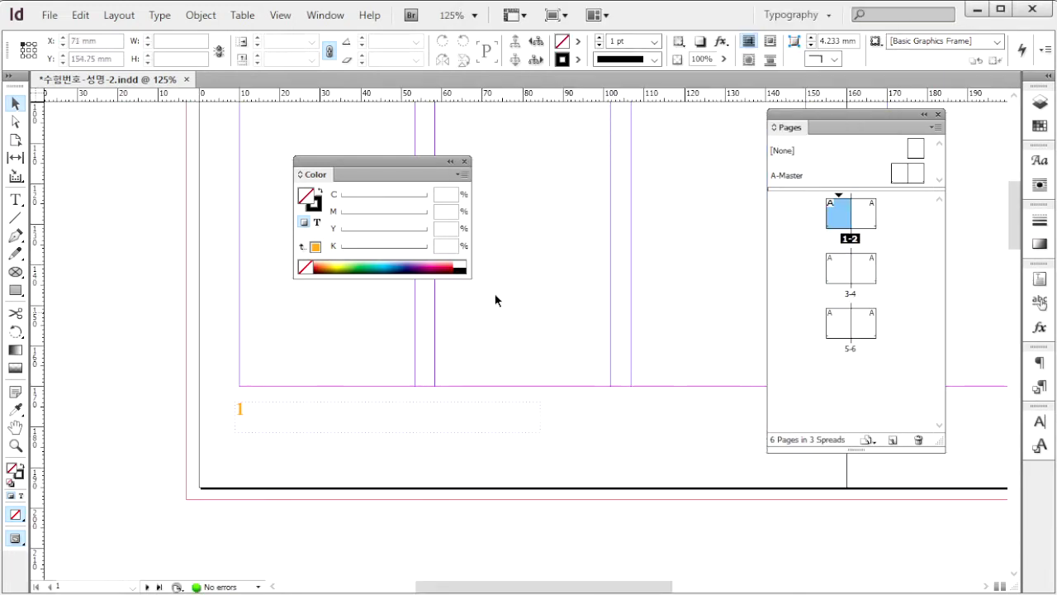
- Close the Color panel and place the signpost graphic 1급-6.ai in the lower part of page 1 at about X 92, Y 92 mm
click(473, 16)
click(470, 132)
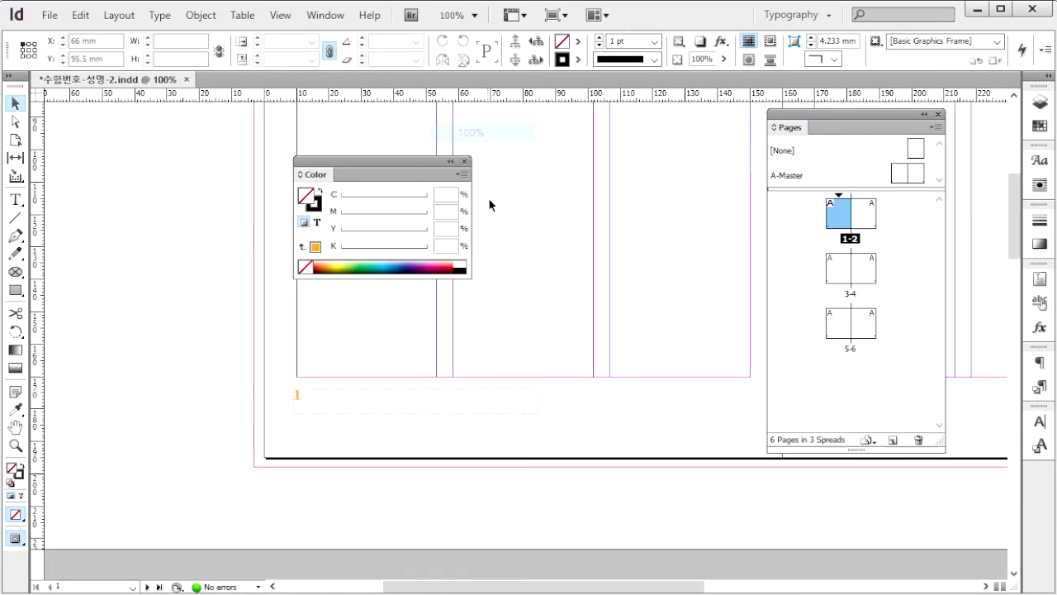
click(463, 161)
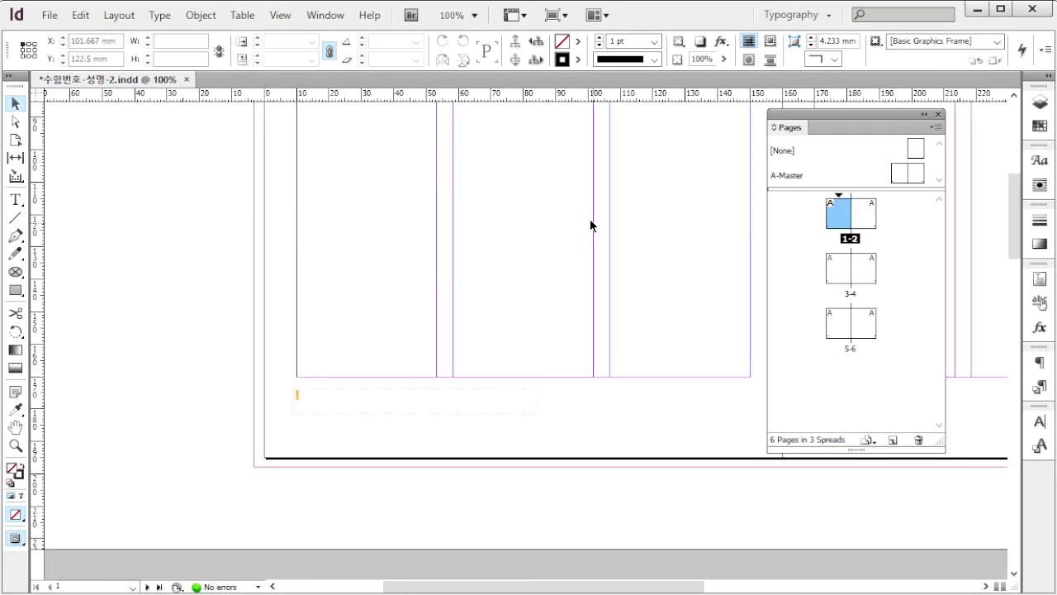
click(474, 16)
click(467, 114)
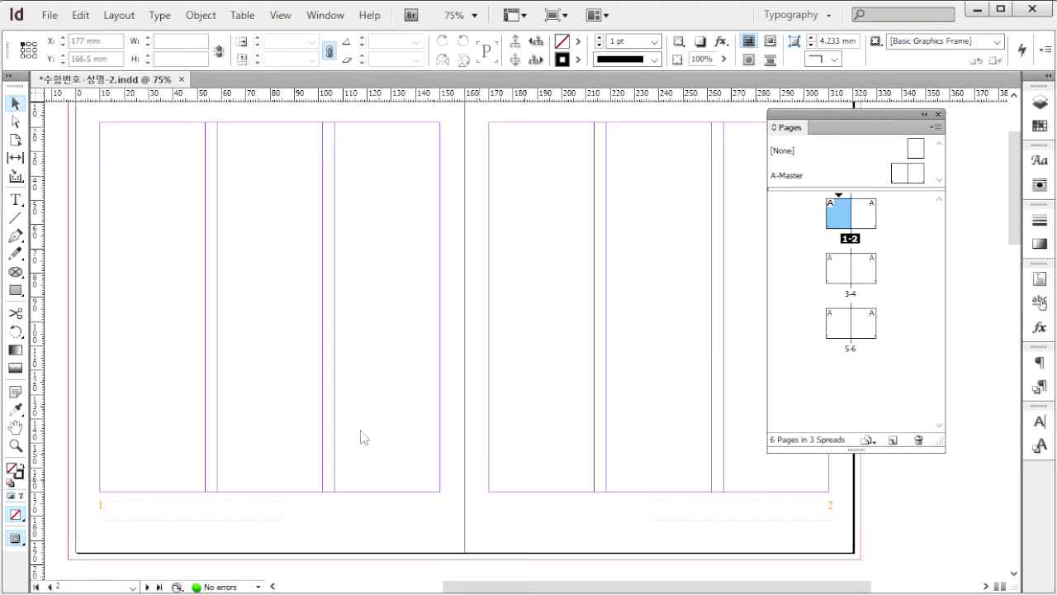
key(ctrl+d)
click(248, 224)
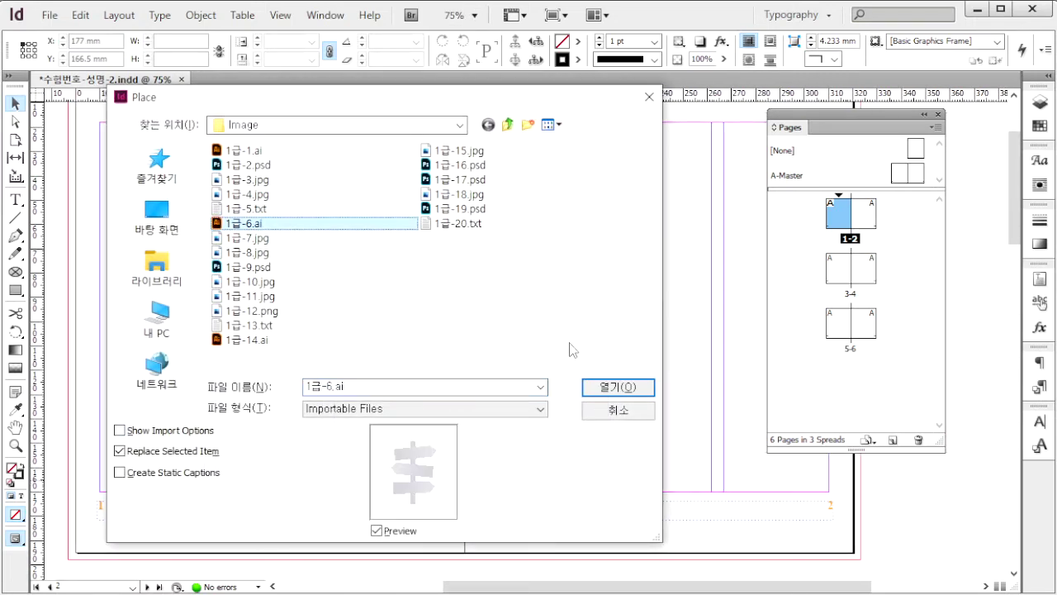
click(634, 391)
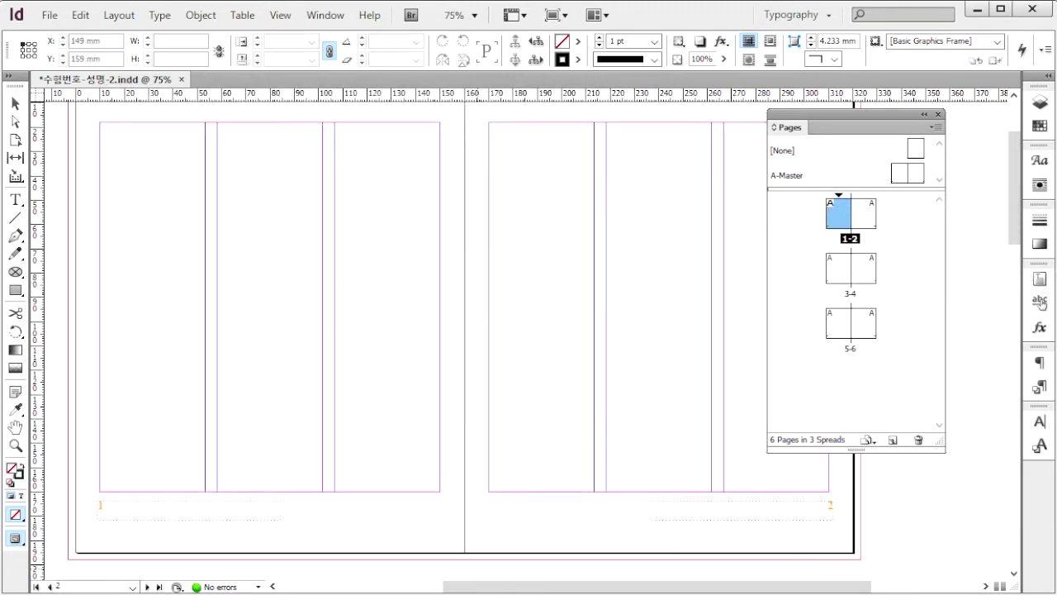
key(alt+Tab)
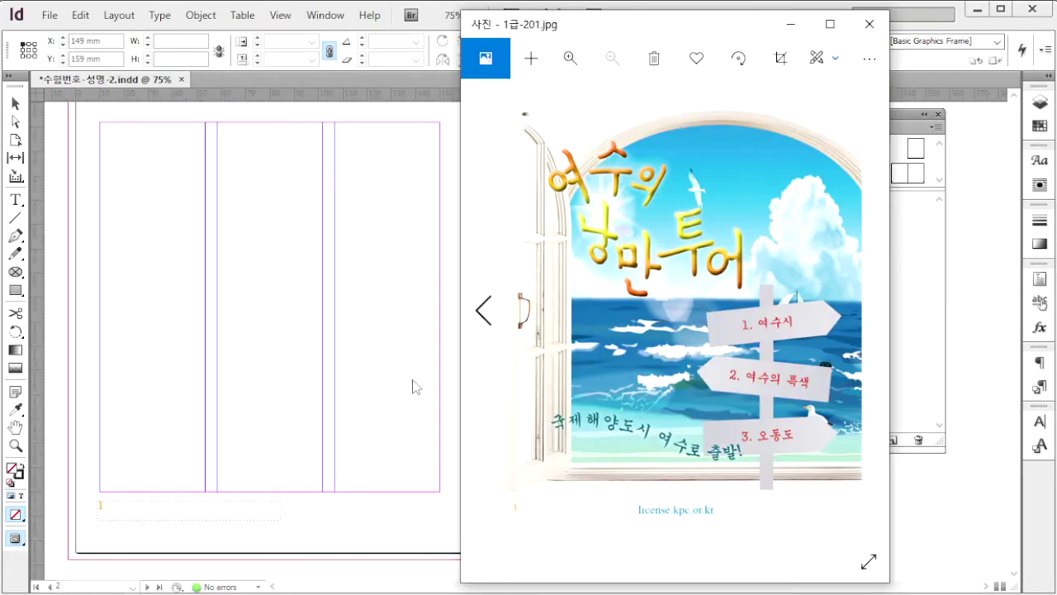
click(388, 395)
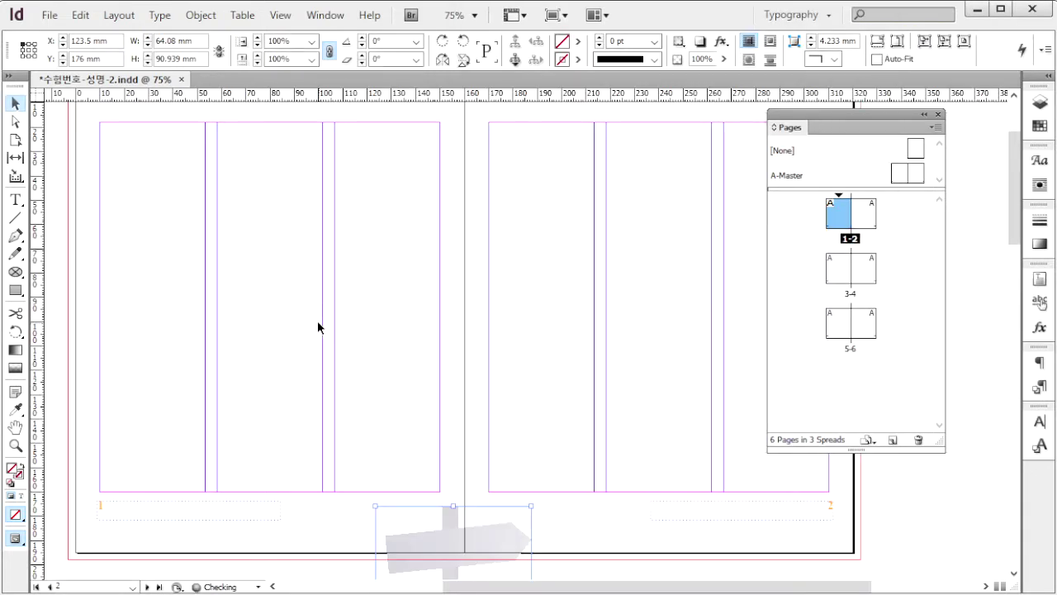
drag(454, 554, 375, 347)
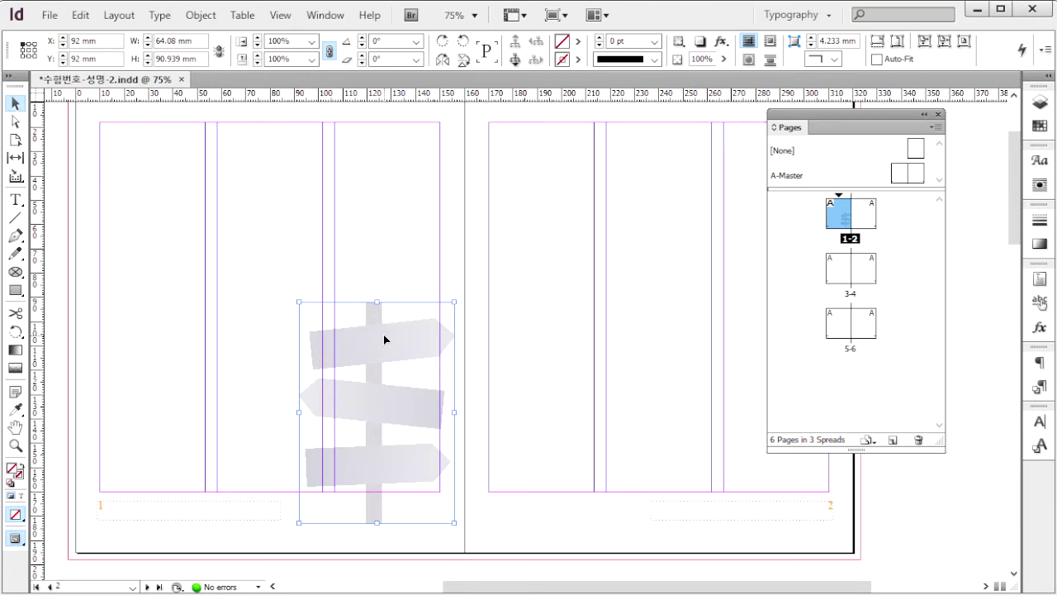
- Place the window image 1급-7.jpg on page 1 at about X 4.5, Y 8 mm, sized about 172 × 132 mm
key(ctrl+d)
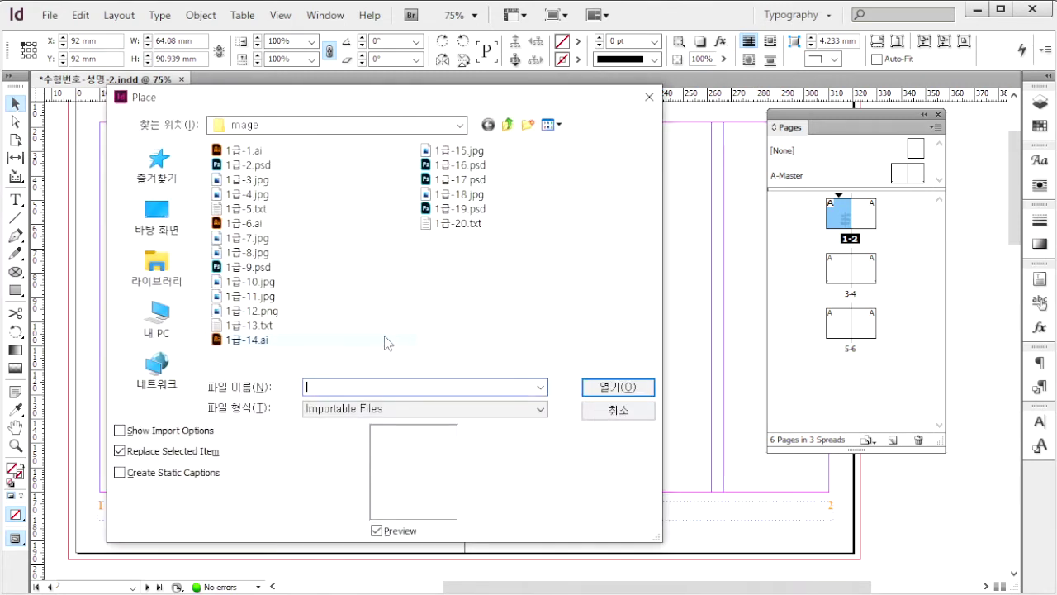
click(277, 239)
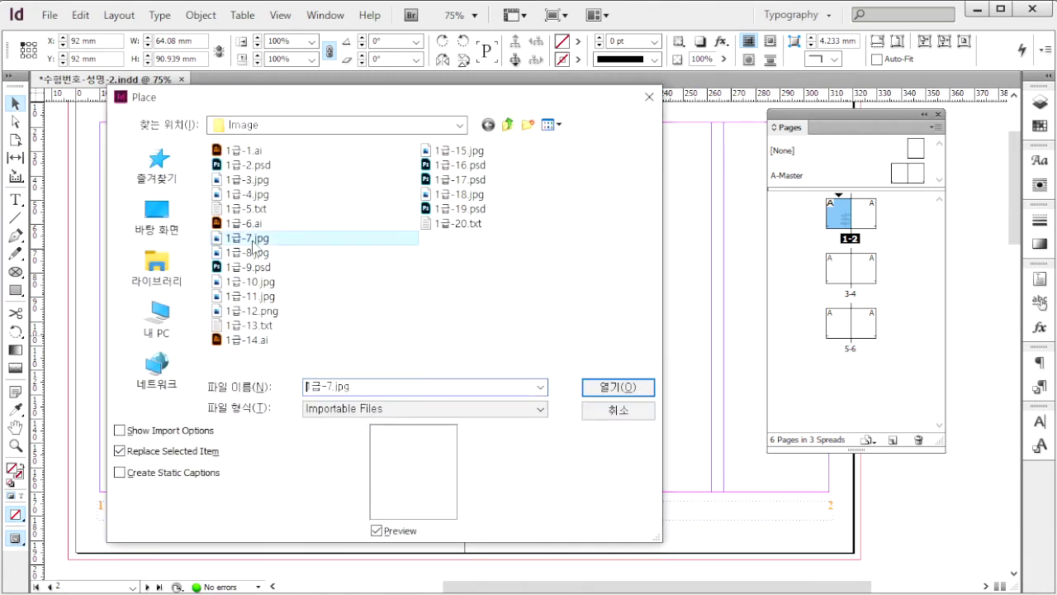
click(621, 395)
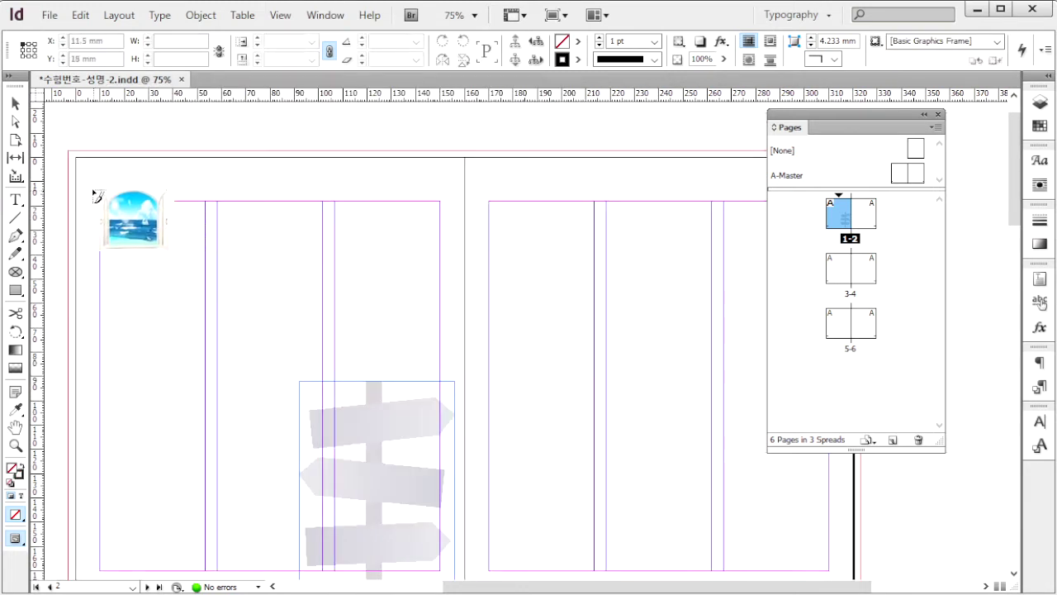
drag(87, 177, 394, 501)
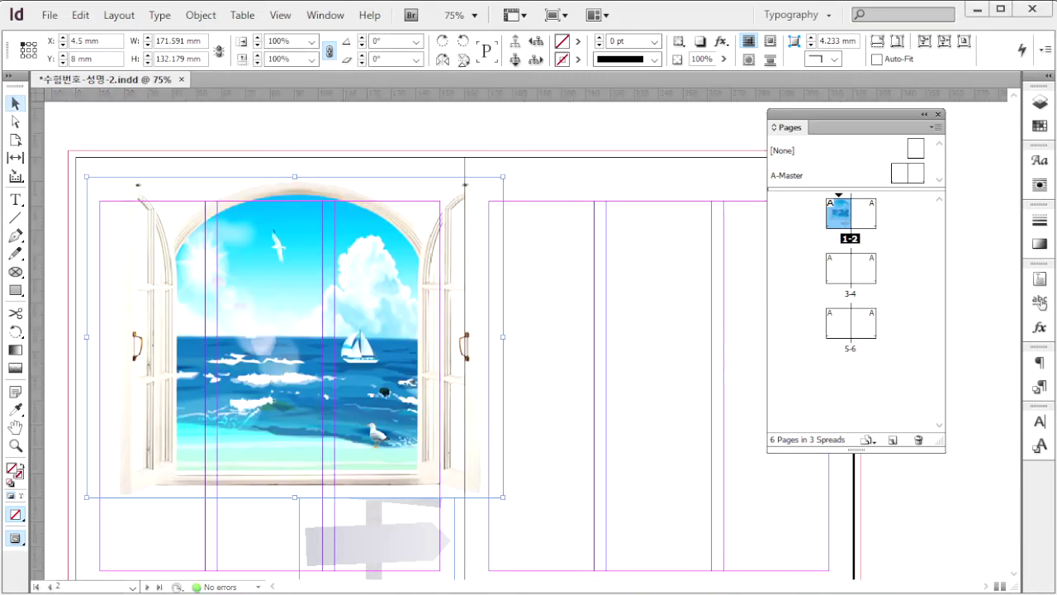
- Enlarge the window image to about 200 × 170 mm at X 0, Y 5.5 mm, comparing it with the reference image 1급-201.jpg
key(alt+Tab)
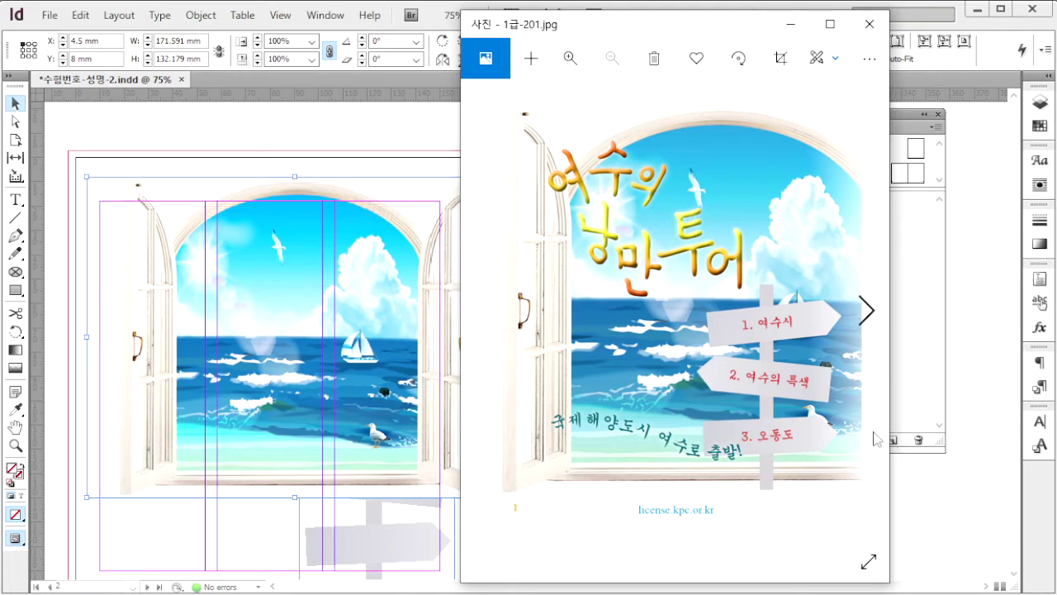
click(368, 287)
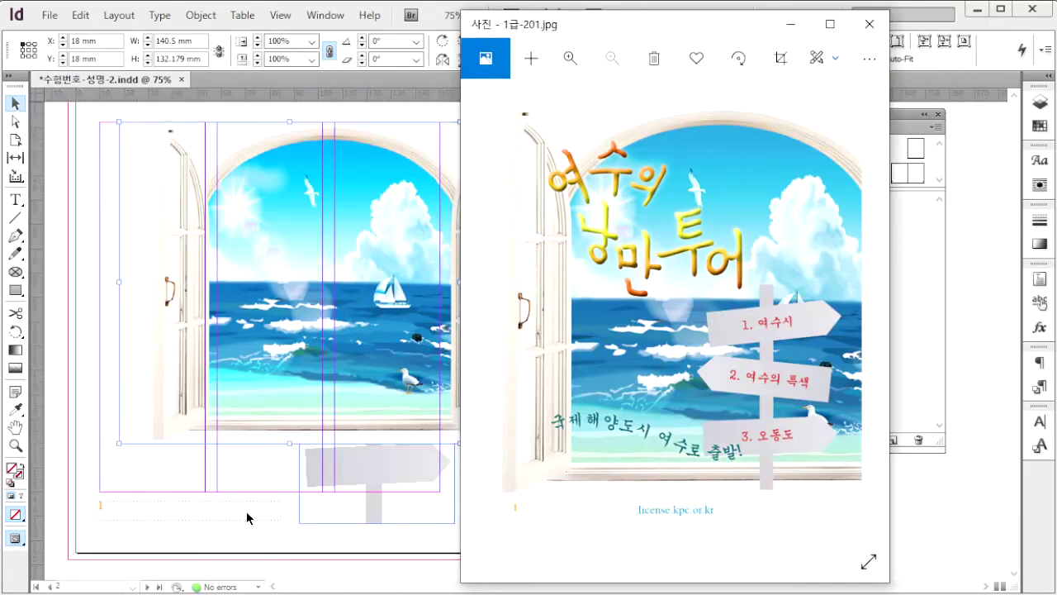
click(246, 511)
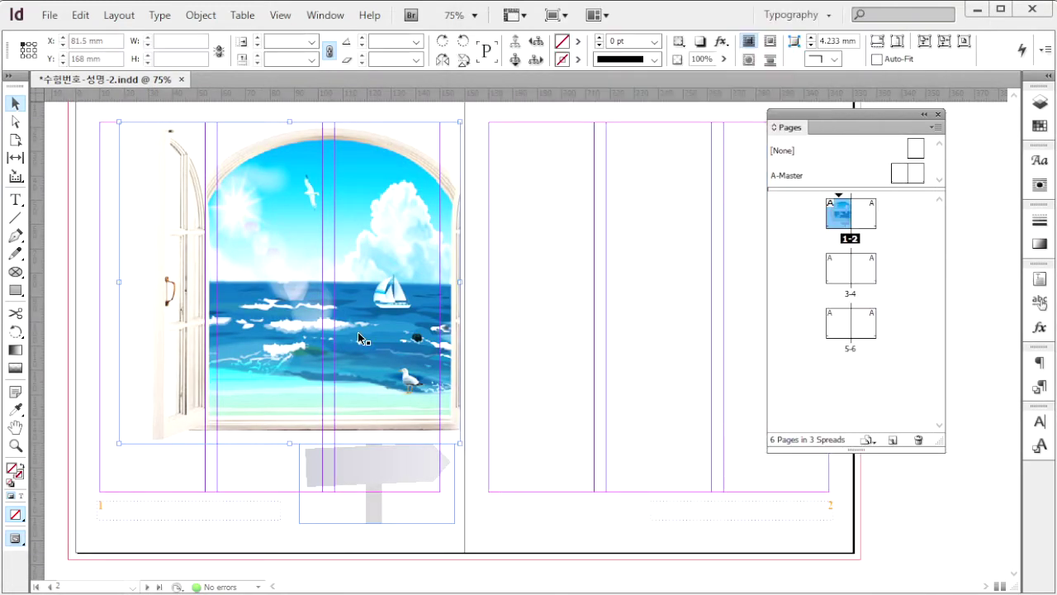
scroll(452, 378, up, 2)
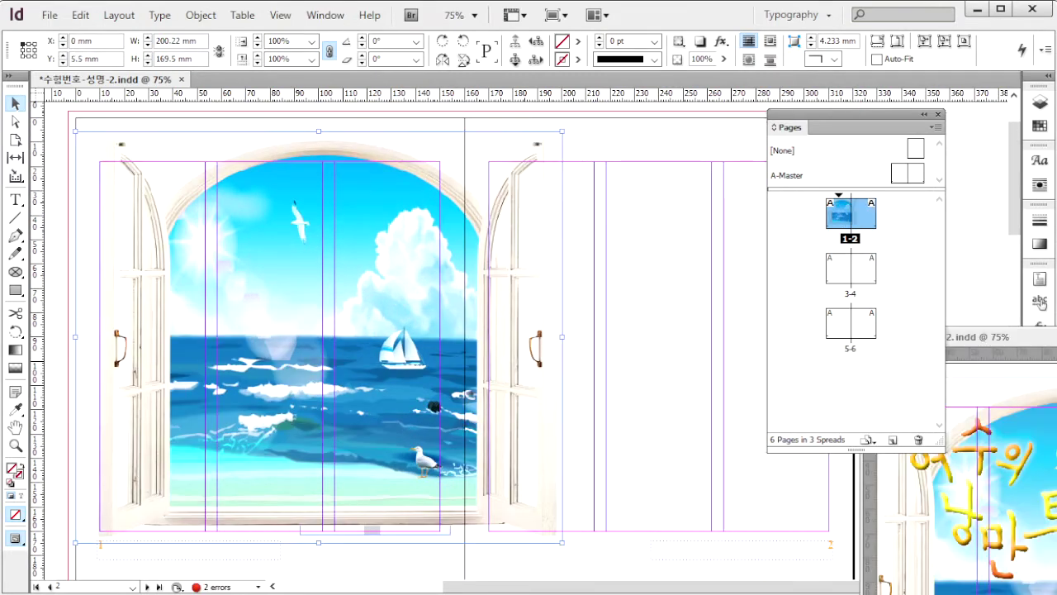
key(alt+Tab)
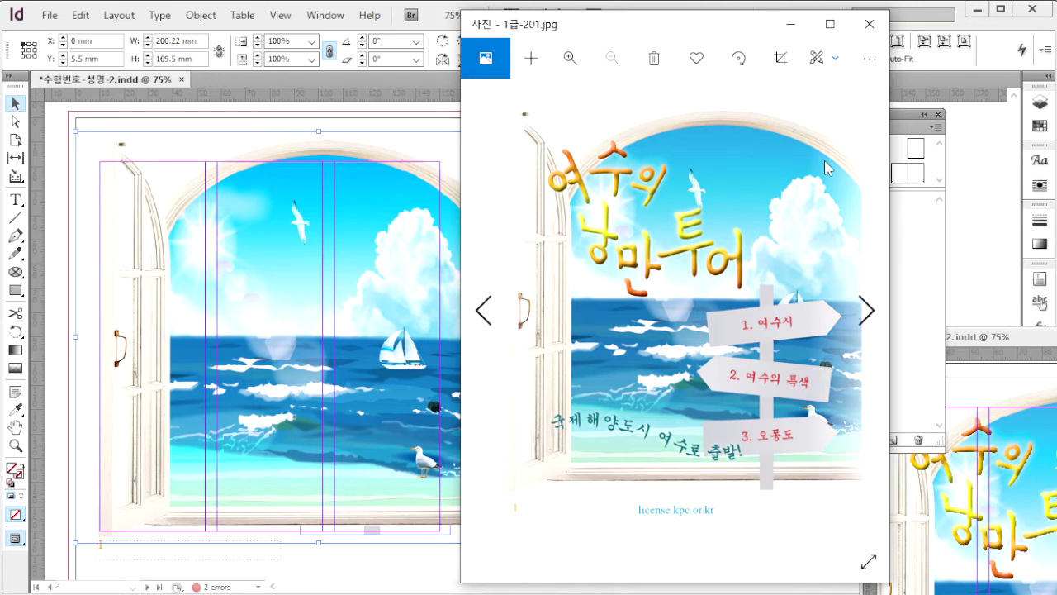
click(341, 138)
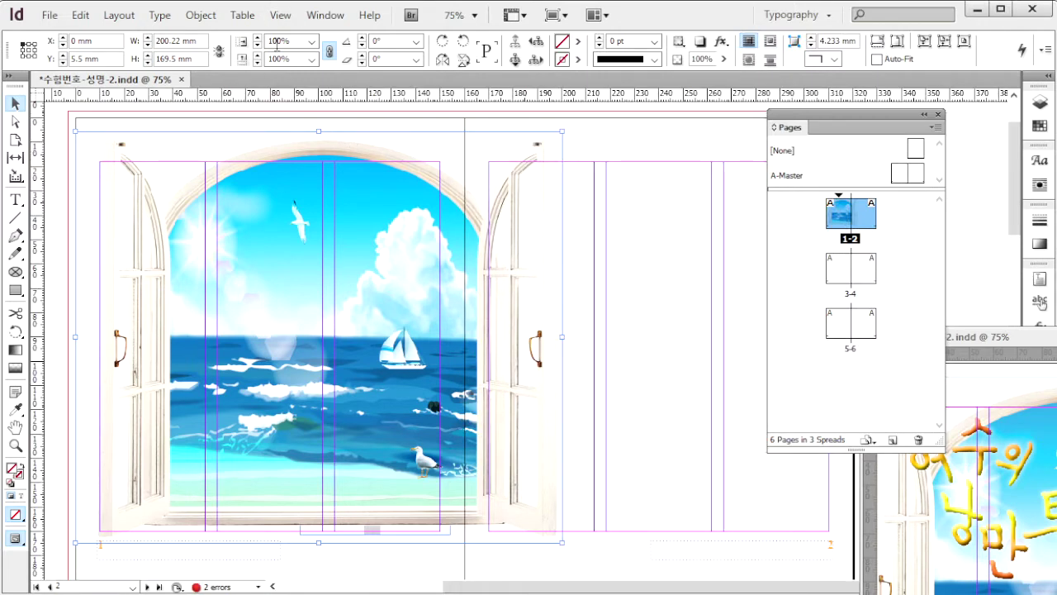
- Send the window image to the back, behind the signpost graphic on page 1
click(204, 17)
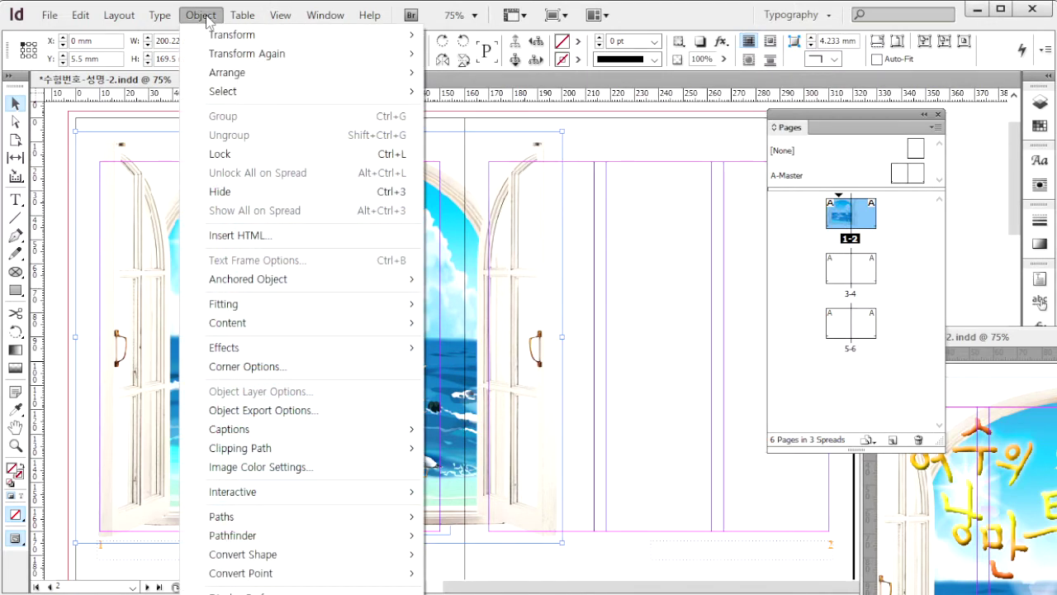
mouse_move(314, 75)
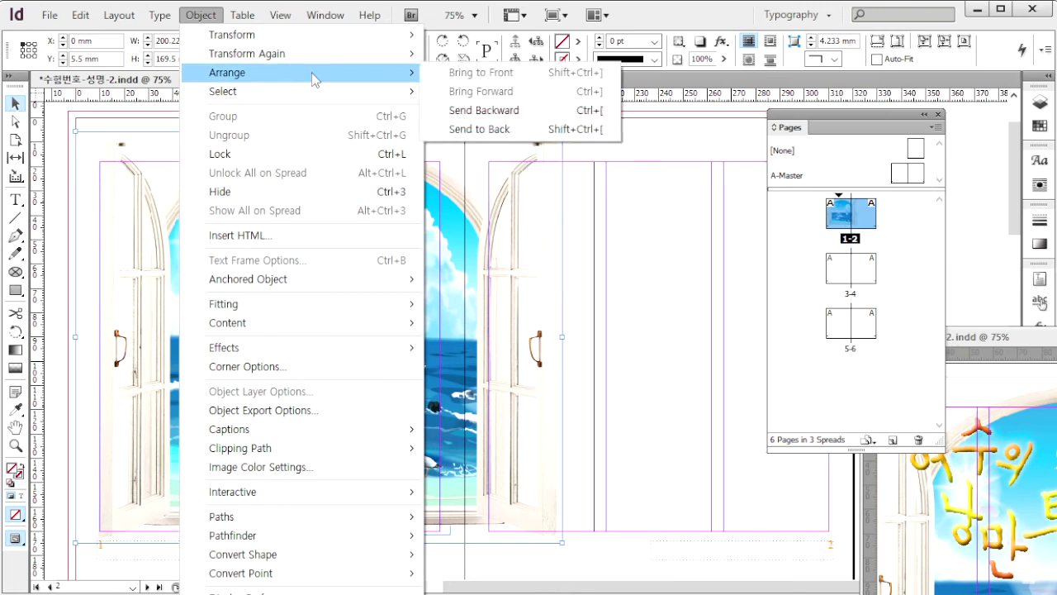
click(517, 131)
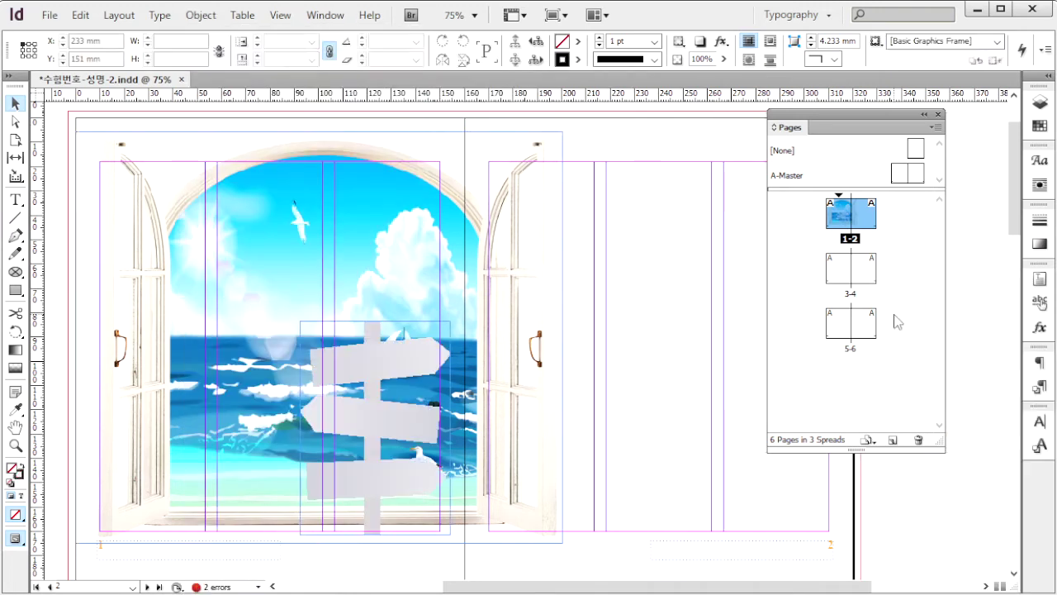
- Place the camellia image 1급-8.jpg on page 5 at about X 4.5, Y 85.5 mm, about 84.5 mm square, following the reference image 1급-205.jpg
click(840, 332)
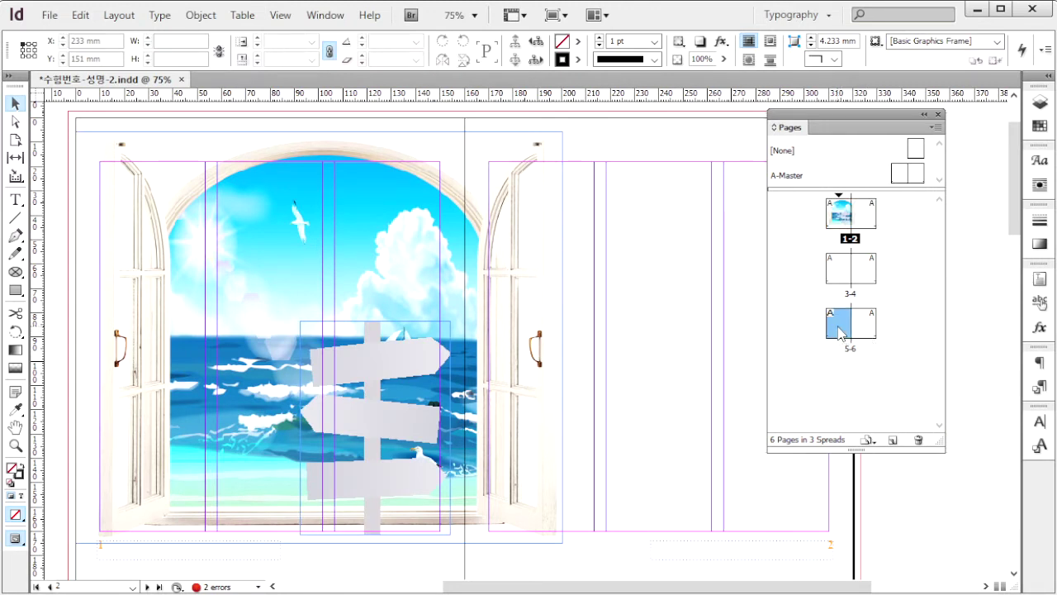
double_click(840, 332)
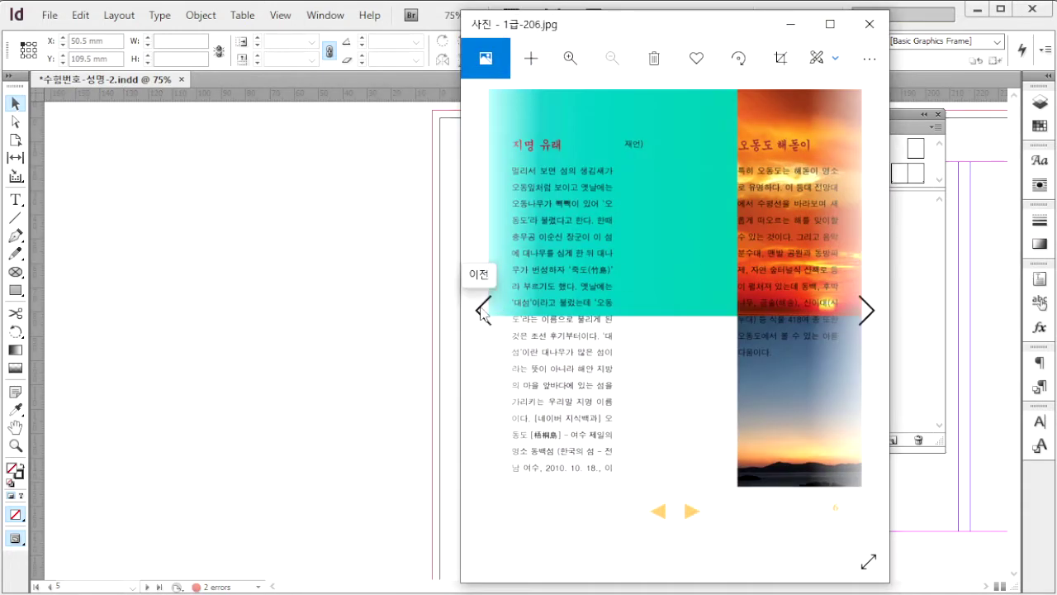
click(483, 311)
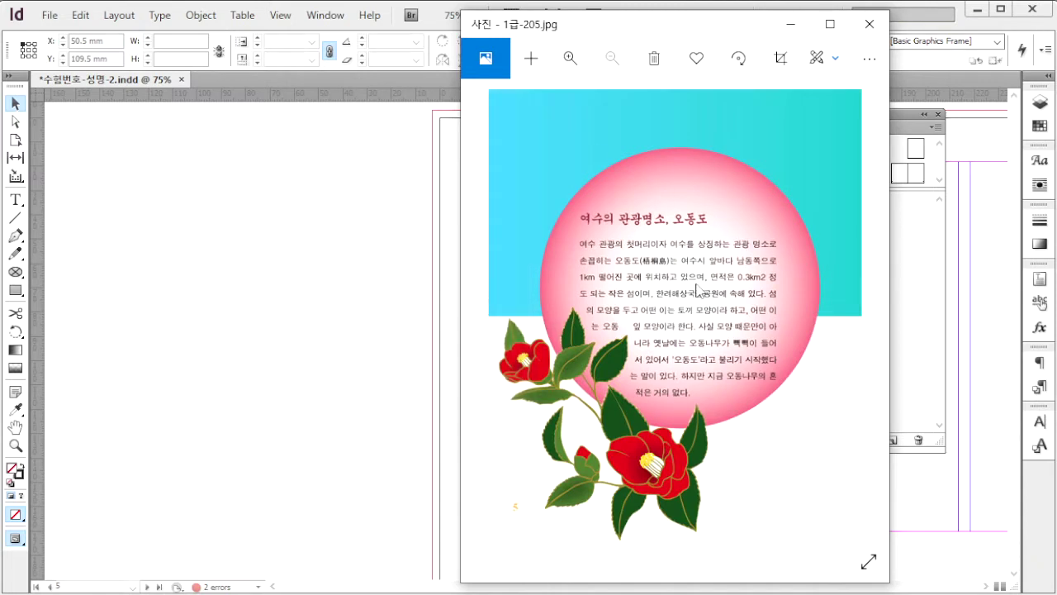
click(259, 398)
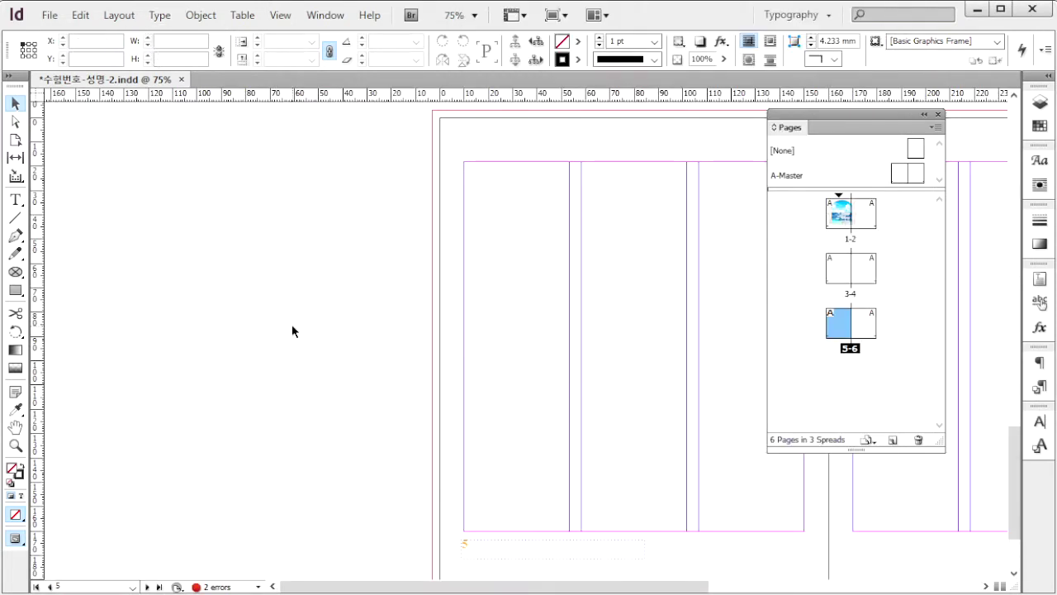
key(ctrl+d)
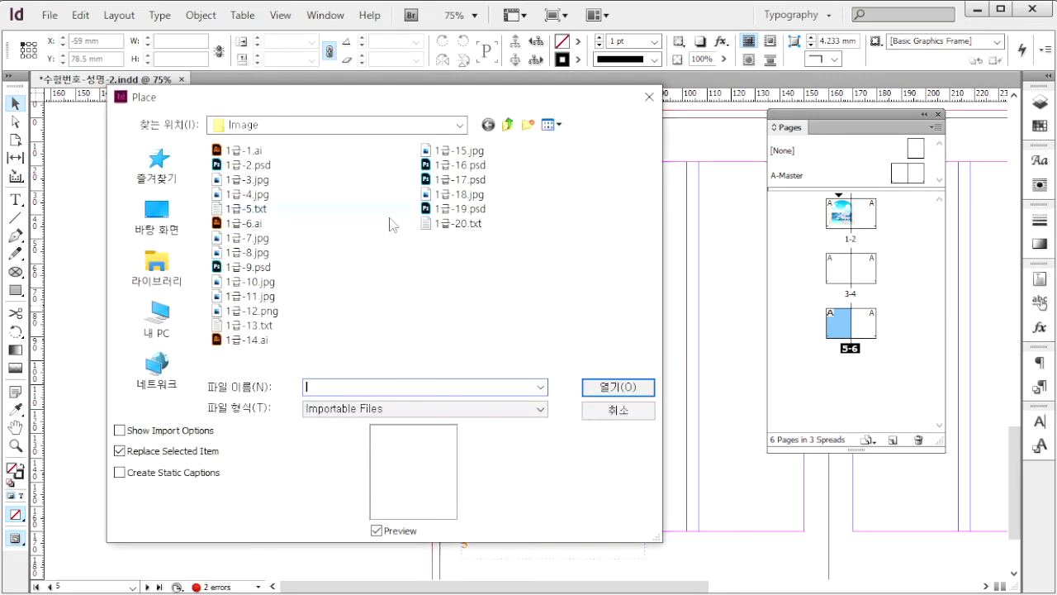
click(274, 251)
click(617, 387)
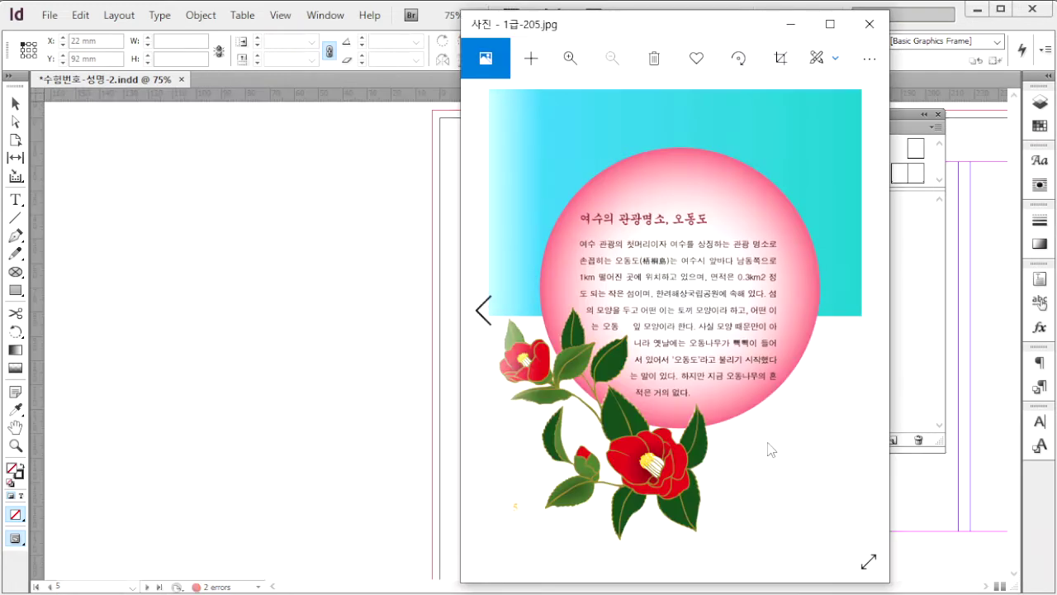
click(278, 401)
drag(450, 326, 644, 531)
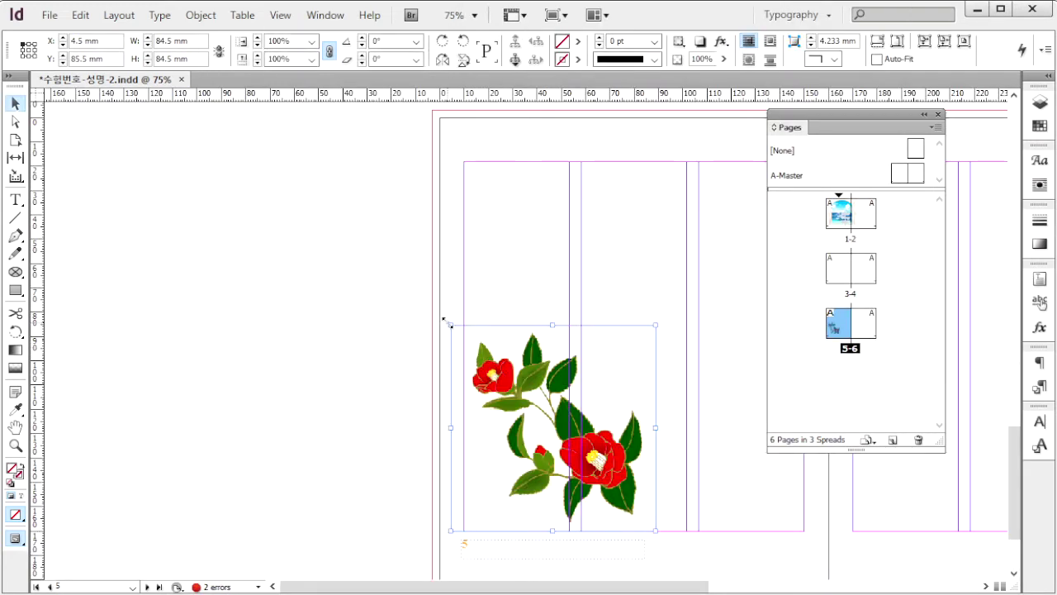
- Enlarge the camellia frame to about 89 × 106 mm at X 0, Y 64 mm and fill it proportionally with the image
drag(444, 319, 448, 290)
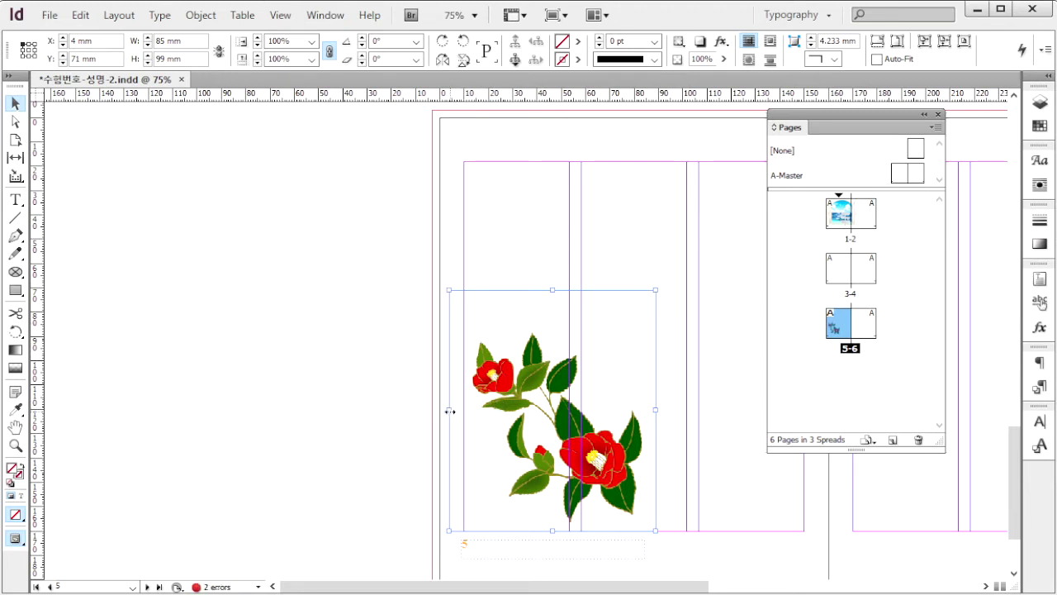
drag(449, 410, 439, 410)
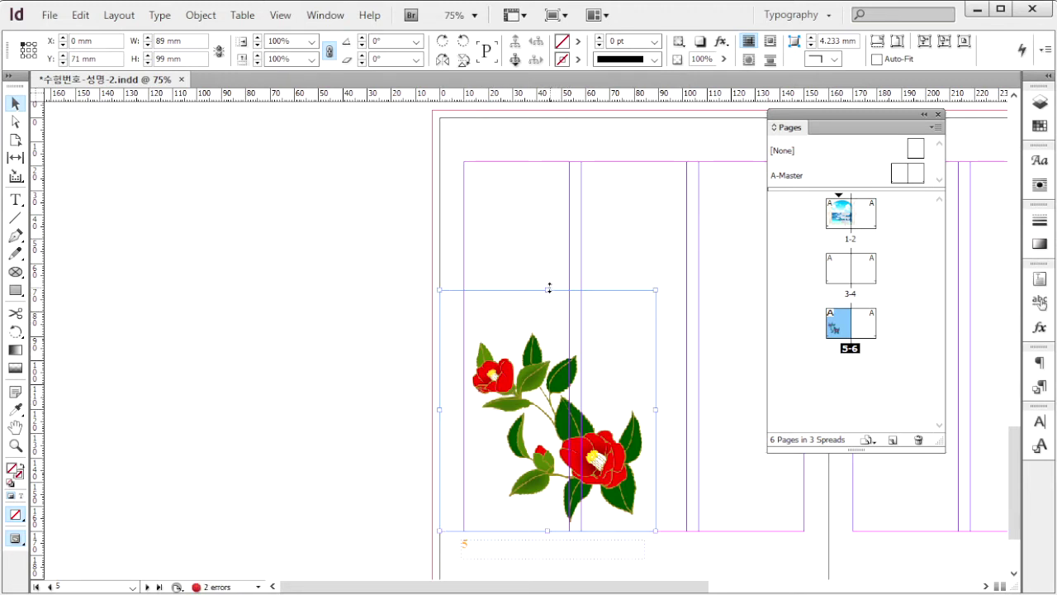
drag(549, 289, 549, 272)
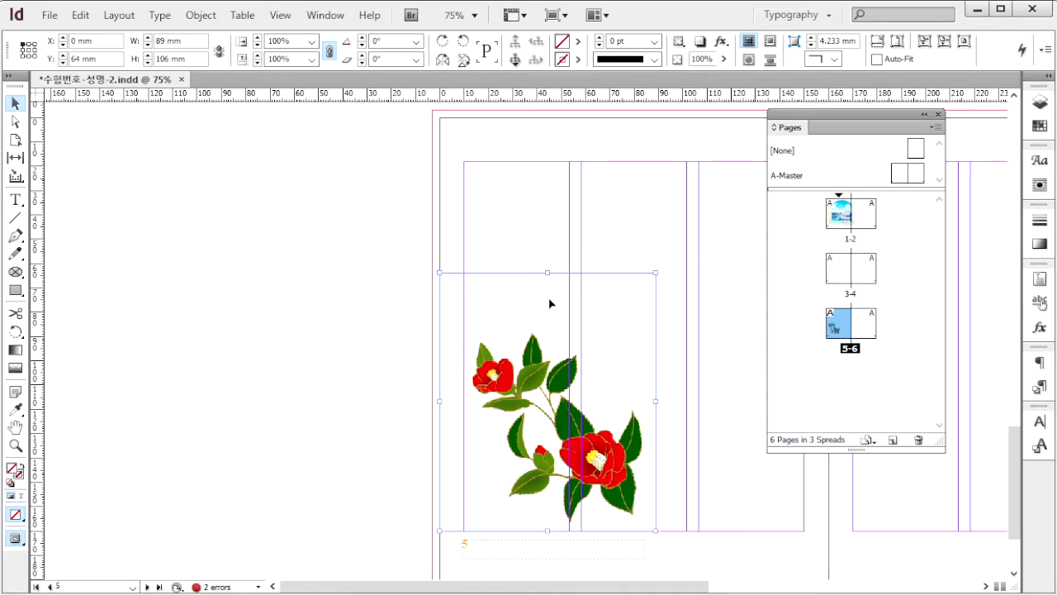
drag(587, 314, 261, 178)
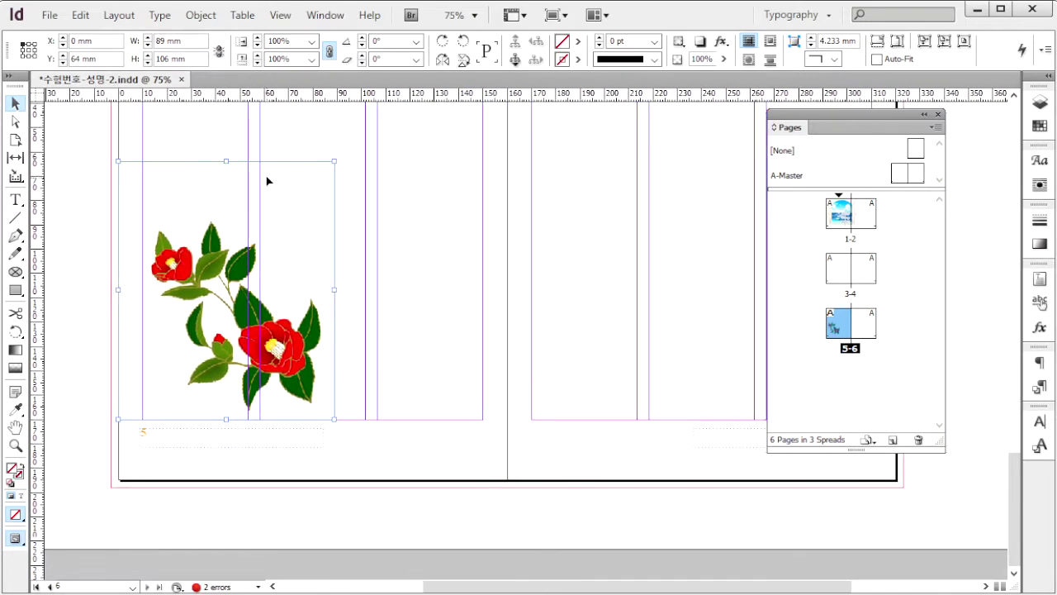
right_click(265, 176)
mouse_move(440, 427)
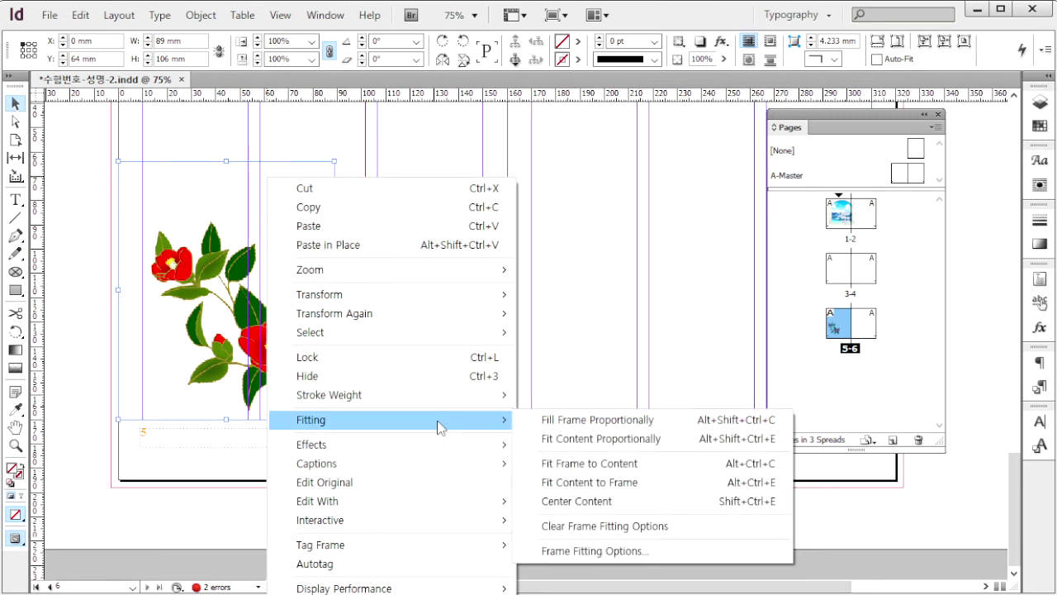
click(625, 426)
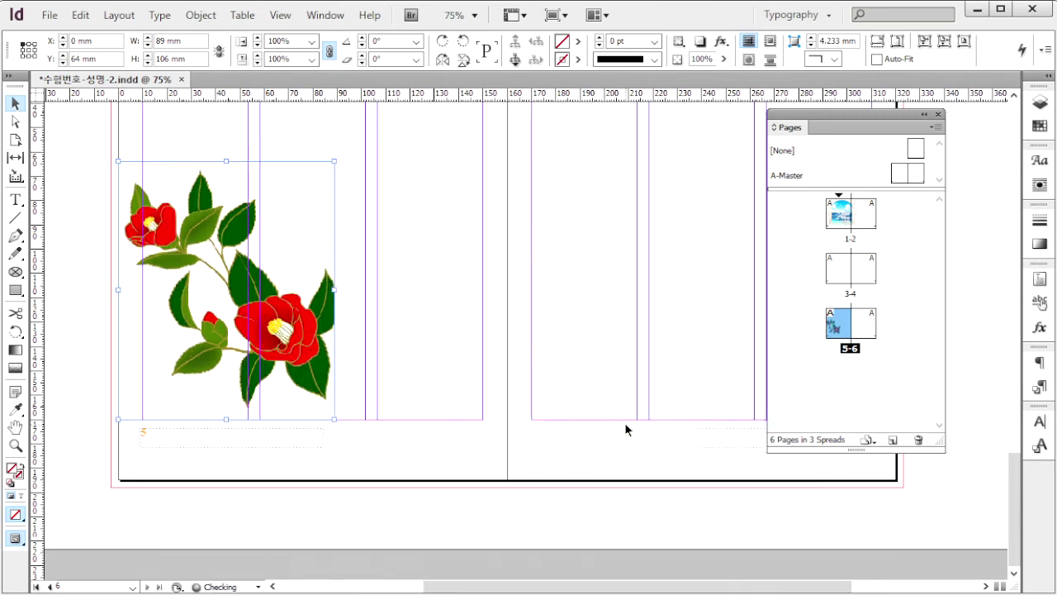
- Compare the camellia with the reference image and adjust its frame to about 100 × 103.3 mm at X 0, Y 87 mm
drag(331, 289, 328, 290)
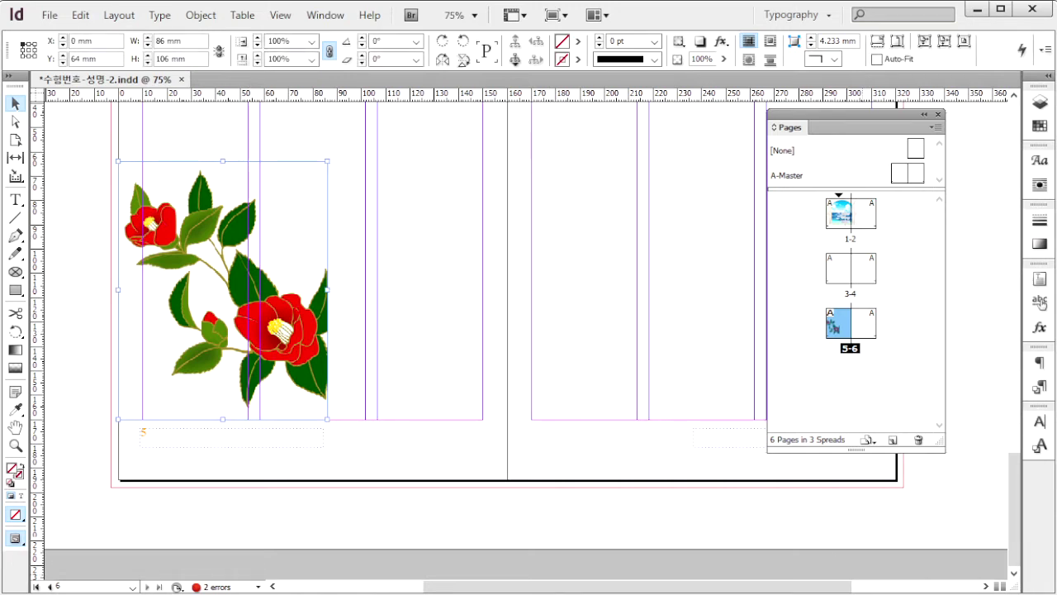
key(alt+Tab)
click(405, 306)
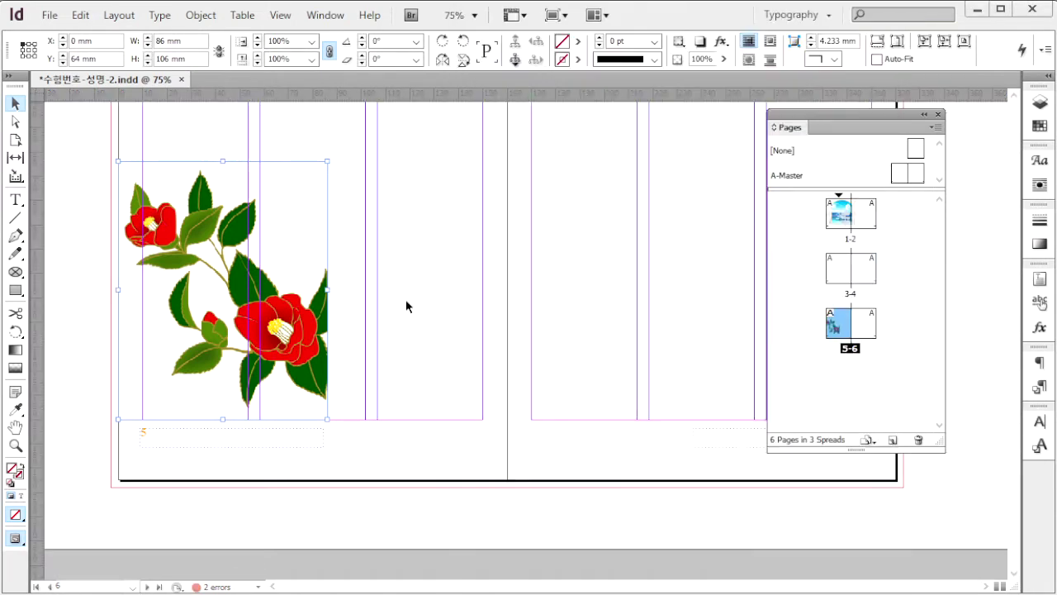
click(405, 306)
key(alt+Tab)
key(alt+Tab)
click(306, 319)
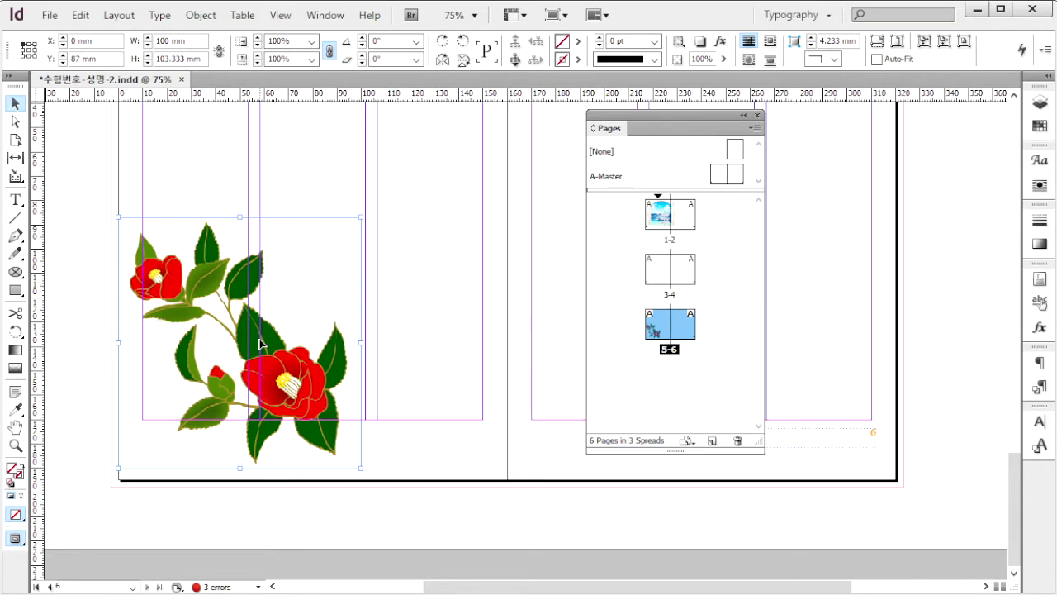
- Apply a clipping path of type Photoshop Path, using path 1, to the camellia image on page 5
click(194, 18)
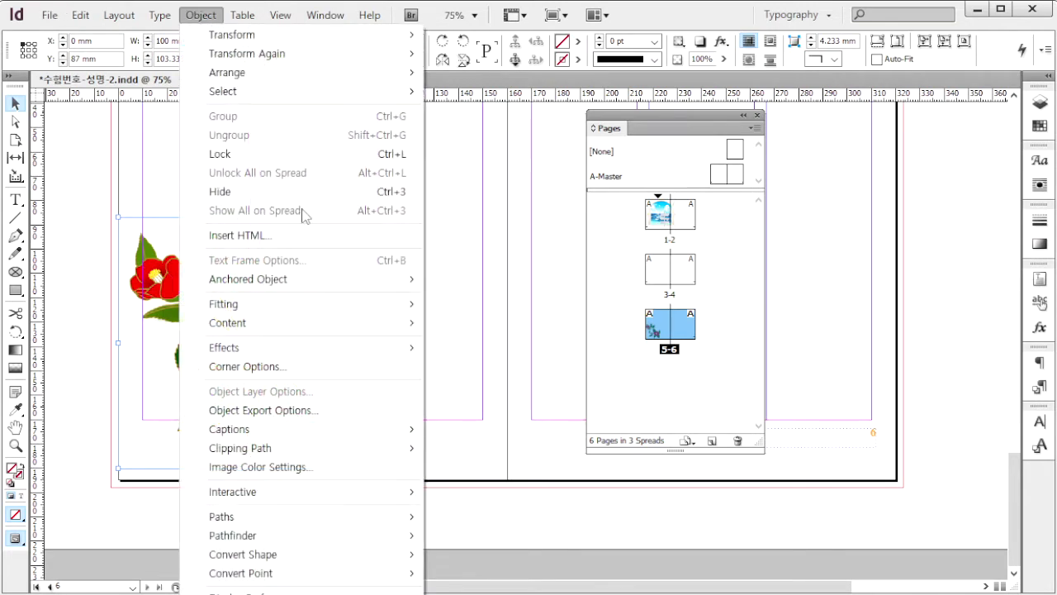
mouse_move(380, 447)
click(510, 449)
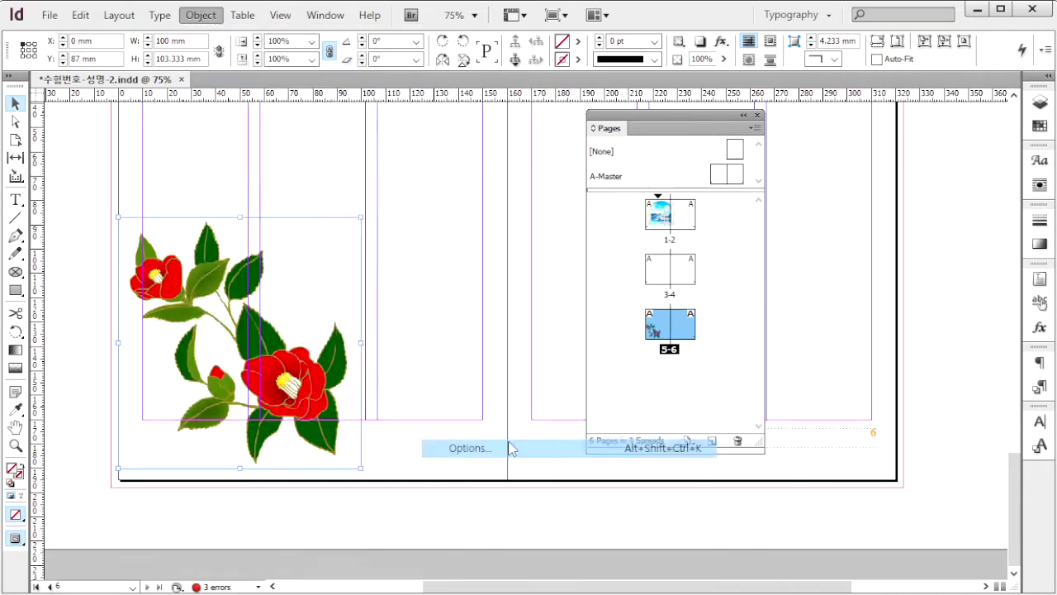
click(281, 178)
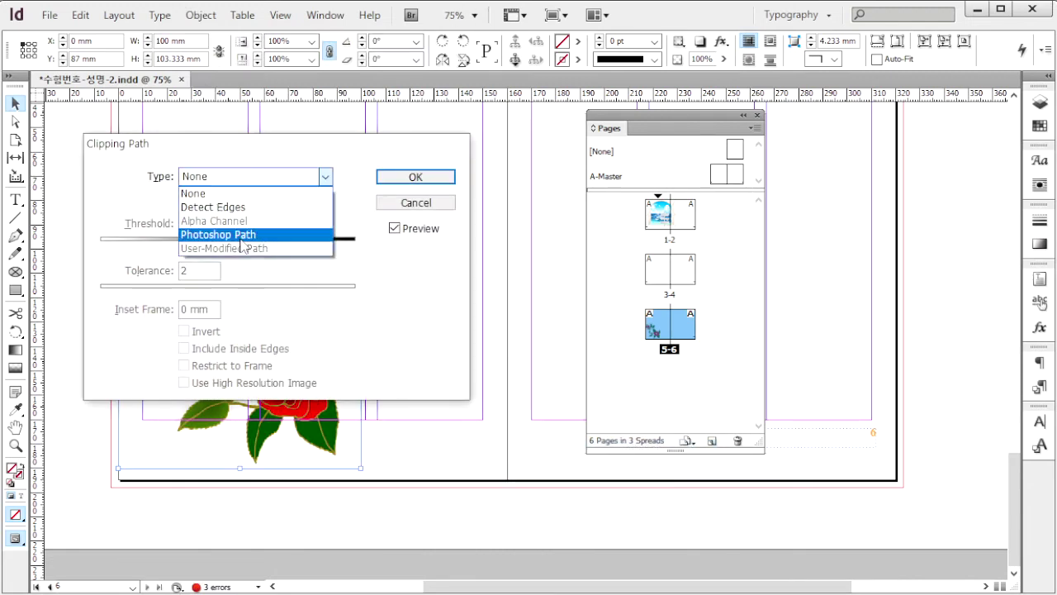
click(241, 239)
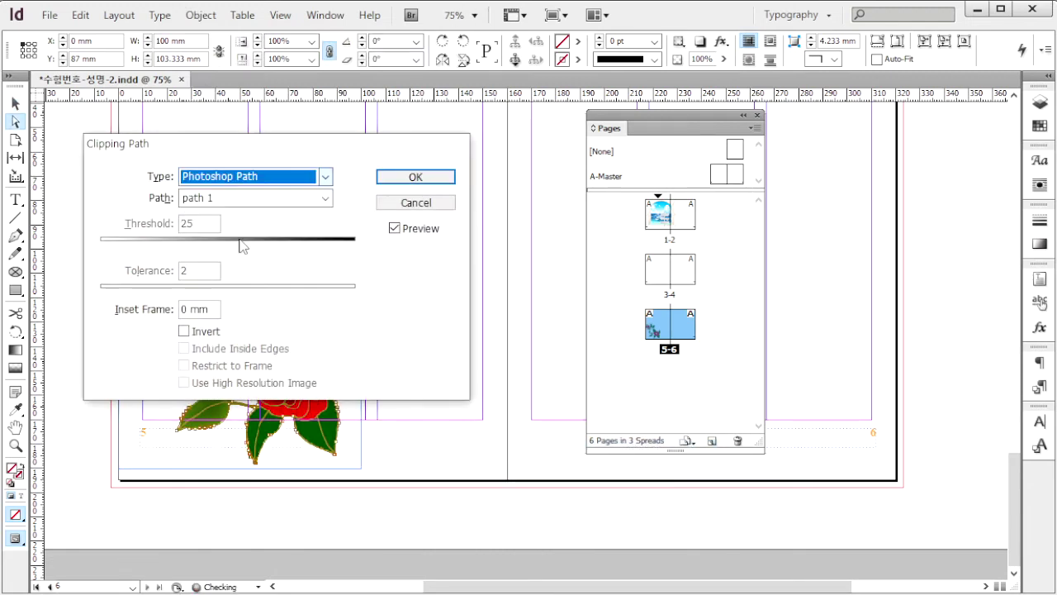
drag(313, 144, 564, 132)
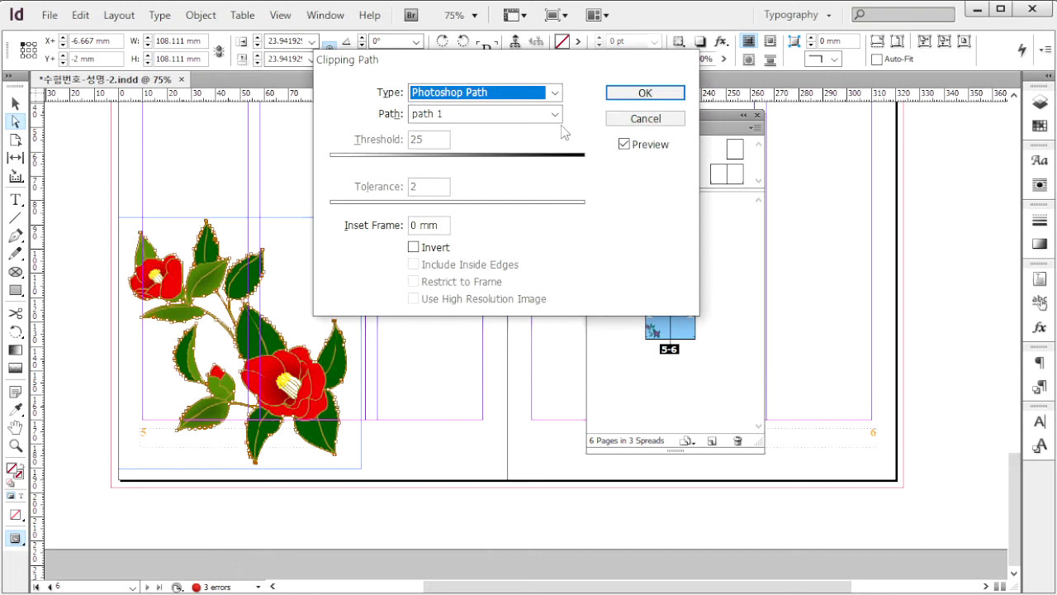
click(661, 95)
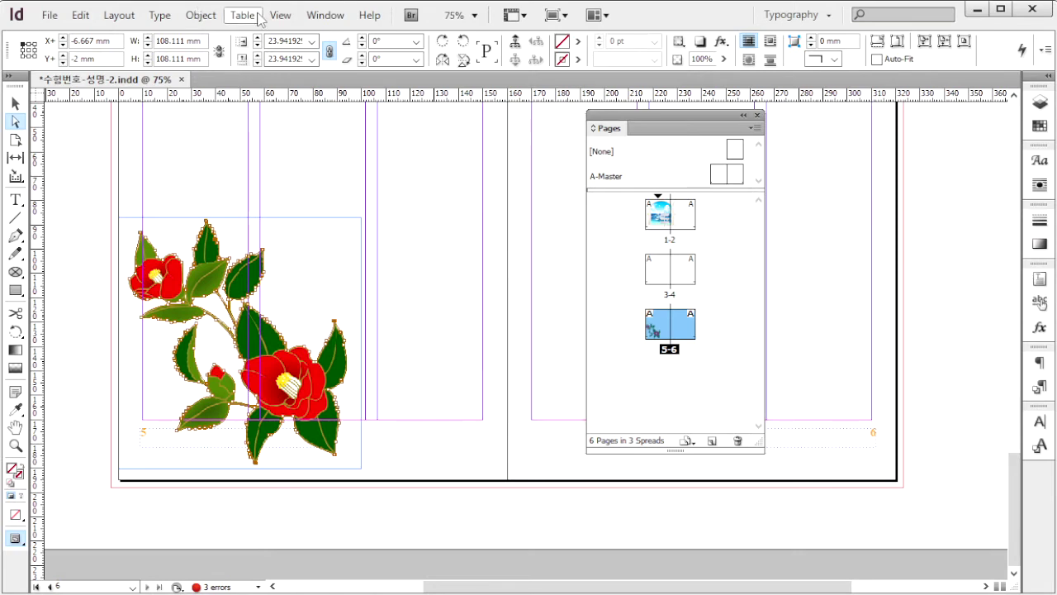
- Wrap text around the object shape of the camellia image with a 3 mm offset
click(325, 15)
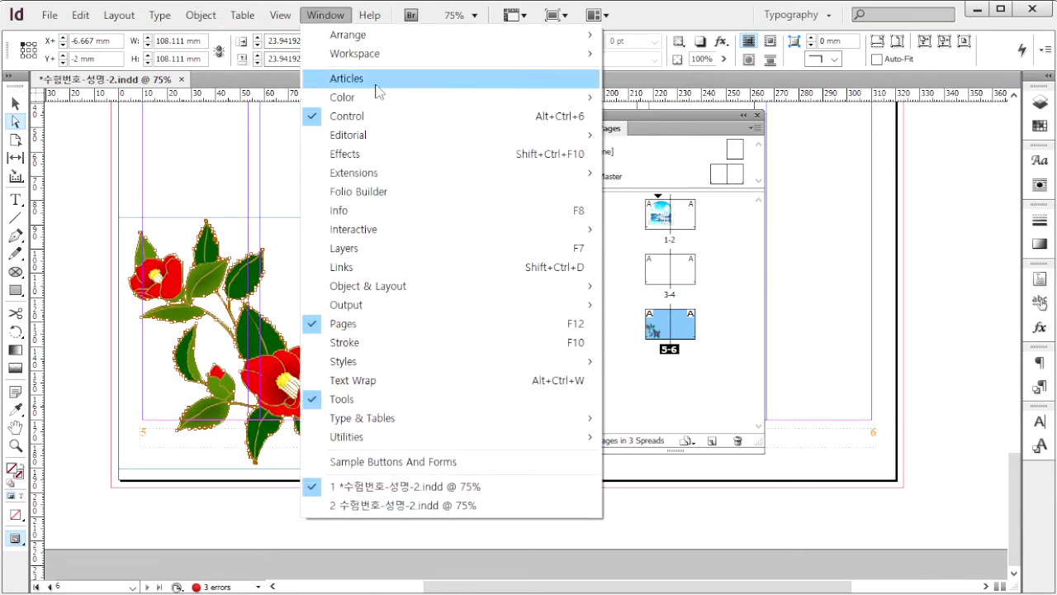
click(525, 382)
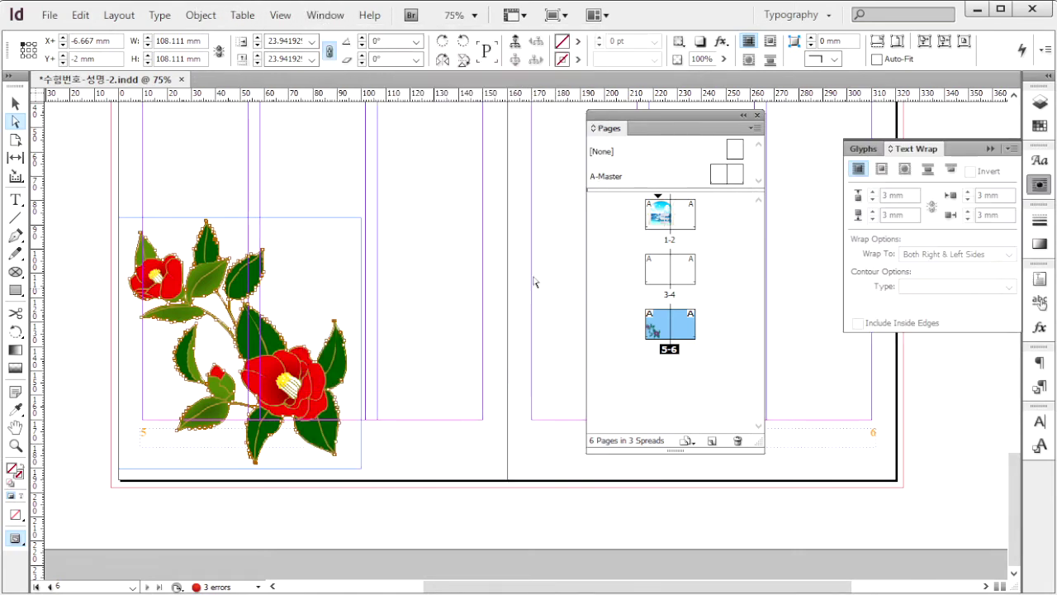
click(905, 169)
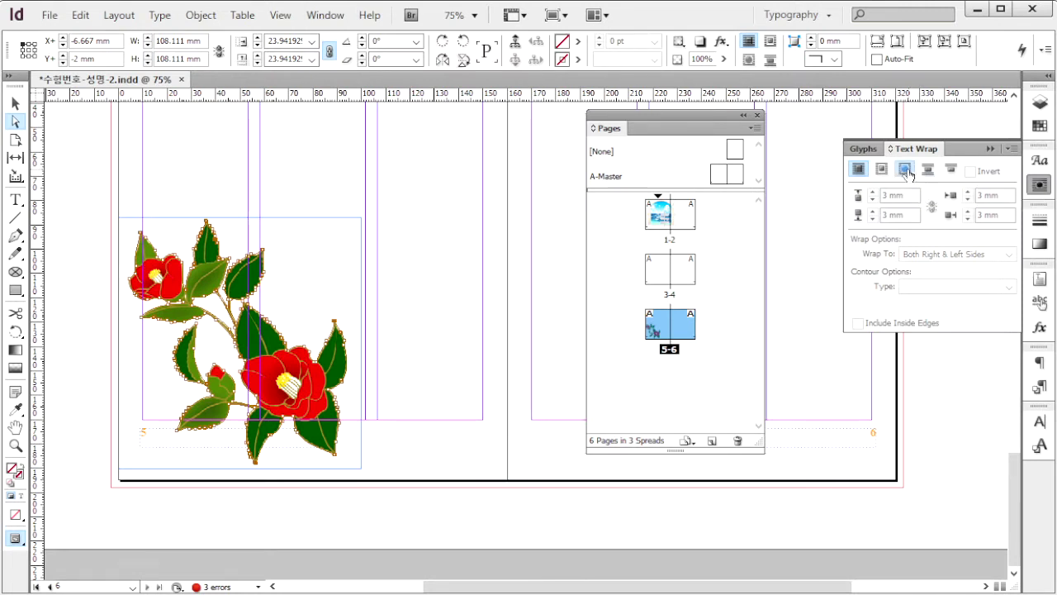
double_click(896, 195)
drag(879, 196, 721, 206)
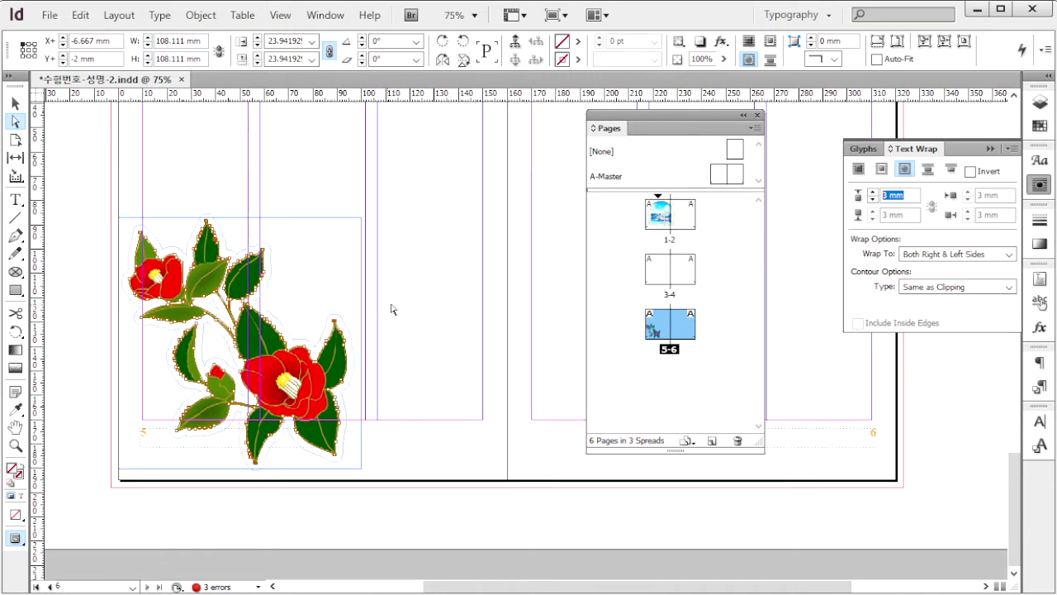
click(423, 305)
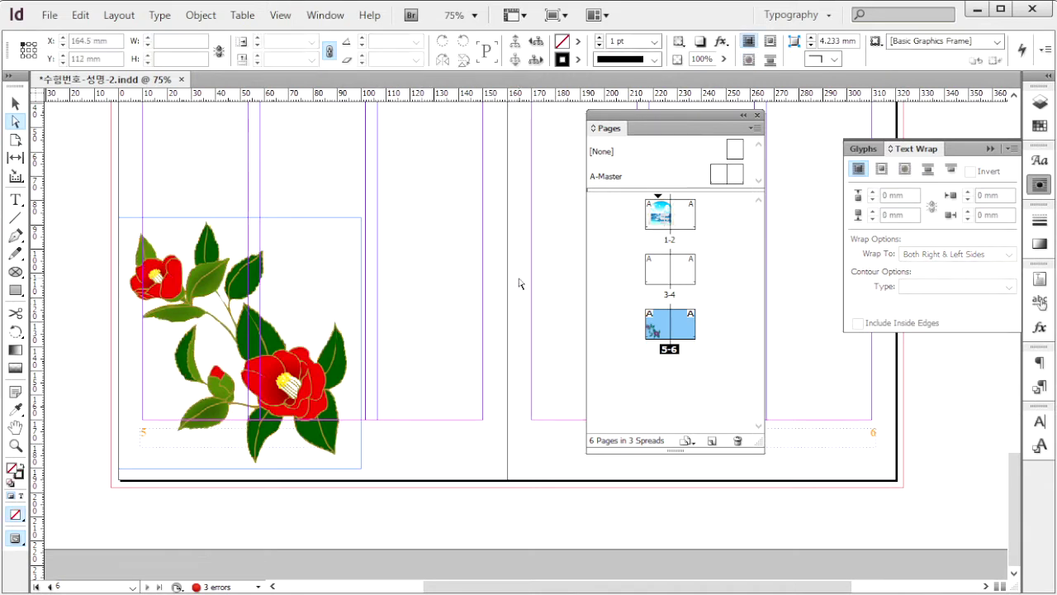
- Check the reference image 1급-201.jpg and place the title graphic 1급-9.psd on page 1 at about X 20, Y 21 mm, sized about 83 × 70 mm
double_click(671, 215)
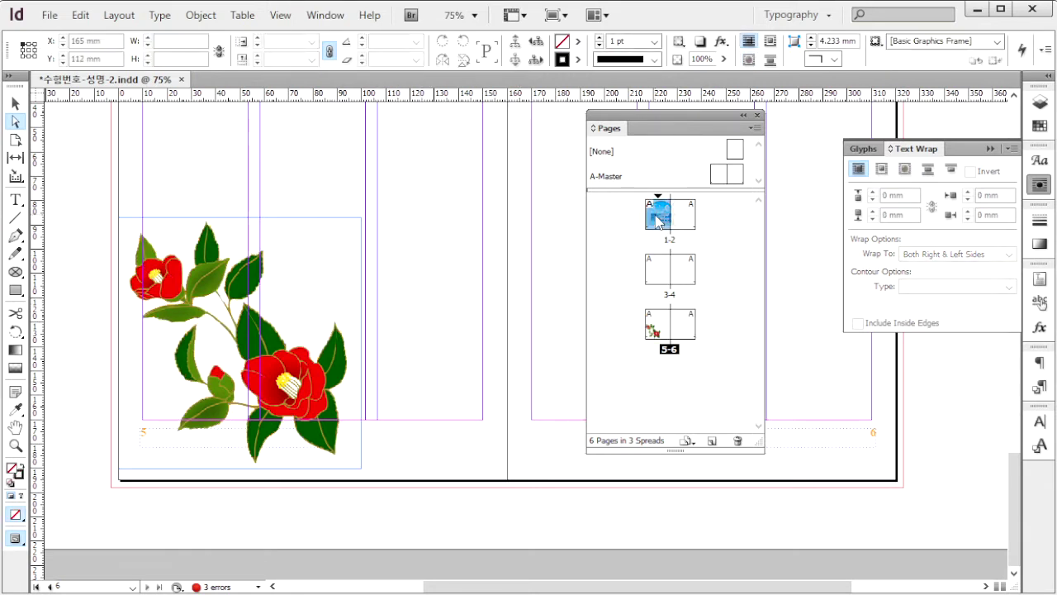
drag(494, 198, 98, 198)
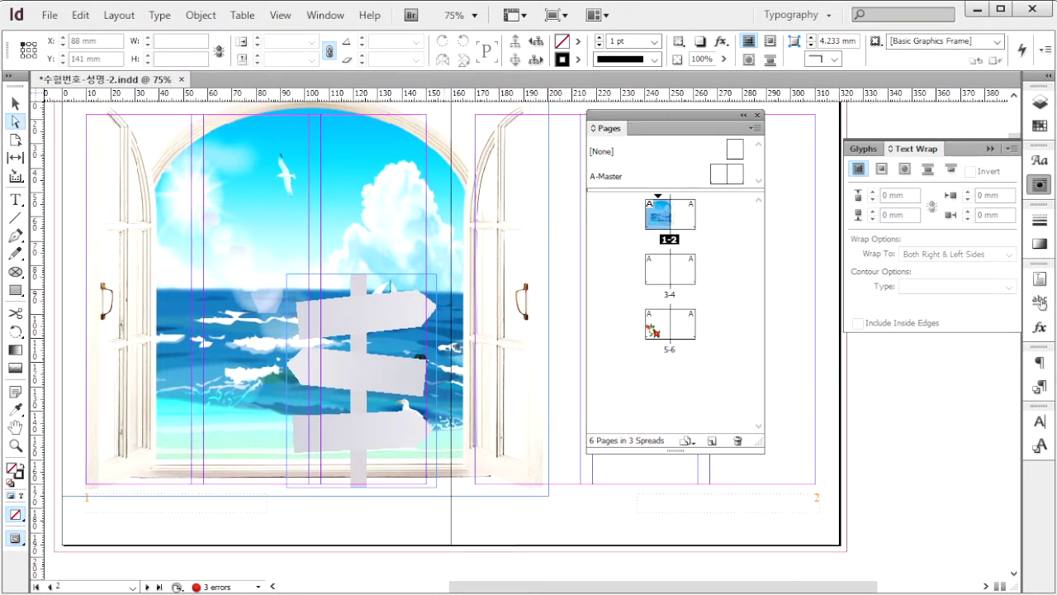
key(alt+Tab)
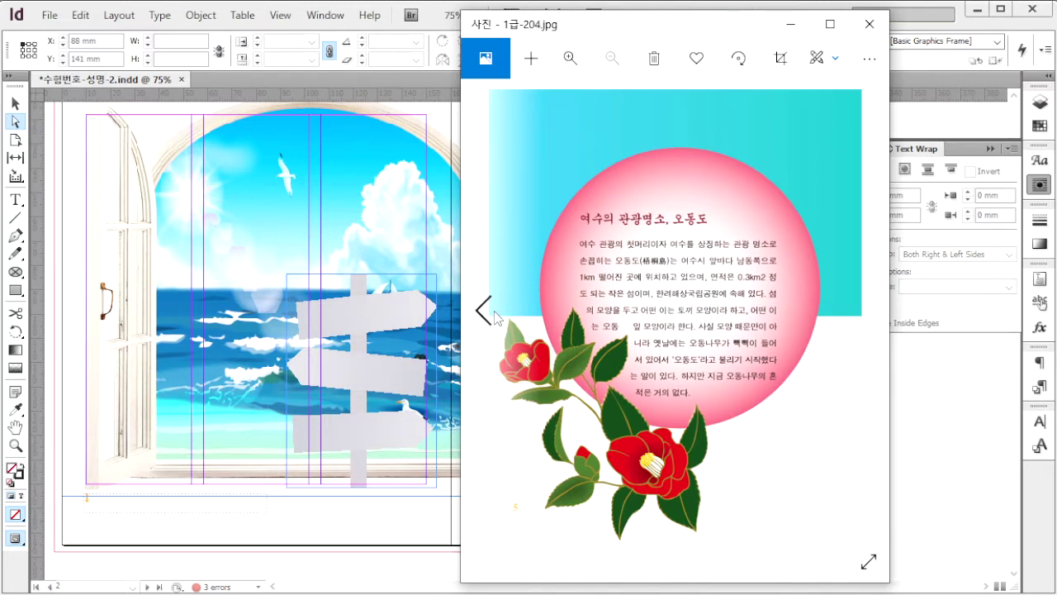
click(484, 310)
click(484, 310)
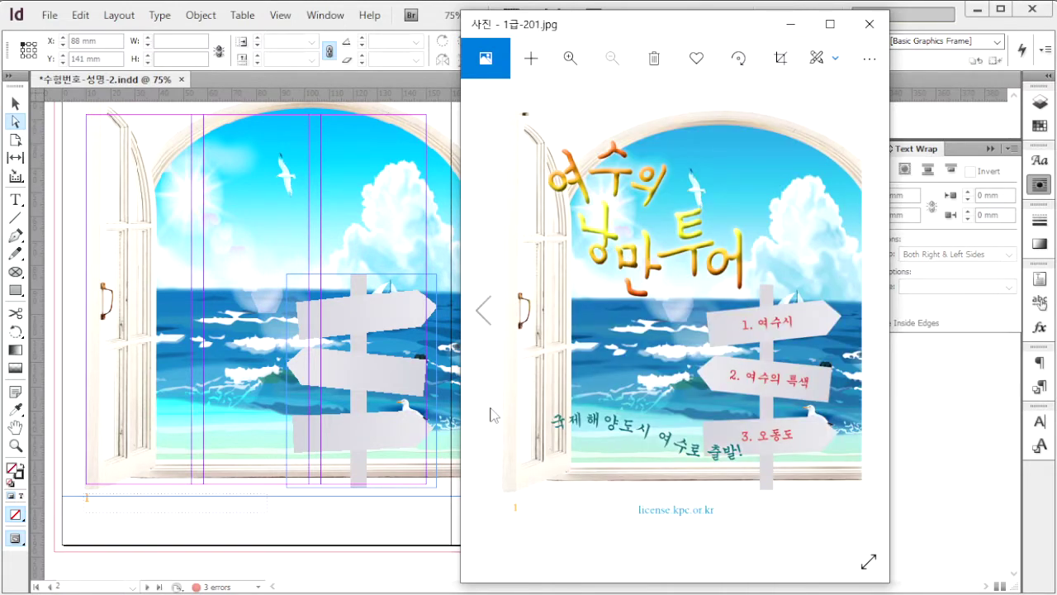
click(306, 439)
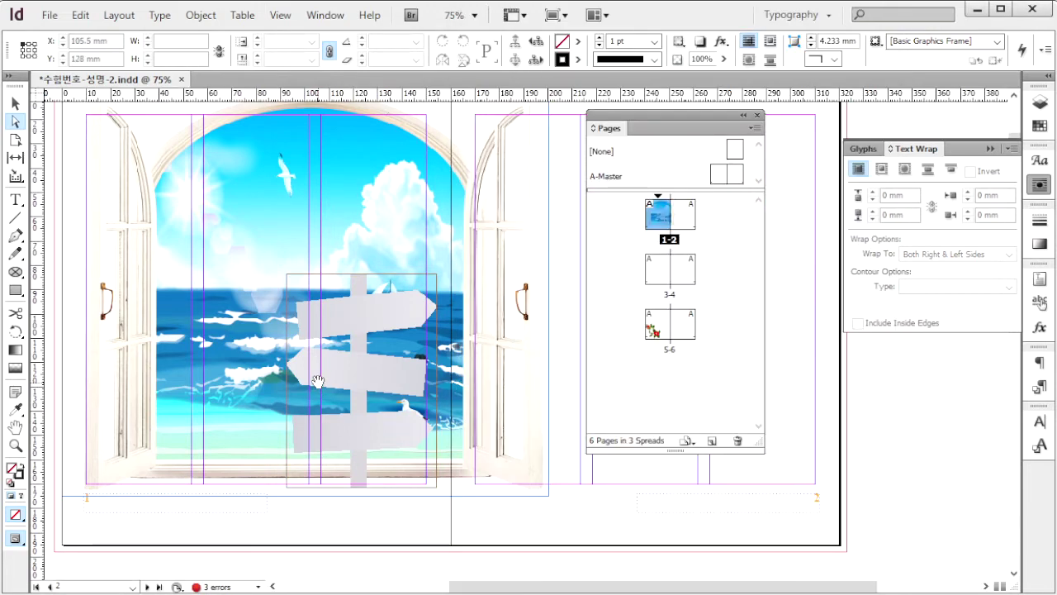
key(ctrl+d)
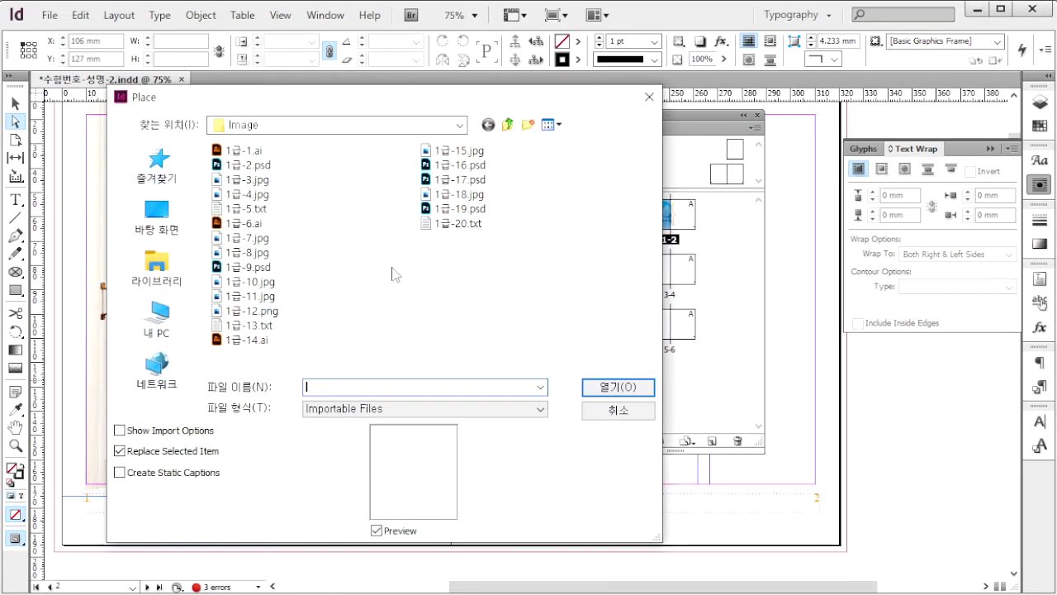
click(258, 270)
click(583, 388)
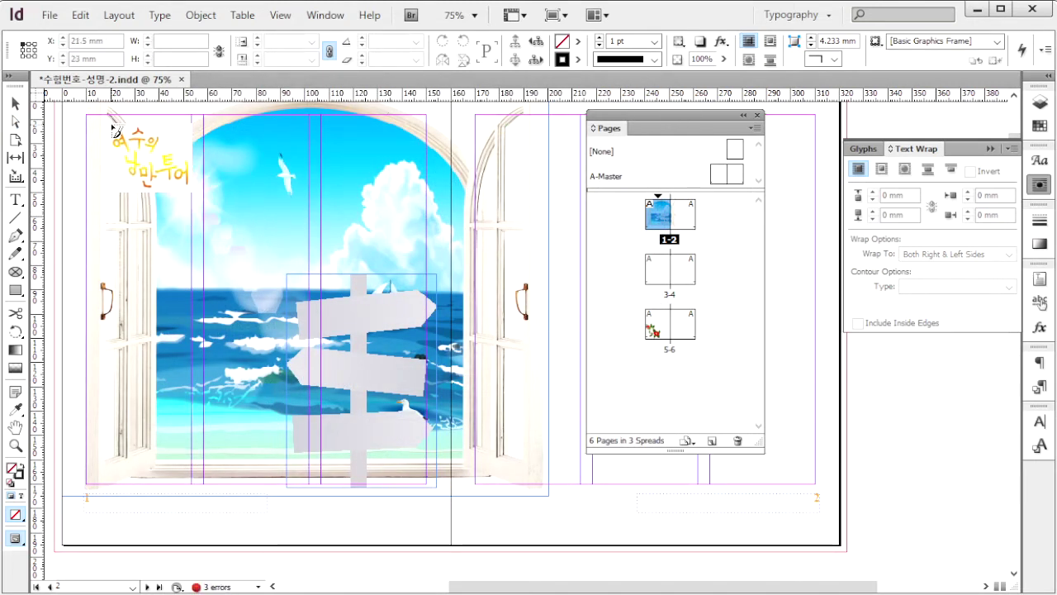
drag(112, 122, 312, 276)
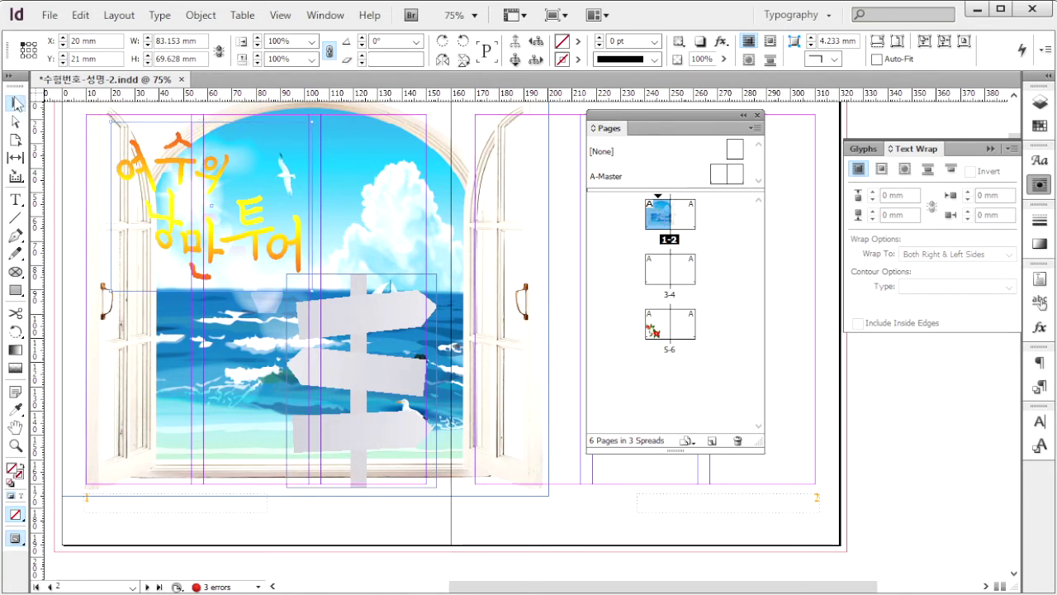
- Apply Outer Glow and Bevel and Emboss effects to the title graphic on page 1, comparing it with and without the preview
click(15, 103)
click(201, 14)
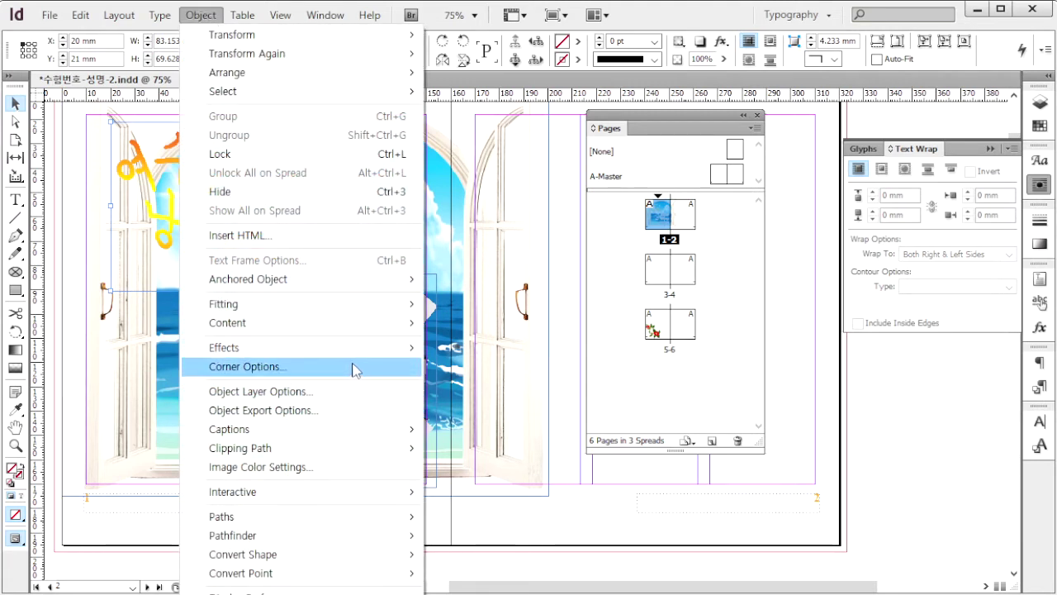
mouse_move(358, 350)
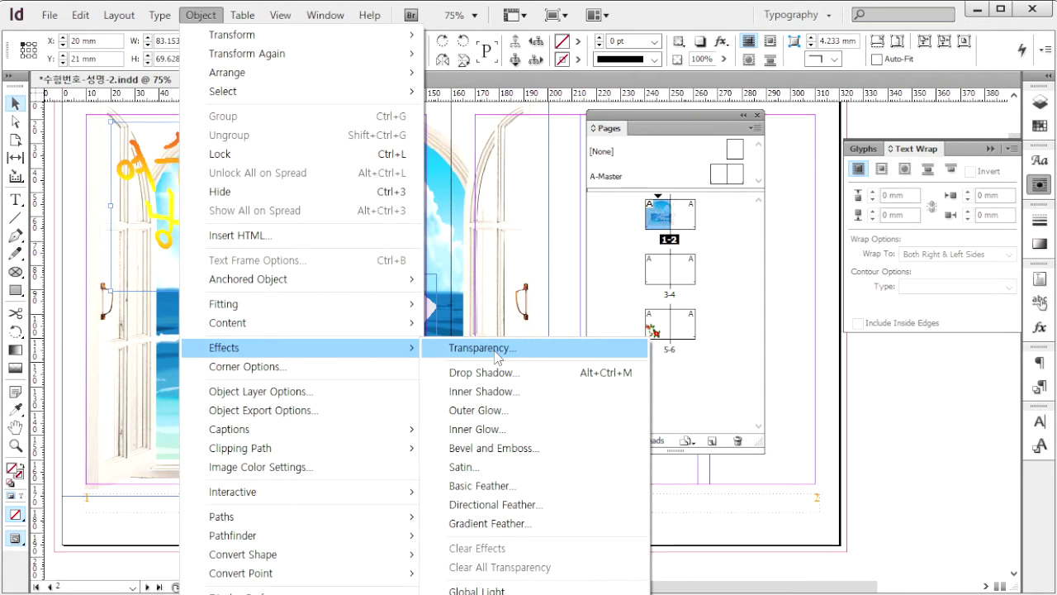
click(483, 410)
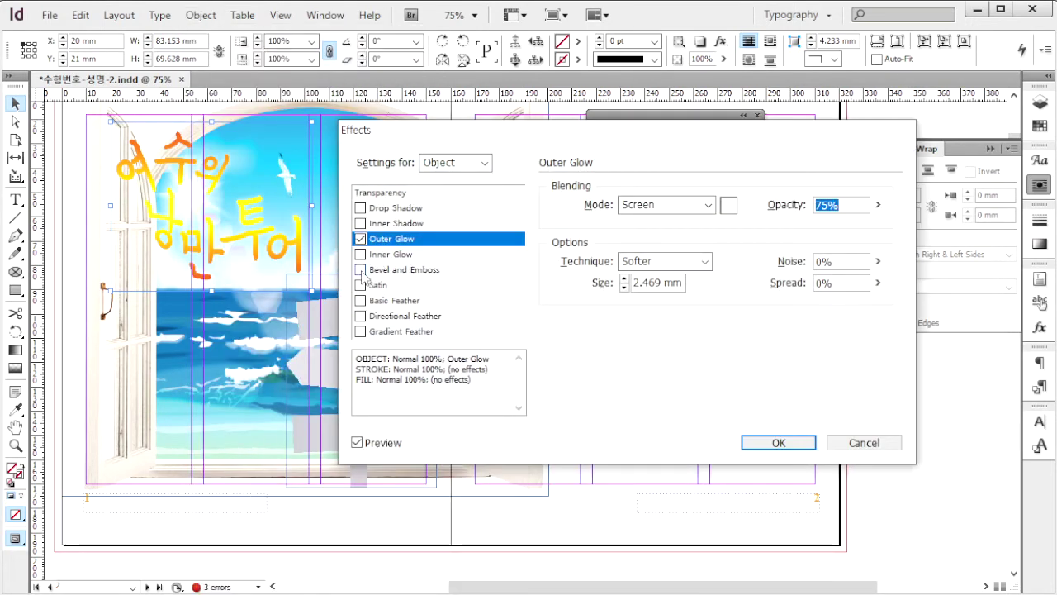
click(361, 270)
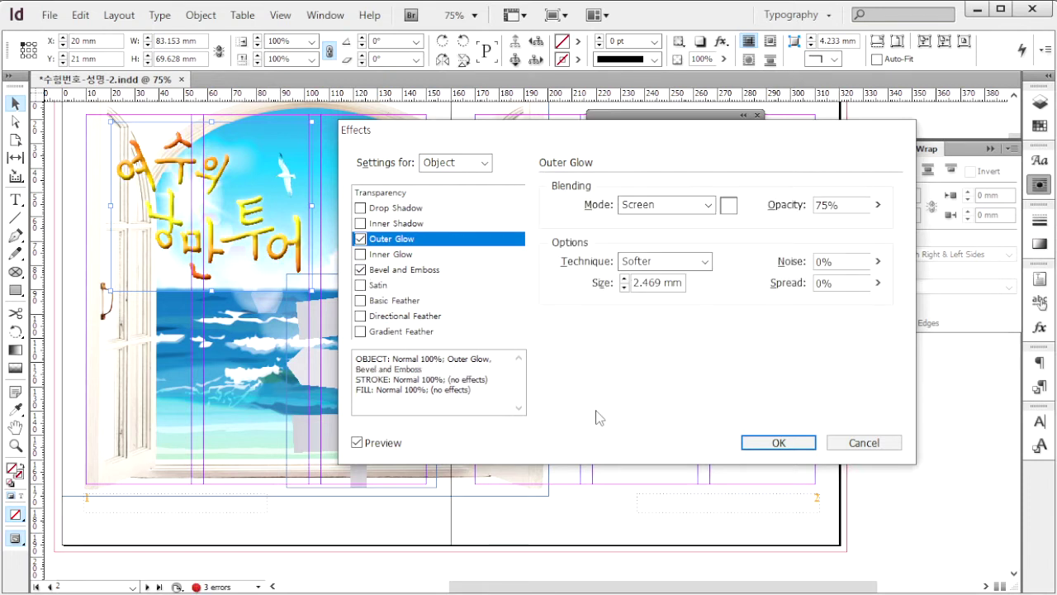
click(357, 443)
click(357, 443)
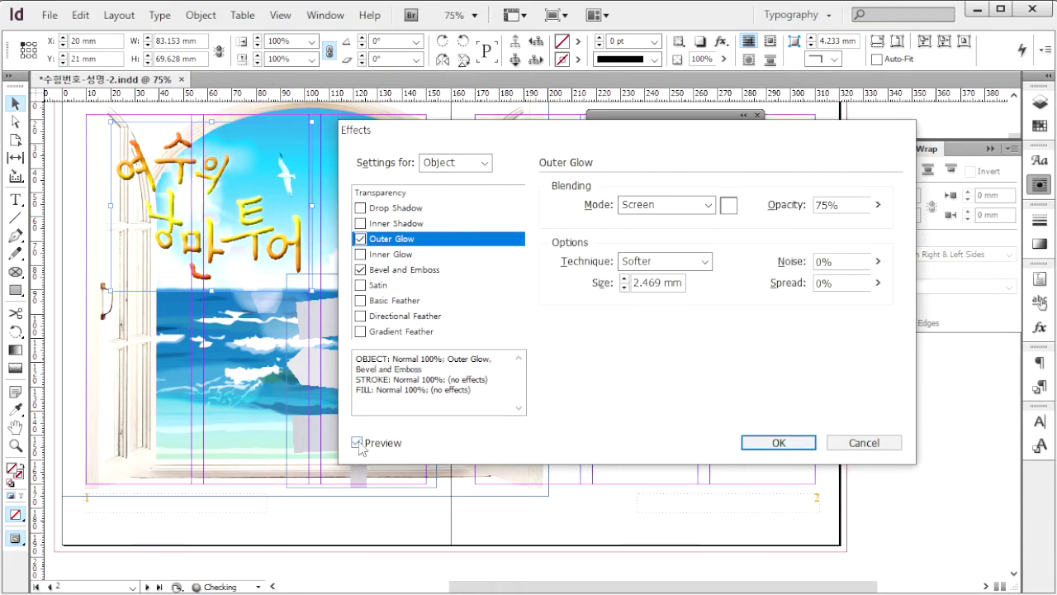
click(357, 442)
click(356, 443)
click(778, 443)
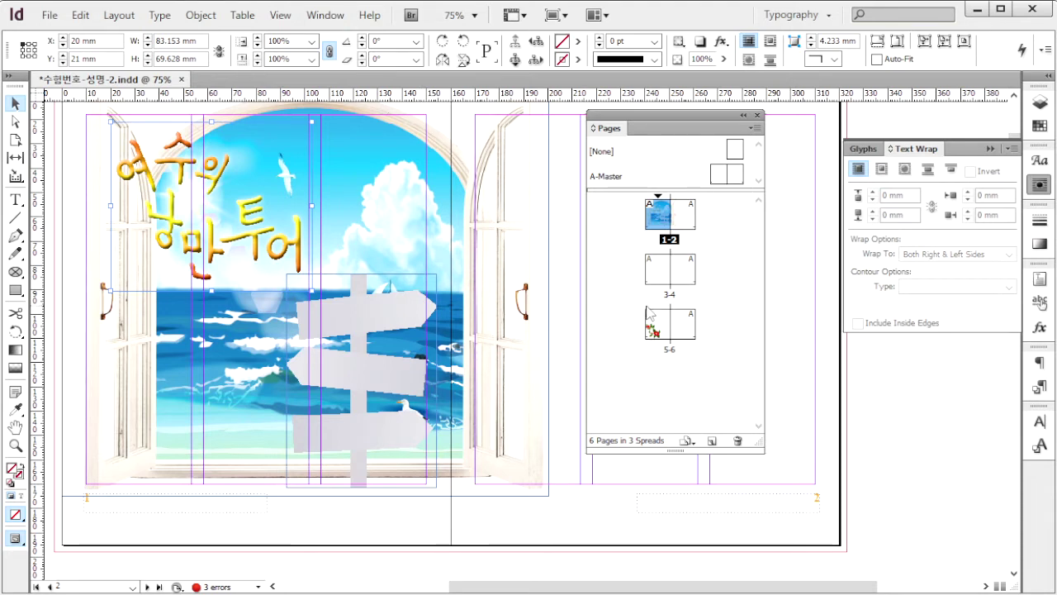
- Place the sunset image 1급-10.jpg on page 6 at about X 256, Y 12.5 mm, sized about 58.8 × 157.5 mm
click(690, 331)
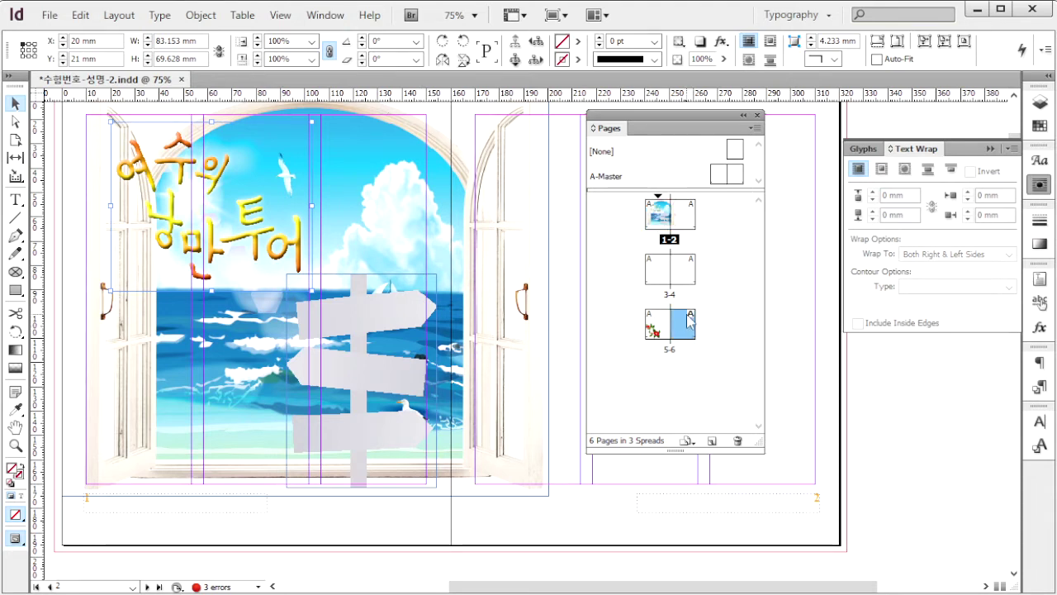
double_click(690, 322)
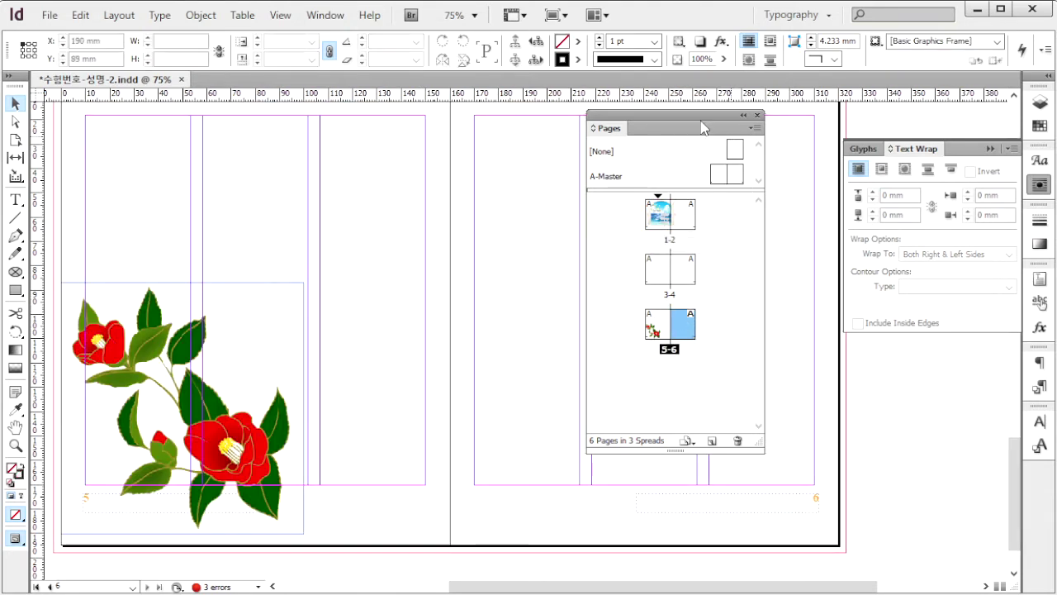
drag(702, 128, 836, 140)
key(space)
drag(635, 177, 374, 198)
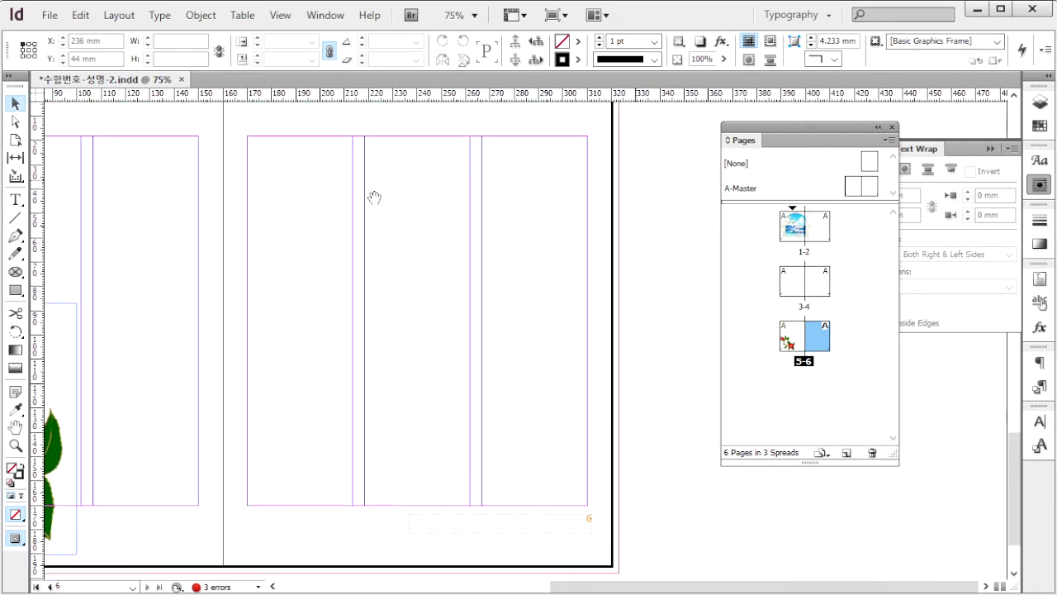
key(ctrl+d)
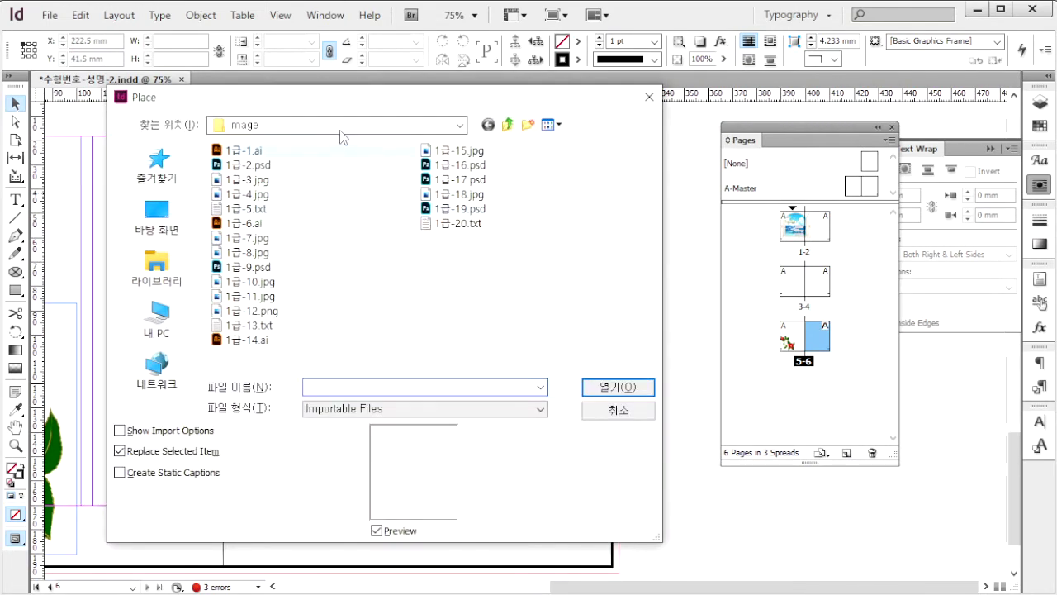
click(250, 282)
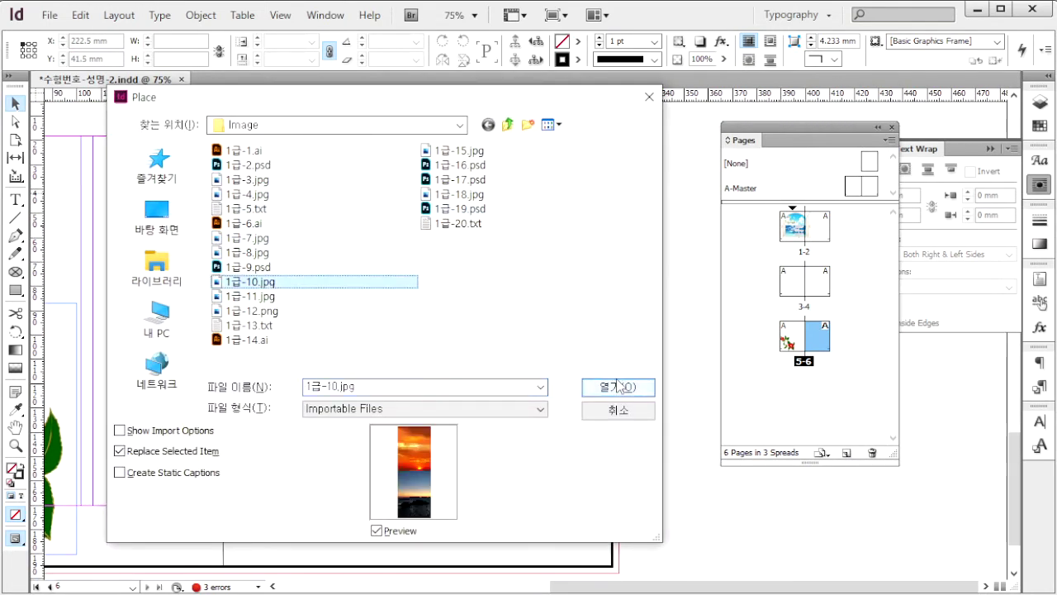
click(582, 394)
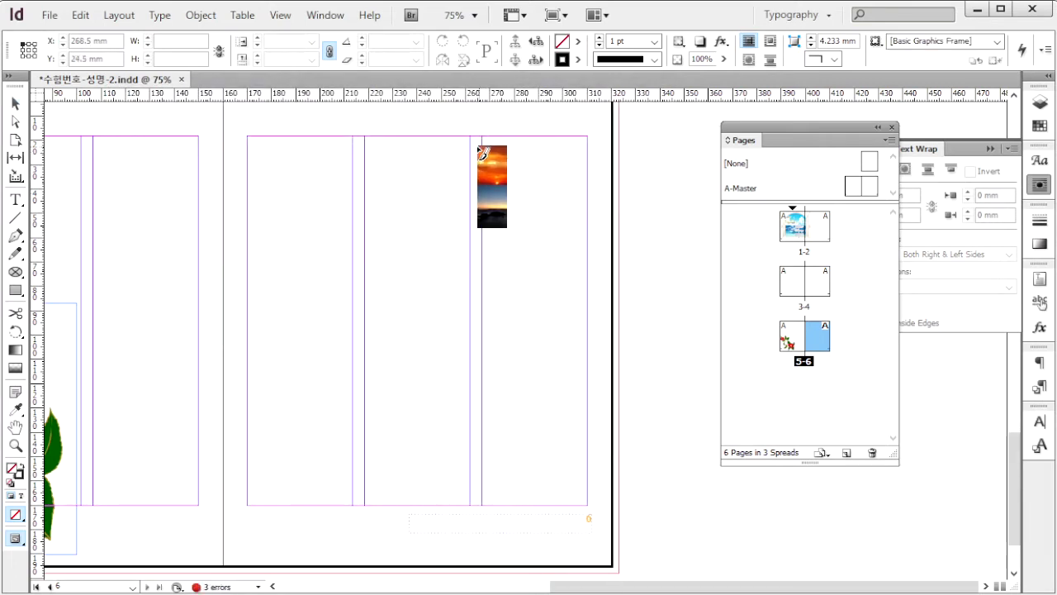
drag(456, 122, 566, 501)
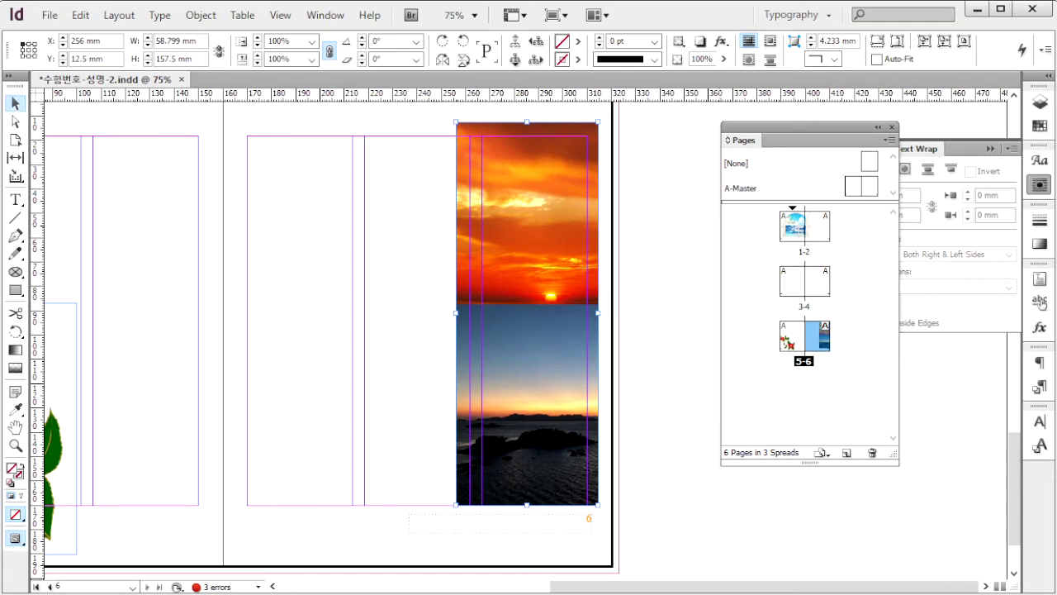
- Compare the sunset image with 1급-206.jpg and crop its frame to about 55.8 × 153.5 mm at X 259, Y 16.5 mm
key(alt+Tab)
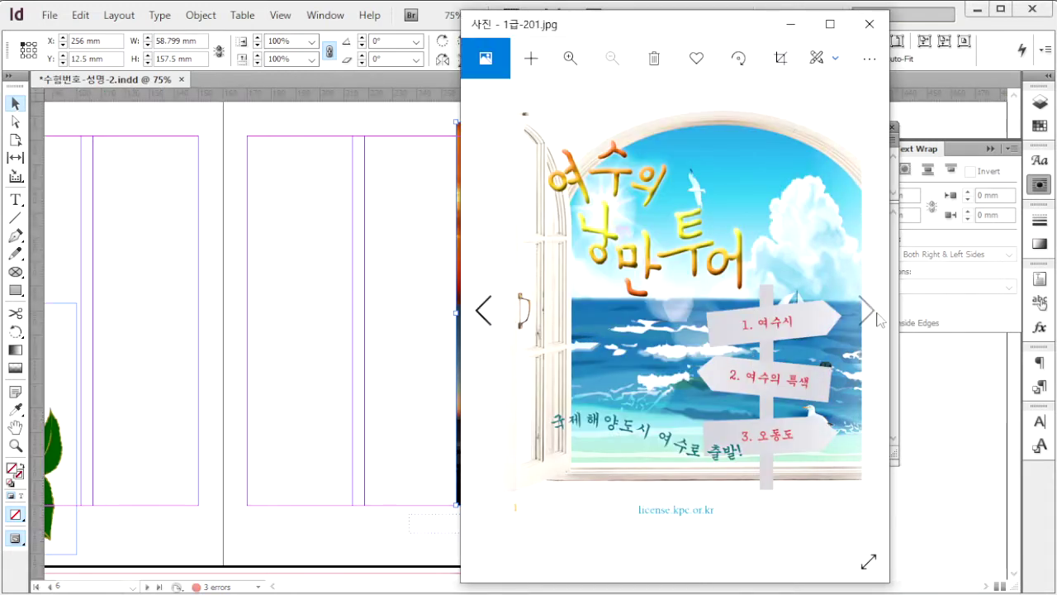
click(868, 311)
click(867, 311)
click(867, 311)
click(867, 312)
click(867, 312)
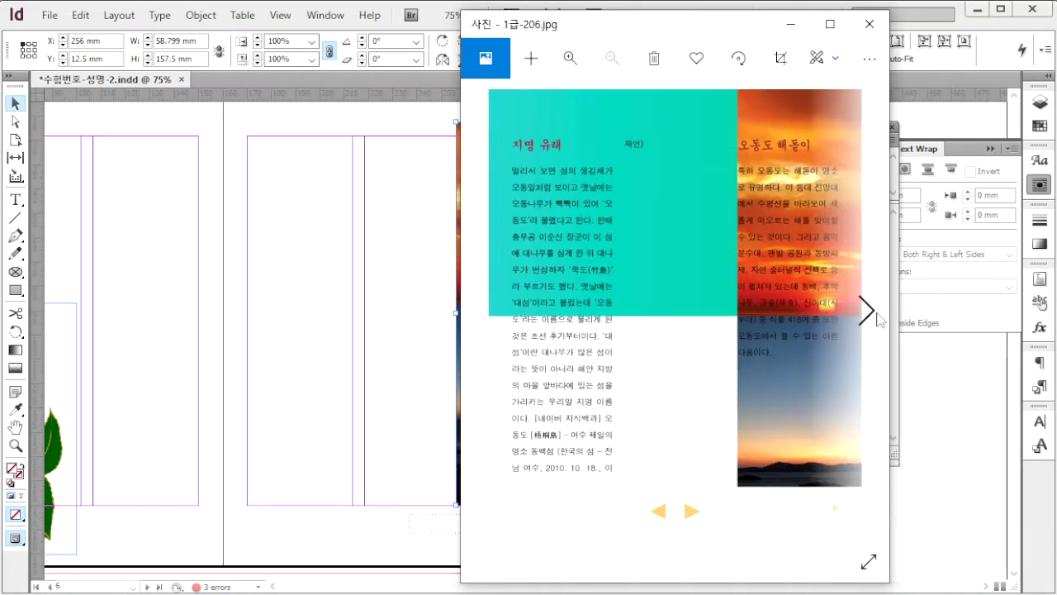
key(alt+Tab)
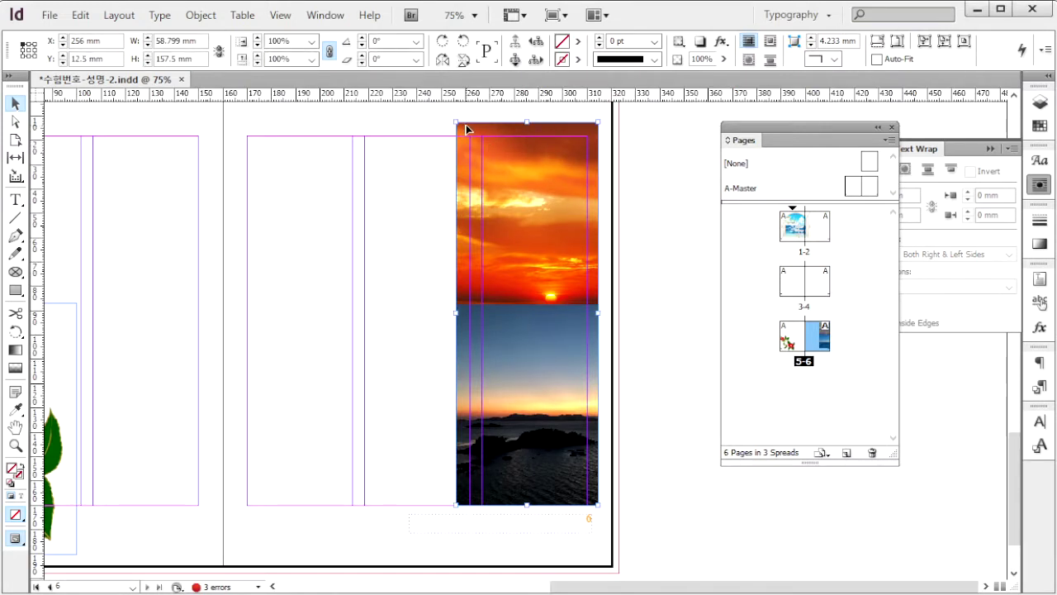
drag(455, 121, 464, 131)
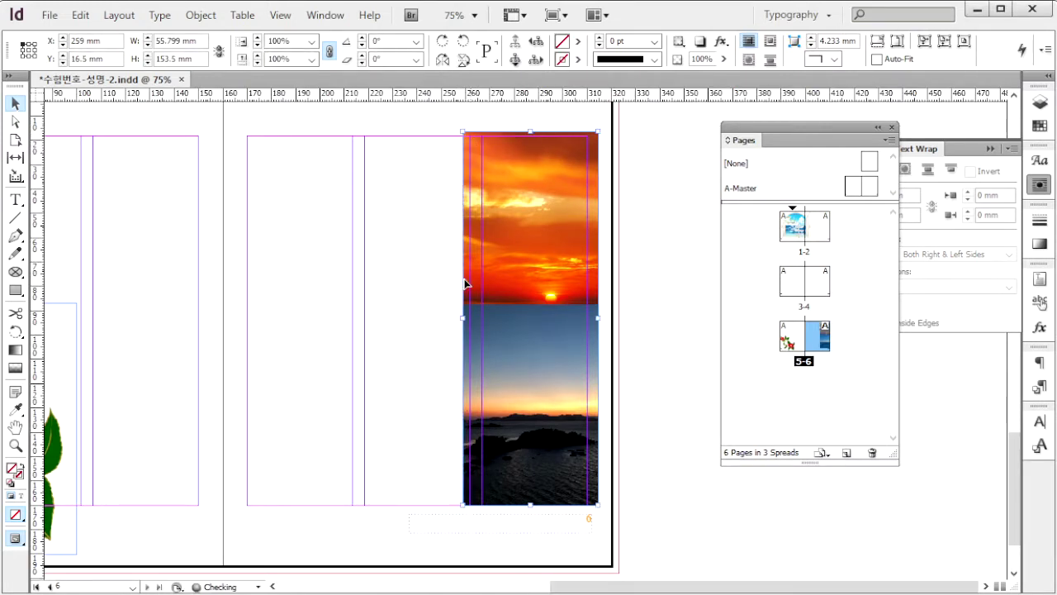
- Save the document and place 1급-11.jpg on page 3 at about X 102, Y 13.5 mm, sized about 49.5 × 115.5 mm
double_click(793, 281)
double_click(815, 340)
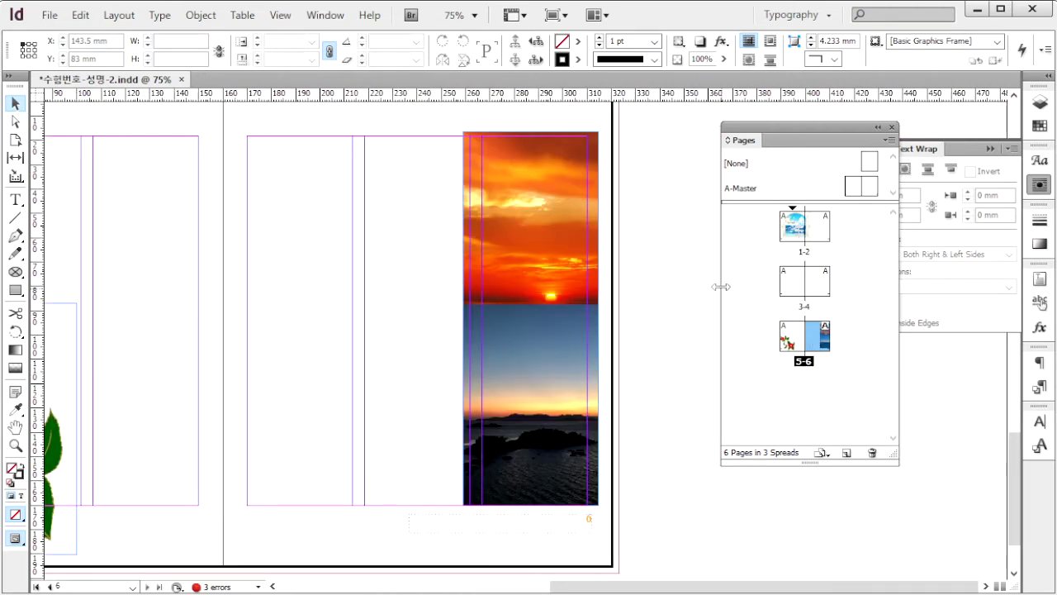
double_click(794, 284)
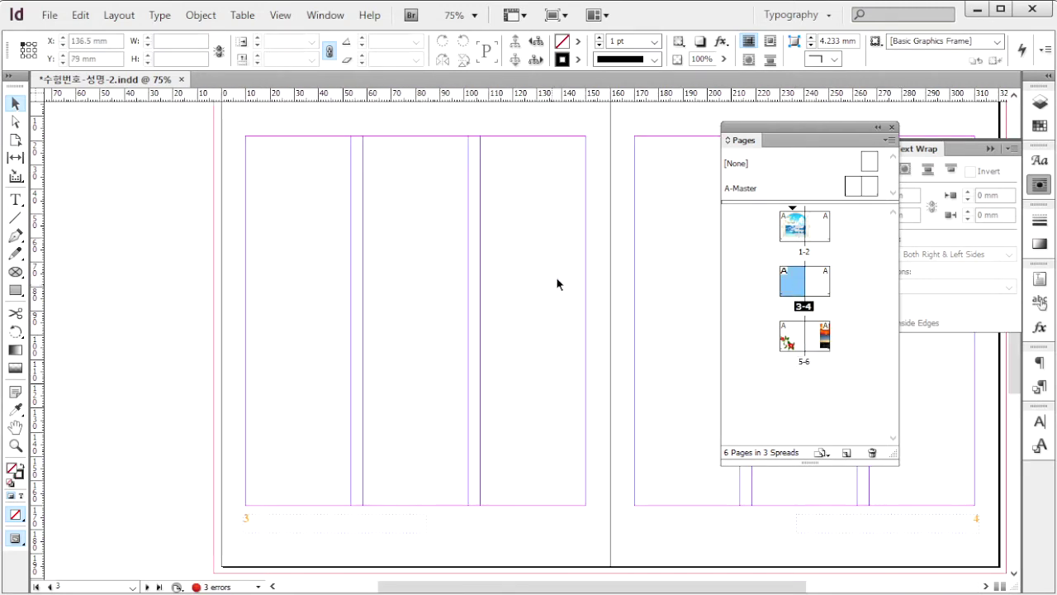
drag(553, 266, 414, 262)
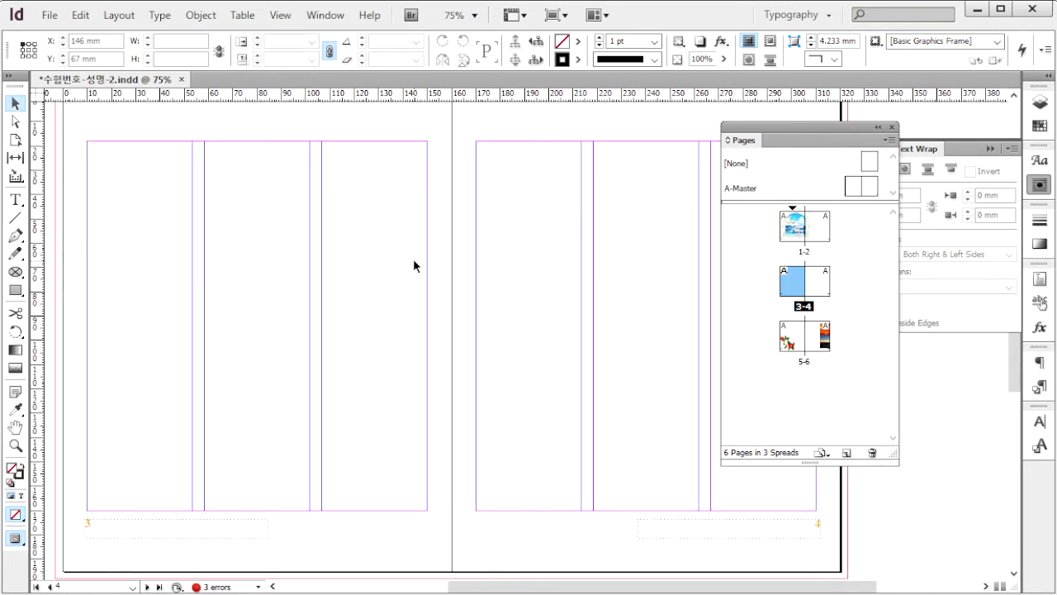
key(ctrl+s)
key(ctrl+d)
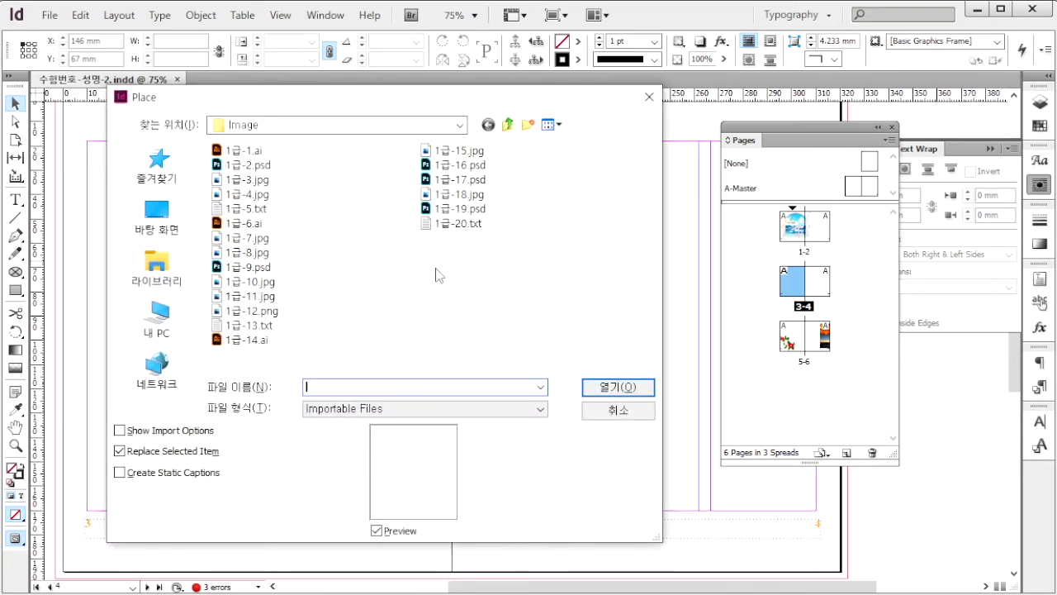
click(270, 298)
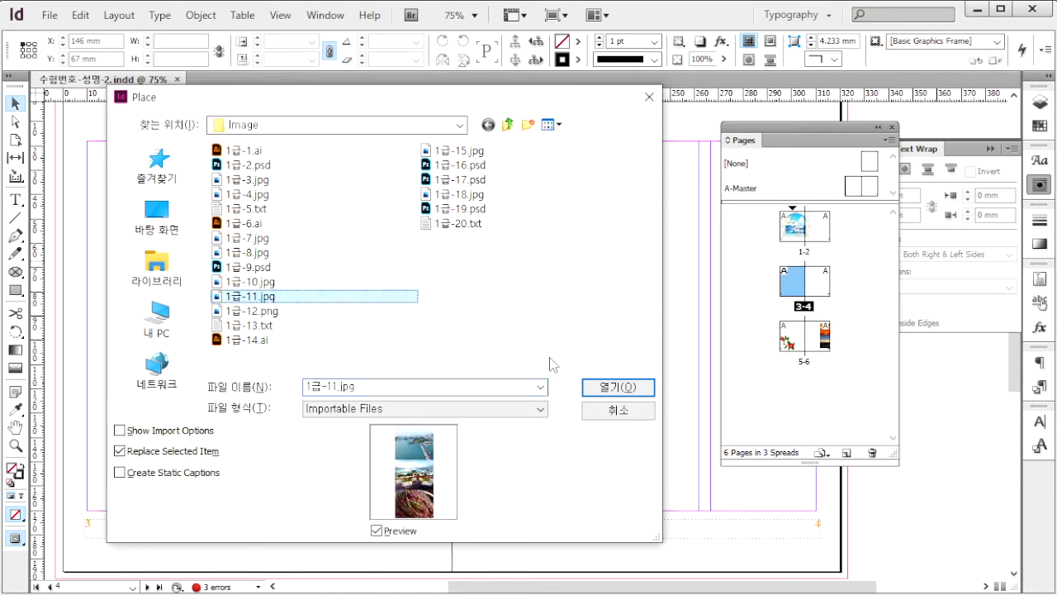
click(615, 388)
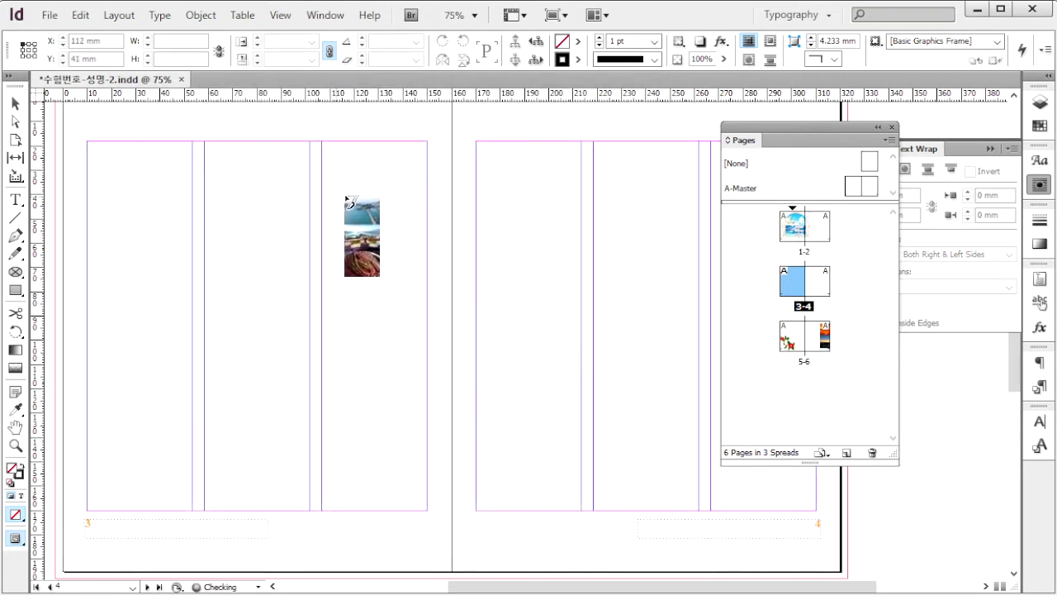
drag(311, 129, 430, 410)
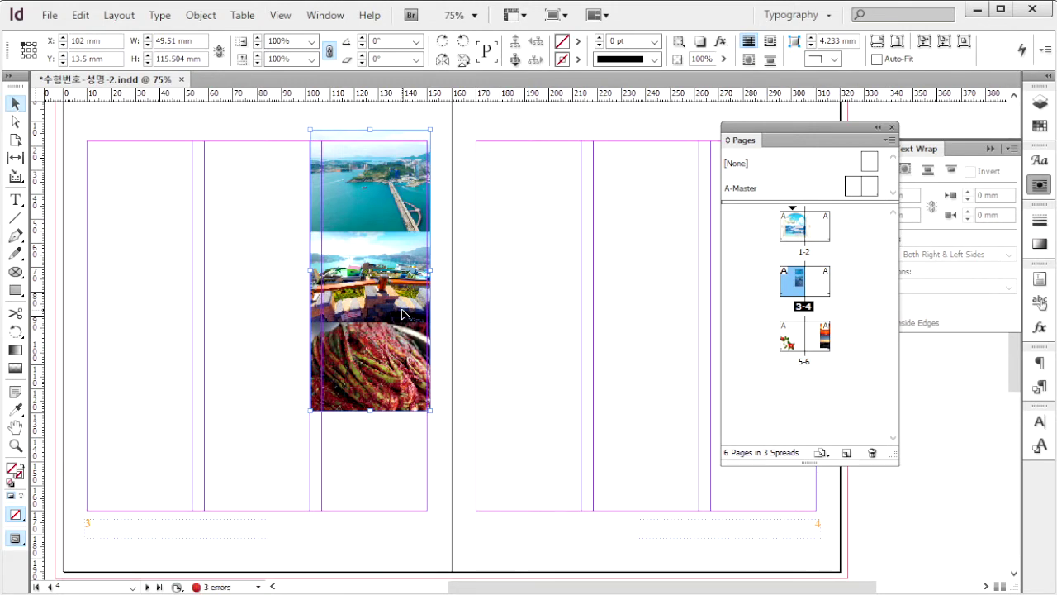
- Check the reference images 1급-204.jpg and 1급-203.jpg and draw a circular graphic frame about 43.5 mm across on page 3 at X 42, Y 25.5 mm
key(alt+Tab)
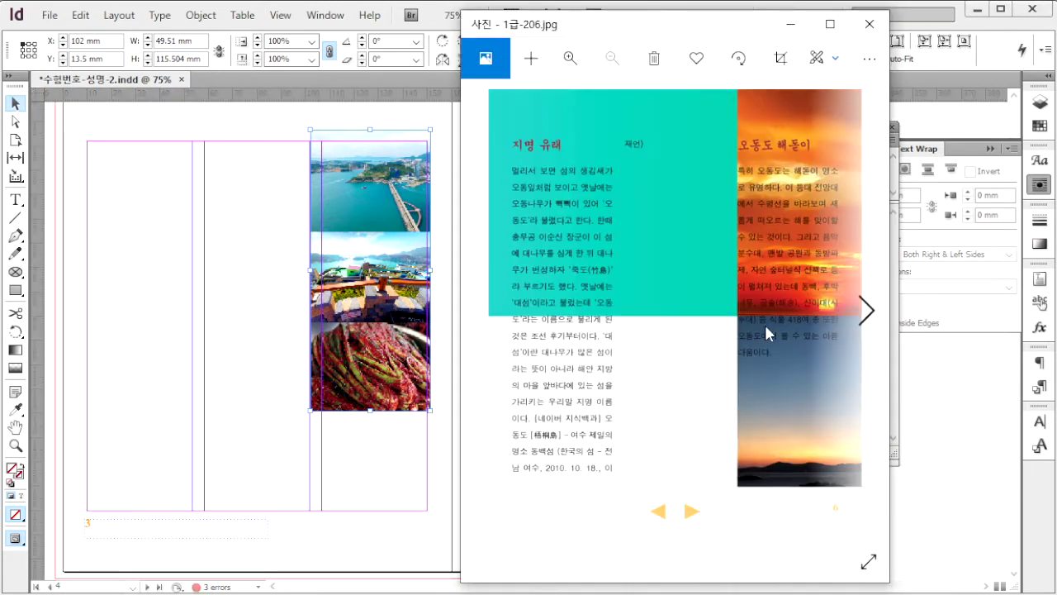
click(493, 308)
click(494, 308)
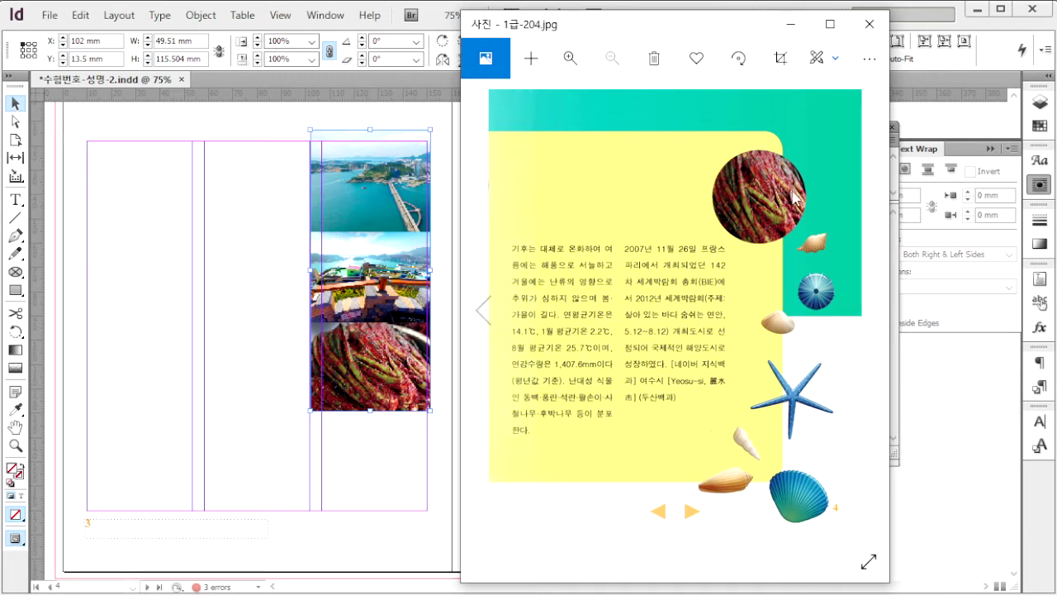
click(494, 318)
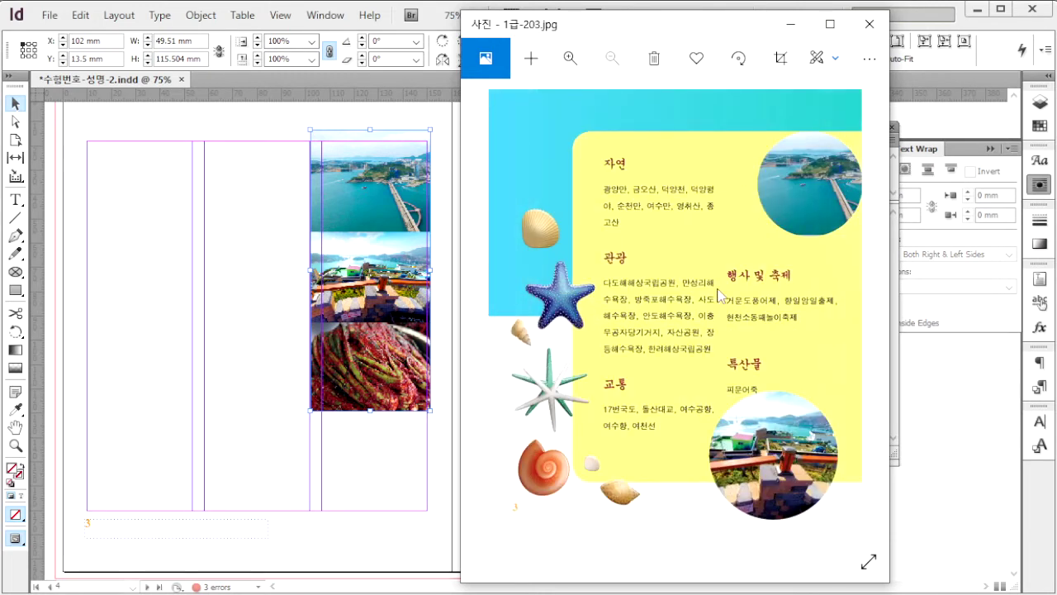
click(198, 296)
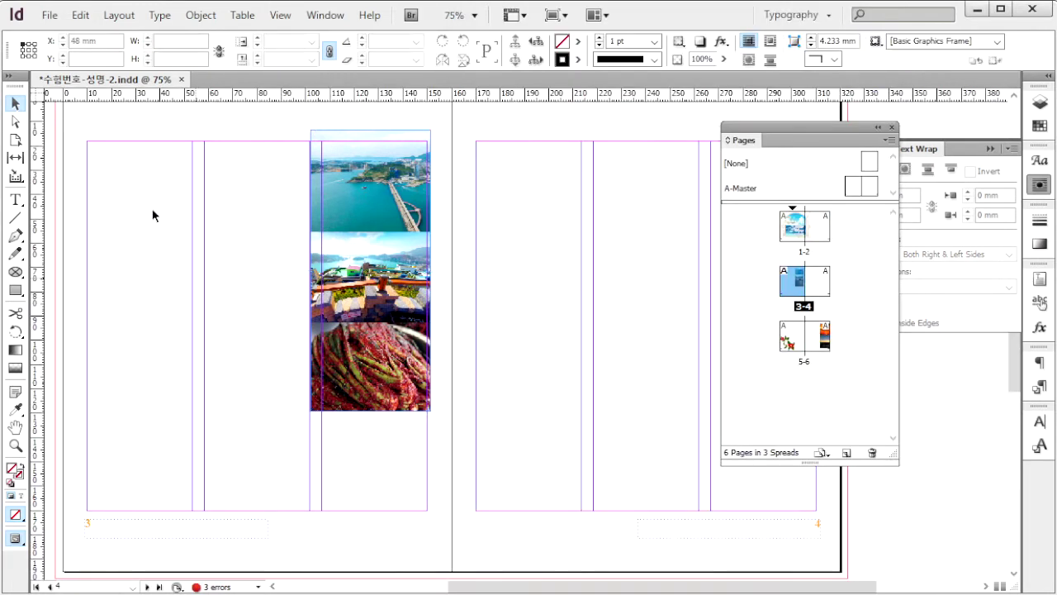
click(16, 272)
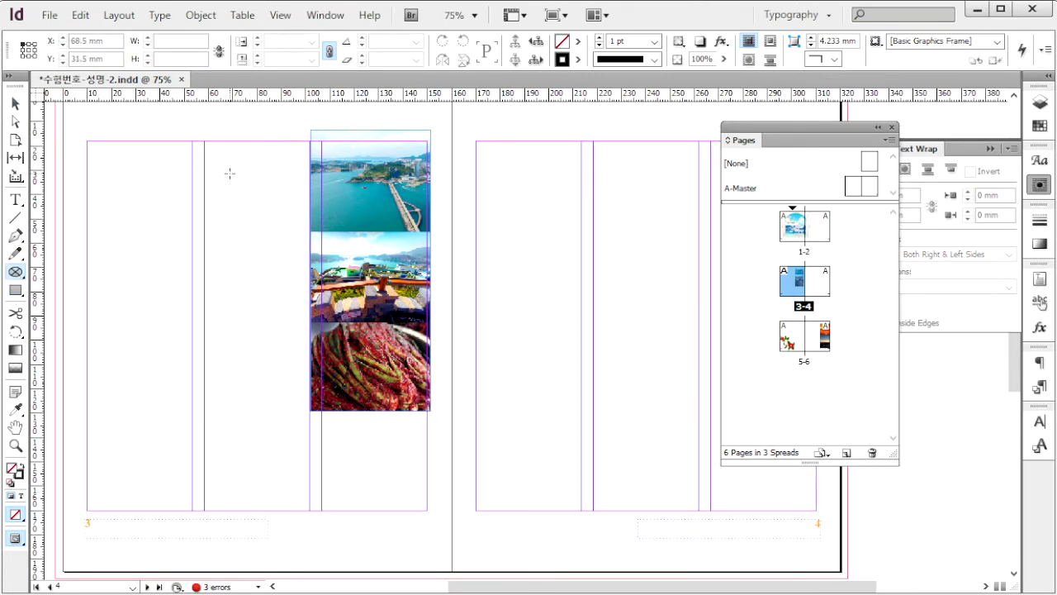
drag(165, 158, 270, 265)
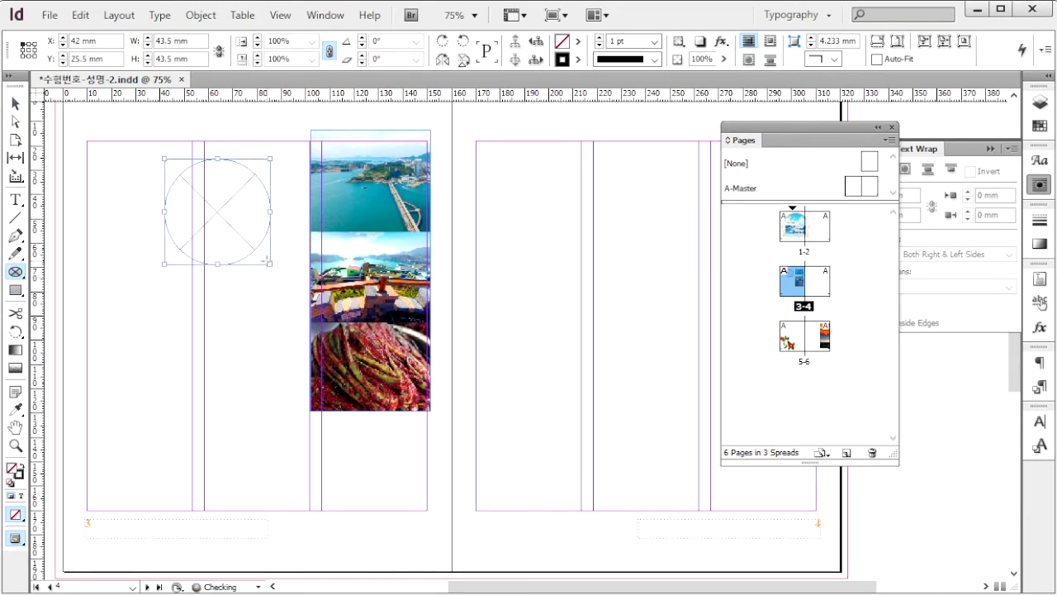
- Place 1급-11.jpg inside the circular frame on page 3 and shift the image within it towards the bridge scene
key(ctrl+d)
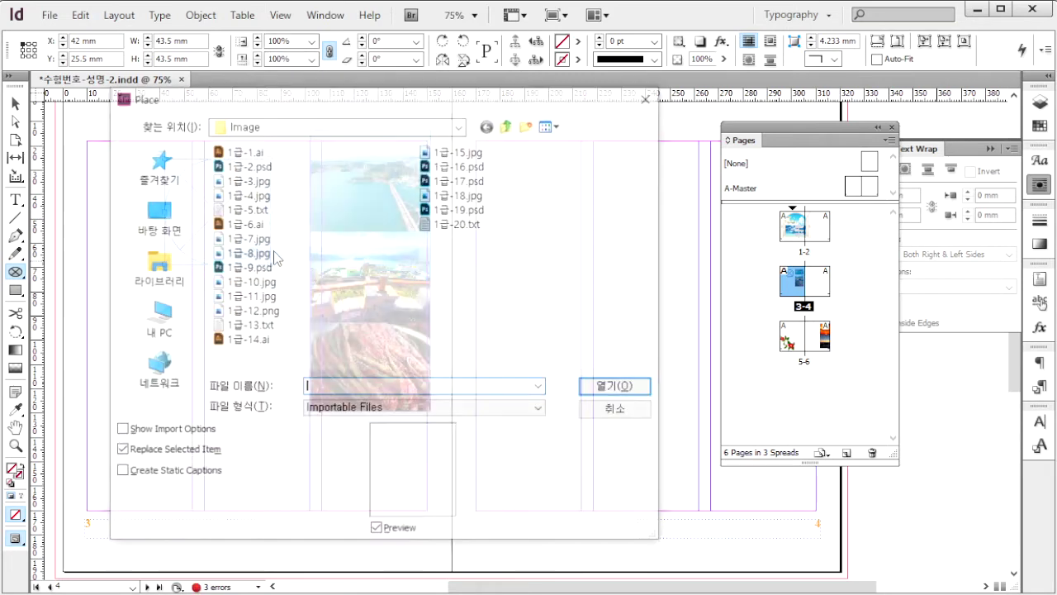
click(257, 296)
click(619, 390)
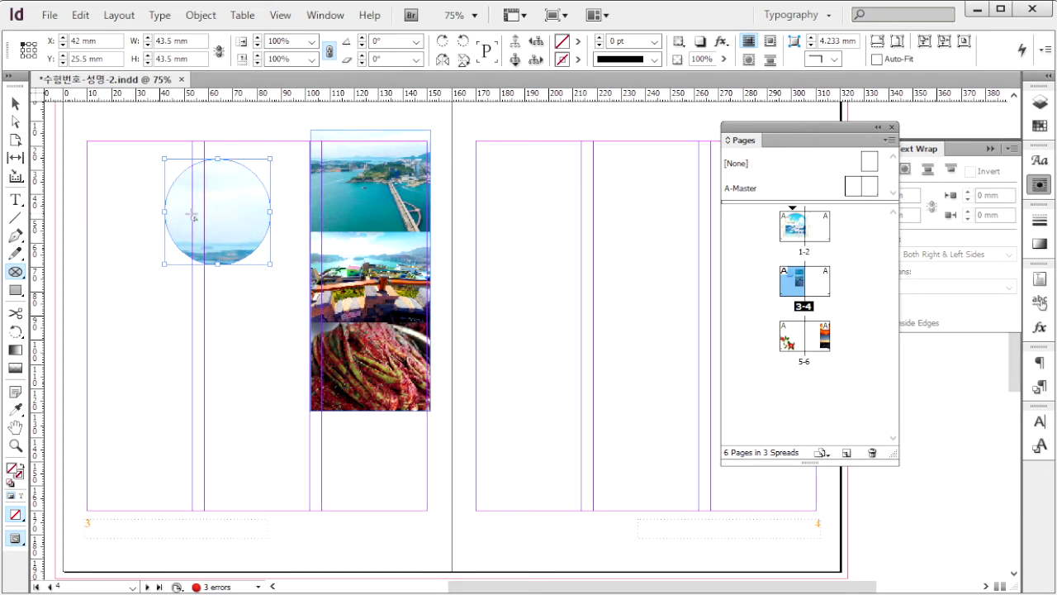
click(16, 104)
click(15, 122)
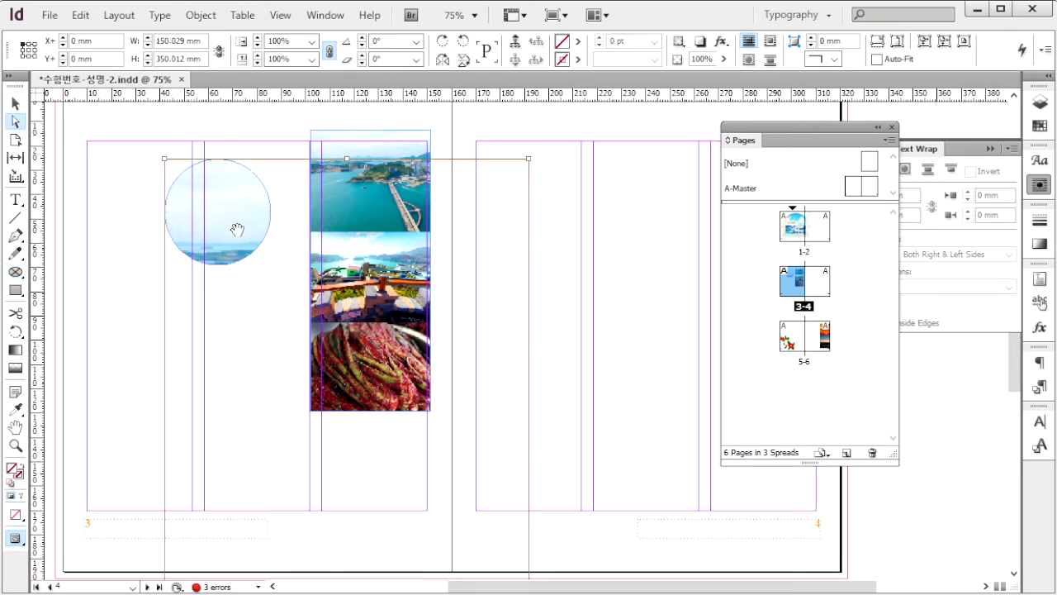
drag(237, 229, 197, 188)
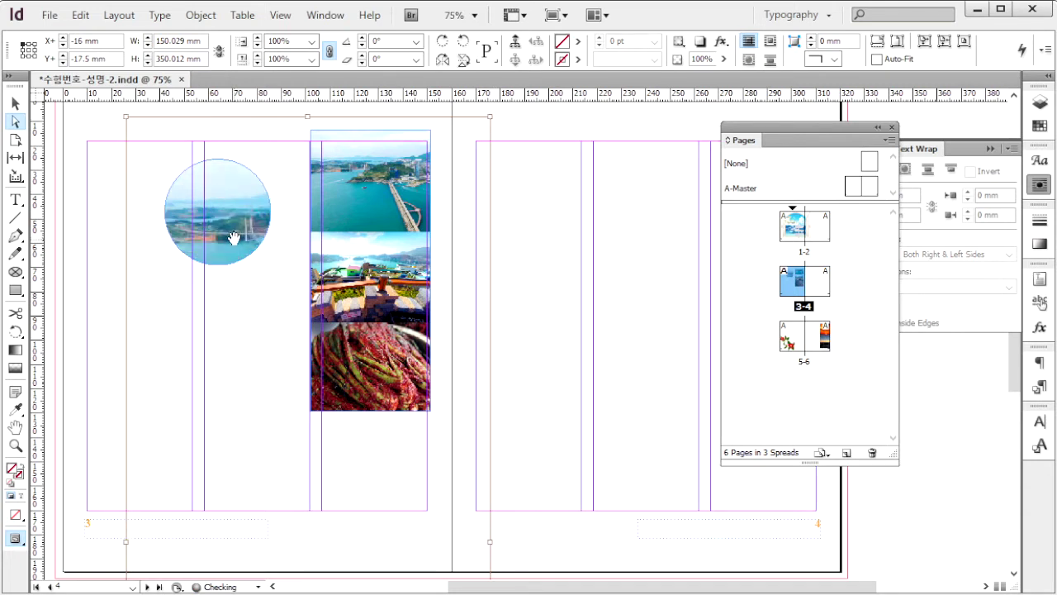
drag(234, 236, 235, 207)
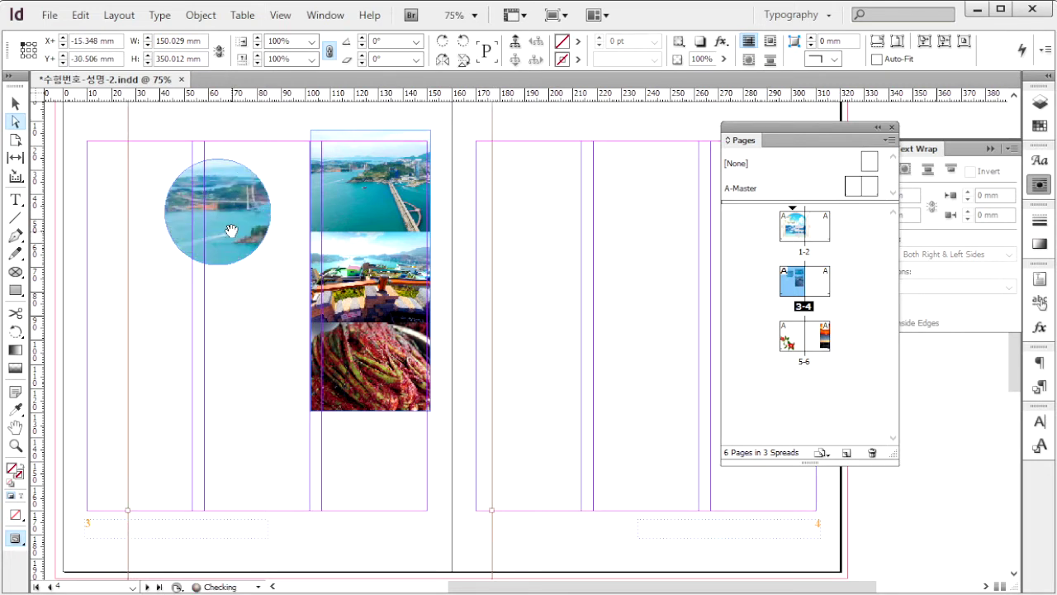
- Scale the image inside the circular frame down to about 101.4 × 236.5 mm and recentre its bridge scene
scroll(208, 502, up, 3)
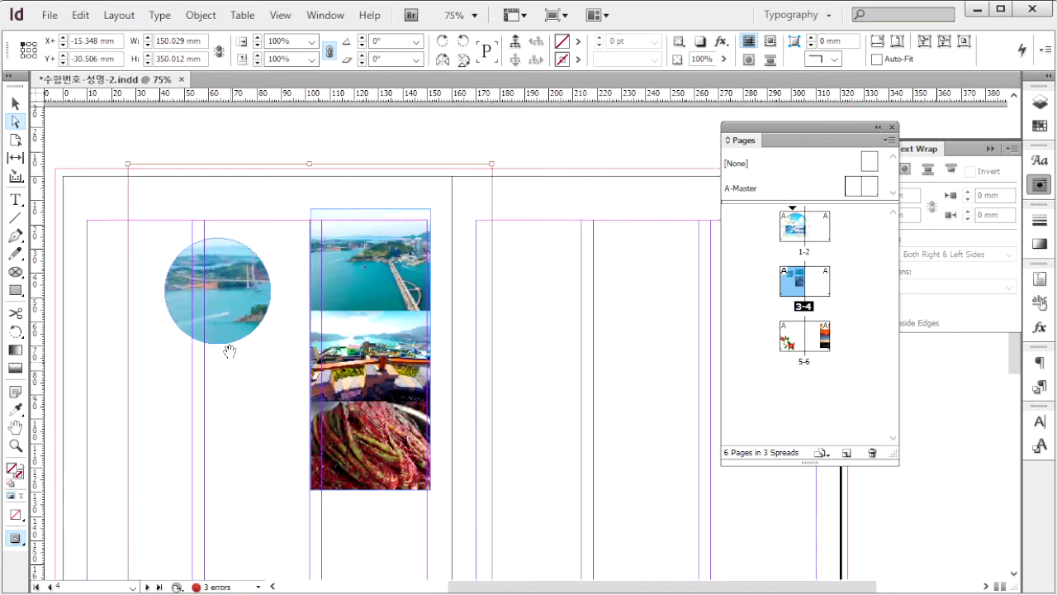
drag(125, 201, 208, 276)
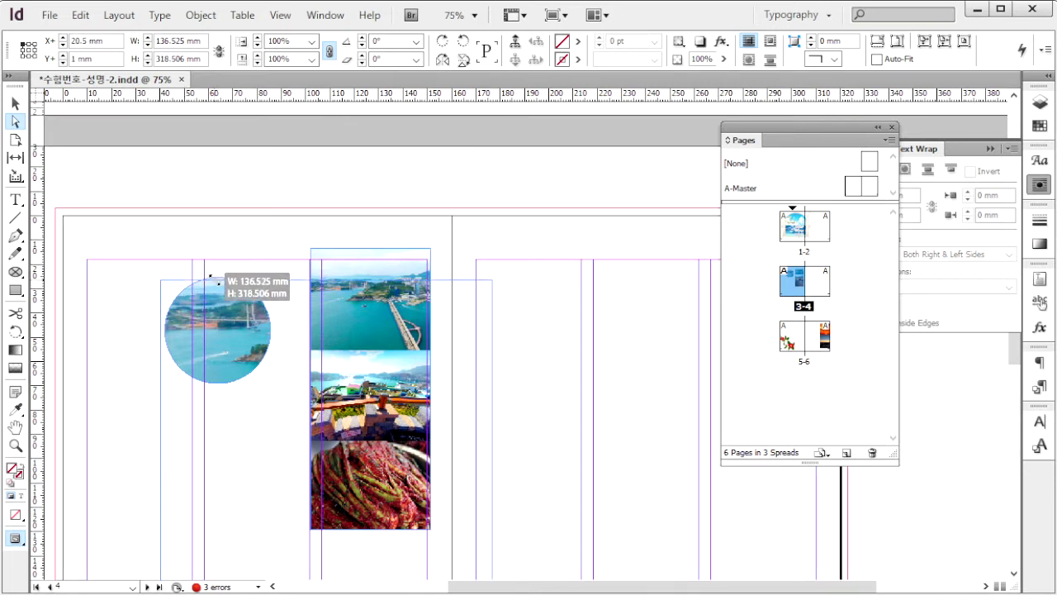
drag(231, 347, 245, 321)
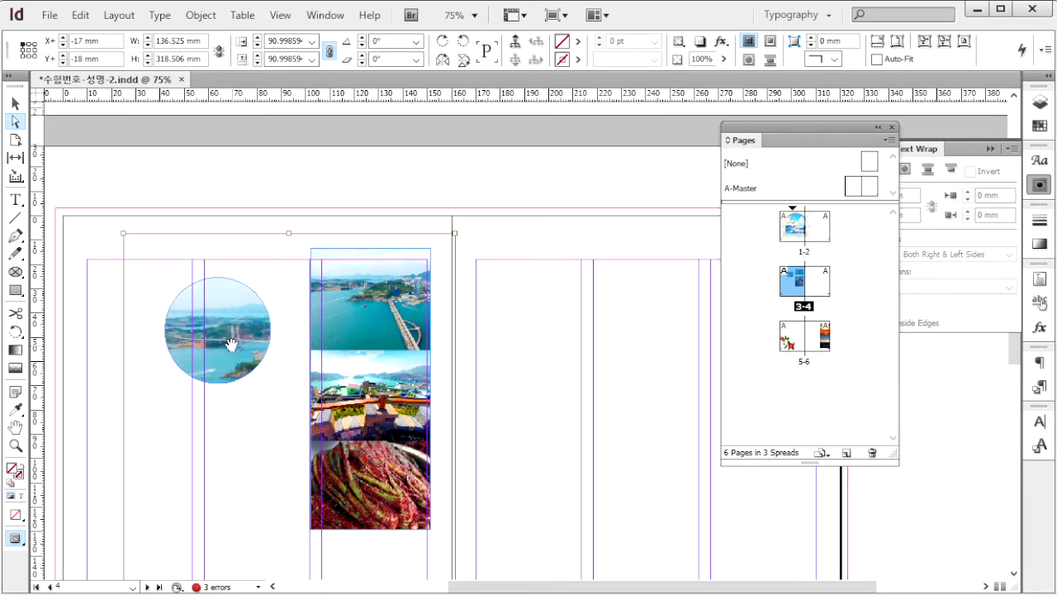
drag(124, 235, 206, 301)
drag(243, 344, 221, 307)
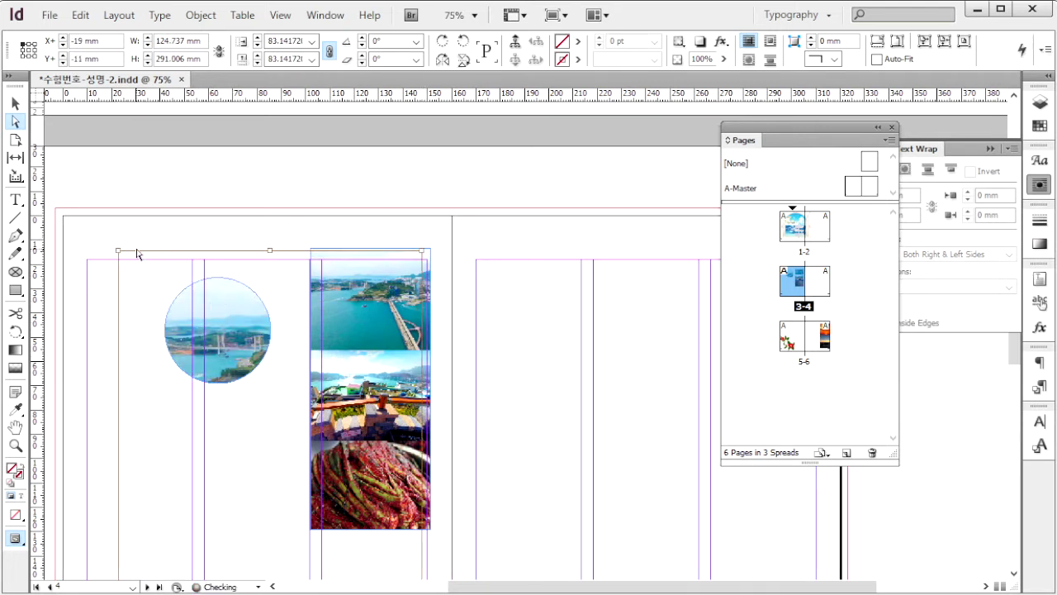
drag(116, 247, 142, 308)
drag(239, 351, 200, 275)
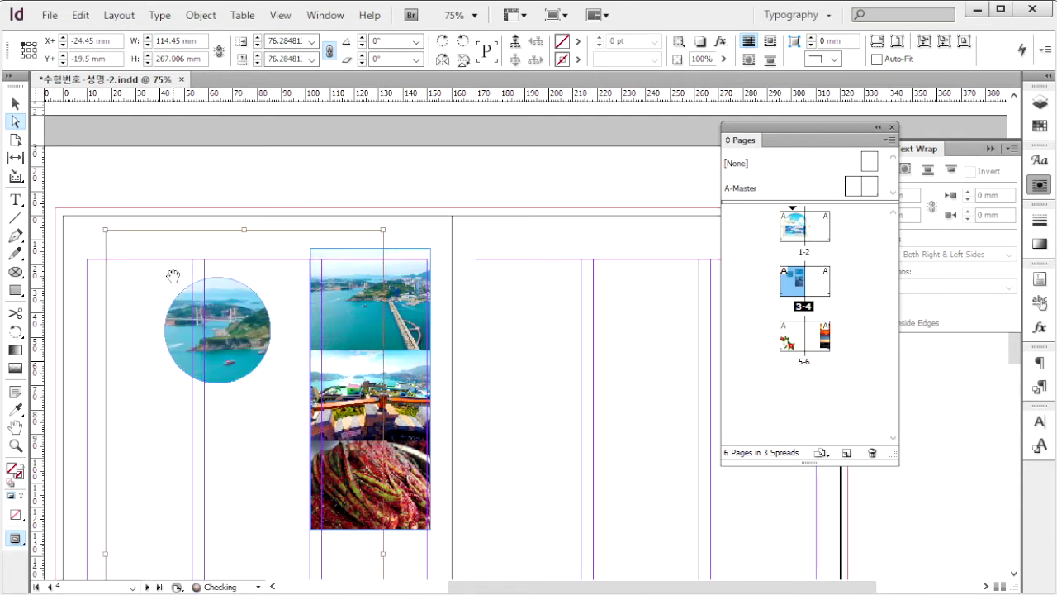
drag(106, 230, 175, 294)
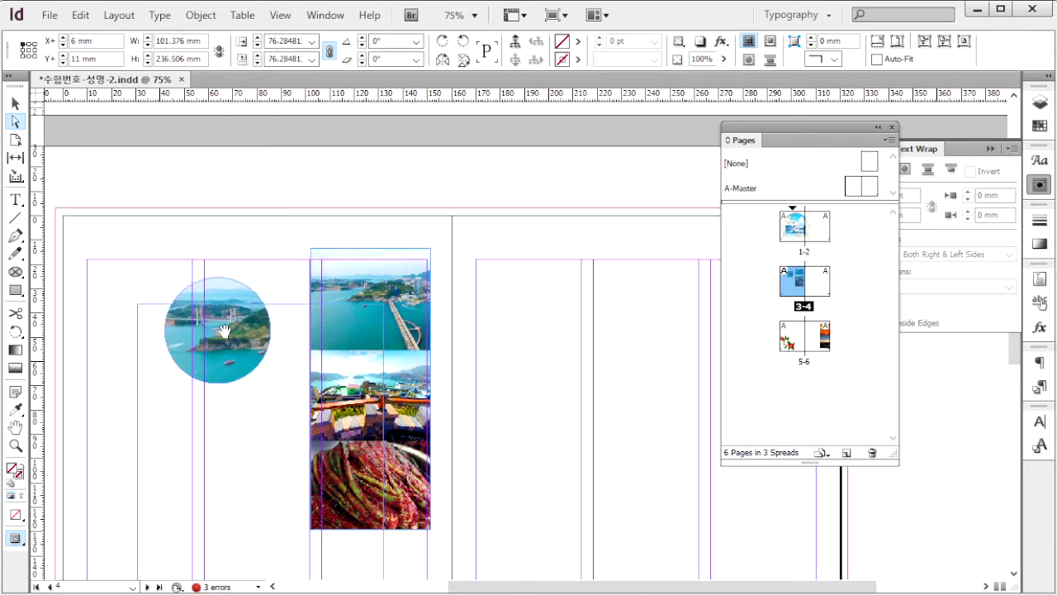
drag(235, 353, 201, 294)
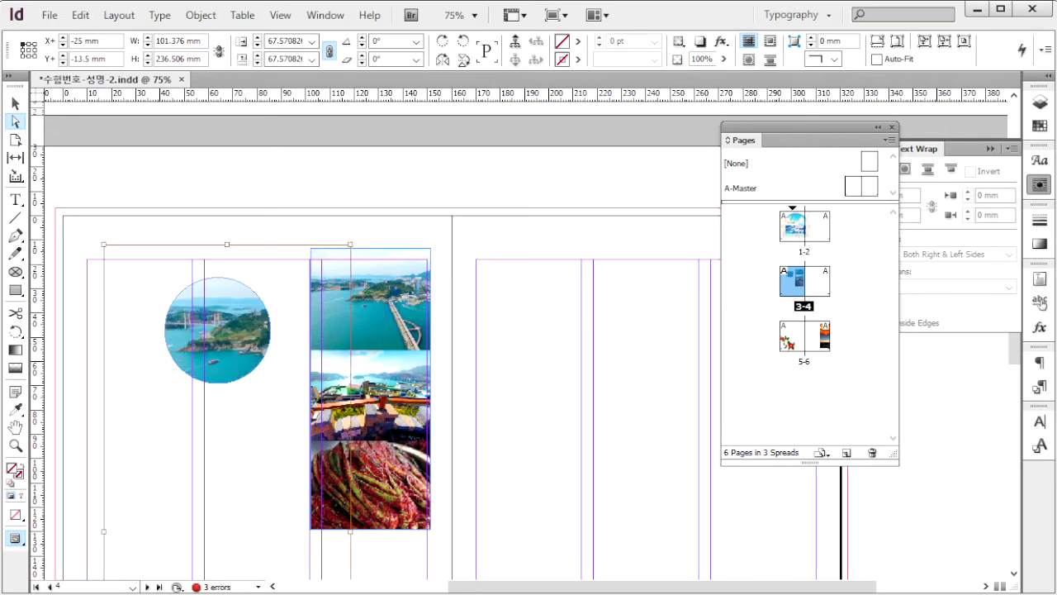
- Compare the circular picture with 1급-203.jpg and scale its image down further to about 85.1 × 198.5 mm
key(alt+Tab)
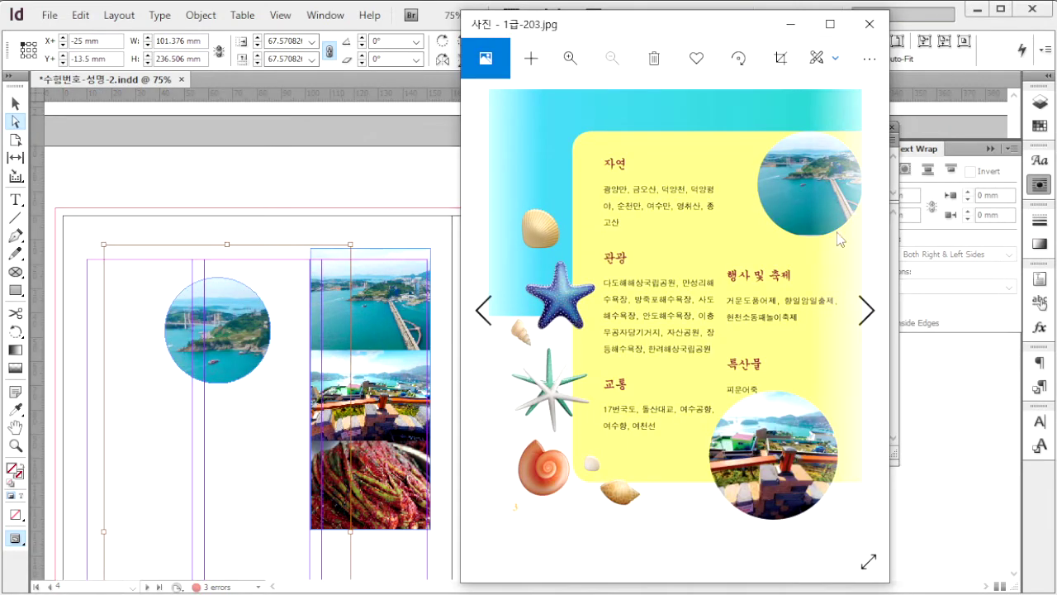
key(alt+Tab)
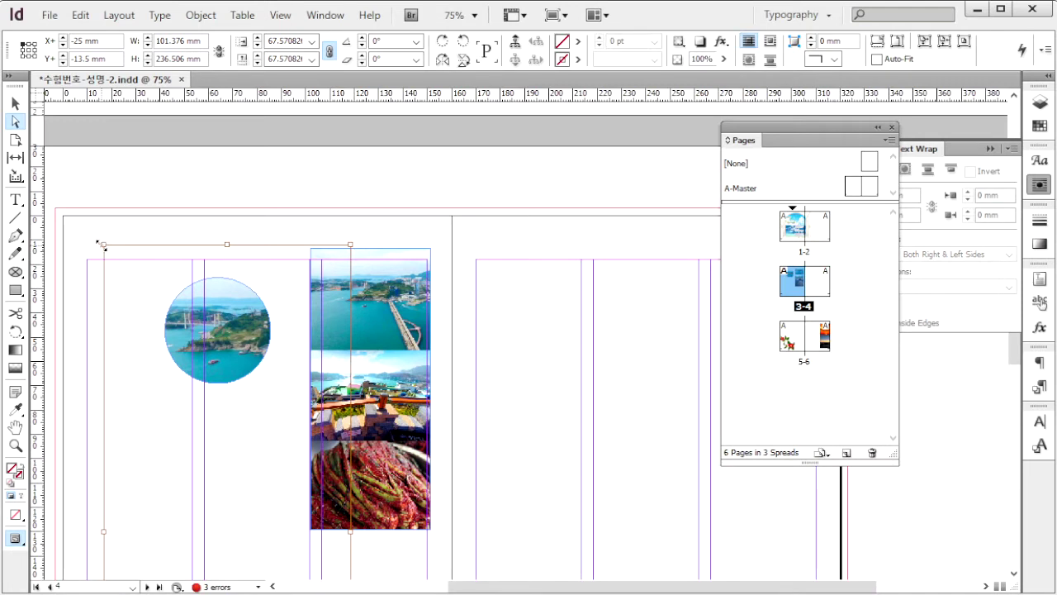
drag(98, 243, 124, 286)
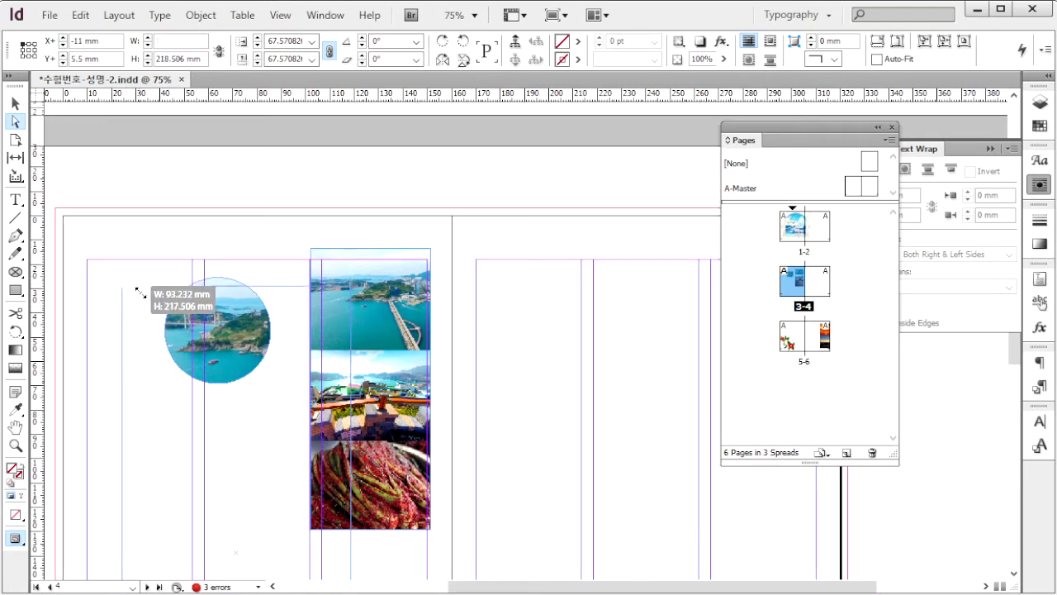
drag(220, 338, 191, 285)
click(216, 329)
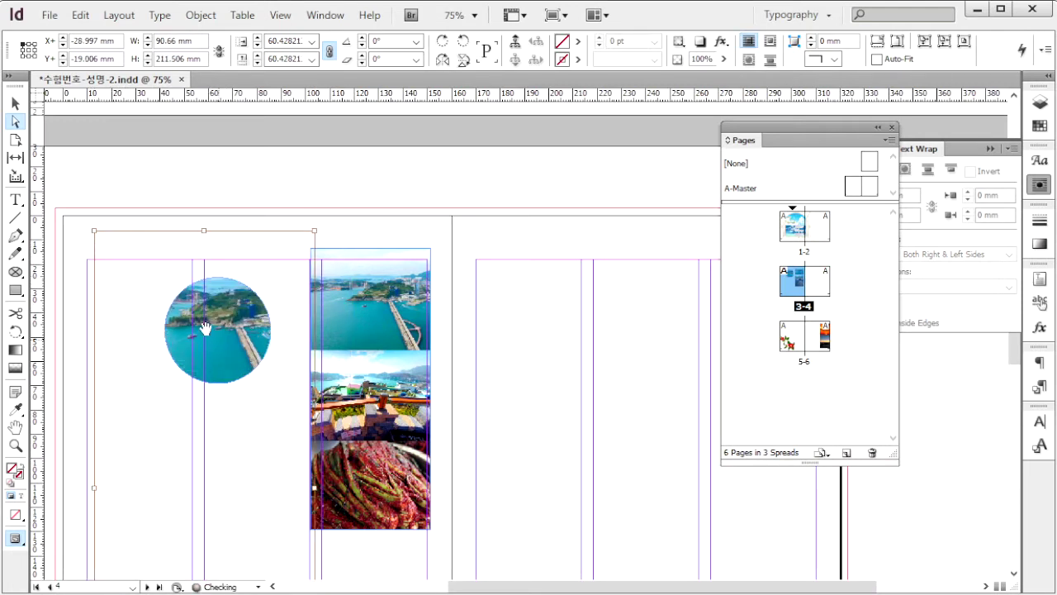
drag(93, 230, 132, 256)
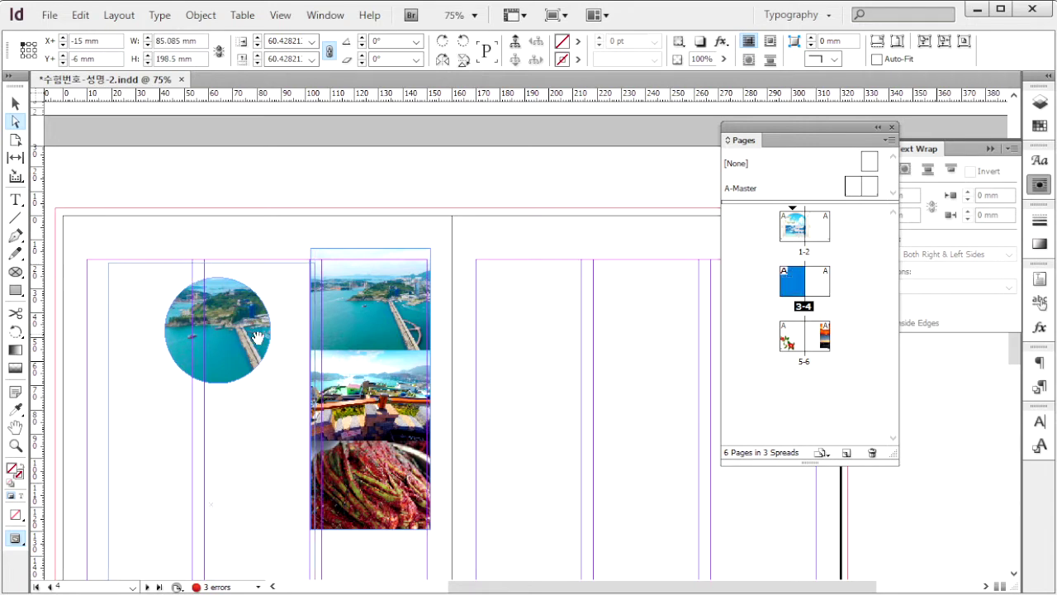
- Check the circle against 1급-203.jpg and delete the rectangular 1급-11.jpg frame from page 3
click(565, 223)
click(474, 15)
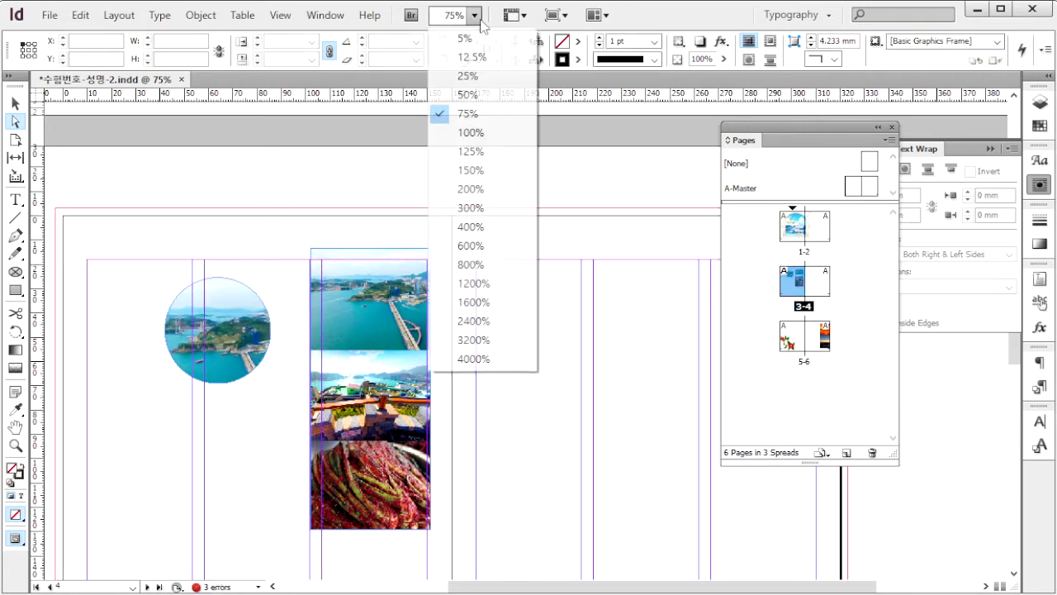
click(470, 94)
scroll(495, 314, down, 2)
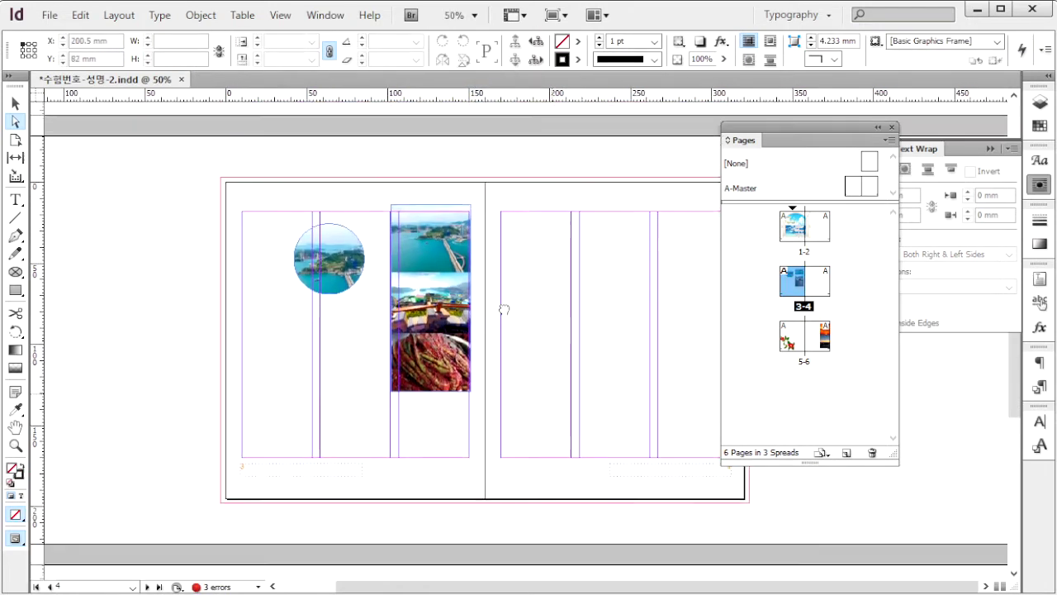
key(alt+Tab)
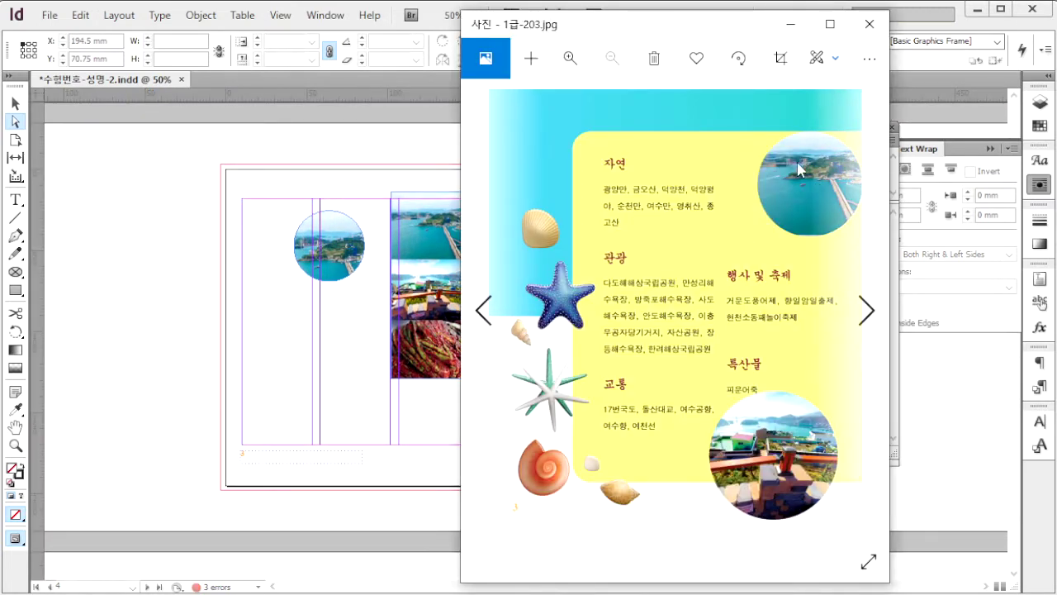
click(345, 414)
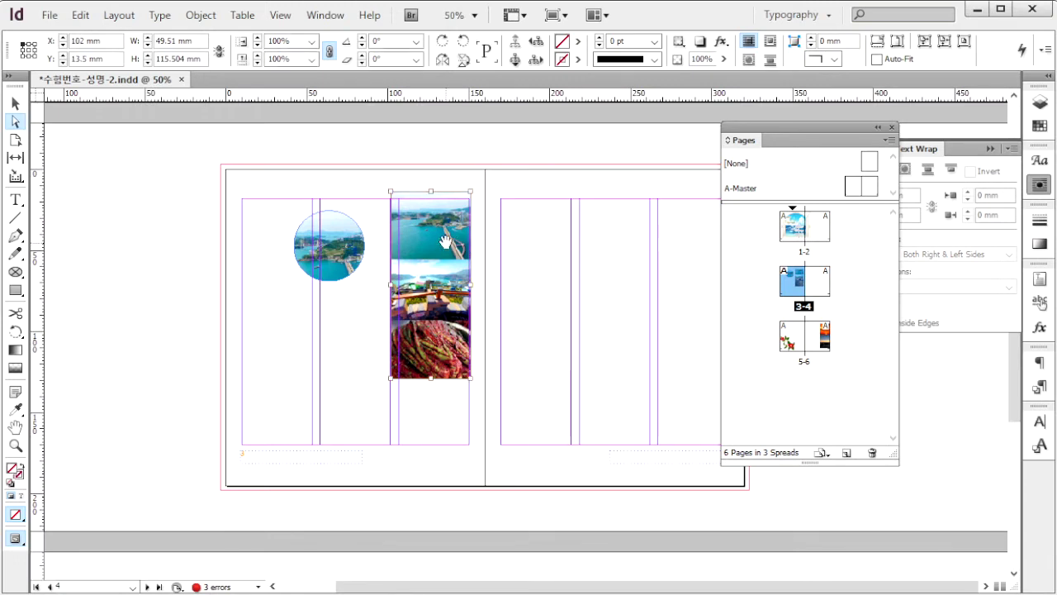
click(462, 212)
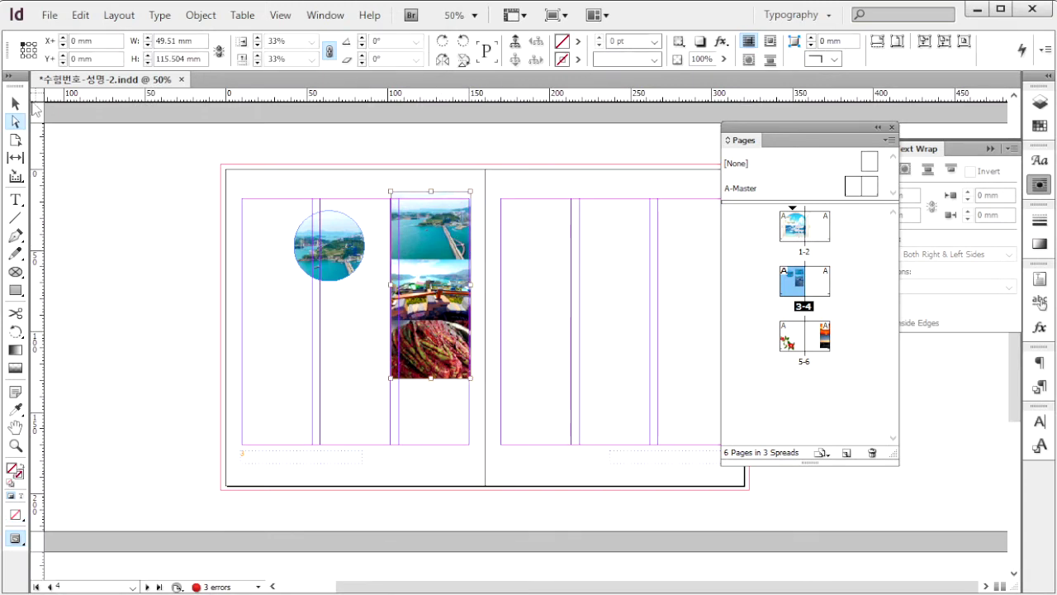
click(15, 106)
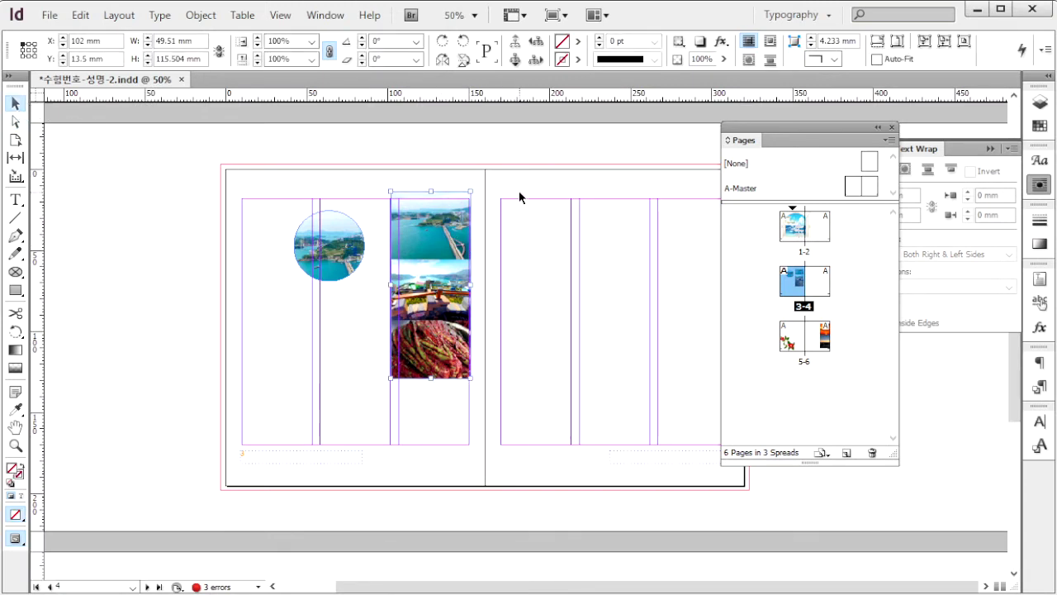
key(Delete)
- Arrange two circular pictures on page 3 per 1급-203.jpg, moving one to X 93.25, Y 15.25 mm and a copy to X 87.25, Y 129.25 mm
click(336, 252)
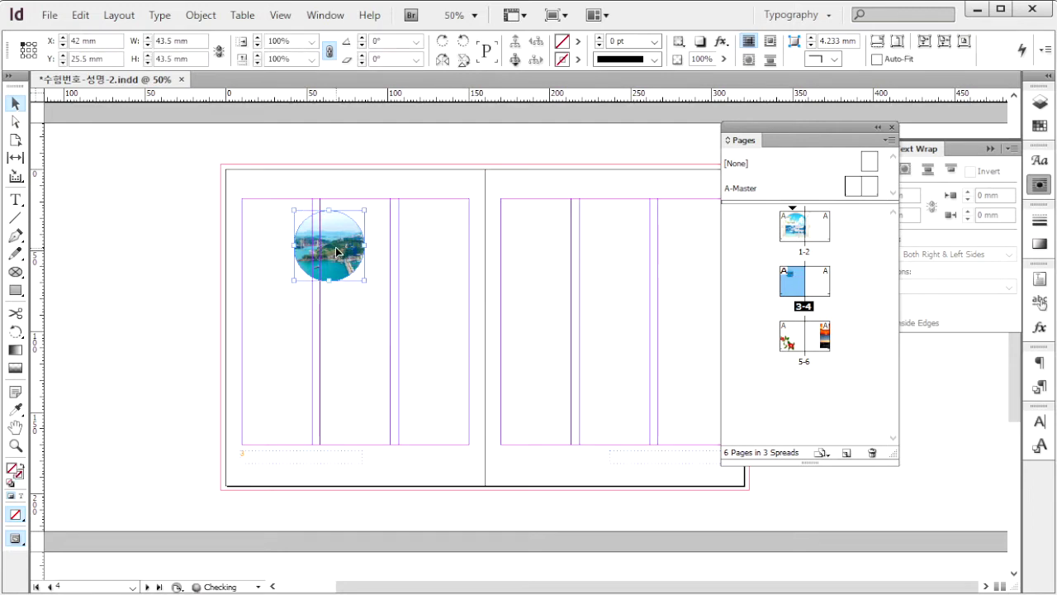
key(alt+Tab)
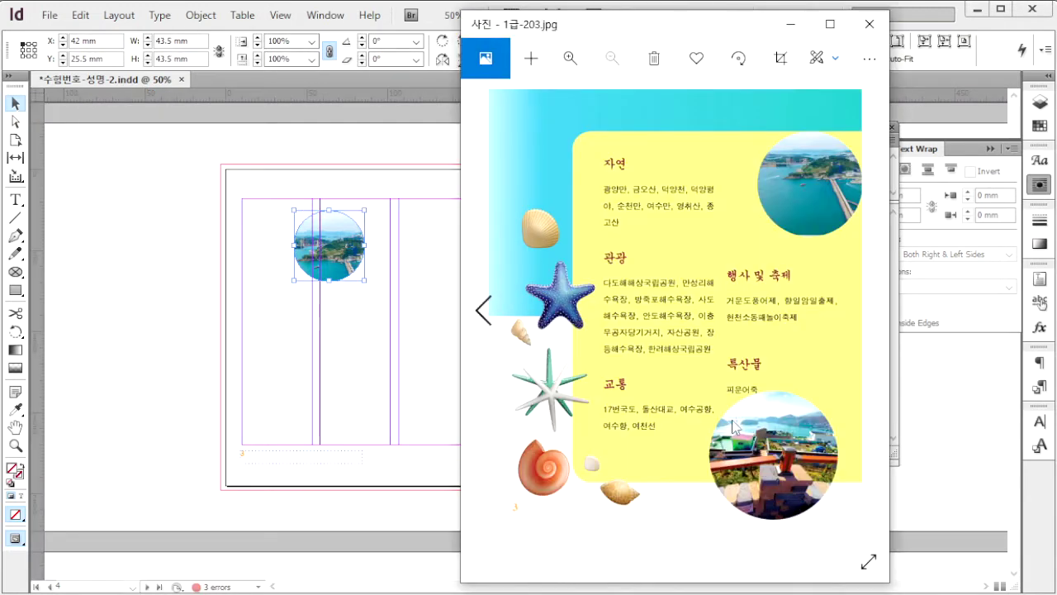
click(360, 307)
drag(326, 243, 425, 420)
key(alt+Tab)
click(313, 386)
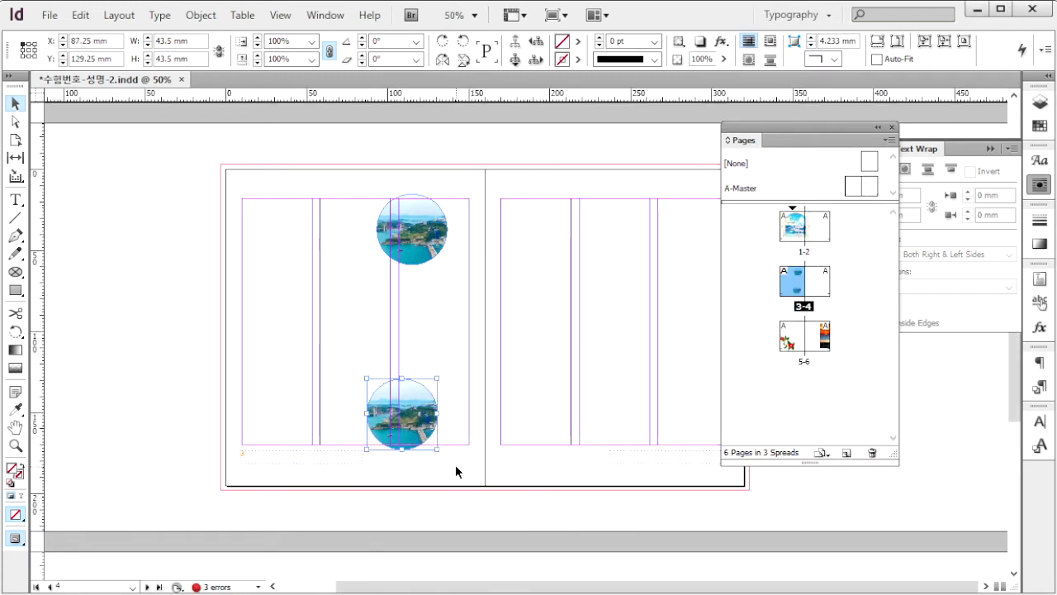
- Enlarge the lower circular frame on page 3 and shift its image to the middle terrace scene
drag(437, 448, 445, 459)
key(ctrl+z)
mouse_move(420, 417)
mouse_down()
mouse_move(385, 397)
mouse_move(418, 438)
mouse_move(421, 419)
mouse_move(407, 416)
mouse_up()
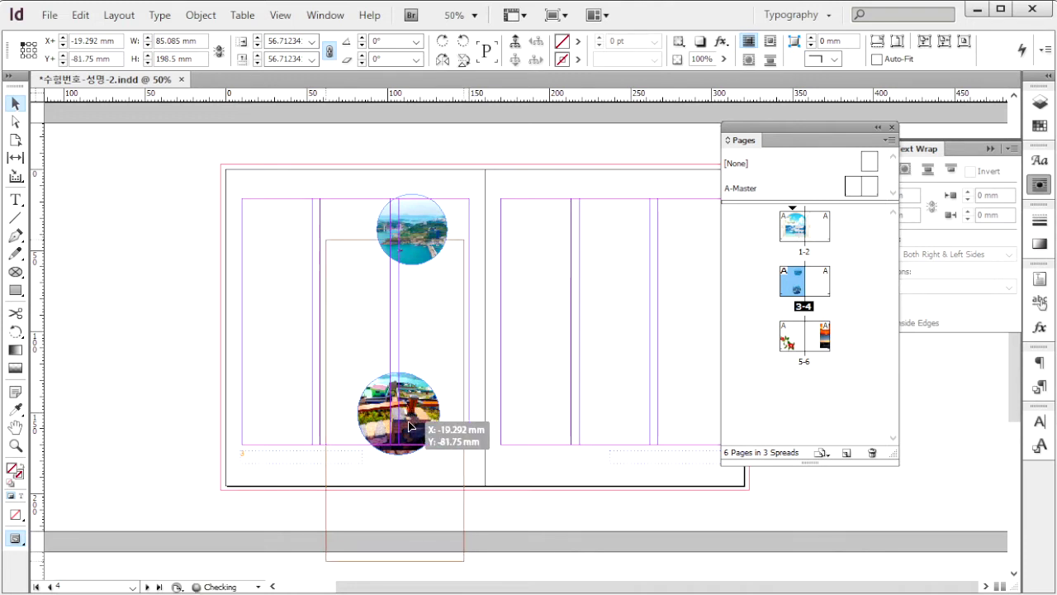
- Copy the upper circular picture to page 4 at about X 261.7, Y 18 mm and clear the panels away from that page
click(427, 210)
key(Escape)
scroll(501, 248, down, 1)
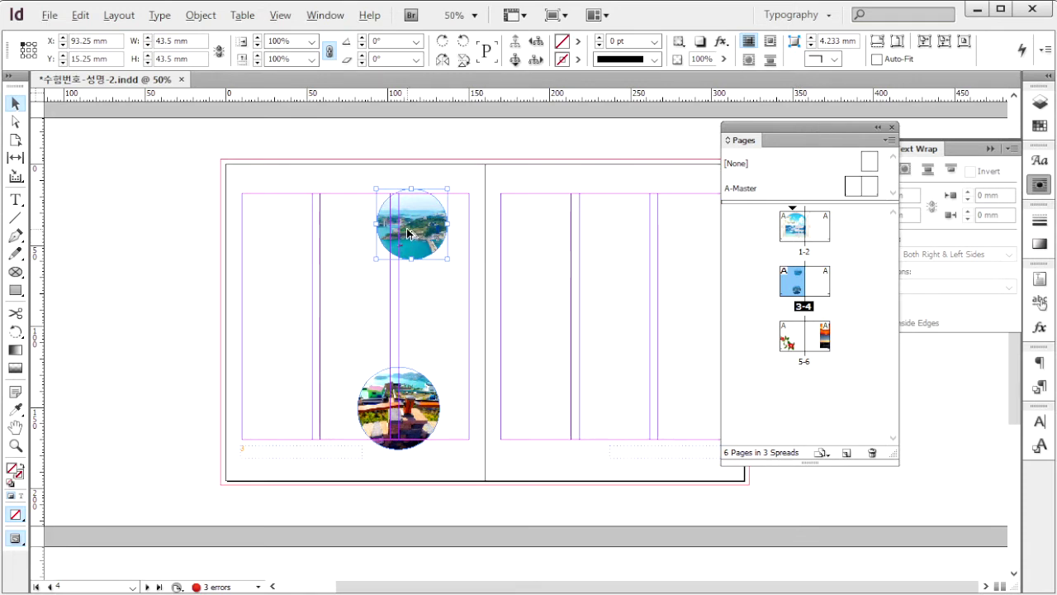
drag(407, 234, 685, 236)
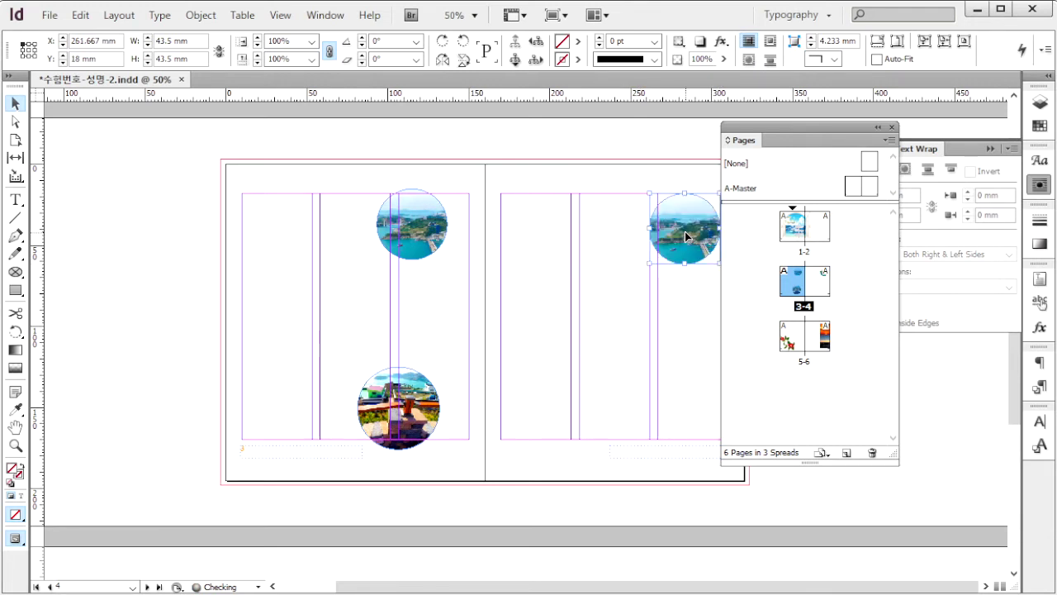
drag(850, 129, 928, 132)
click(1051, 187)
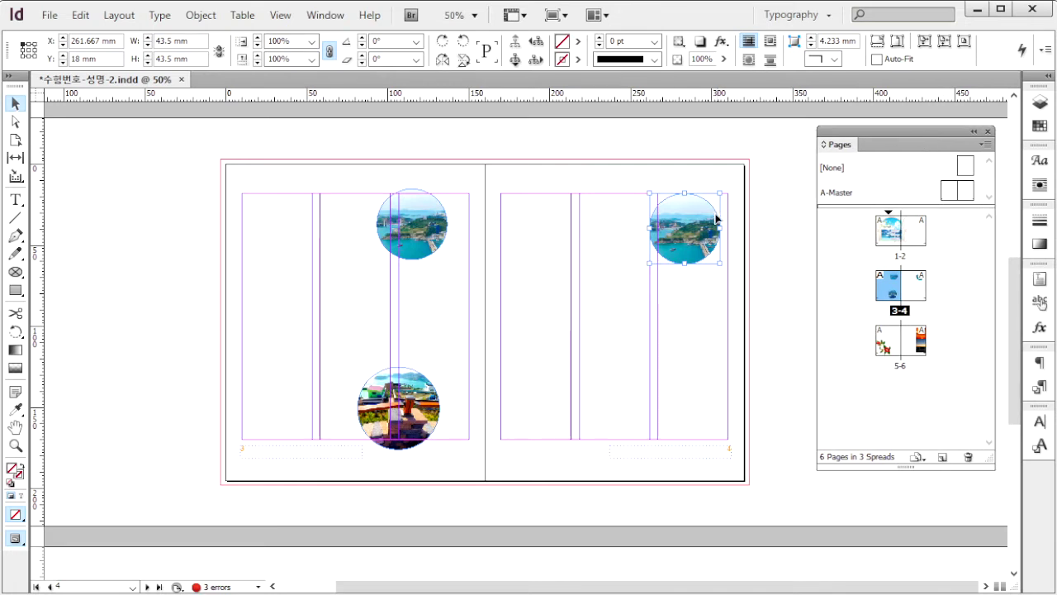
- Shift the image inside the page 4 circle to the red kimchi scene, at an offset of about X -26.8, Y -150.5 mm
click(676, 225)
mouse_move(684, 229)
mouse_down()
mouse_move(677, 241)
mouse_move(702, 264)
mouse_move(696, 242)
mouse_up()
click(694, 242)
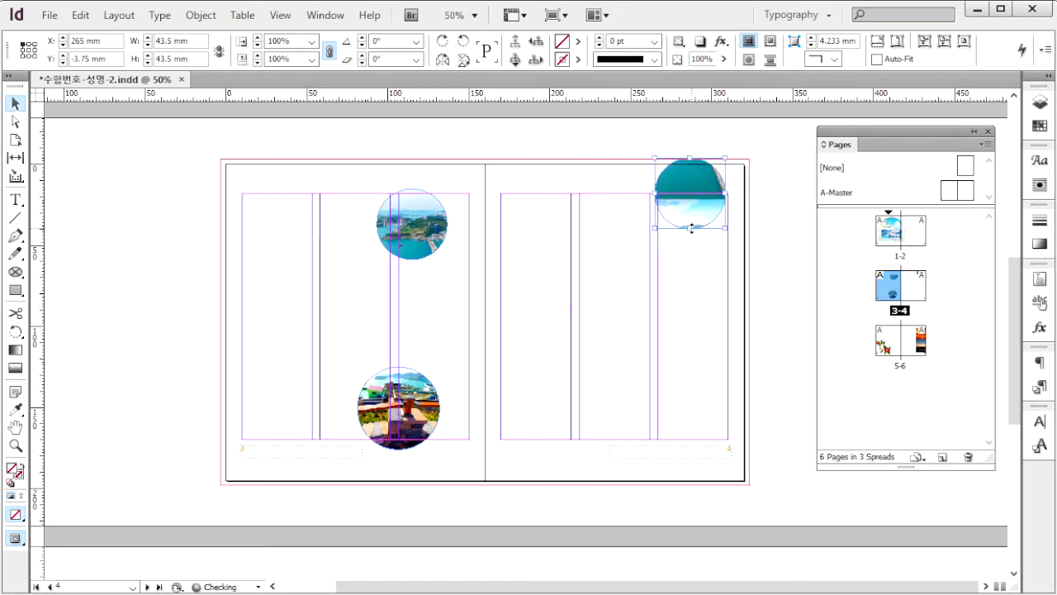
click(683, 237)
mouse_move(686, 224)
mouse_down()
mouse_move(689, 212)
mouse_move(690, 234)
mouse_up()
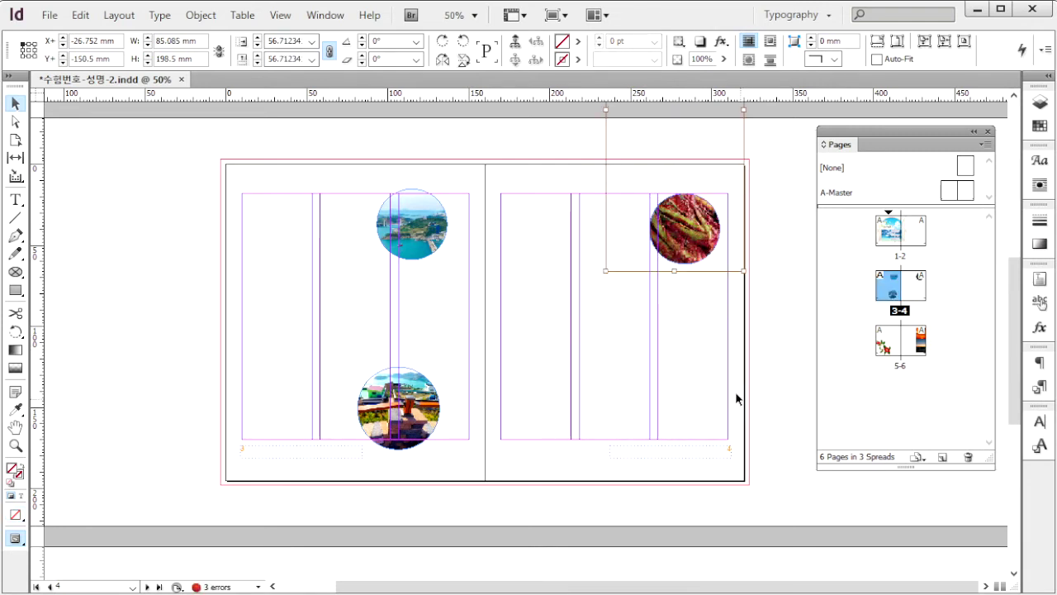
- Place 1급-12.png from the Image folder across the page 3–4 spread, about 219 mm square
click(706, 390)
key(ctrl+d)
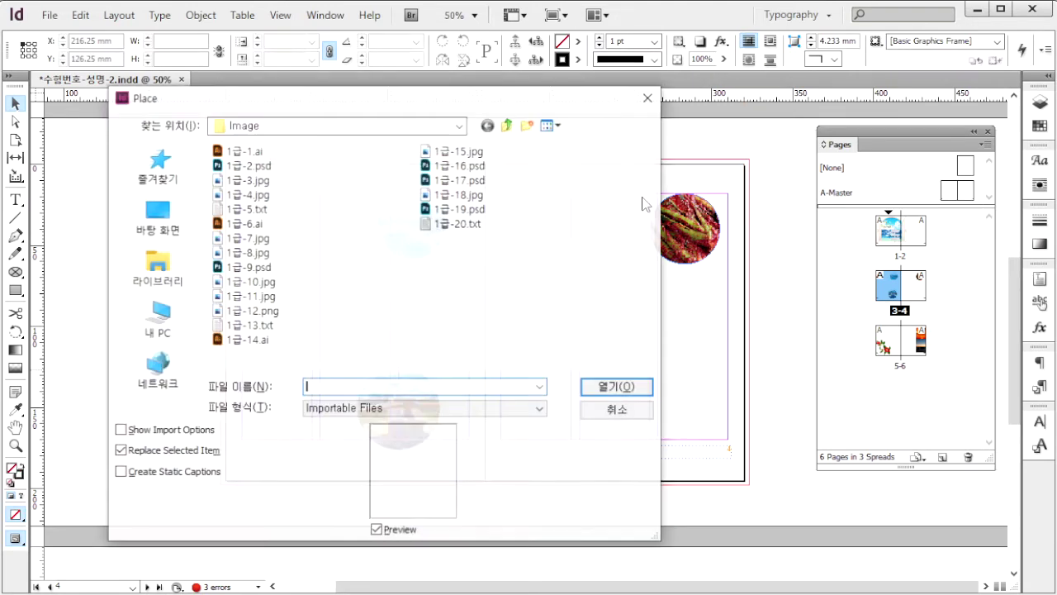
click(247, 311)
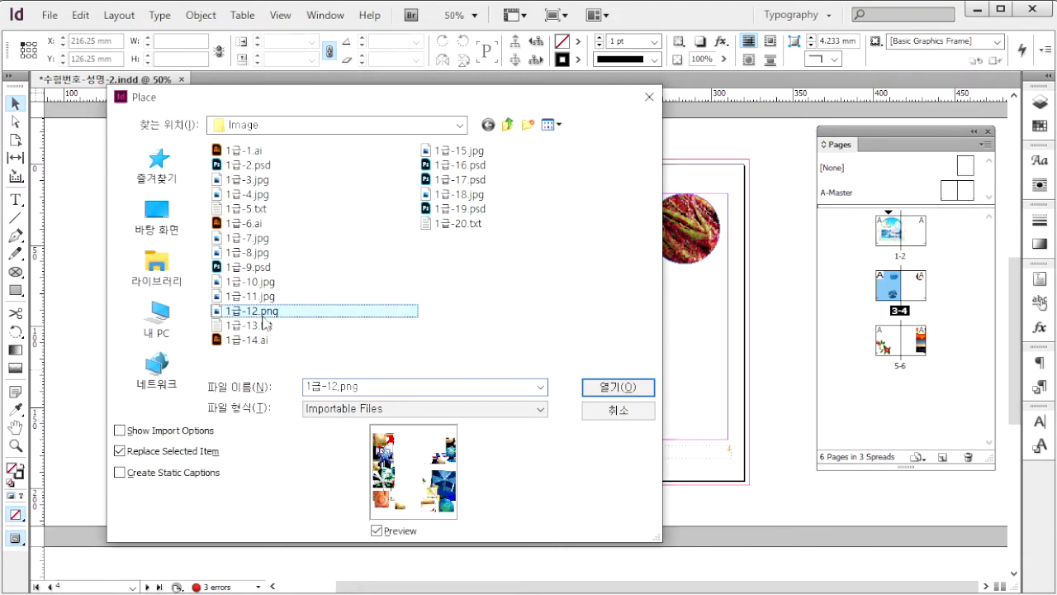
click(611, 386)
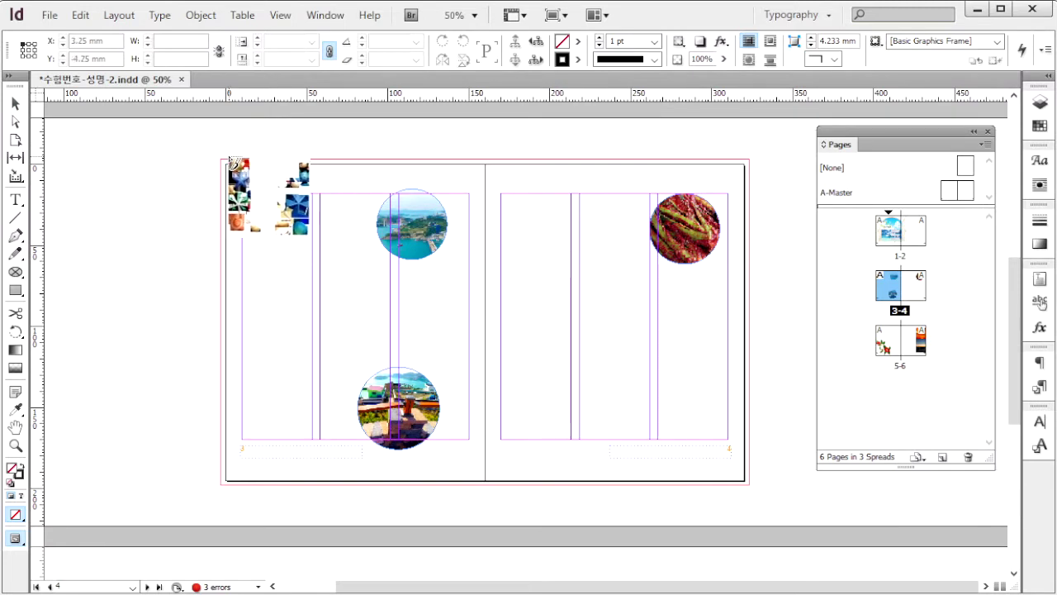
drag(219, 154, 570, 454)
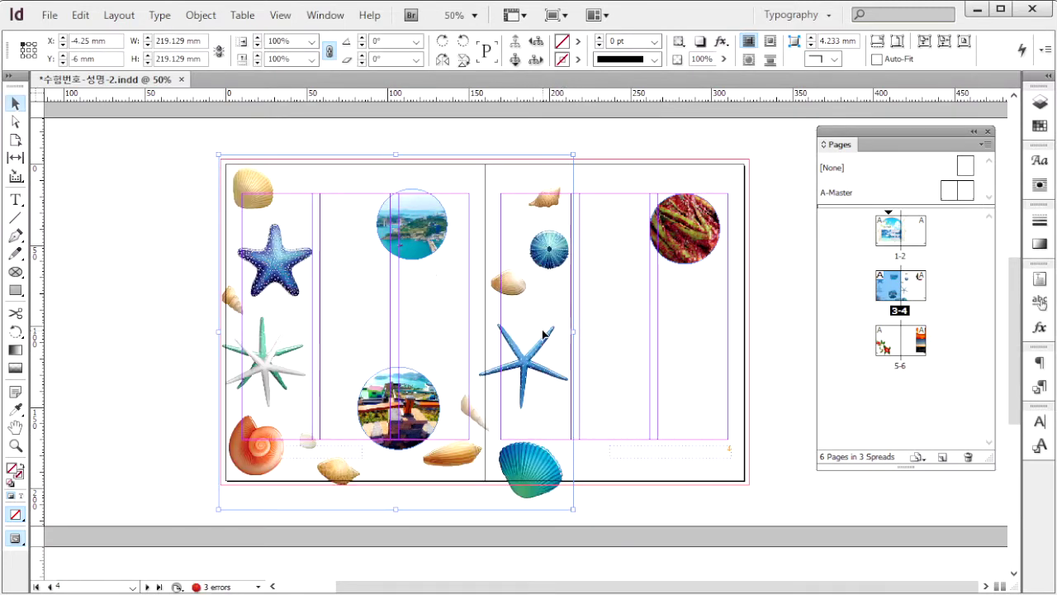
- Scale the seashell picture to about 160 mm square per 1급-203.jpg and move it to about X 4, Y 38 mm
key(alt+Tab)
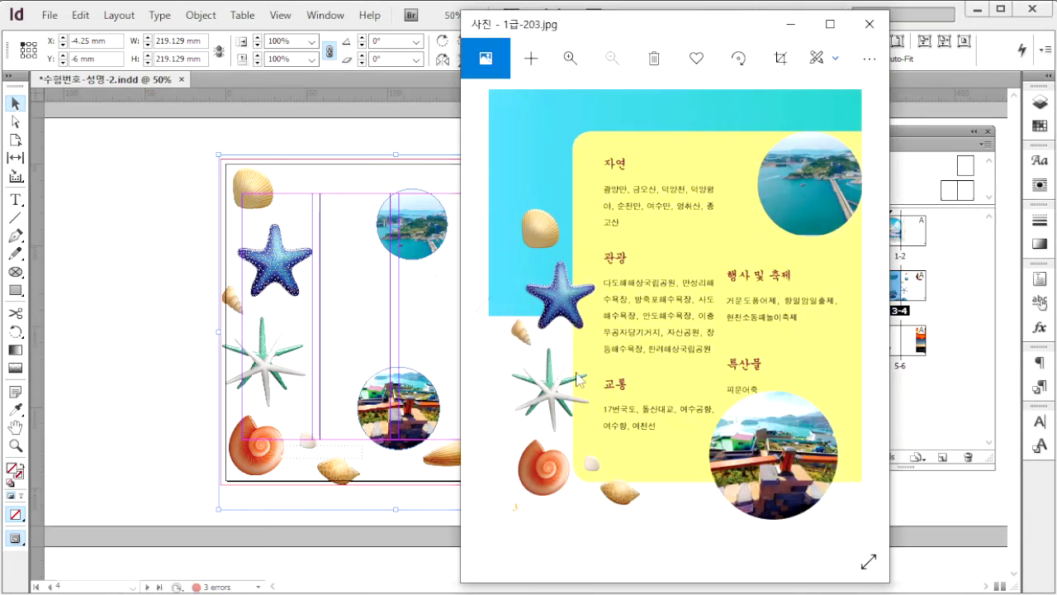
click(399, 285)
drag(573, 155, 477, 277)
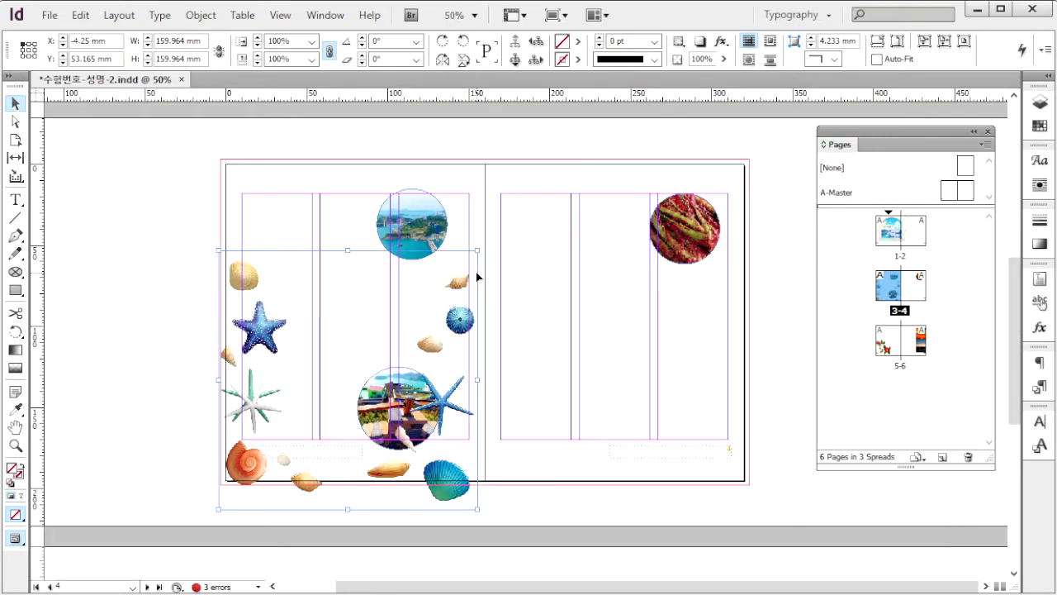
drag(269, 334, 282, 311)
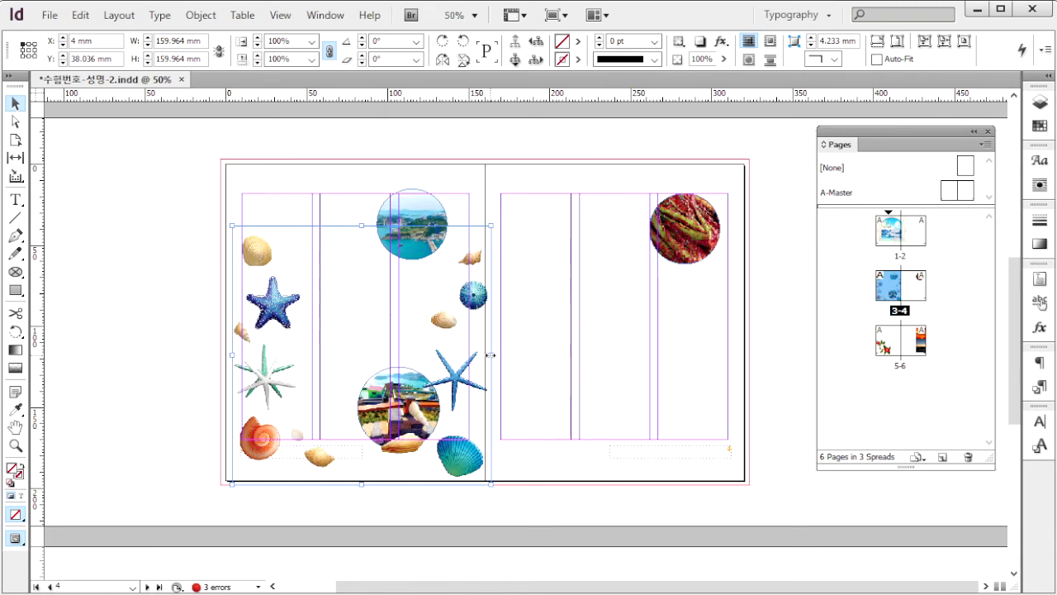
- Crop the seashell frame on page 3 to 72 mm wide and copy it to page 4's outer edge, showing the image's right-hand shells
drag(490, 354, 348, 354)
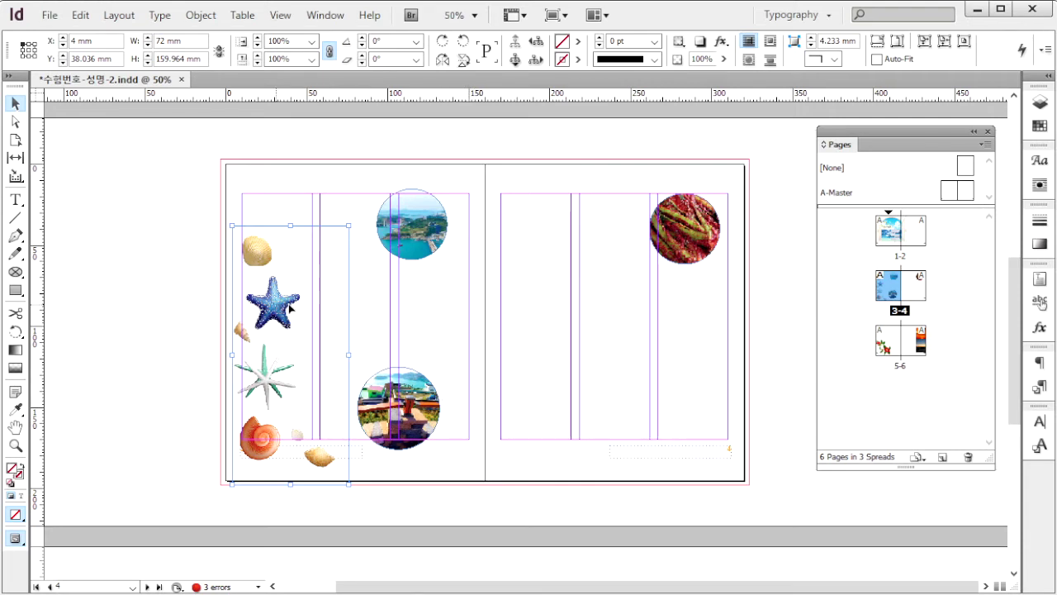
drag(289, 307, 560, 374)
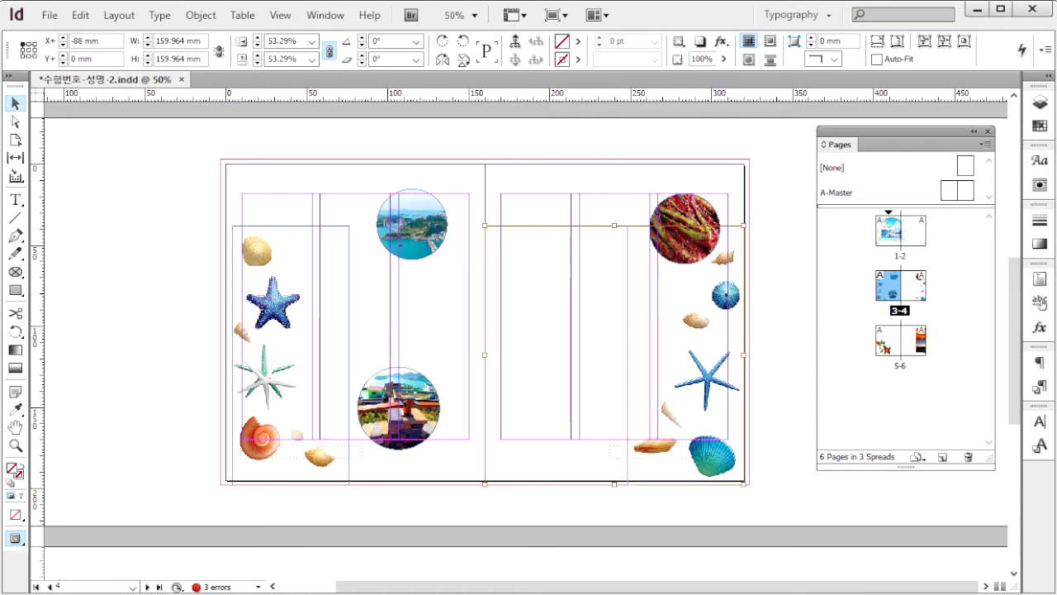
key(alt+Tab)
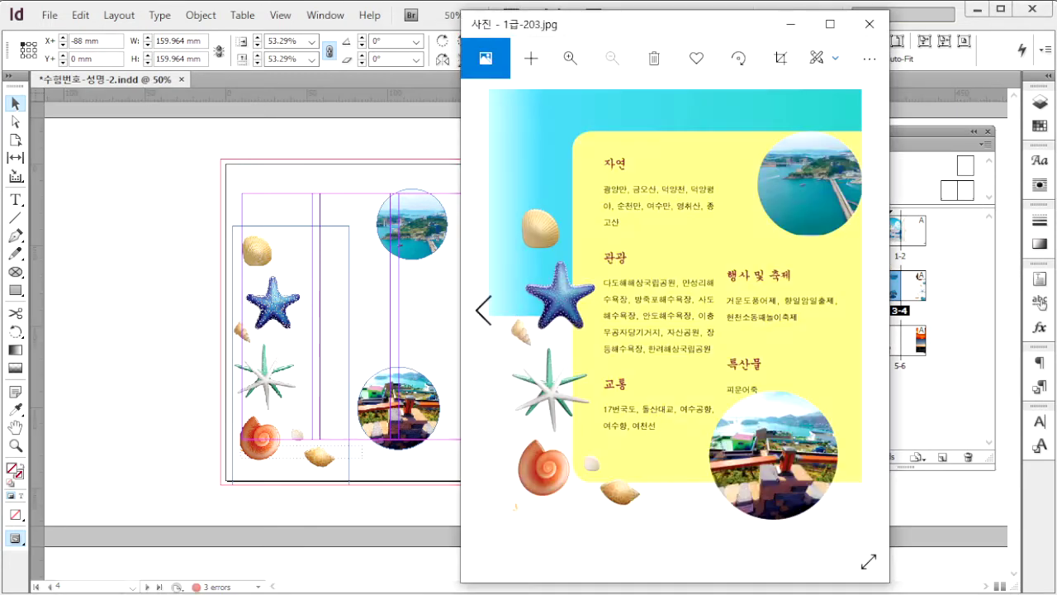
key(alt+Tab)
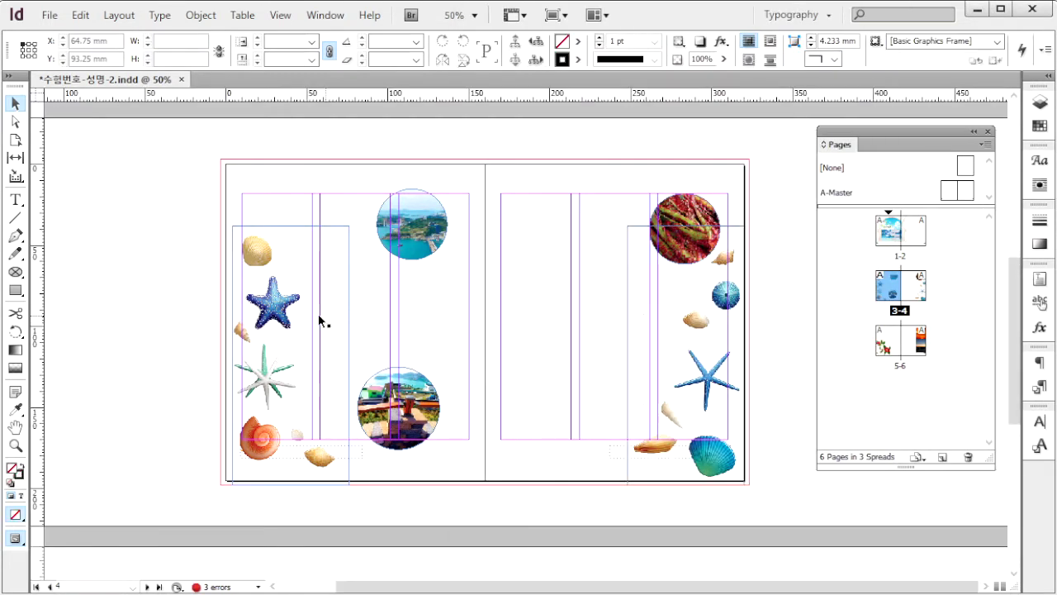
- Move both seashell frames up together to Y 20 mm and compare them with the reference image
click(320, 317)
shift+click(725, 306)
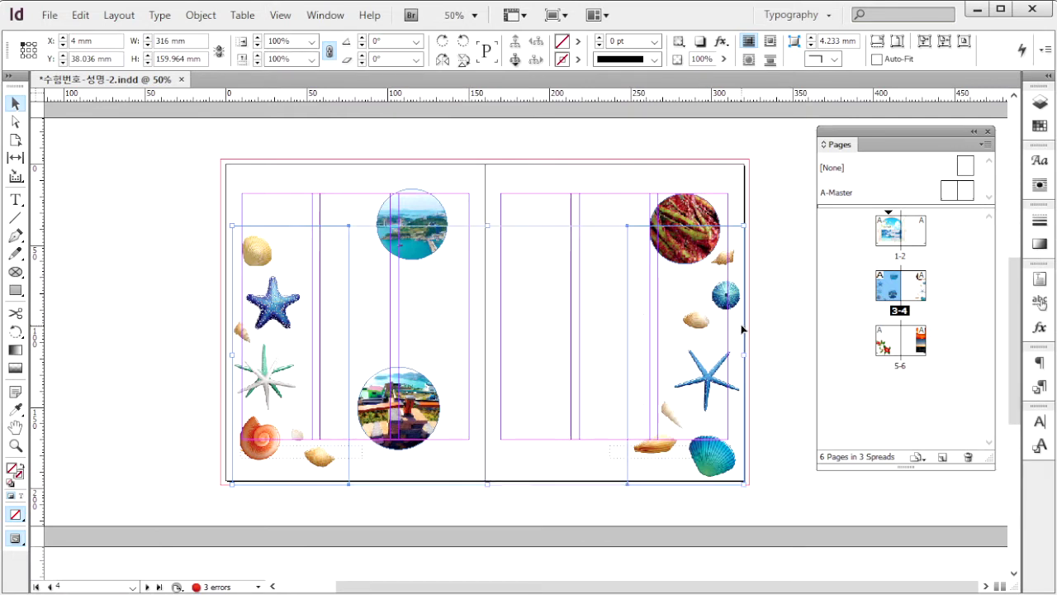
drag(726, 306, 728, 283)
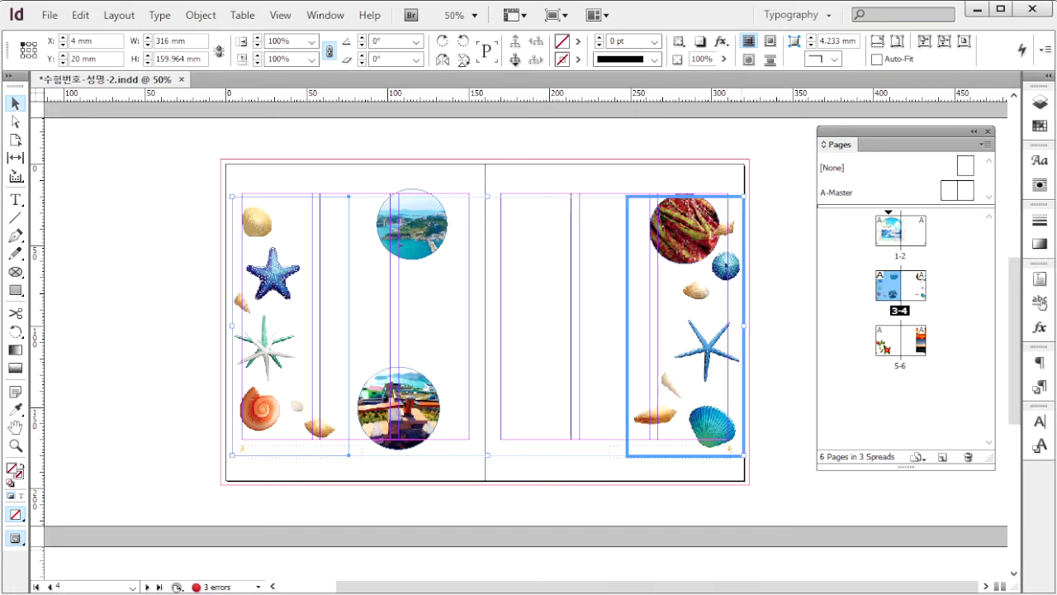
key(alt+Tab)
key(alt+Tab)
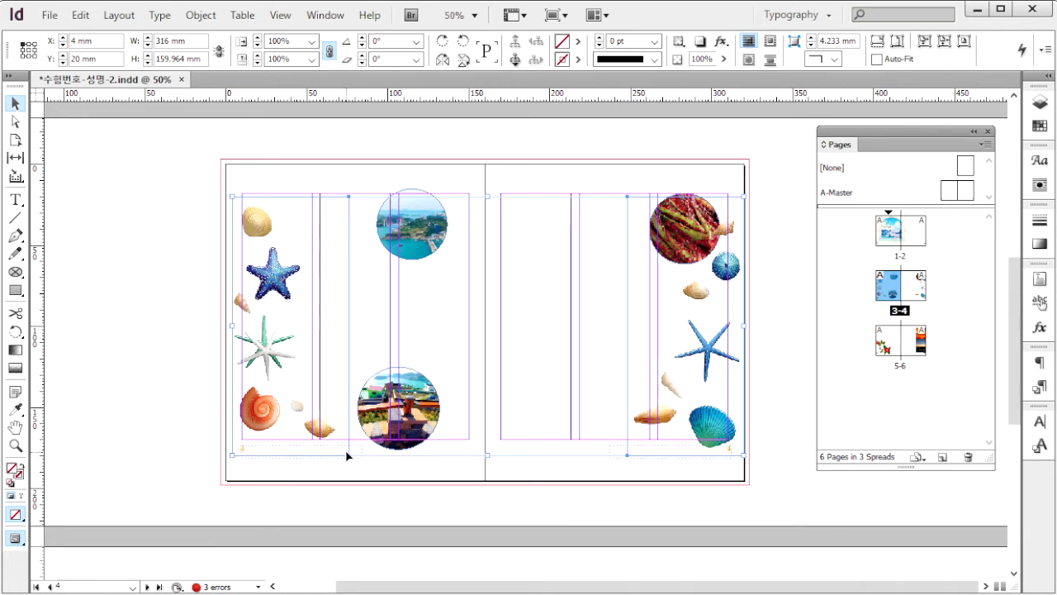
- Delete the seashell frame on page 4 and scale the page 3 one down to about 54.3 × 120.7 mm
shift+click(302, 358)
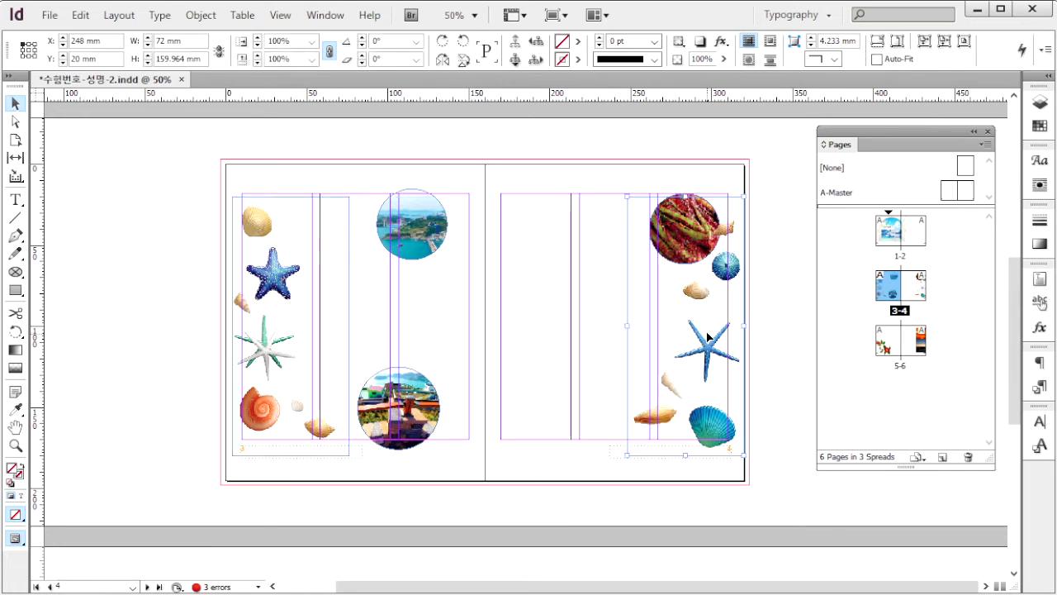
key(Delete)
click(302, 358)
drag(349, 196, 318, 292)
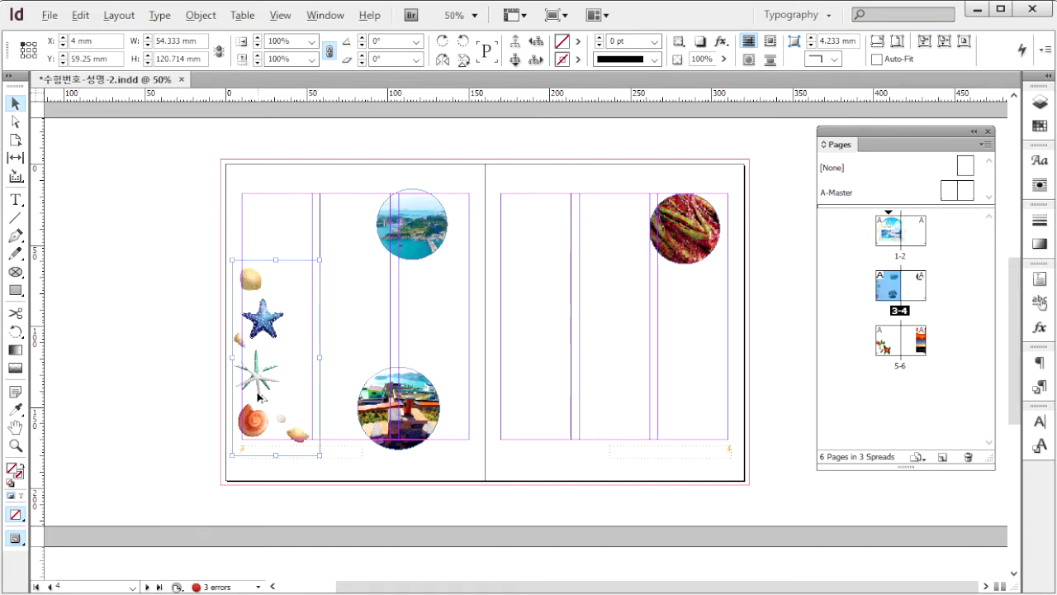
- Copy the smaller seashell frame to page 4's outer margin and shift its image to show the right-hand shells
drag(263, 396, 608, 364)
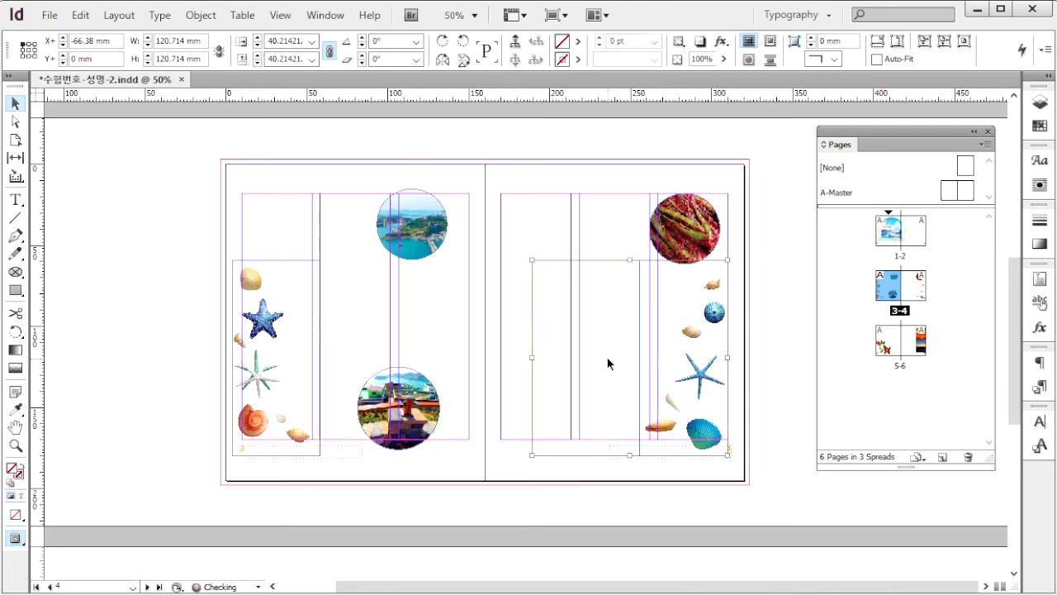
key(ctrl+z)
click(719, 459)
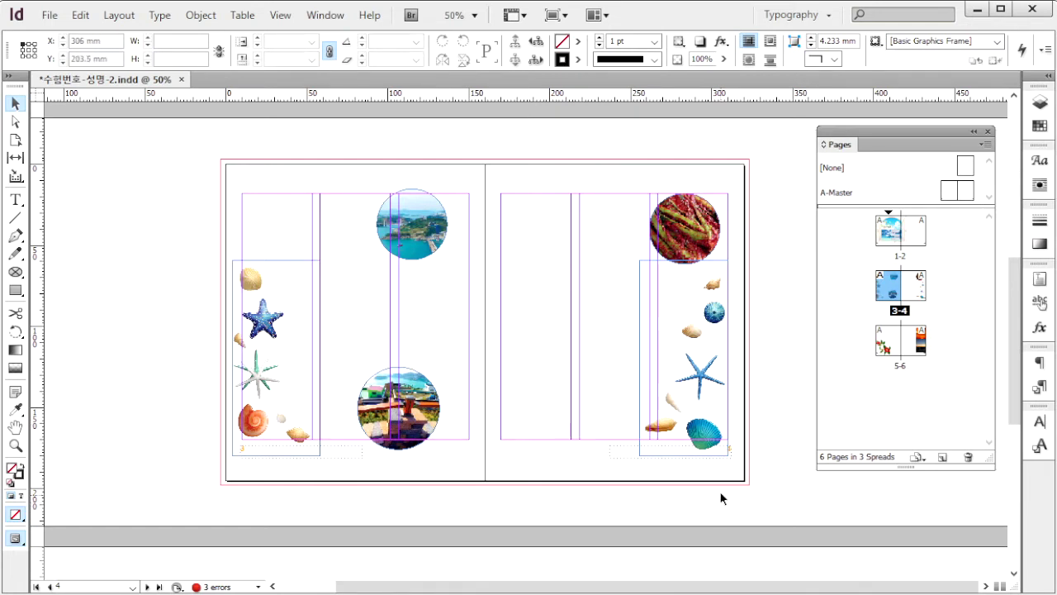
click(15, 290)
click(92, 311)
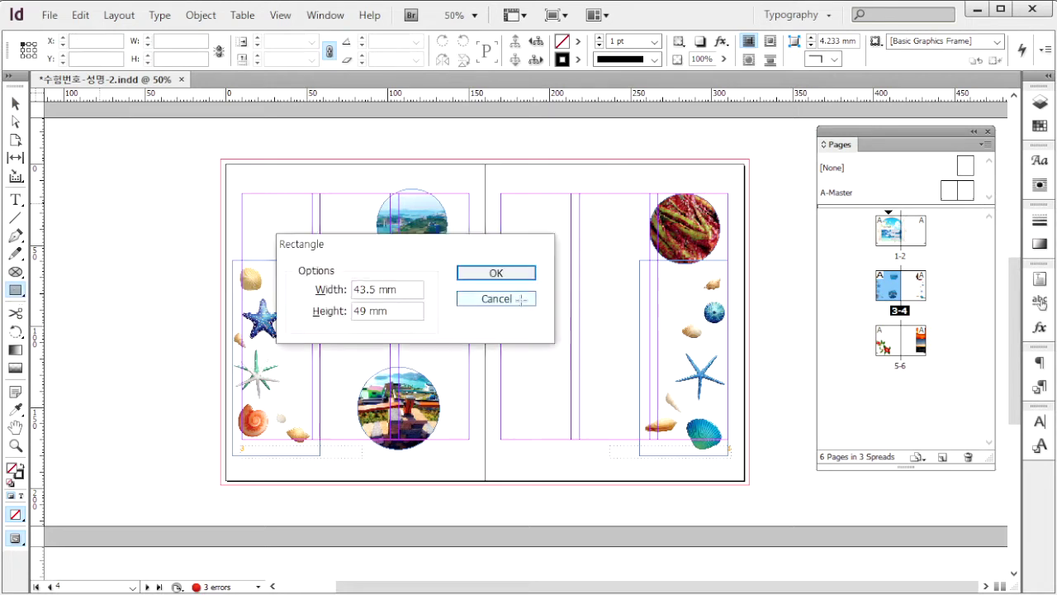
key(Escape)
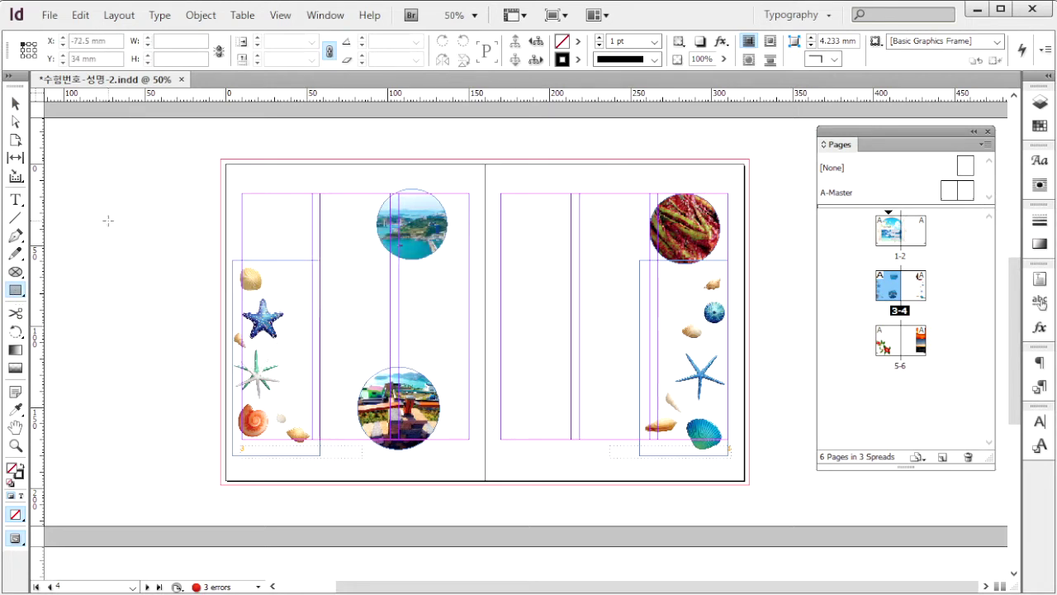
click(118, 226)
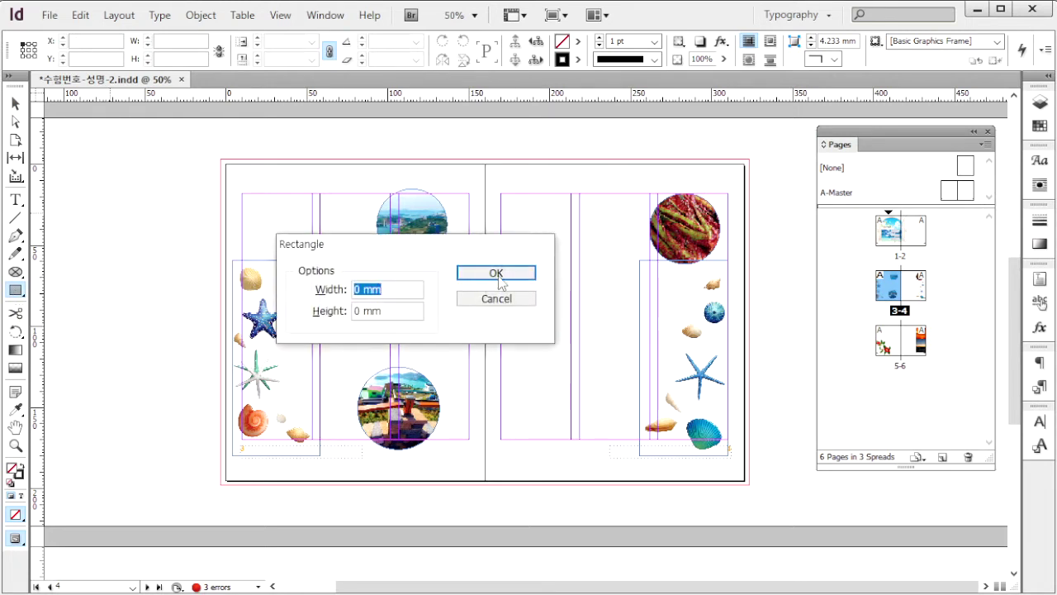
drag(479, 243, 302, 155)
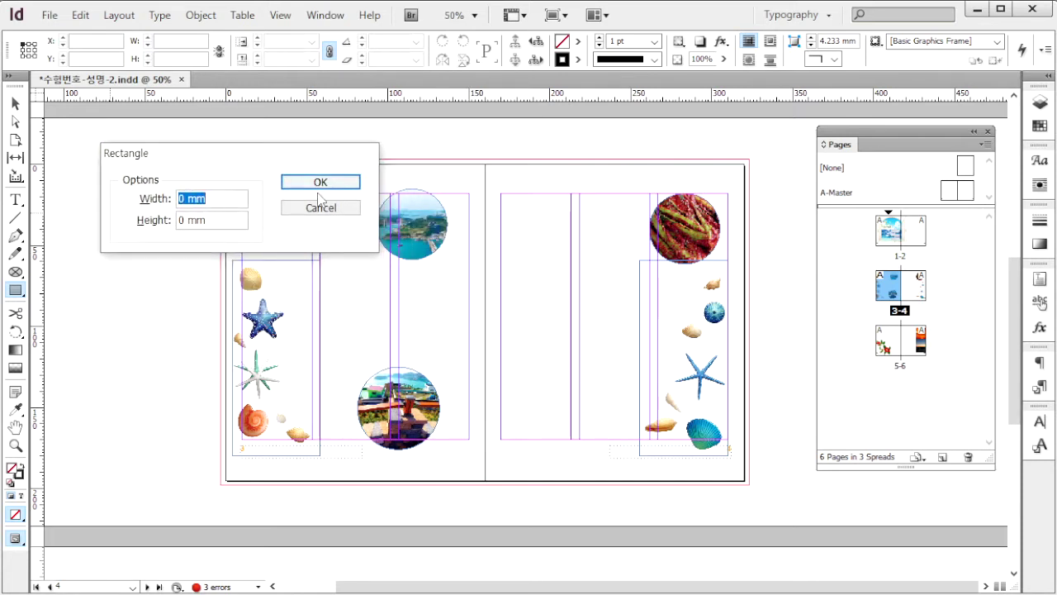
text(250)
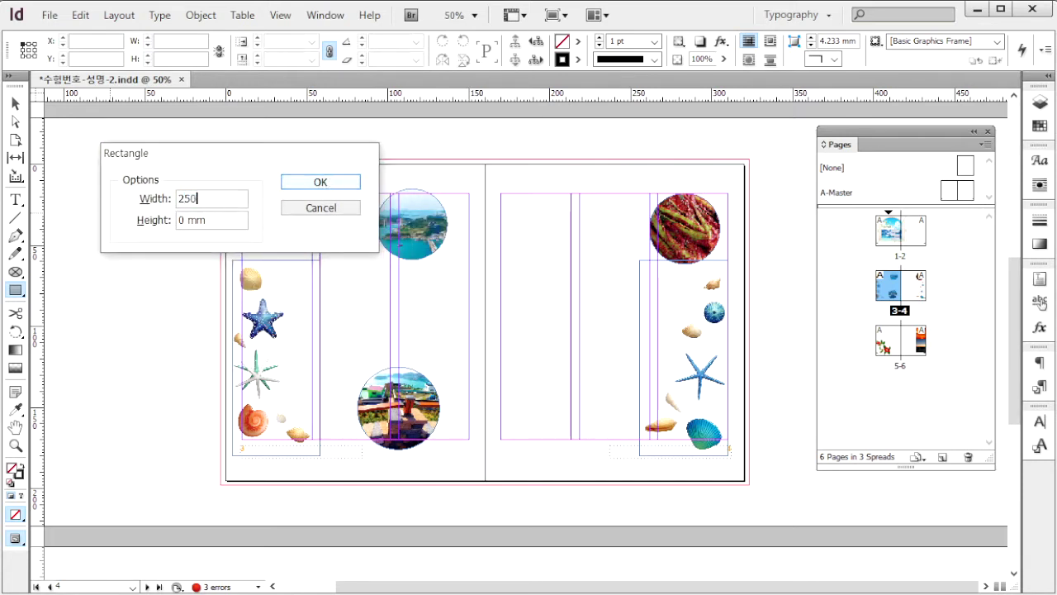
key(Tab)
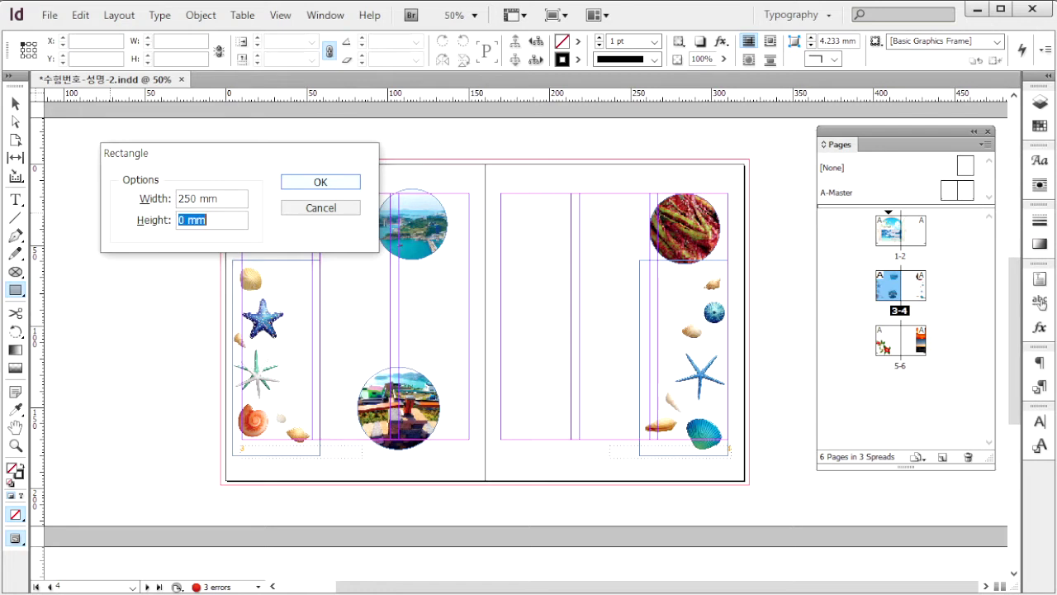
text(1500)
click(301, 183)
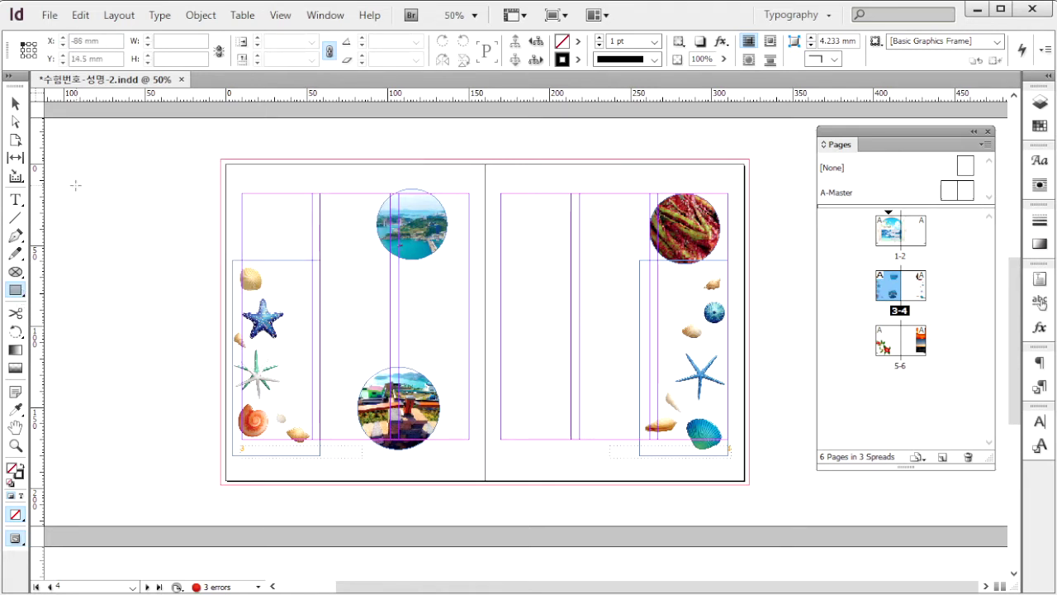
- Create a 250 × 150 mm rectangle starting beside page 3 at about X -87, Y 8.5 mm
click(85, 177)
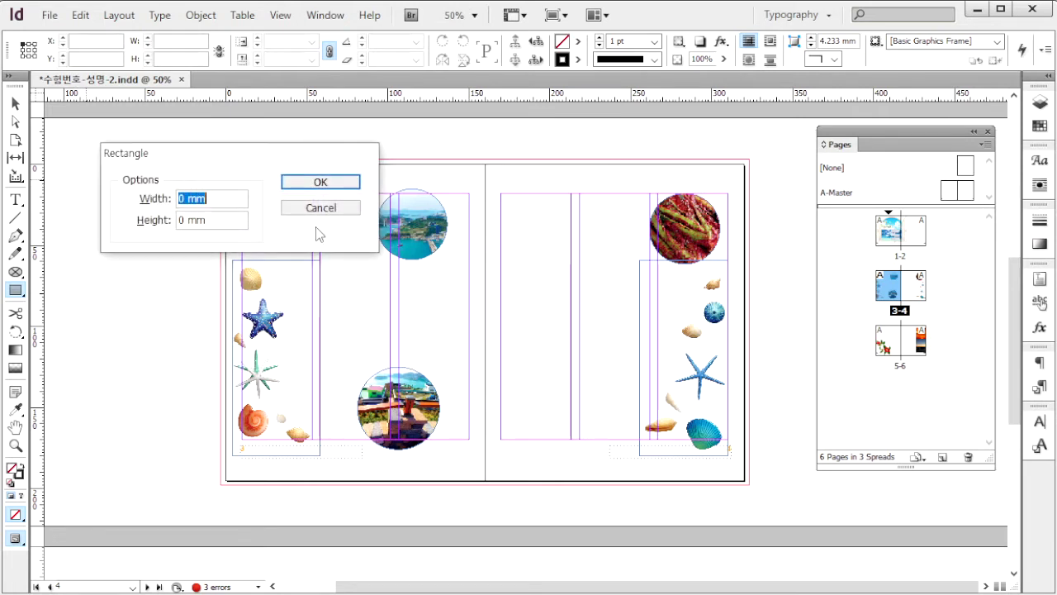
text(250)
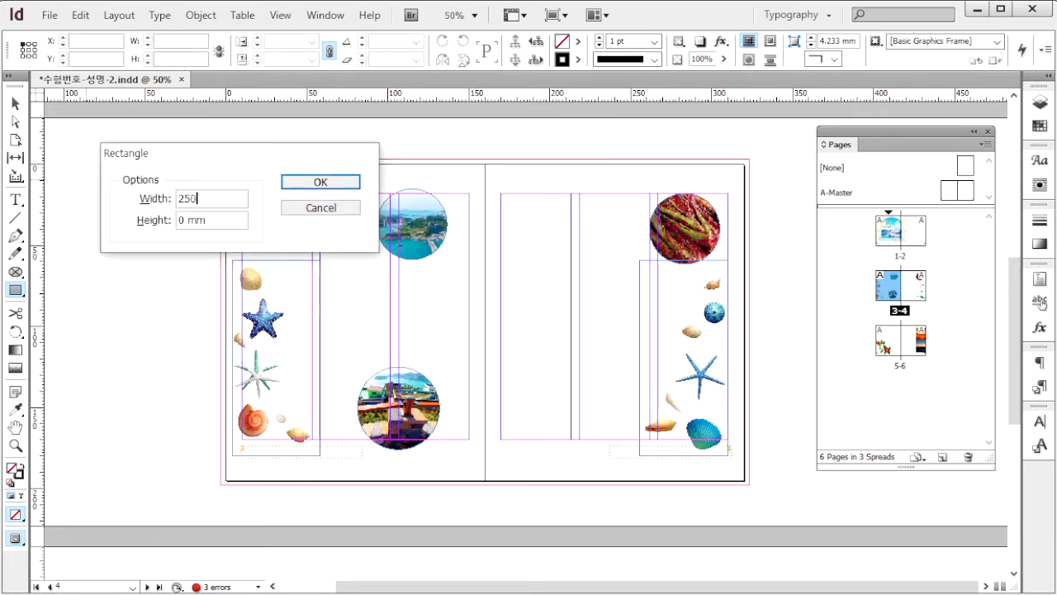
key(Tab)
text(1)
key(Return)
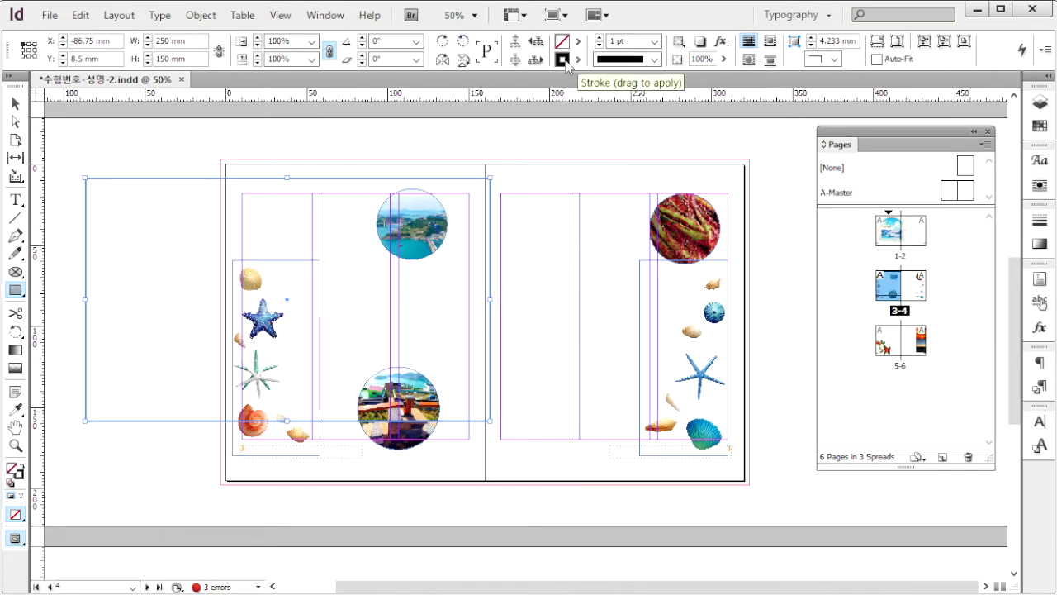
- Give the rectangle no stroke and a CMYK fill of C 0, M 0, Y 60, K 0
click(23, 465)
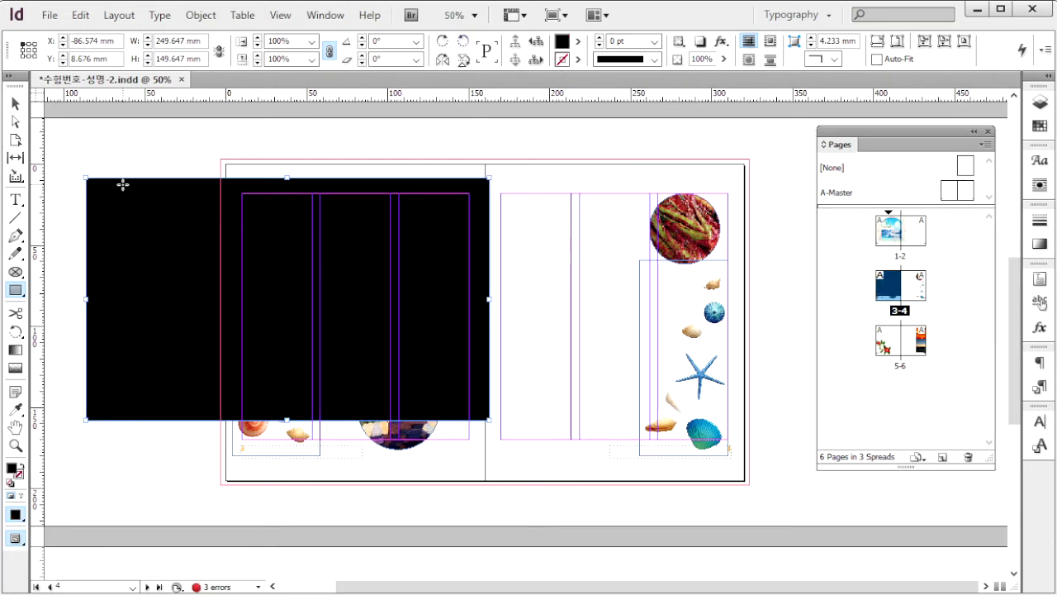
key(F6)
drag(375, 168, 582, 124)
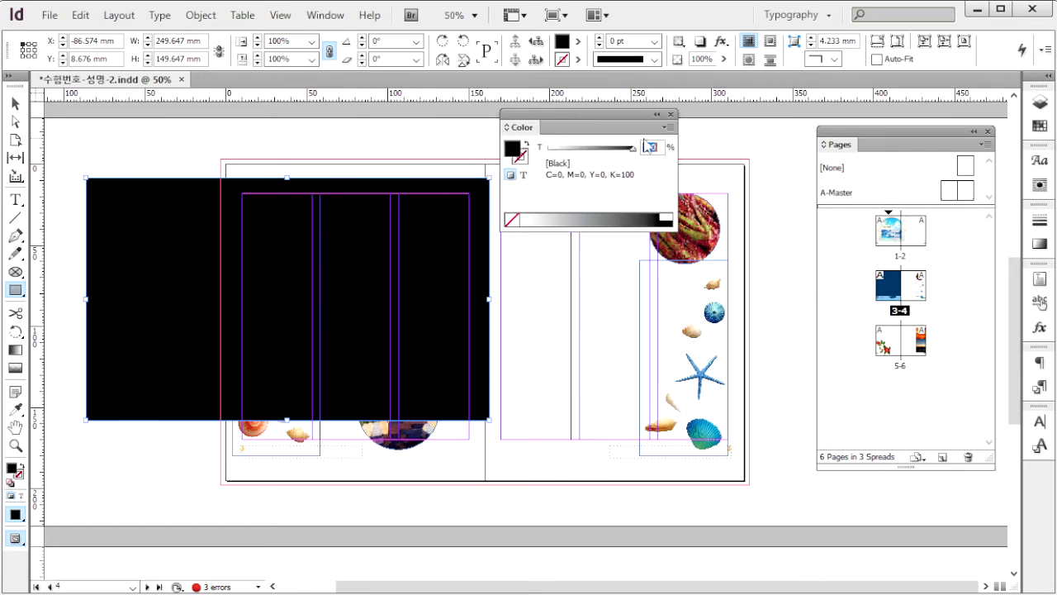
click(667, 127)
click(720, 177)
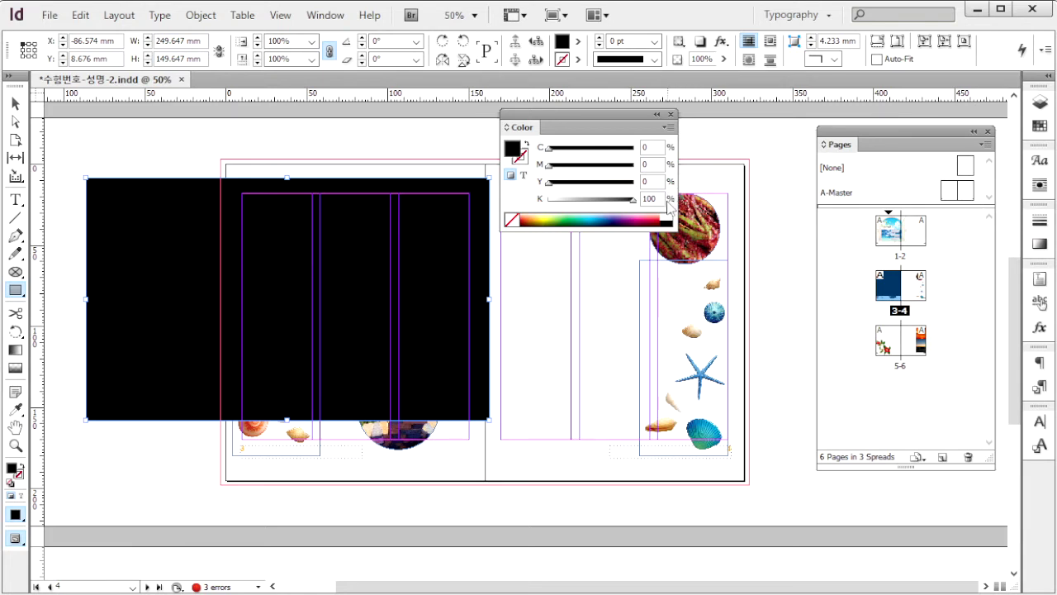
text(0)
key(Return)
click(618, 182)
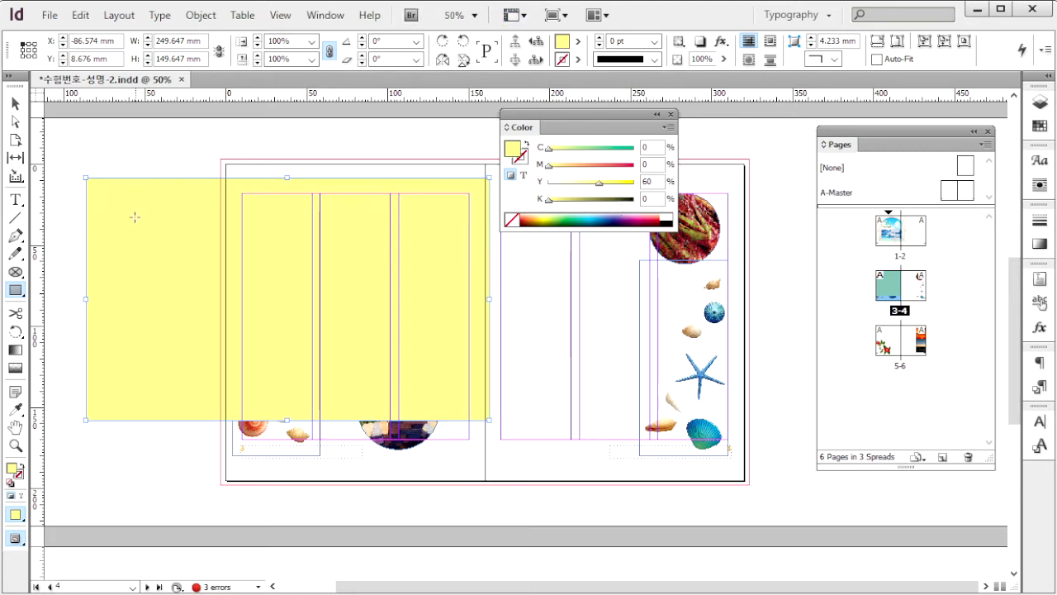
- Apply rounded 7 mm corners to all four corners of the yellow rectangle
click(15, 105)
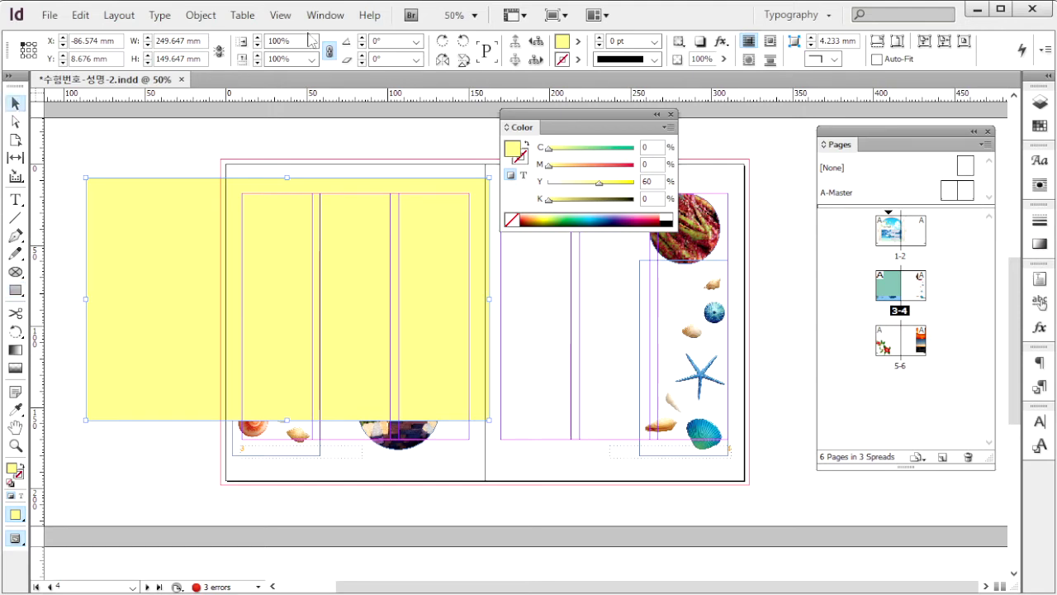
click(205, 18)
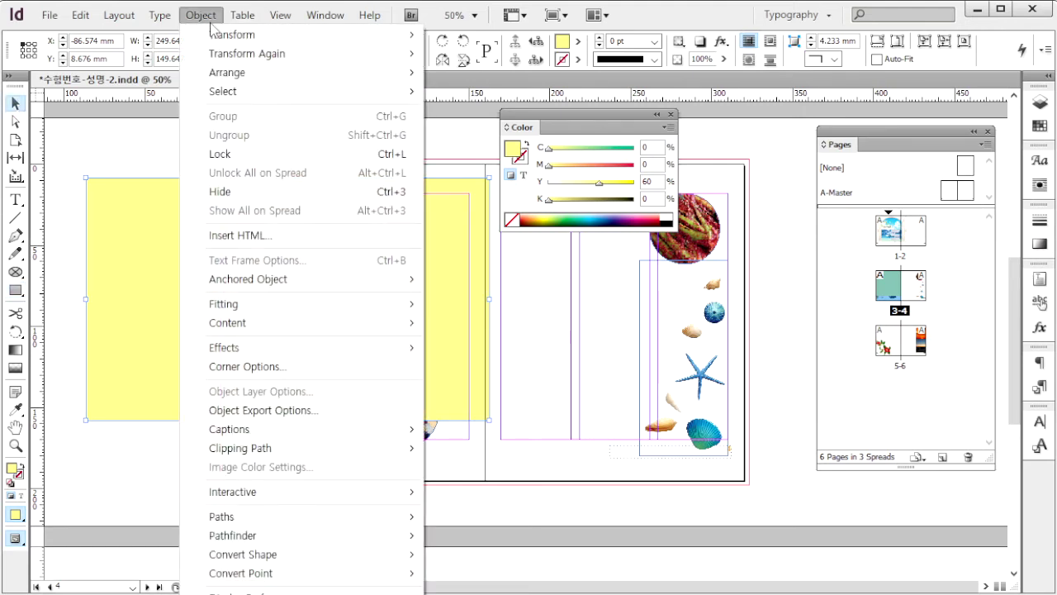
click(340, 366)
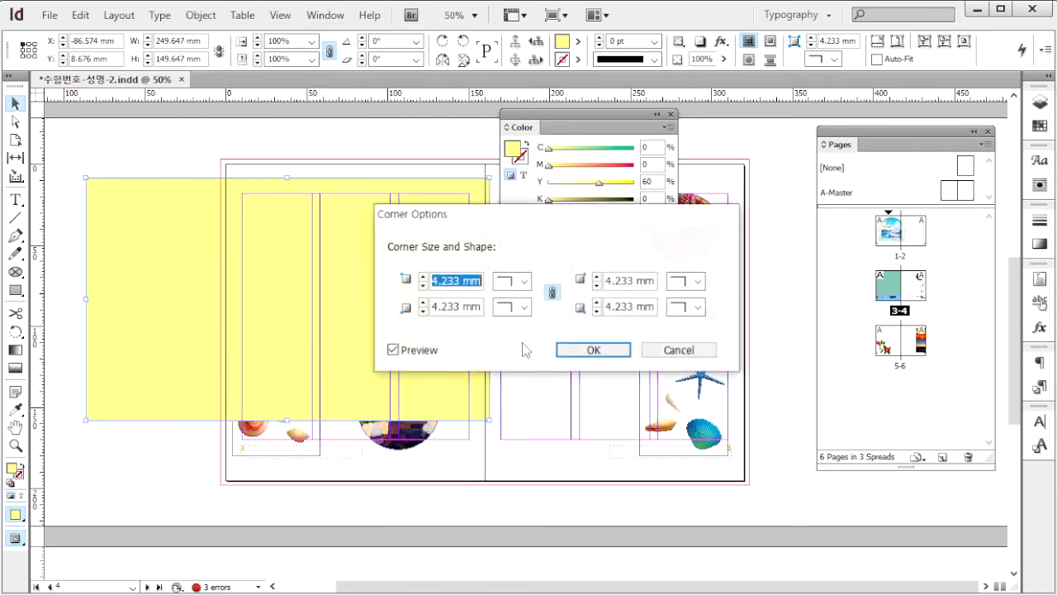
click(523, 281)
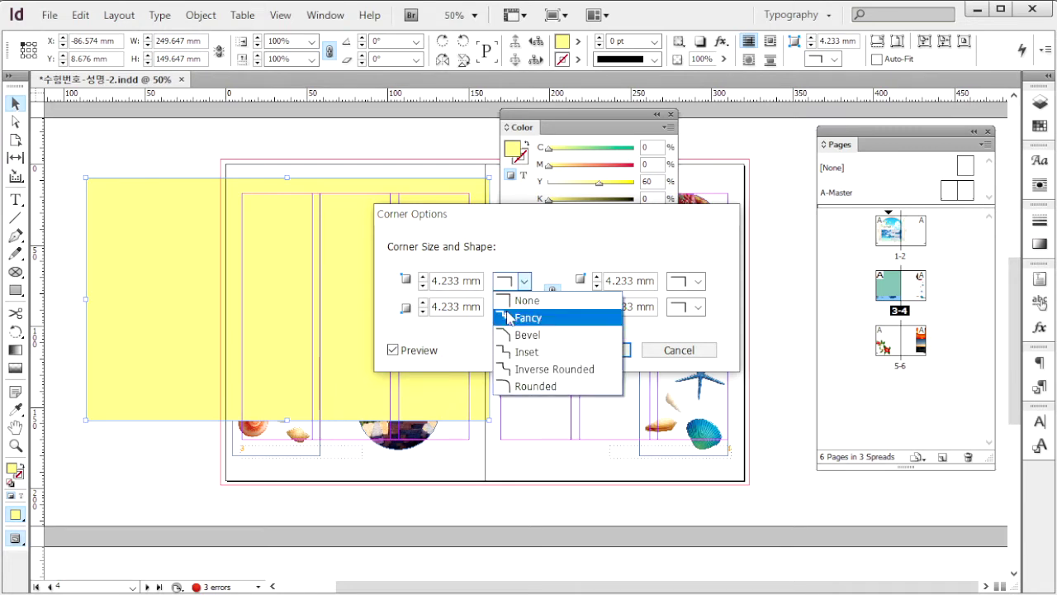
click(543, 388)
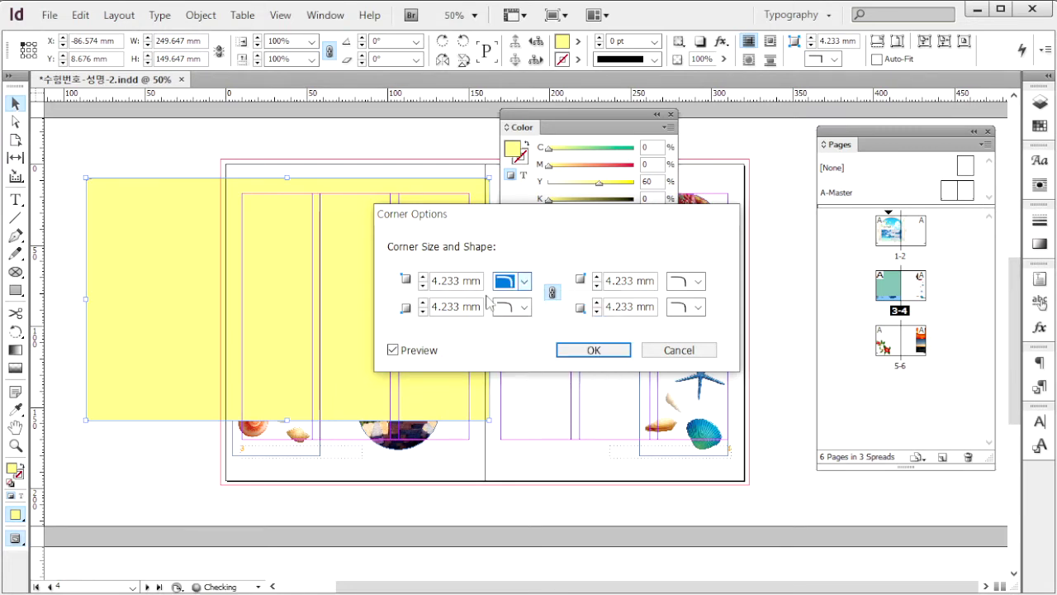
double_click(442, 281)
text(6)
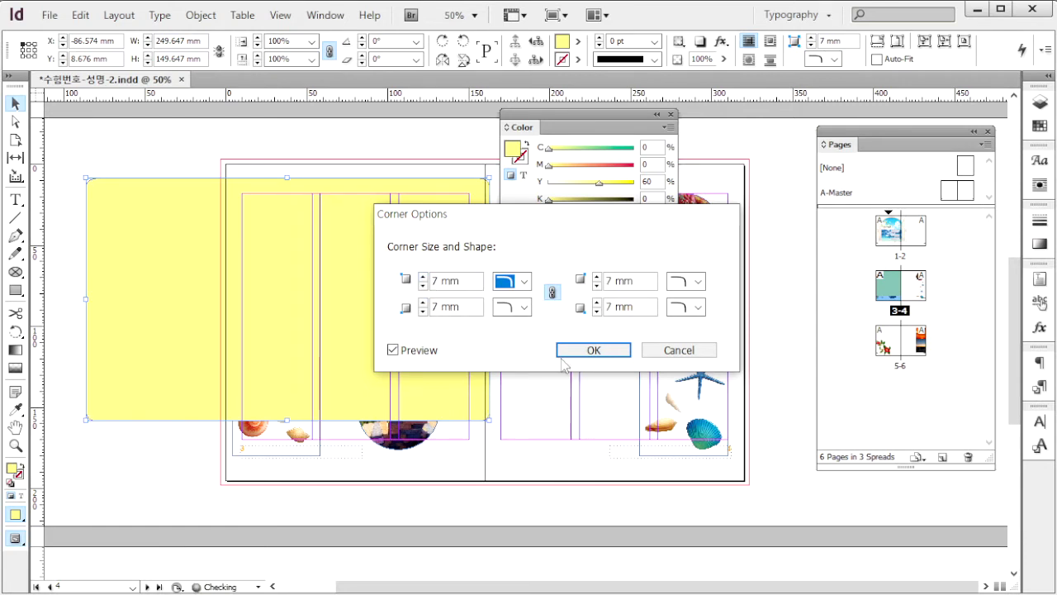
click(594, 350)
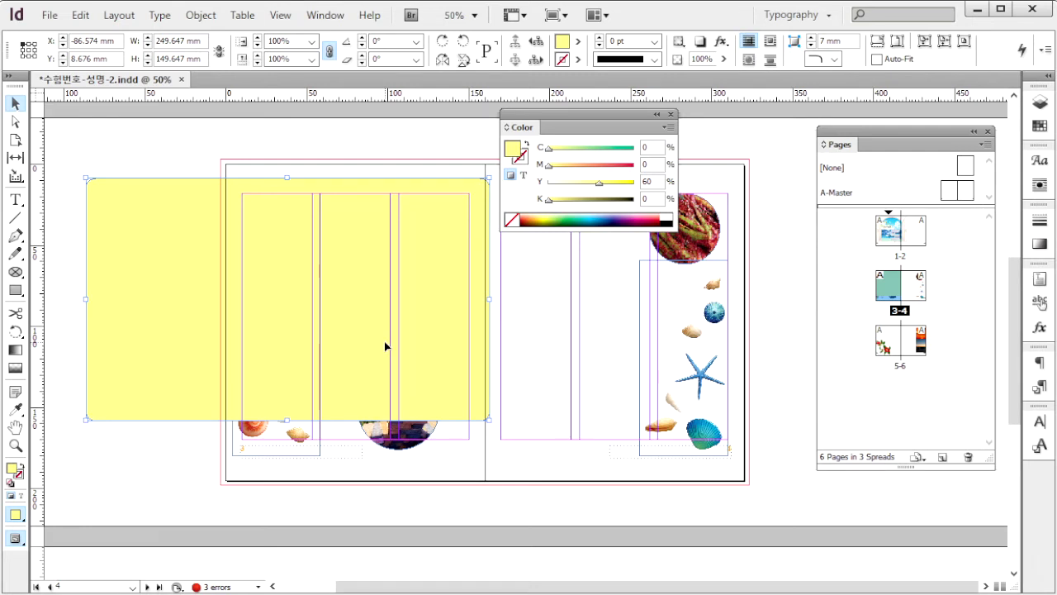
- Create a 326 × 100 mm rectangle starting beside page 3 at about X -97, Y -18 mm, with a black fill and no stroke
click(96, 142)
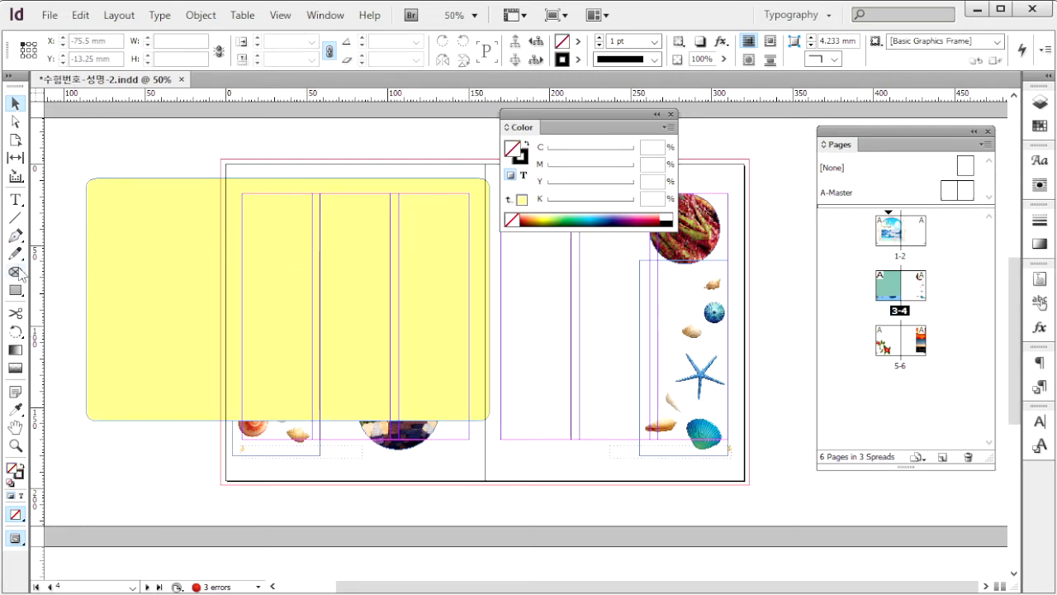
click(16, 292)
click(69, 137)
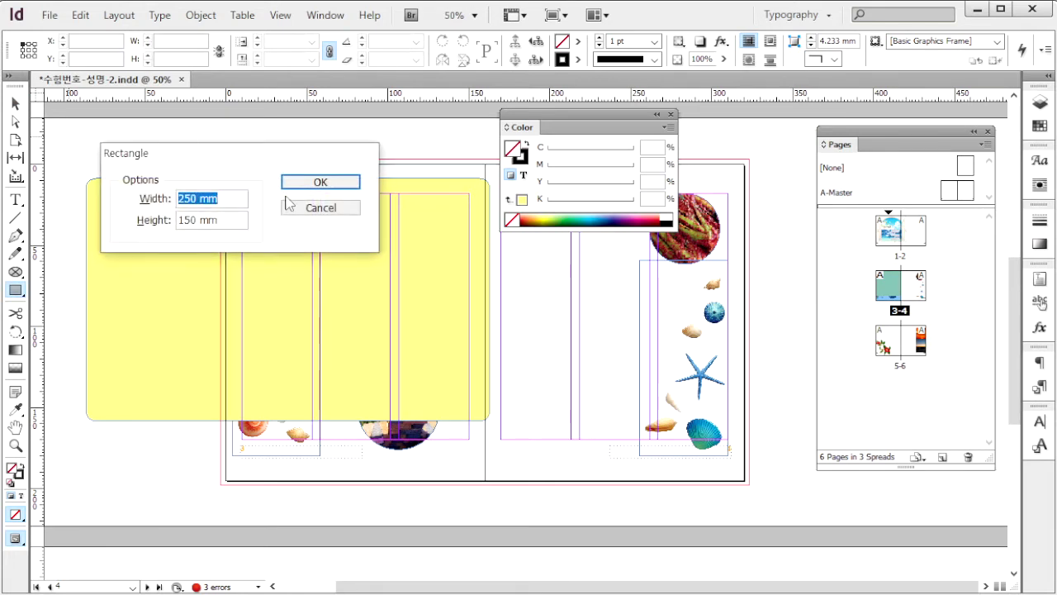
text(326)
key(Tab)
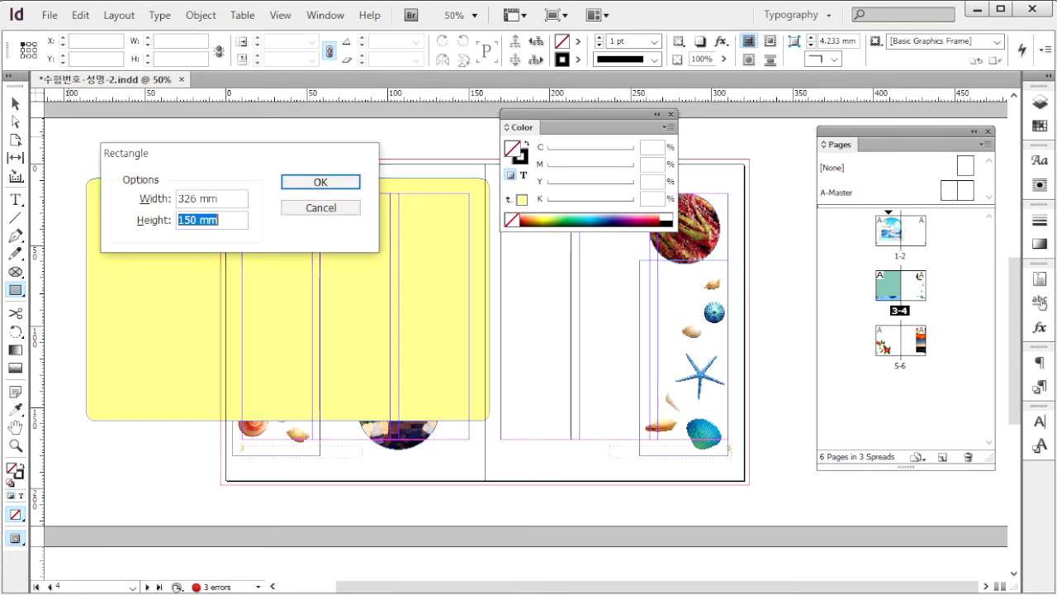
text(100)
key(Return)
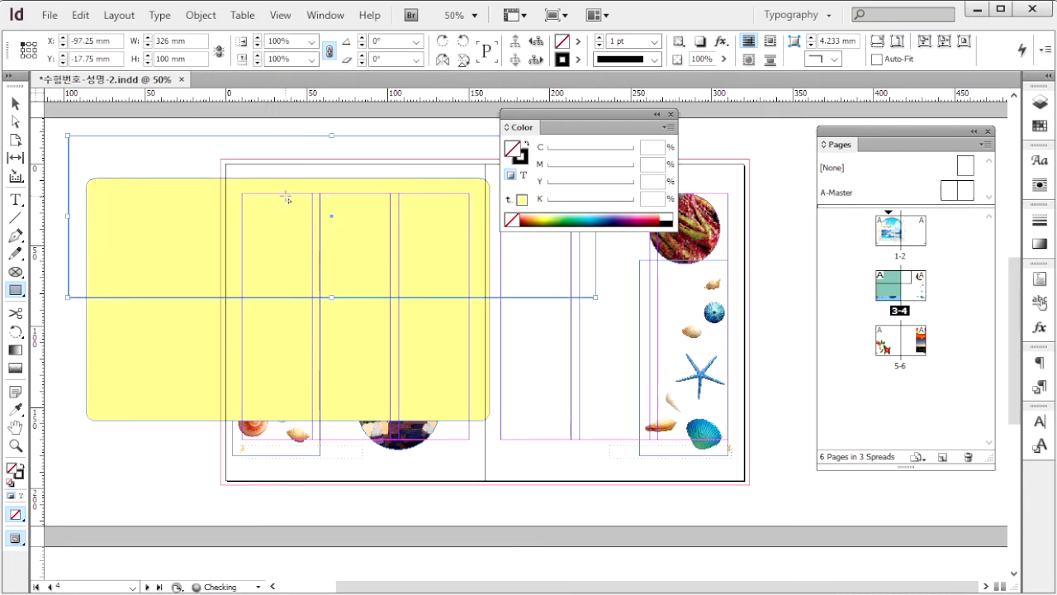
click(21, 467)
key(v)
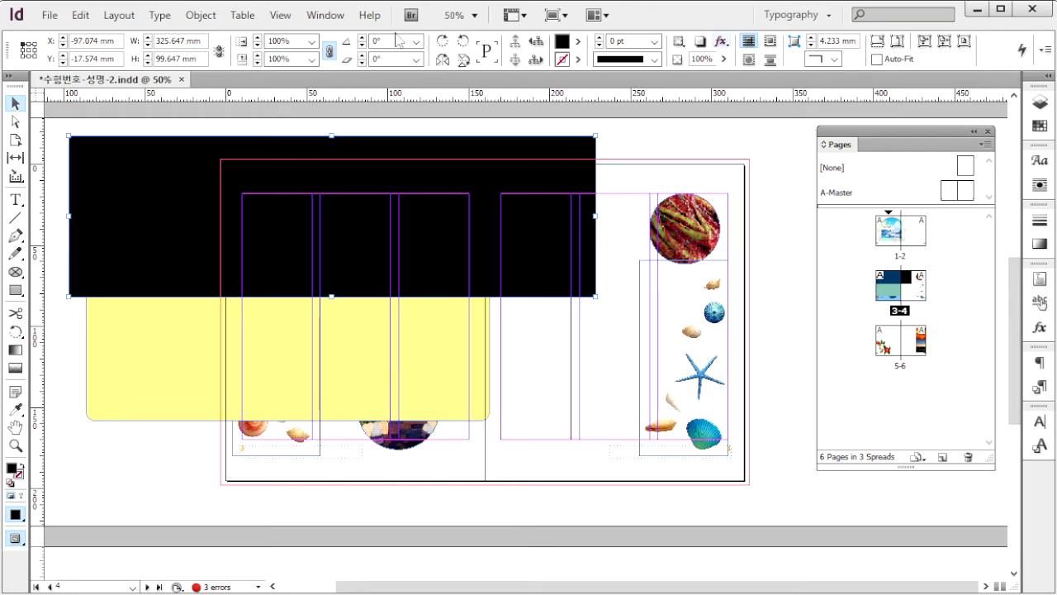
- Apply a linear gradient to the new rectangle's fill and set its starting stop to C 60, M 0, Y 0, K 0
click(326, 16)
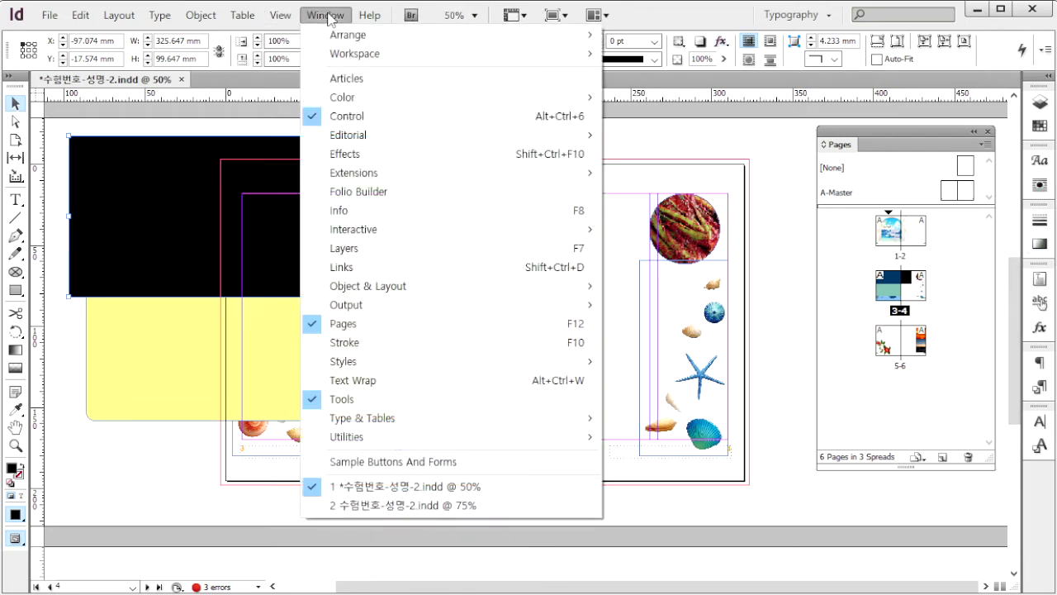
mouse_move(384, 99)
click(669, 119)
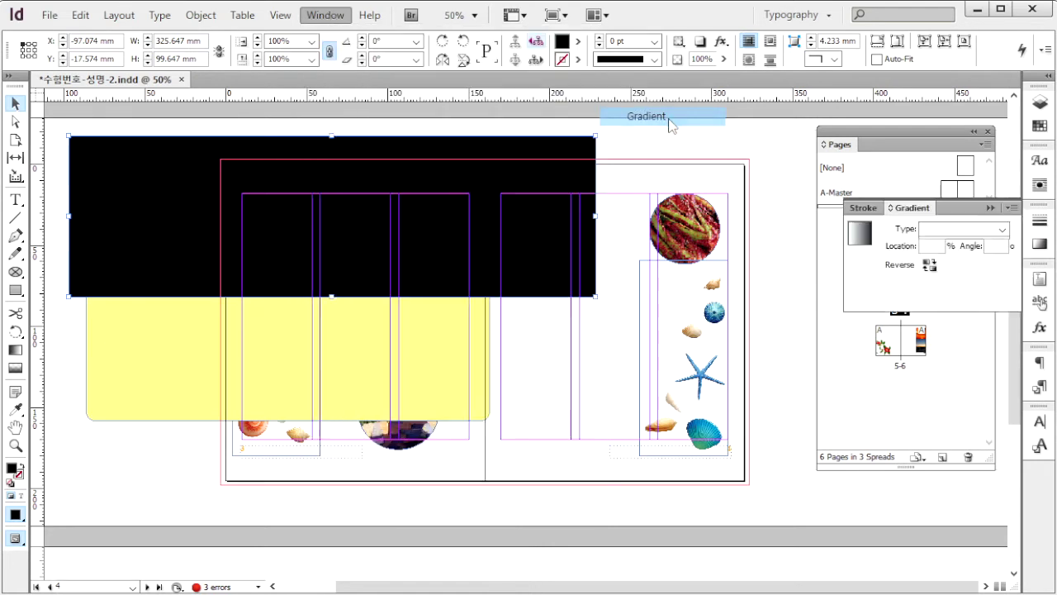
mouse_move(912, 208)
mouse_down()
mouse_move(578, 105)
mouse_move(563, 89)
mouse_up()
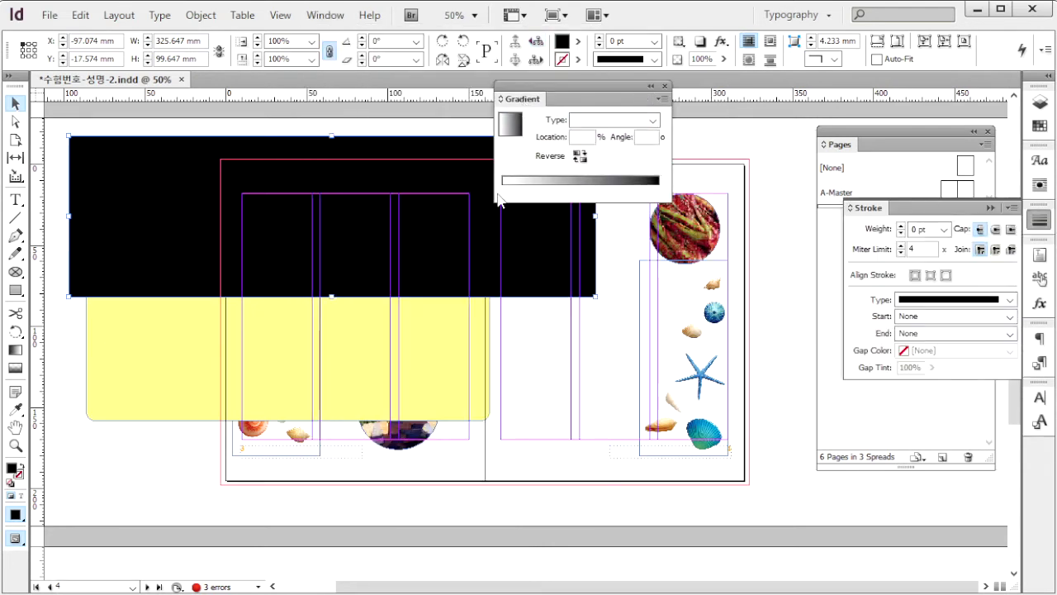
click(512, 180)
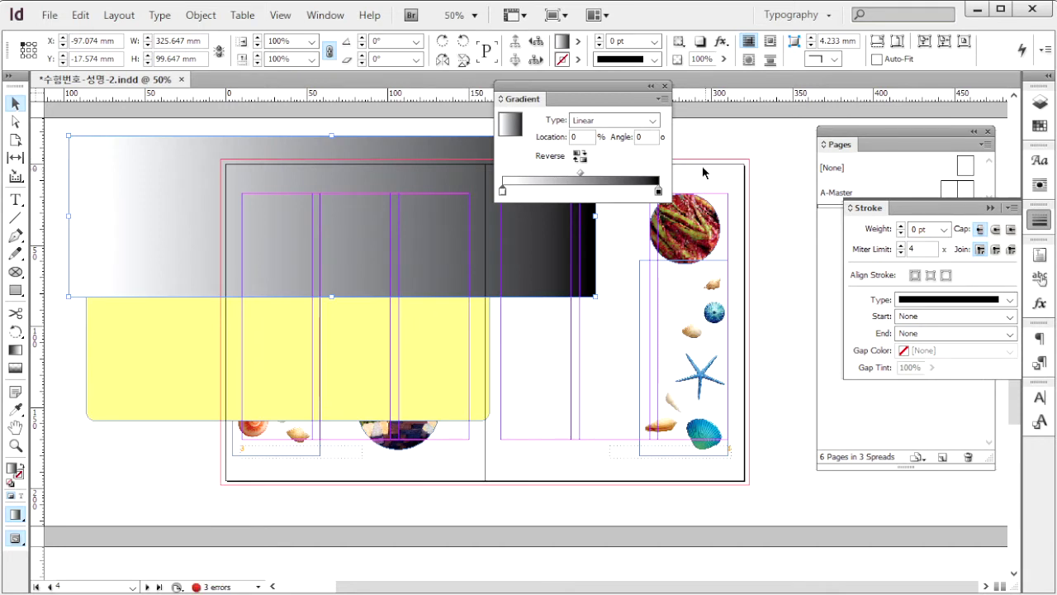
click(502, 190)
drag(516, 124, 595, 203)
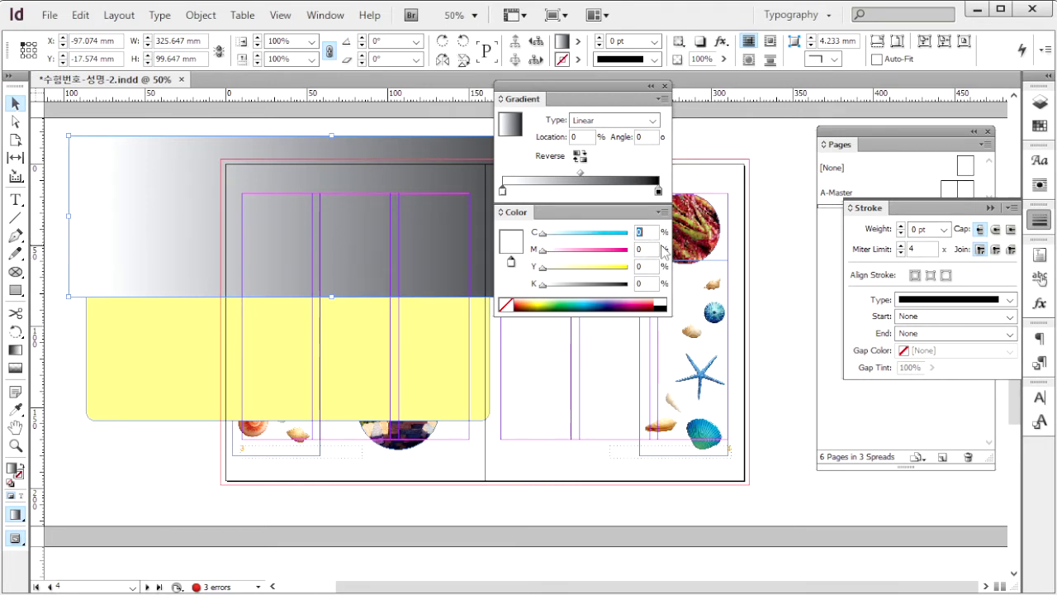
key(Return)
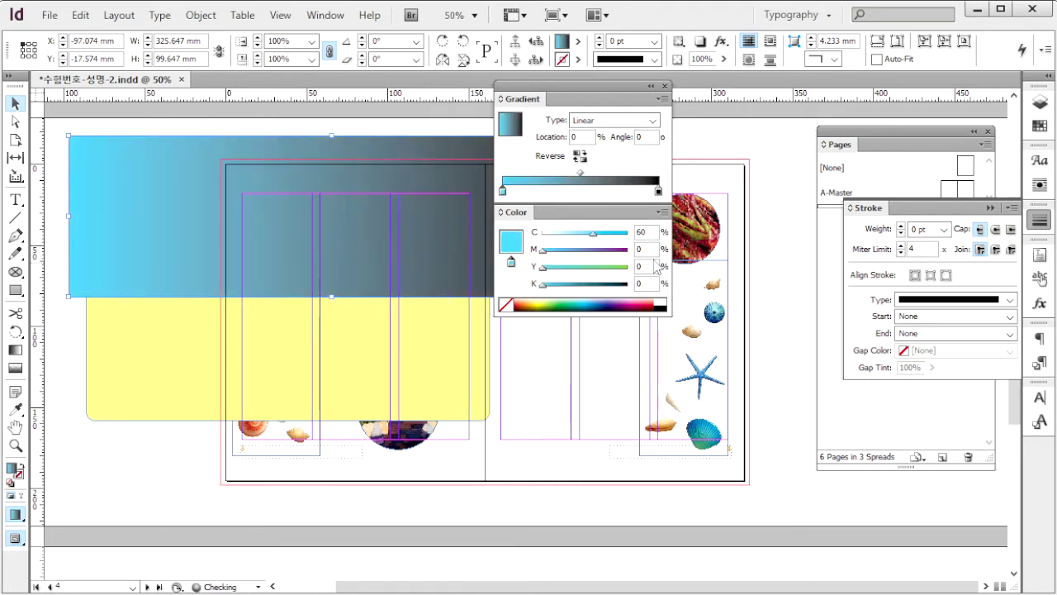
- Set the gradient's ending stop to CMYK C 80, M 0, Y 50, K 0
click(658, 192)
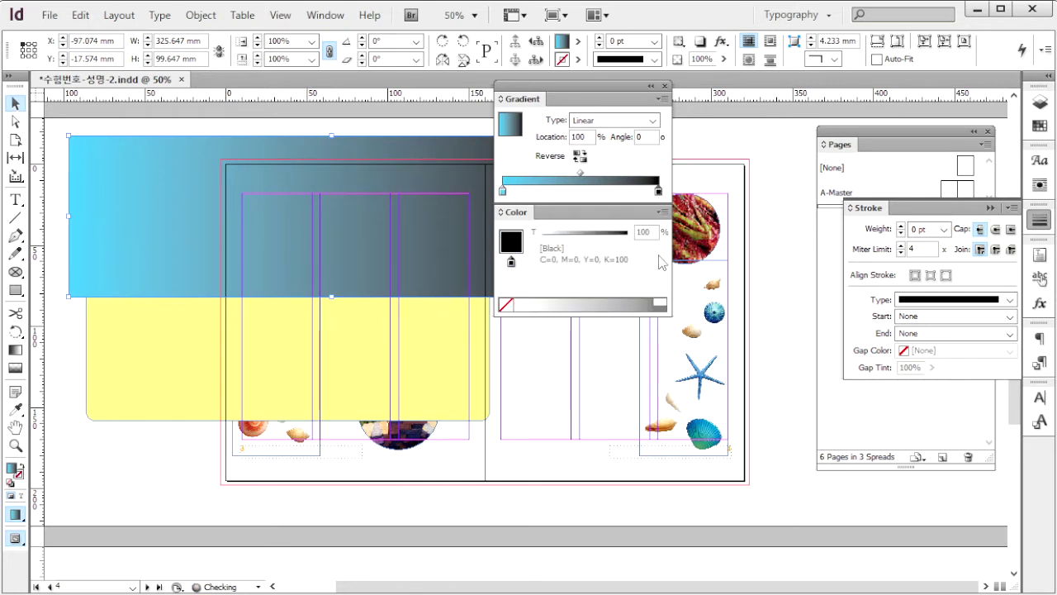
click(663, 212)
click(708, 260)
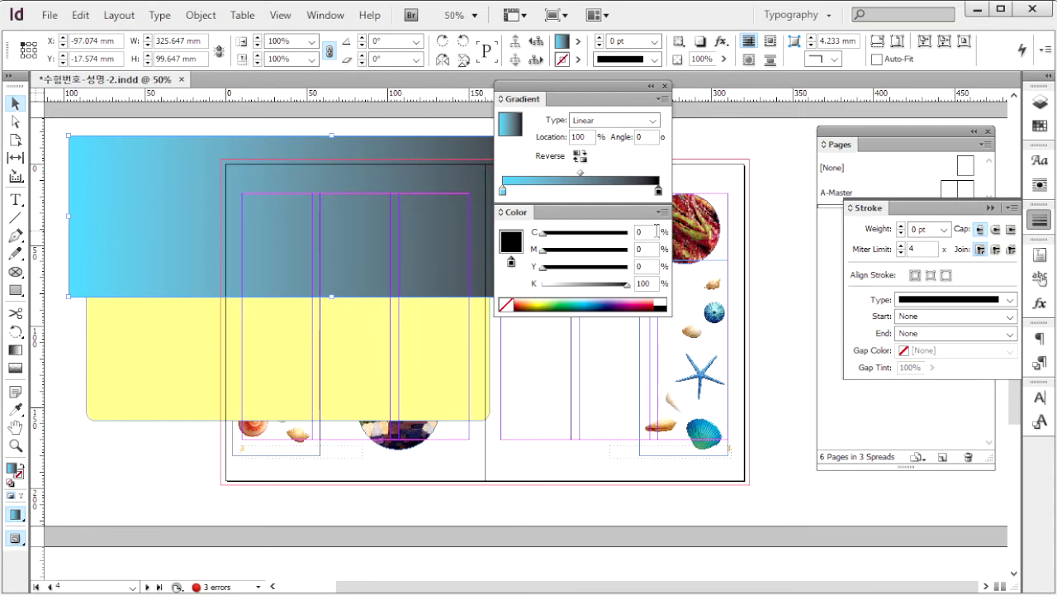
text(80)
key(Tab)
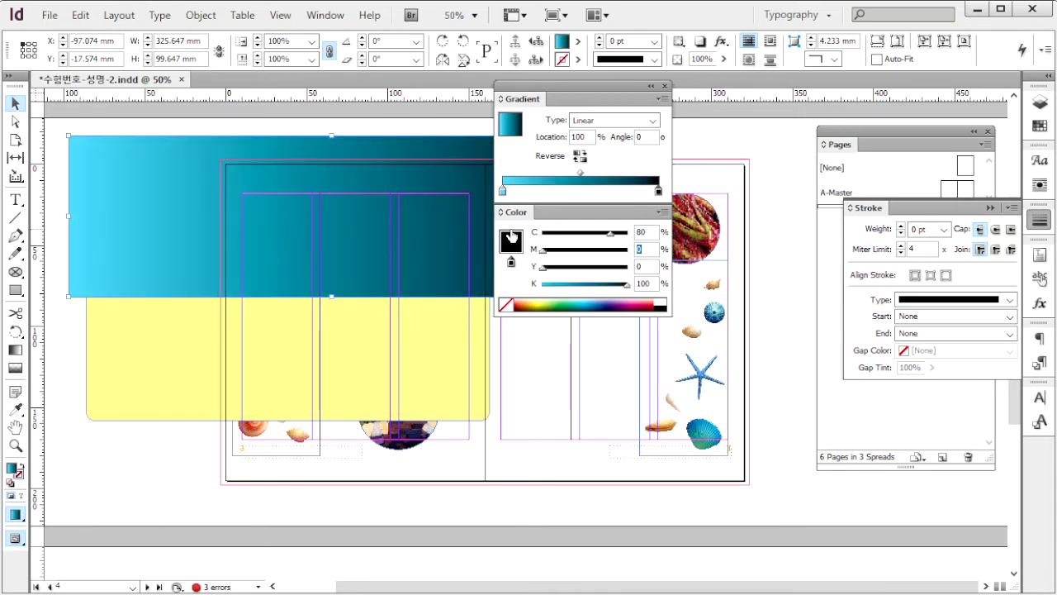
text(50)
key(Tab)
text(0)
key(Return)
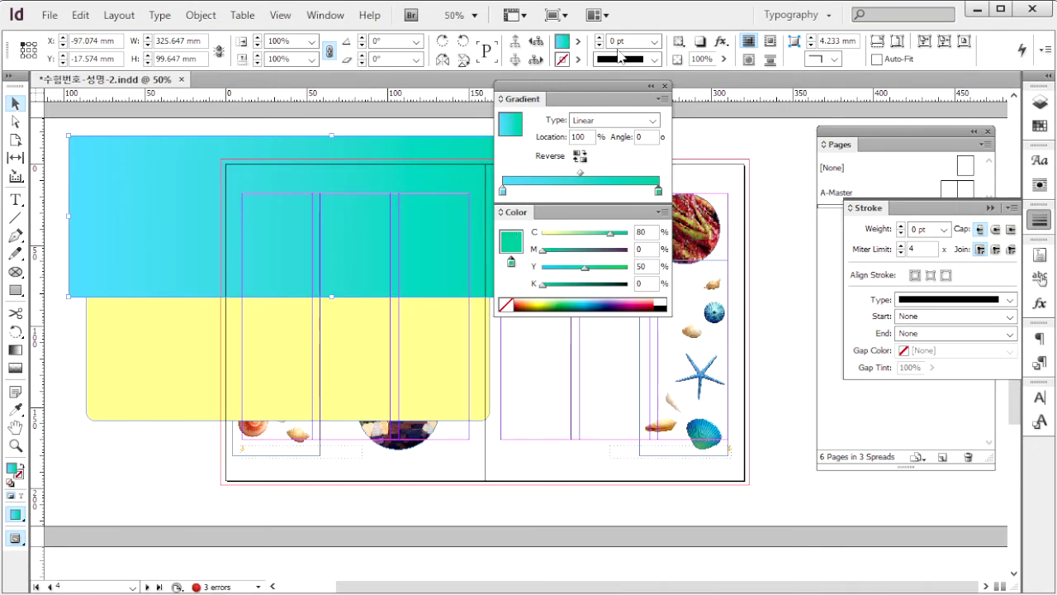
click(665, 85)
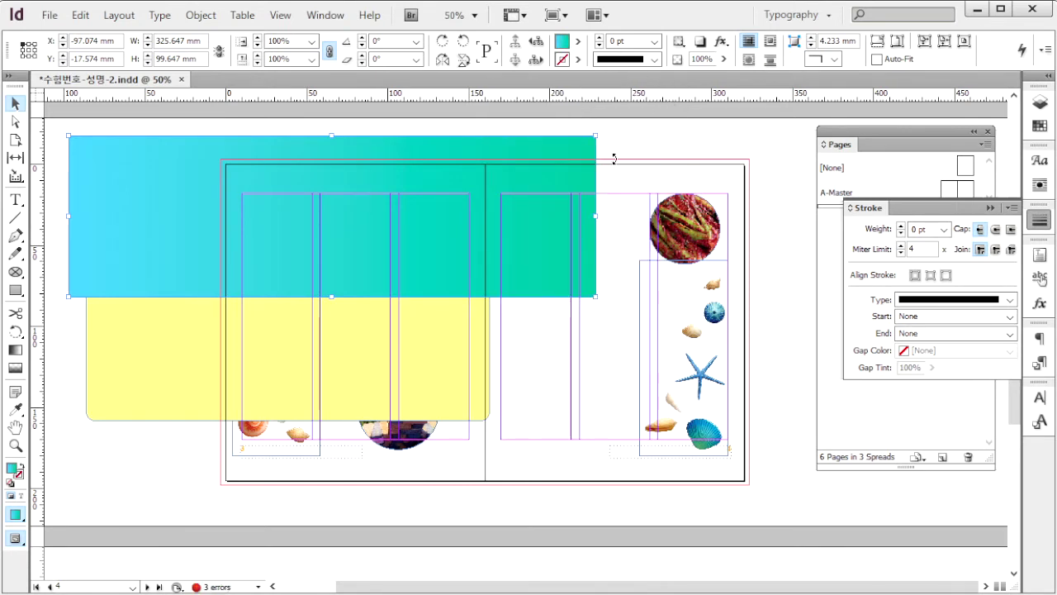
- Check reference images 1급-203 and 1급-204, and place the gradient rectangle across the spread's upper bleed at about X -3, Y -3 mm
key(alt+Tab)
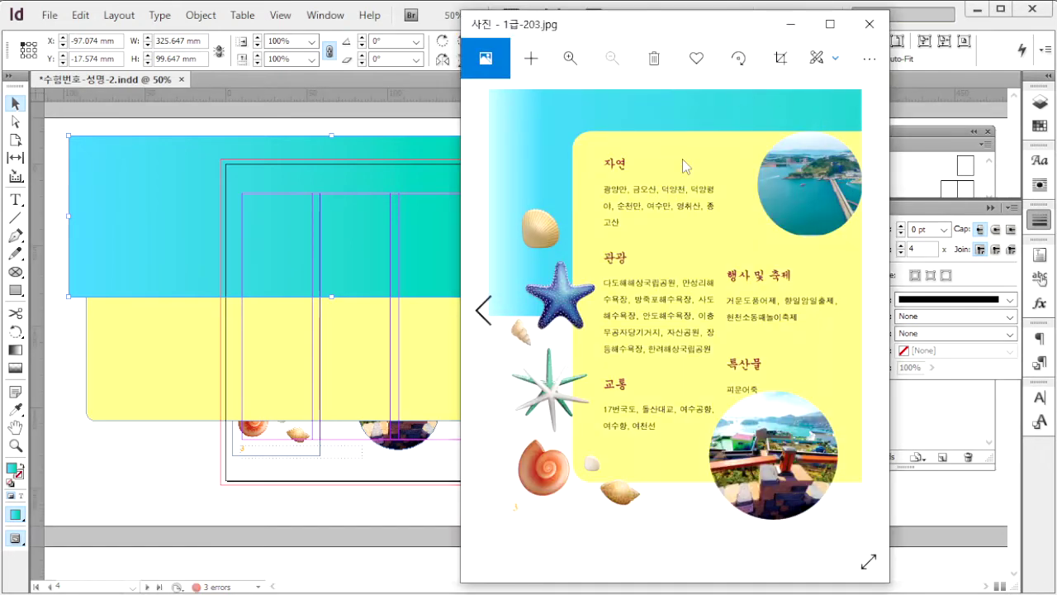
key(Right)
key(alt+Tab)
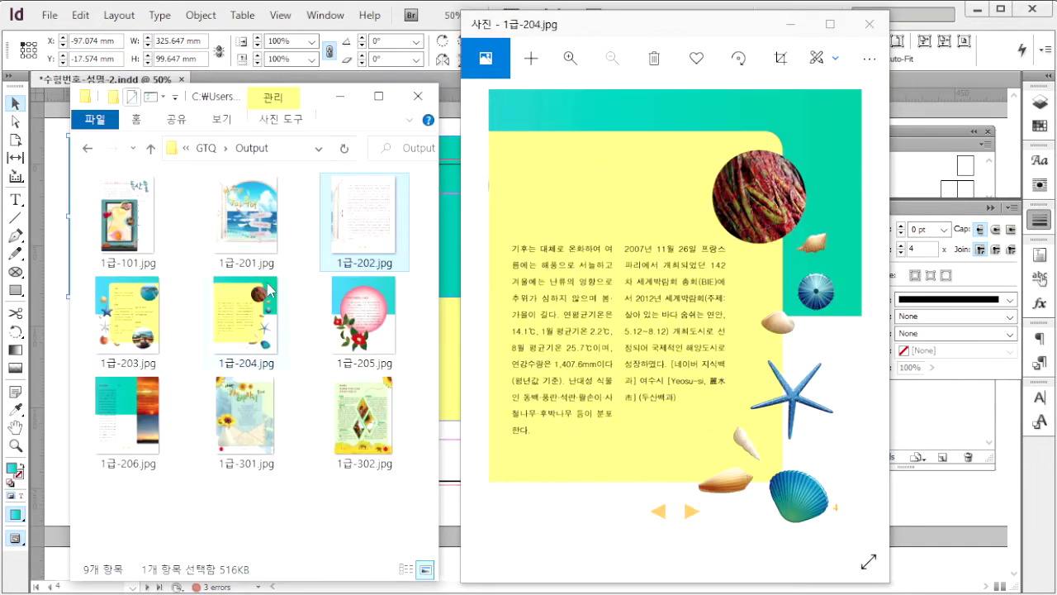
click(140, 324)
click(261, 322)
click(938, 479)
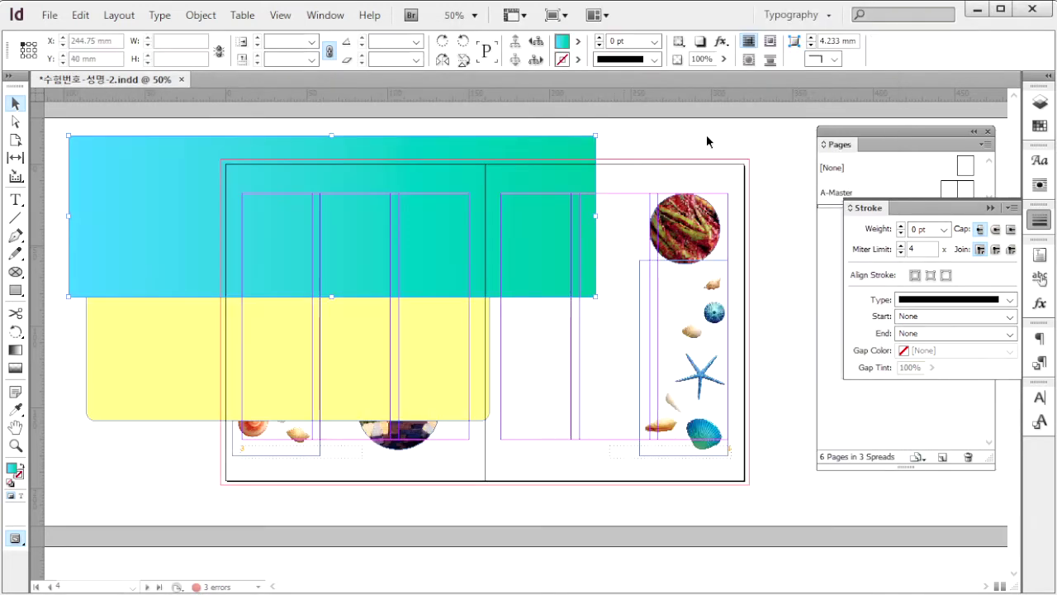
click(685, 155)
drag(520, 163, 715, 175)
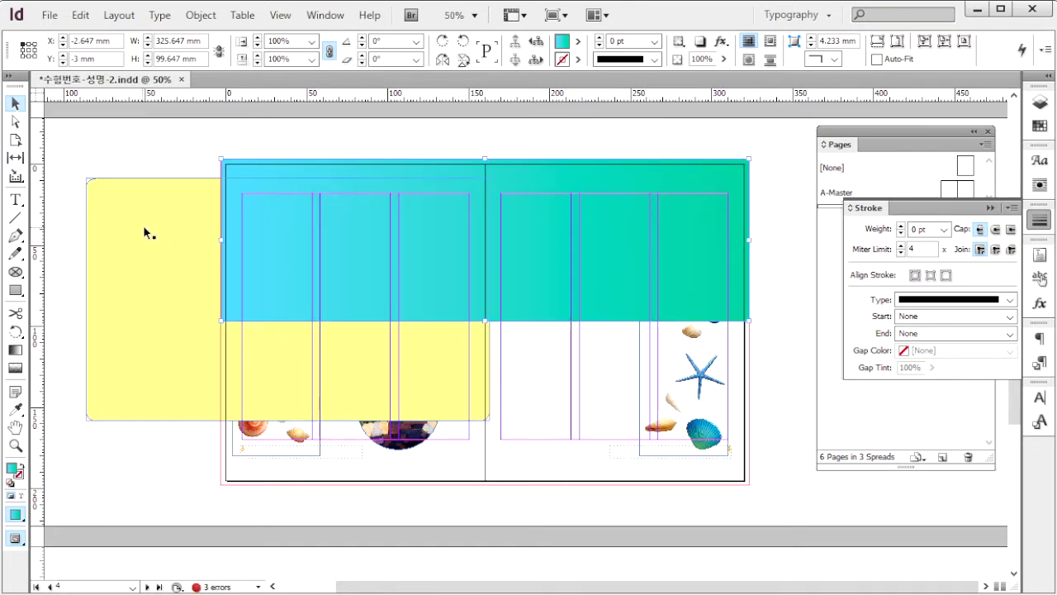
- Move the yellow rectangle across both pages to about X 37, Y 20 mm and bring it to the front
click(180, 289)
drag(180, 289, 359, 313)
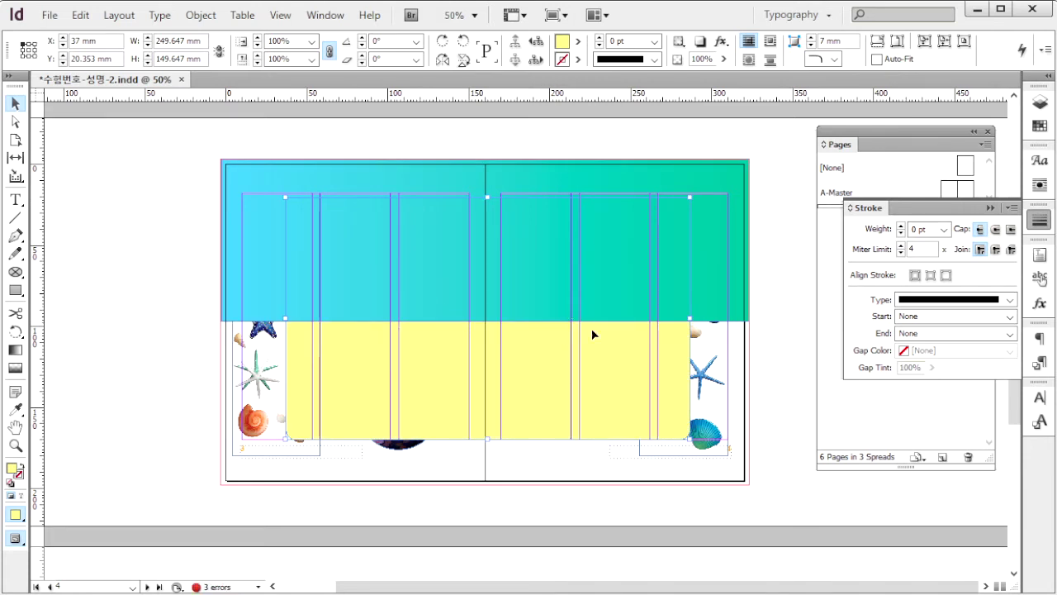
click(201, 14)
mouse_move(299, 74)
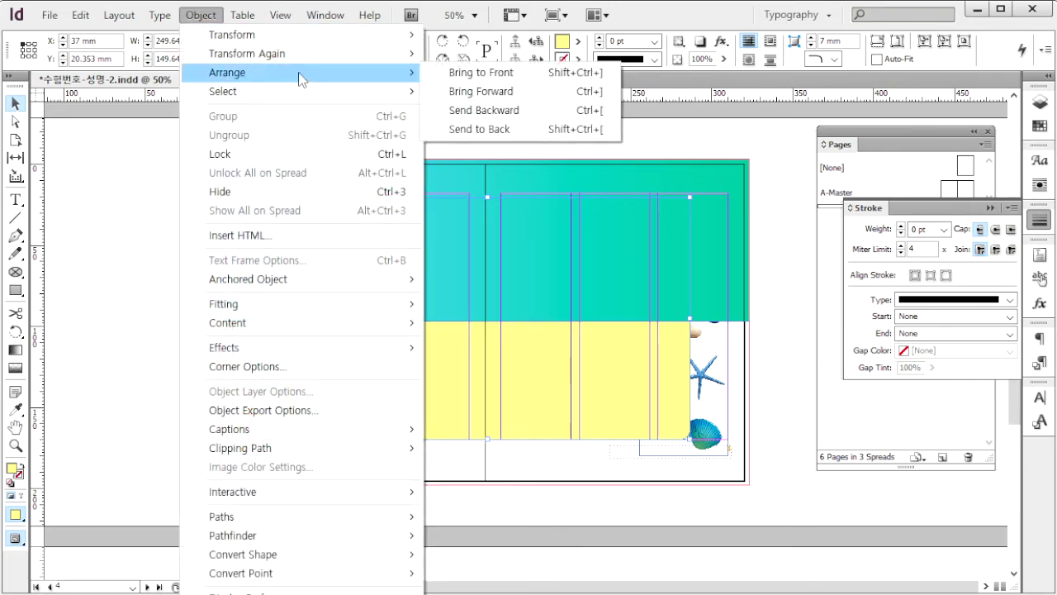
click(526, 74)
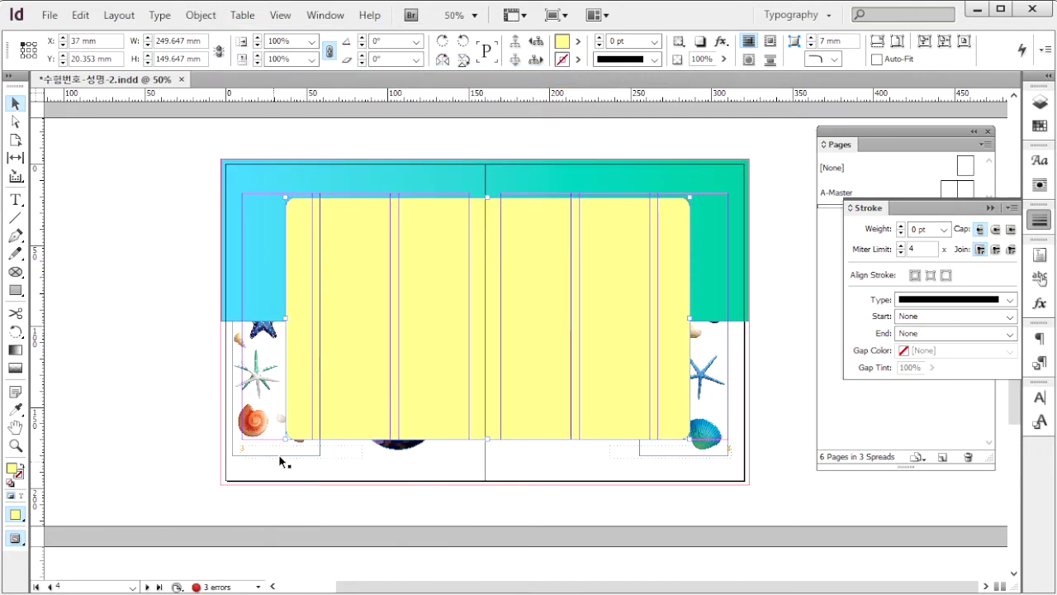
- Send the yellow and gradient rectangles together behind the photos and seashells
click(638, 232)
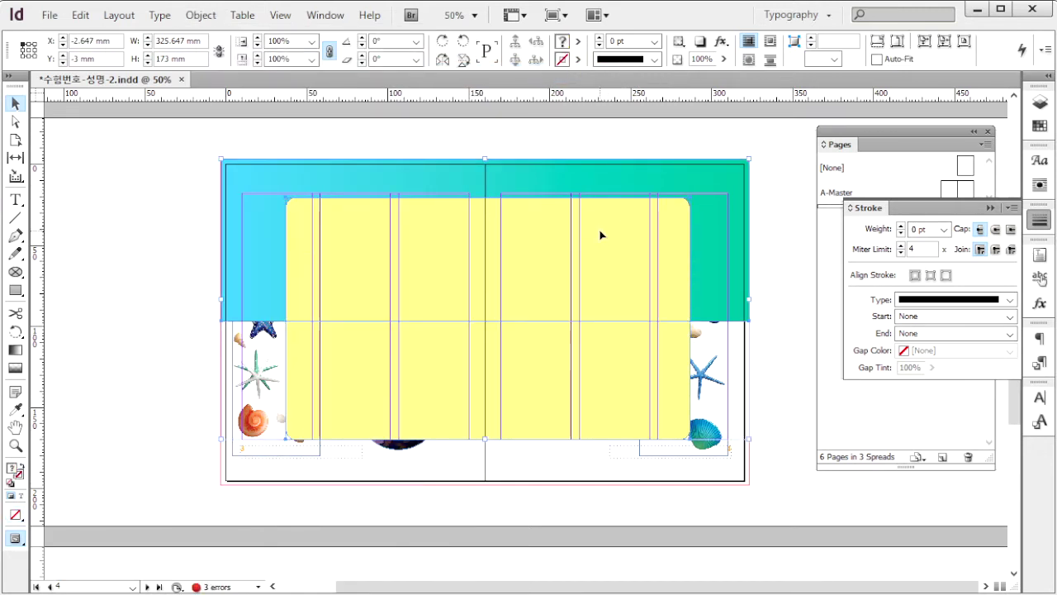
click(201, 15)
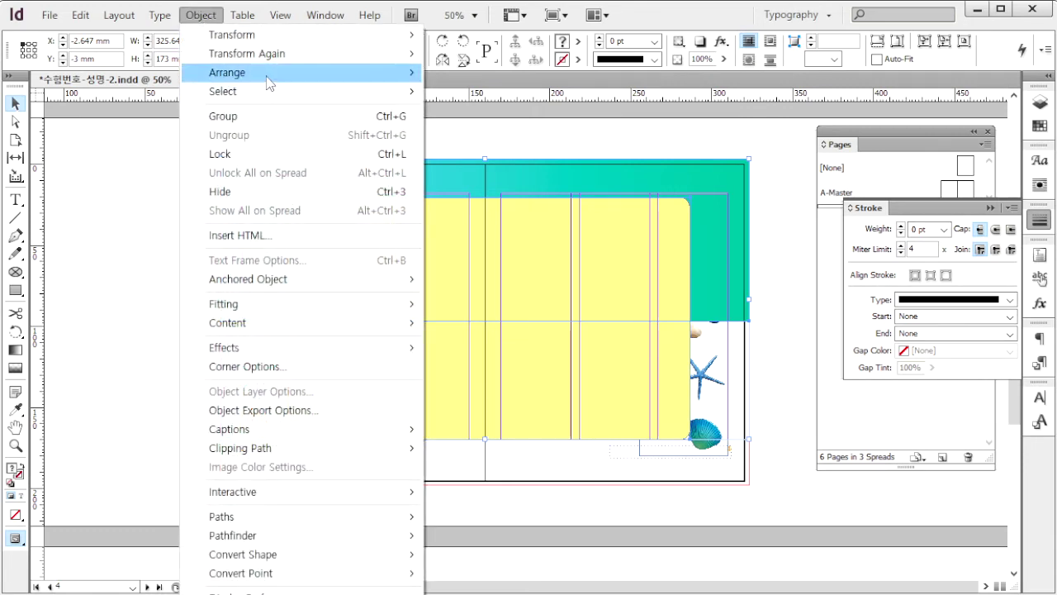
mouse_move(248, 73)
click(496, 127)
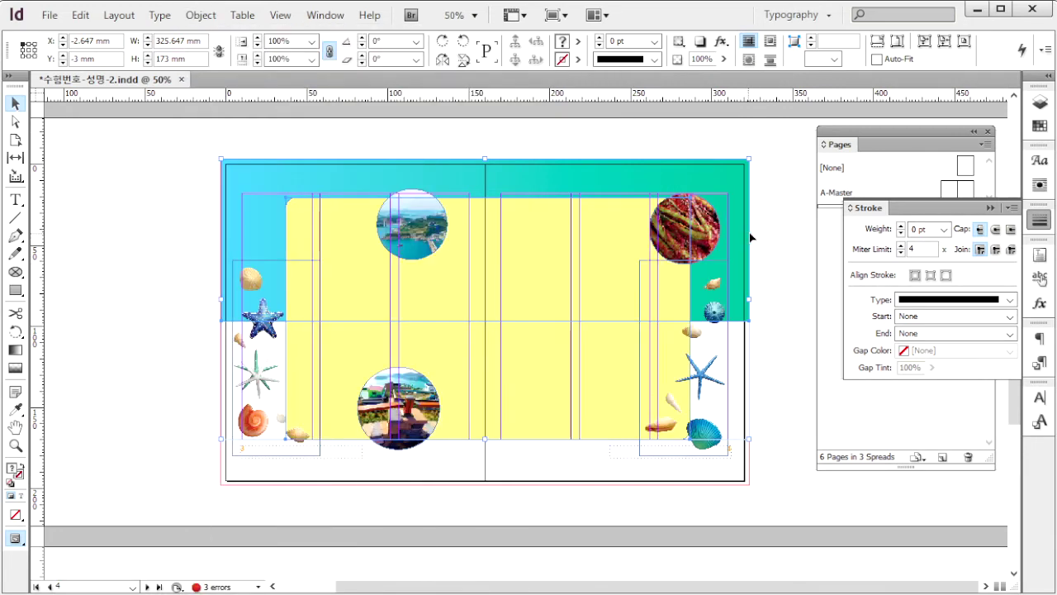
click(749, 232)
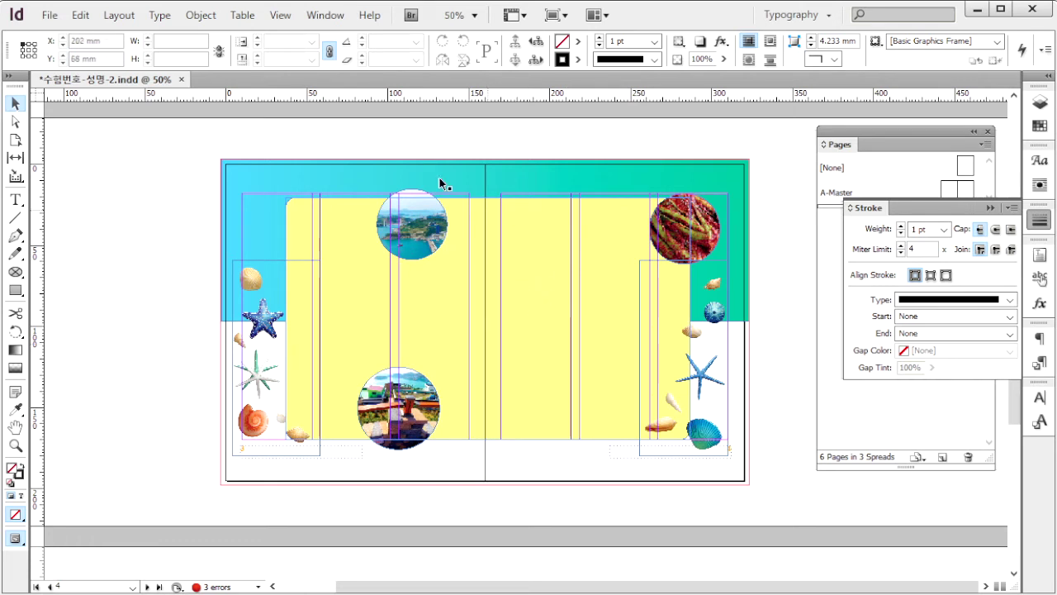
- Create a 120 × 120 mm circle with the Ellipse tool on the pasteboard beside the page 3-4 spread
drag(15, 290, 97, 309)
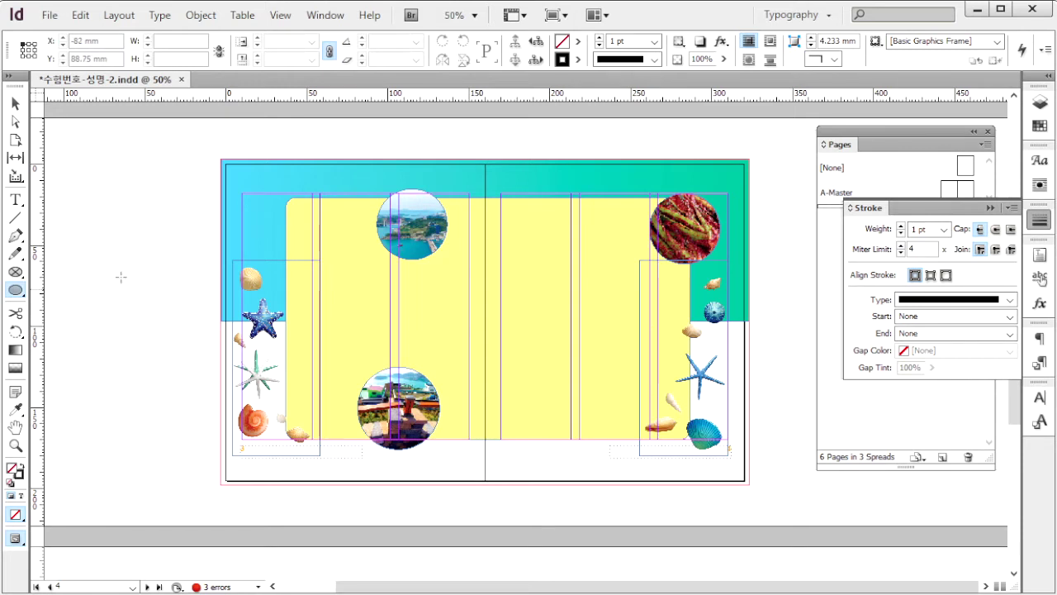
click(119, 213)
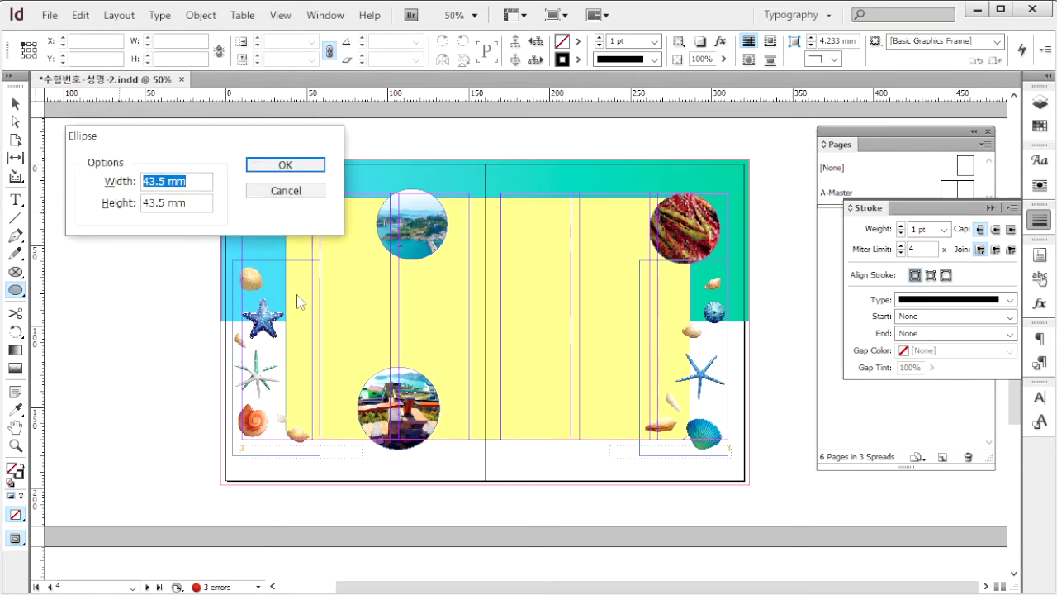
text(120)
key(Tab)
text(12)
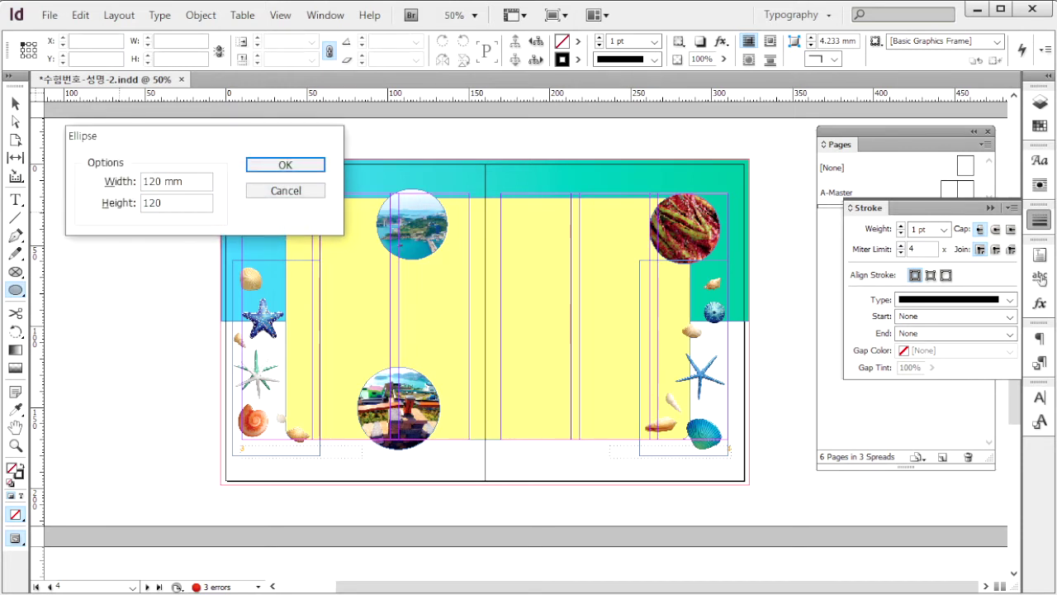
key(Return)
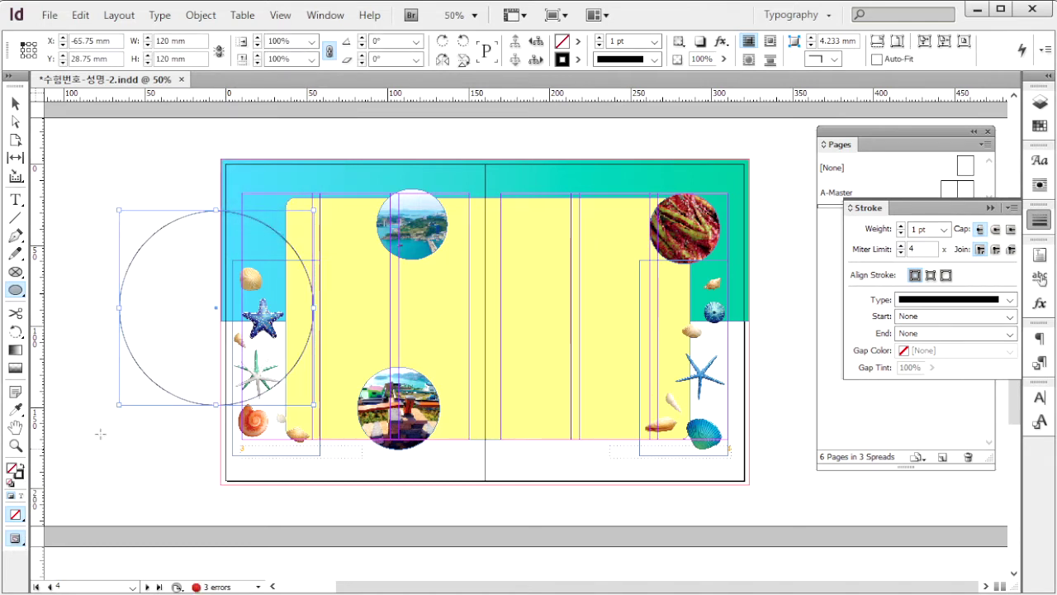
- Swap the circle's fill and stroke, fill it with a gradient, and set the starting stop to C 0, M 0, Y 0, K 0
click(22, 466)
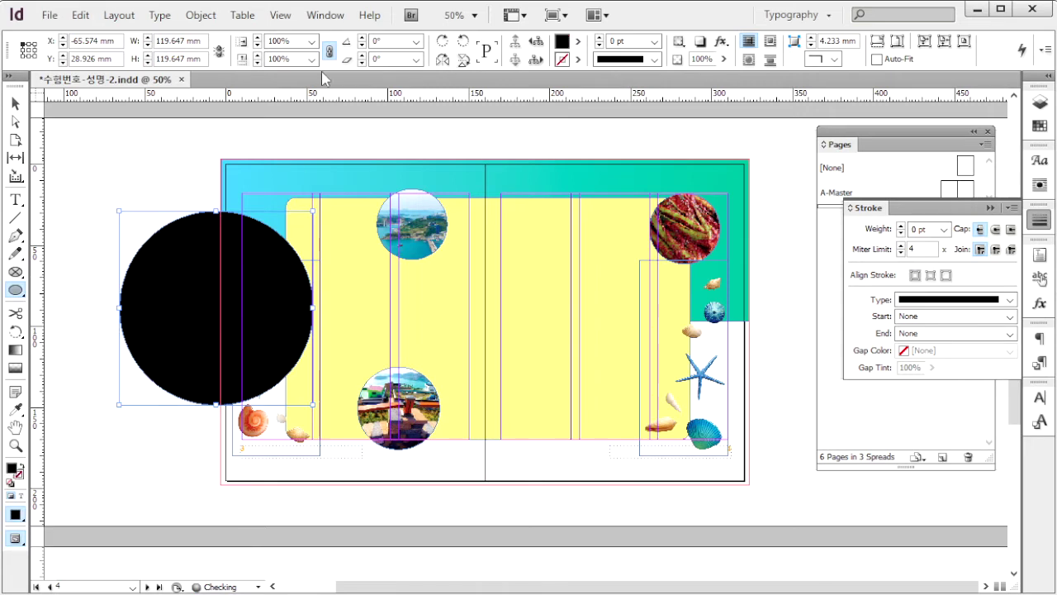
click(326, 15)
mouse_move(397, 99)
click(646, 116)
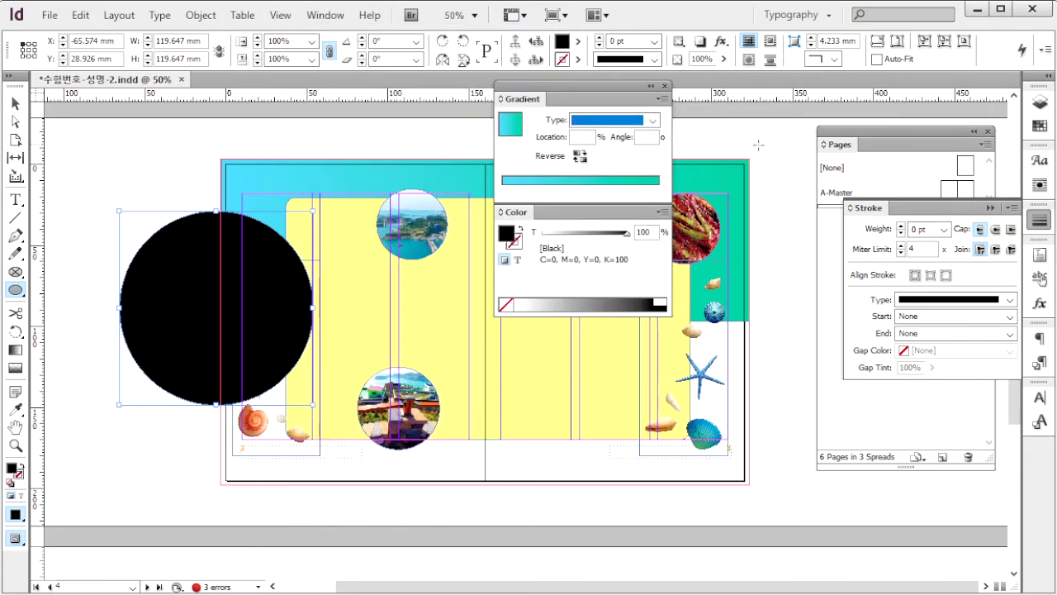
click(510, 180)
click(502, 191)
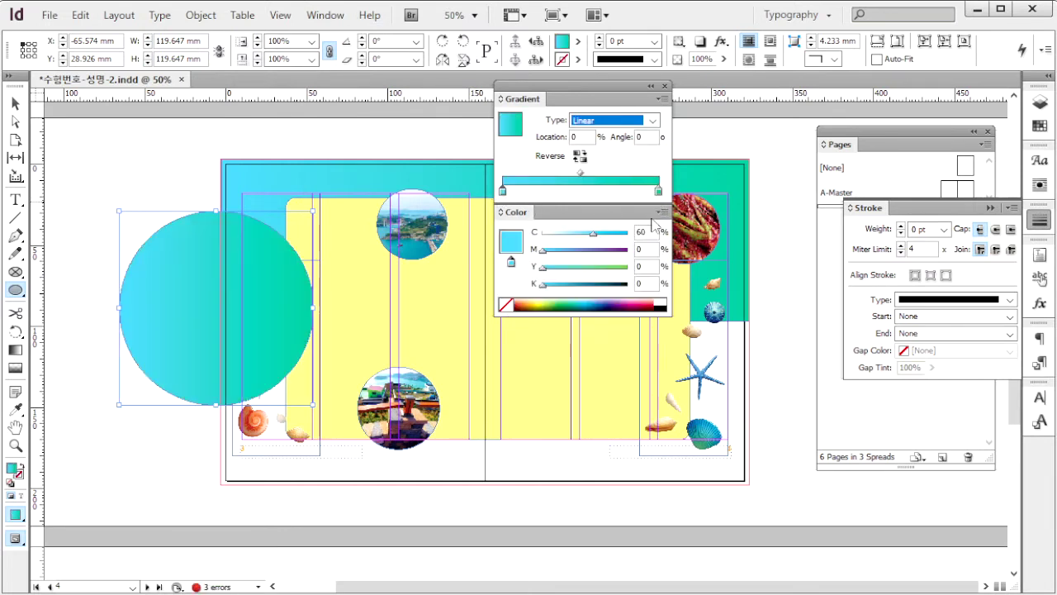
click(648, 232)
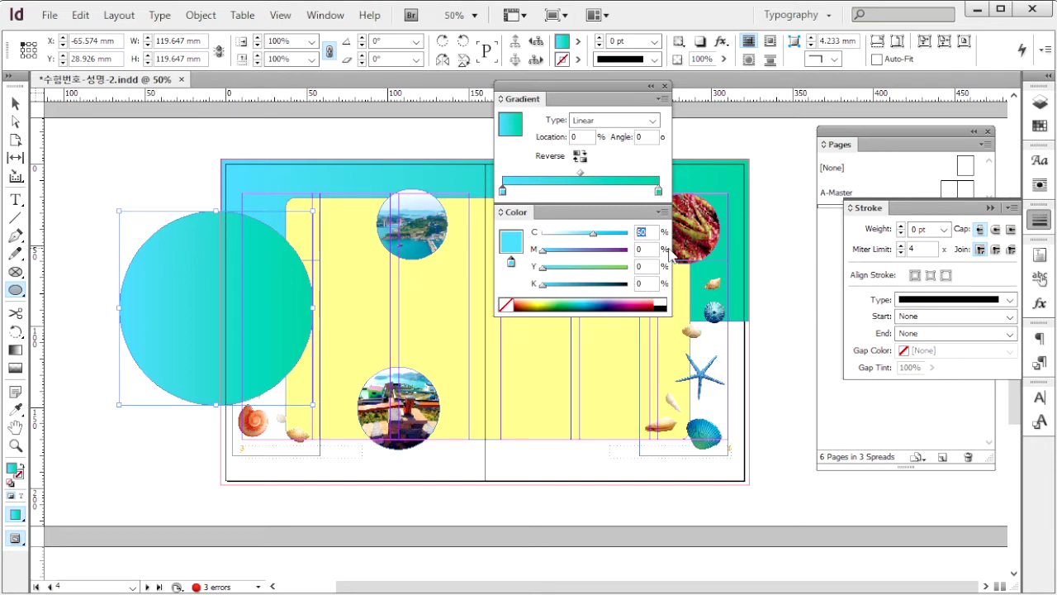
text(0)
key(Return)
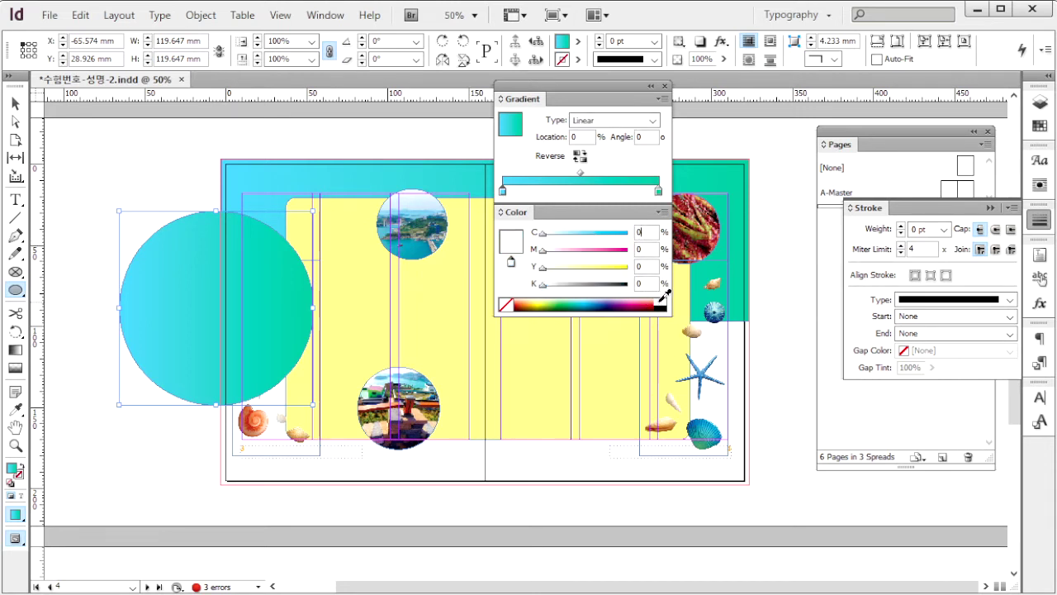
- Set the circle gradient's ending stop to C 0, M 70, Y 30, K 0 and its type to Radial
click(659, 191)
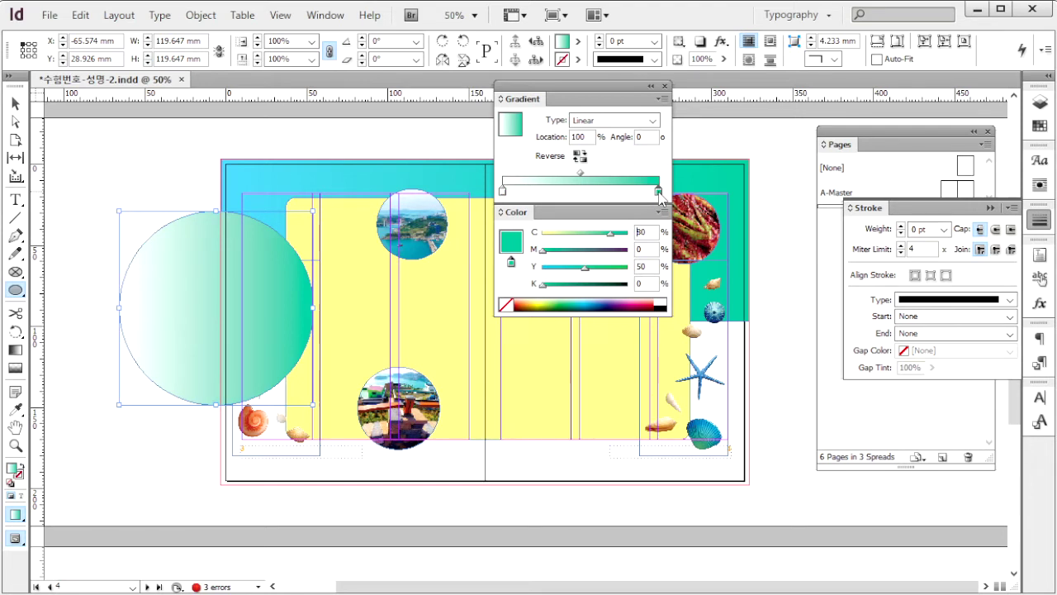
double_click(642, 232)
text(0)
key(Tab)
text(70)
key(Tab)
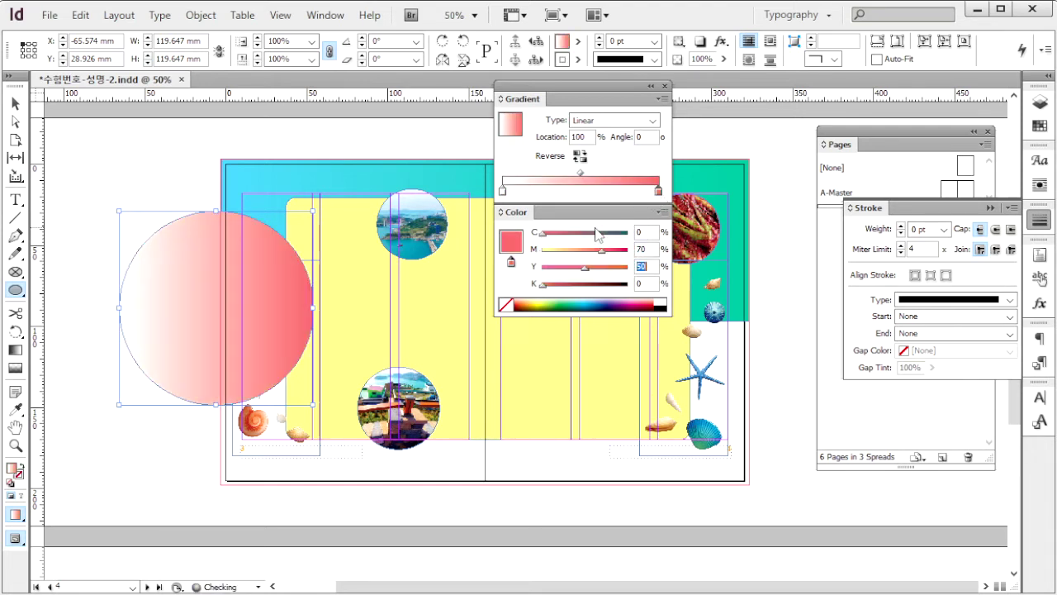
text(30)
key(Tab)
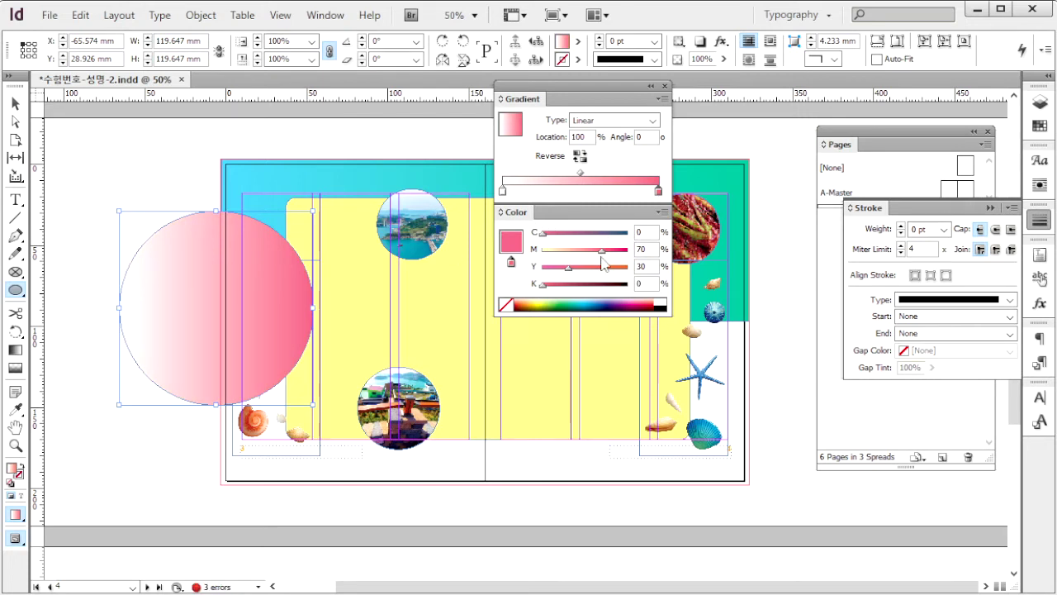
click(592, 123)
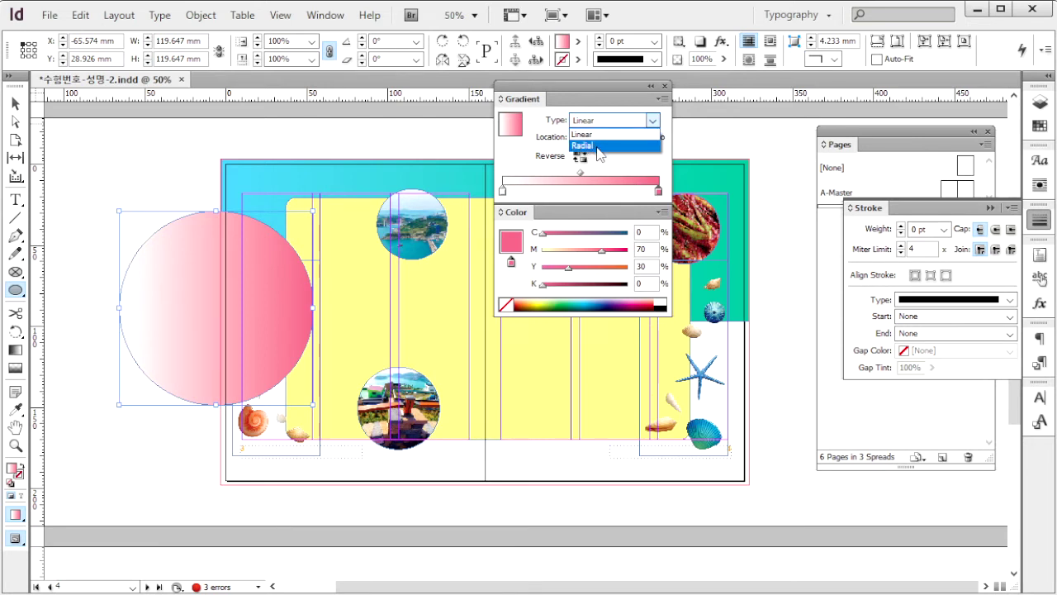
click(582, 146)
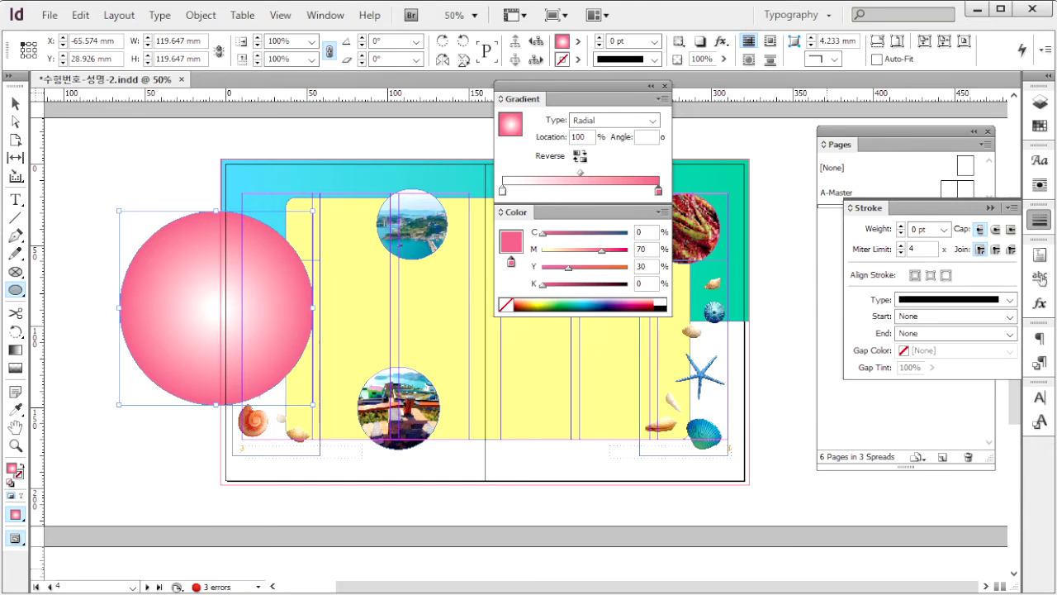
- Check reference image 1급-205 and move the pink circle onto page 5 at about X 19, Y 35 mm
key(alt+Tab)
click(483, 311)
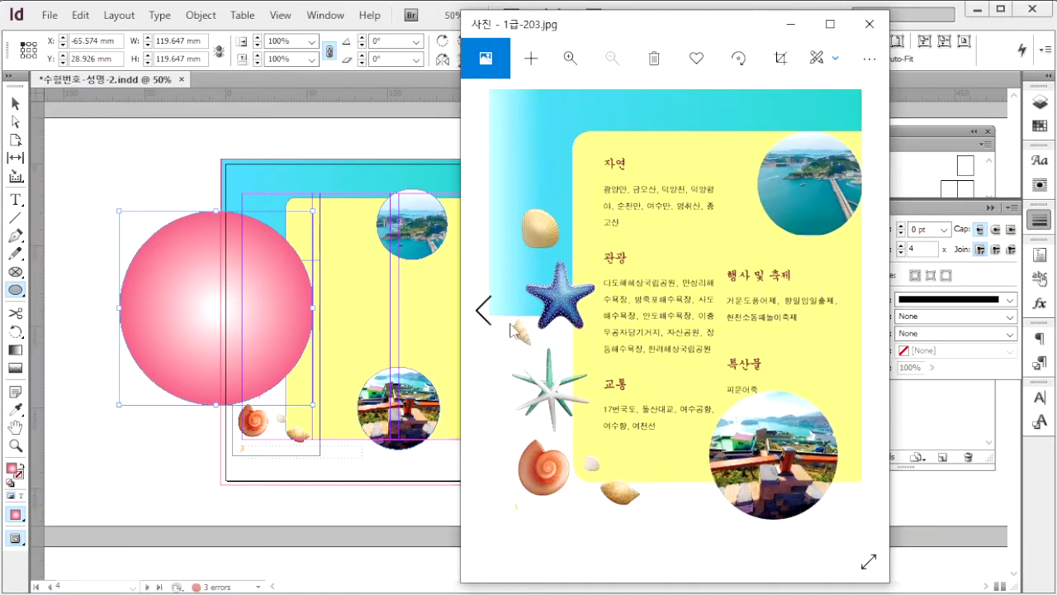
click(483, 310)
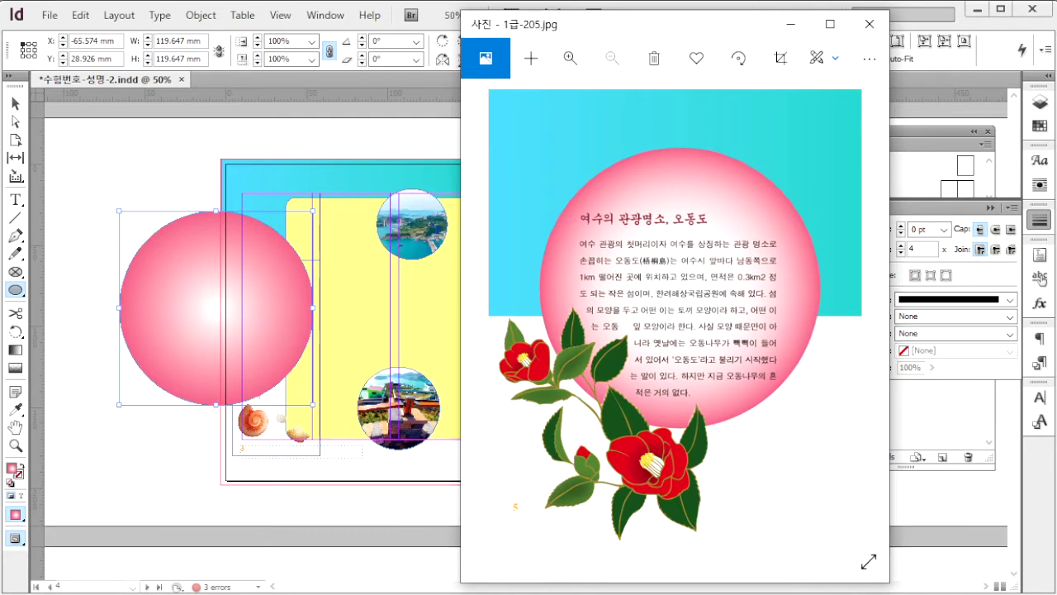
key(alt+Tab)
key(Delete)
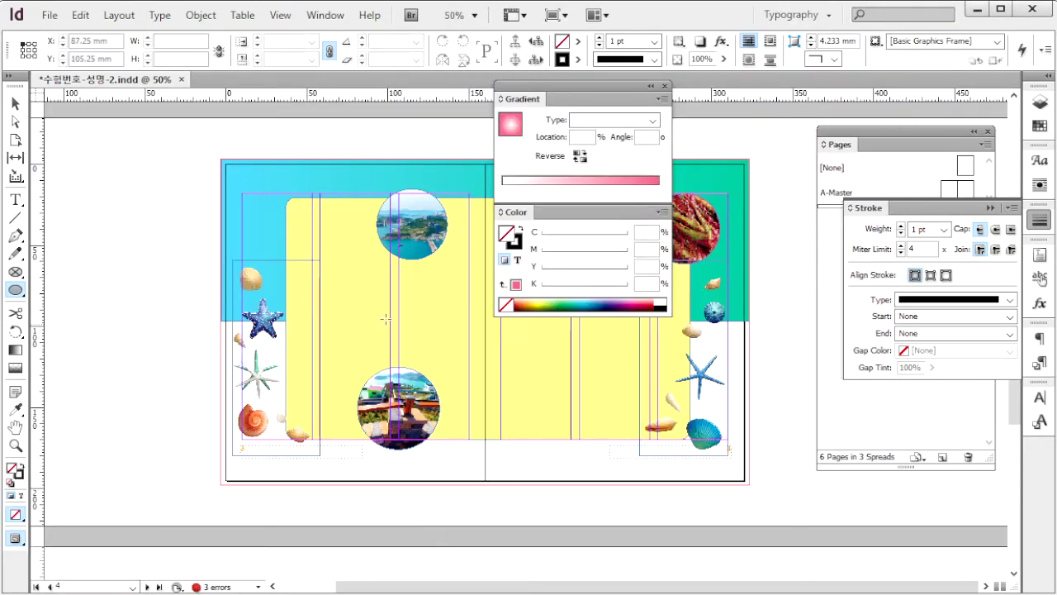
key(Page_Down)
key(ctrl+v)
drag(481, 348, 313, 354)
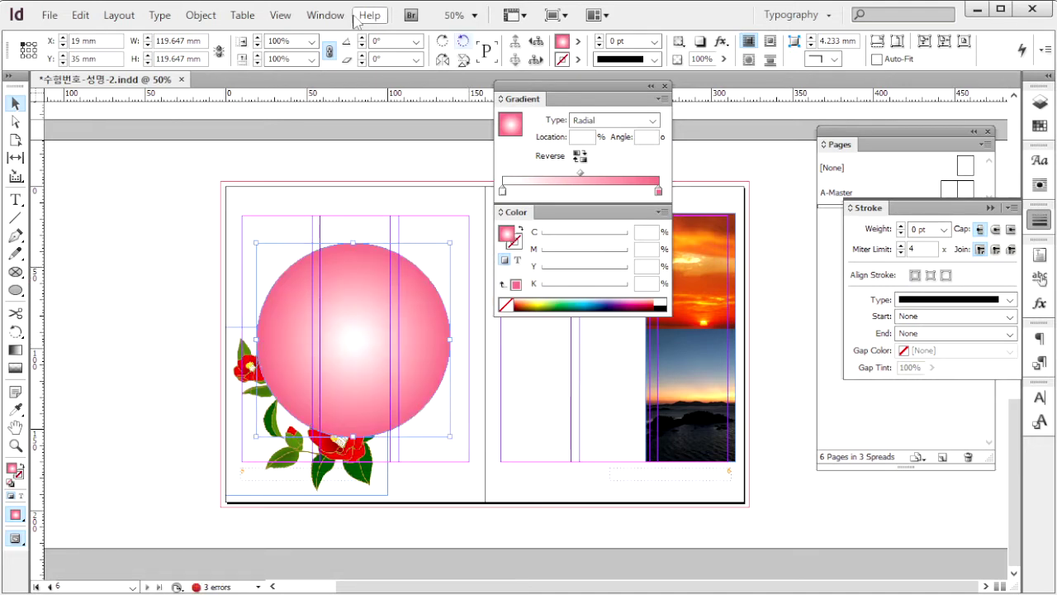
- Send the pink circle behind the camellia illustration on page 5
click(201, 15)
mouse_move(285, 85)
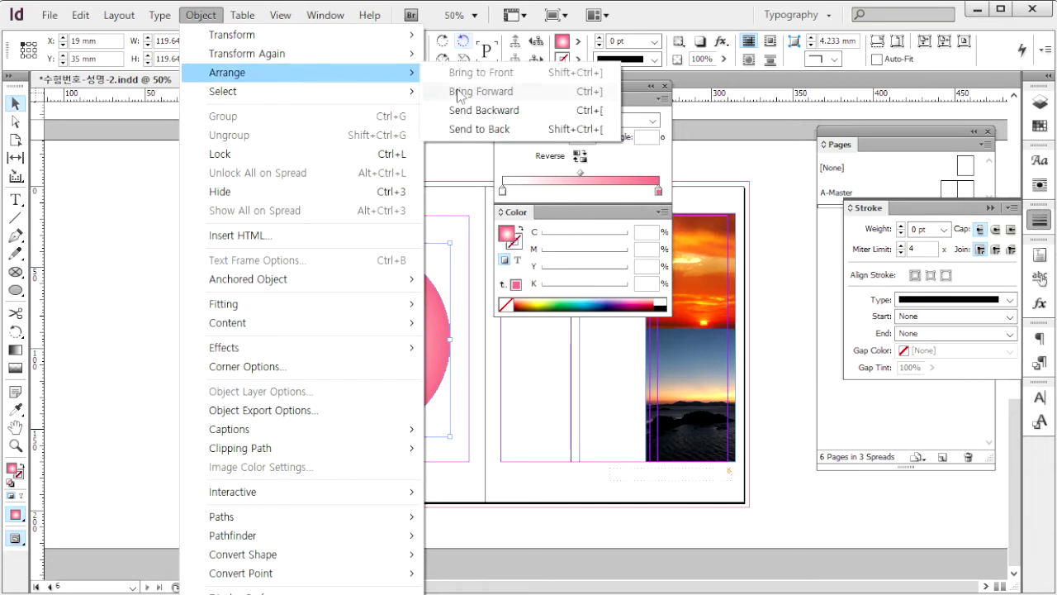
click(467, 129)
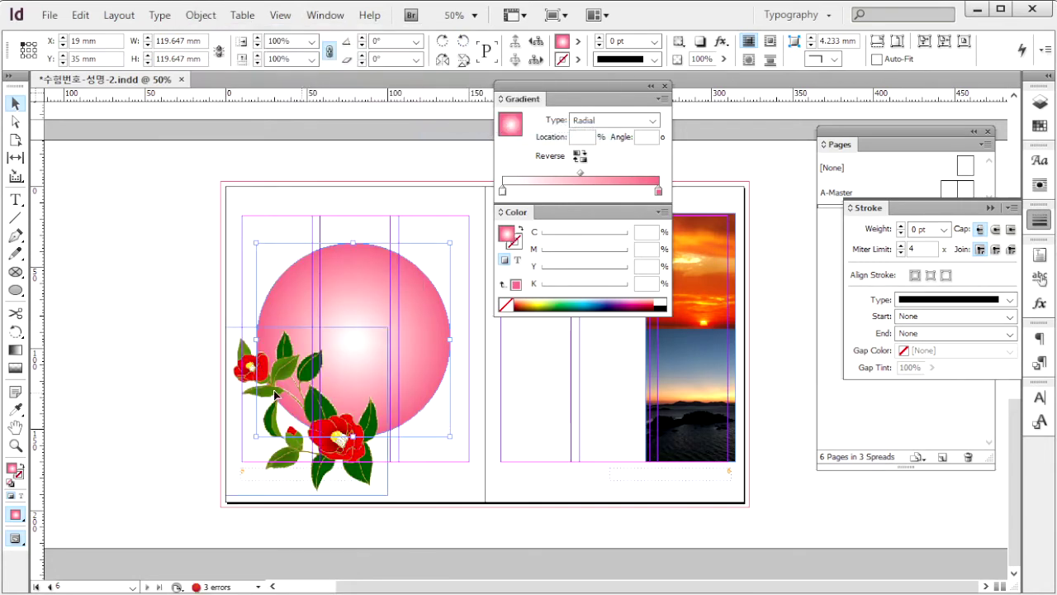
- Check references 1급-205 and 1급-206, and copy the gradient rectangle from pages 3-4 onto pages 5-6 at X -3, Y -3 mm
scroll(197, 265, up, 3)
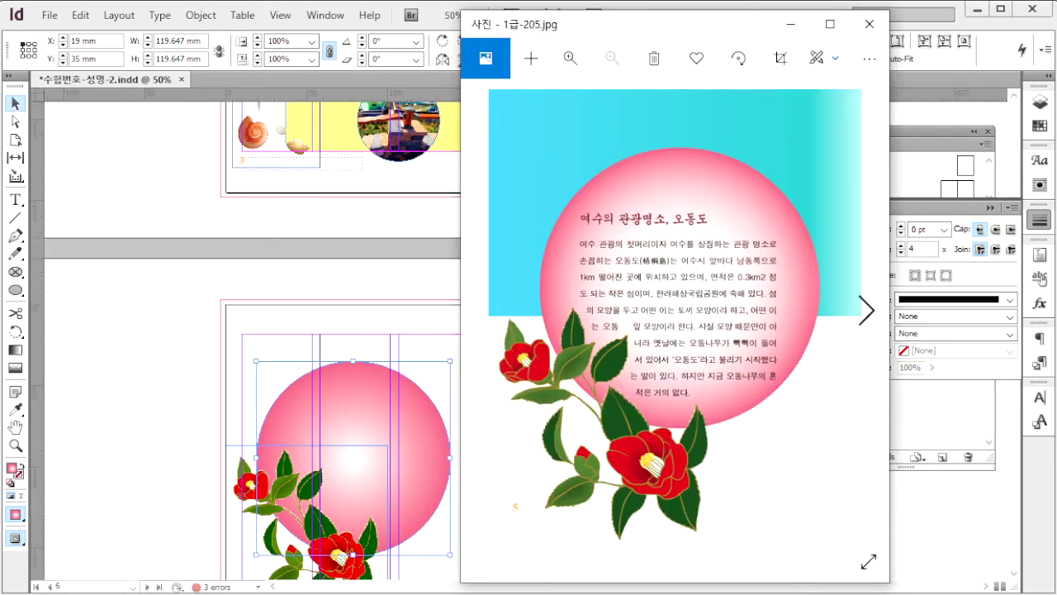
key(alt+Tab)
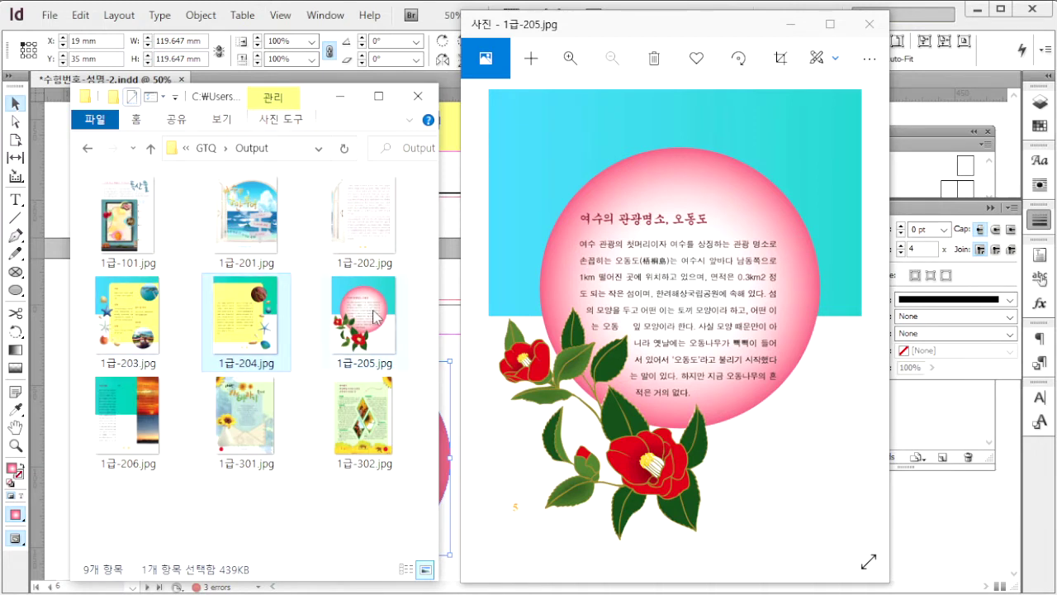
click(163, 395)
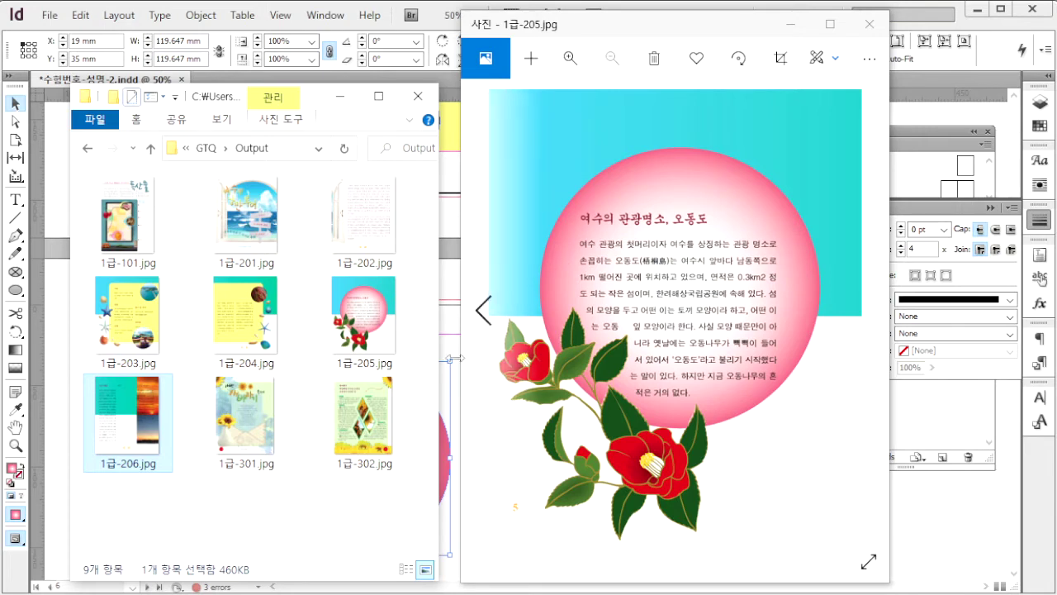
click(452, 298)
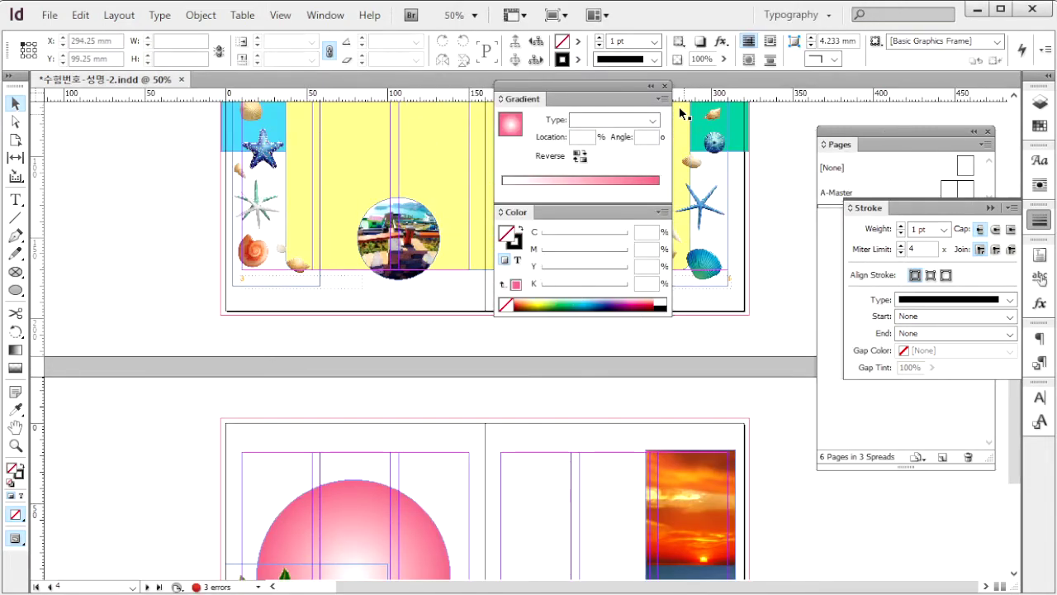
click(664, 86)
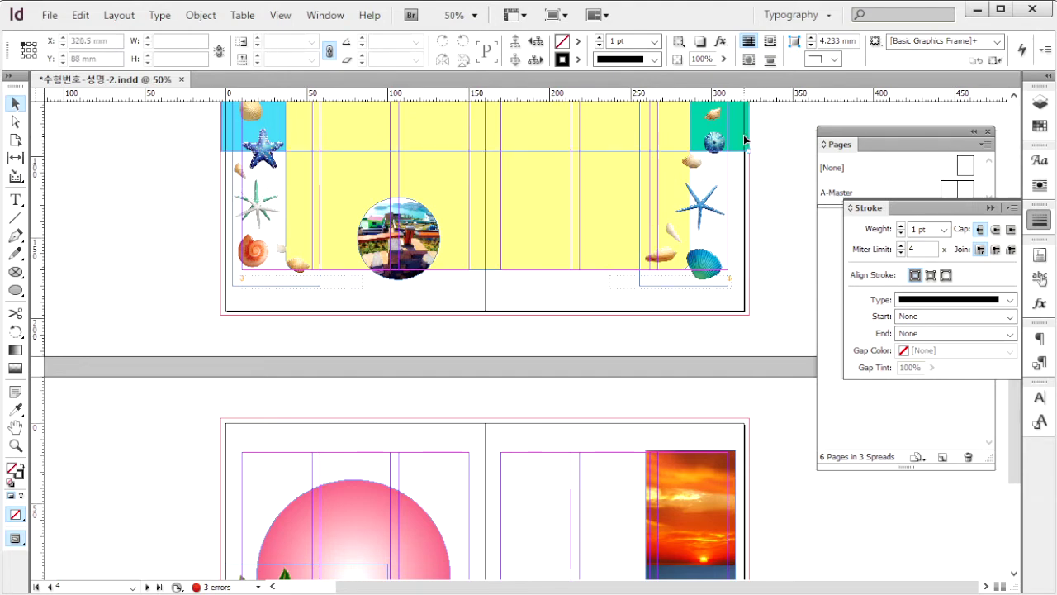
click(743, 135)
scroll(777, 221, up, 3)
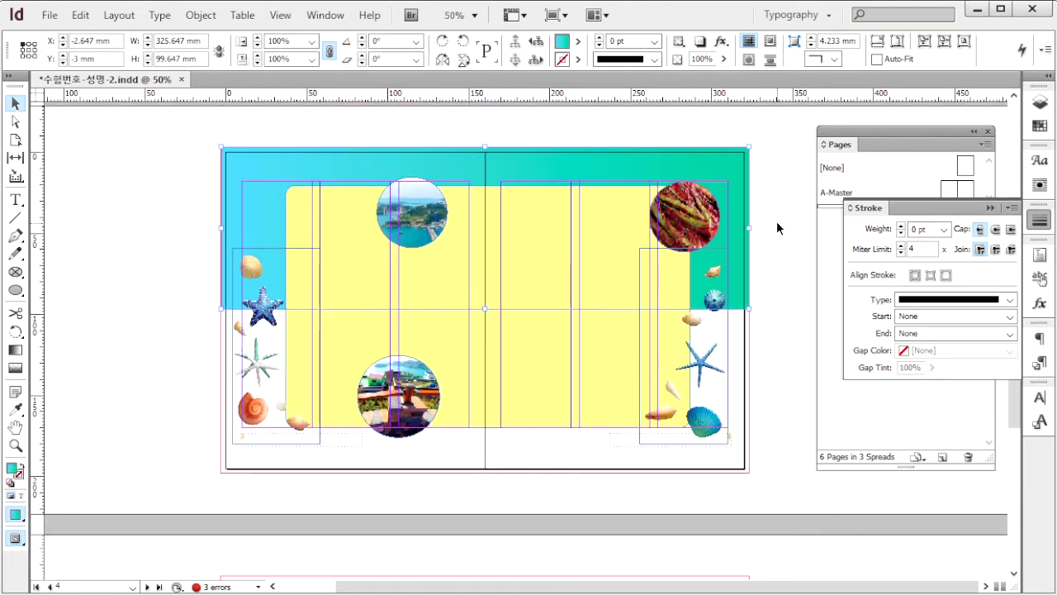
scroll(777, 221, down, 5)
click(313, 244)
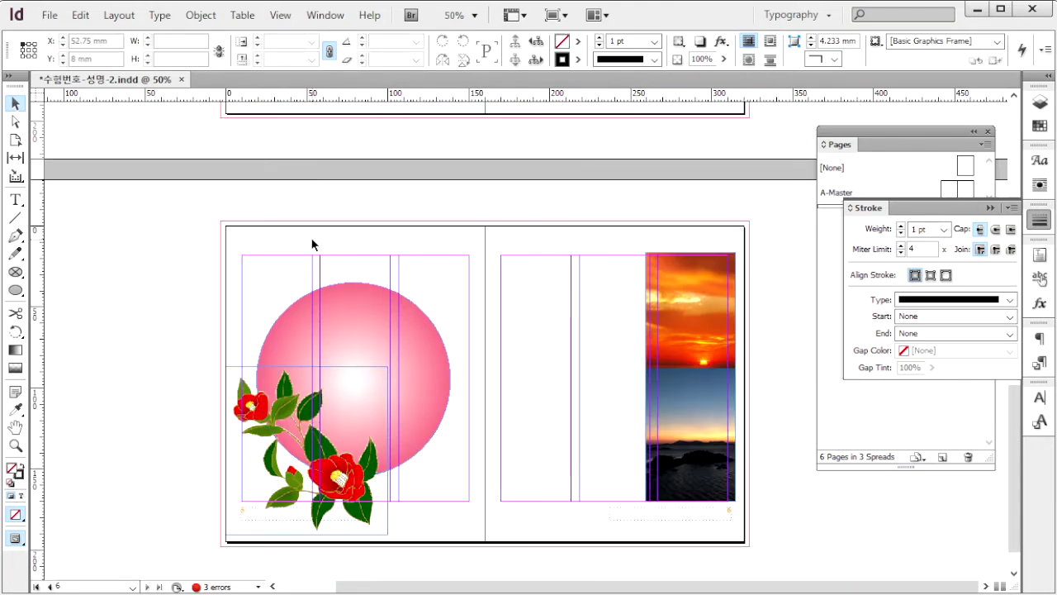
key(ctrl+v)
drag(562, 300, 517, 285)
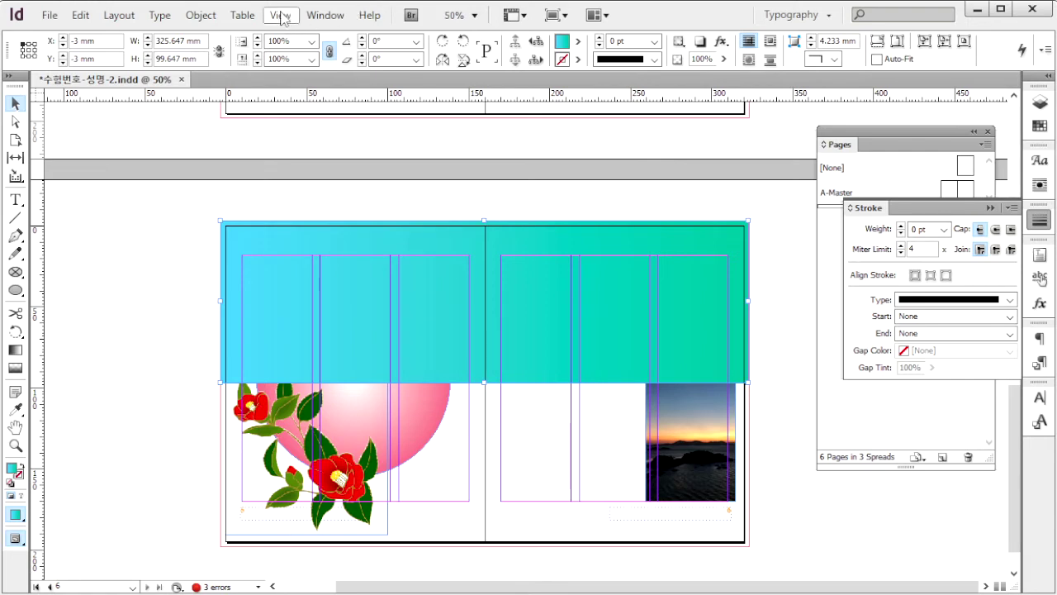
- Send the copied gradient rectangle to the back of the page 5-6 spread
click(201, 15)
mouse_move(306, 71)
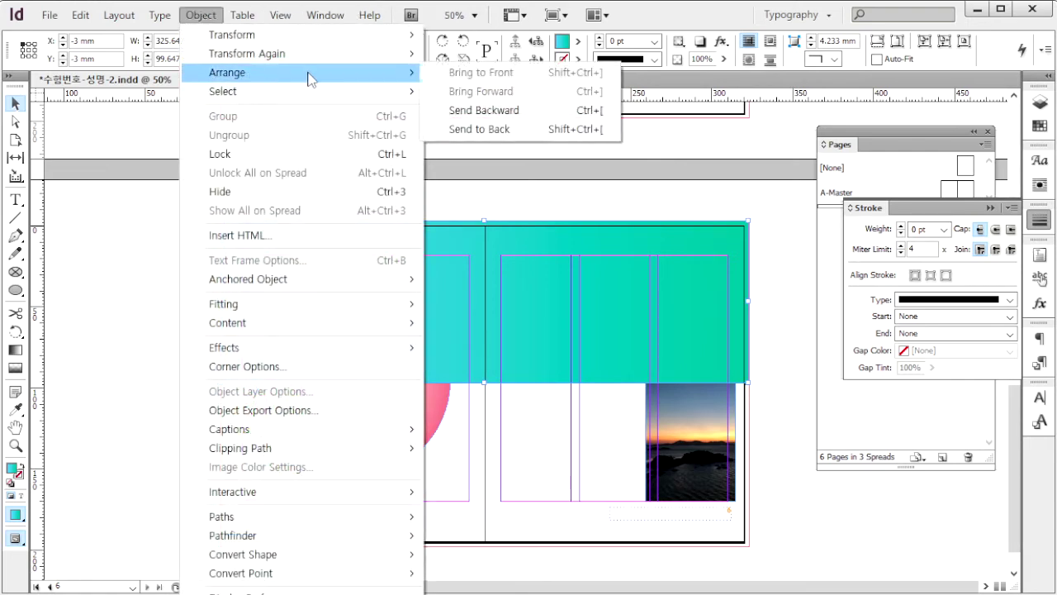
click(541, 131)
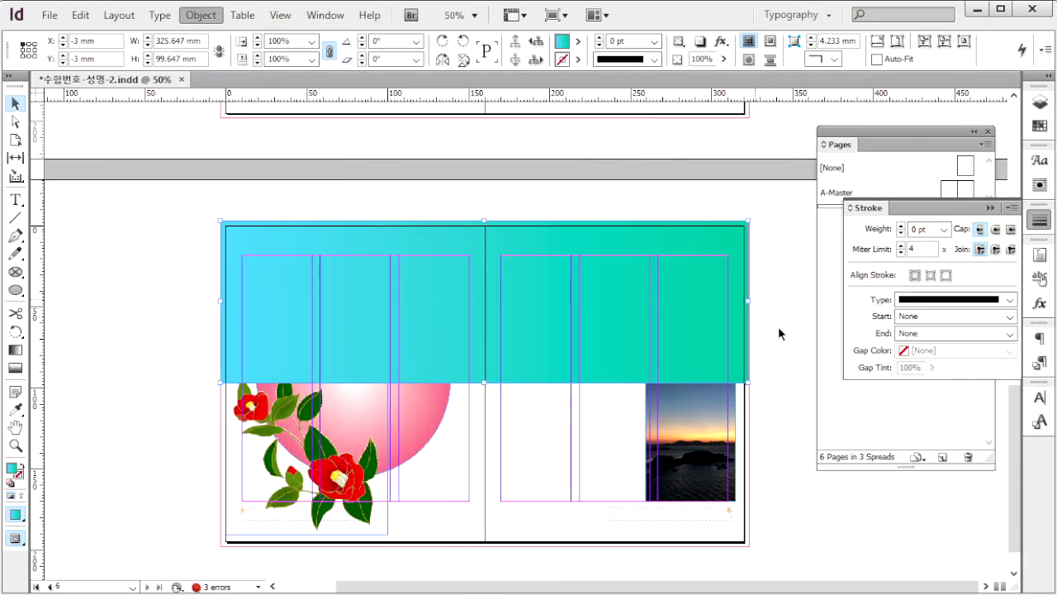
click(796, 380)
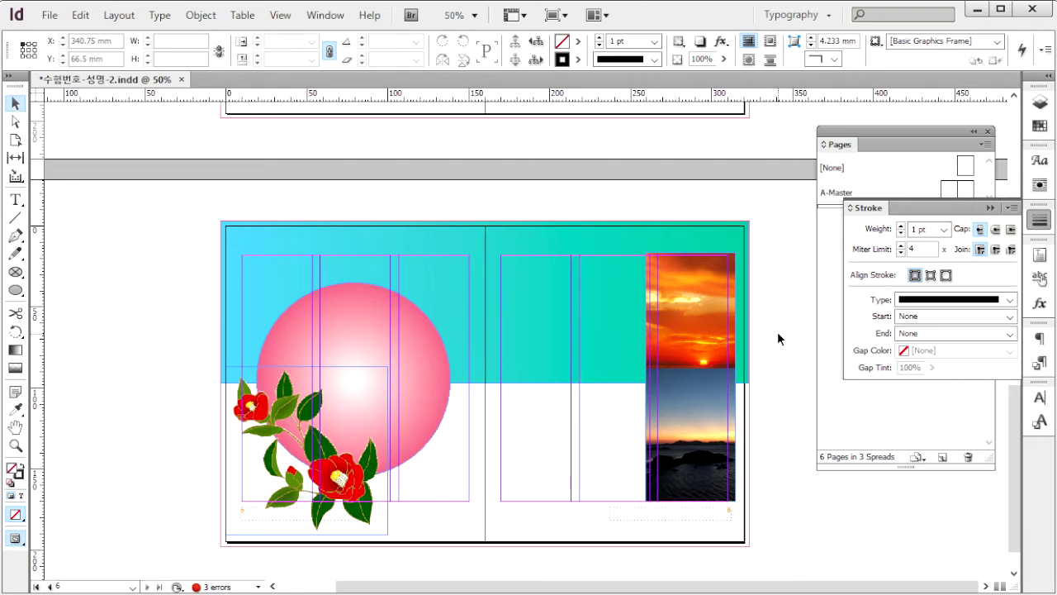
- Open the right-hand page of A-Master for editing at 125% zoom
click(1039, 221)
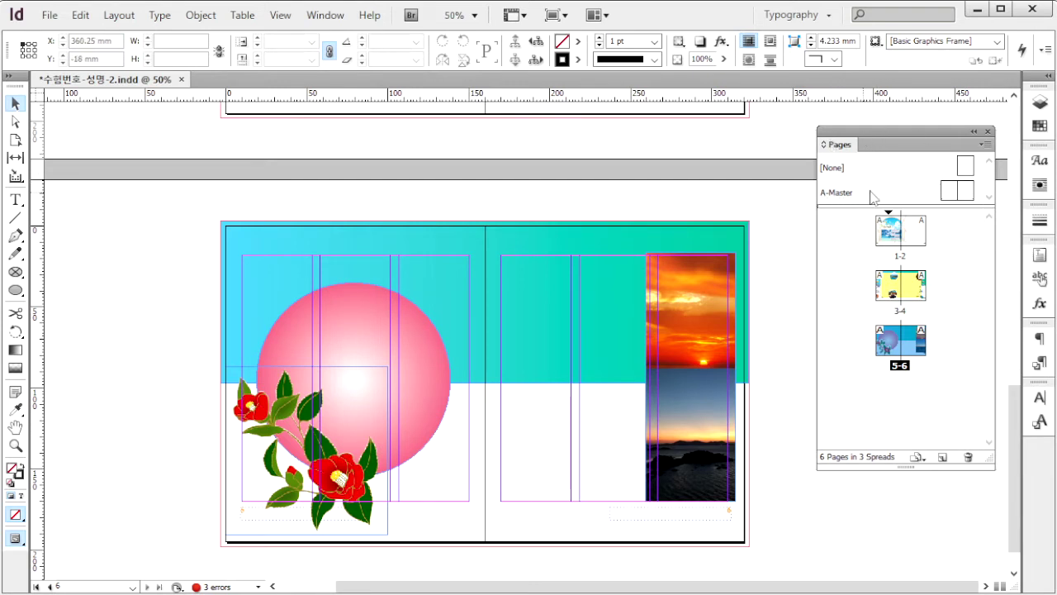
double_click(957, 191)
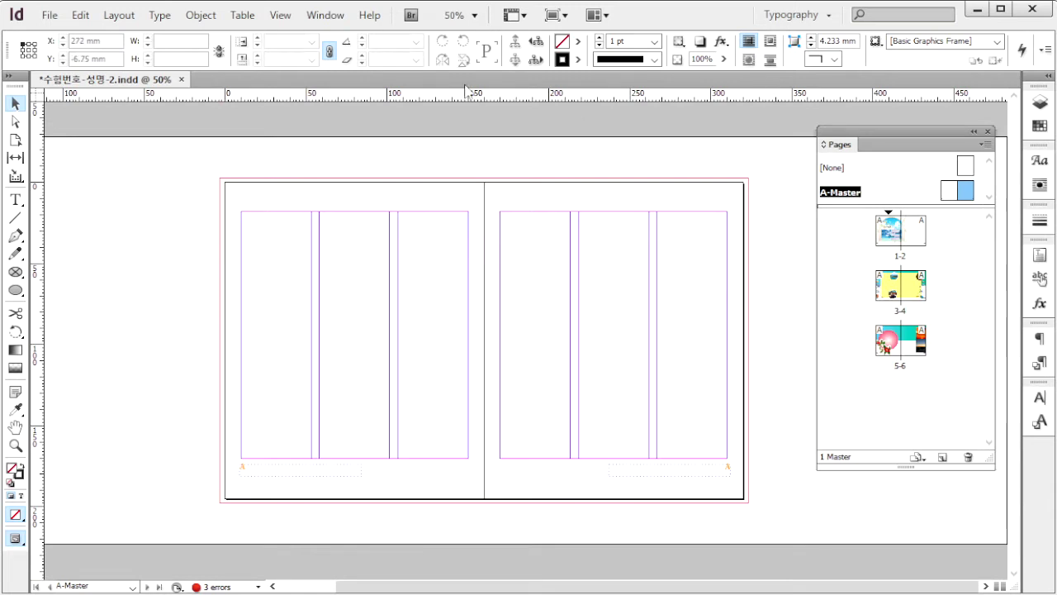
click(474, 15)
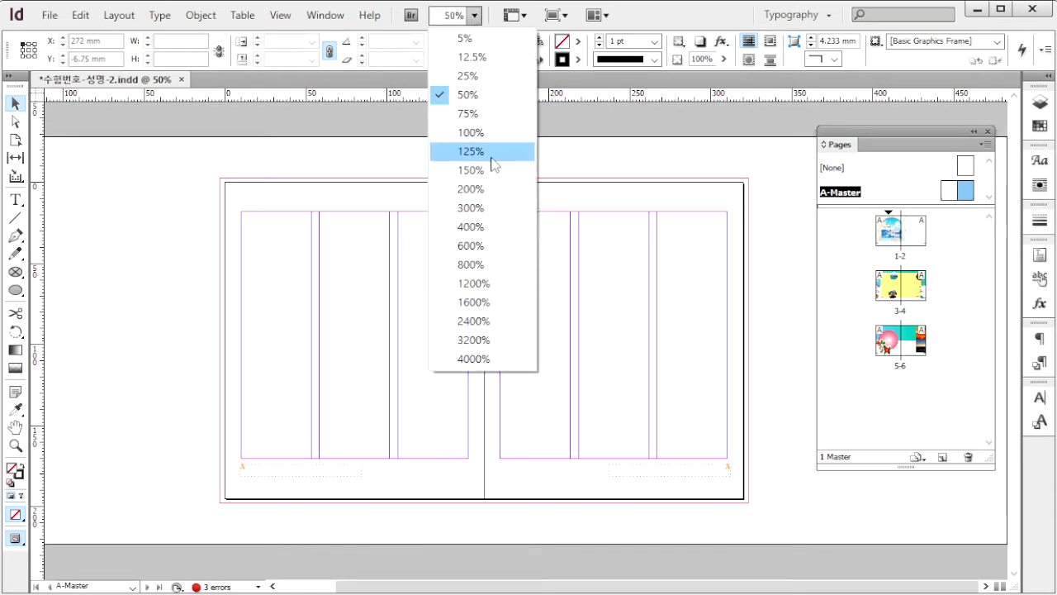
click(475, 151)
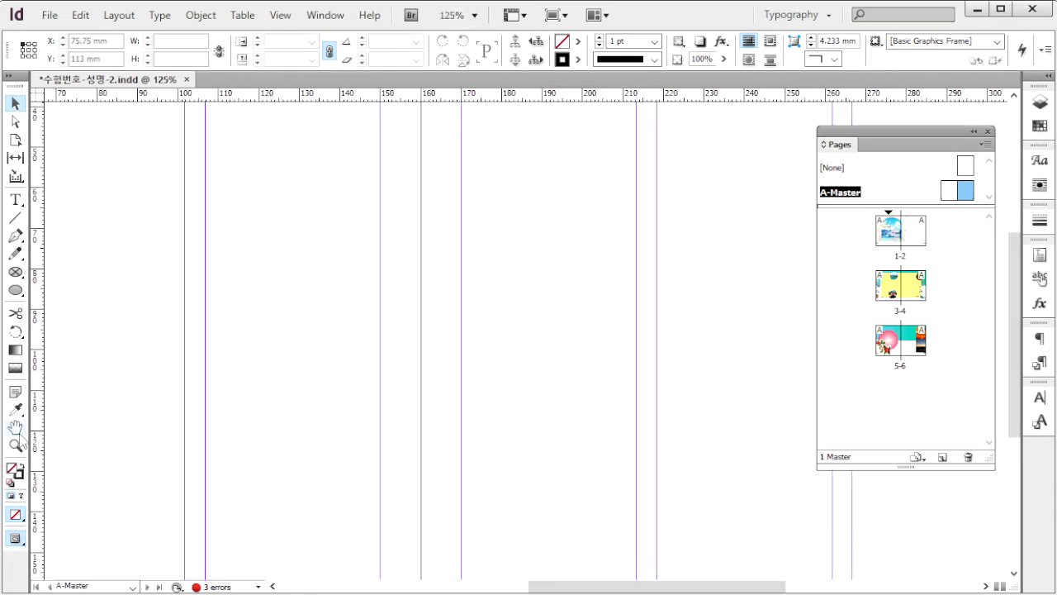
click(15, 426)
drag(455, 382, 443, 209)
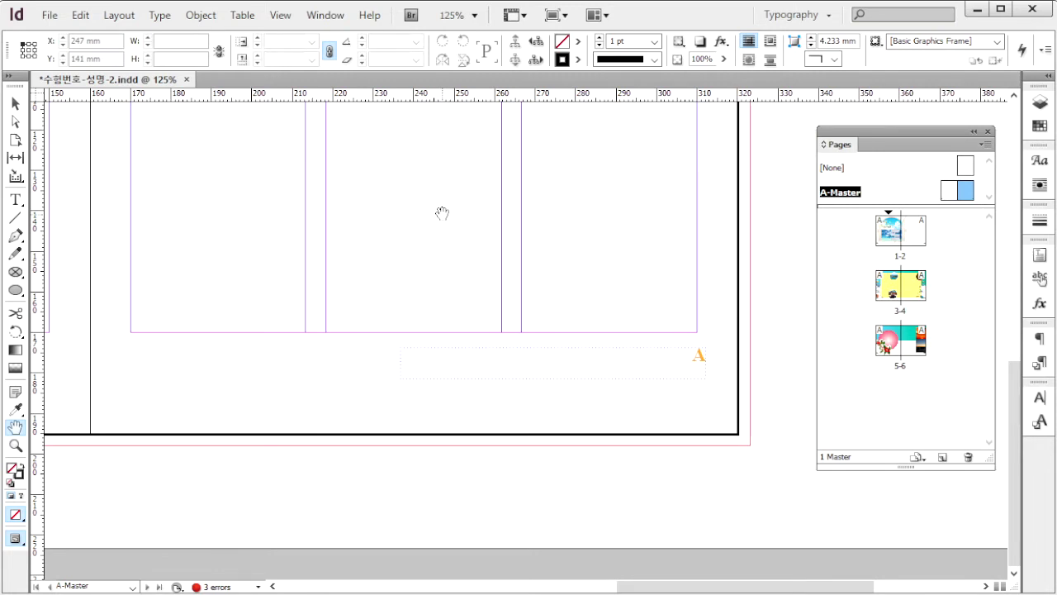
- Create a three-sided polygon 7 mm wide and 7 mm high on the right A-Master page
click(14, 289)
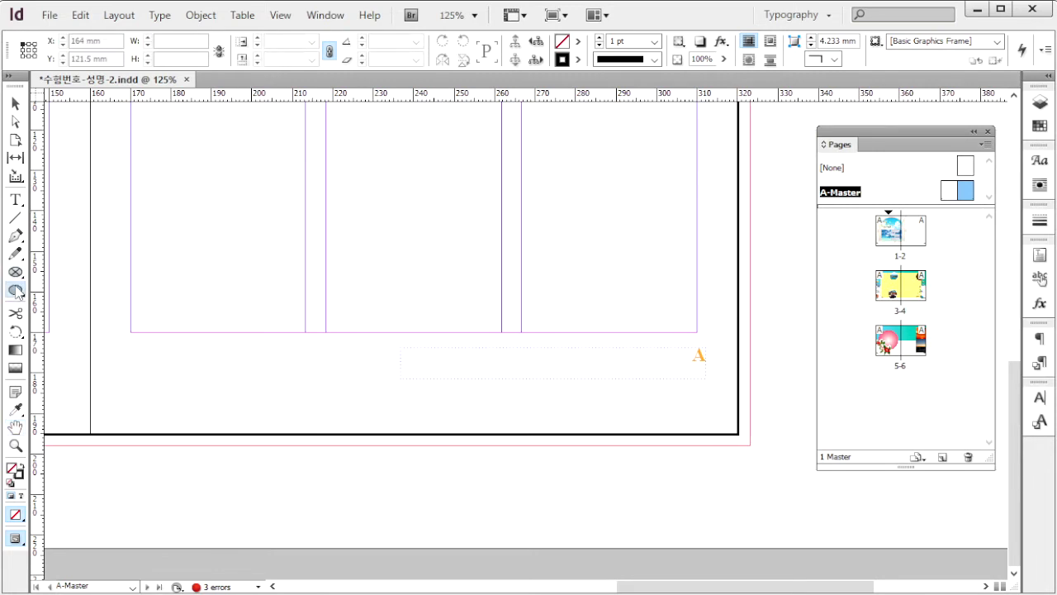
click(87, 327)
click(244, 197)
text(7)
key(Tab)
text(7)
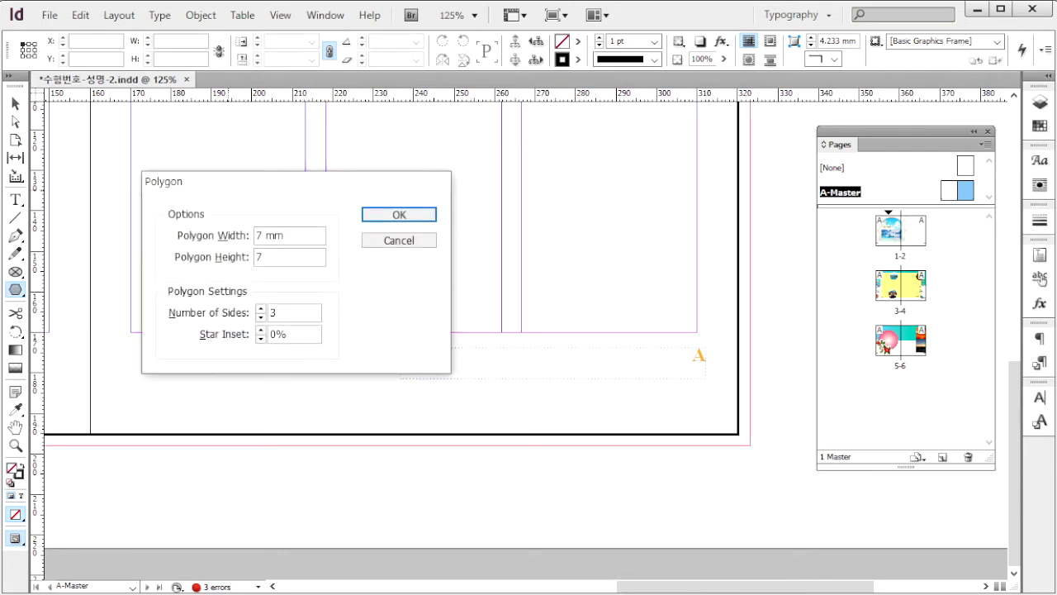
key(Tab)
click(429, 213)
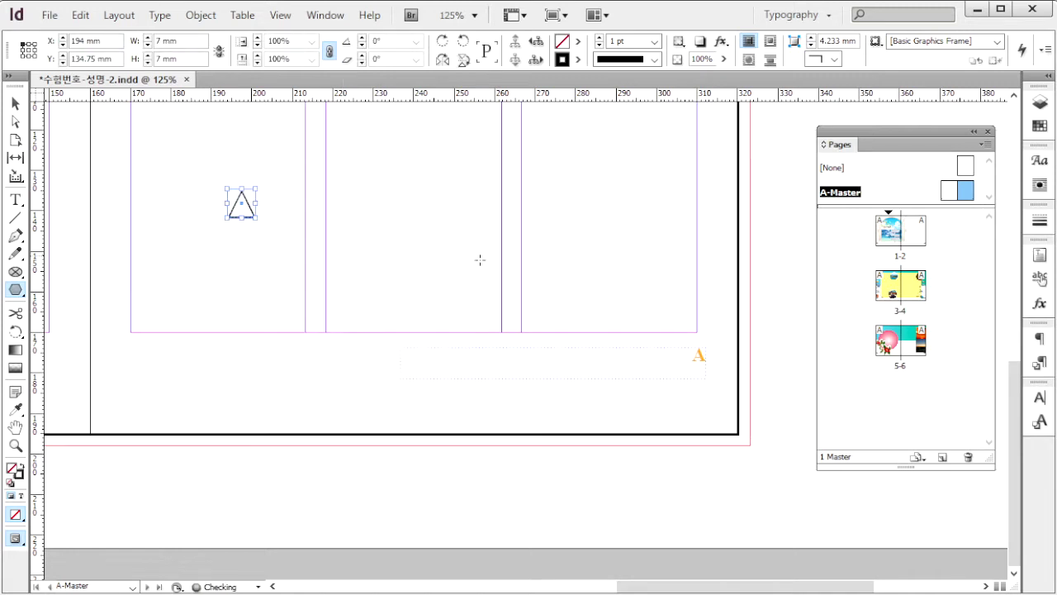
- Fill the triangle with C 0, M 40, Y 100, K 0 and leave it without a stroke
click(22, 465)
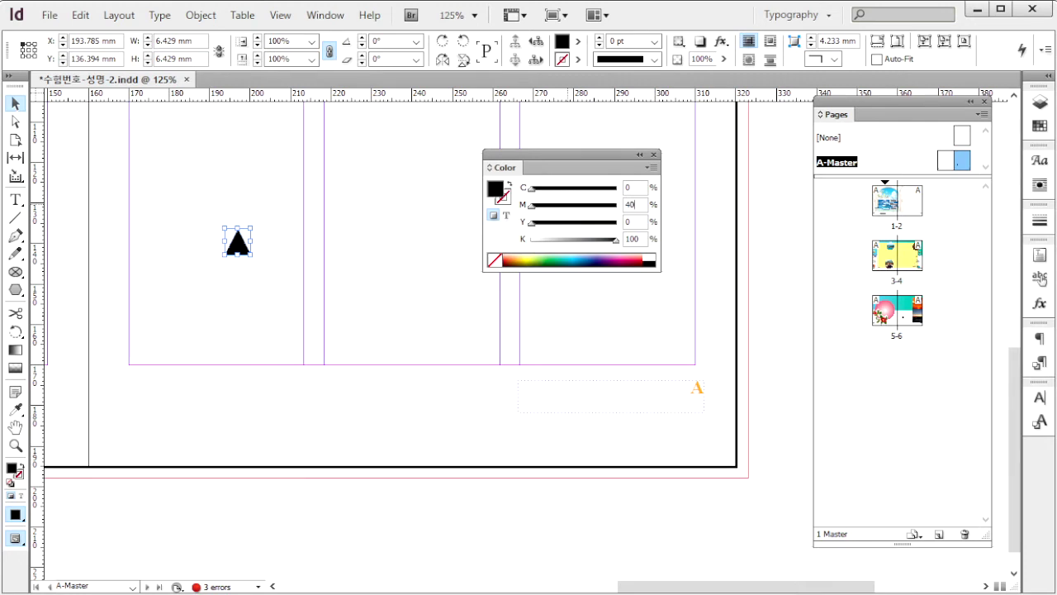
key(Tab)
text(100)
key(Tab)
text(0)
key(Return)
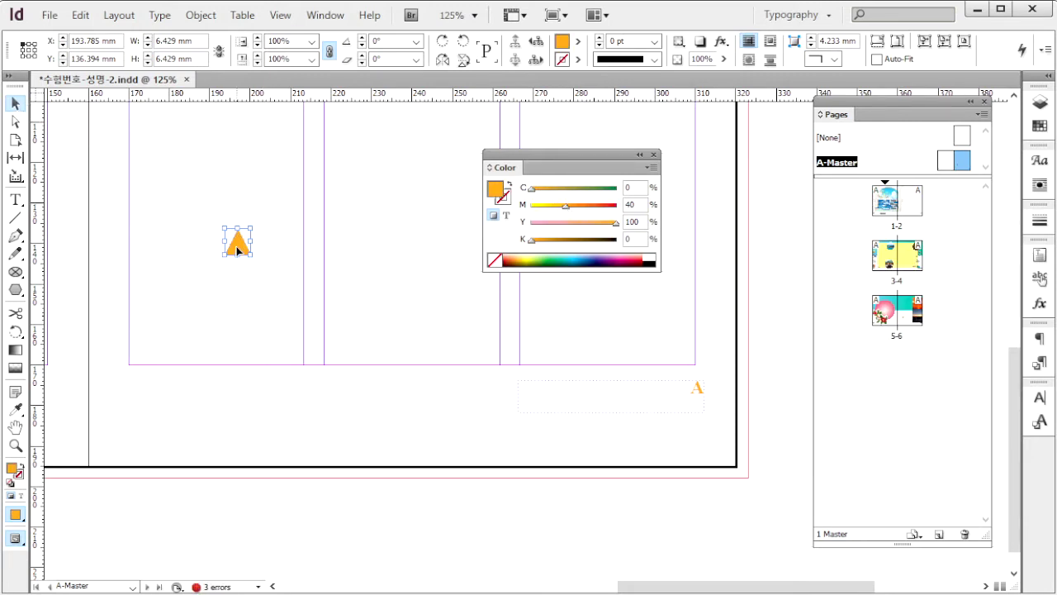
- Move the orange triangle below the right master page's bottom margin and rotate it 90° counter-clockwise
mouse_move(237, 250)
mouse_down()
mouse_move(288, 415)
mouse_move(389, 410)
mouse_move(400, 397)
mouse_up()
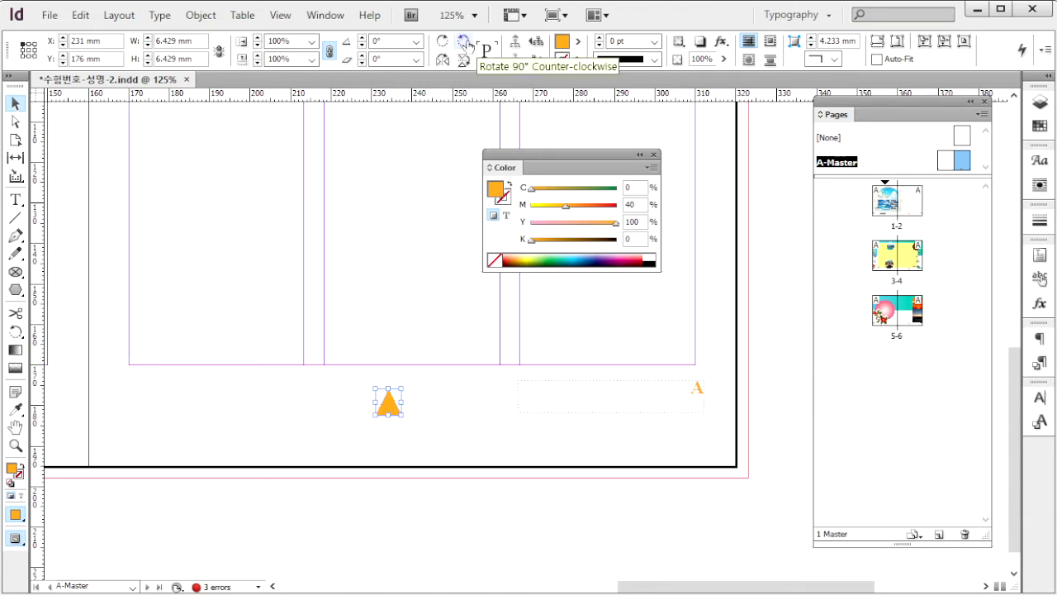
click(464, 41)
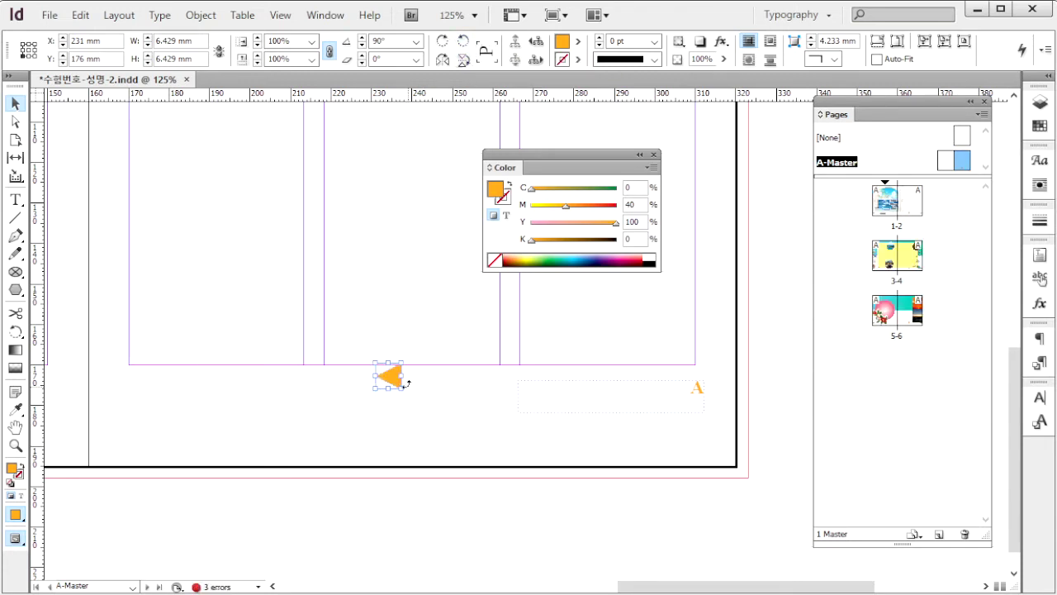
- Duplicate the rotated triangle beside the original and flip the copy horizontally, placing it at about X 241.7, Y 182.7 mm
drag(394, 381, 450, 408)
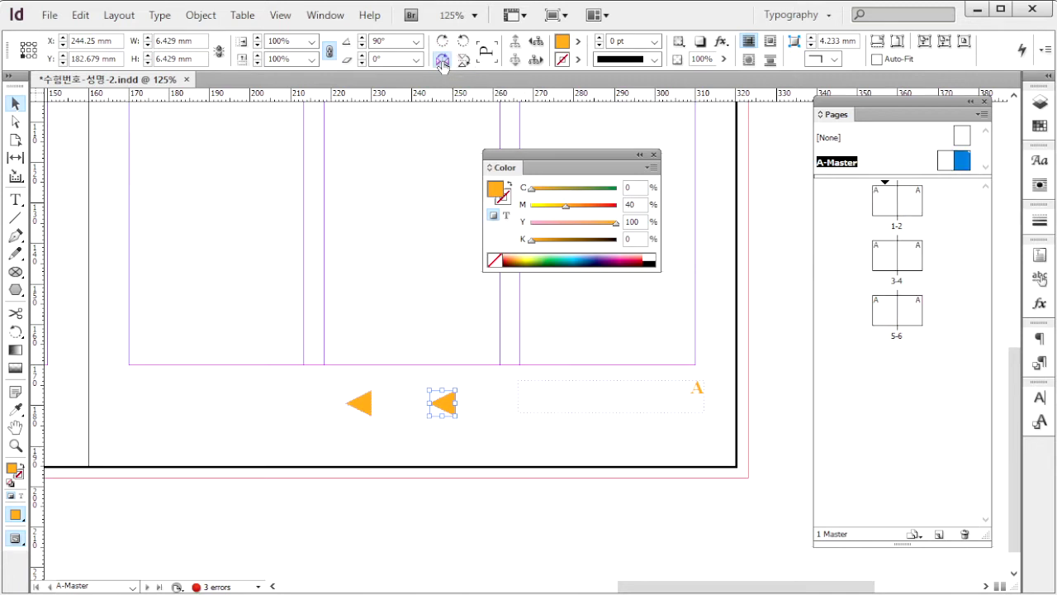
click(443, 61)
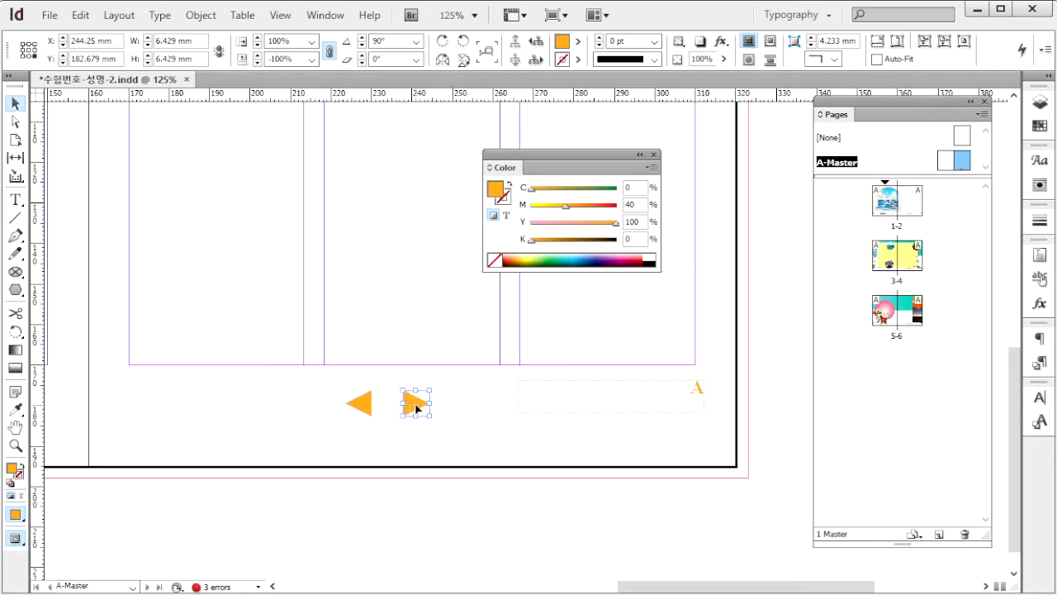
drag(416, 408, 404, 408)
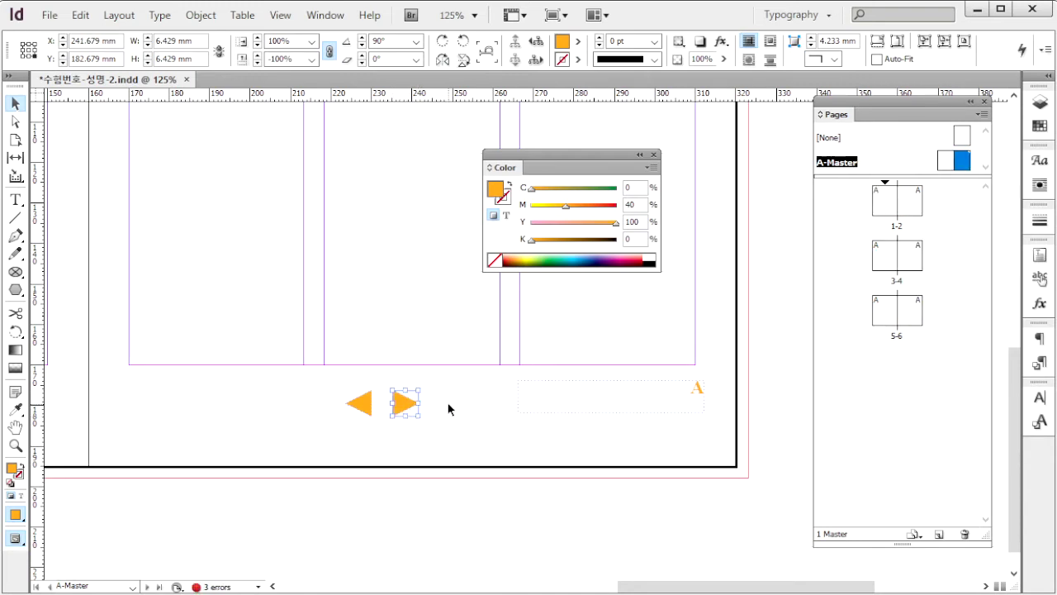
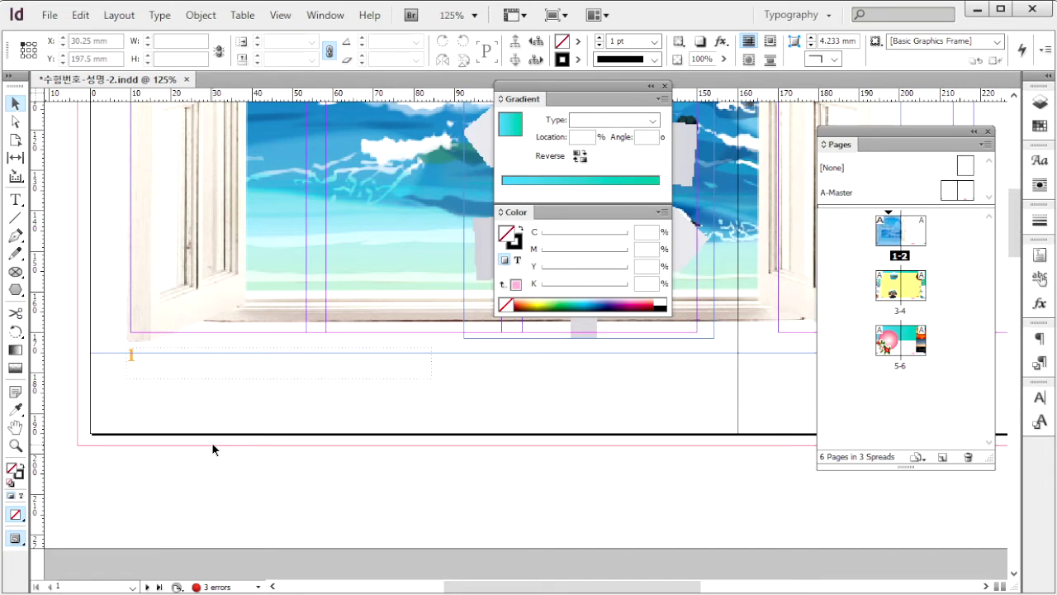
- Add a text frame about 90.5 mm wide at the bottom of page 1 containing license.kpc.or.kr in Times New Roman 14 pt, C 80, M 30, Y 0, K 0
click(16, 205)
drag(304, 365, 670, 401)
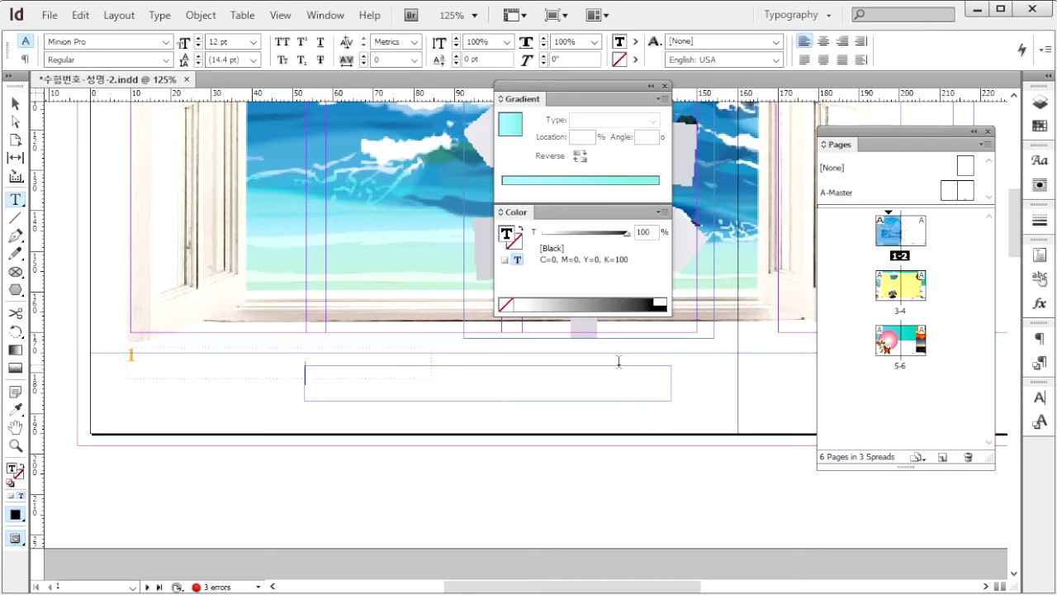
click(166, 42)
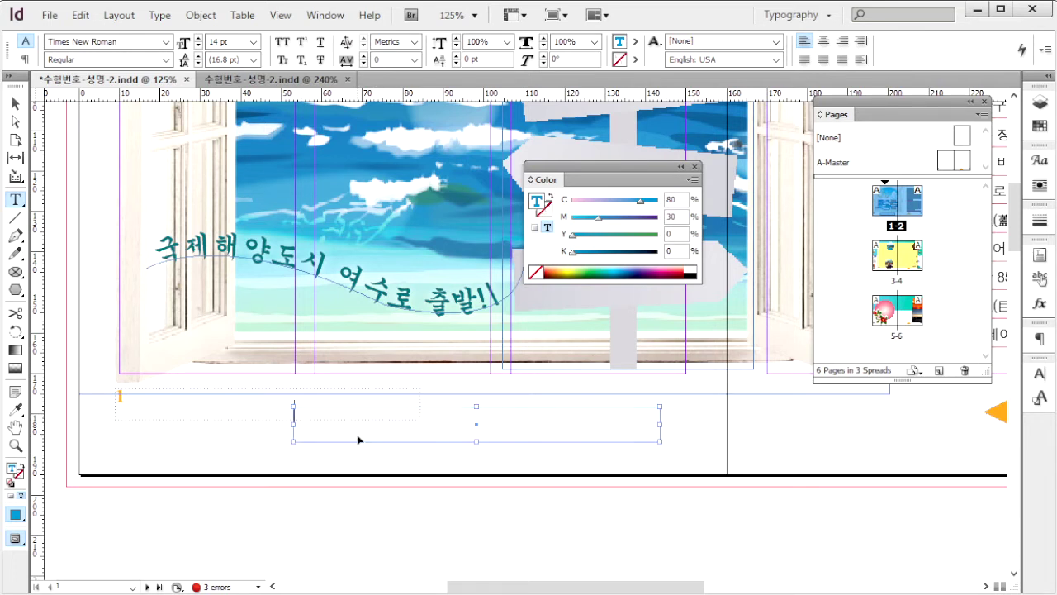
key(ctrl+v)
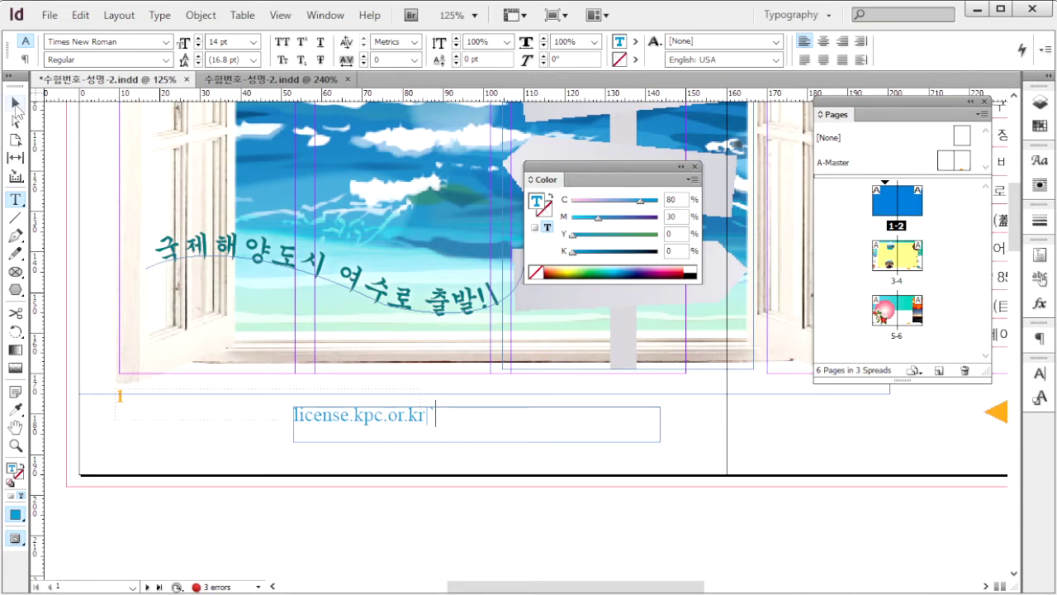
click(15, 103)
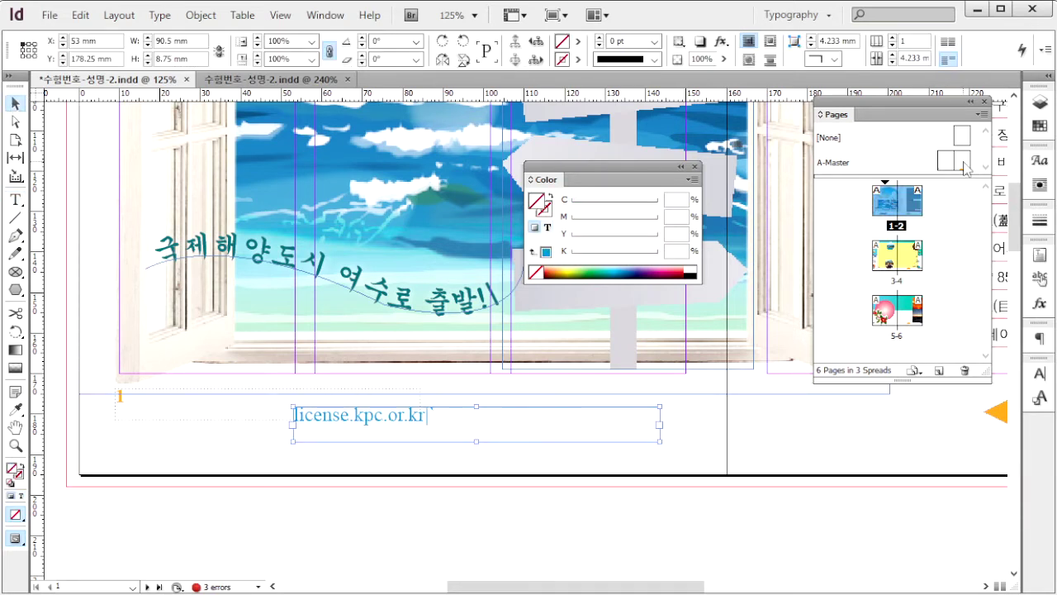
- Turn the left-pointing triangle on the right A-Master page into a button with the Go To Previous Page action
double_click(963, 161)
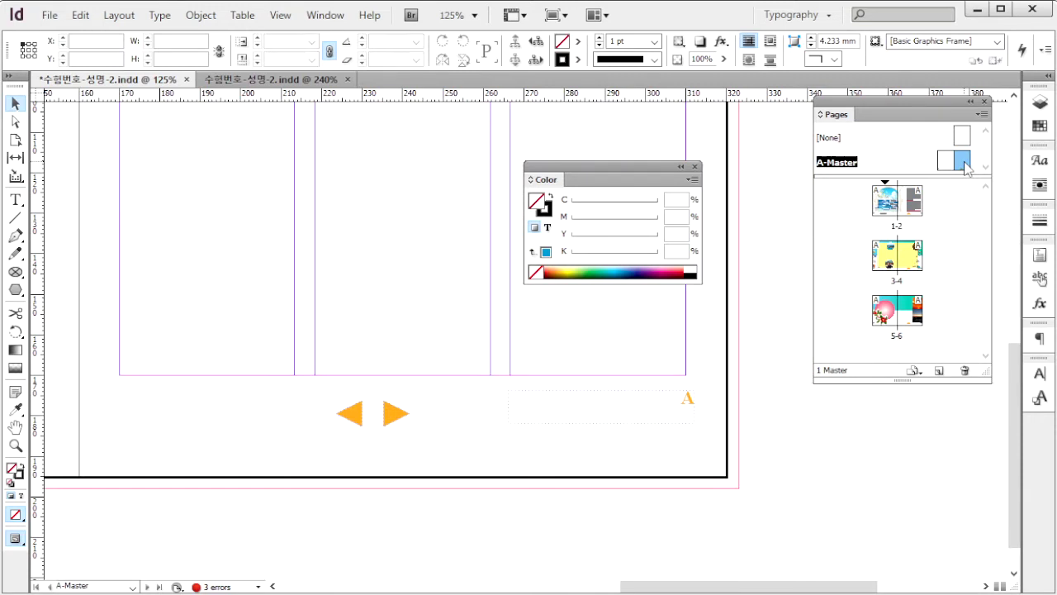
drag(333, 342, 376, 410)
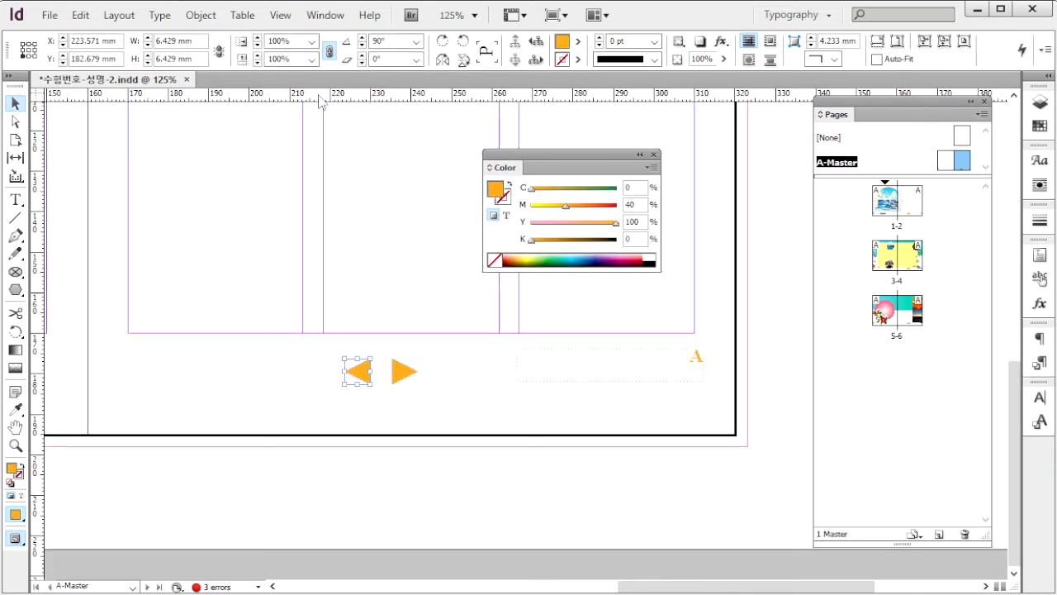
click(325, 15)
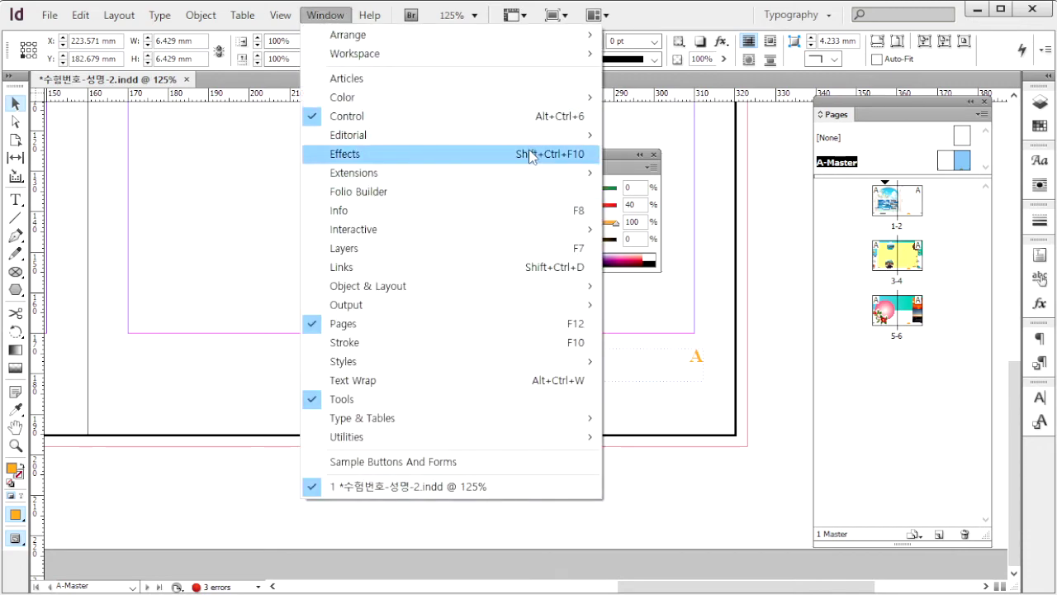
mouse_move(582, 230)
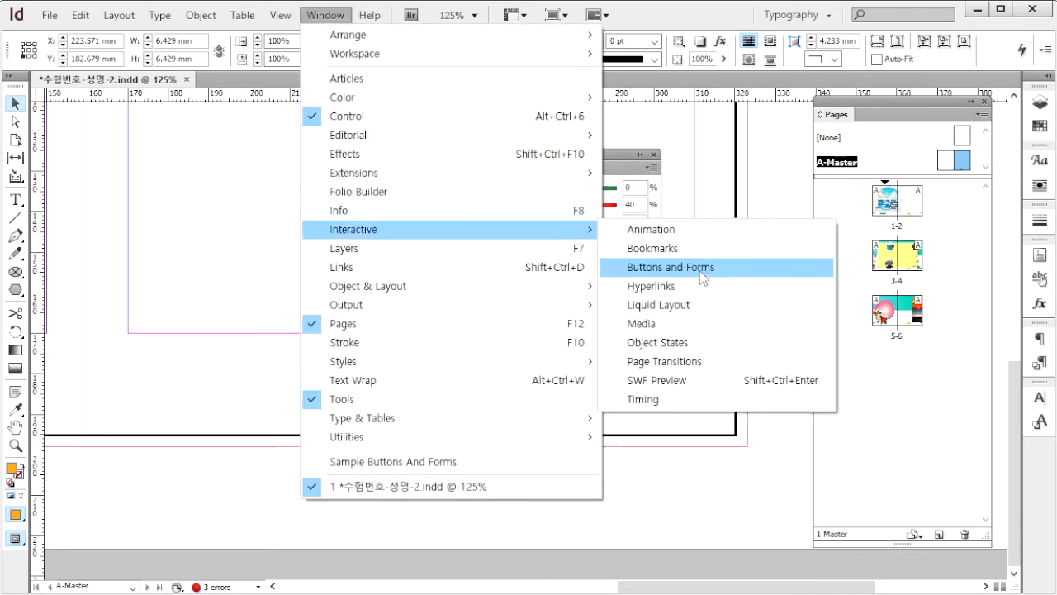
click(701, 270)
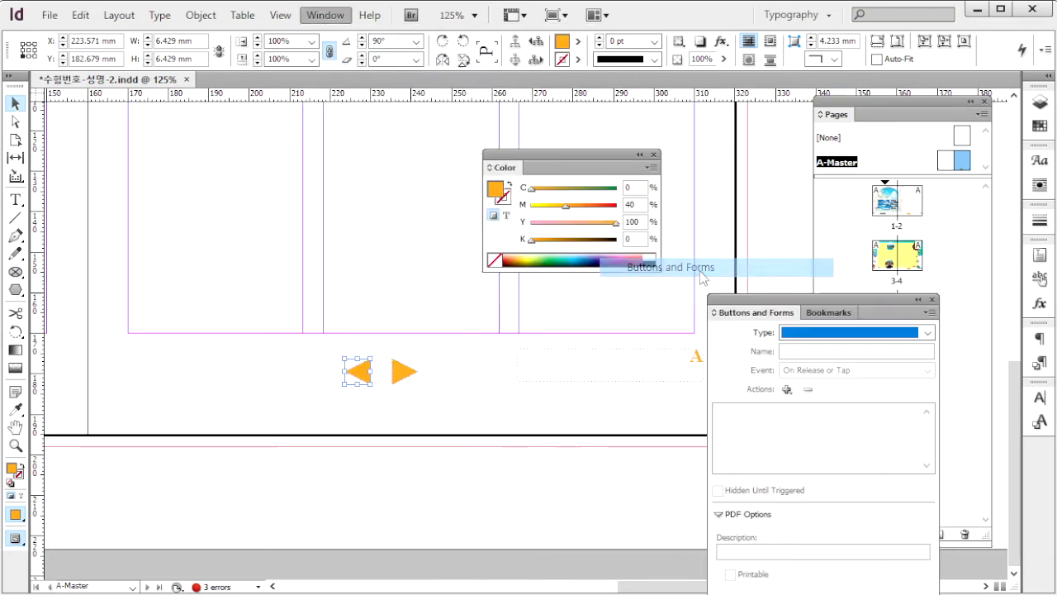
click(787, 390)
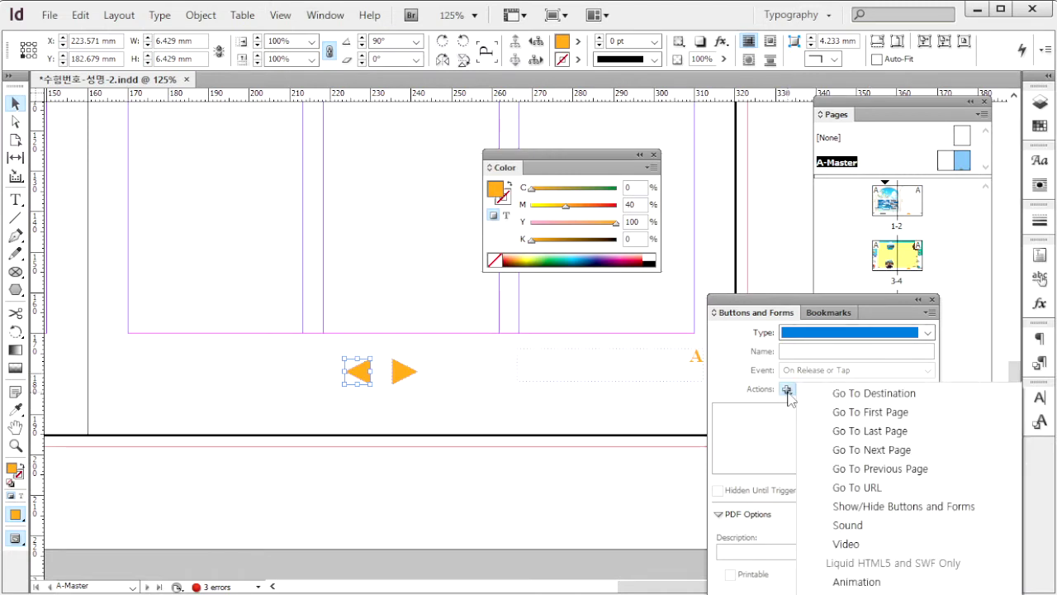
click(901, 471)
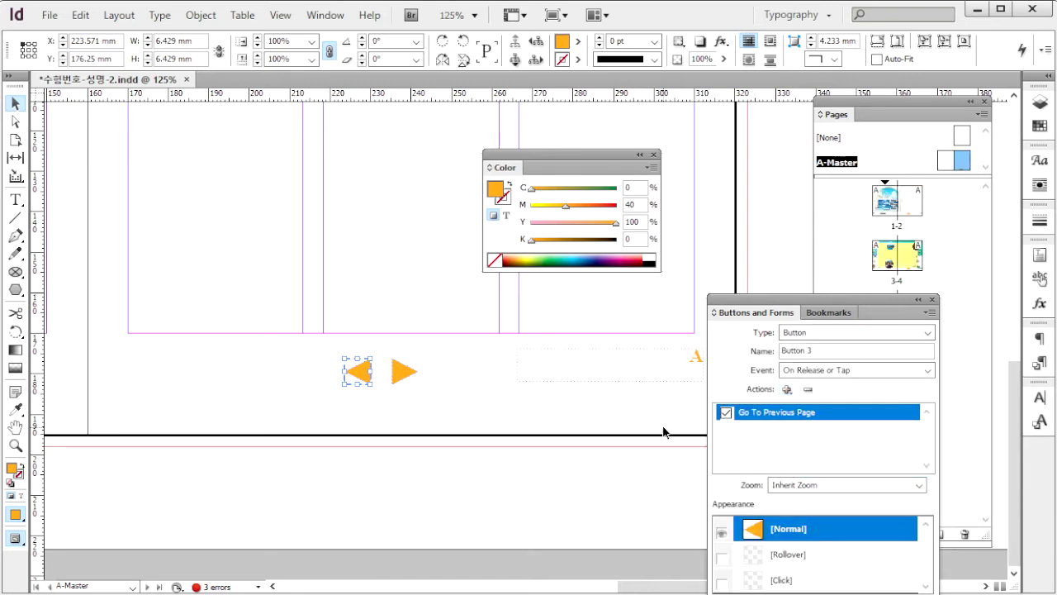
- Make the right-pointing triangle on A-Master a button with the Go To Next Page action
click(411, 376)
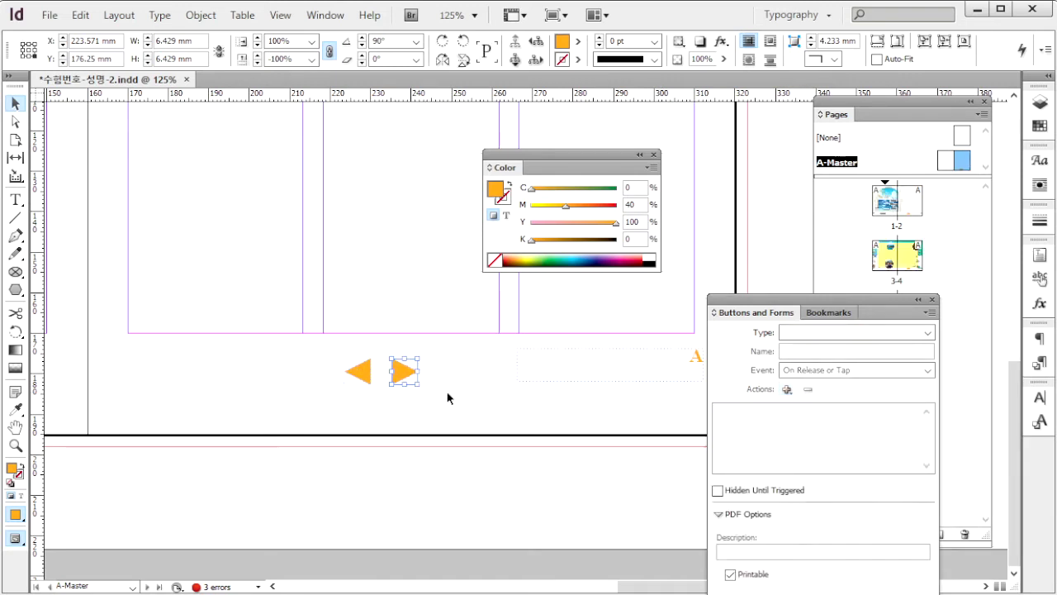
click(787, 390)
click(920, 450)
click(787, 389)
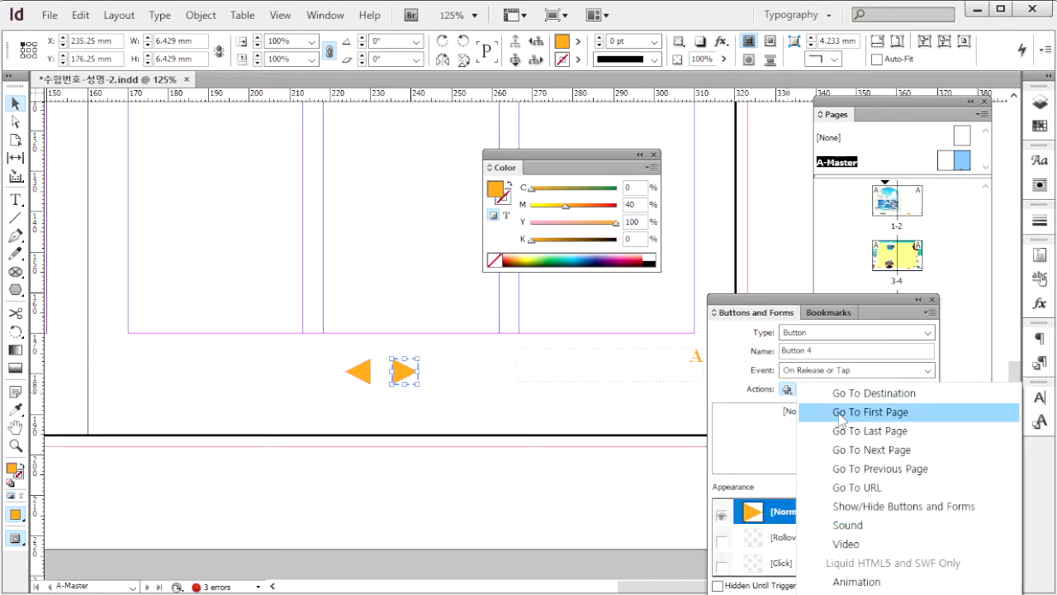
click(873, 451)
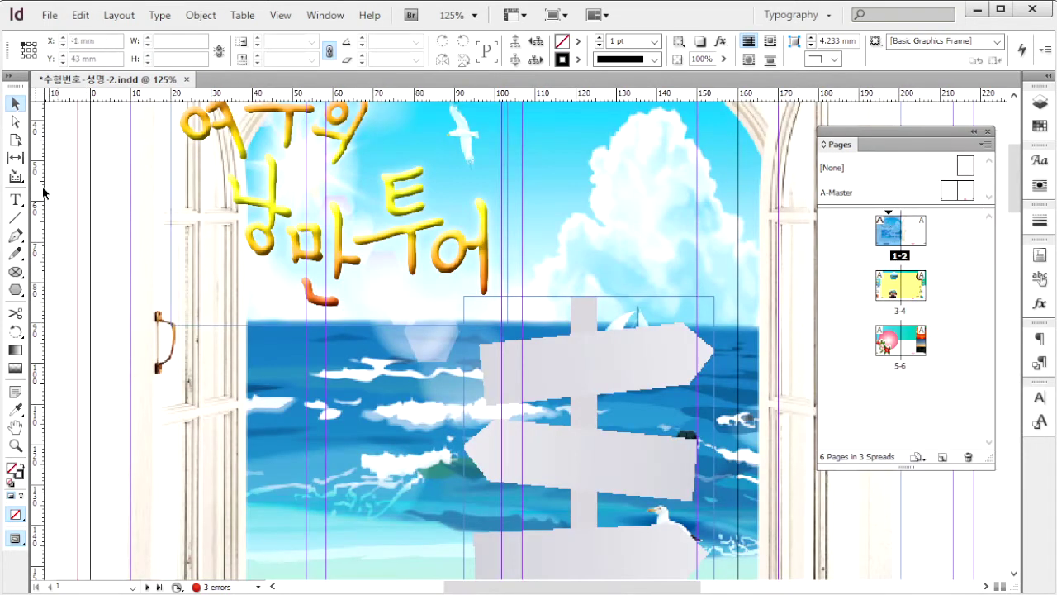
- Draw an open wavy path about 95 mm wide and 19 mm high with the Pen tool over page 1's sea image
key(t)
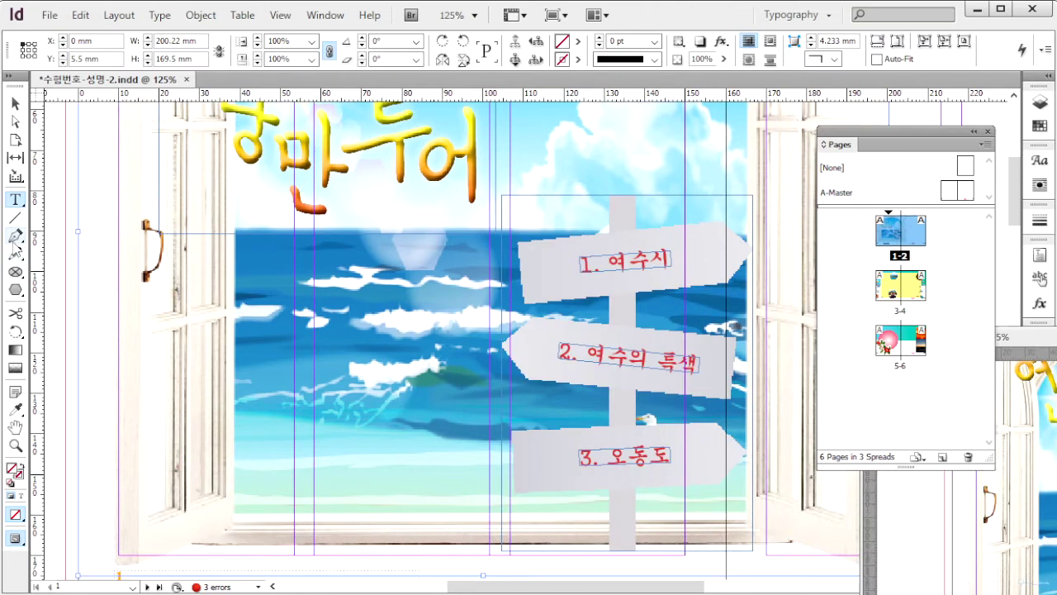
click(14, 236)
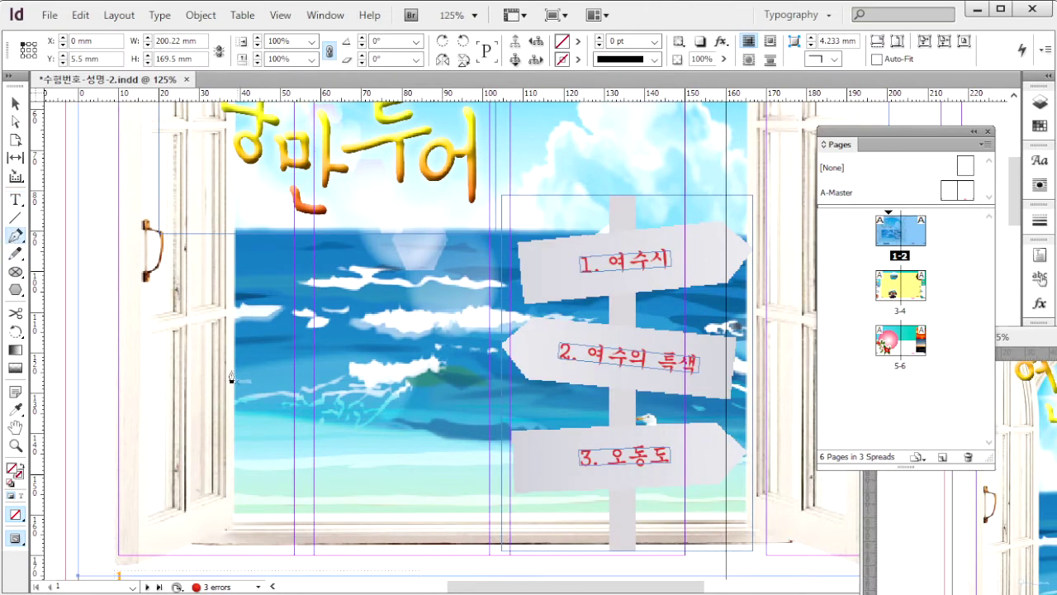
click(70, 384)
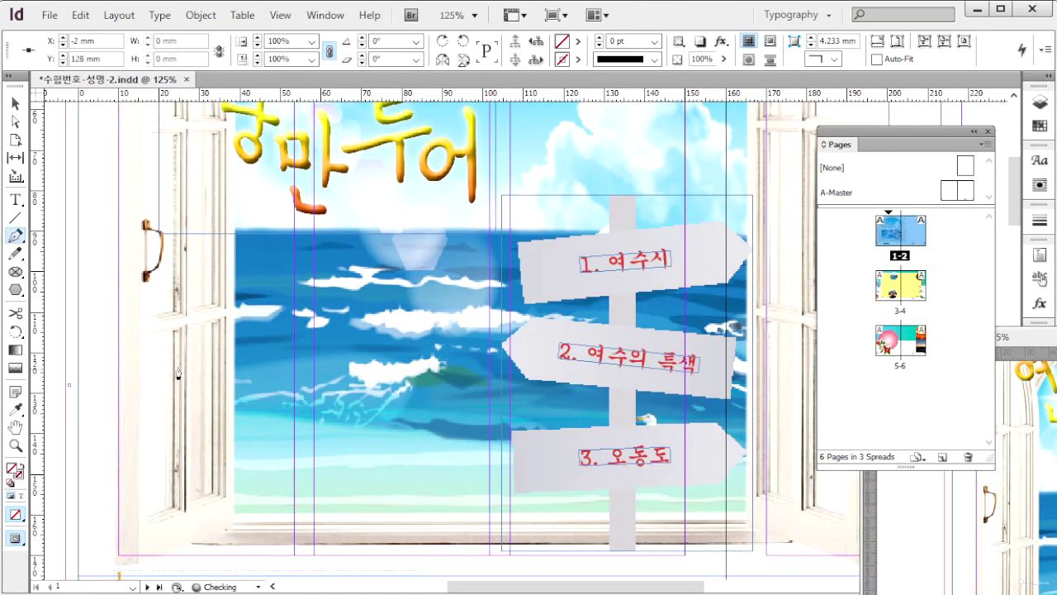
mouse_move(273, 388)
mouse_down()
mouse_move(347, 463)
mouse_move(399, 469)
mouse_up()
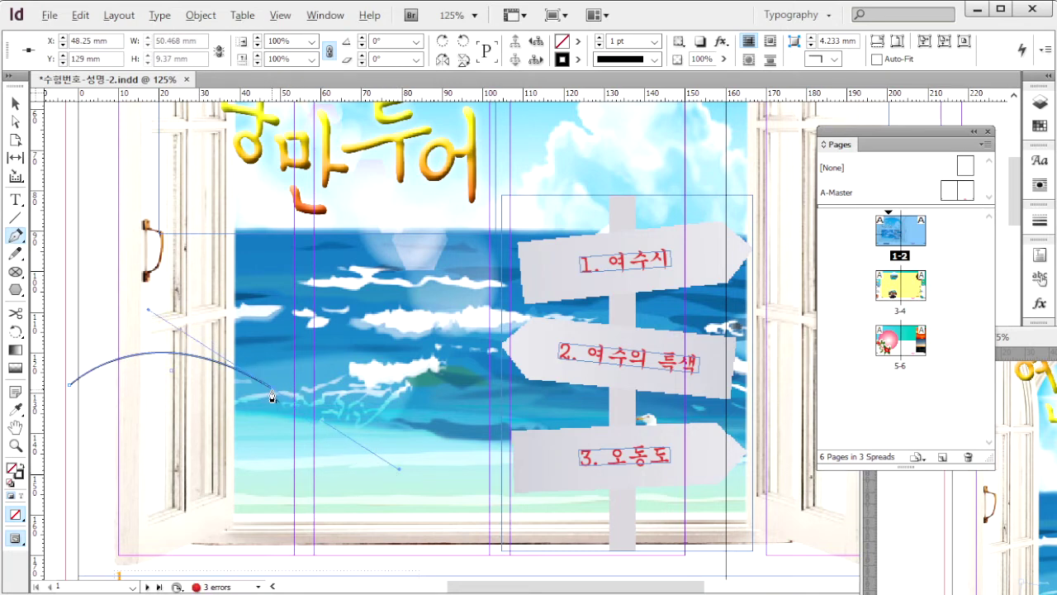
click(273, 390)
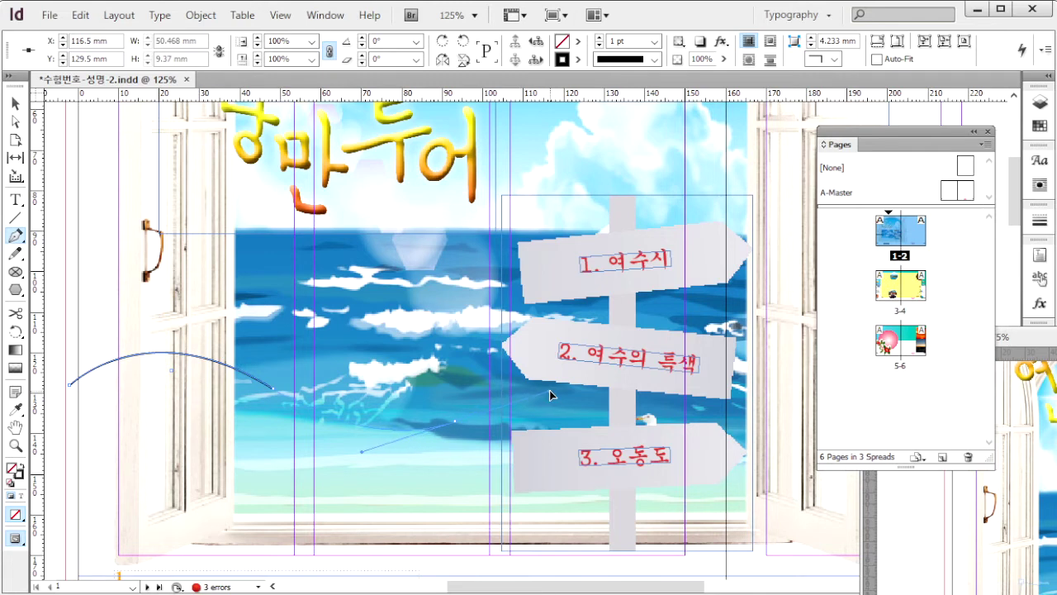
drag(549, 395, 549, 392)
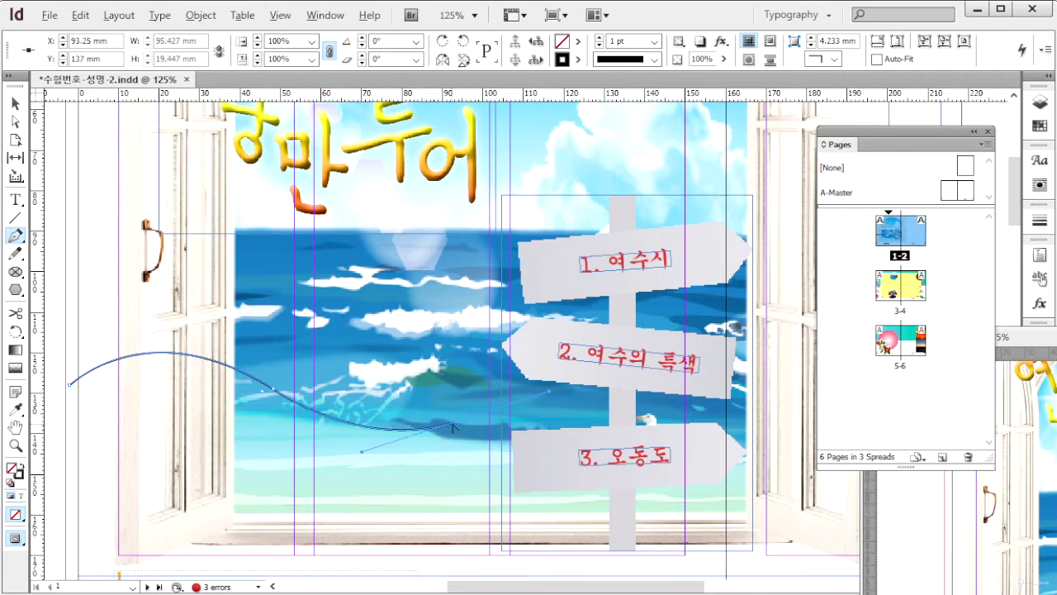
- Remove the stroke colour from the wavy path on page 1
click(23, 474)
scroll(493, 210, down, 3)
click(577, 59)
click(614, 96)
- Add 국제해양도시 여수로 출발!! along the wavy path in Gungsuh 20 pt, coloured C 100, M 50, Y 50, K 0
click(15, 199)
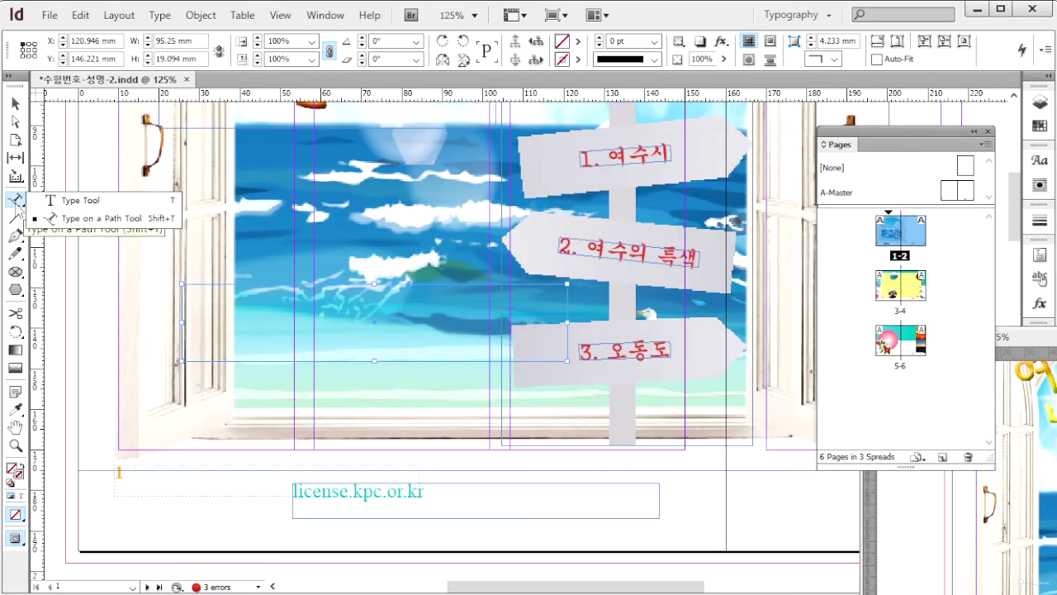
click(115, 220)
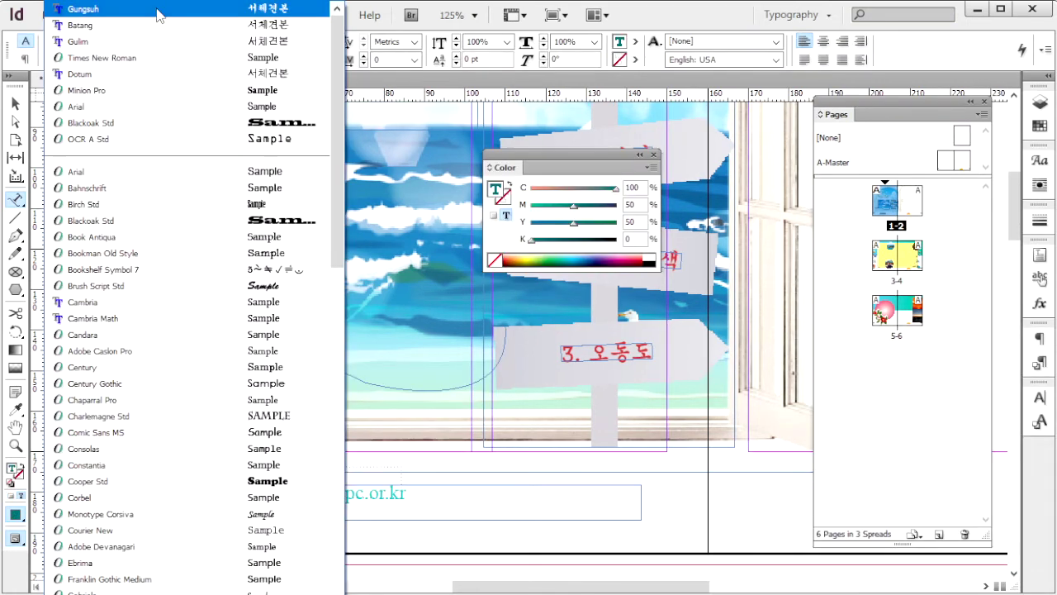
click(157, 10)
click(253, 42)
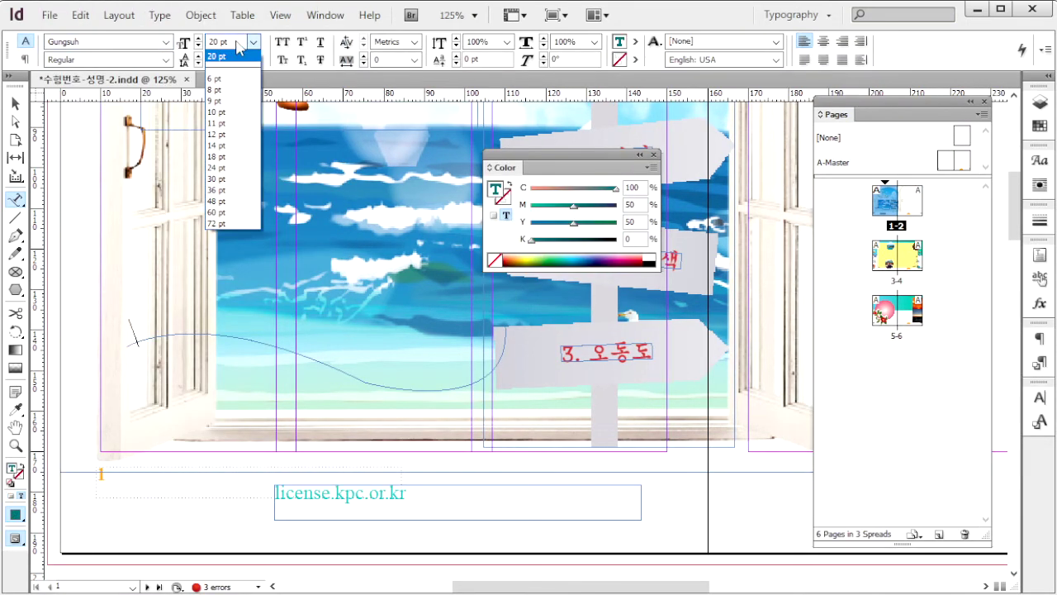
click(261, 53)
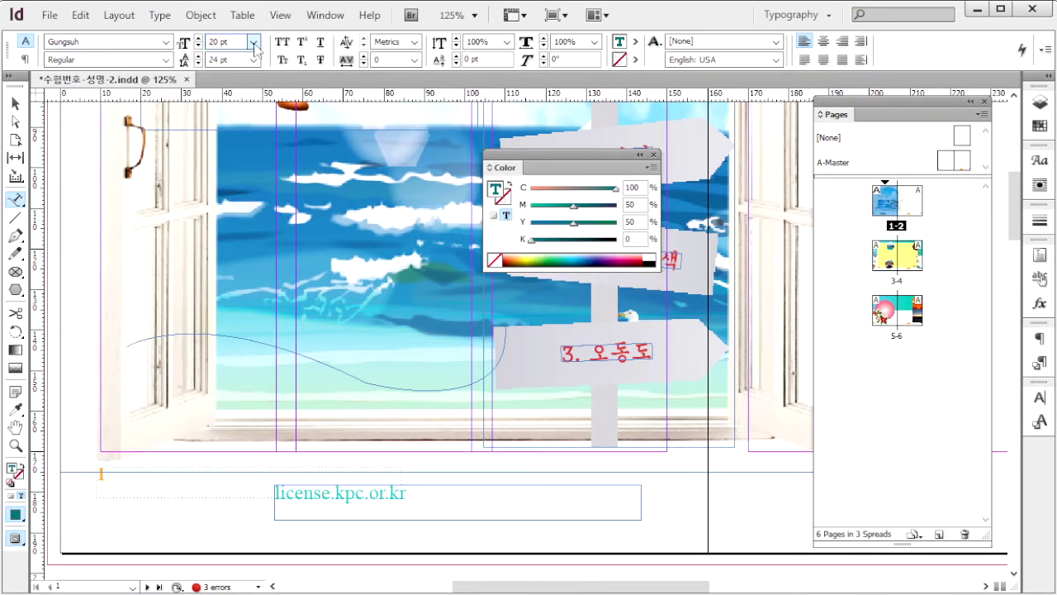
click(636, 223)
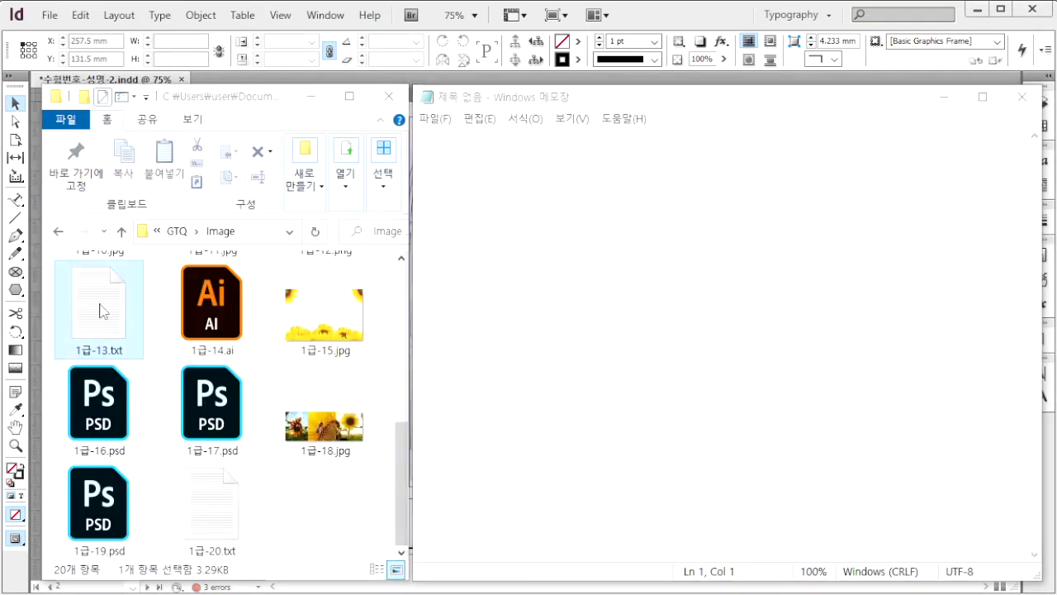
- Open 1급-13.txt in Notepad and select its first two paragraphs through the 두산백과 source line for copying
double_click(99, 311)
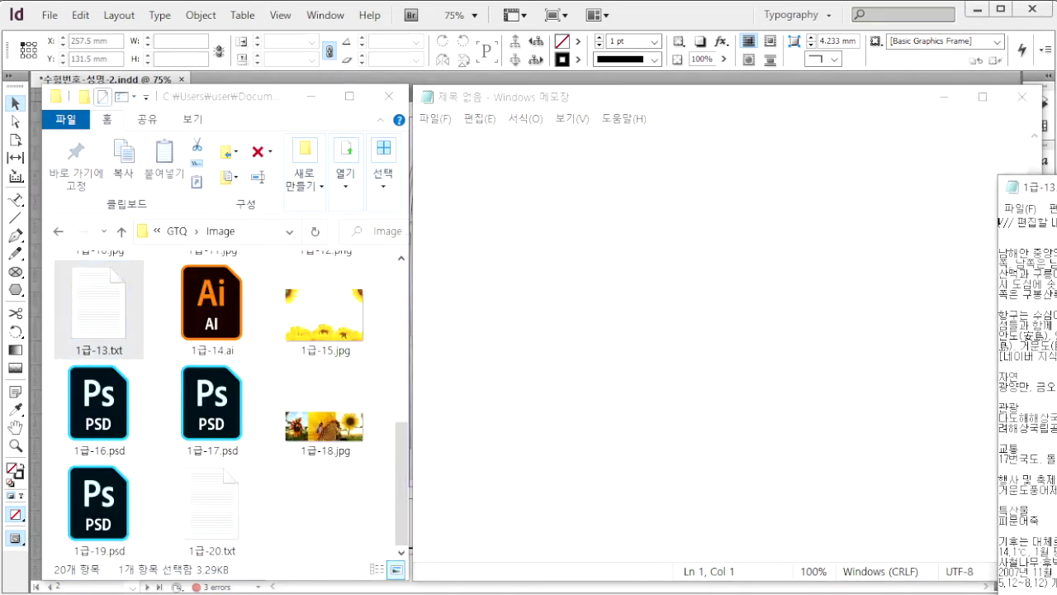
key(alt+F4)
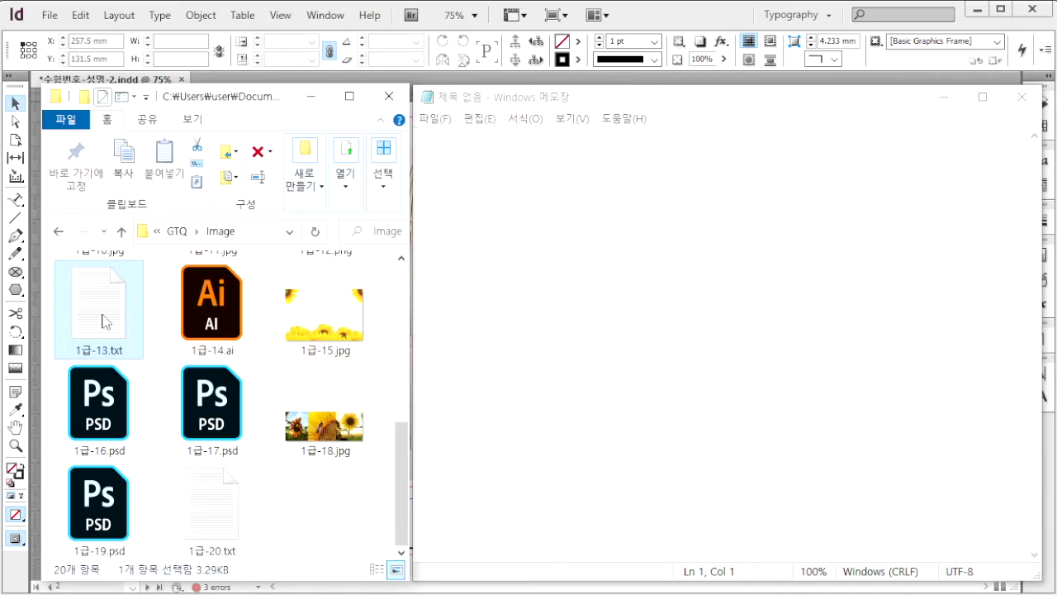
drag(105, 321, 527, 292)
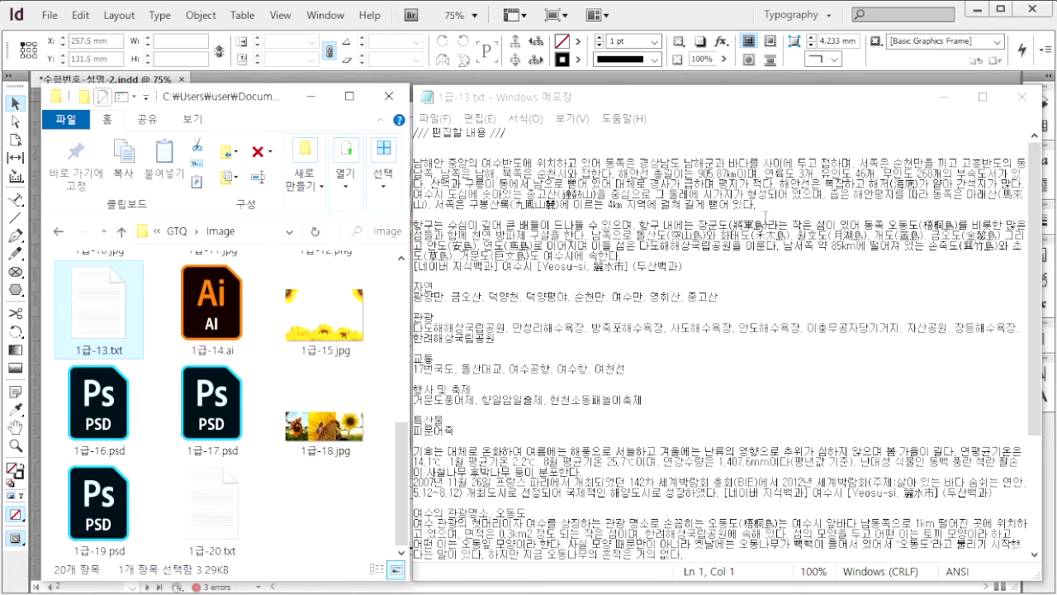
drag(685, 267, 412, 162)
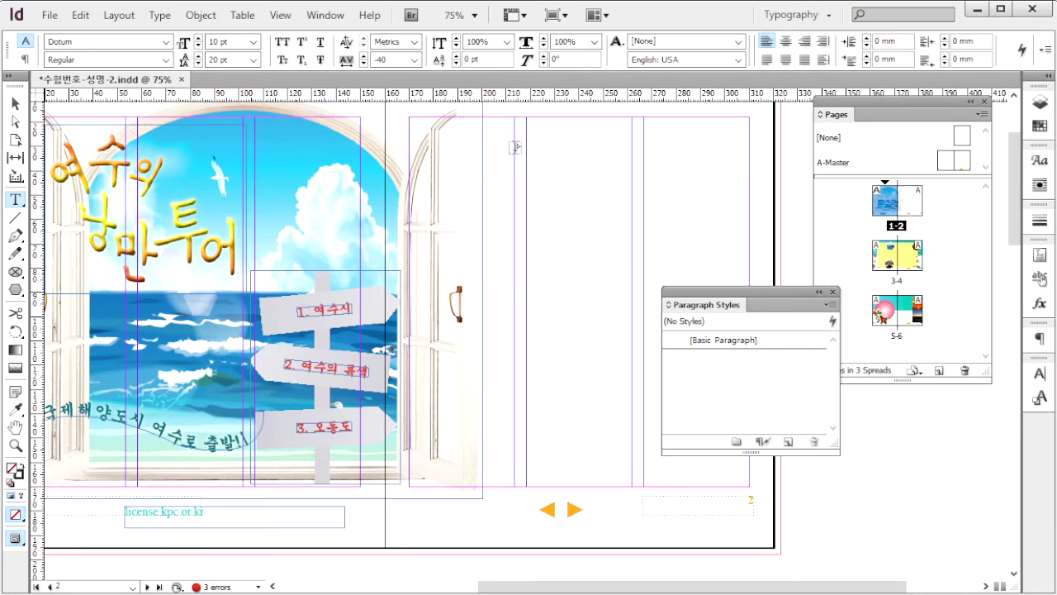
- Create a text frame about 94 × 149.5 mm across the two right-hand columns of page 2 and paste the copied text
drag(526, 124, 753, 485)
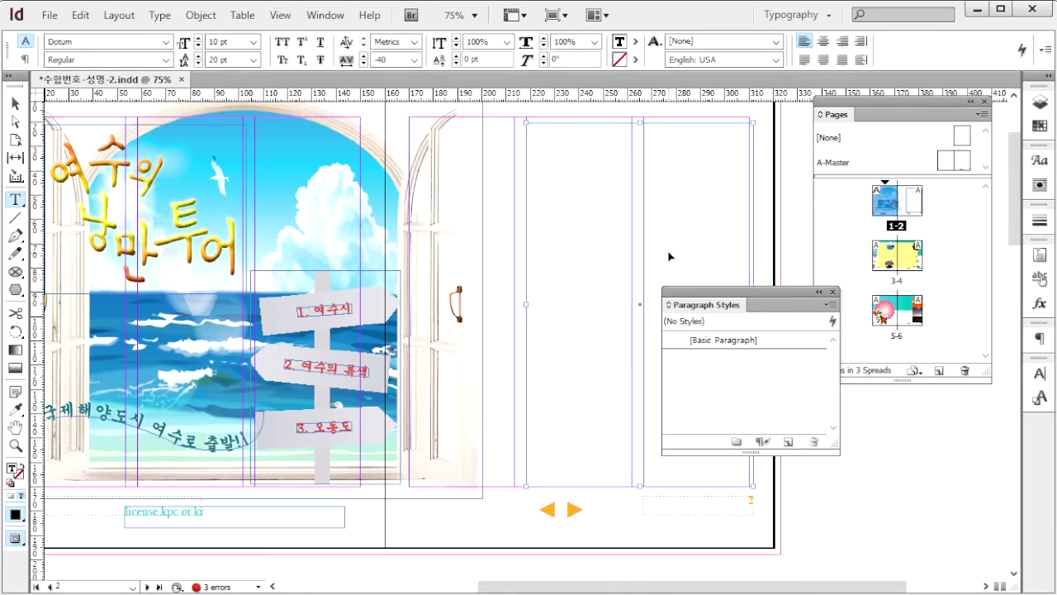
key(ctrl+v)
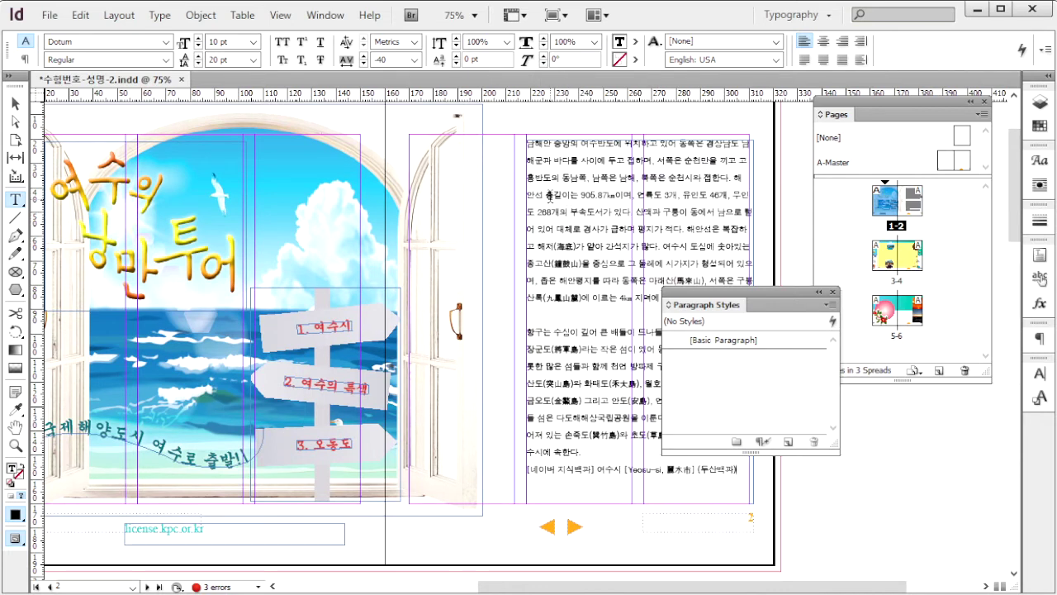
click(15, 104)
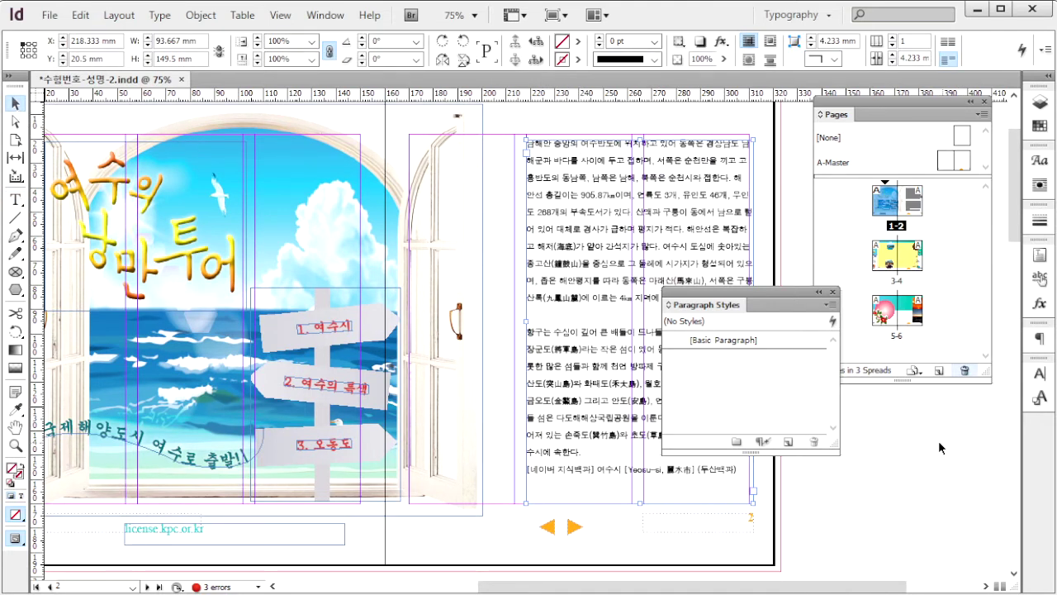
click(902, 475)
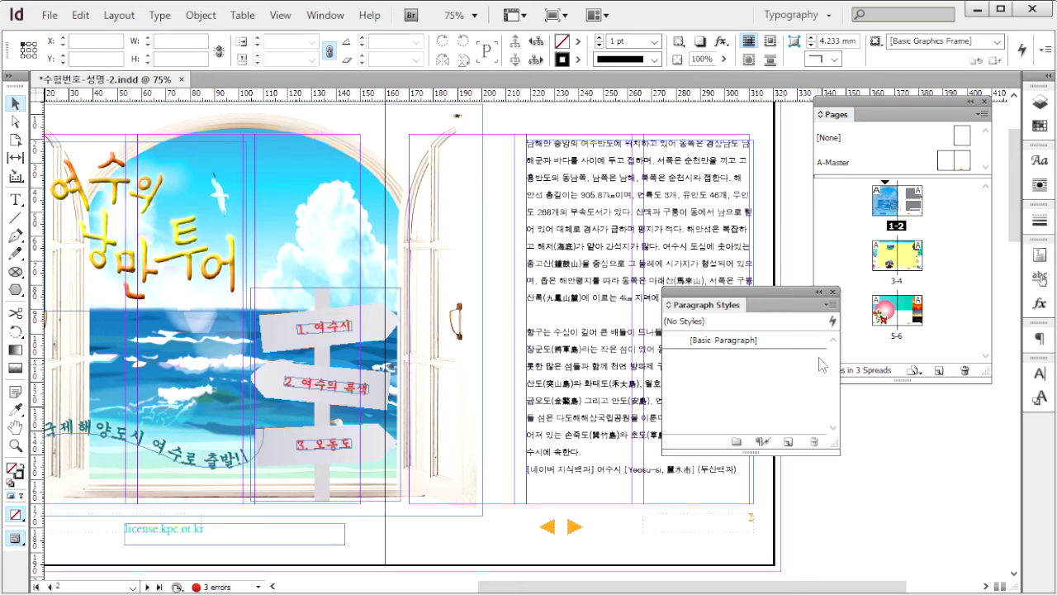
- Start a new paragraph style named 본문1
click(722, 305)
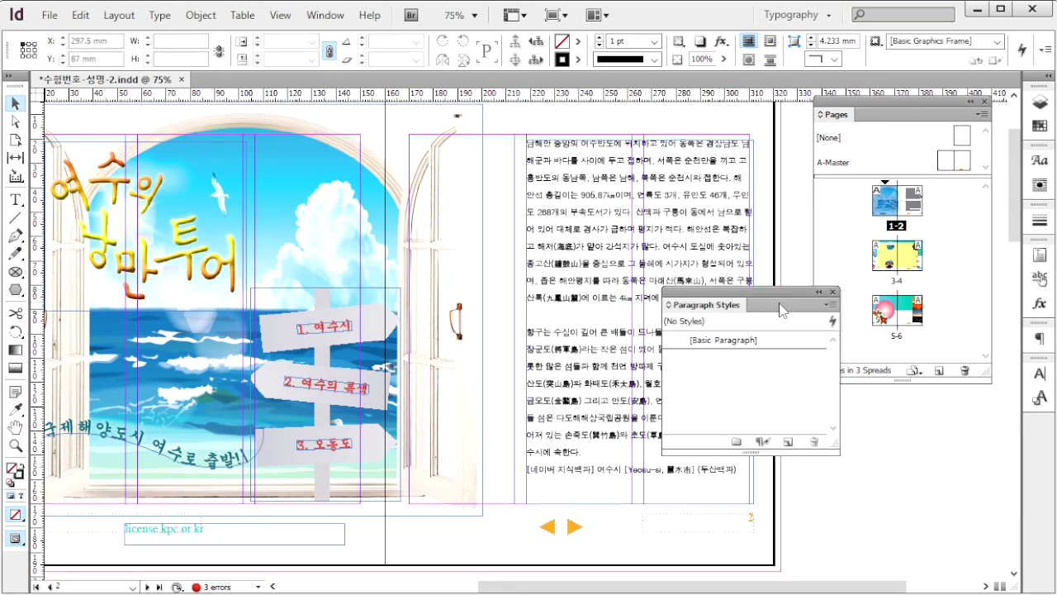
click(829, 304)
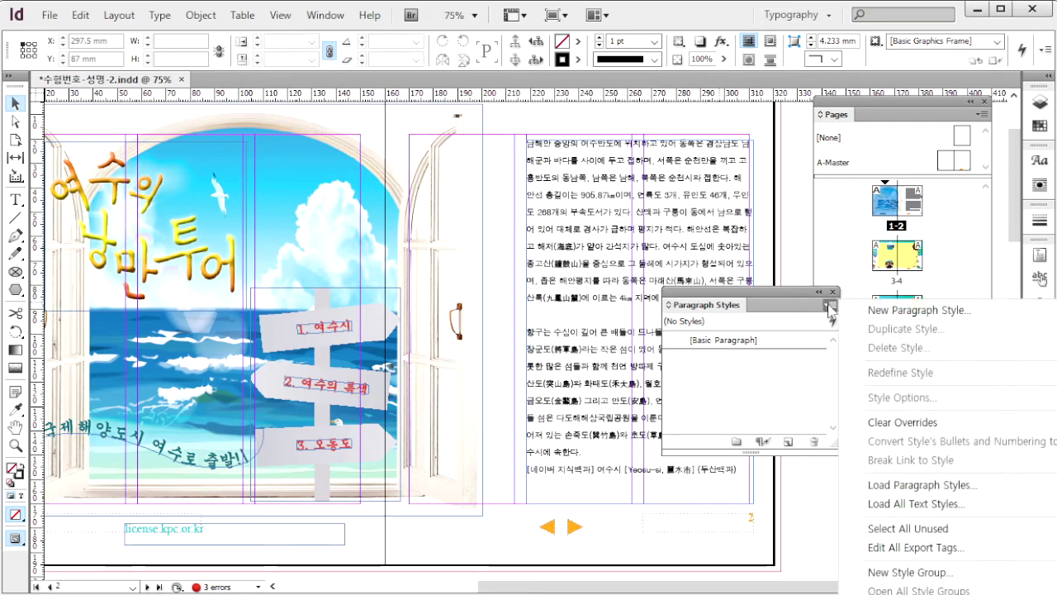
click(921, 311)
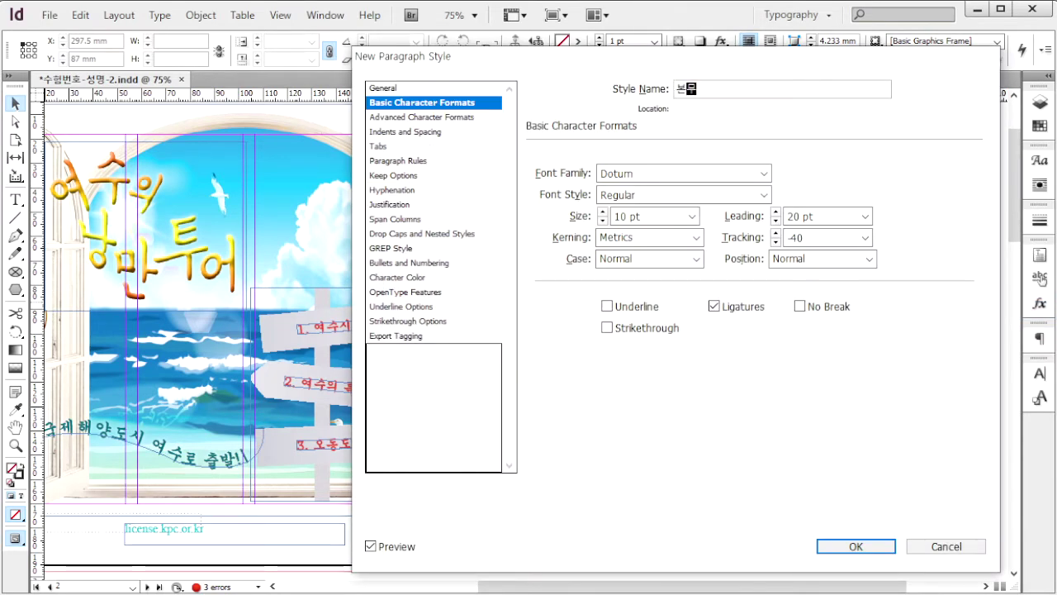
text(본문1)
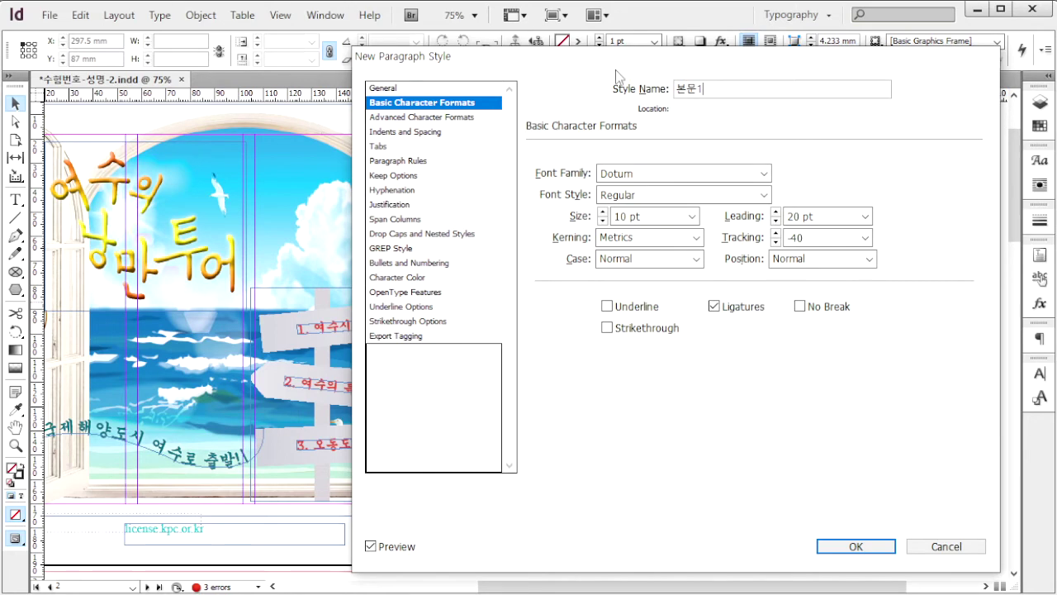
- Set the 본문1 style's font to Gungsuh, size to 12 pt and tracking to -80
click(758, 174)
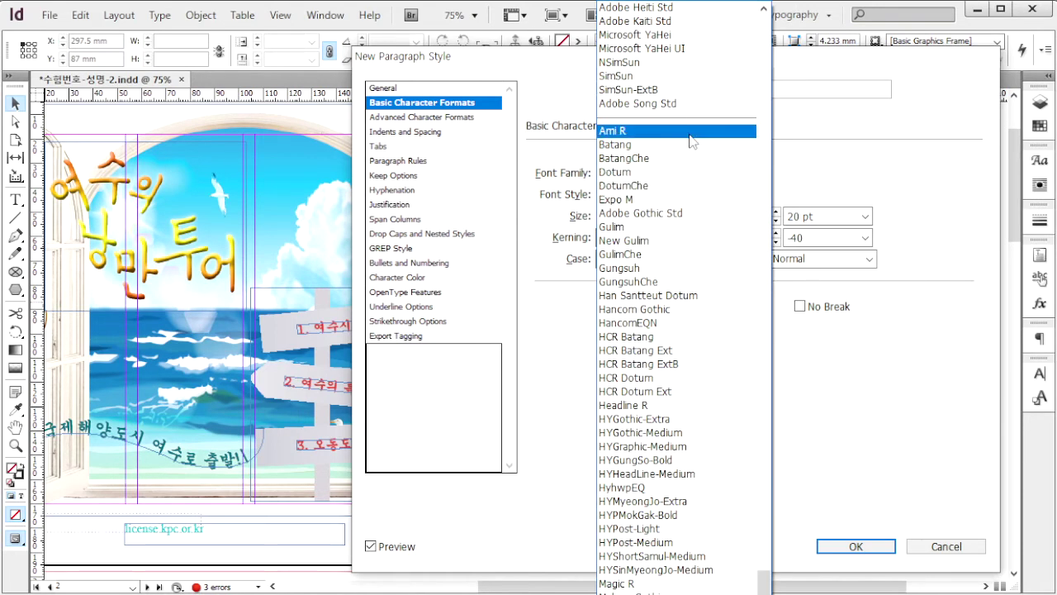
click(683, 268)
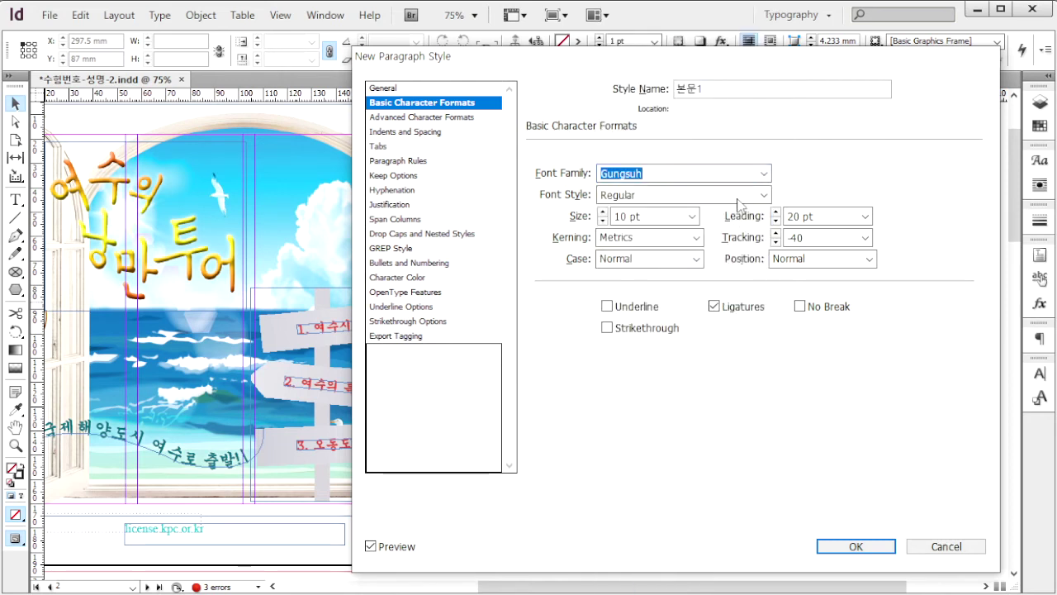
click(692, 216)
click(641, 304)
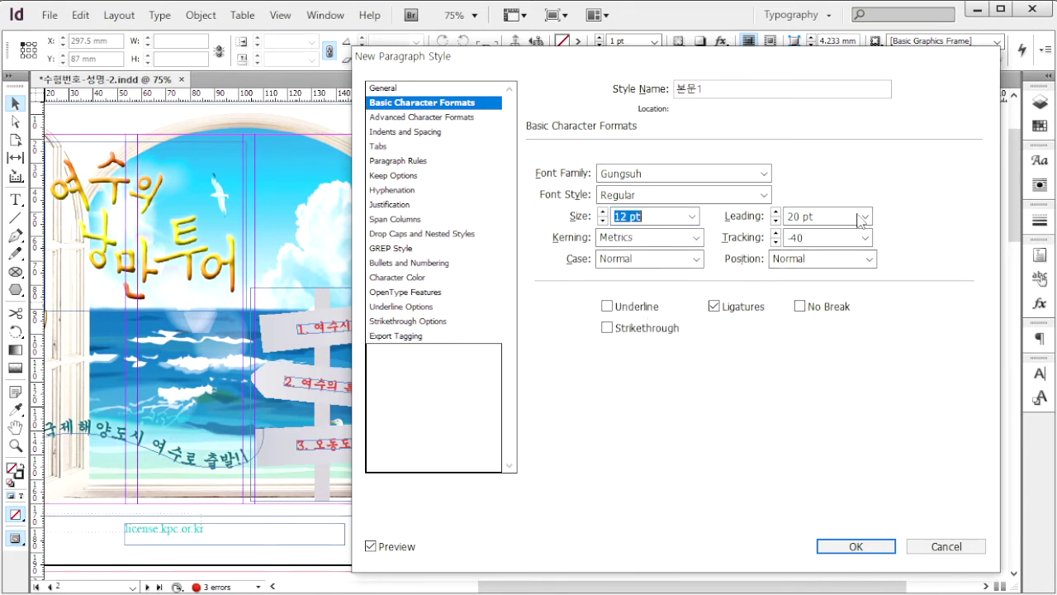
click(865, 238)
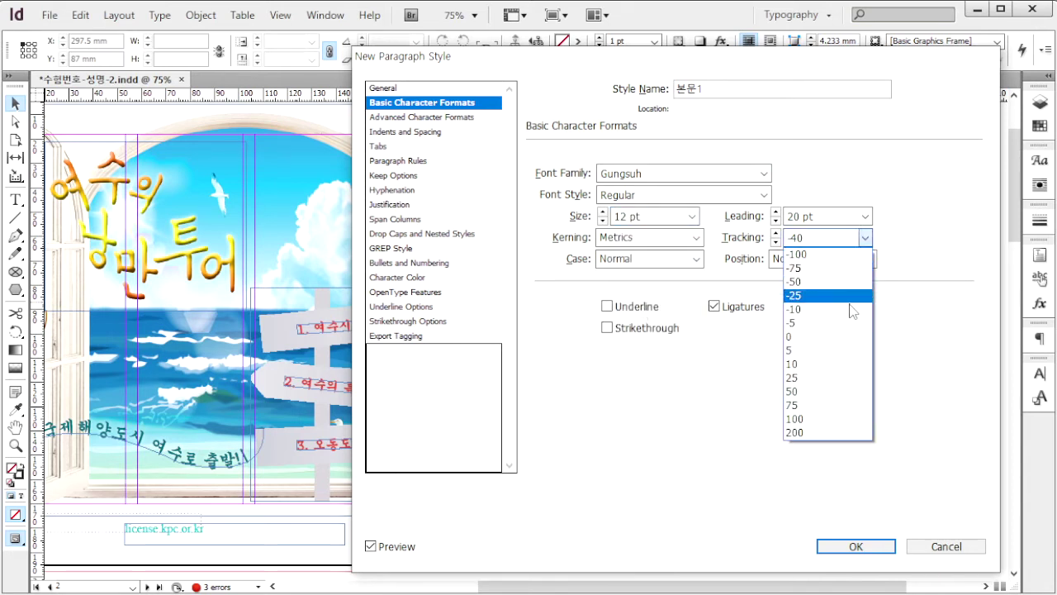
click(792, 238)
click(792, 238)
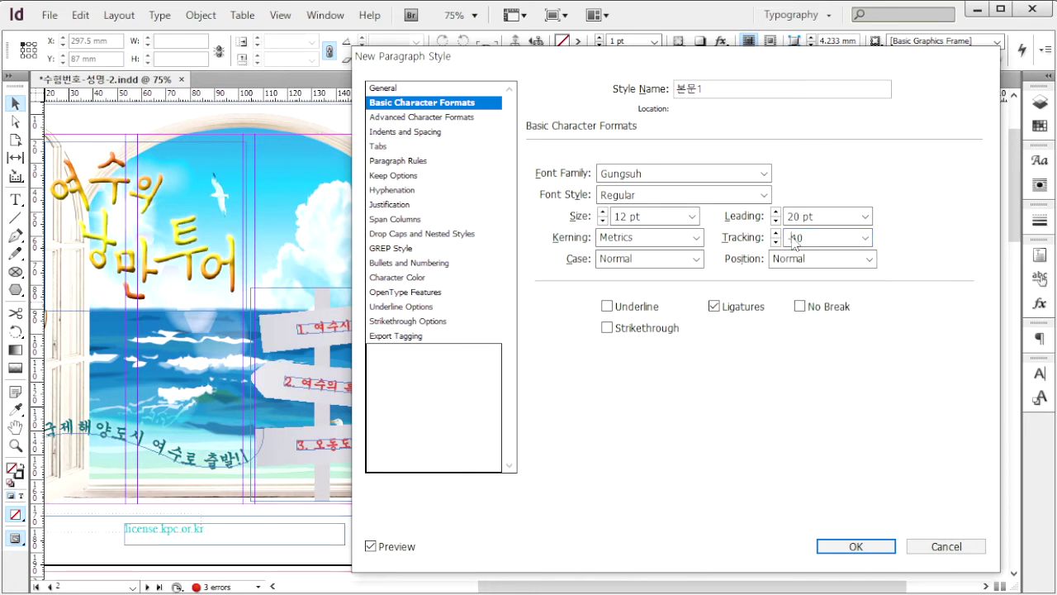
text(-8)
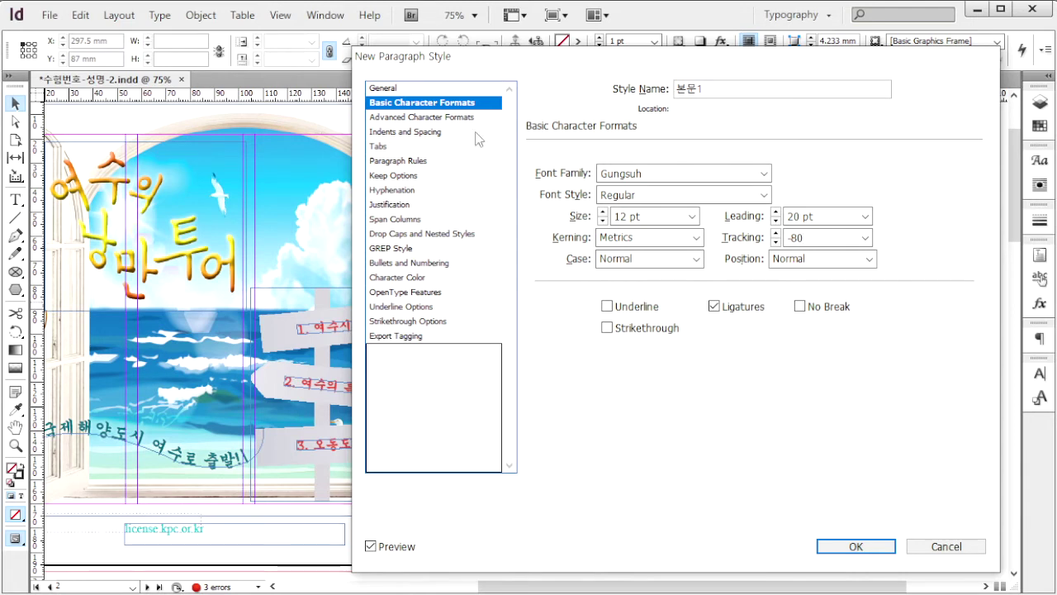
- Set the 본문1 style's left indent to 4 mm and its character color to C=0 M=0 Y=0 K=70
click(446, 132)
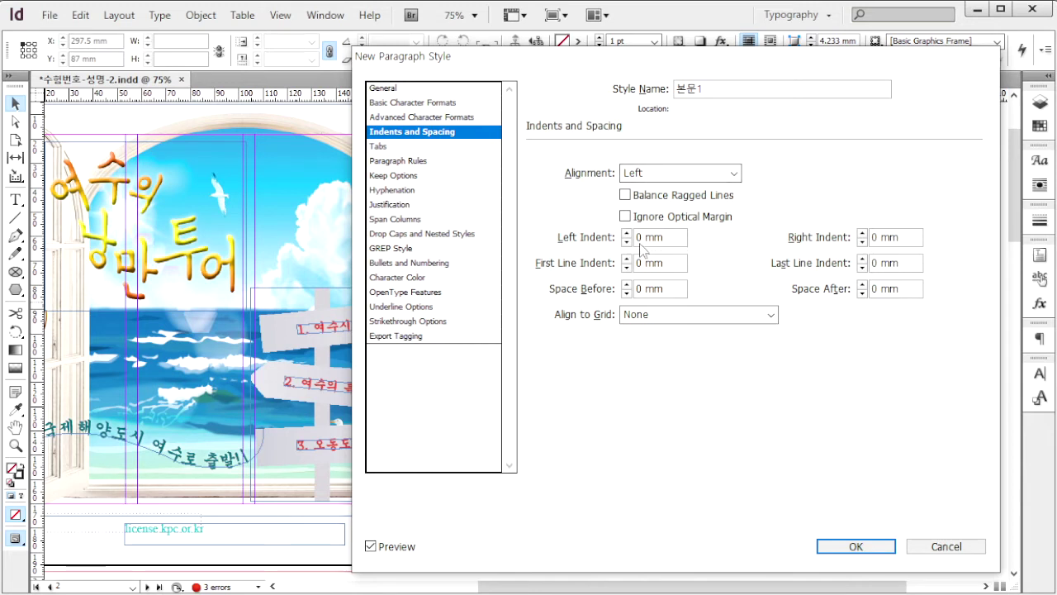
drag(637, 238, 691, 247)
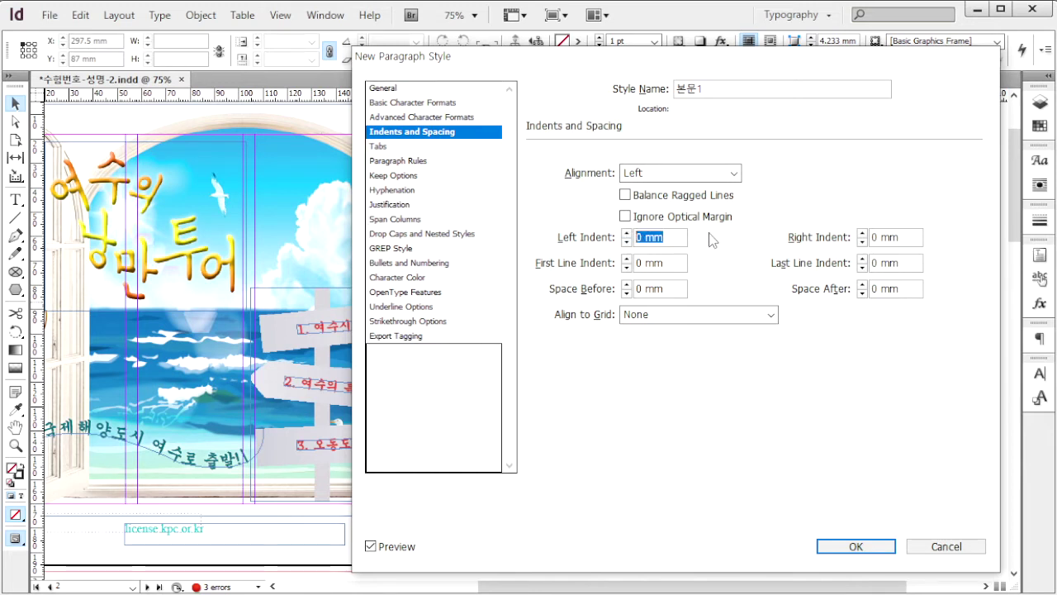
text(4)
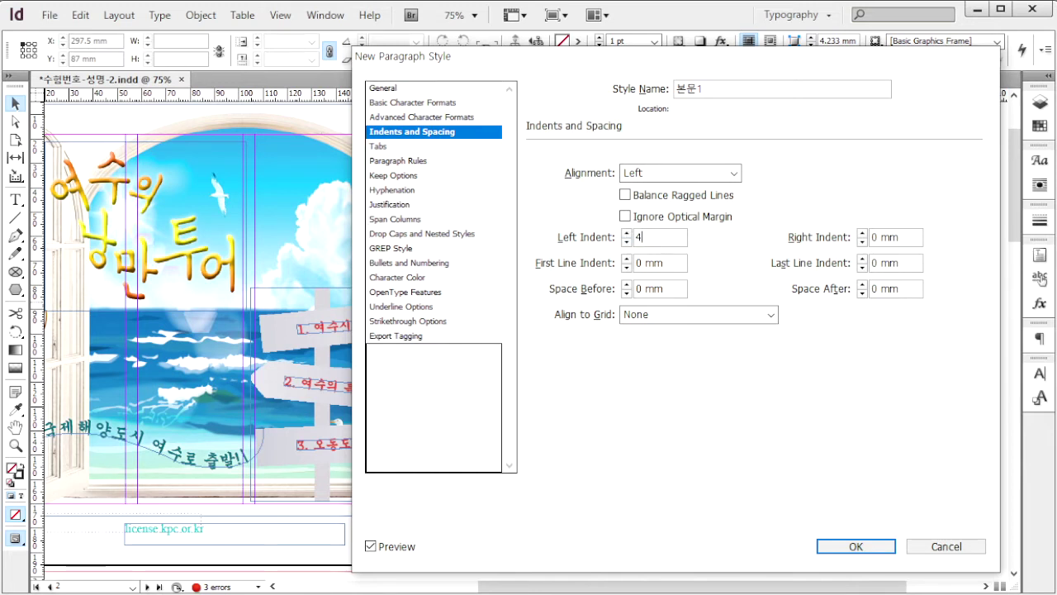
click(430, 279)
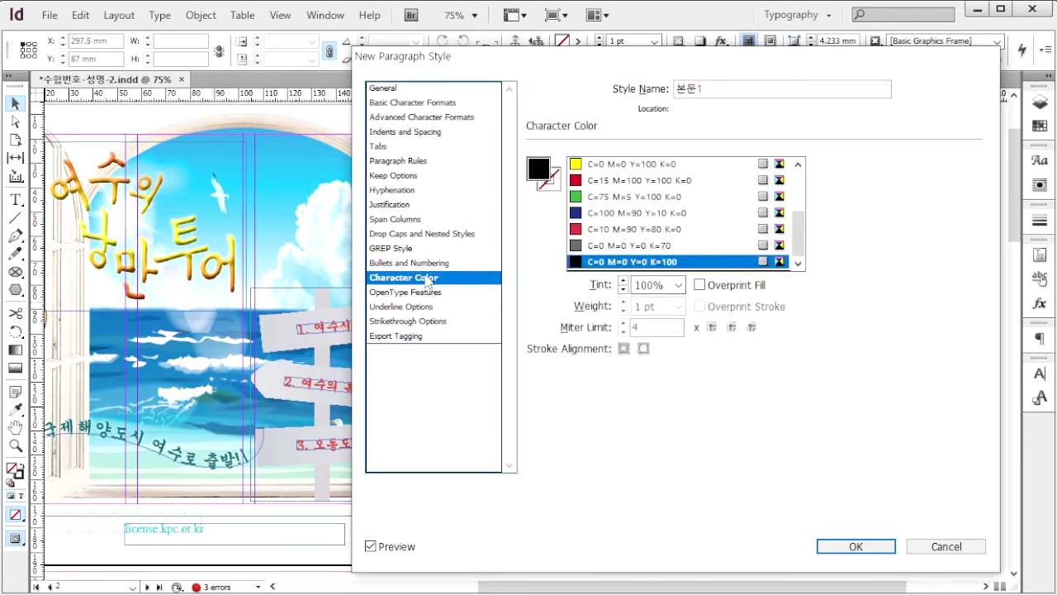
click(666, 246)
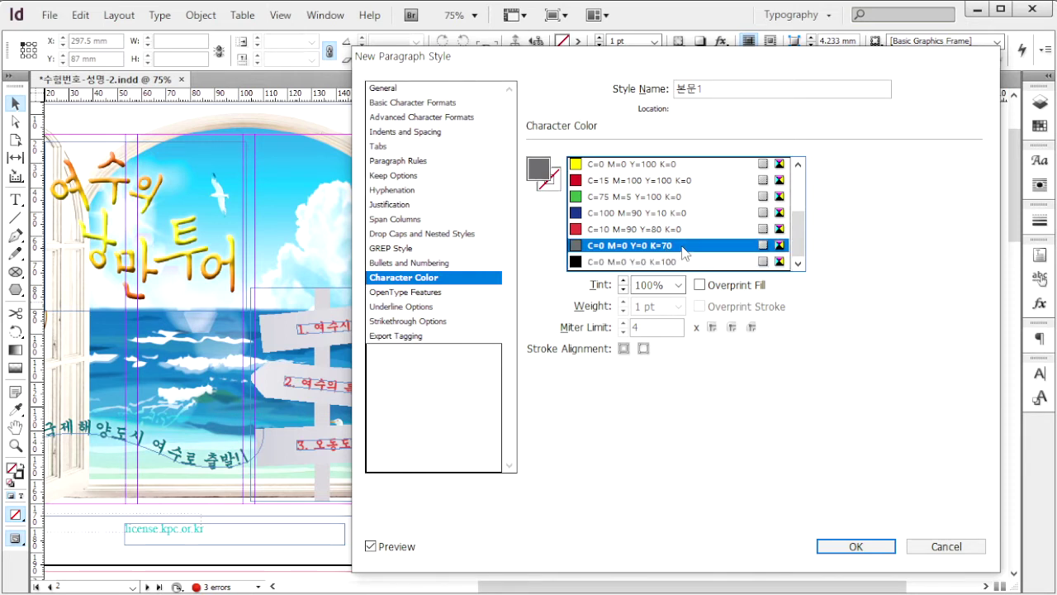
- Turn on underline for 본문1 with 0.5 pt weight, 5 pt offset and color C=10 M=90 Y=80 K=0, and save the style
click(410, 307)
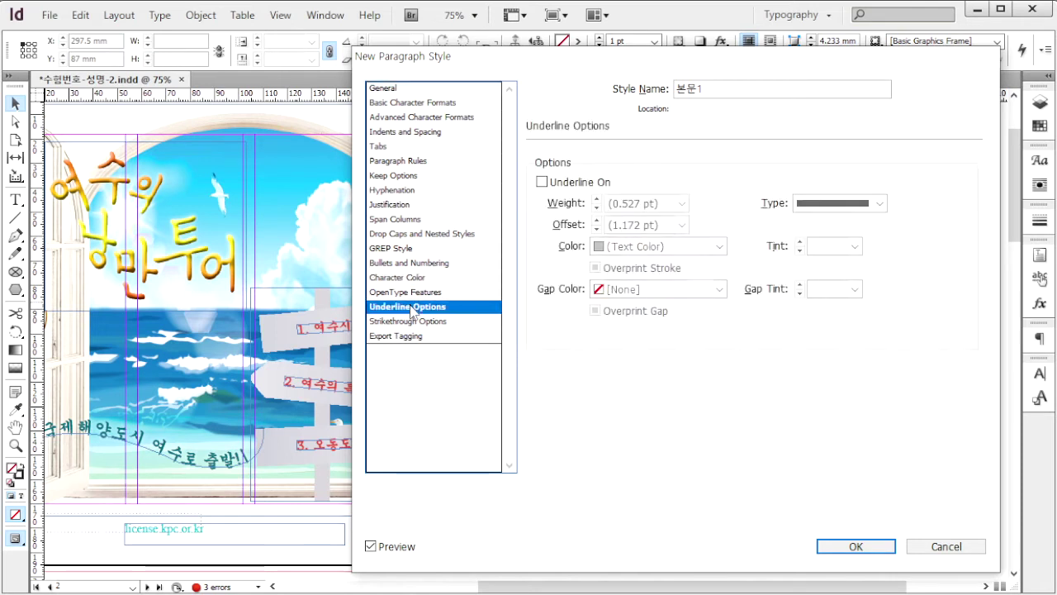
click(542, 182)
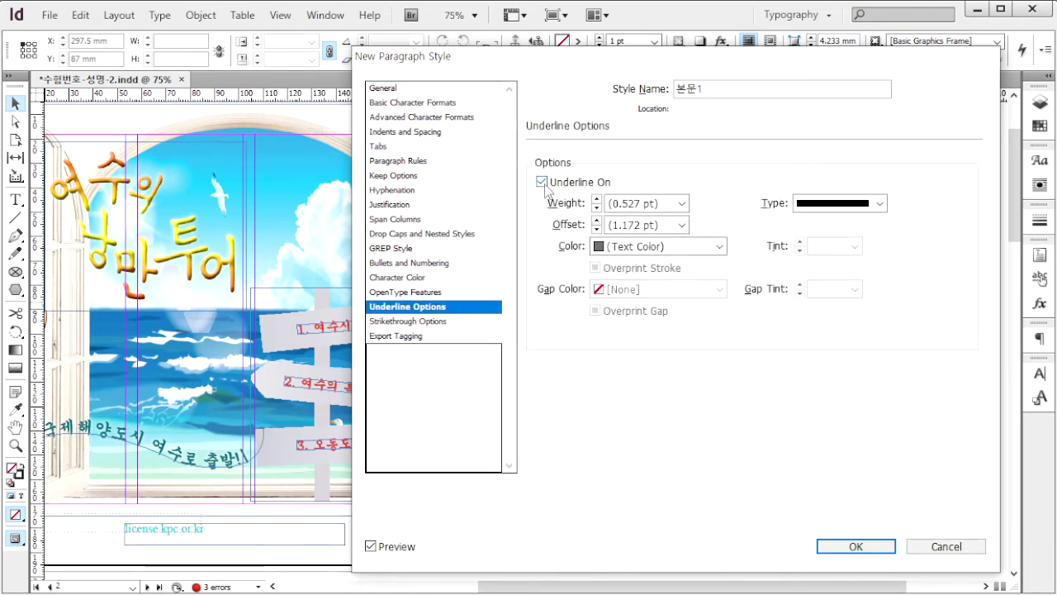
click(680, 203)
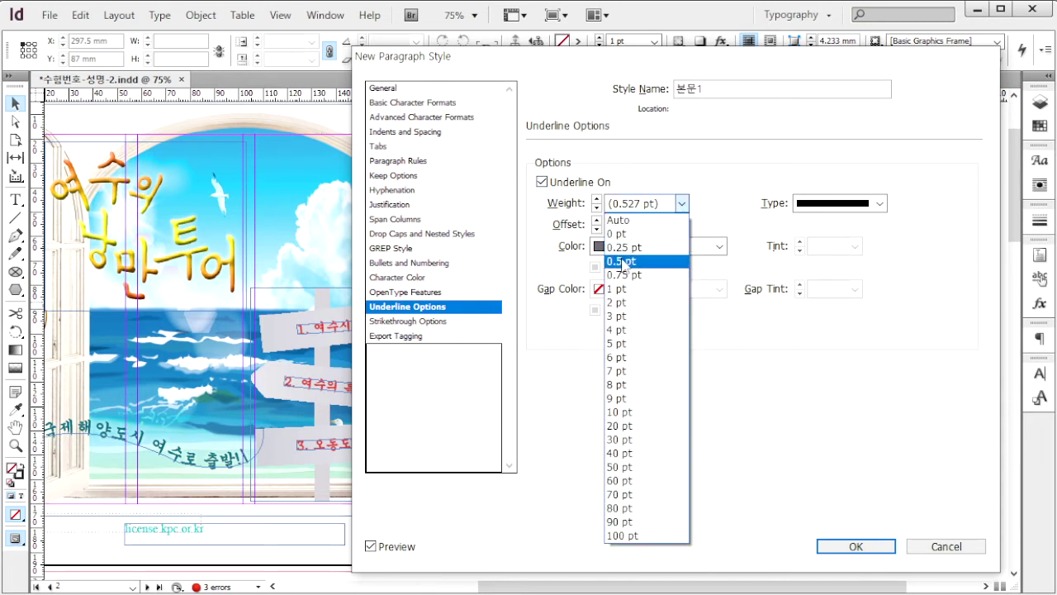
click(622, 261)
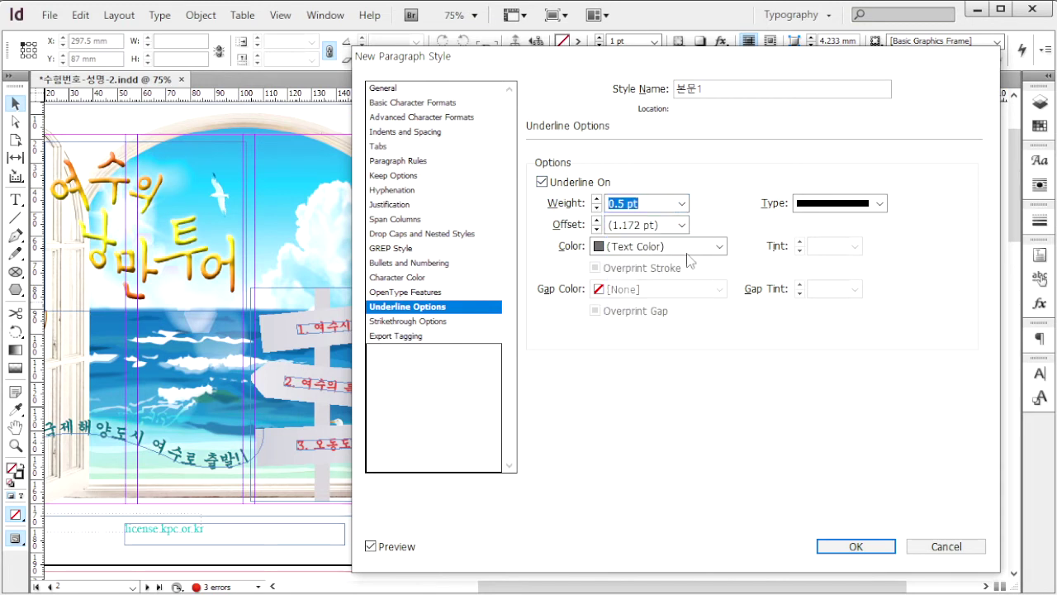
click(681, 225)
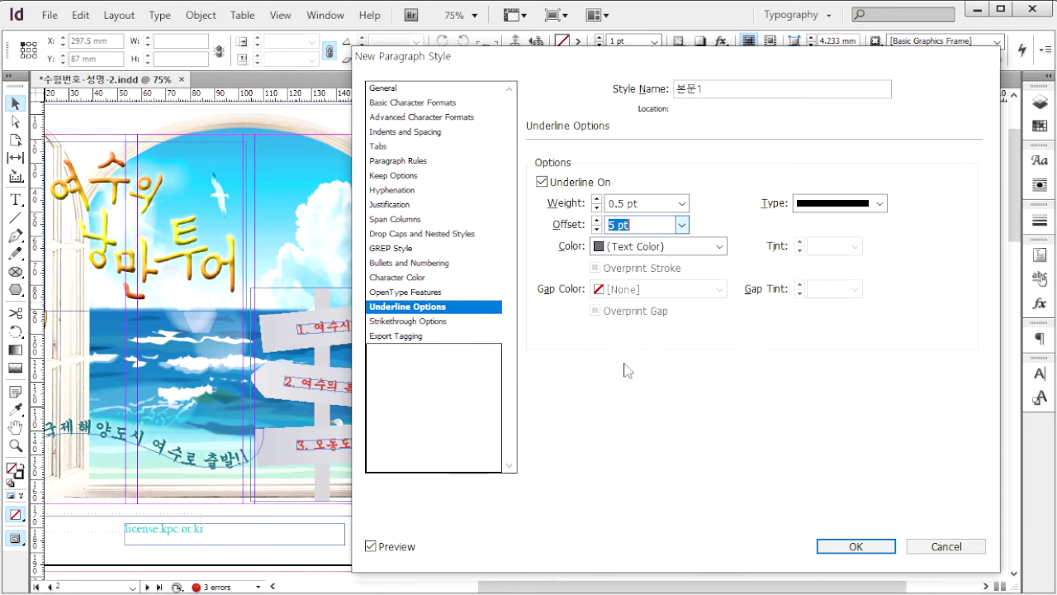
click(624, 364)
click(681, 246)
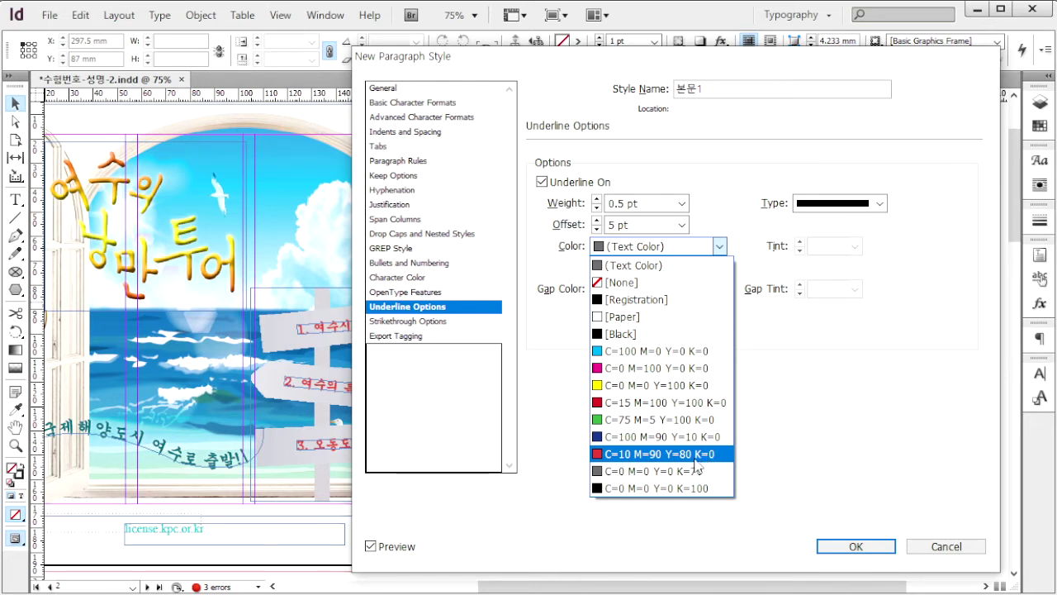
click(702, 455)
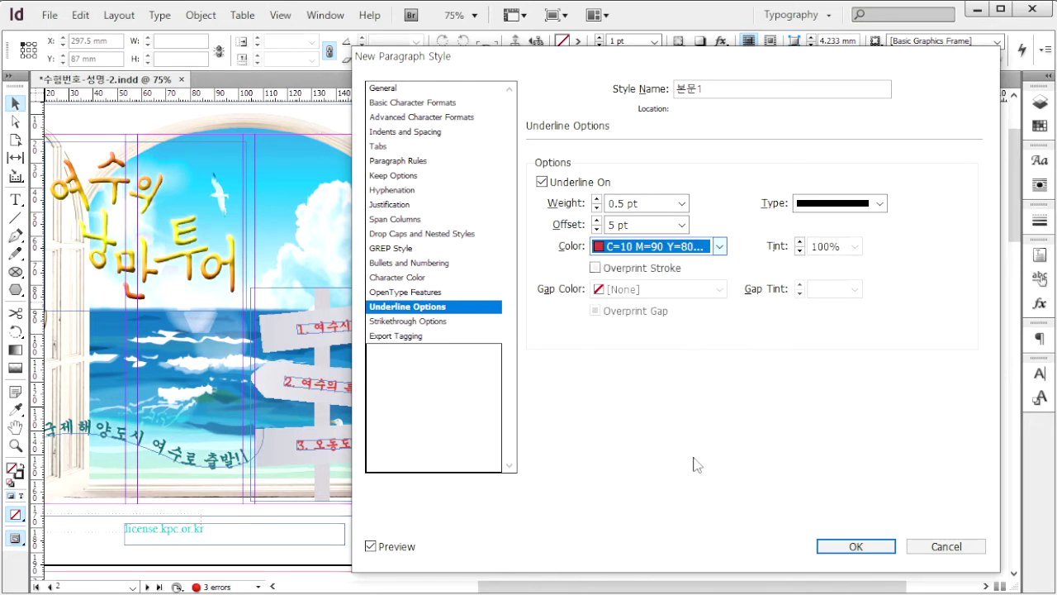
click(856, 546)
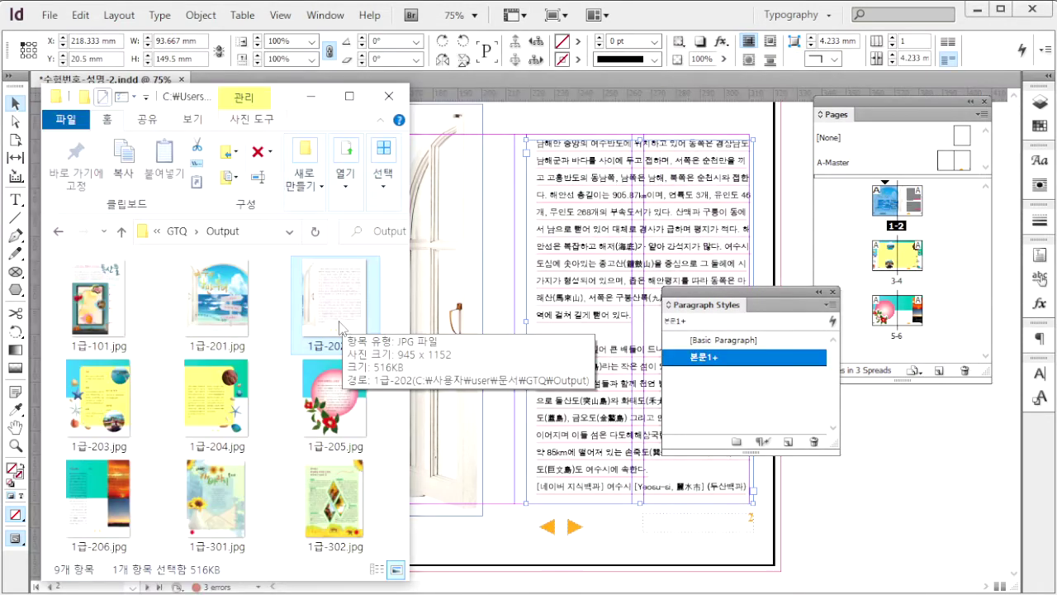
- Check the 1급-202.jpg reference and extend the page 2 text frame upward to a height of 152 mm
double_click(327, 316)
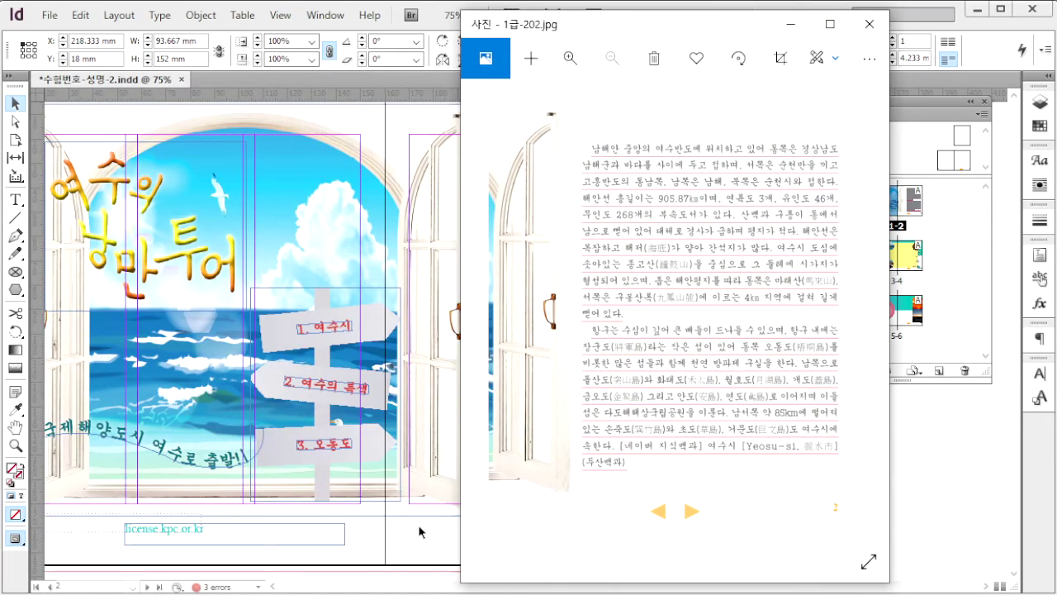
key(alt+F4)
drag(525, 321, 528, 317)
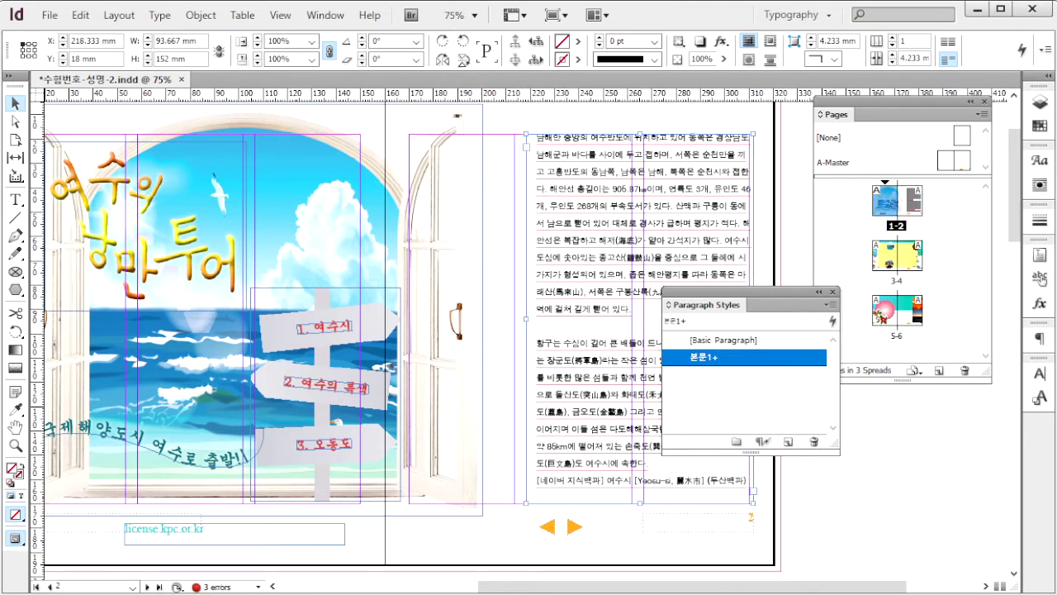
- Go to spread 3-4 and view the reference images 1급-203.jpg and 1급-204.jpg for its text layout
double_click(897, 256)
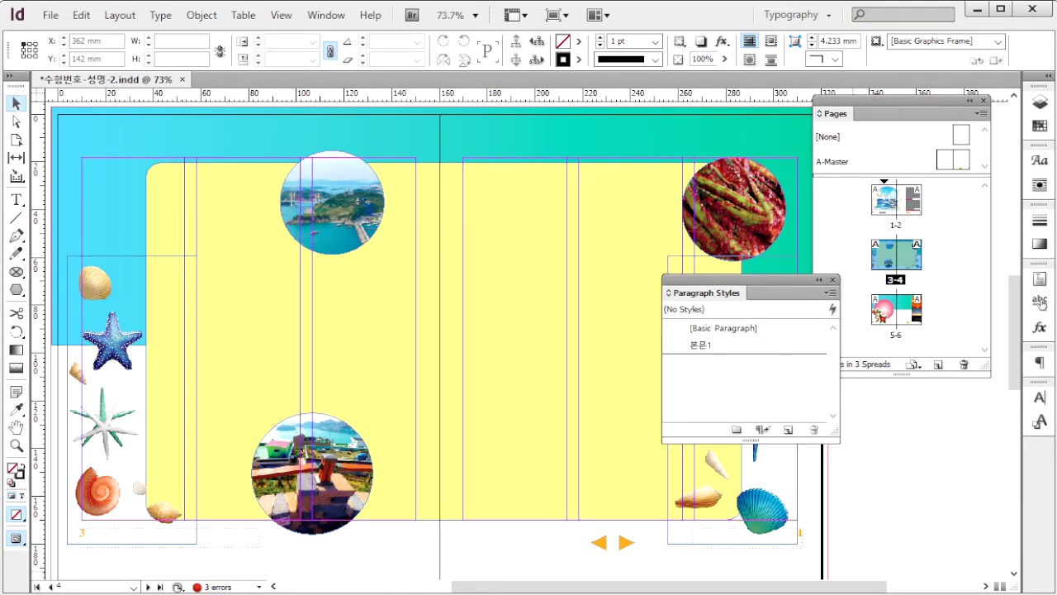
key(alt+Tab)
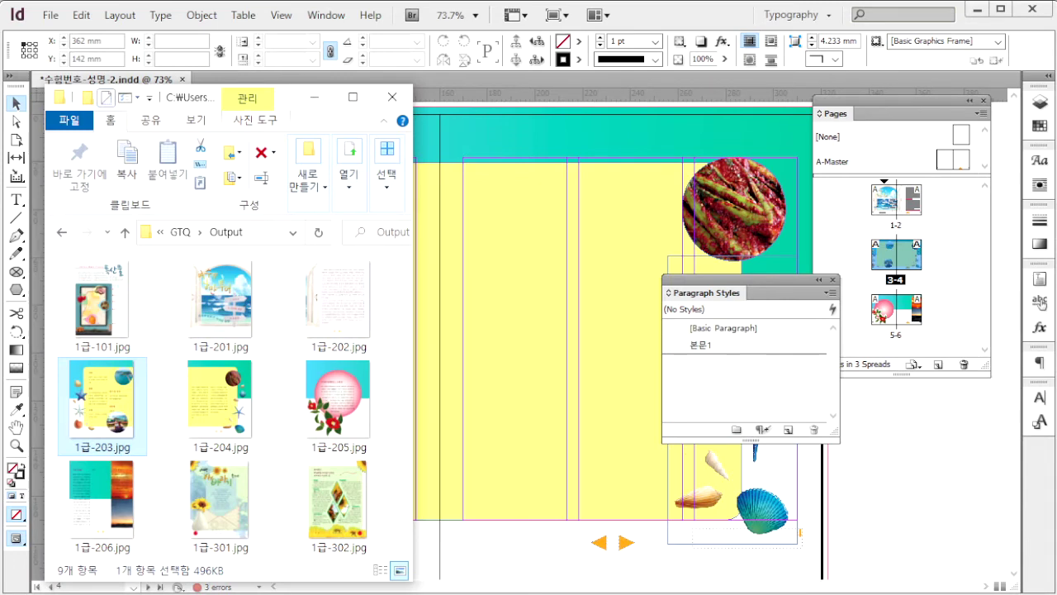
double_click(142, 405)
click(862, 312)
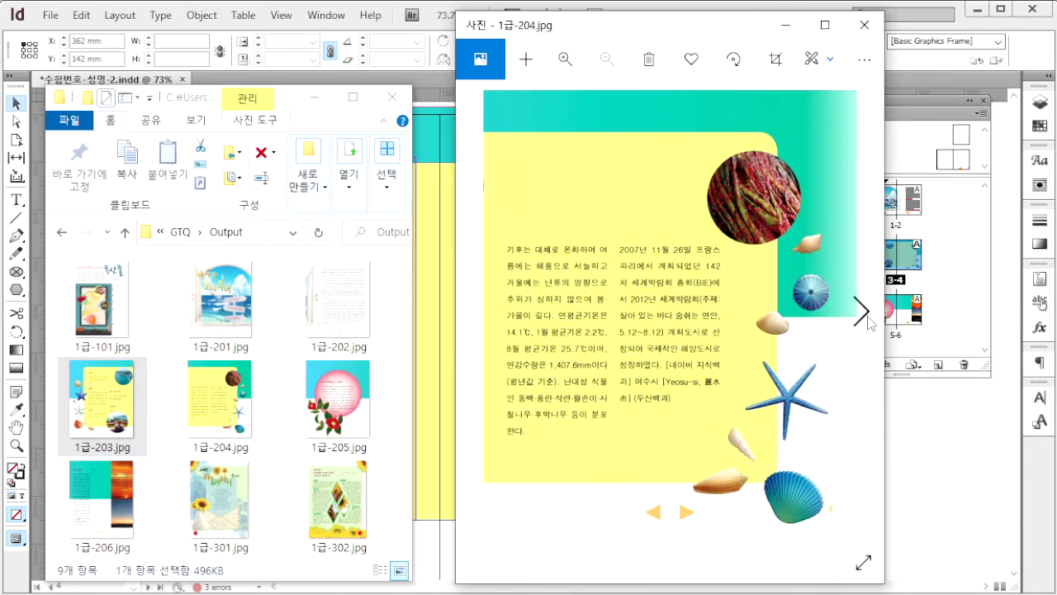
click(960, 458)
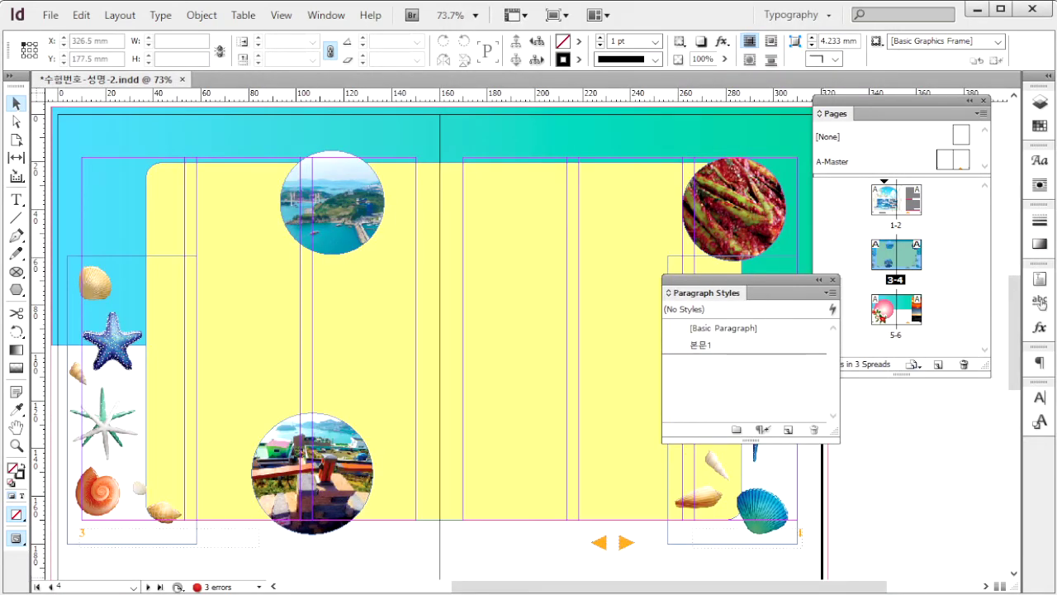
- Switch to 1급-13.txt in Notepad and select the text from 자연 through the second 두산백과 source line for copying
key(alt+Tab)
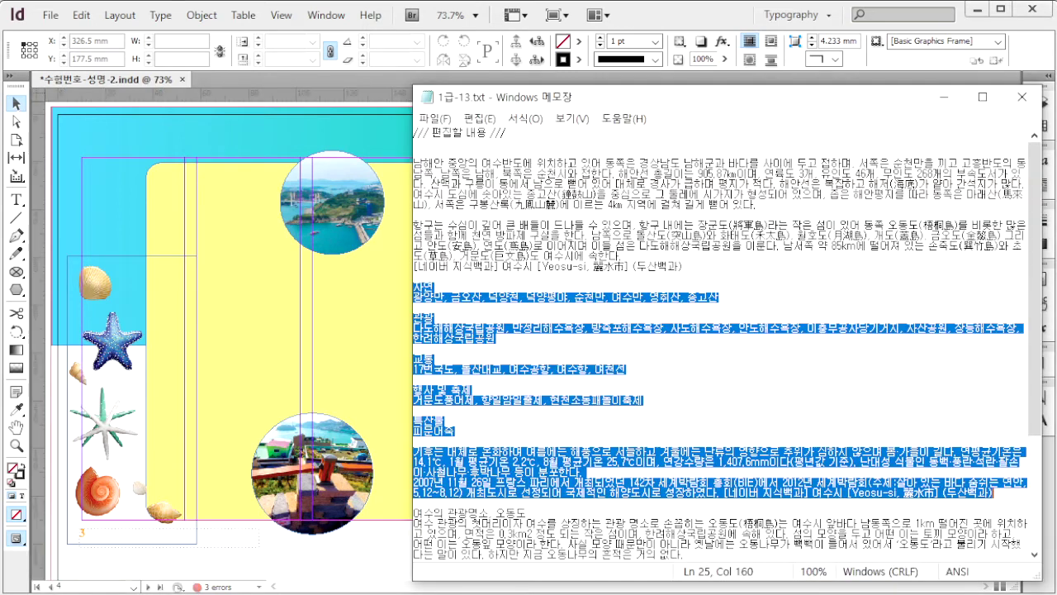
click(766, 378)
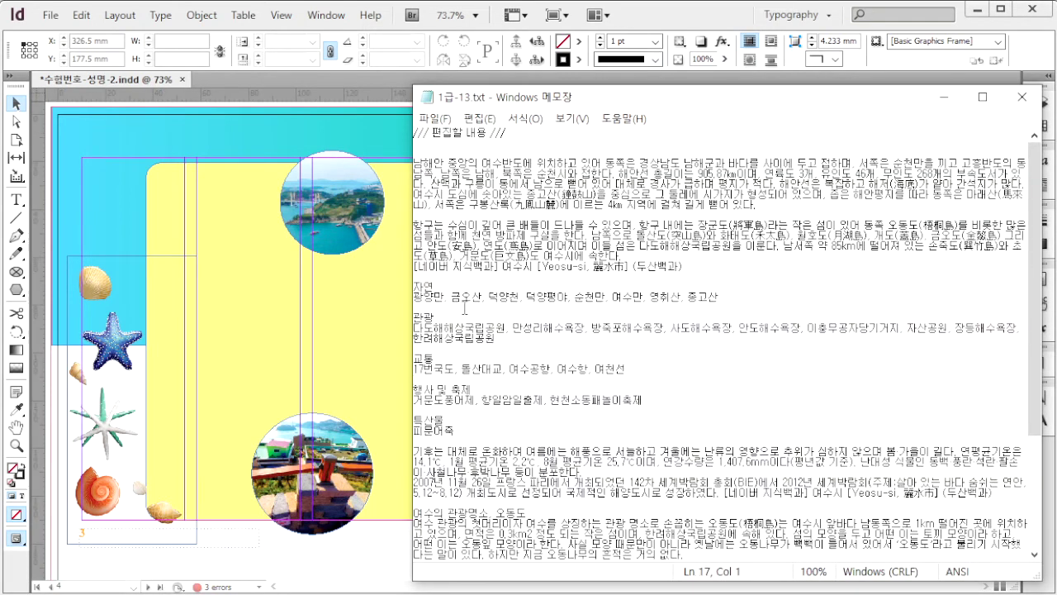
drag(417, 285, 999, 494)
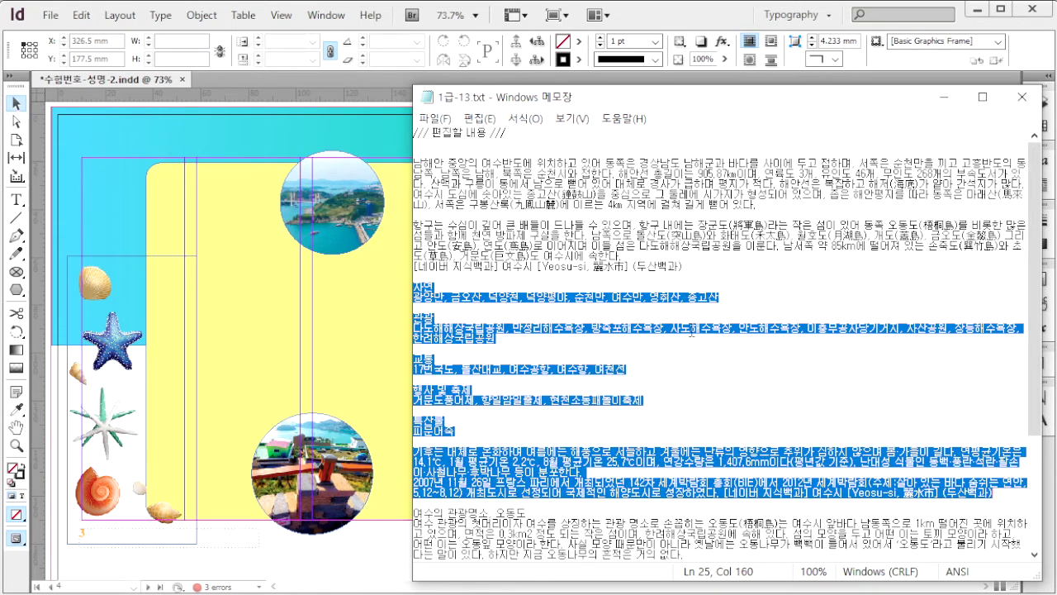
- Create a text frame on page 3 from the yellow box's upper-left corner to the right margin and paste the copied text
click(184, 206)
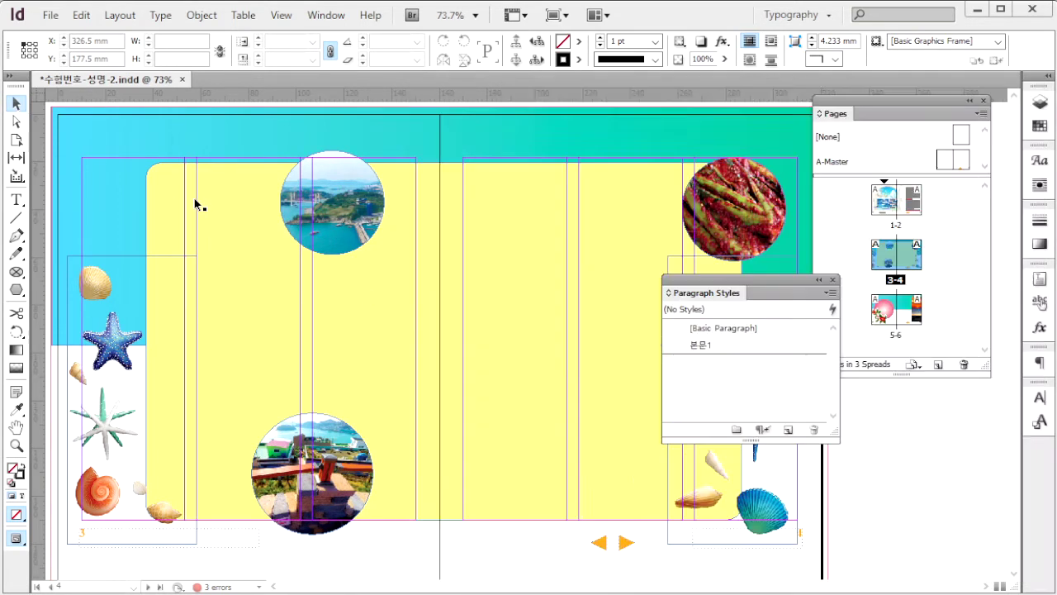
click(17, 201)
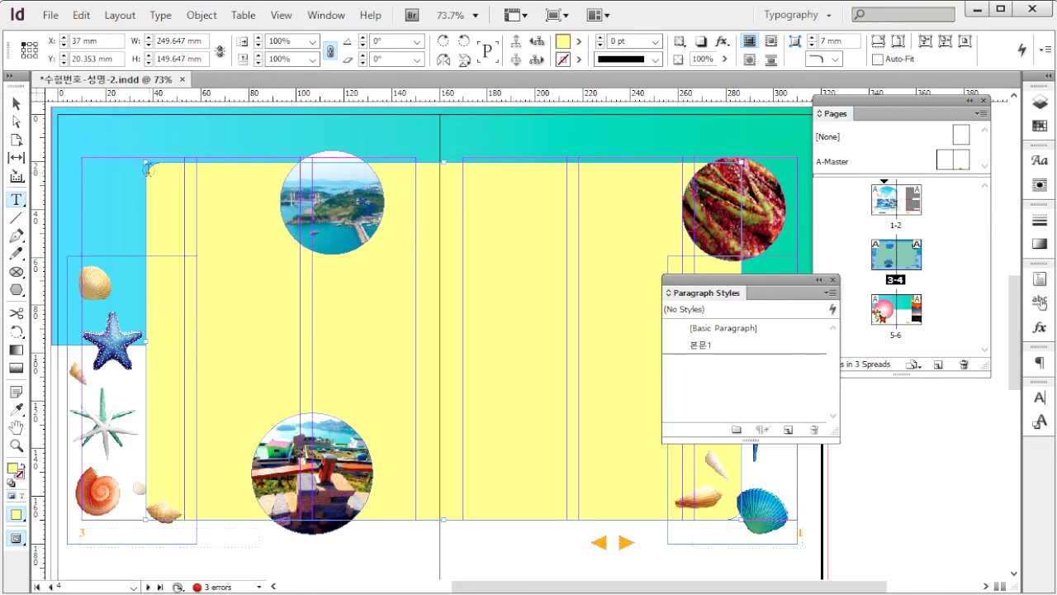
drag(146, 171, 412, 484)
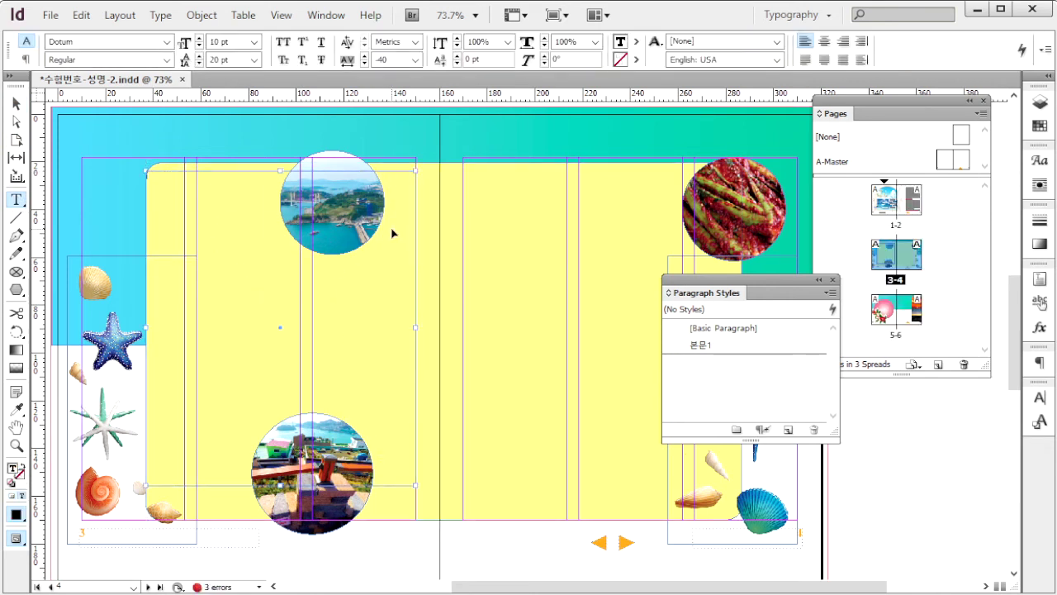
key(ctrl+v)
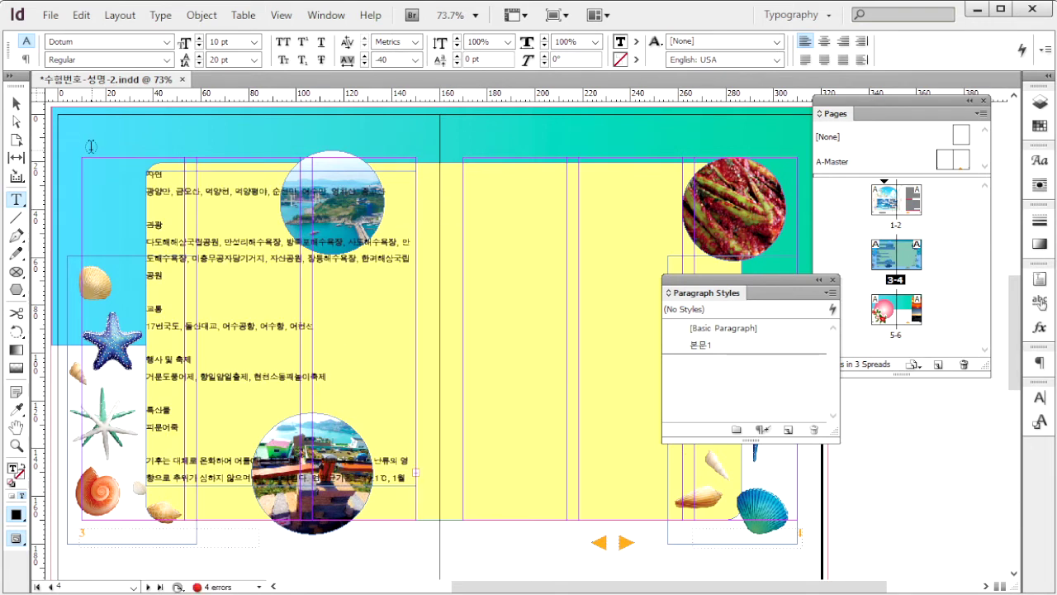
click(16, 103)
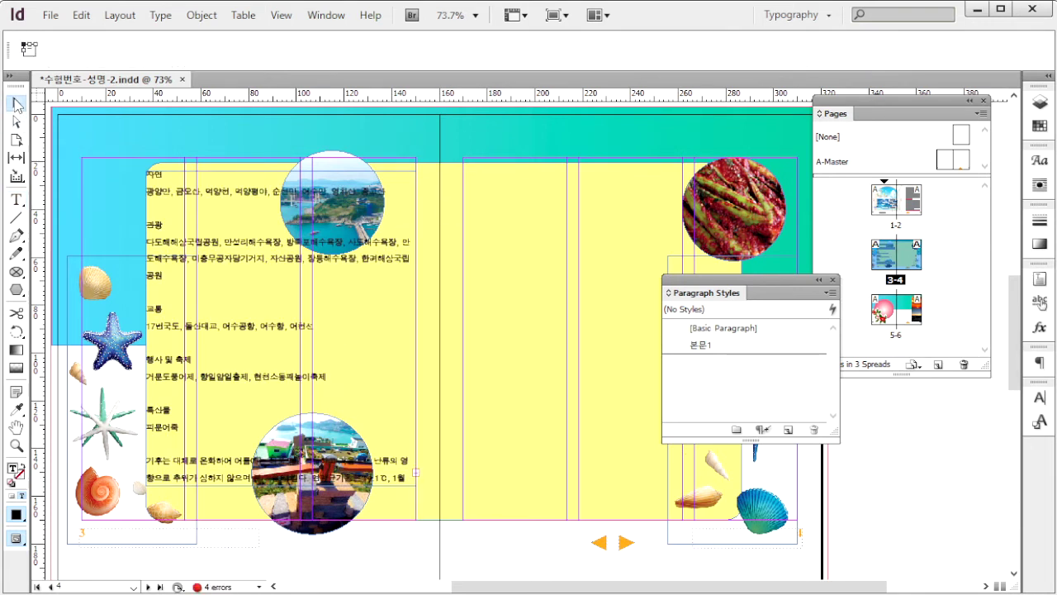
- Thread the overset text from the frame on page 3 into a new text frame drawn on page 4
click(416, 472)
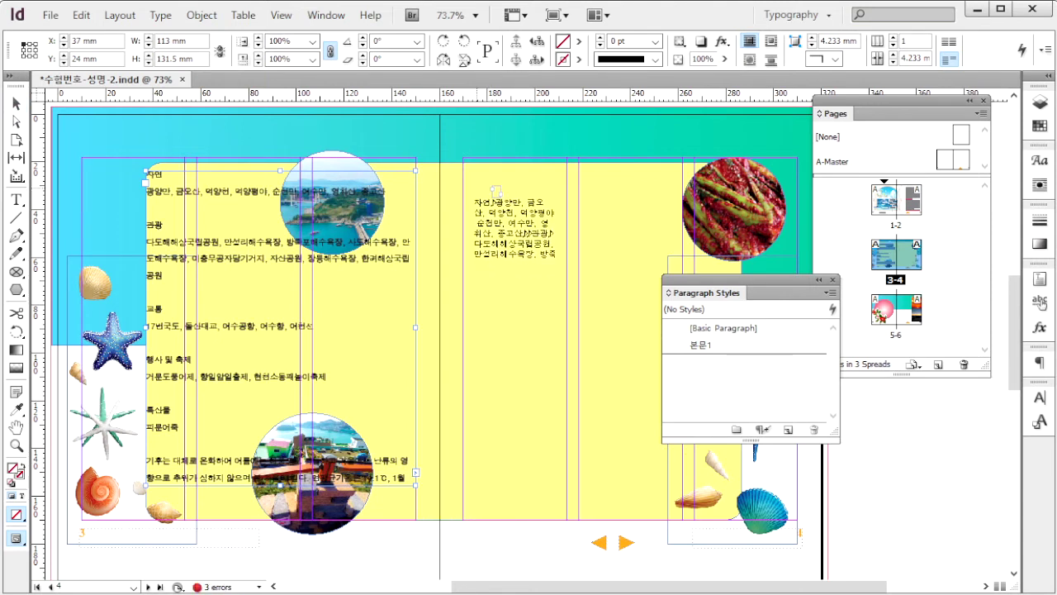
drag(464, 173, 709, 487)
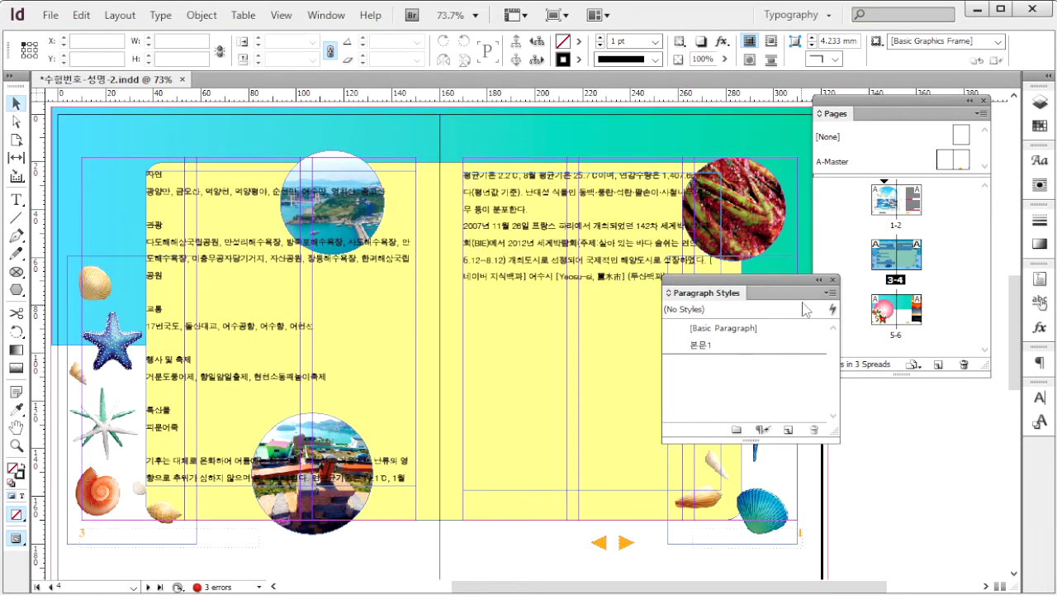
- Create a paragraph style named 본문2 with Dotum 10 pt, 20 pt leading, -40 tracking and C=0 M=0 Y=0 K=100 character color
click(829, 294)
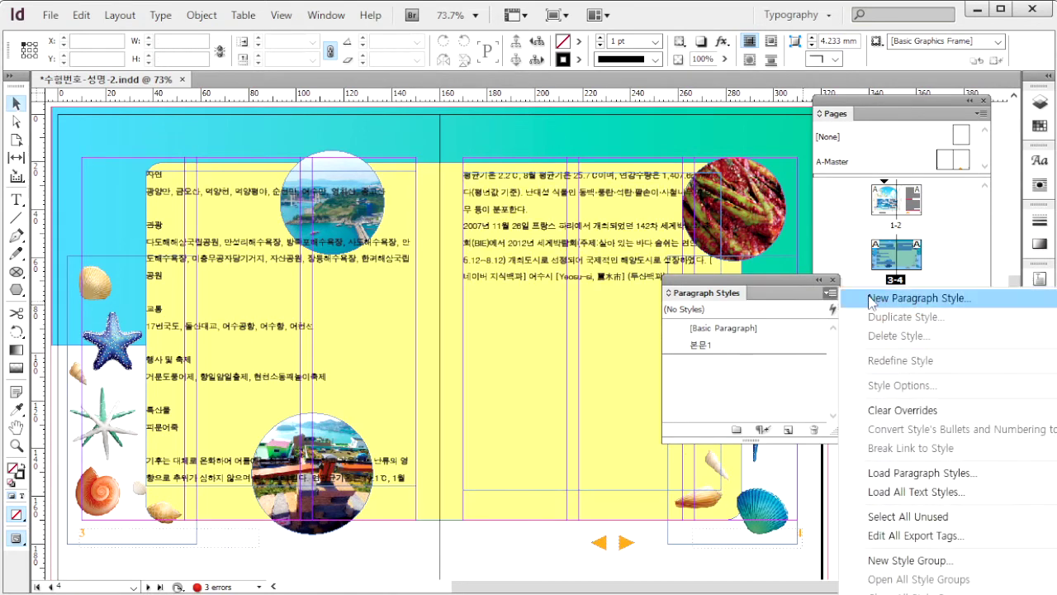
click(877, 299)
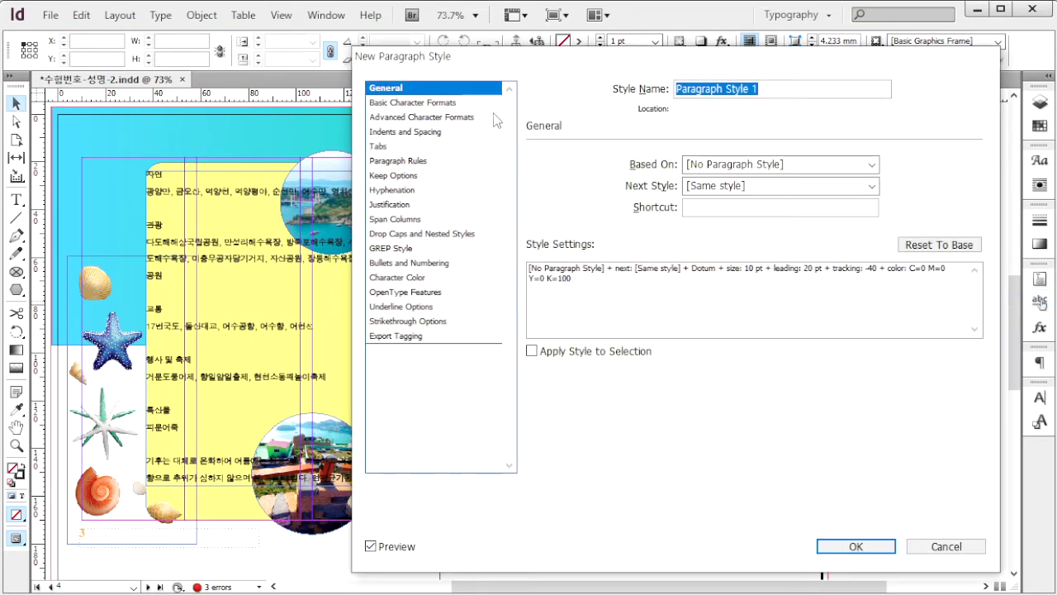
click(483, 102)
drag(781, 93, 568, 90)
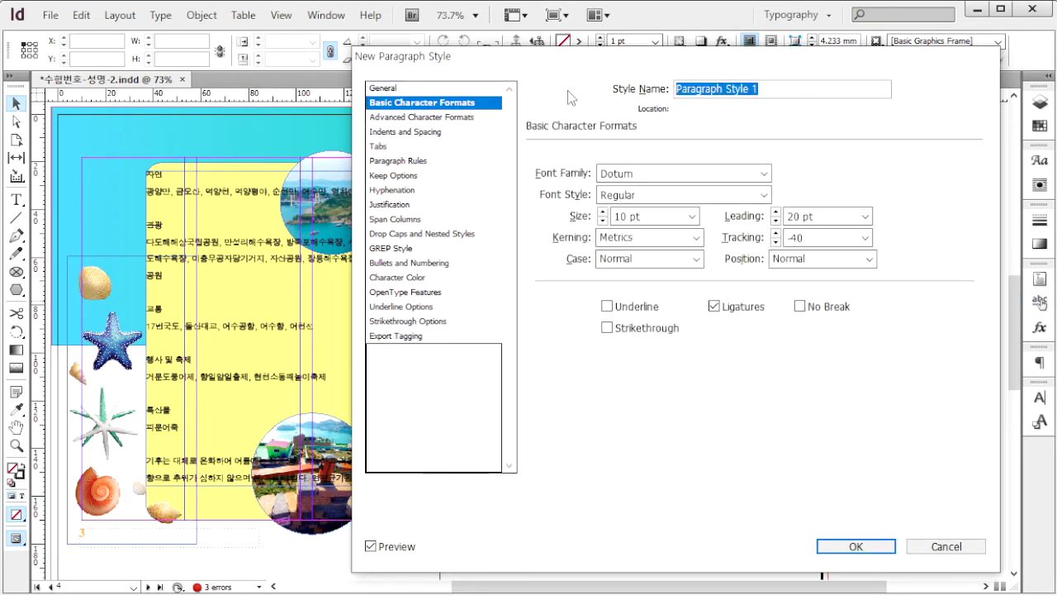
text(본문2)
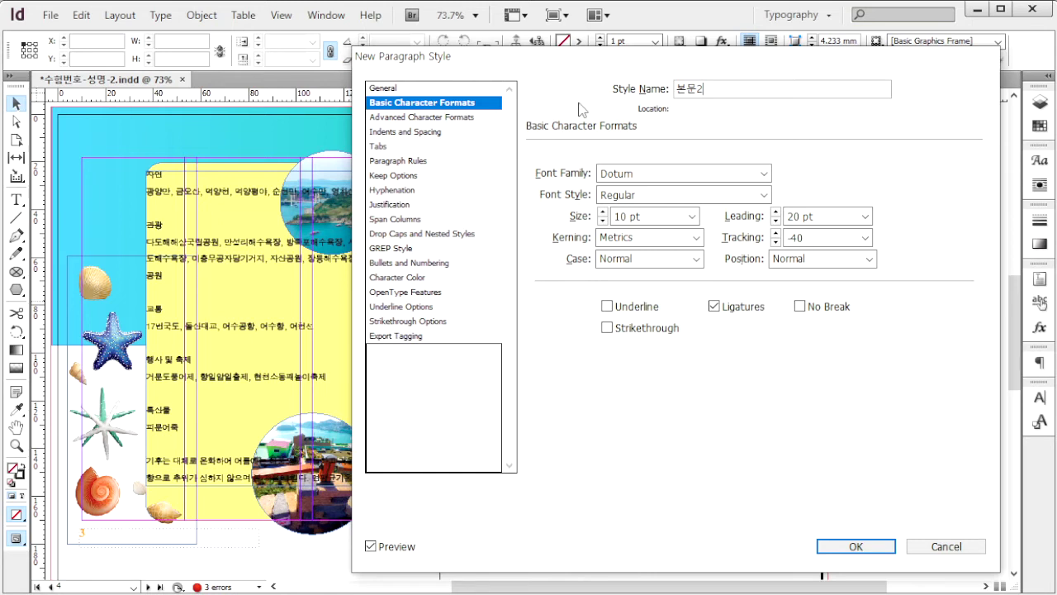
click(661, 222)
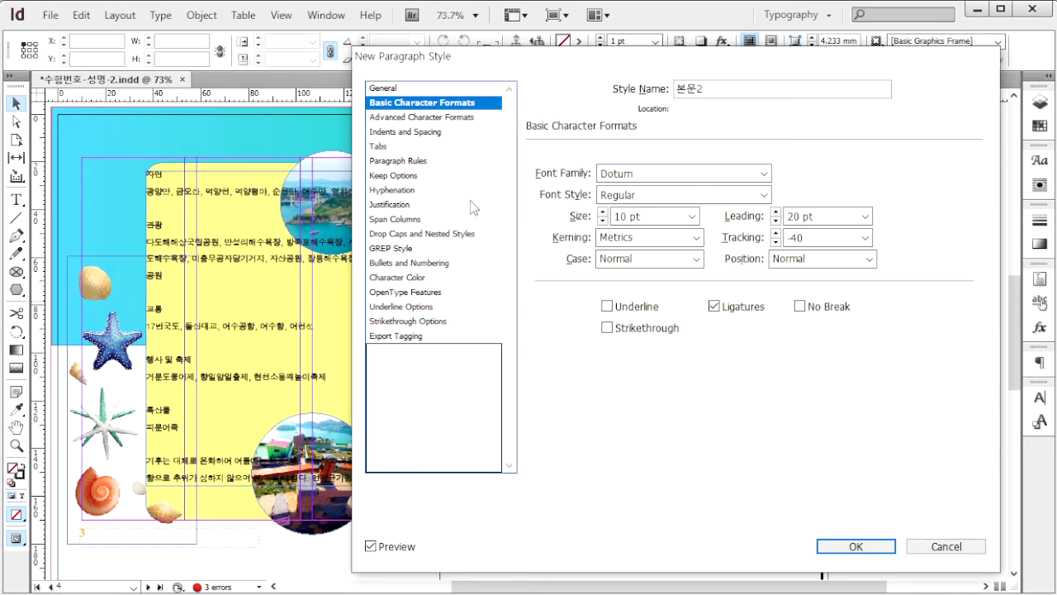
click(408, 278)
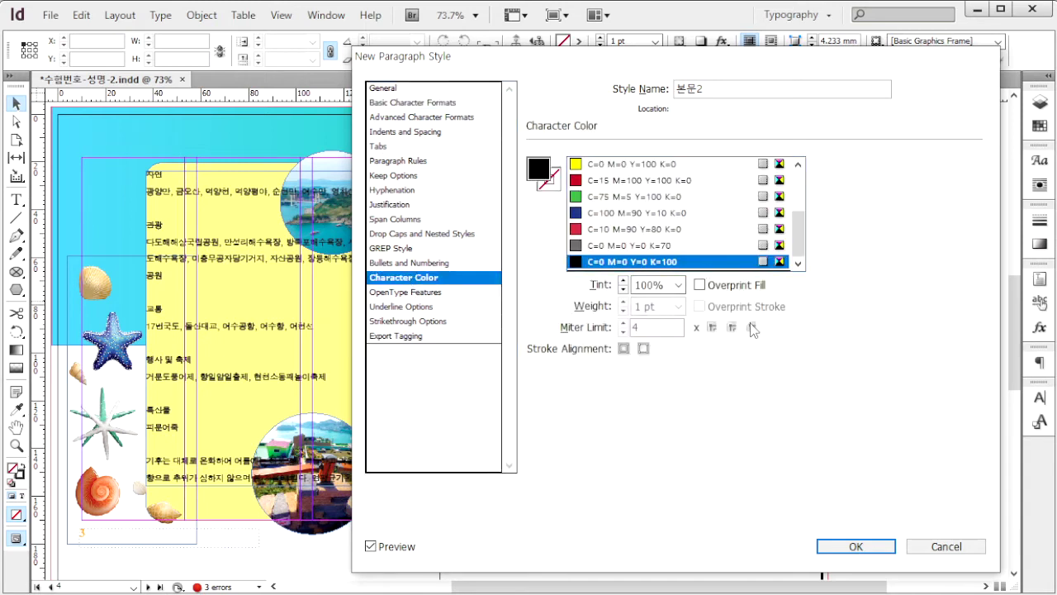
click(867, 547)
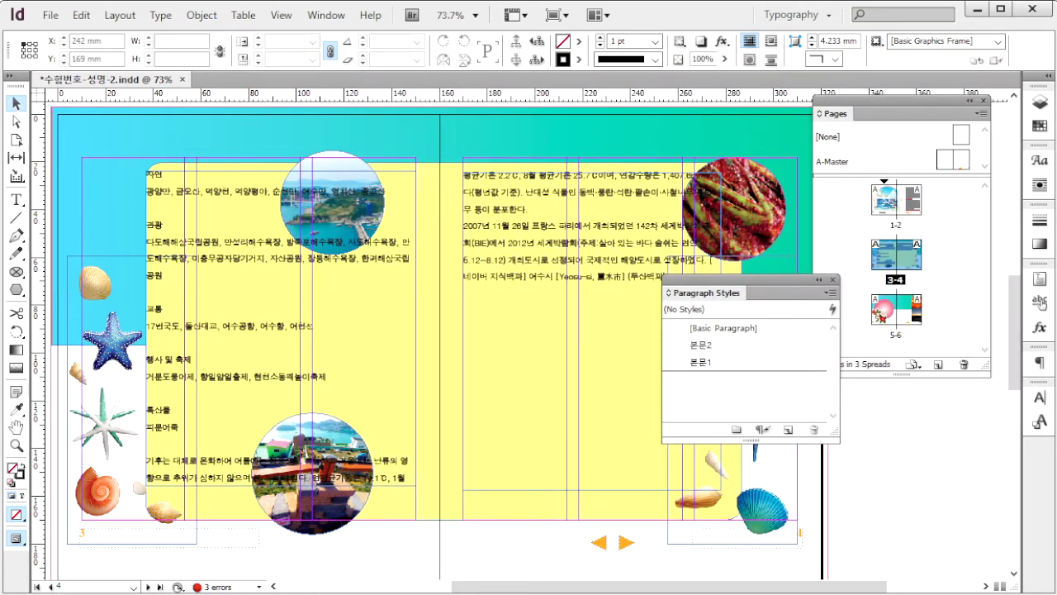
- Consult the reference image 1급-203.jpg and set the page 3 text frame to two columns with a 5 mm gutter
key(alt+Tab)
click(474, 307)
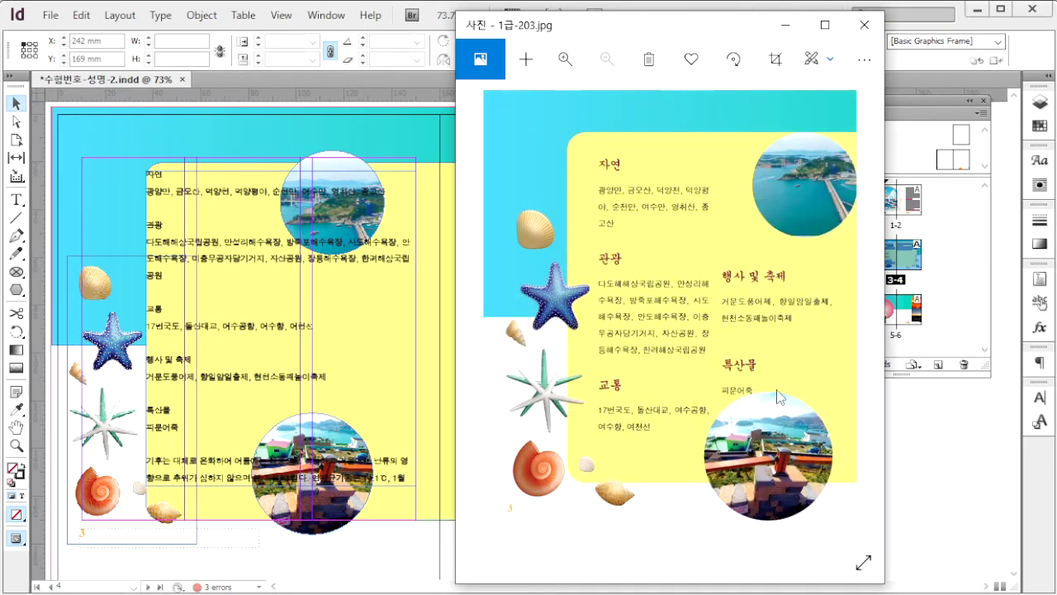
click(918, 460)
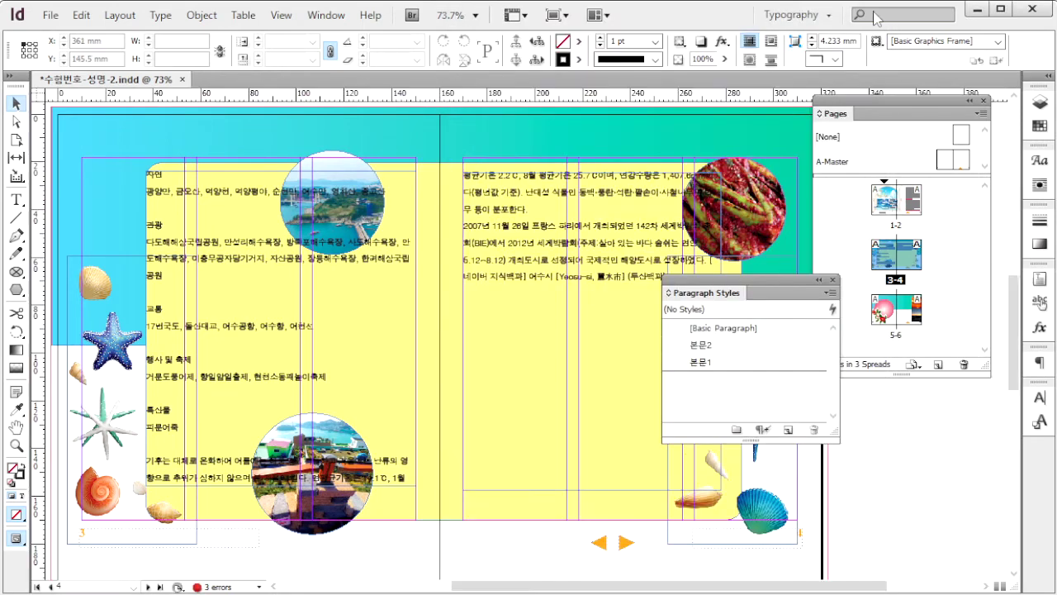
click(313, 263)
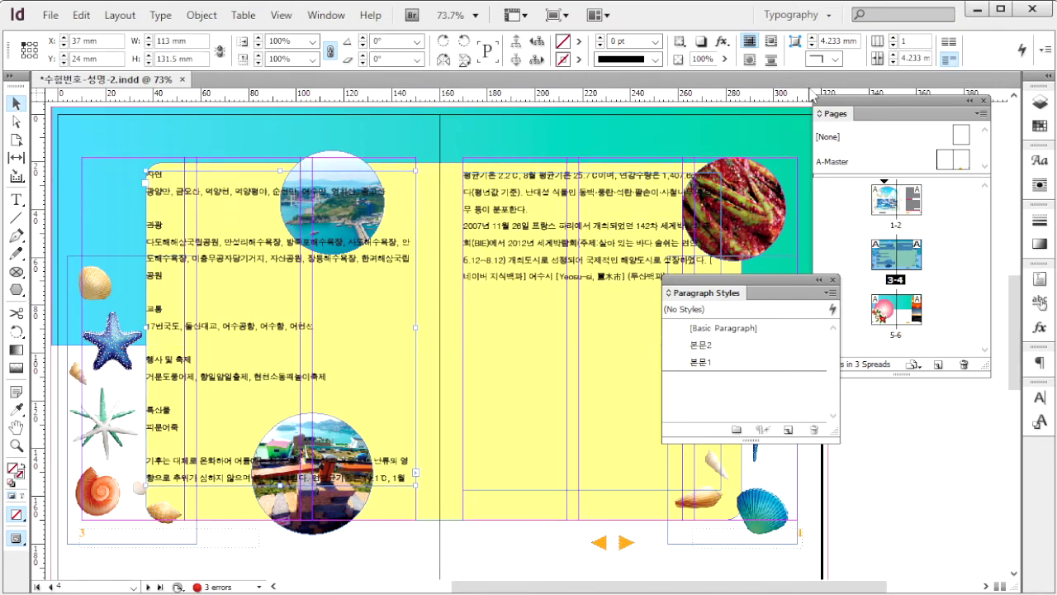
click(893, 37)
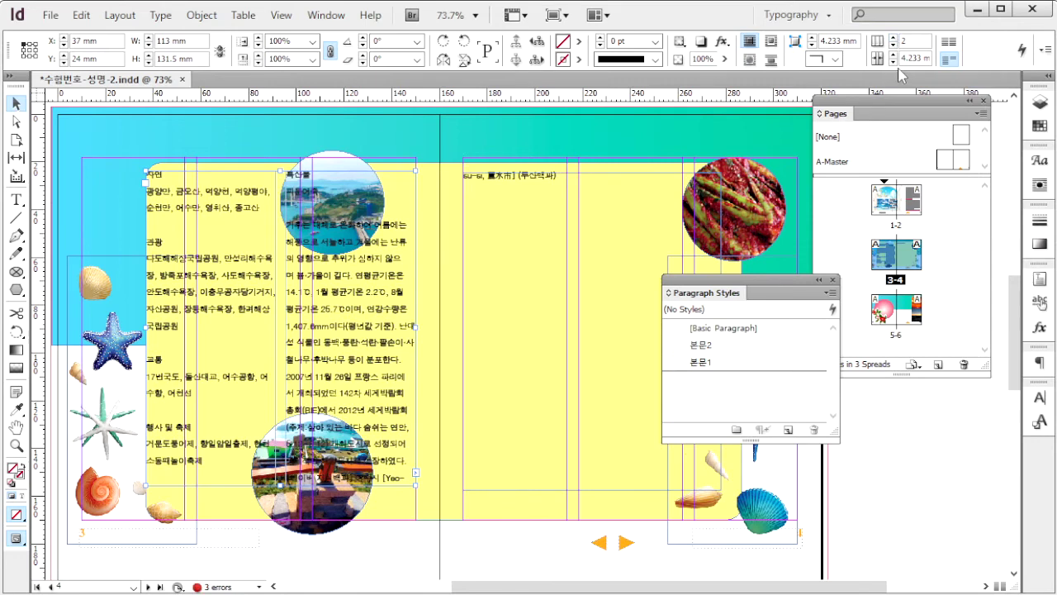
click(894, 56)
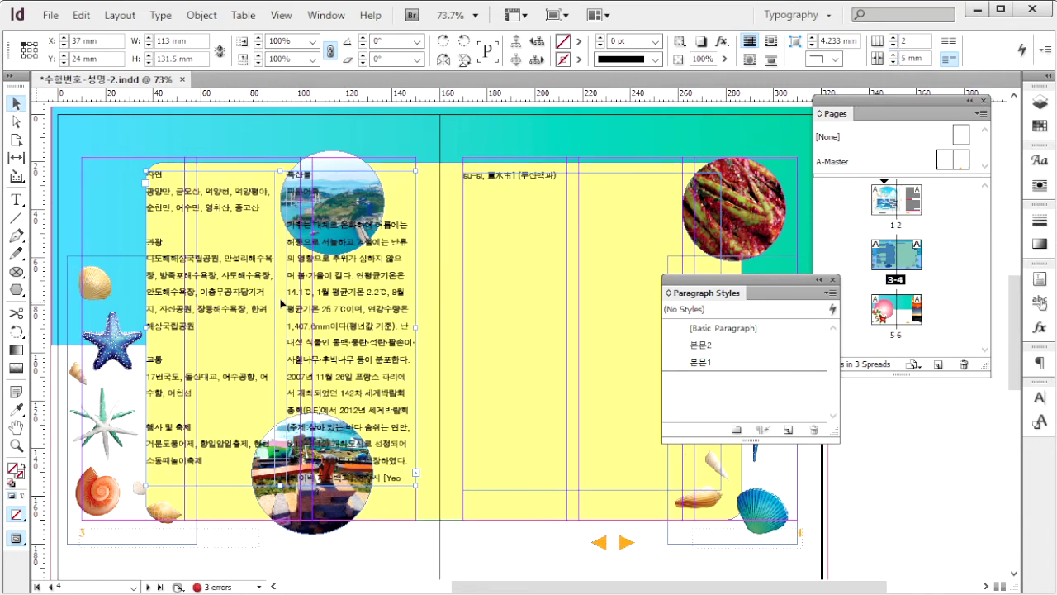
- Apply the 본문2 paragraph style to both linked text frames and deselect them
shift+click(420, 279)
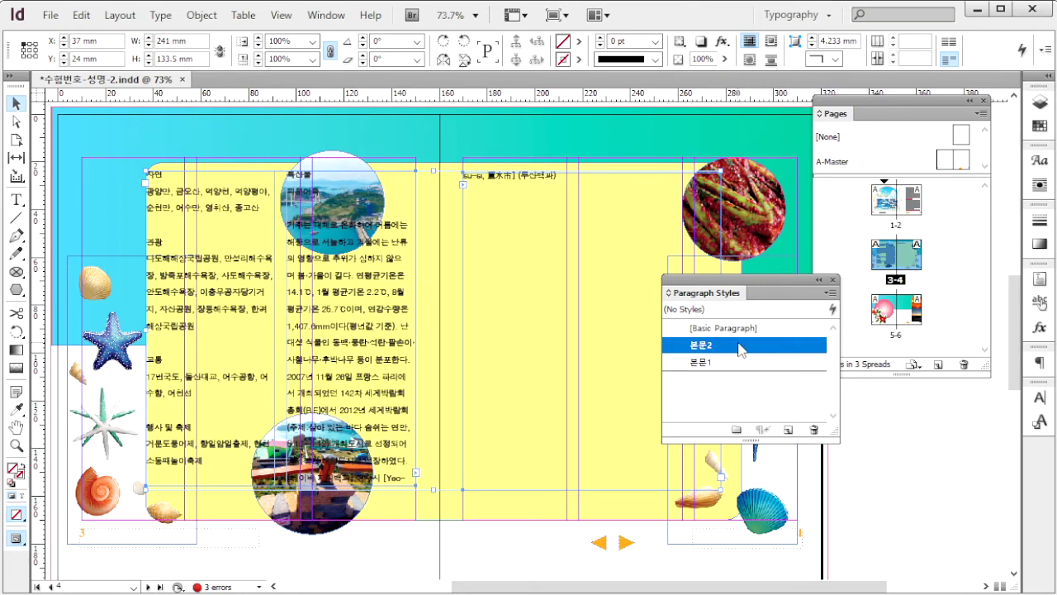
click(508, 550)
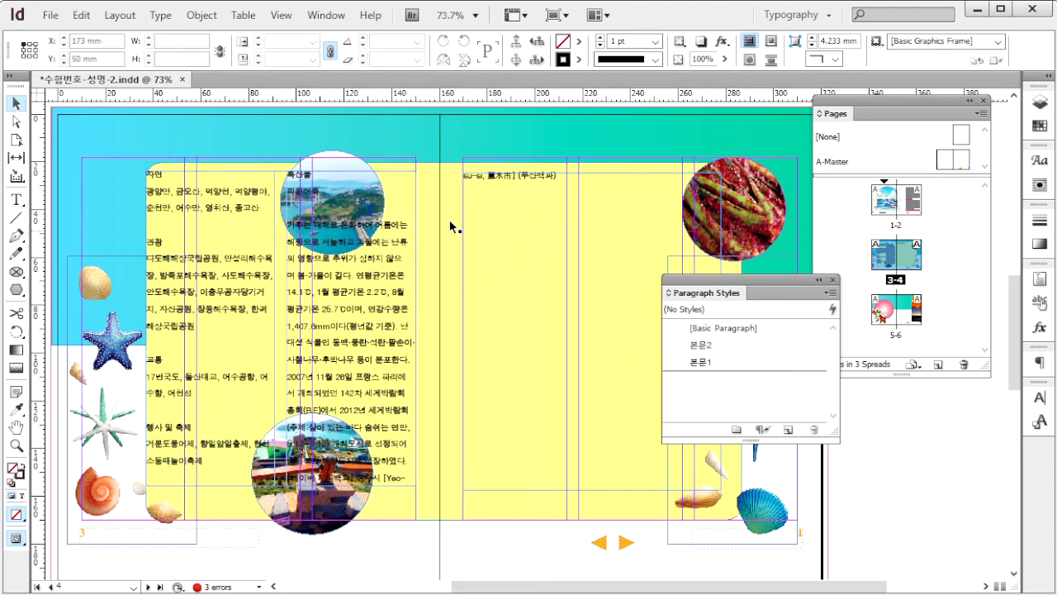
click(273, 260)
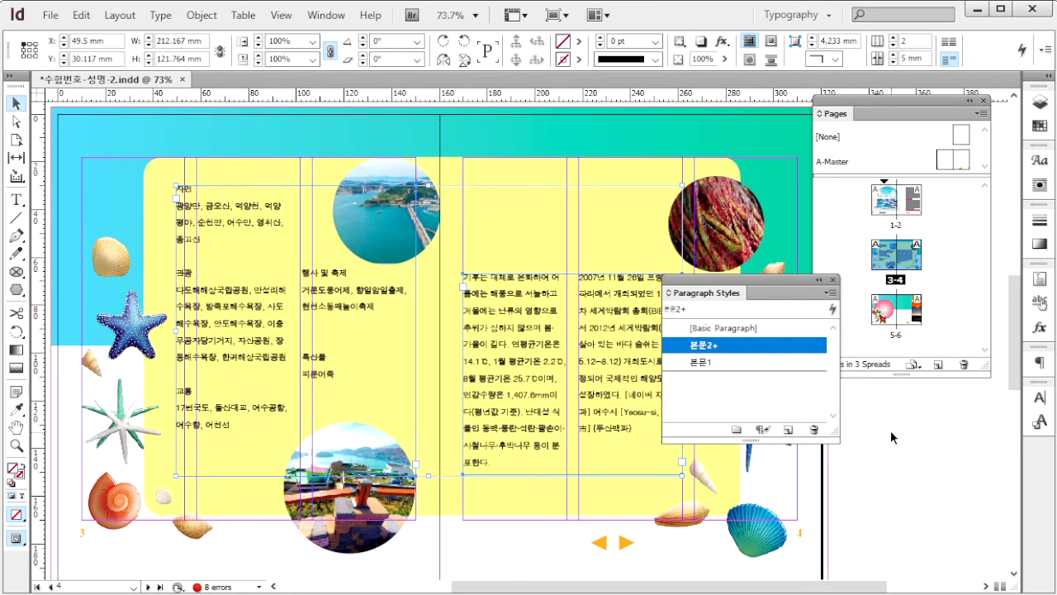
click(889, 443)
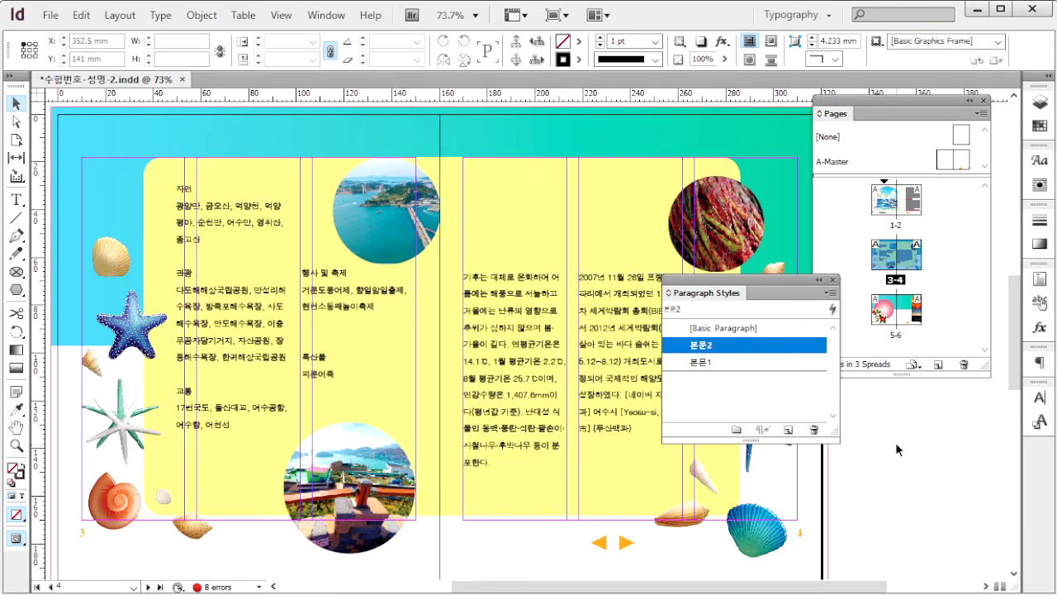
- Start a new paragraph style named 소제목 and set its font family to Gungsuh
click(831, 292)
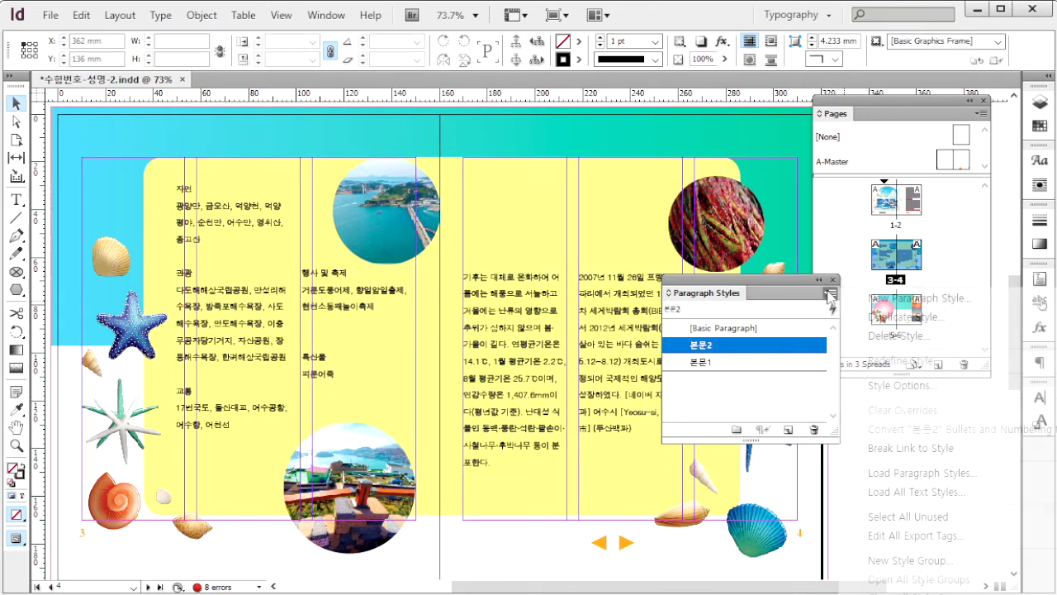
click(863, 299)
click(422, 103)
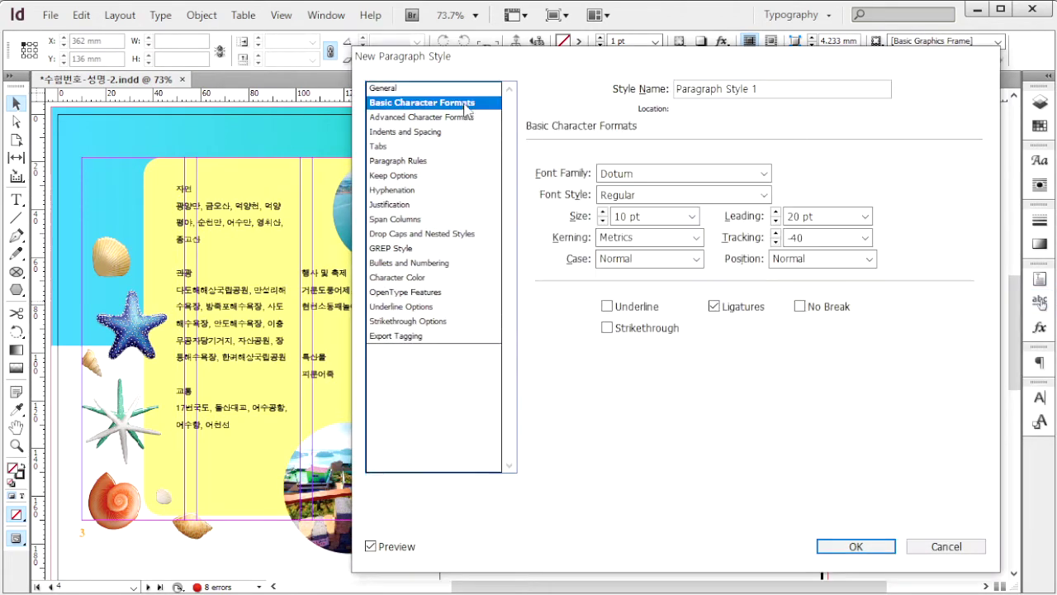
text(소제목)
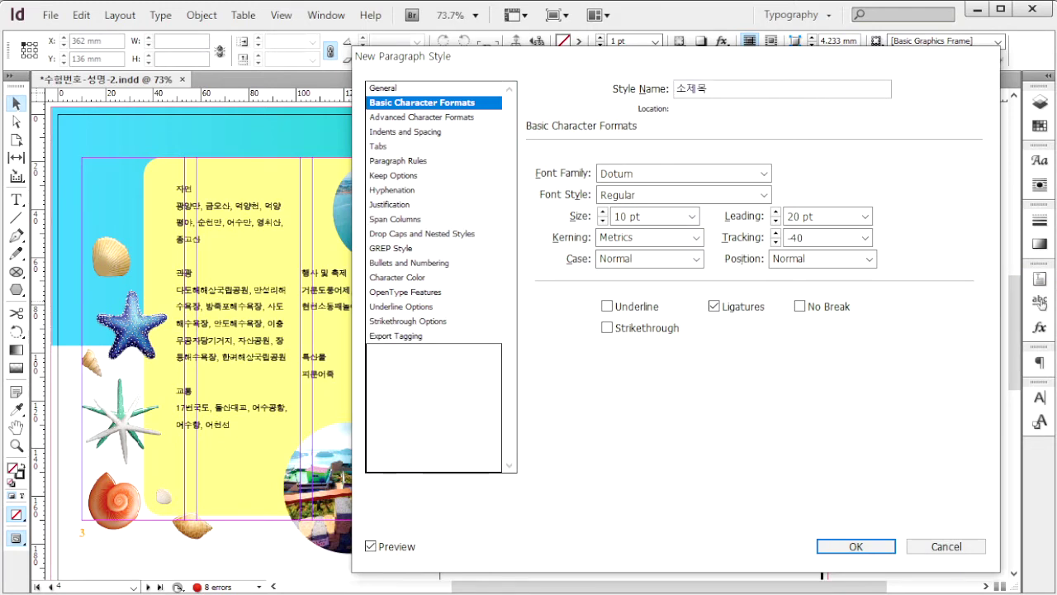
click(665, 174)
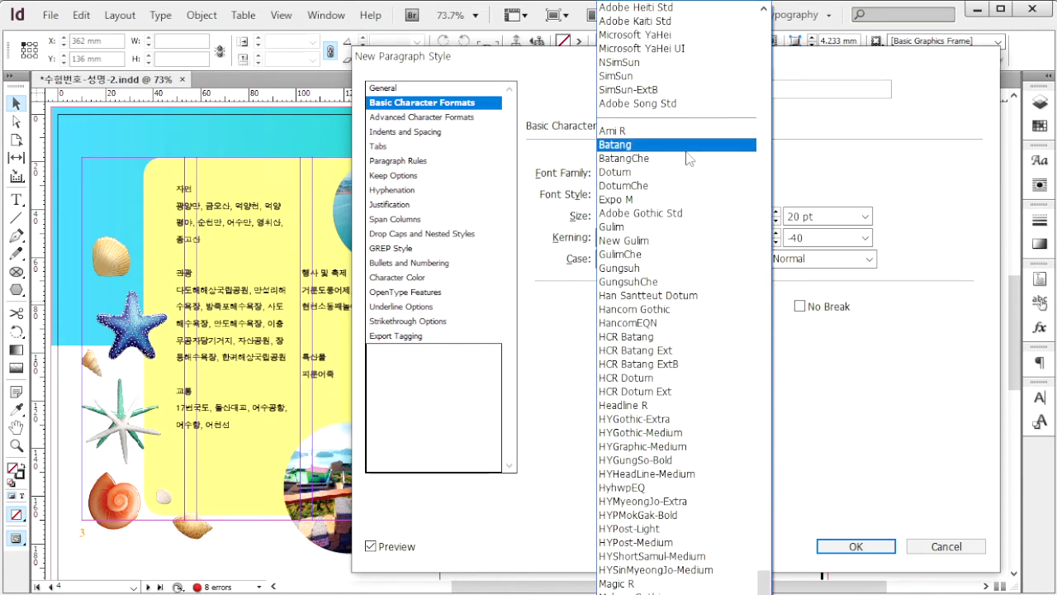
click(673, 267)
scroll(690, 219, down, 2)
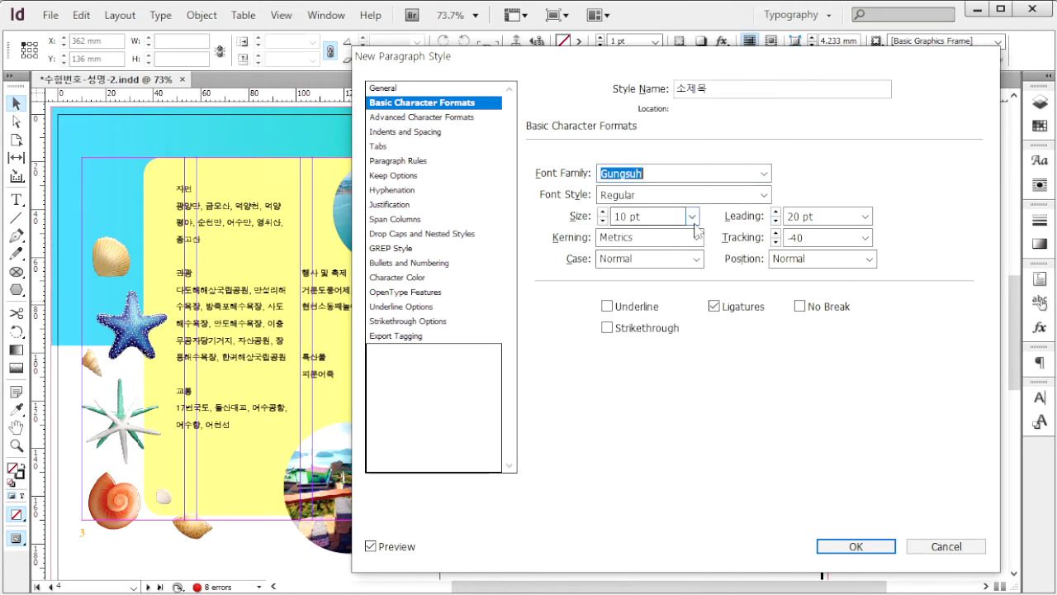
- Set the 소제목 style's font size to 15 pt, leading to 22 pt and tracking to -50
click(692, 216)
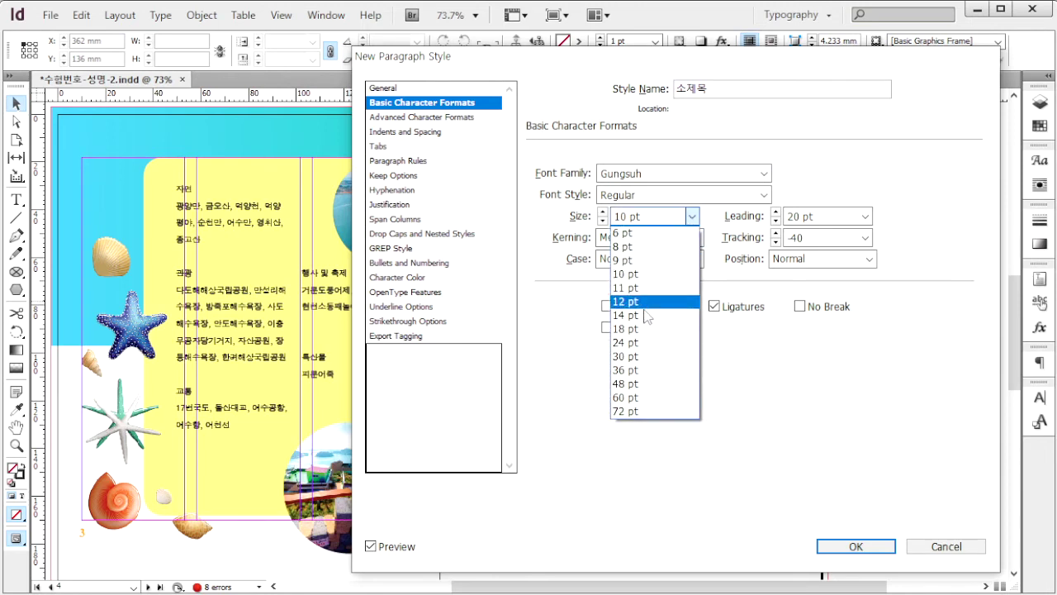
click(692, 216)
text(15)
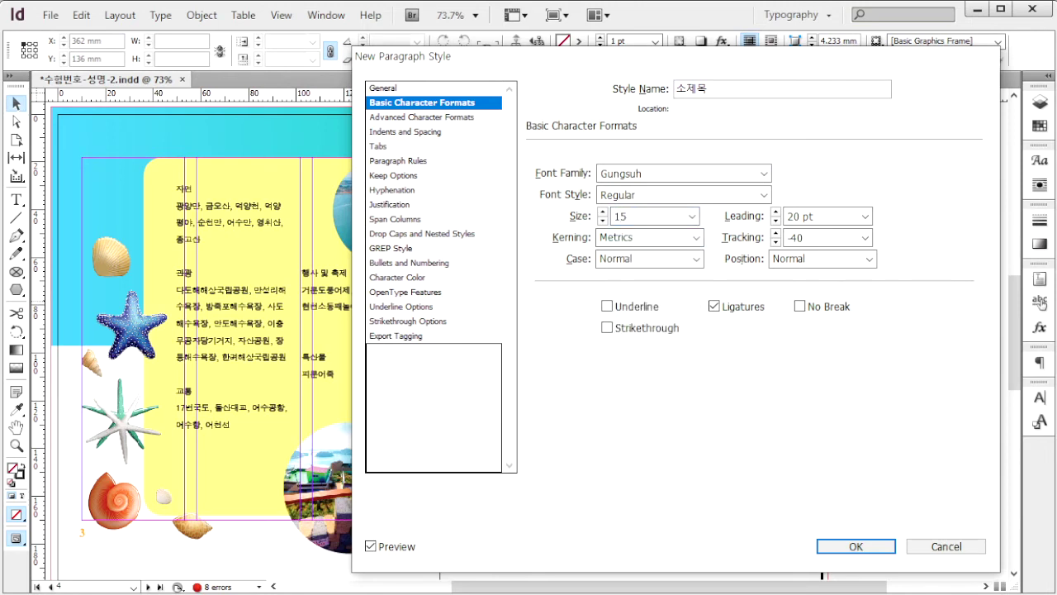
key(Tab)
text(22)
click(865, 237)
click(820, 282)
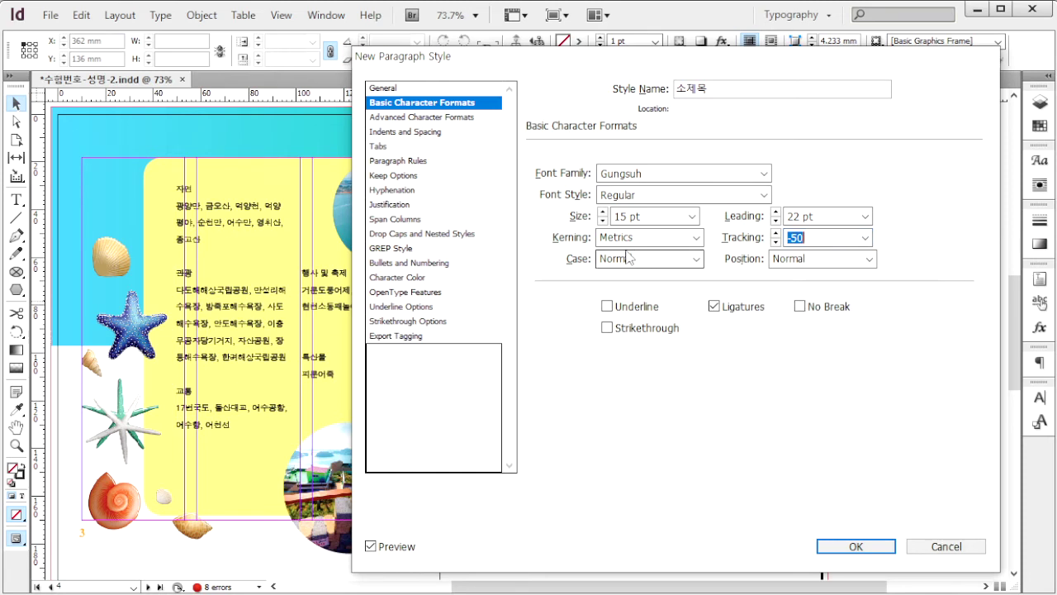
- Give the 소제목 style 4 mm space after and the C=50 M=100 Y=90 K=0 character color, and save the style
click(417, 133)
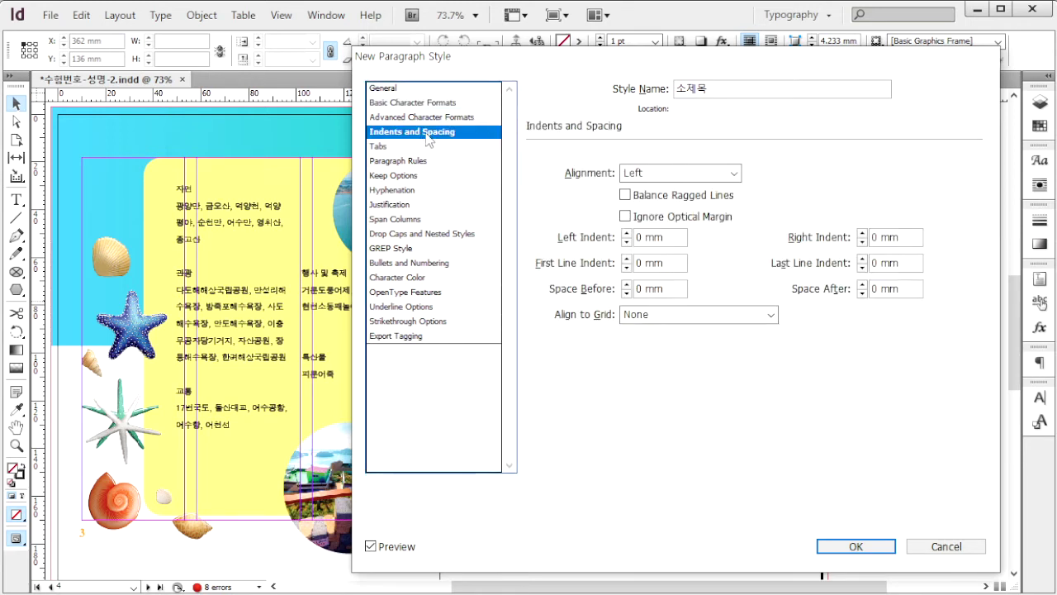
double_click(883, 289)
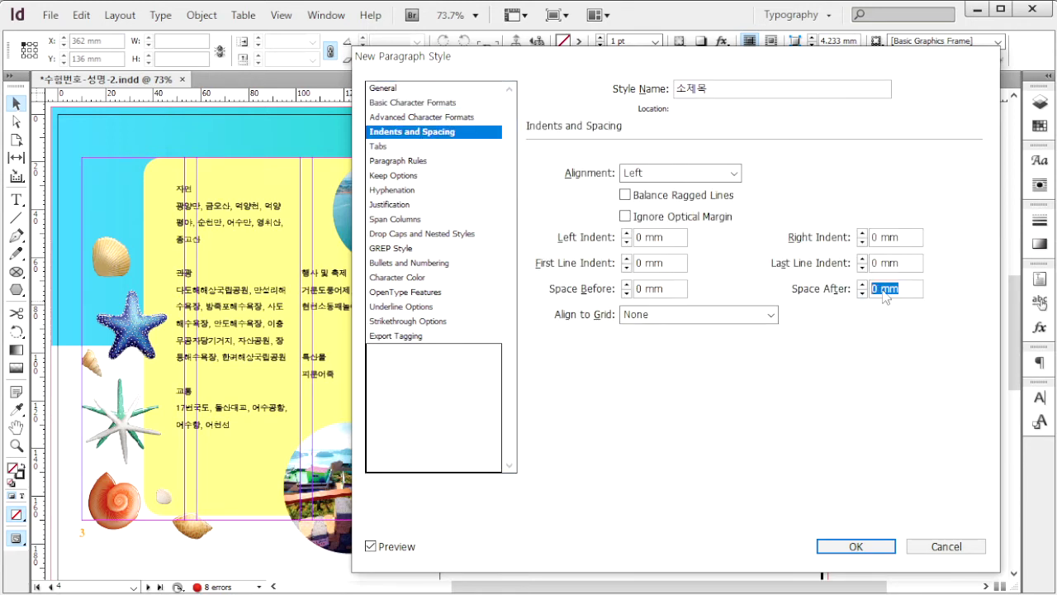
text(4)
click(411, 279)
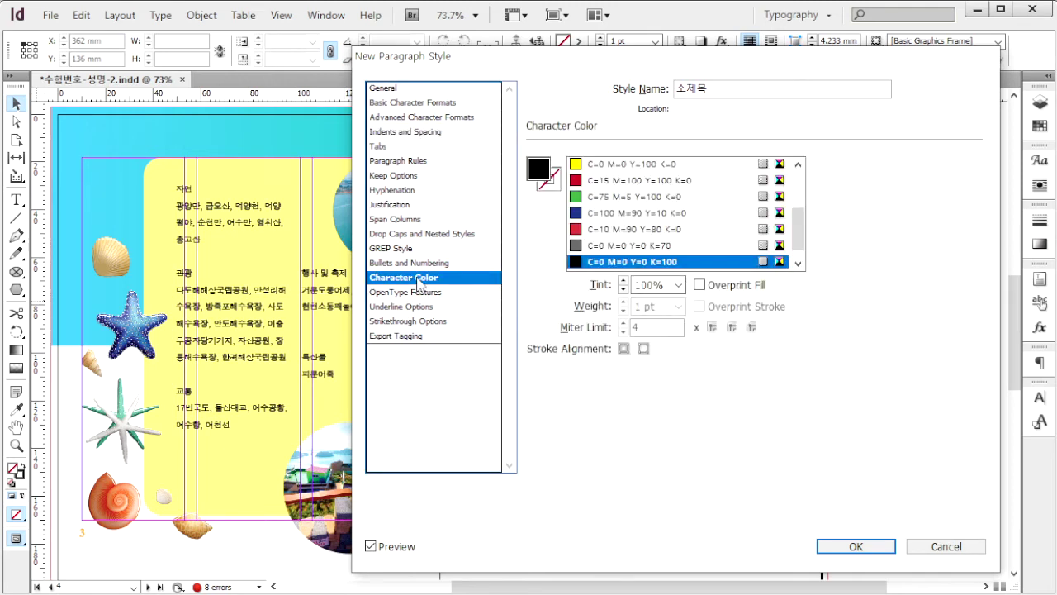
scroll(708, 236, down, 1)
click(675, 262)
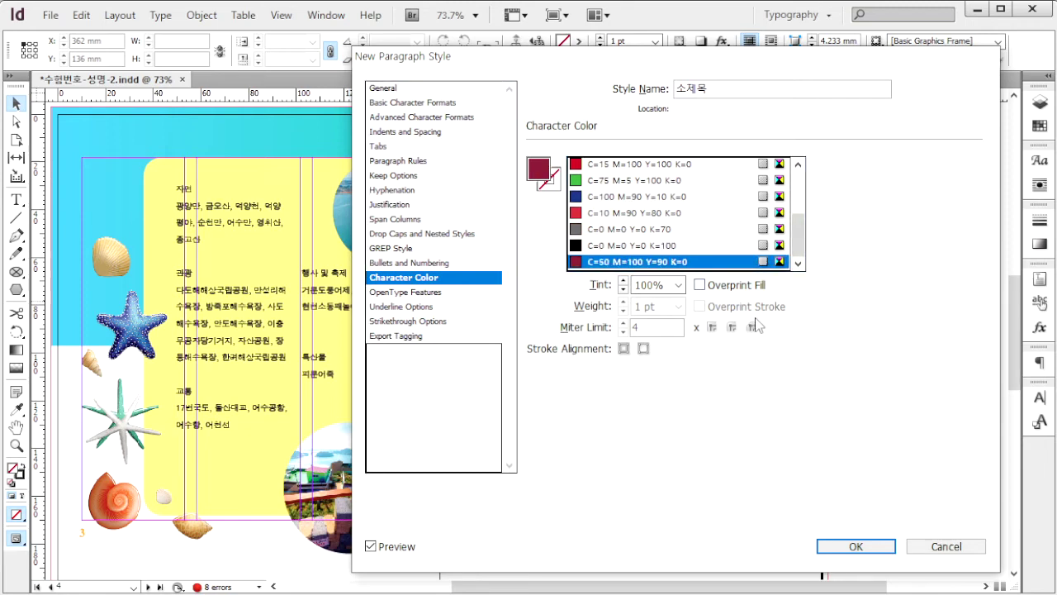
click(859, 546)
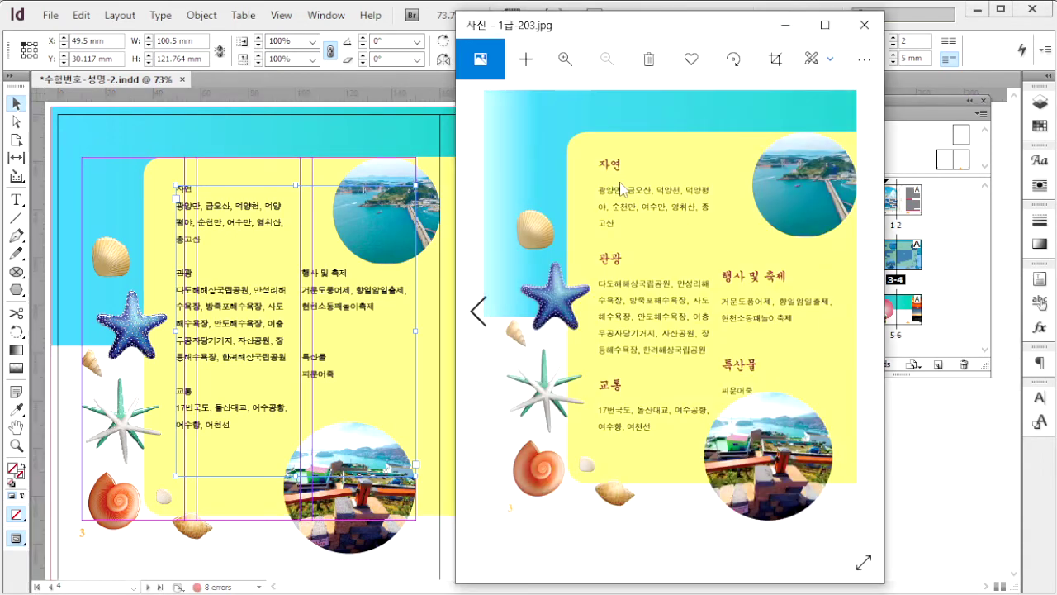
- Close the reference image and apply the 소제목 paragraph style to the 자연, 관광 and 교통 headings on page 3
key(alt+F4)
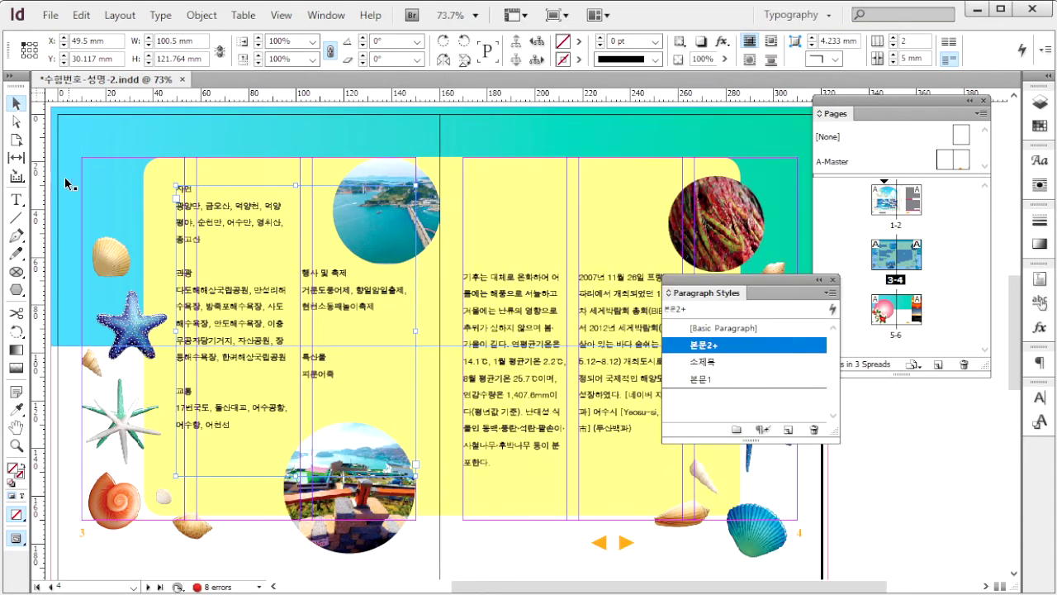
click(17, 200)
double_click(206, 189)
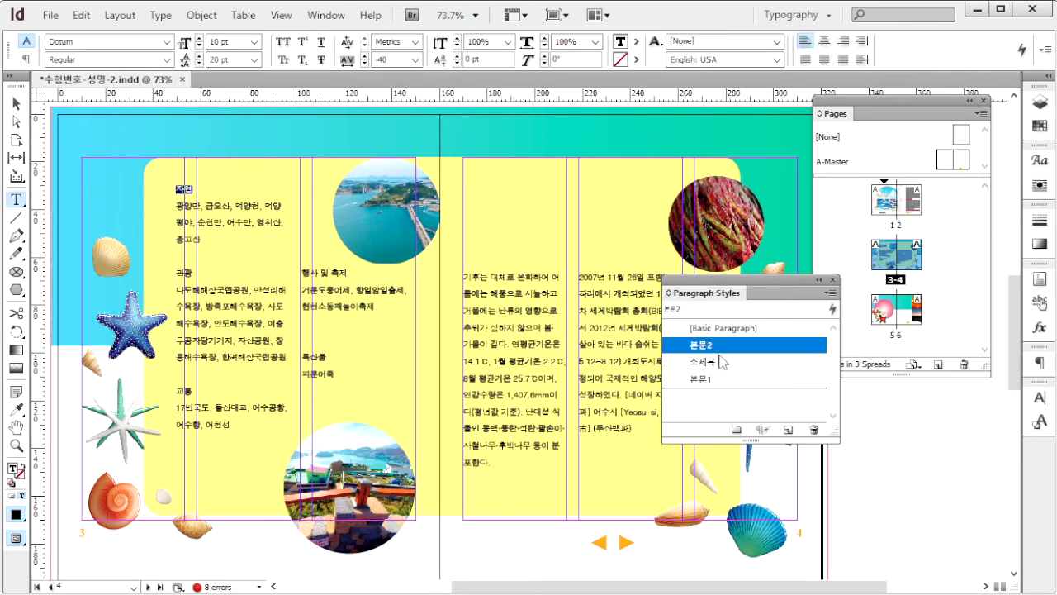
click(704, 362)
double_click(183, 287)
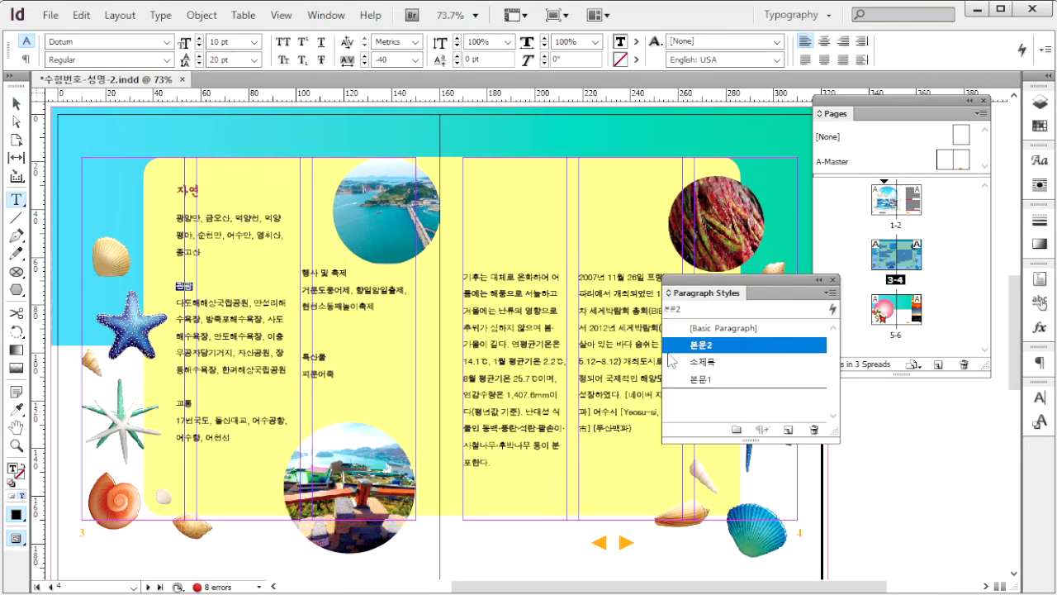
click(670, 361)
double_click(183, 415)
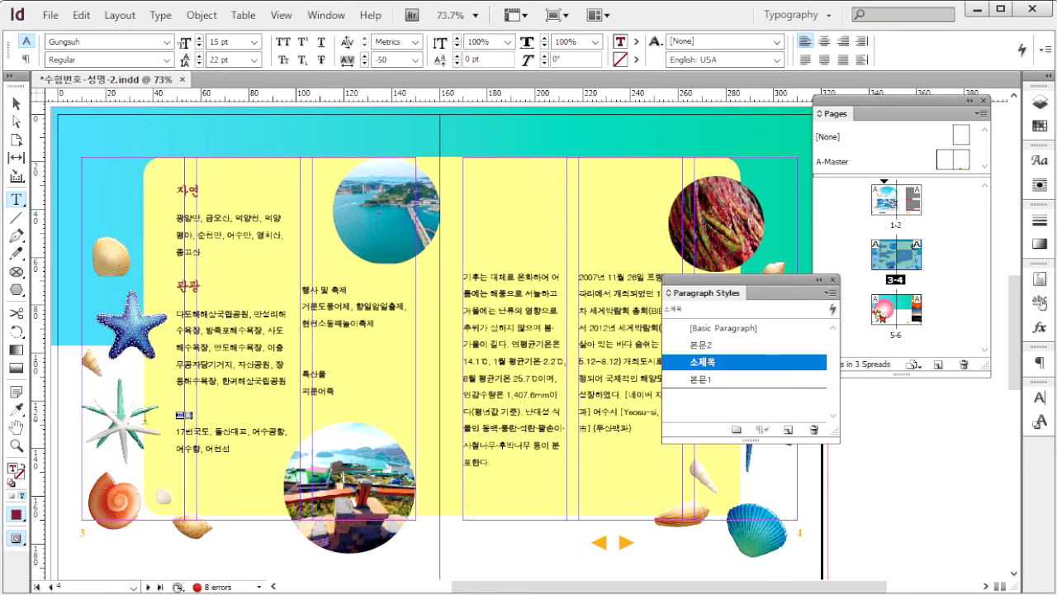
click(704, 361)
- Apply the 소제목 paragraph style to the 행사 및 축제 and 특산물 headings in the second column and deselect the text
drag(176, 328, 467, 315)
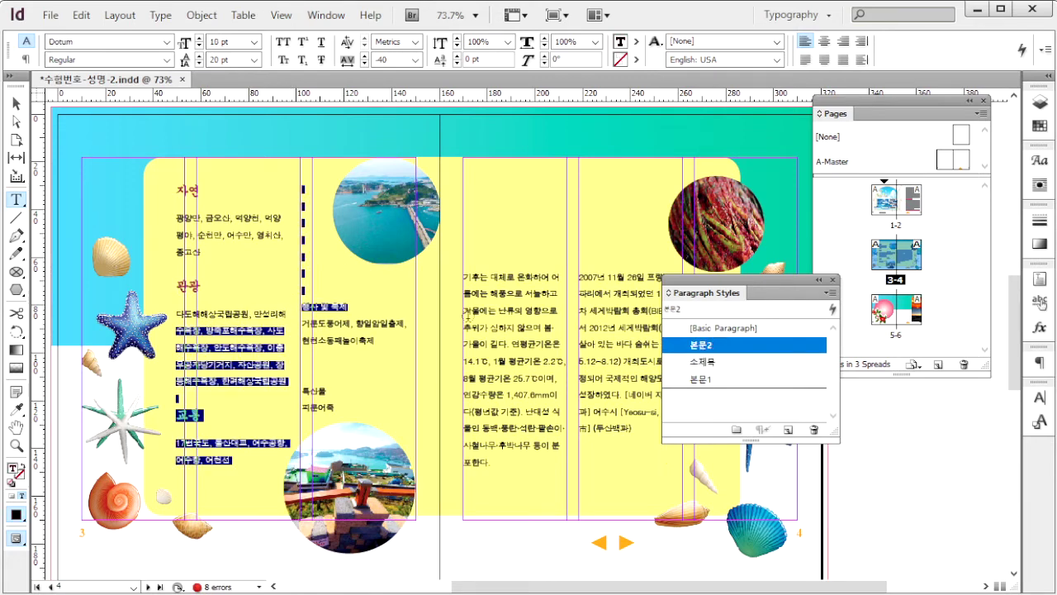
drag(350, 306, 294, 307)
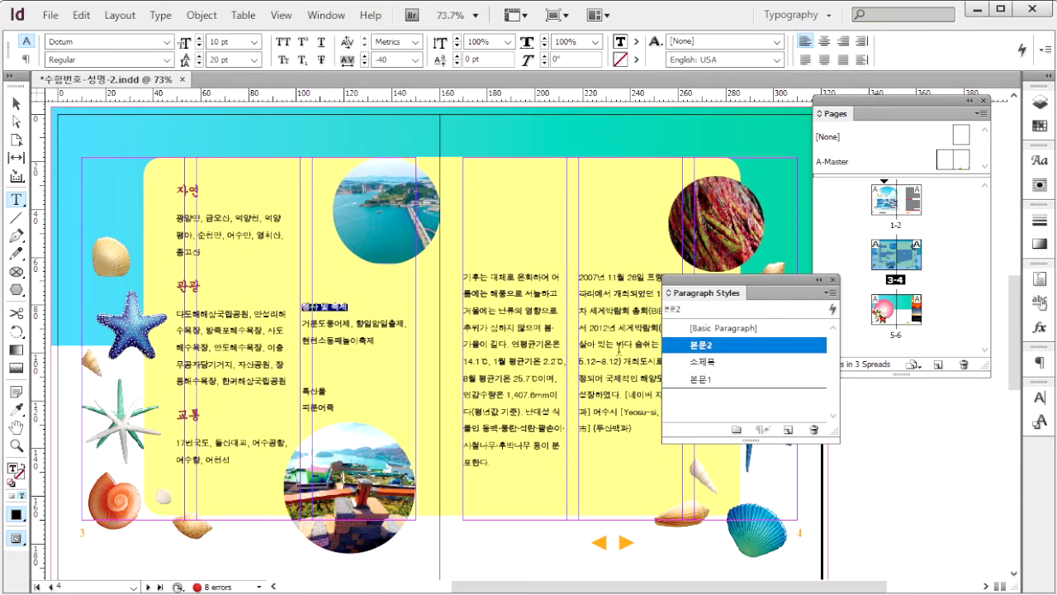
click(727, 362)
key(ctrl+Down)
key(ctrl+Down)
key(ctrl+shift+Down)
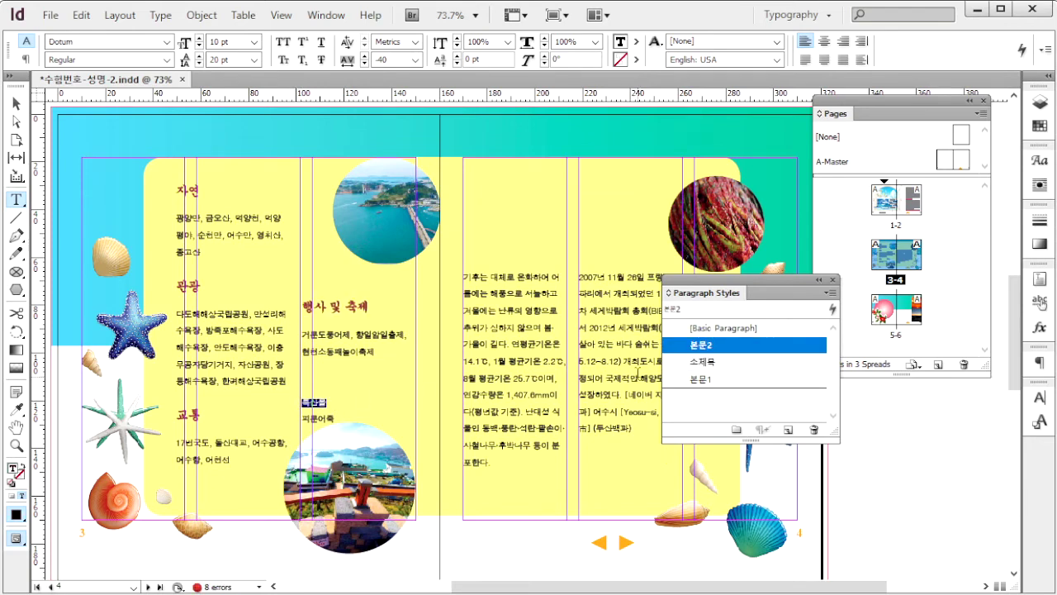
click(730, 363)
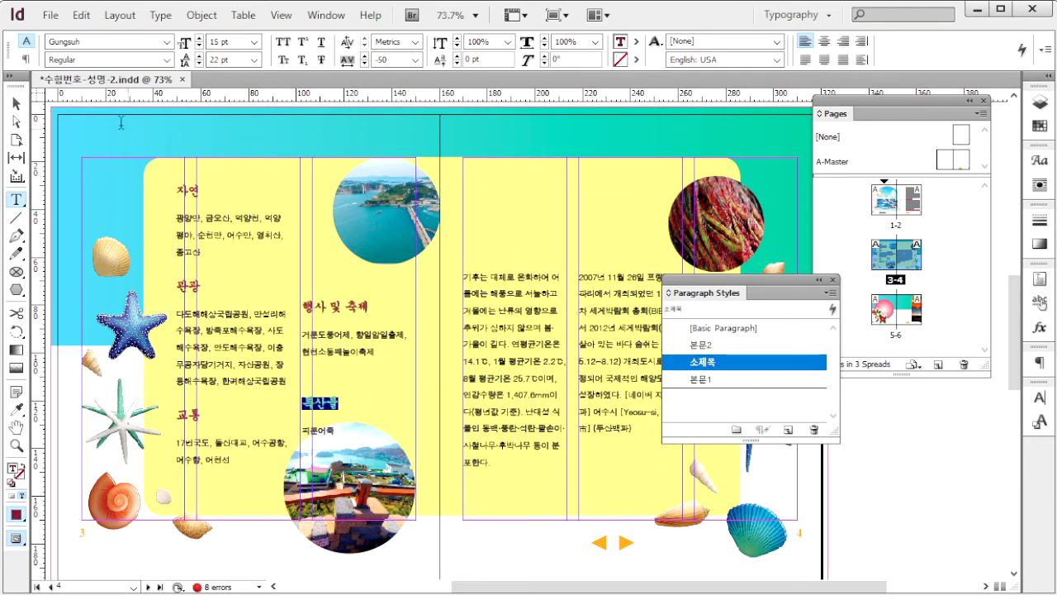
click(16, 103)
click(888, 429)
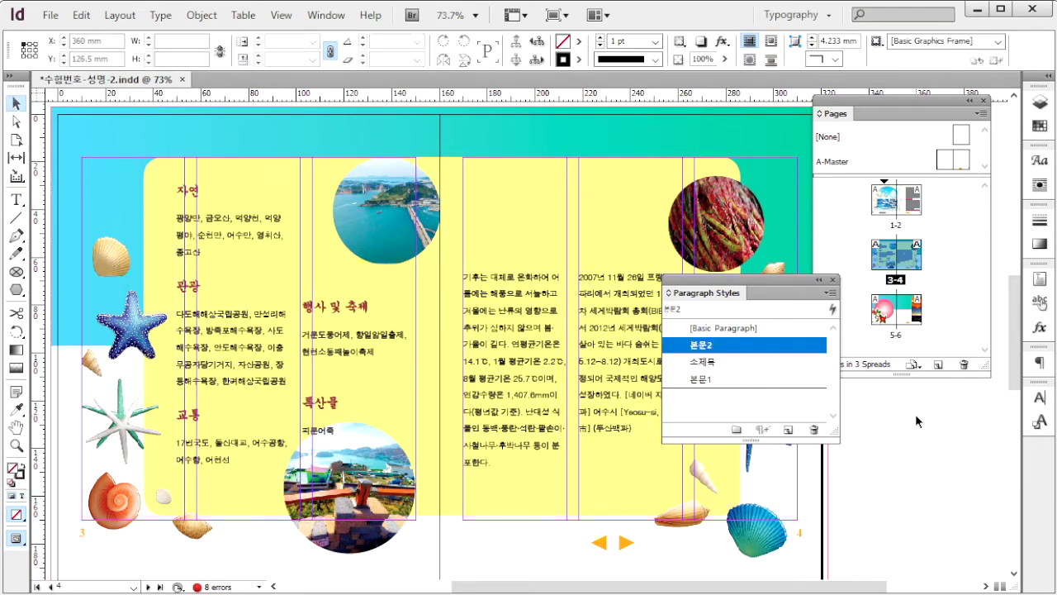
- Go to the pages 5-6 spread and examine the page 5 layout in the reference image 1급-205.jpg
double_click(888, 314)
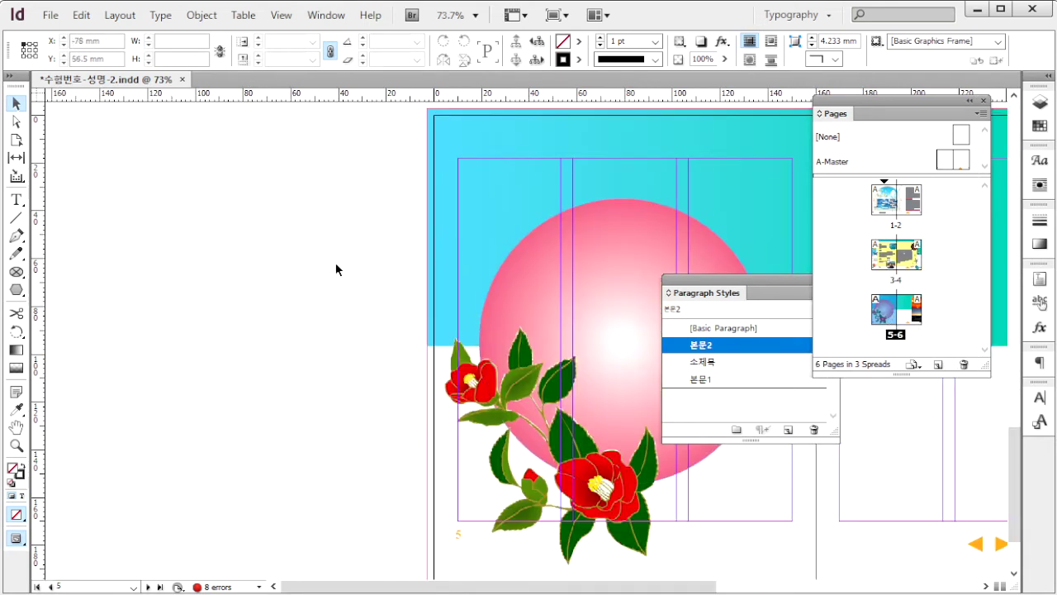
drag(578, 235, 335, 229)
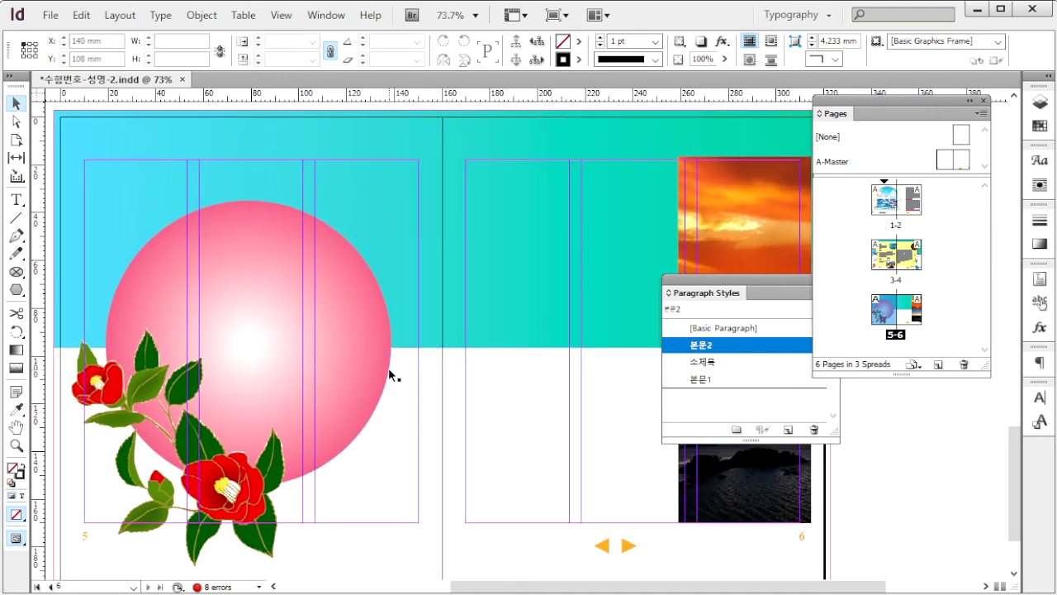
key(t)
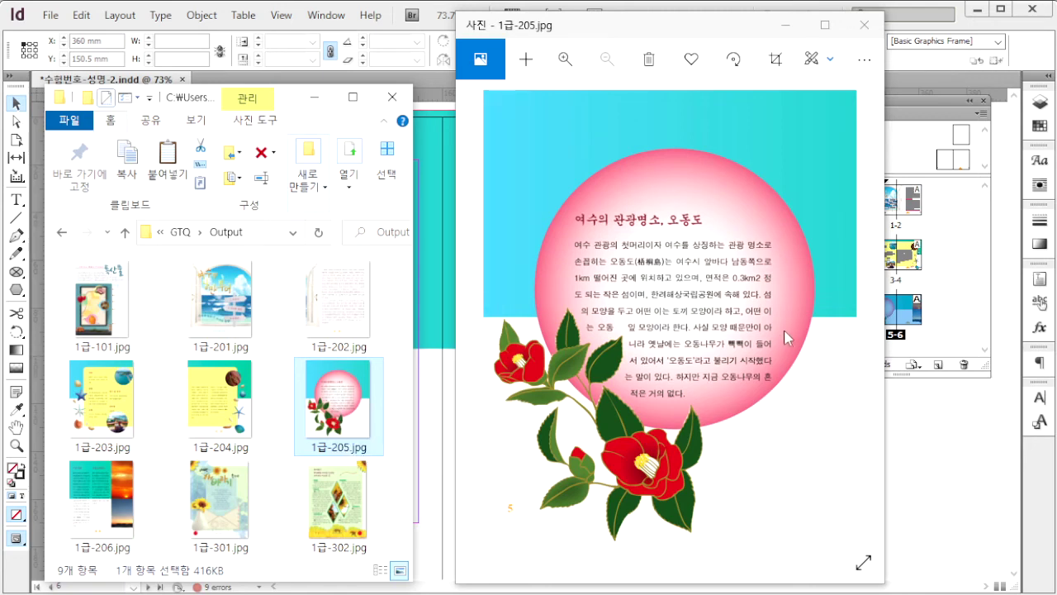
click(861, 331)
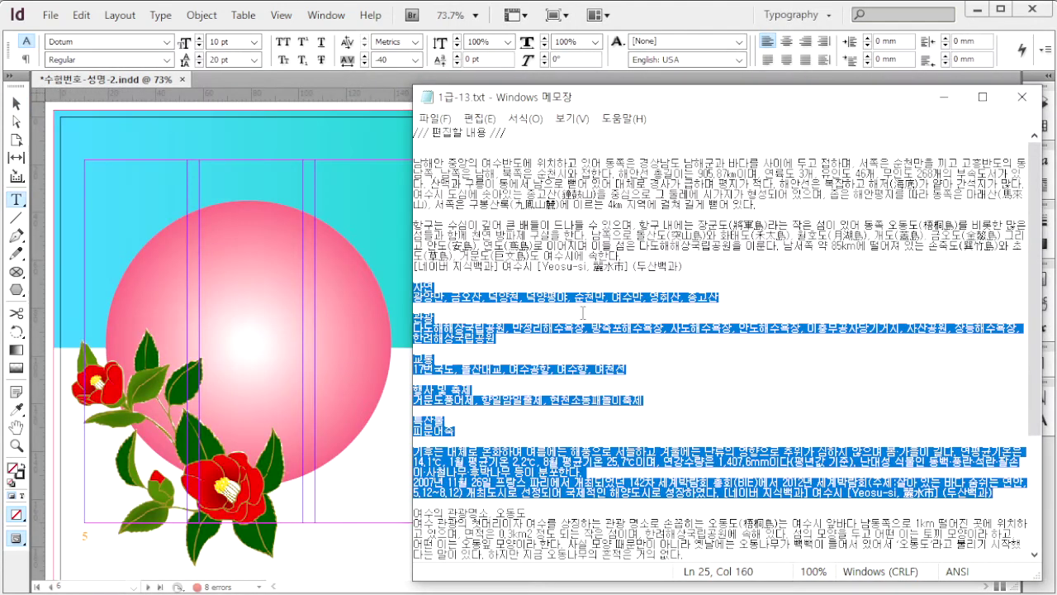
- In 1급-13.txt, select and copy the text from the 여수의 관광명소, 오동도 heading through the end of the 오동도 해돋이 paragraph
click(583, 312)
scroll(583, 312, down, 5)
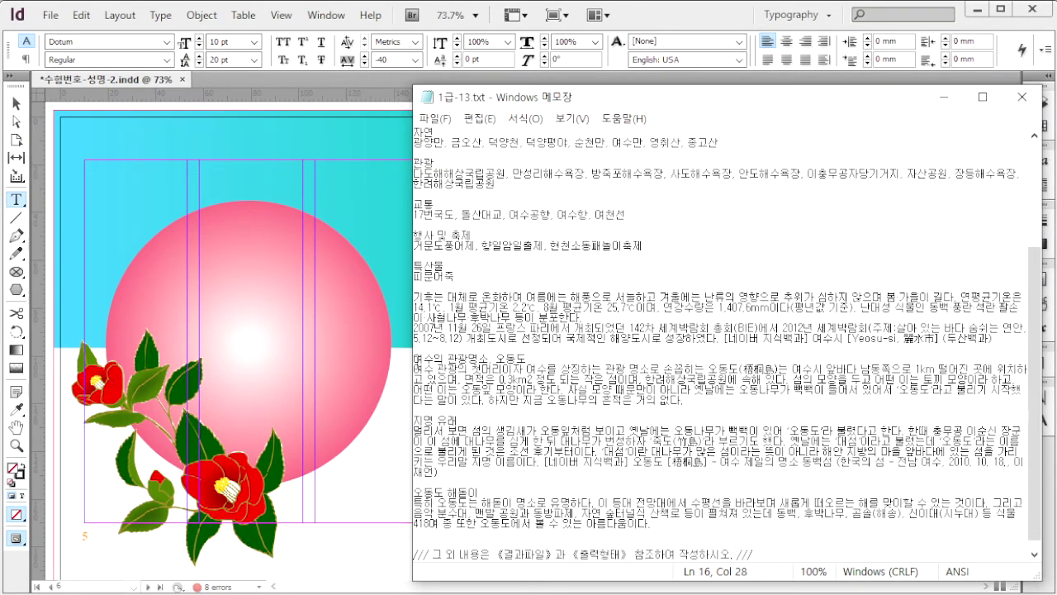
drag(415, 357, 654, 532)
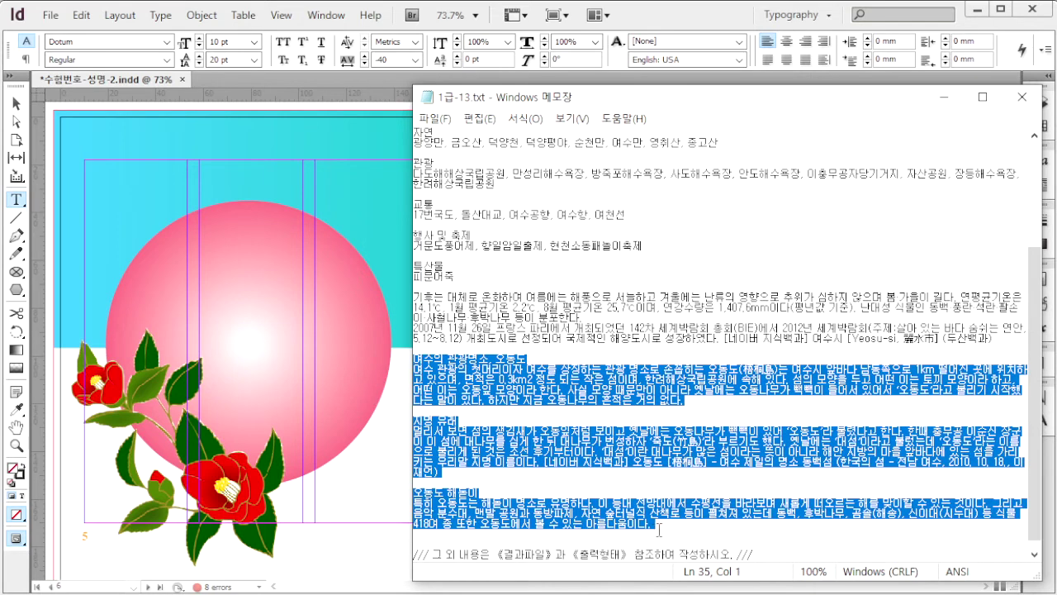
click(525, 405)
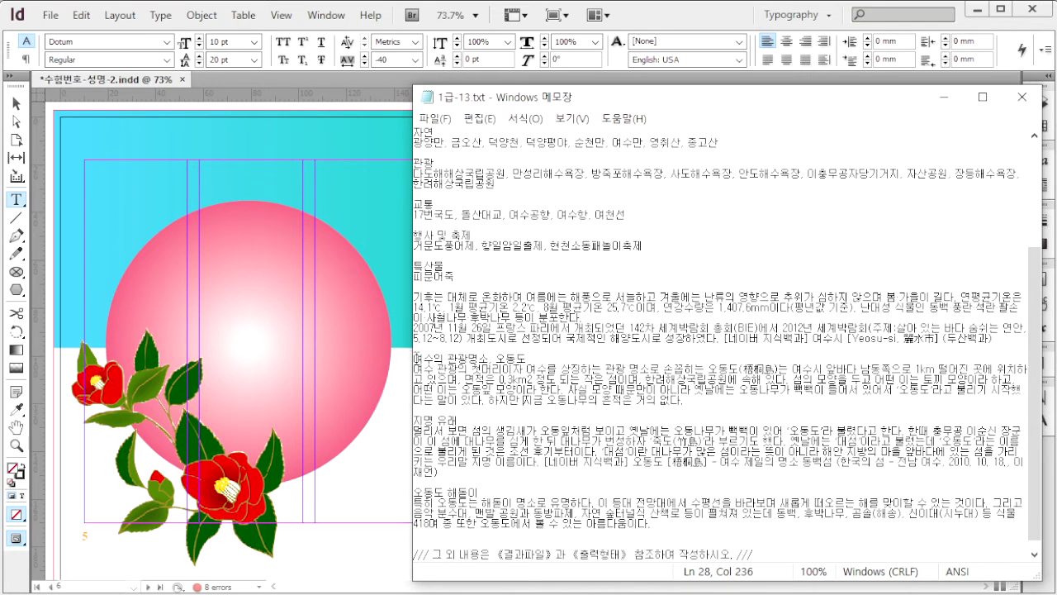
drag(414, 354, 655, 523)
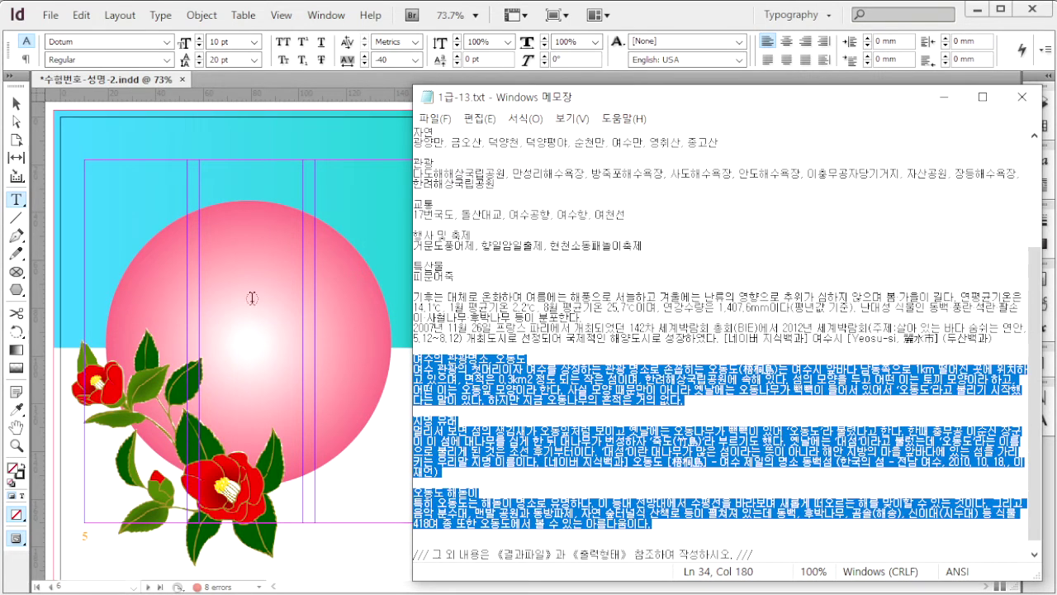
- Switch back to InDesign, draw a text frame about 95 × 96.5 mm over the pink circle on page 5 and paste the copied text
click(173, 188)
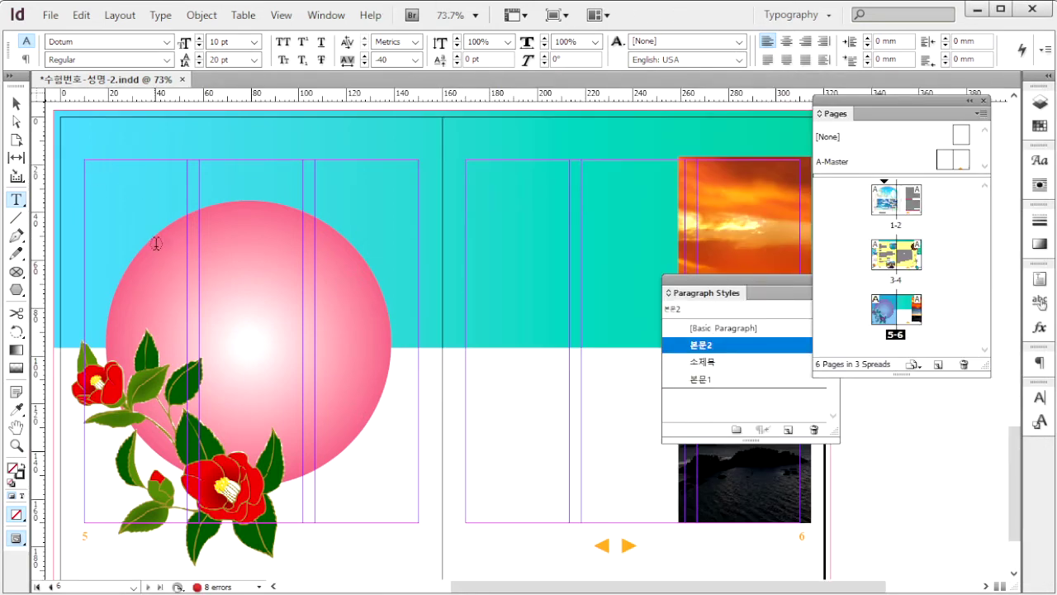
drag(156, 243, 346, 436)
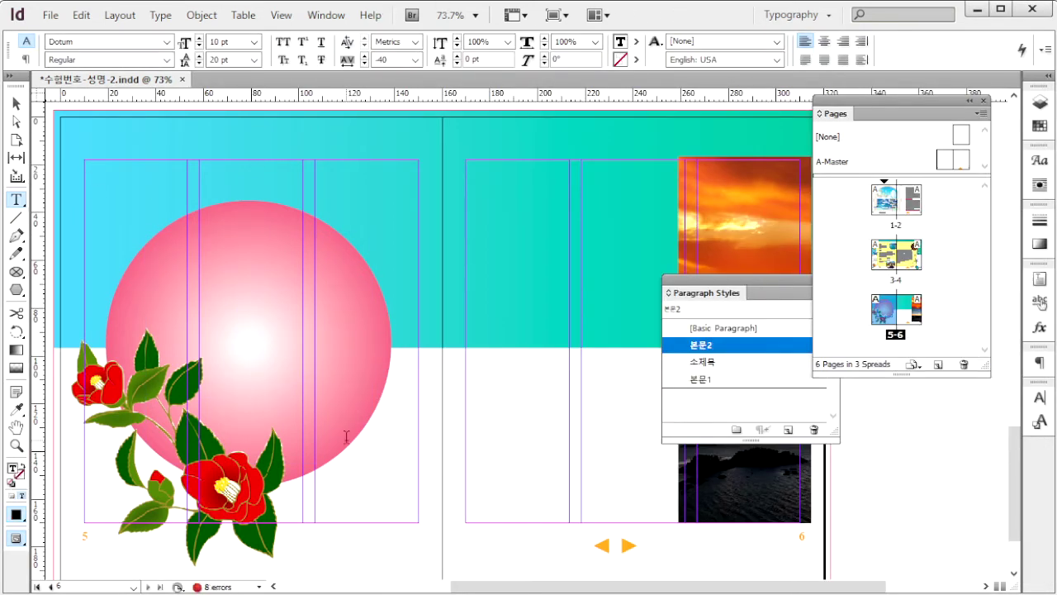
key(ctrl+v)
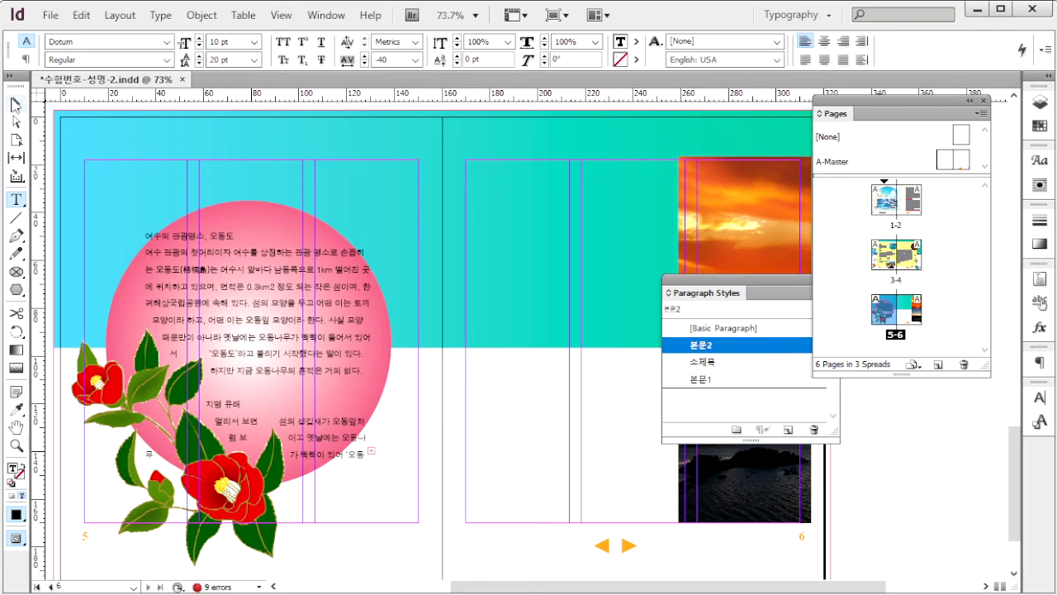
- Thread the overset text into a 140 × 152 mm frame within the page 6 margins, with two columns and a 5 mm gutter
click(15, 104)
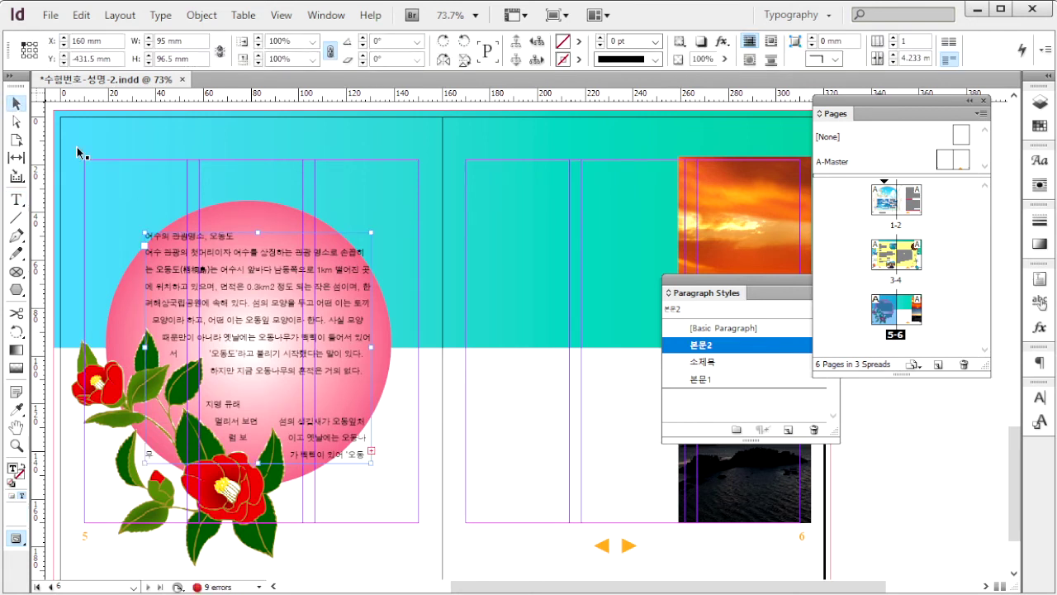
click(371, 453)
click(471, 165)
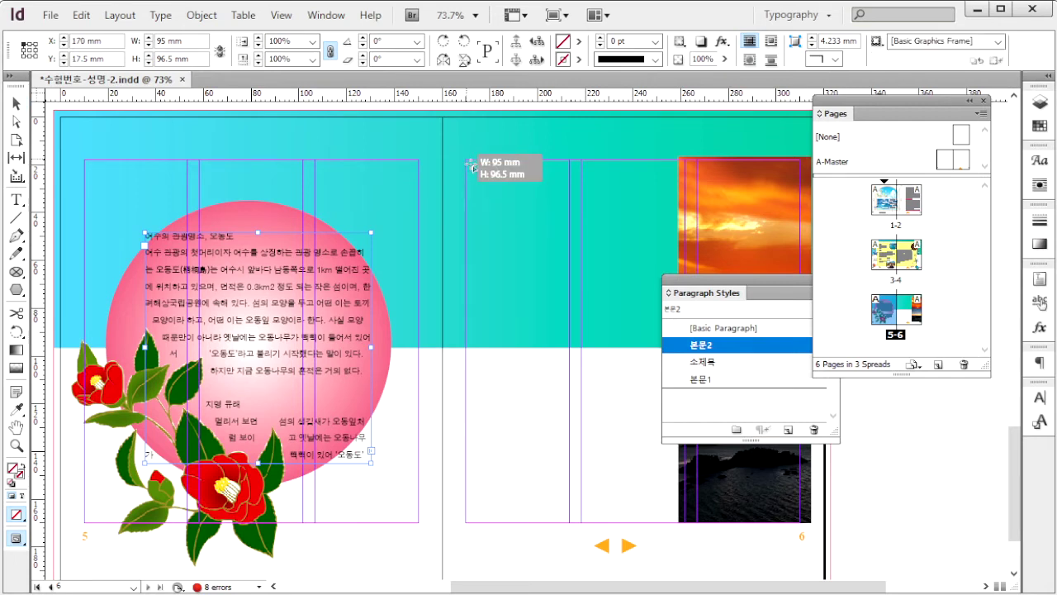
drag(471, 165, 804, 520)
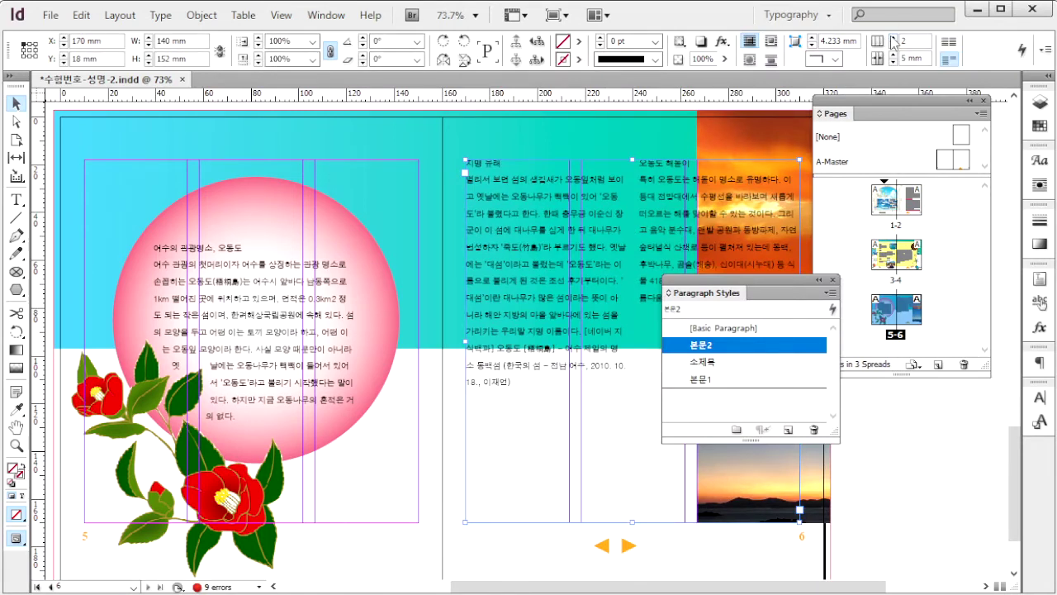
click(893, 37)
click(871, 501)
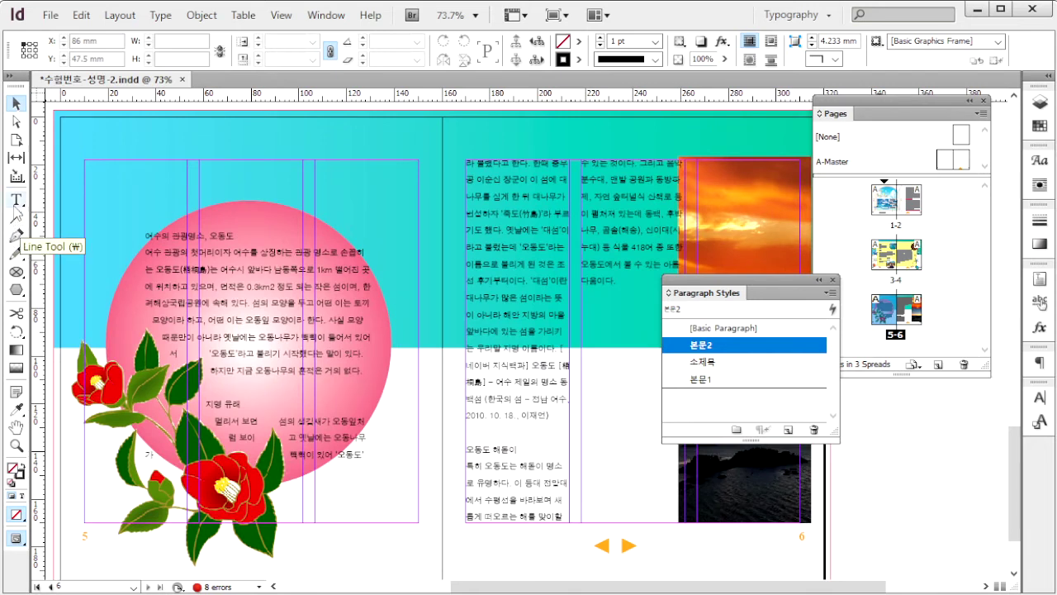
- Apply the 소제목 paragraph style to the 여수의 관광명소, 오동도 heading on page 5
click(15, 199)
drag(241, 237, 144, 237)
click(736, 364)
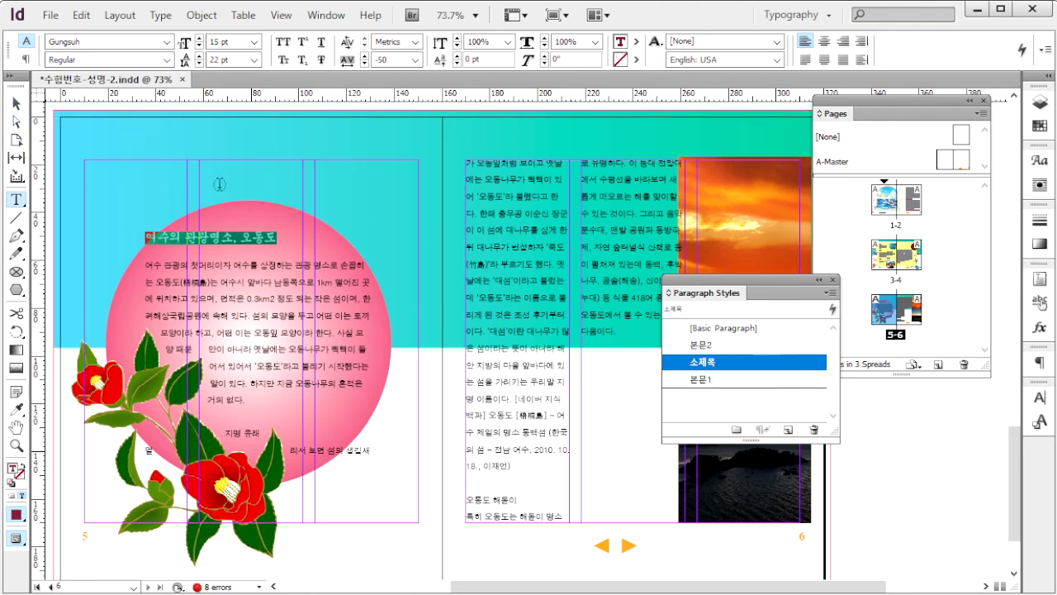
- Select the text frame over the pink circle on page 5 and lower its top edge
key(Escape)
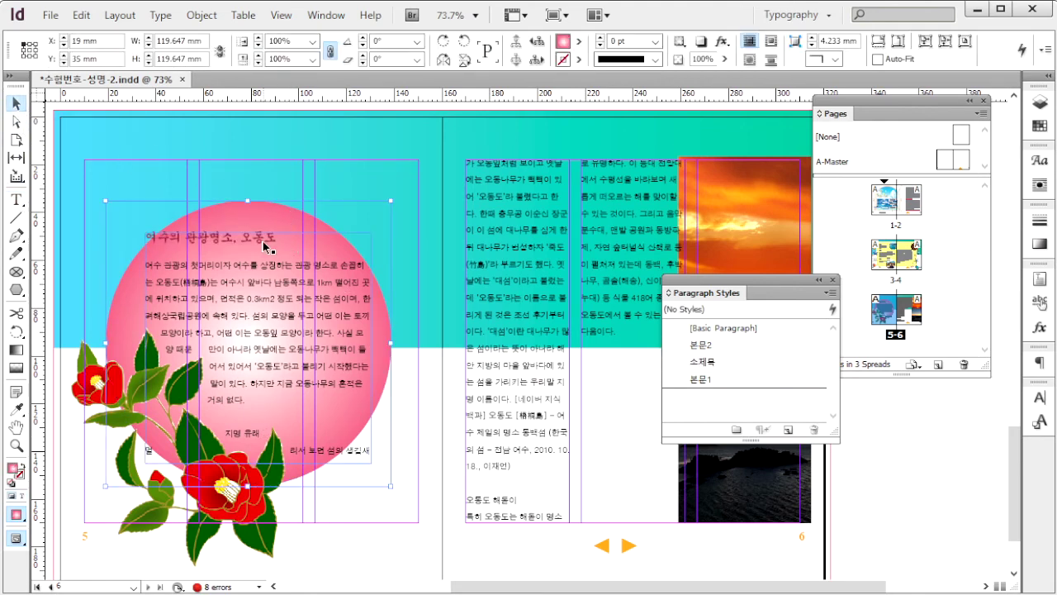
click(264, 247)
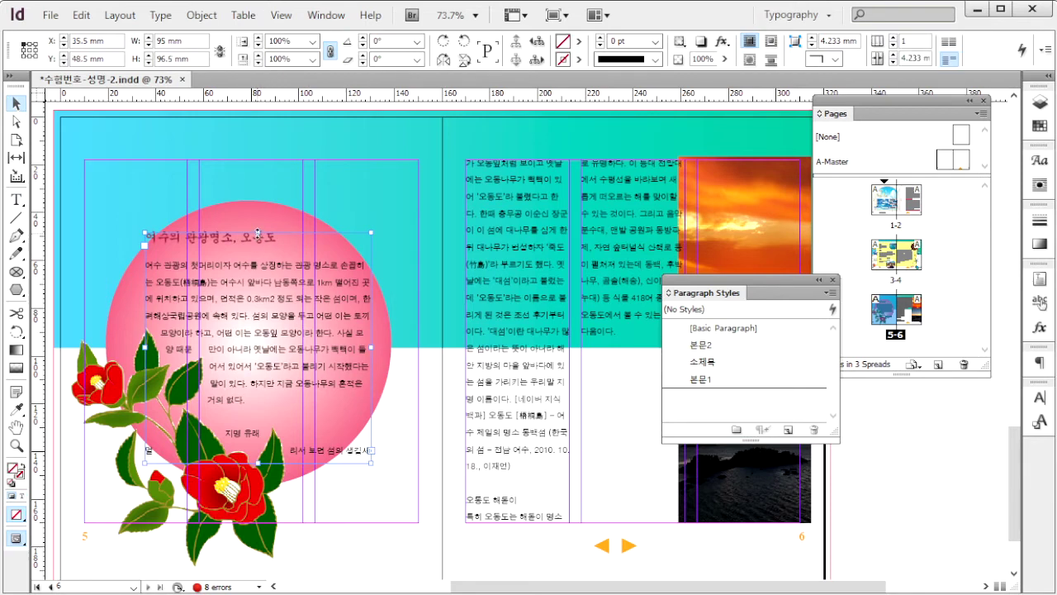
drag(257, 234, 258, 261)
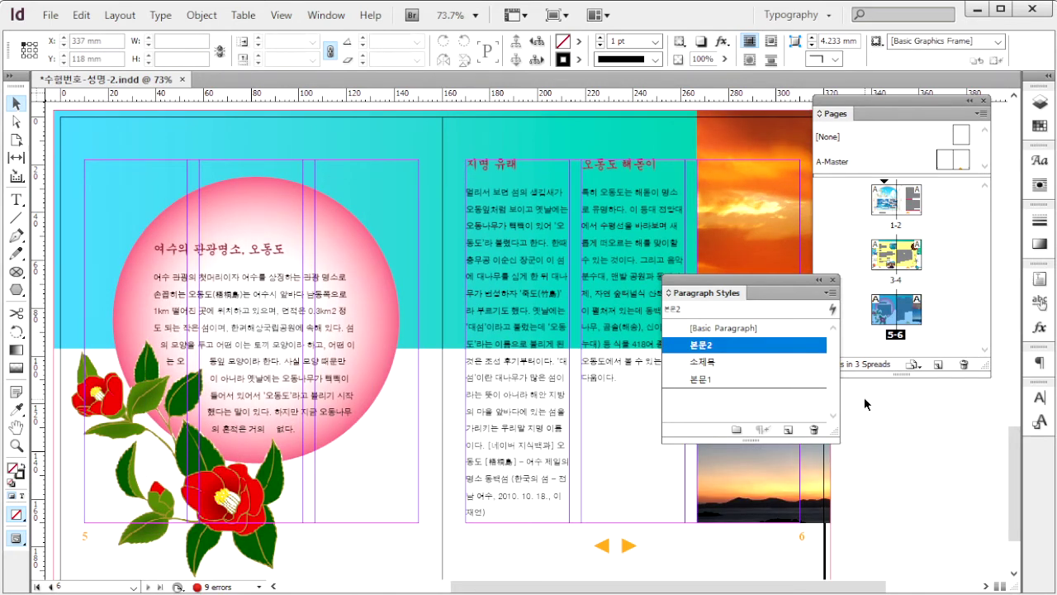
- Export the document in EPUB format as 수험번호-성명-2.epub and proceed to the EPUB export options
key(ctrl+e)
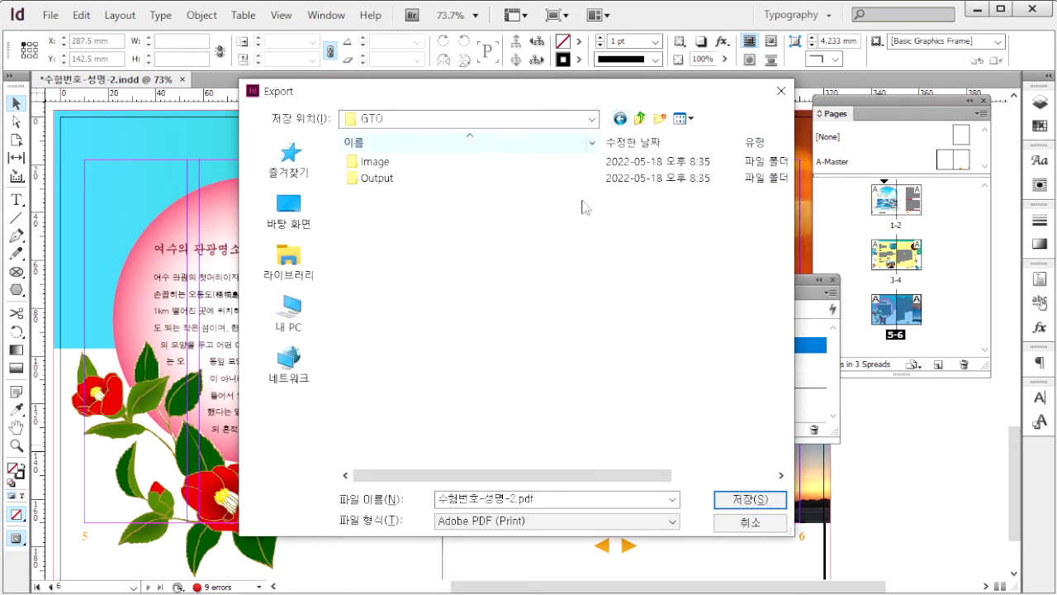
click(543, 521)
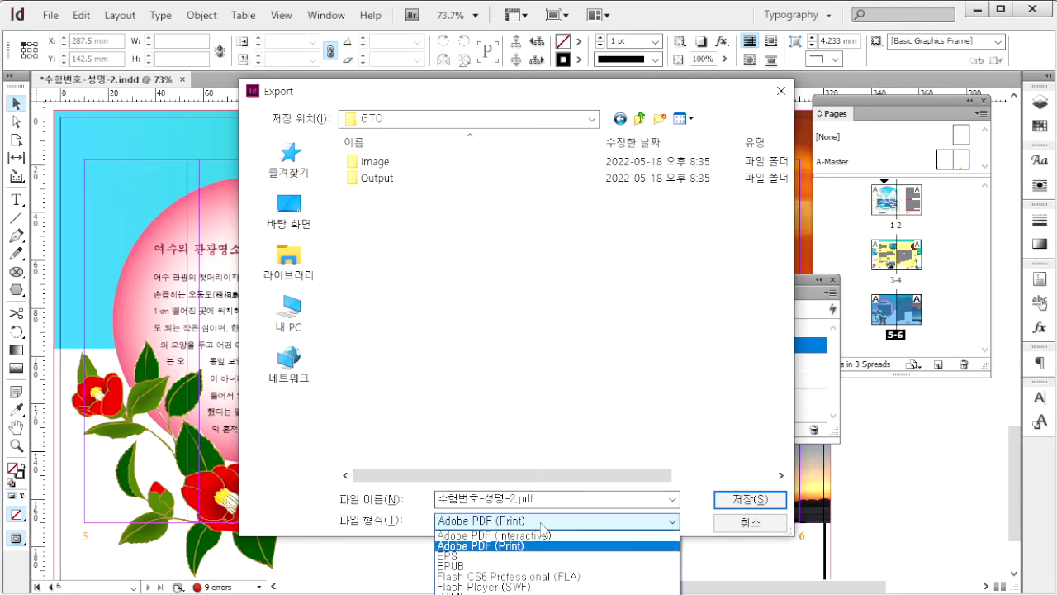
click(490, 567)
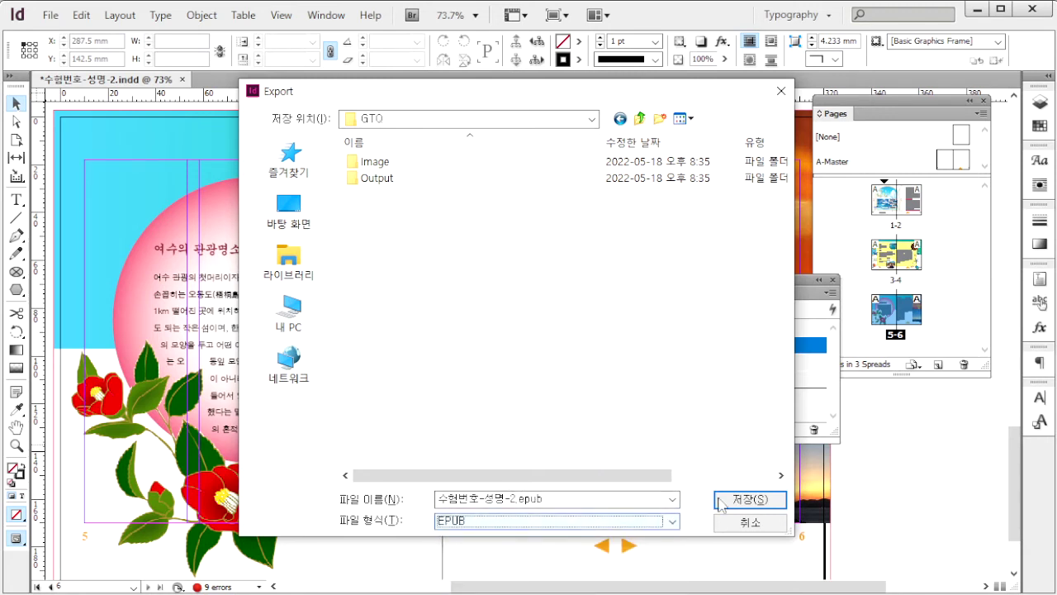
click(767, 501)
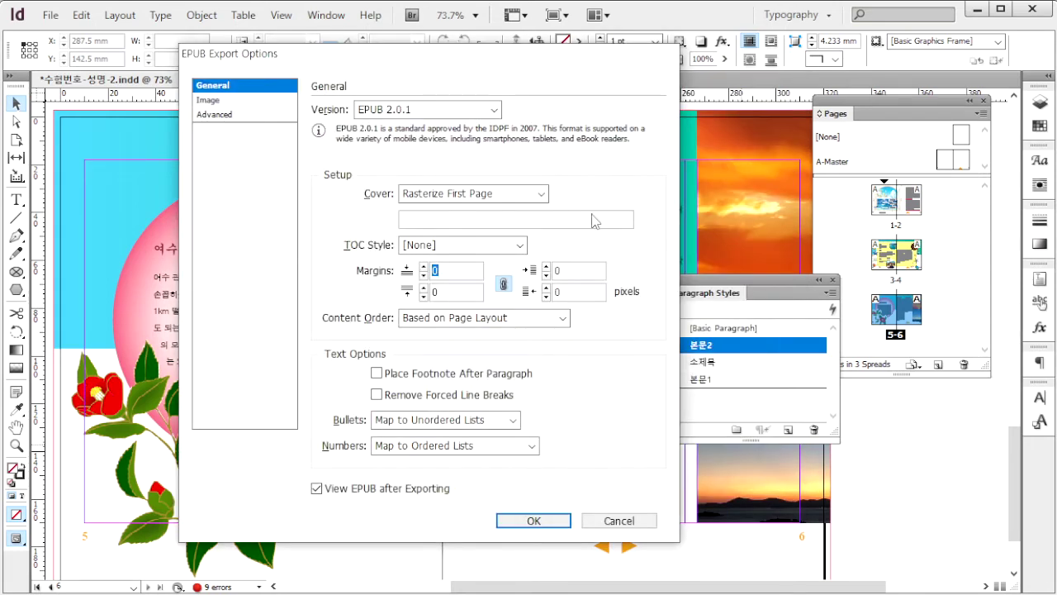
- Set the EPUB version to EPUB 3.0, keep Rasterize First Page as the cover, and run the export
click(494, 110)
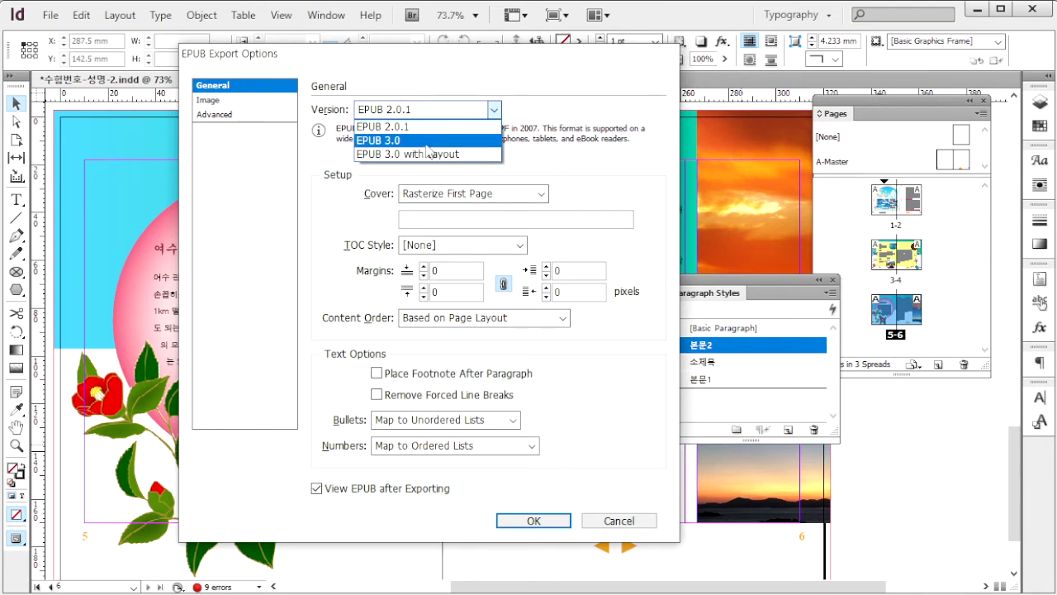
click(417, 146)
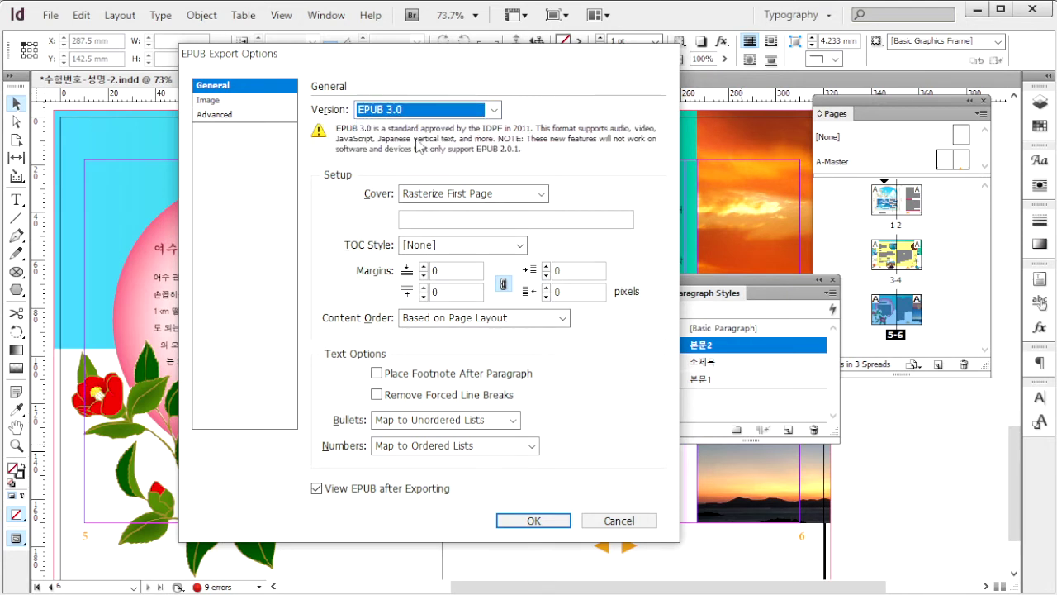
click(512, 202)
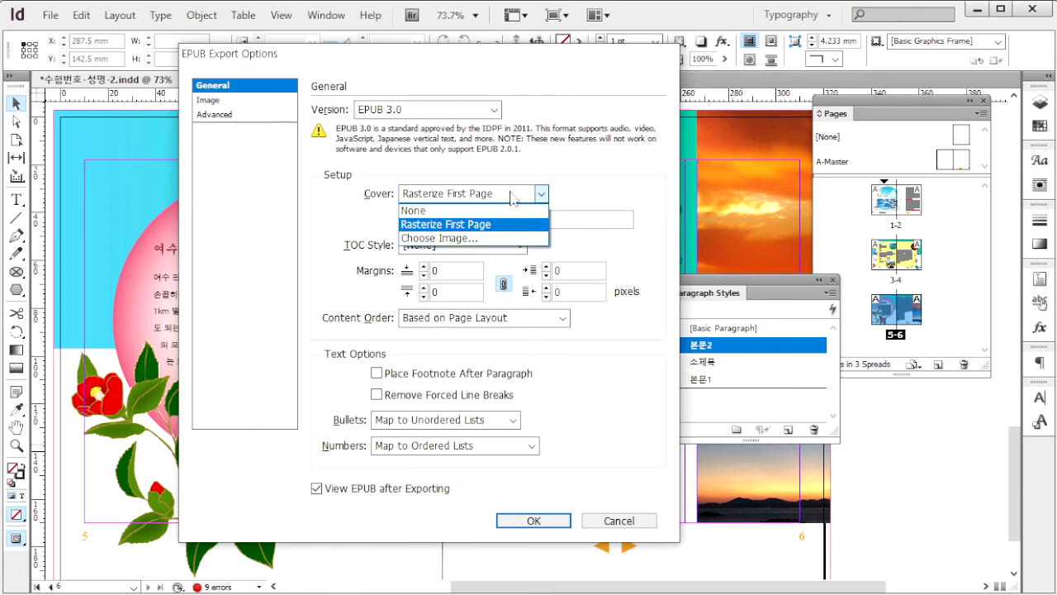
click(525, 193)
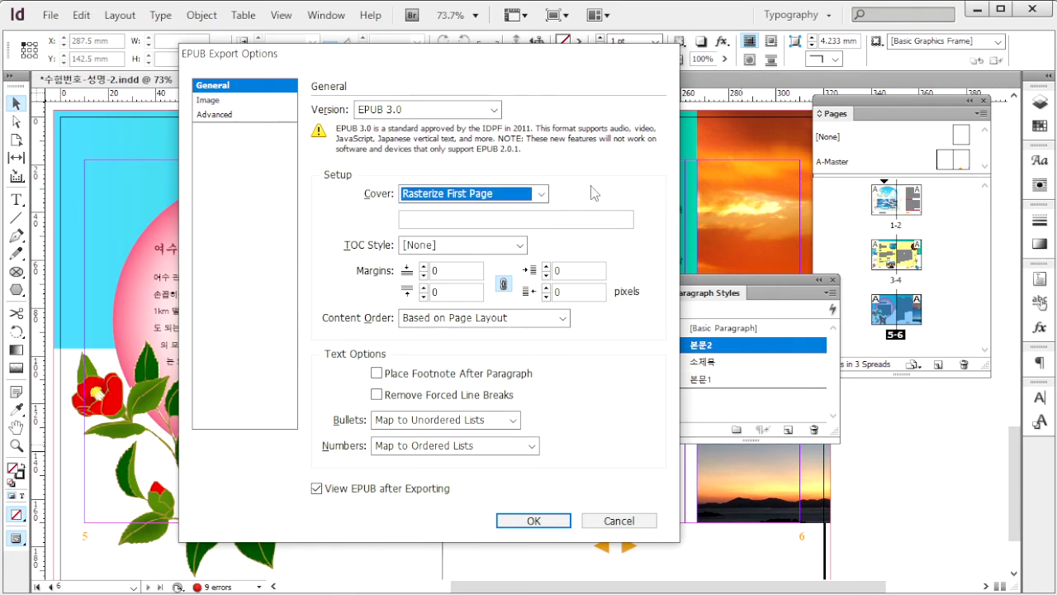
click(548, 523)
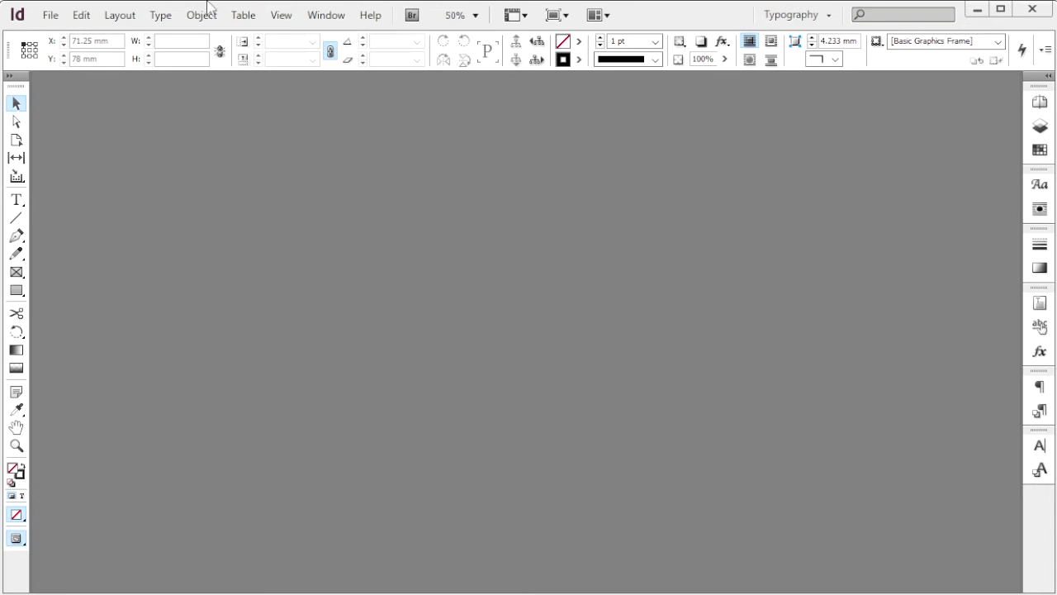
- Start a new document with 2 pages and a page size of 210 × 280 mm
click(51, 15)
mouse_move(63, 37)
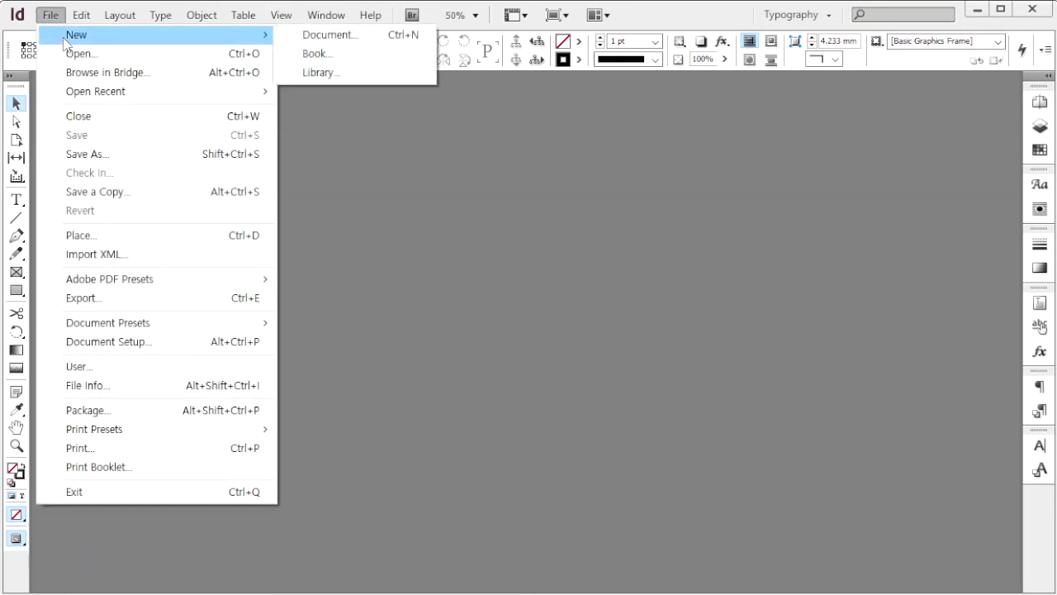
click(282, 35)
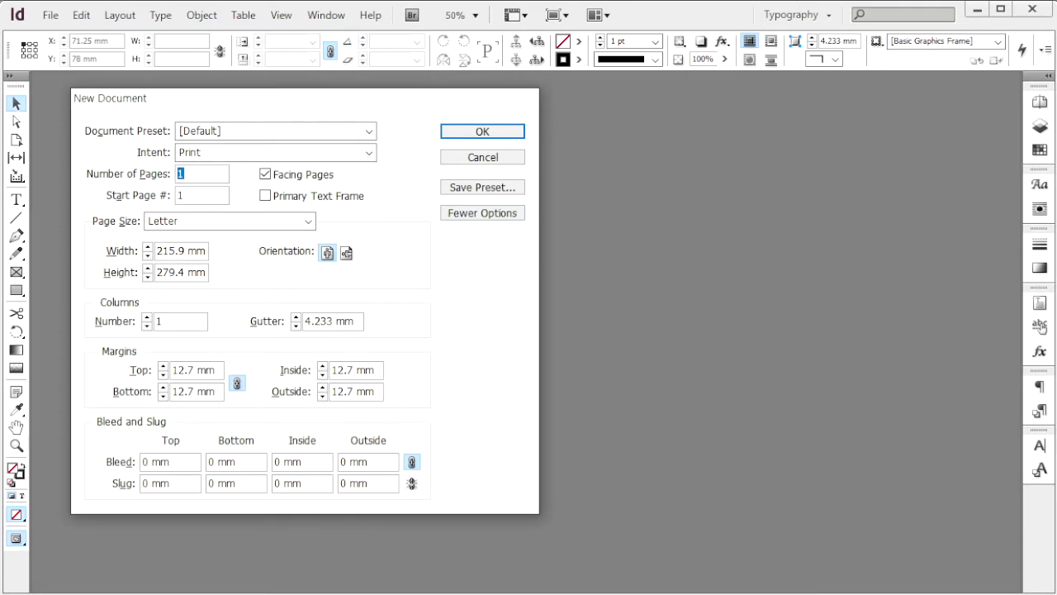
text(2)
key(Tab)
key(Tab)
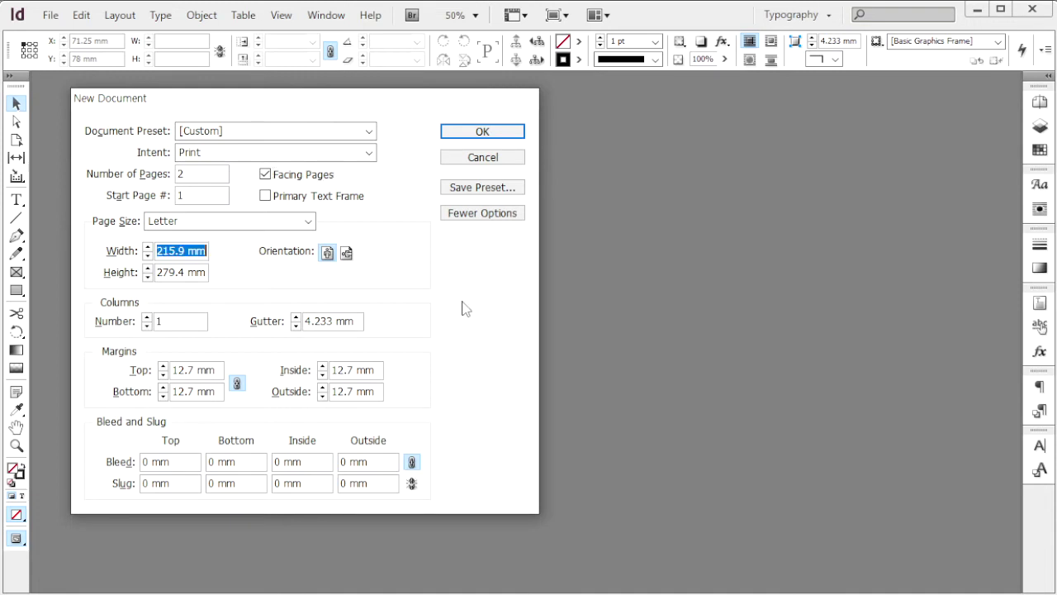
text(210)
key(Tab)
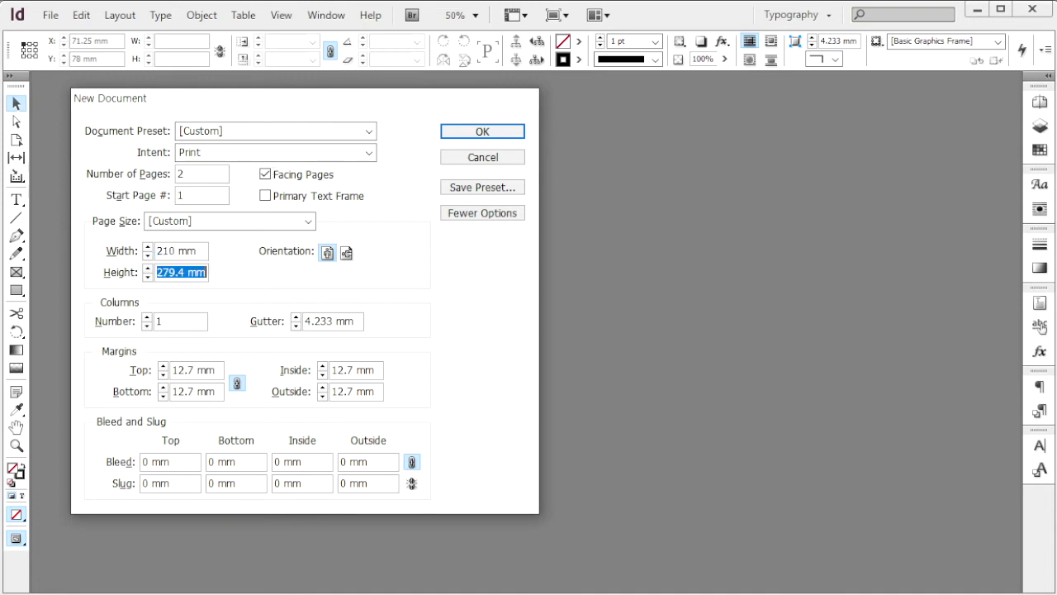
text(280)
key(Tab)
key(Tab)
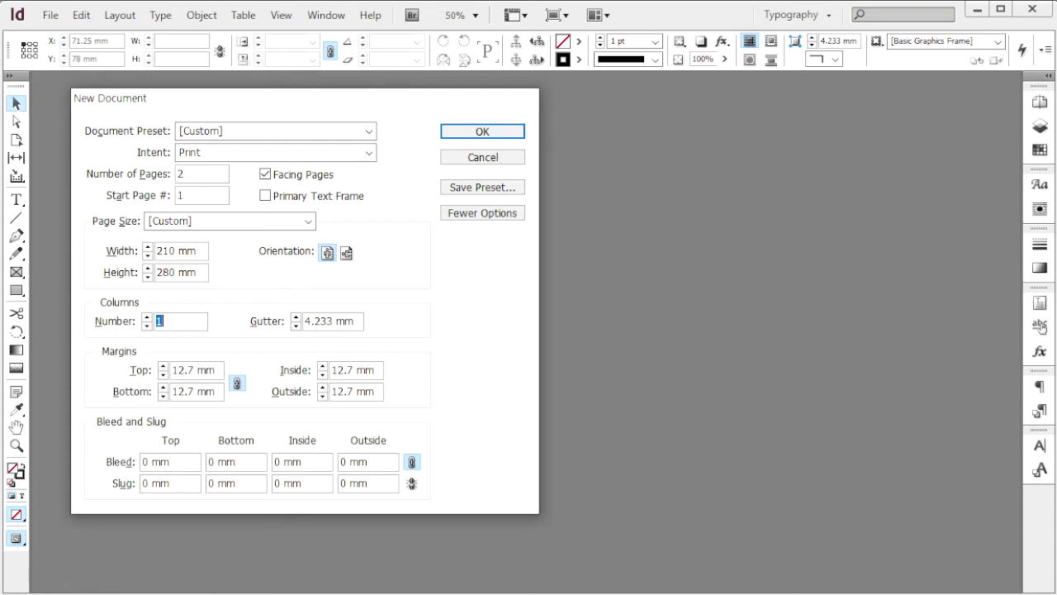
- Set the new document to 2 columns with a 3 mm gutter
text(2)
key(Tab)
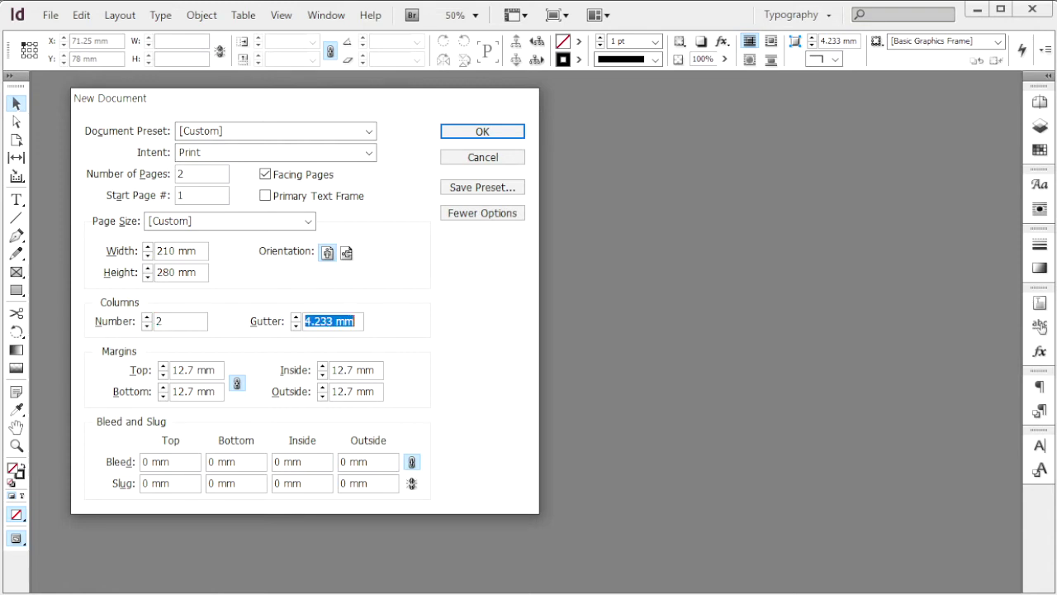
text(3)
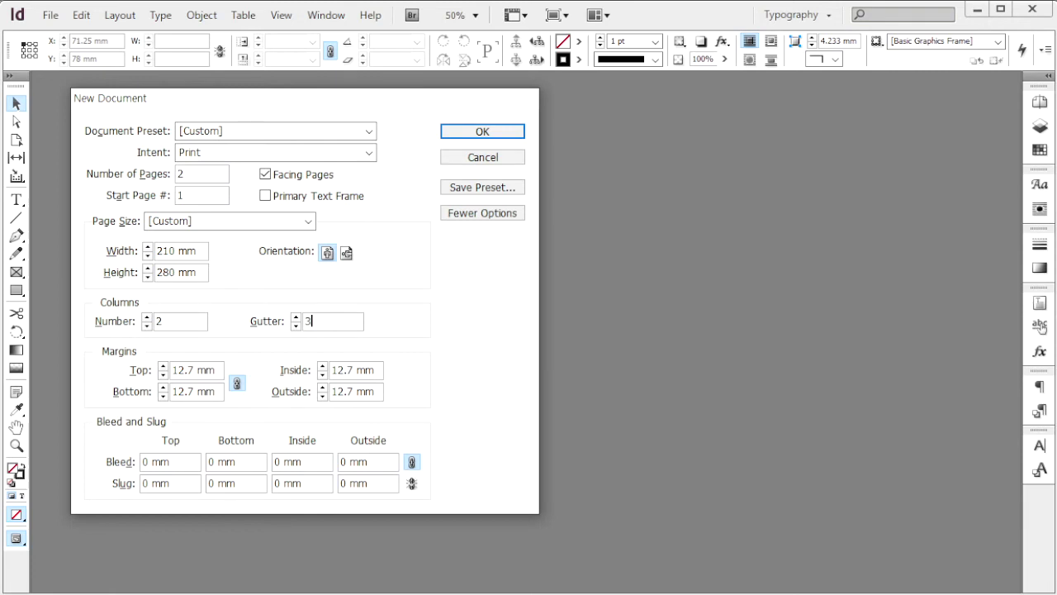
key(Tab)
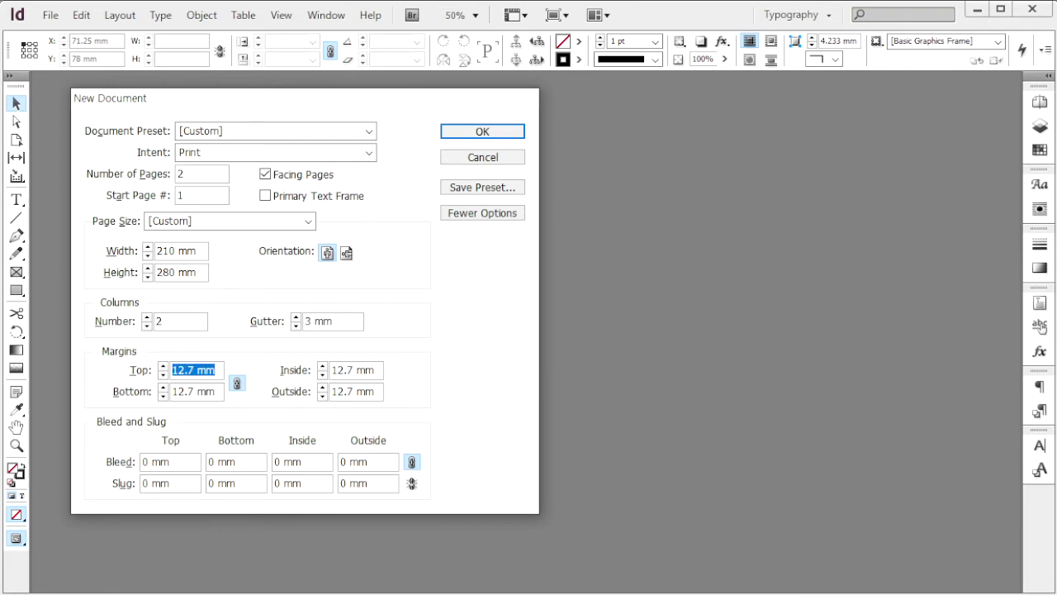
- Unlink the margins and set top to 20 mm, bottom to 25 mm, and inside and outside to 15 mm
click(237, 383)
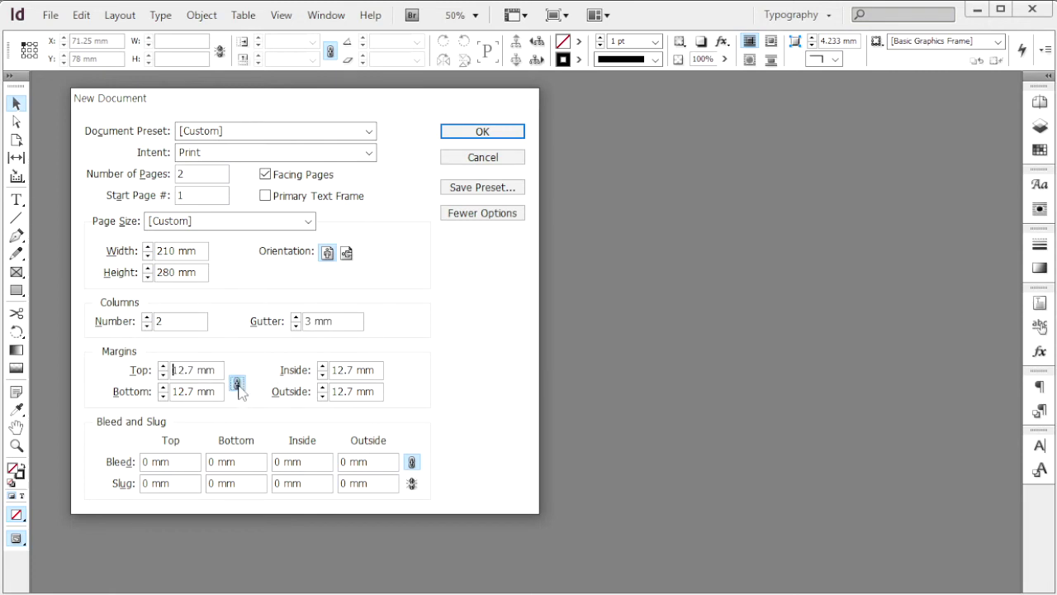
double_click(221, 370)
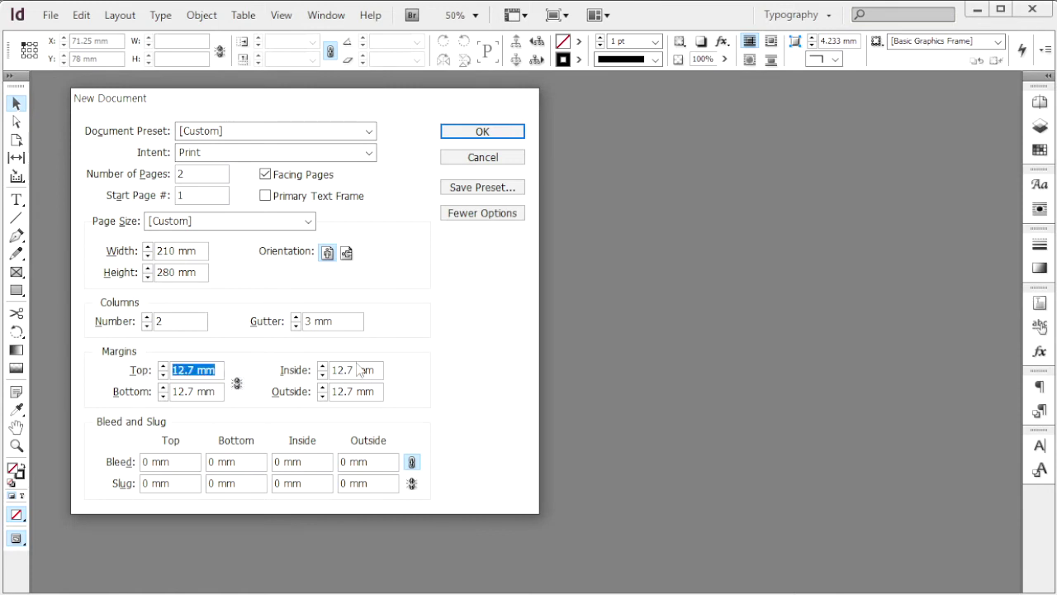
text(20)
key(Tab)
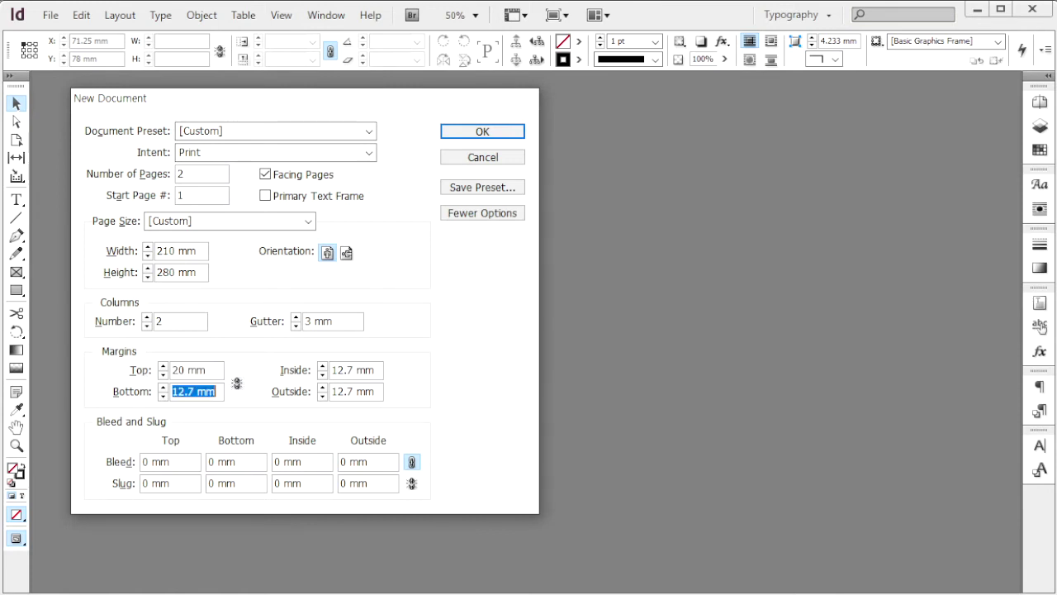
text(25)
key(Tab)
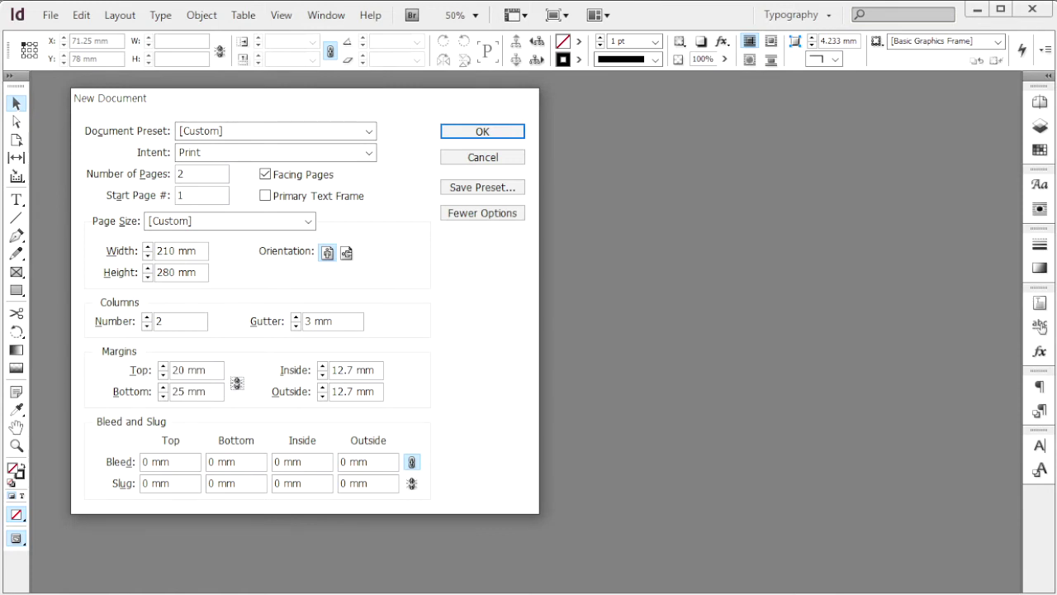
key(Tab)
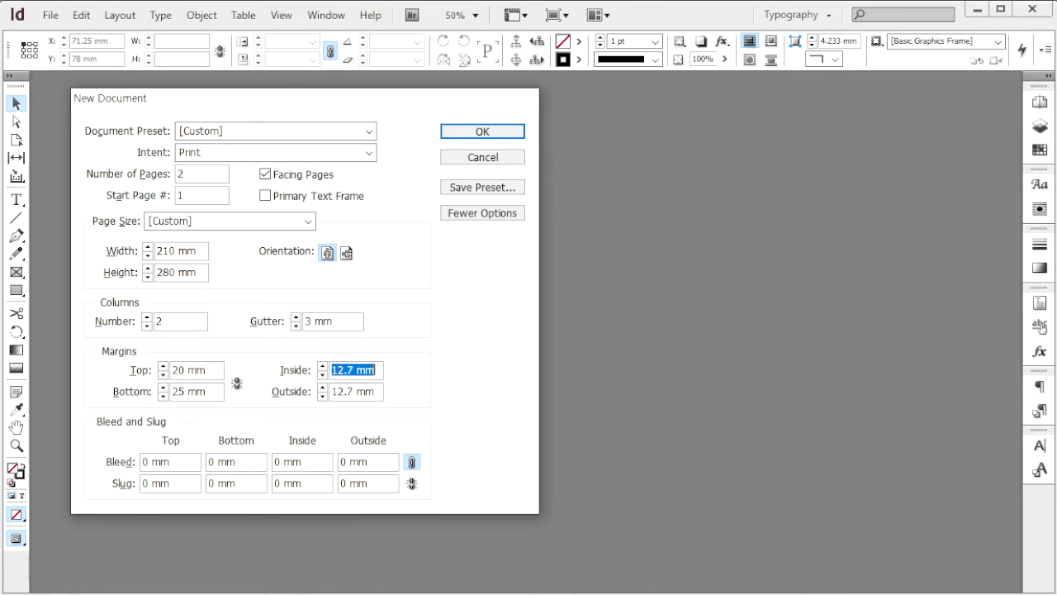
text(15)
key(Tab)
text(15)
key(Tab)
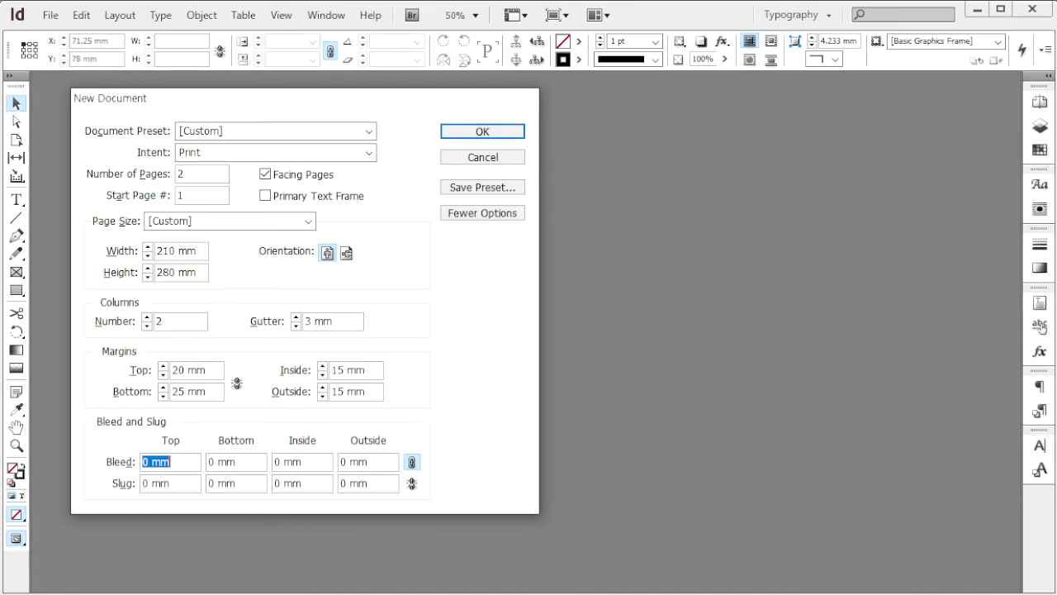
- Set the bleed to 3 mm on all sides and create the document
text(3)
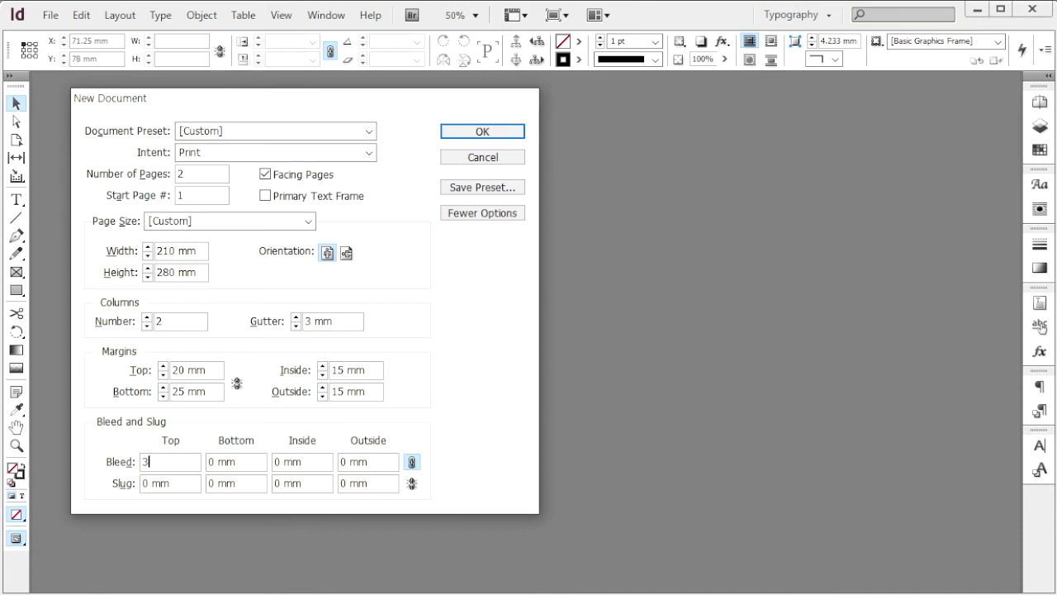
key(Tab)
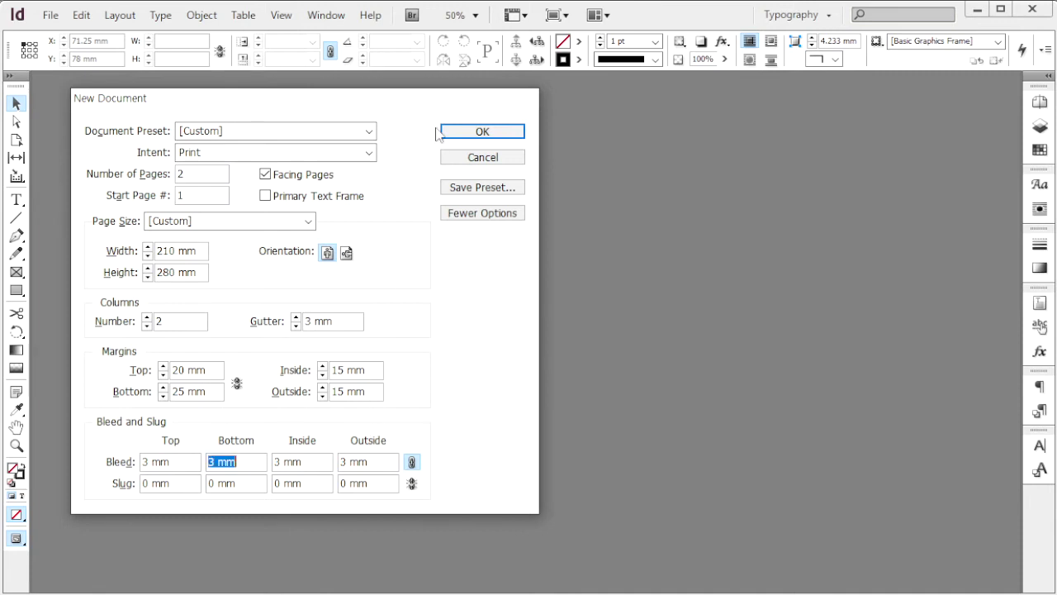
click(484, 133)
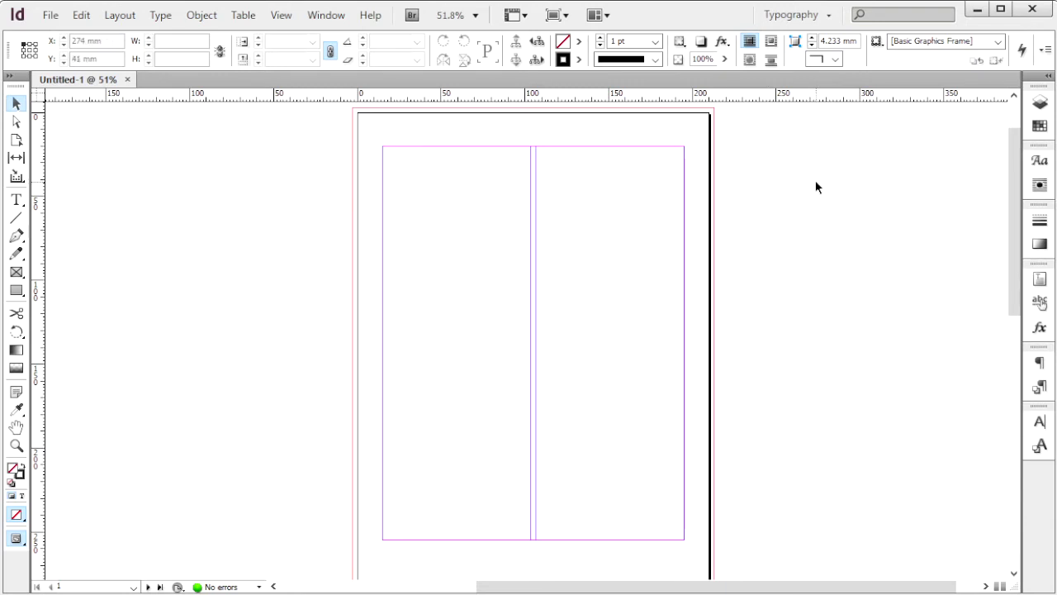
- Turn off Allow Document Pages to Shuffle and place page 2 beside page 1 as a single facing spread
key(F12)
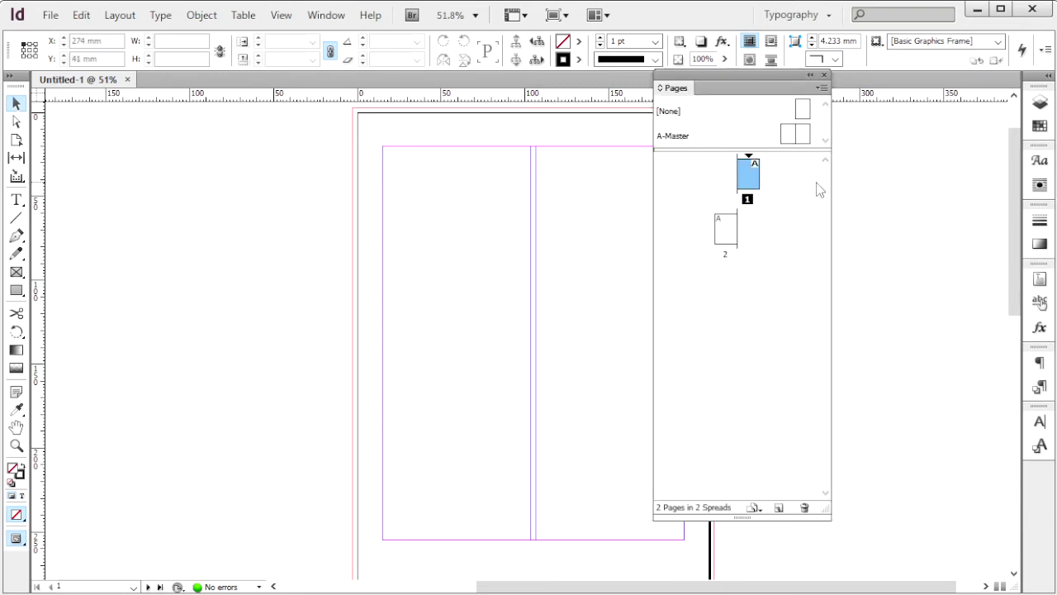
right_click(725, 231)
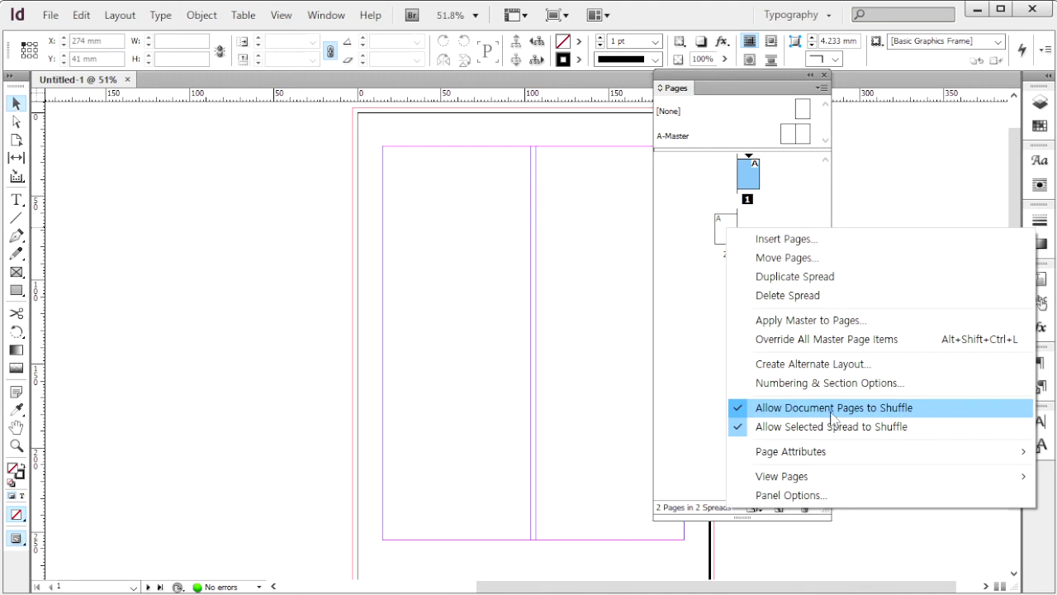
click(815, 408)
click(726, 229)
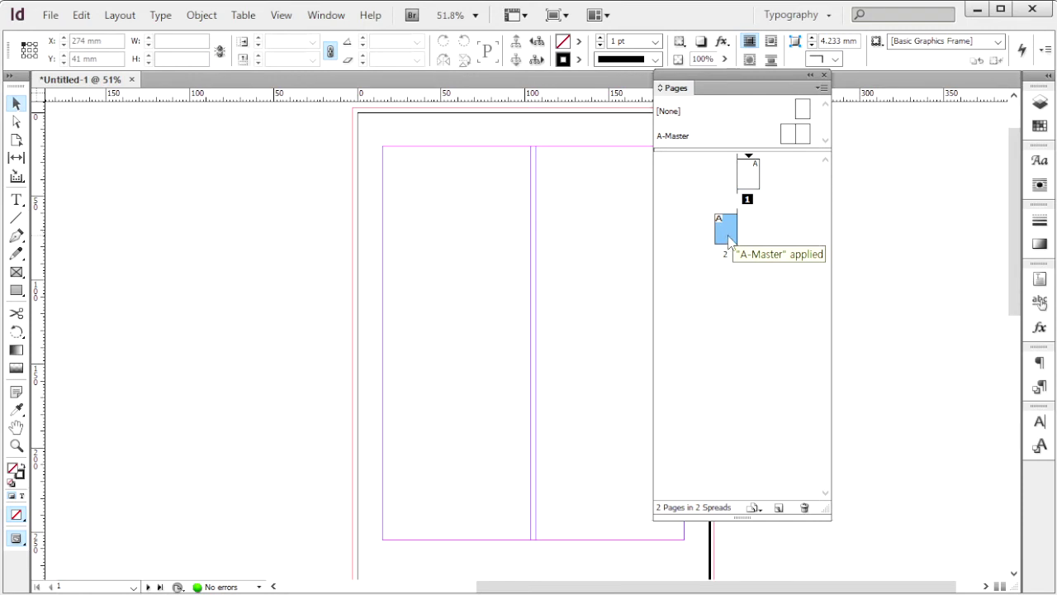
drag(725, 240, 733, 196)
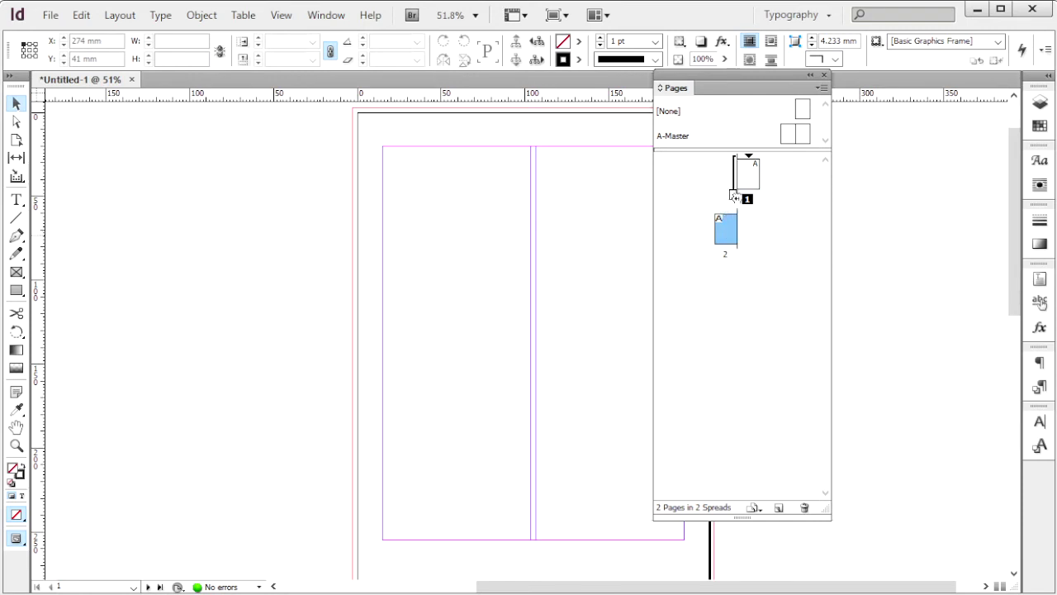
drag(734, 195, 735, 198)
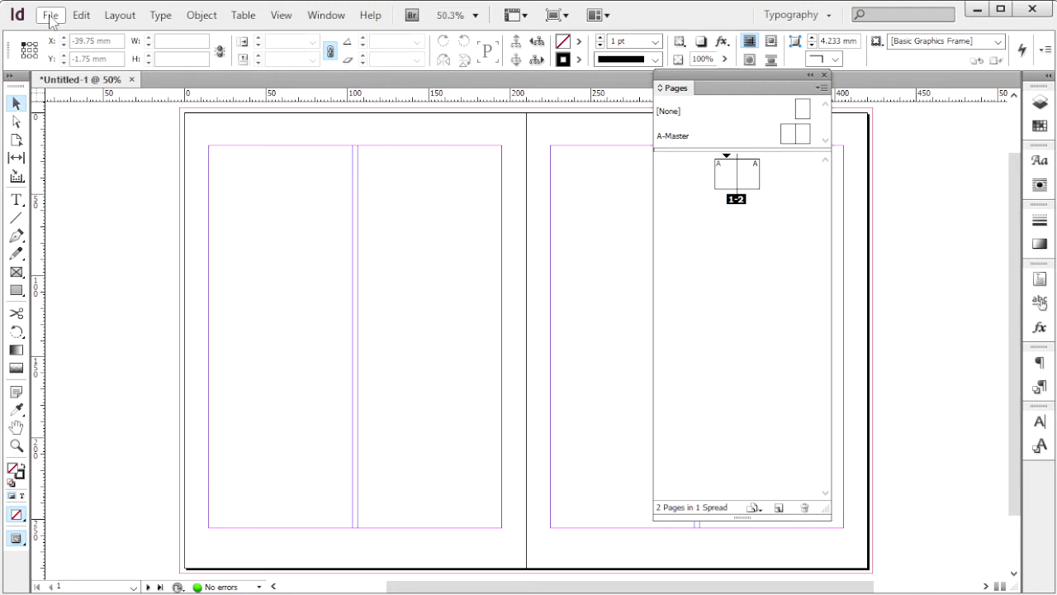
- Save the document as 수험번호-성명-3 in the GTO folder
key(ctrl+shift+s)
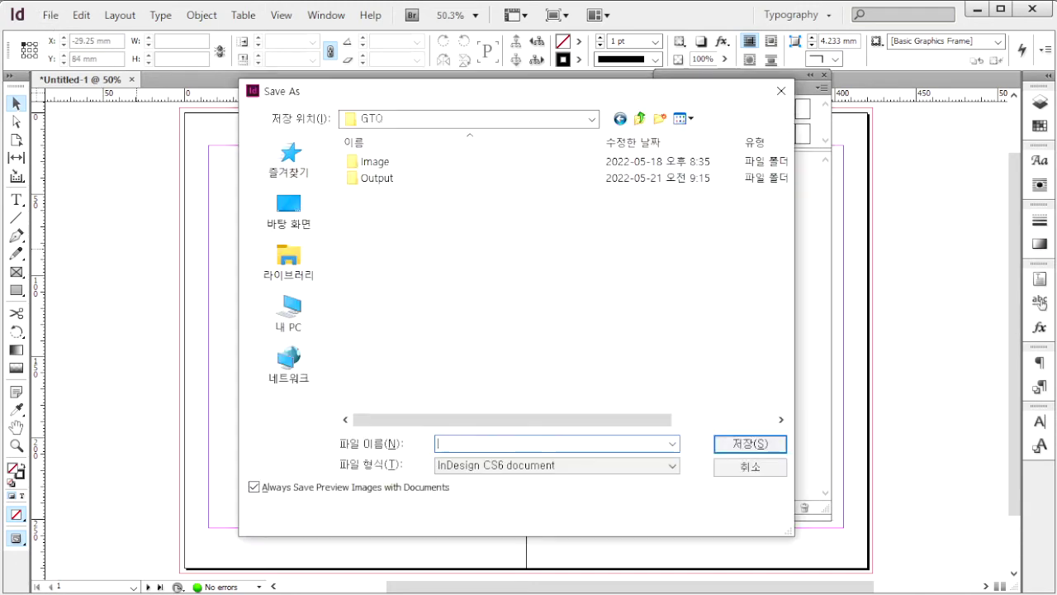
text(수렴)
text(번호-)
text(성명)
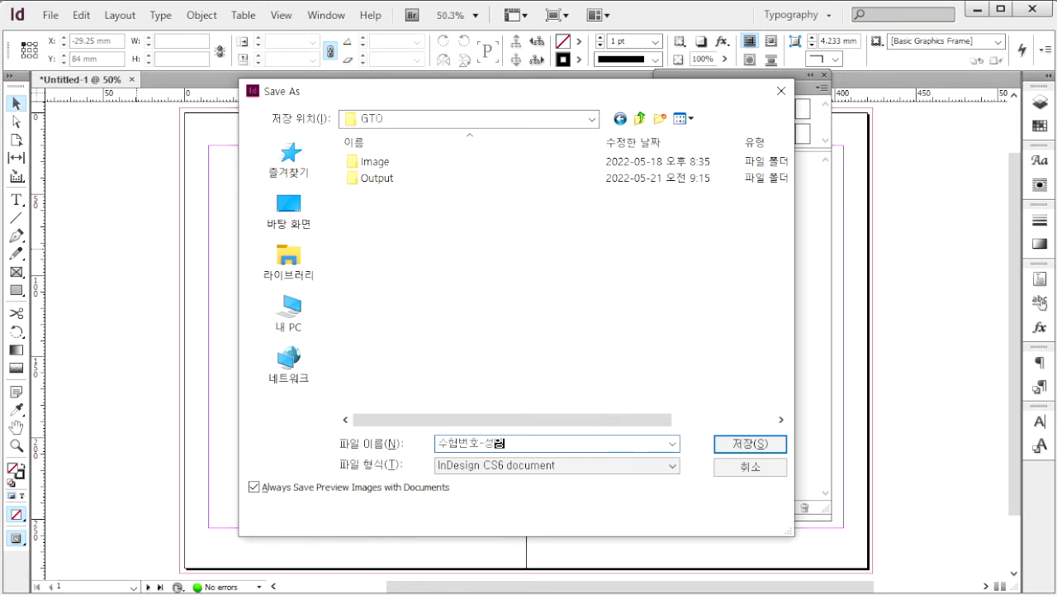
text(-3)
click(742, 447)
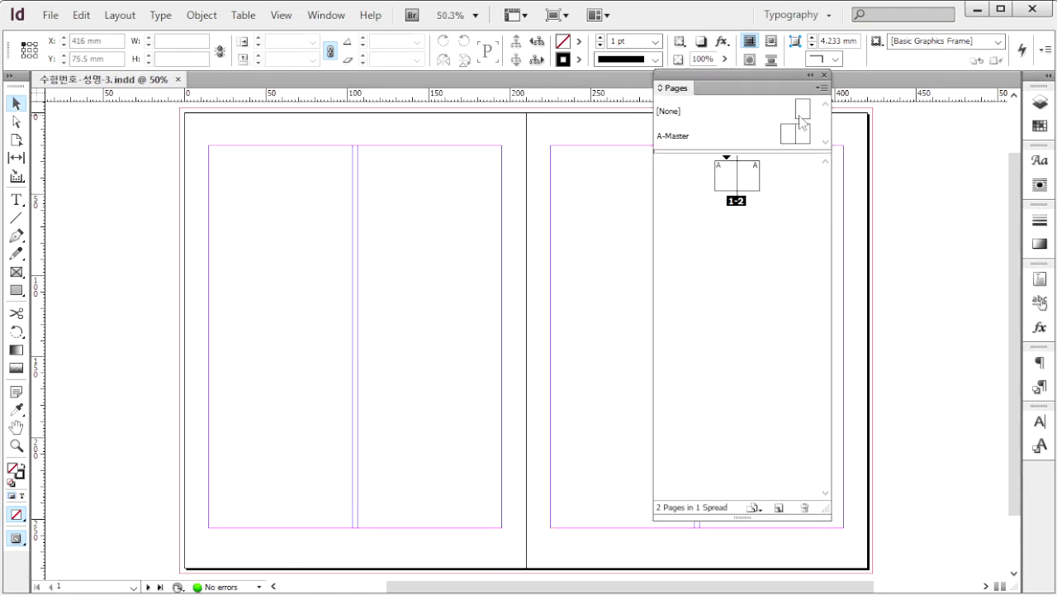
- Enlarge the master page area, create a two-page B-Master not based on any master, and return to the 1-2 spread
drag(795, 122, 791, 193)
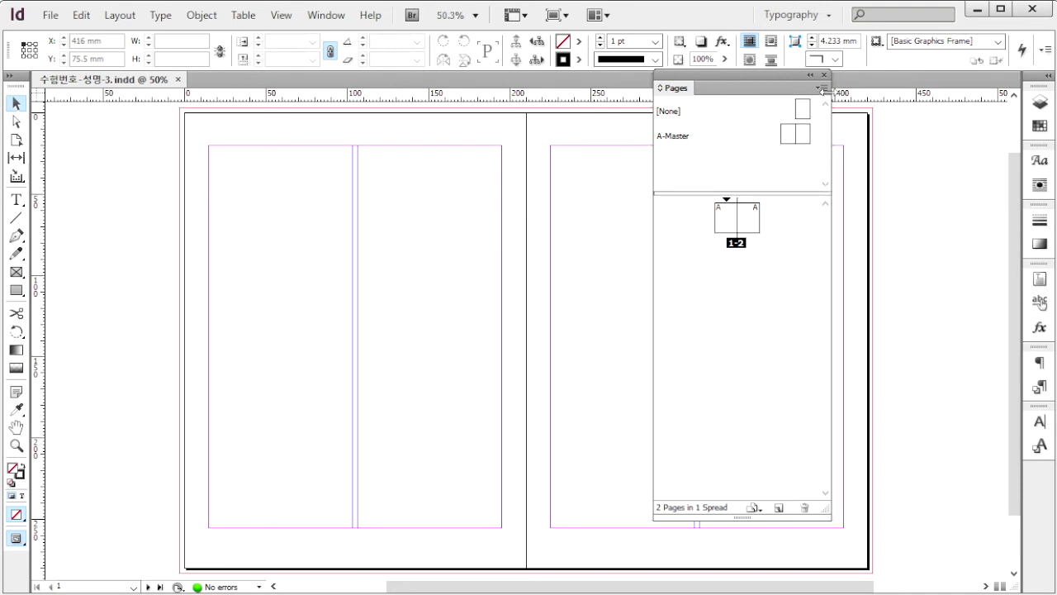
click(822, 87)
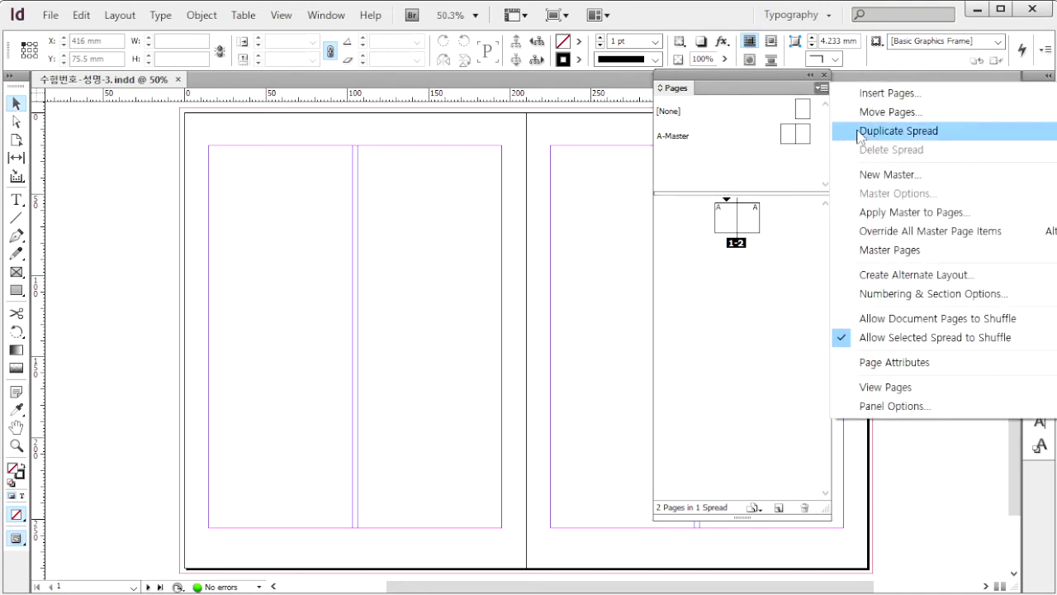
click(889, 174)
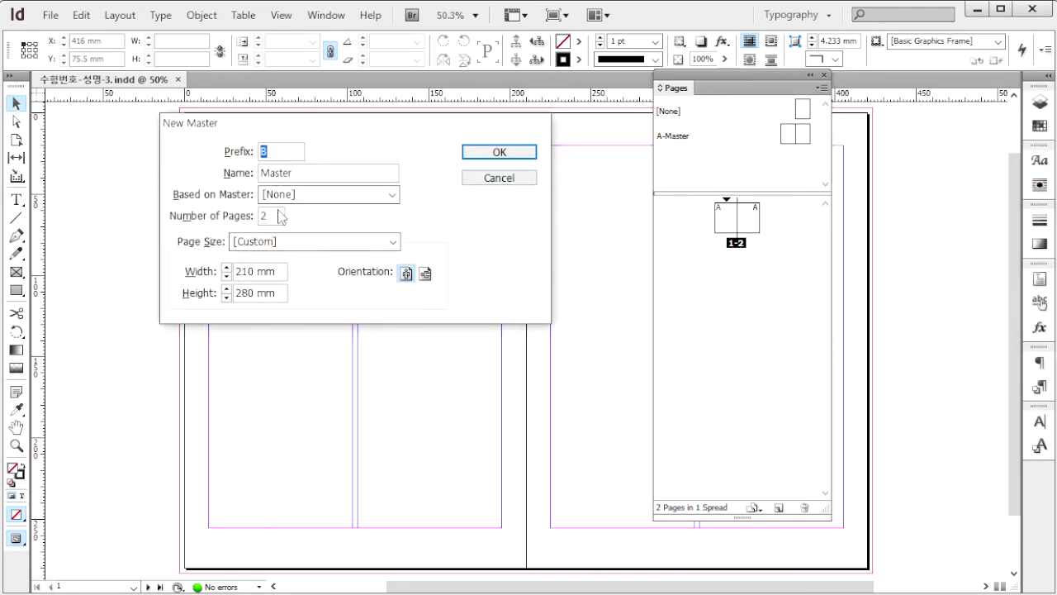
click(526, 155)
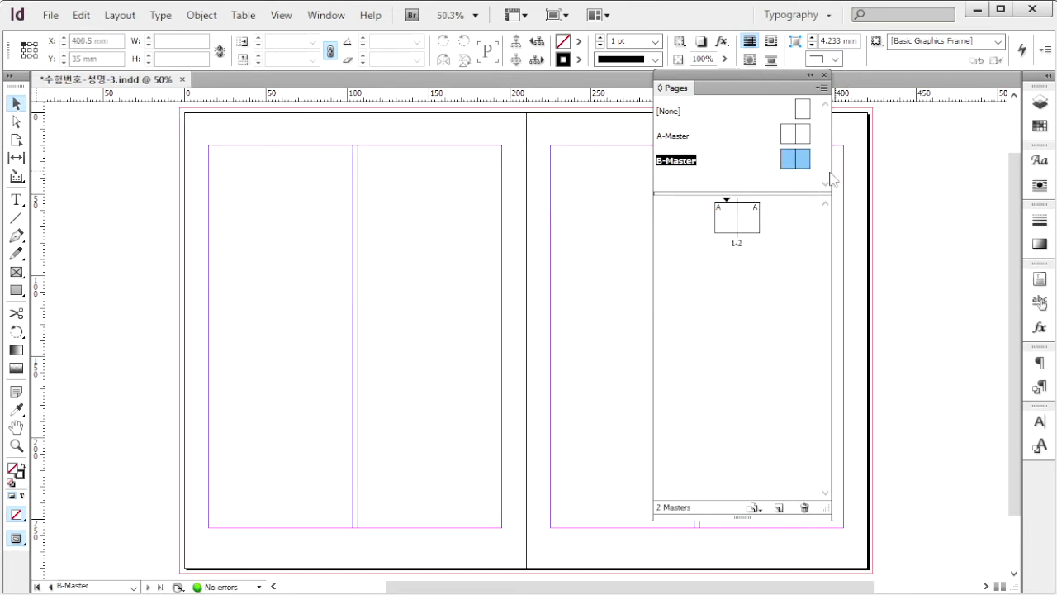
key(alt+Page_Down)
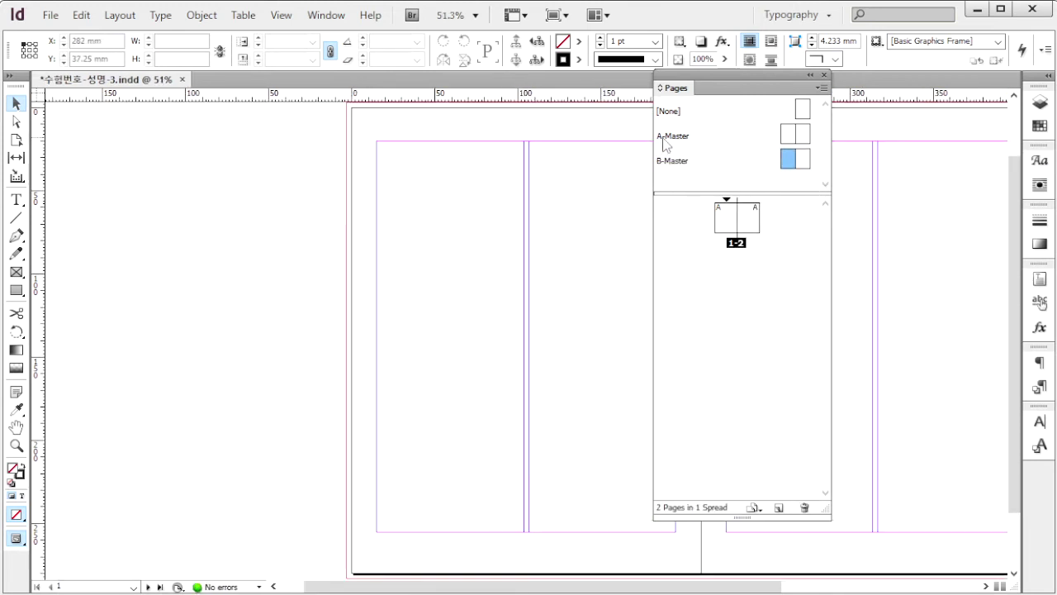
- On B-Master's left page, draw a text frame about 31 × 25 mm at the lower-left margin corner and insert the current page number marker
double_click(788, 162)
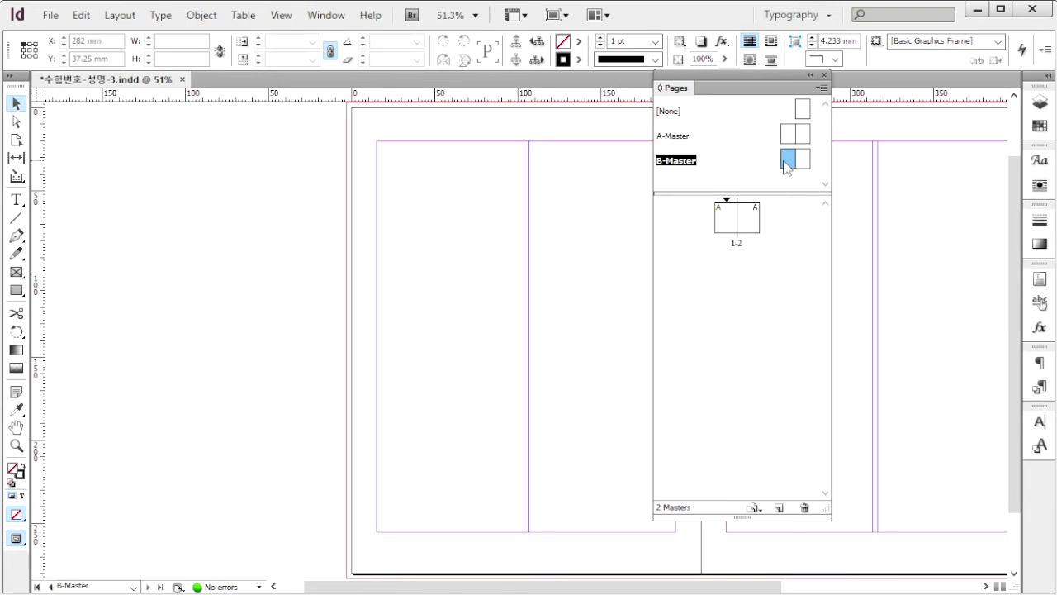
click(477, 18)
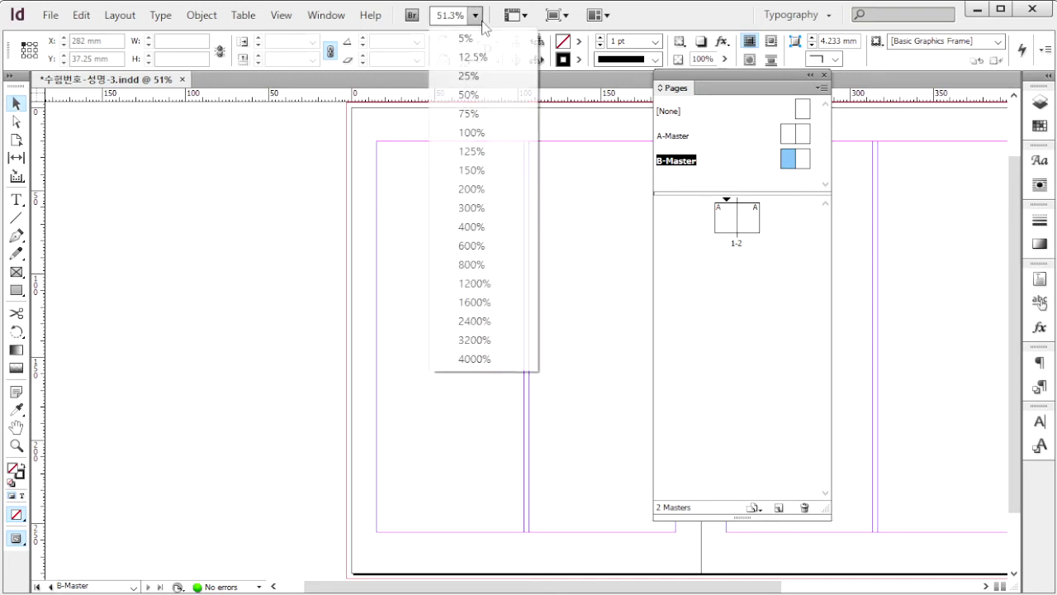
click(488, 151)
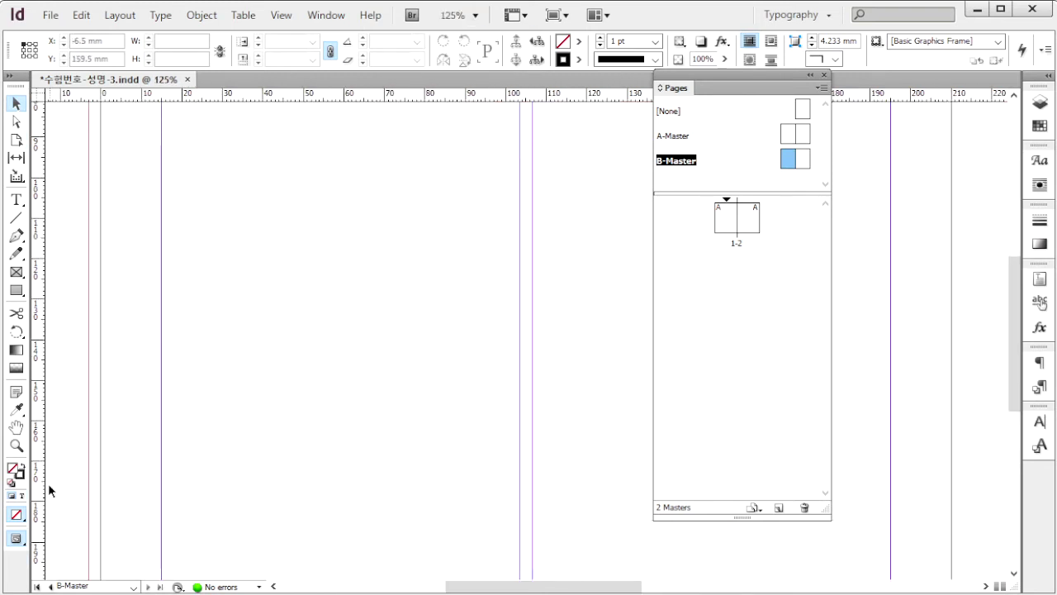
click(15, 427)
scroll(371, 249, down, 5)
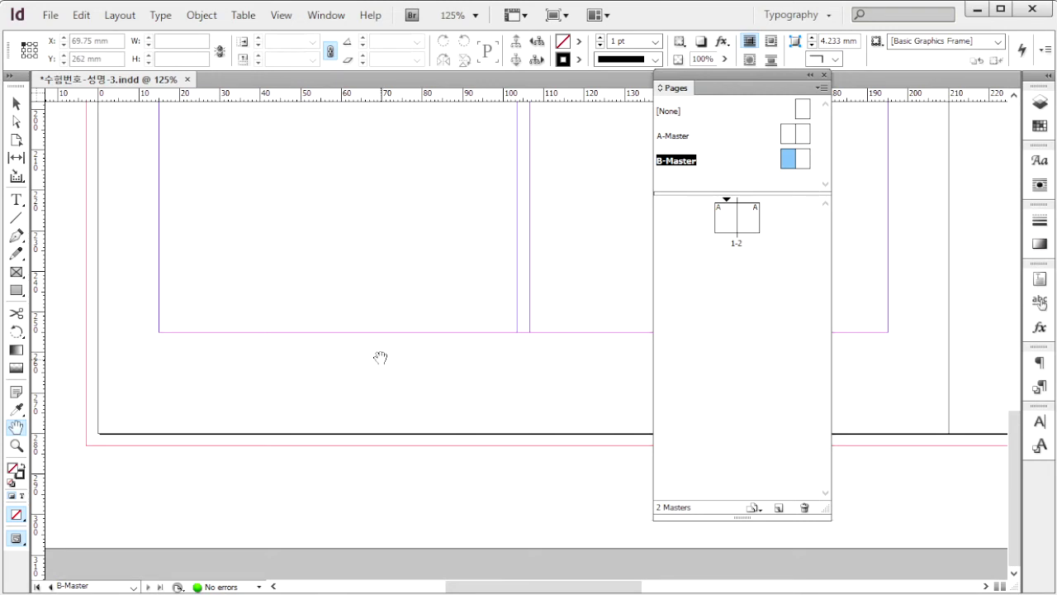
click(16, 201)
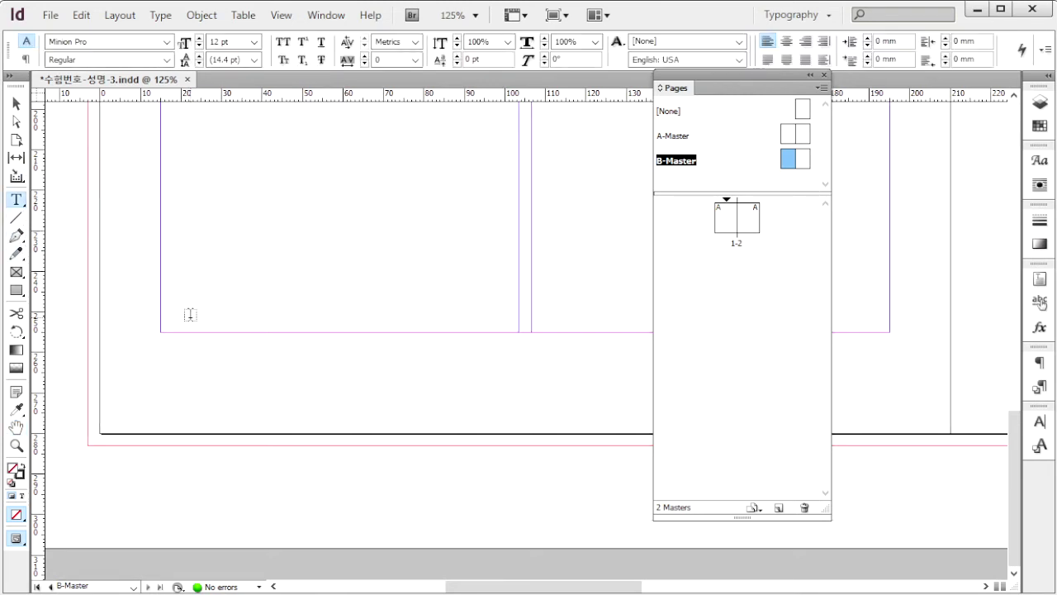
drag(160, 287, 285, 389)
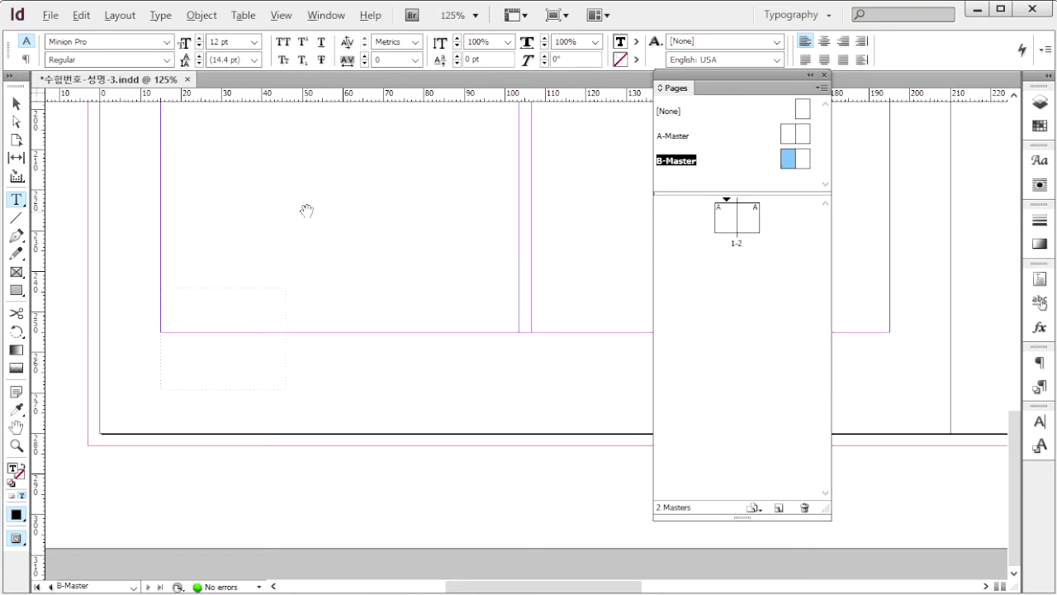
key(alt)
key(ctrl+alt+shift+n)
- Format the page number marker in Arial at 18 pt
key(shift+Left)
click(166, 42)
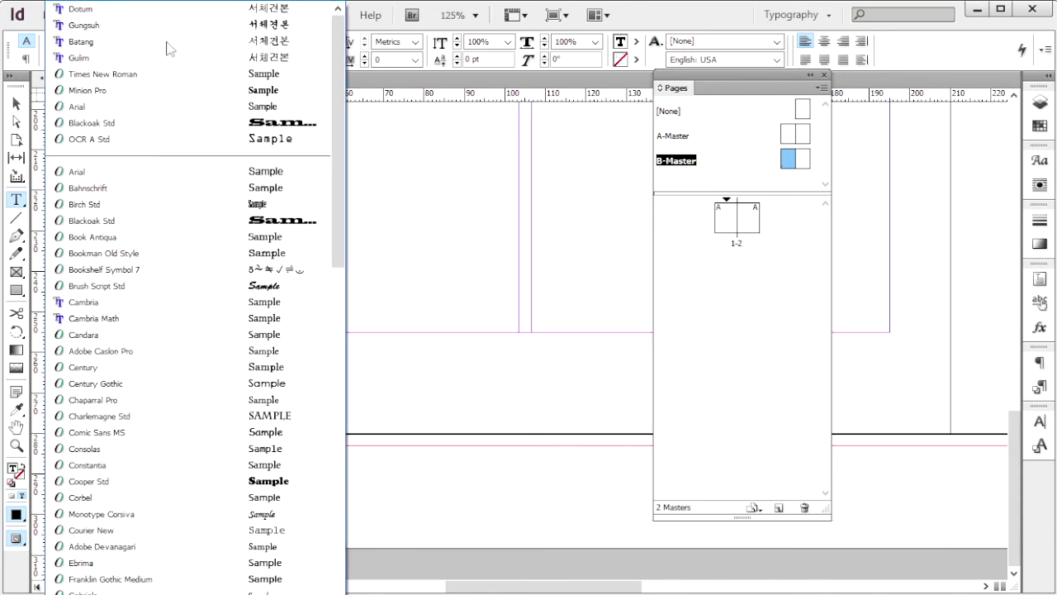
click(83, 185)
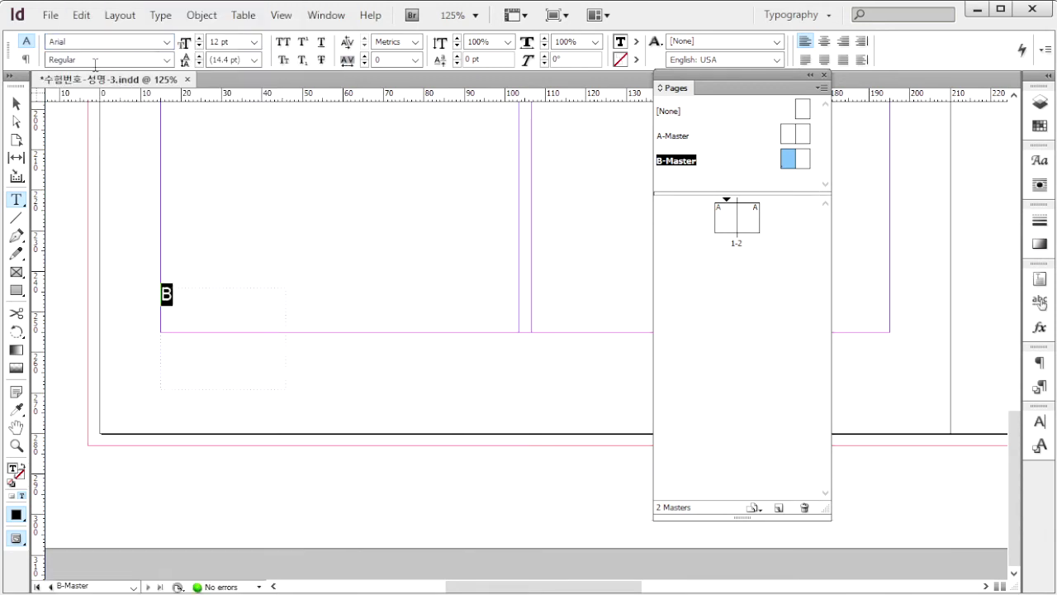
click(231, 41)
text(18)
key(Return)
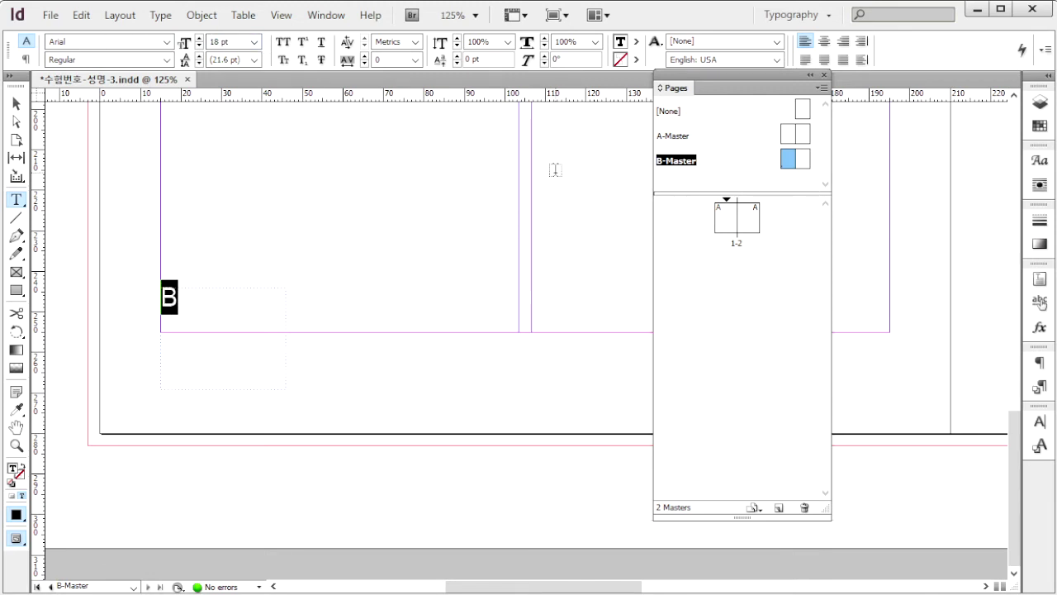
- Set the page number's text colour to white with K at 0%
key(F6)
drag(809, 404, 420, 155)
click(498, 239)
text(0)
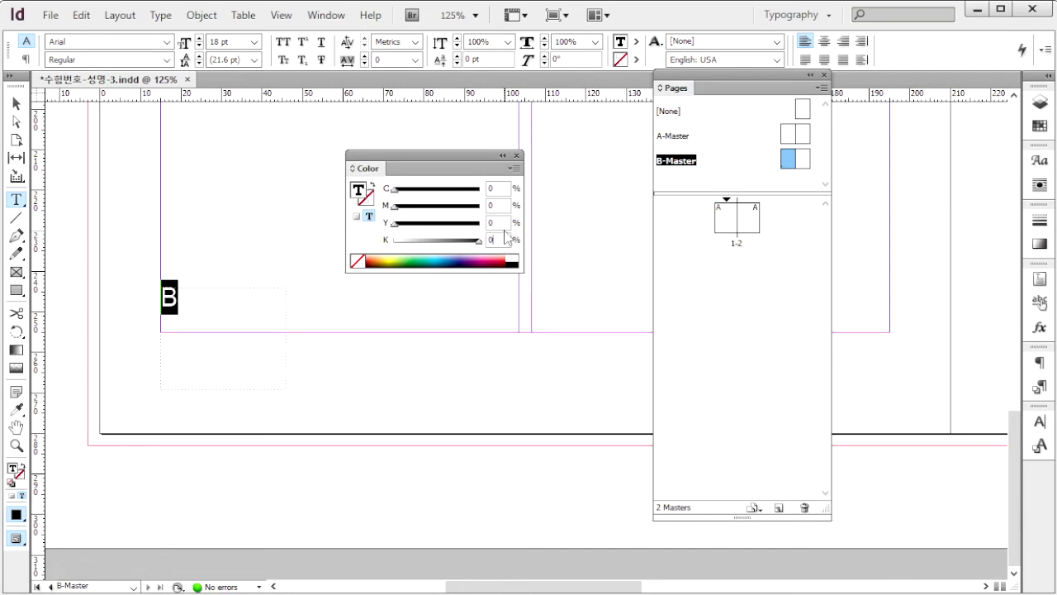
key(Escape)
- Create a 15 × 15 mm circle with the Ellipse tool above the page number frame
key(l)
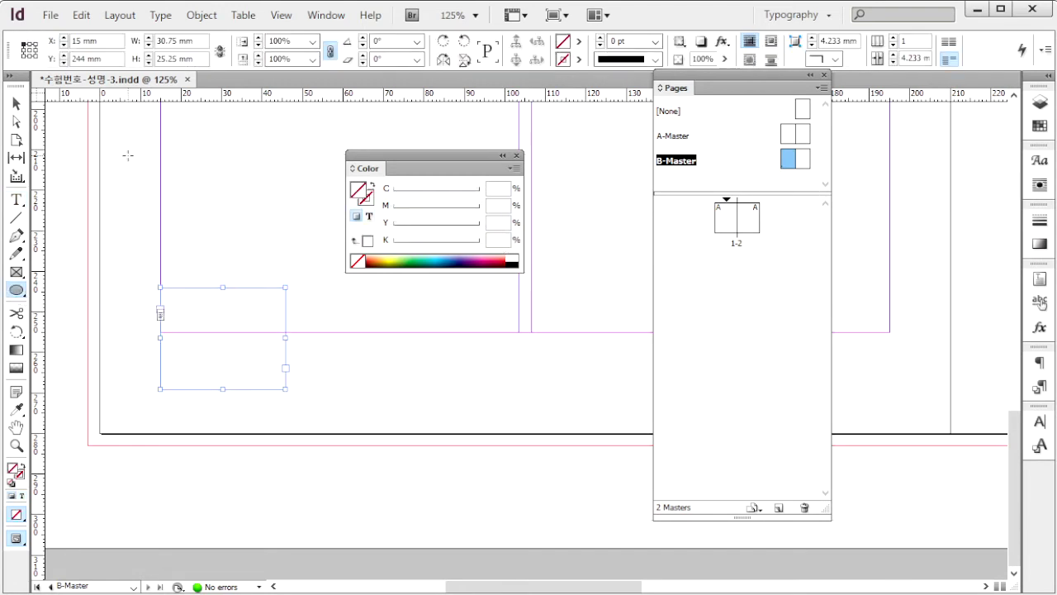
click(176, 151)
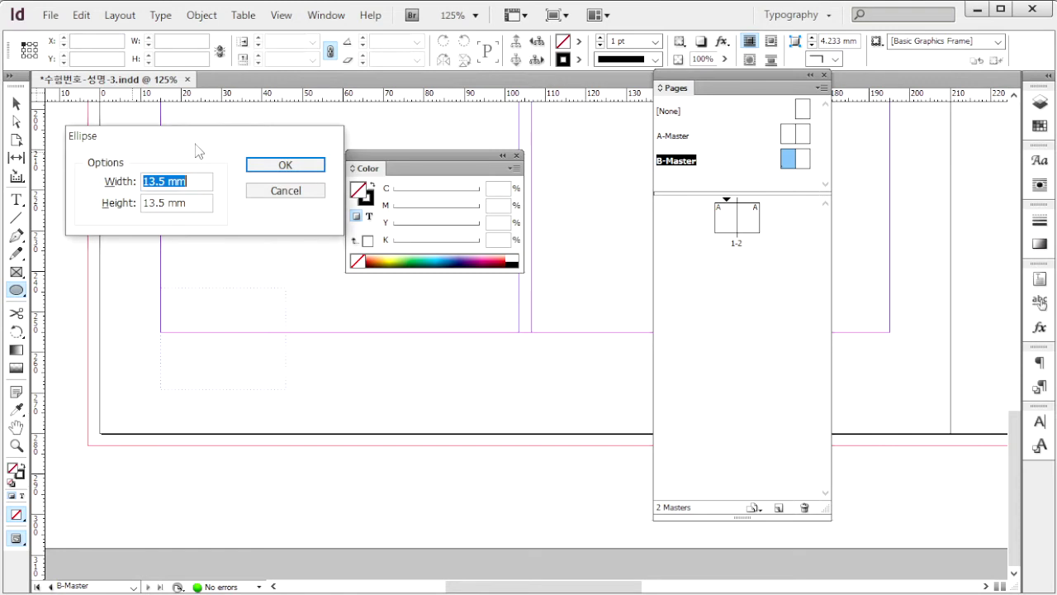
text(15)
key(Tab)
text(15)
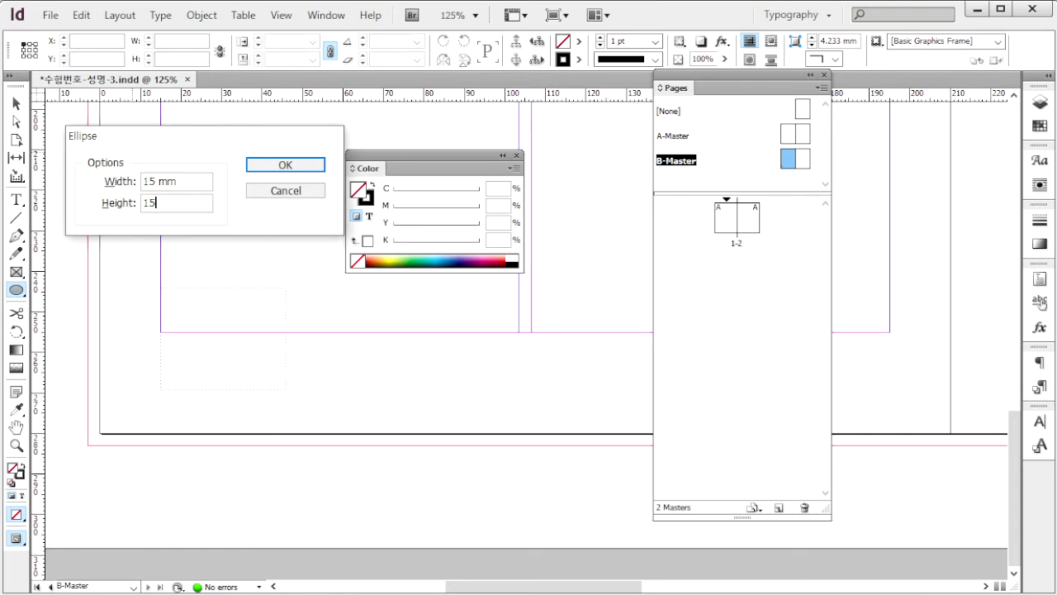
key(Return)
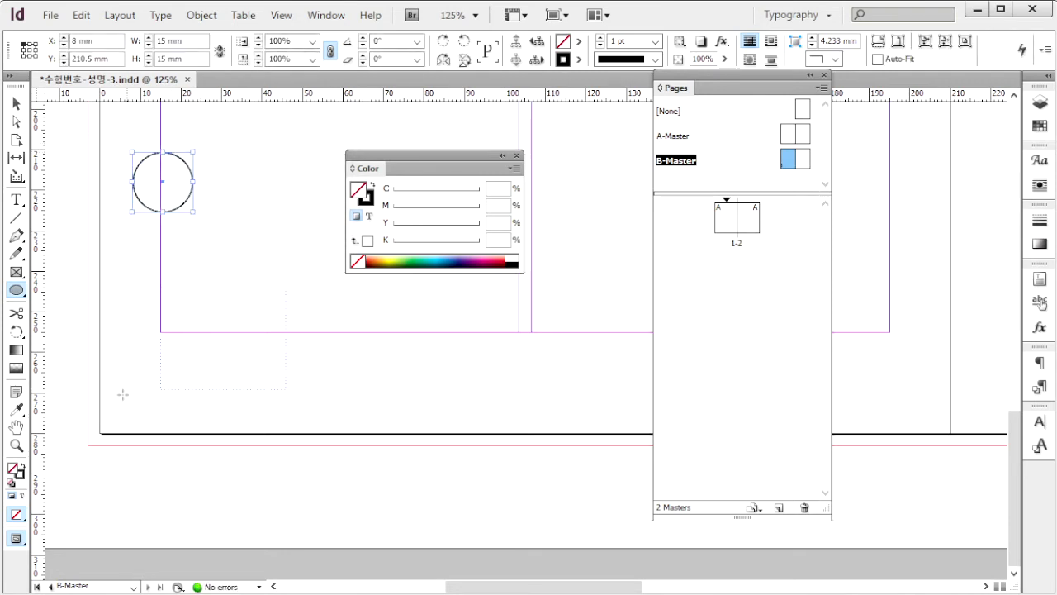
- Swap the circle's stroke to its fill and set the fill colour to M 100, Y 100, K 0
click(23, 466)
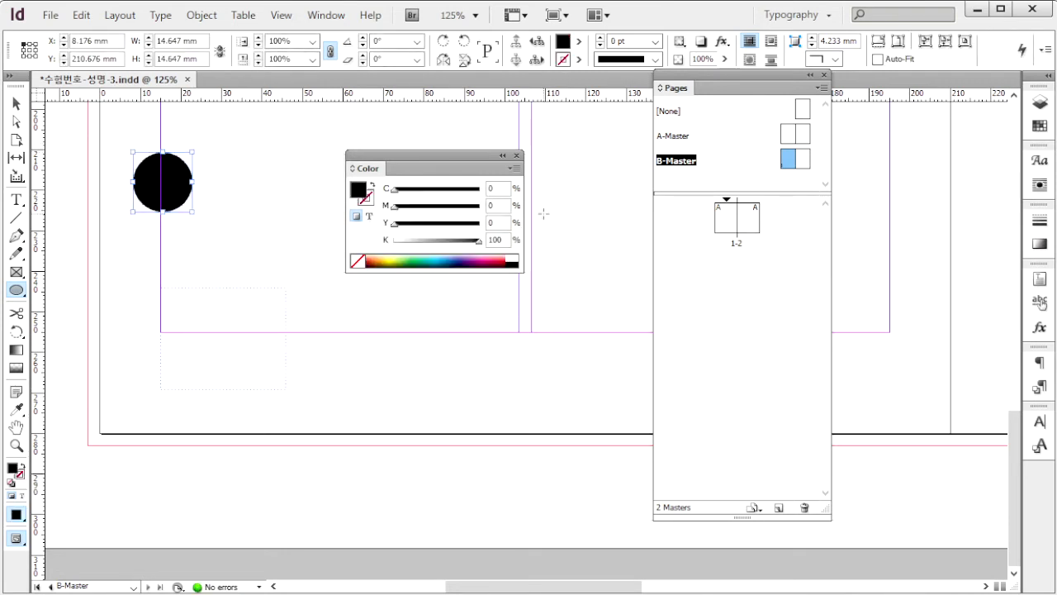
click(497, 205)
text(100)
key(Tab)
text(100)
key(Tab)
text(0)
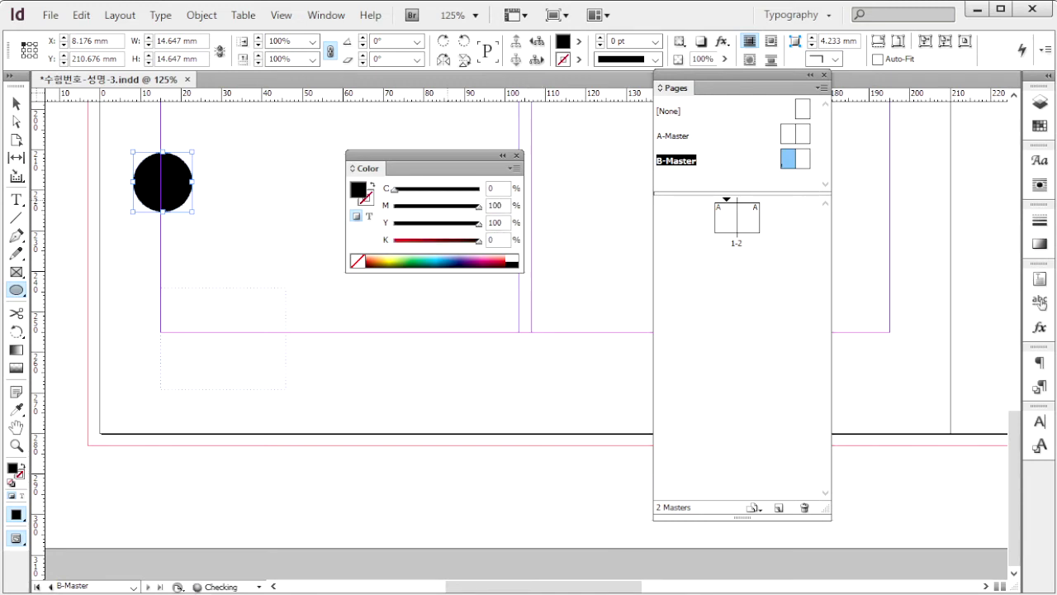
key(Return)
- Move the red circle over the page number frame and check the page number's placement in the reference image 1급-301.jpg
click(16, 103)
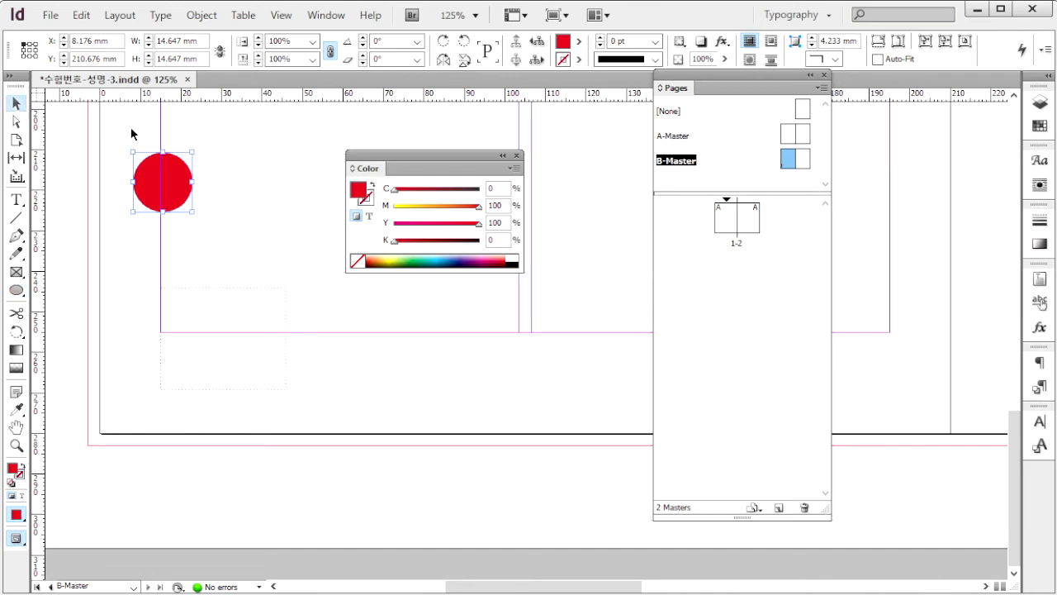
key(alt+Tab)
double_click(219, 500)
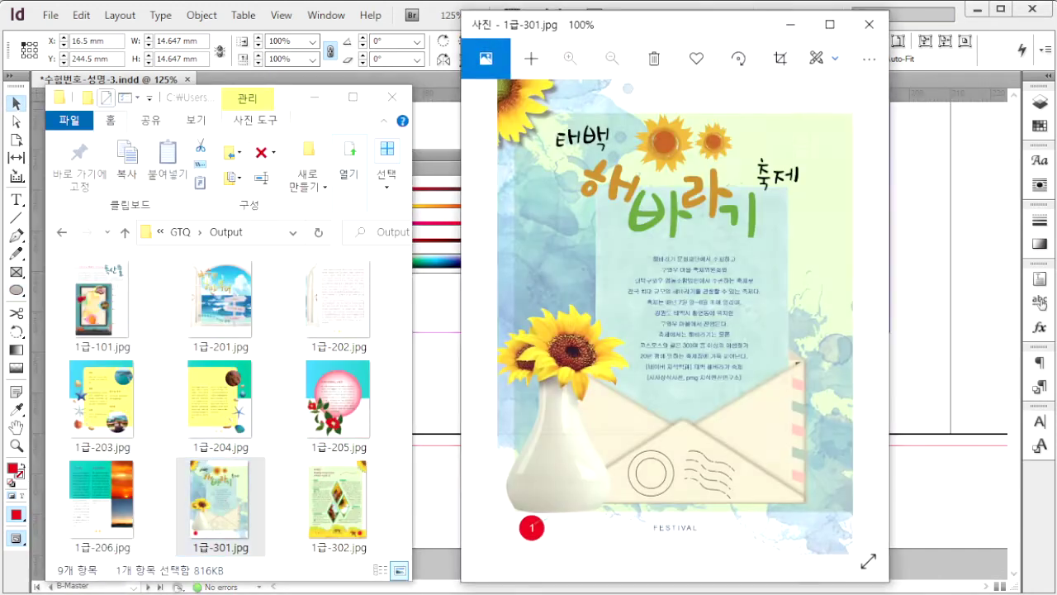
click(436, 314)
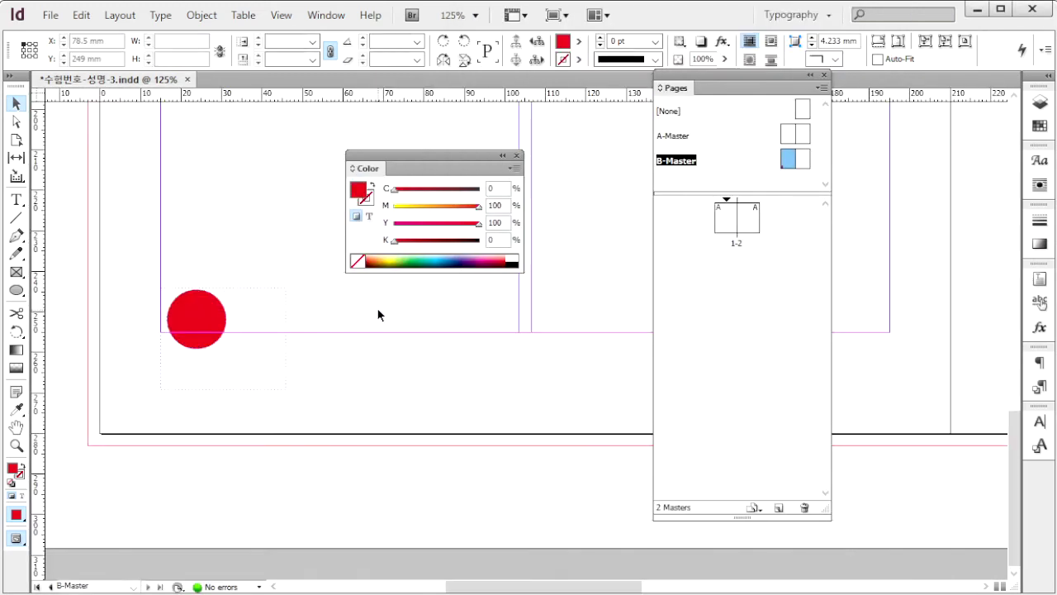
- Send the red circle to the back, then shrink the page number frame and centre the number on the circle below the bottom margin
click(205, 308)
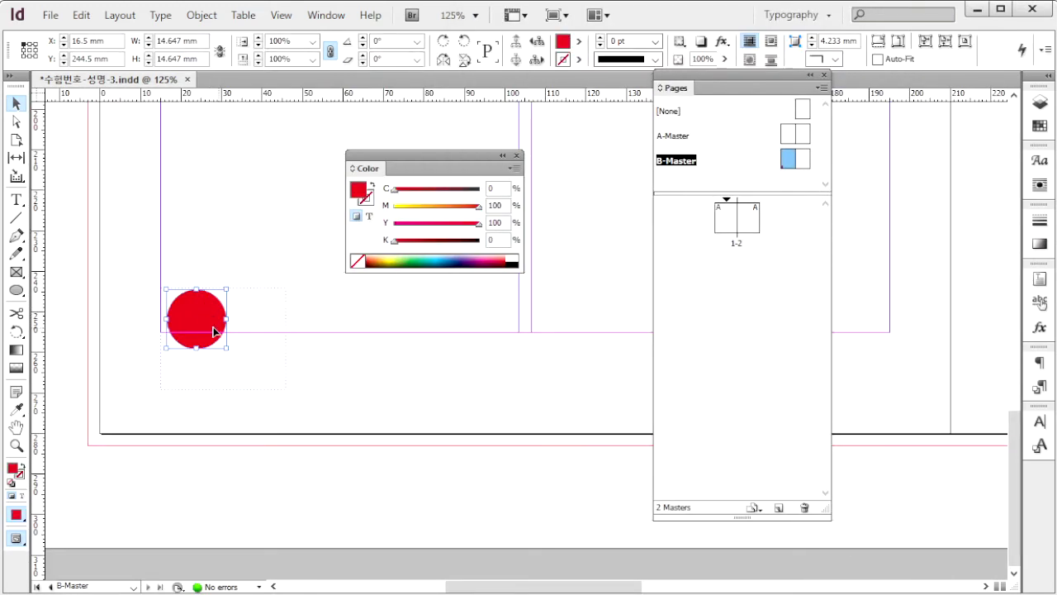
click(202, 16)
mouse_move(240, 76)
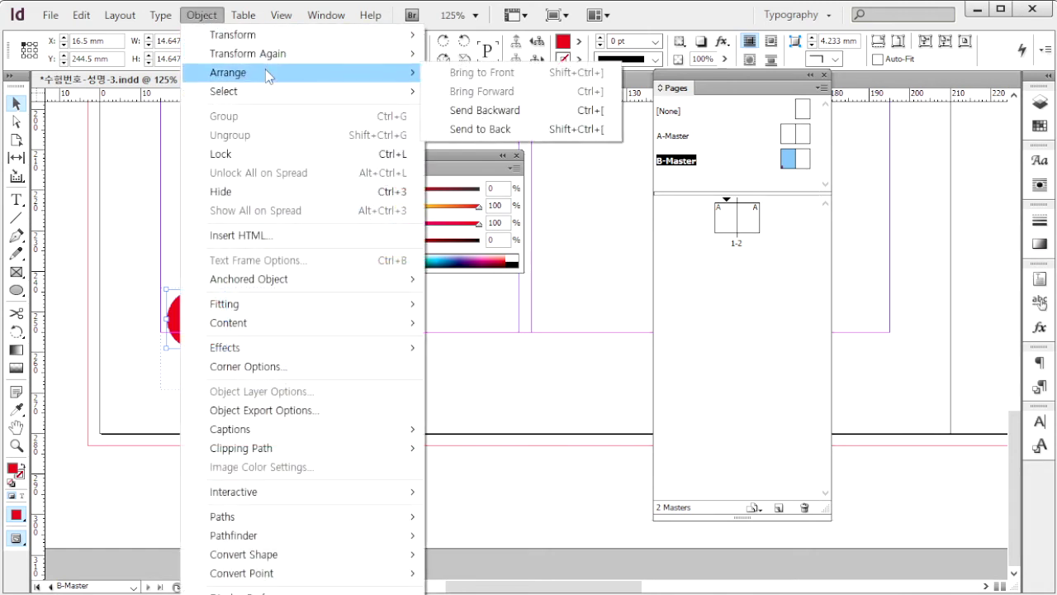
click(529, 132)
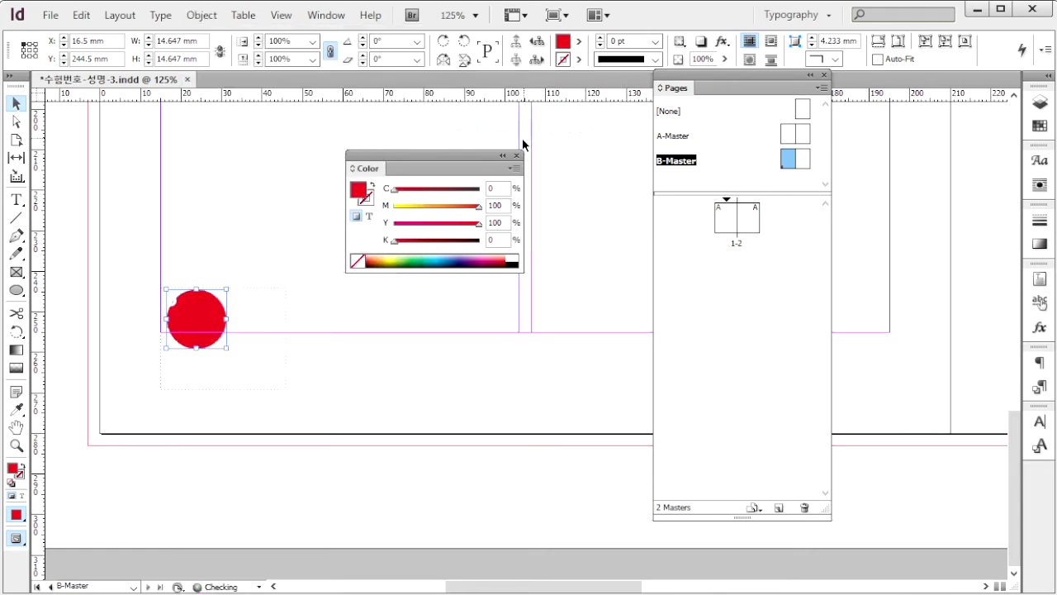
click(240, 324)
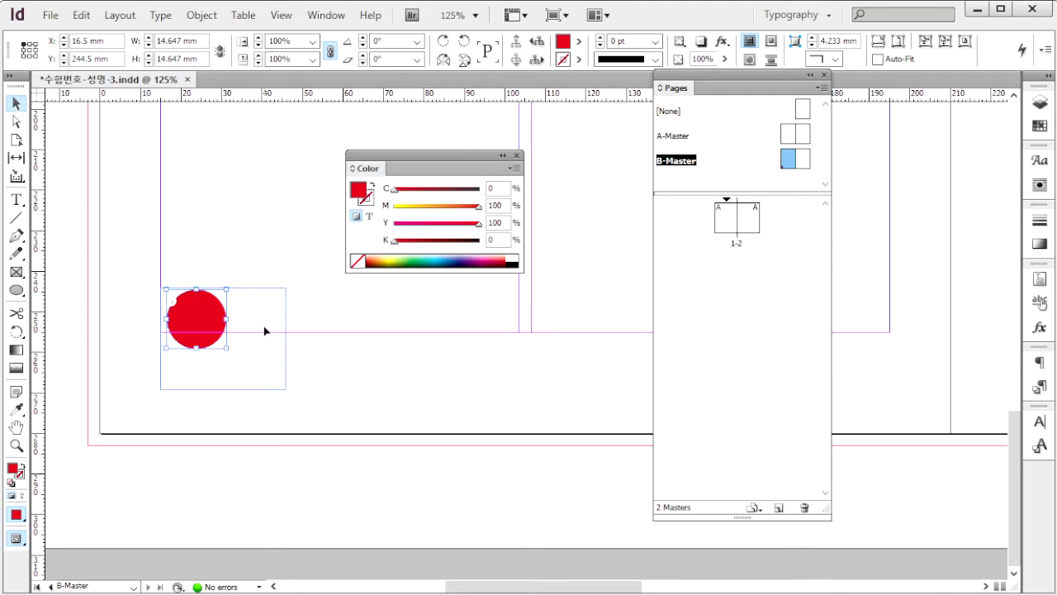
drag(286, 388, 192, 371)
- Duplicate the red circle and its page number to the lower-right corner of B-Master's right page, at X 396 mm
click(475, 15)
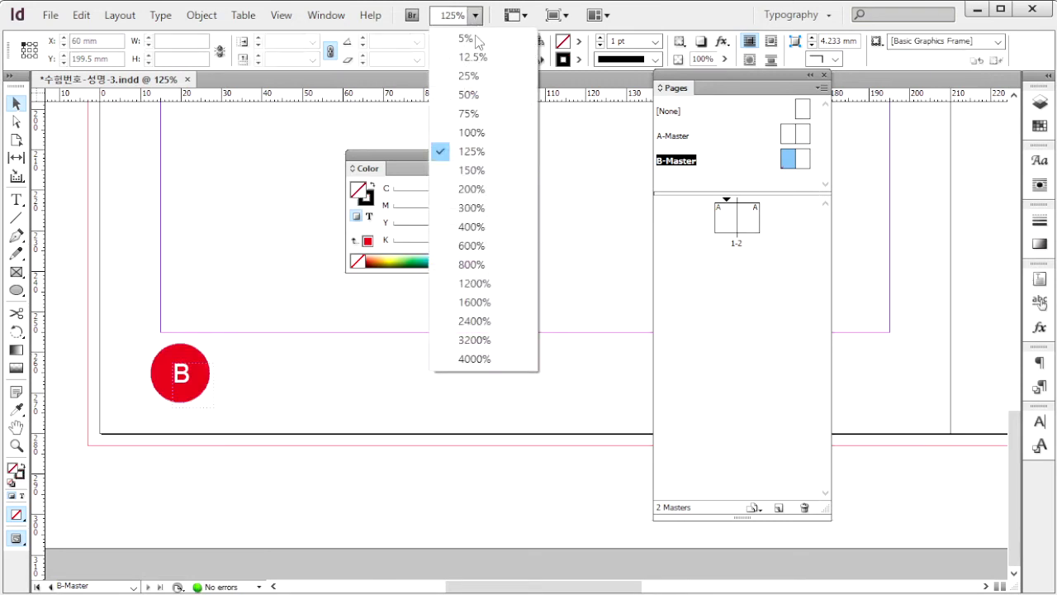
click(503, 95)
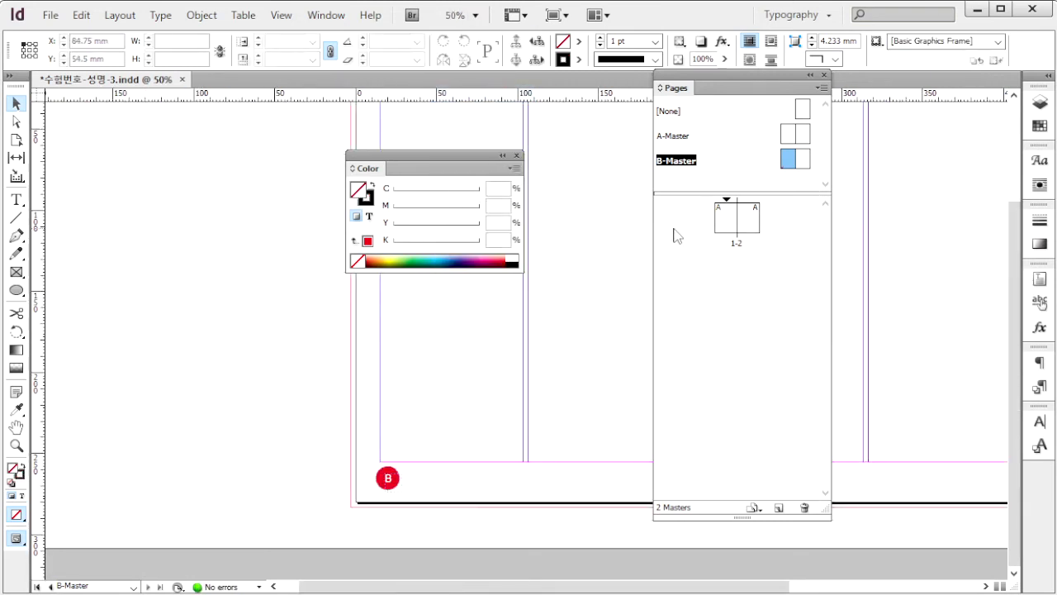
click(631, 207)
scroll(631, 206, right, 5)
drag(116, 428, 199, 520)
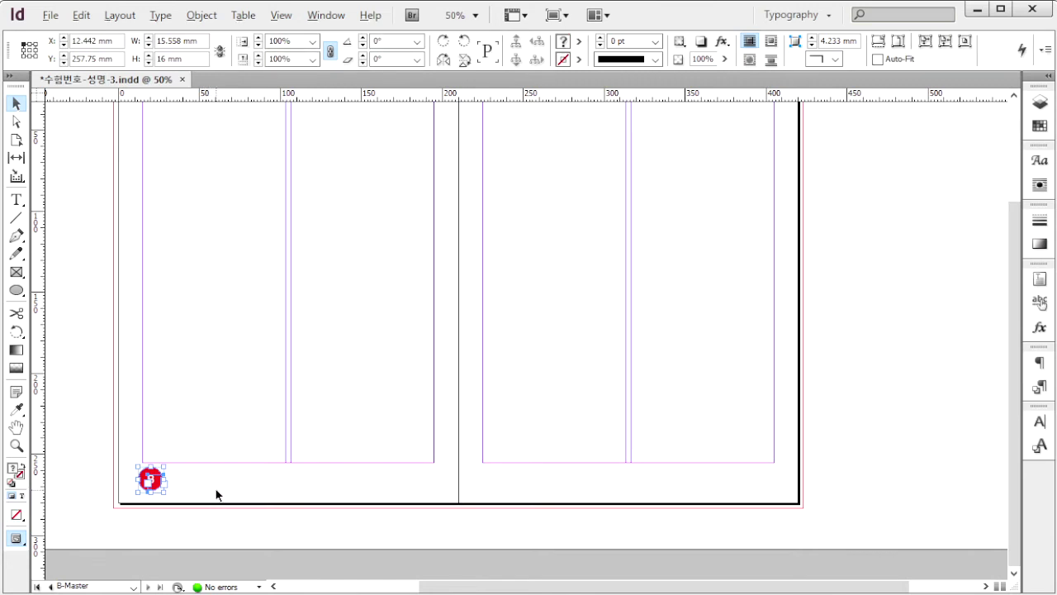
drag(158, 484, 776, 496)
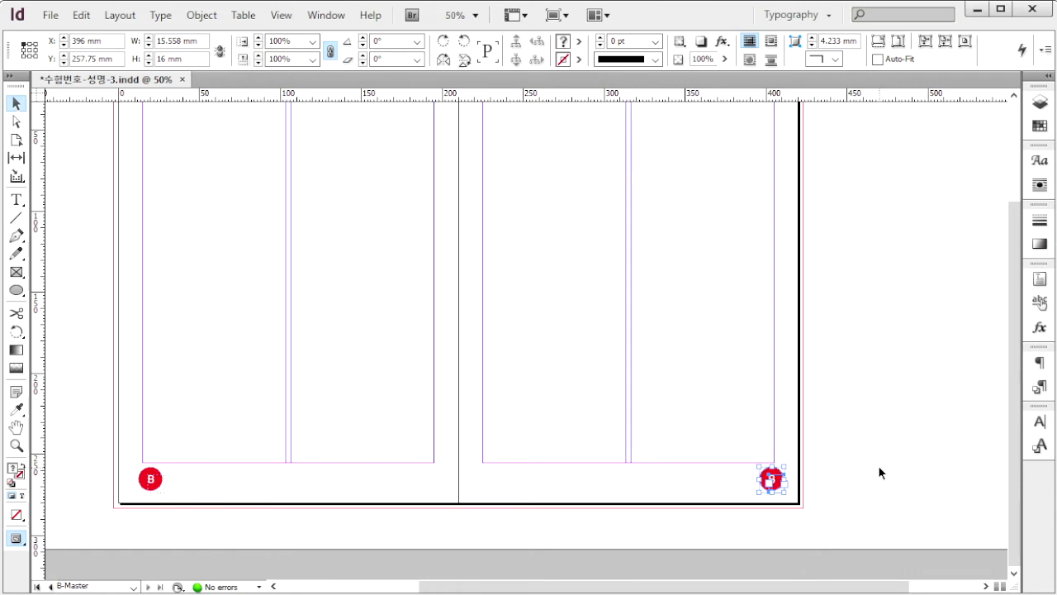
click(880, 467)
- Draw a text frame about 88 × 12 mm beside the page number circle on B-Master's left page
click(475, 15)
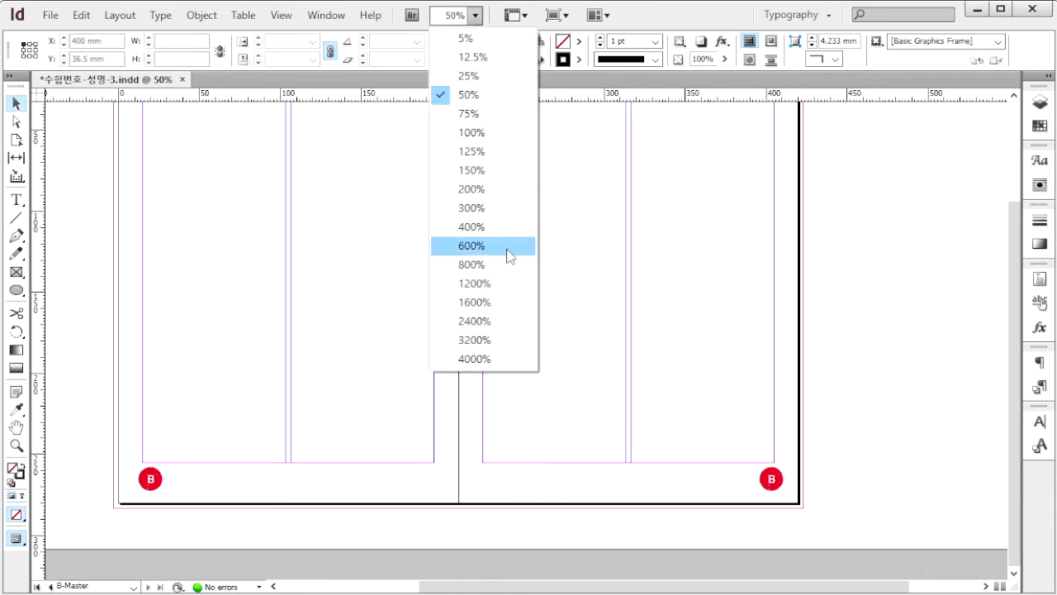
click(494, 136)
scroll(421, 297, down, 5)
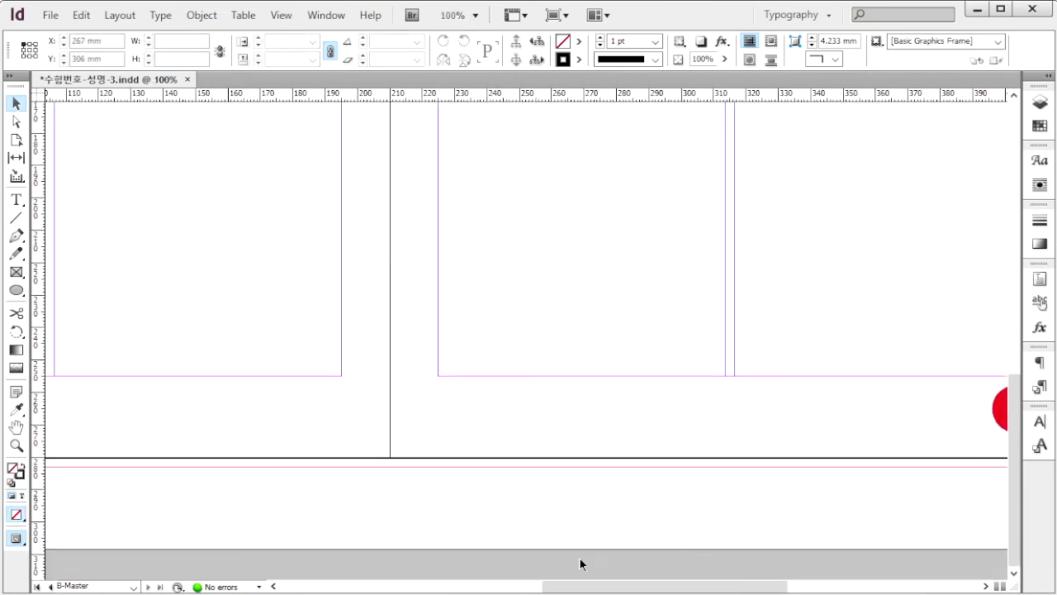
drag(626, 588, 540, 588)
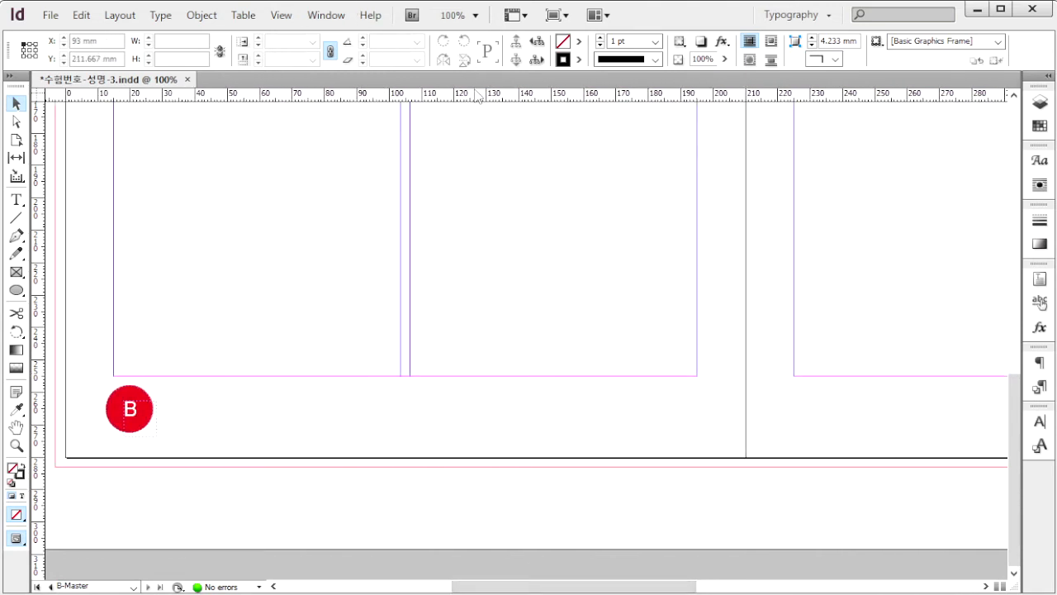
click(474, 15)
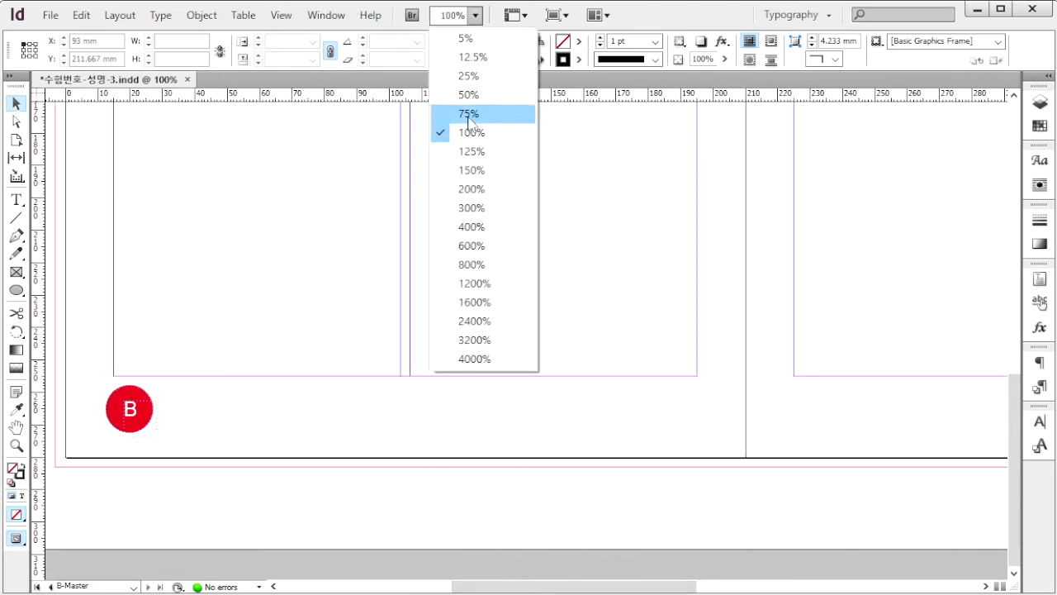
click(468, 152)
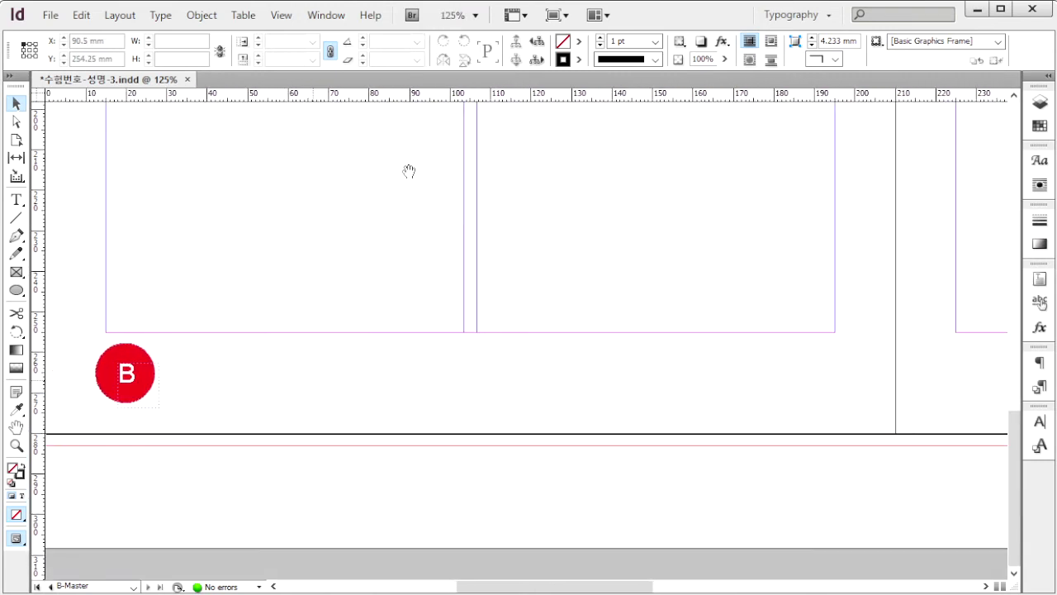
click(16, 199)
drag(172, 350, 528, 400)
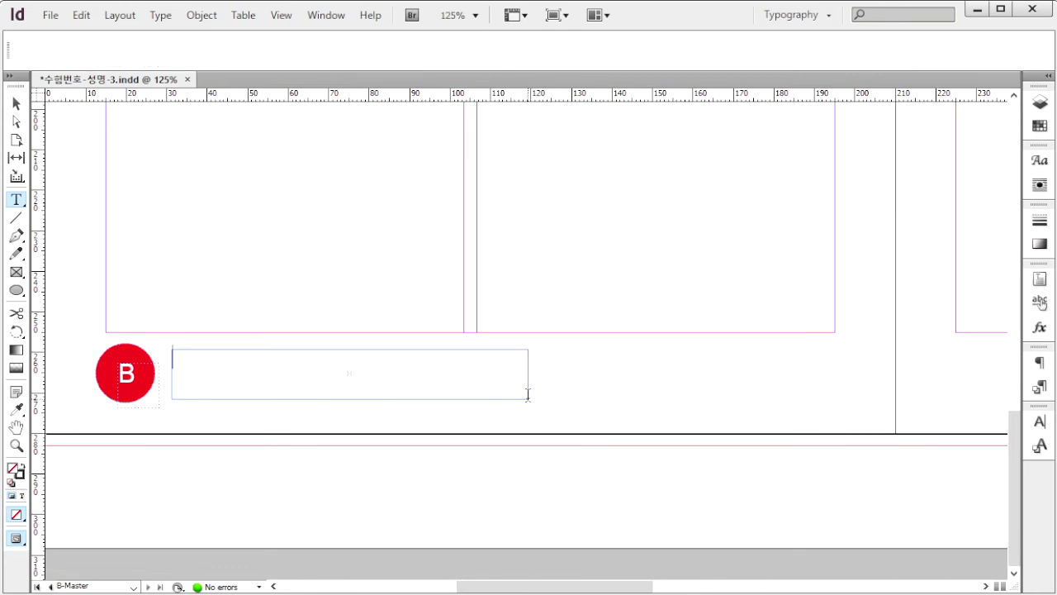
- Enter FESTIVAL in the left footer frame in Arial 12 pt, tracking 200, colour C100 M80, centred, and compare it with 1급-301.jpg
click(167, 41)
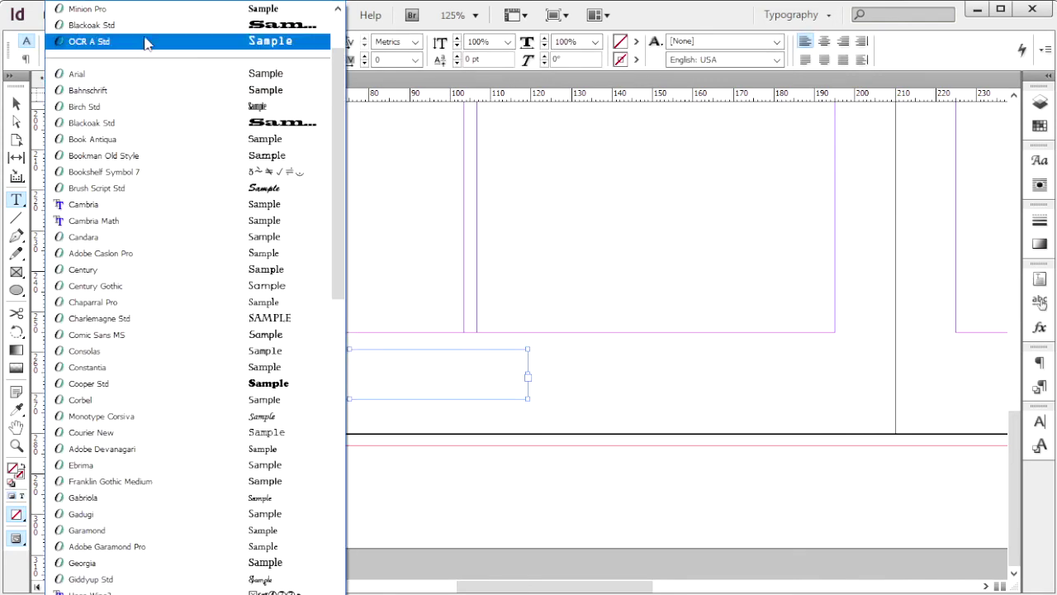
click(113, 75)
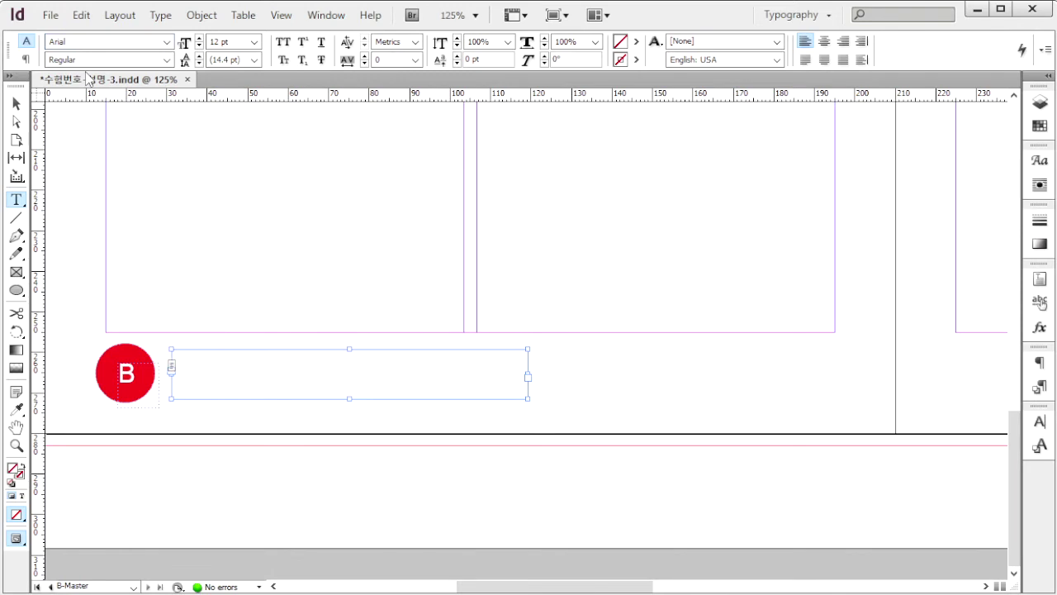
click(240, 41)
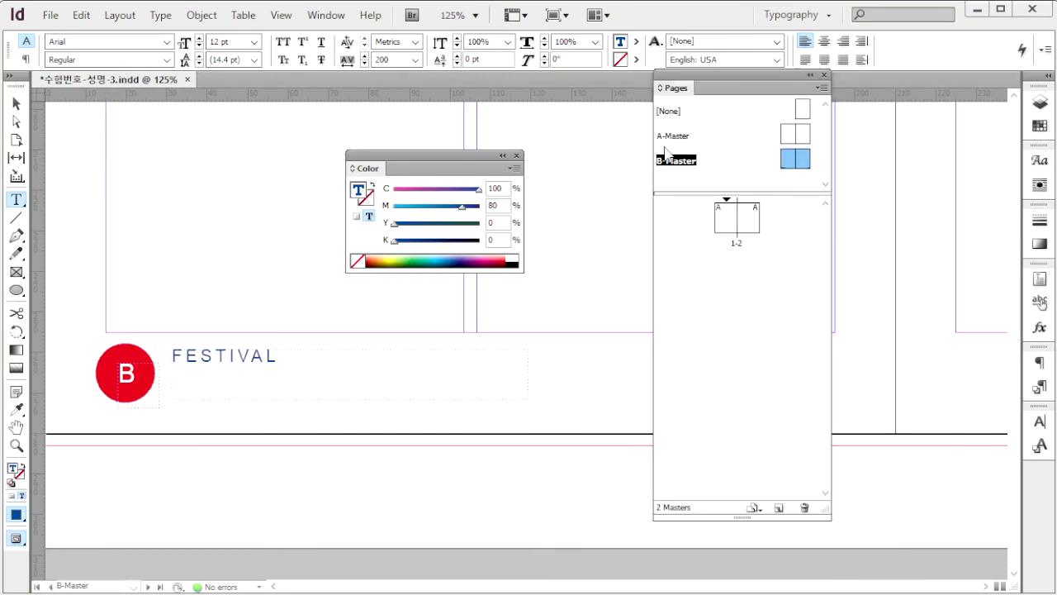
click(823, 41)
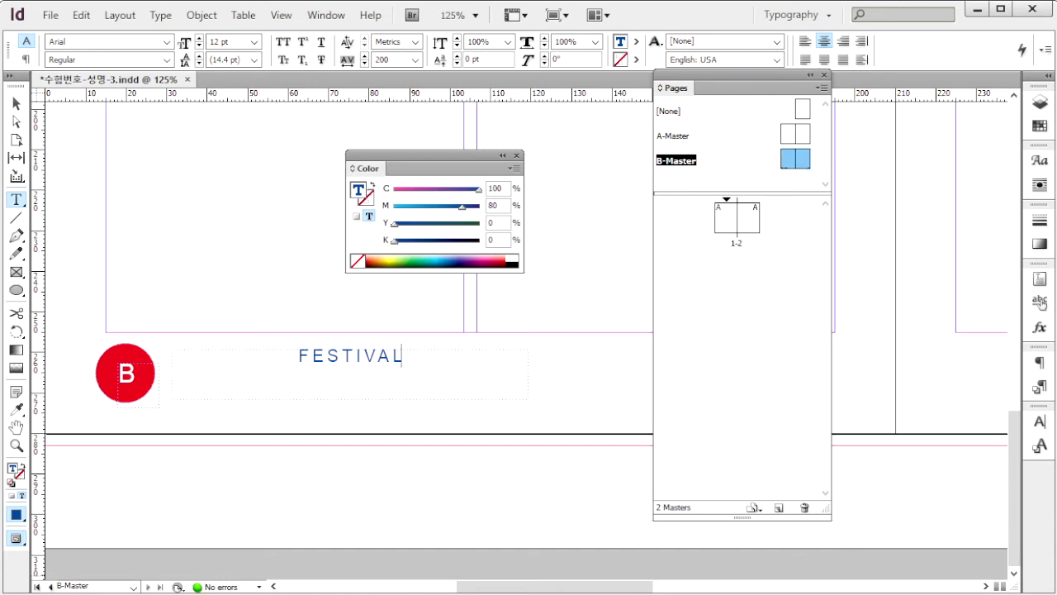
key(alt+Tab)
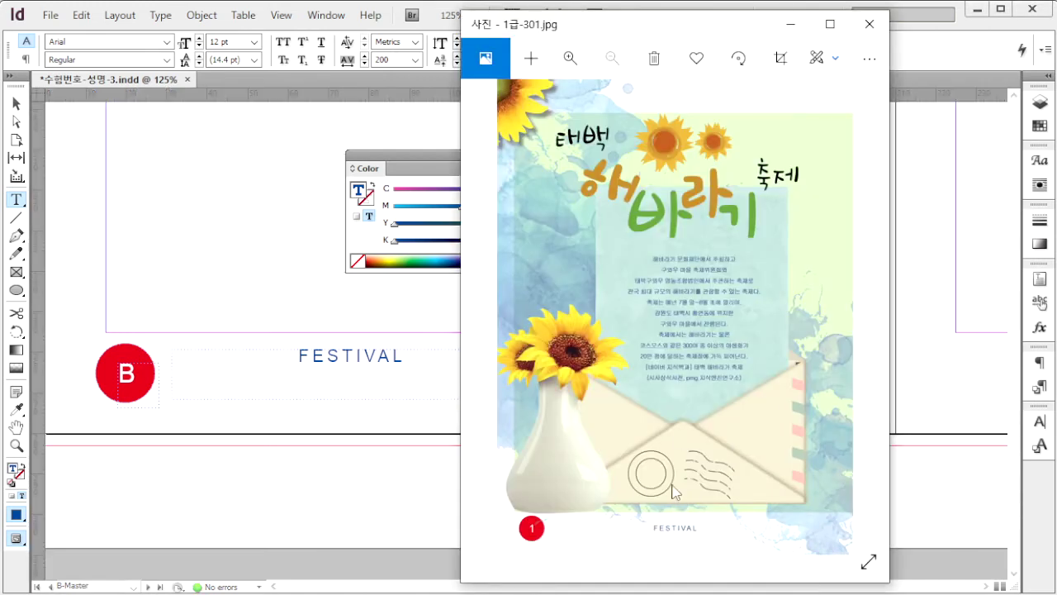
key(alt+Tab)
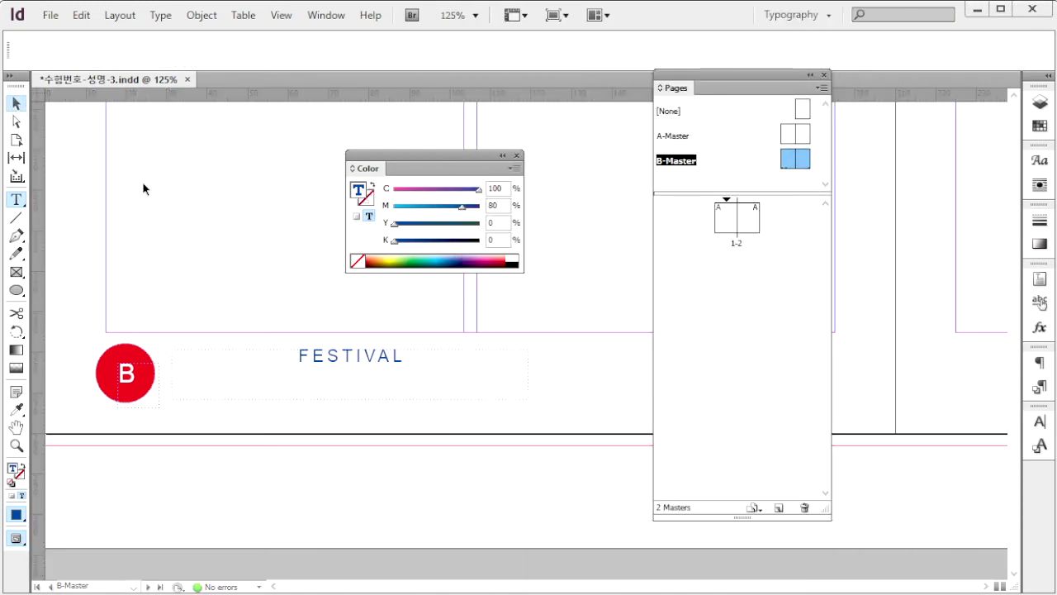
- Resize the FESTIVAL frame to 170 × 8.5 mm and position it at X 21 mm, Y 260 mm beside the page number circle
click(384, 361)
click(475, 15)
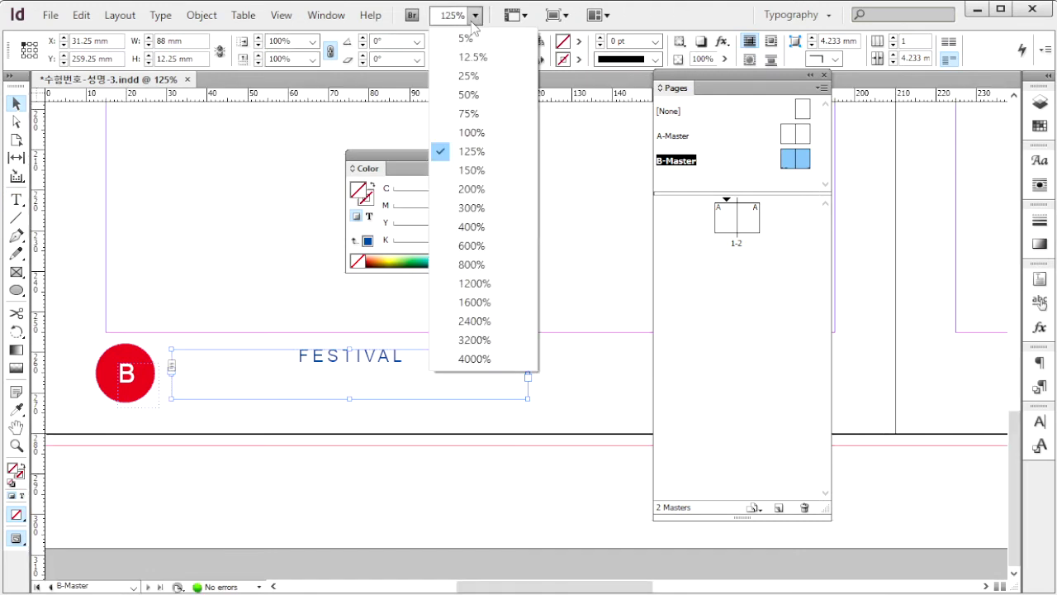
click(471, 133)
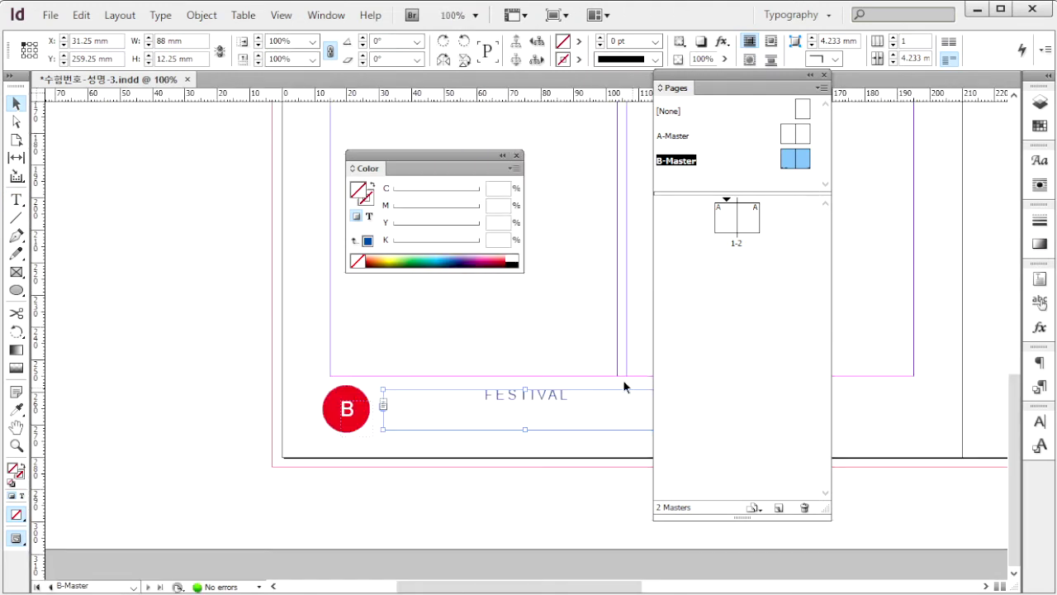
scroll(607, 354, right, 5)
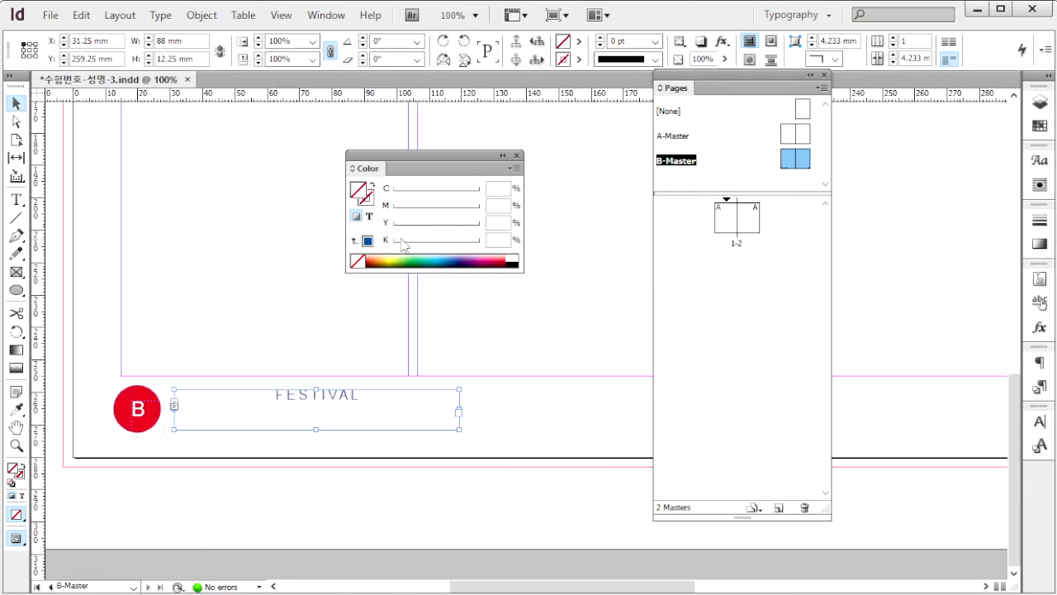
click(823, 75)
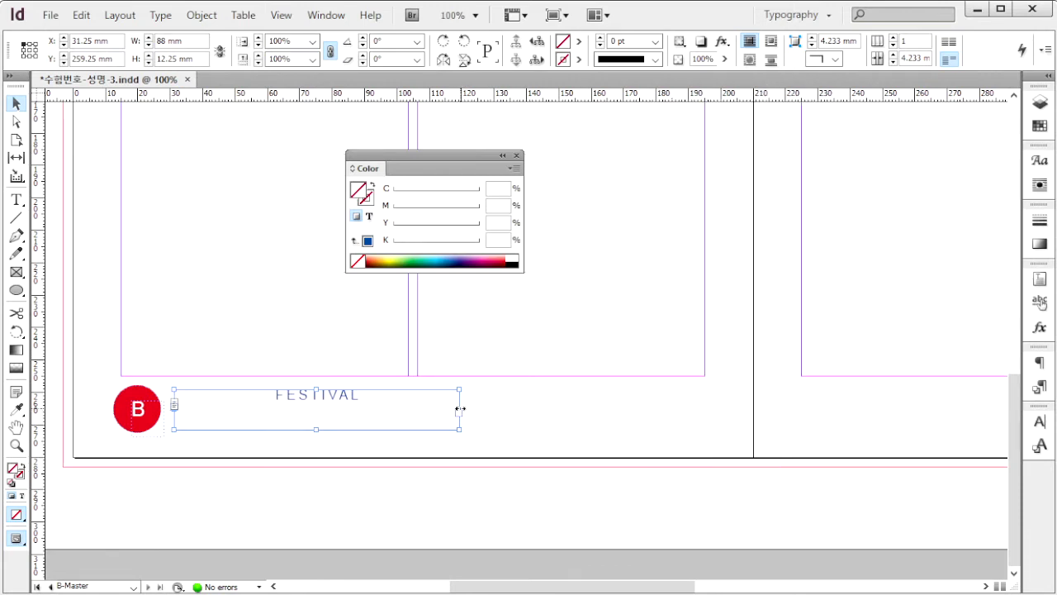
drag(460, 409, 705, 418)
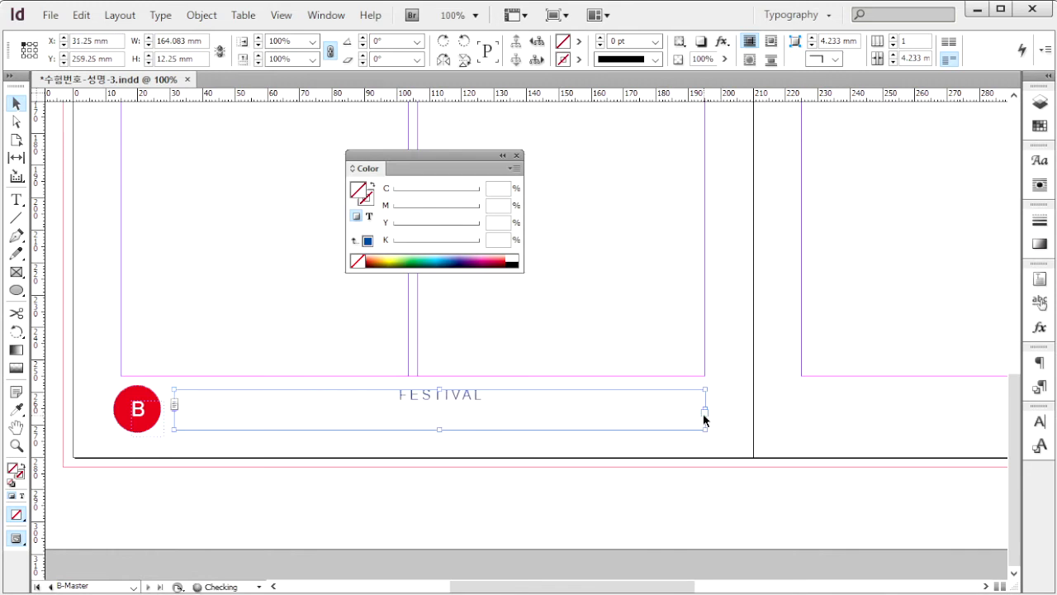
key(ctrl+shift+a)
- Duplicate the FESTIVAL frame onto B-Master's right page at X 230 mm, level with the original
click(476, 15)
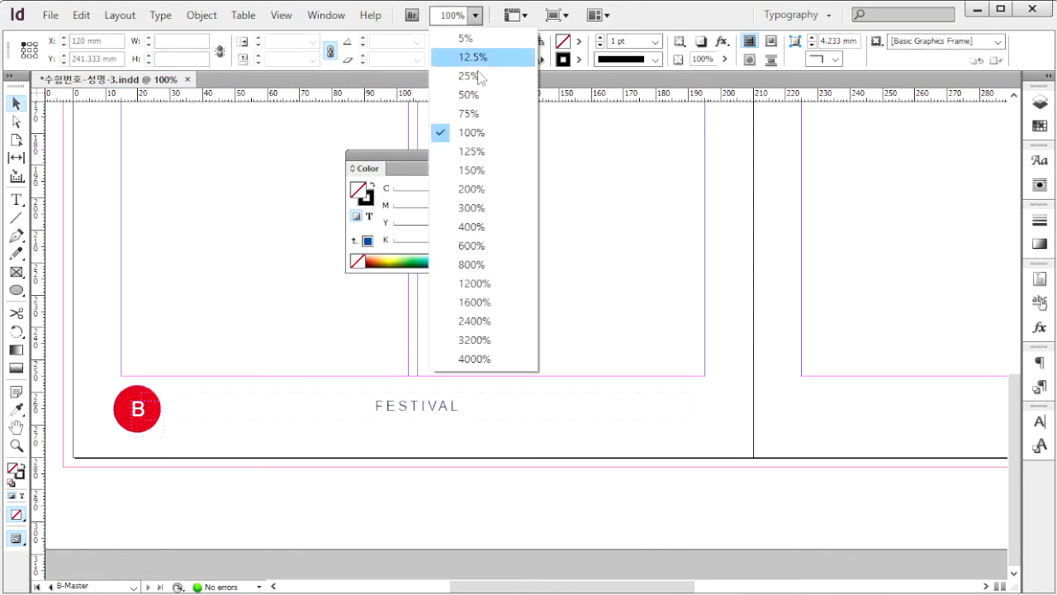
click(481, 114)
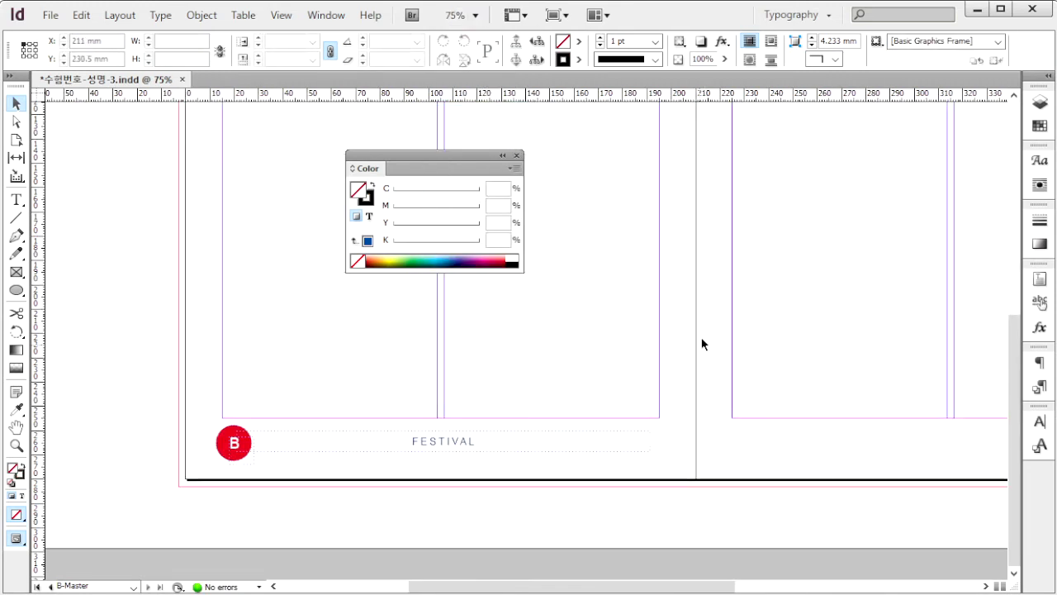
drag(701, 336, 548, 194)
click(262, 448)
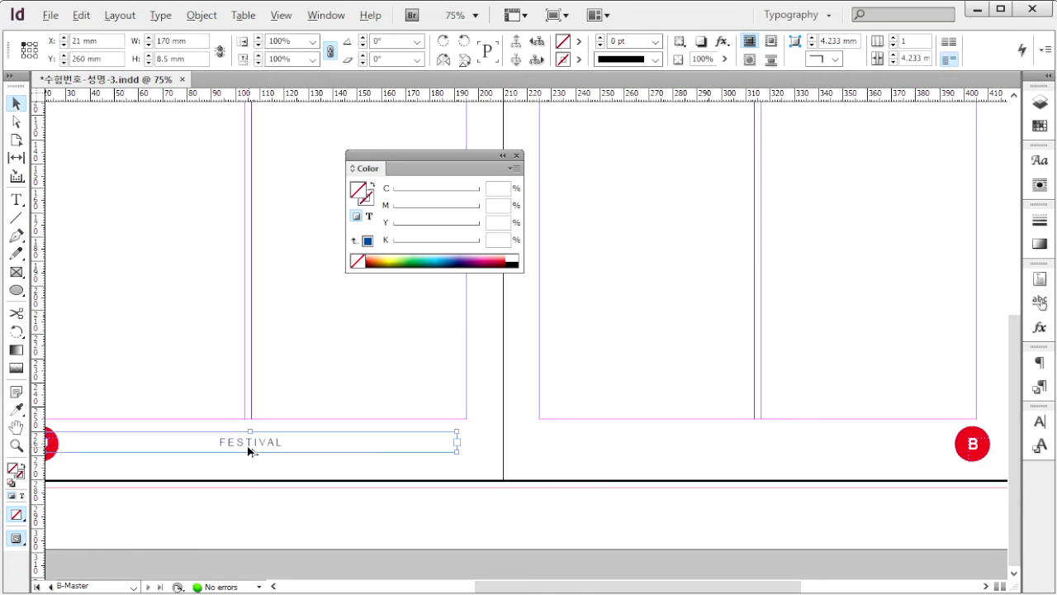
drag(250, 450, 723, 451)
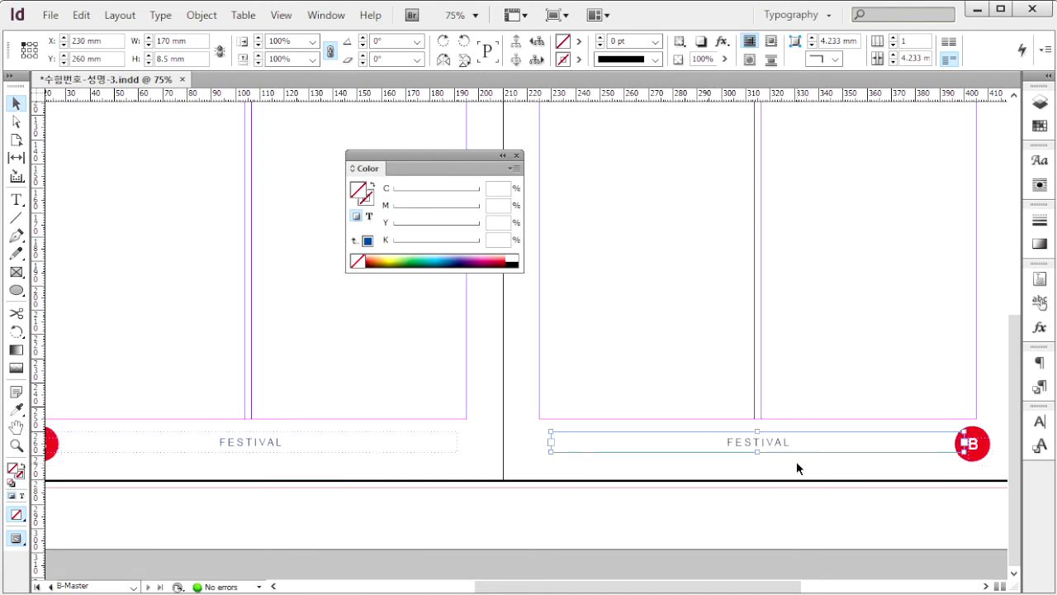
- Check the right-page footer in the reference image 1급-302.jpg and change the duplicated footer text to SUN FLOWER
key(alt+Tab)
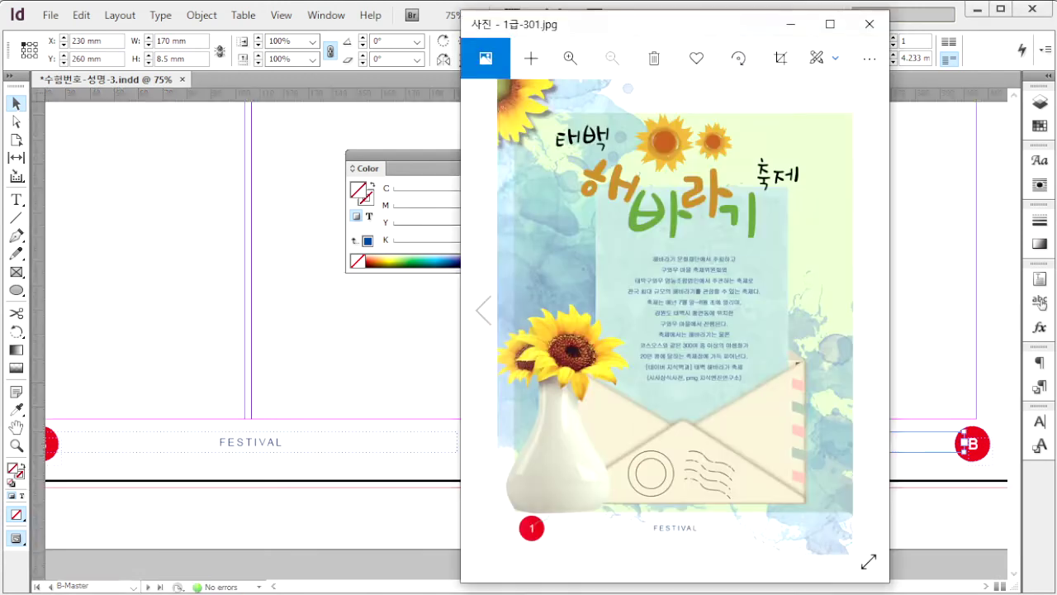
click(876, 315)
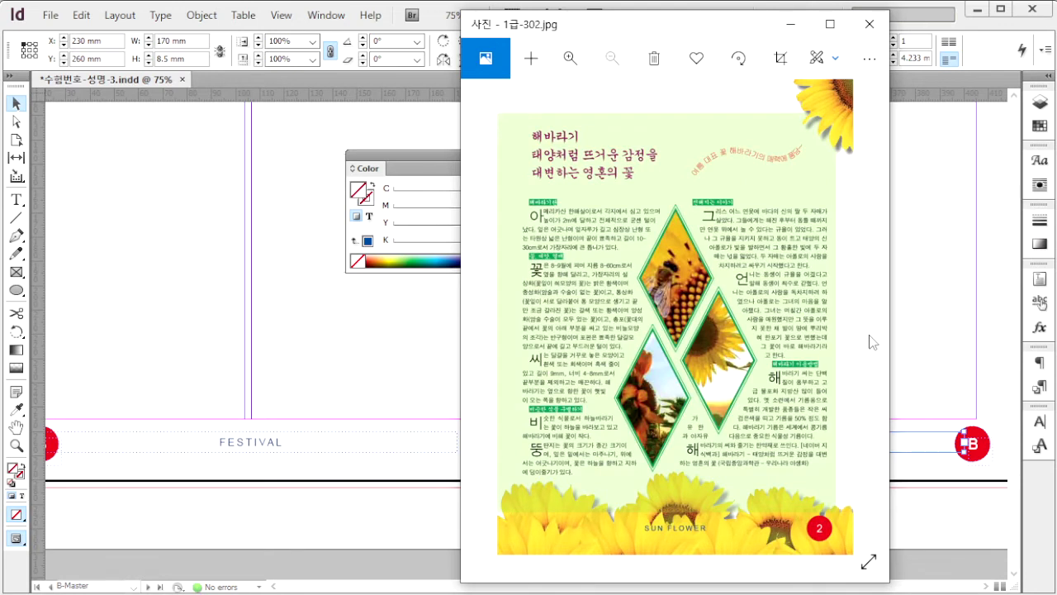
key(alt+Tab)
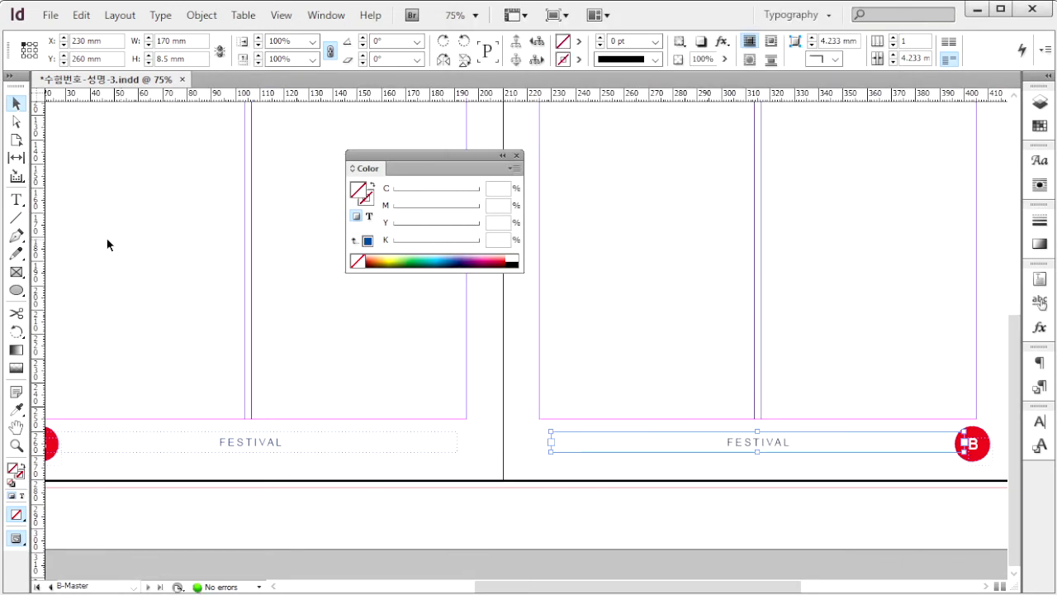
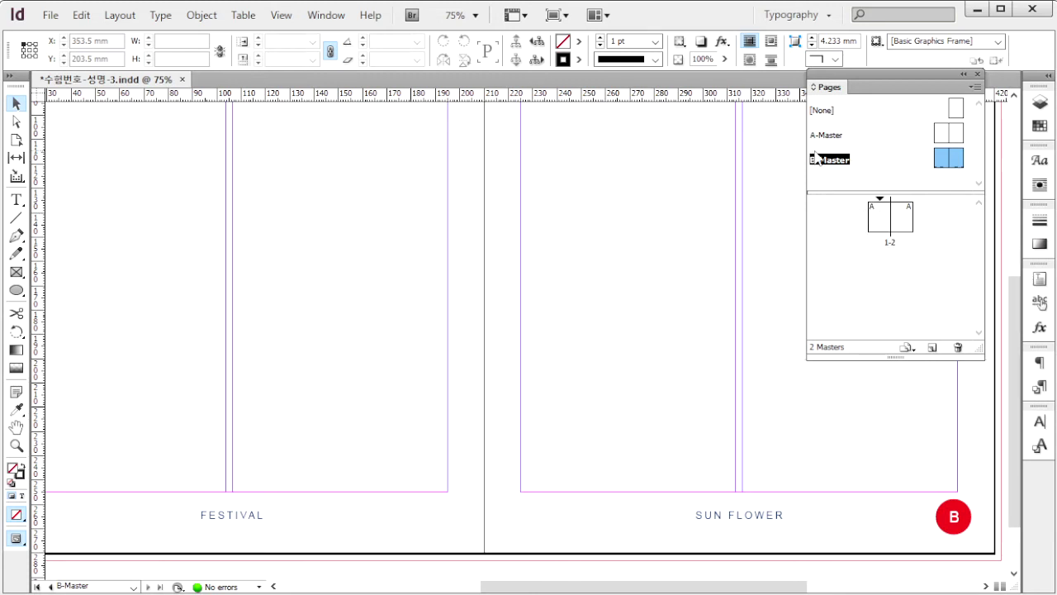
- Apply B-Master to pages 1-2 and open the spread at 50% to check both footers
drag(941, 162, 877, 218)
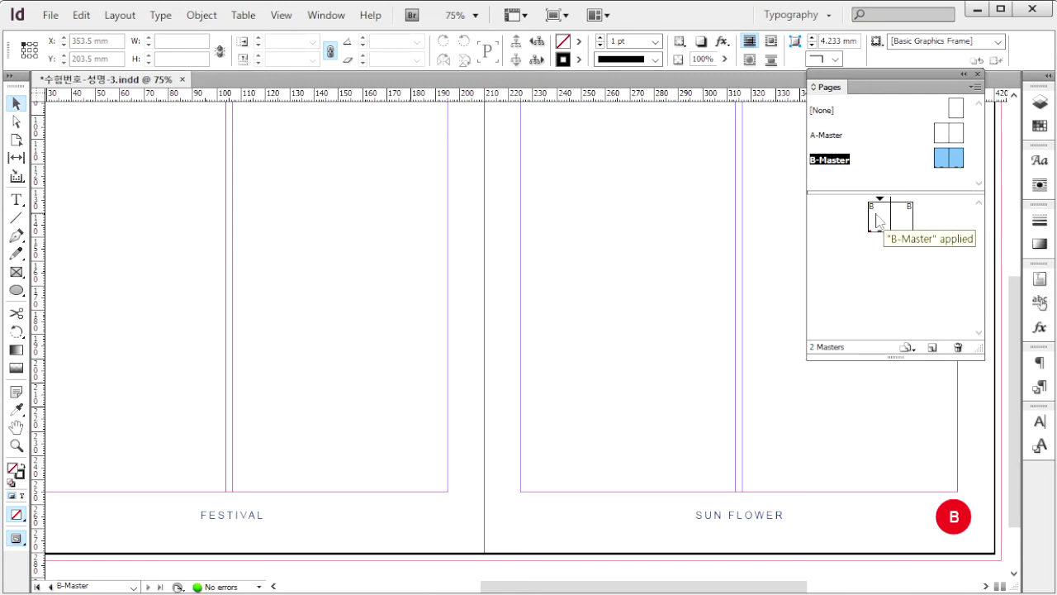
double_click(877, 220)
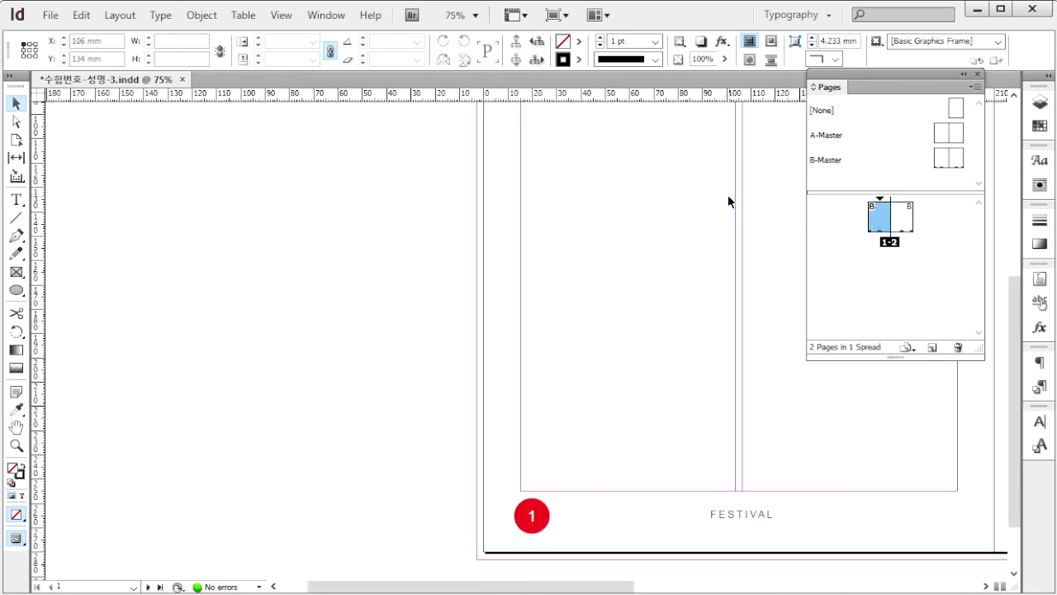
drag(728, 200, 309, 156)
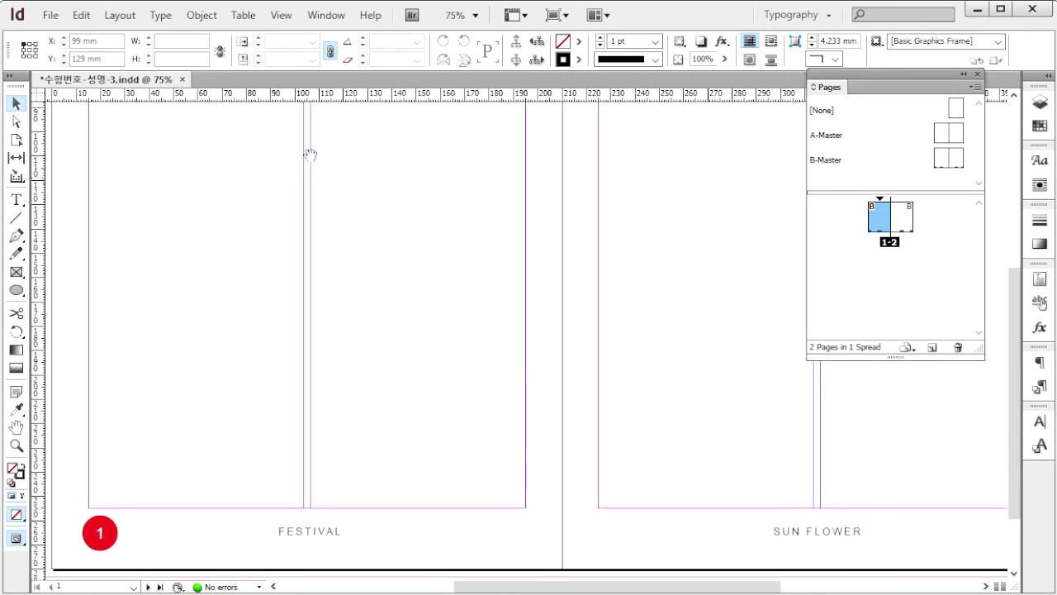
click(476, 14)
click(471, 93)
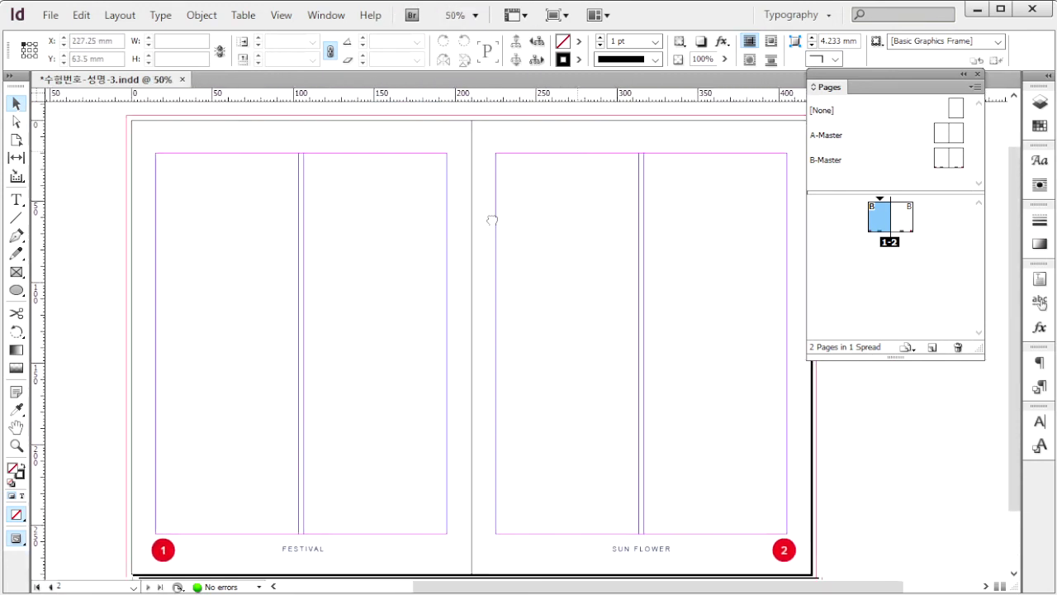
drag(492, 221, 431, 215)
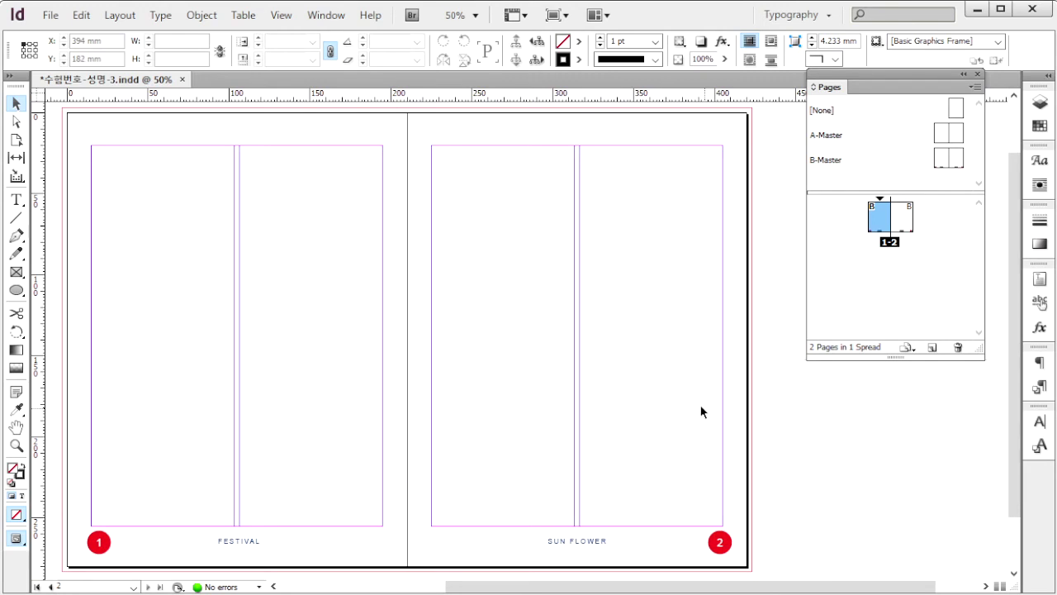
- Place the envelope image 1급-17.psd on page 1 at about 155 × 200.5 mm, ending at the right and bottom margins
key(alt+Tab)
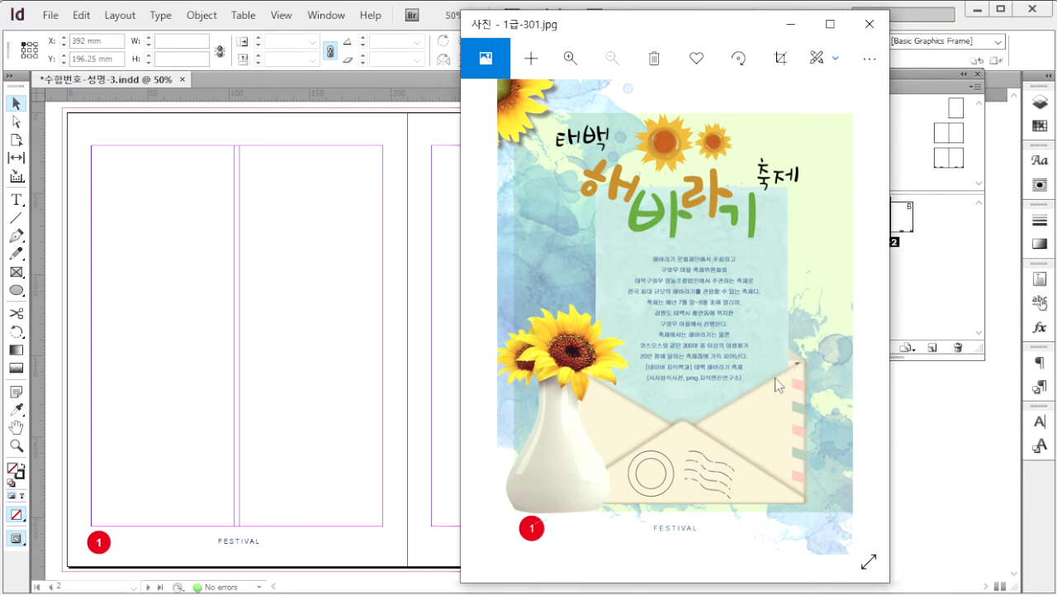
click(938, 418)
click(215, 281)
key(ctrl+d)
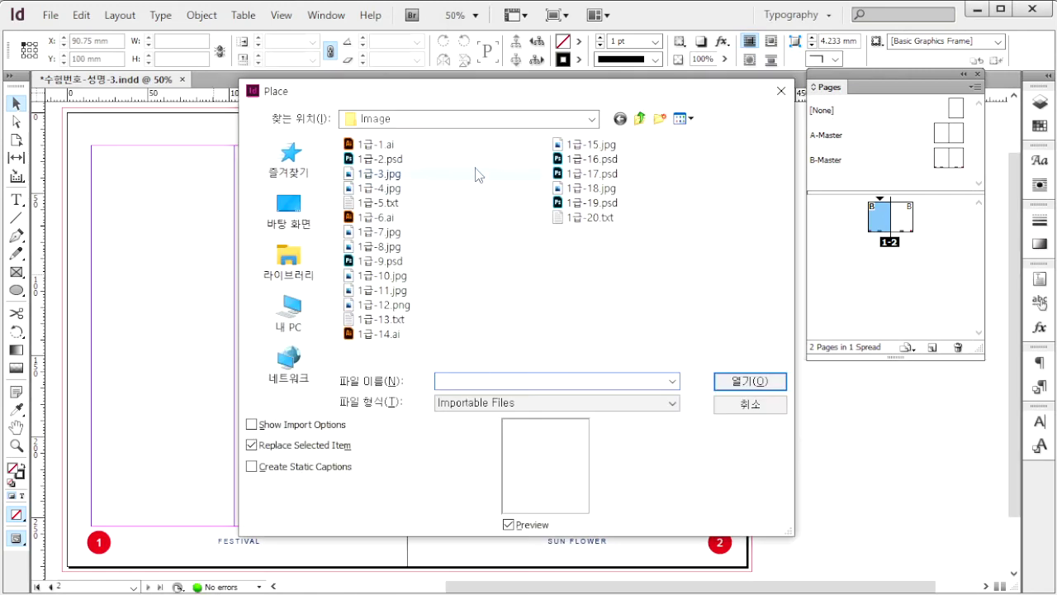
click(602, 174)
click(752, 382)
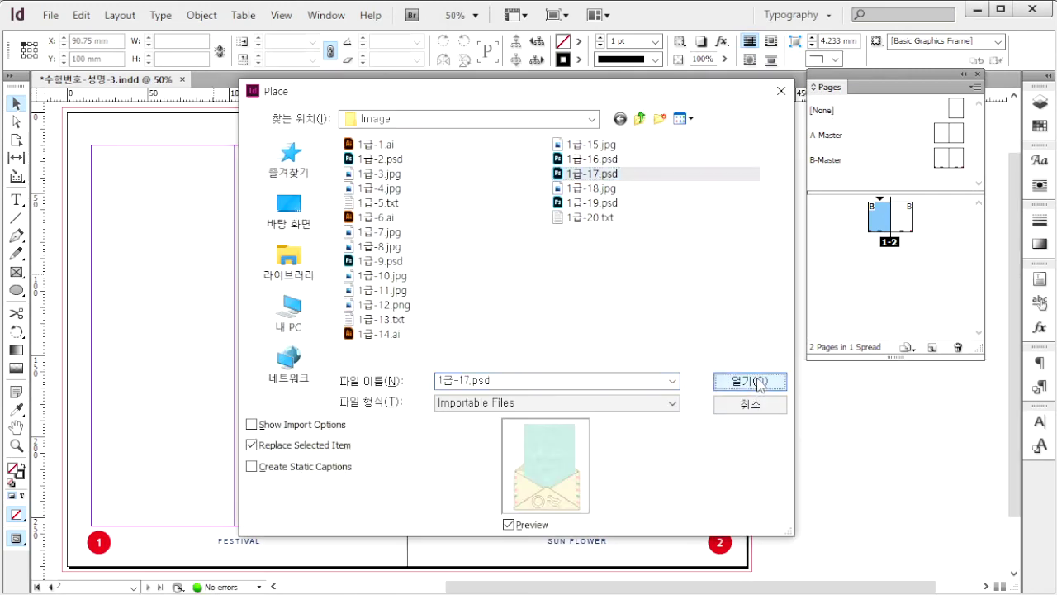
drag(132, 201, 383, 525)
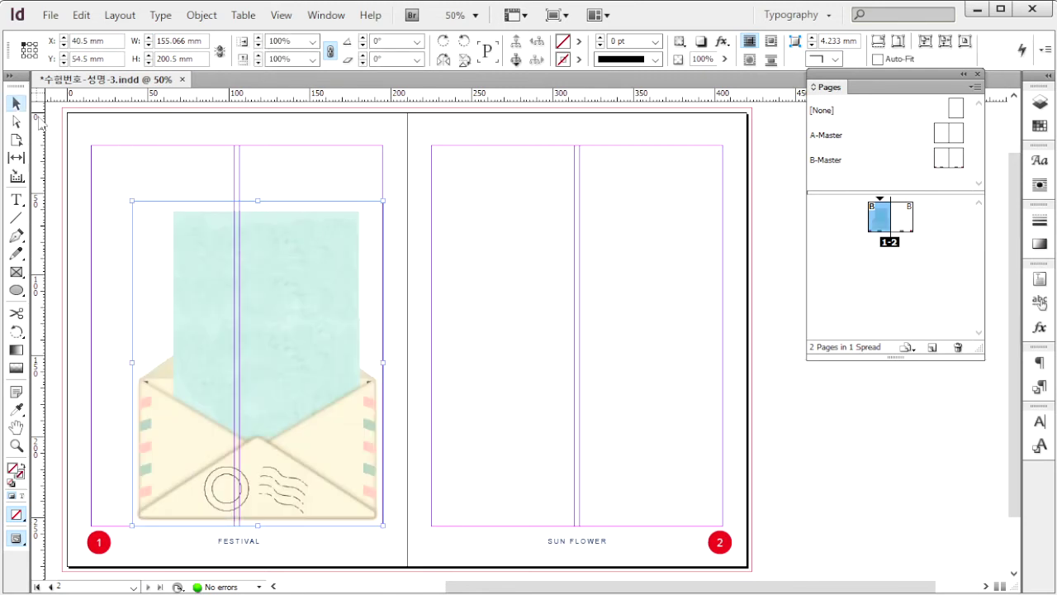
- Place the vase image 1급-16.psd at page 1's lower left, about 93 × 127 mm, starting at the left bleed edge
click(96, 141)
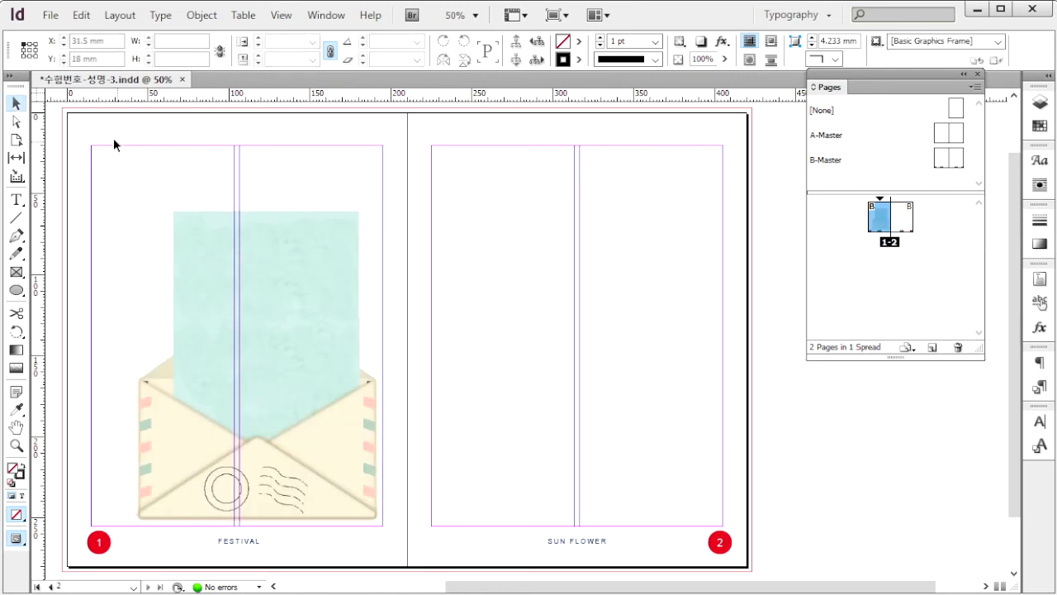
key(ctrl+d)
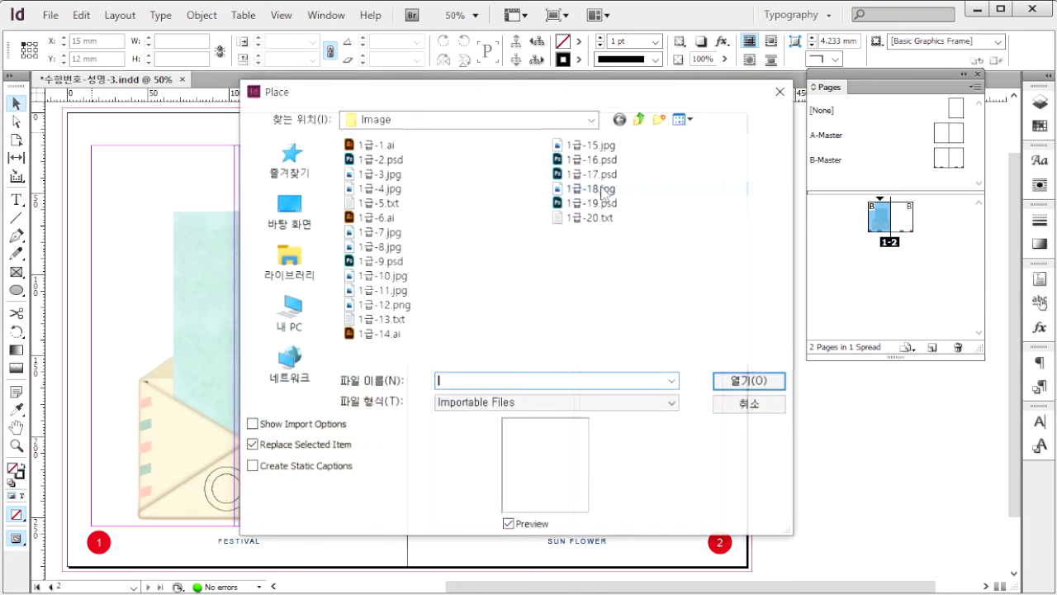
click(592, 159)
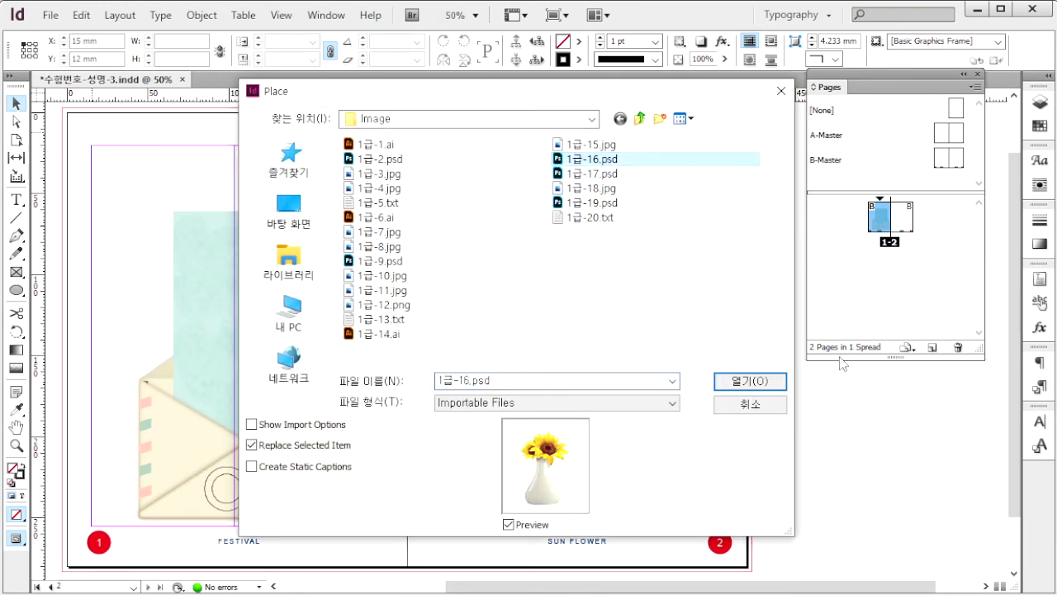
click(768, 382)
drag(63, 313, 212, 519)
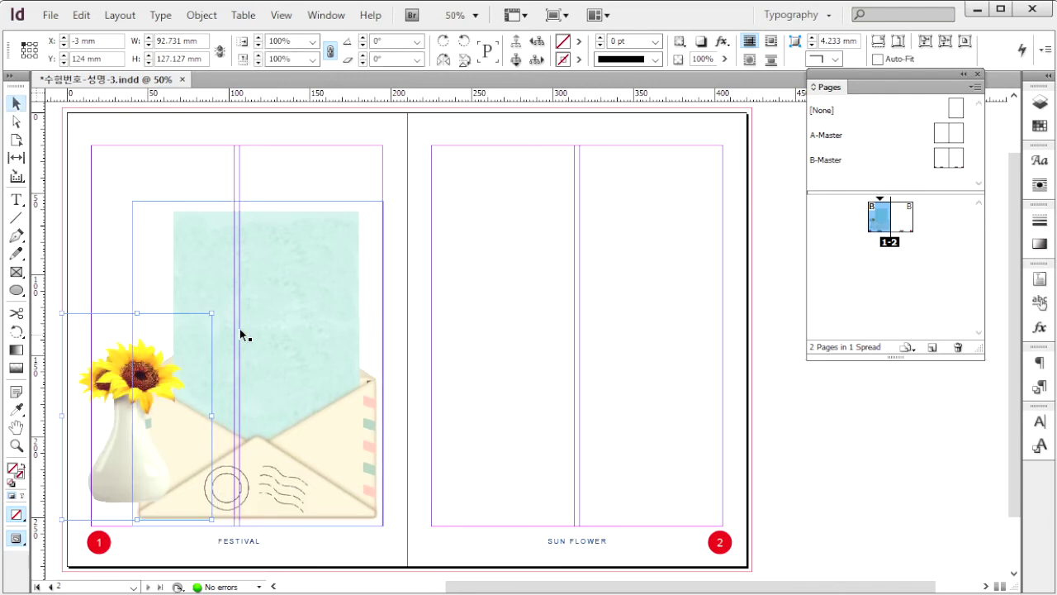
- Place the title artwork 1급-14.ai across the top of page 1, above and slightly overlapping the envelope's letter
click(130, 125)
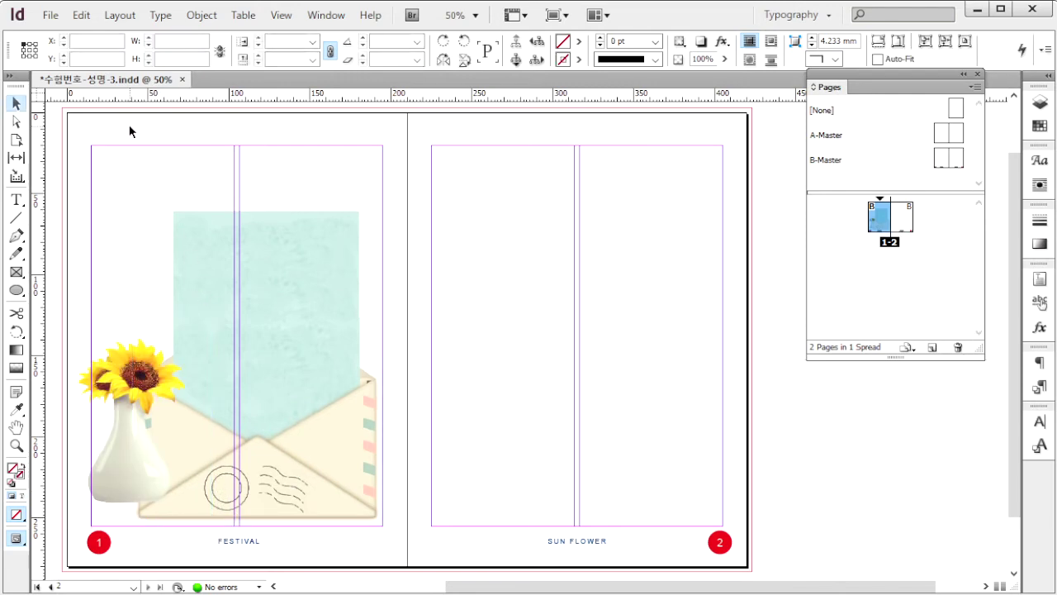
key(ctrl+d)
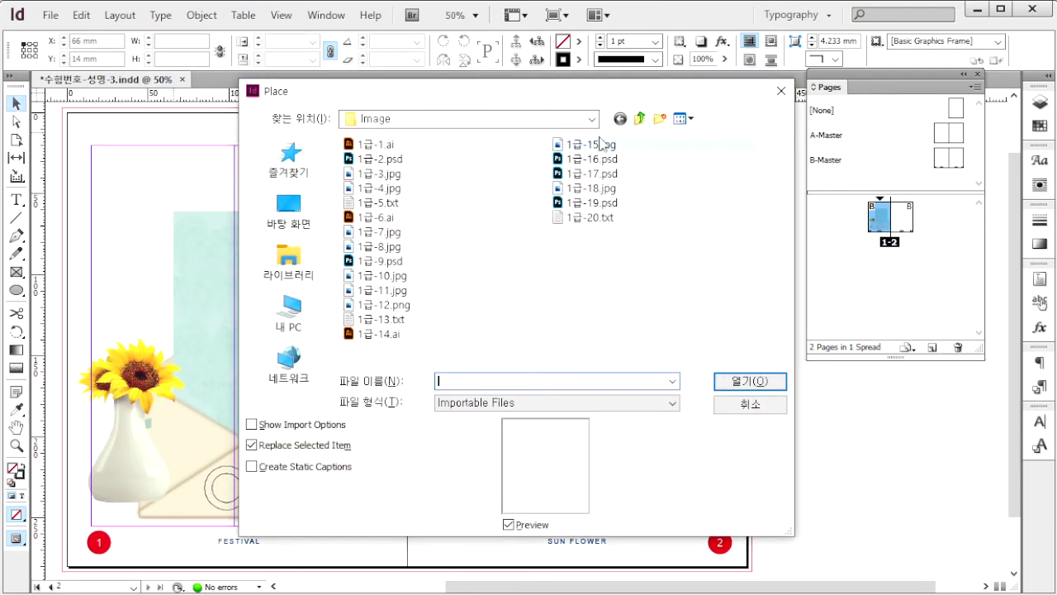
click(378, 333)
click(747, 379)
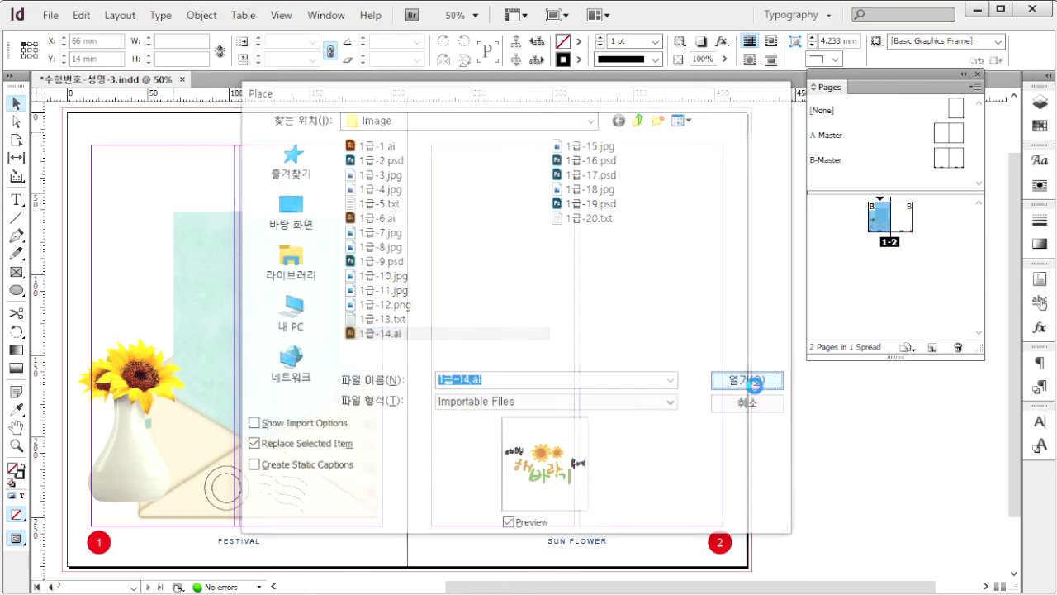
drag(112, 120, 355, 240)
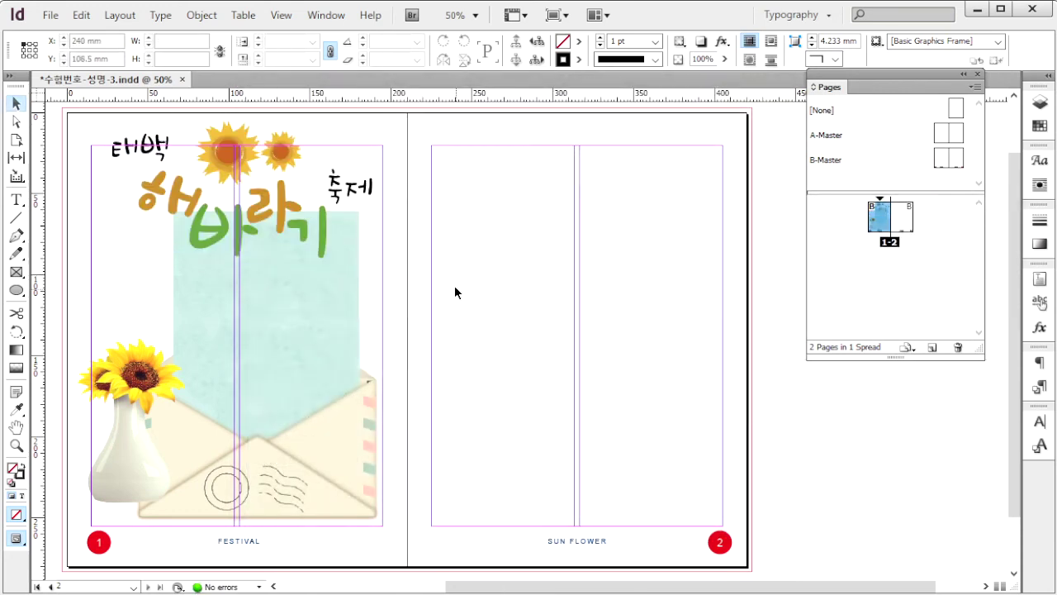
- Place 1급-15.jpg from page 1's upper-left bleed corner at about 213 × 140.5 mm and duplicate it alongside onto page 2
key(ctrl+d)
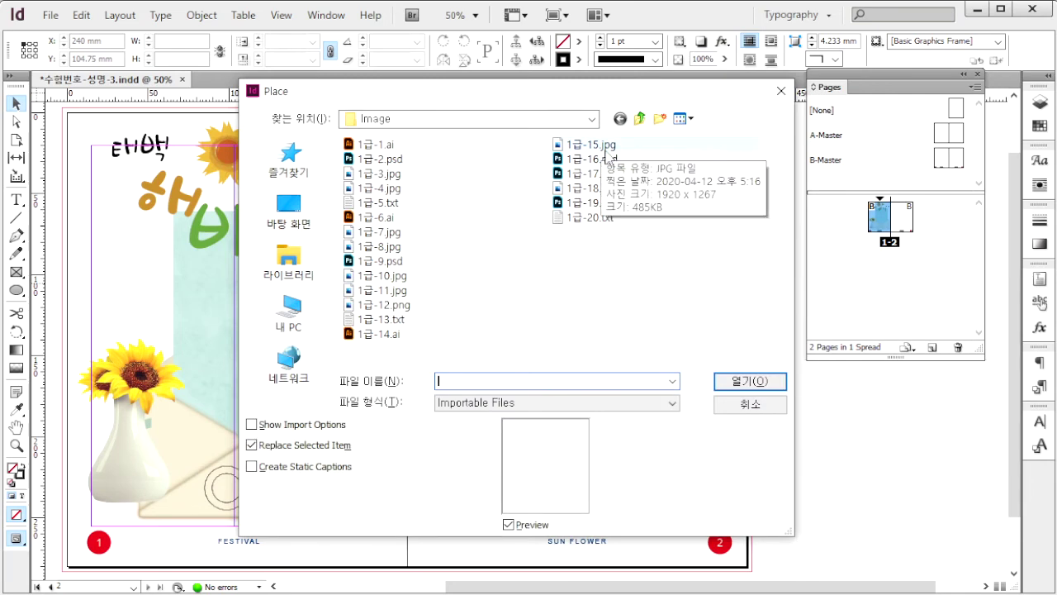
click(591, 144)
click(740, 381)
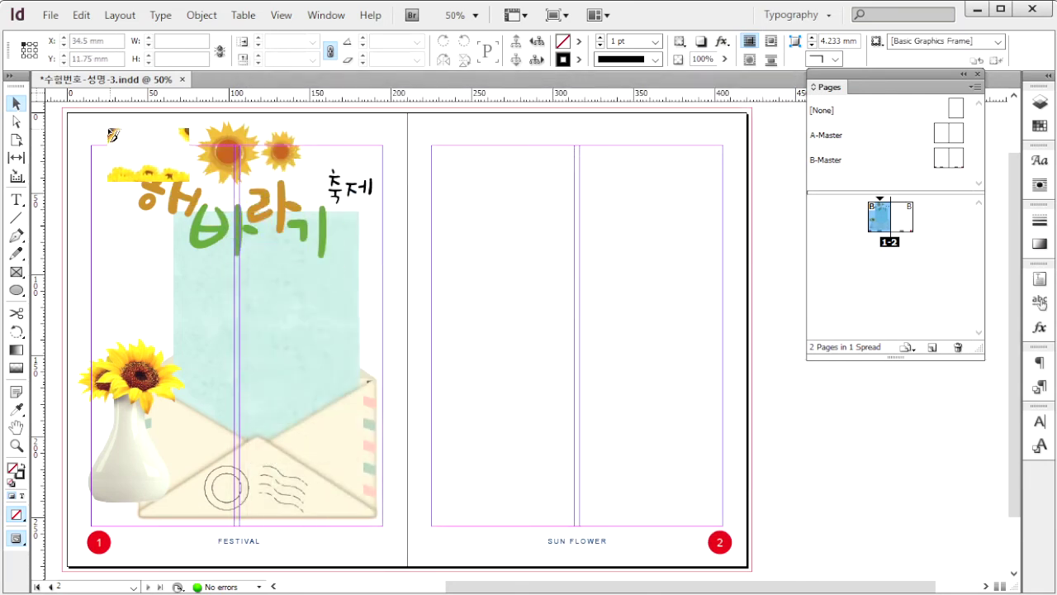
drag(61, 106, 410, 351)
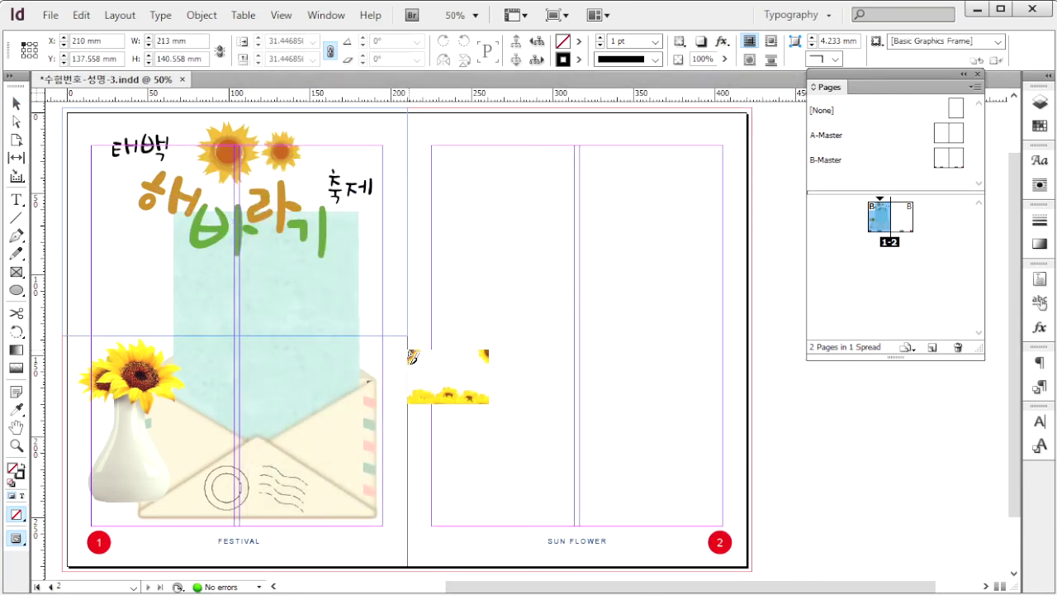
drag(74, 140, 422, 158)
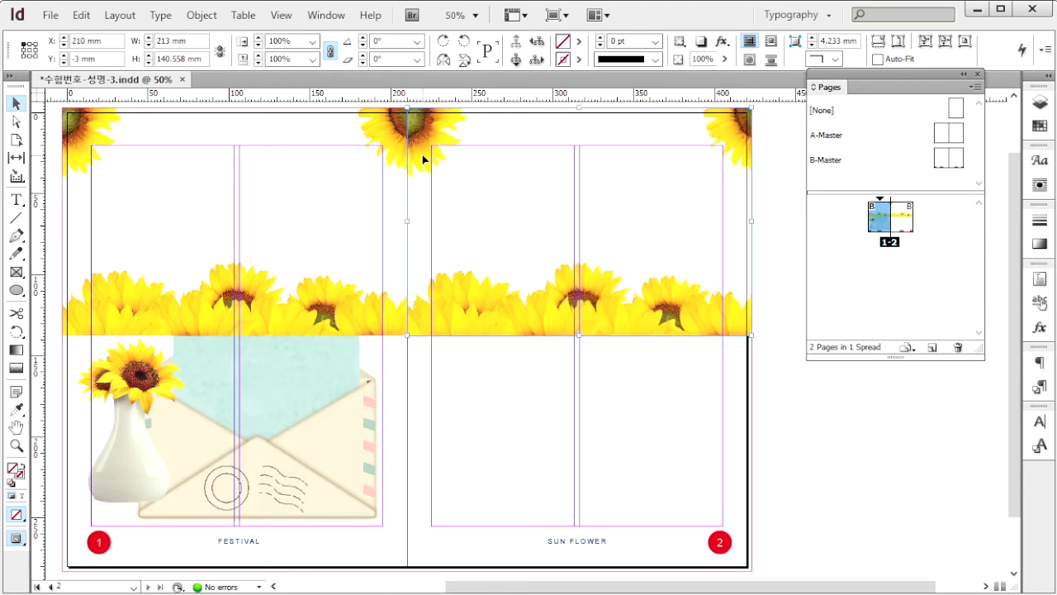
- Crop page 1's sunflower image to its upper-left flower, about 42 × 49 mm, and duplicate page 2's image directly below itself
click(404, 329)
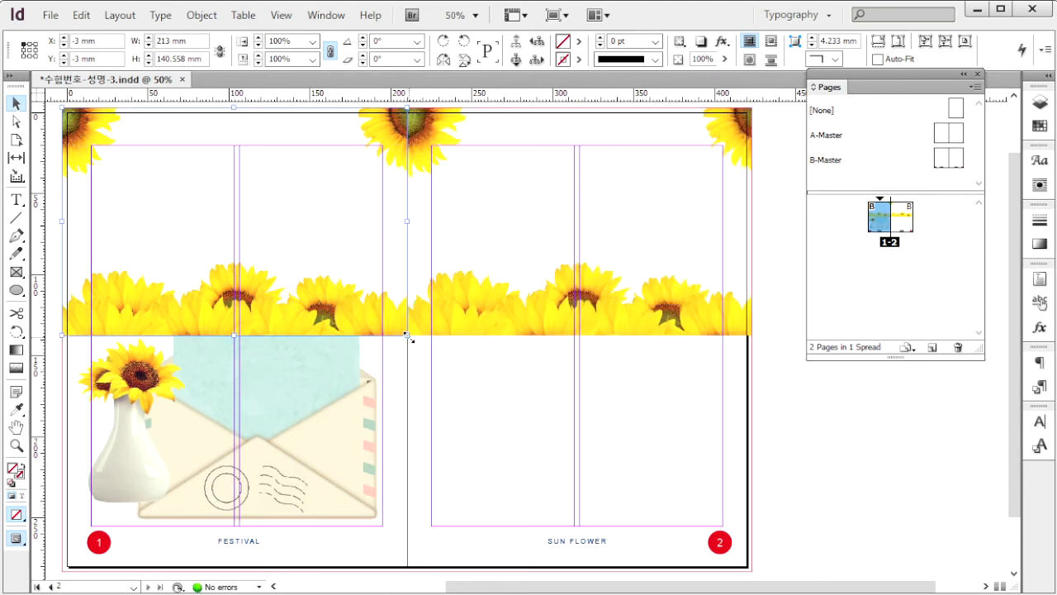
drag(406, 336, 131, 187)
click(676, 233)
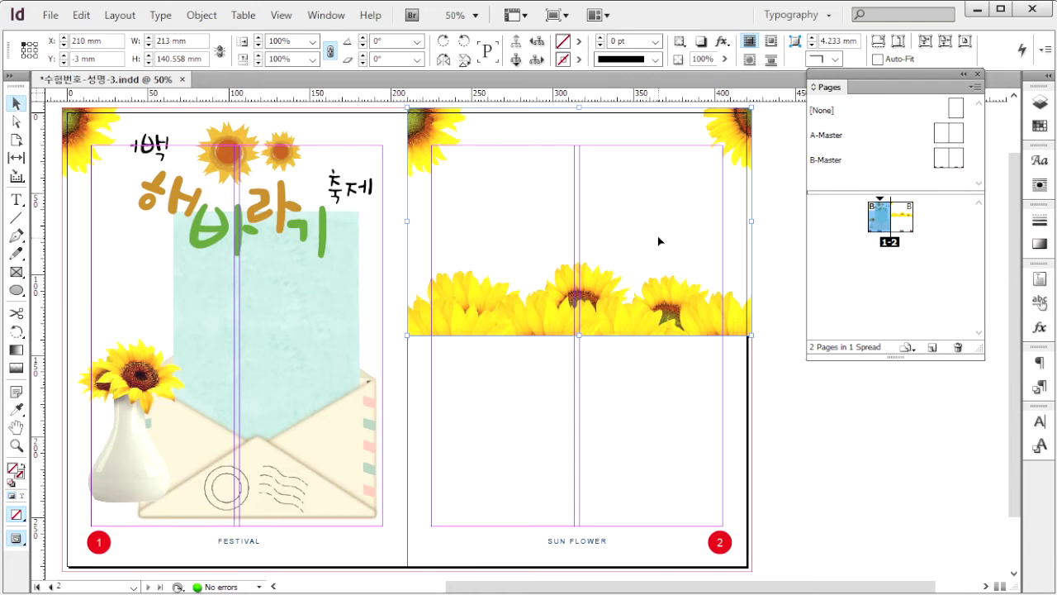
drag(674, 234, 689, 453)
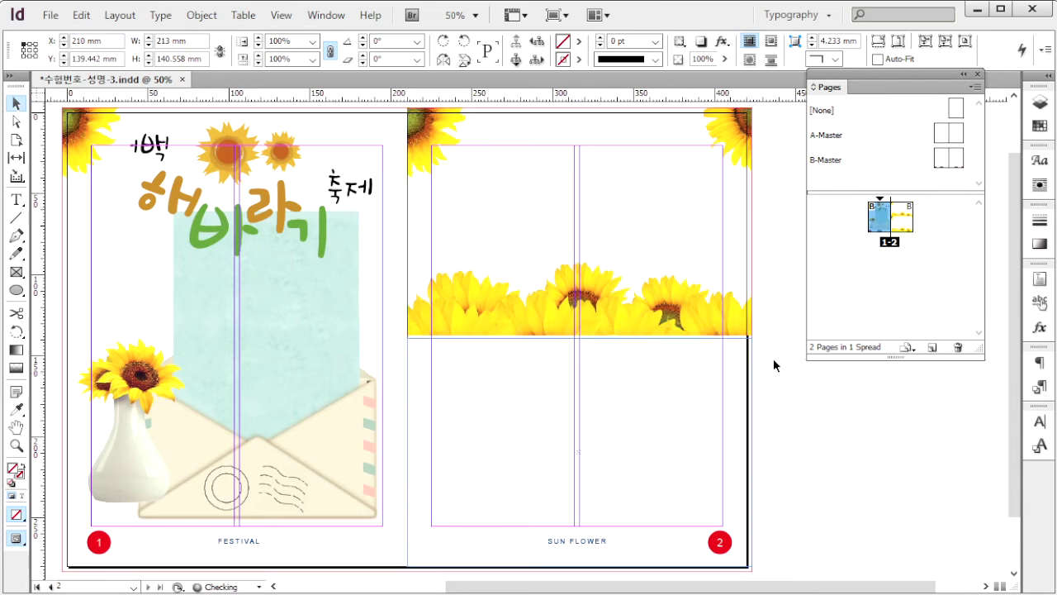
- Crop page 2's upper sunflower image to its upper-right flower, about 36 × 43 mm, and the lower copy to a 213 × 50 mm bottom strip
click(632, 182)
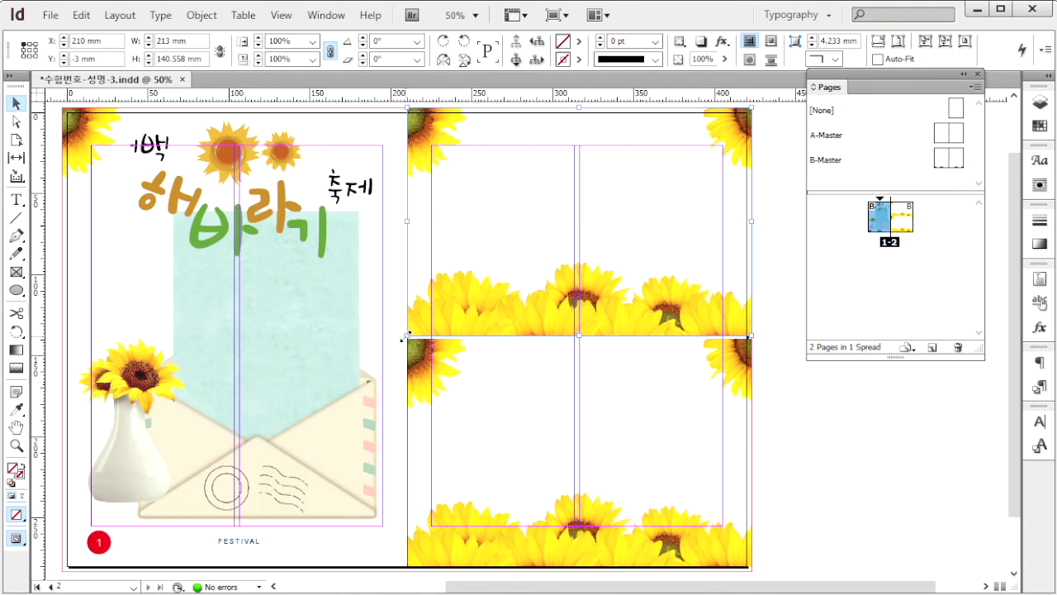
drag(752, 108, 685, 170)
drag(691, 183, 693, 177)
click(658, 406)
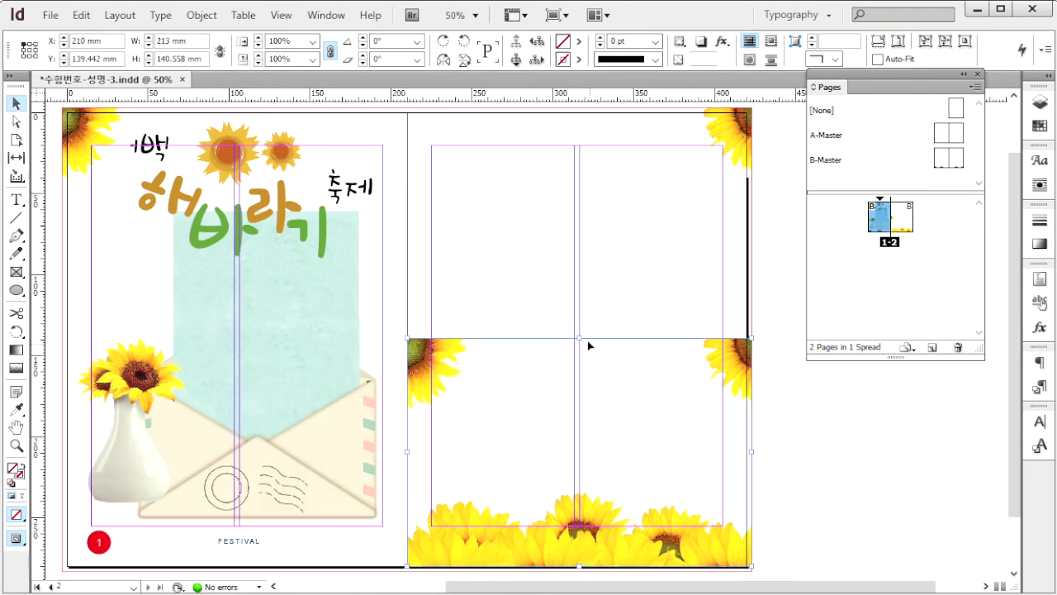
drag(578, 339, 577, 486)
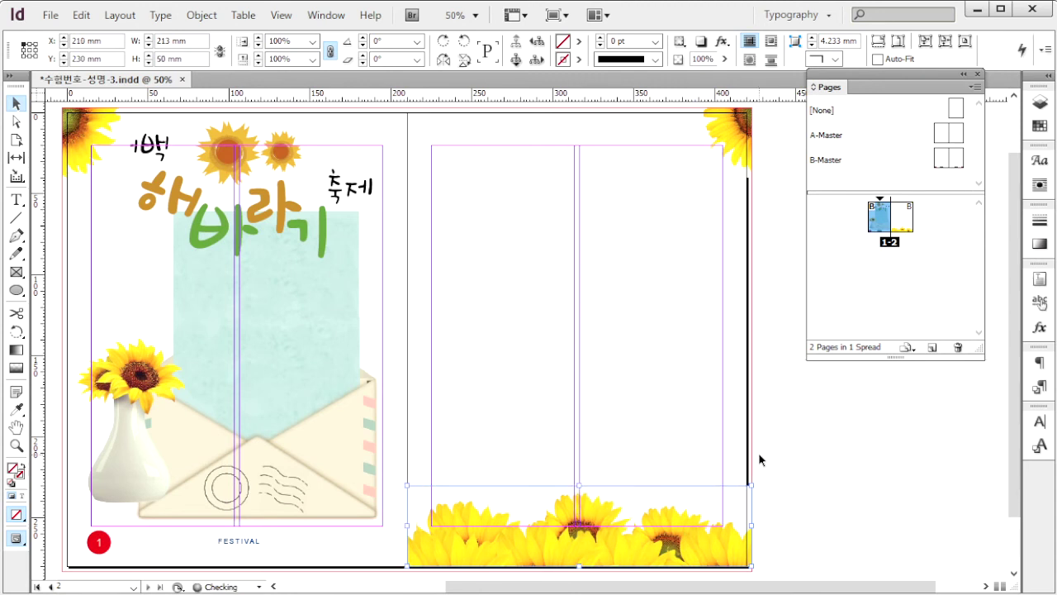
- Apply a Photoshop Path clipping path using path 1 to the corner sunflower on page 1
click(98, 138)
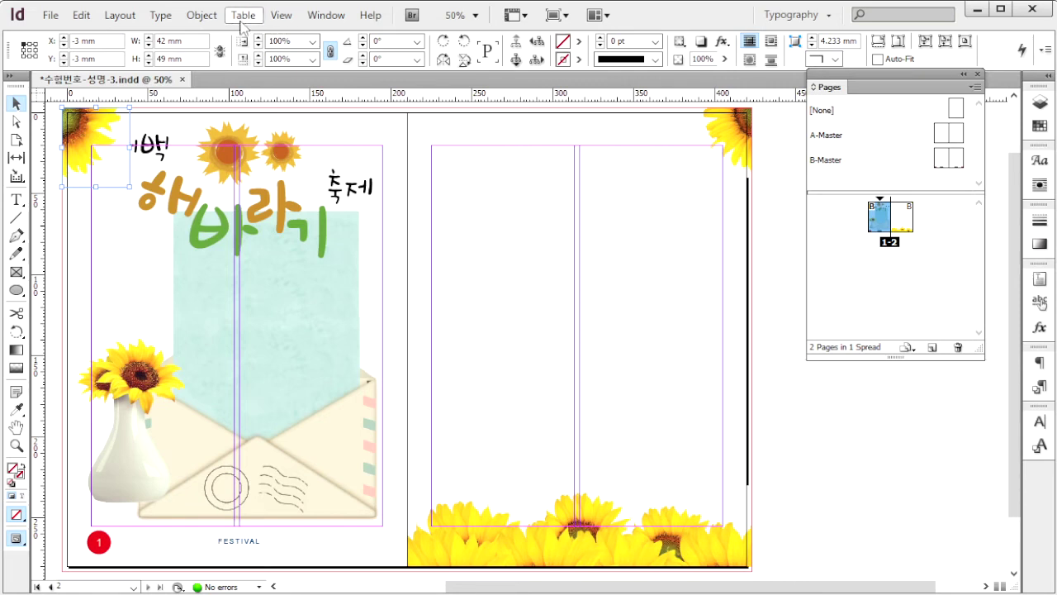
click(203, 16)
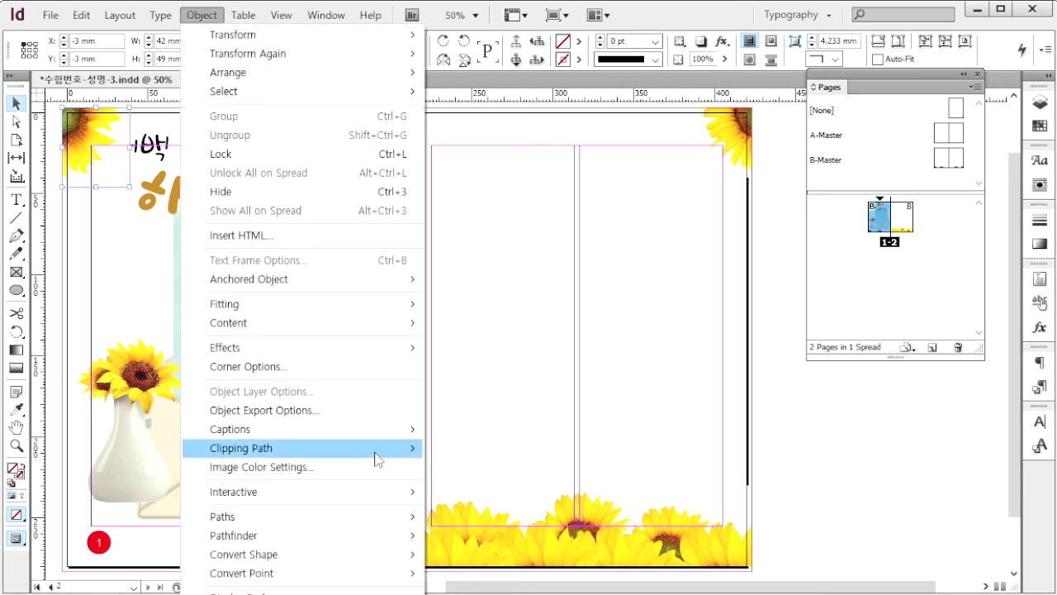
mouse_move(375, 448)
click(467, 447)
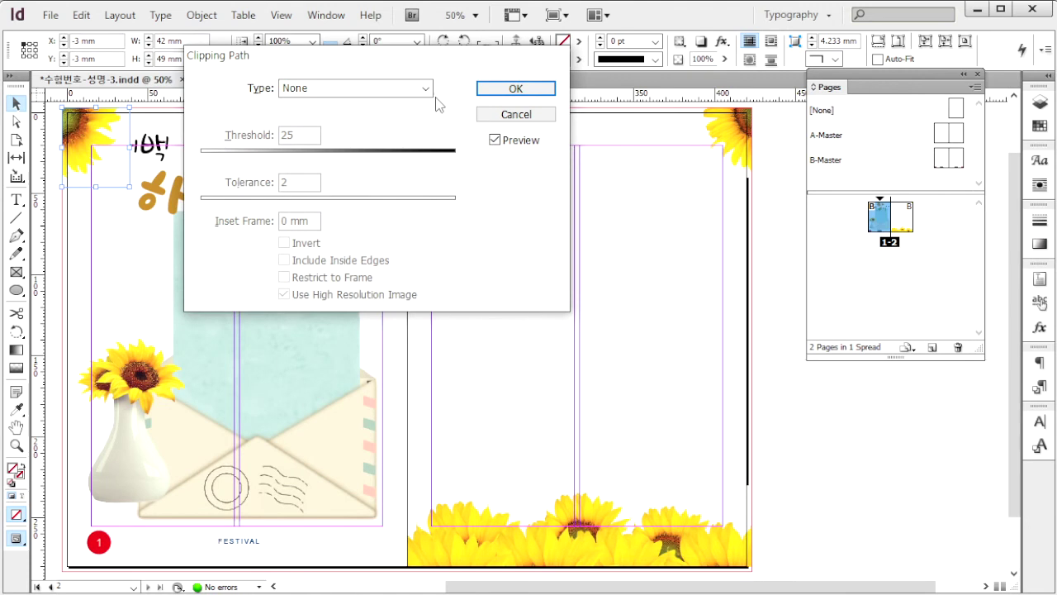
click(413, 92)
click(368, 142)
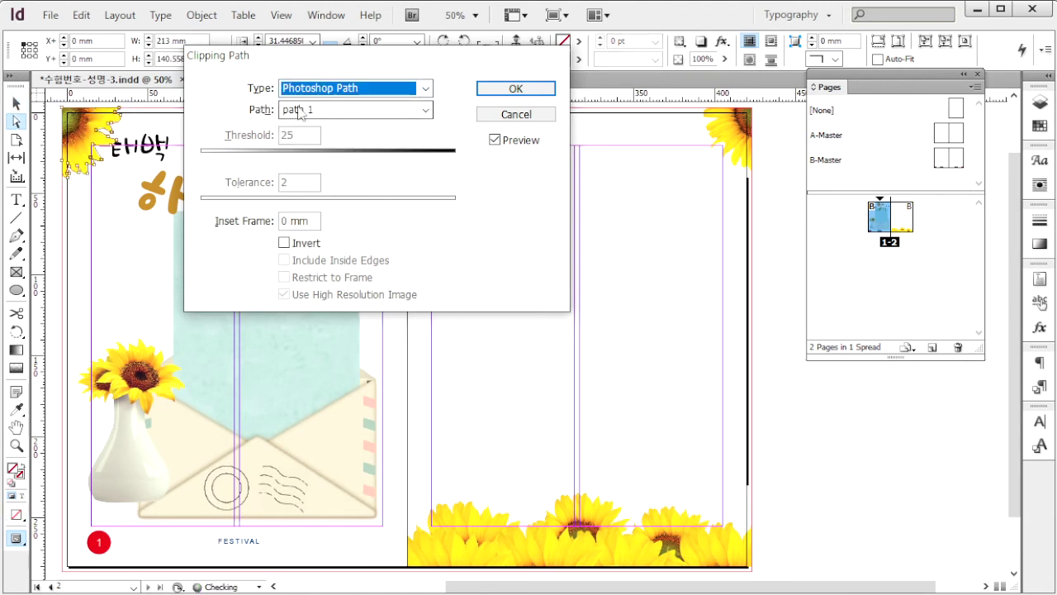
click(515, 88)
key(v)
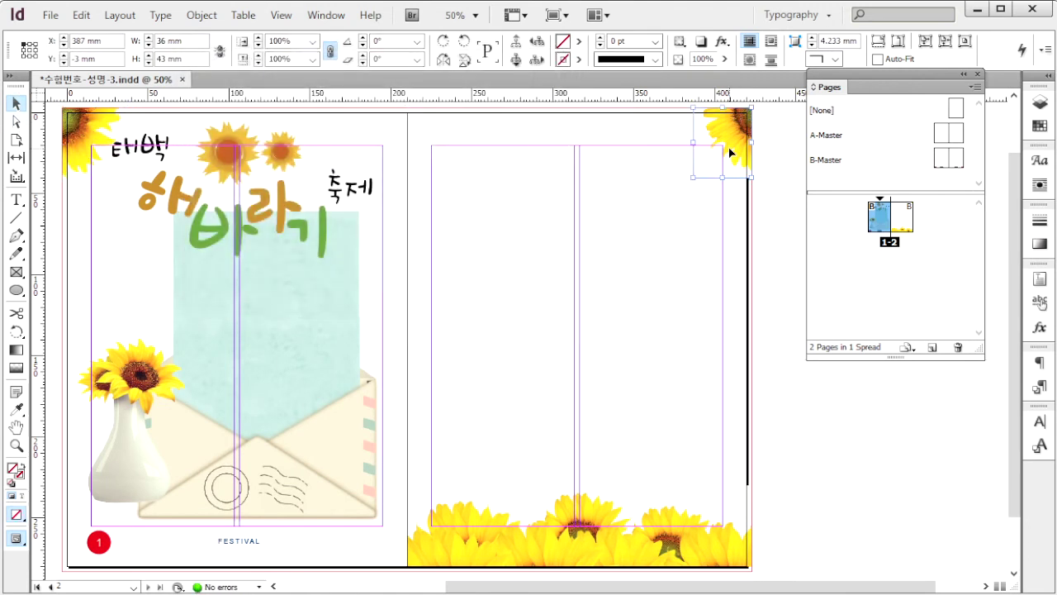
- Apply a Photoshop Path clipping path using path 2 to the sunflower in page 2's upper-right corner
click(730, 152)
click(201, 15)
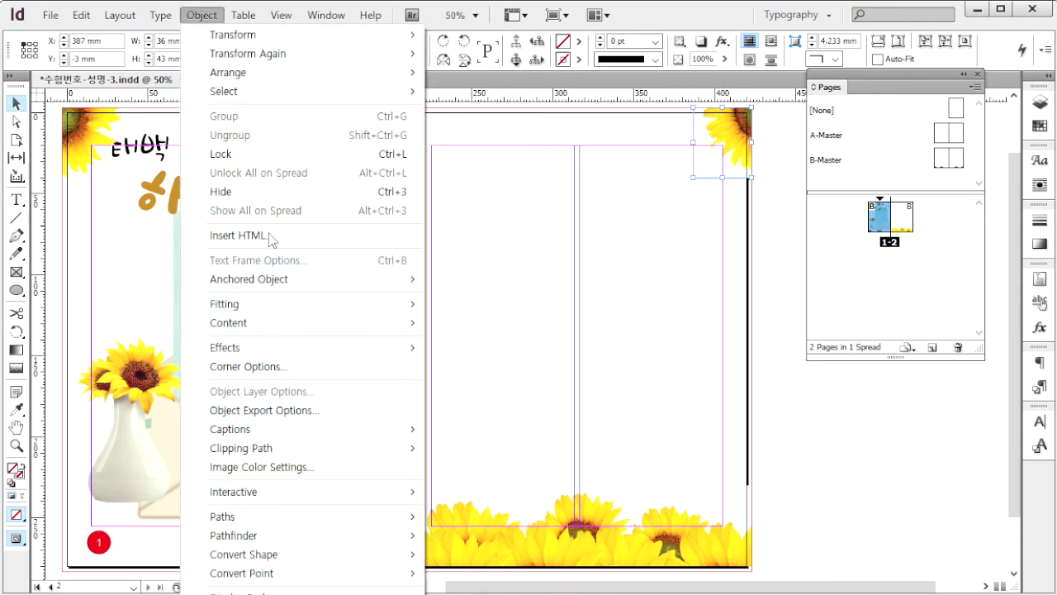
mouse_move(369, 447)
click(476, 450)
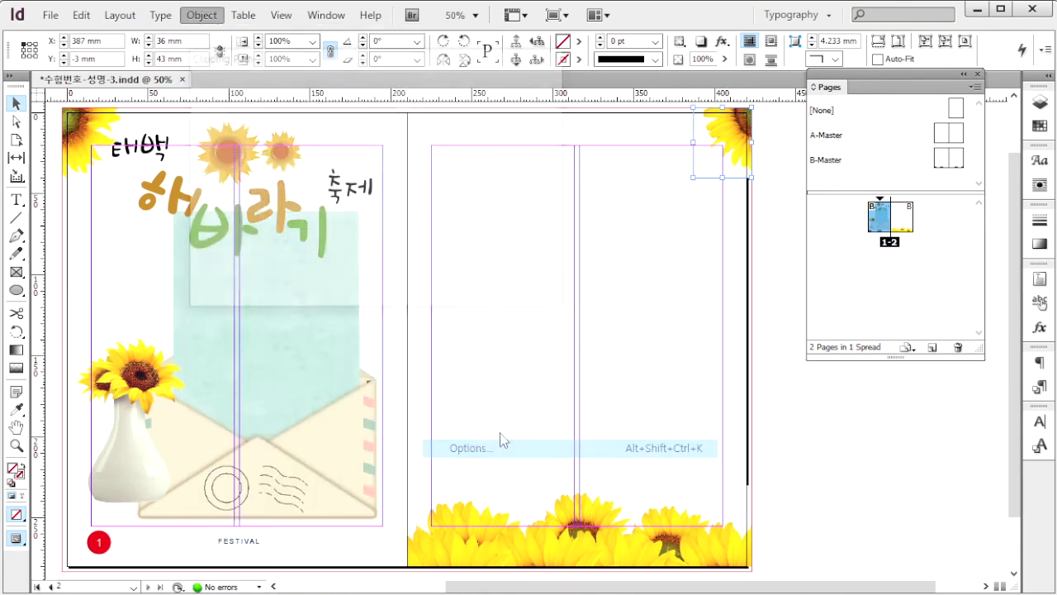
click(421, 88)
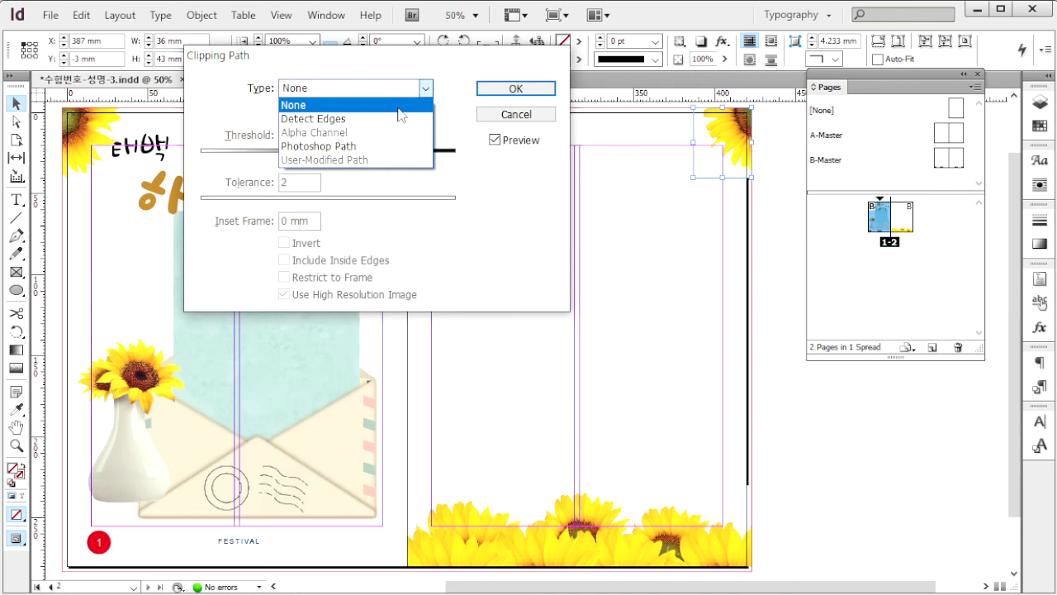
click(371, 146)
click(355, 109)
click(320, 140)
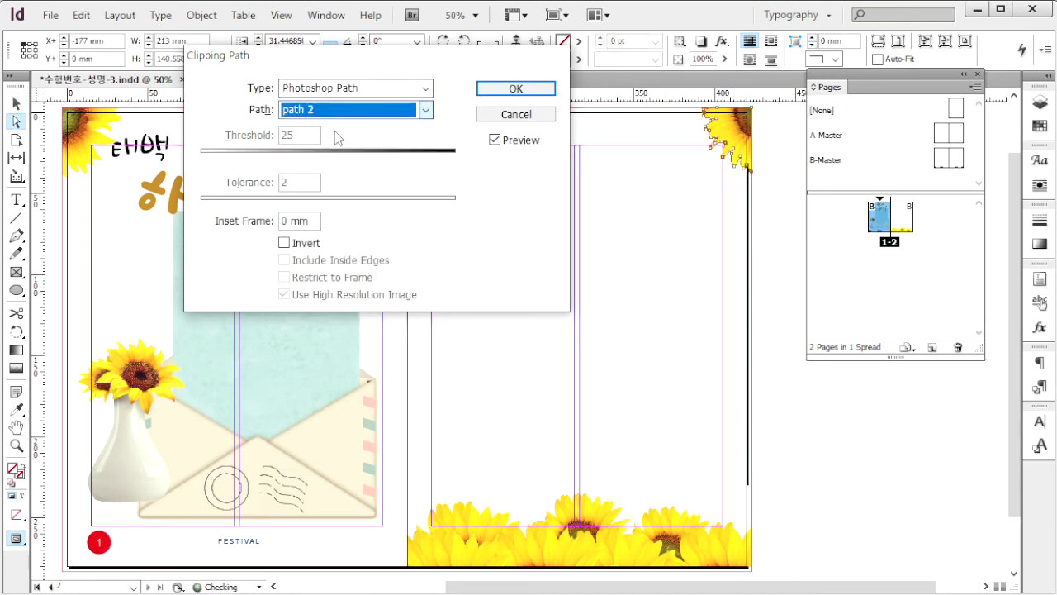
click(515, 89)
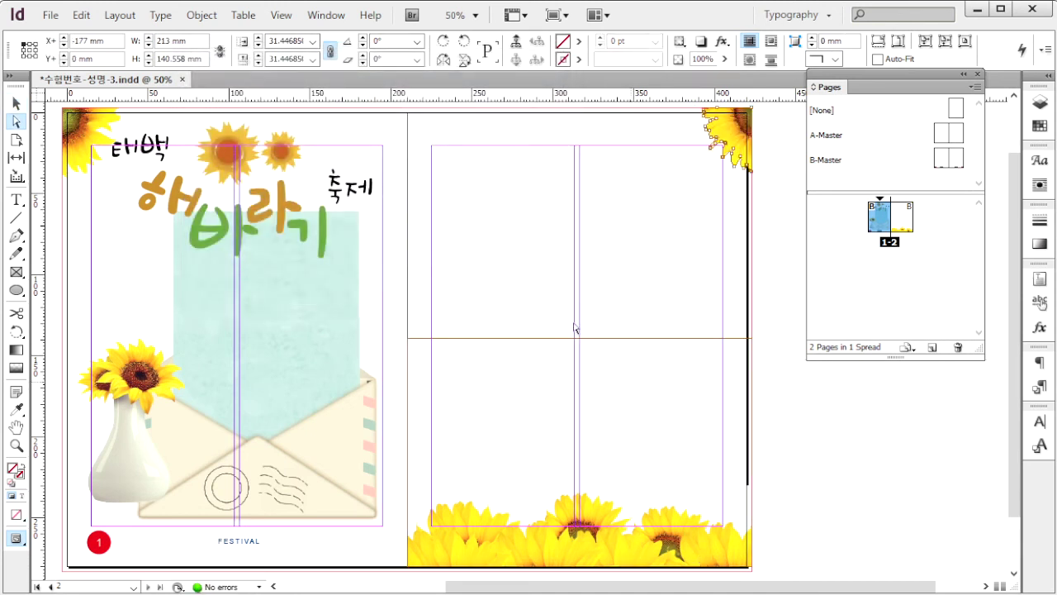
click(16, 103)
click(642, 375)
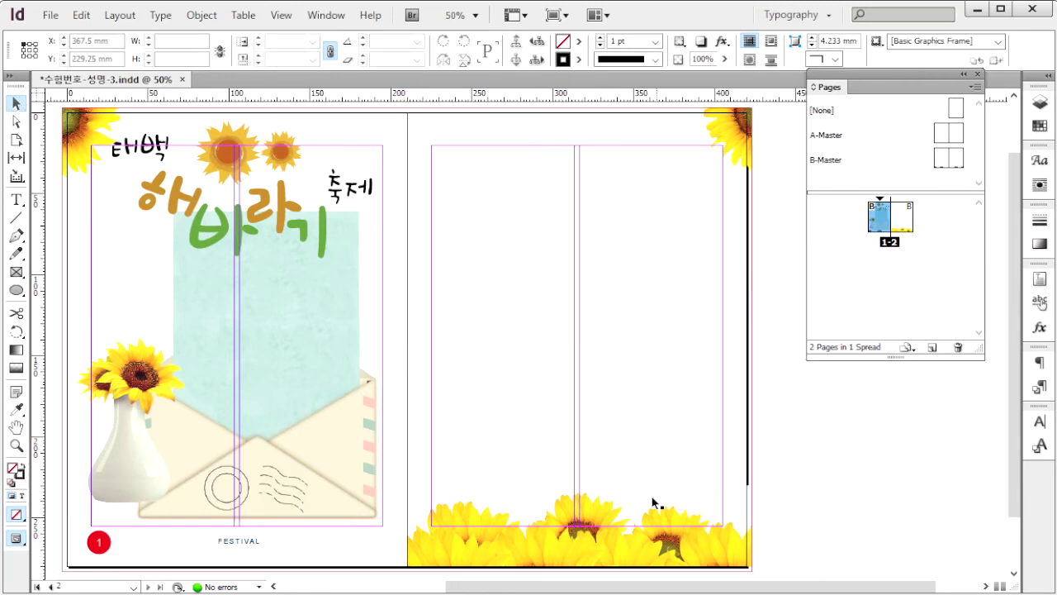
- Apply a Photoshop Path clipping path using path 3 to the sunflower strip at the bottom of page 2
click(653, 502)
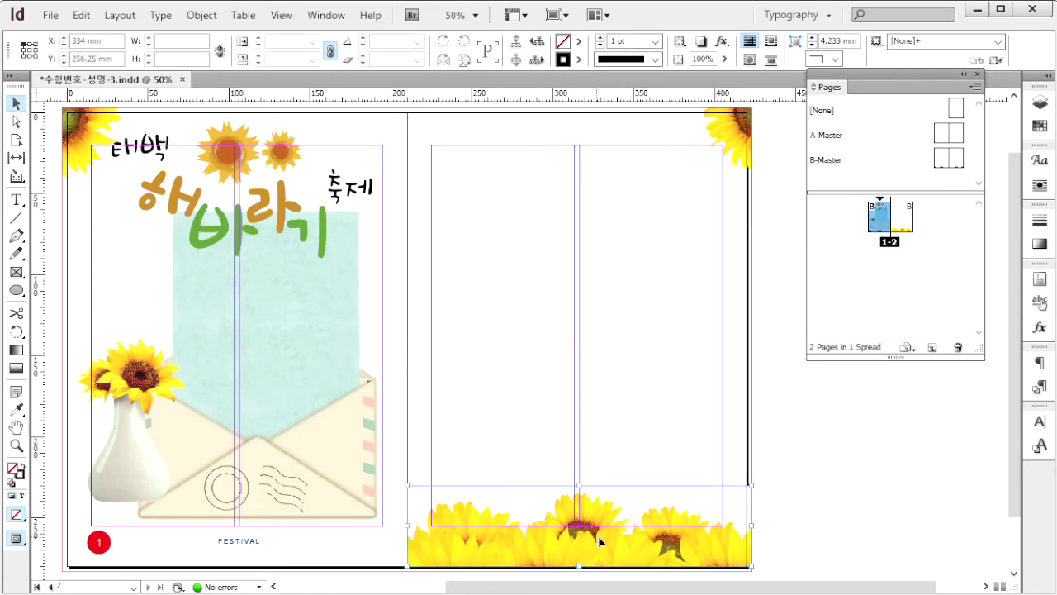
click(200, 17)
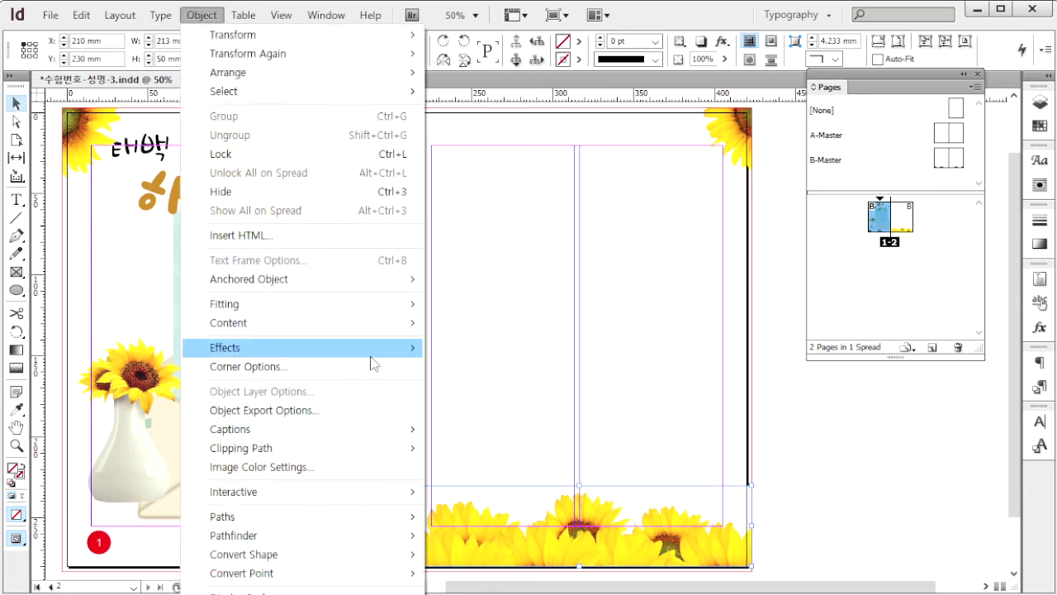
mouse_move(361, 447)
click(485, 448)
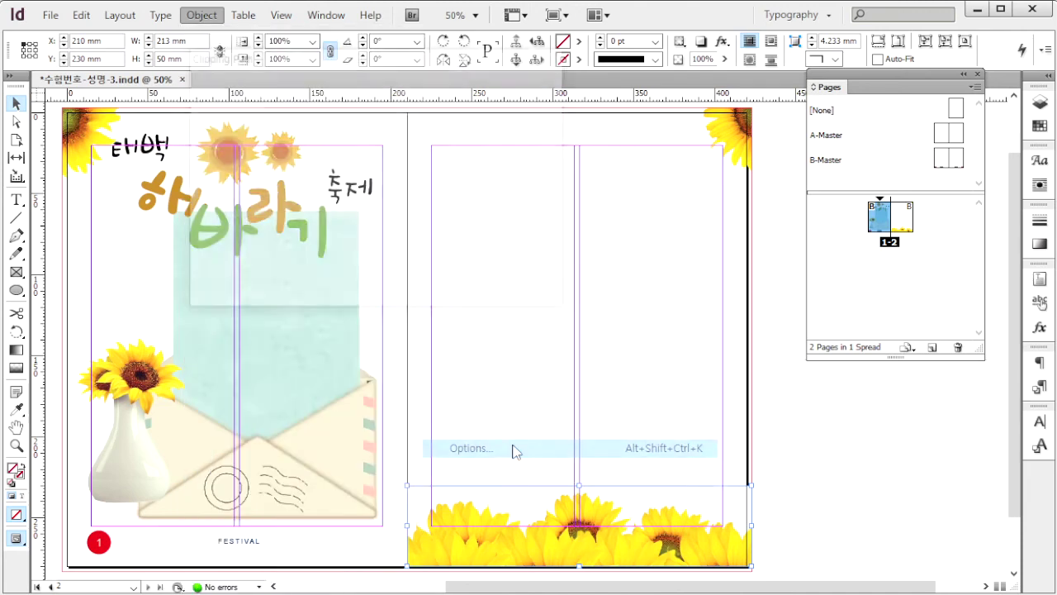
click(425, 88)
click(345, 146)
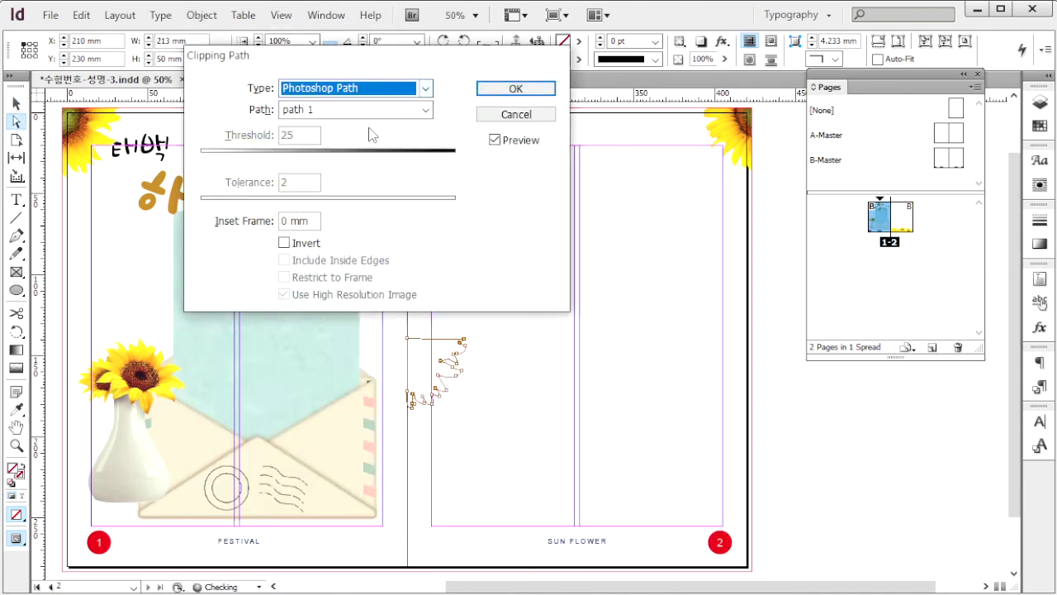
click(347, 109)
click(343, 156)
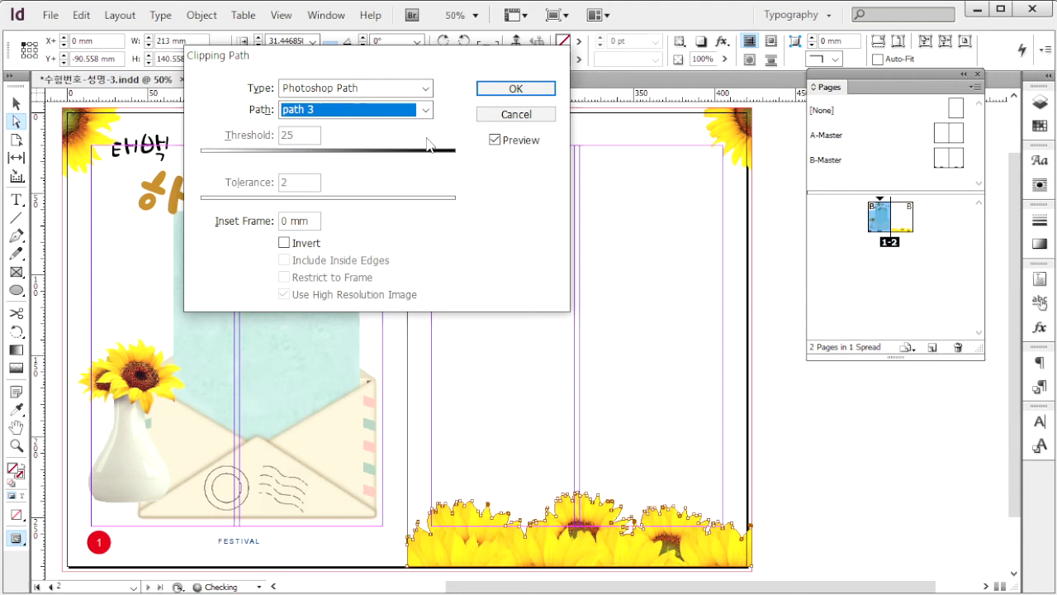
click(531, 88)
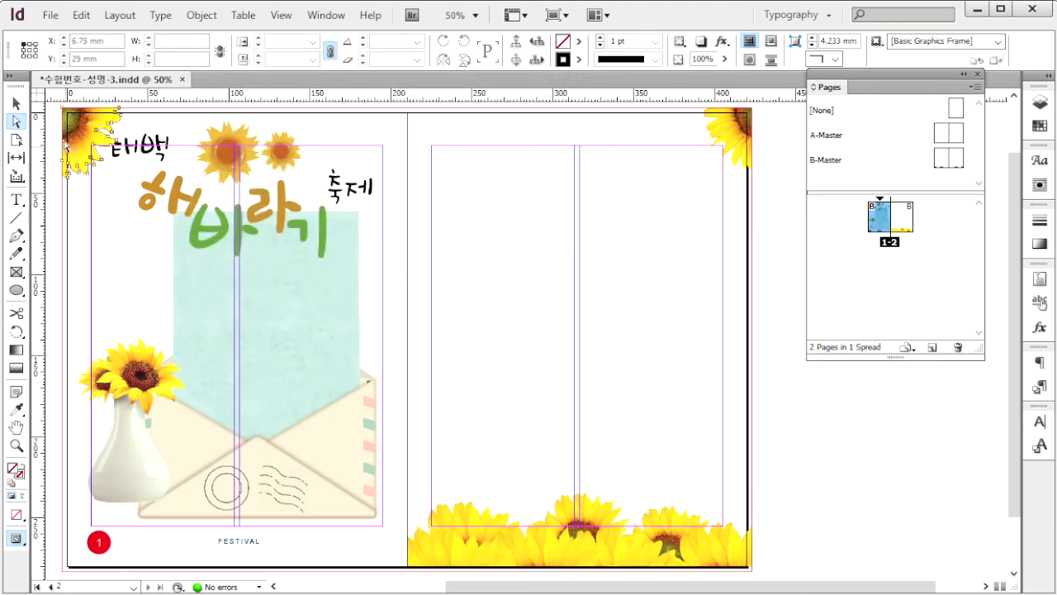
click(15, 106)
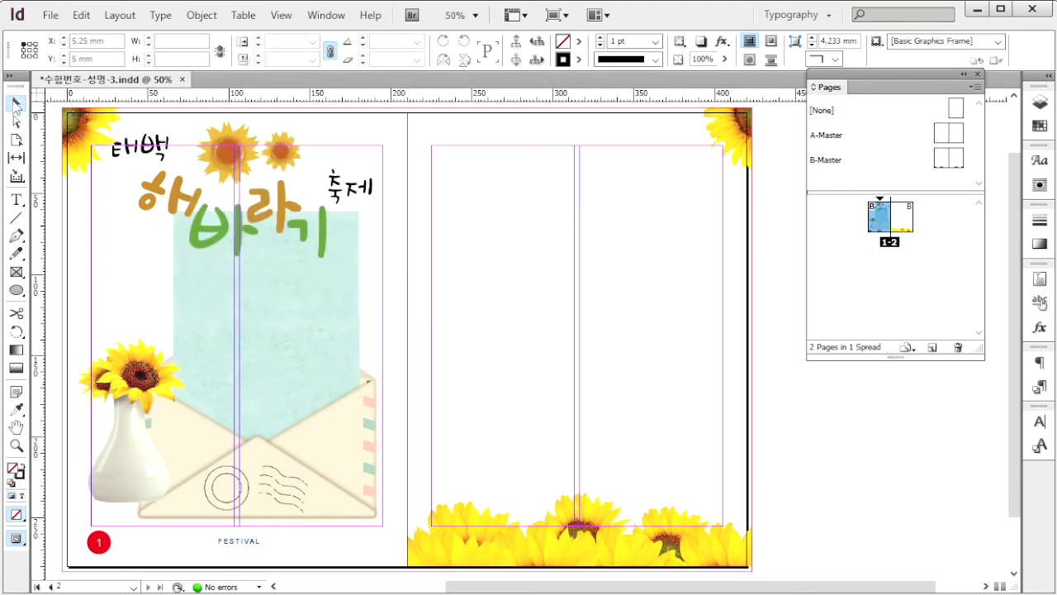
- Apply a drop shadow with the default settings to the two corner sunflowers and page 2's bottom sunflower strip
click(76, 129)
shift+click(727, 150)
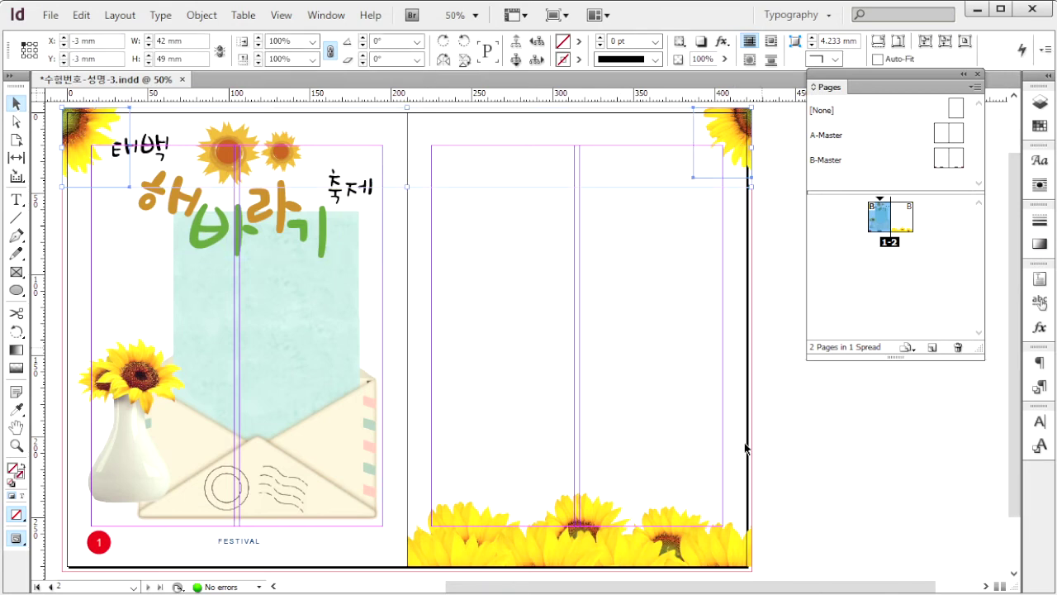
shift+click(684, 540)
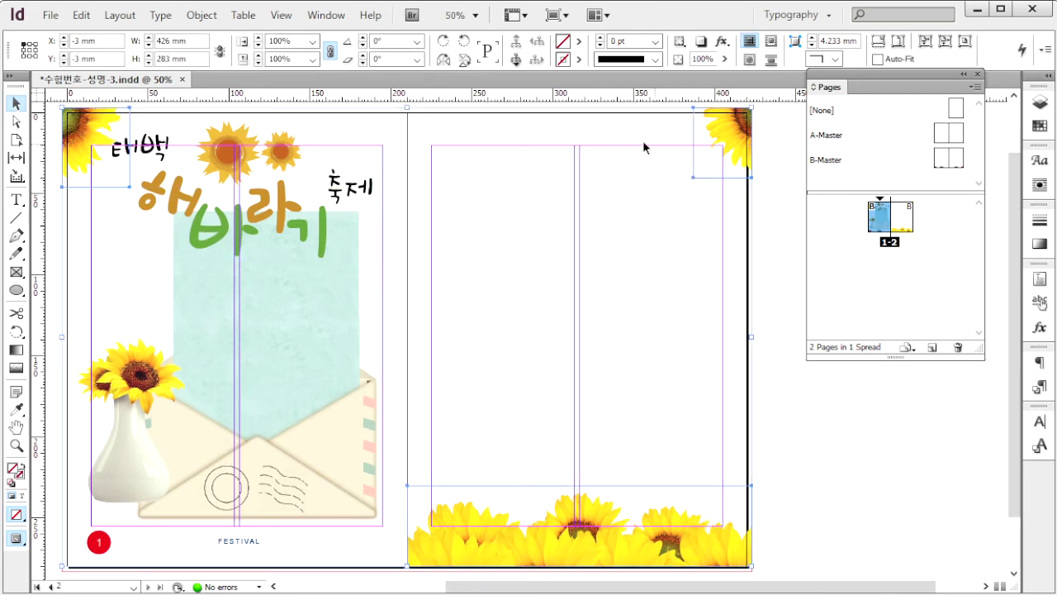
right_click(80, 123)
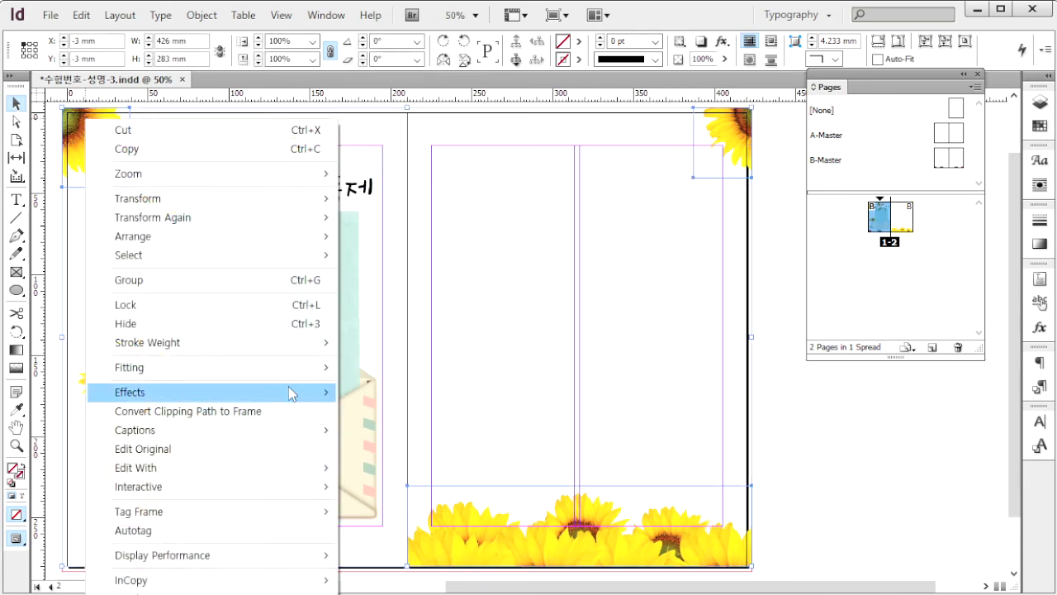
mouse_move(295, 391)
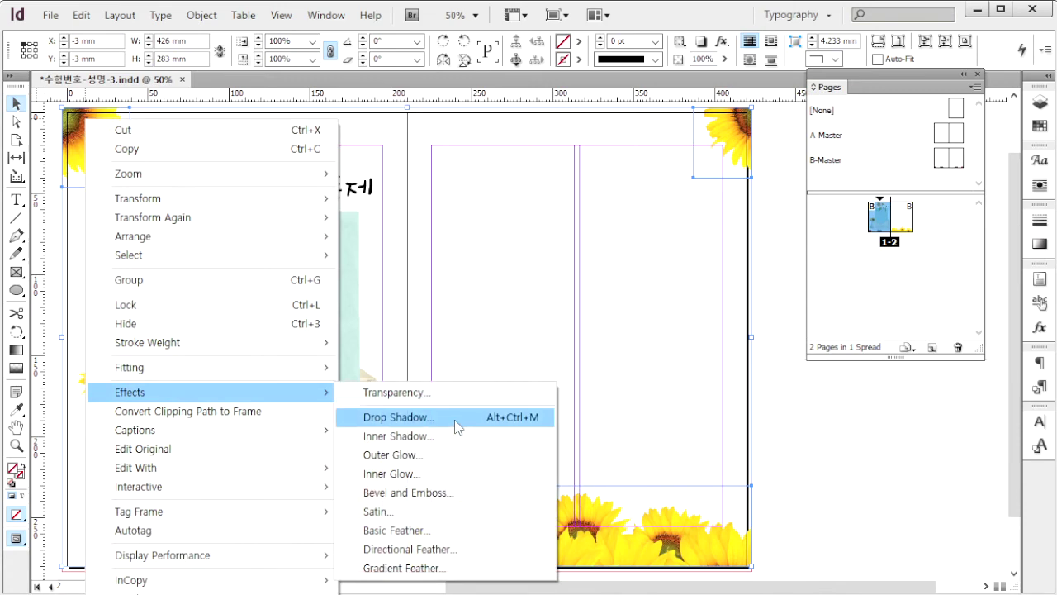
click(454, 418)
click(787, 444)
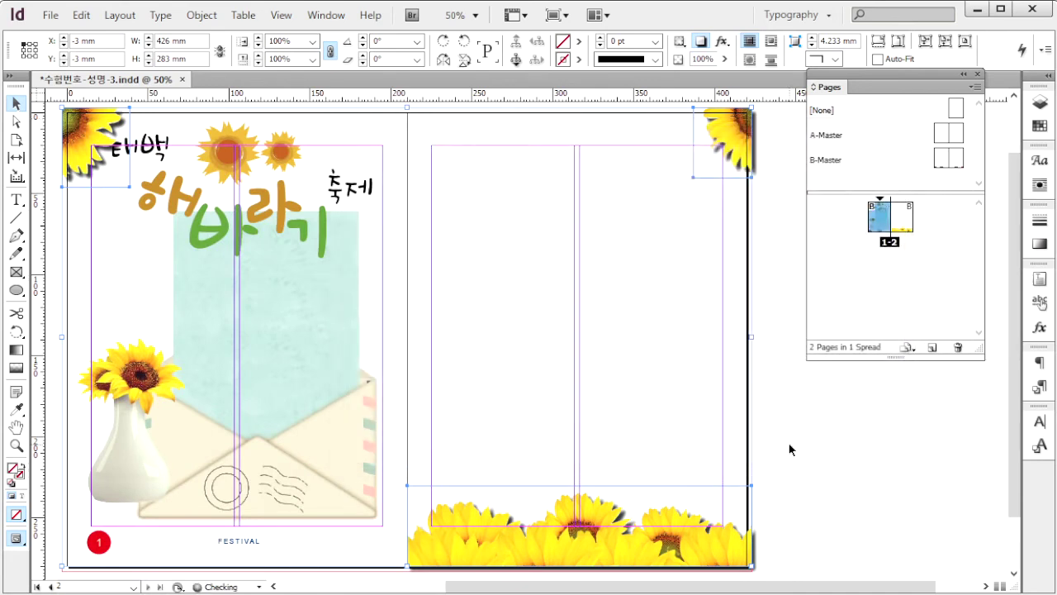
click(819, 483)
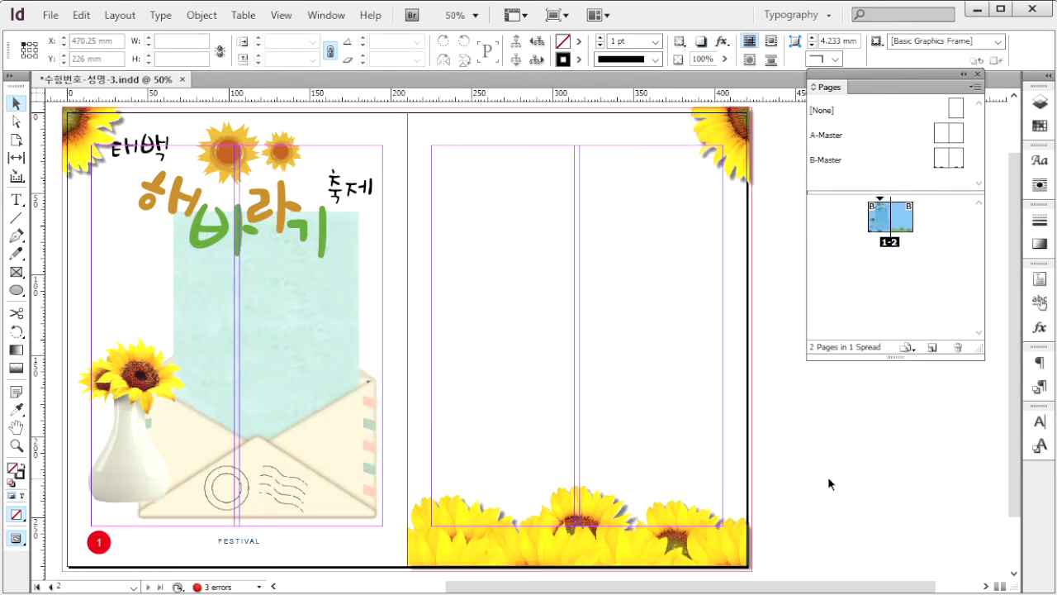
- Override all master page items on the 1-2 spread
click(512, 537)
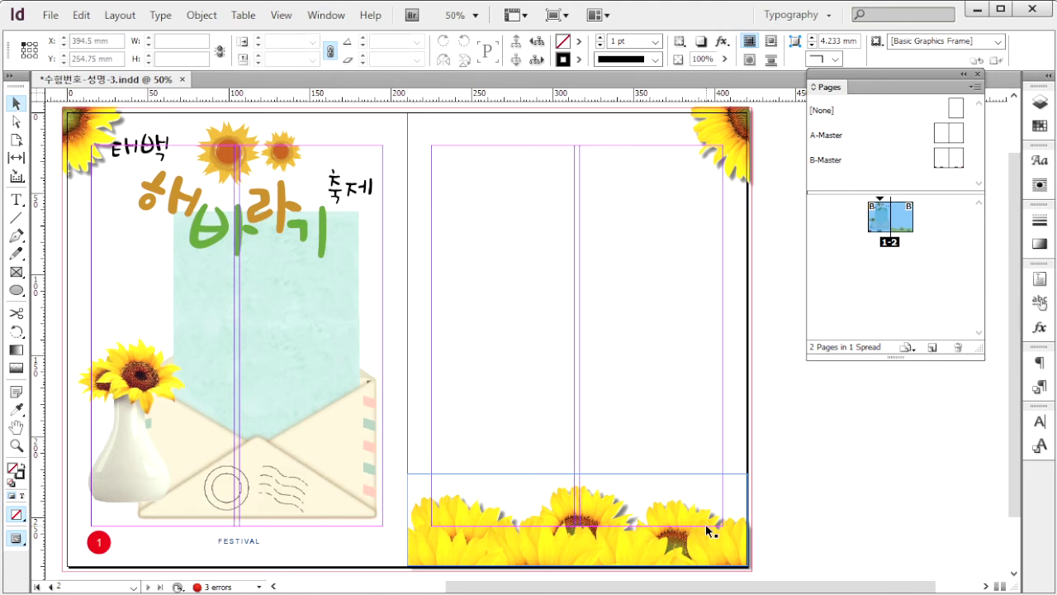
click(844, 485)
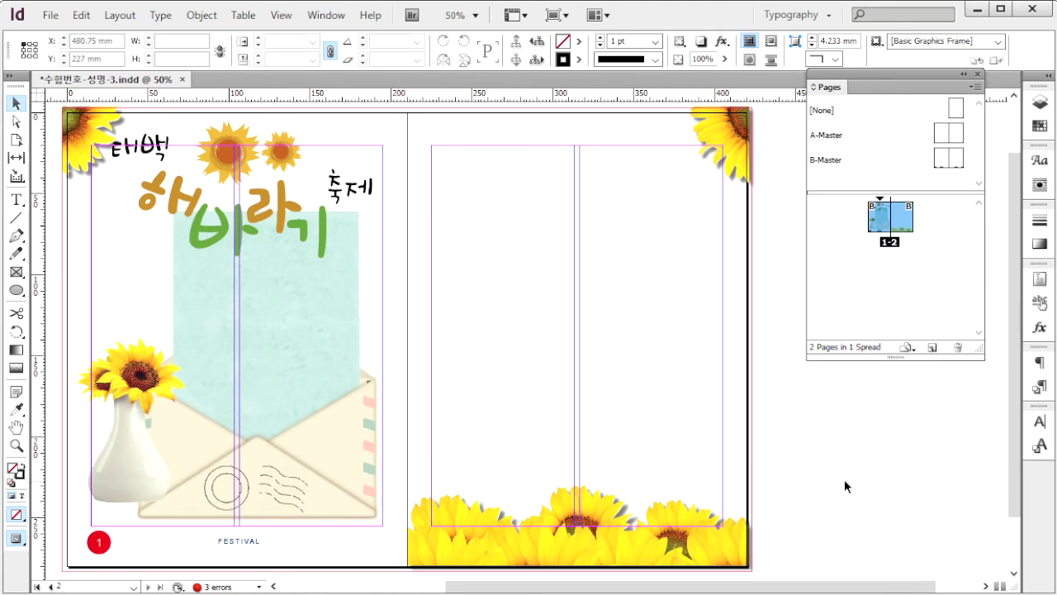
double_click(898, 224)
drag(825, 95, 459, 85)
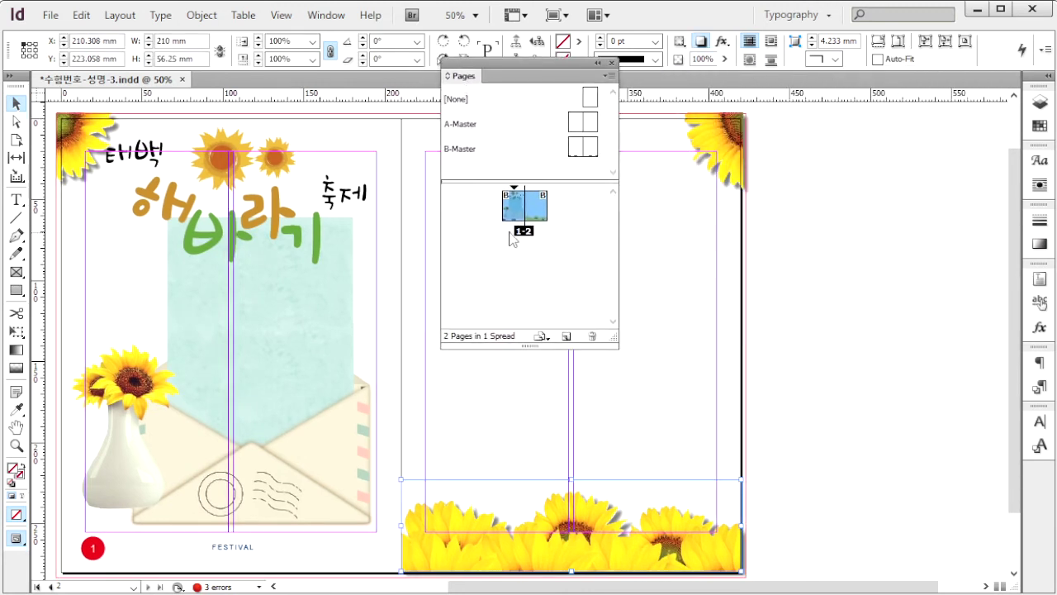
drag(512, 238, 505, 246)
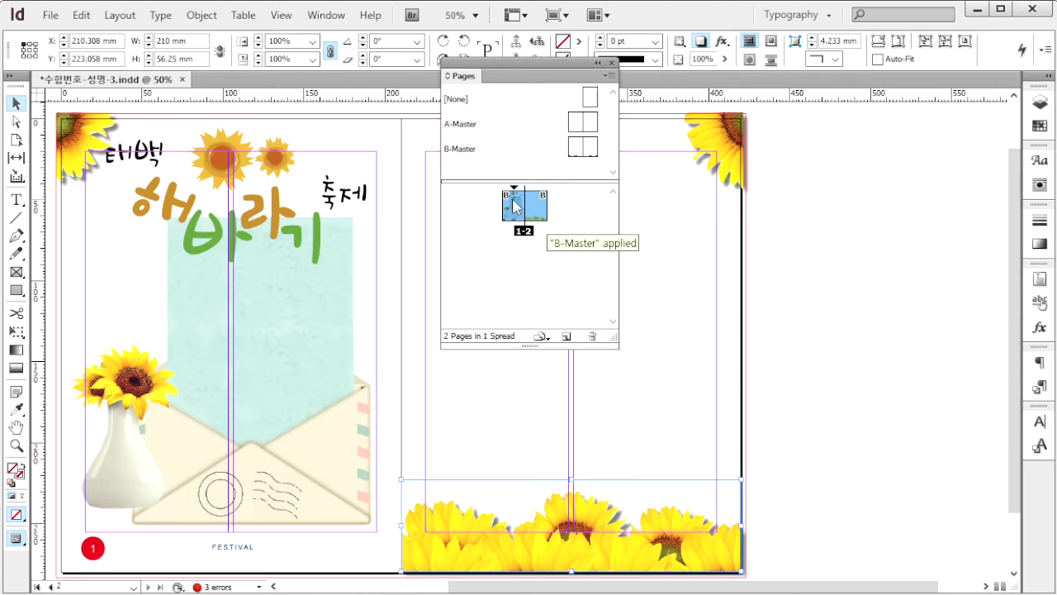
right_click(513, 201)
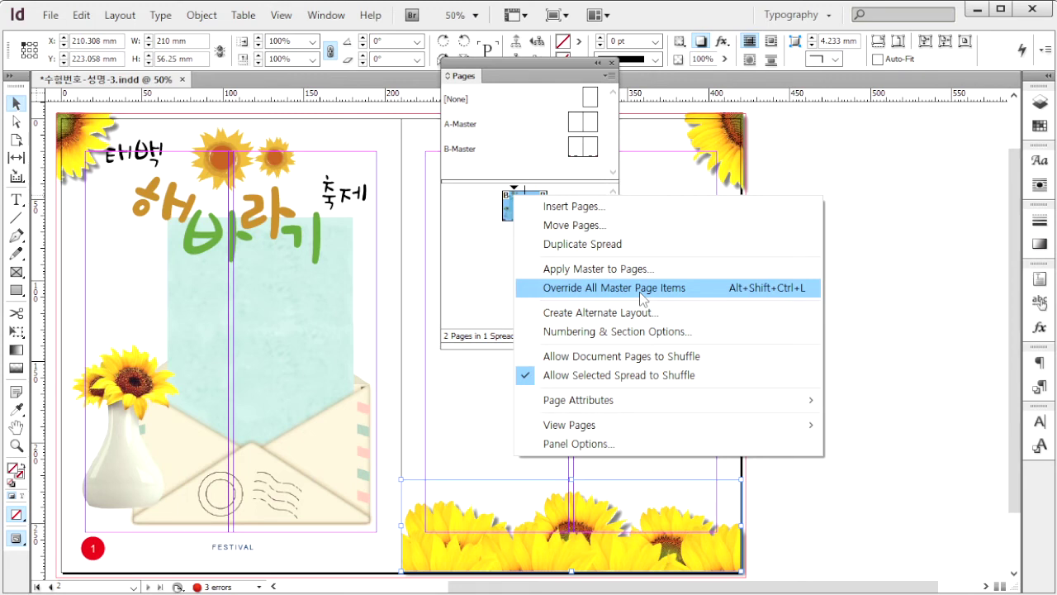
click(639, 291)
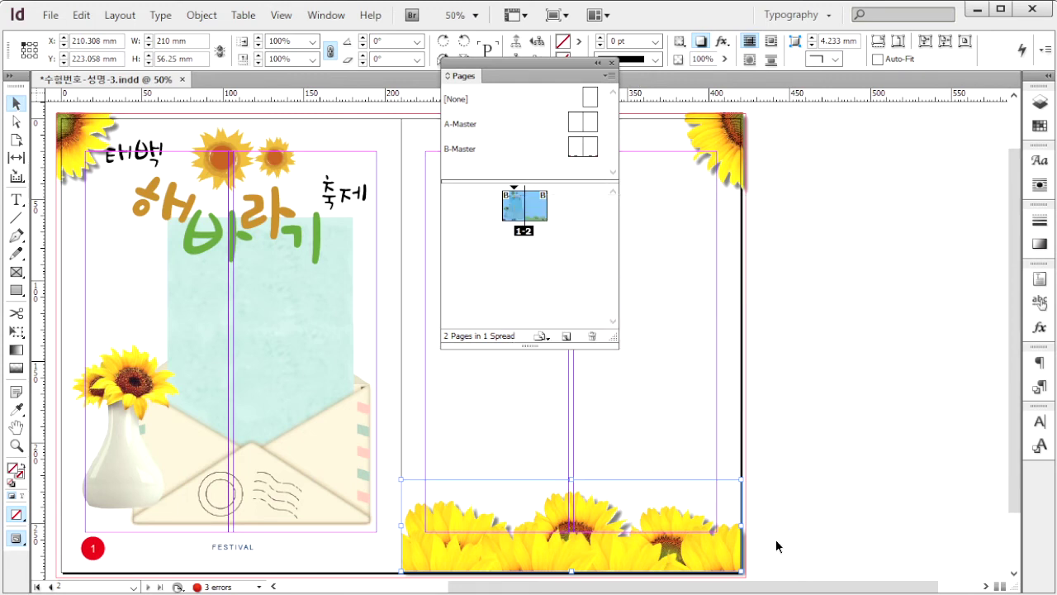
- Send page 2's bottom sunflower strip to the back, behind the footer text and page number
click(203, 15)
mouse_move(237, 80)
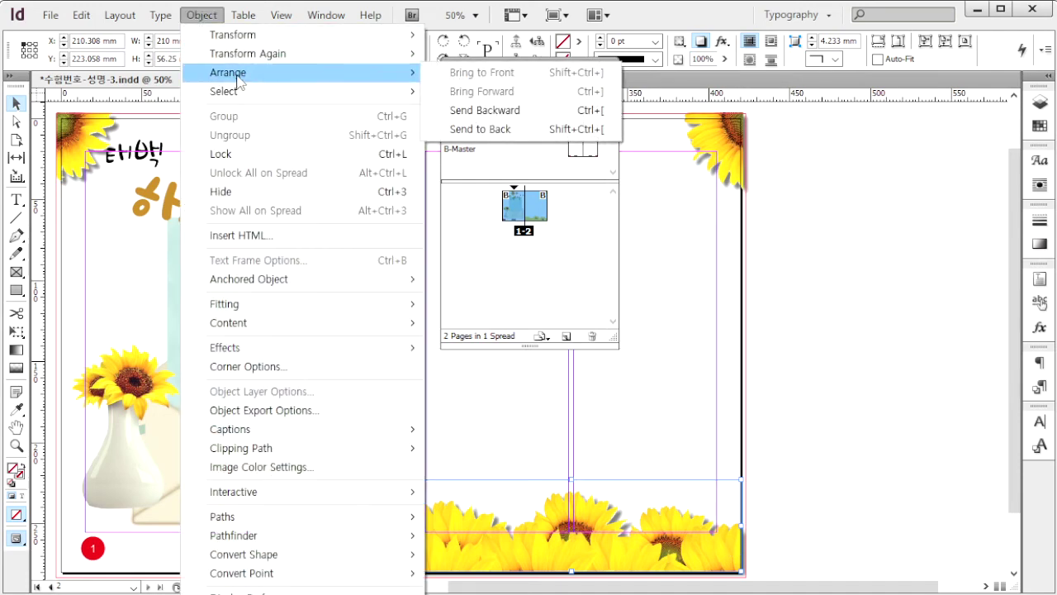
click(523, 129)
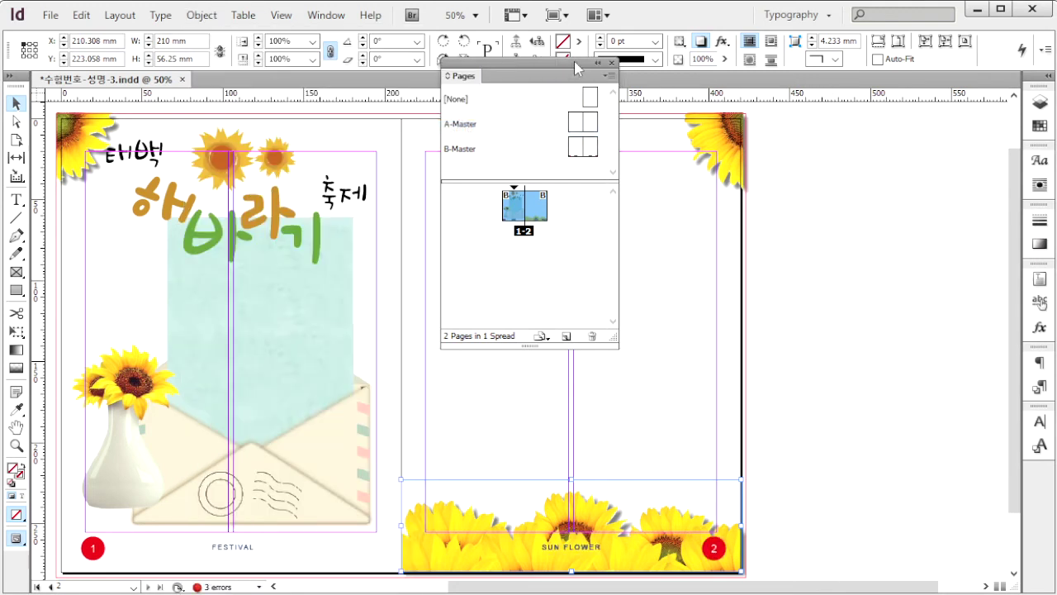
drag(575, 68, 916, 122)
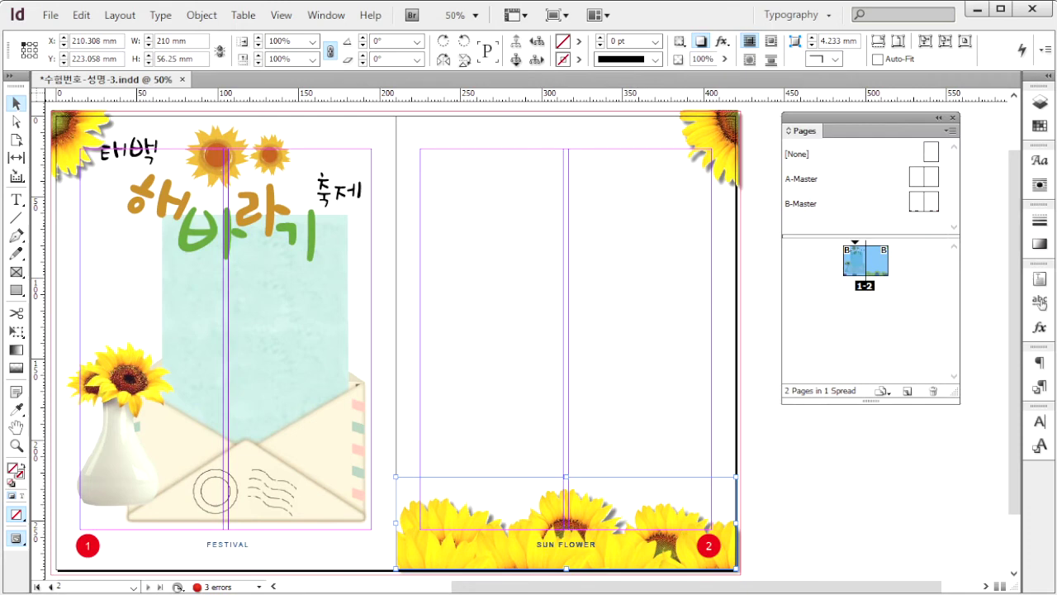
- Check the 1급-302 reference, draw a square graphic frame about 72 mm wide on page 2 and rotate it 45° into a diamond
key(alt+Tab)
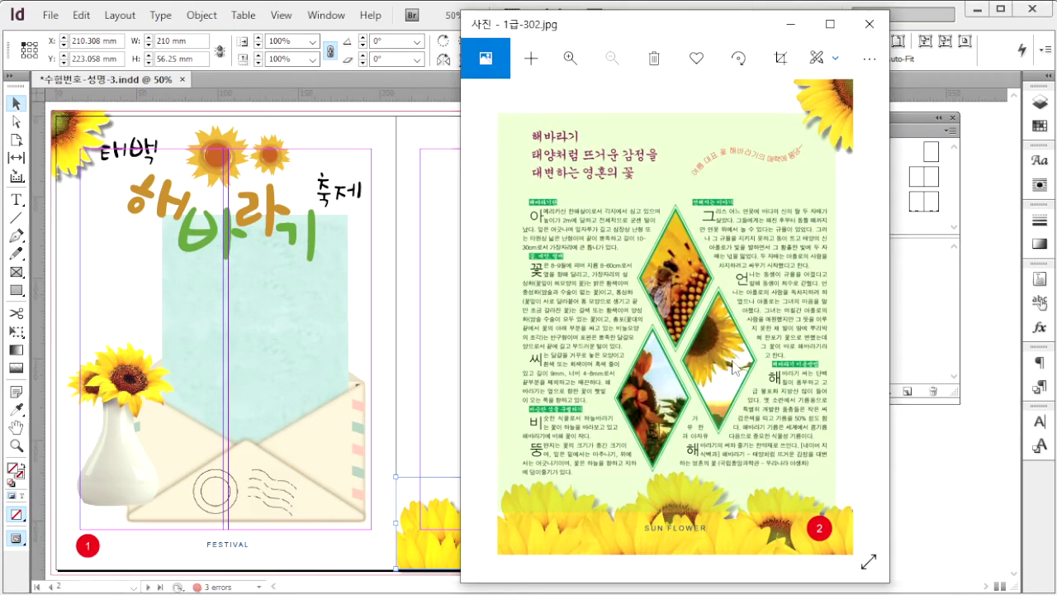
click(947, 471)
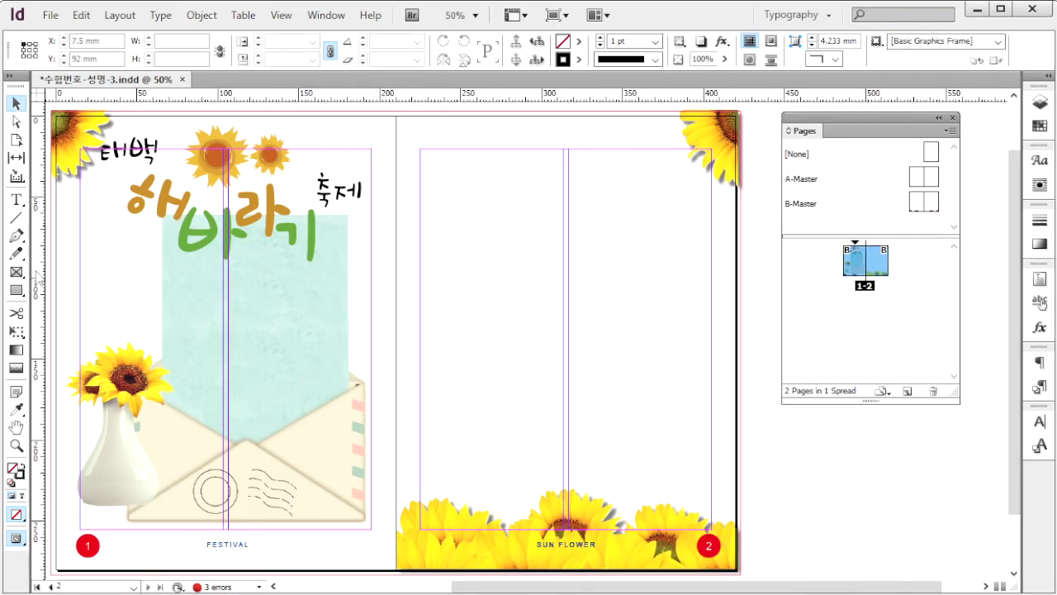
click(16, 272)
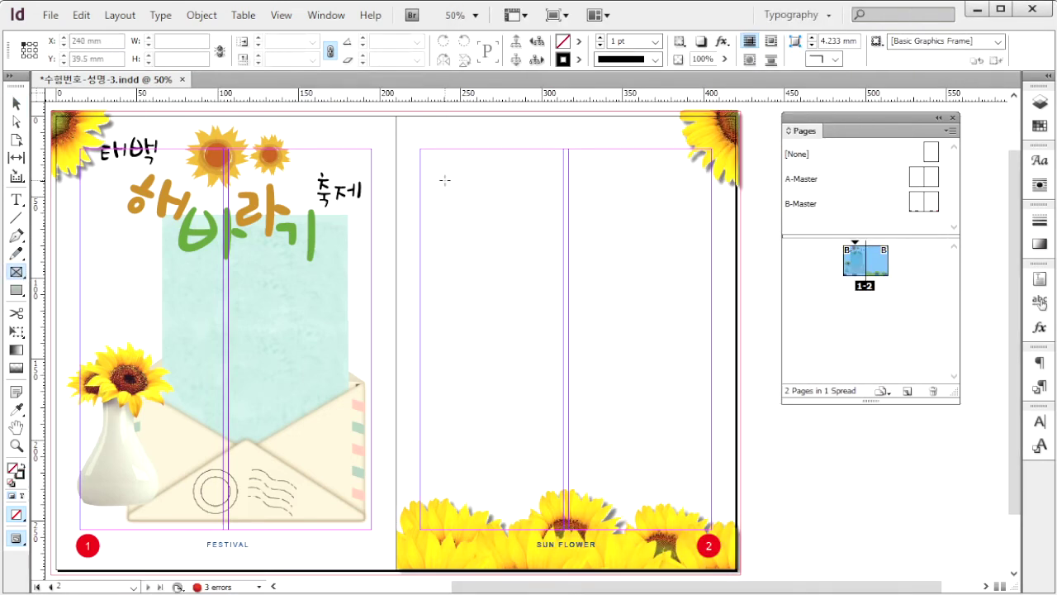
drag(438, 164, 555, 282)
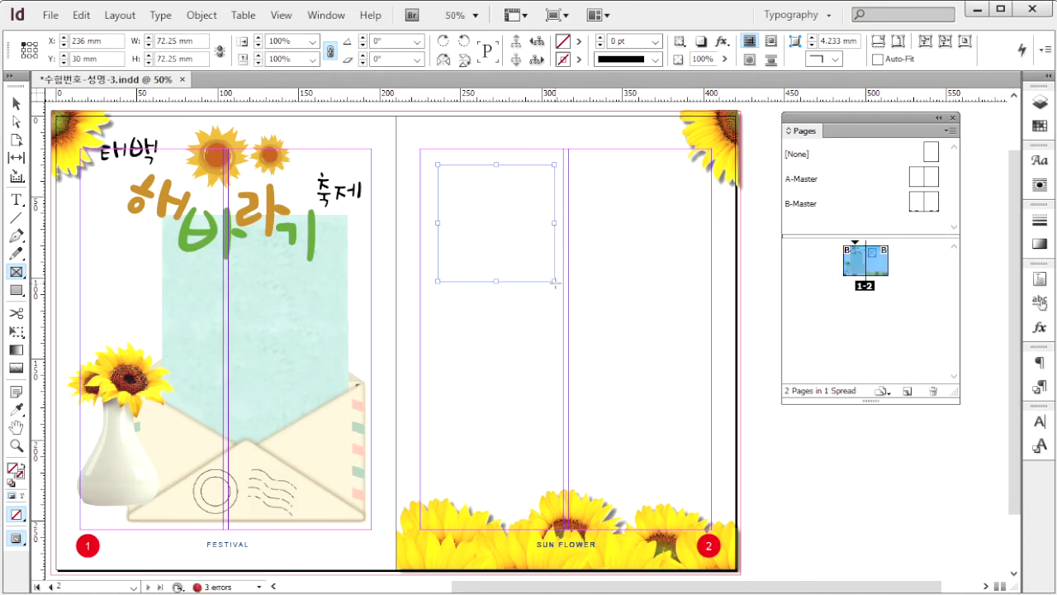
click(16, 103)
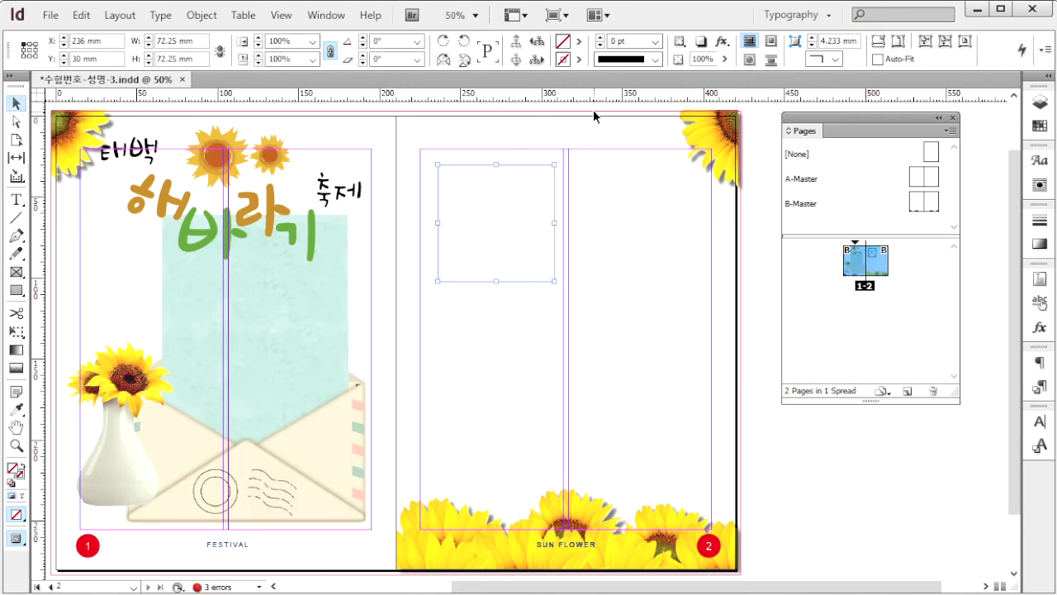
drag(558, 157, 594, 245)
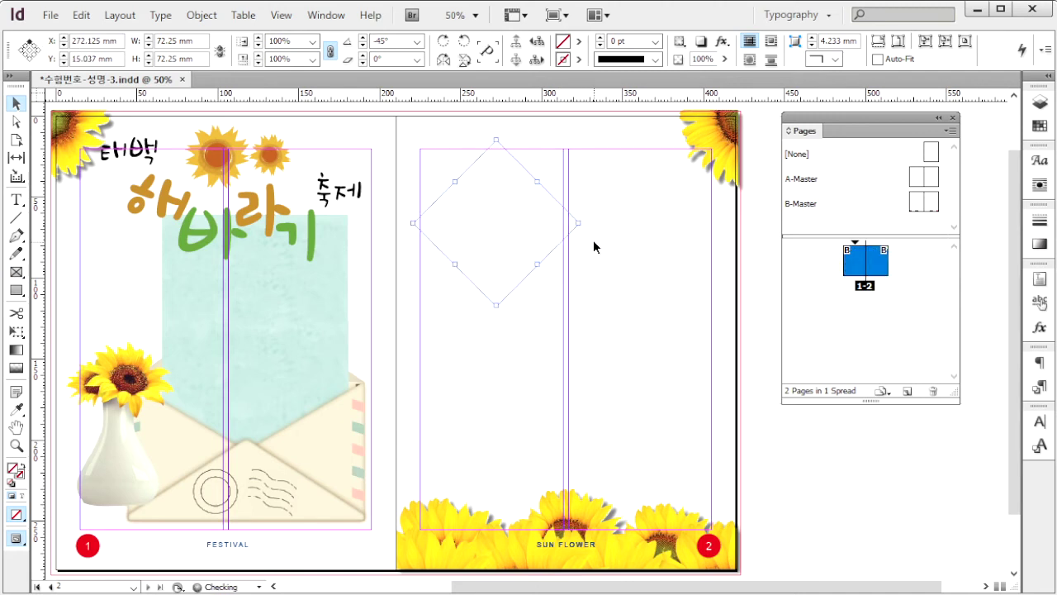
- Narrow the diamond frame by bringing its side points inward, and position it over page 2's column gutter at about 43 × 83 mm
key(a)
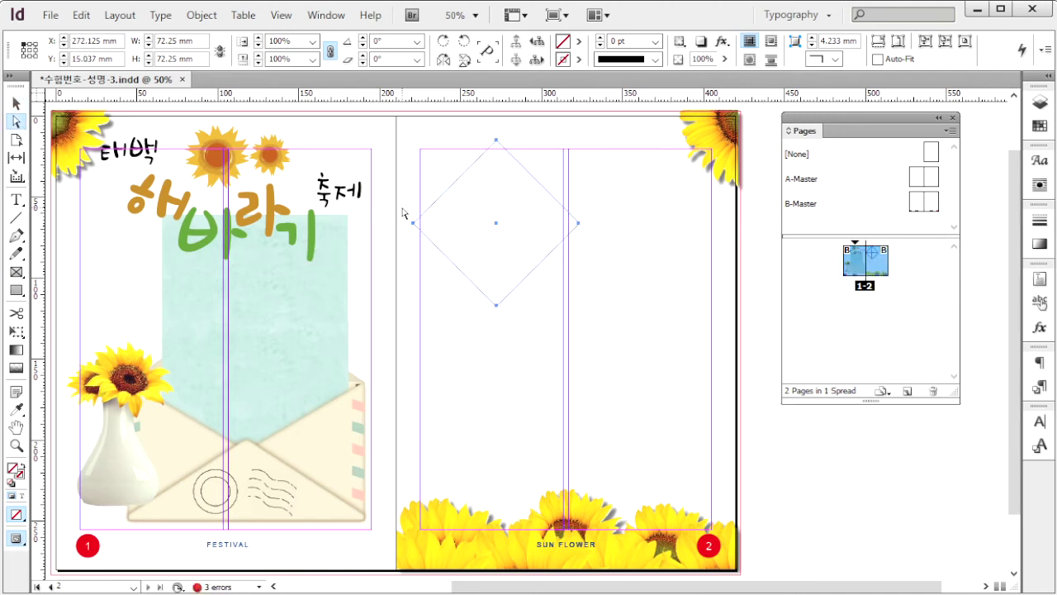
drag(402, 207, 592, 249)
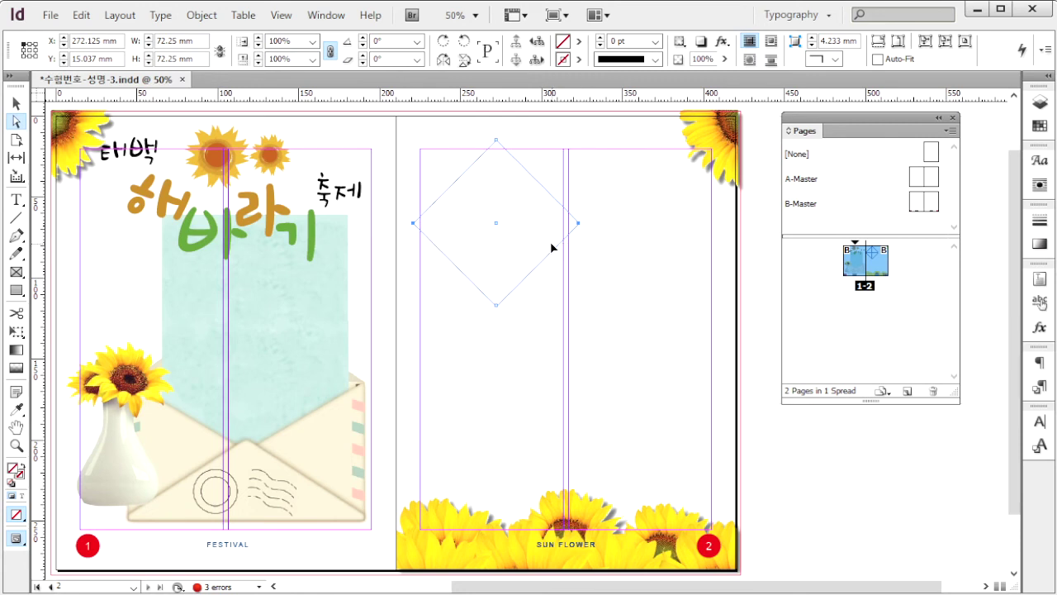
click(15, 333)
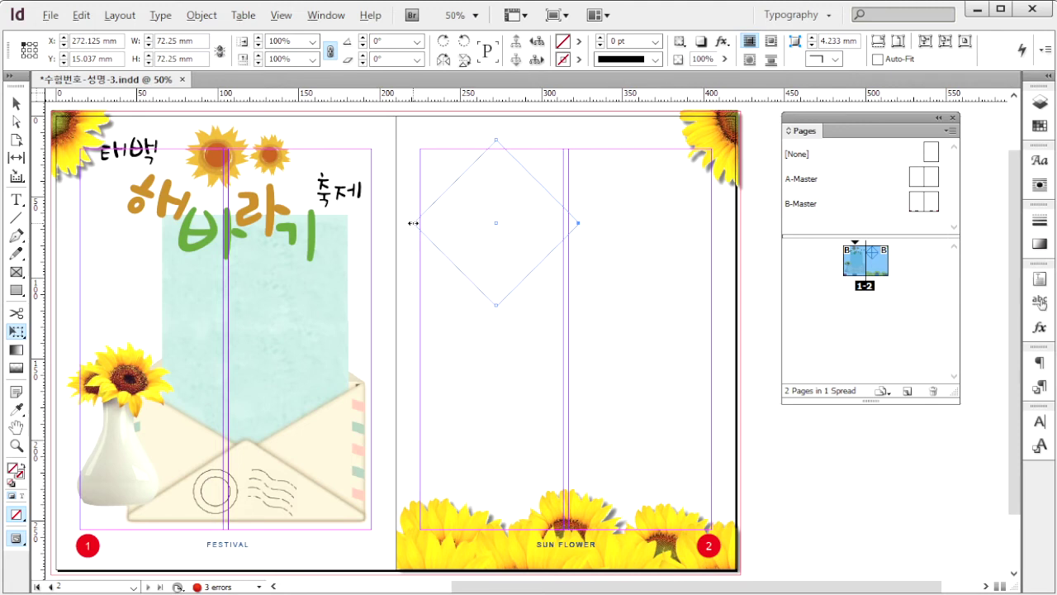
drag(413, 223, 462, 223)
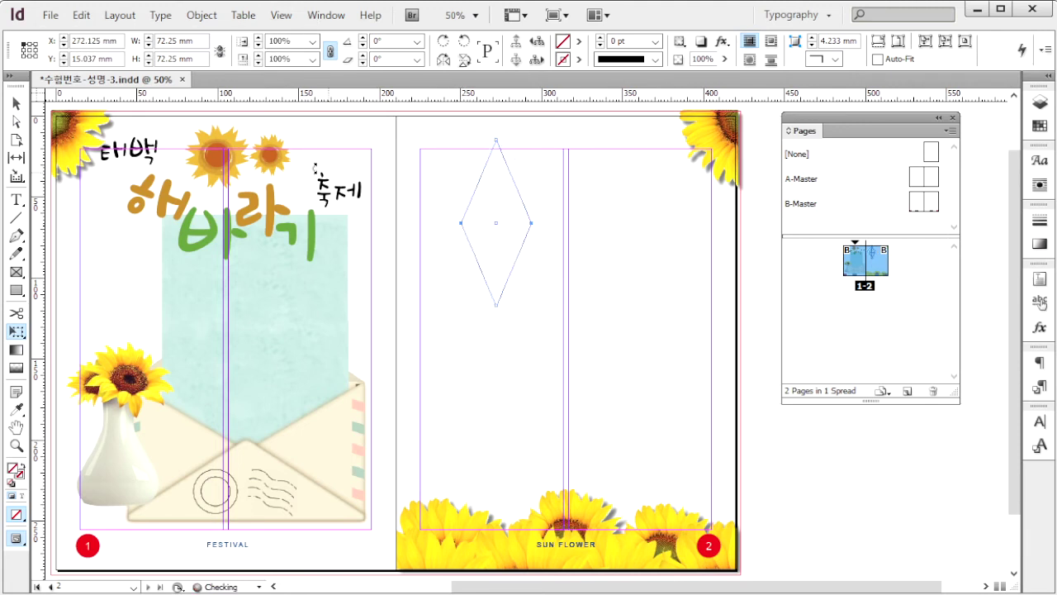
key(ctrl+z)
key(v)
click(657, 270)
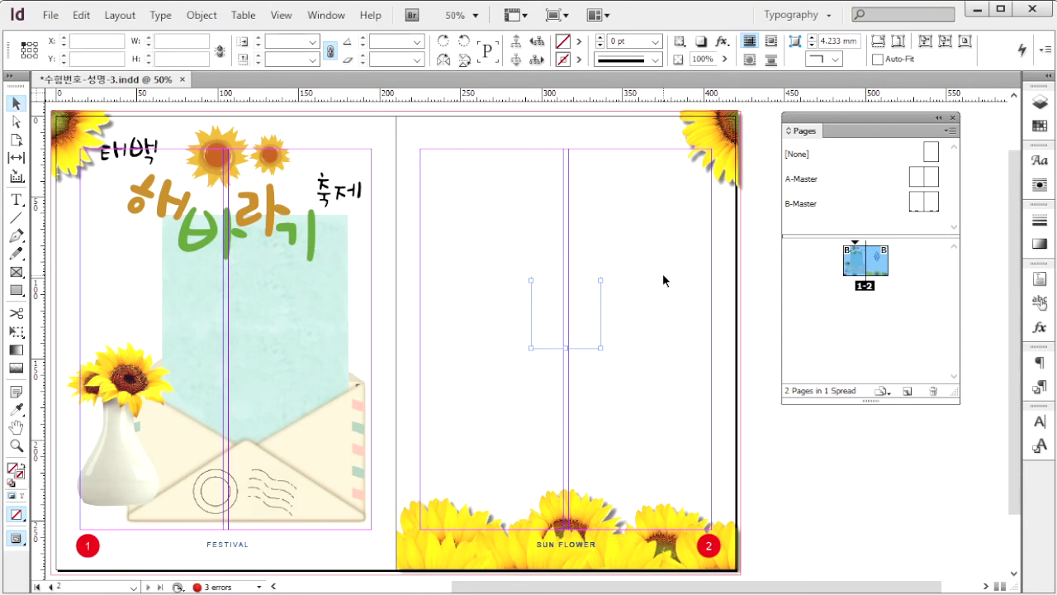
- Select the diamond frame and turn on the display of frame edges
drag(474, 175, 656, 415)
click(281, 15)
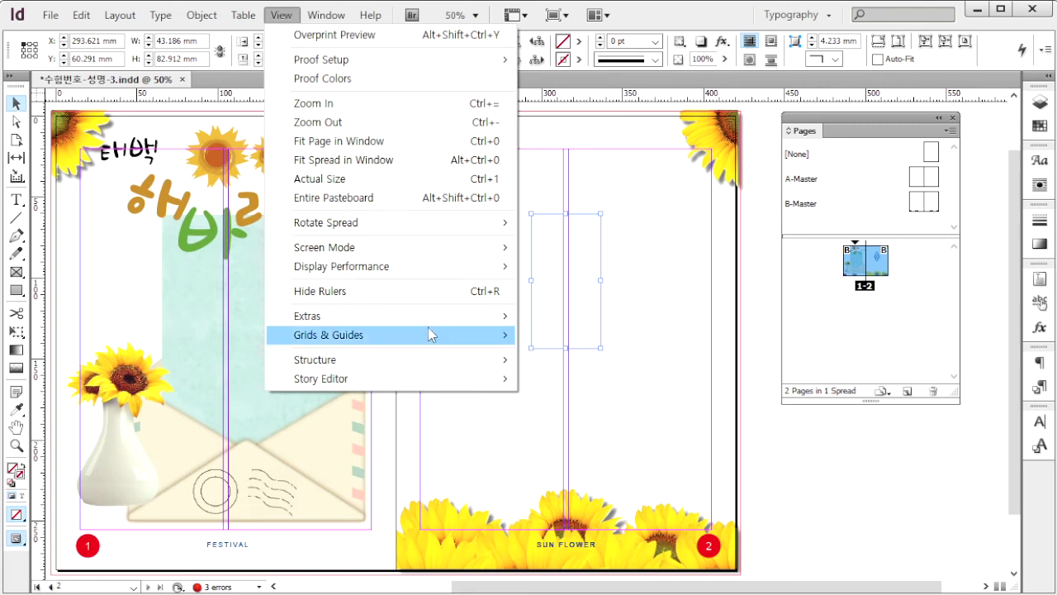
mouse_move(430, 314)
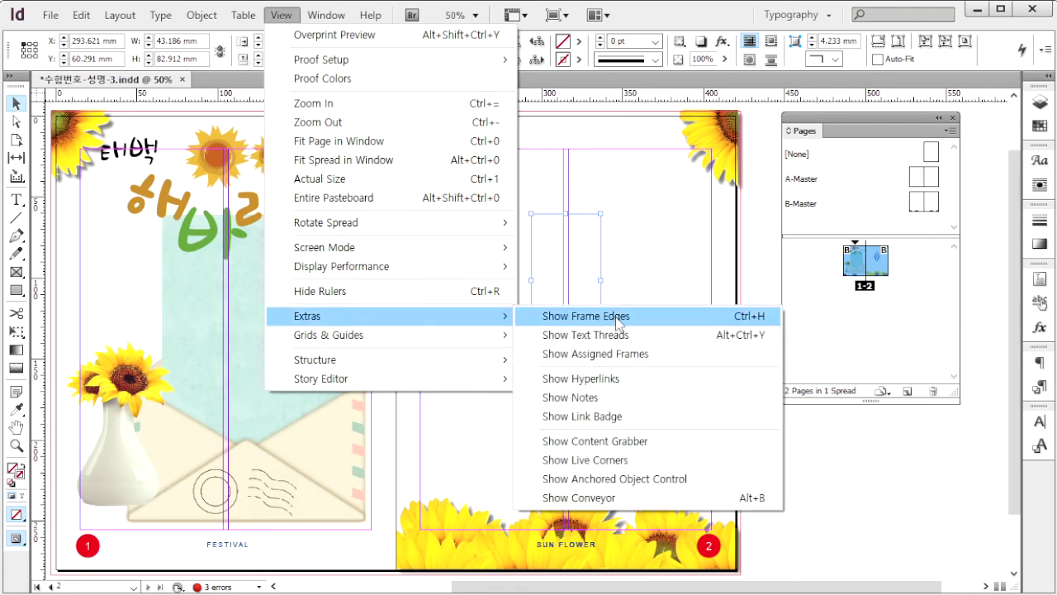
click(617, 316)
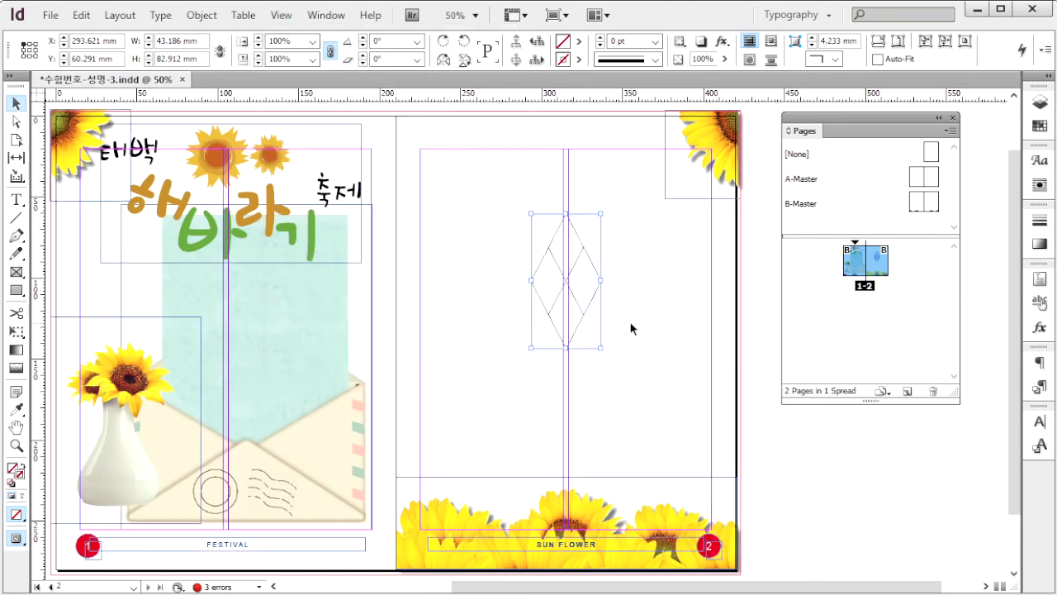
- Place the image 1급-18.jpg into the diamond frame on page 2
click(630, 329)
drag(502, 184, 632, 381)
key(ctrl+d)
click(603, 189)
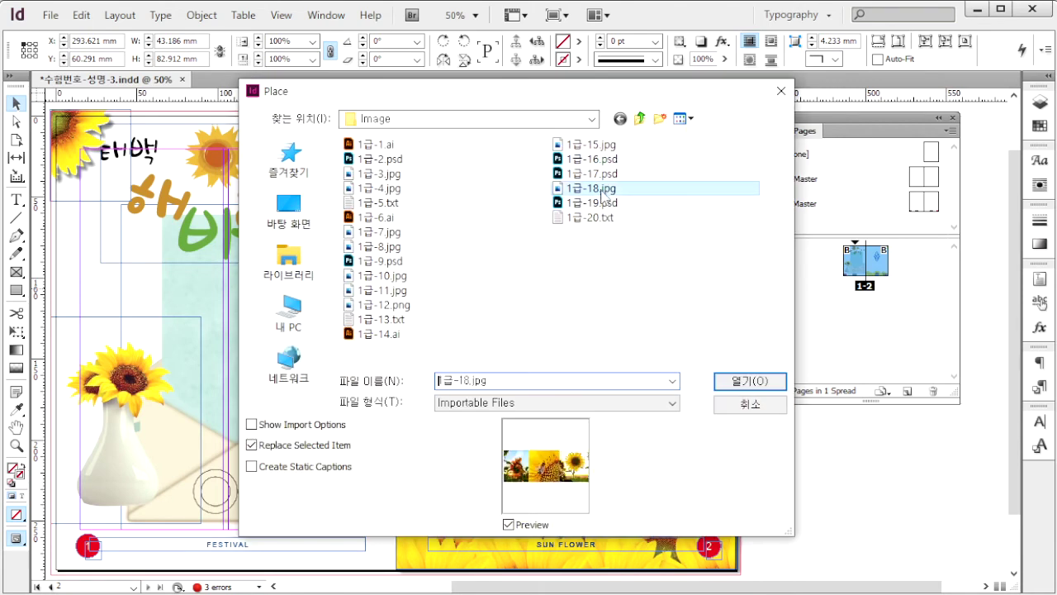
click(750, 381)
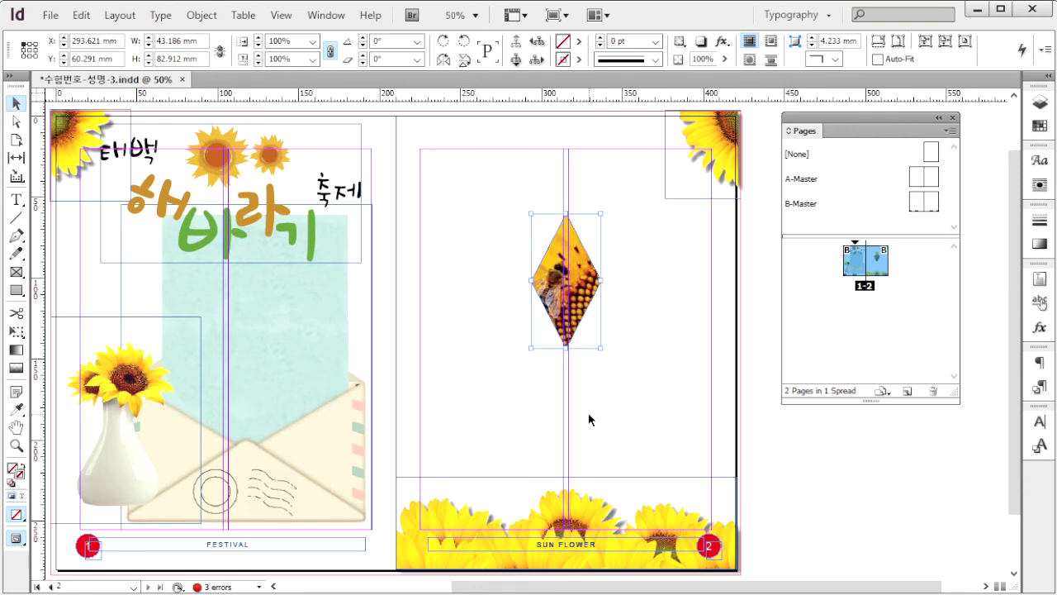
- Give the diamond image frame a 1 pt stroke coloured C 80, M 0, Y 80, K 0
key(d)
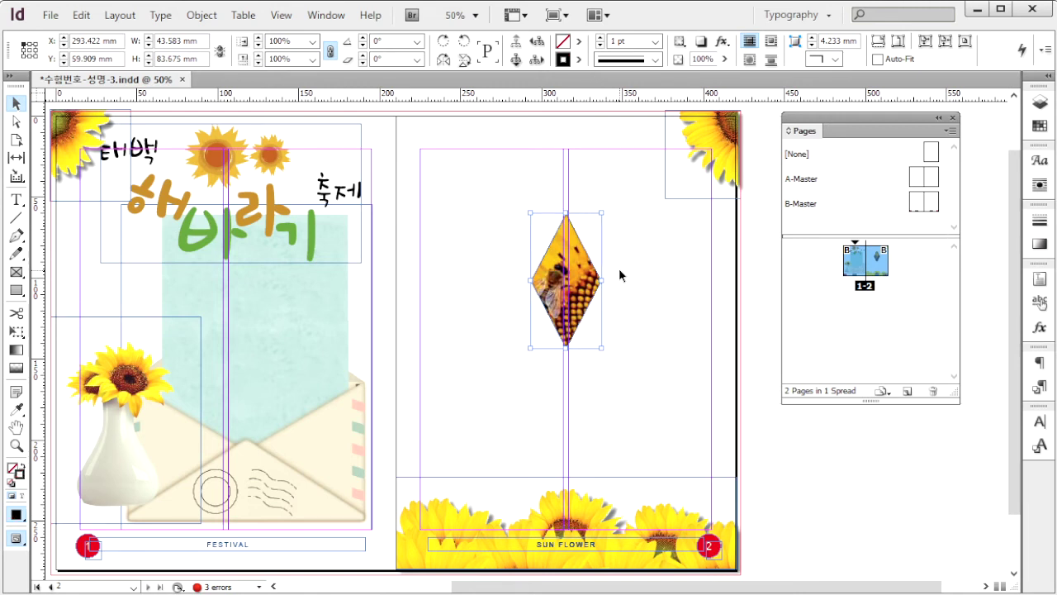
key(F6)
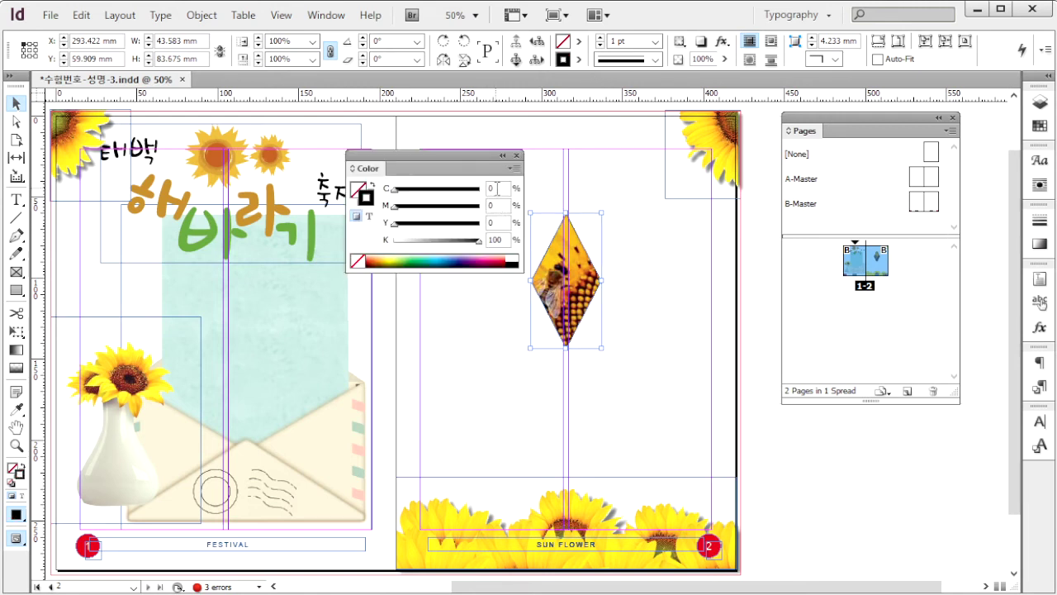
click(497, 188)
text(80)
key(Tab)
key(Tab)
text(80)
key(Tab)
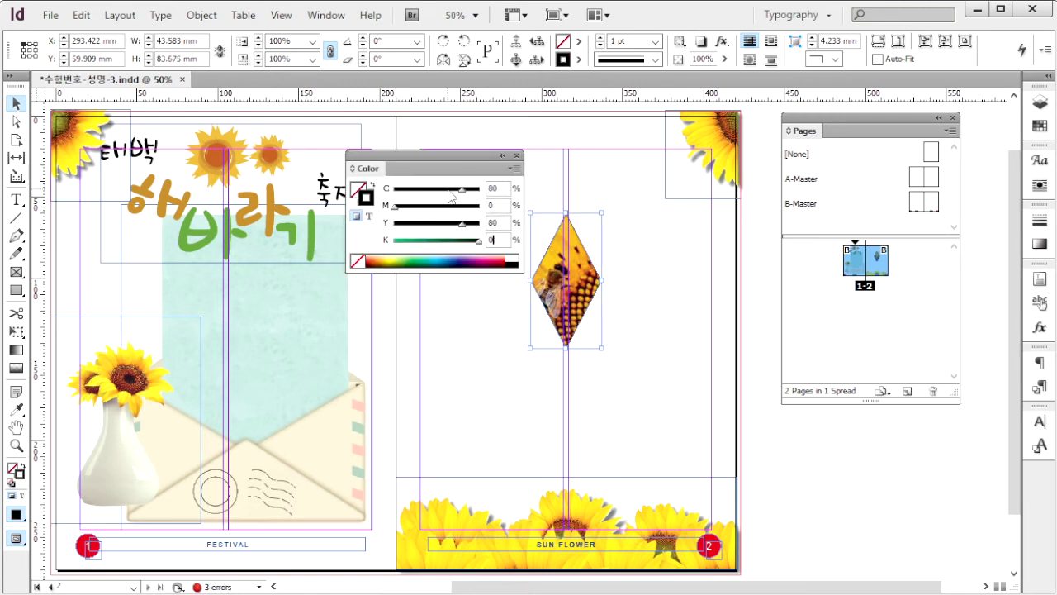
text(0)
key(Return)
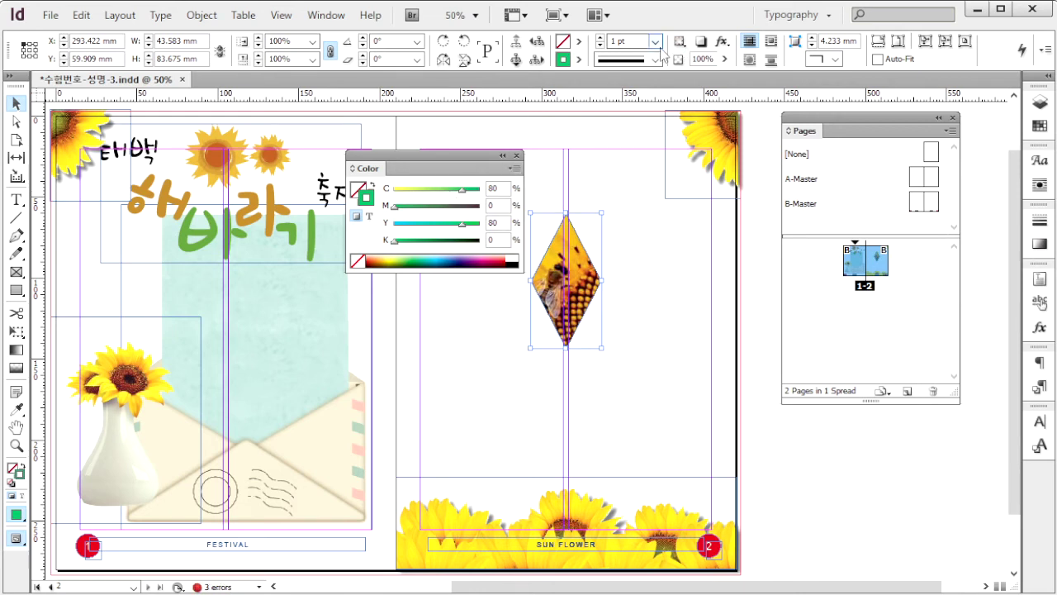
- Set the diamond image frame's stroke weight to 6 pt and its stroke type to Thin - Thick
click(654, 40)
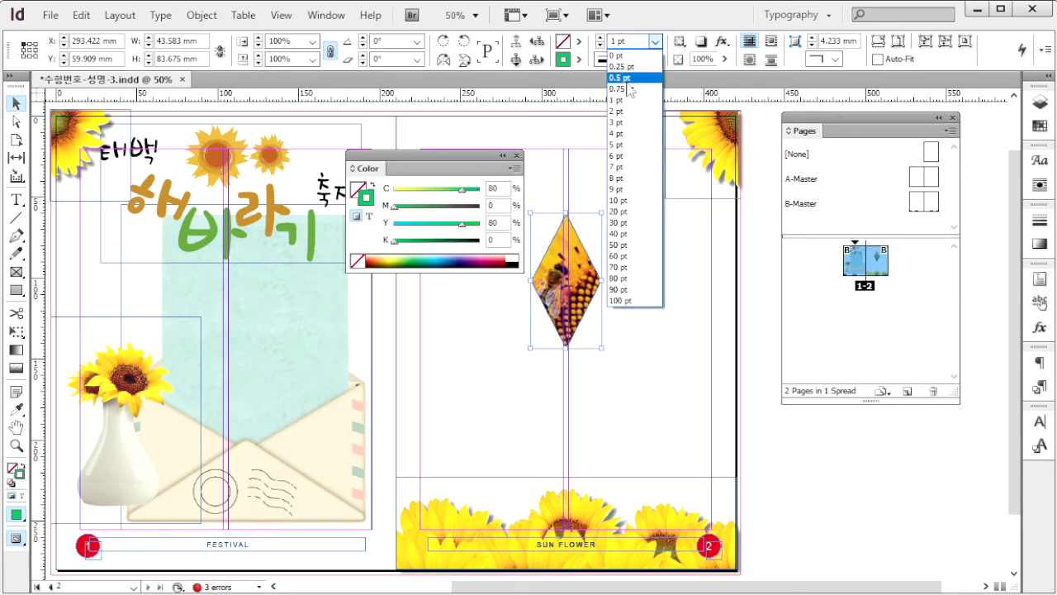
click(630, 156)
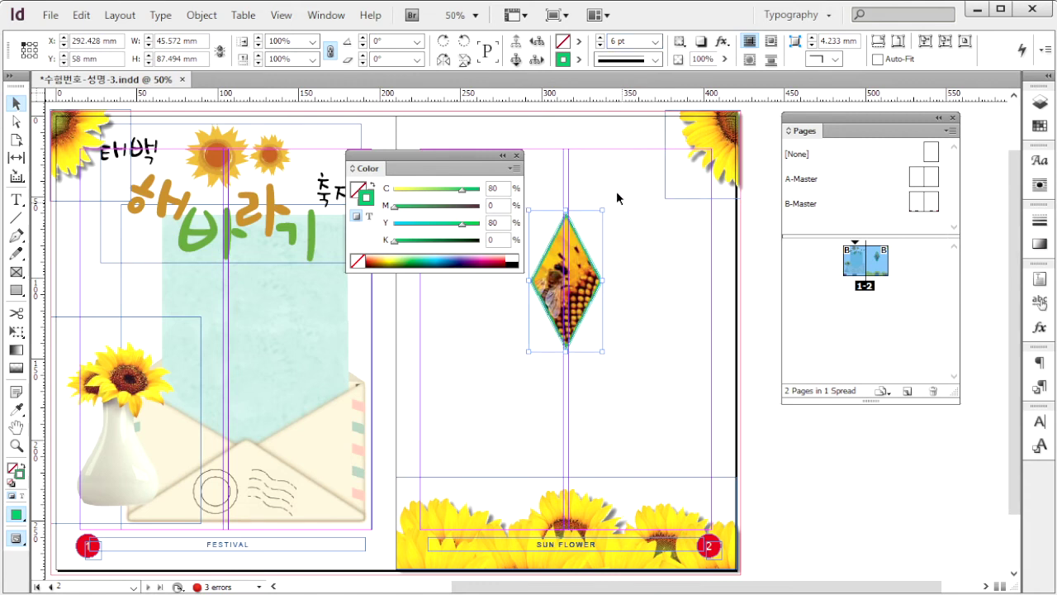
click(654, 59)
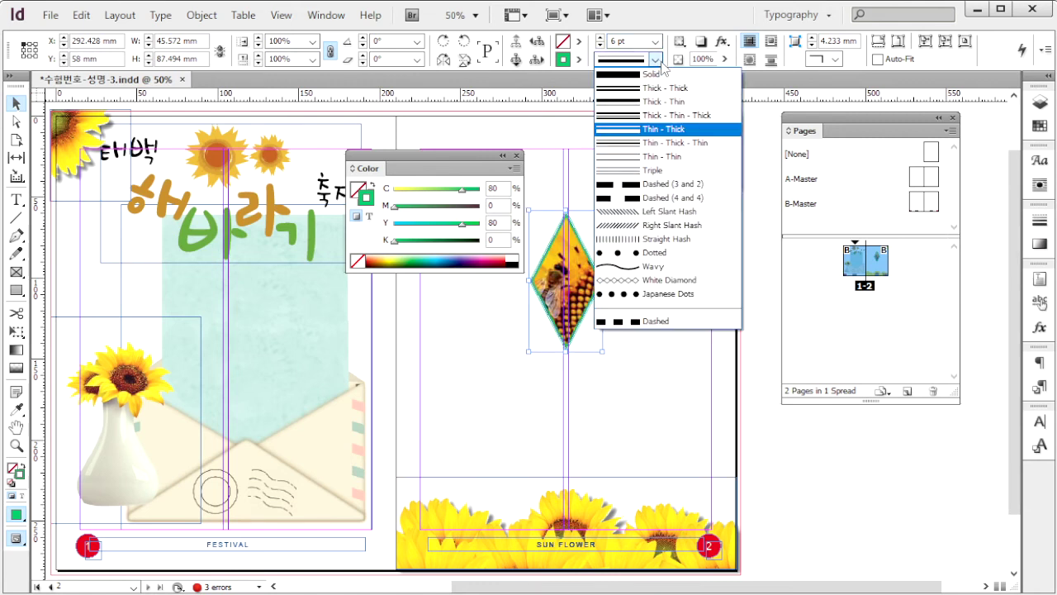
click(681, 130)
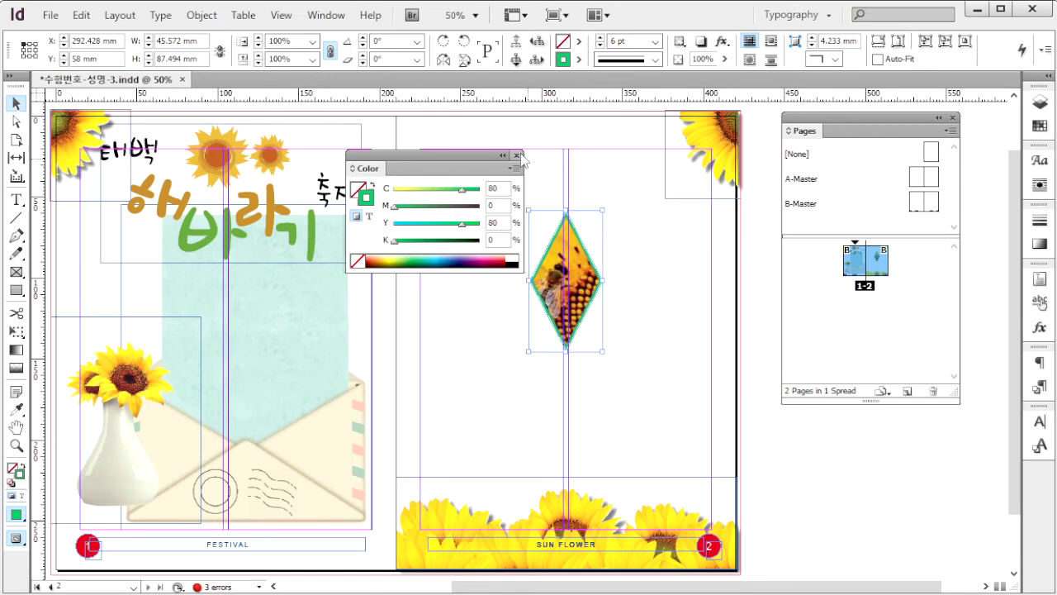
- Make text wrap around the diamond's object shape with a 6 mm offset, then deselect it and close the colour settings
click(326, 15)
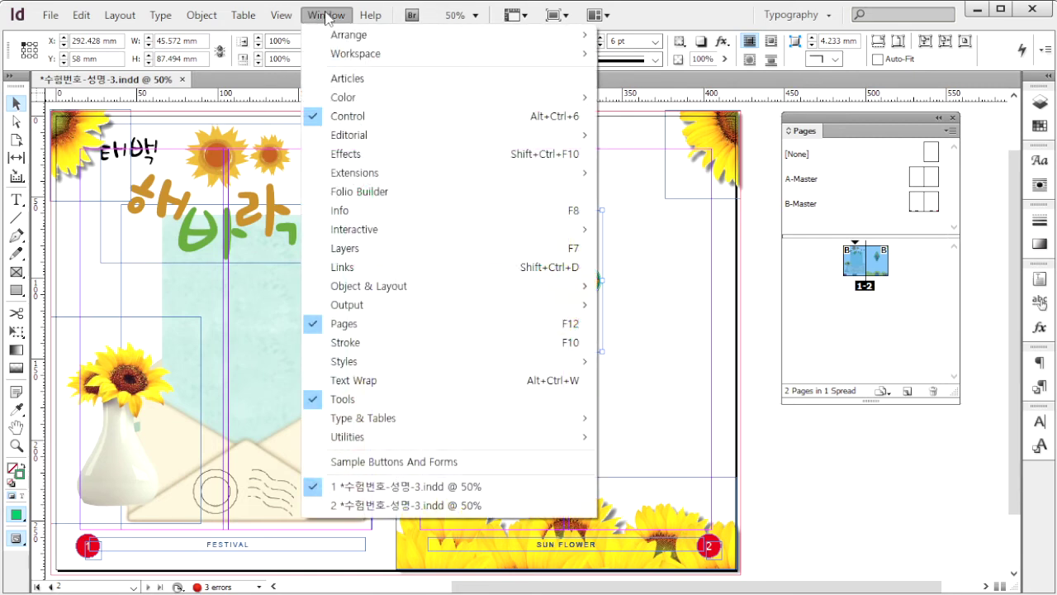
click(499, 382)
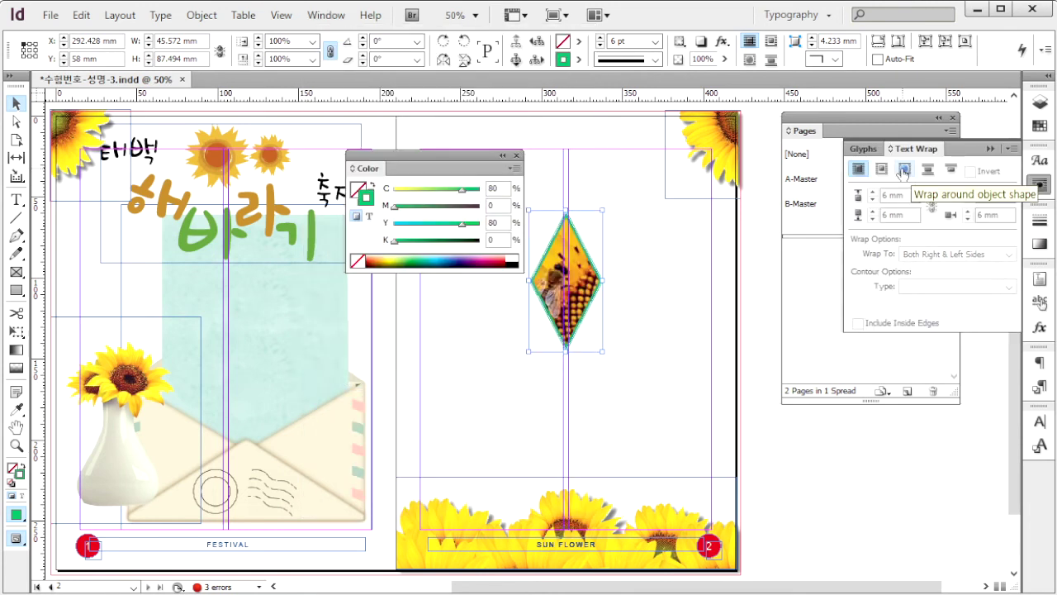
click(904, 170)
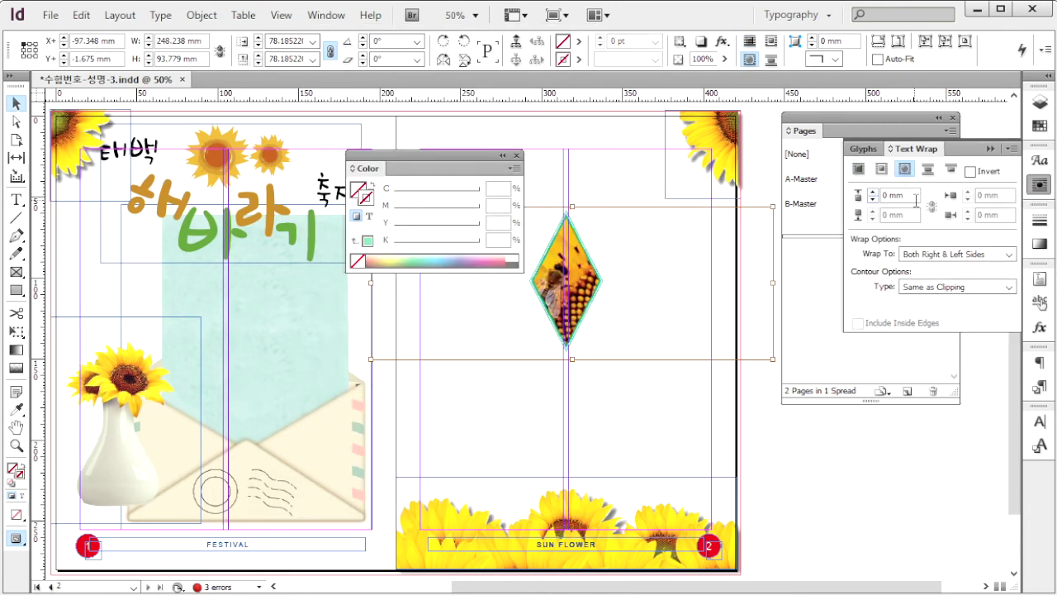
click(915, 201)
text(6)
key(ctrl+shift+a)
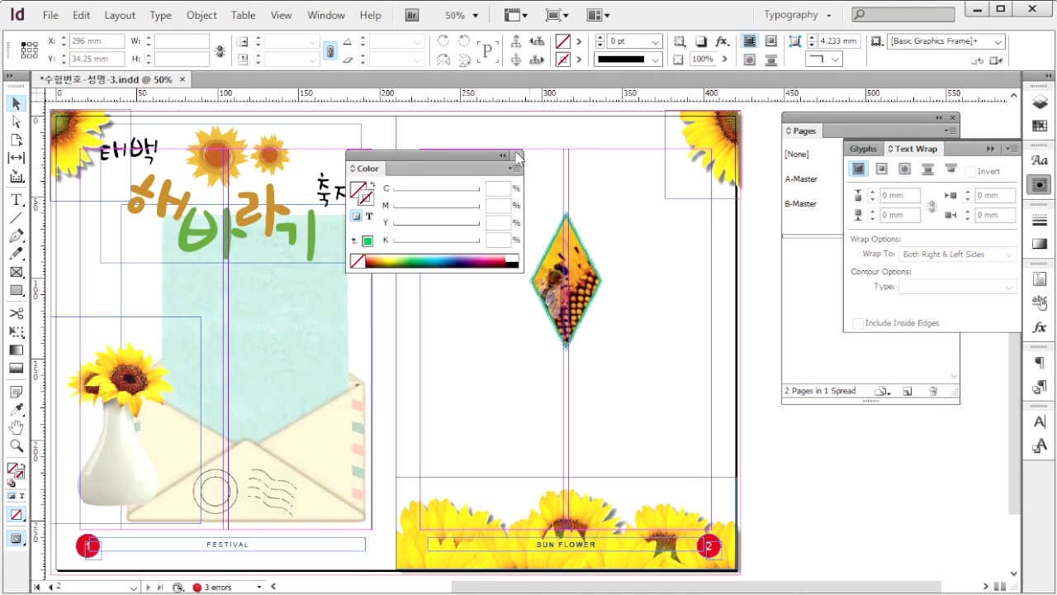
click(516, 156)
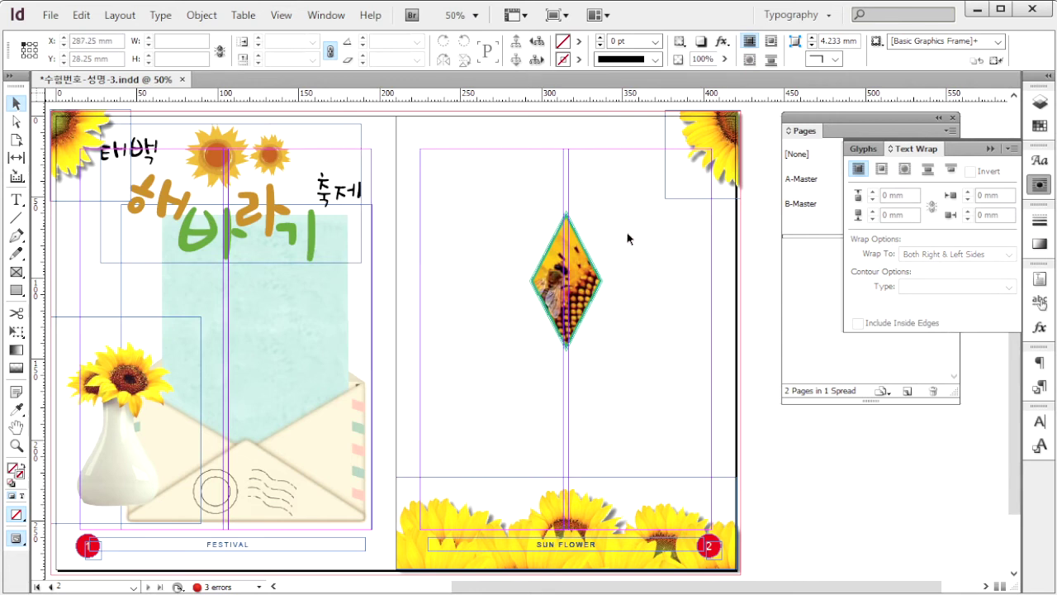
- Duplicate the diamond photo twice, placing one copy below it to the left and one to the right, following the 1급-302 reference
drag(623, 205, 514, 382)
click(583, 315)
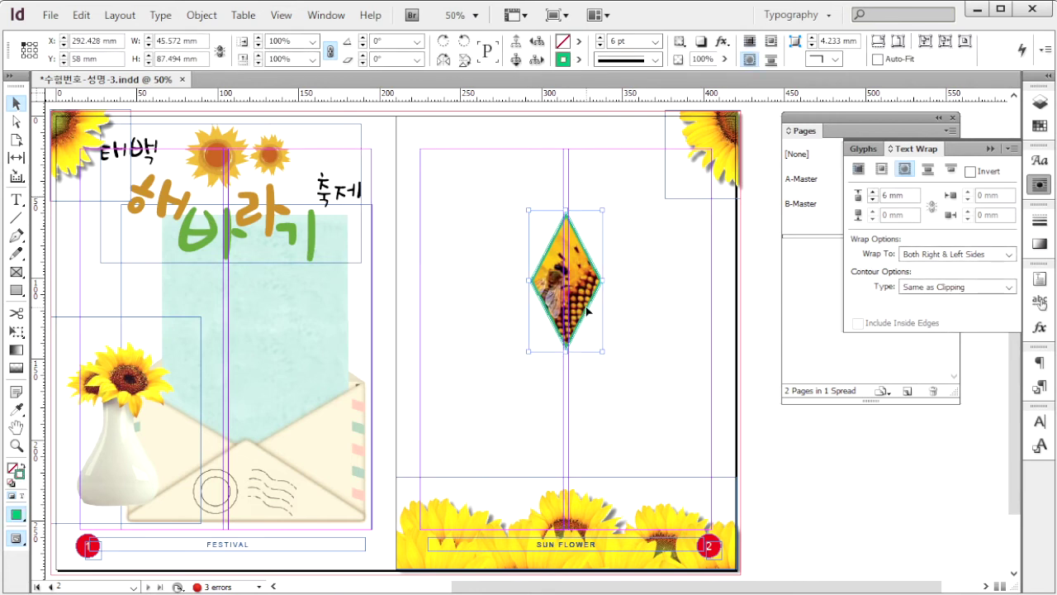
drag(567, 305, 556, 393)
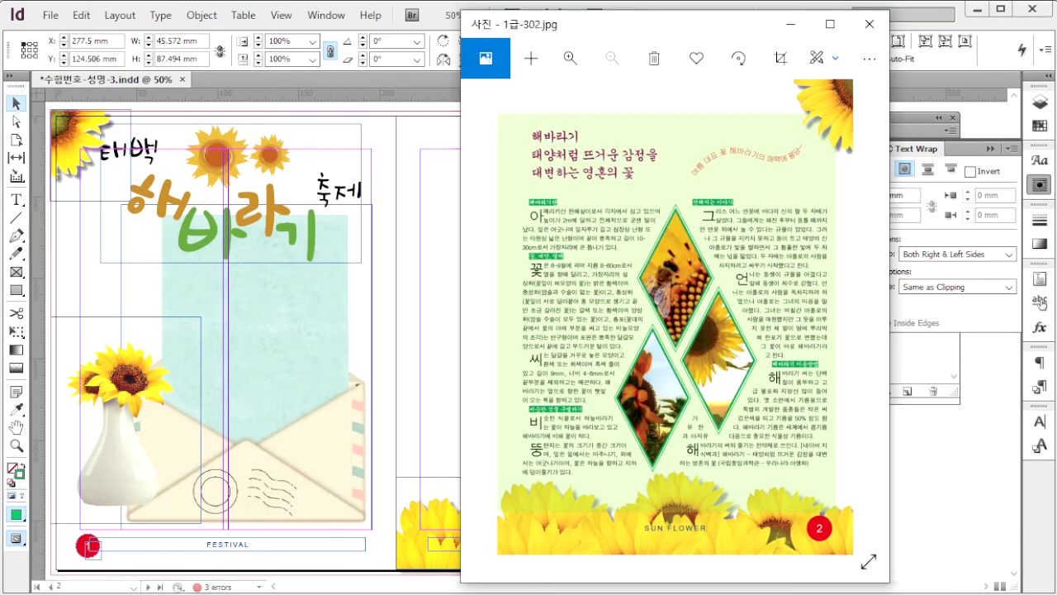
click(602, 359)
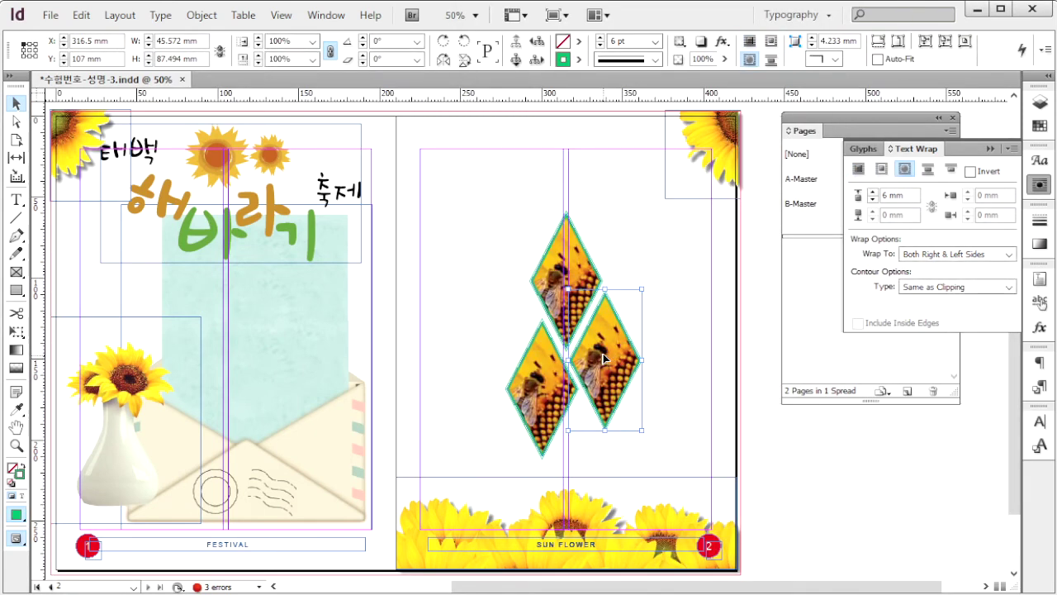
- Shift the image inside the two lower diamonds to frame the yellow sunflower in the right one and the orange flower in the left one
drag(603, 359, 572, 361)
drag(640, 364, 610, 366)
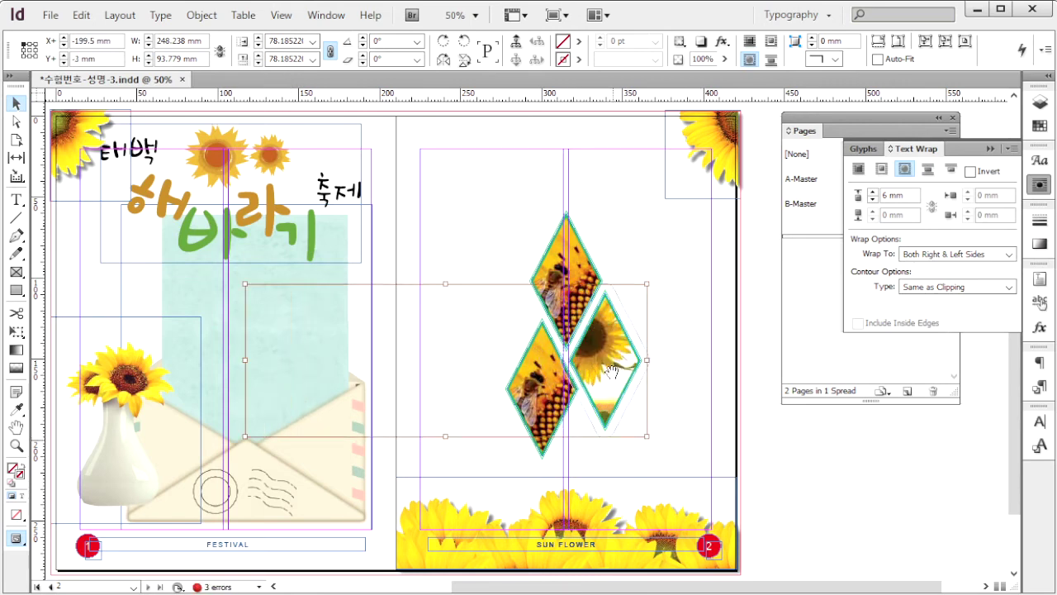
drag(540, 440, 533, 401)
click(756, 496)
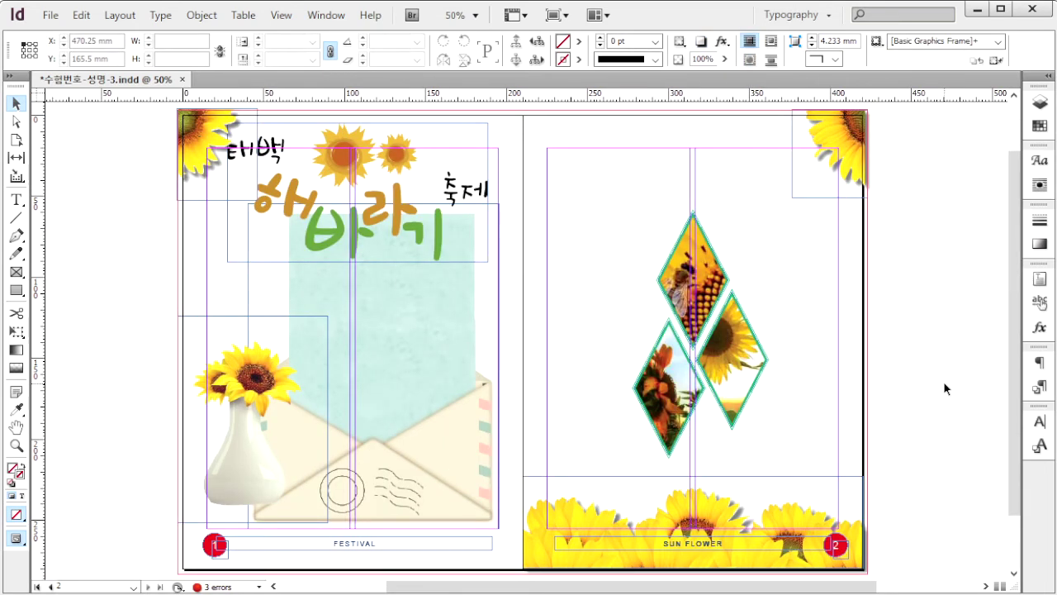
- Place the image 1급-19.psd over all of page 1 out to the bleed, at about 214 × 286 mm
key(ctrl+d)
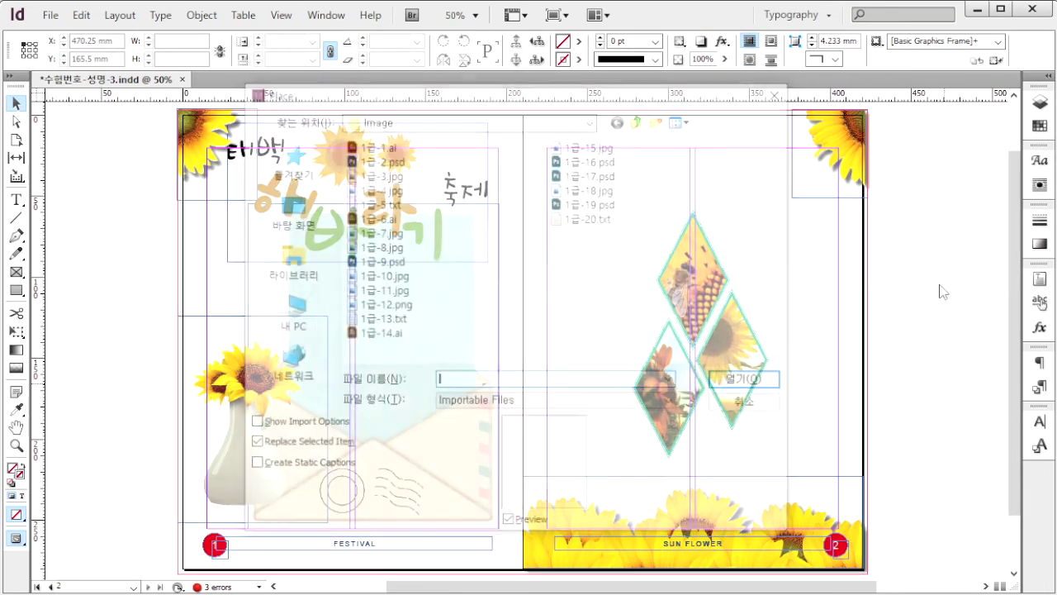
click(605, 202)
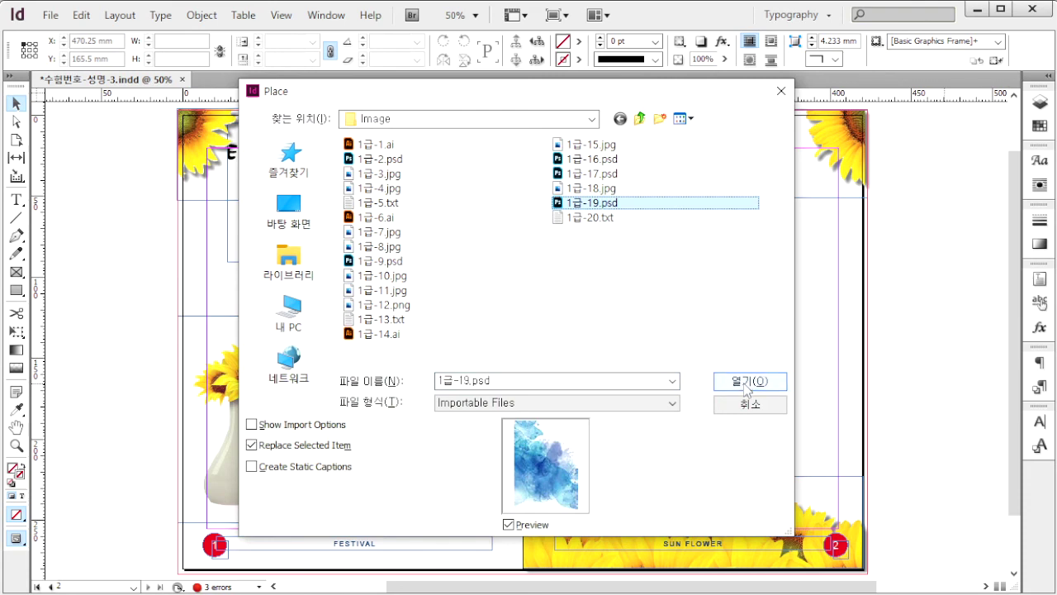
click(748, 382)
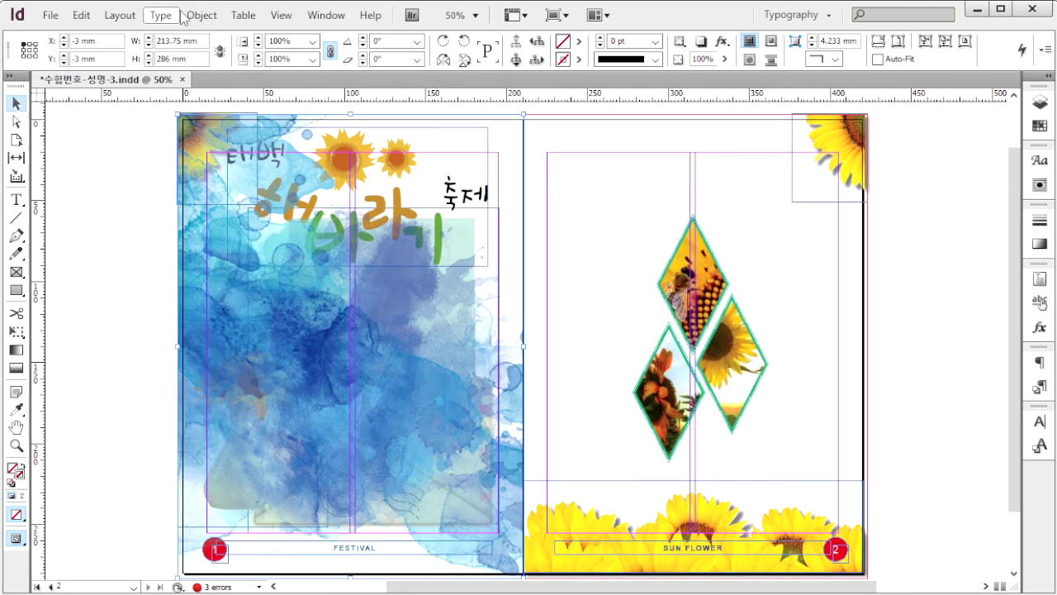
- Apply an Alpha Channel clipping path to the watercolour image, using the Transparency alpha with a threshold of 151
click(202, 15)
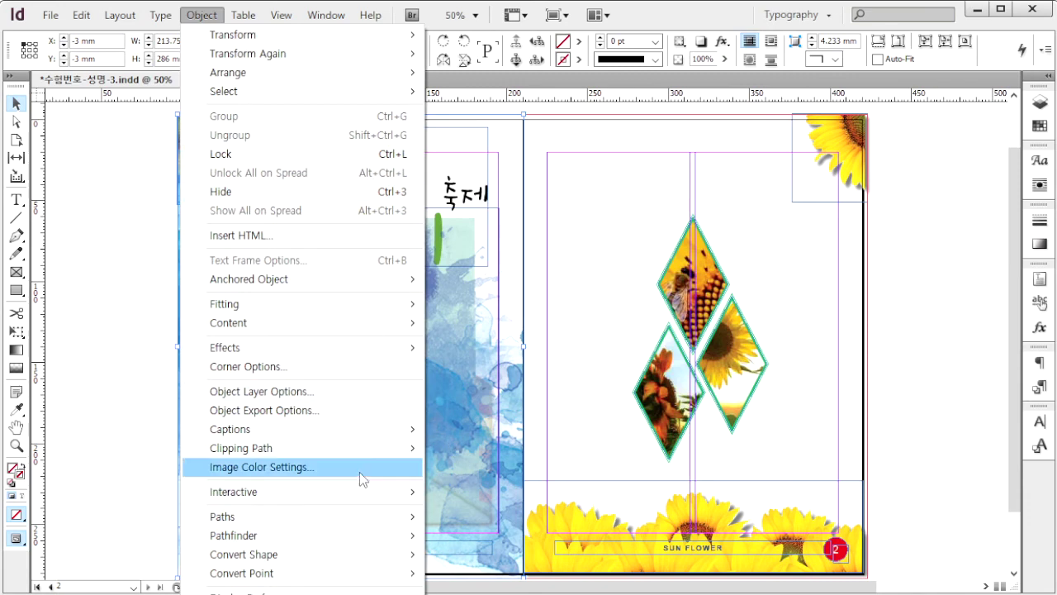
mouse_move(358, 448)
click(478, 449)
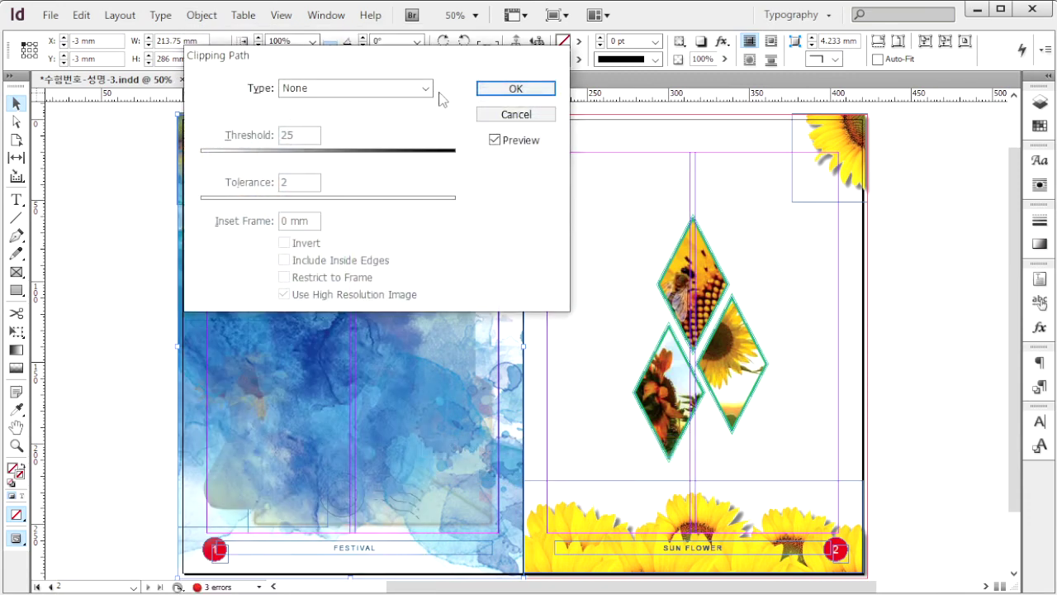
click(424, 88)
click(368, 133)
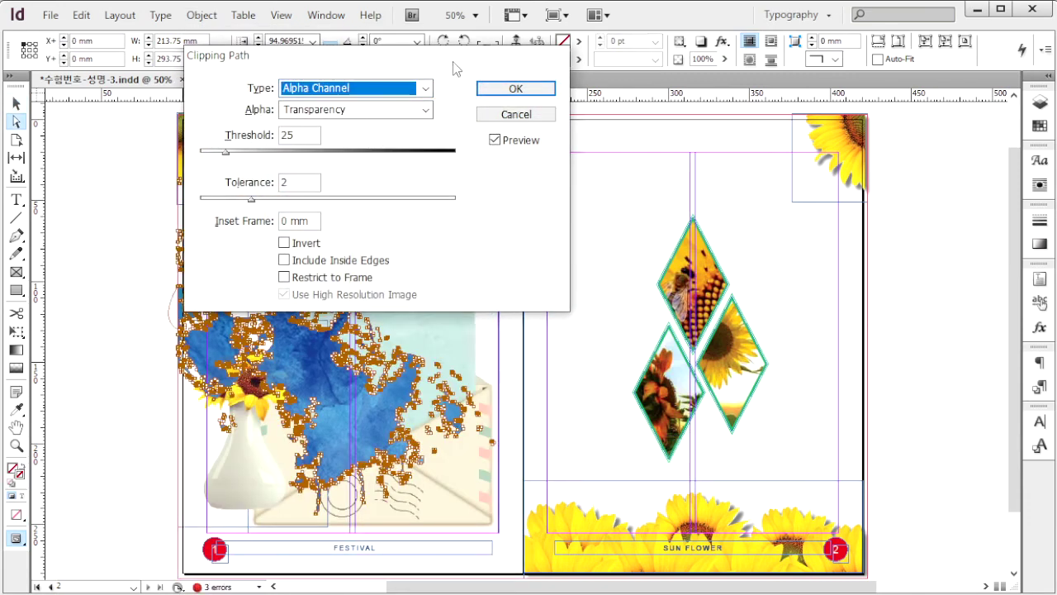
drag(452, 61, 763, 57)
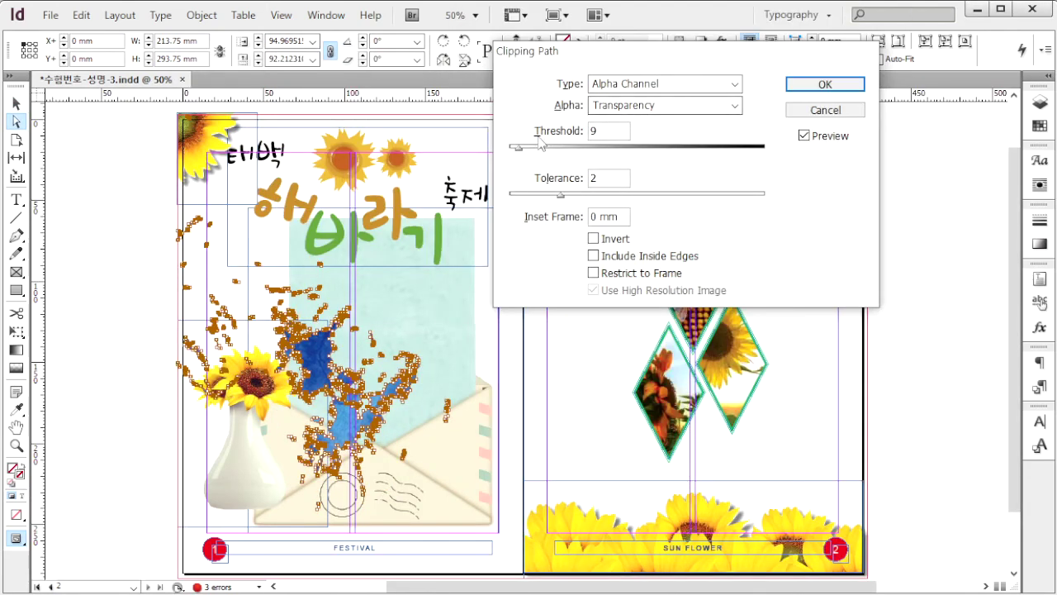
drag(516, 147, 661, 153)
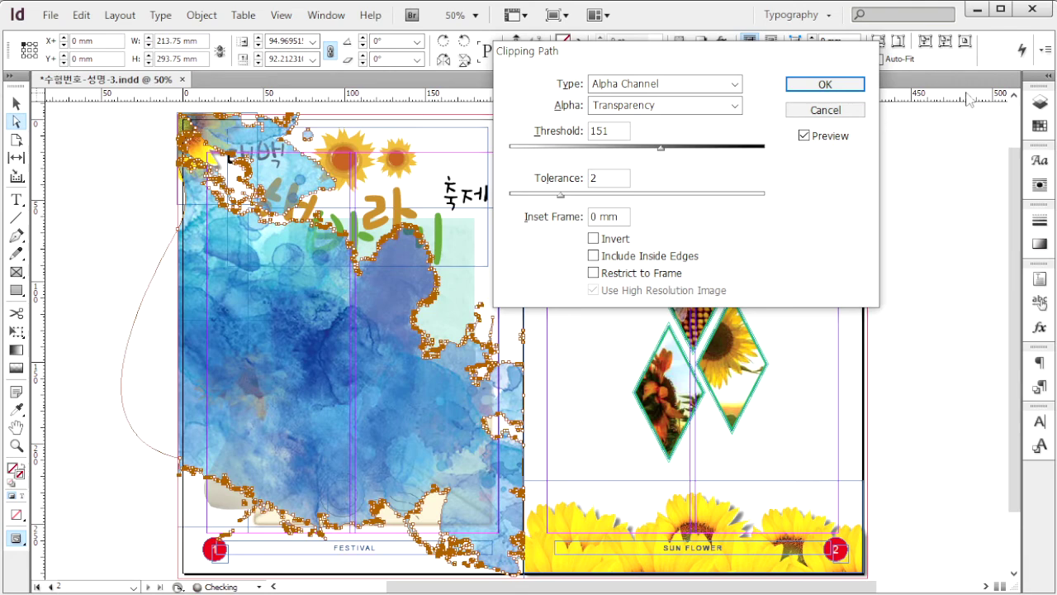
click(851, 89)
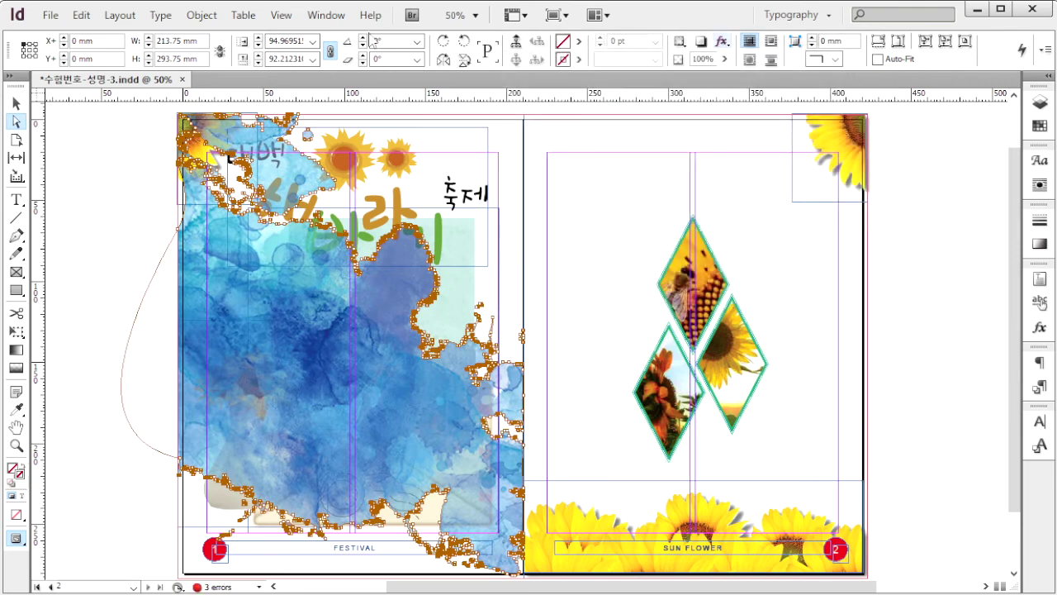
click(16, 103)
key(Escape)
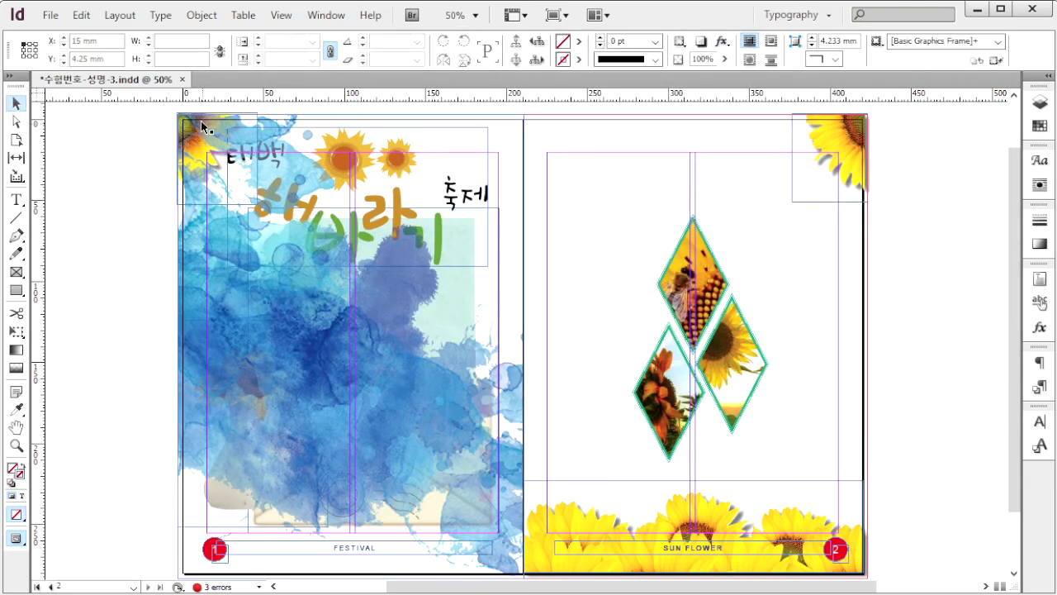
- Set the watercolour image's opacity to 50% and send it behind all other objects on page 1
click(712, 58)
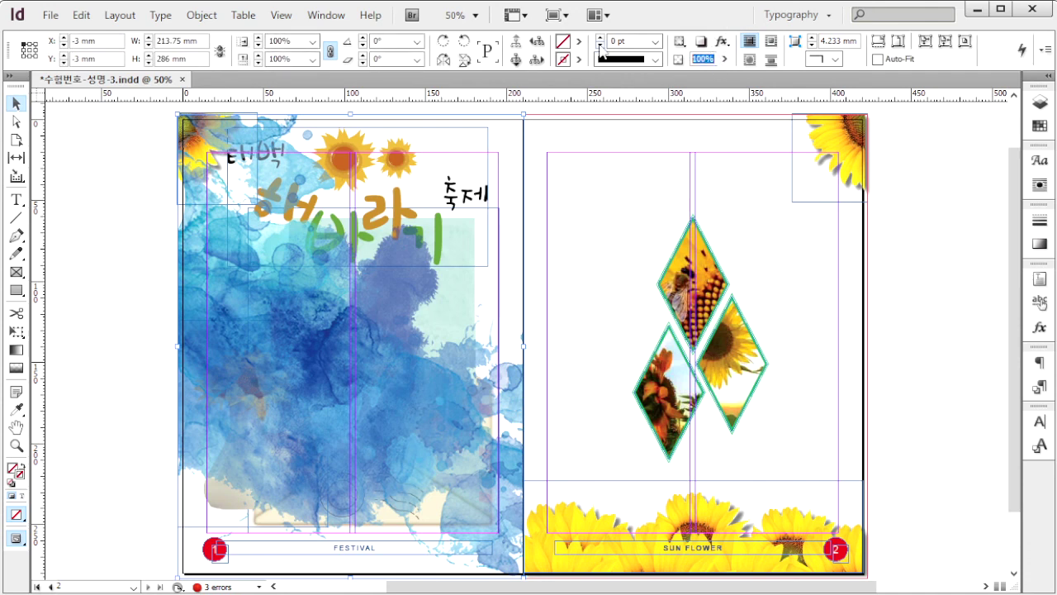
text(50)
key(Return)
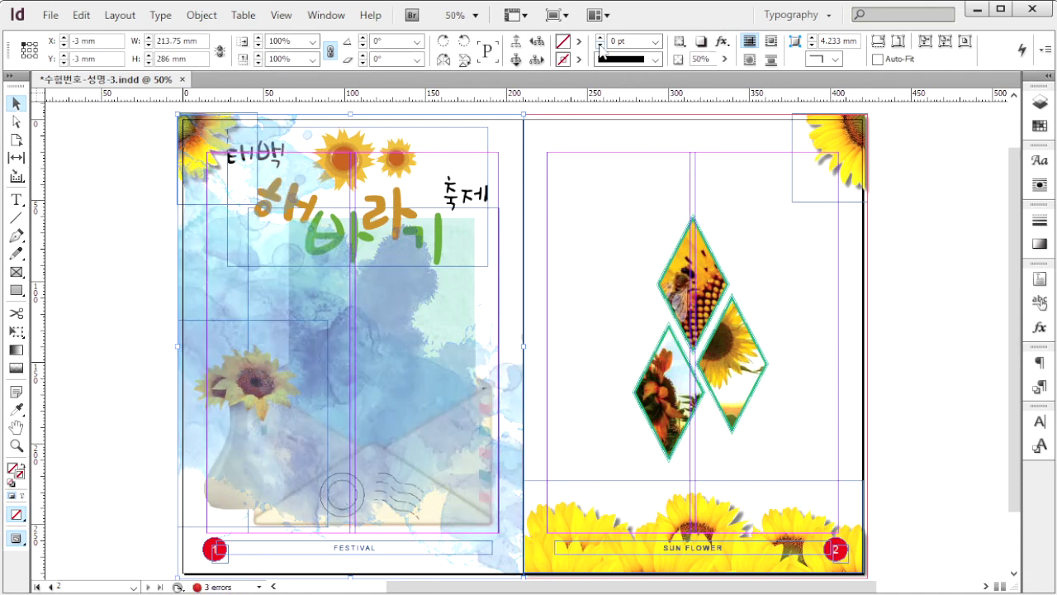
click(201, 15)
mouse_move(253, 78)
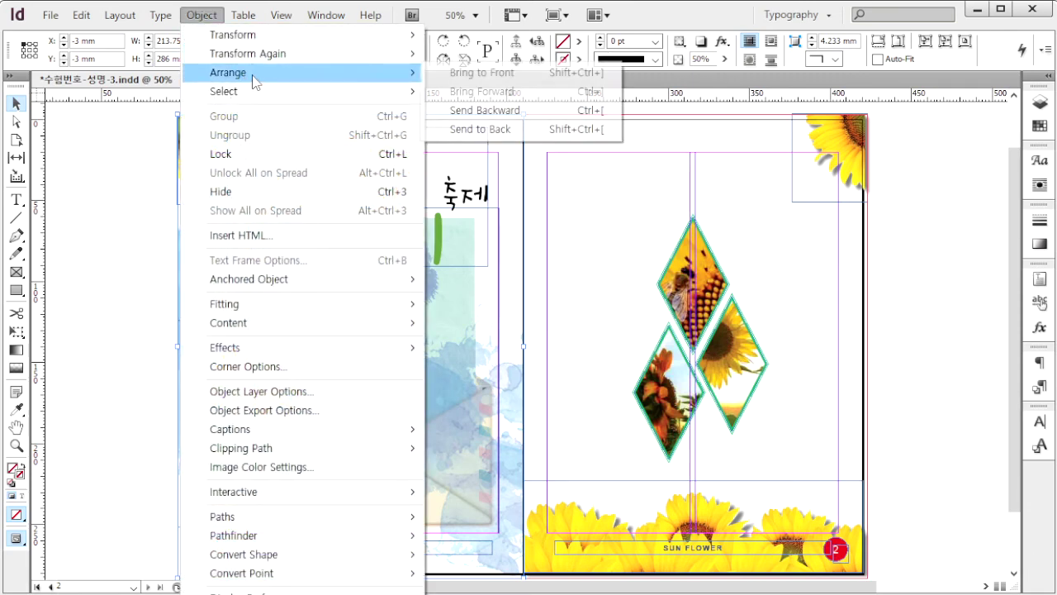
click(522, 133)
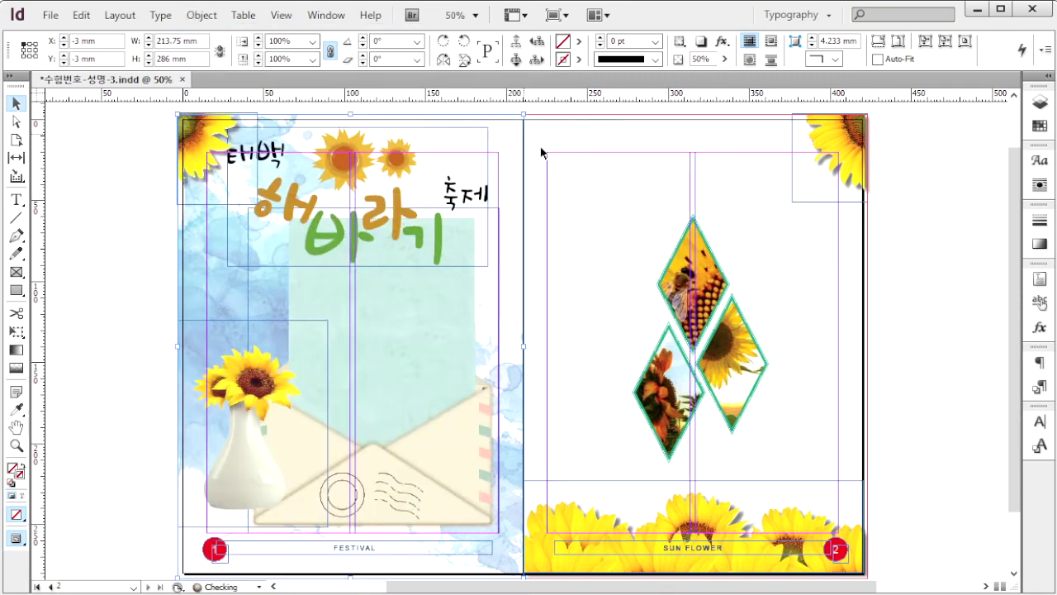
- Create a rectangle 400 mm wide and 235 mm high, starting beside page 1 near the top margin
scroll(103, 306, right, 1)
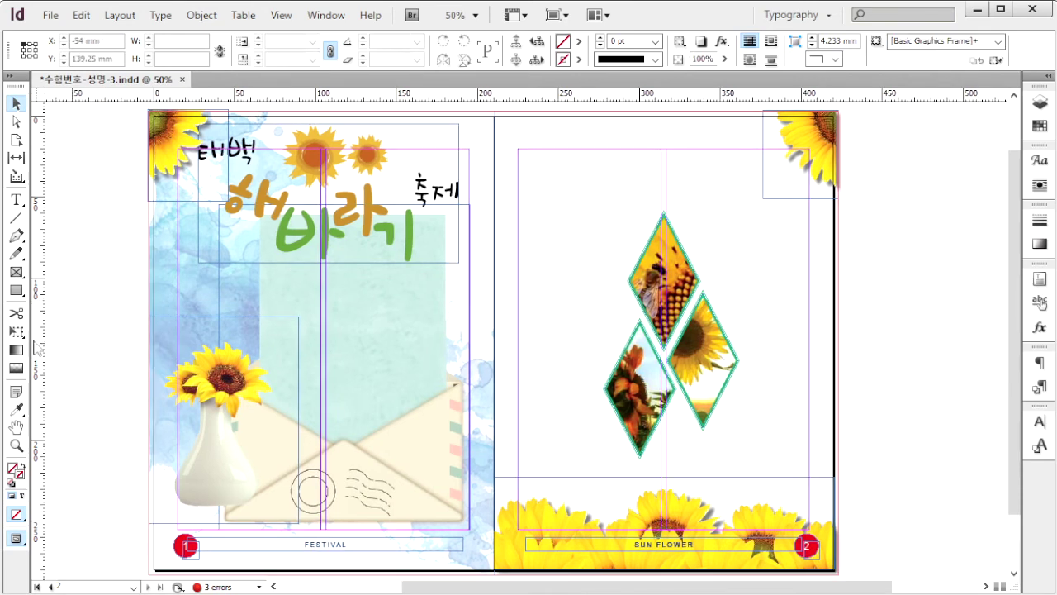
click(16, 290)
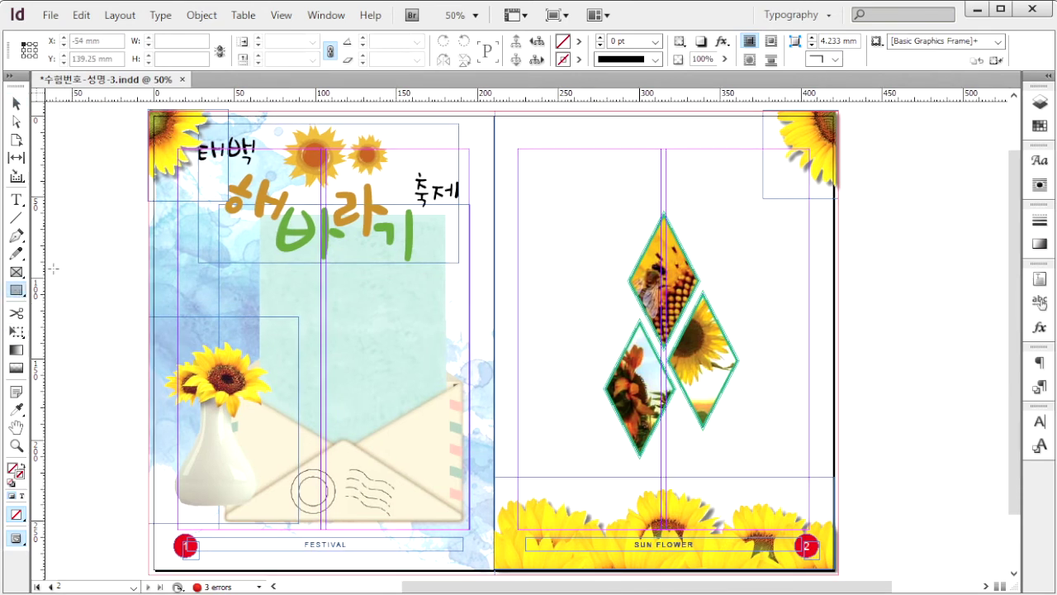
click(82, 153)
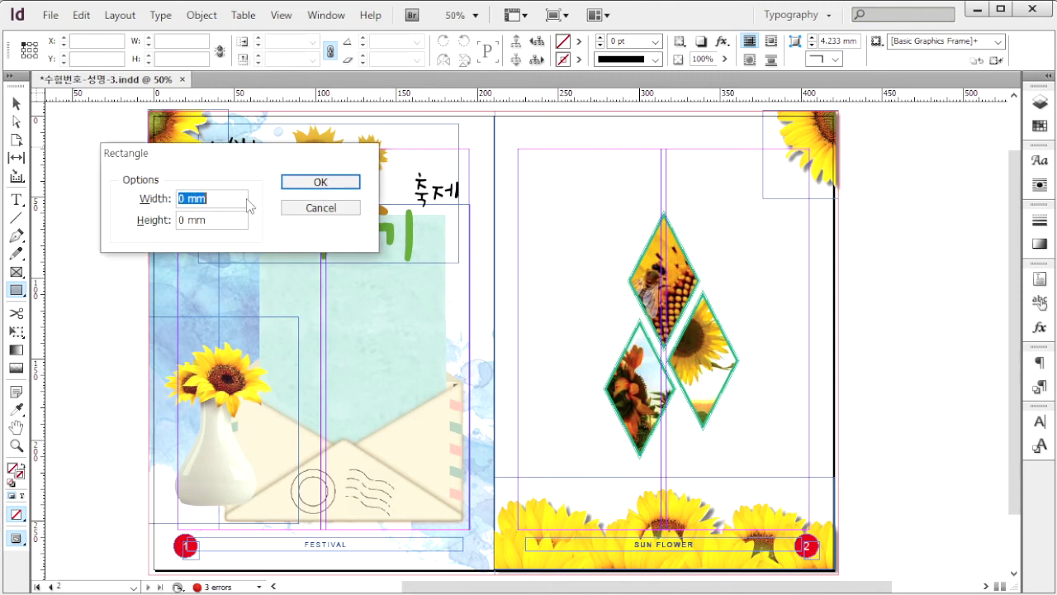
text(400)
key(Tab)
text(235)
key(Return)
- Fill the new rectangle with C 50, M 0, Y 100, K 0 and set its opacity to 30%
key(F6)
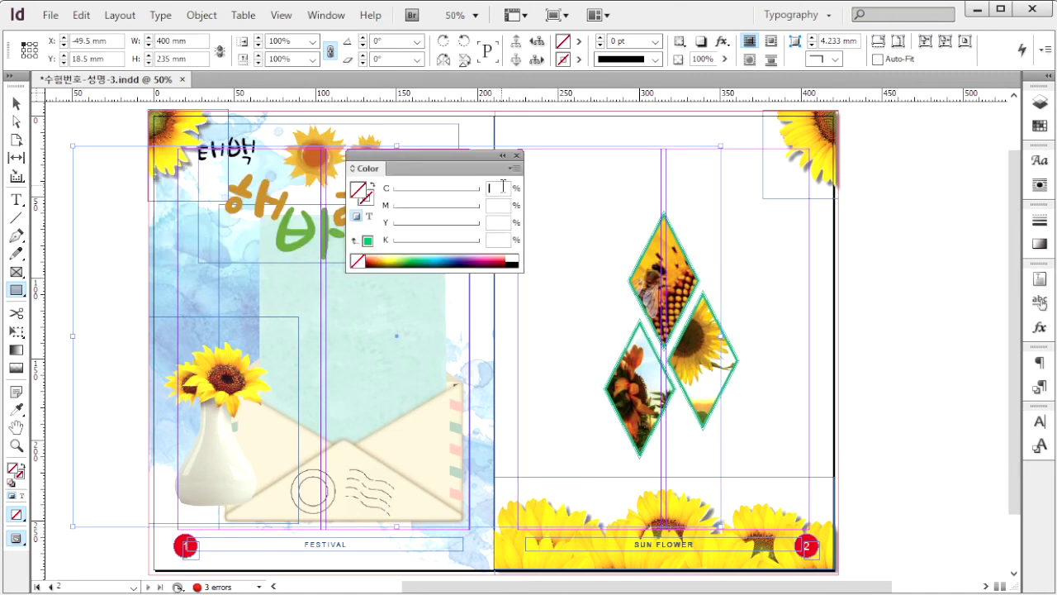
click(496, 188)
text(50)
key(Tab)
key(Tab)
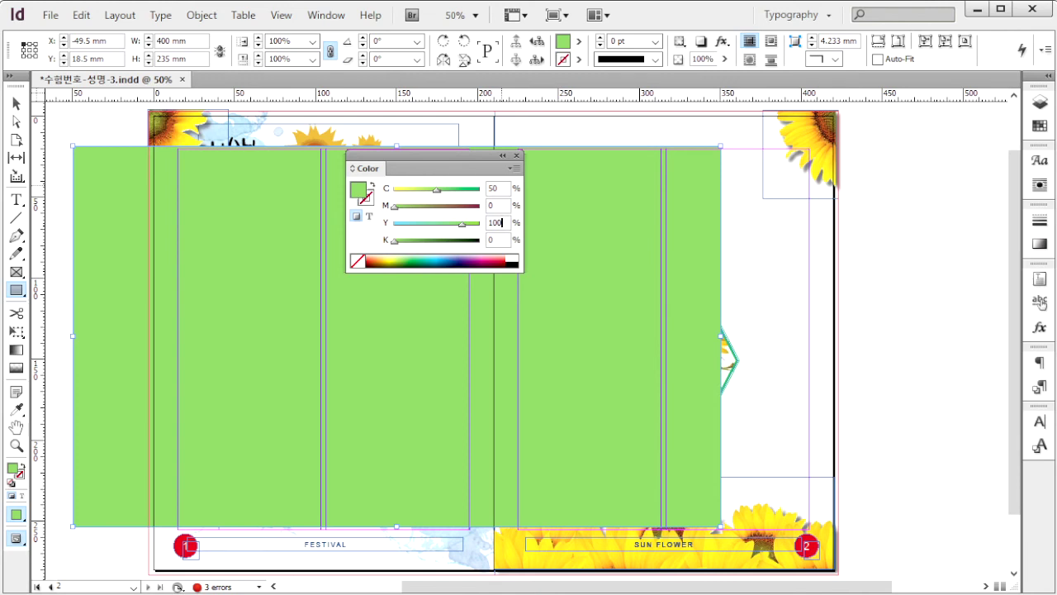
key(Return)
click(517, 155)
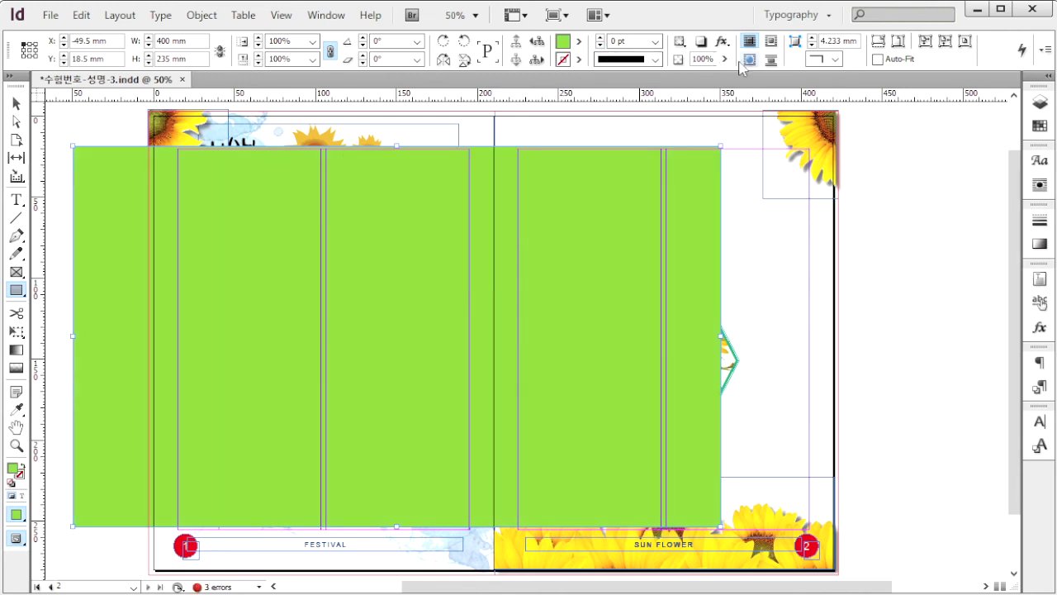
click(708, 59)
text(30)
key(Return)
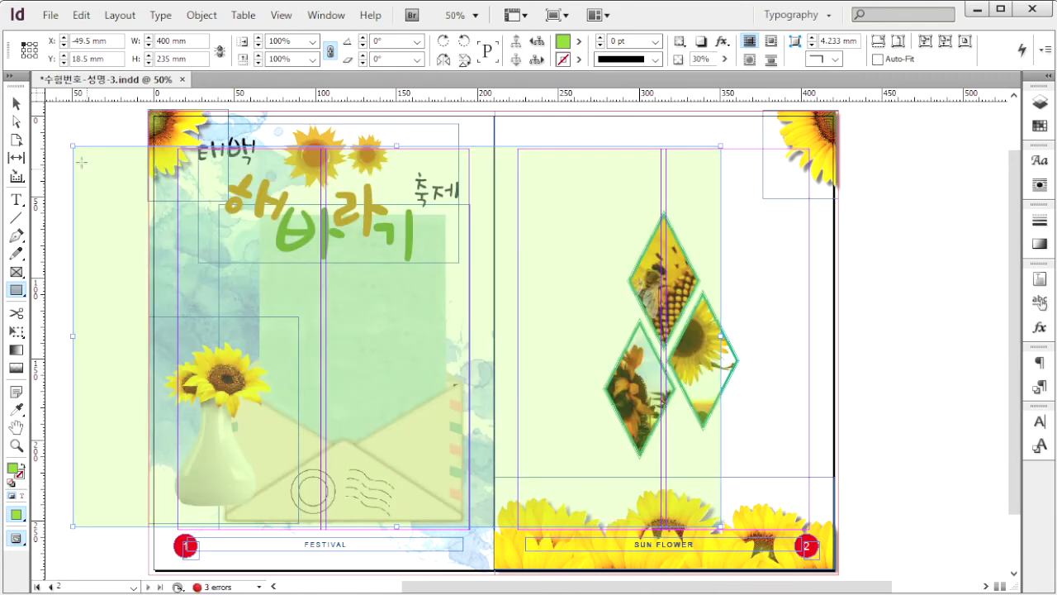
- Move the pale green rectangle to X 5 mm, Y 20 mm across the spread and send it behind all other objects
click(16, 104)
drag(137, 180, 227, 183)
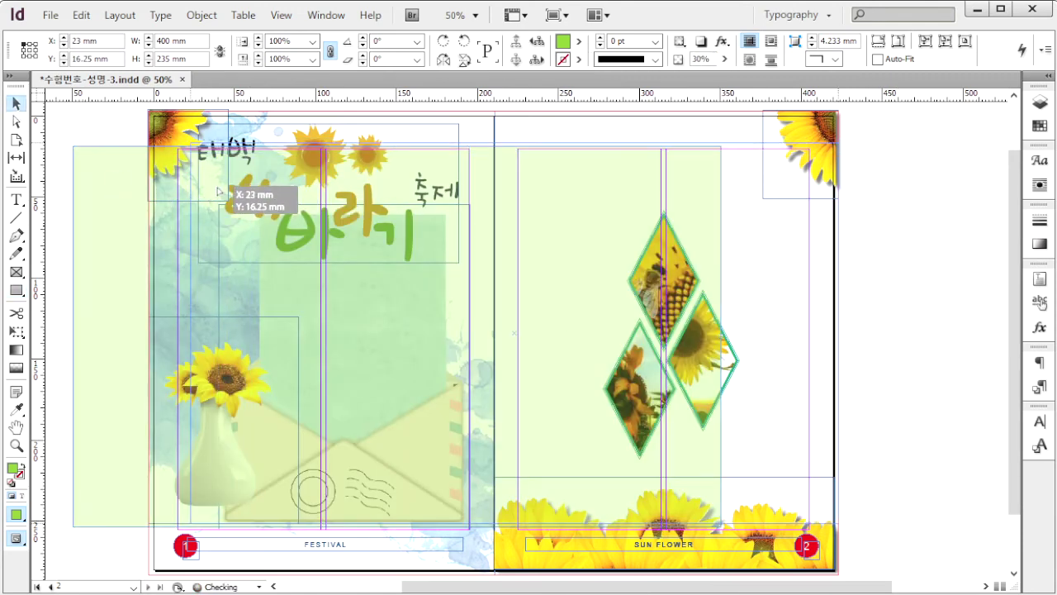
click(202, 14)
mouse_move(231, 71)
click(545, 129)
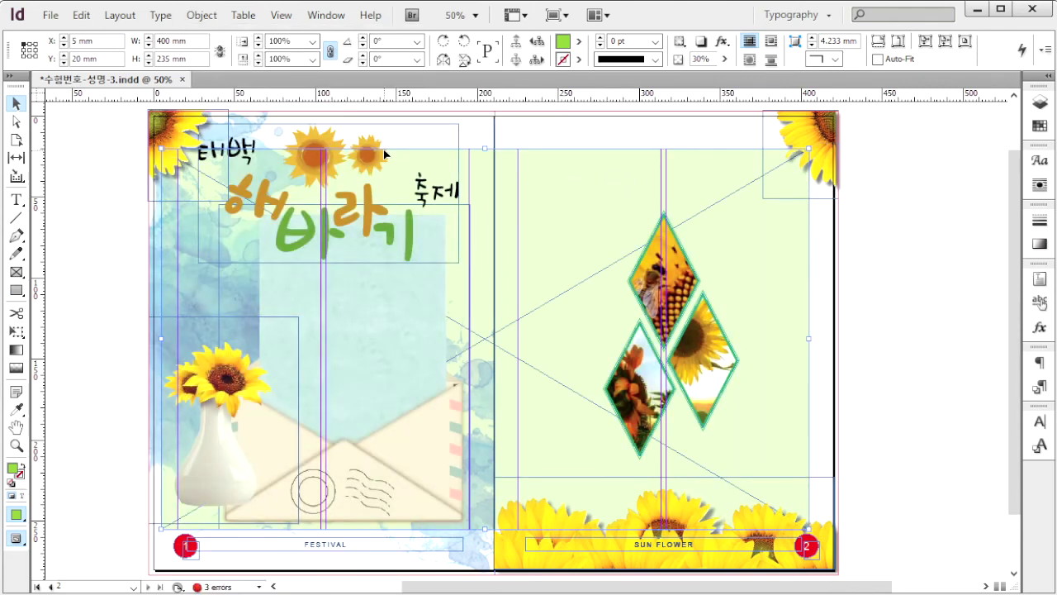
- Draw an open S-shaped curve about 68.5 mm wide and 26.8 mm high above the diamond photos on page 2, following 1급-302.jpg
click(110, 257)
key(ctrl+equal)
key(ctrl+equal)
key(ctrl+equal)
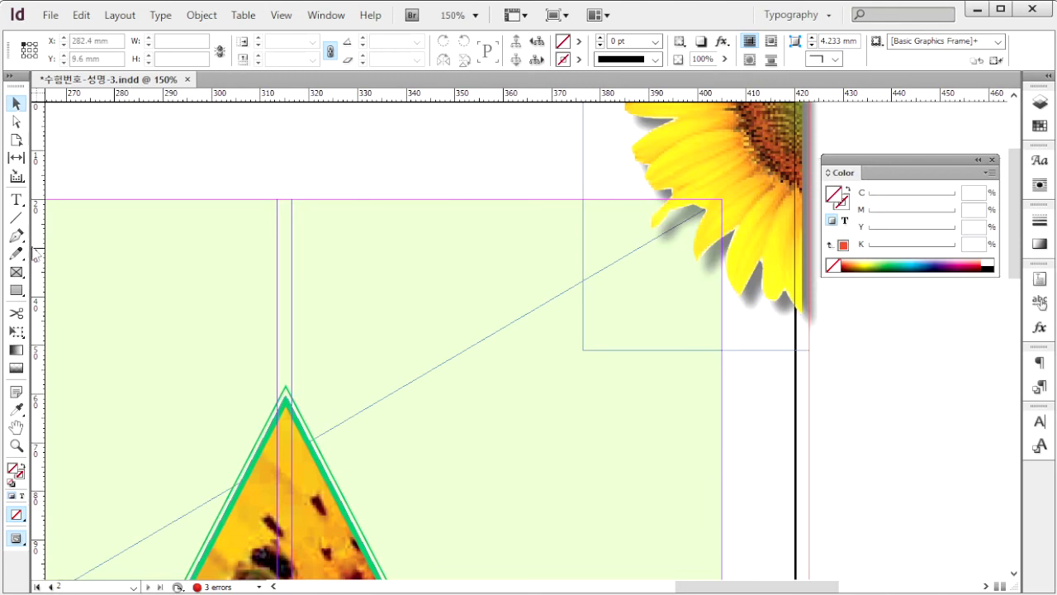
click(17, 235)
click(298, 355)
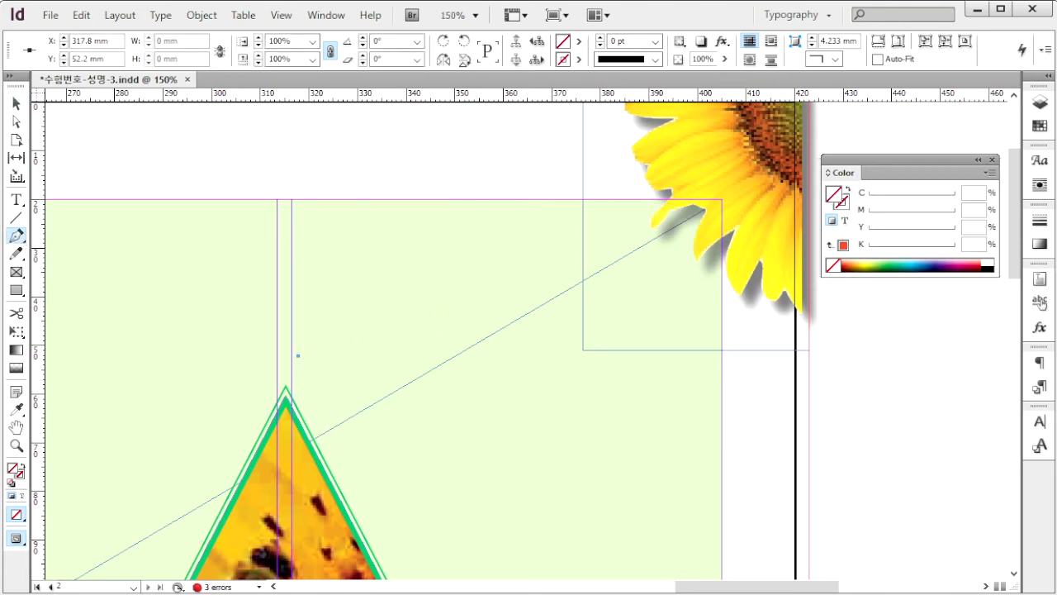
key(alt+Tab)
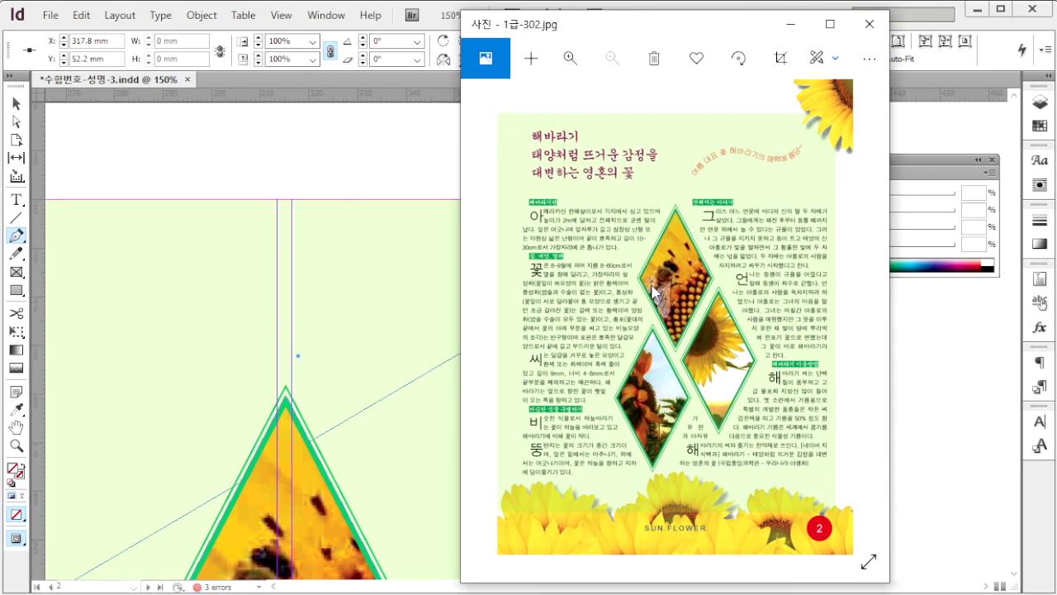
key(alt+Tab)
drag(459, 290, 605, 318)
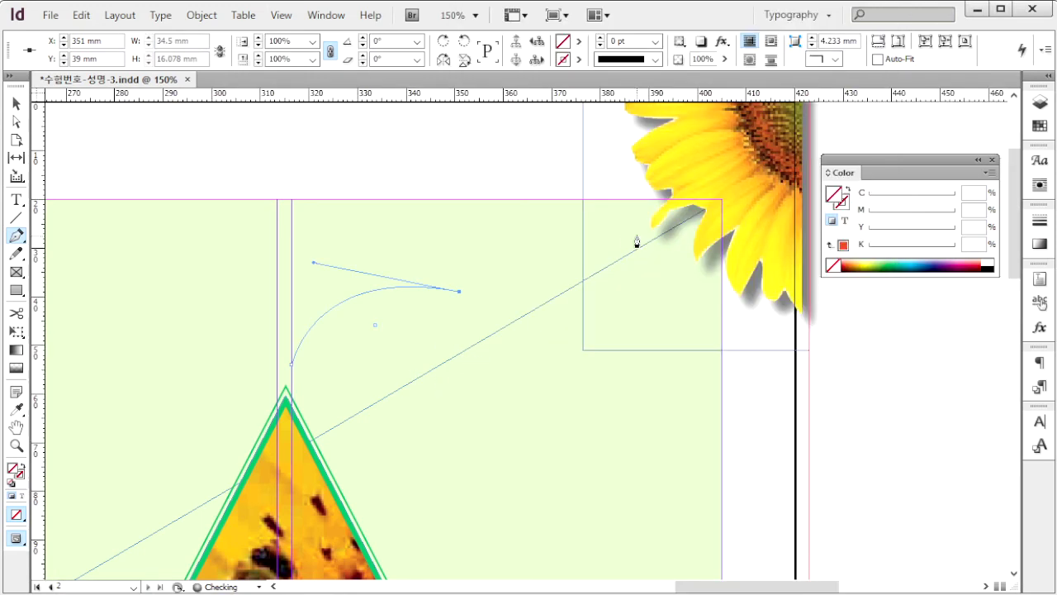
drag(624, 235, 686, 134)
click(624, 235)
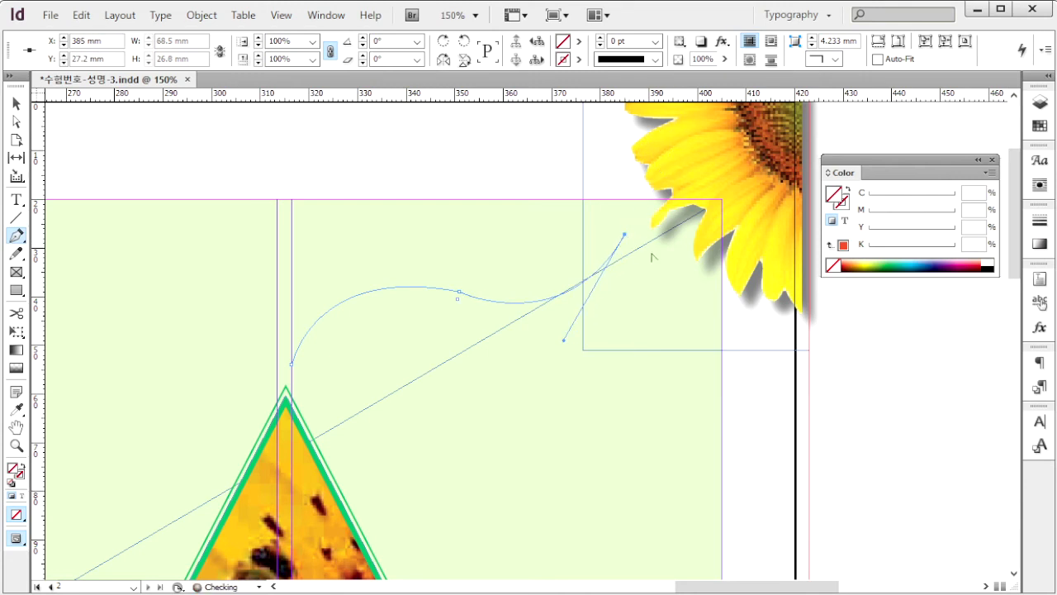
- Add path type "여름 대표 꽃 해바라기의 매력에 풍덩~" along the curve in Gulim 13 pt, tracking -70, C 0, M 80, Y 90, K 0
drag(15, 199, 80, 218)
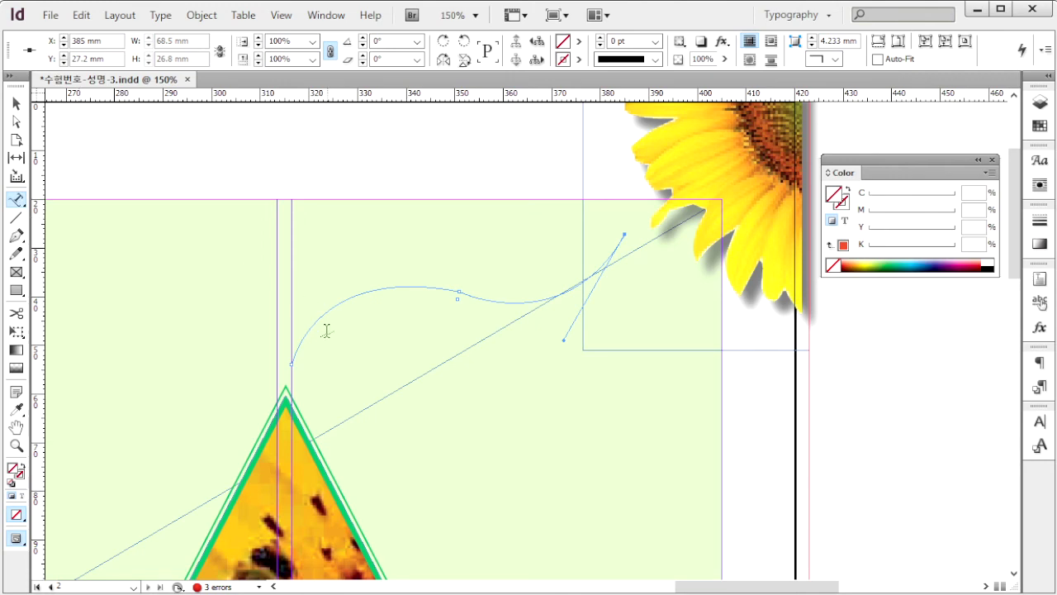
click(290, 360)
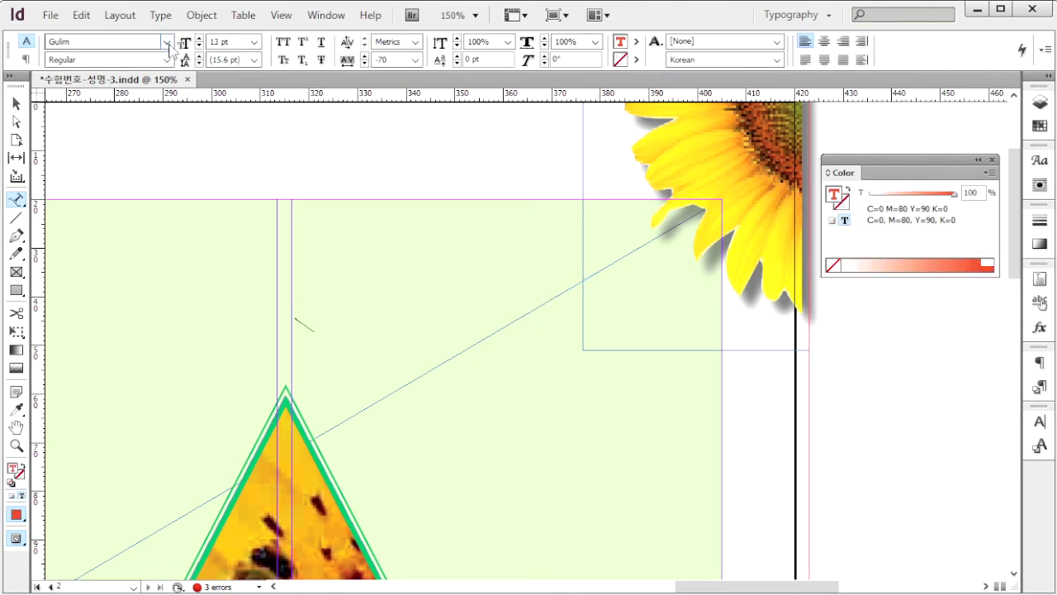
click(166, 42)
click(146, 10)
click(989, 173)
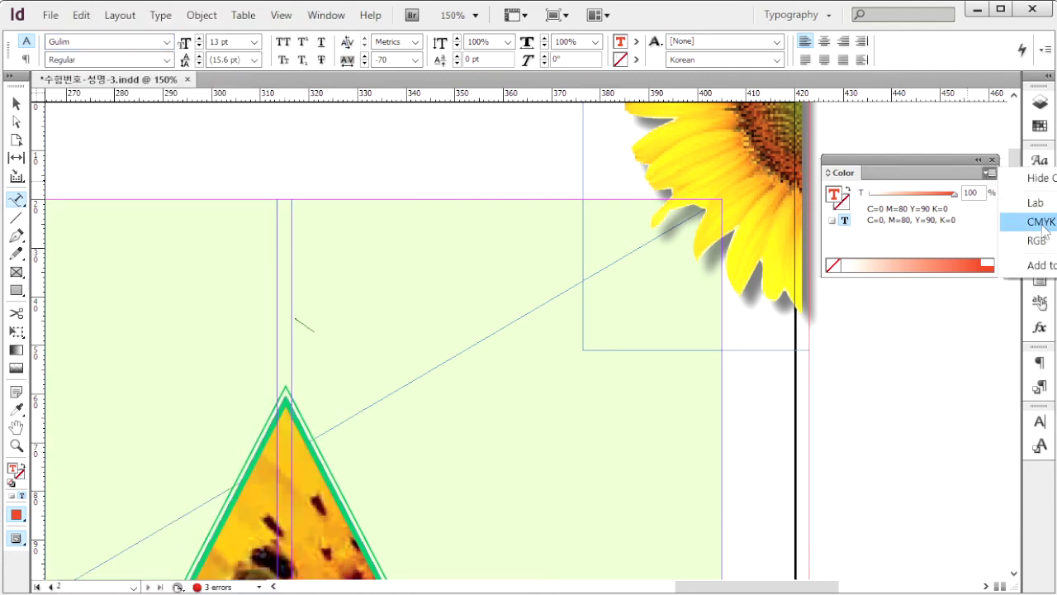
click(1028, 219)
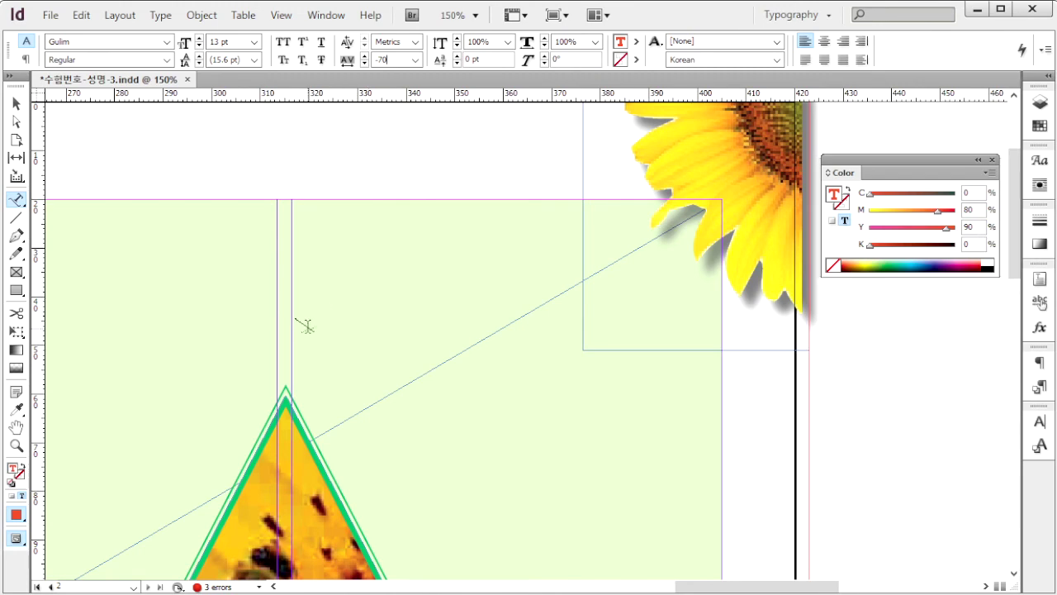
key(Escape)
key(ctrl+alt+0)
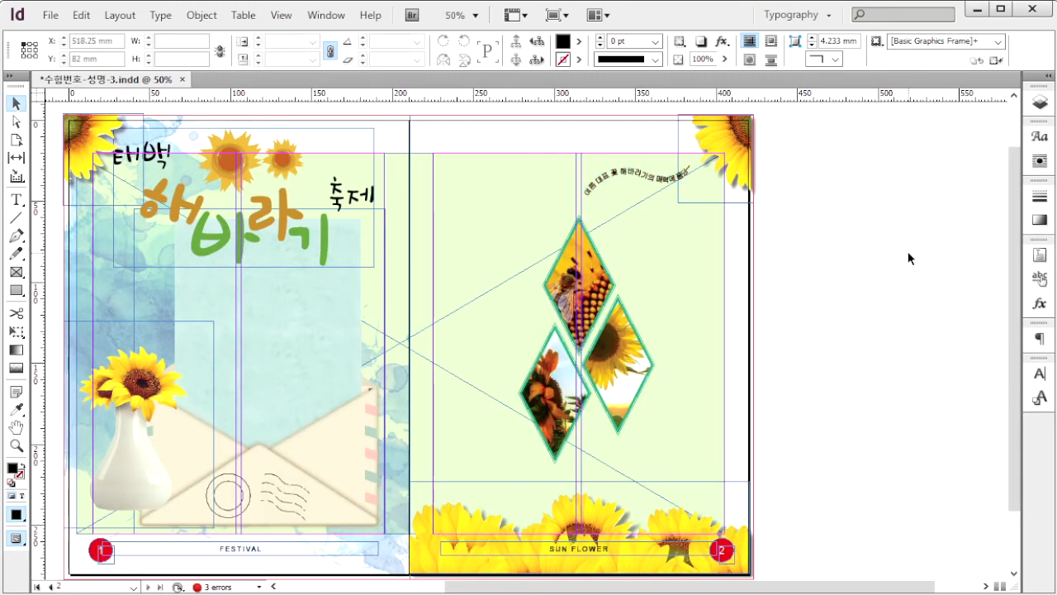
- Add a process CMYK color swatch with C 50, M 100, Y 50, K 0
key(F5)
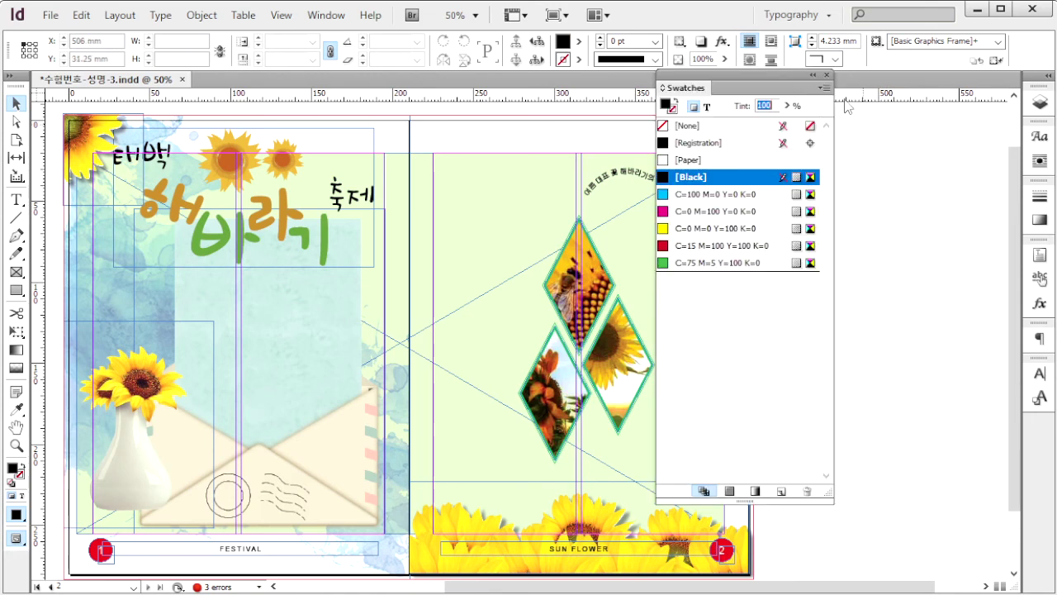
click(824, 87)
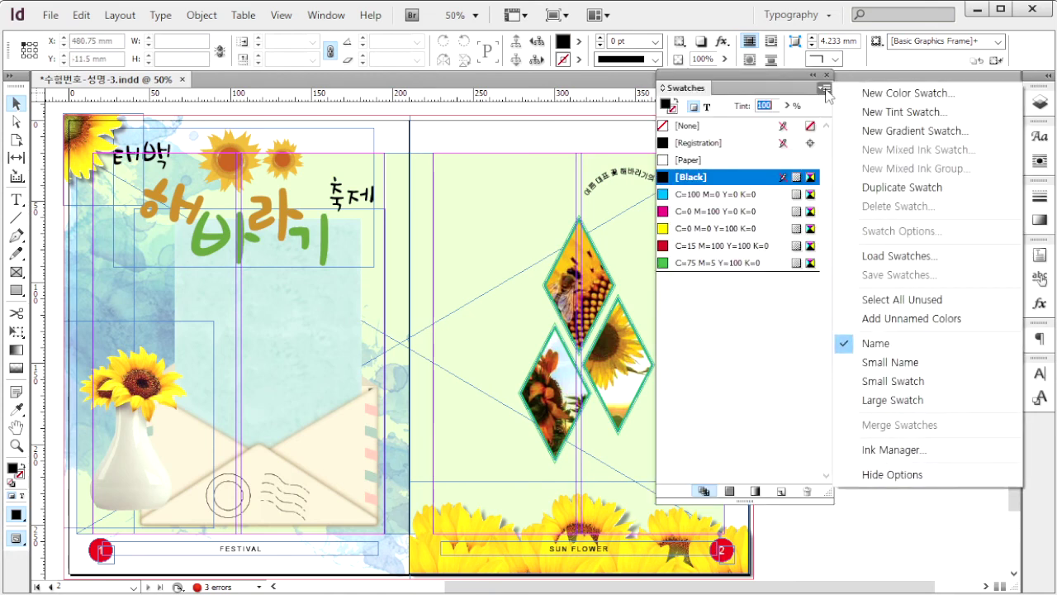
click(877, 94)
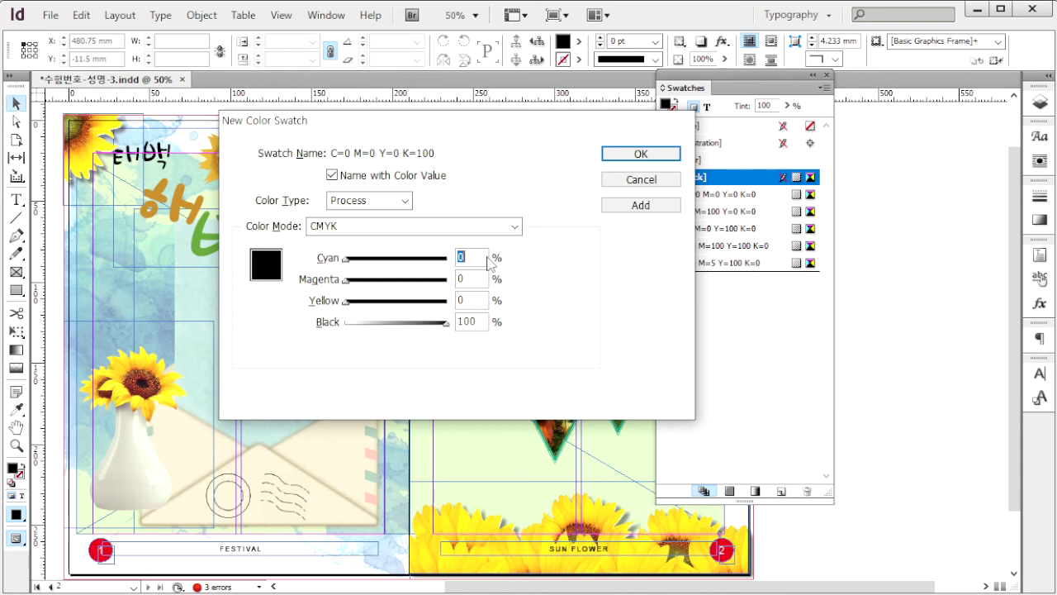
text(0)
key(Tab)
text(1)
key(Tab)
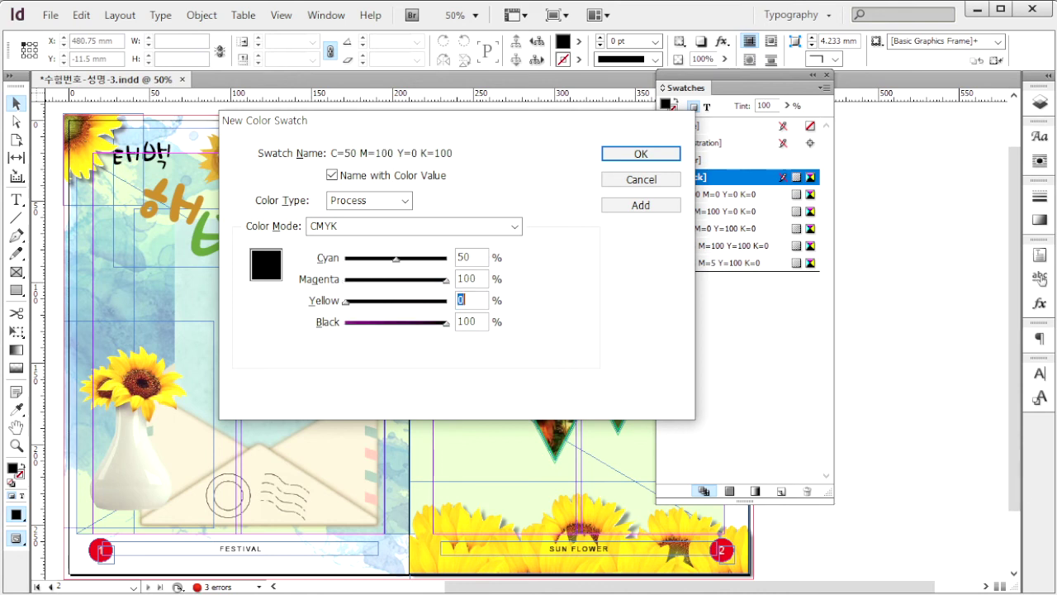
key(Tab)
text(0)
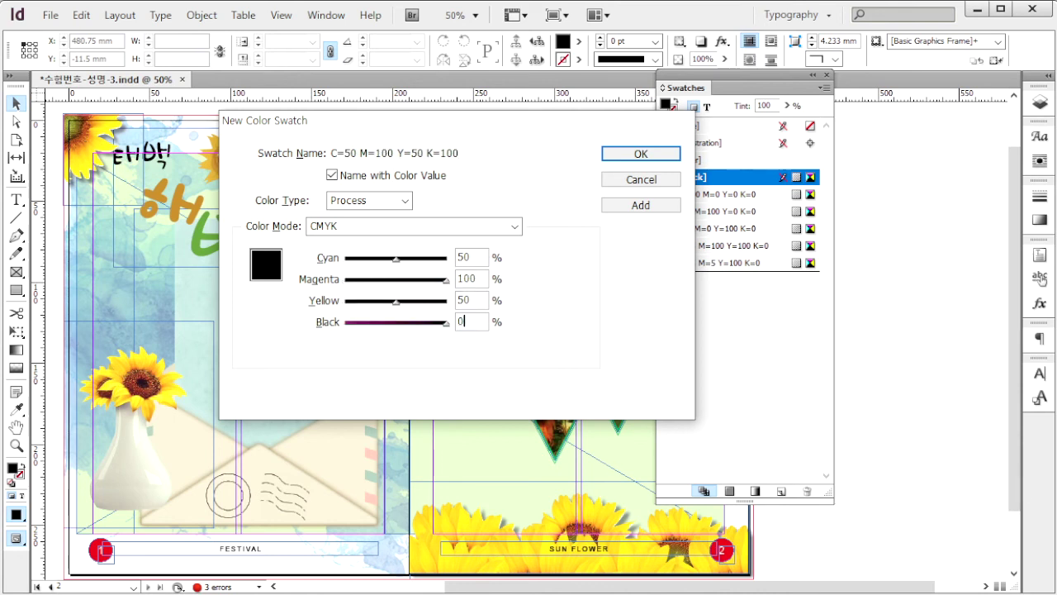
click(641, 205)
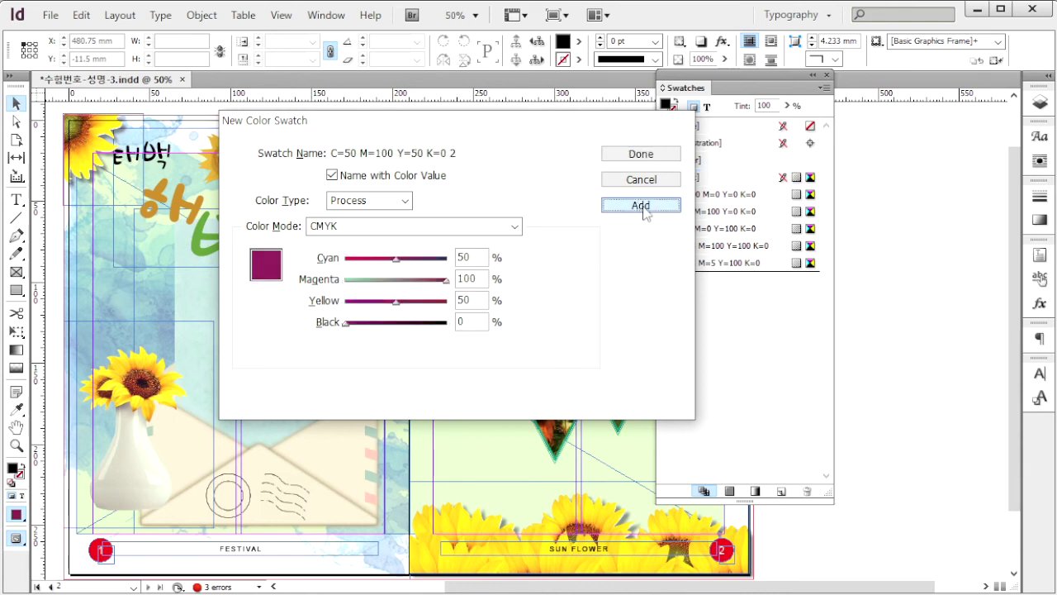
- Add another CMYK color swatch with C 100, M 80, Y 20, K 0
double_click(482, 259)
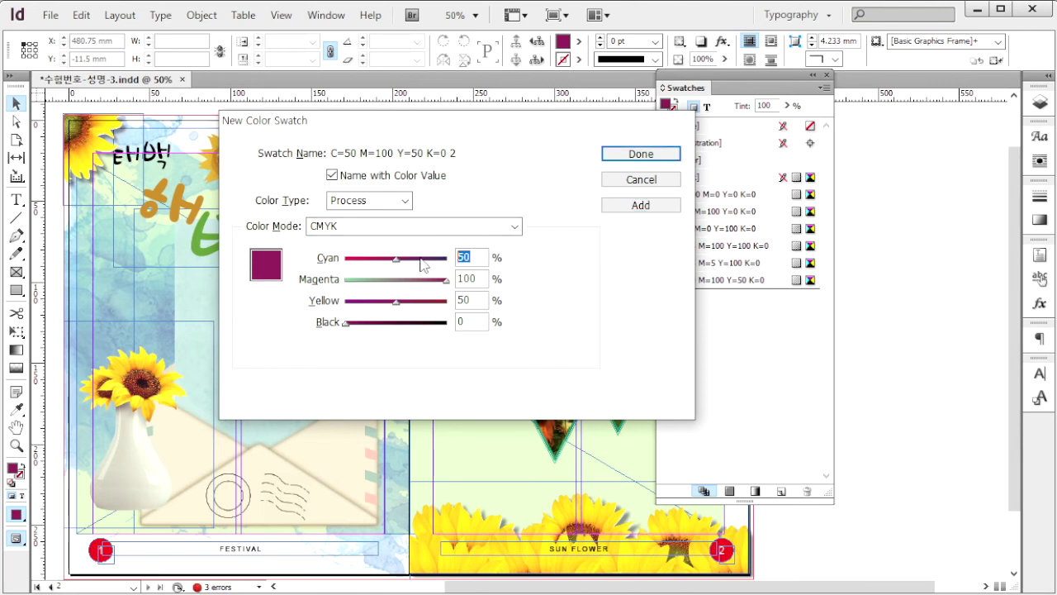
text(100)
key(Tab)
text(80)
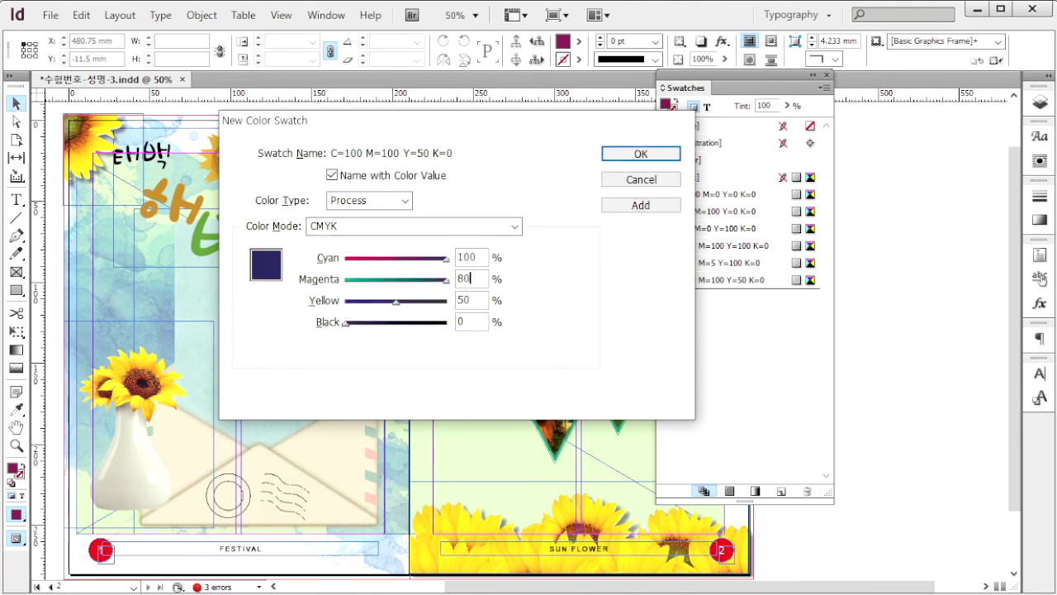
key(Tab)
text(20)
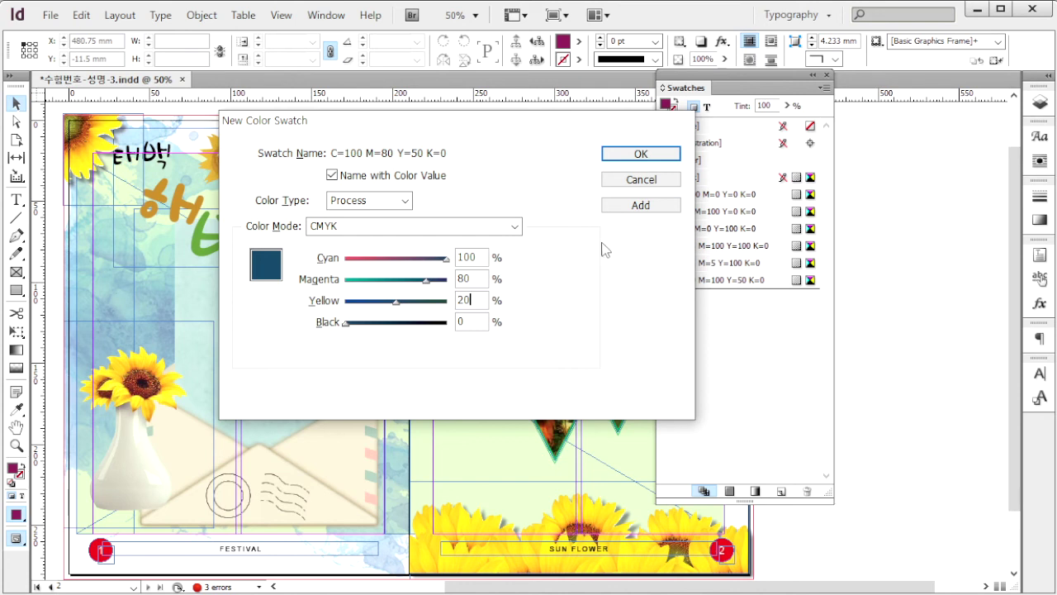
click(621, 209)
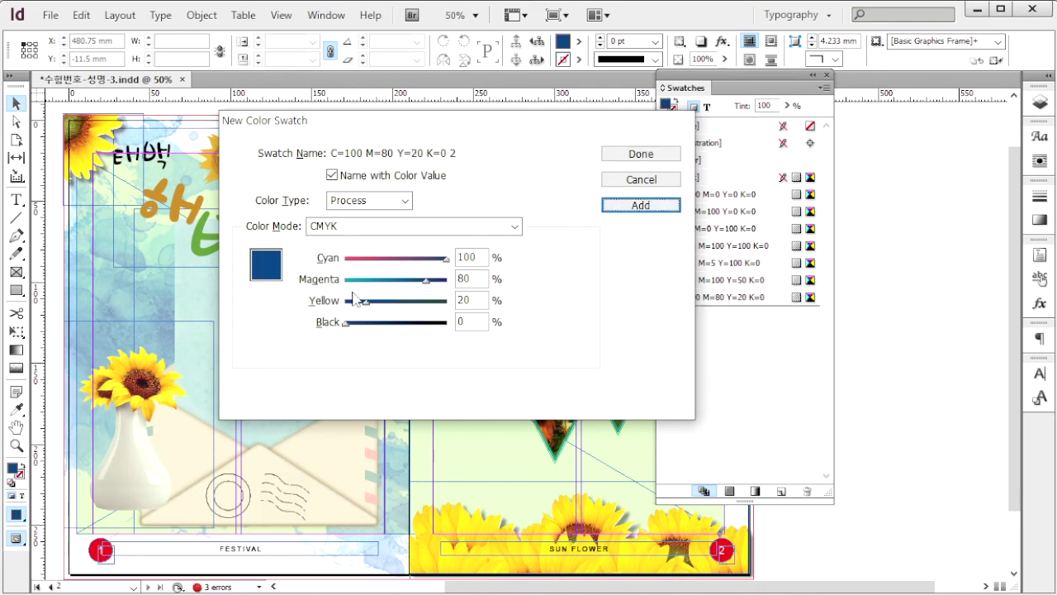
- Add a white CMYK color swatch with C 0, M 0, Y 0, K 0
double_click(470, 263)
text(00)
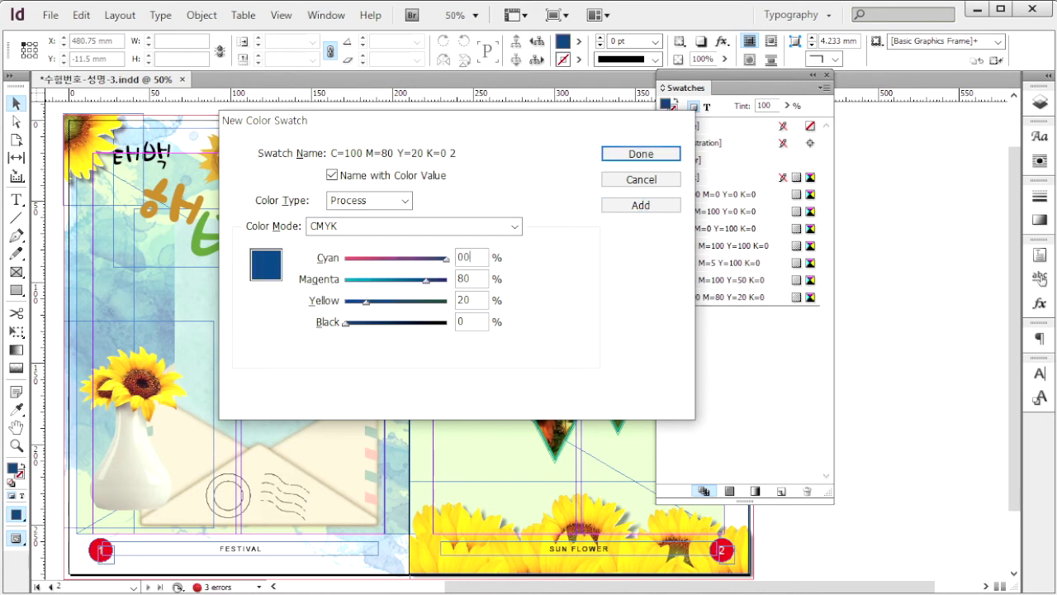
key(Tab)
text(0)
key(Tab)
text(0)
key(Tab)
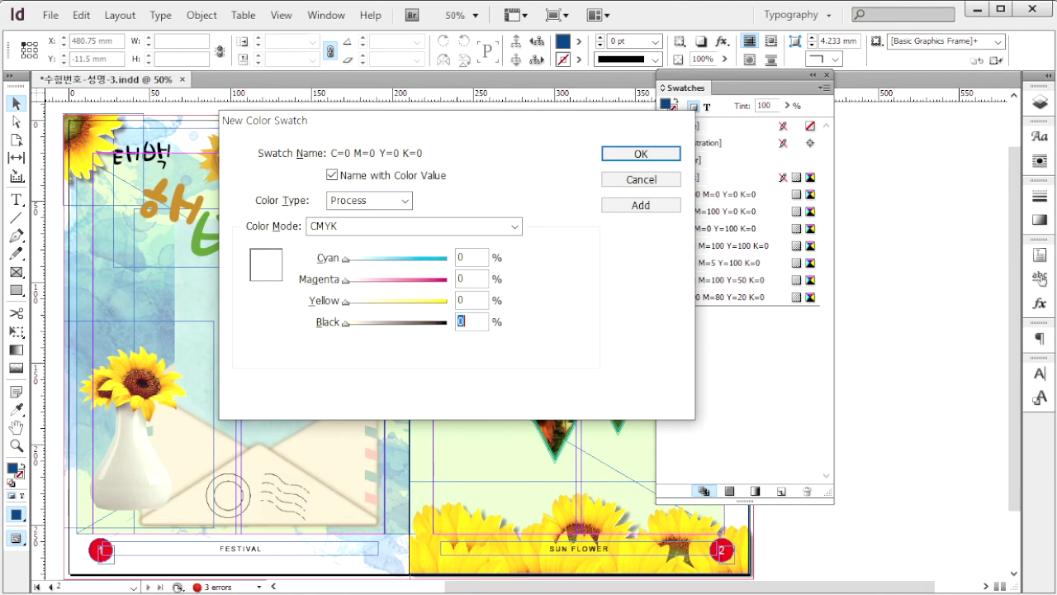
click(661, 205)
- Add a green CMYK color swatch with C 80, M 0, Y 80, K 0 and finish creating swatches
double_click(471, 259)
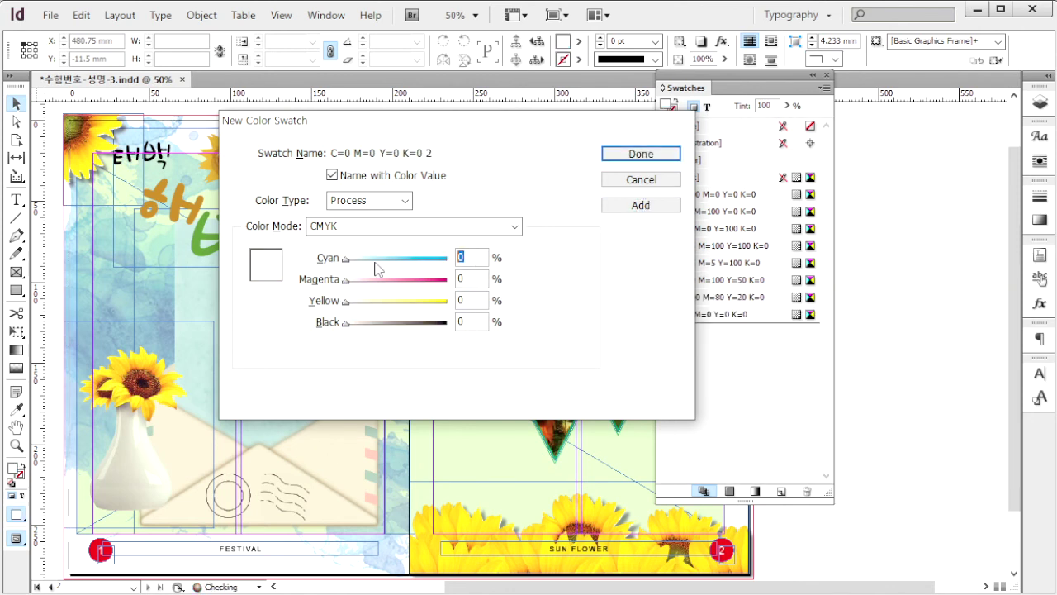
text(80)
key(Tab)
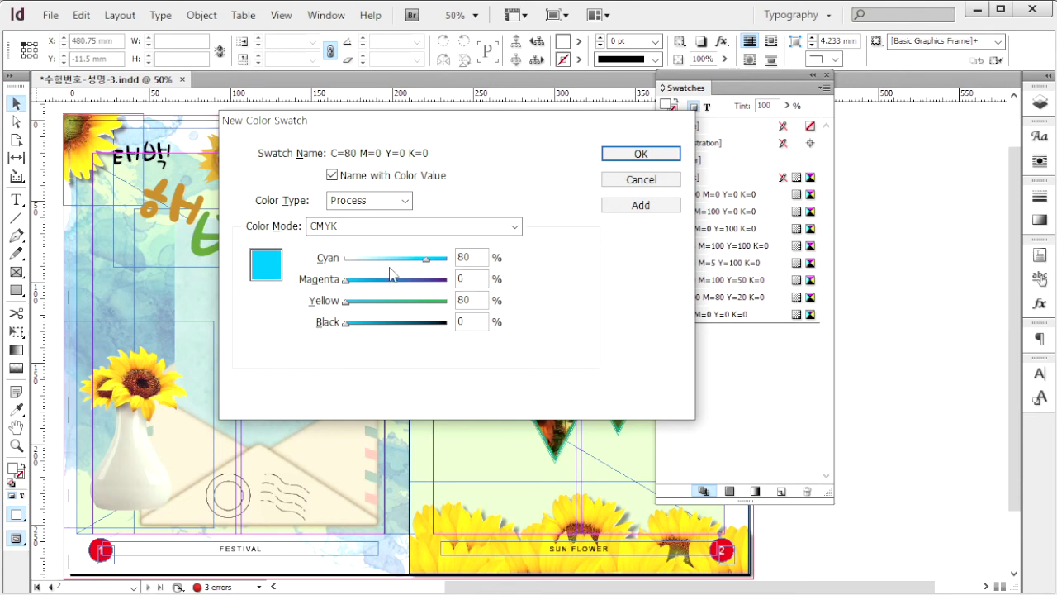
click(671, 207)
click(662, 157)
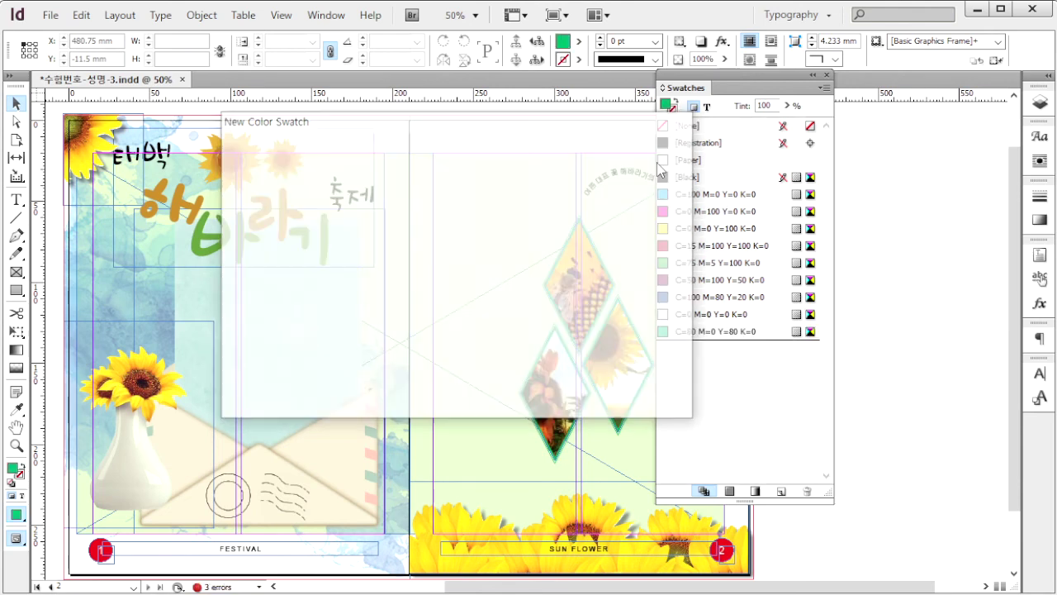
- Create a text frame above the diamond photos on page 2, starting at the inner margin and ending before the curved text
click(68, 210)
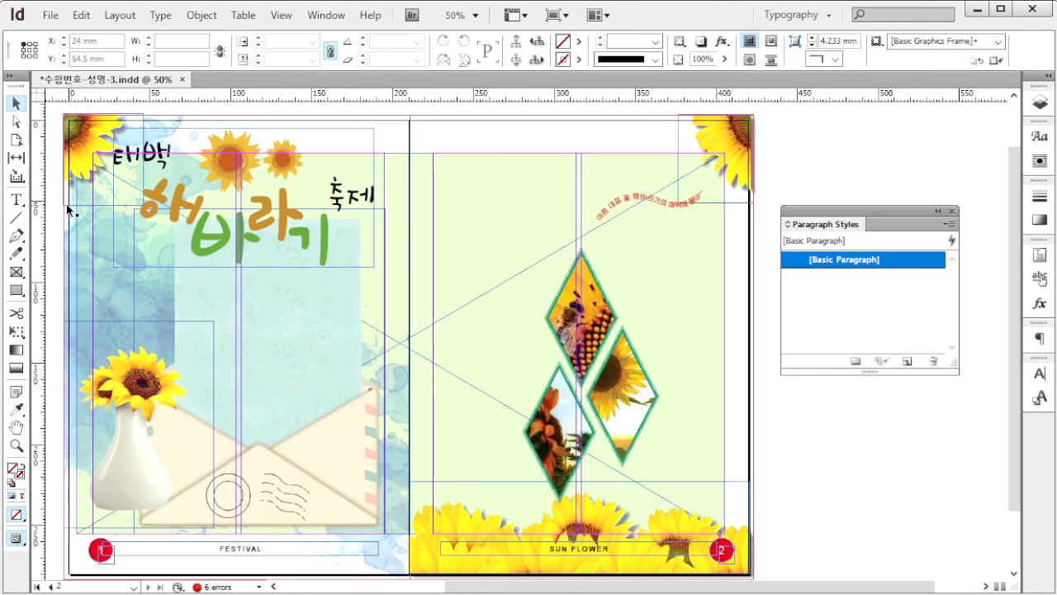
click(15, 199)
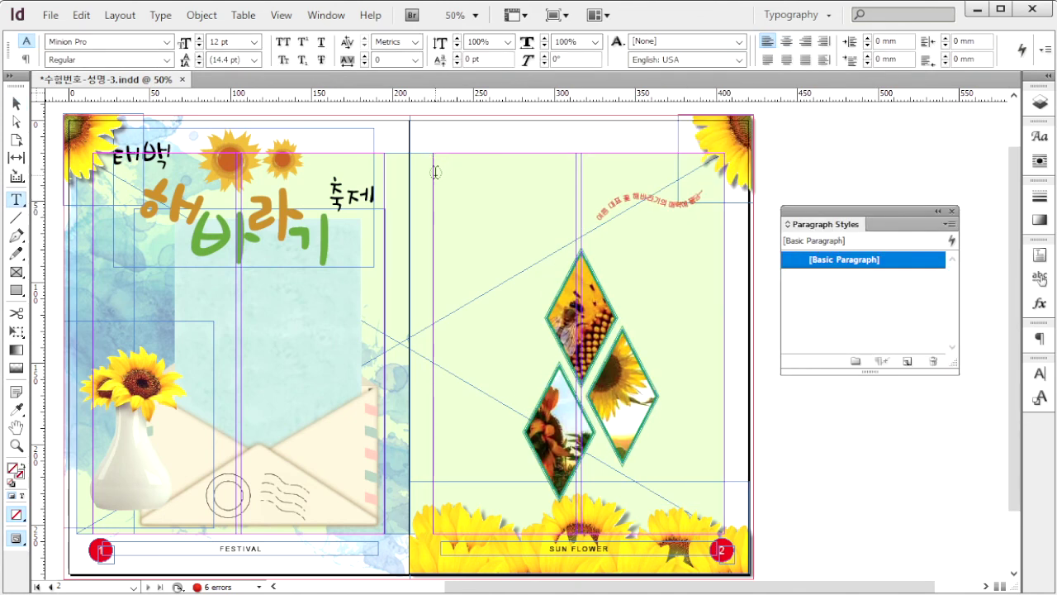
drag(434, 175, 587, 224)
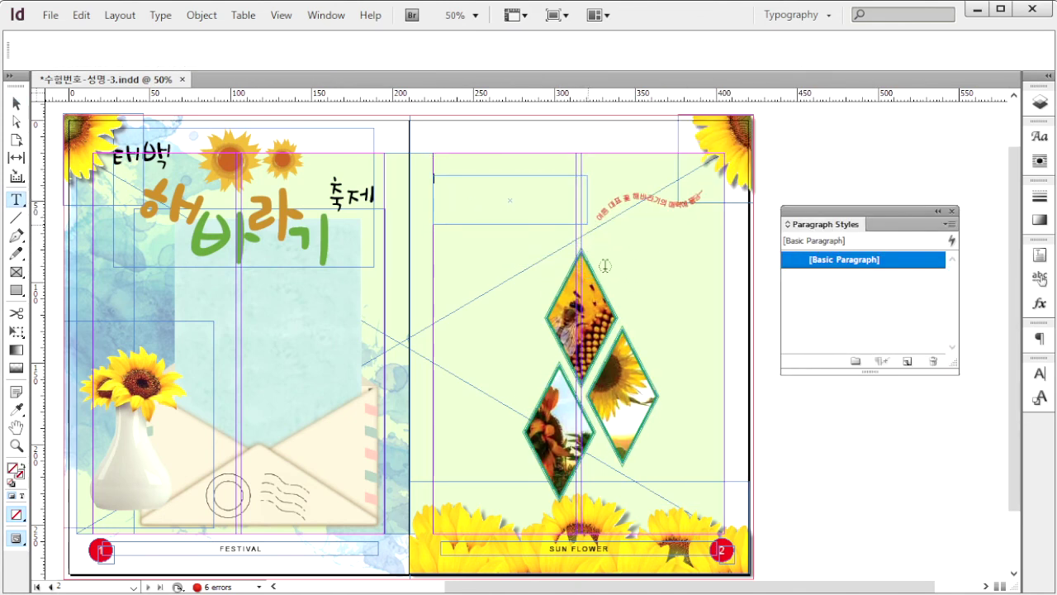
- Copy the headline "해바라기 태양처럼 뜨거운 감정을 대변하는 영혼의 꽃" from 1급-20.txt in Notepad into the new text frame in InDesign
key(alt+Tab)
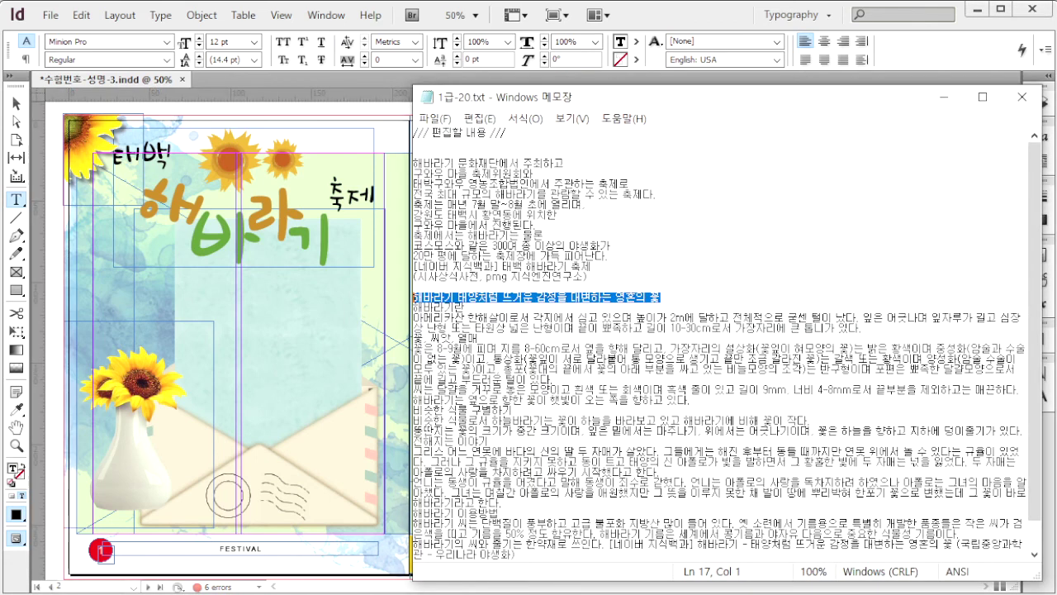
click(719, 247)
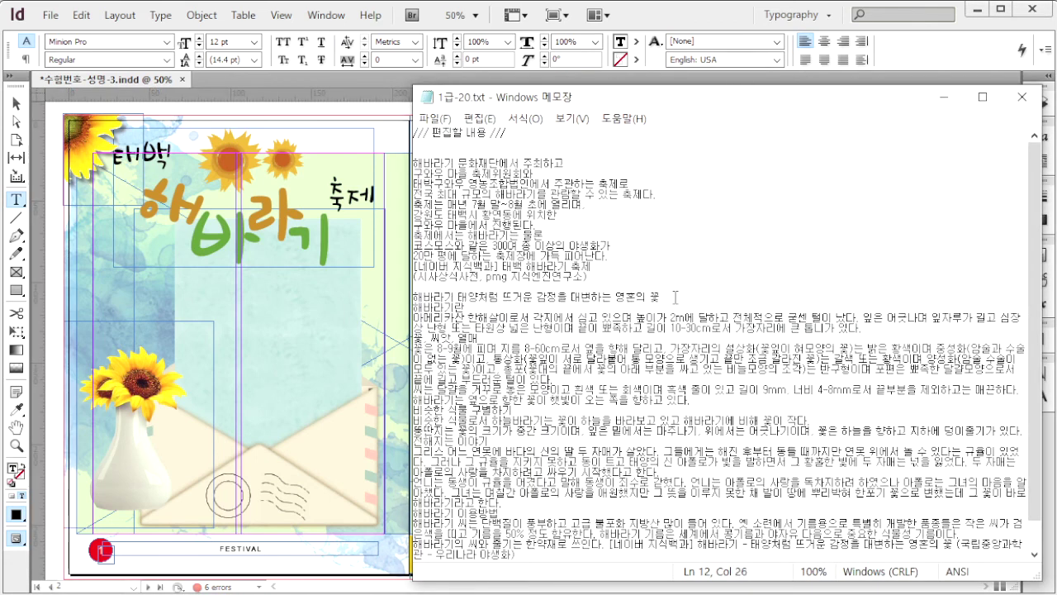
drag(676, 296, 416, 288)
key(ctrl+c)
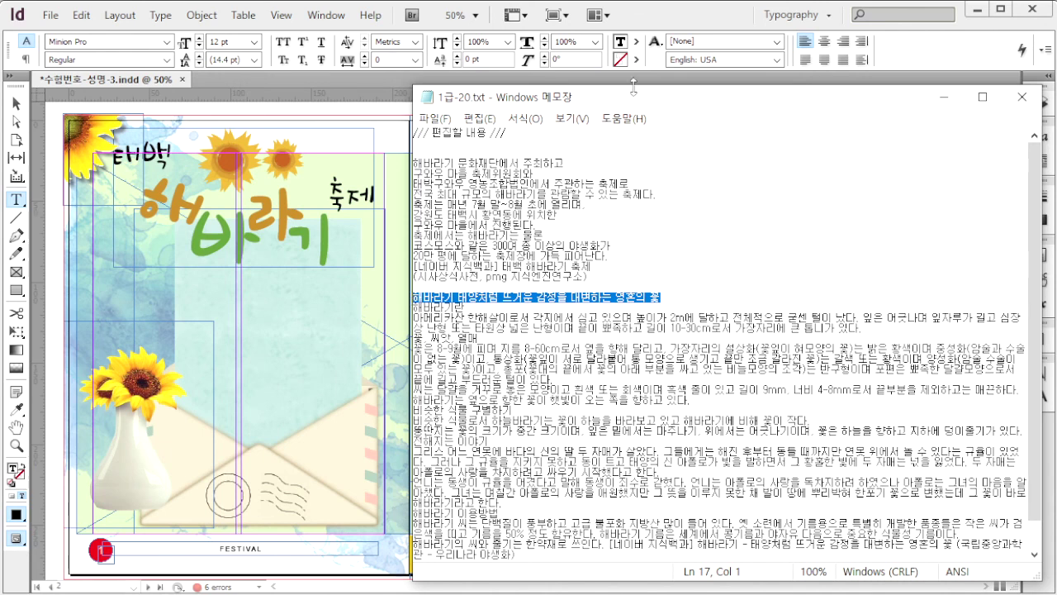
click(664, 15)
click(486, 191)
key(ctrl+v)
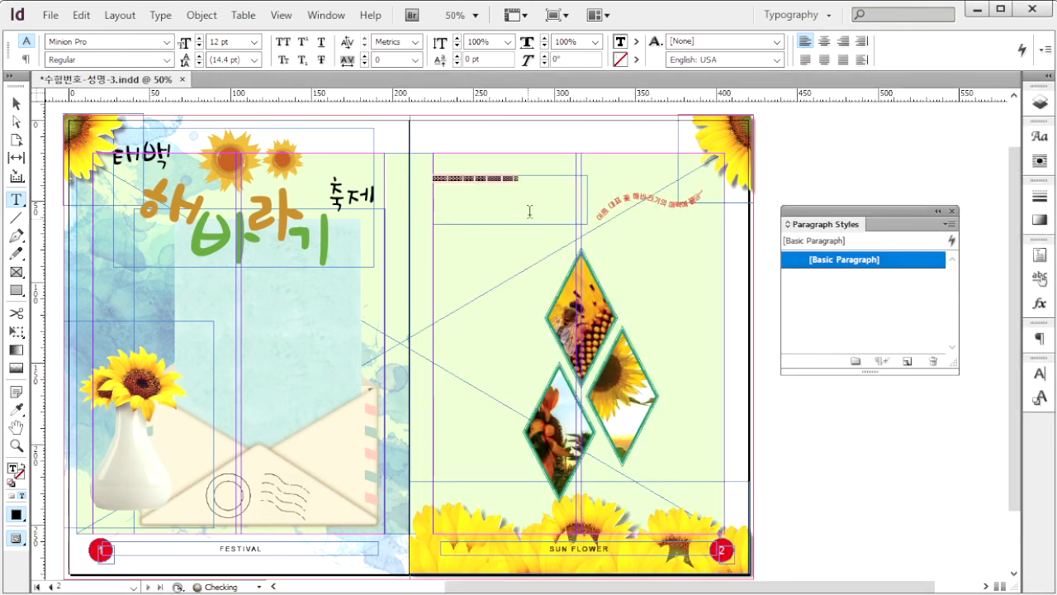
key(Escape)
click(842, 260)
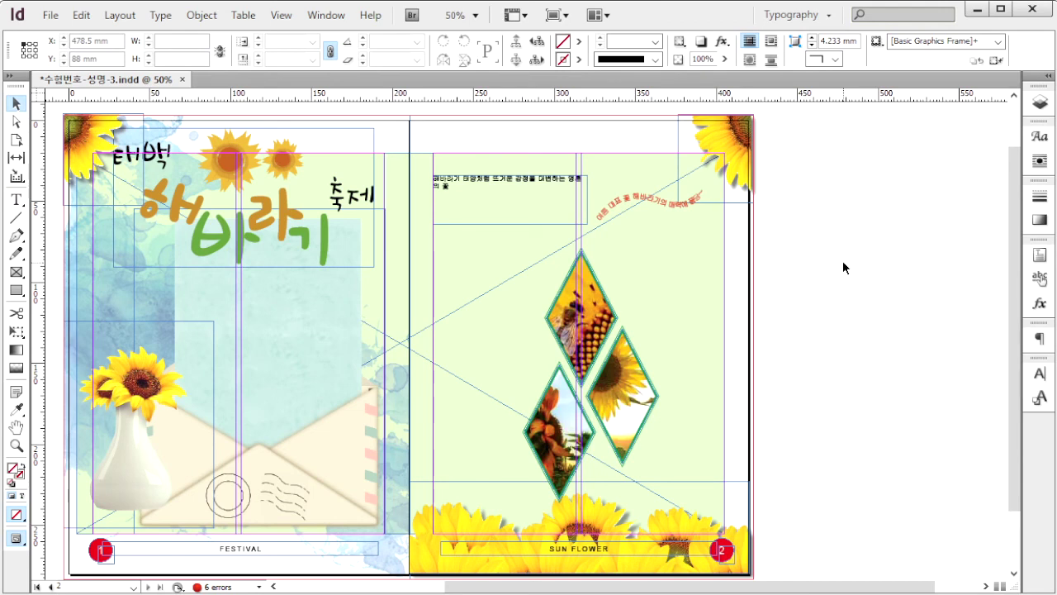
- Start a new paragraph style named 중제목 and set its font family to Gungsuh
key(F11)
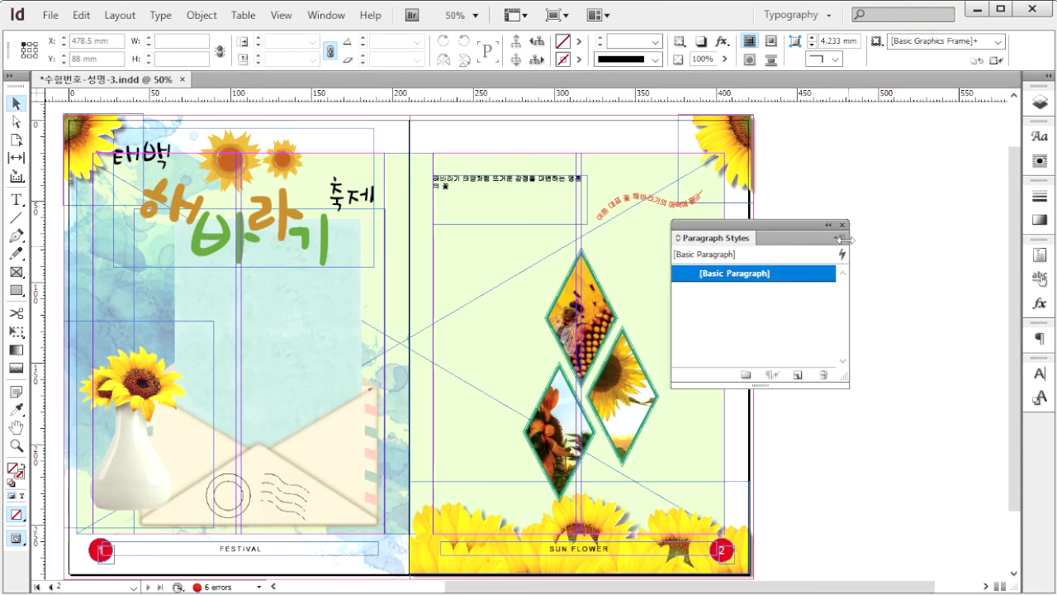
click(841, 240)
click(949, 243)
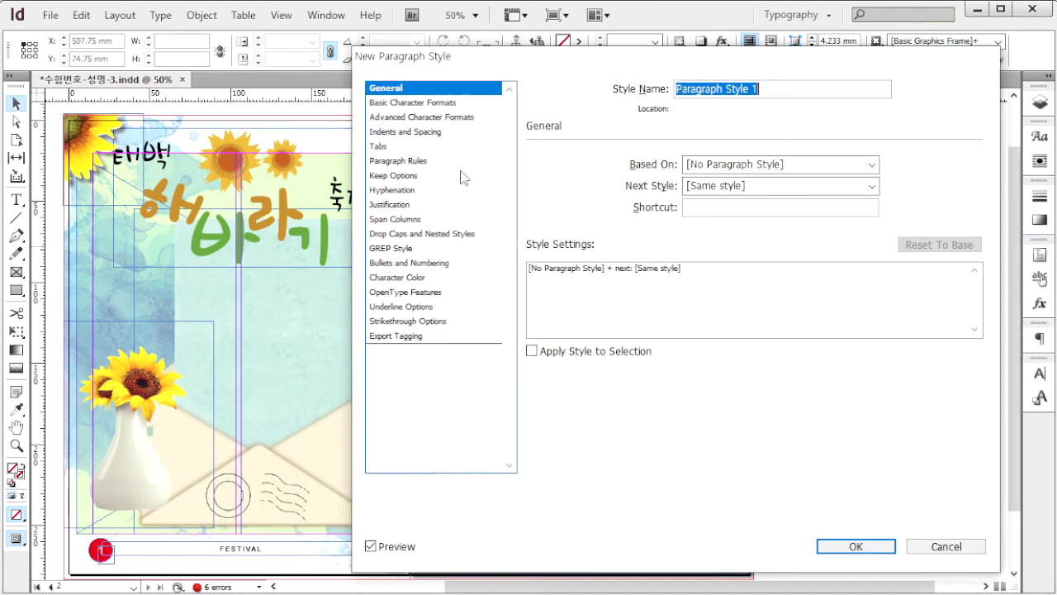
click(426, 102)
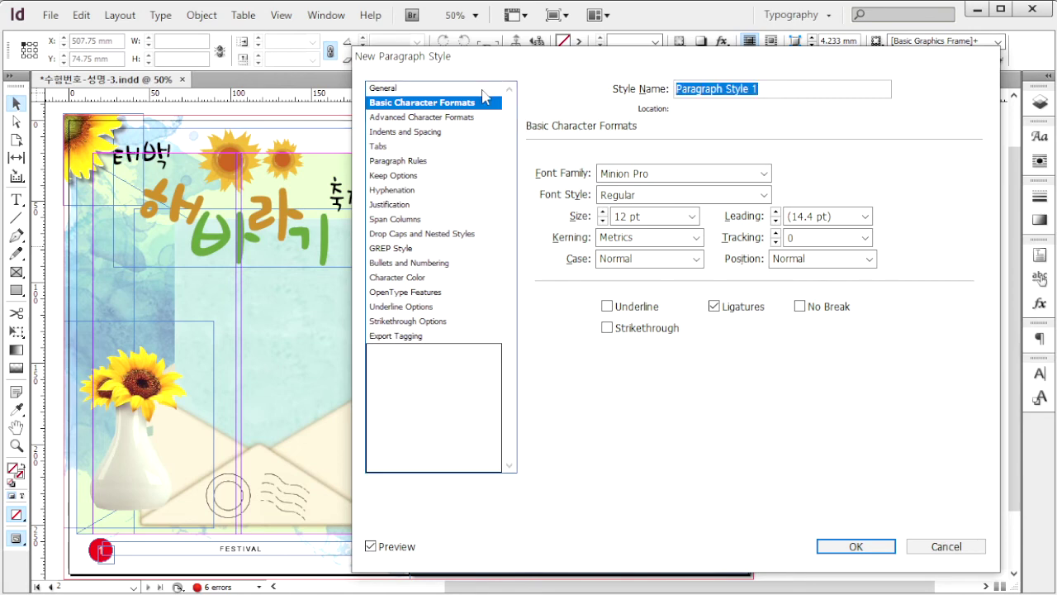
text(본)
text(제목)
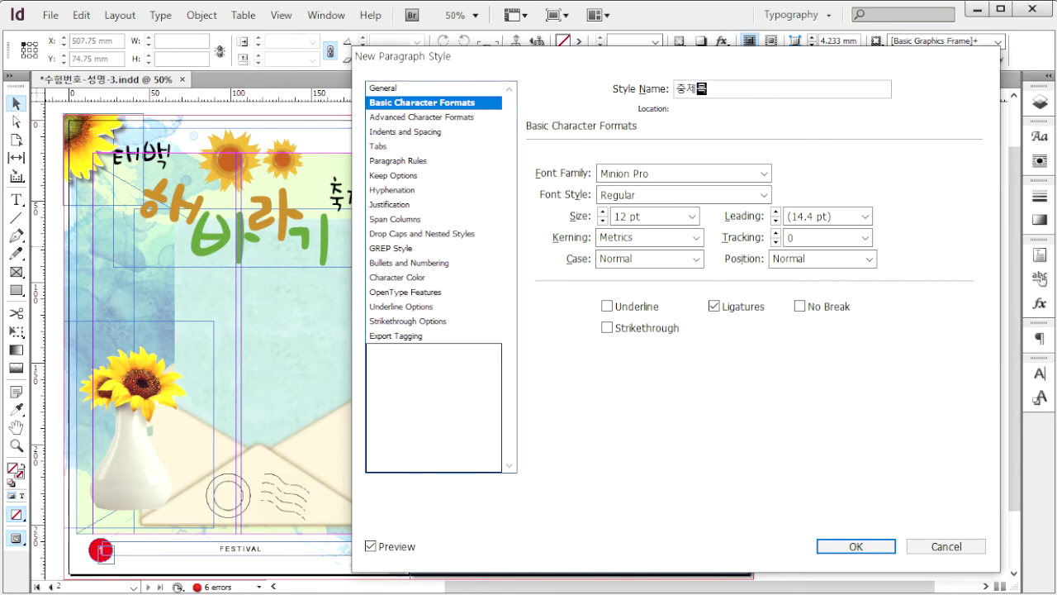
click(763, 175)
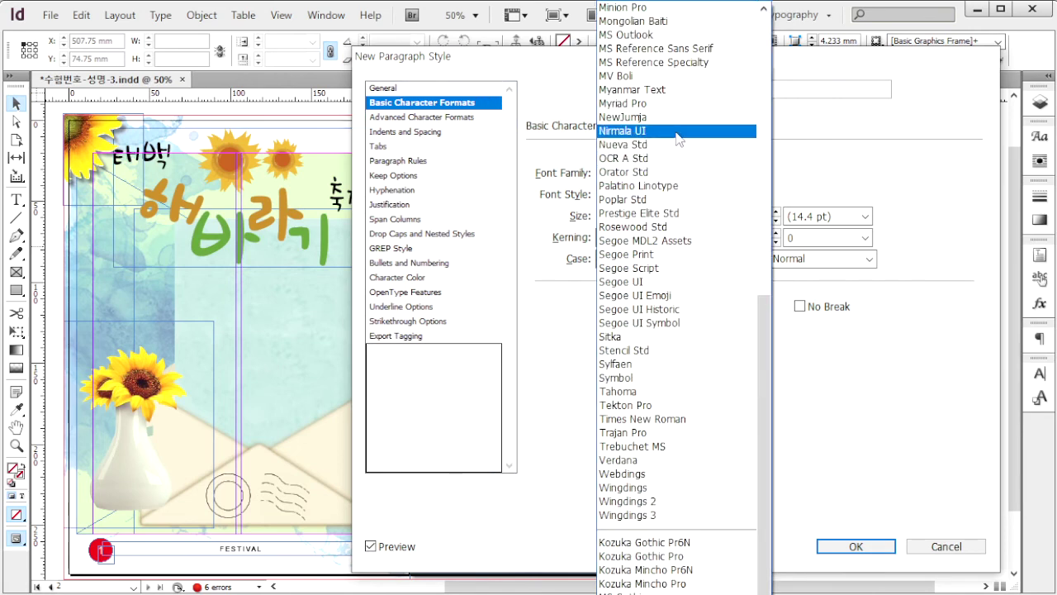
scroll(673, 430, down, 15)
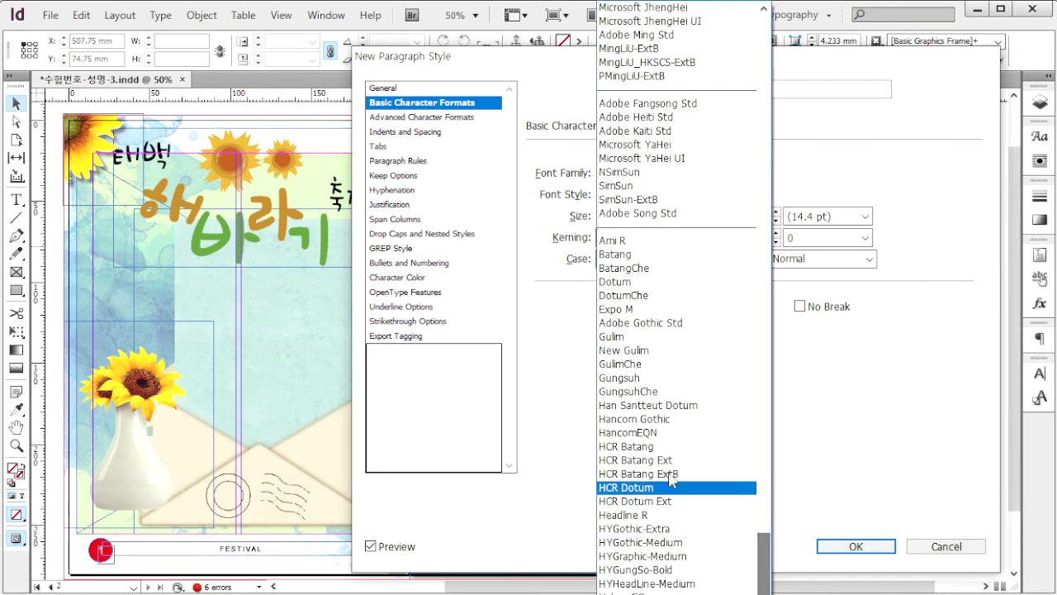
click(643, 378)
- Set the 중제목 style's size to 22 pt, leading to 30 pt and tracking to -90
click(693, 217)
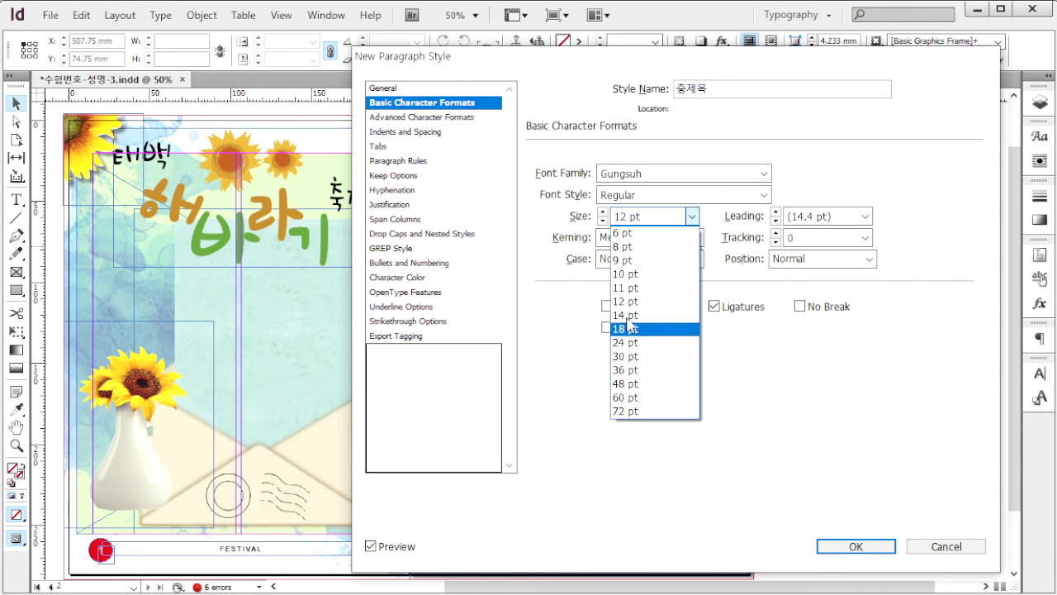
click(661, 220)
text(22)
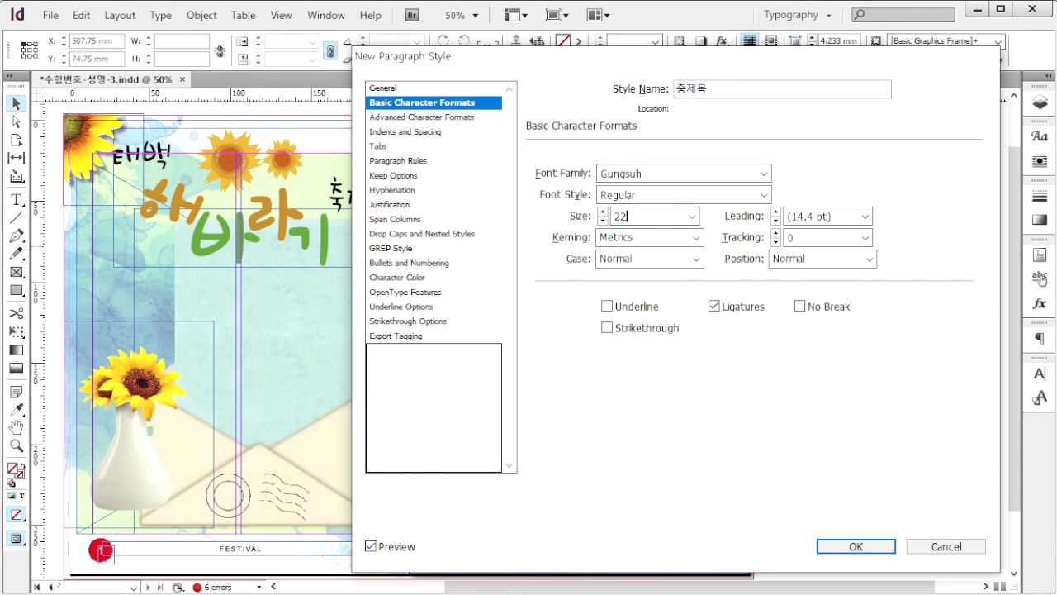
click(865, 217)
double_click(786, 240)
text(-9)
- Set the 중제목 style's character color to the C=50 M=100 Y=50 K=0 swatch and save the style
click(403, 278)
scroll(792, 247, down, 5)
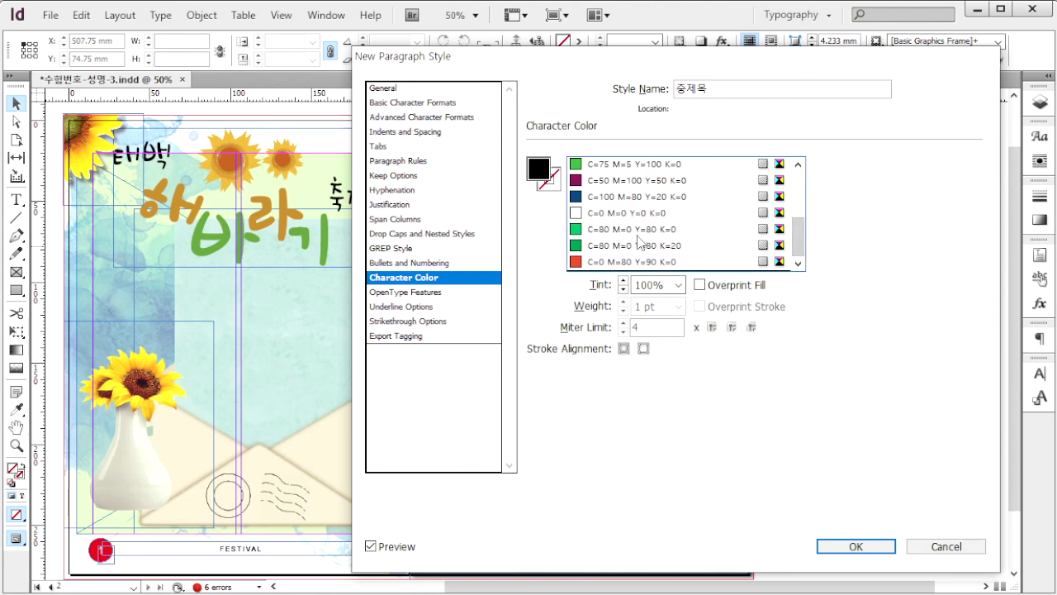
click(656, 182)
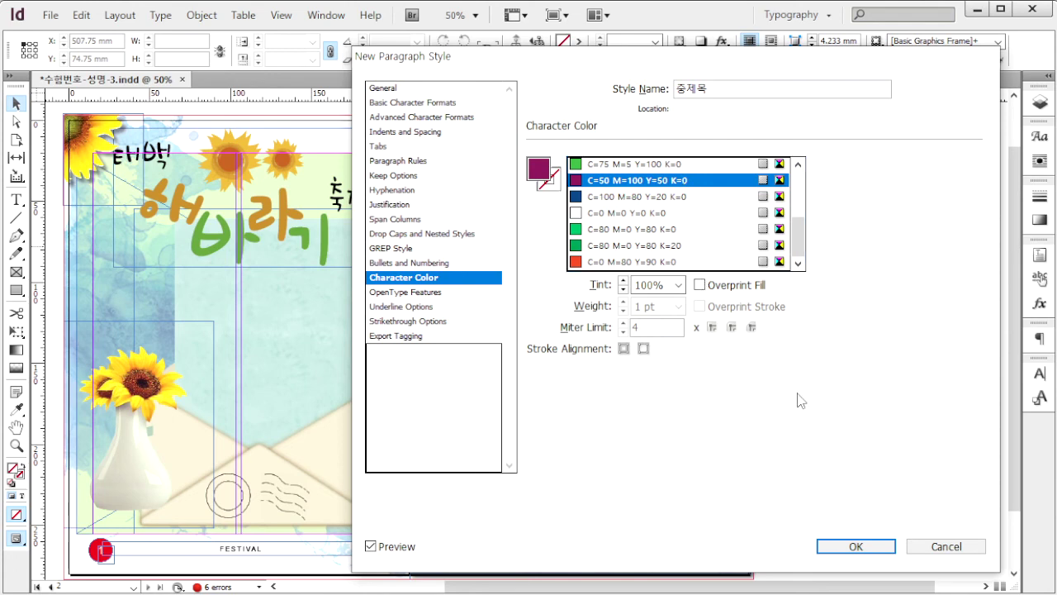
click(855, 545)
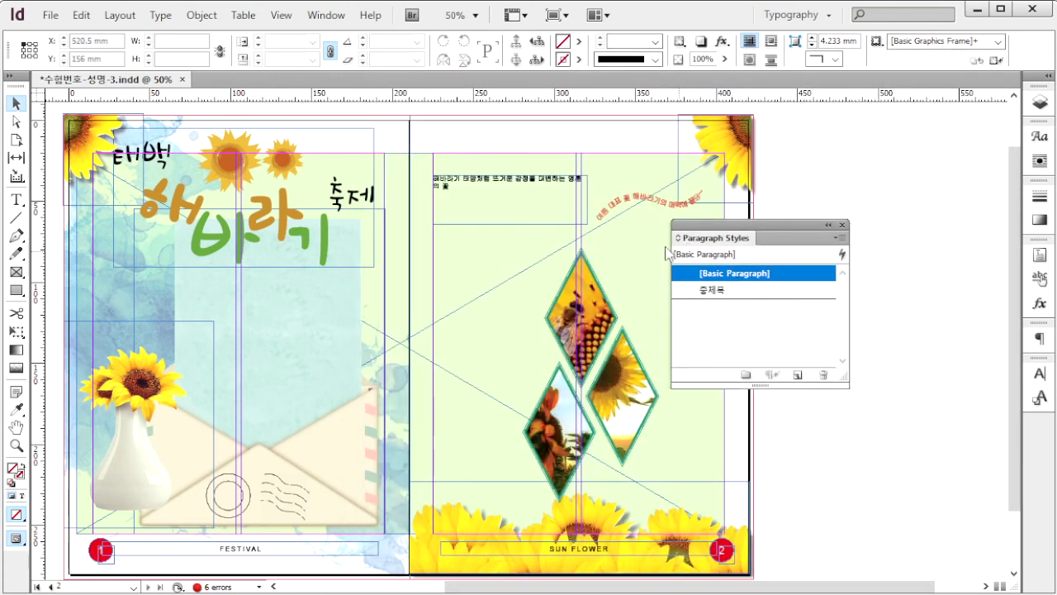
- Apply the 중제목 style to page 2's headline and break it into three lines after 해바라기 and 감정을, matching the 1급-302 reference
click(473, 184)
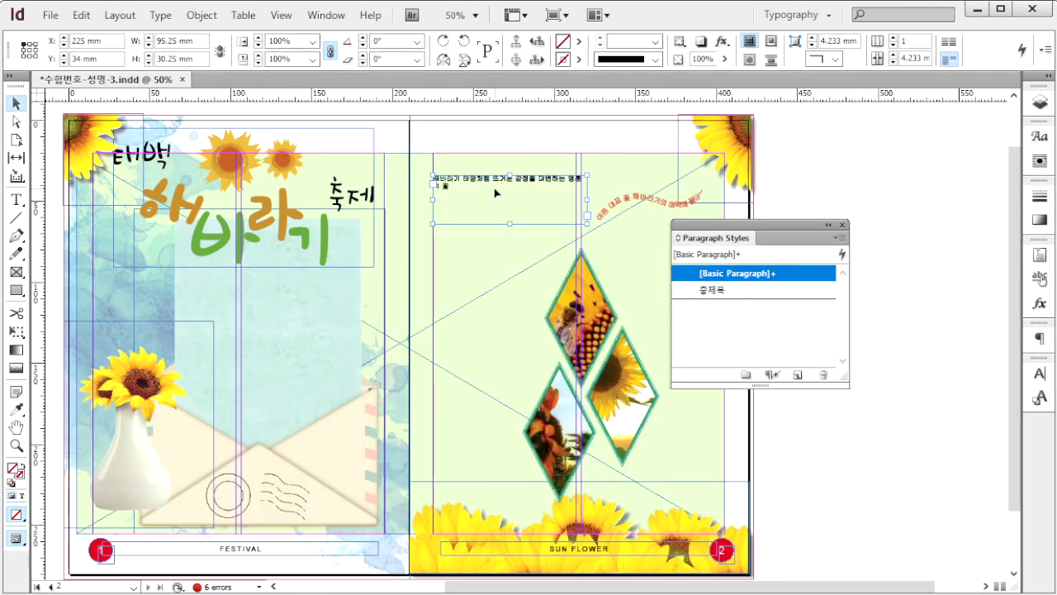
click(738, 291)
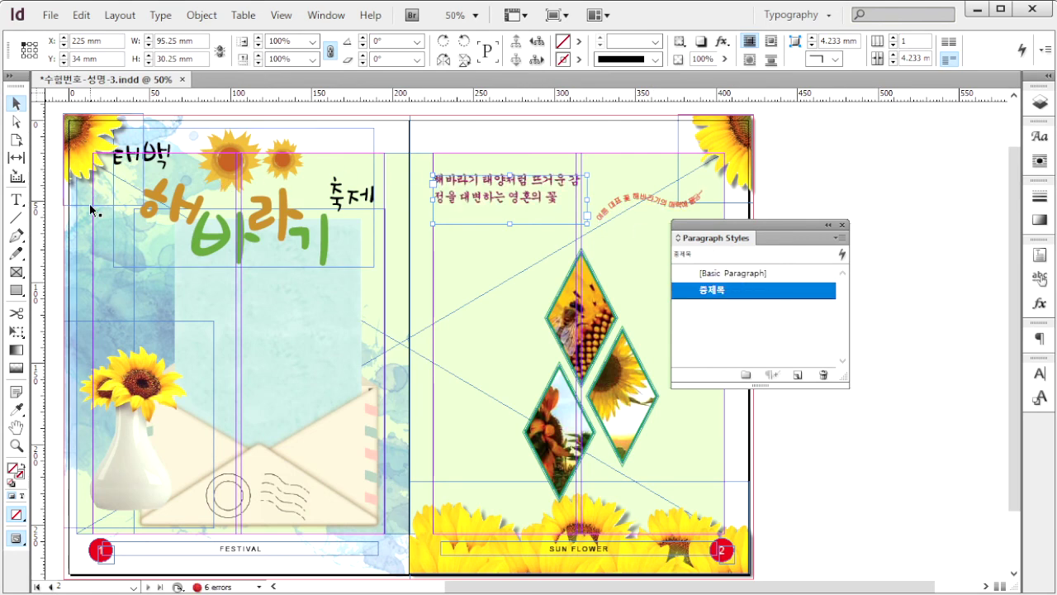
key(alt+Tab)
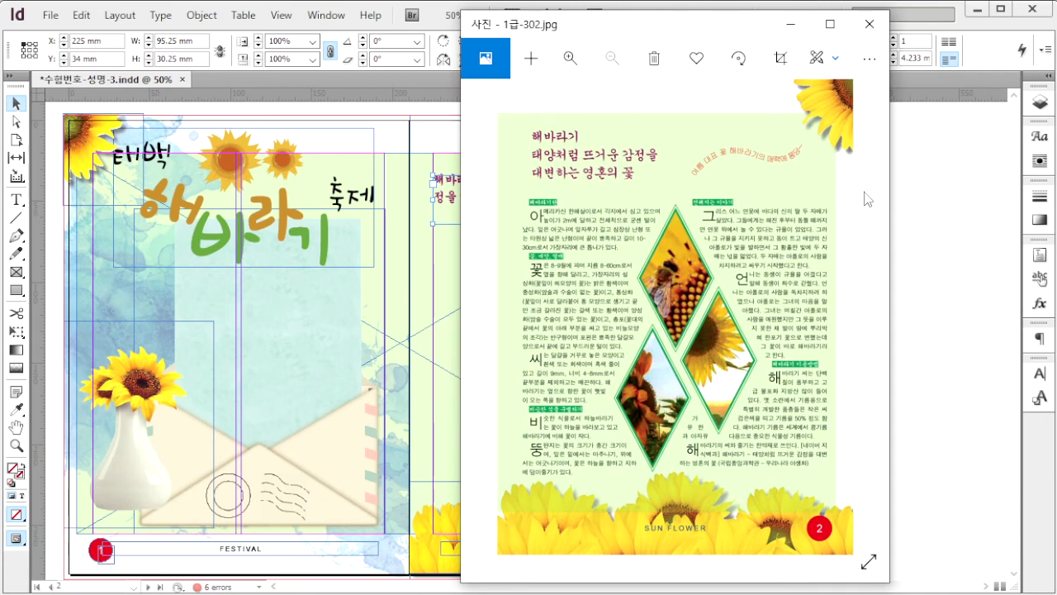
key(alt+Tab)
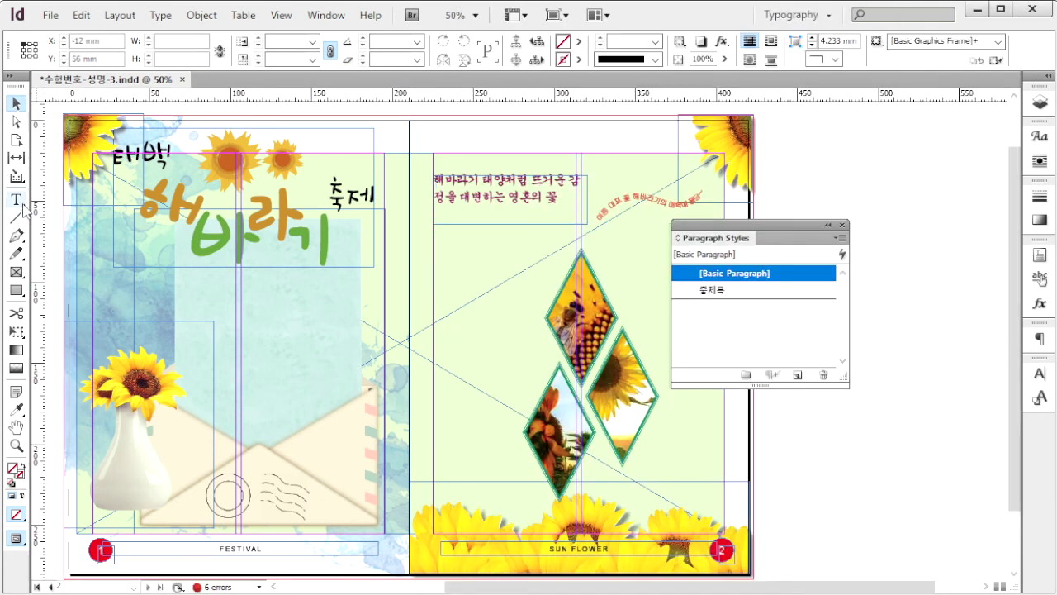
key(t)
key(Return)
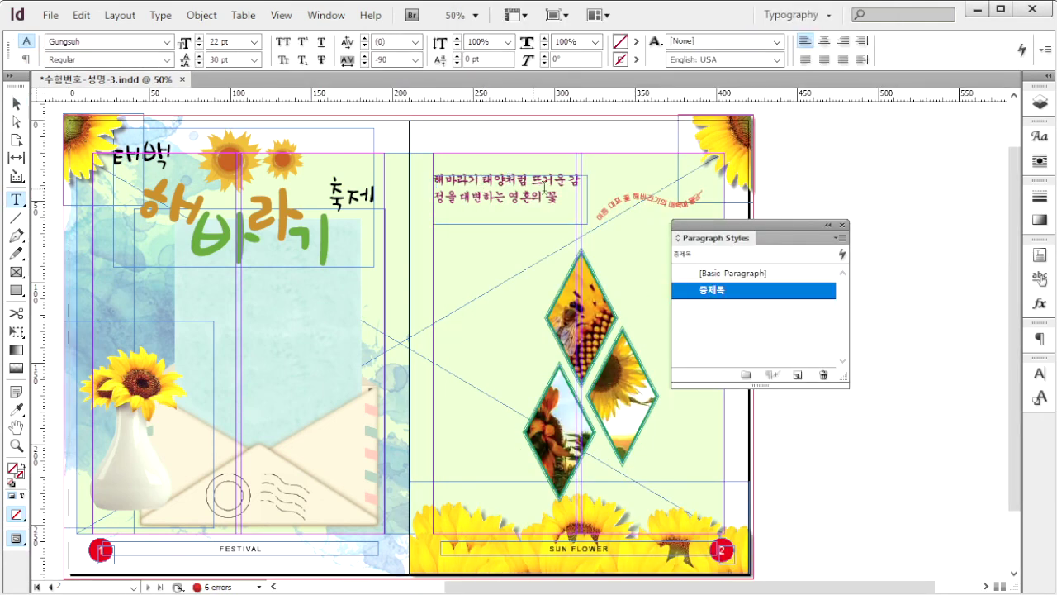
key(Return)
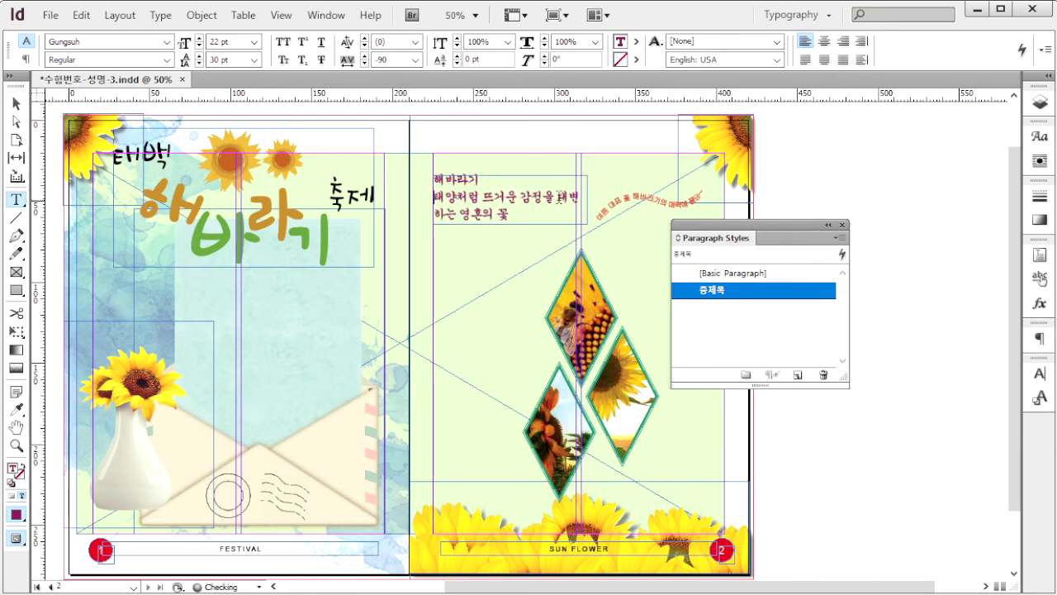
key(Return)
click(16, 103)
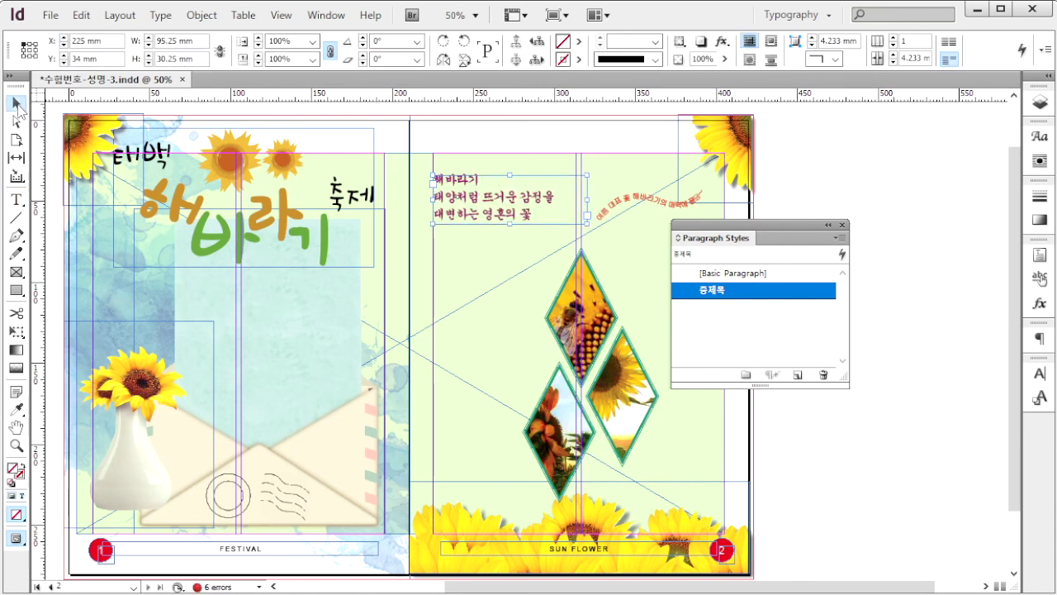
key(ctrl+shift+a)
- Switch to 1급-20.txt in Notepad and copy the festival text from "해바라기 문화재단에서 주최하고" through "(시사상식사전, pmg 지식엔진연구소)"
scroll(355, 353, up, 4)
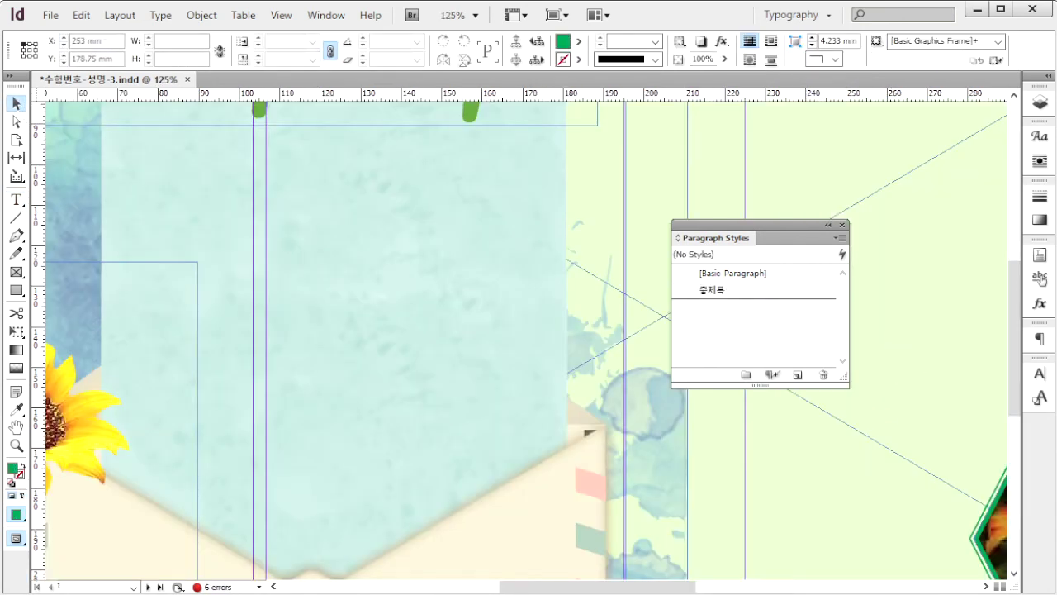
key(alt+Tab)
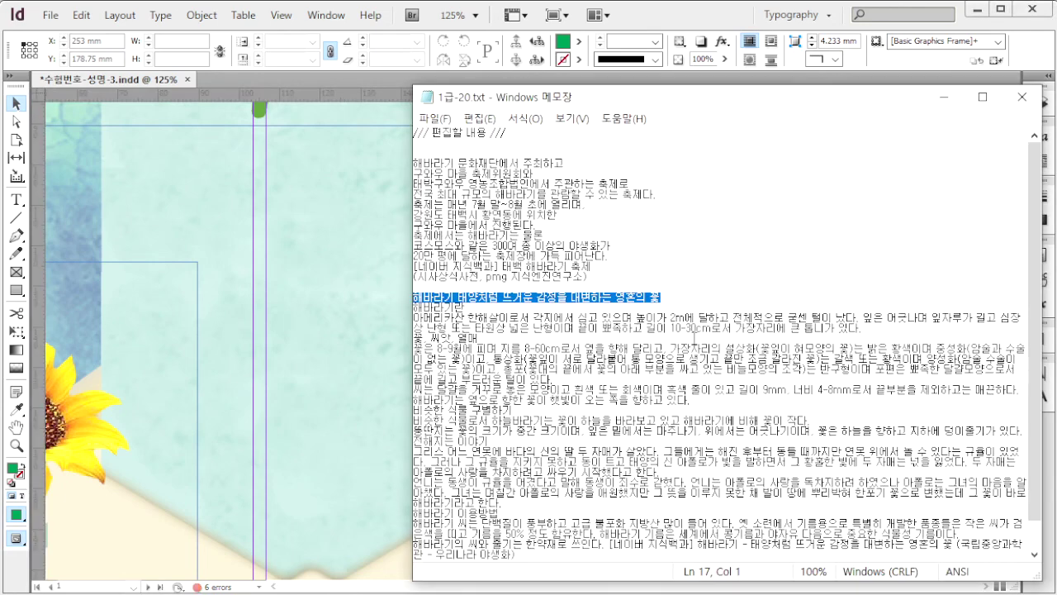
click(687, 349)
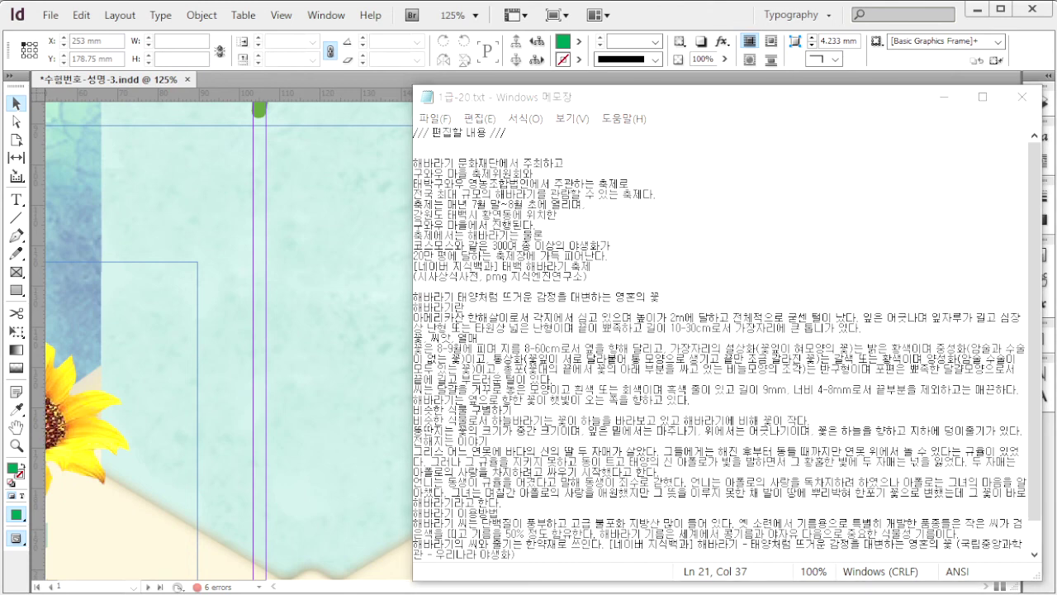
key(End)
drag(417, 162, 596, 281)
key(ctrl+c)
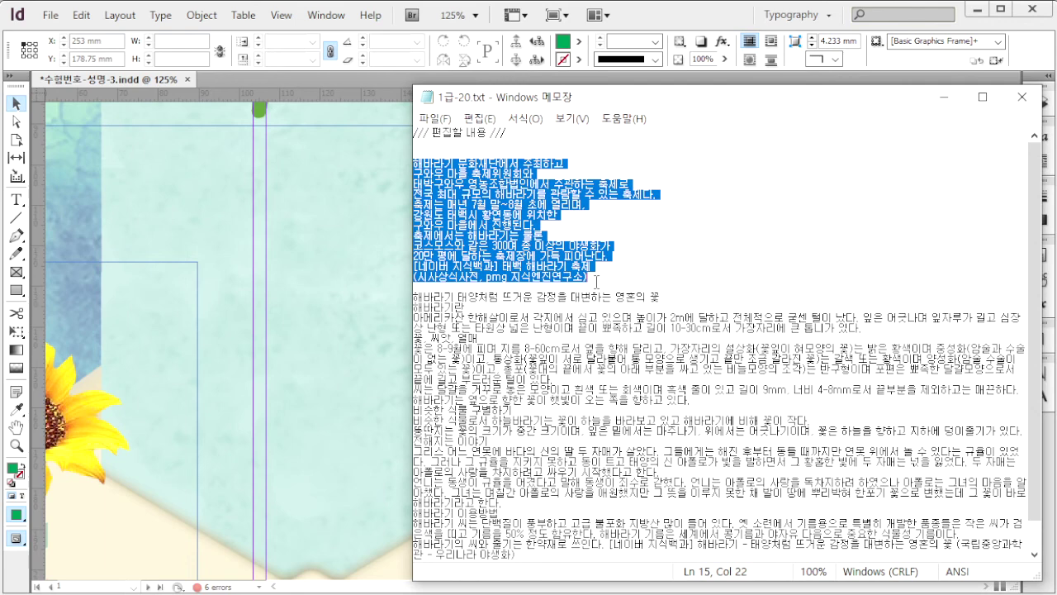
- Back in InDesign, create a text frame about 94 by 76 mm on page 1's blue letter area and paste the festival text
click(295, 201)
key(t)
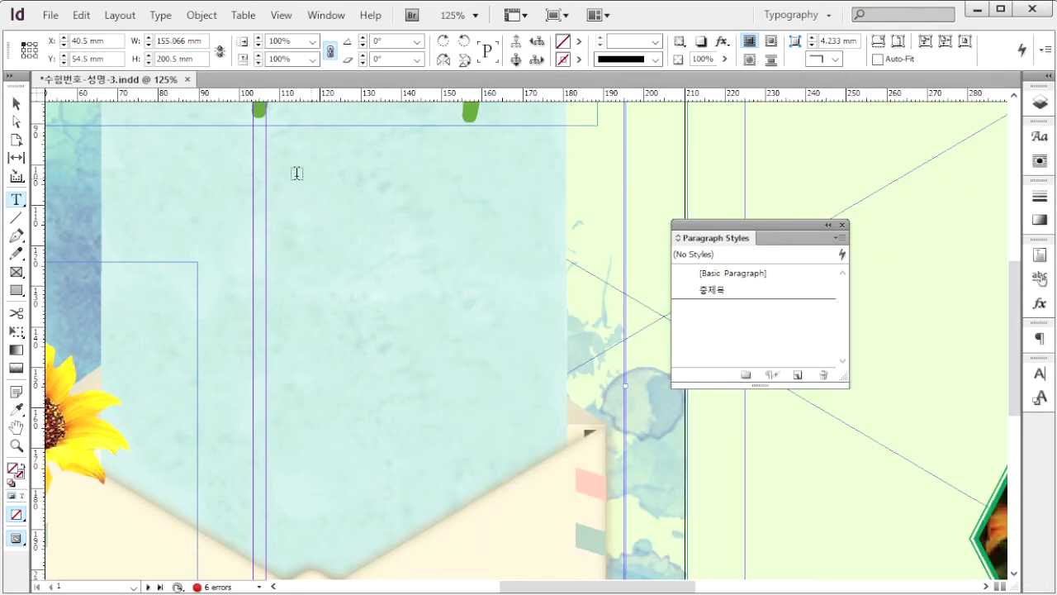
drag(130, 149, 537, 466)
key(Escape)
key(ctrl+v)
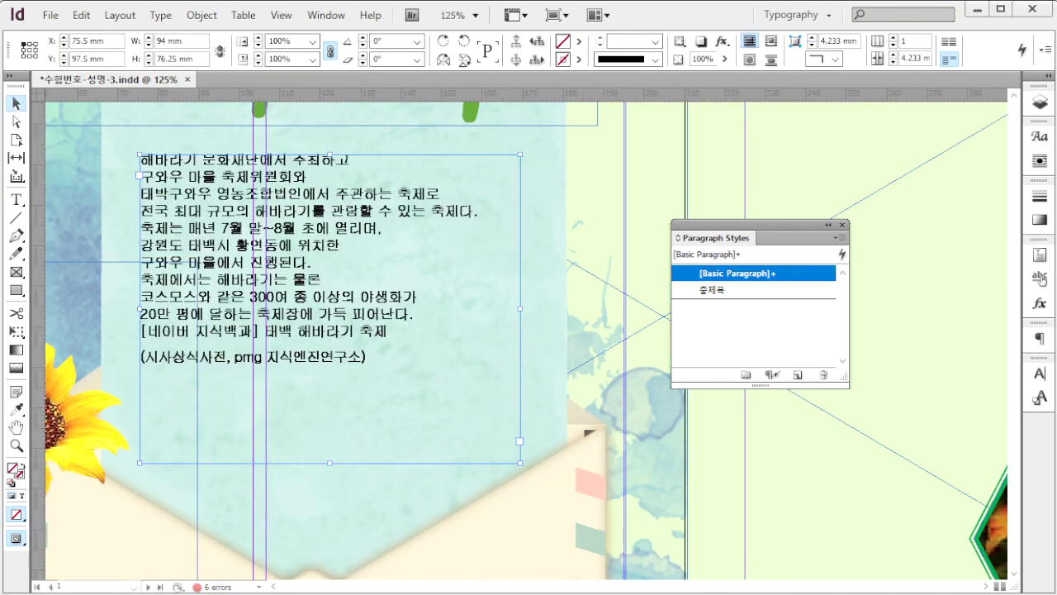
- Start a new paragraph style named 본문1 from the festival text, with leading 18 pt and tracking -50
click(839, 237)
click(893, 242)
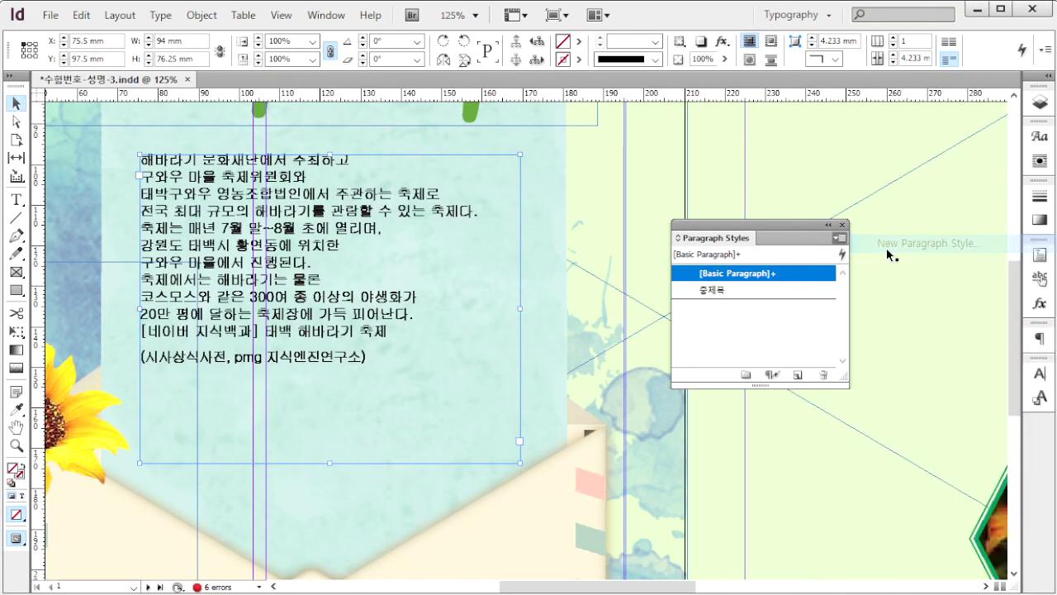
click(435, 102)
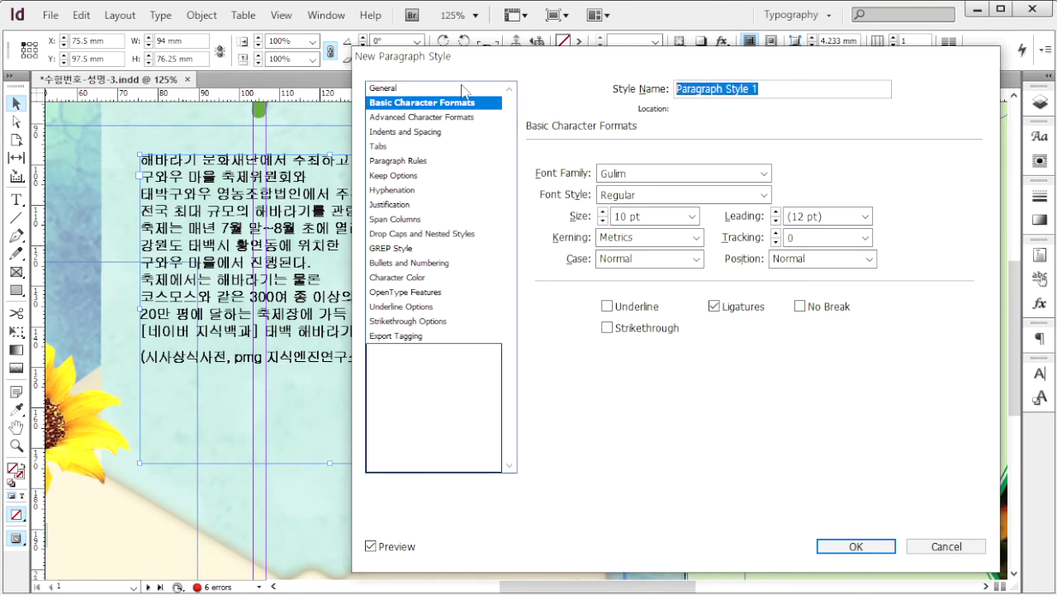
text(본문1)
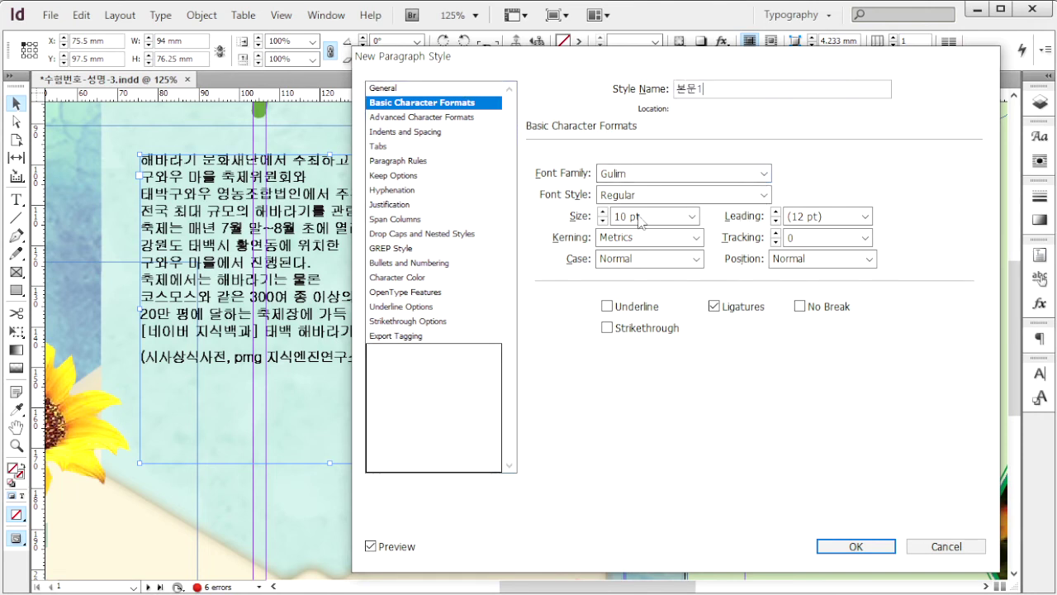
drag(647, 218, 614, 218)
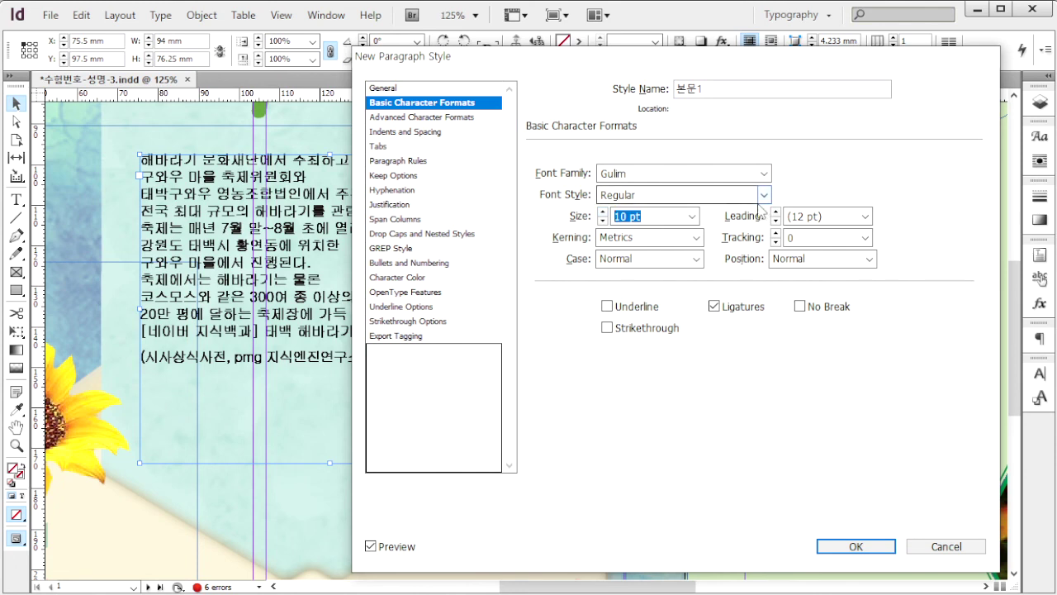
drag(826, 216, 788, 216)
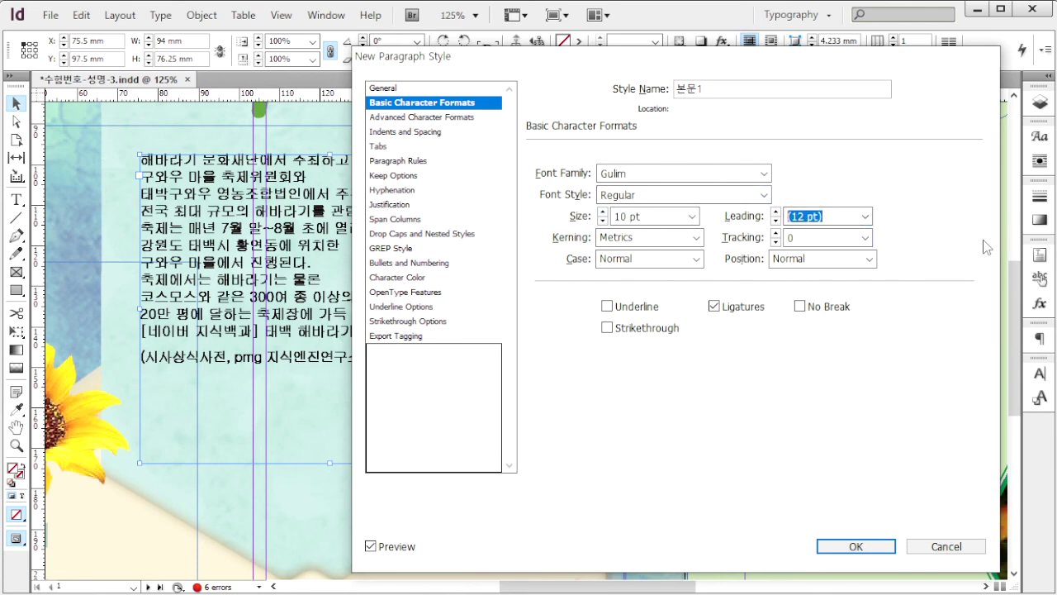
text(18)
click(864, 238)
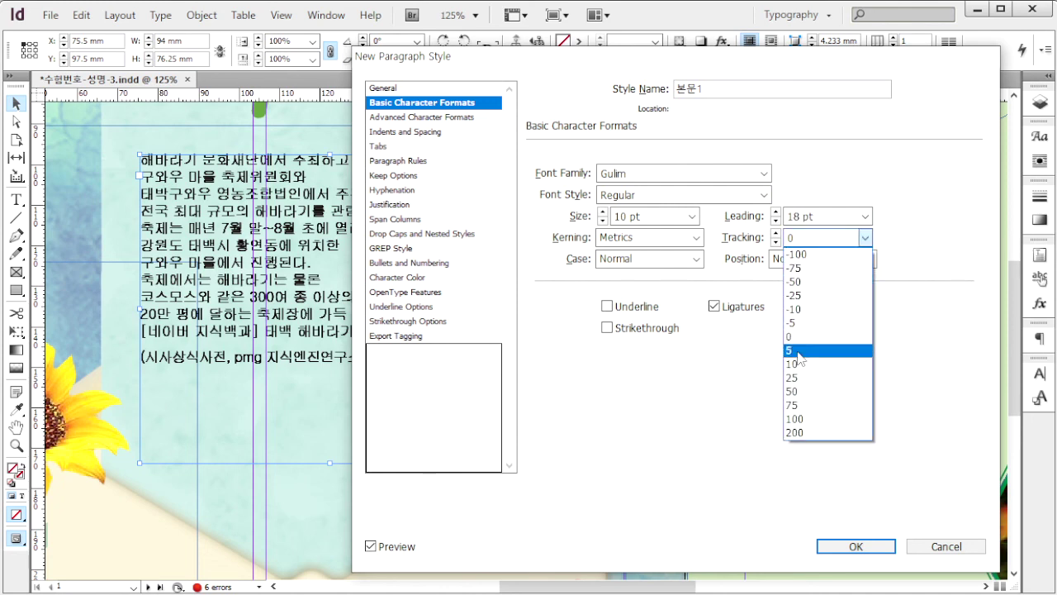
click(795, 283)
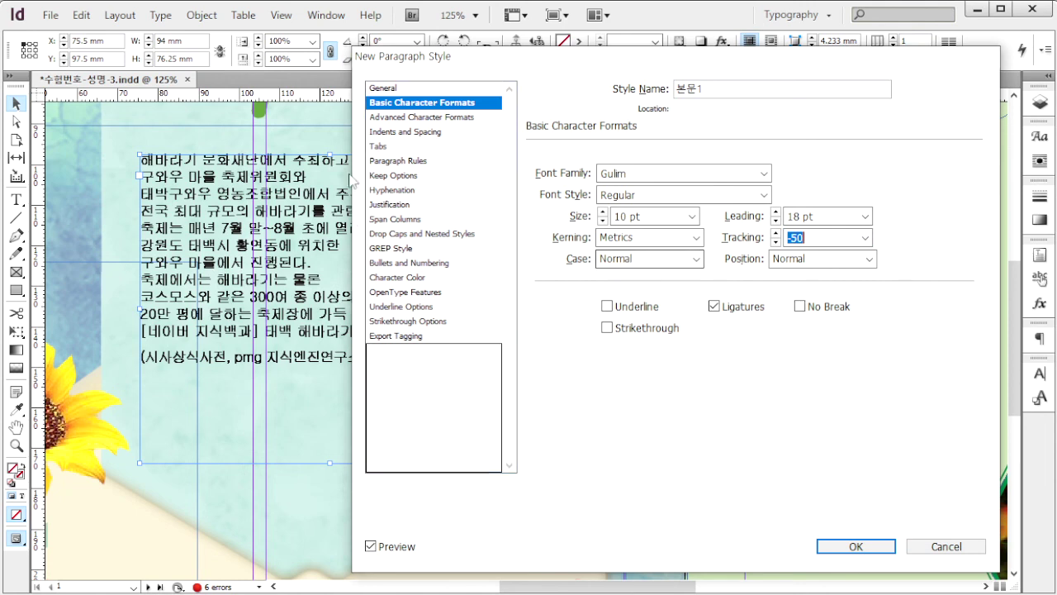
- Set the 본문1 style's paragraph alignment to Center
click(421, 132)
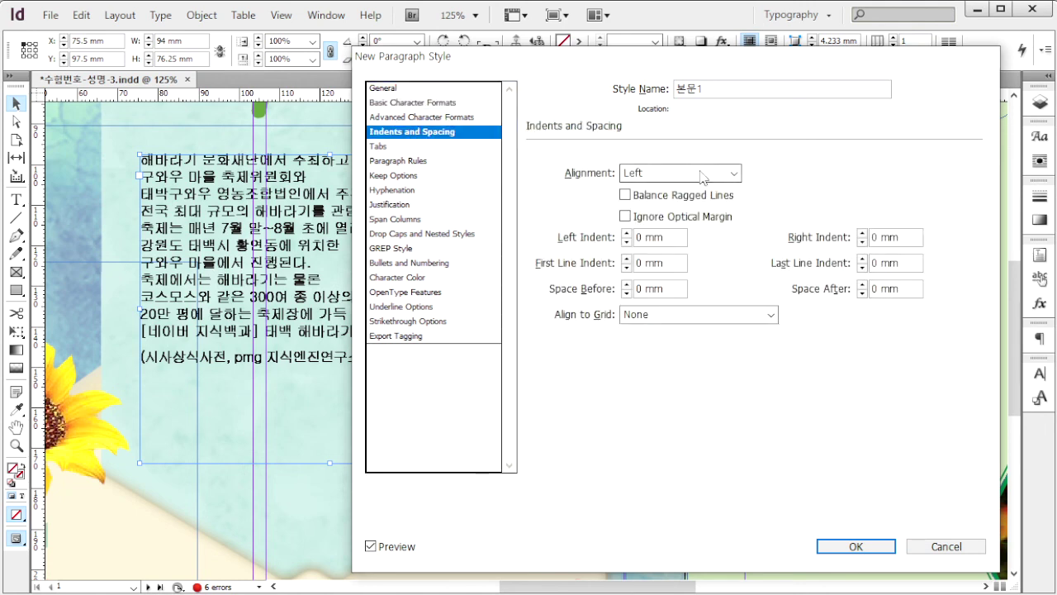
click(732, 176)
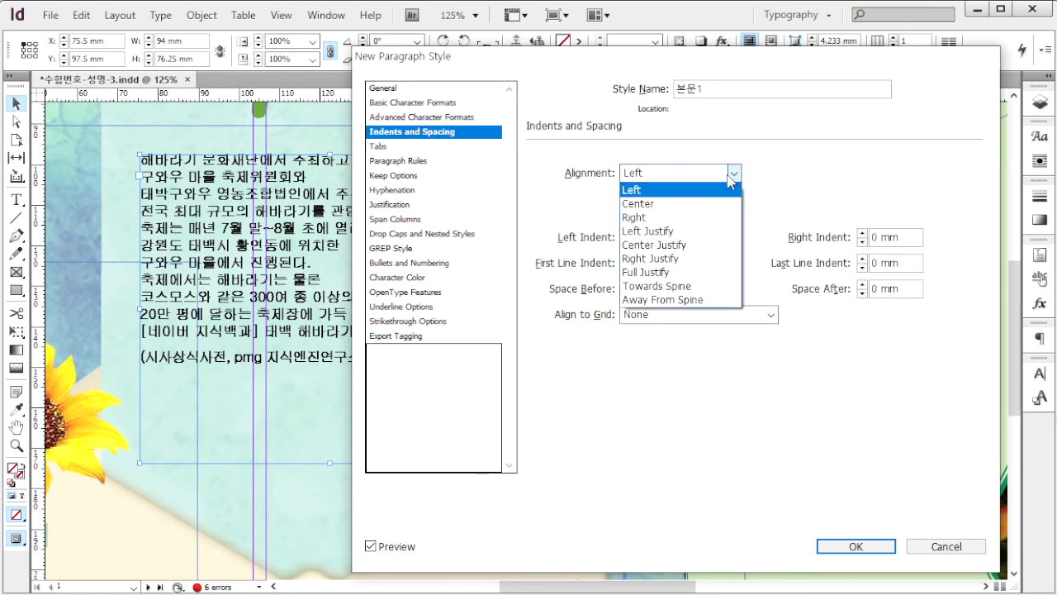
click(661, 203)
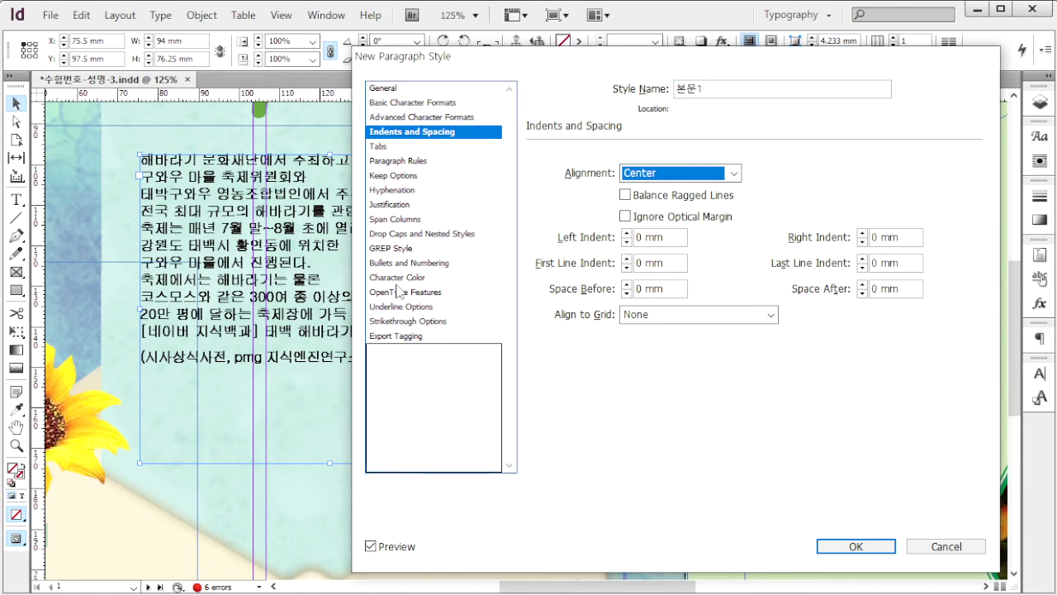
- Set the 본문1 style's character color to C=100 M=80 Y=20 K=0, save the style and apply it to page 1's festival text
click(403, 280)
drag(794, 210, 794, 259)
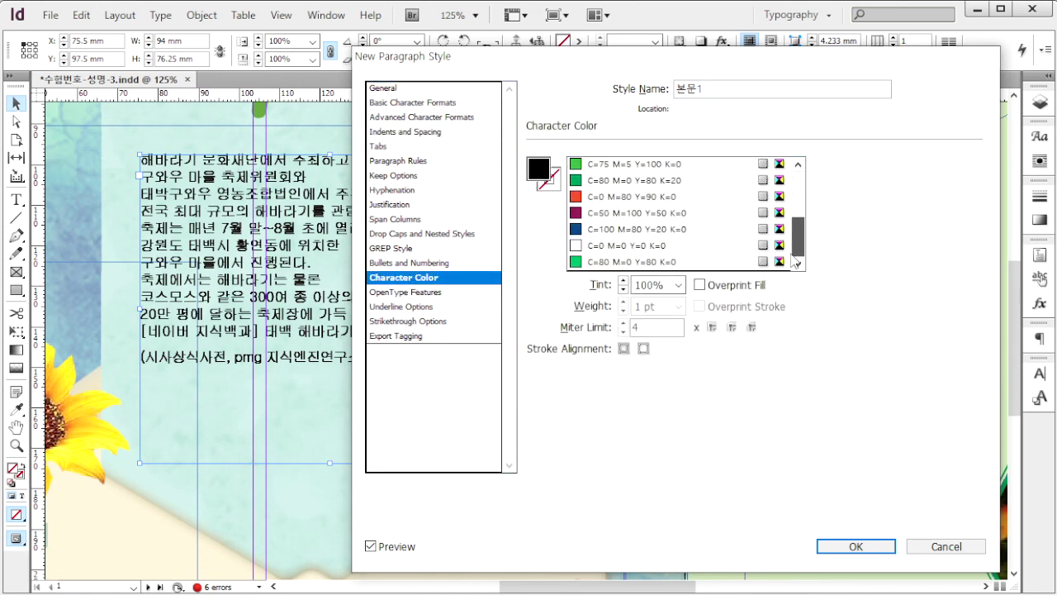
click(633, 232)
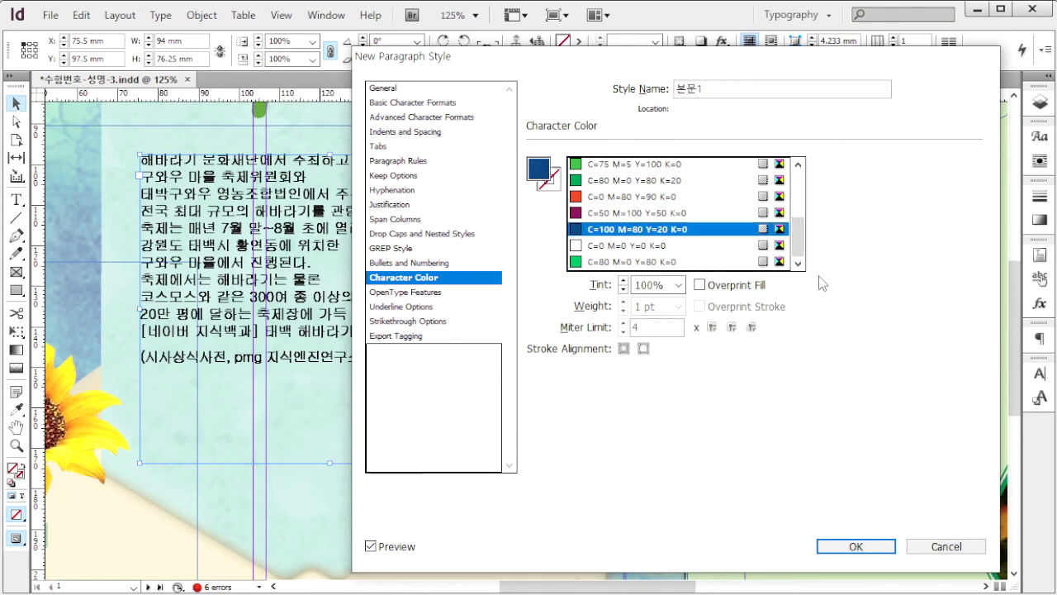
click(857, 545)
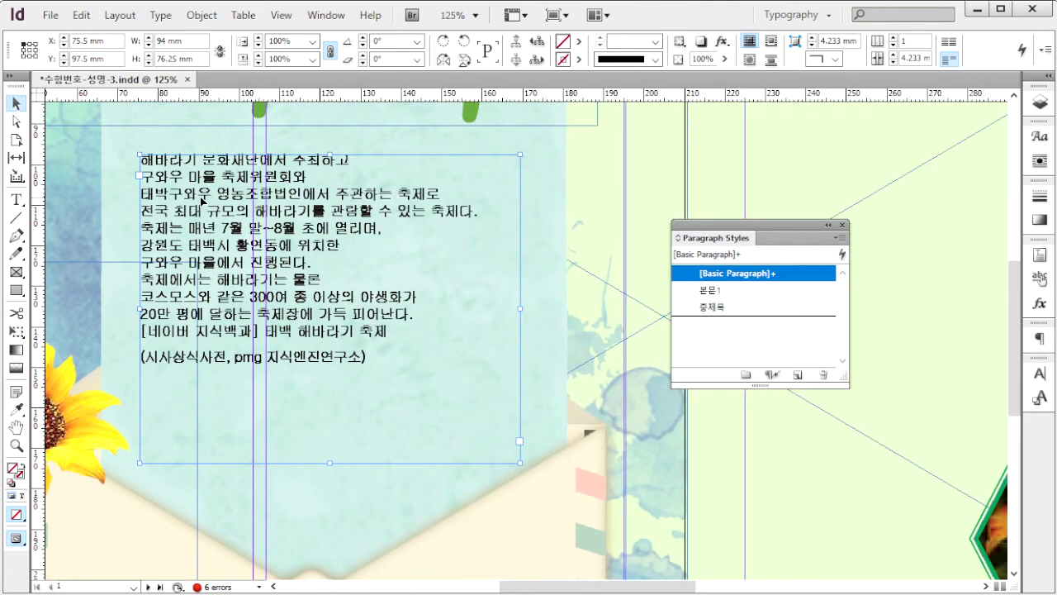
click(751, 291)
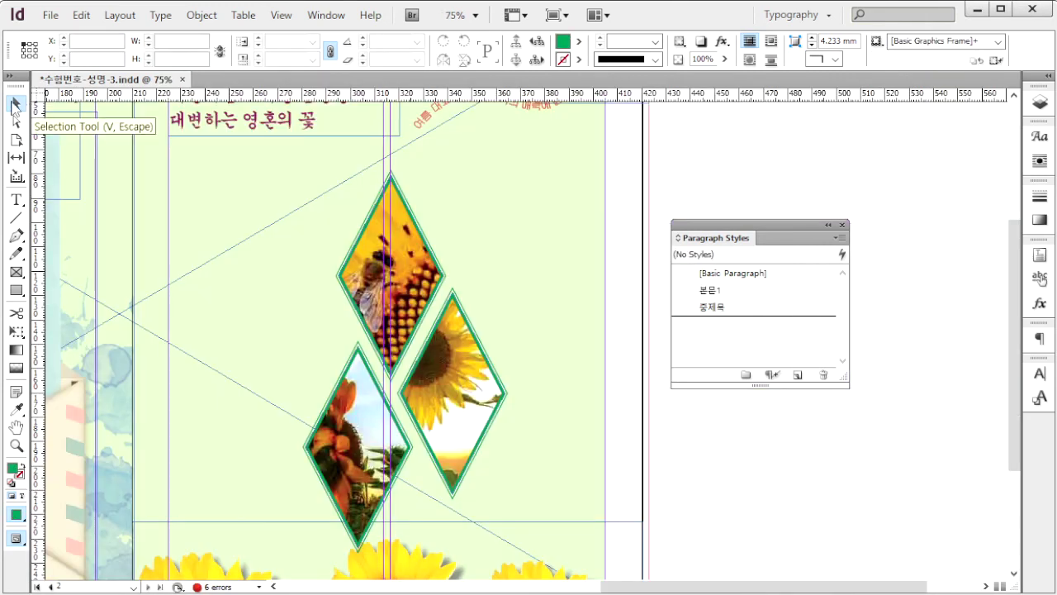
- Create a text frame about 129 mm tall below page 2's headline, spanning the first column of the page
click(11, 104)
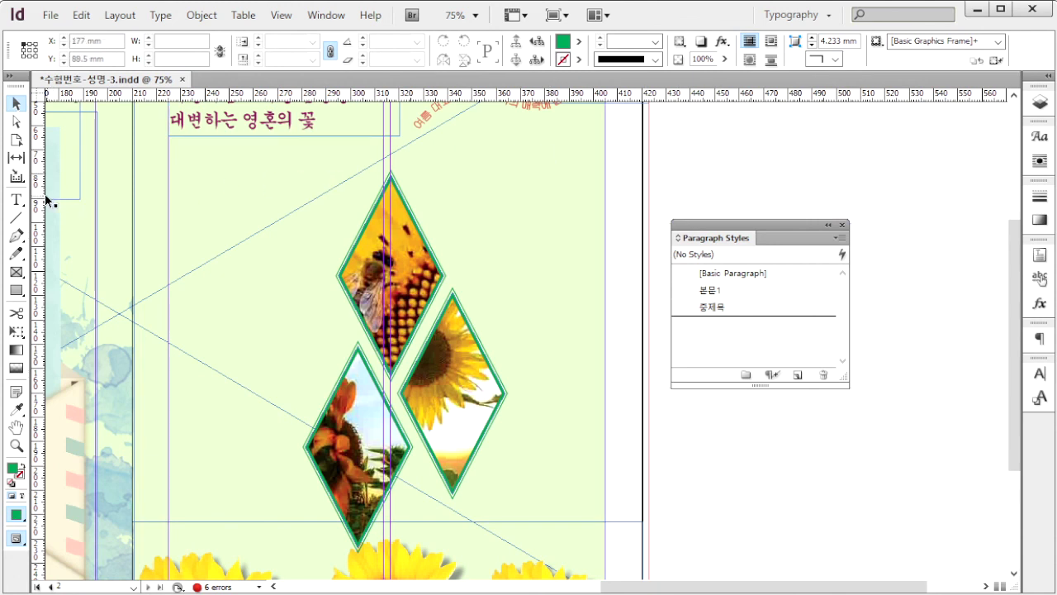
click(16, 199)
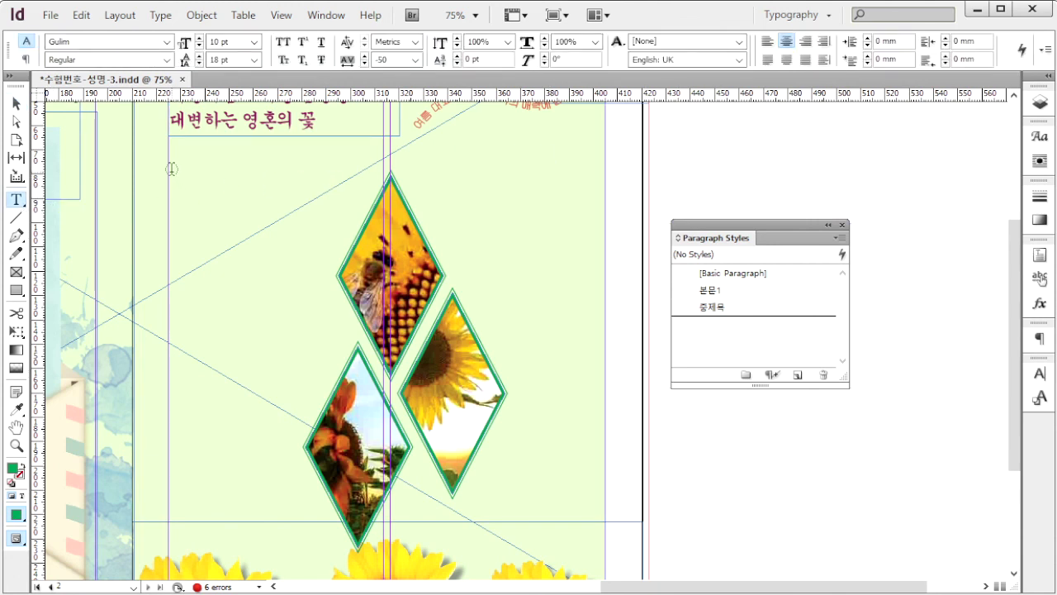
drag(171, 169, 387, 486)
- Switch to 1급-20.txt in Notepad and copy the sunflower article from "해바라기란" through "우리나라 야생화)"
key(alt+Tab)
click(709, 319)
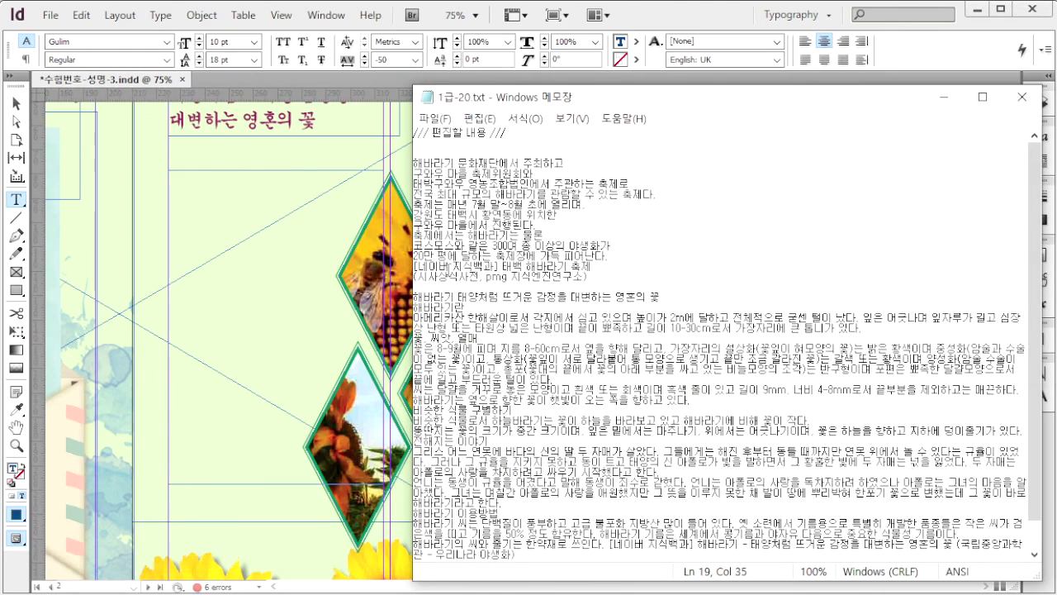
scroll(488, 293, down, 1)
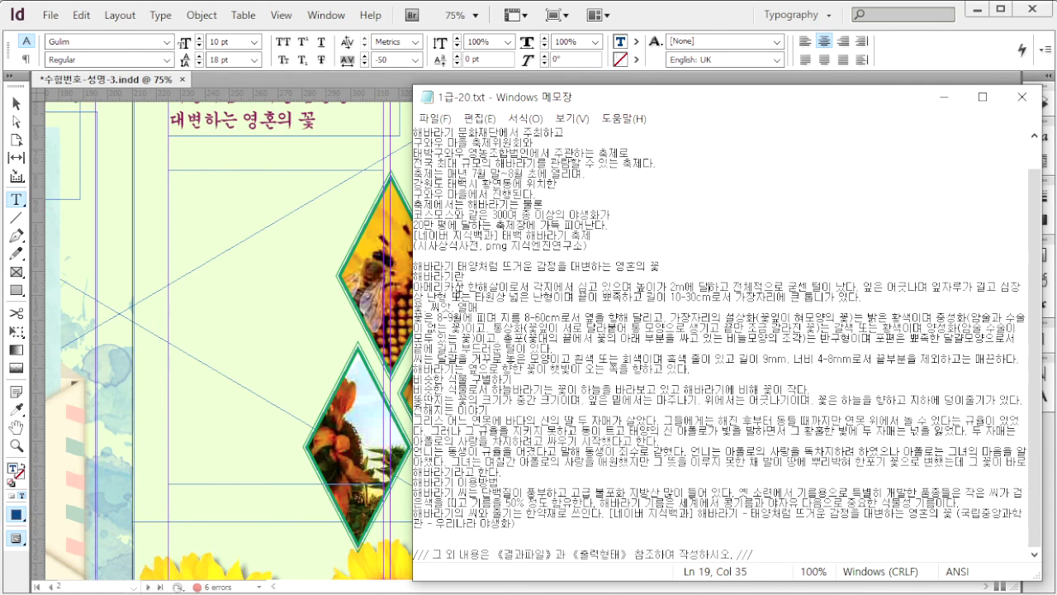
- Back in InDesign, paste the sunflower article into page 2's new text frame and widen the frame to 180 mm
key(alt+Tab)
key(ctrl+v)
key(Escape)
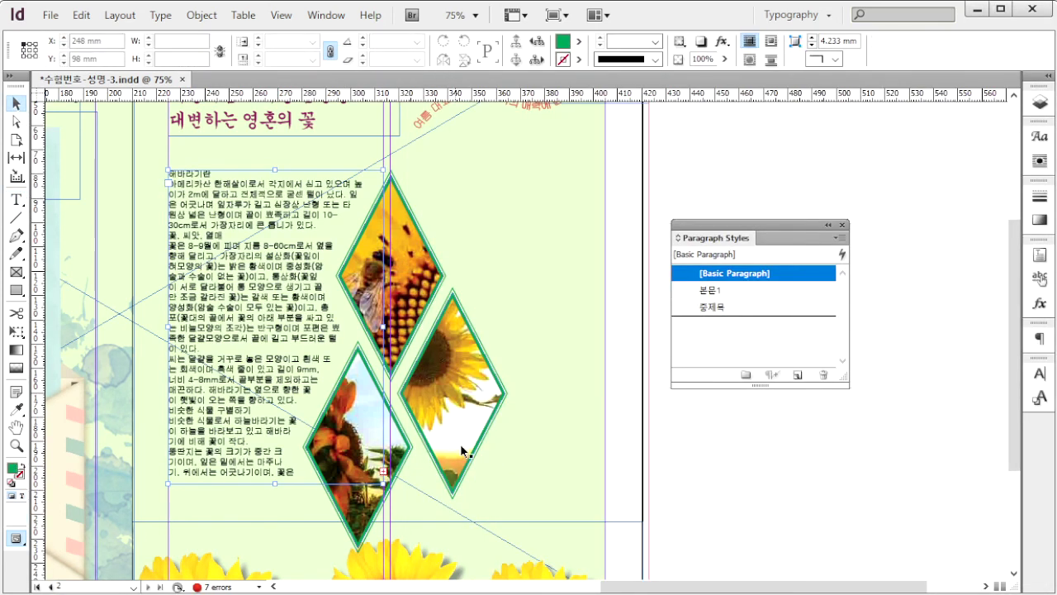
drag(384, 327, 601, 357)
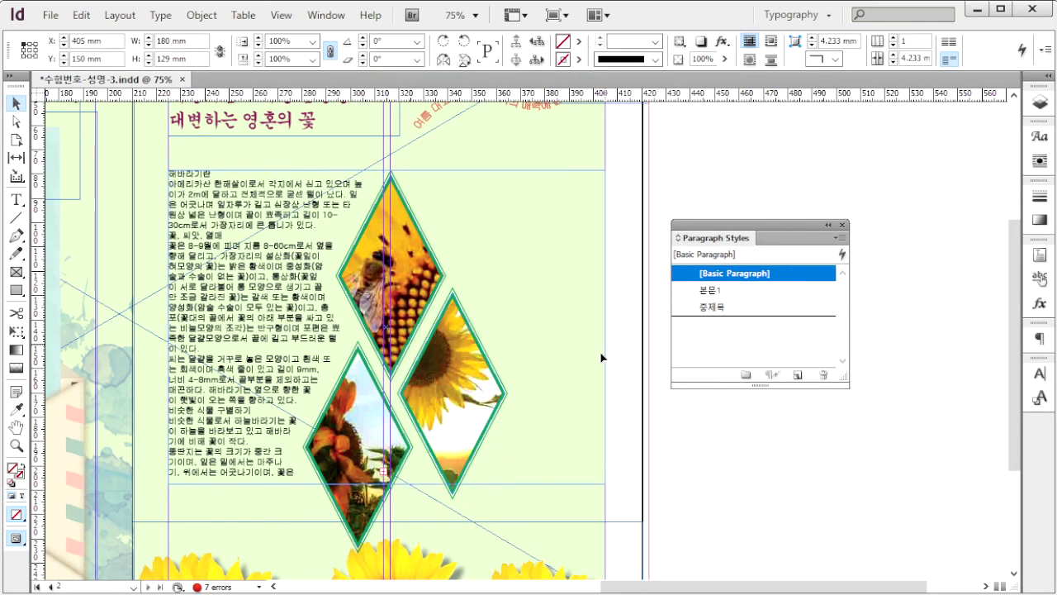
- Start a new paragraph style named 본문2 from the sunflower article and set its font family to Dotum
click(841, 237)
click(917, 240)
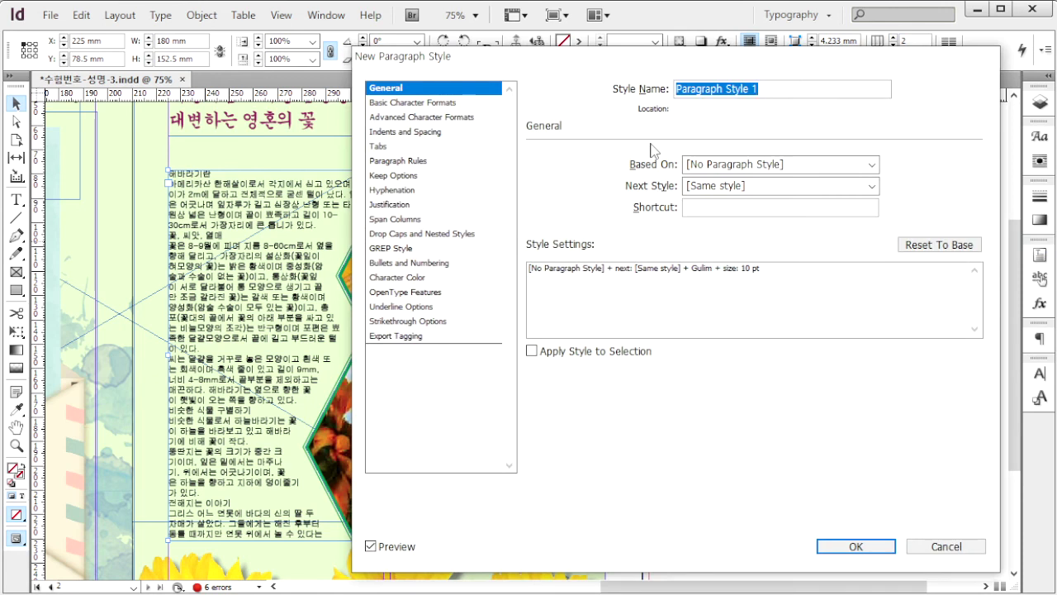
text(본문2)
key(shift+Tab)
key(Down)
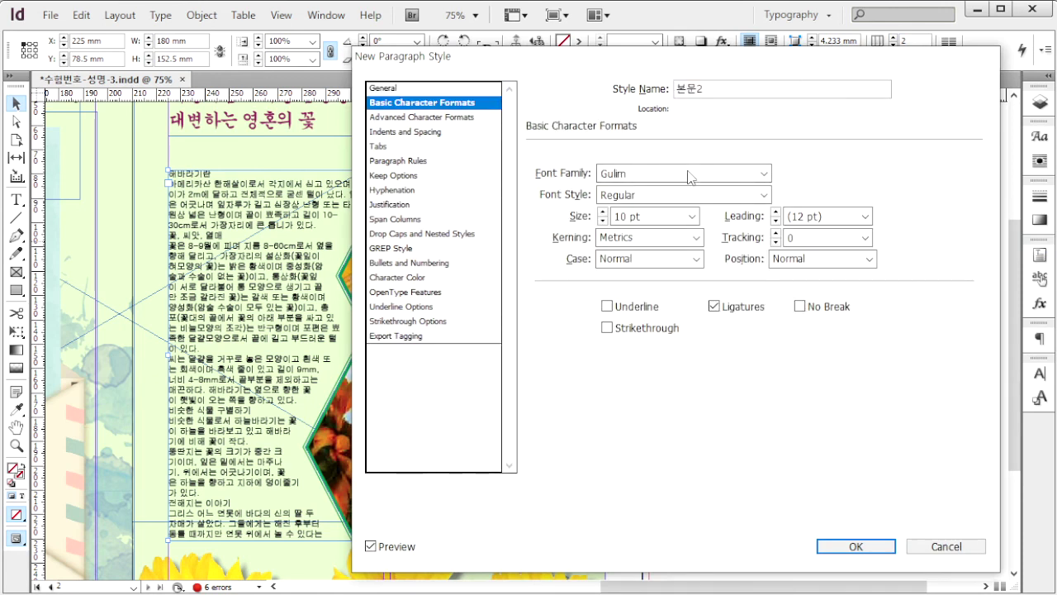
click(765, 174)
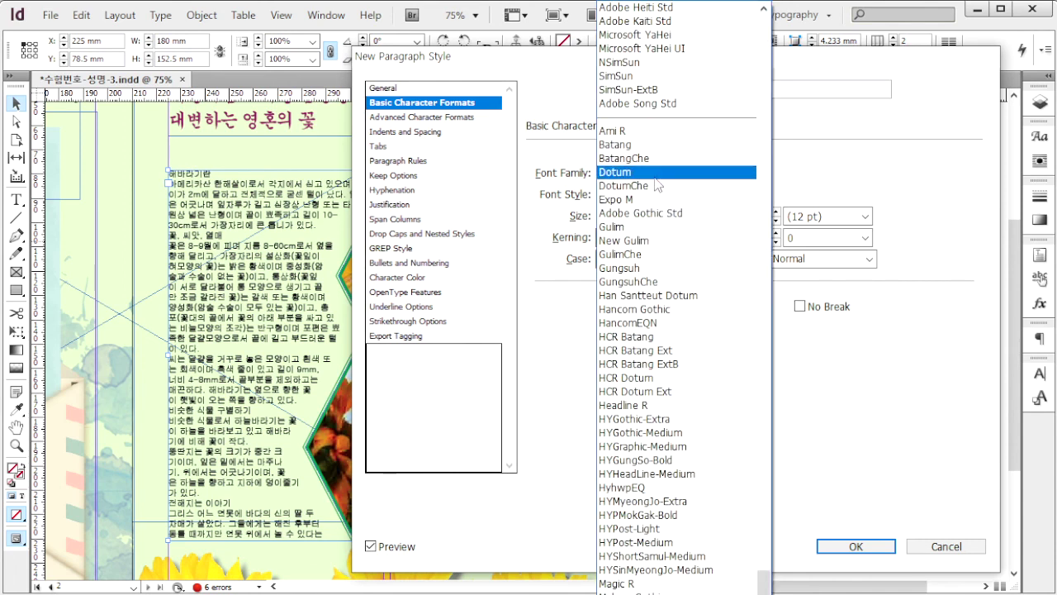
click(664, 176)
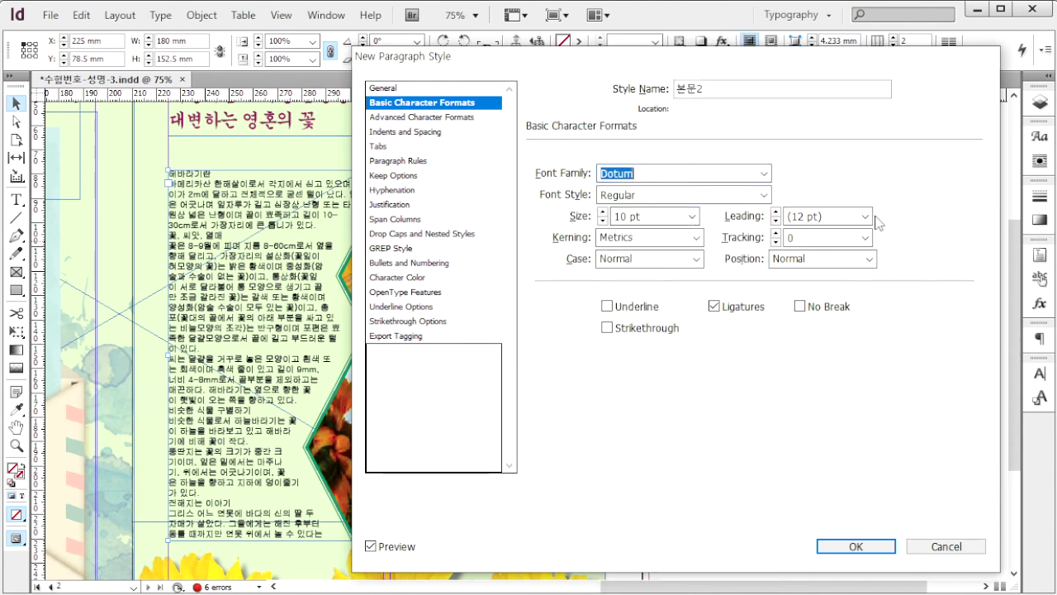
- Set the 본문2 style's leading to 15 pt and tracking to -70
drag(840, 219, 787, 213)
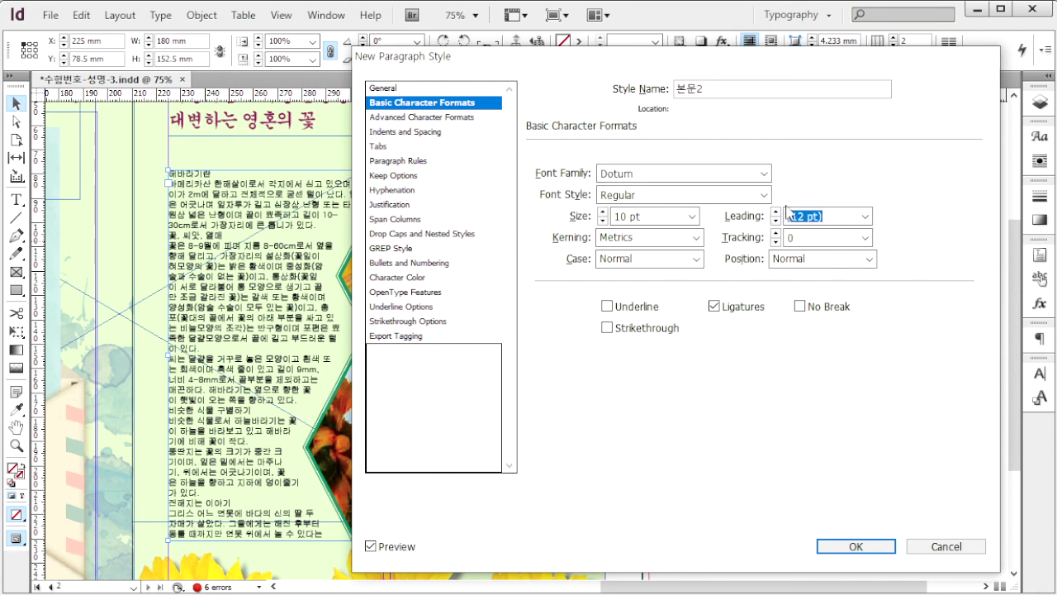
text(15)
key(Tab)
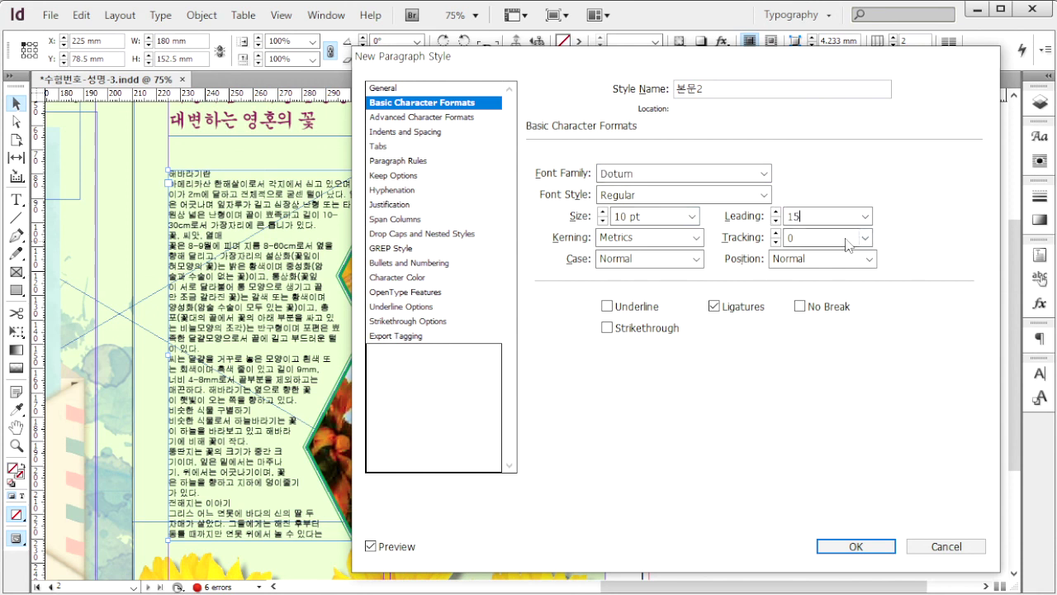
text(-7)
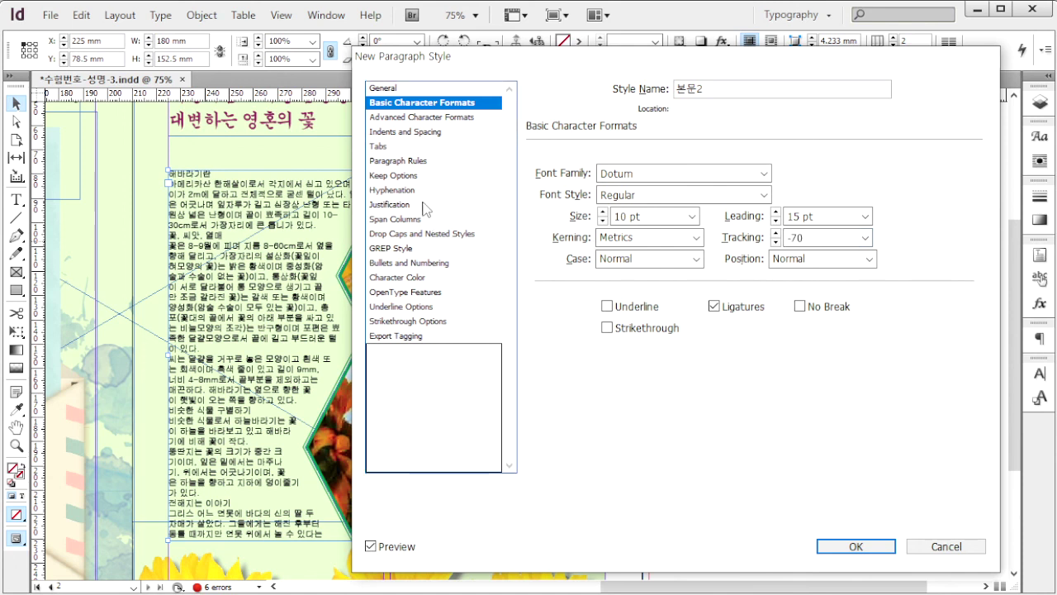
- Give the 본문2 style a 4 mm left indent and a two-line drop cap
click(423, 132)
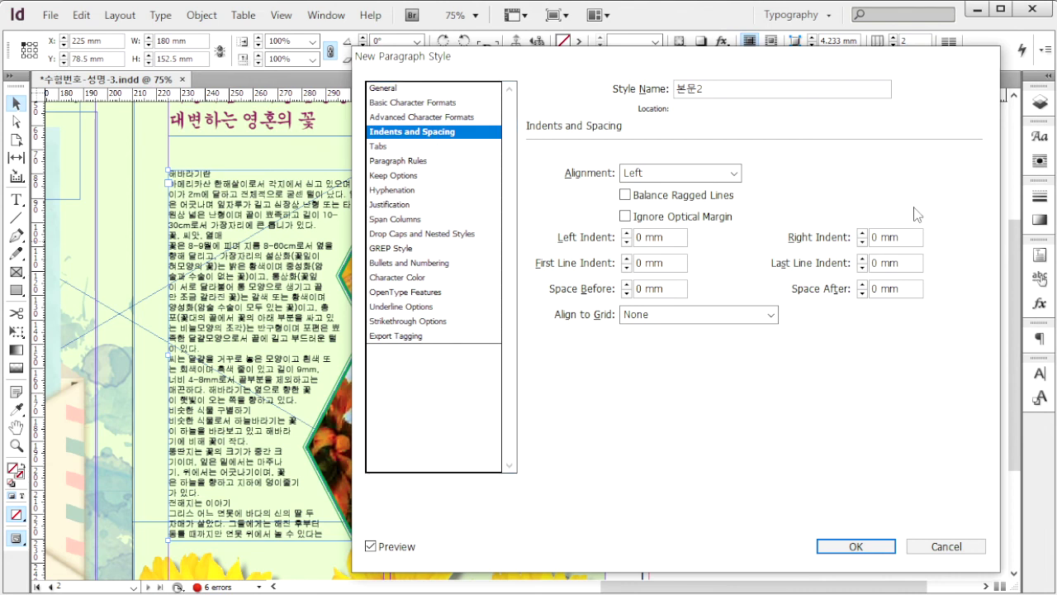
click(670, 237)
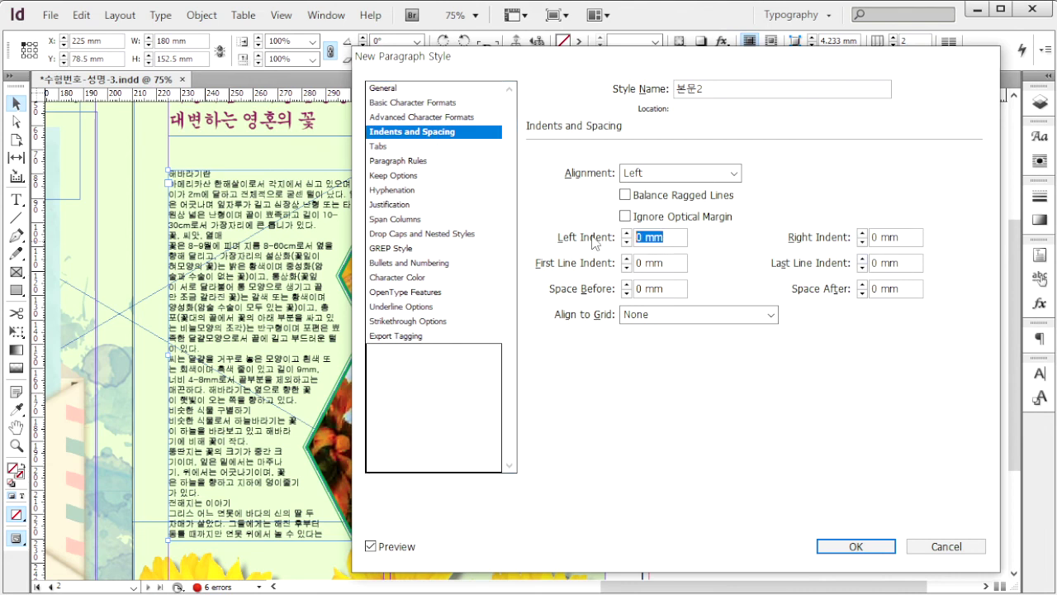
text(4)
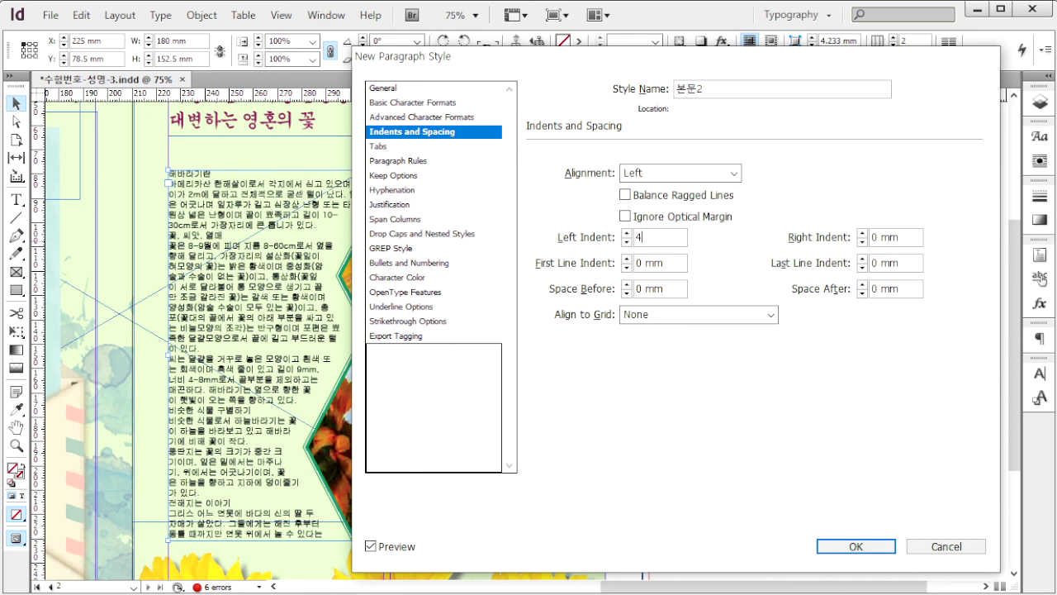
click(433, 234)
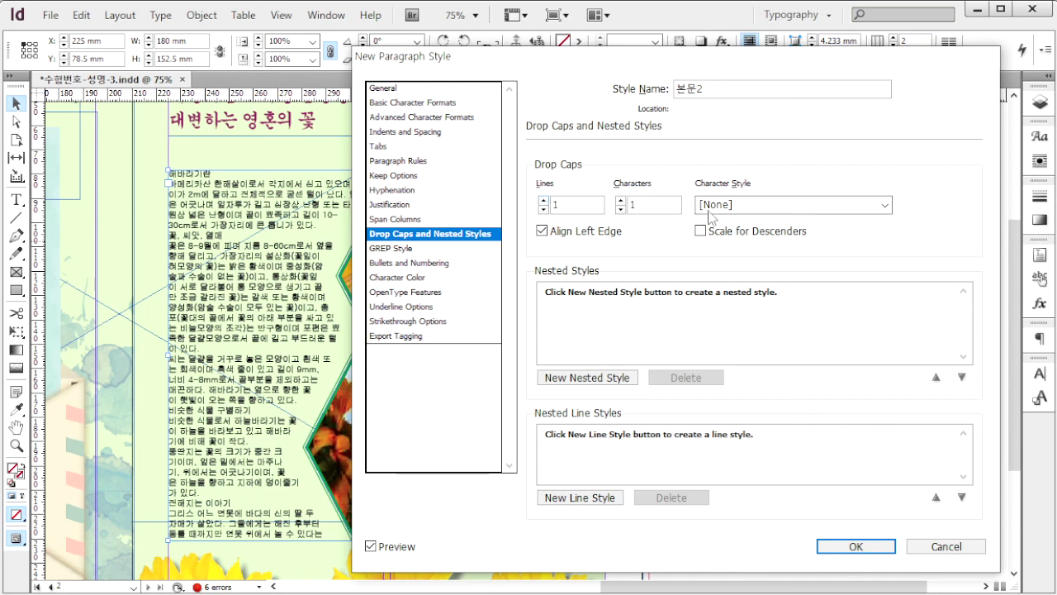
click(543, 201)
- Set the 본문2 style's character color to C=0 M=0 Y=0 K=100, save the style and apply it to the sunflower article
click(398, 278)
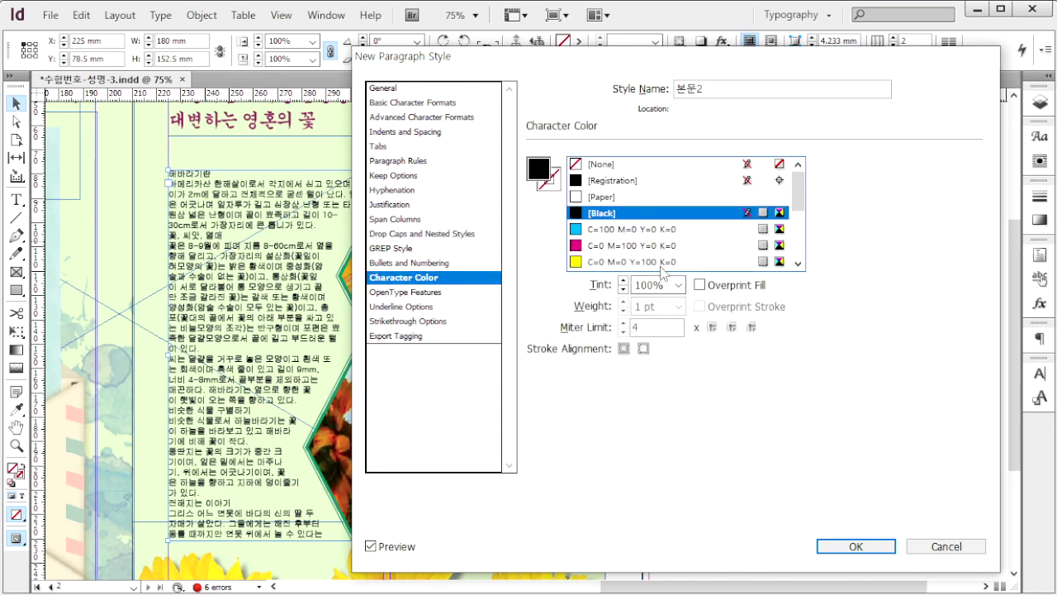
click(718, 264)
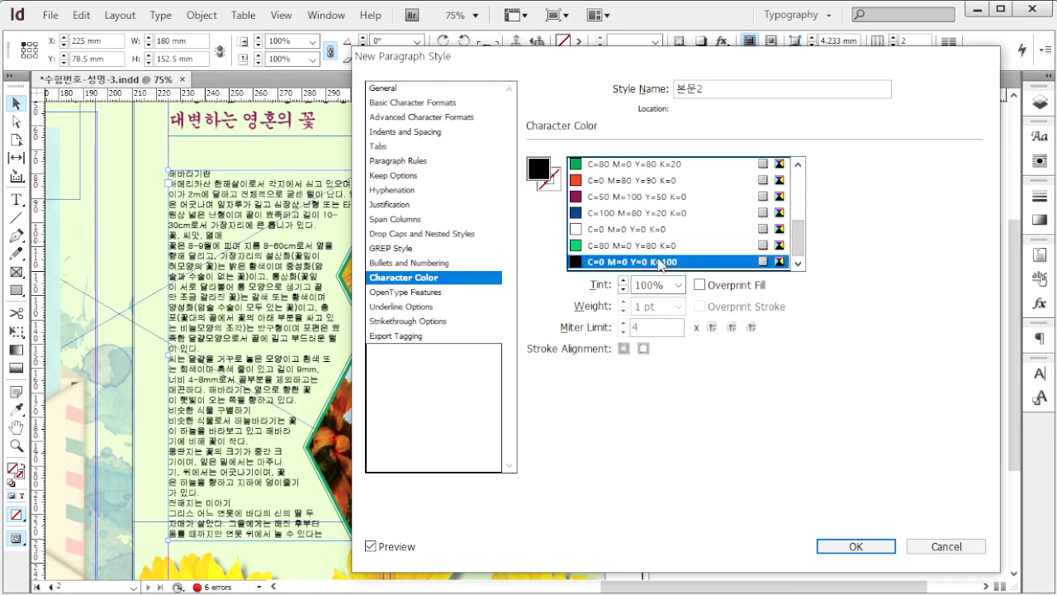
click(870, 549)
click(731, 290)
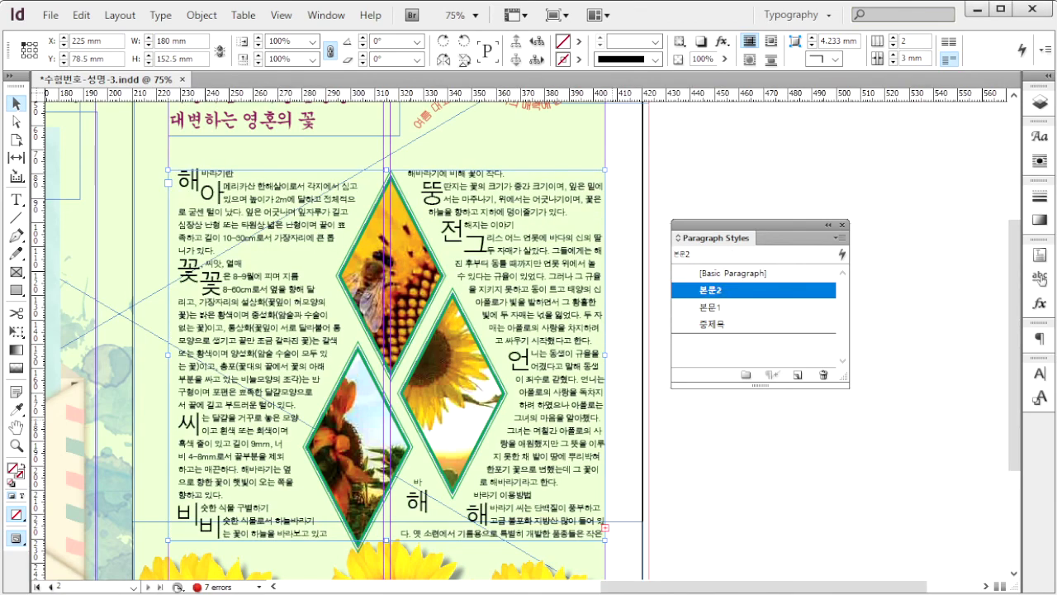
- Start another new paragraph style from the sunflower article, named 소제목, at its basic character formats
key(alt+Tab)
key(alt+Tab)
click(842, 237)
click(908, 244)
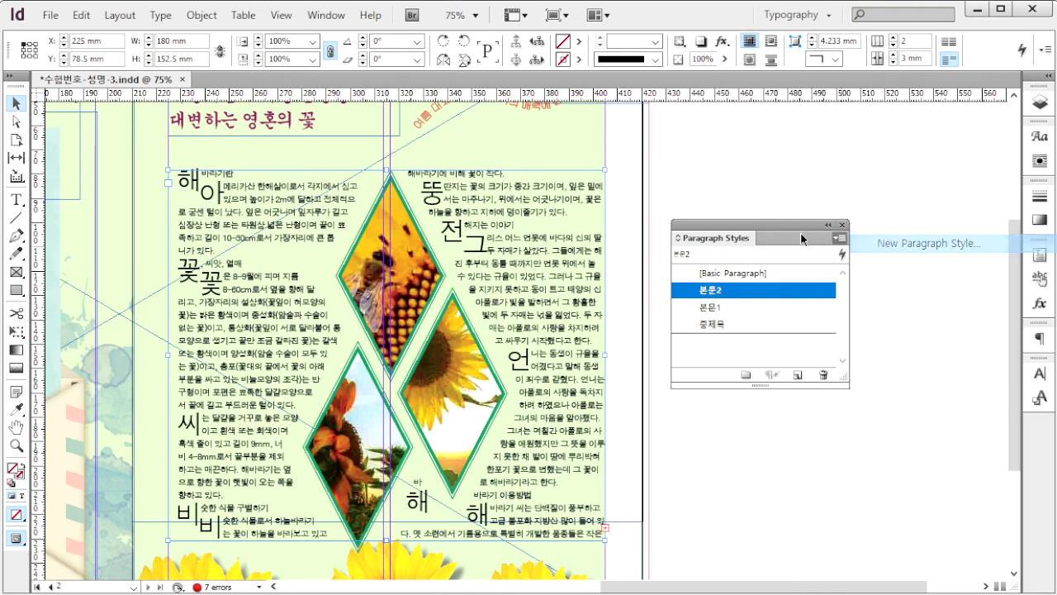
click(475, 103)
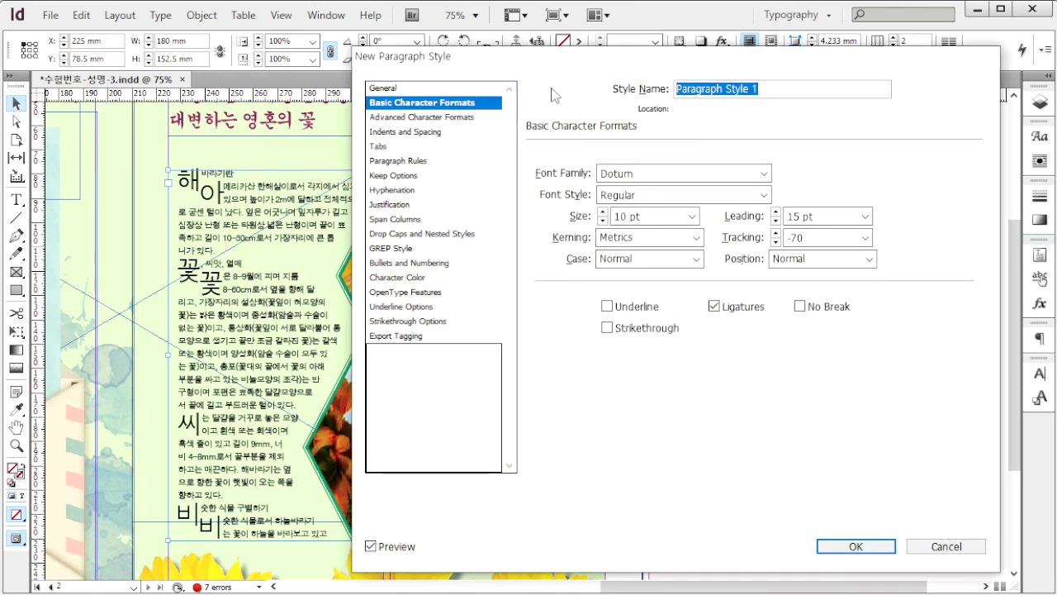
text(소제목)
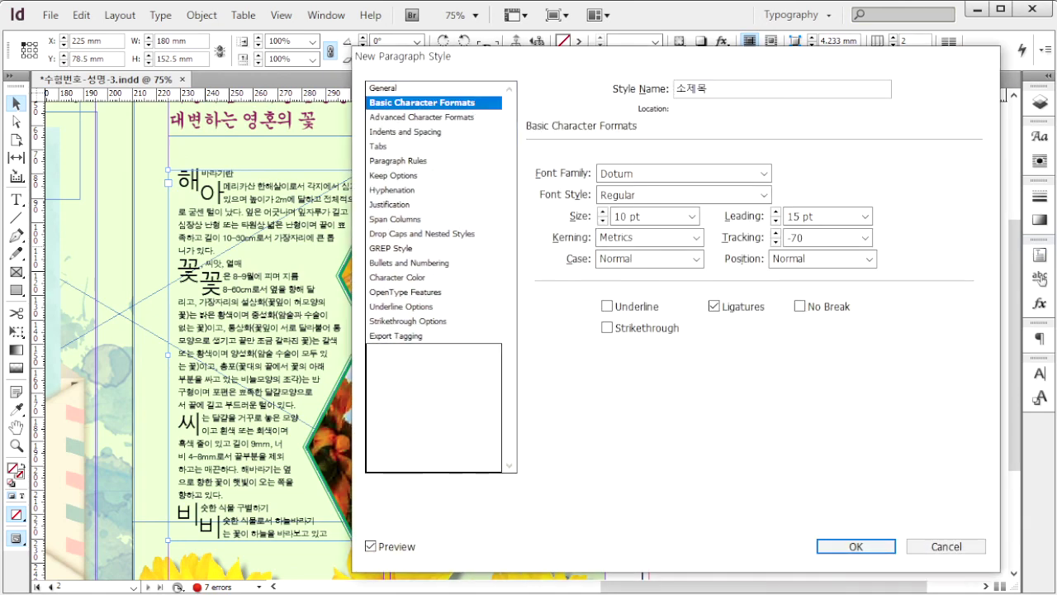
- Give the 소제목 style the Gungsuh font, tracking -80 and character color C=0 M=0 Y=0 K=0
click(730, 173)
text(Gungsuh)
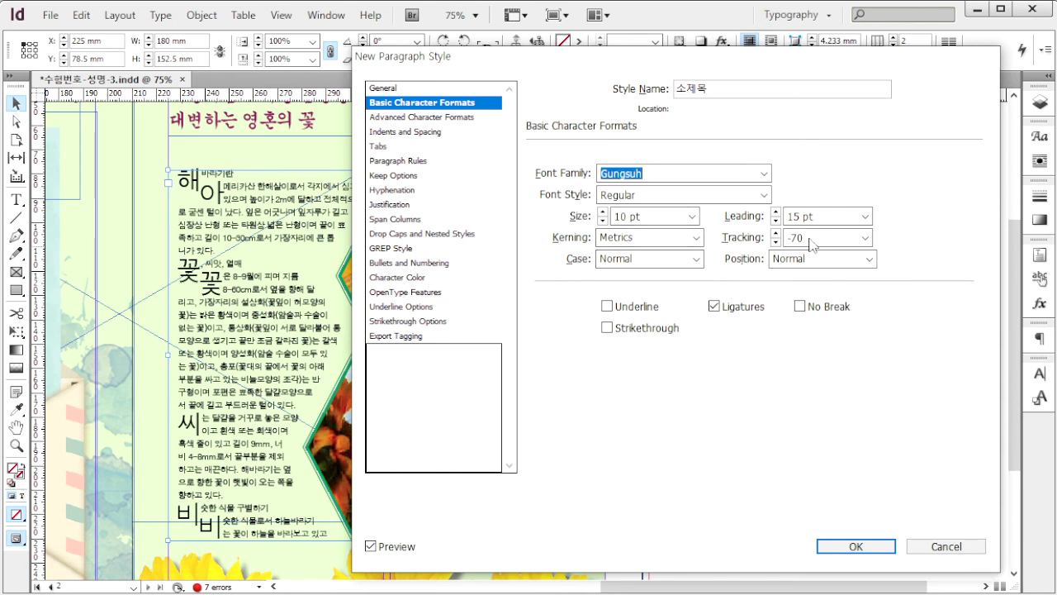
drag(811, 240, 754, 245)
text(-)
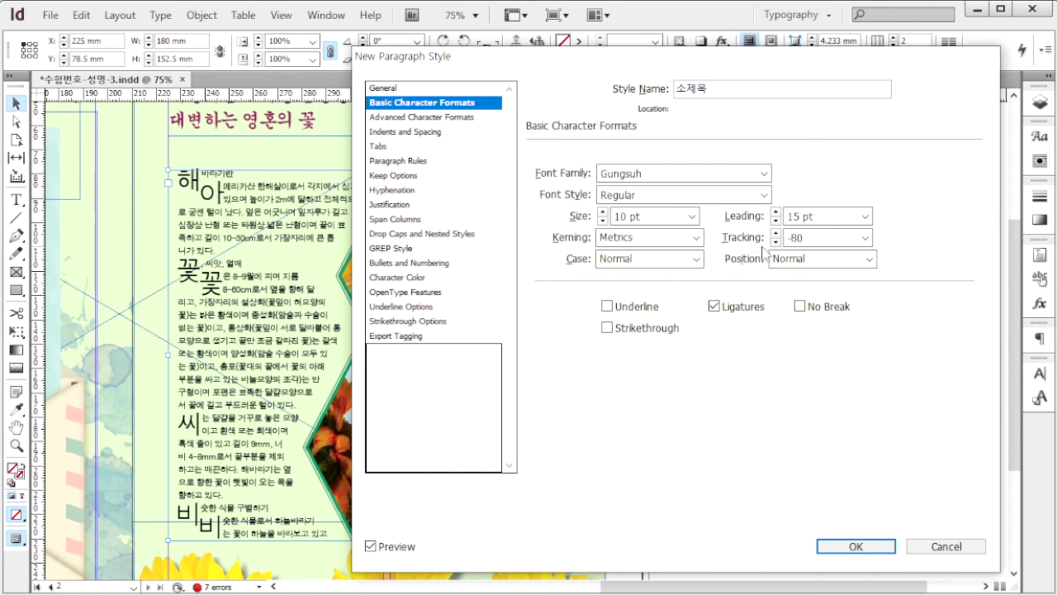
click(417, 132)
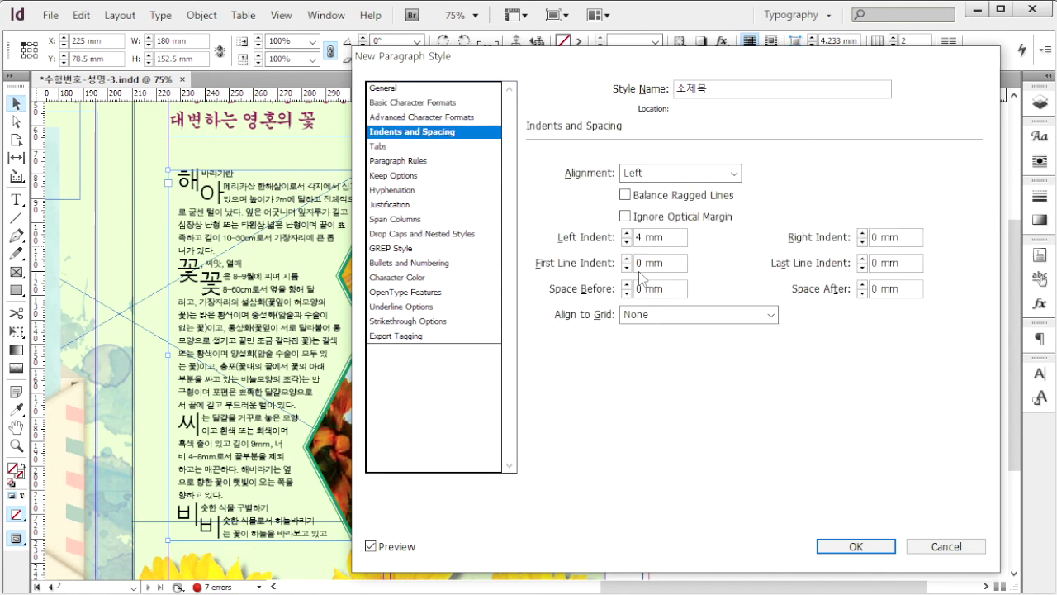
click(396, 277)
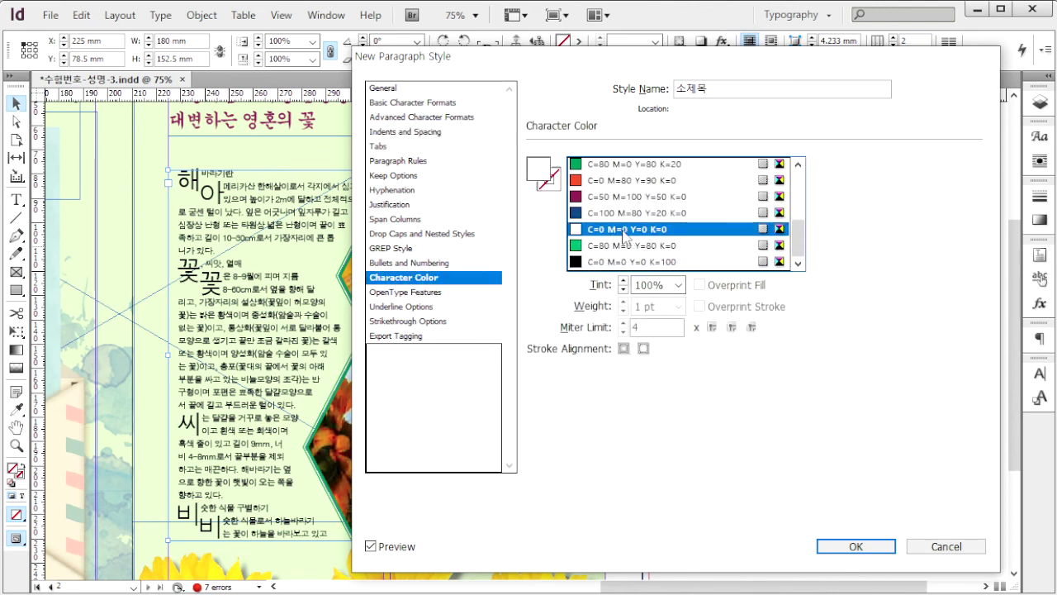
- Turn on underlining for the 소제목 style with an 11 pt weight, -4 pt offset and Solid line type
click(408, 307)
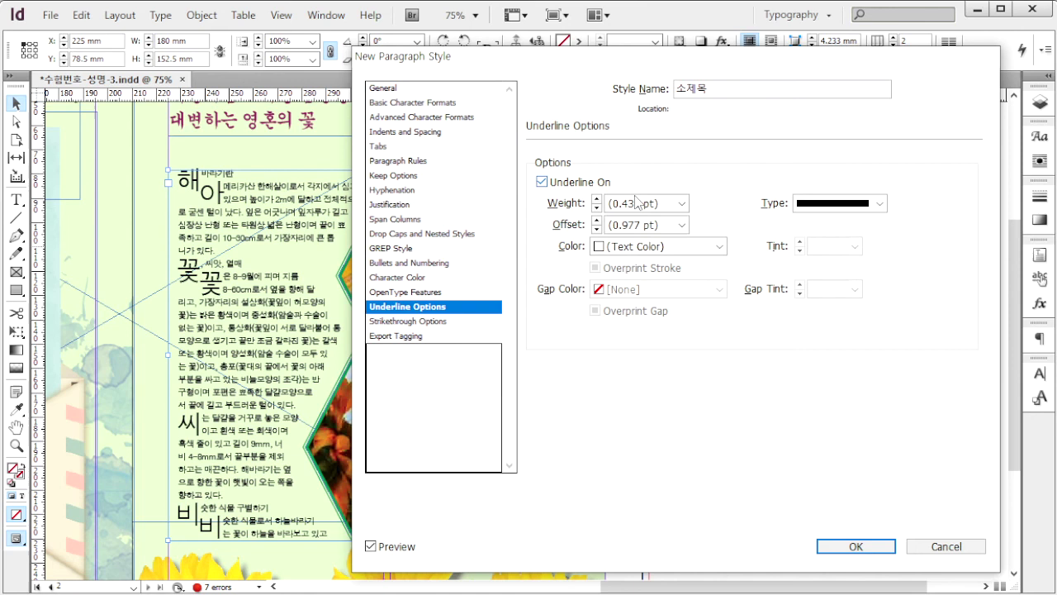
click(682, 205)
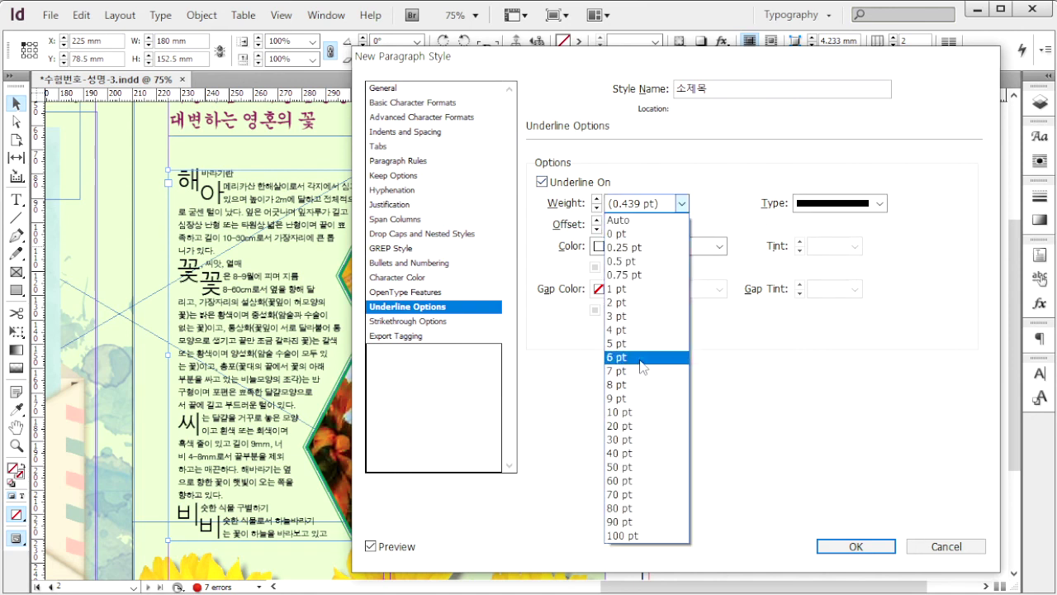
click(626, 410)
text(11 pt)
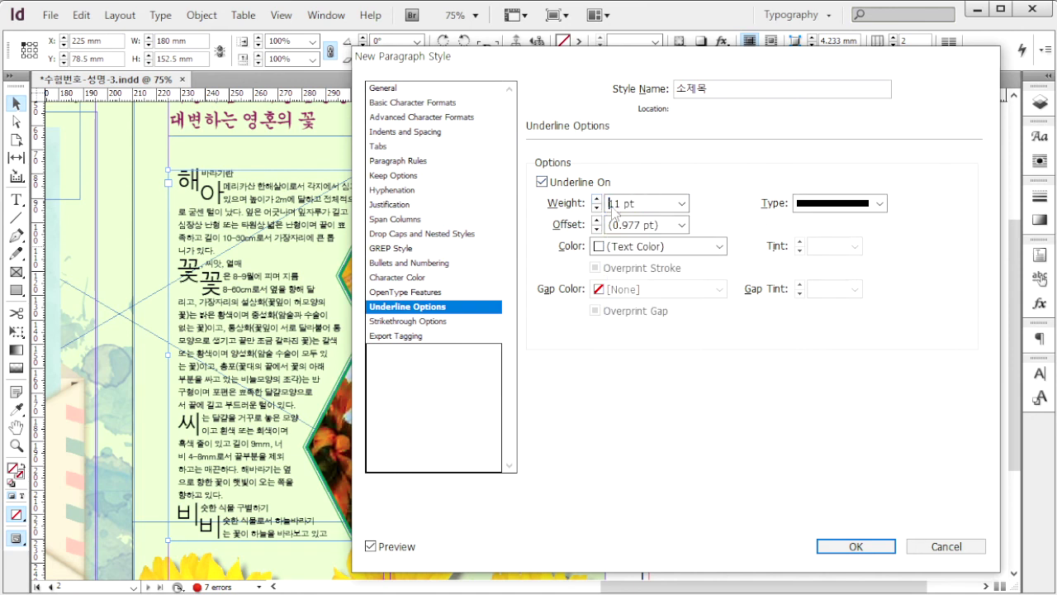
click(682, 225)
scroll(685, 231, up, 1)
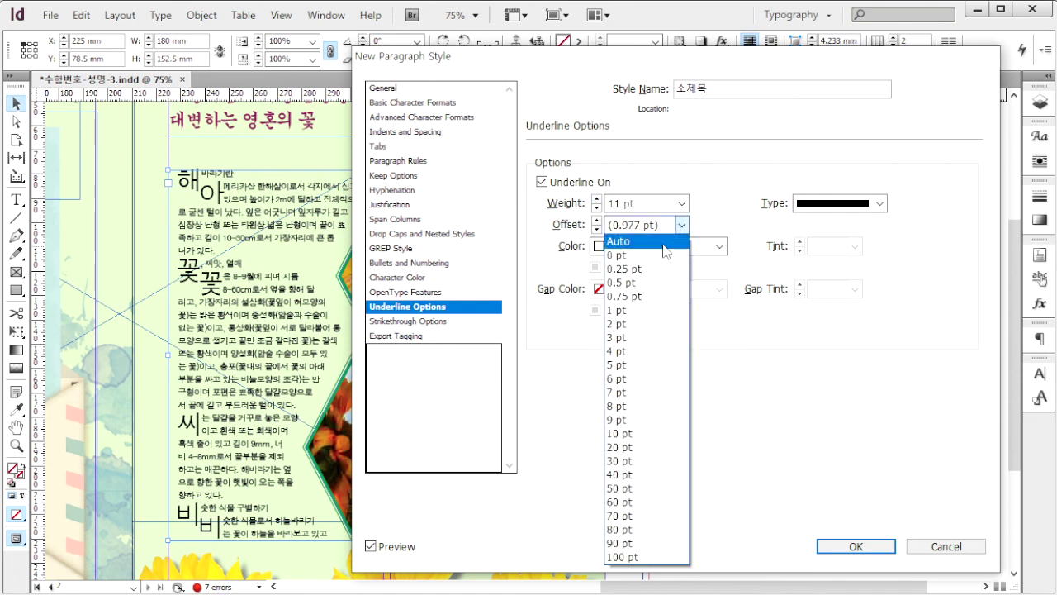
text(-4)
click(880, 204)
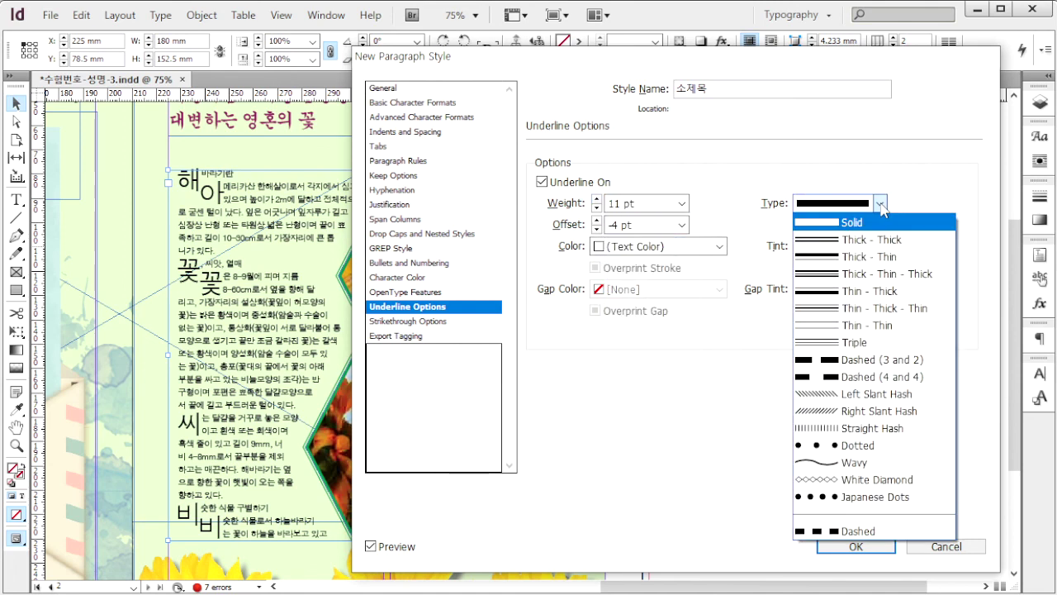
click(882, 211)
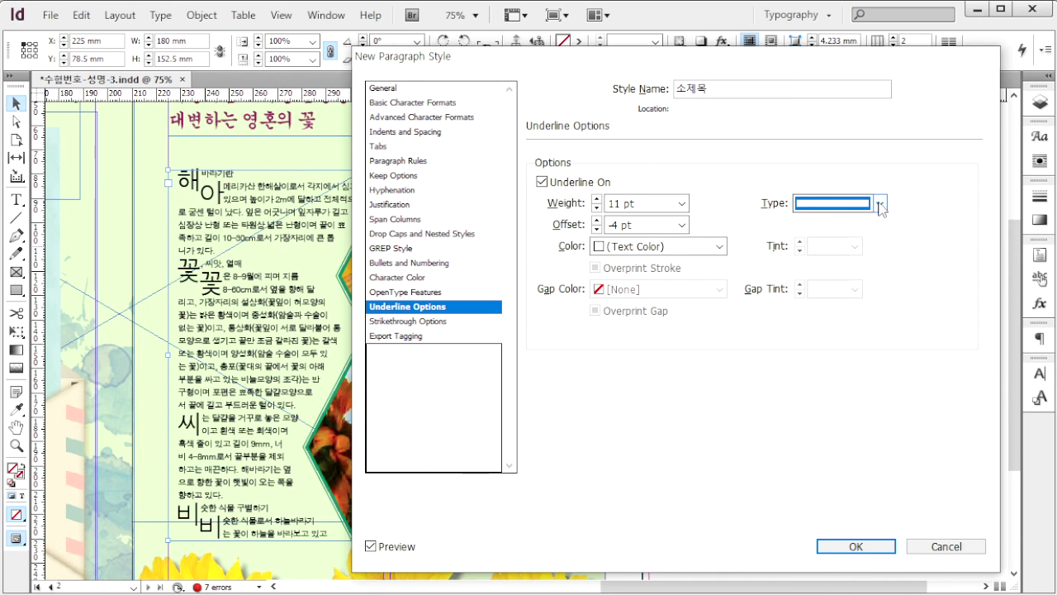
- Set the 소제목 style's underline color to C=80 M=0 Y=80 K=0 and save the style
click(718, 246)
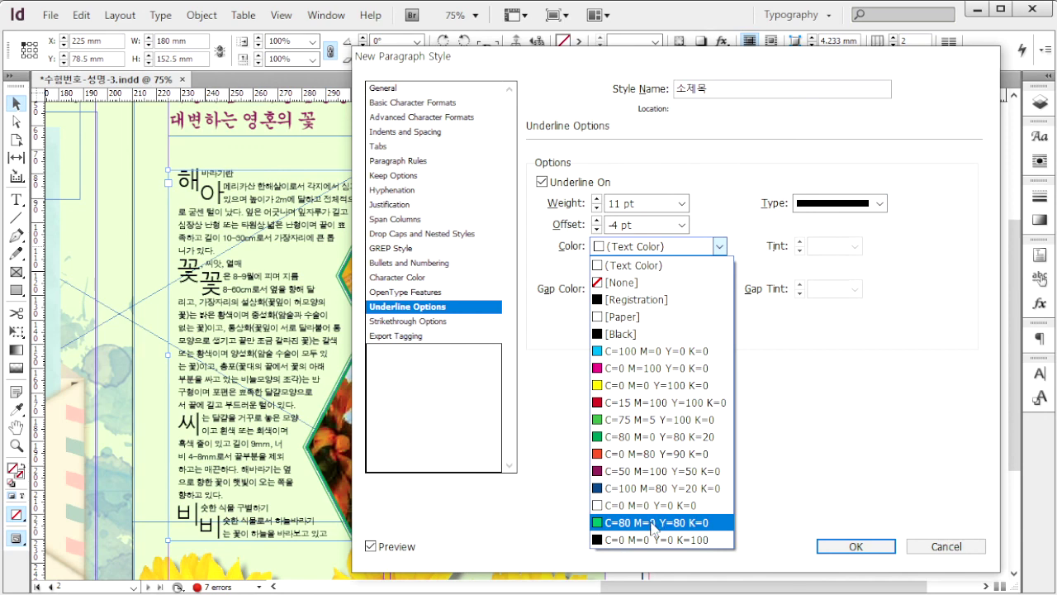
click(654, 522)
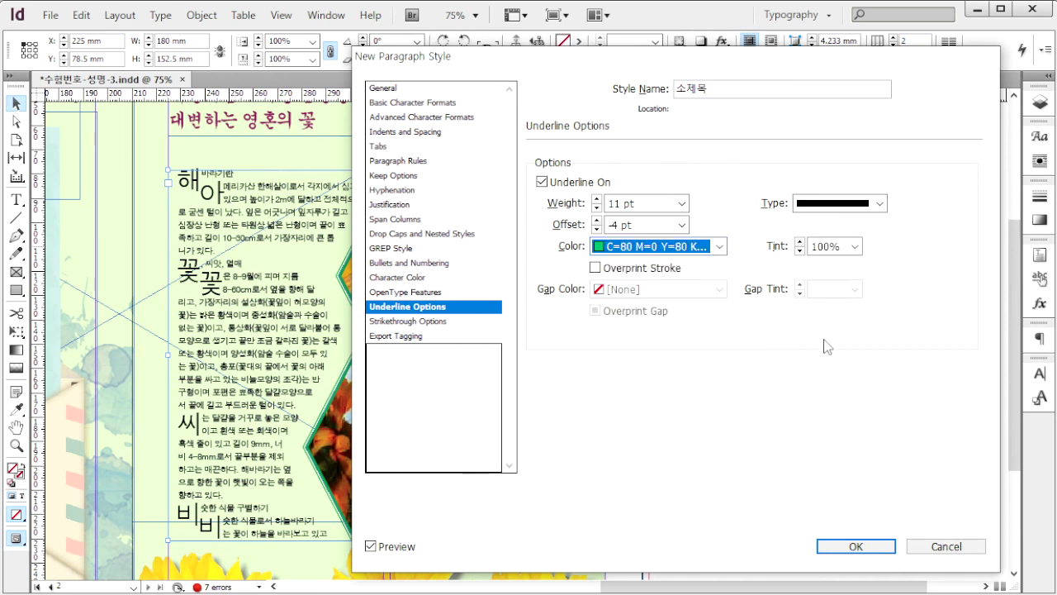
click(857, 545)
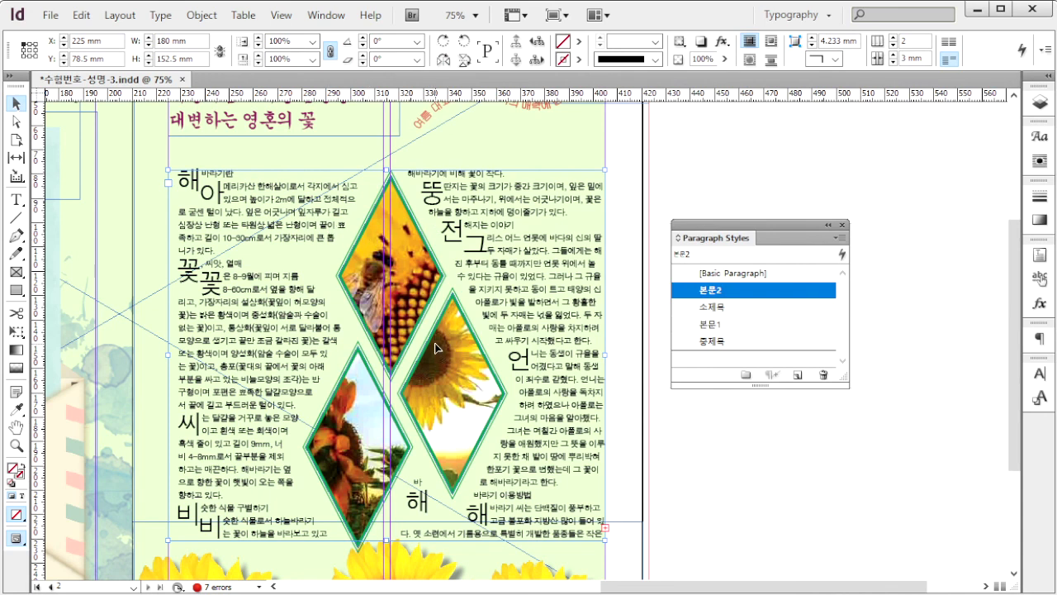
- Check the 1급-302 reference image and apply the 소제목 style to the article's first heading, 해바라기란
key(alt+Tab)
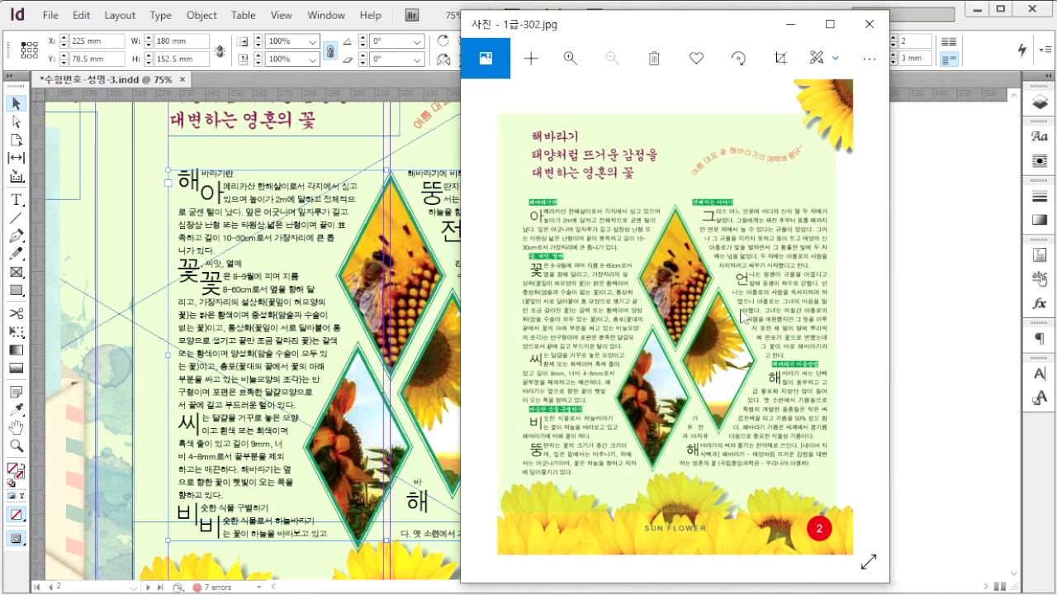
click(949, 212)
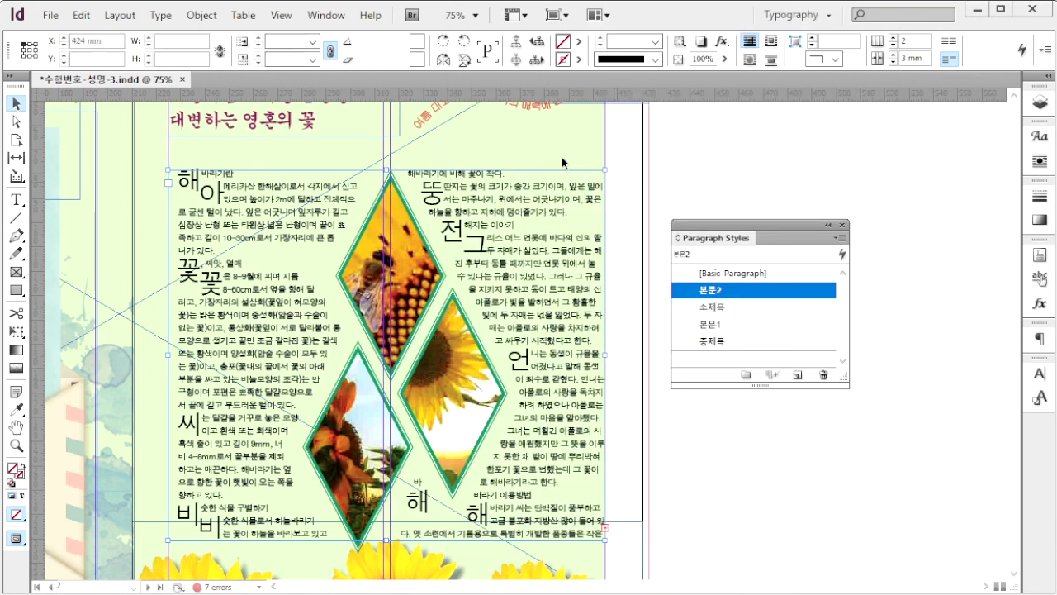
click(237, 176)
drag(237, 175, 176, 177)
click(739, 307)
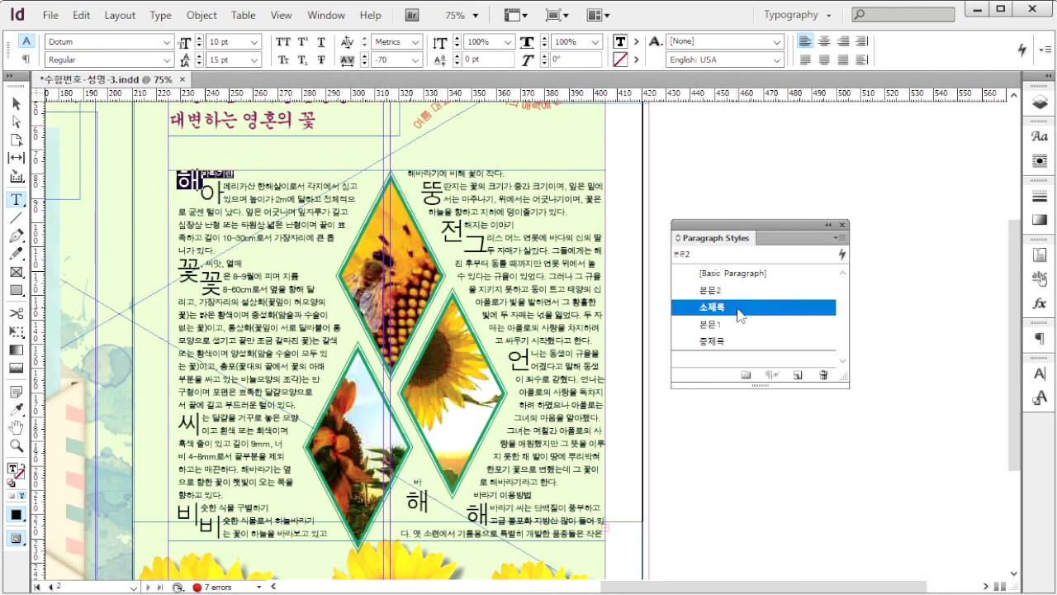
- Remove the drop cap from the 소제목 style and save the change
double_click(738, 307)
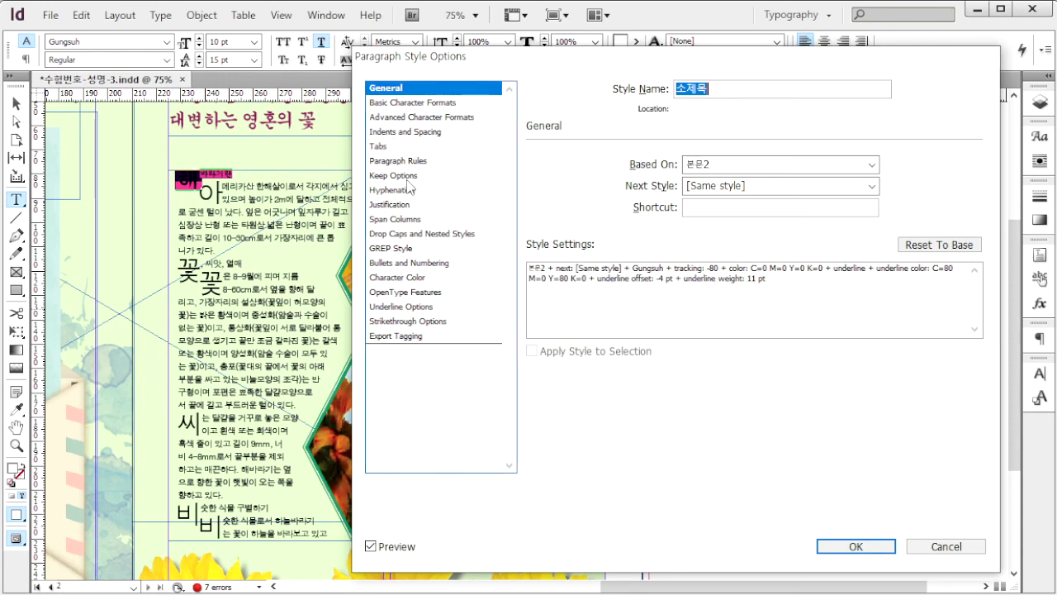
click(429, 233)
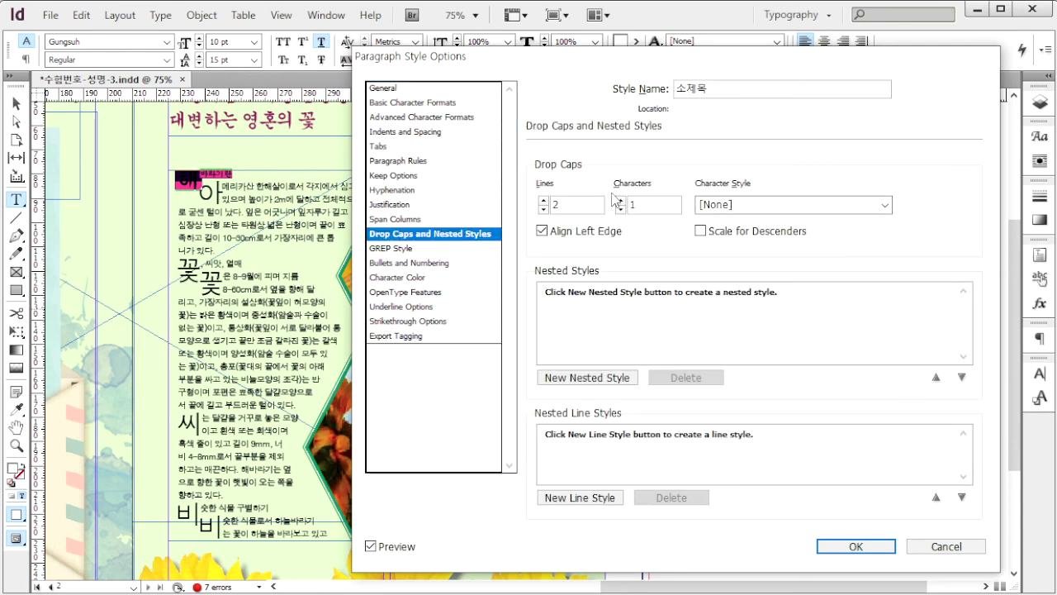
click(855, 545)
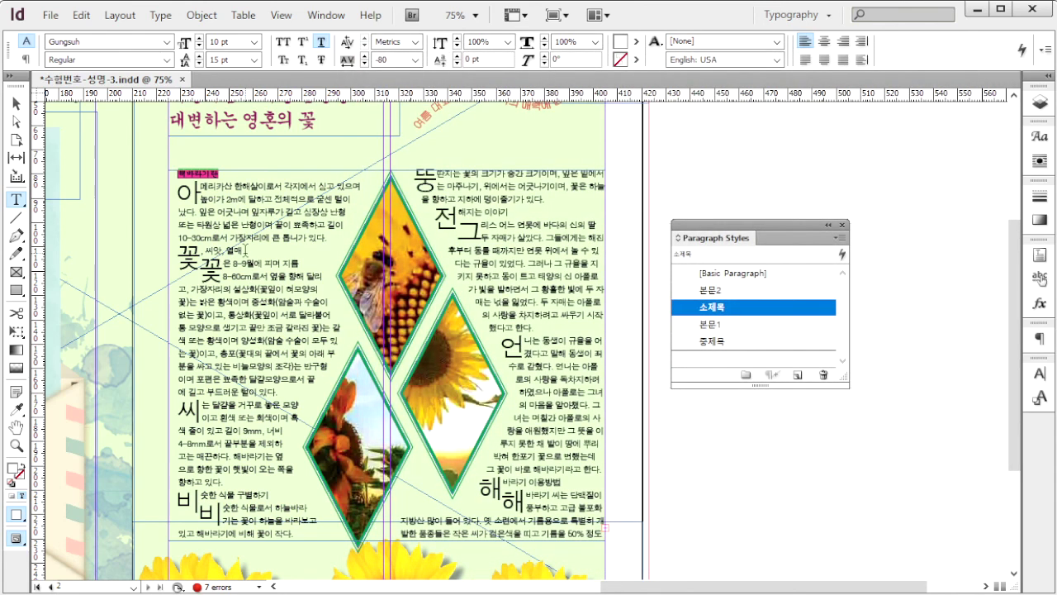
- Apply the 소제목 style to the article headings 꽃, 씨앗, 열매 and 비슷한 식물 구별하기
drag(246, 250, 177, 250)
click(712, 306)
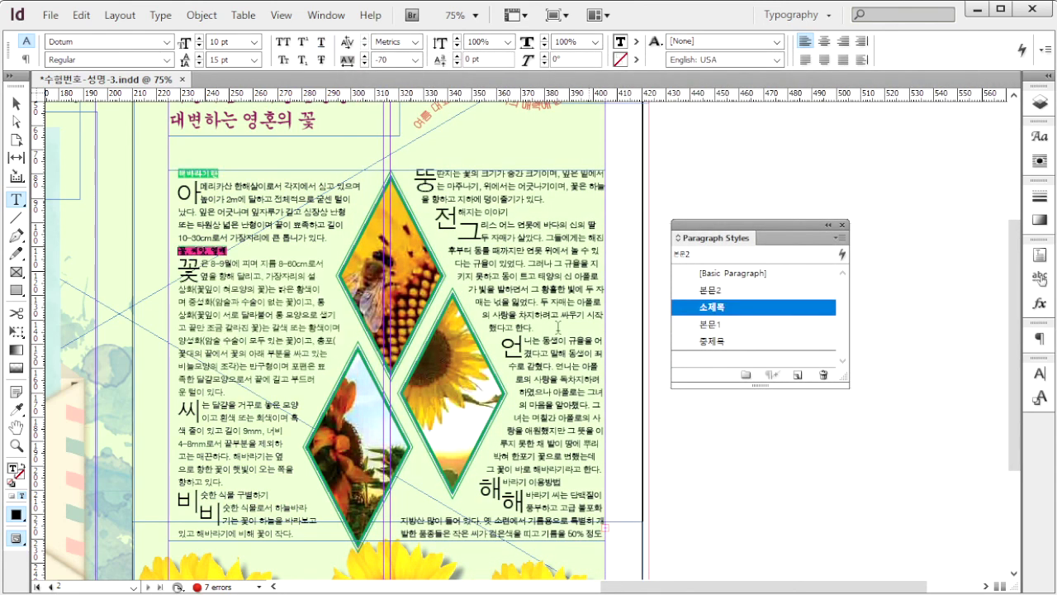
drag(270, 495, 177, 495)
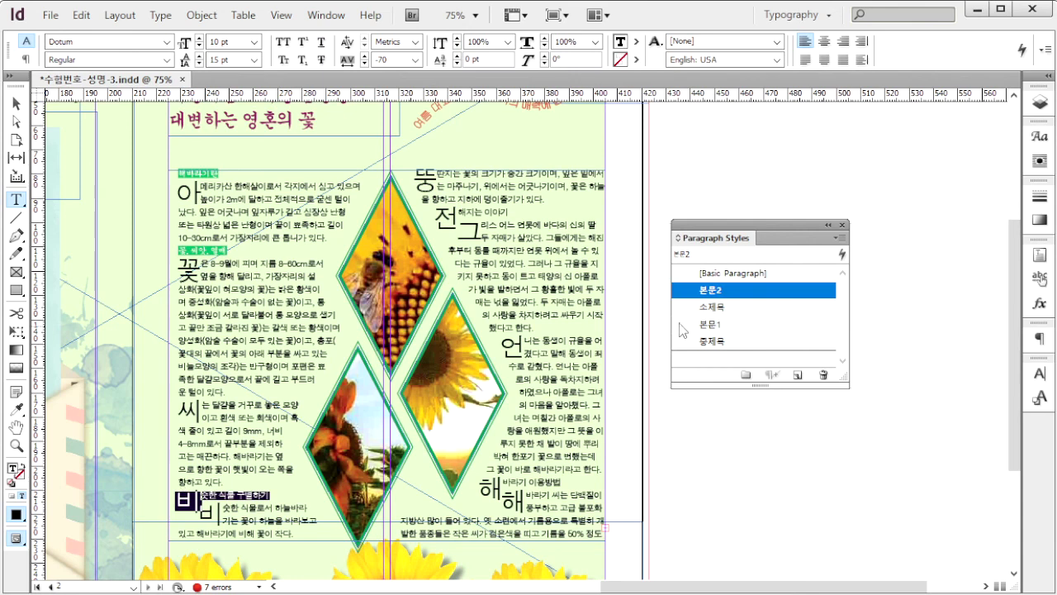
click(718, 307)
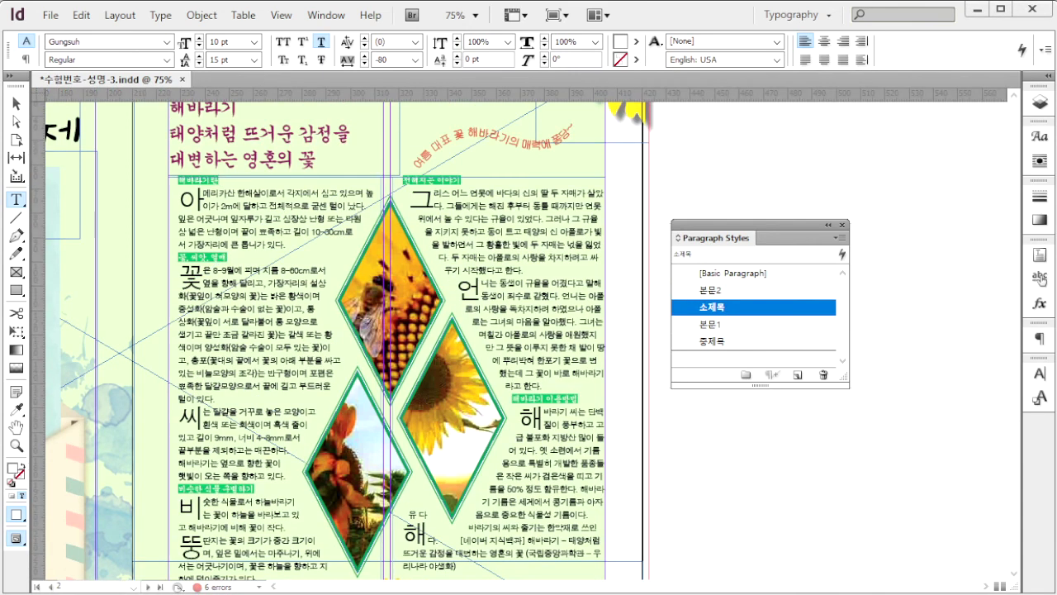